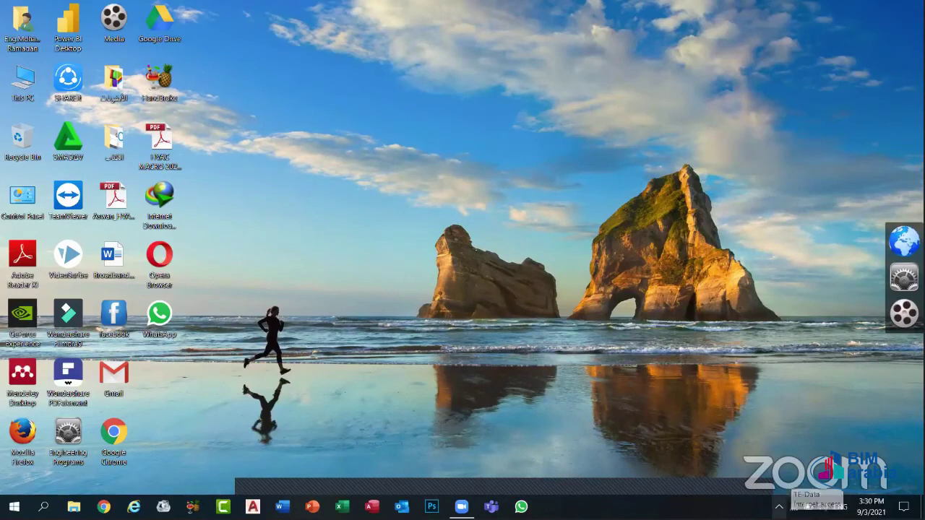
- Show the hidden notification-area icons, including Bluetooth Devices, and close the list again
left_click(779, 507)
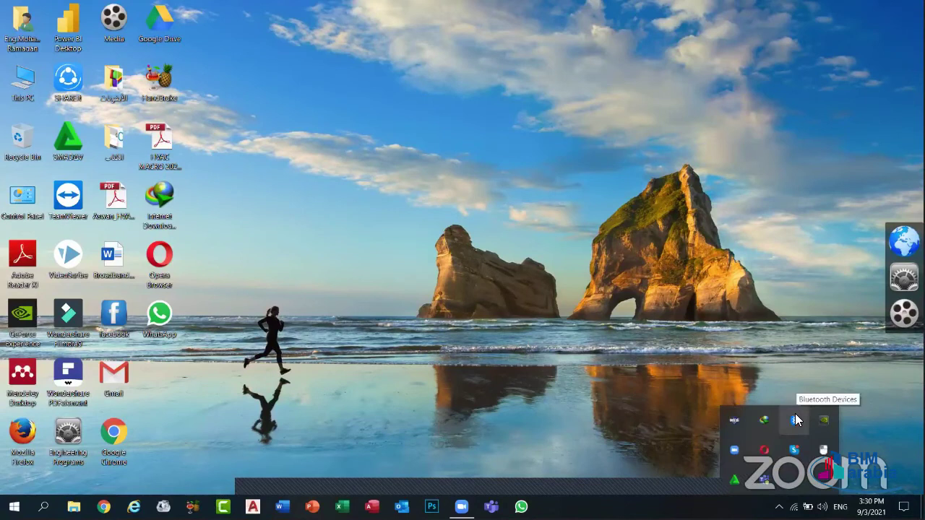
left_click(509, 392)
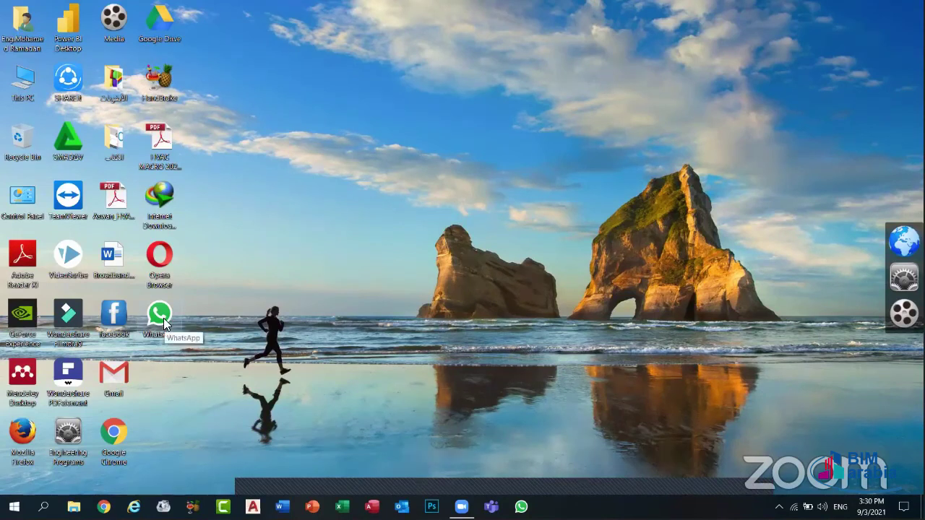
left_click(158, 20)
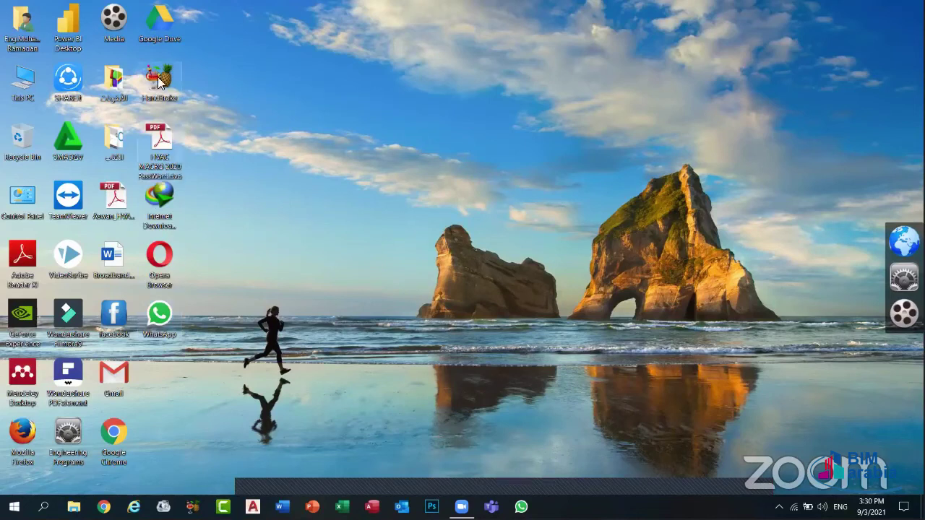
left_click(115, 249)
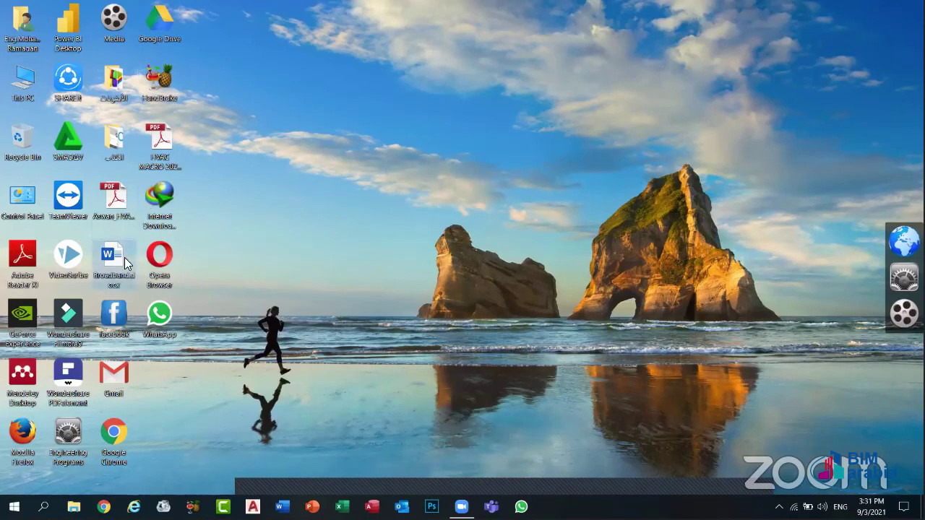
left_click_drag(173, 261, 155, 262)
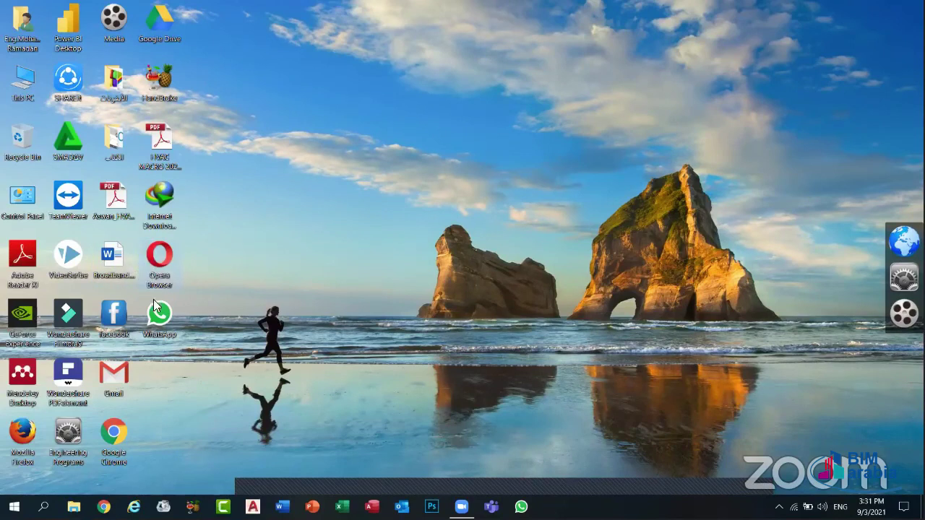
left_click_drag(106, 313, 113, 312)
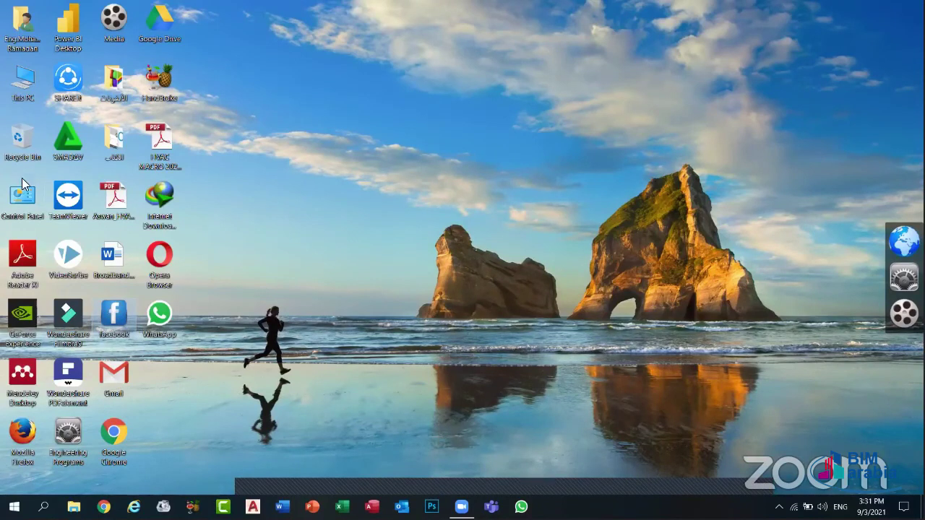
left_click_drag(21, 203, 68, 192)
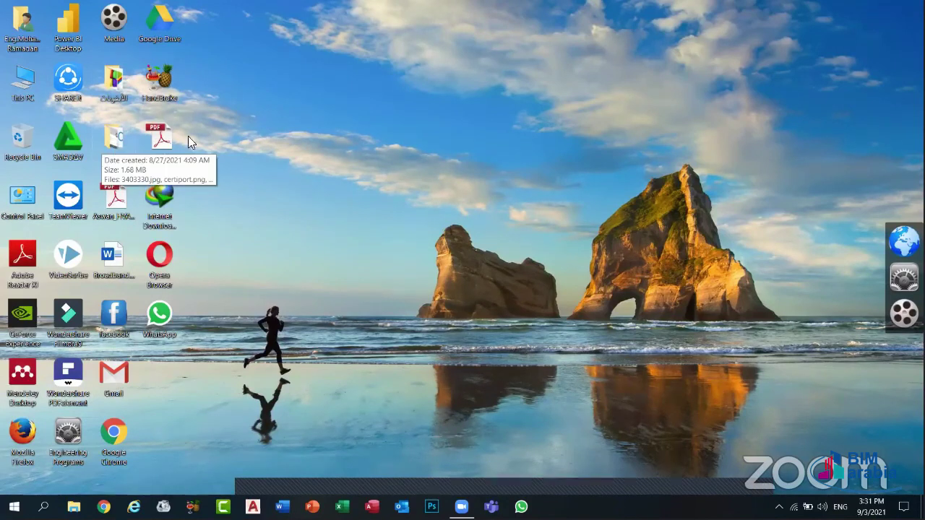
left_click_drag(160, 139, 124, 134)
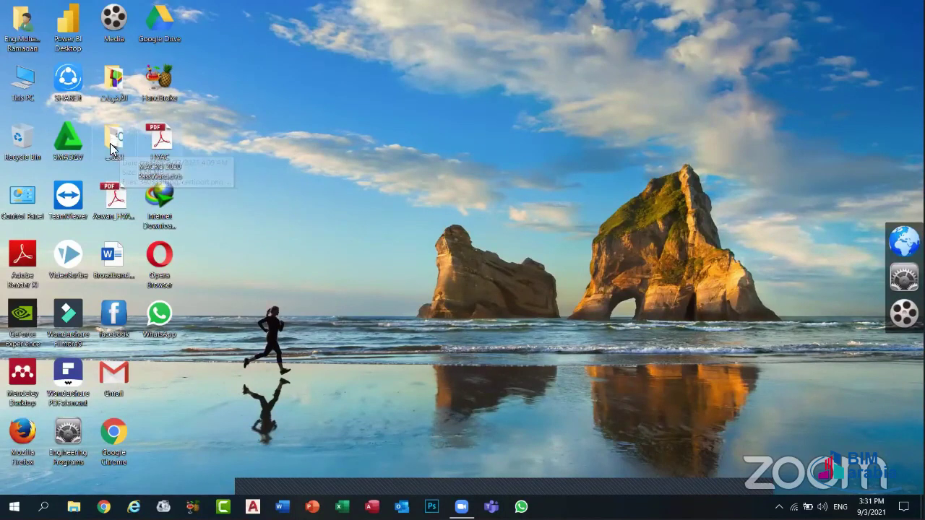
- Open the desktop folder الكتاب, select all the files in it, and close the folder
double_click(110, 144)
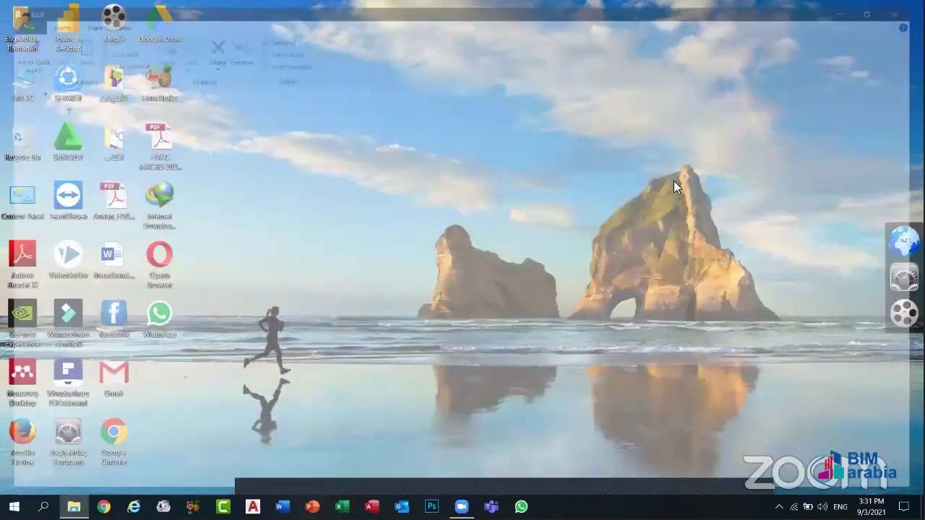
left_click_drag(656, 216, 140, 161)
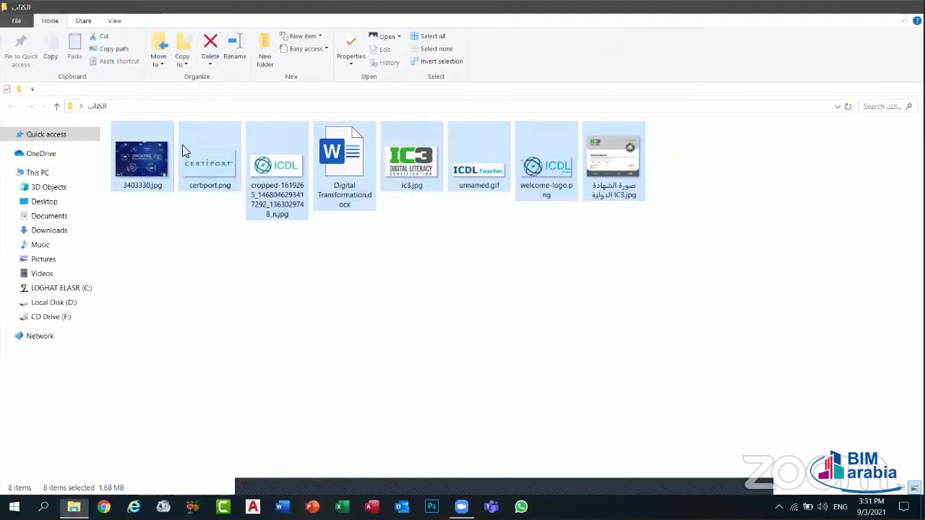
key("alt+F4")
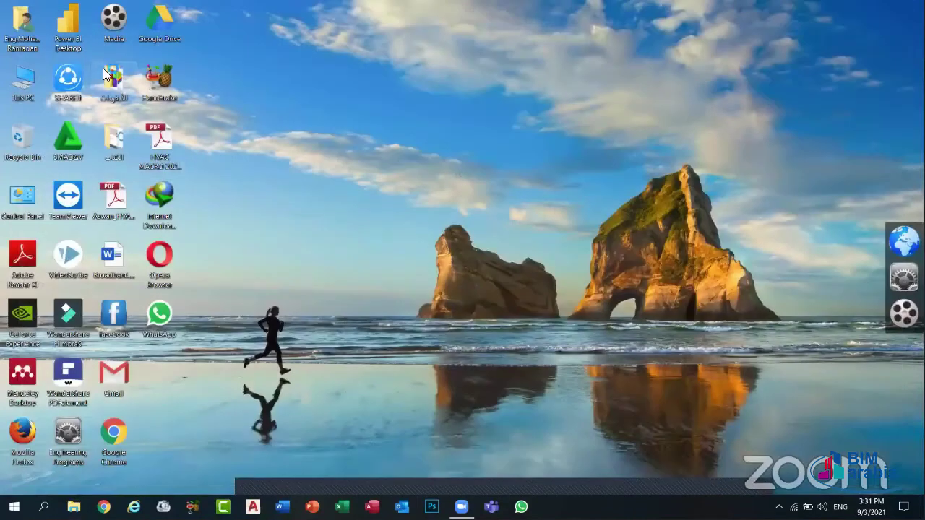
- View the contents of the desktop folder الأيقونات, reopen it from the desktop, and close it
double_click(103, 67)
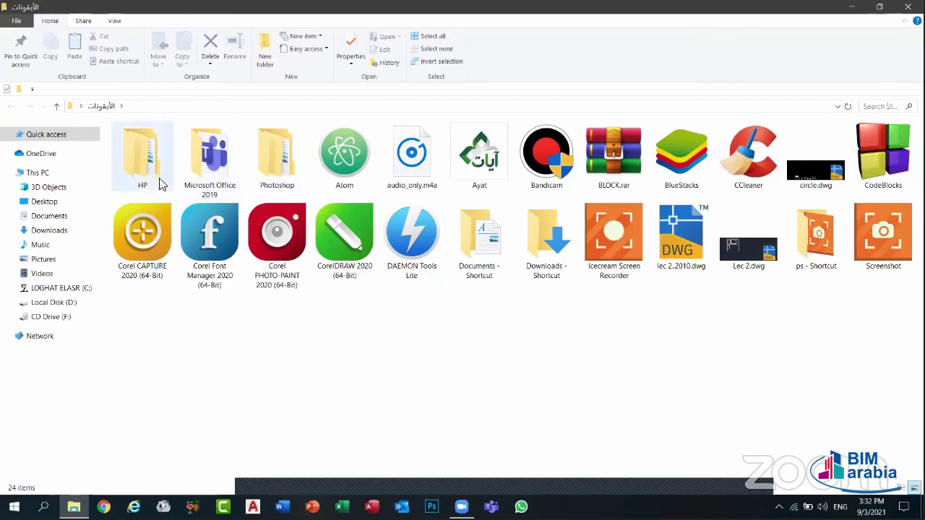
key("super+d")
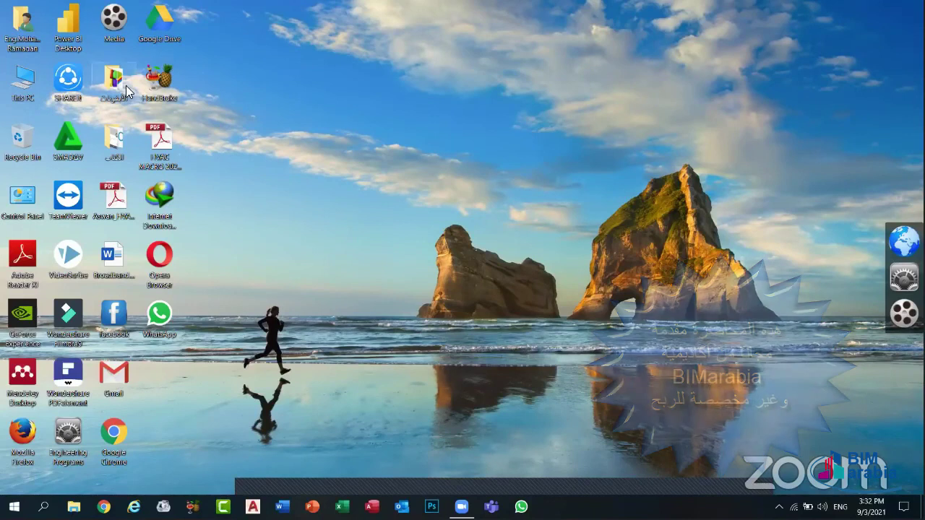
double_click(123, 86)
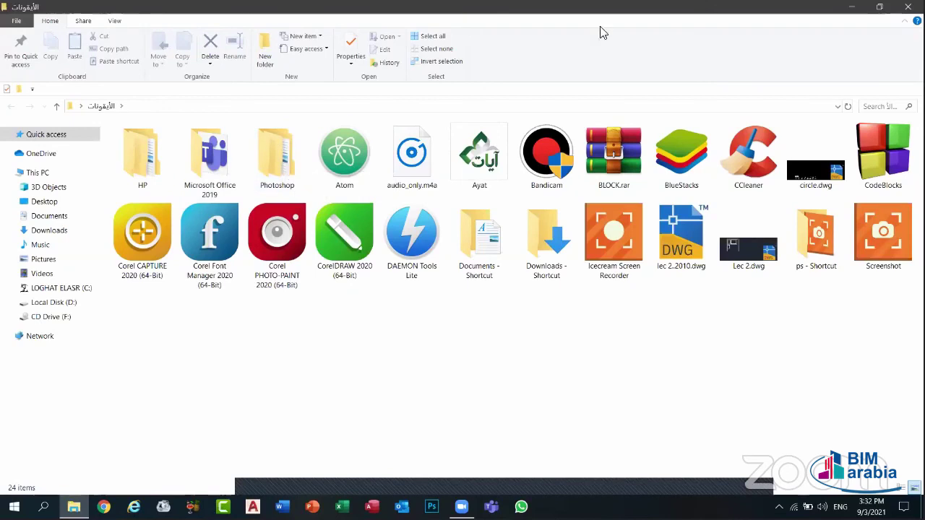
left_click(907, 7)
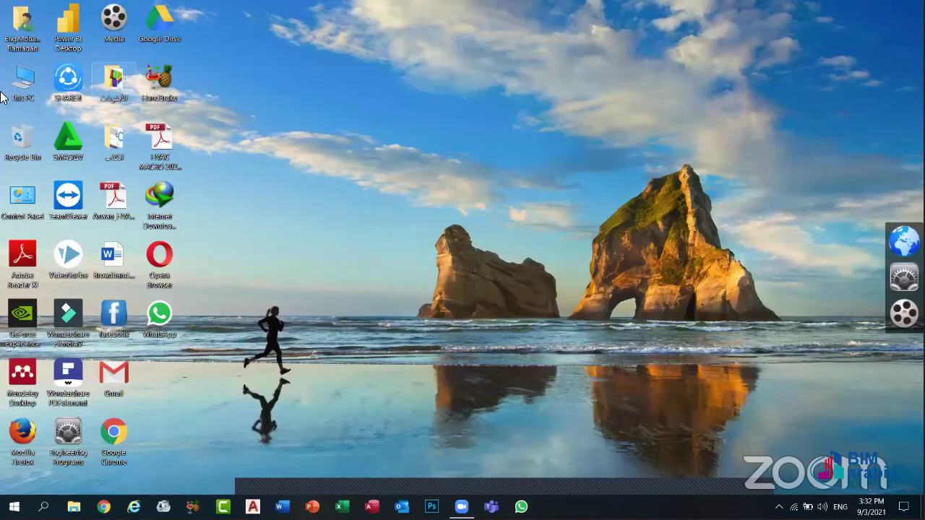
- Open This PC, select the Local Disk (D:) drive, and return to the desktop
double_click(26, 85)
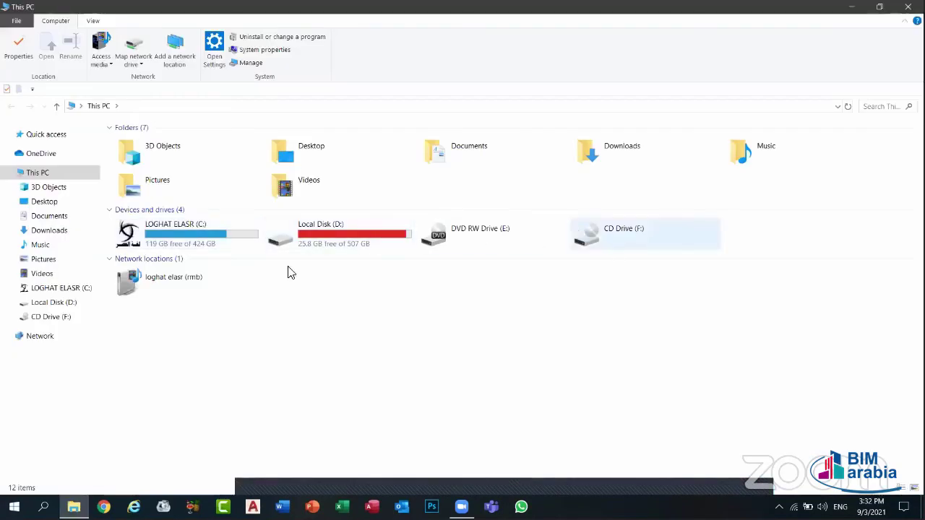
left_click(359, 239)
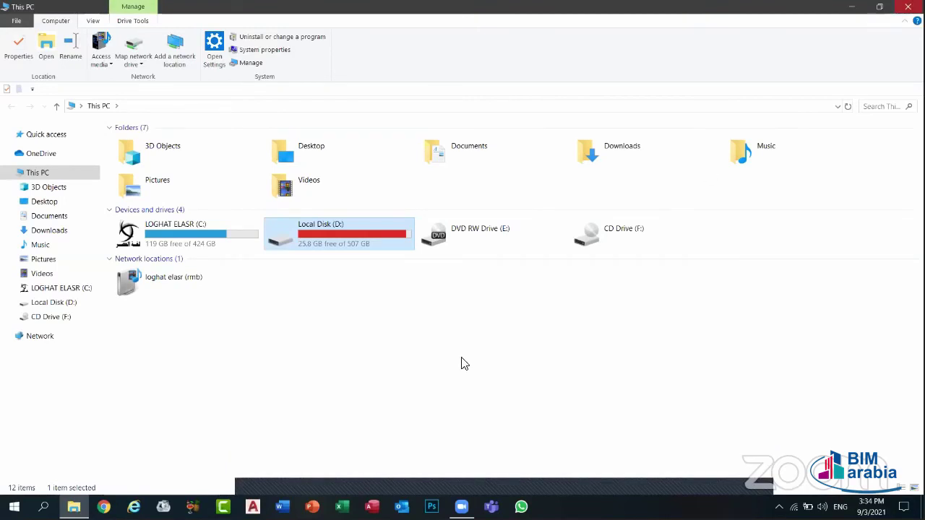
key("super+d")
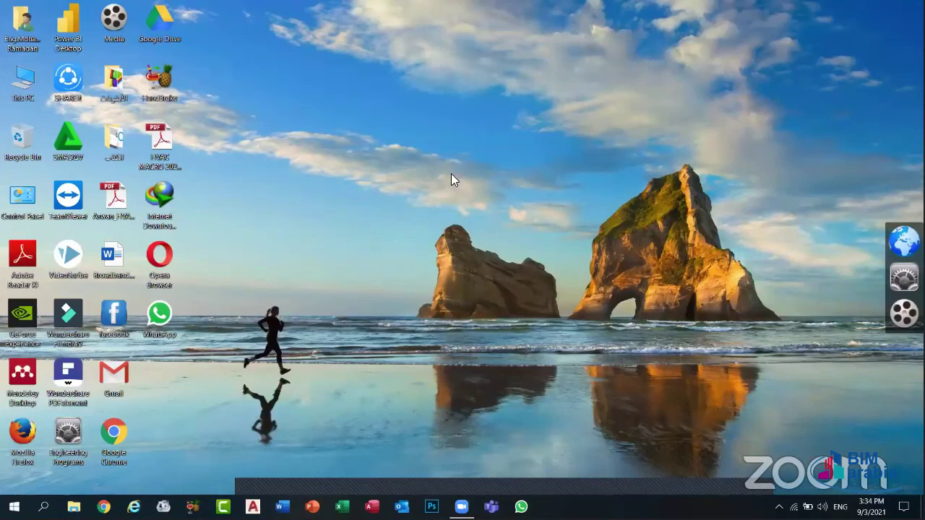
- Bring up the context menu of the empty desktop at several spots and dismiss it each time
right_click(440, 71)
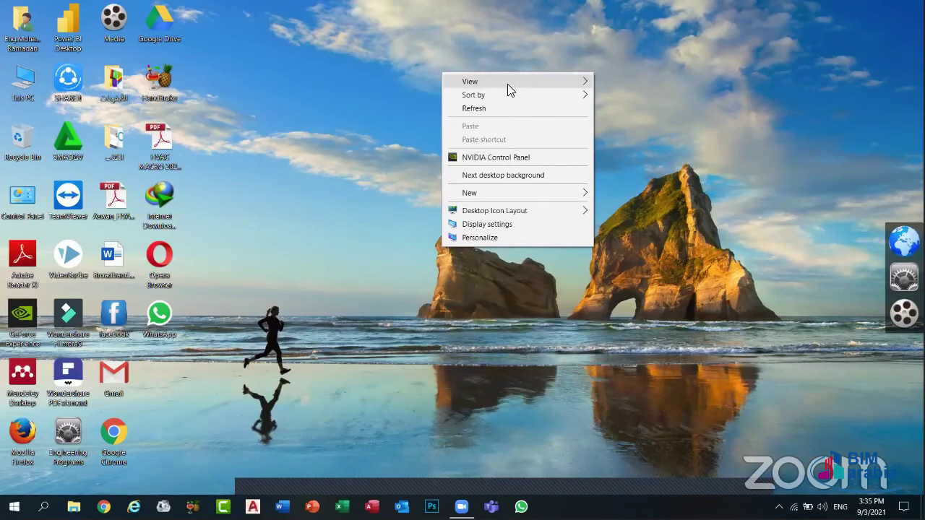
right_click(498, 64)
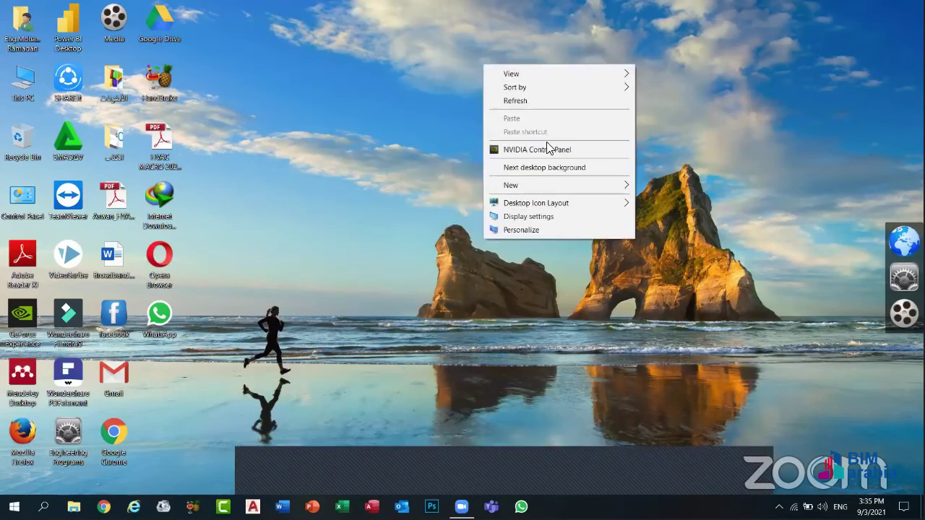
left_click(451, 113)
right_click(384, 131)
right_click(468, 83)
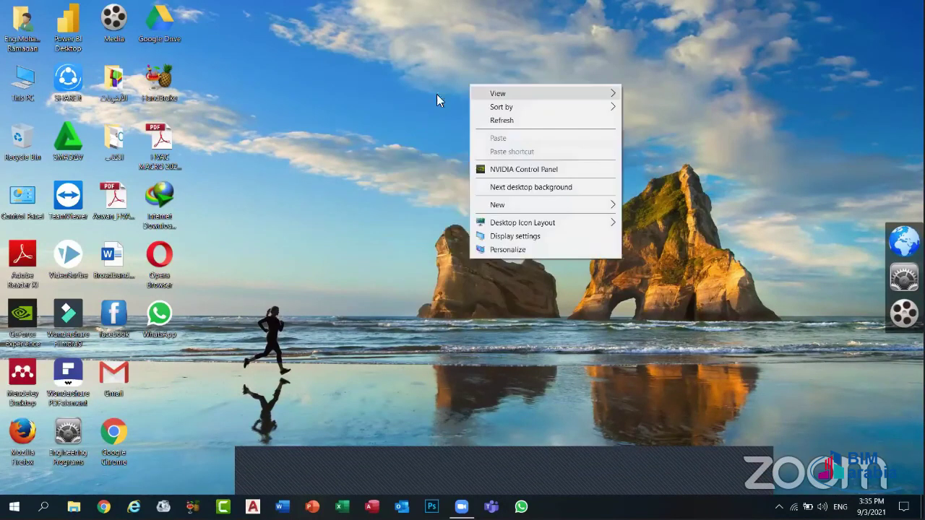
left_click(435, 102)
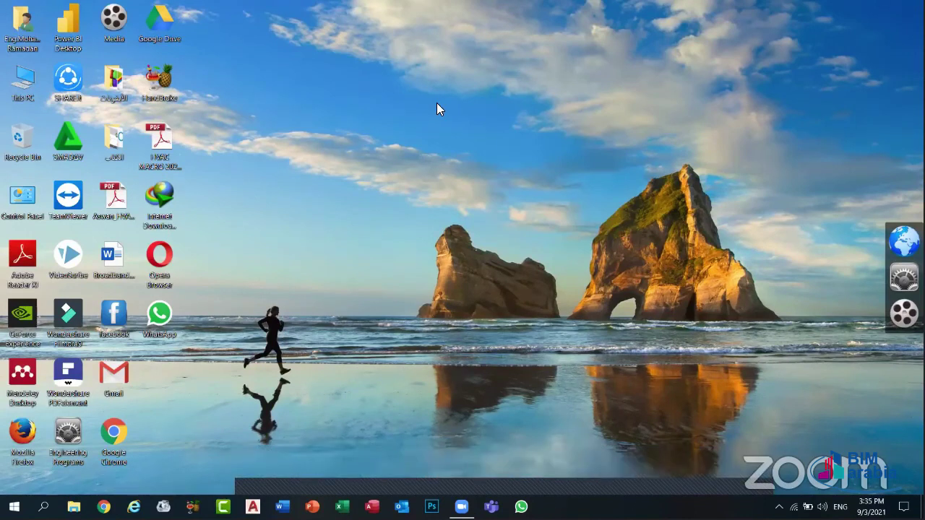
right_click(389, 97)
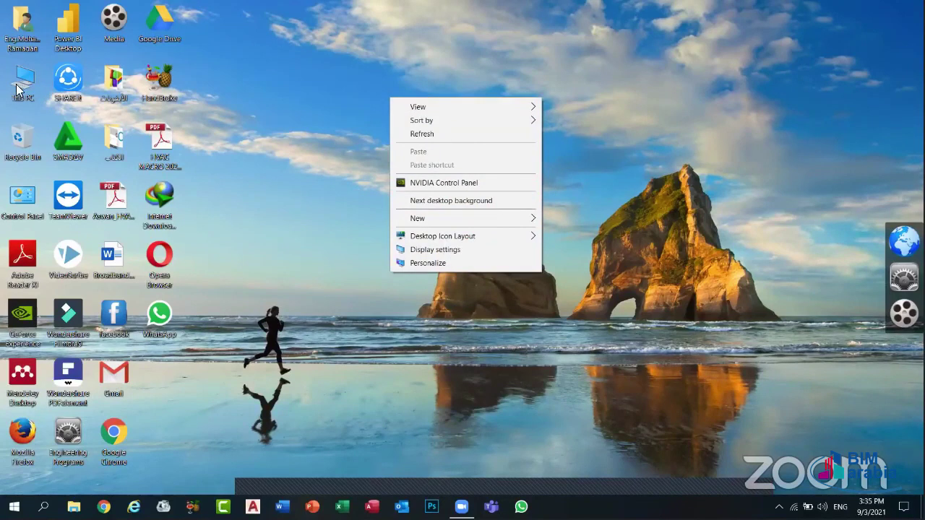
left_click_drag(20, 89, 64, 84)
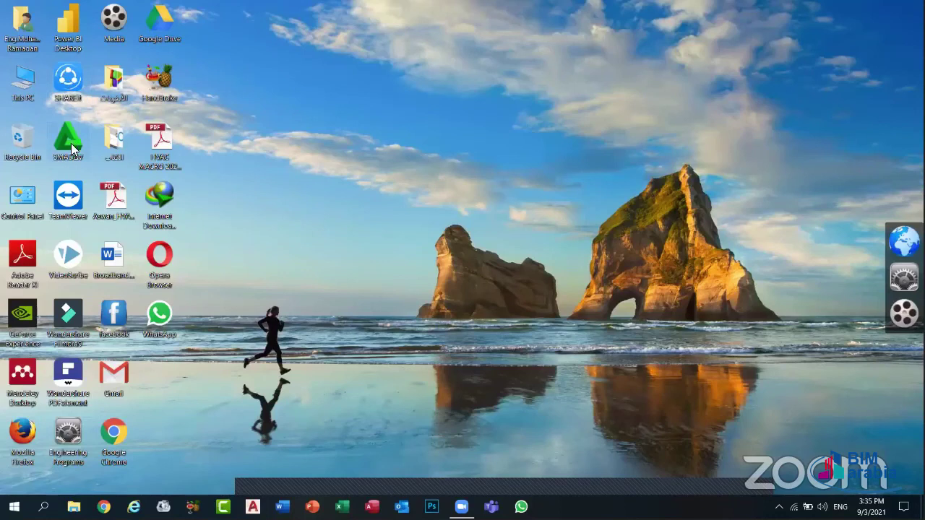
- Show the context menu of the This PC icon and dismiss it without choosing a command
right_click(30, 89)
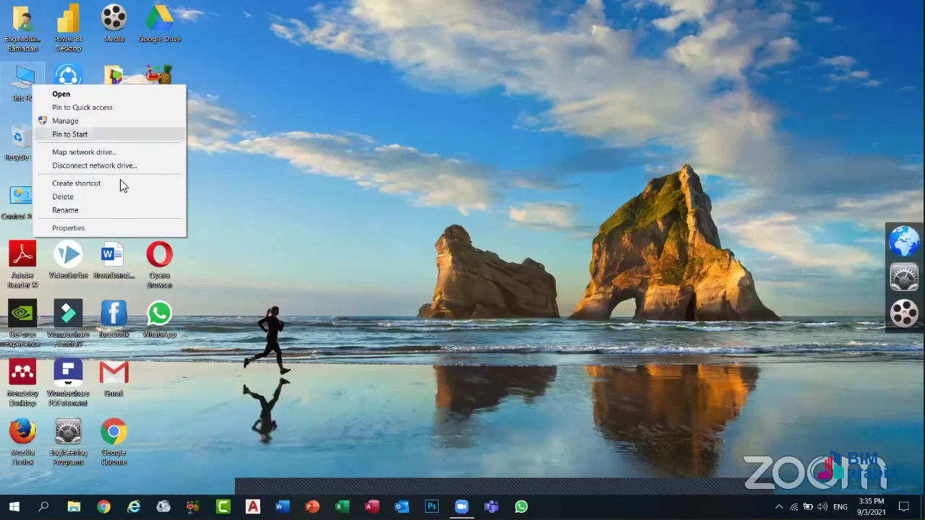
left_click(283, 175)
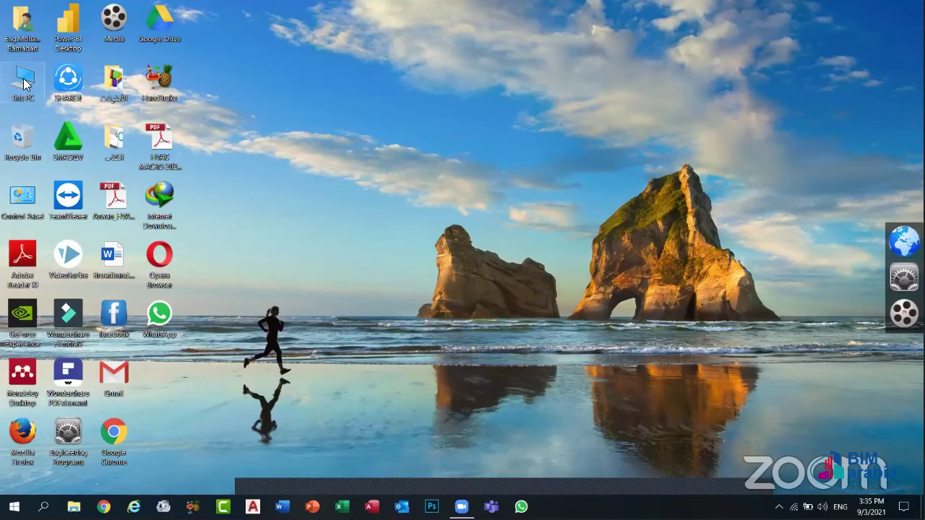
- Open This PC in File Explorer and enter the LOGHAT ELASR (C:) drive
key("super+e")
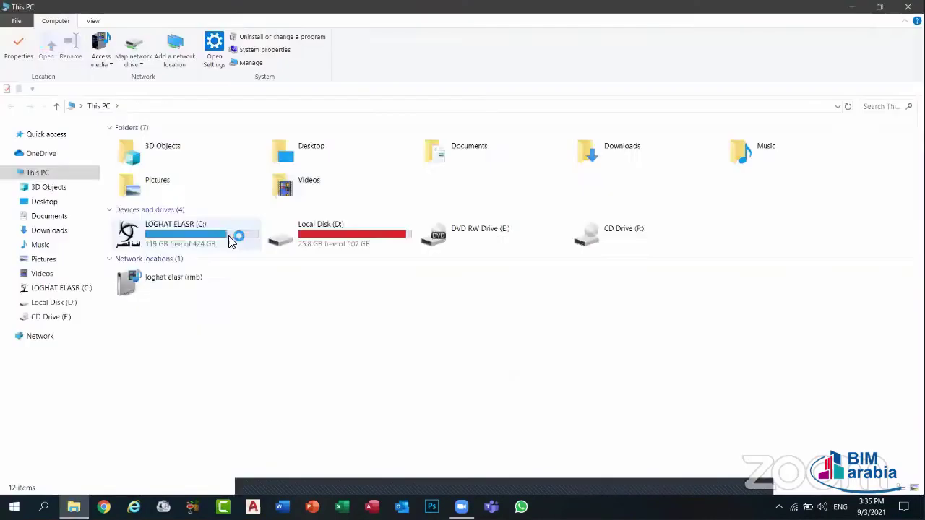
double_click(230, 235)
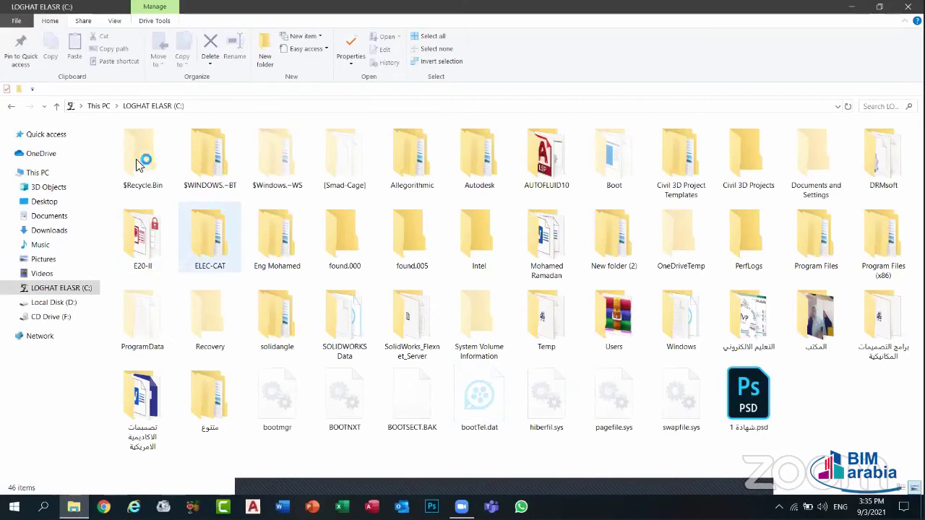
- Select scattered items on drive C:, including E20-II, ELEC-CAT, found.000, ProgramData, SOLIDWORKS Data, AUTOFLUID10 and Autodesk, and clear the selection
left_click(156, 235)
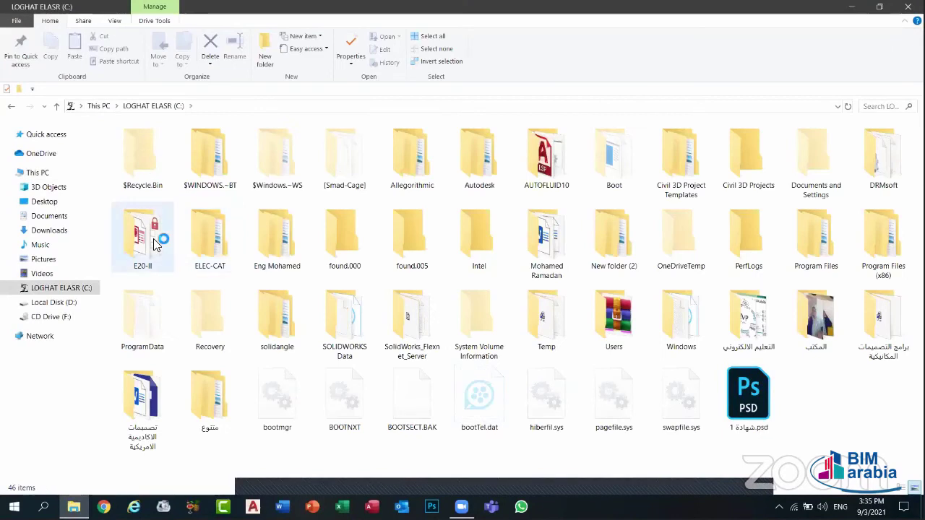
left_click(213, 246, "ctrl")
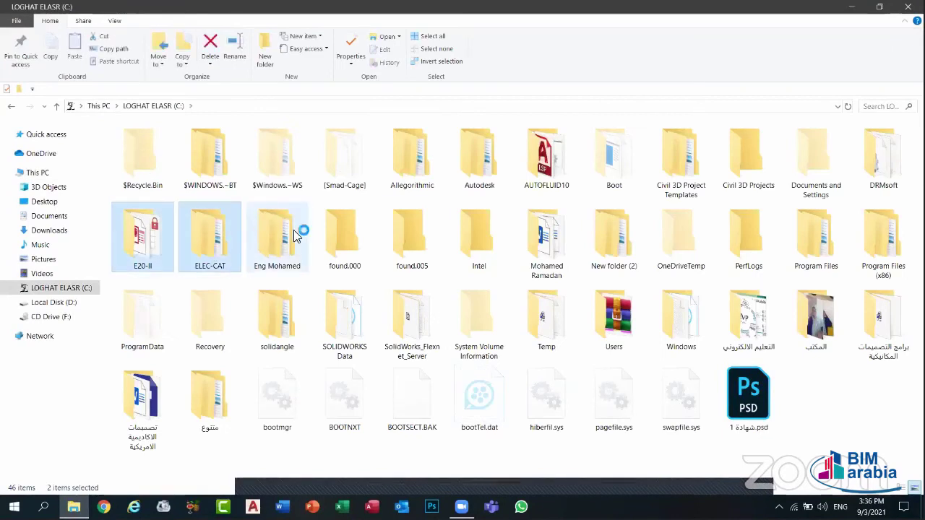
left_click(268, 242, "ctrl")
left_click(333, 230, "ctrl")
left_click(208, 143, "ctrl")
left_click(170, 329, "ctrl")
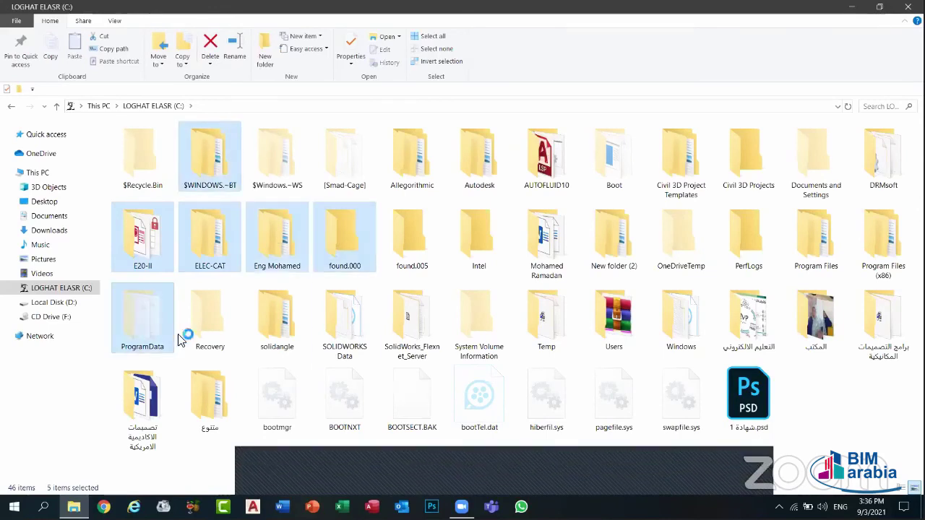
left_click(328, 327, "ctrl")
left_click(728, 351, "ctrl")
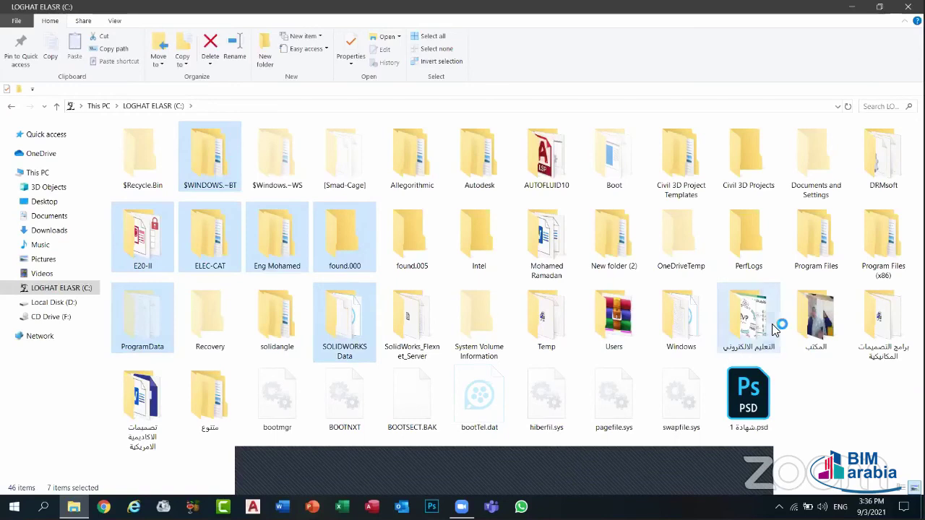
left_click(748, 396, "ctrl")
left_click(810, 168, "ctrl")
left_click(747, 159, "ctrl")
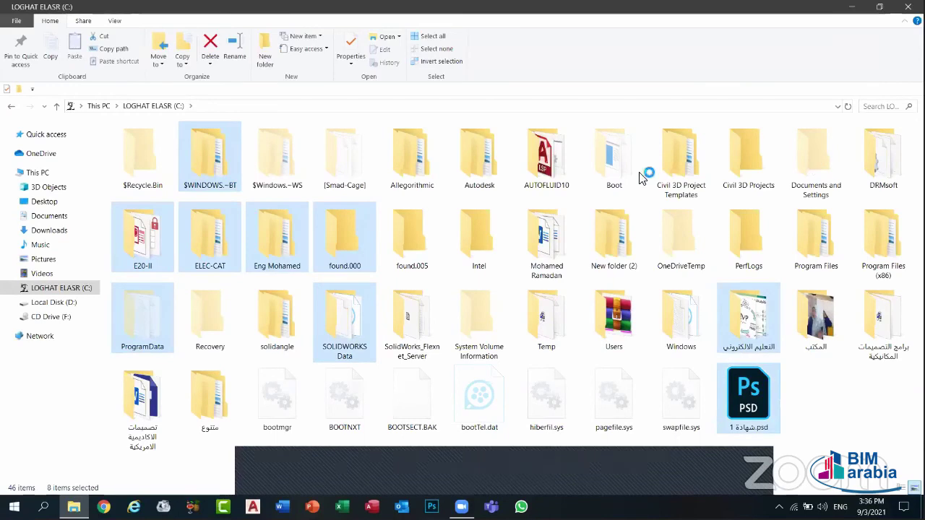
left_click(543, 168, "ctrl")
left_click(491, 165, "ctrl")
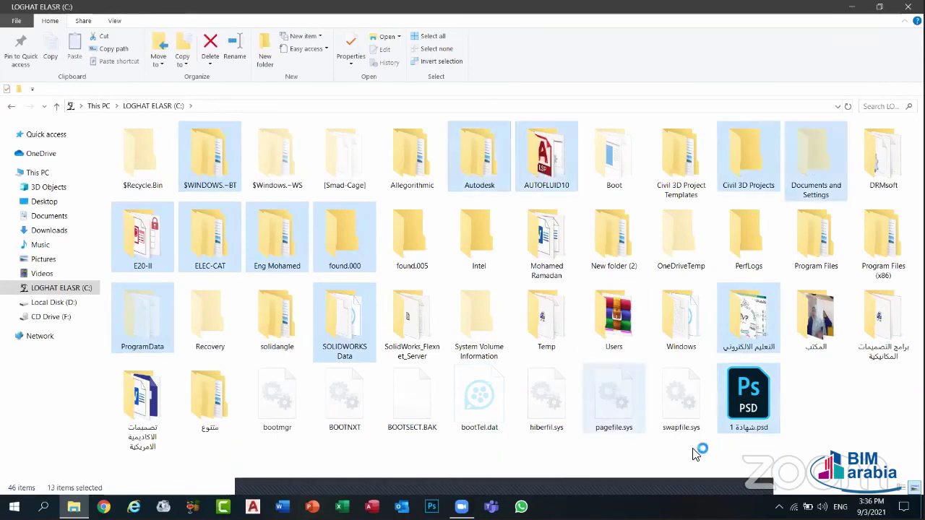
left_click(696, 461)
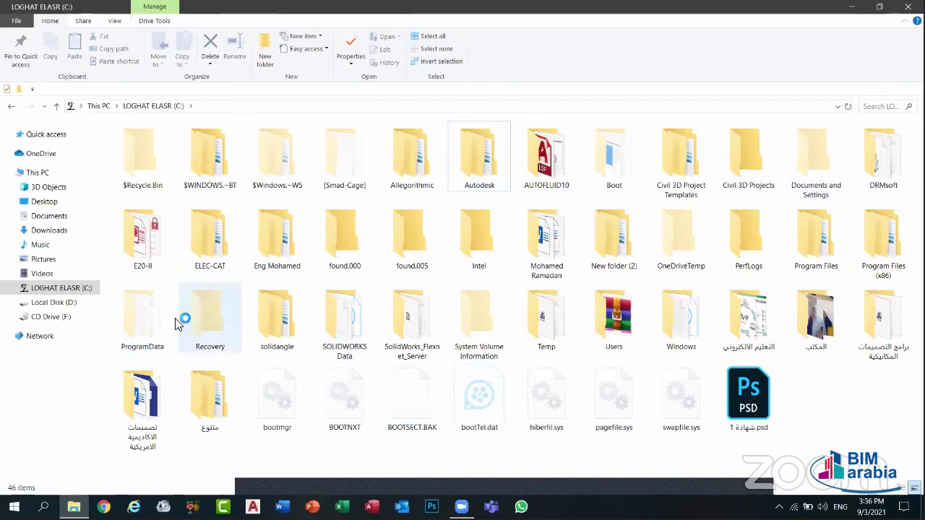
- Select the continuous range of folders from Autodesk through E20-II, repeat it from AUTOFLUID10 through E20-II, and clear the selection
left_click(137, 246, "shift")
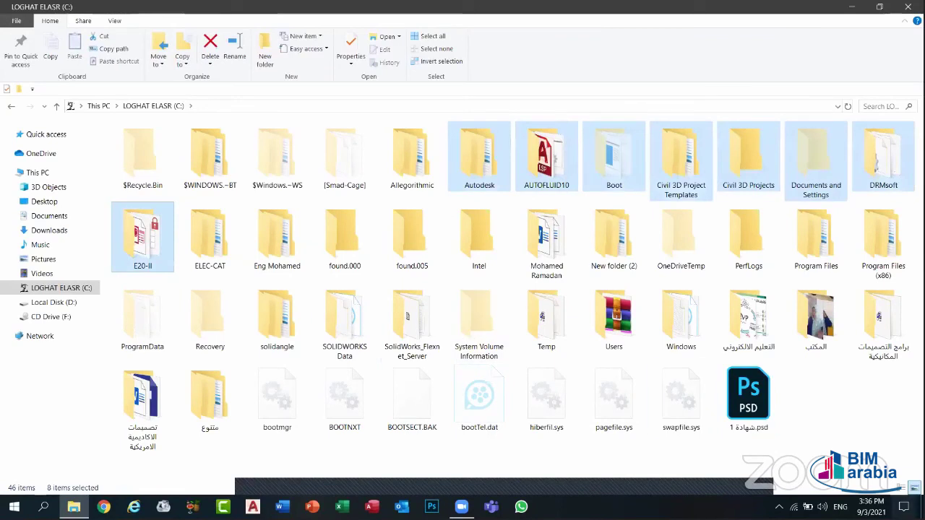
left_click(883, 441)
left_click(566, 158)
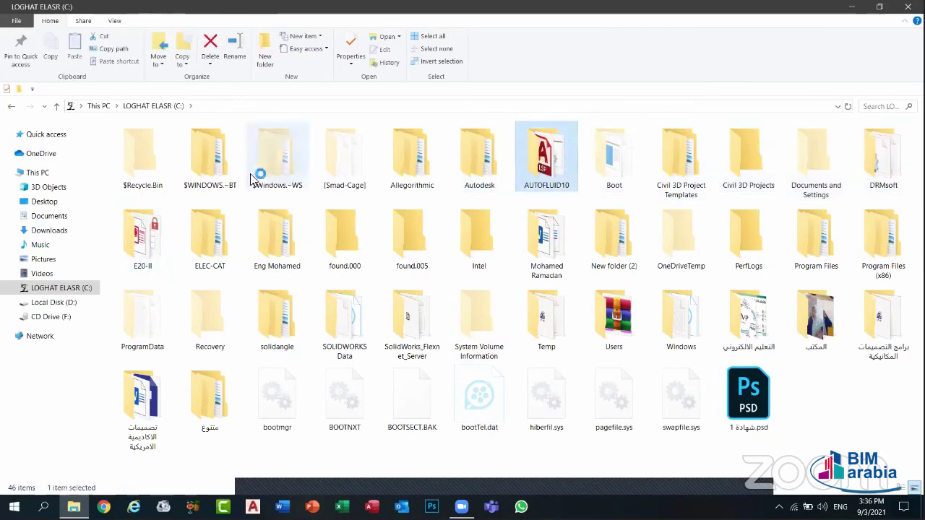
left_click(141, 250, "shift")
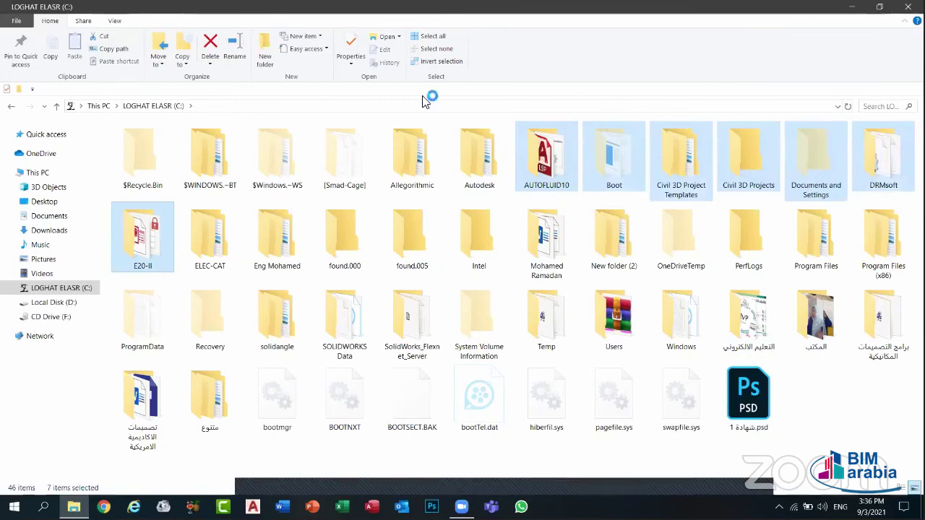
left_click(564, 153)
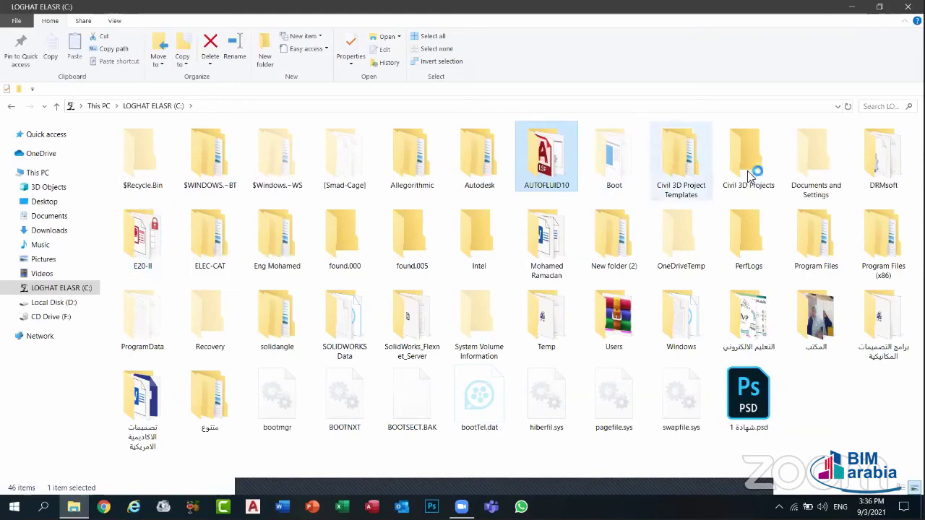
left_click(158, 243, "shift")
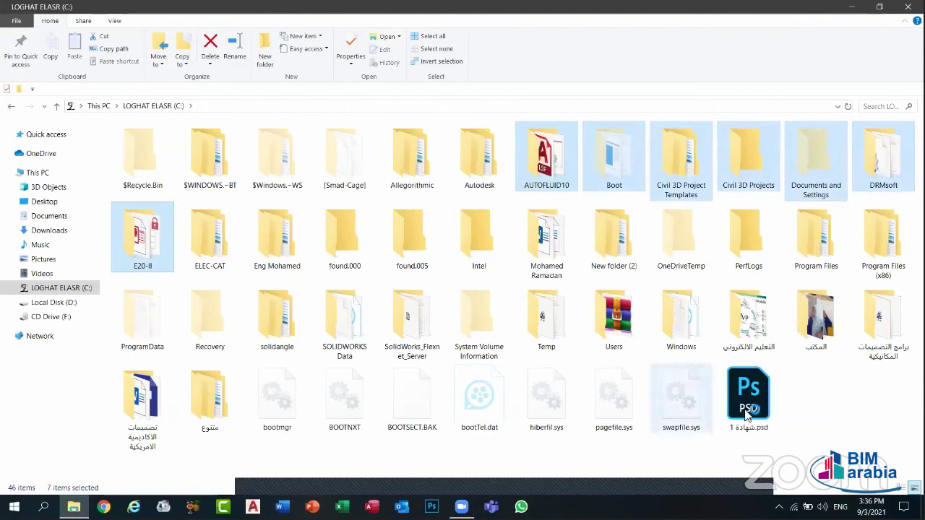
left_click(865, 404)
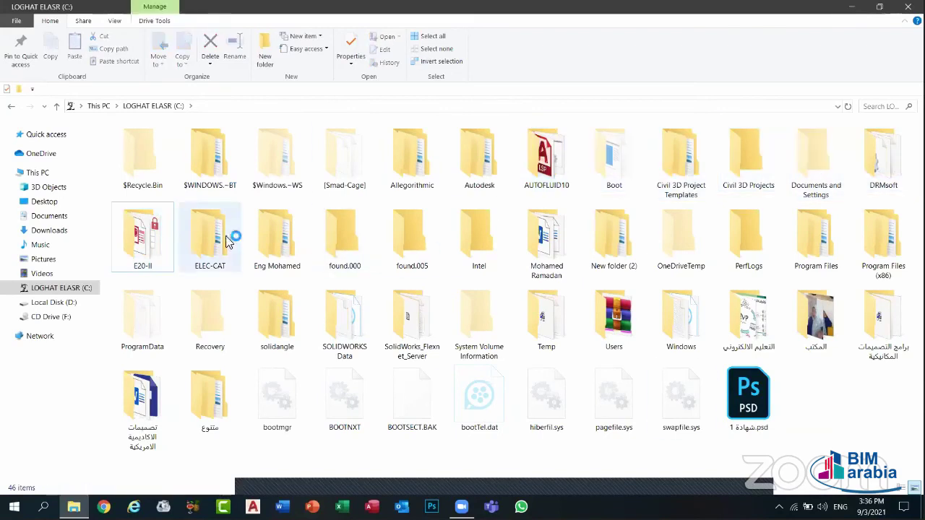
- Select the continuous range from the folder just after ELEC-CAT through تصميمات الاكاديمية الامريكية, and clear the selection
left_click(291, 238)
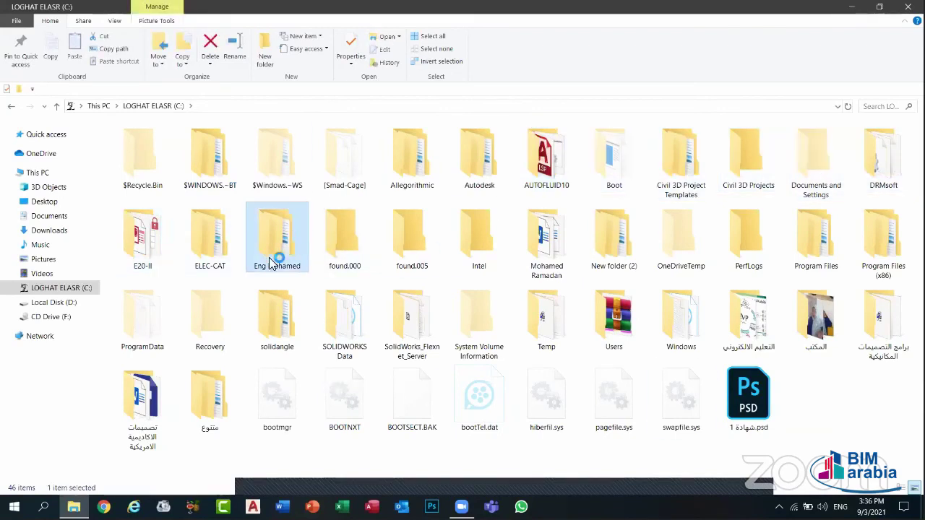
left_click(144, 401, "shift")
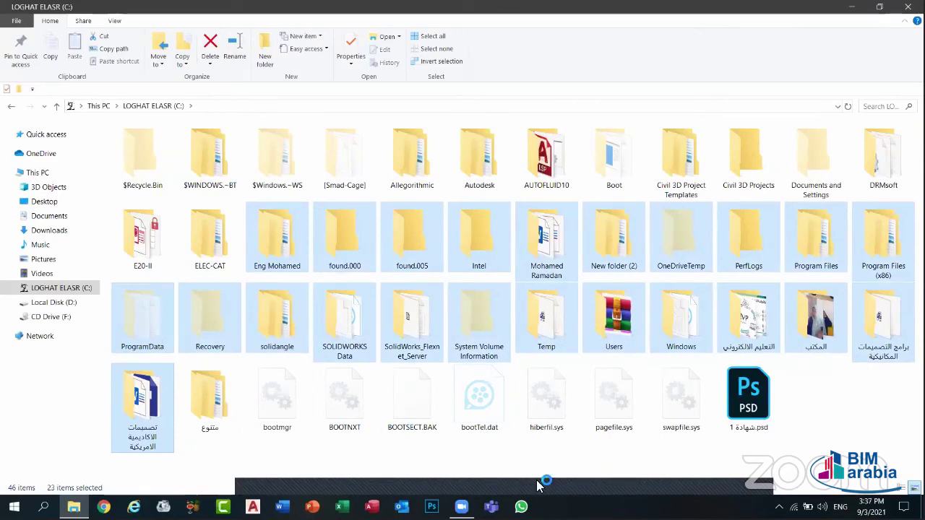
left_click(829, 419)
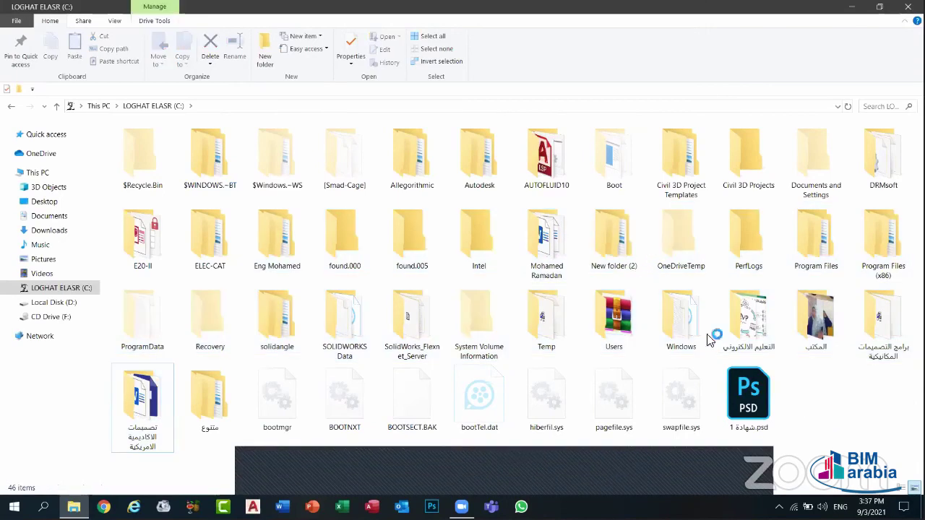
- Select scattered folders including AUTOFLUID10, Boot, Intel, found.005, SolidWorks_Flexnet_Server, SOLIDWORKS Data, solidangle and $Windows.~WS, and clear the selection
left_click(543, 173)
left_click(602, 152, "ctrl")
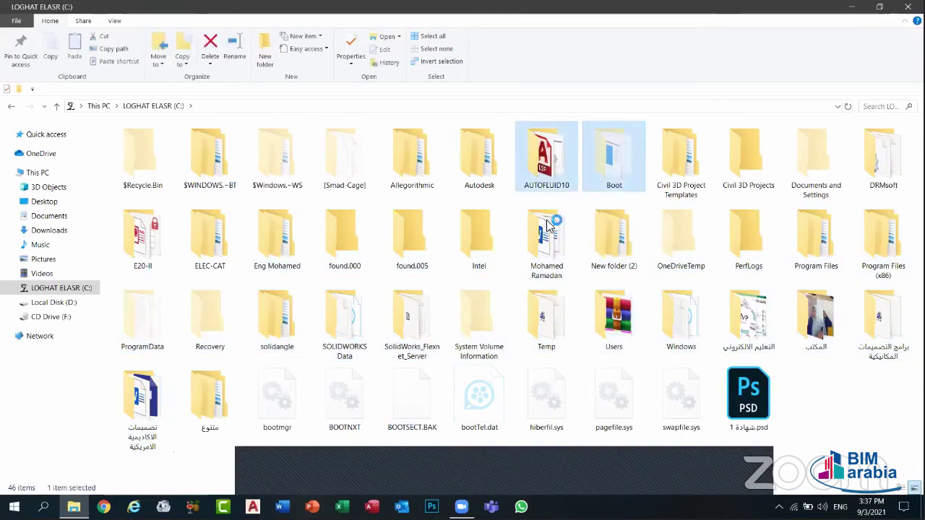
left_click(554, 224, "ctrl")
left_click(483, 239, "ctrl")
left_click(411, 318, "ctrl")
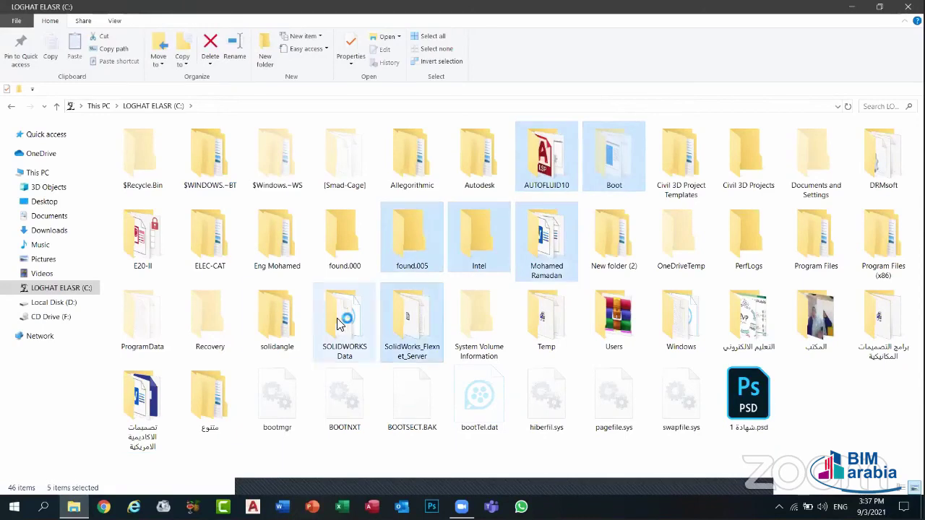
left_click(345, 318, "ctrl")
left_click(277, 318, "ctrl")
left_click(276, 238, "ctrl")
left_click(269, 158, "ctrl")
left_click(412, 162, "ctrl")
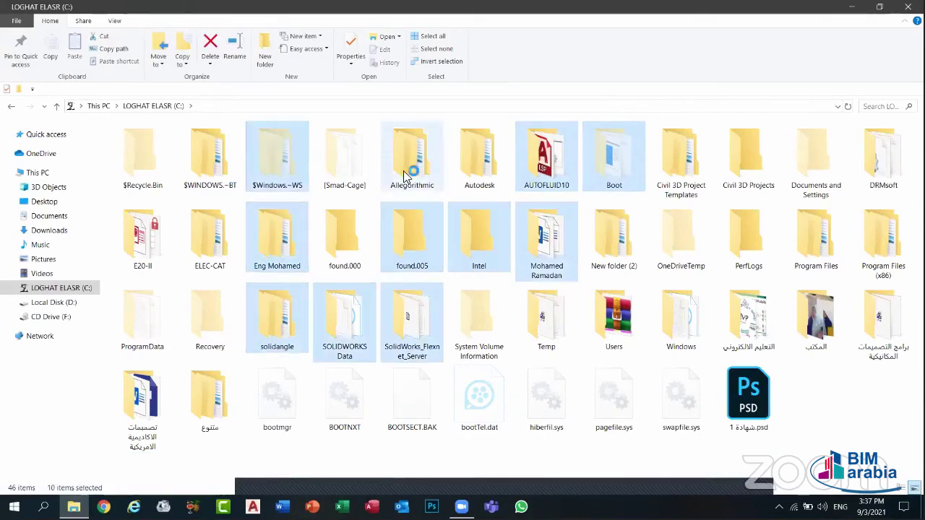
left_click(811, 428)
- Select the continuous range from AUTOFLUID10 through the folder directly below it, and clear the selection
left_click(546, 155)
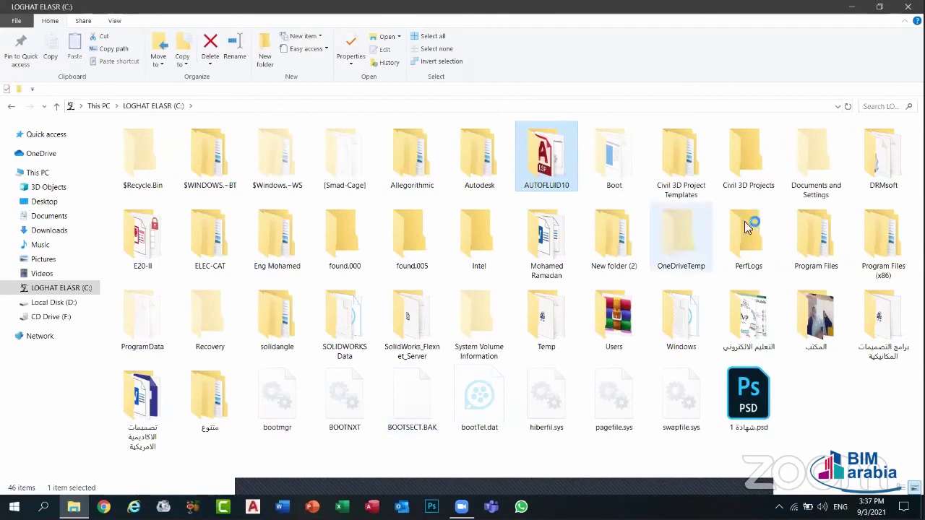
left_click(547, 253, "shift")
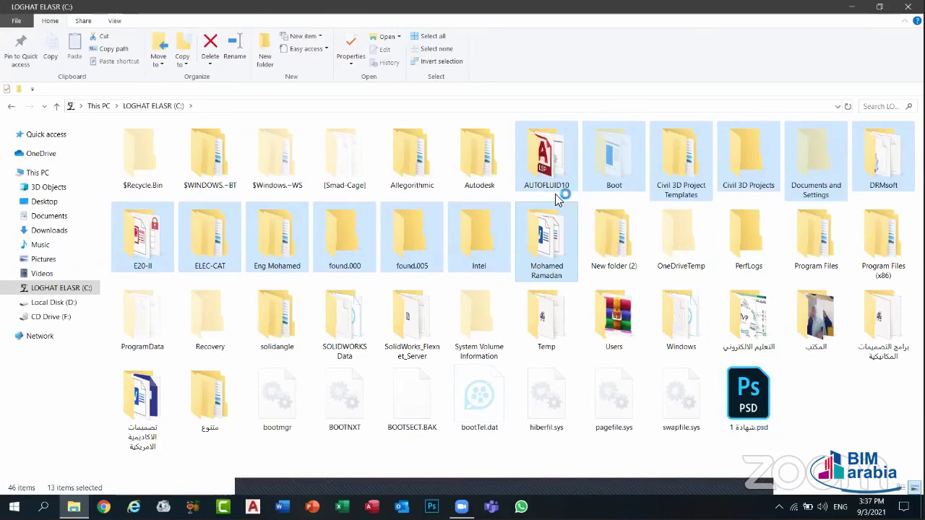
left_click(833, 435)
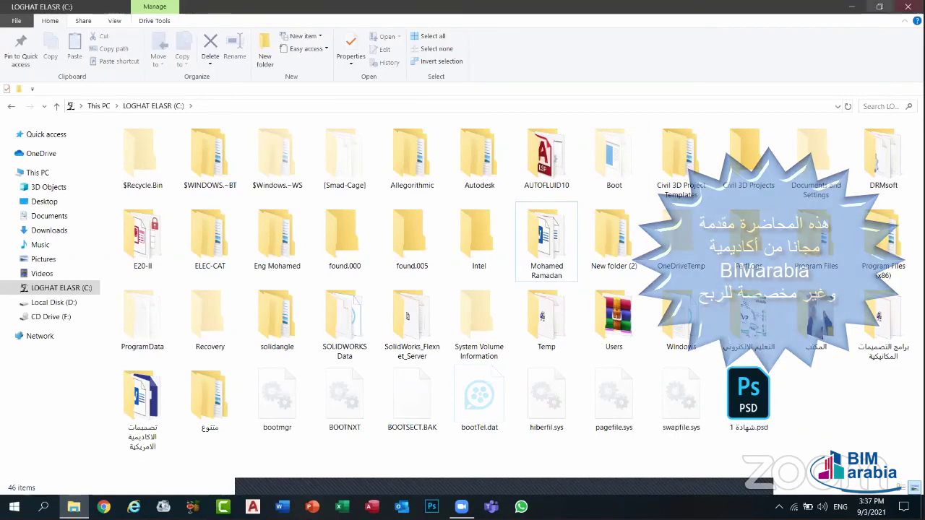
- Close File Explorer and bring up the empty desktop's context menu at several spots, dismissing it without choosing a command
left_click(907, 6)
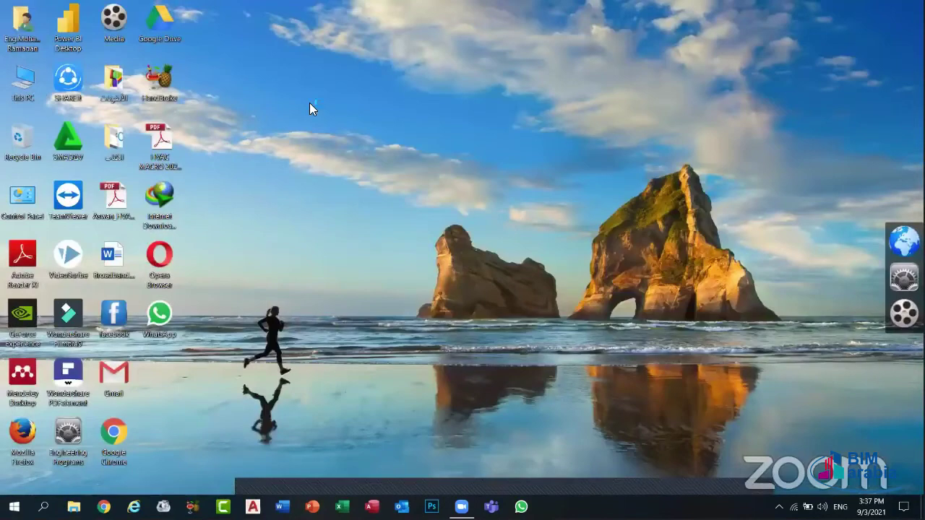
right_click(309, 103)
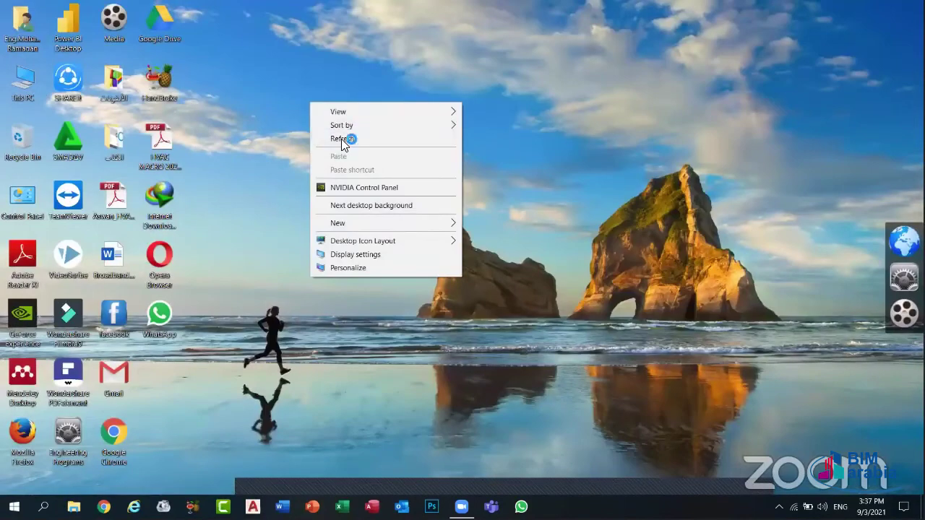
right_click(493, 49)
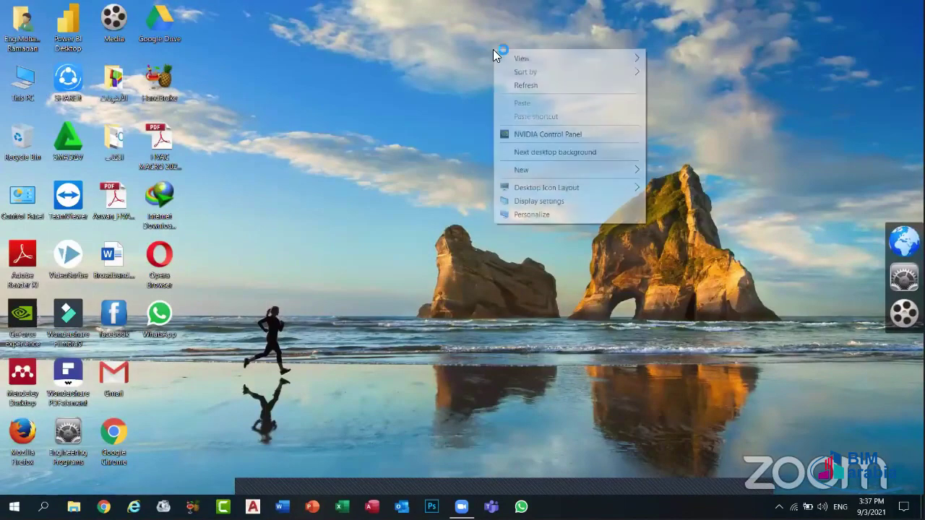
left_click(380, 387)
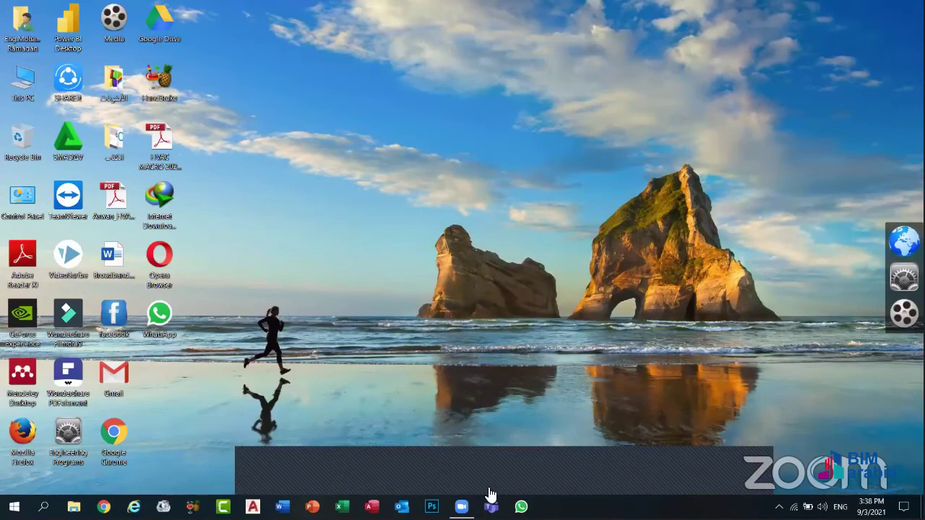
right_click(446, 85)
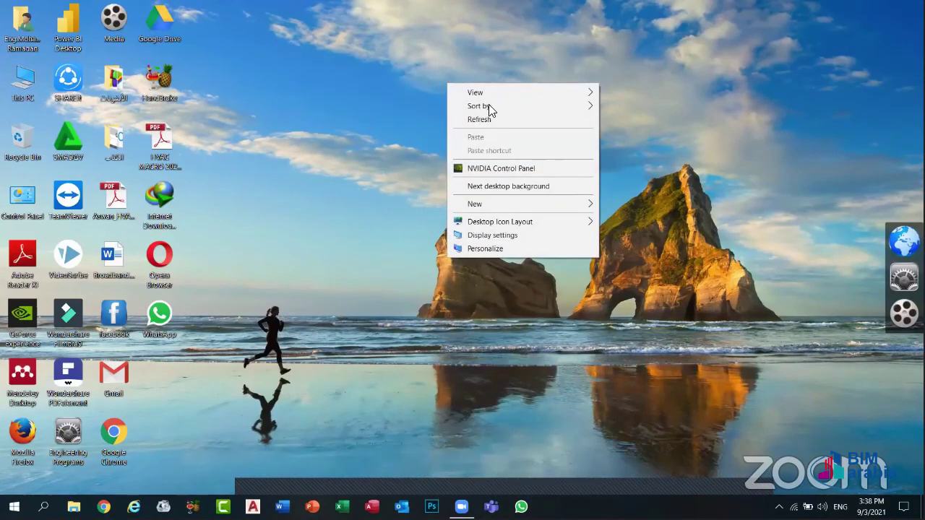
left_click(409, 381)
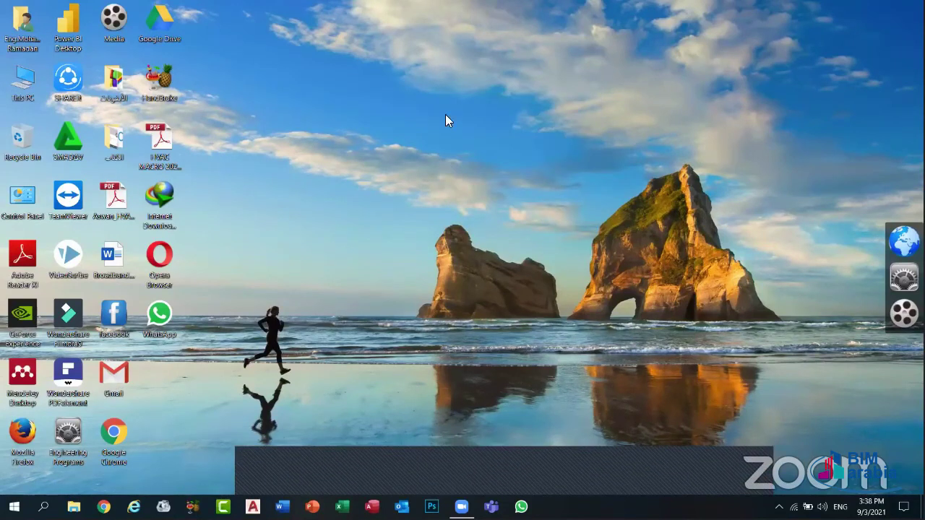
right_click(483, 157)
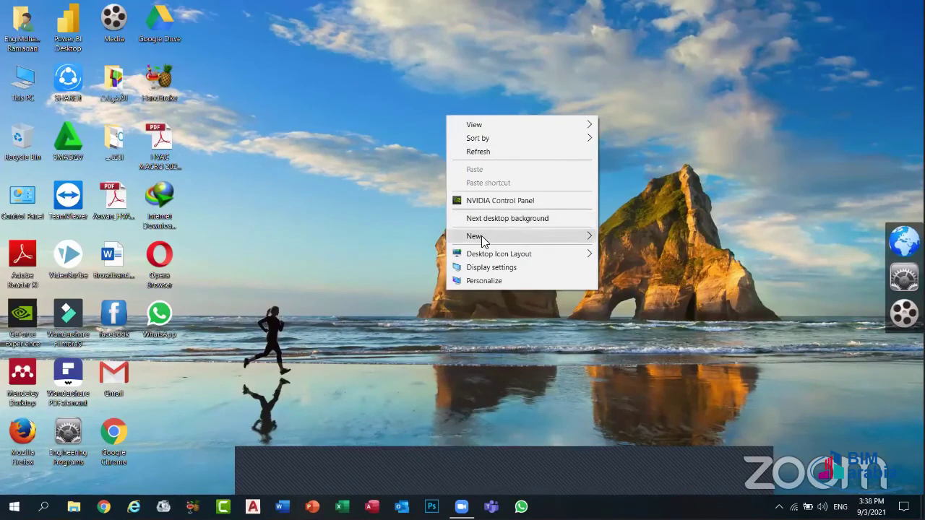
mouse_move(495, 259)
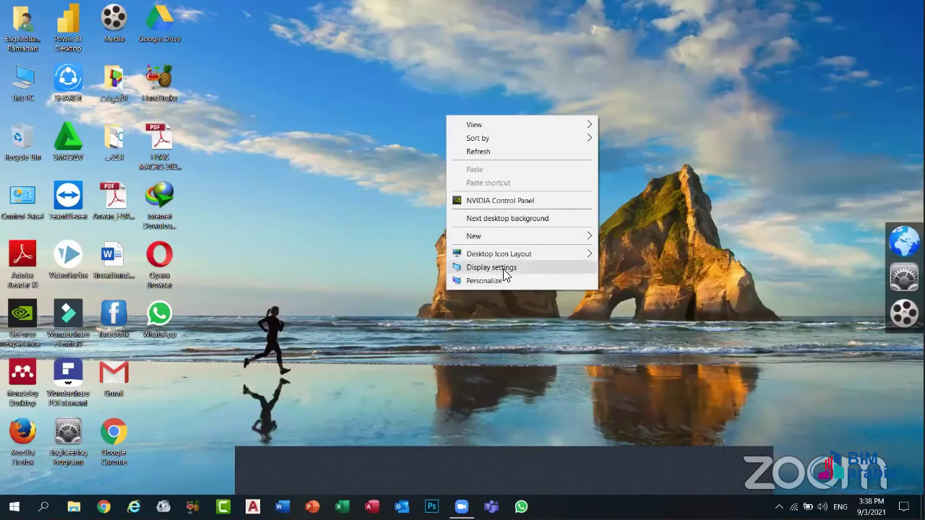
left_click(488, 476)
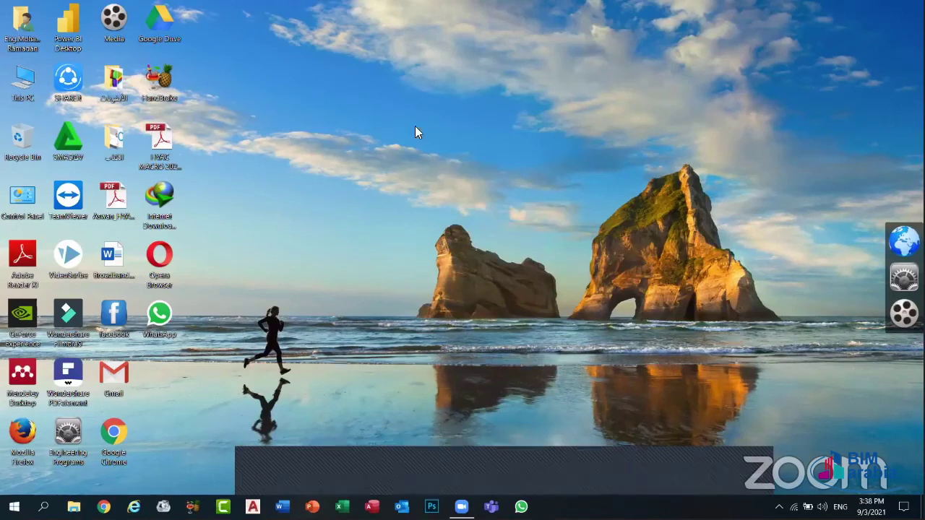
- Switch the desktop icons to the Large icons view
right_click(394, 120)
mouse_move(416, 130)
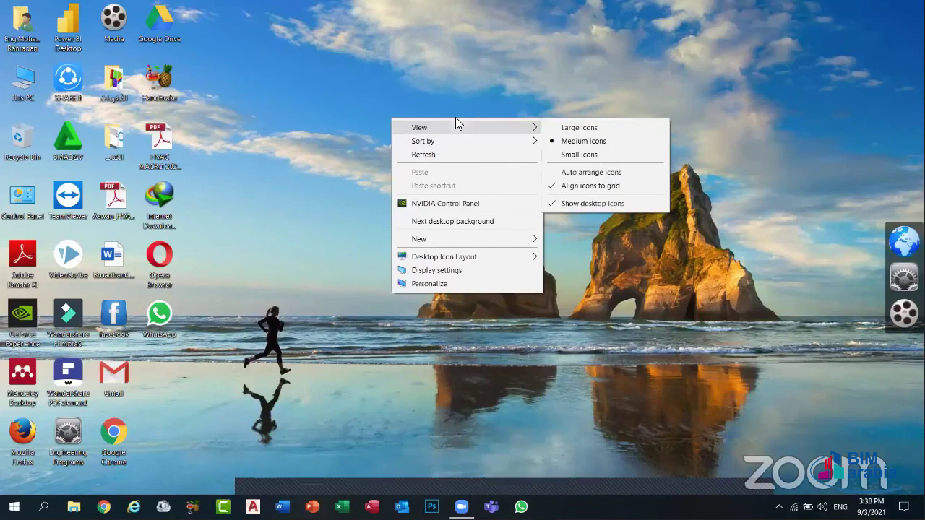
mouse_move(458, 135)
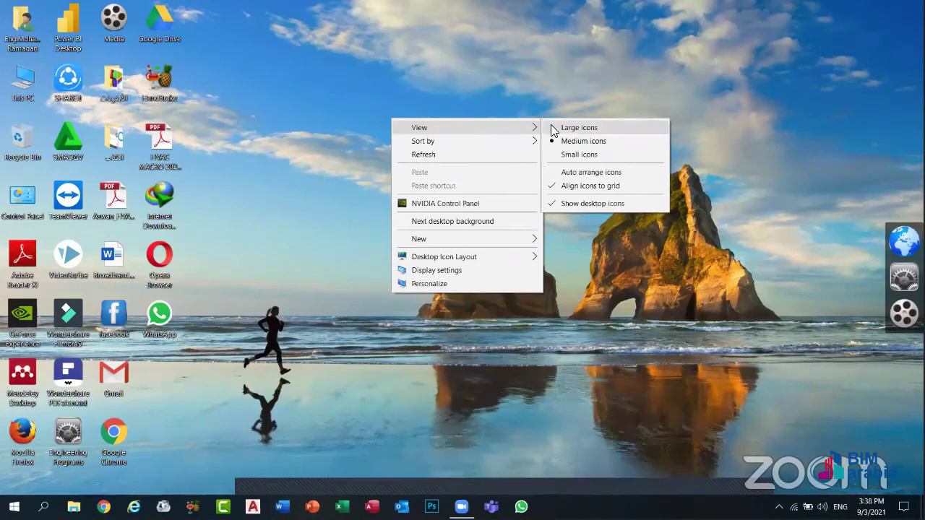
left_click(601, 127)
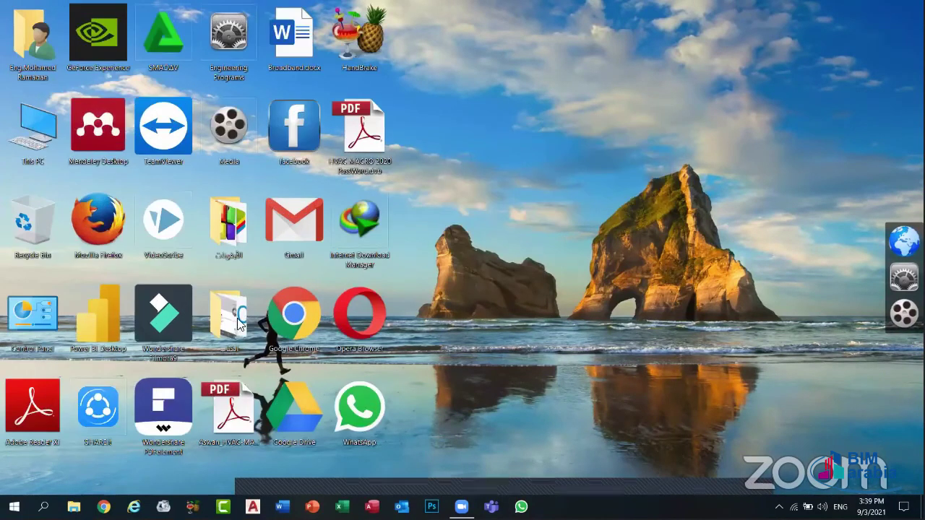
- Switch the desktop icons to the Medium icons view
right_click(465, 80)
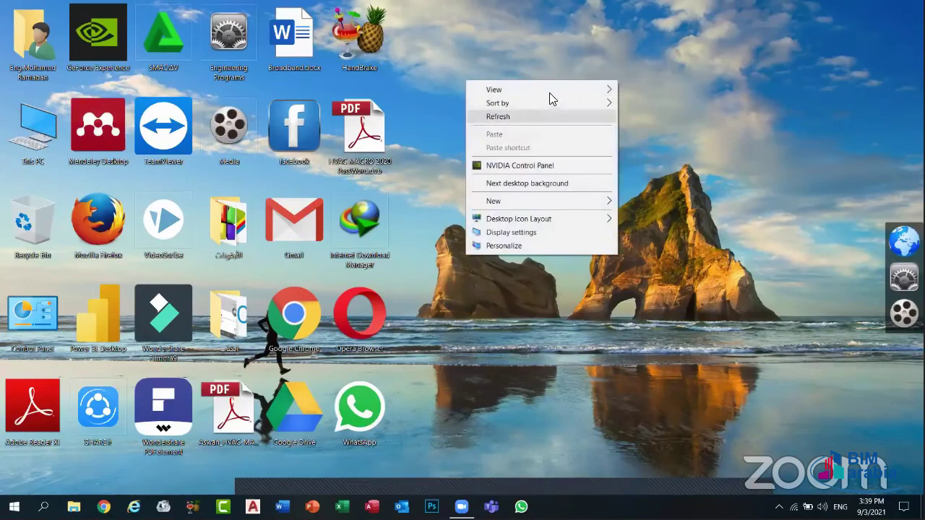
mouse_move(579, 89)
left_click(658, 103)
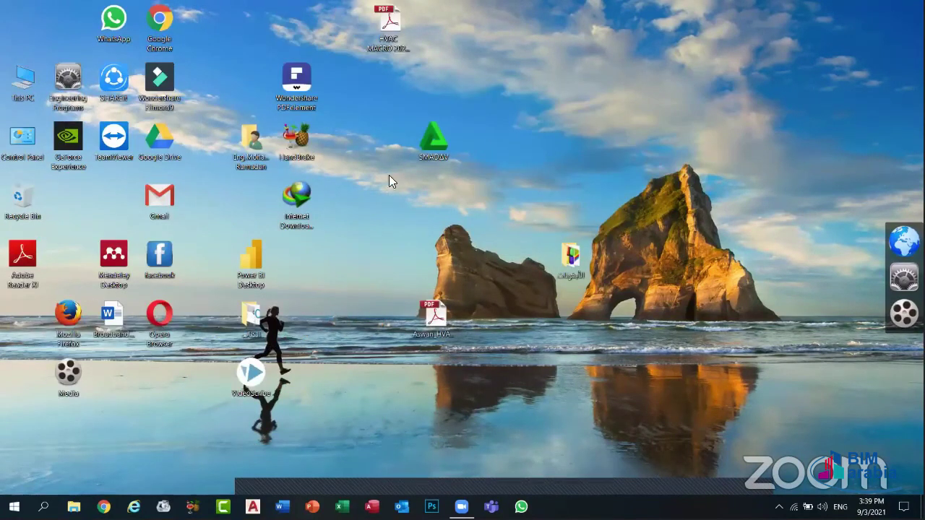
- Switch the desktop icons to the Small icons view
right_click(523, 134)
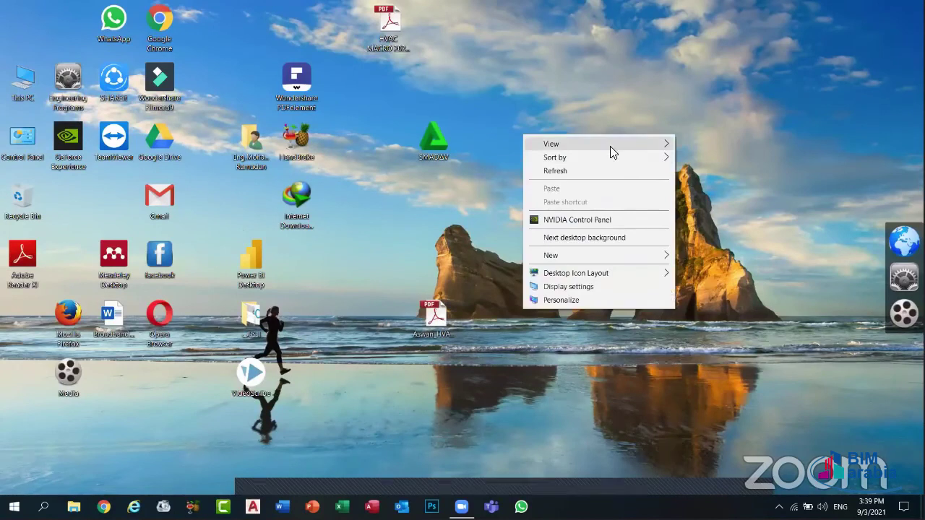
mouse_move(611, 147)
left_click(704, 171)
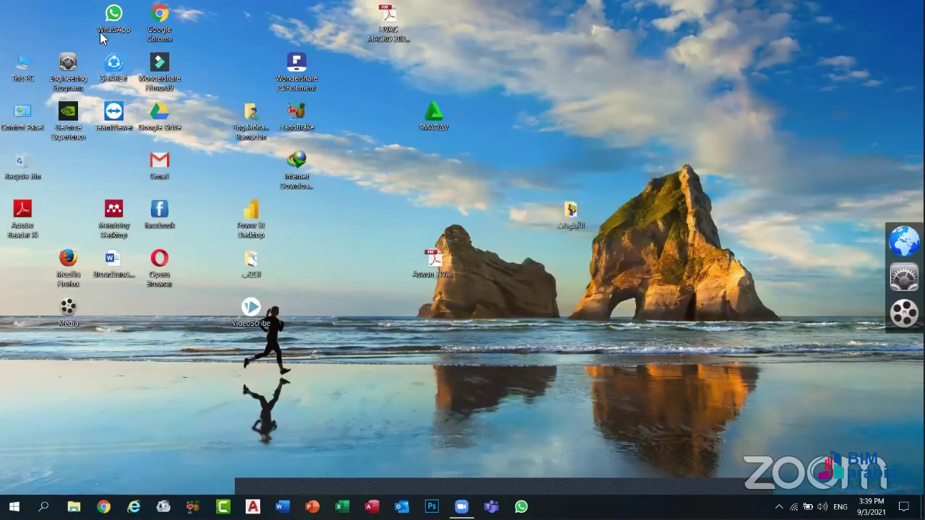
- Sort the desktop icons by name, and sort by name again to reverse their order
right_click(576, 82)
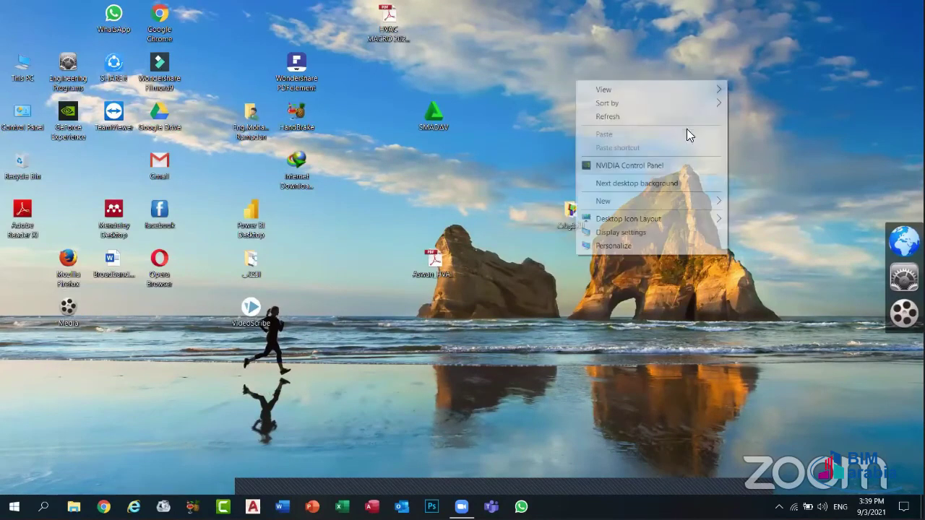
left_click(741, 108)
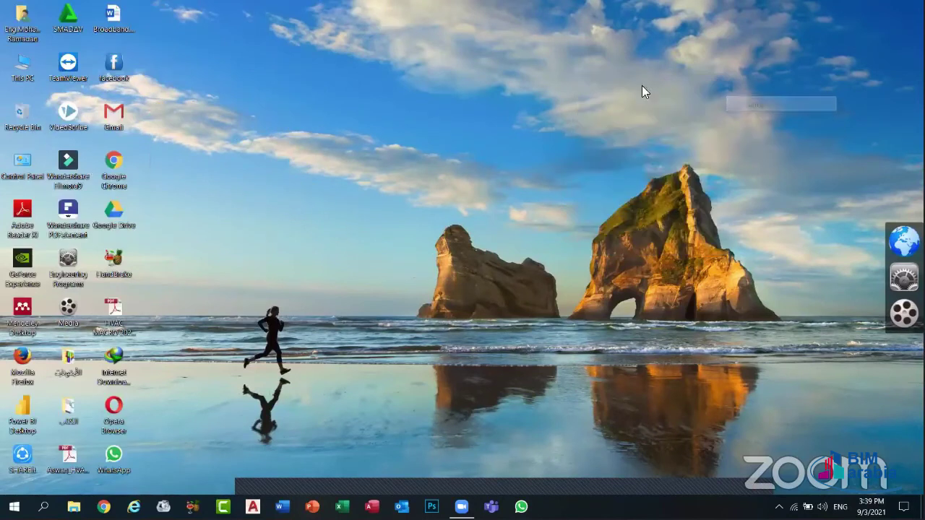
right_click(563, 59)
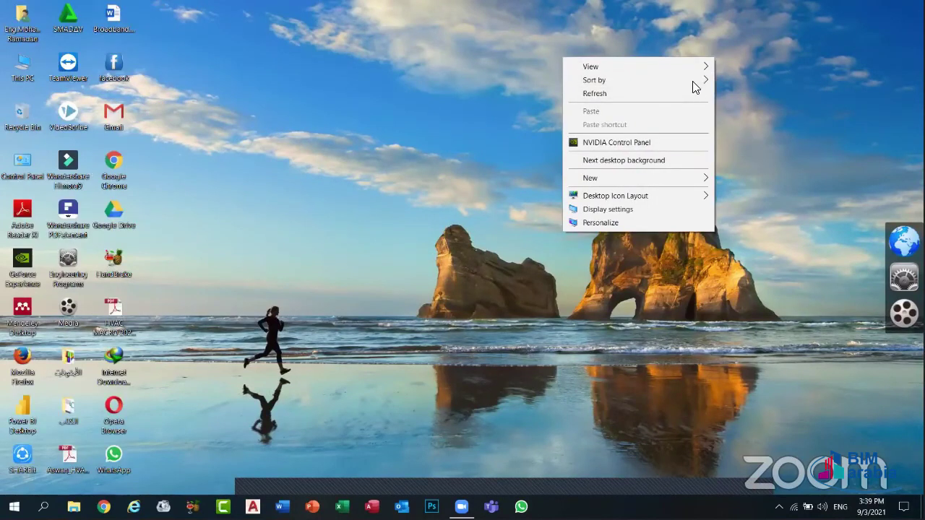
left_click(753, 82)
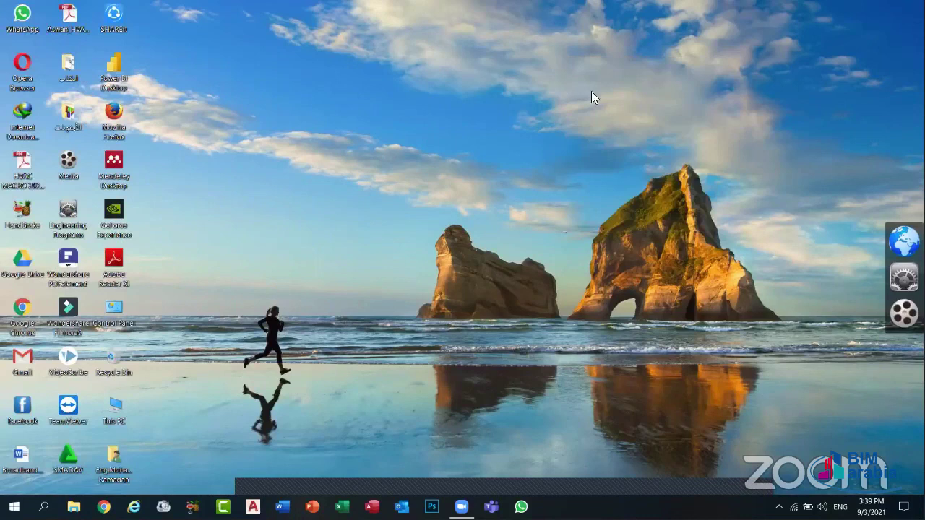
- Switch the desktop icons to the Medium icons view and sort them by name
right_click(562, 83)
mouse_move(683, 91)
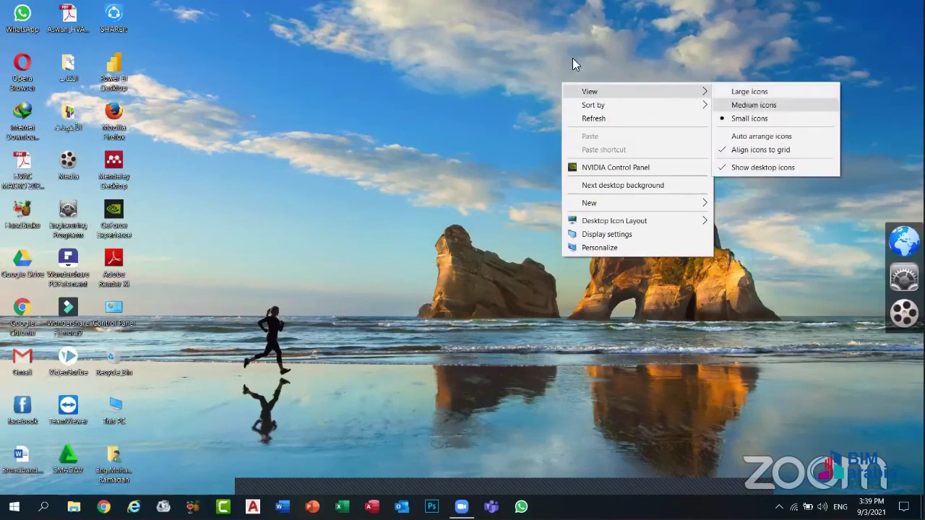
left_click(722, 105)
right_click(394, 6)
mouse_move(474, 24)
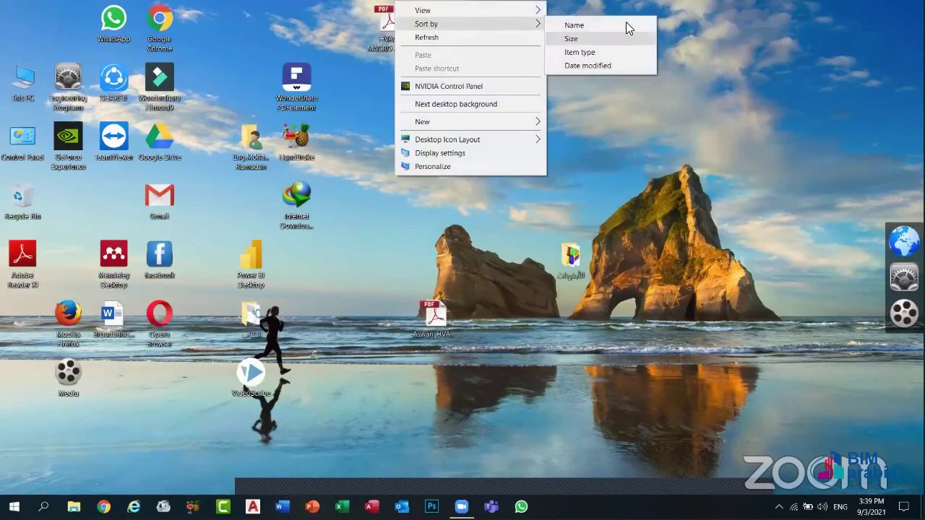
left_click(607, 25)
- Move the WhatsApp, Opera Browser and Internet Download Manager icons from the fourth icon column to separate places in the empty desktop area
right_click(354, 62)
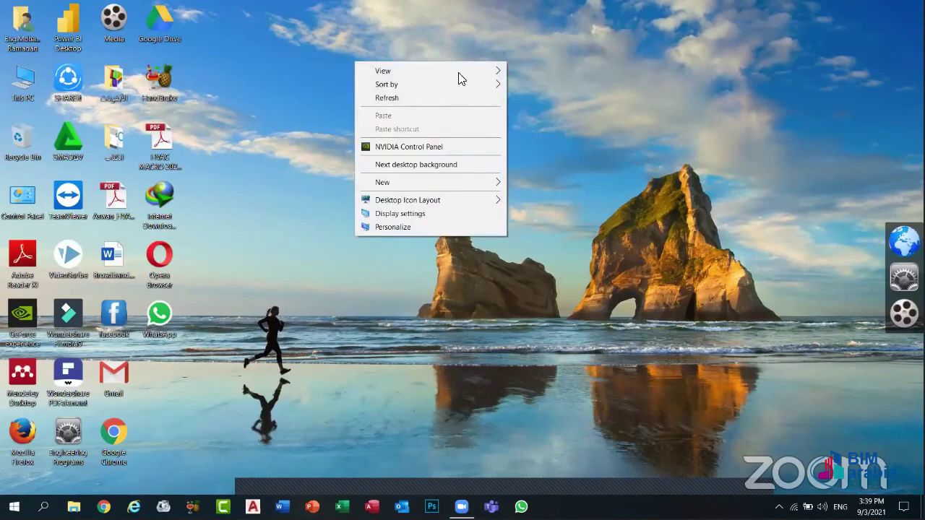
mouse_move(480, 73)
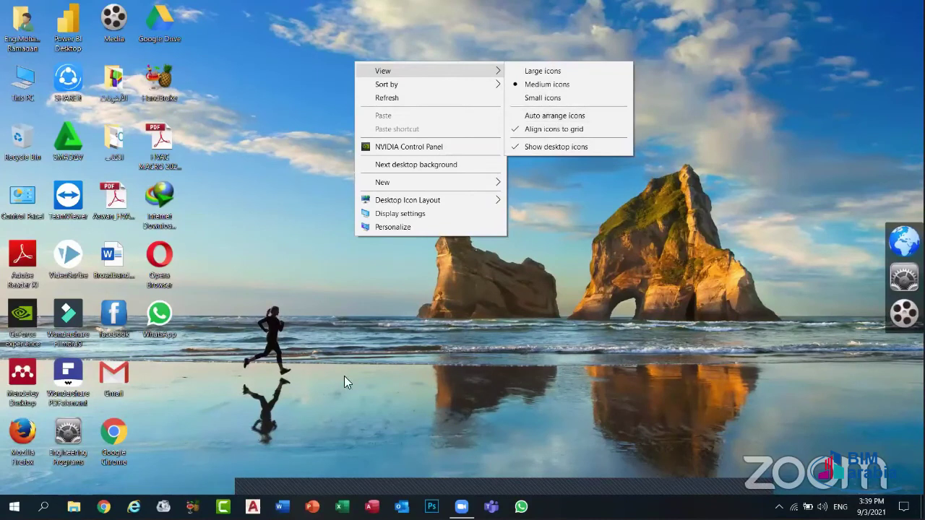
left_click(118, 291)
left_click_drag(161, 318, 532, 95)
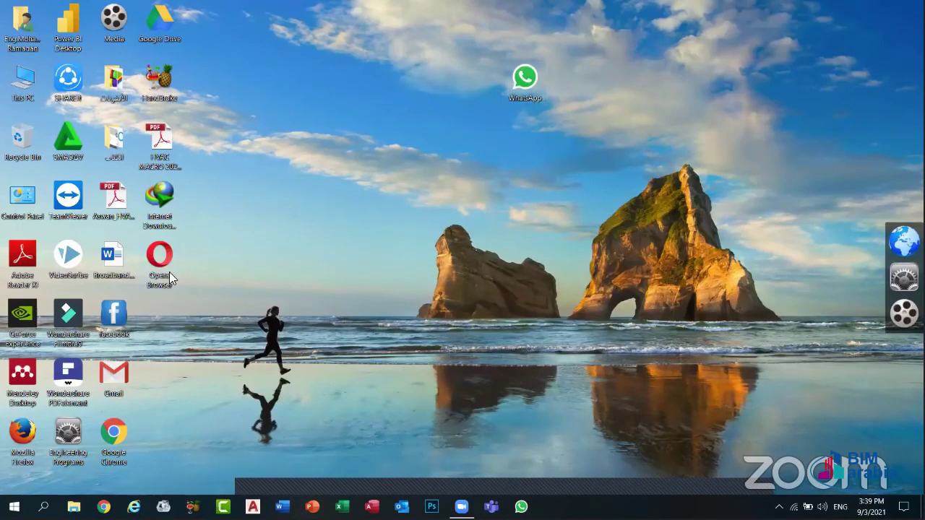
left_click_drag(169, 272, 578, 164)
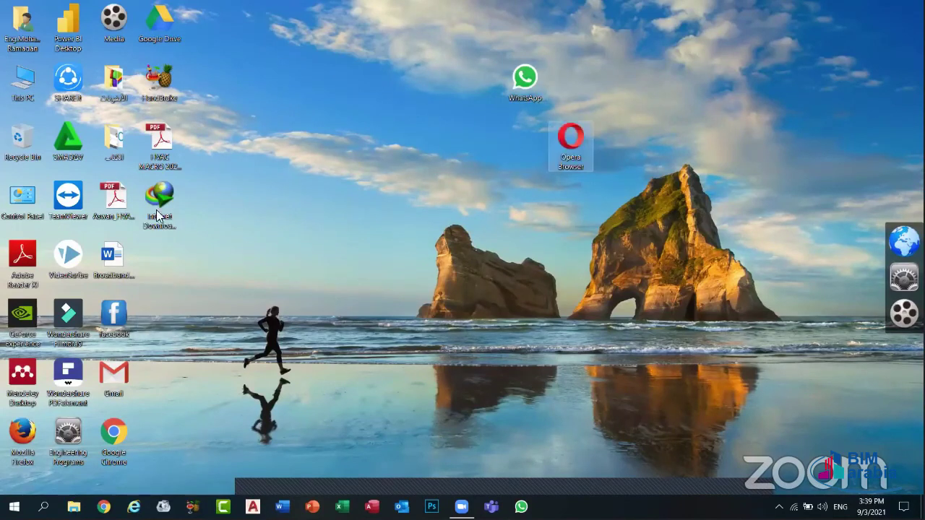
left_click_drag(159, 197, 708, 81)
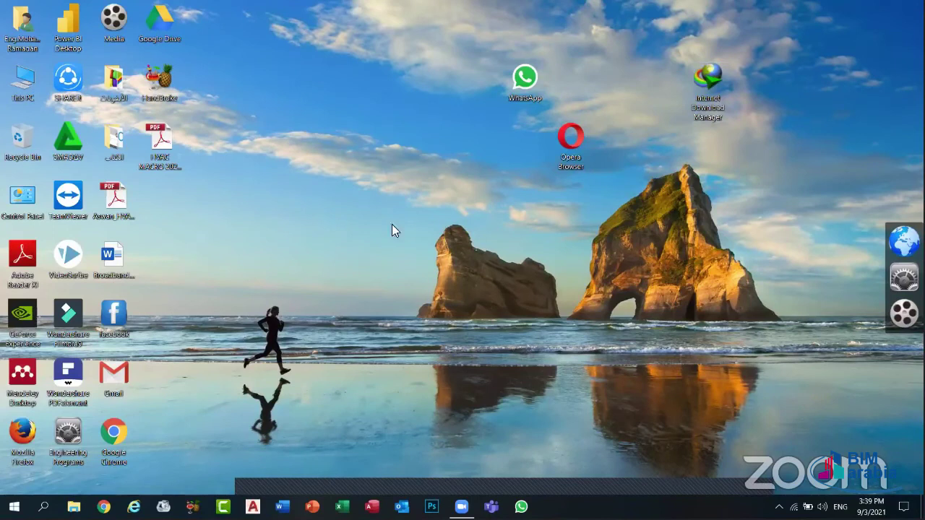
- Refresh the desktop and sort its scattered icons by name
right_click(483, 154)
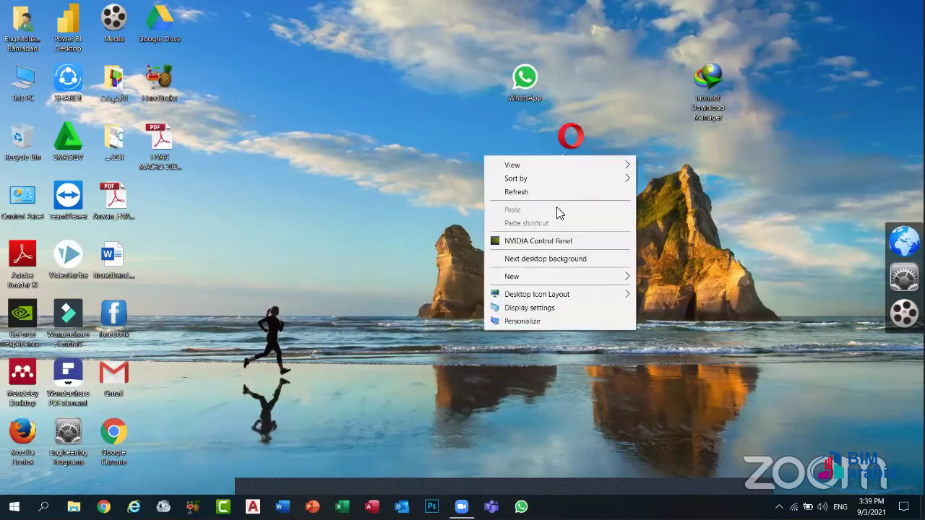
left_click(557, 189)
right_click(480, 156)
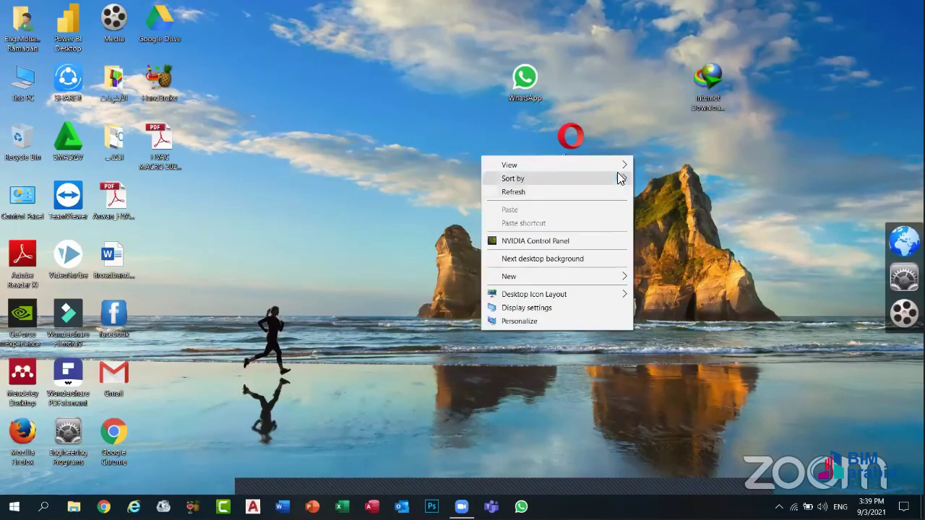
left_click(649, 179)
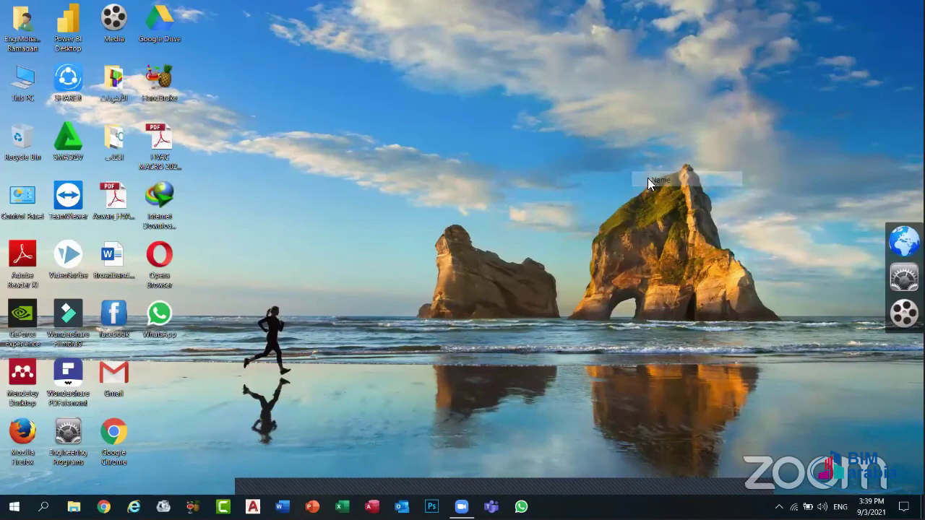
- Turn on Auto arrange icons for the desktop
right_click(569, 115)
mouse_move(673, 139)
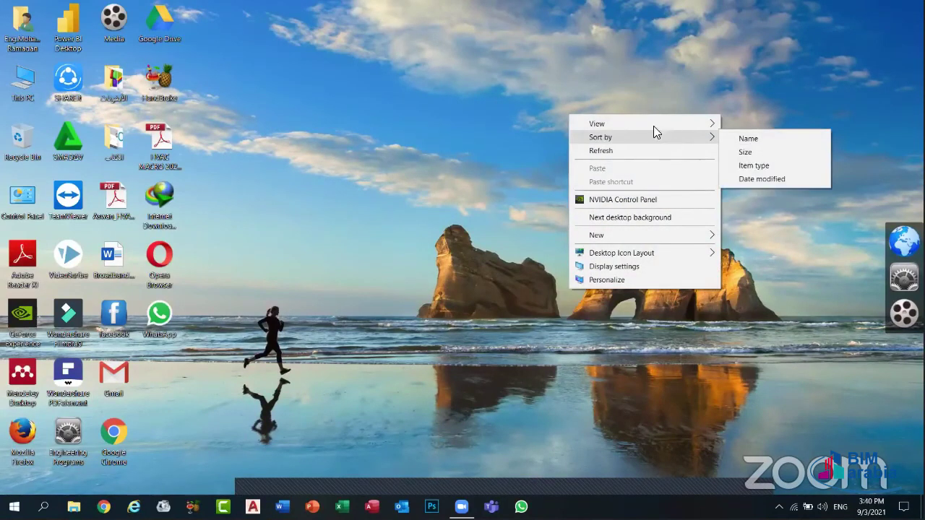
mouse_move(663, 123)
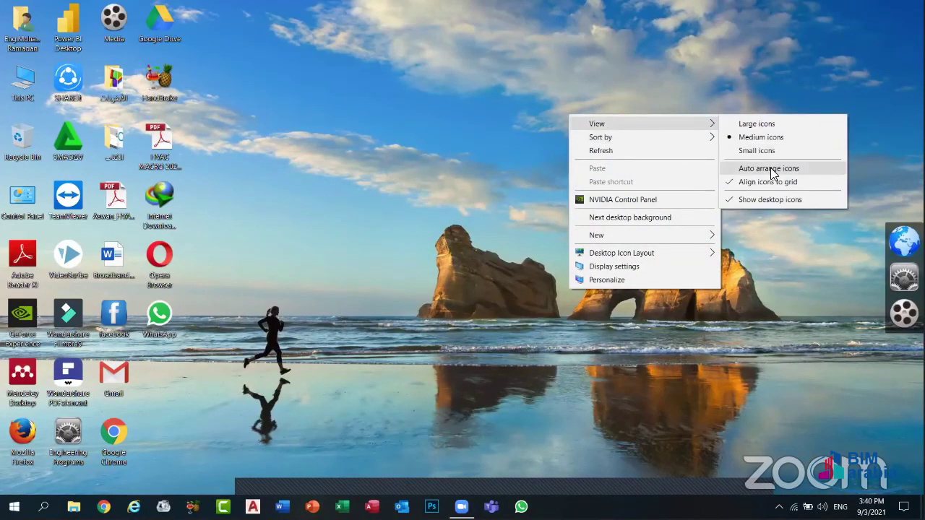
left_click(771, 169)
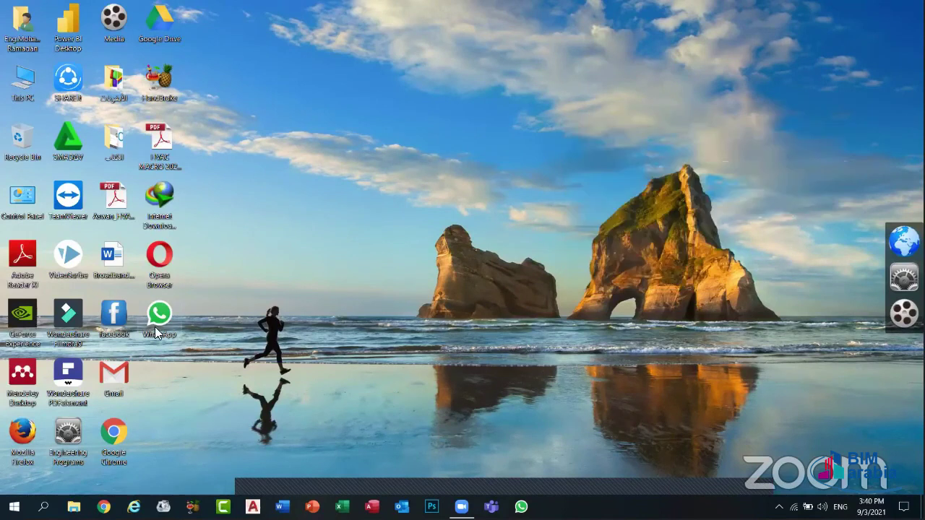
- Try to move the WhatsApp icon into the empty desktop area, and swap its place with Opera Browser and back
left_click_drag(156, 327, 338, 308)
left_click_drag(417, 153, 416, 153)
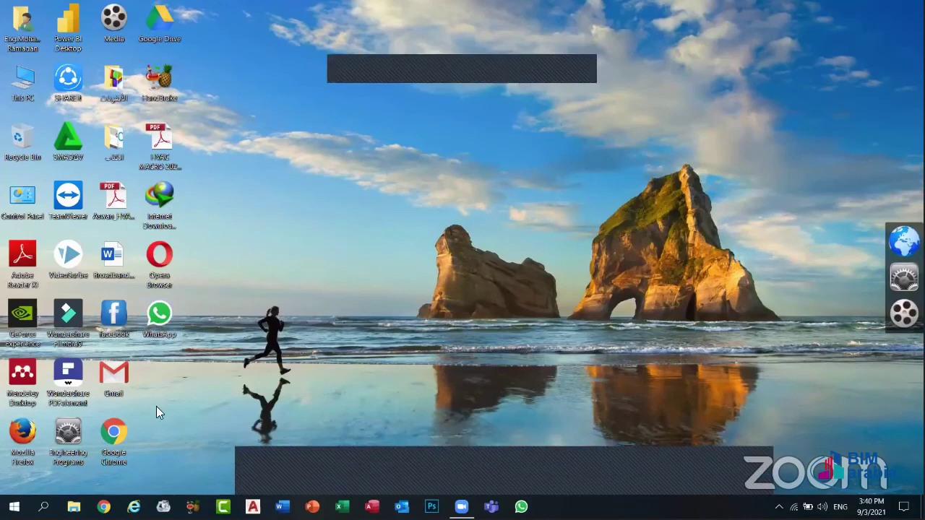
left_click_drag(162, 318, 155, 277)
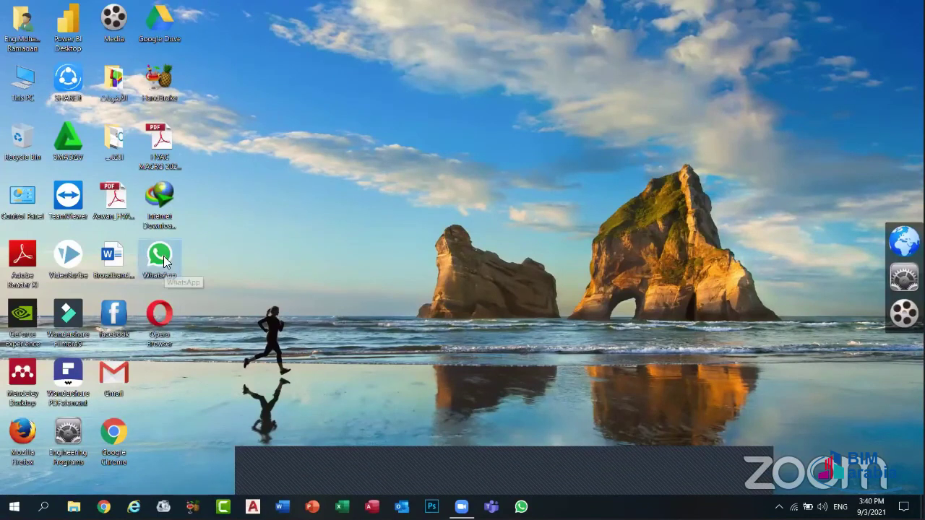
left_click_drag(158, 330, 159, 260)
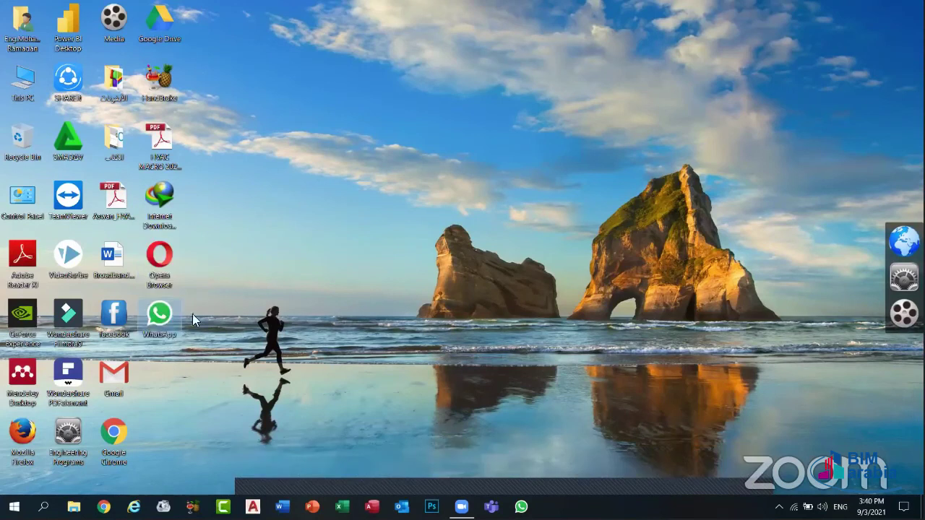
left_click_drag(179, 315, 156, 257)
left_click(159, 148)
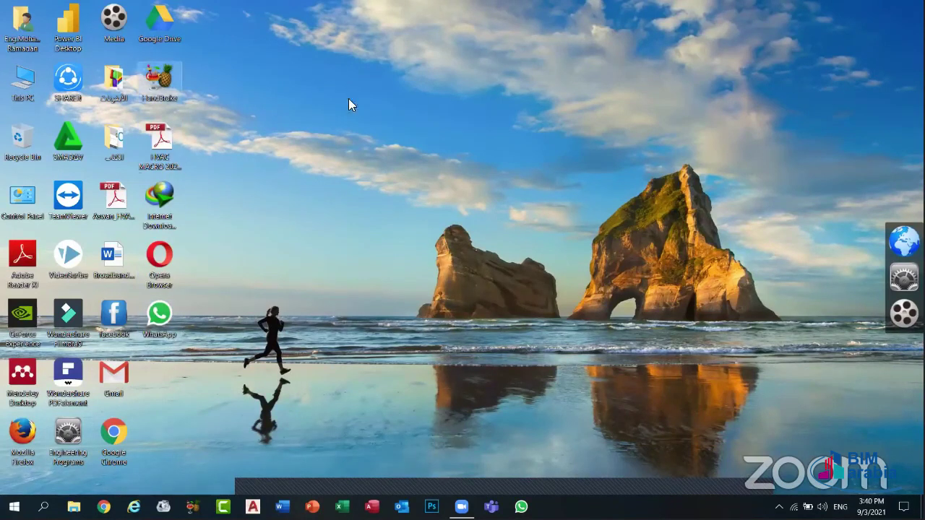
- Turn off Align icons to grid for the desktop
right_click(466, 83)
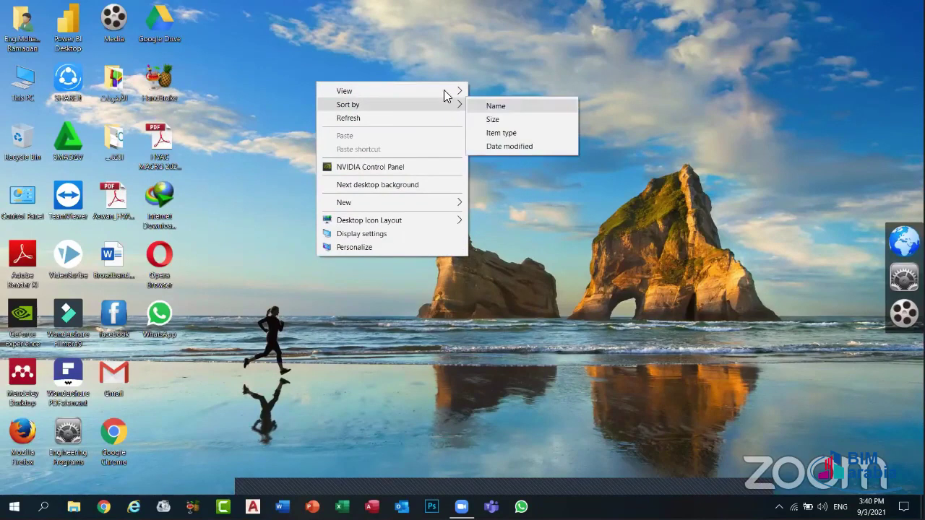
mouse_move(452, 91)
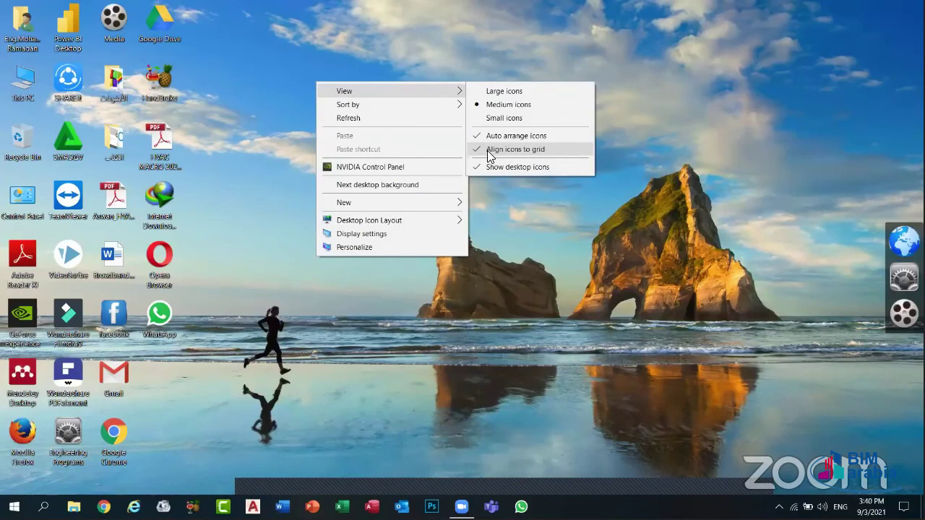
left_click(489, 150)
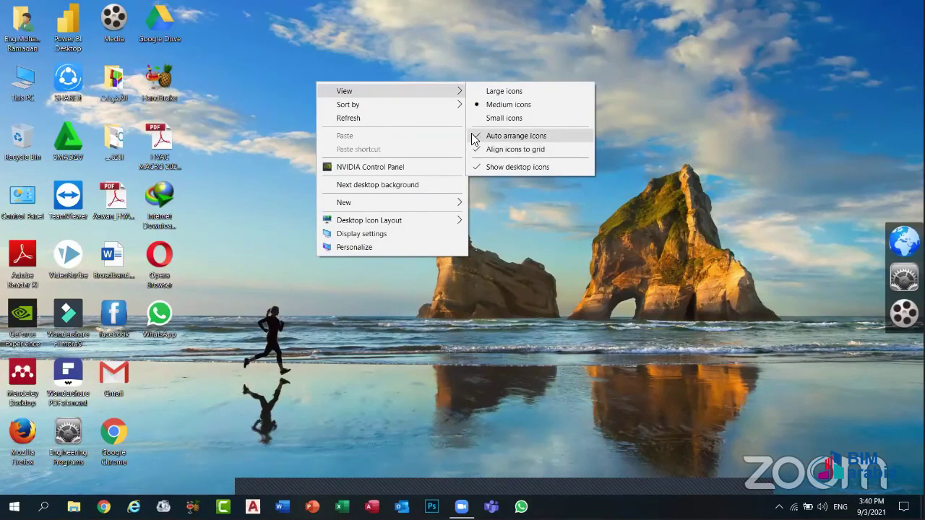
left_click(490, 151)
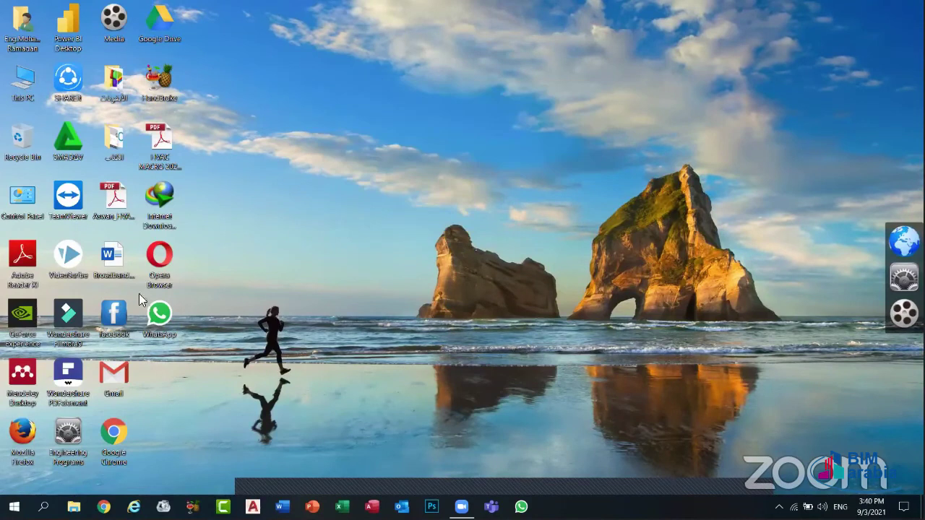
- Turn off Auto arrange icons so the desktop icons can be placed freely
left_click_drag(127, 295, 180, 351)
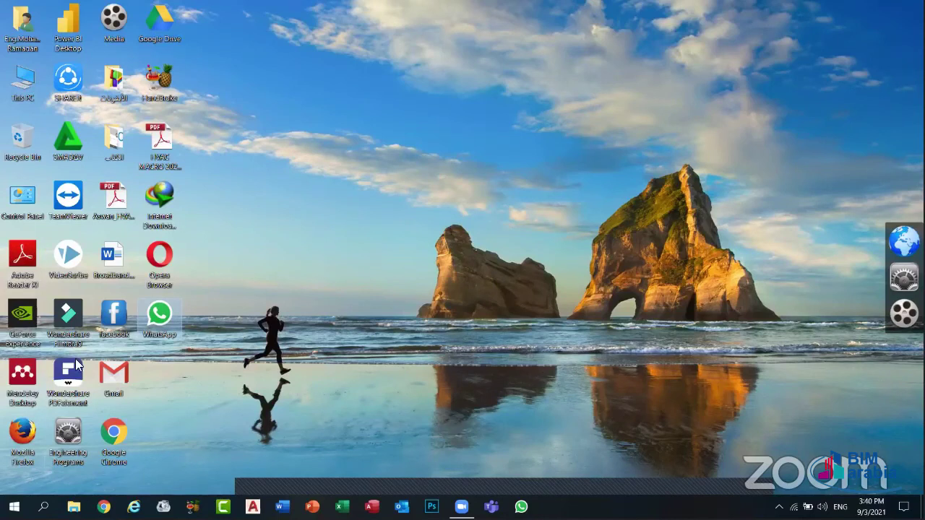
right_click(219, 226)
mouse_move(357, 248)
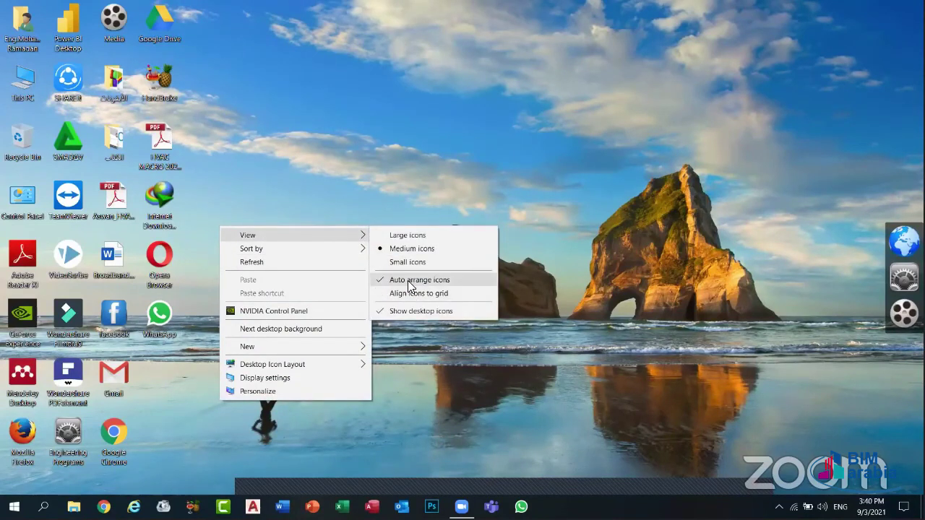
left_click(91, 285)
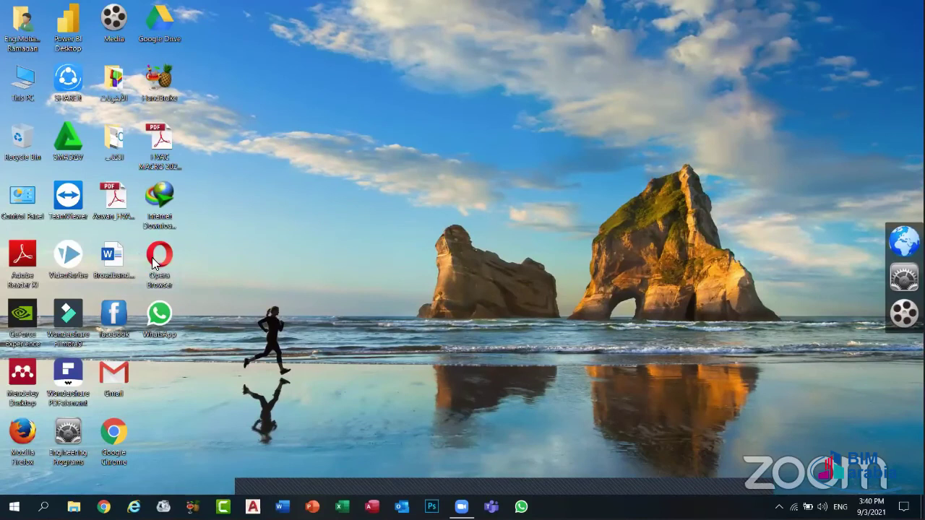
- Move the Opera Browser, WhatsApp, Google Drive, Power BI Desktop and Gmail icons to off-grid positions between the other desktop icons
left_click_drag(158, 261, 130, 182)
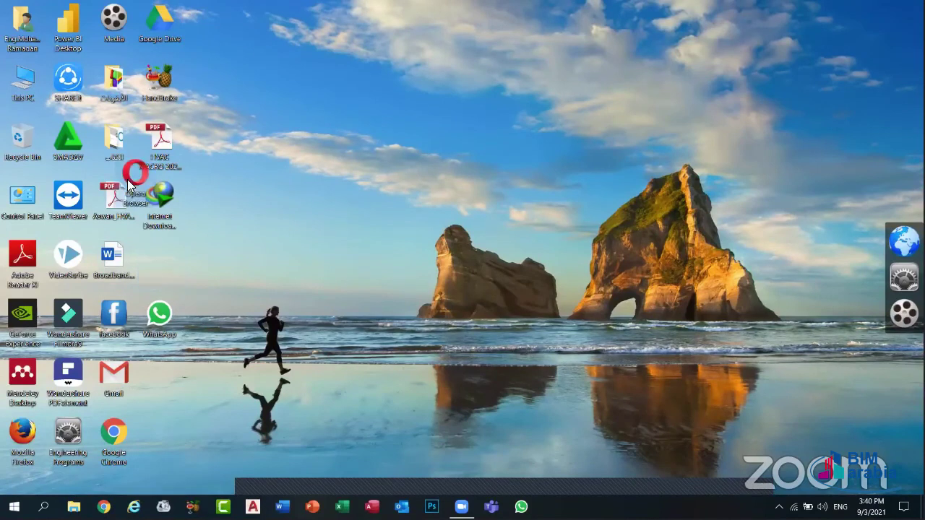
left_click_drag(153, 320, 91, 108)
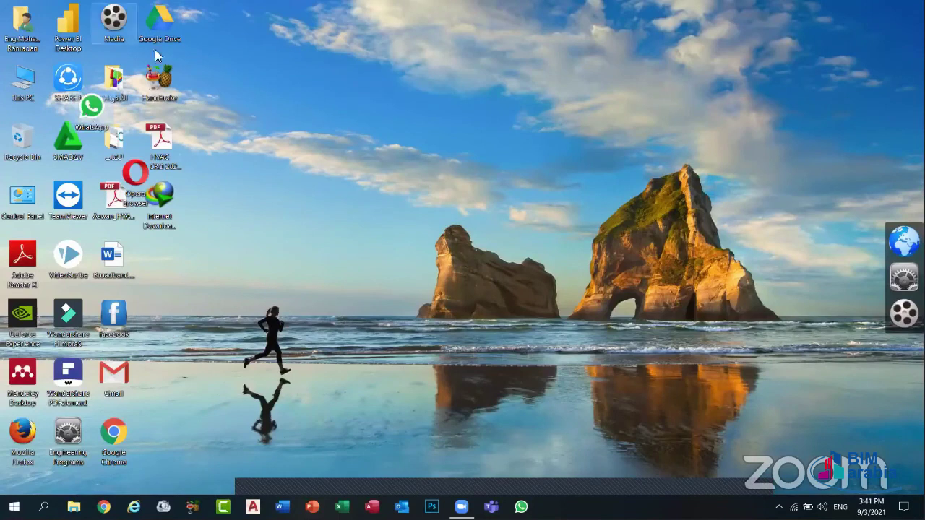
left_click_drag(159, 22, 47, 107)
left_click_drag(68, 27, 49, 232)
left_click_drag(120, 377, 99, 288)
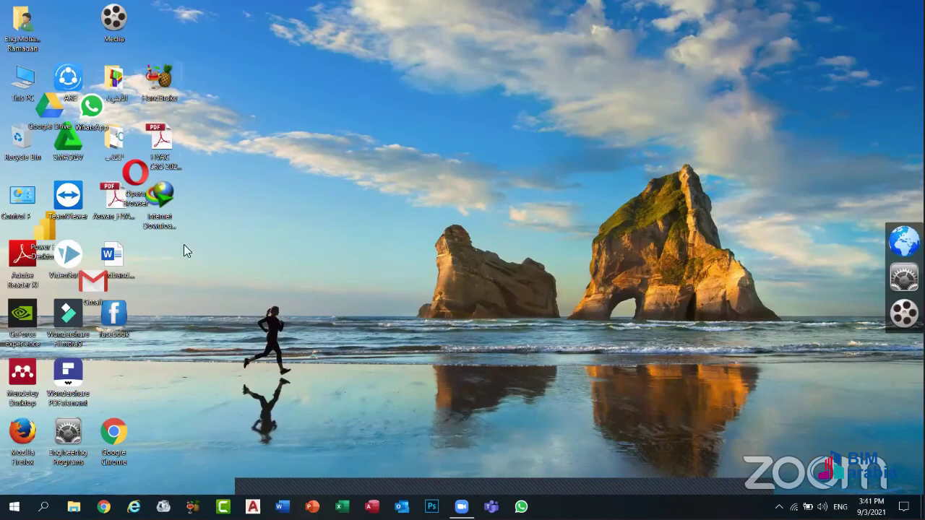
- Turn Align icons to grid back on to snap the overlapping desktop icons into place
right_click(199, 286)
mouse_move(330, 297)
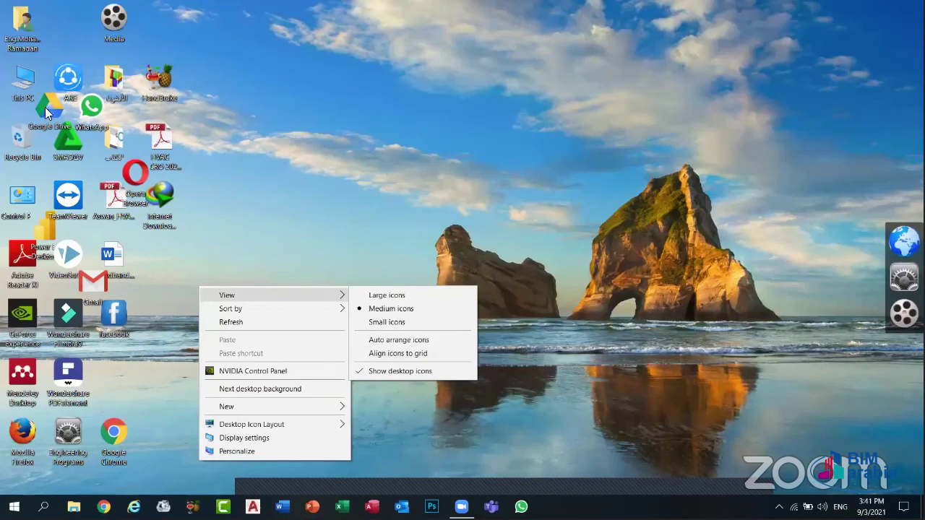
left_click(422, 353)
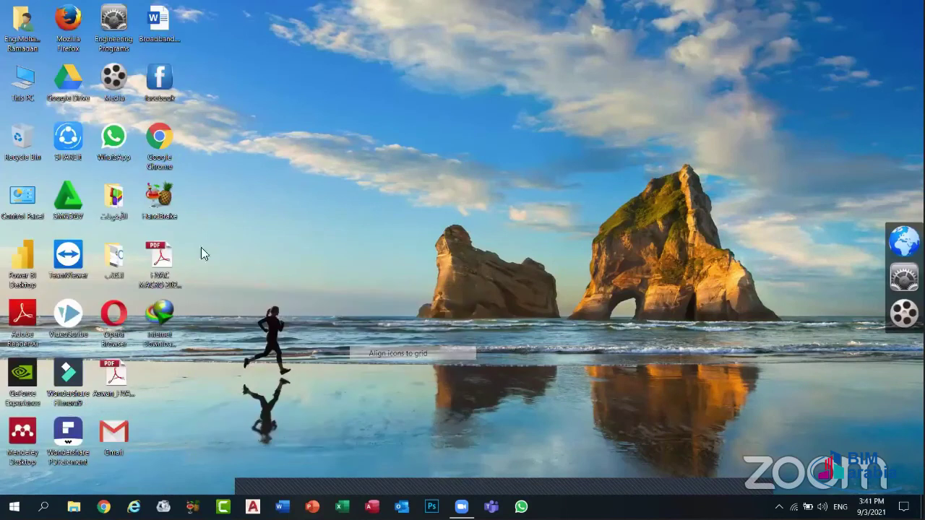
- Hide all desktop icons with the Show desktop icons option, and show them again
right_click(274, 60)
mouse_move(353, 69)
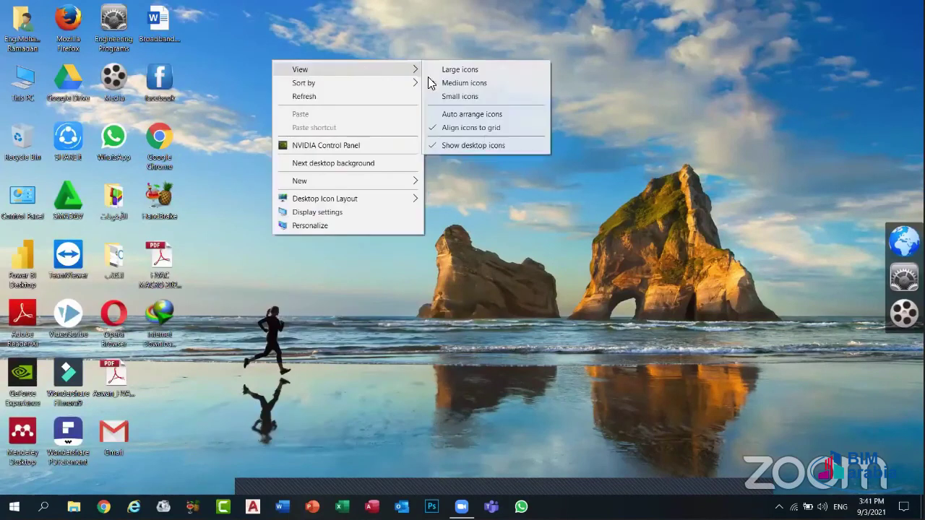
left_click(480, 145)
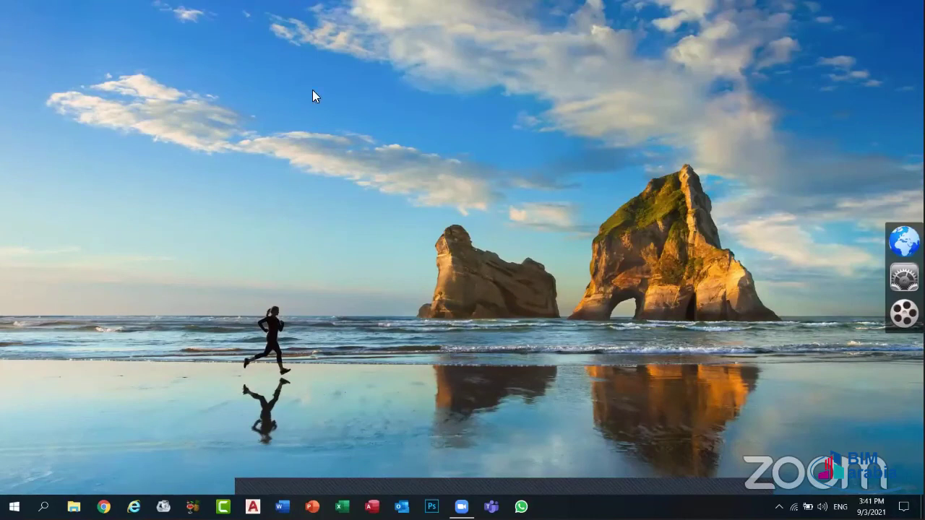
right_click(333, 37)
mouse_move(419, 47)
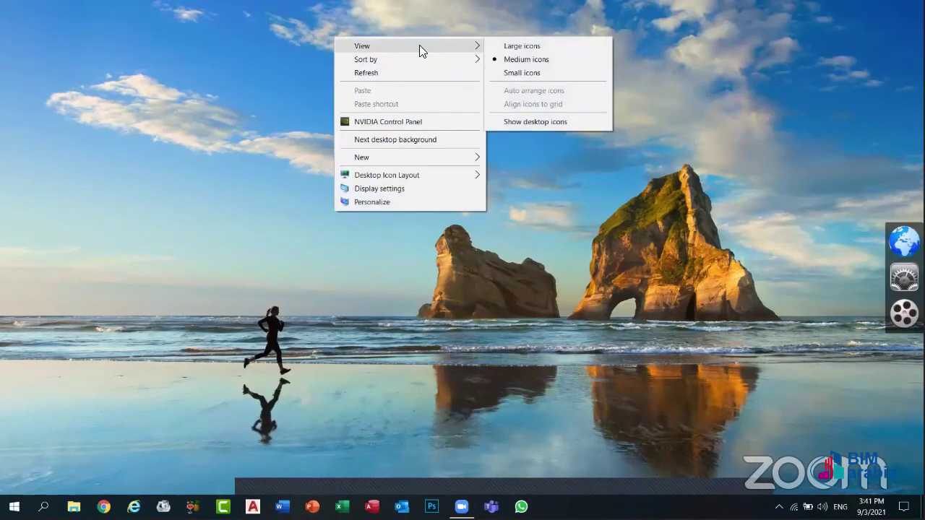
left_click(534, 123)
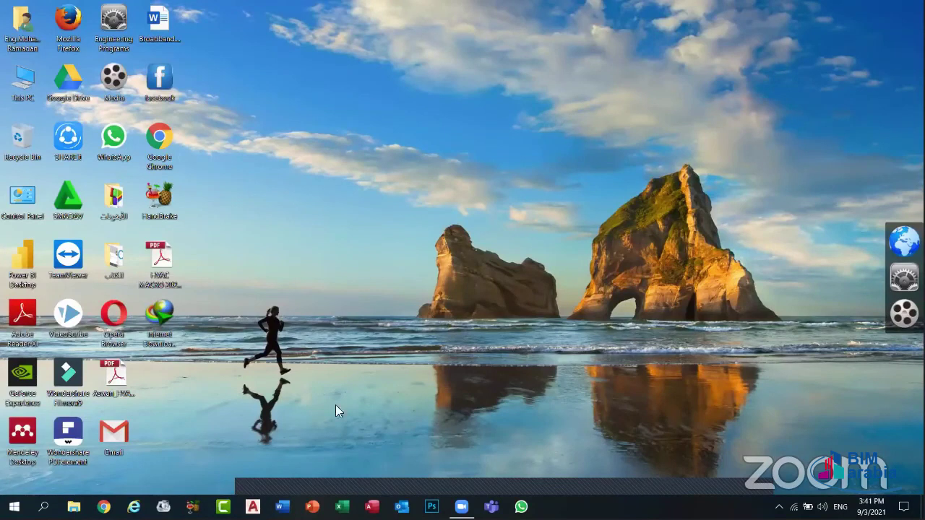
- Sort the desktop icons by name and select several of them down the first columns to examine the resulting order
right_click(258, 86)
mouse_move(402, 96)
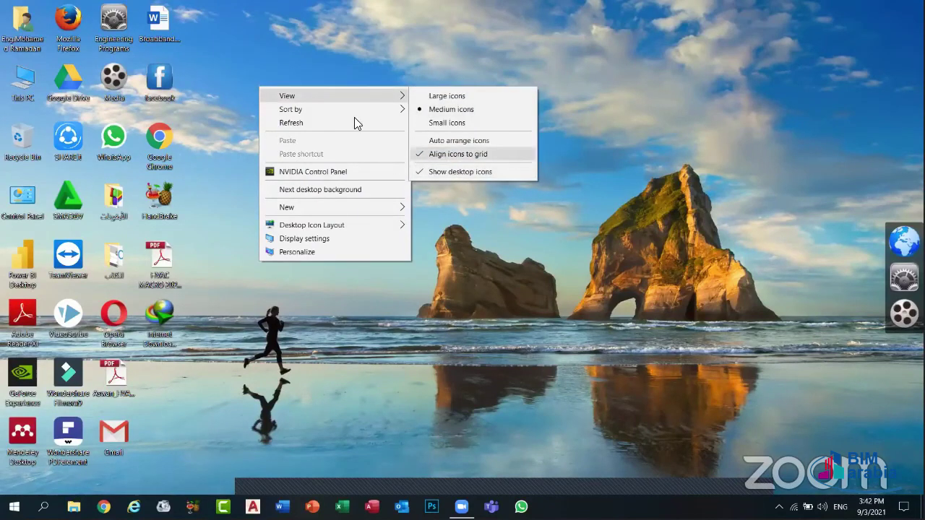
mouse_move(292, 109)
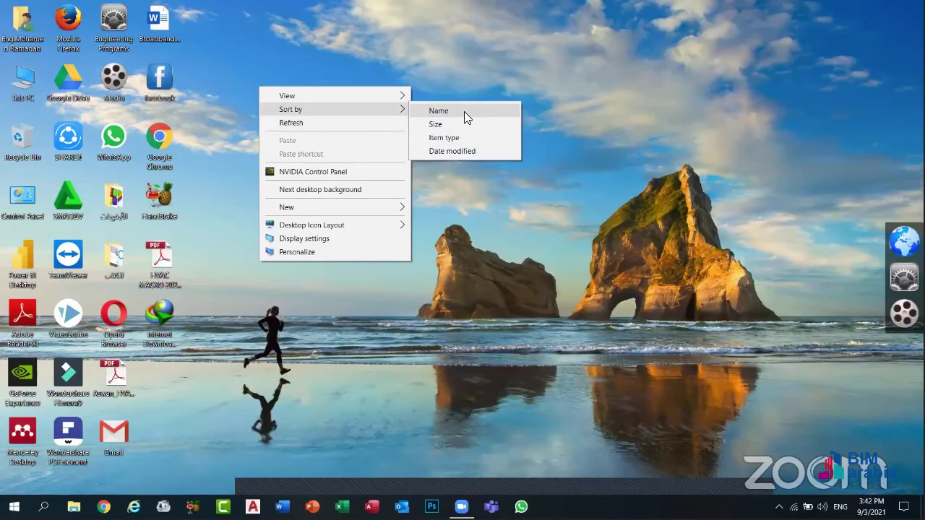
left_click(463, 111)
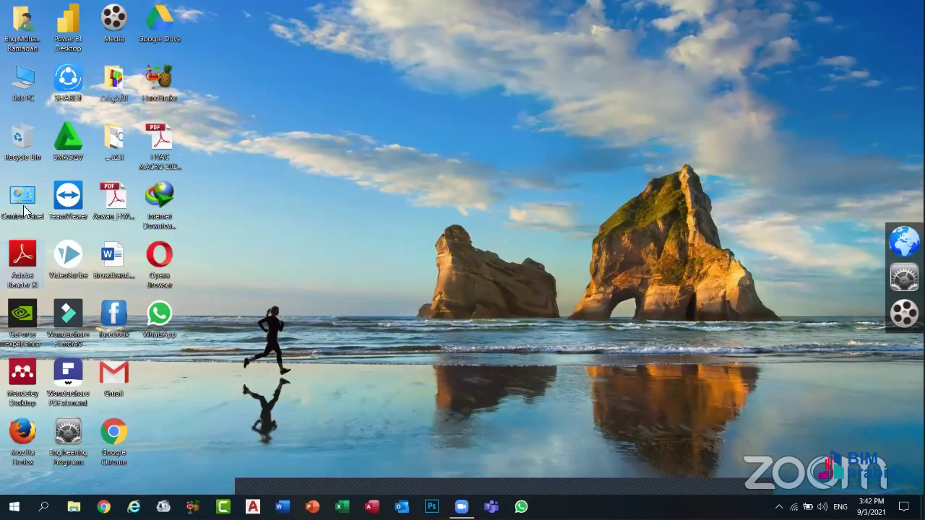
left_click(20, 52)
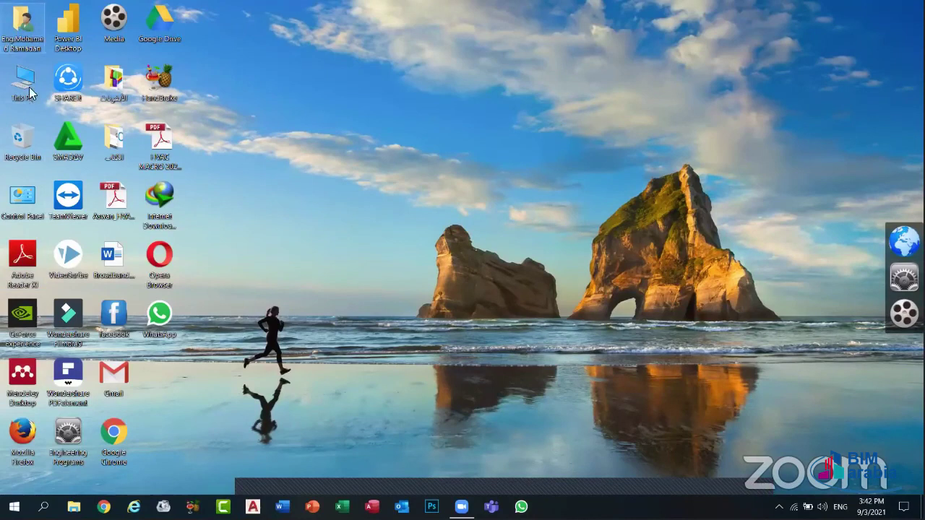
left_click(25, 174)
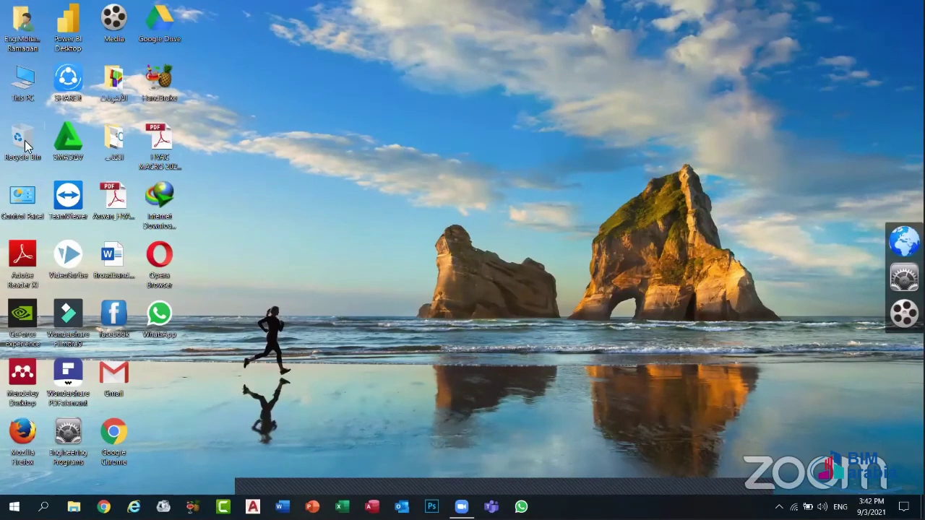
left_click(33, 27)
left_click(28, 86)
left_click(24, 145)
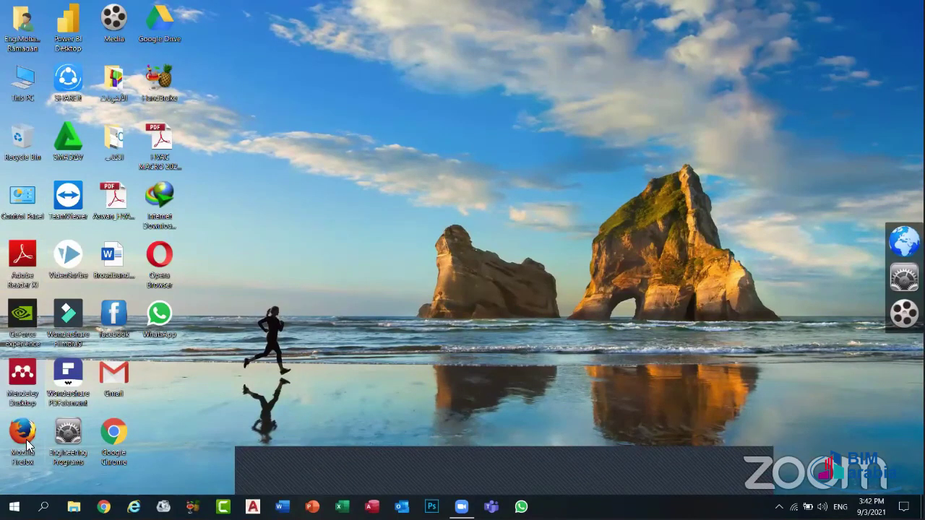
left_click(80, 91)
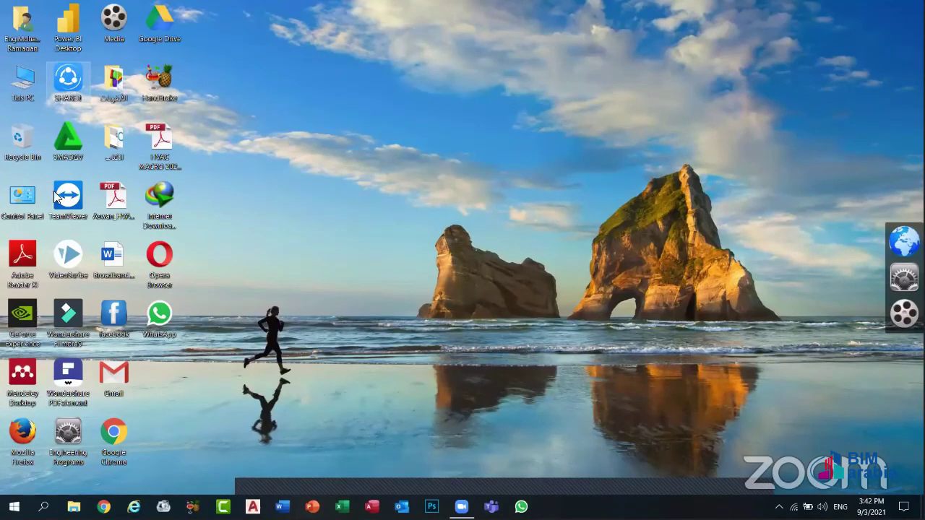
- Reverse the desktop icons' name order by sorting by name again, and sort by name once more to restore it
right_click(232, 53)
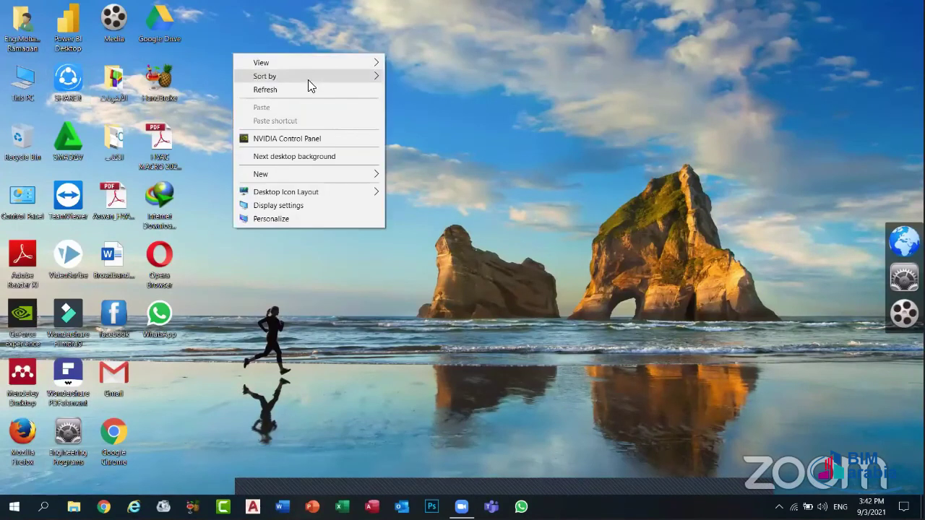
mouse_move(308, 77)
left_click(413, 78)
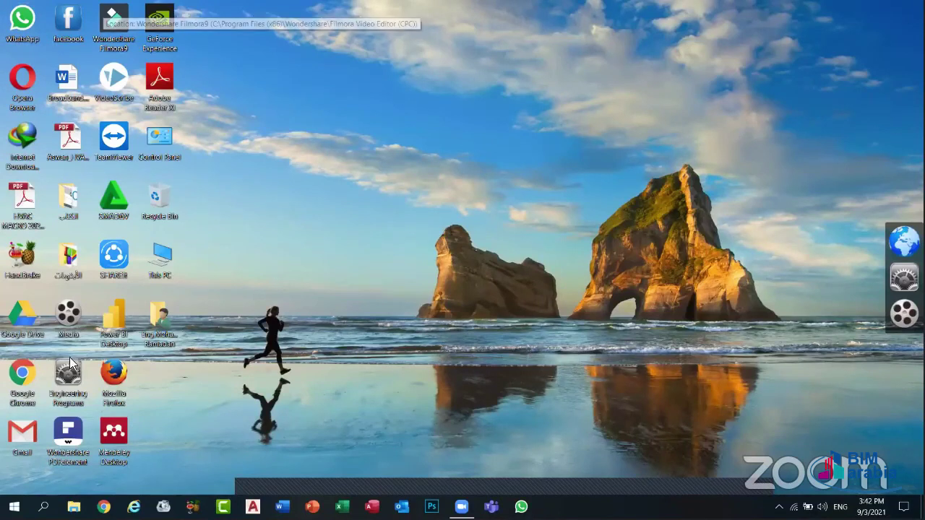
right_click(302, 52)
mouse_move(411, 75)
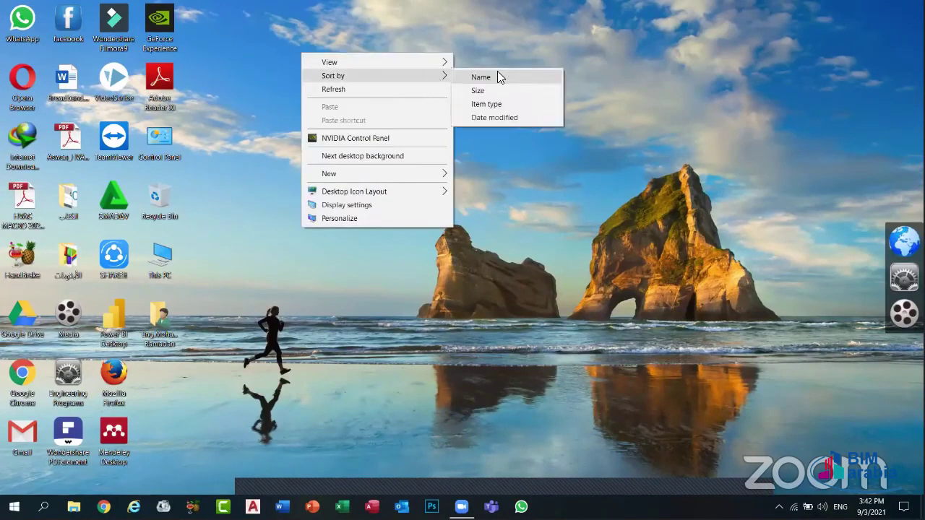
left_click(498, 77)
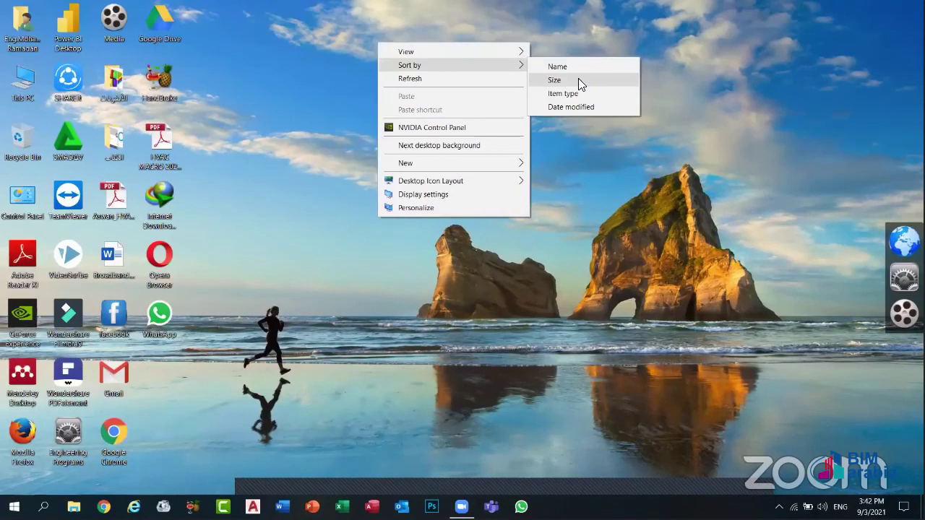
- Sort the desktop icons by size, and sort by size again to reverse the order
left_click(581, 85)
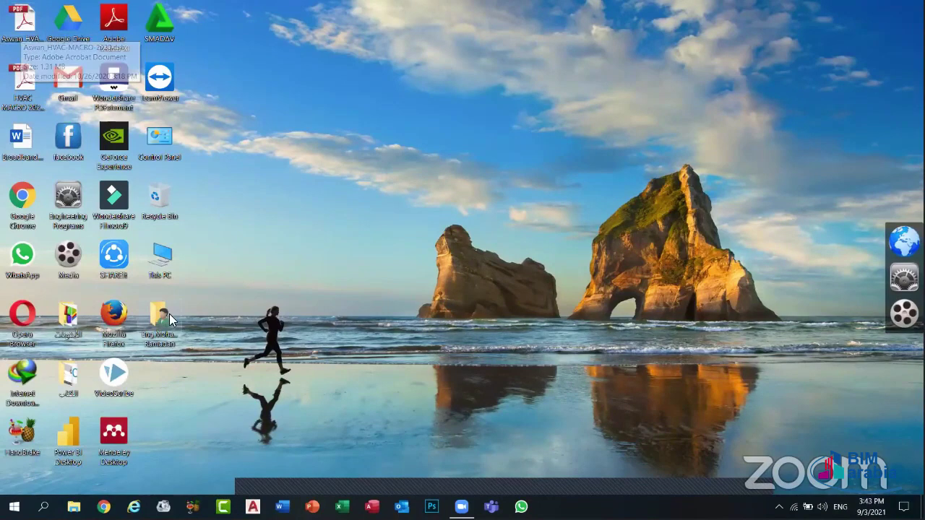
right_click(299, 50)
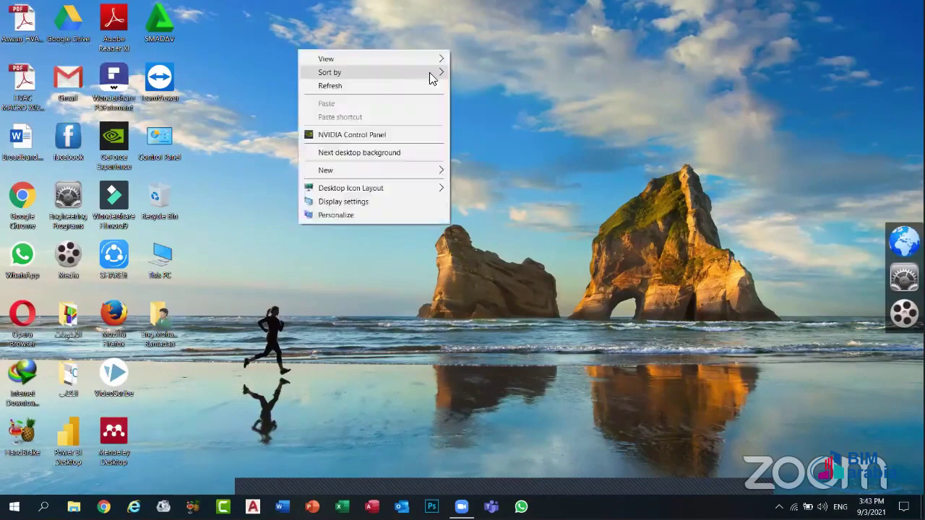
mouse_move(429, 72)
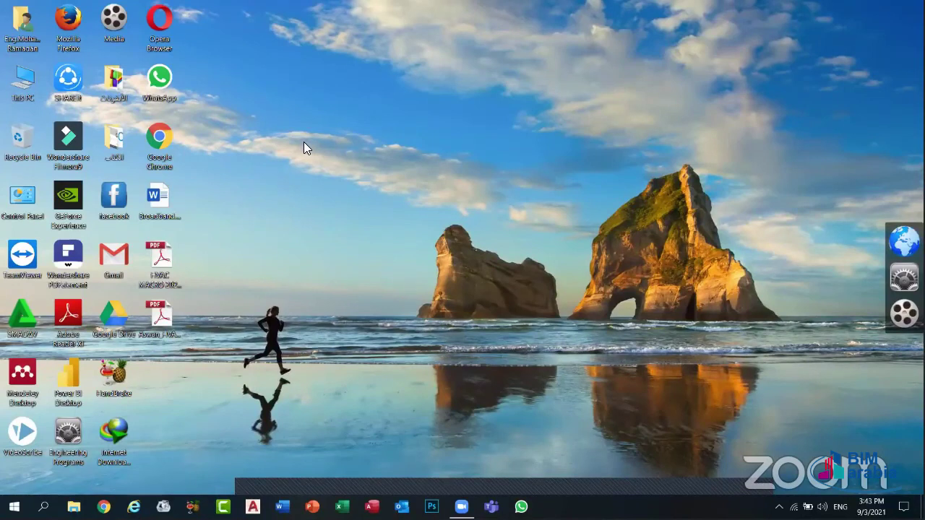
- Sort the desktop icons by item type
right_click(309, 118)
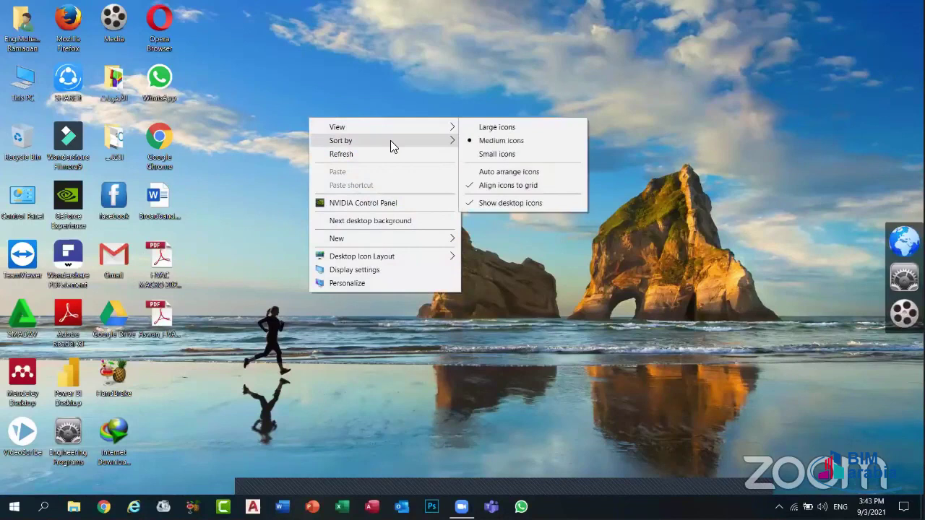
mouse_move(405, 140)
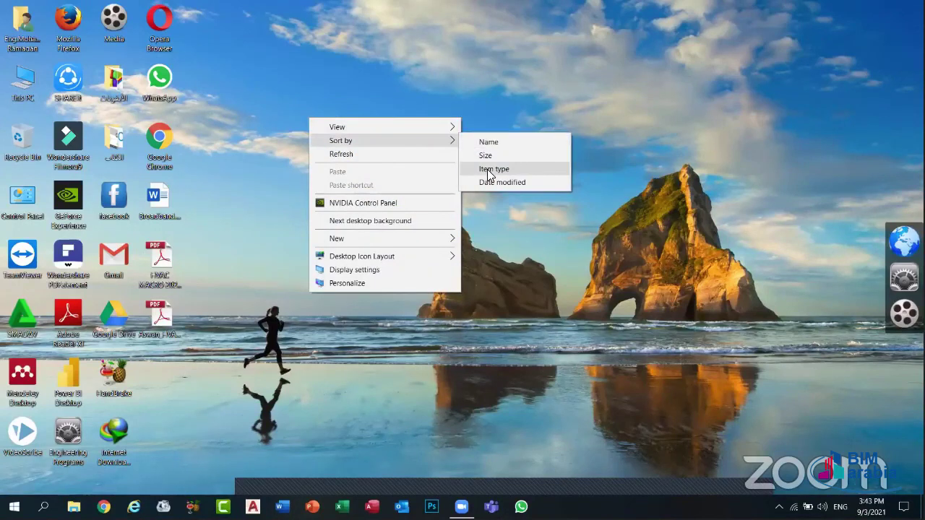
left_click(489, 171)
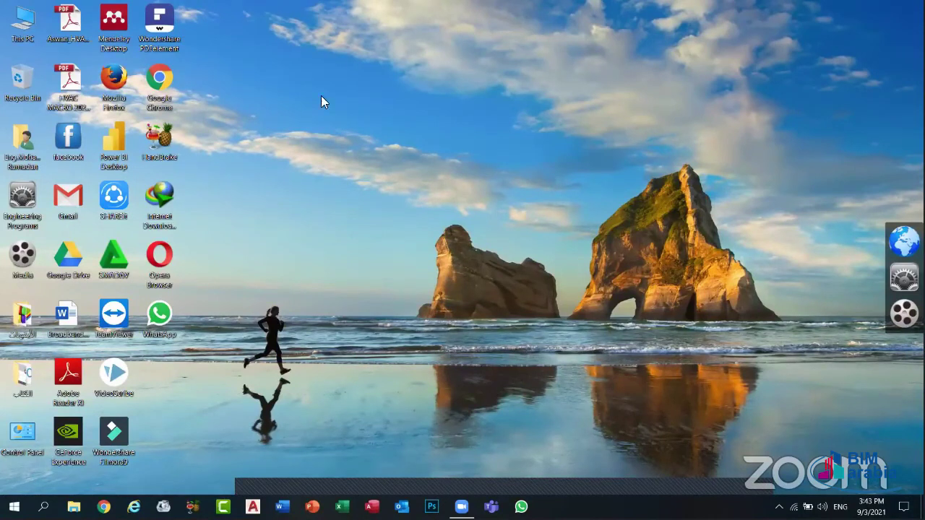
- Create three new Microsoft Word documents with their default names in the empty area of the desktop
right_click(241, 48)
mouse_move(371, 168)
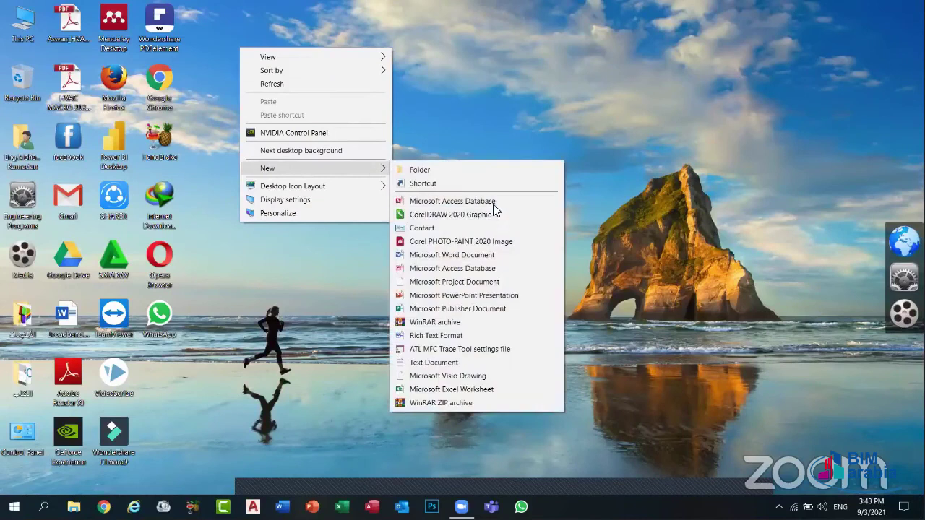
left_click(446, 255)
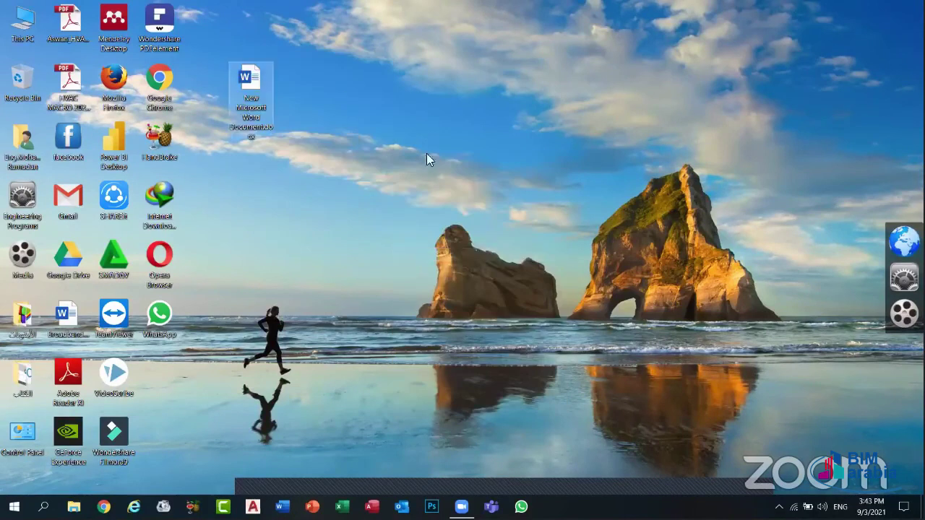
right_click(341, 95)
mouse_move(466, 230)
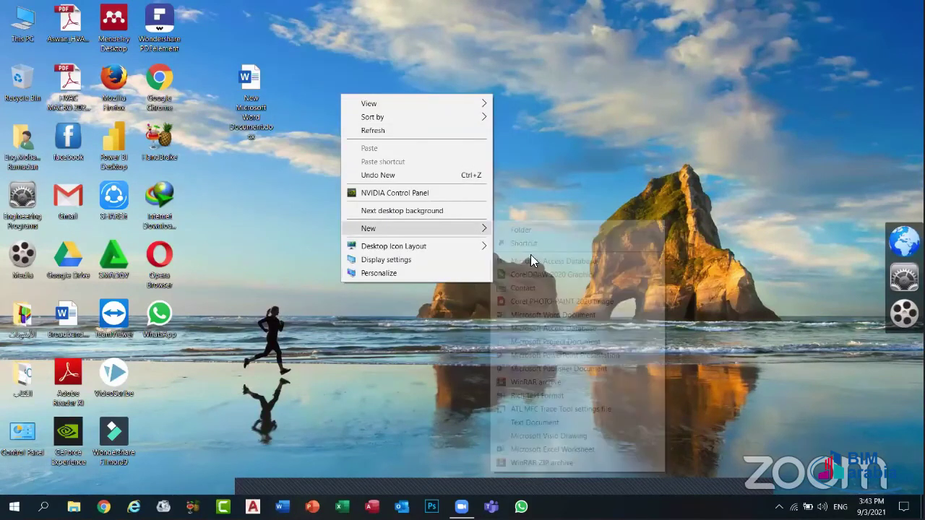
left_click(535, 314)
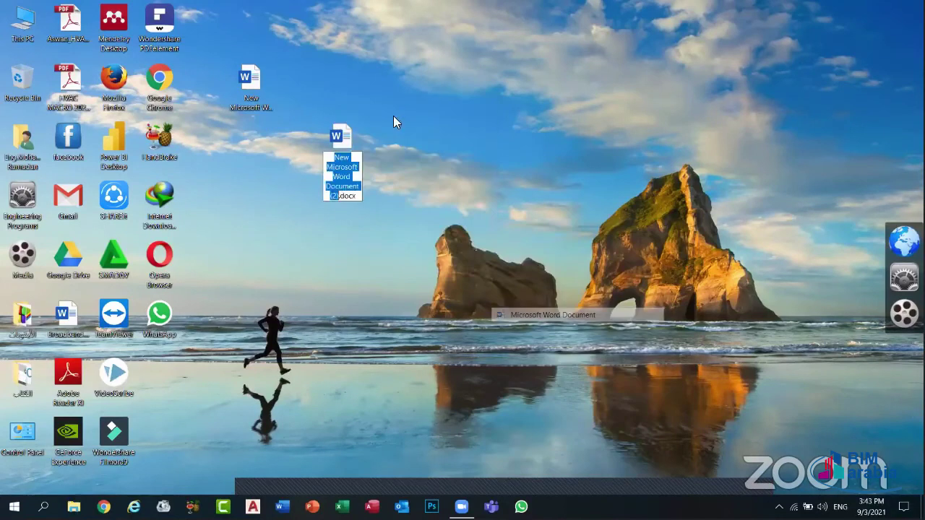
right_click(424, 84)
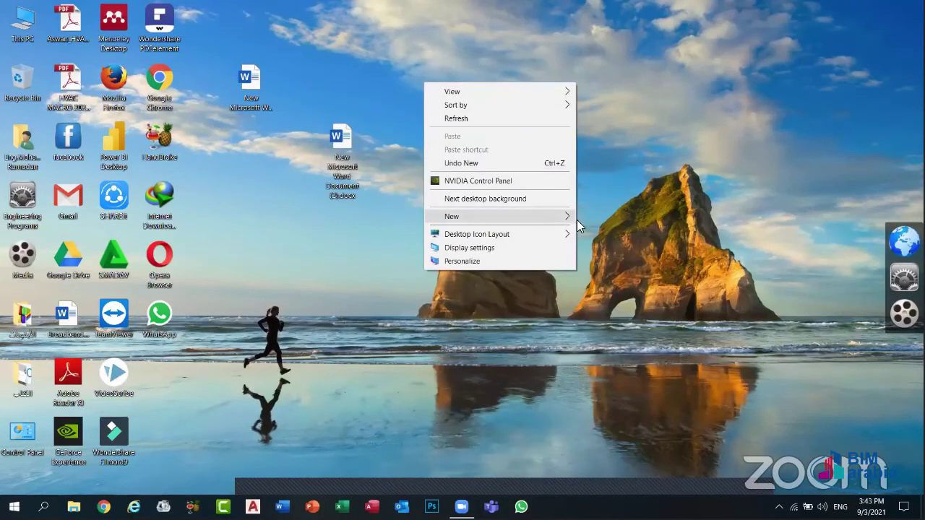
mouse_move(577, 220)
left_click(606, 303)
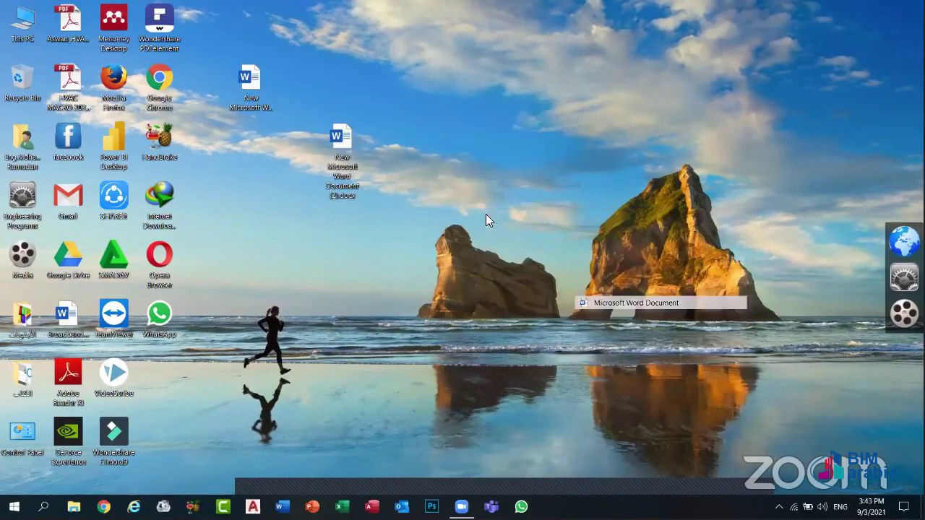
- Create a new Microsoft PowerPoint presentation and a new Microsoft Publisher document on the desktop, keeping their default names
right_click(443, 158)
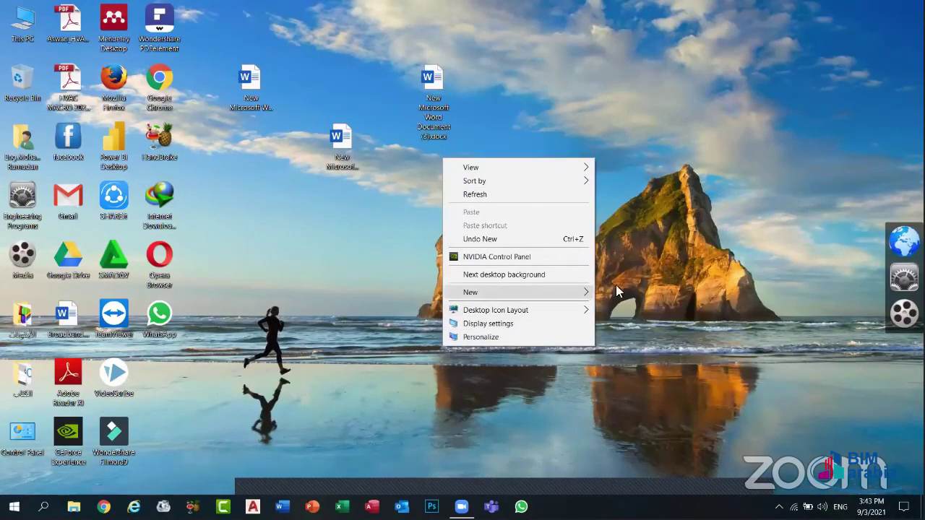
mouse_move(618, 291)
left_click(620, 182)
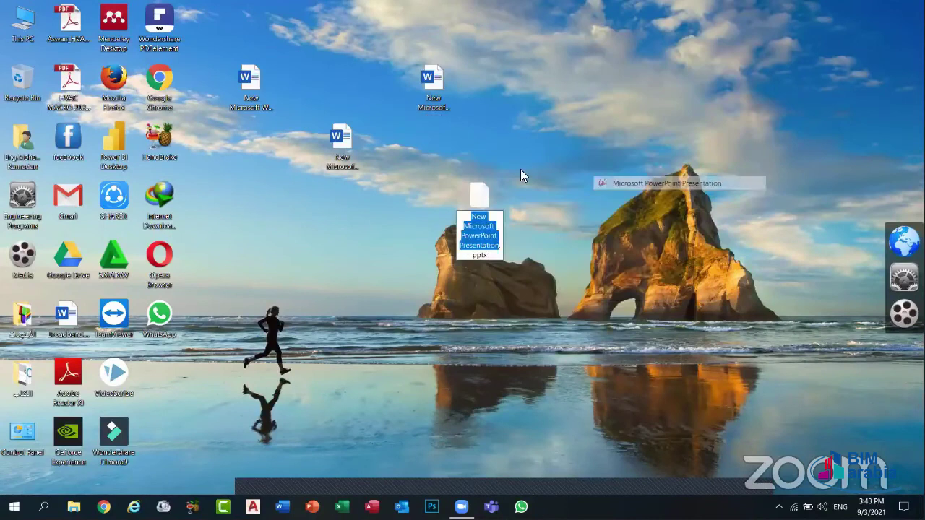
right_click(526, 134)
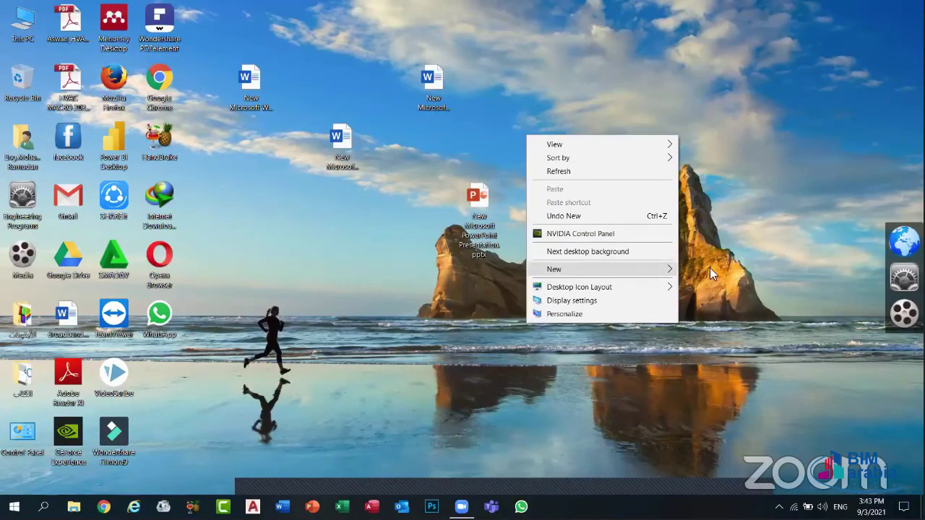
mouse_move(652, 270)
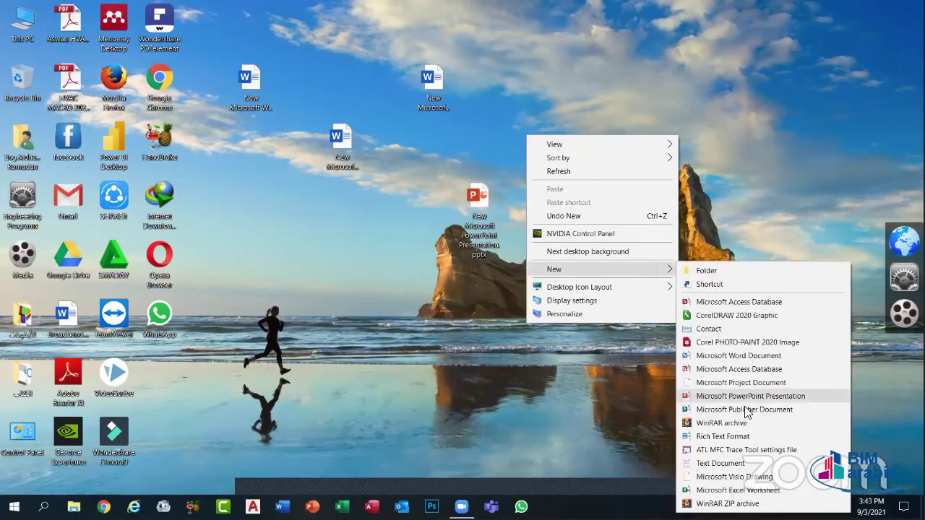
left_click(747, 410)
- Add a second Microsoft PowerPoint presentation and a second Microsoft Publisher document to the desktop, keeping their default names
right_click(603, 121)
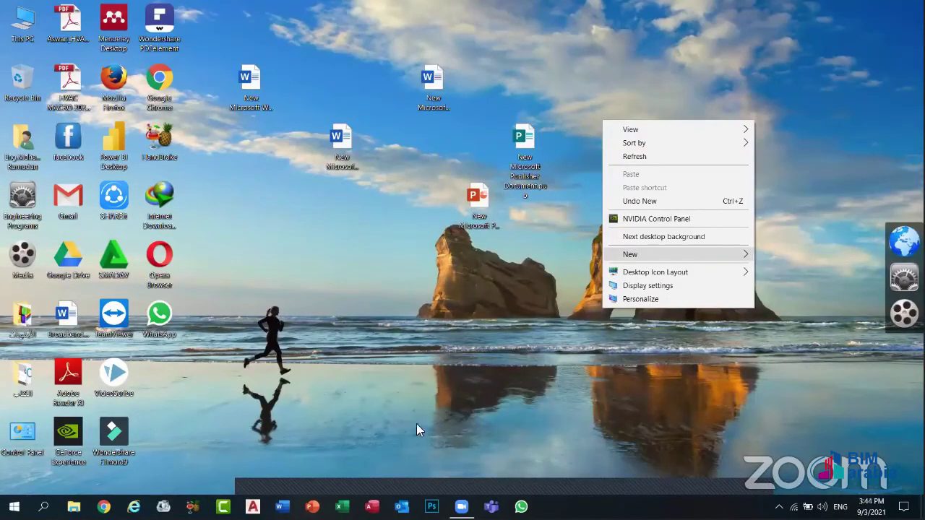
mouse_move(734, 253)
left_click(498, 381)
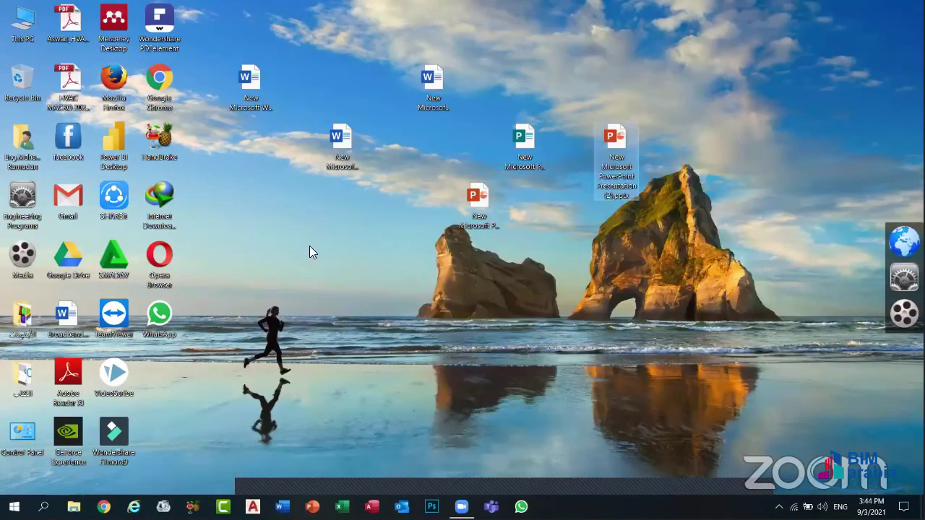
right_click(310, 248)
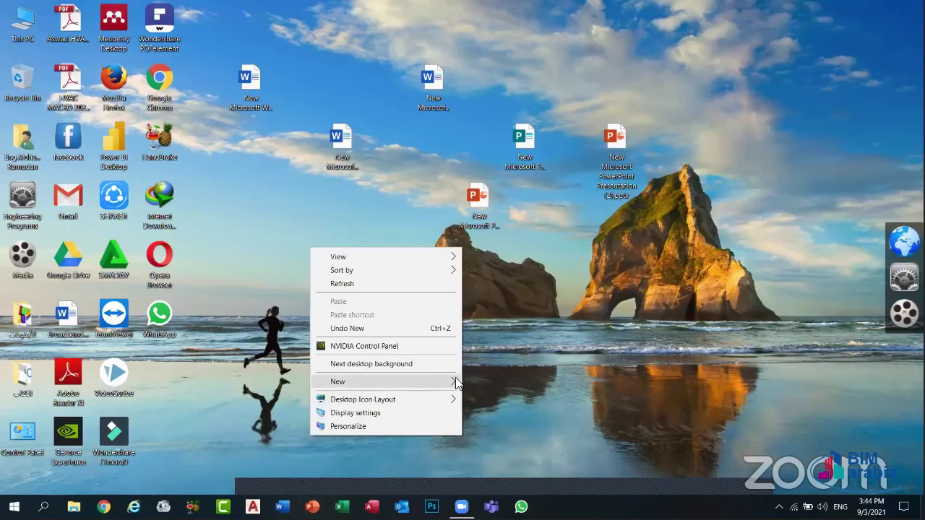
mouse_move(441, 382)
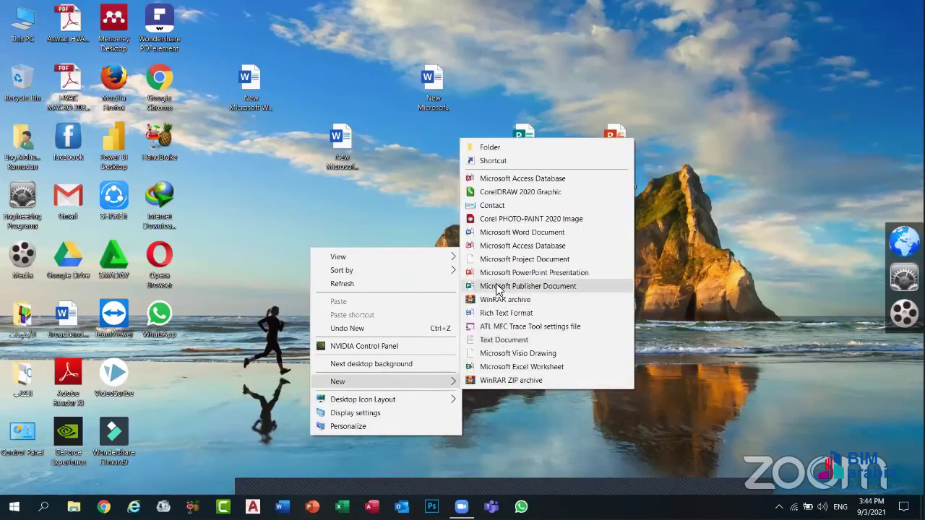
left_click(506, 289)
key("Return")
- Sort the desktop icons by name, and re-sort them by item type to group the new files by kind
right_click(384, 206)
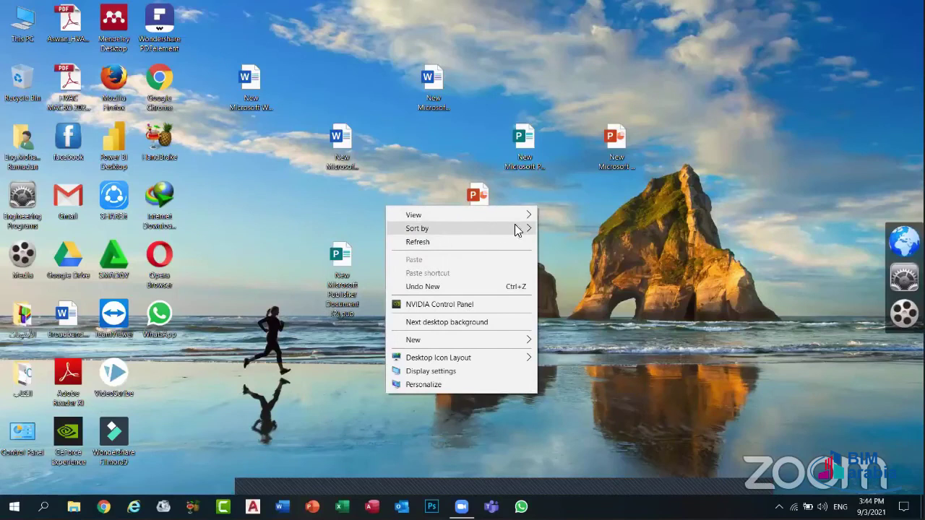
mouse_move(507, 232)
left_click(565, 230)
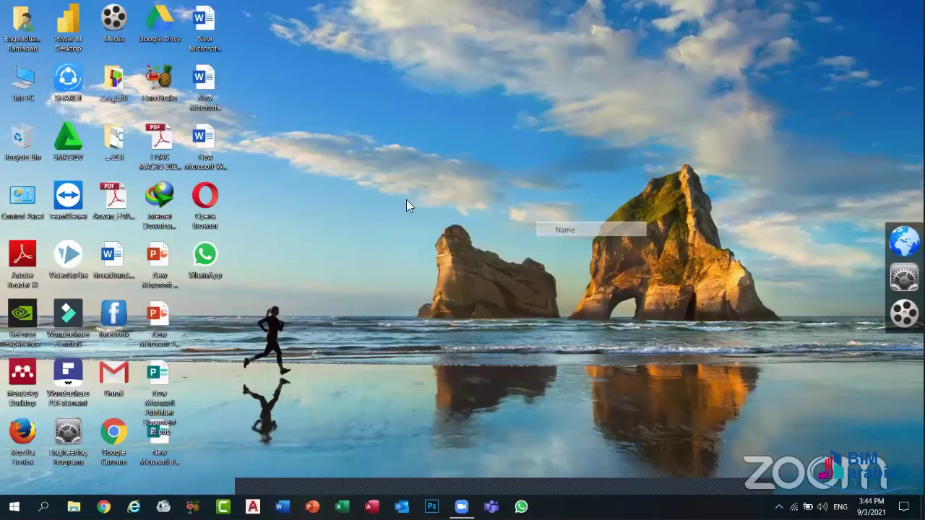
right_click(307, 88)
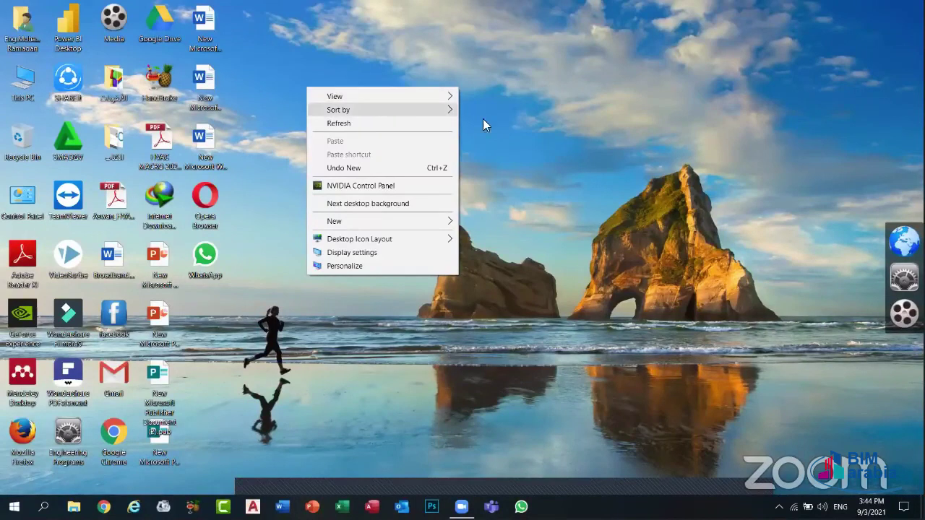
mouse_move(434, 109)
left_click(505, 137)
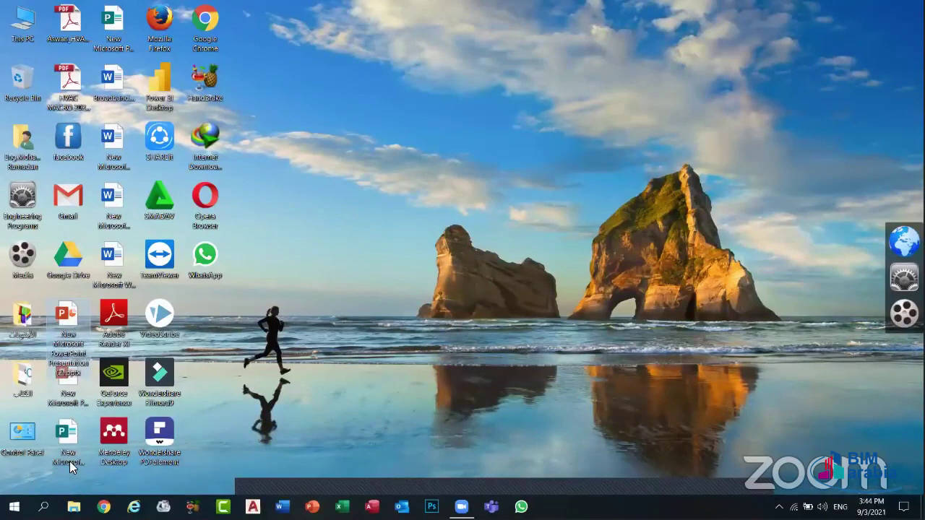
- Permanently delete the two new PowerPoint presentations and the new Publisher document directly below them on the desktop
left_click(112, 22)
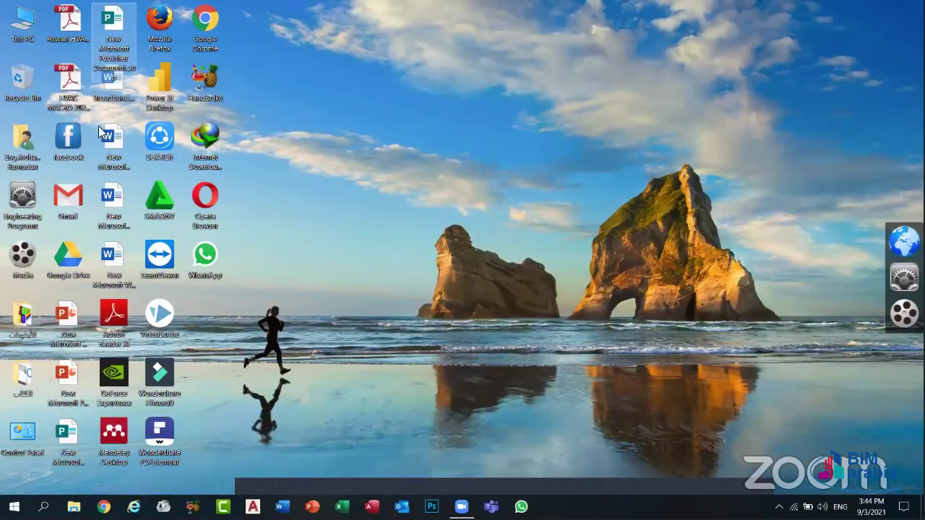
left_click(274, 165)
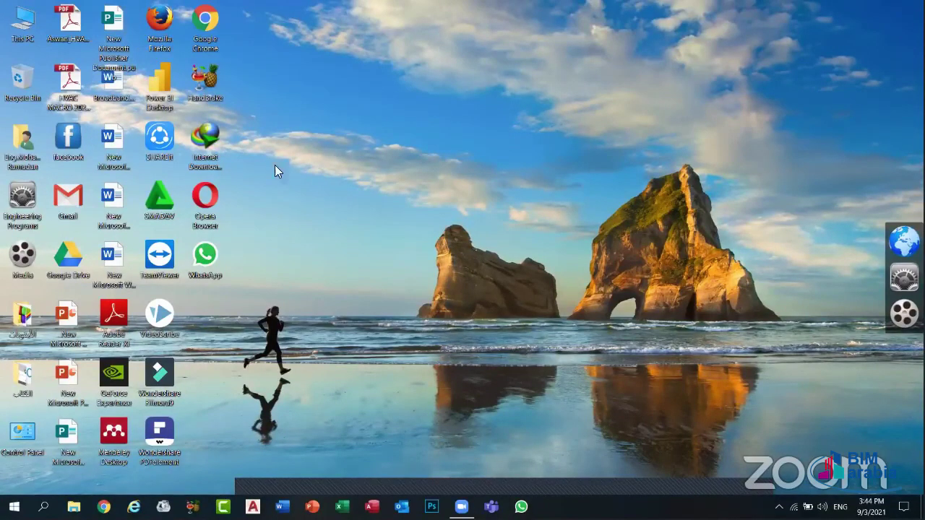
left_click_drag(130, 290, 94, 4)
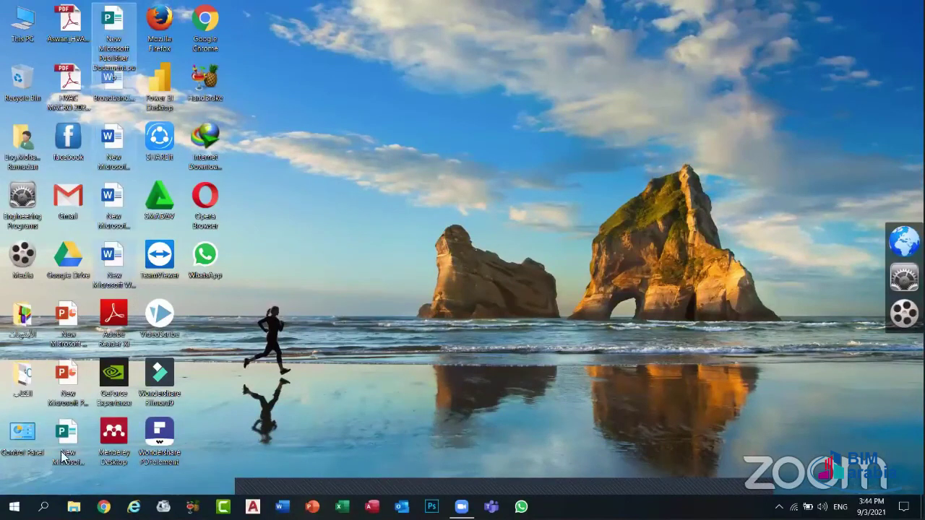
left_click_drag(64, 484, 55, 295)
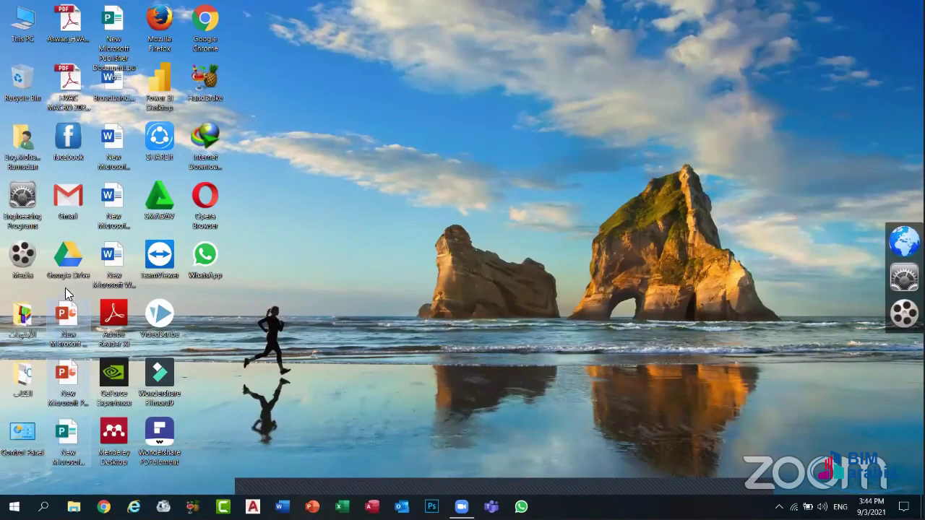
key("shift+Delete")
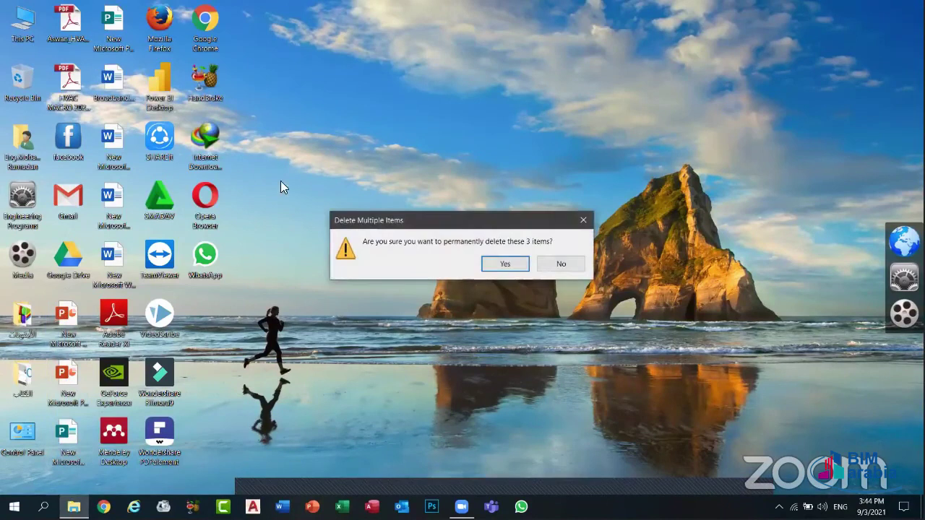
key("Return")
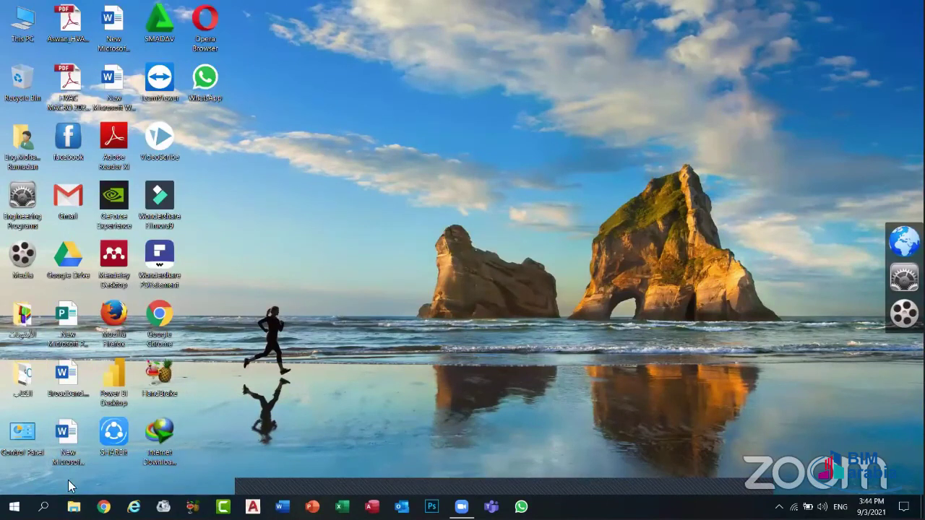
- Permanently delete the remaining new Publisher document, the Broadband document and the three new Word documents from the desktop
left_click(63, 312)
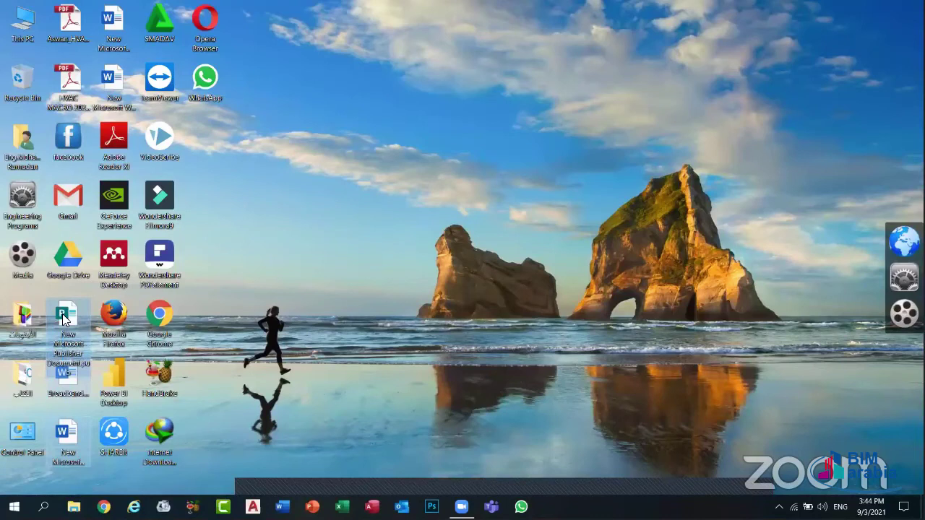
key("shift+Delete")
key("Return")
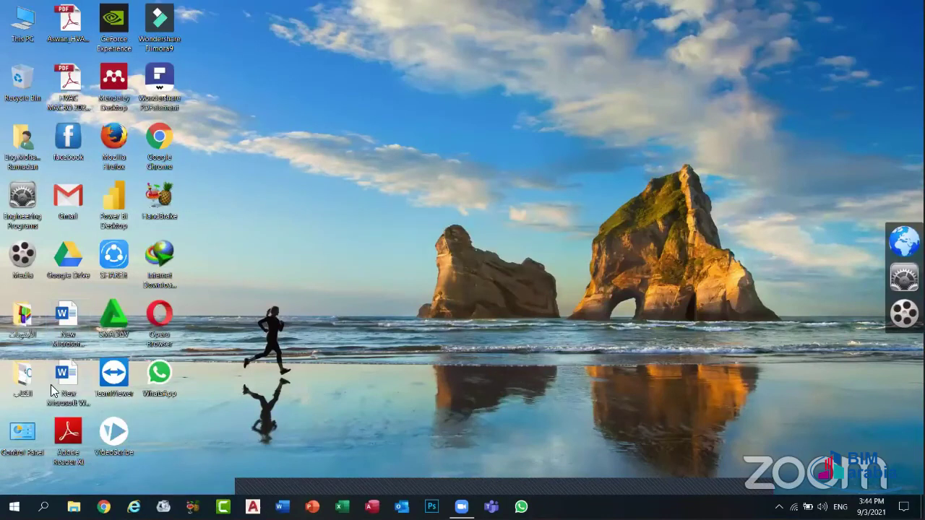
left_click(52, 384)
left_click(64, 317)
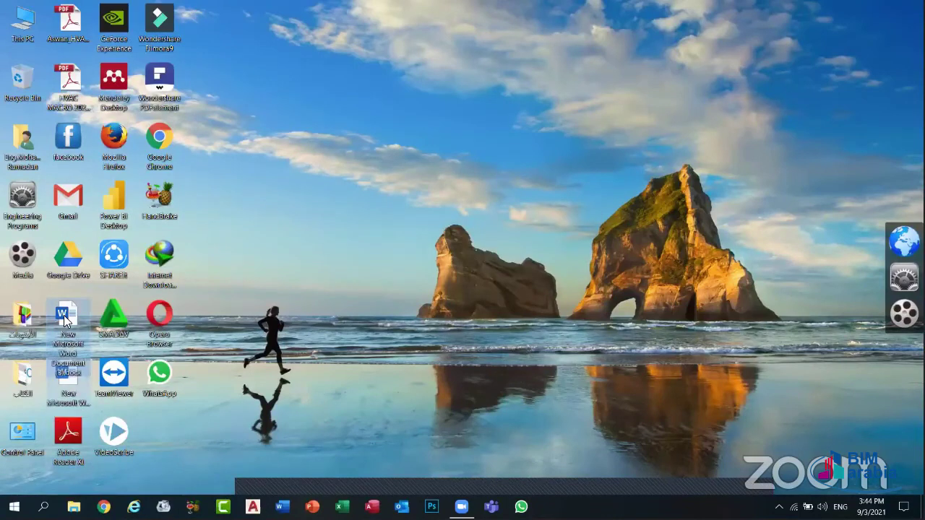
key("shift+Delete")
key("Return")
- Sort the desktop icons by name, and re-sort them by date modified
right_click(384, 52)
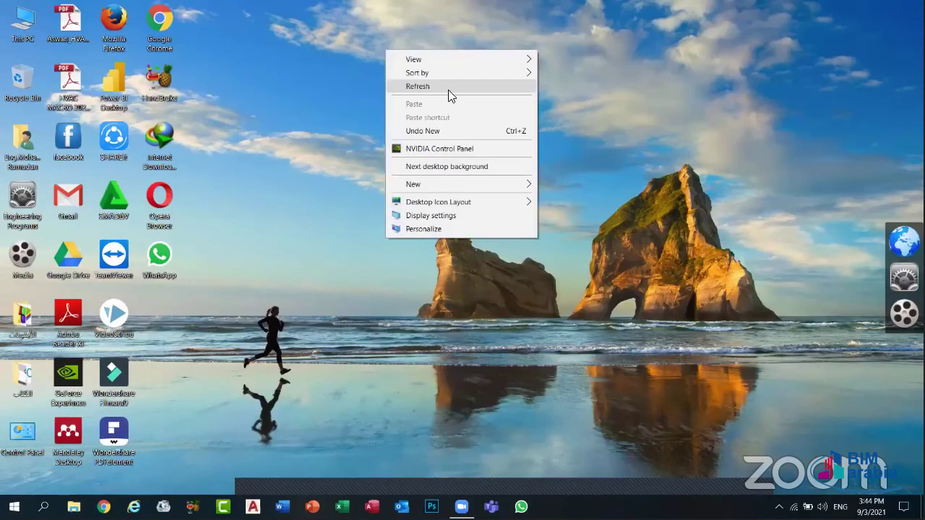
mouse_move(501, 73)
left_click(558, 74)
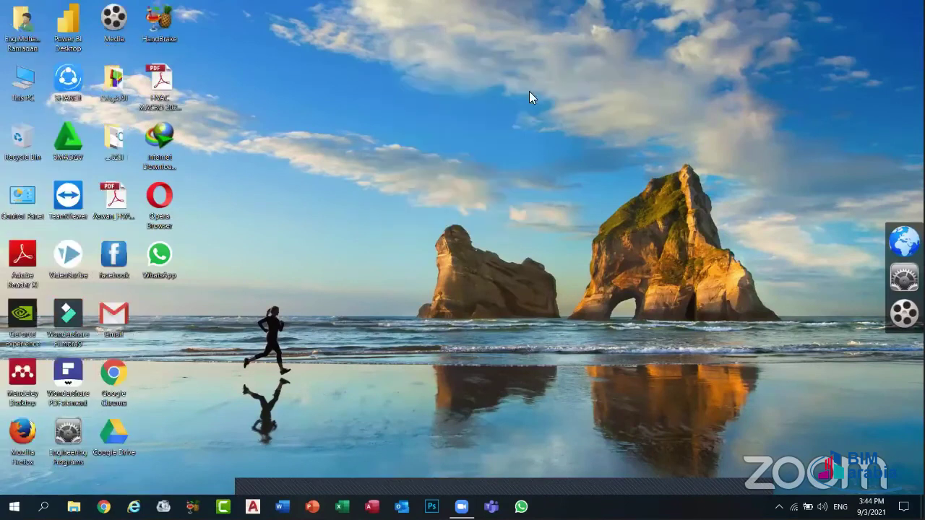
right_click(443, 53)
mouse_move(593, 77)
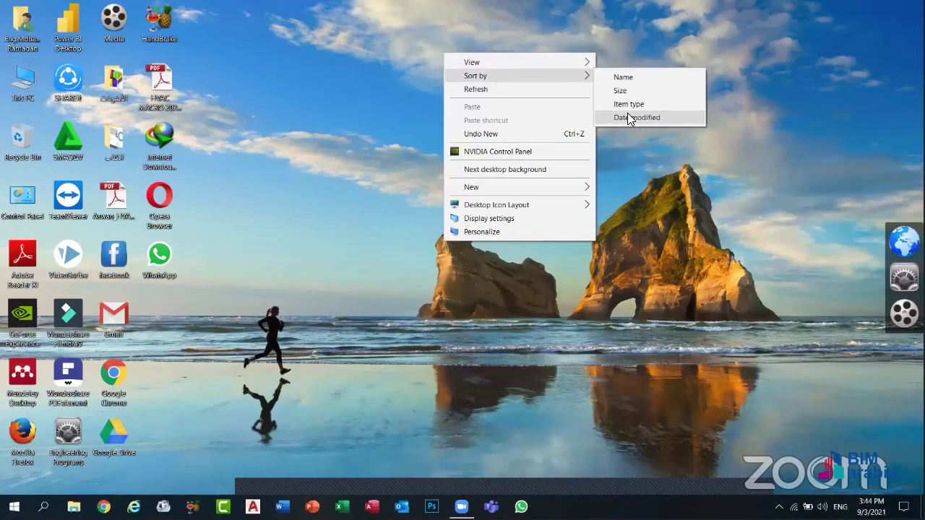
left_click(628, 115)
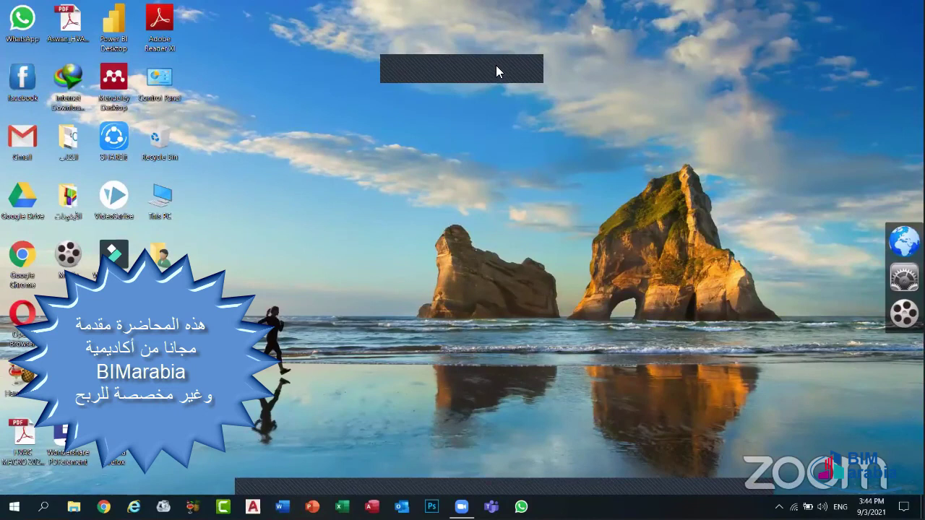
- Reverse the desktop icons' date-modified order by applying that sort again, and look over the available sort options
right_click(320, 94)
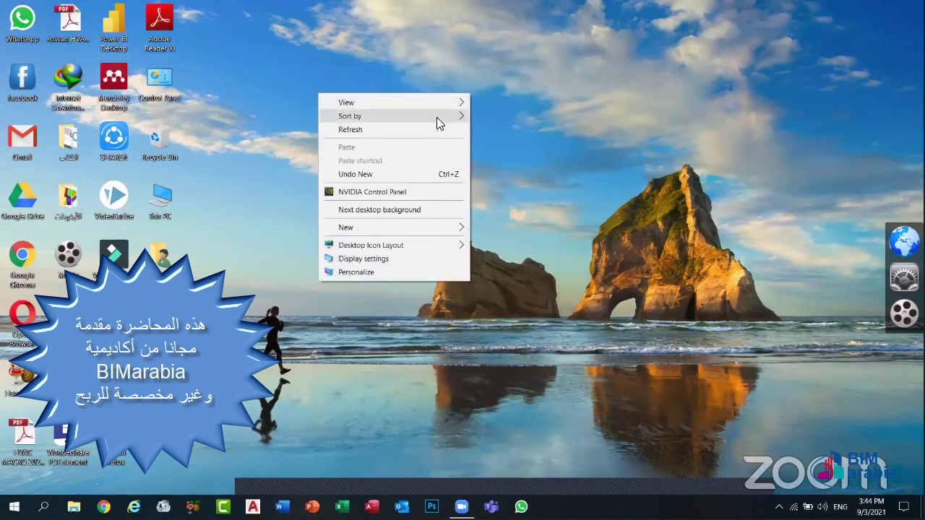
mouse_move(439, 123)
left_click(512, 153)
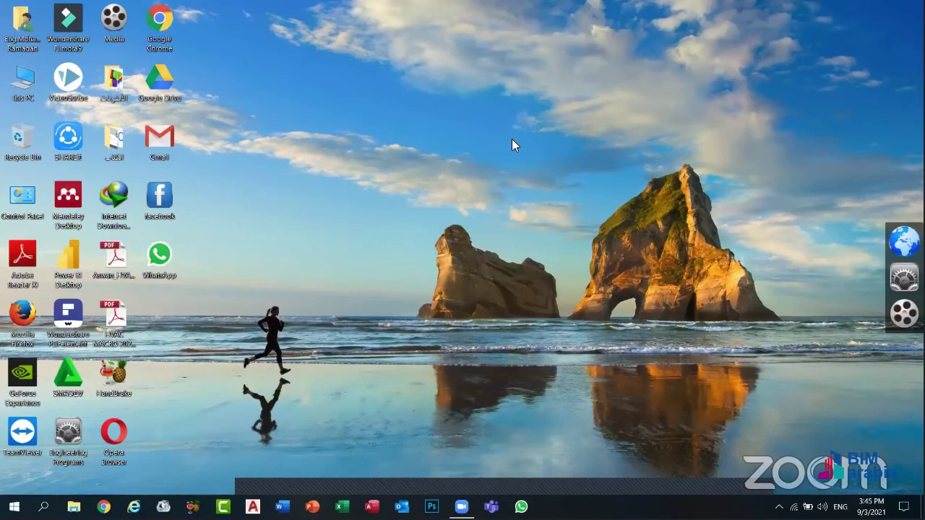
right_click(398, 103)
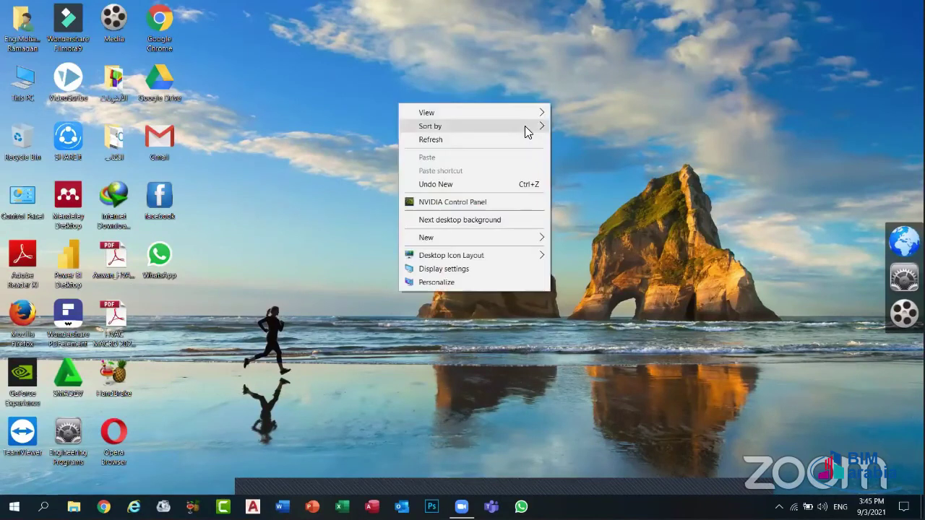
mouse_move(525, 126)
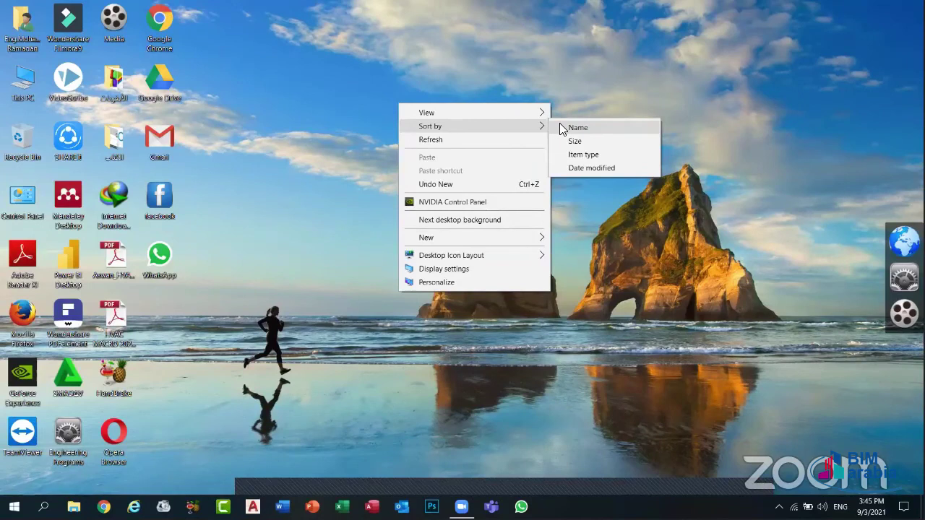
left_click(303, 248)
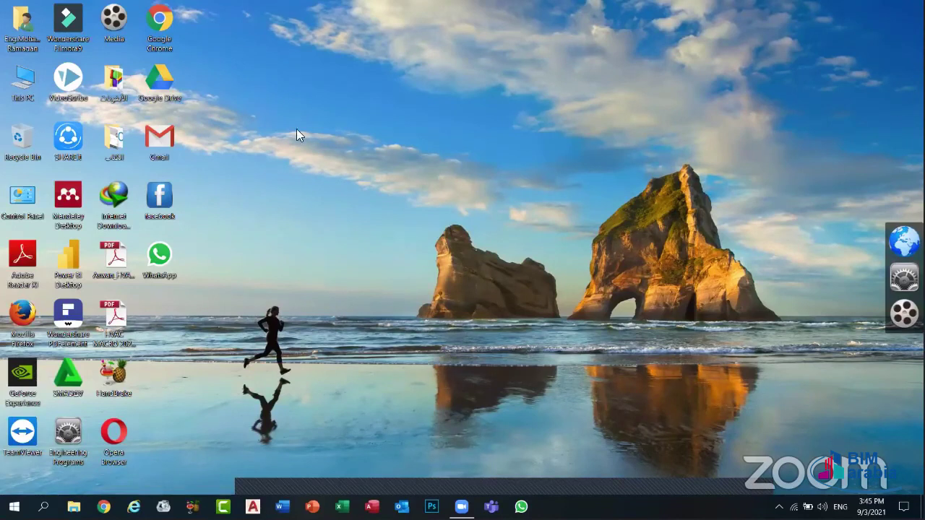
- Switch to Microsoft Word and create a blank document
left_click(282, 506)
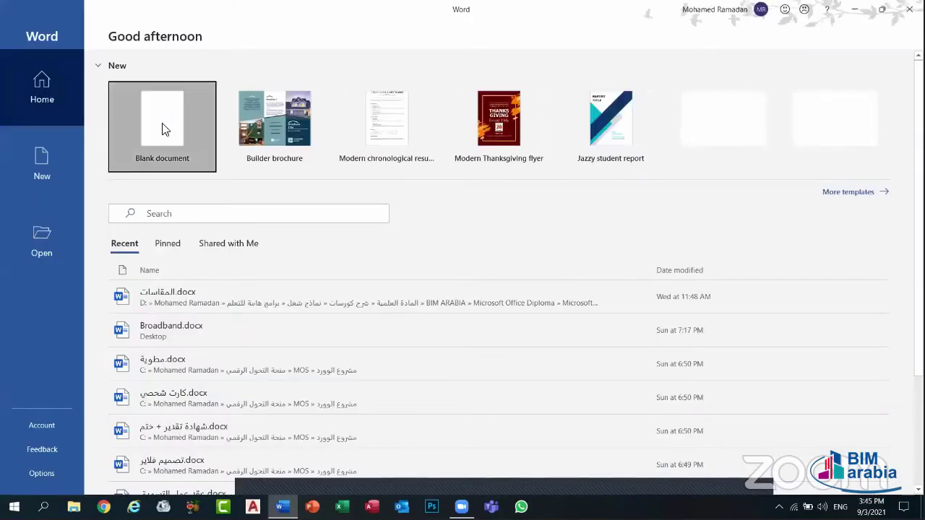
left_click(162, 129)
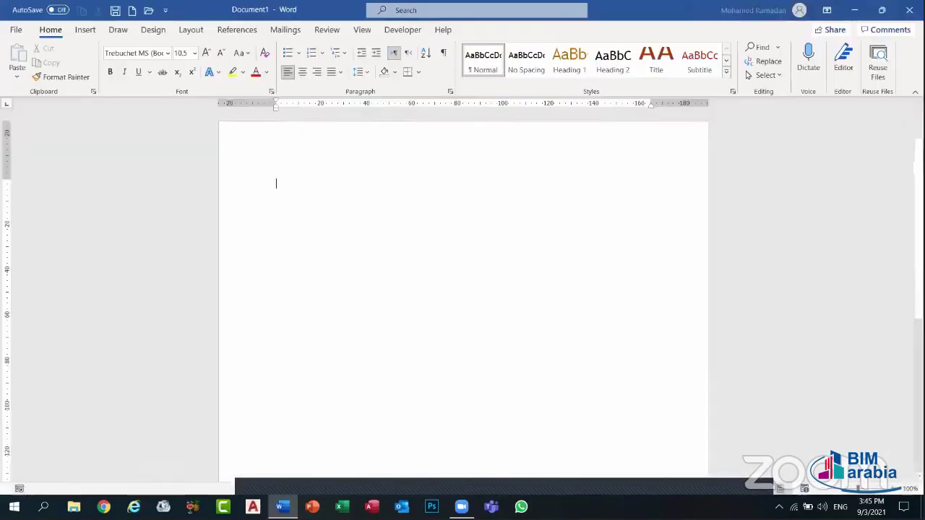
type("BB")
key("BackSpace")
type("U")
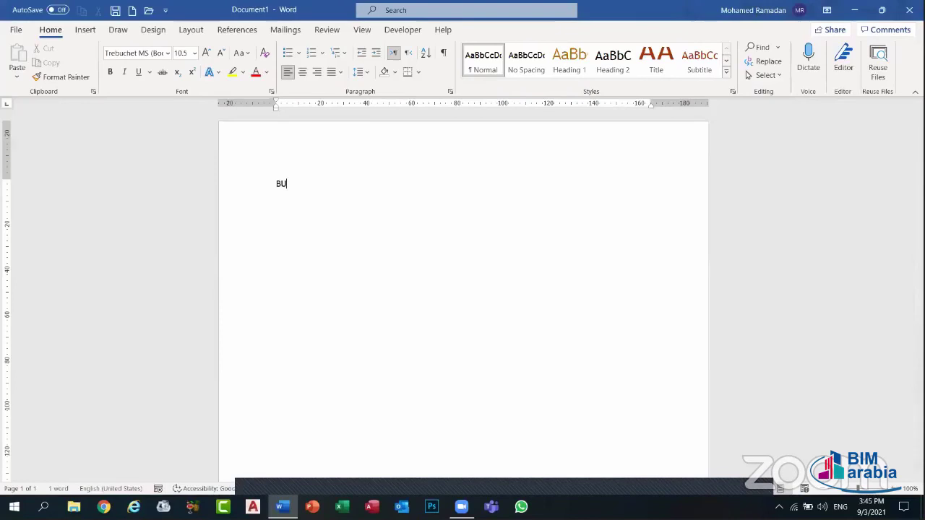
type("ILT ")
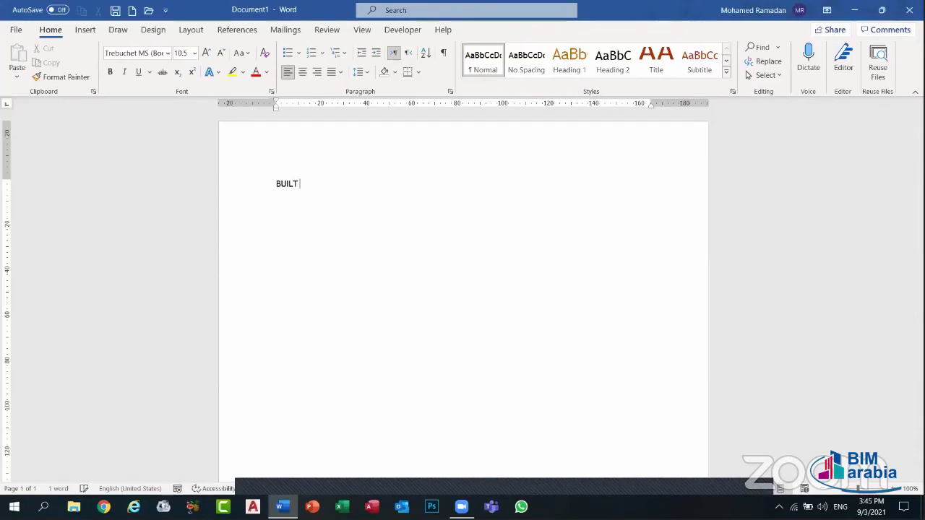
type("IN")
key("BackSpace")
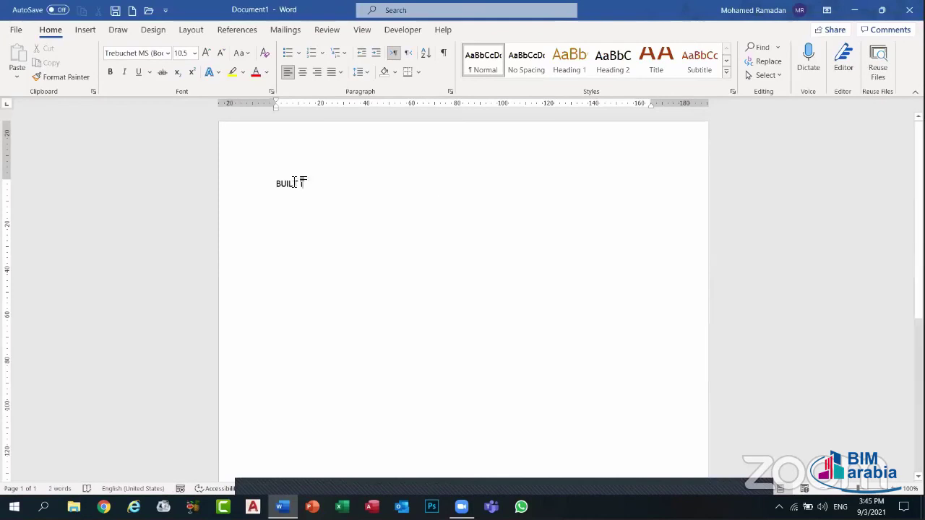
left_click_drag(304, 182, 242, 182)
type("b")
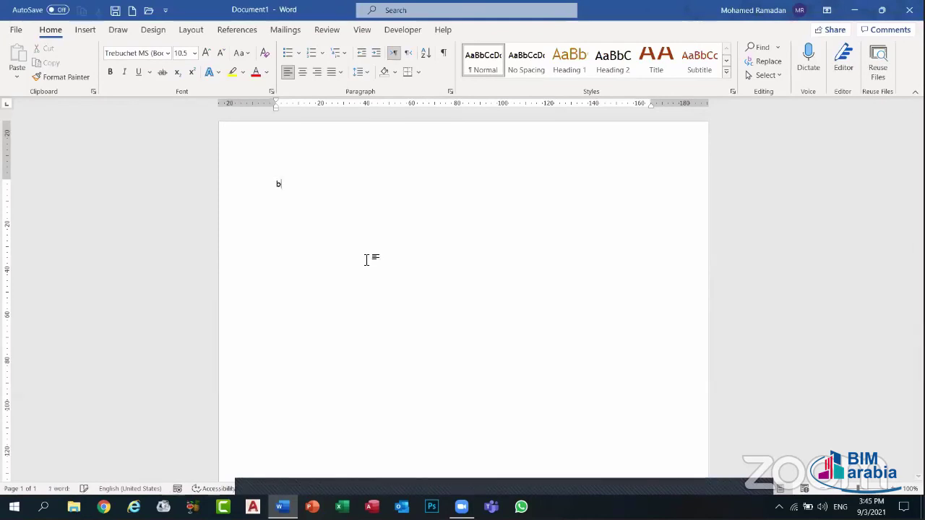
type("UIlT")
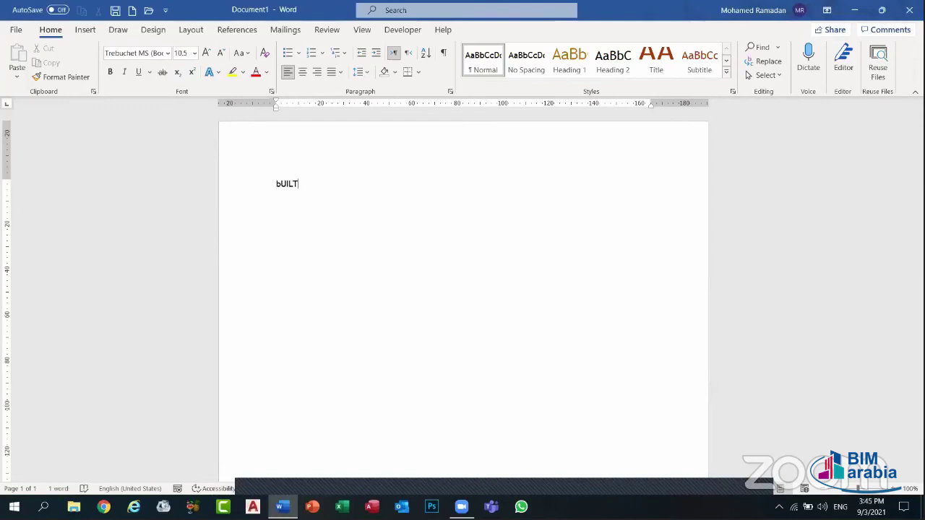
key("BackSpace")
key("BackSpace")
key("BackSpace")
key("BackSpace")
key("BackSpace")
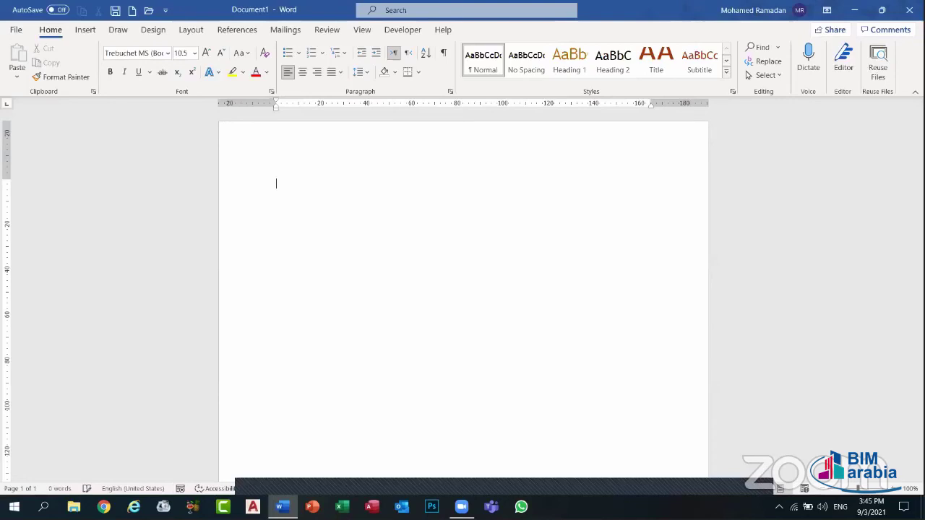
- Enter "Built - in" on the document's first line and "Set - up" on the second line
type("Built ")
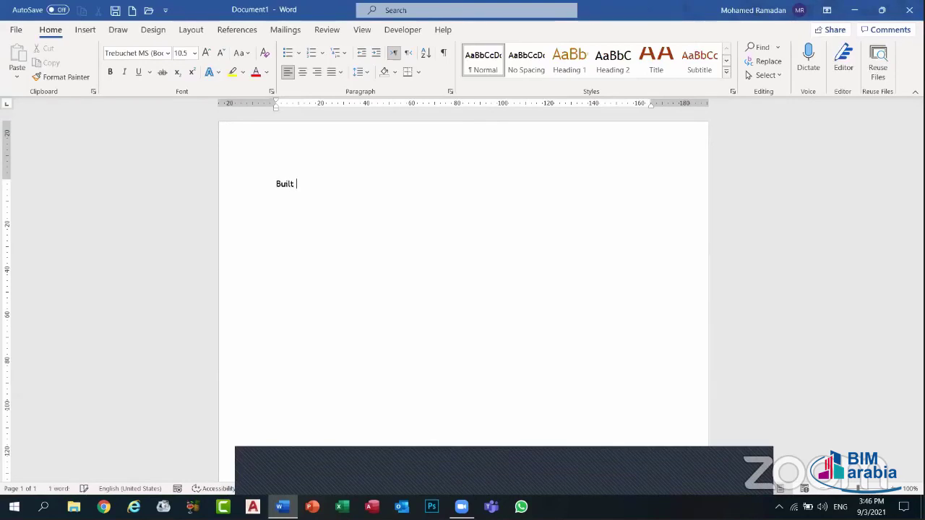
type("z")
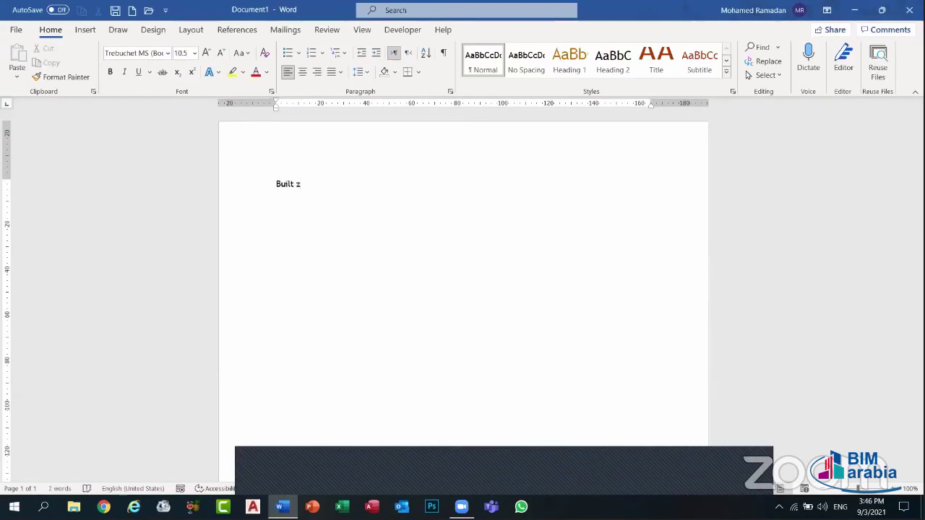
key("BackSpace")
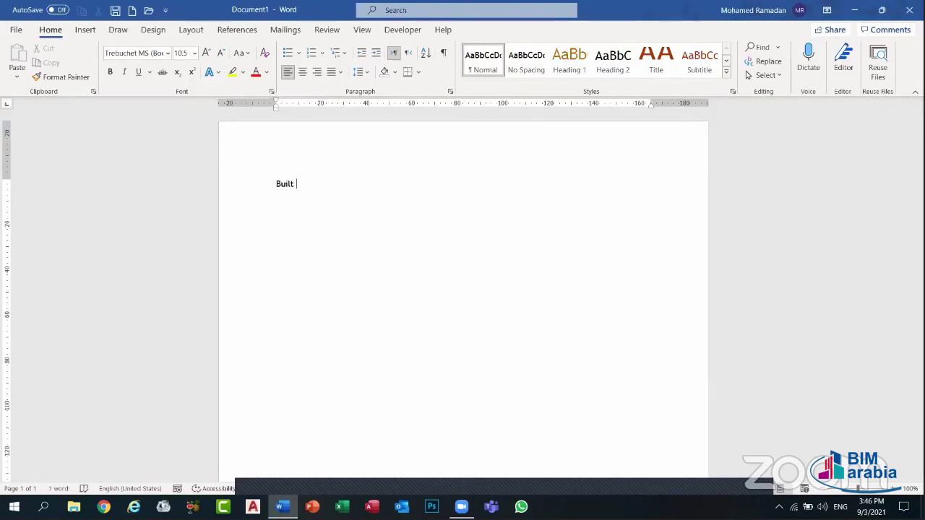
type("- in")
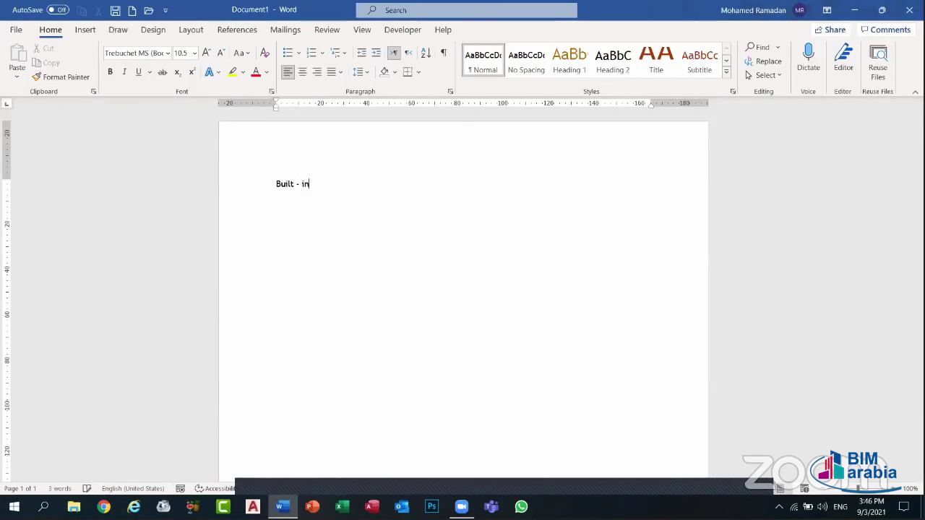
key("Return")
type("Se")
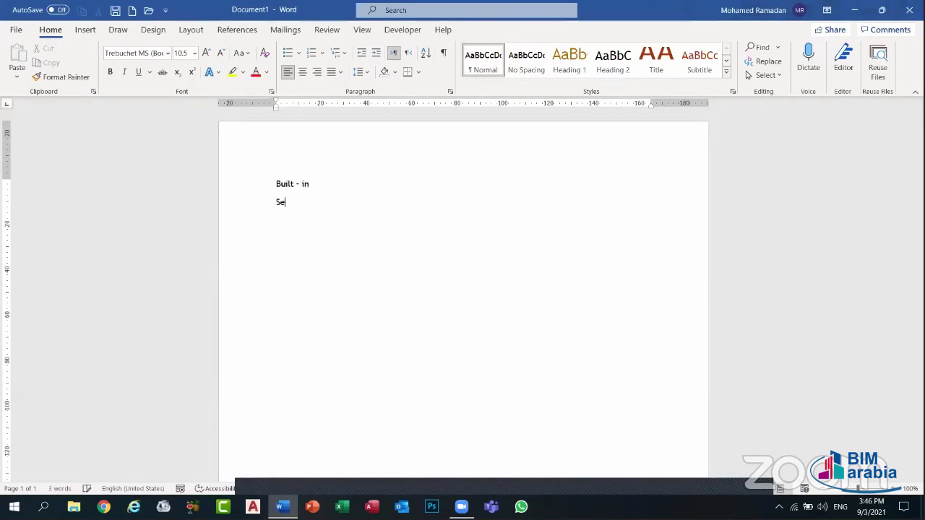
type("t")
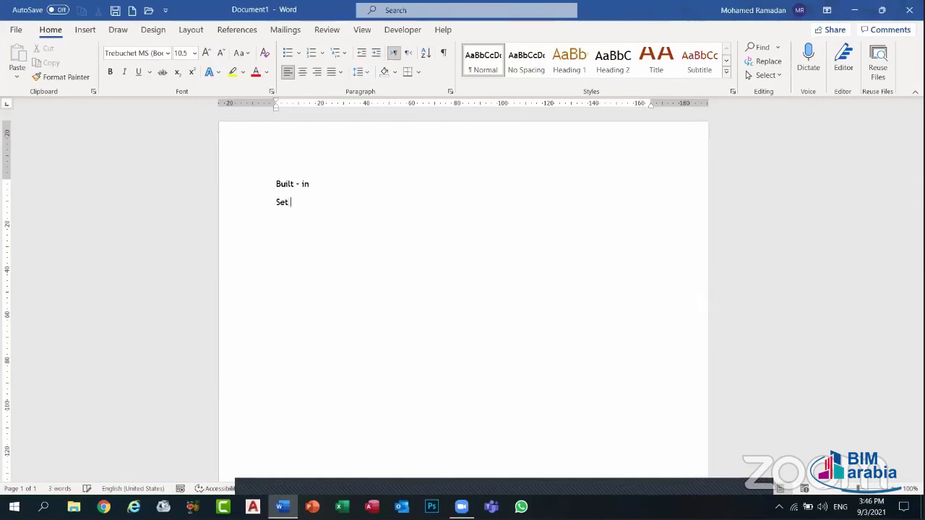
type(" - up")
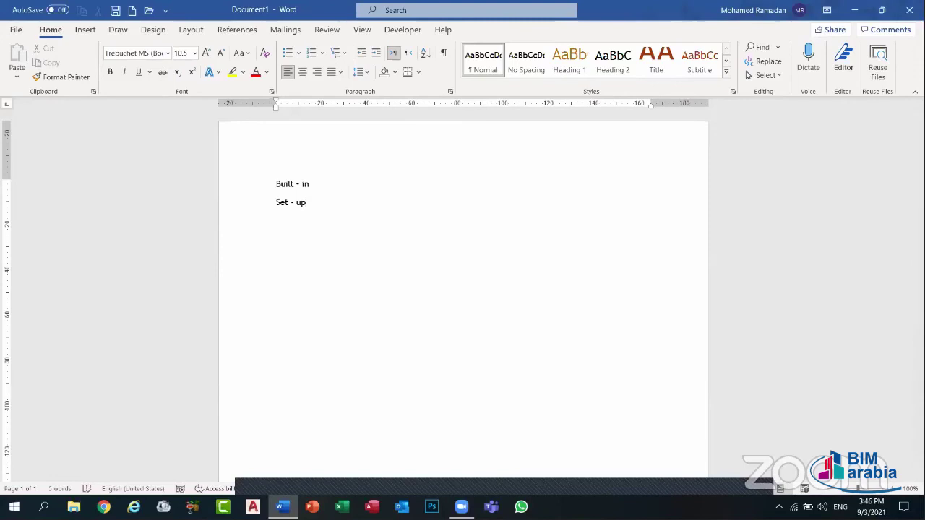
type("a")
key("BackSpace")
- Centre the "Built - in" and "Set - up" lines horizontally on the page
left_click_drag(359, 244, 252, 166)
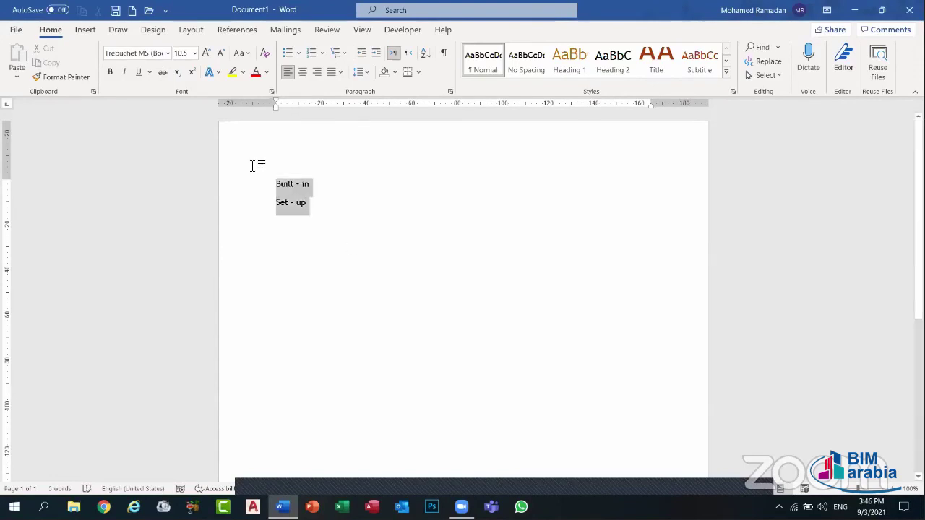
left_click(302, 71)
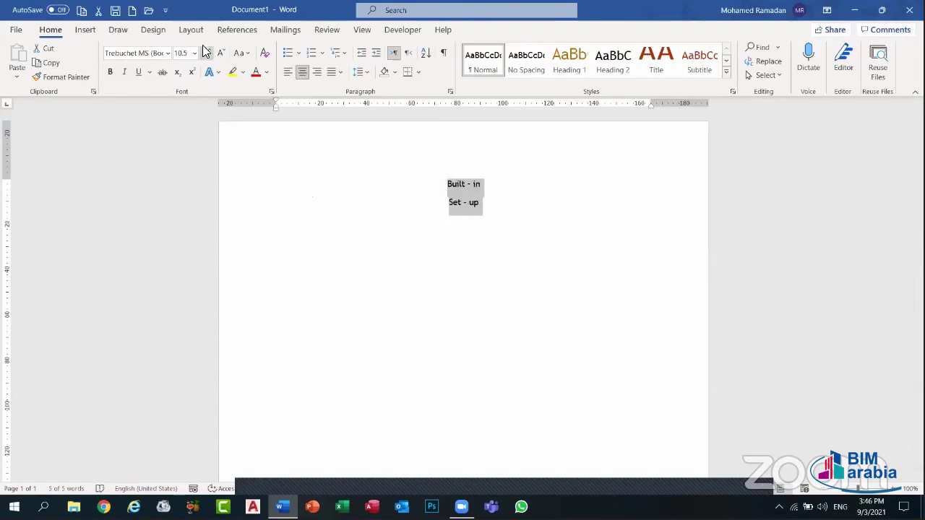
- Enlarge the "Built - in" and "Set - up" lines to font size 80
left_click(207, 53)
left_click(207, 53)
left_click(207, 53)
left_click(207, 52)
left_click(207, 53)
key("ctrl+shift+period")
key("ctrl+shift+period")
key("ctrl+shift+period")
key("ctrl+shift+period")
key("ctrl+shift+period")
key("ctrl+shift+period")
key("ctrl+shift+period")
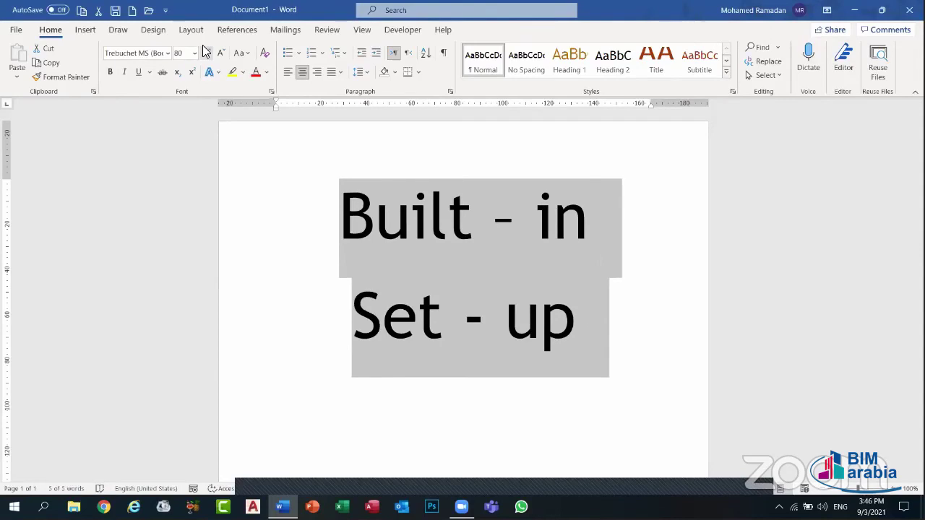
left_click(508, 221)
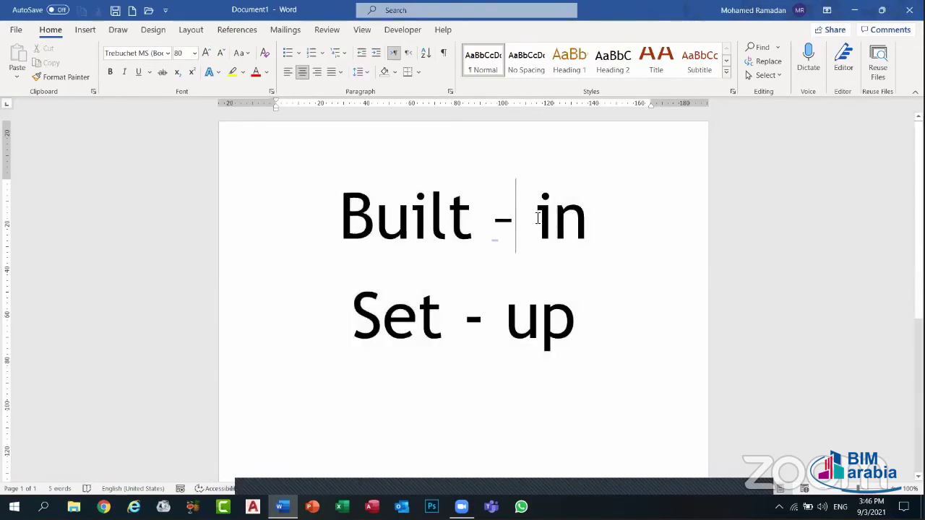
left_click(607, 211)
triple_click(619, 231)
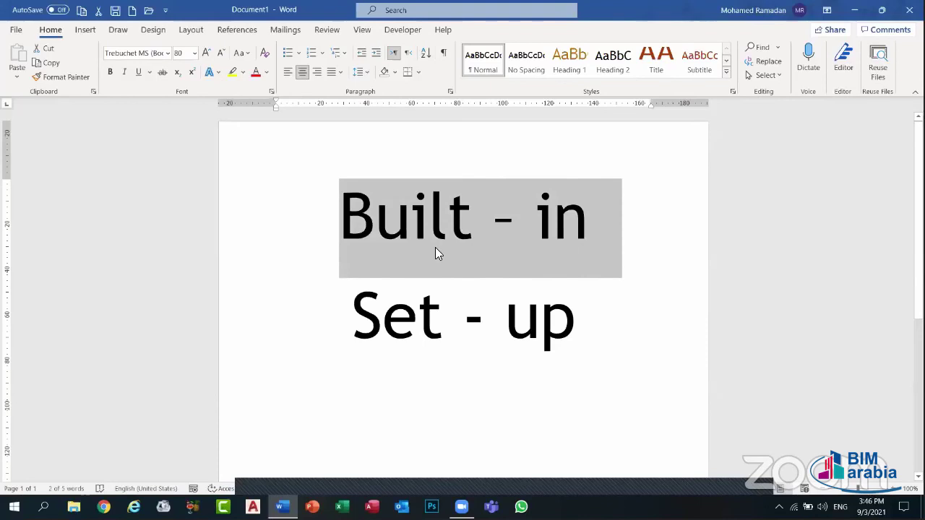
left_click(599, 320)
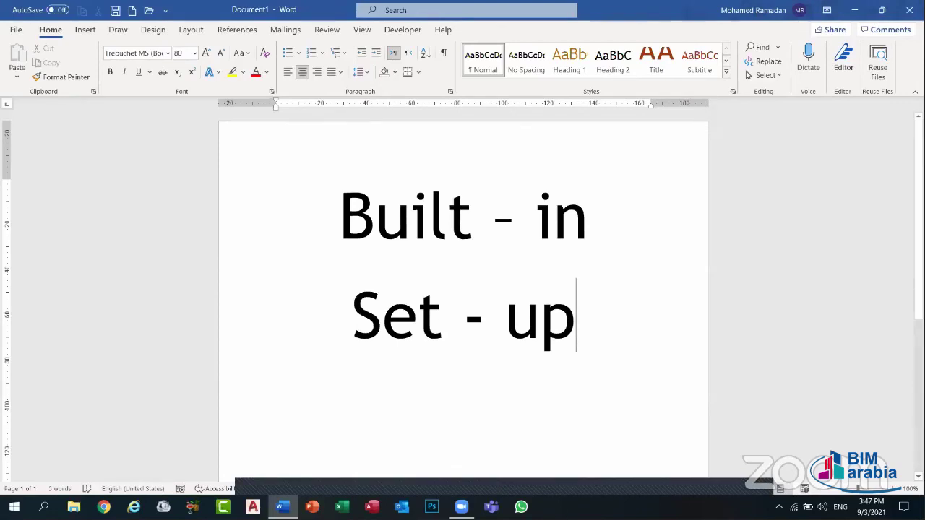
- Close the "Built - in" and "Set - up" document without saving its changes
key("ctrl+w")
left_click(552, 323)
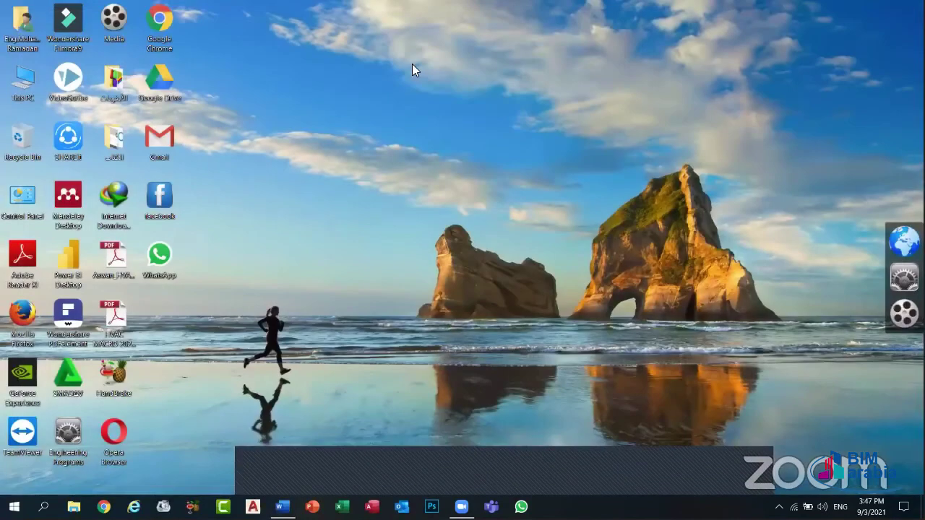
- Refresh the Windows desktop several times in a row
right_click(411, 64)
left_click(406, 87)
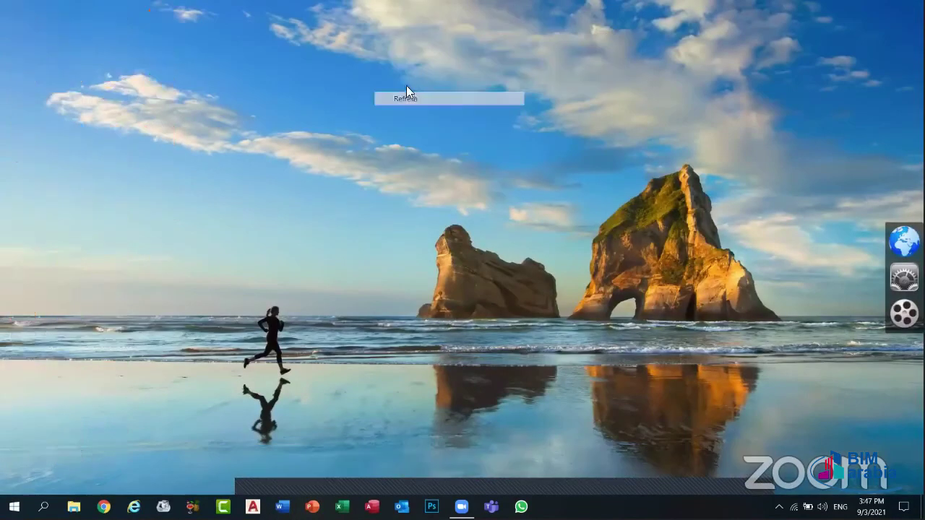
right_click(393, 64)
left_click(438, 101)
right_click(440, 99)
left_click(453, 137)
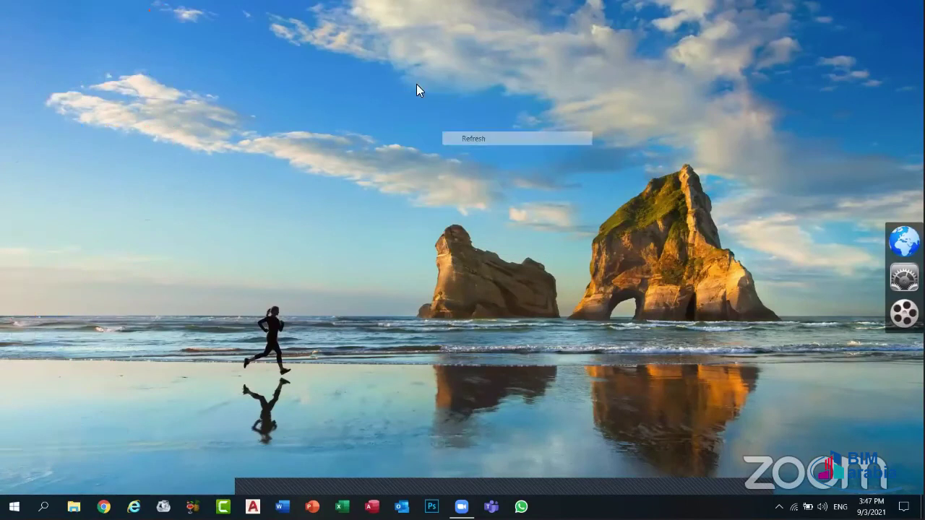
right_click(417, 84)
right_click(430, 82)
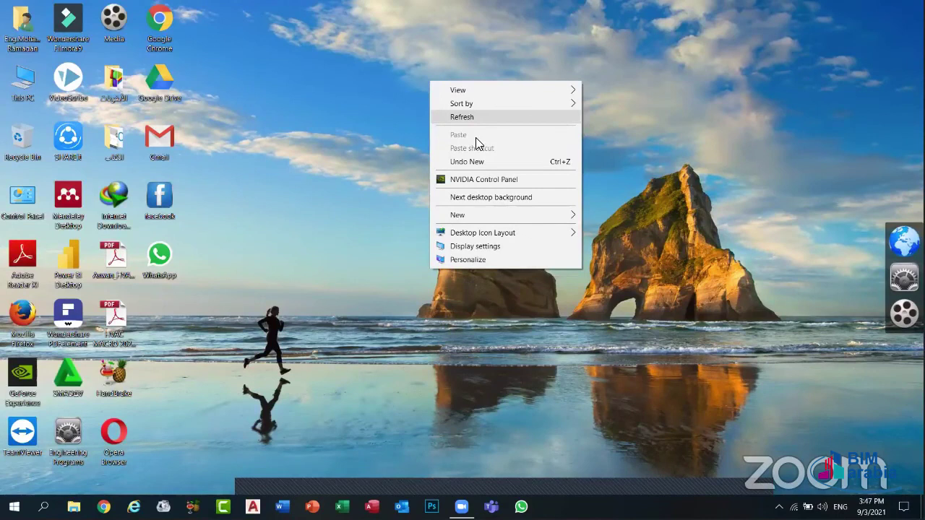
left_click(466, 117)
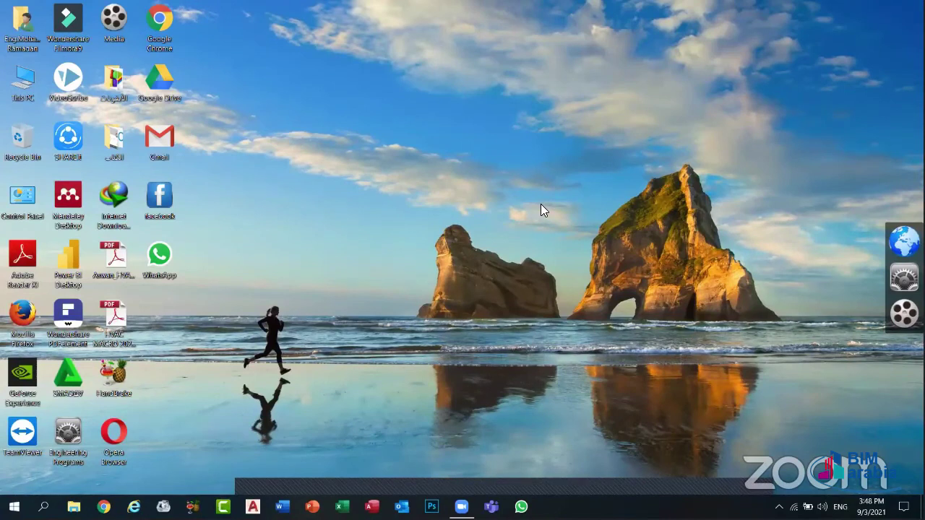
right_click(449, 114)
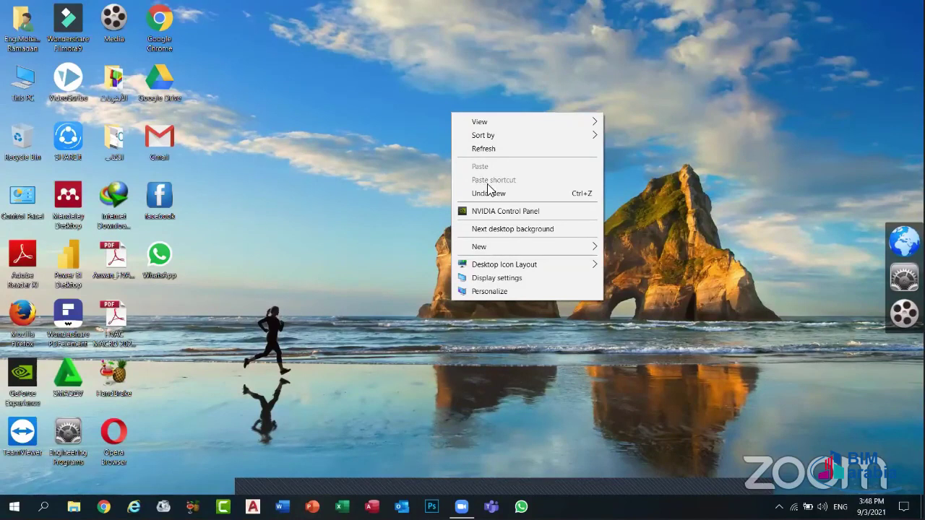
left_click(389, 355)
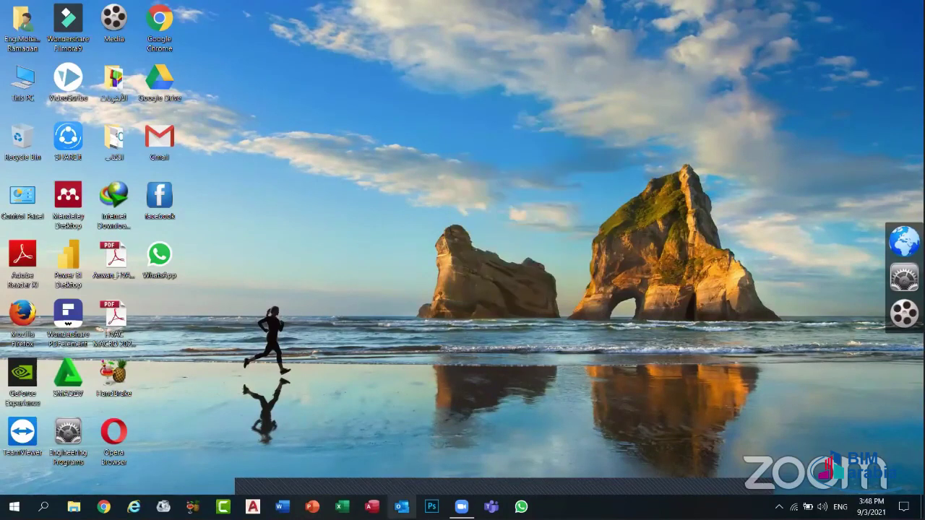
- Create a blank document in Microsoft Word and enter a person's first name on the first line
left_click(281, 507)
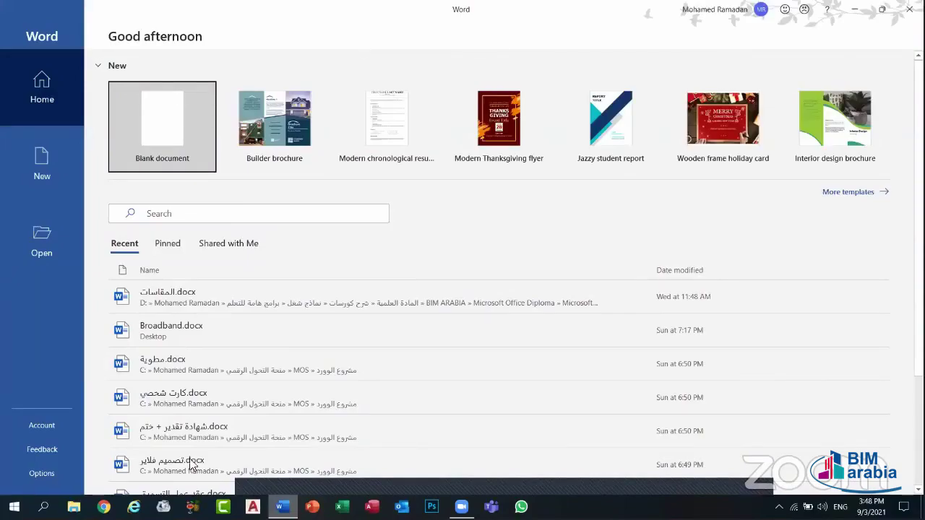
left_click(190, 99)
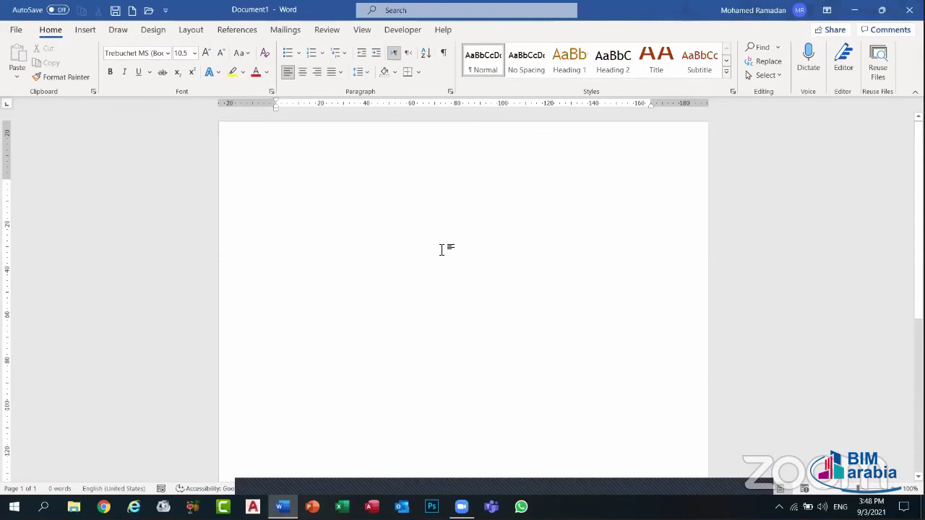
type("Moham")
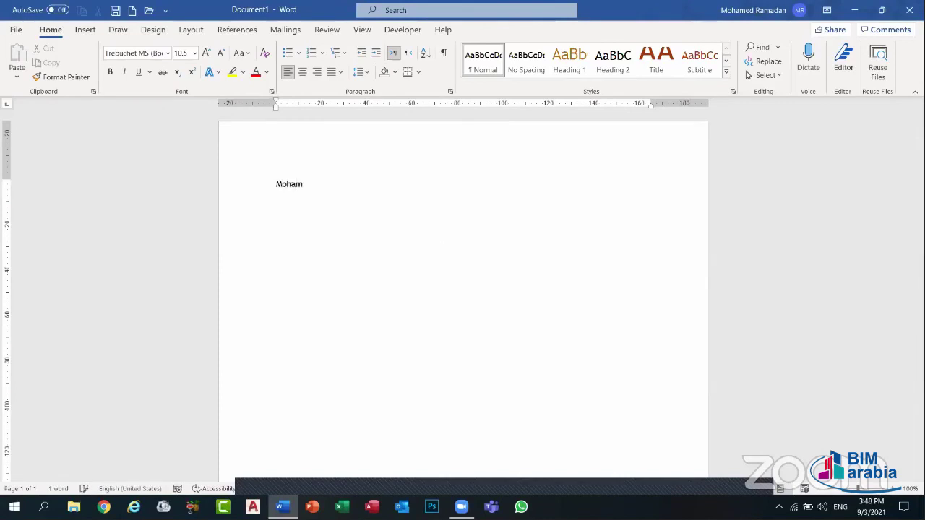
type("ed")
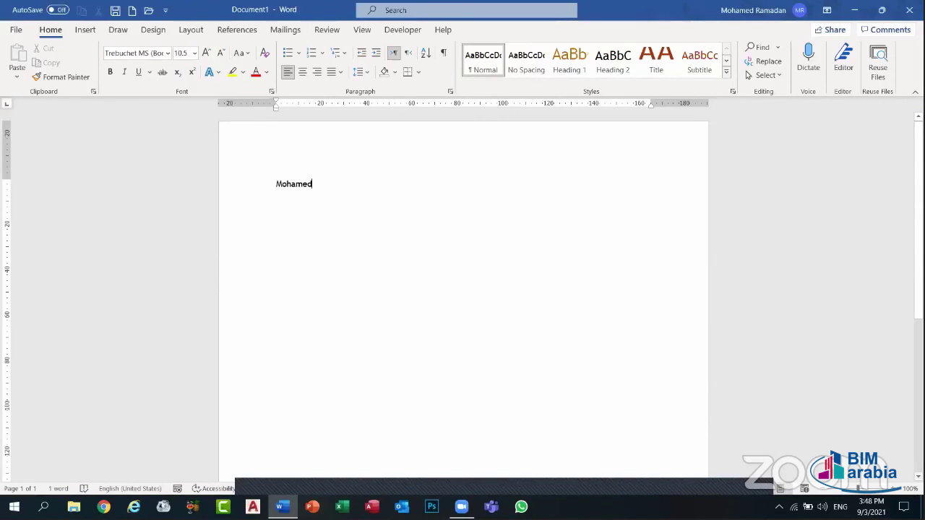
type("a")
key("BackSpace")
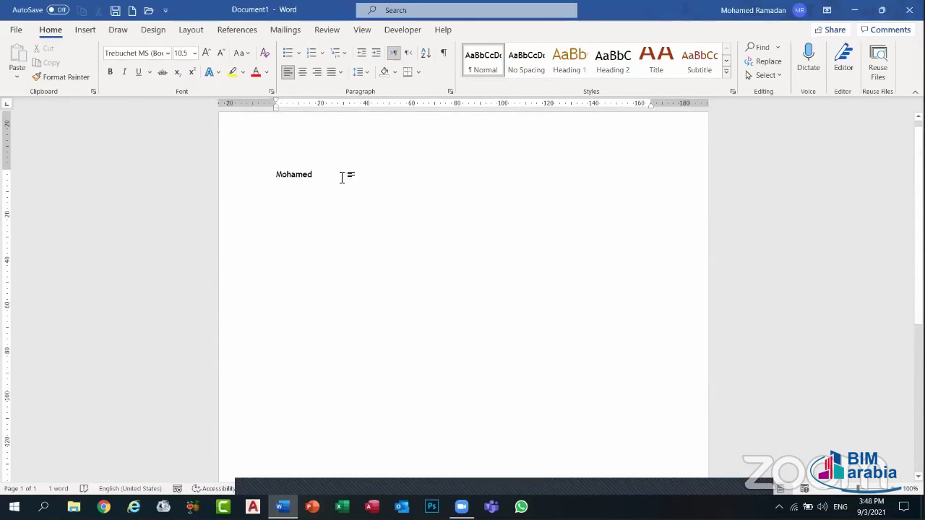
- Centre the first name horizontally on the page and enlarge it to font size 80
left_click_drag(342, 177, 235, 178)
left_click(301, 70)
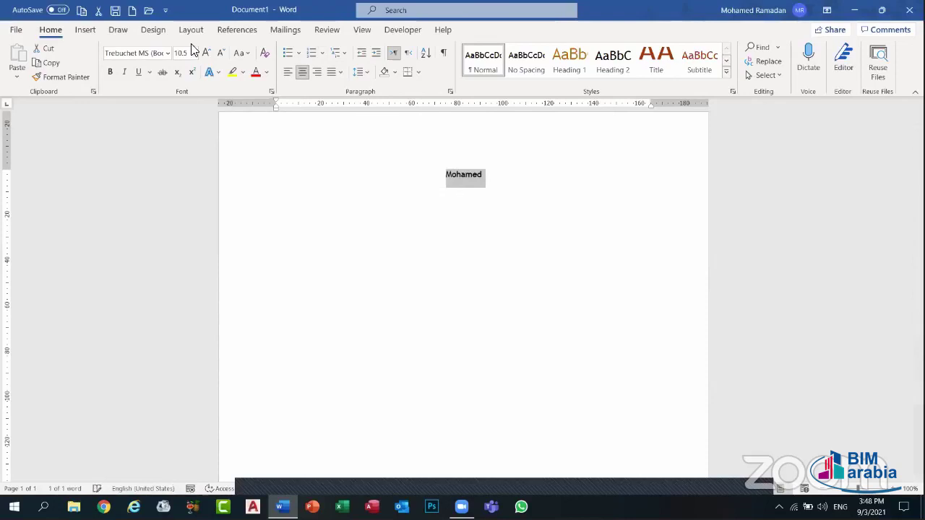
left_click(205, 54)
left_click(205, 54)
left_click(205, 54)
left_click(206, 54)
left_click(205, 54)
left_click(205, 53)
left_click(205, 53)
left_click(206, 54)
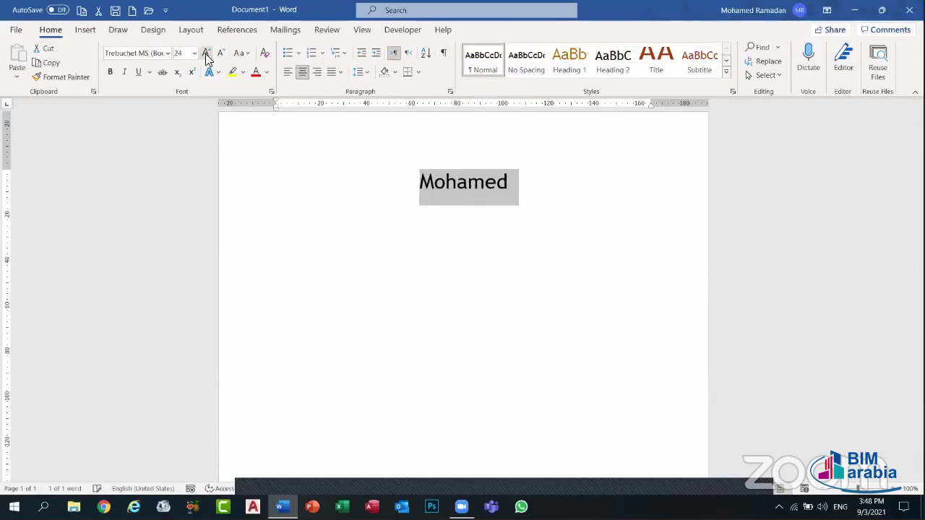
left_click(206, 53)
left_click(206, 53)
left_click(205, 53)
left_click(206, 53)
left_click(205, 53)
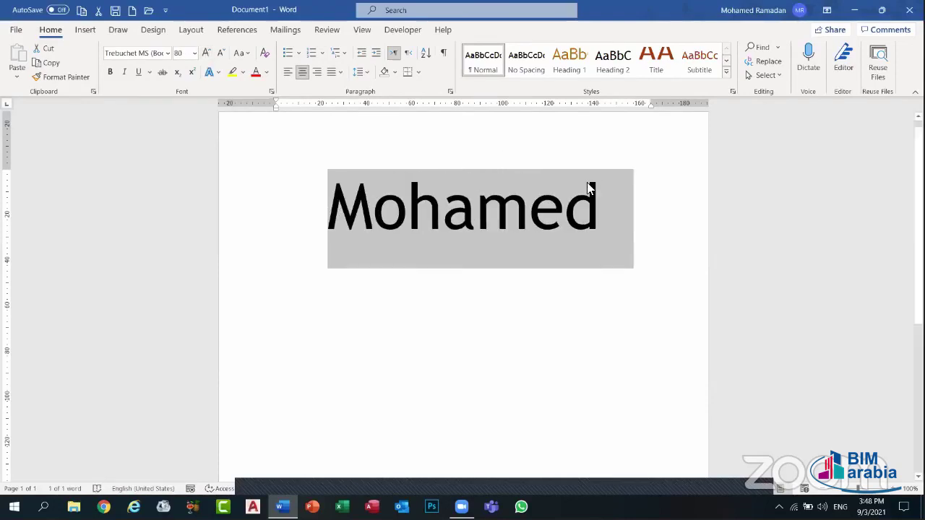
left_click(606, 204)
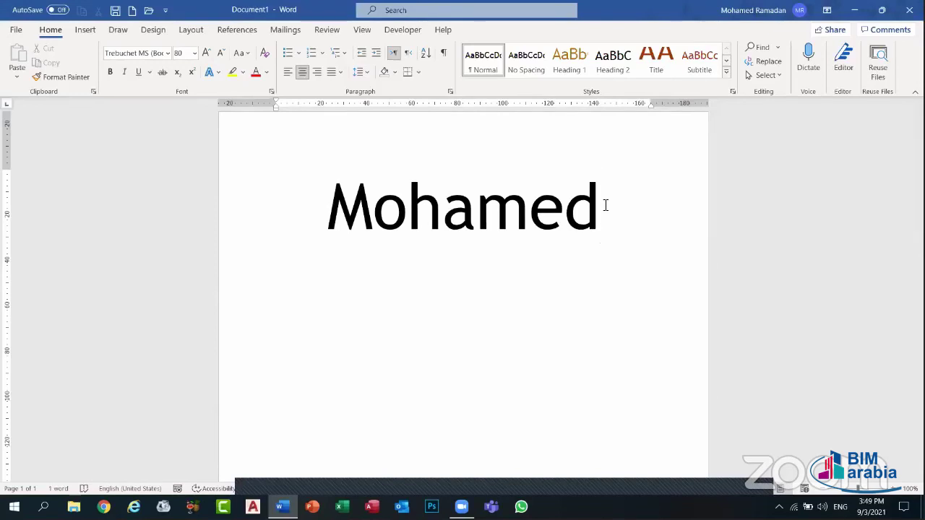
- Copy the first name and paste it two lines below the original, keeping the source formatting
left_click_drag(626, 218, 326, 189)
right_click(443, 225)
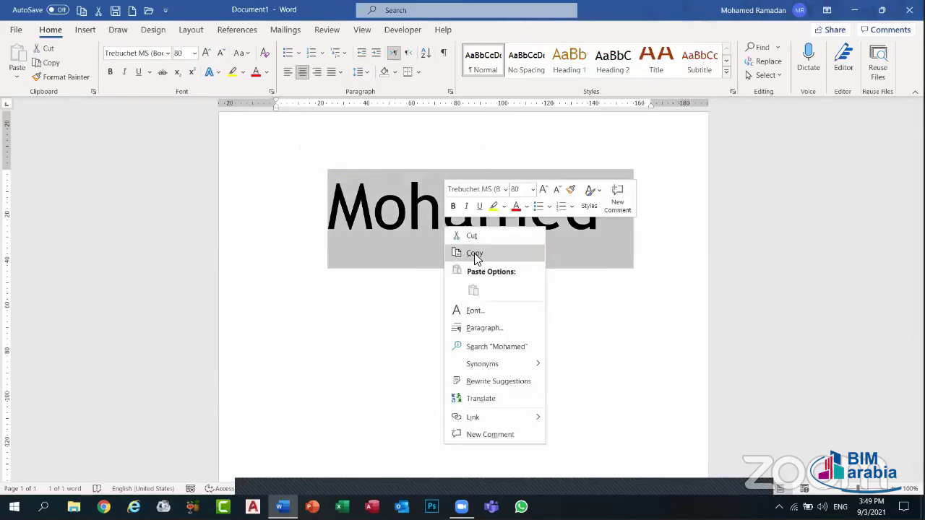
left_click(474, 255)
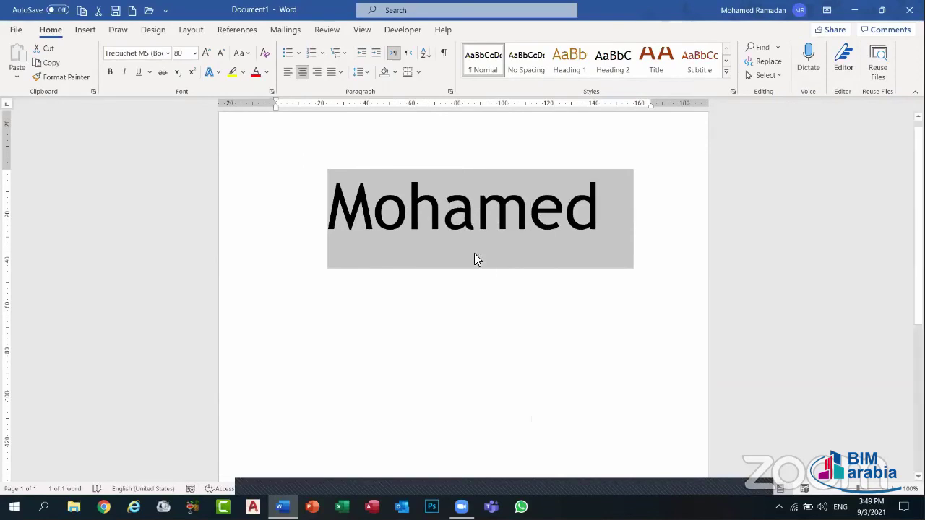
left_click(615, 222)
key("Return")
key("Return")
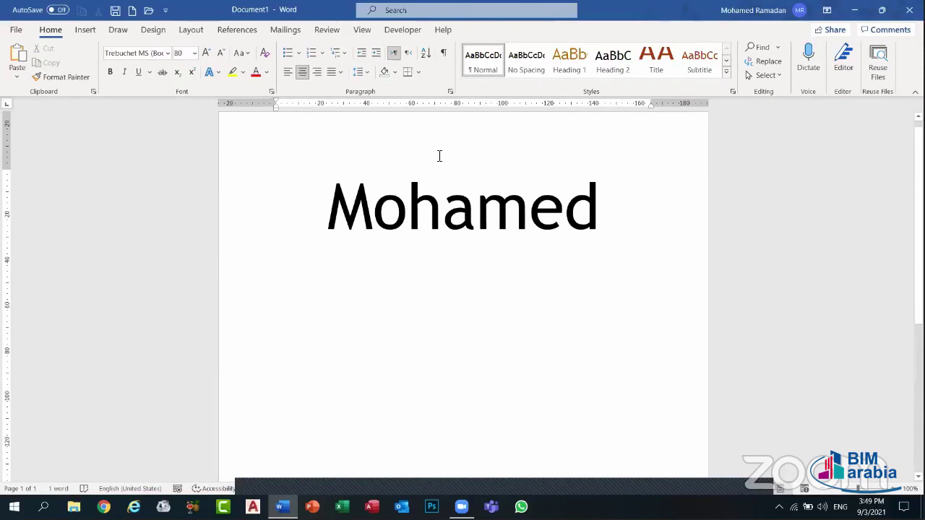
scroll(345, 347, "down", 2)
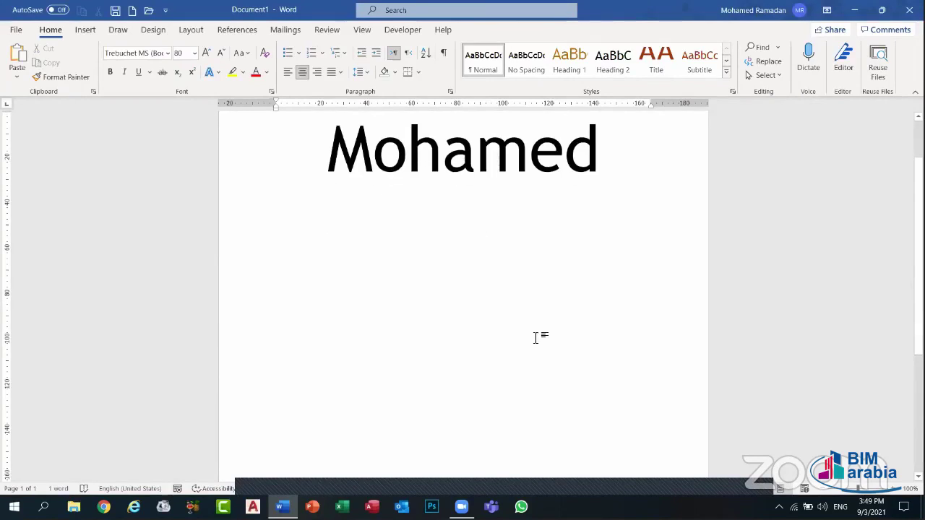
right_click(466, 356)
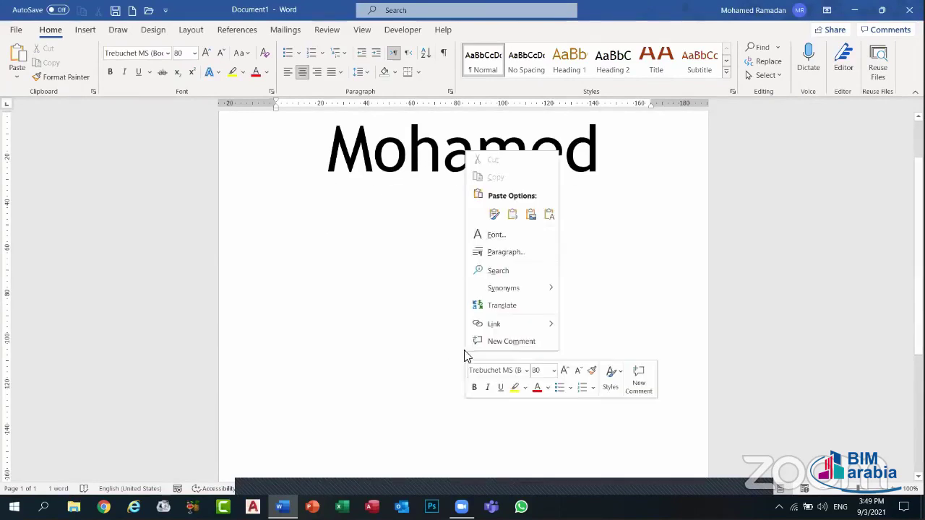
left_click(492, 218)
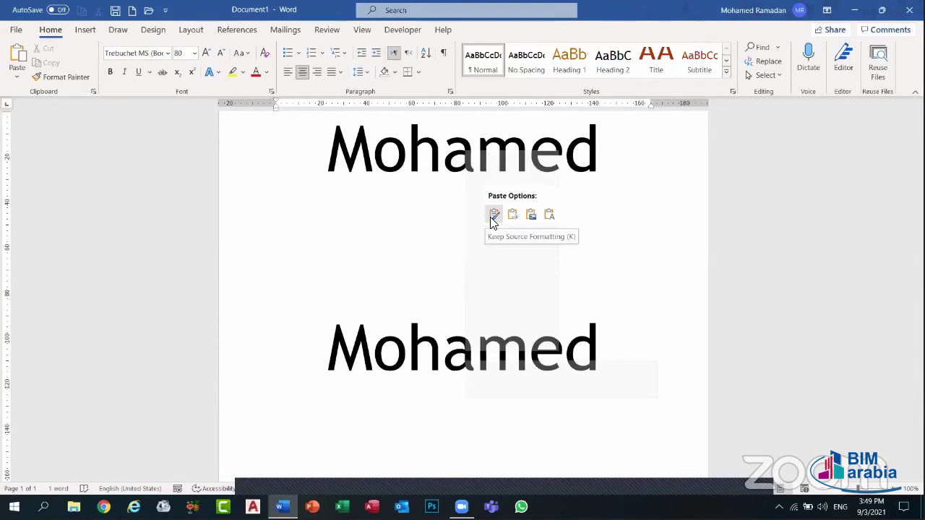
- Delete the pasted copy of the name, leaving only the original on the first line
double_click(552, 359)
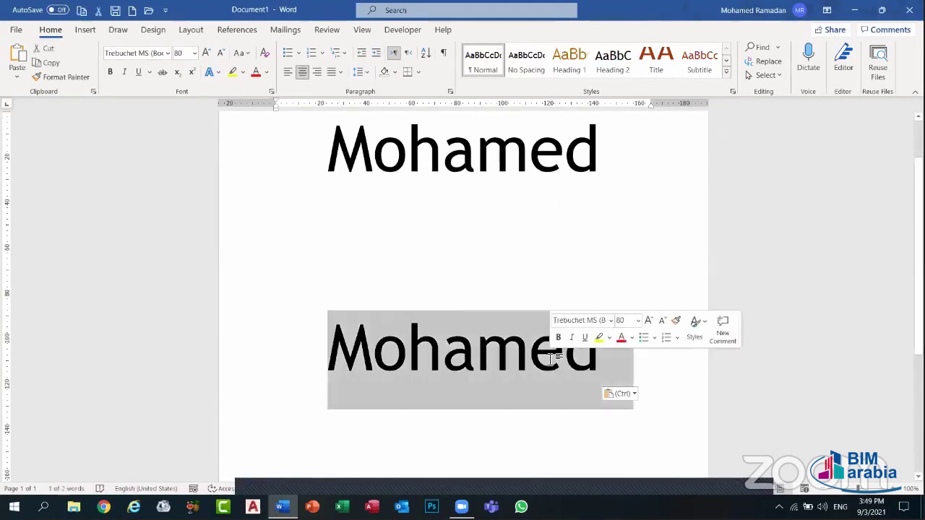
key("BackSpace")
- Cut the name from the first line and paste it farther down the page, keeping the source formatting
scroll(544, 278, "up", 2)
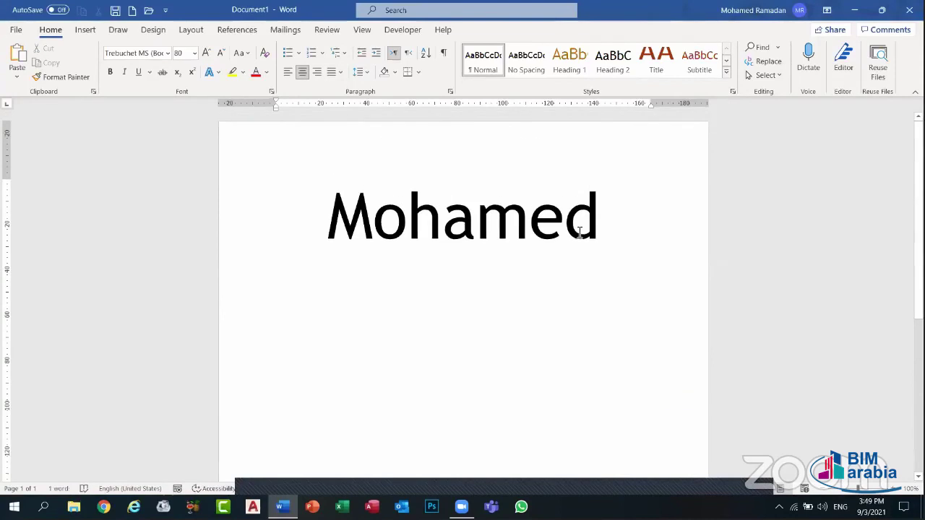
left_click_drag(614, 218, 267, 245)
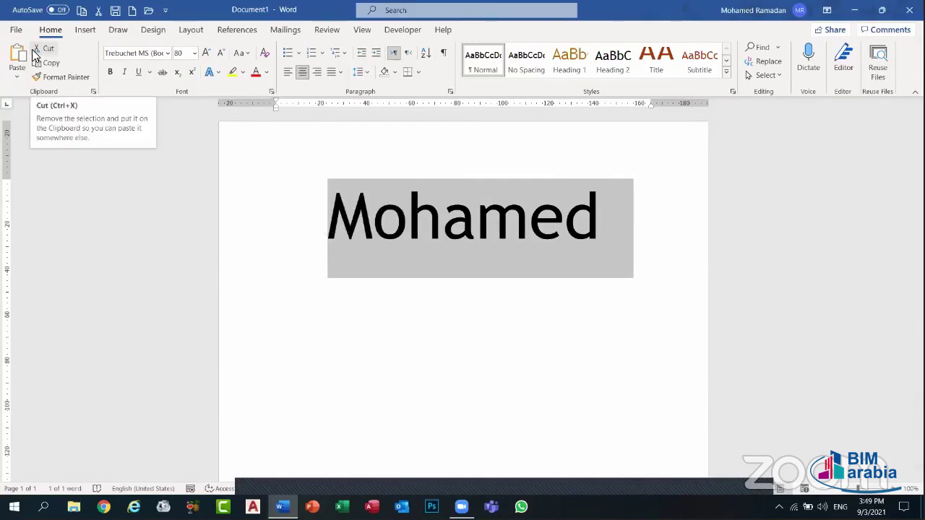
right_click(442, 221)
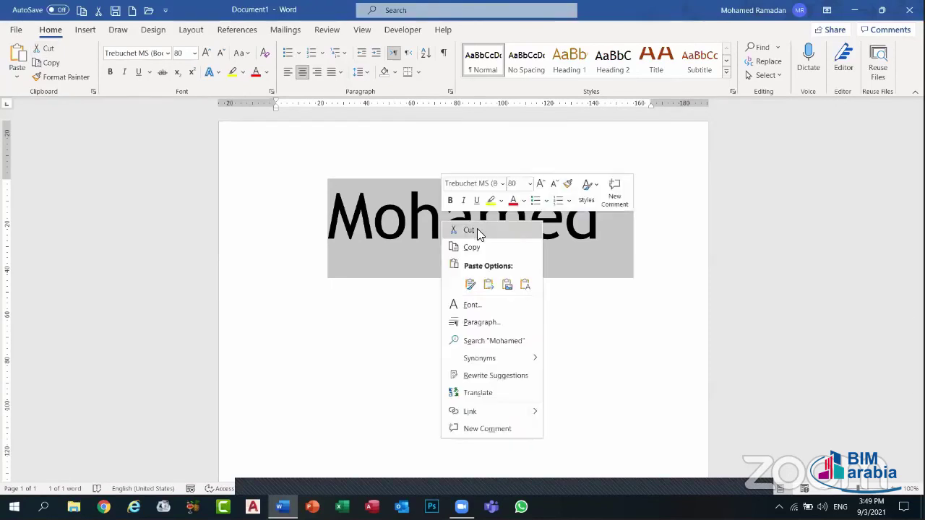
left_click(477, 230)
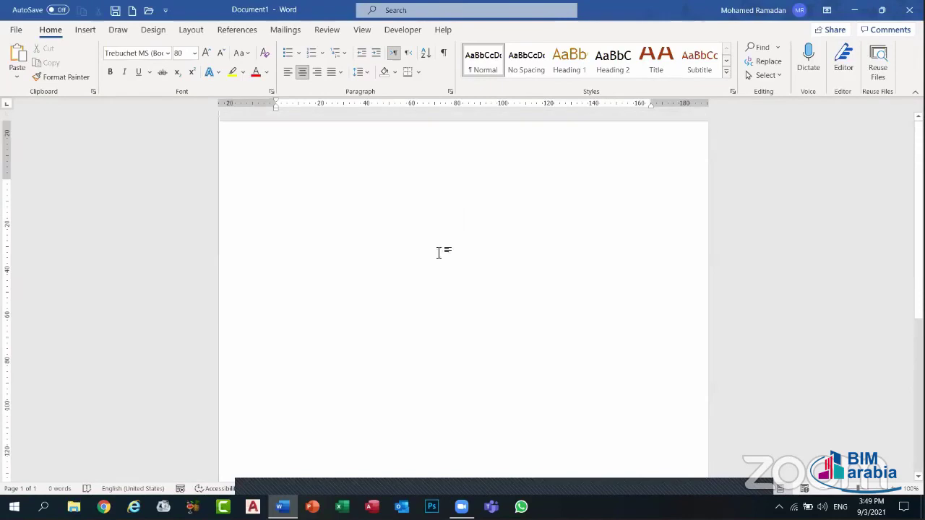
double_click(477, 320)
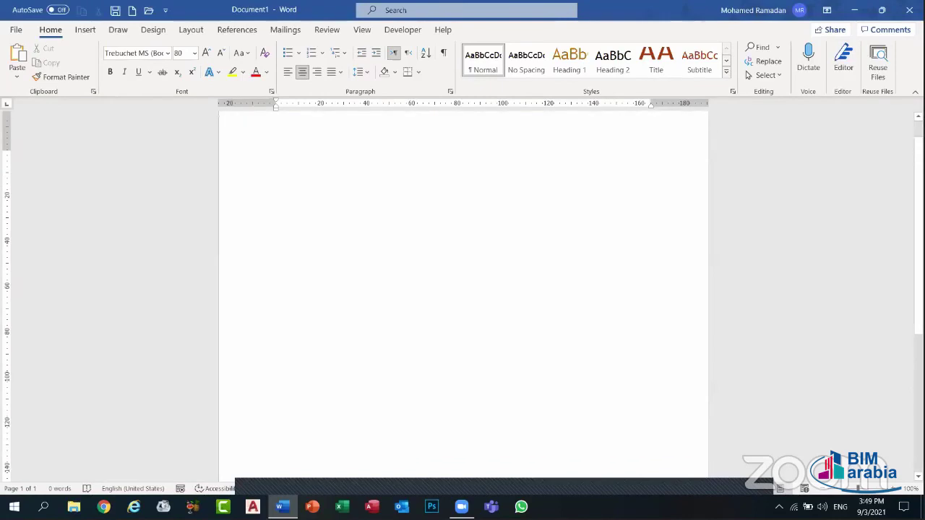
double_click(462, 362)
right_click(479, 397)
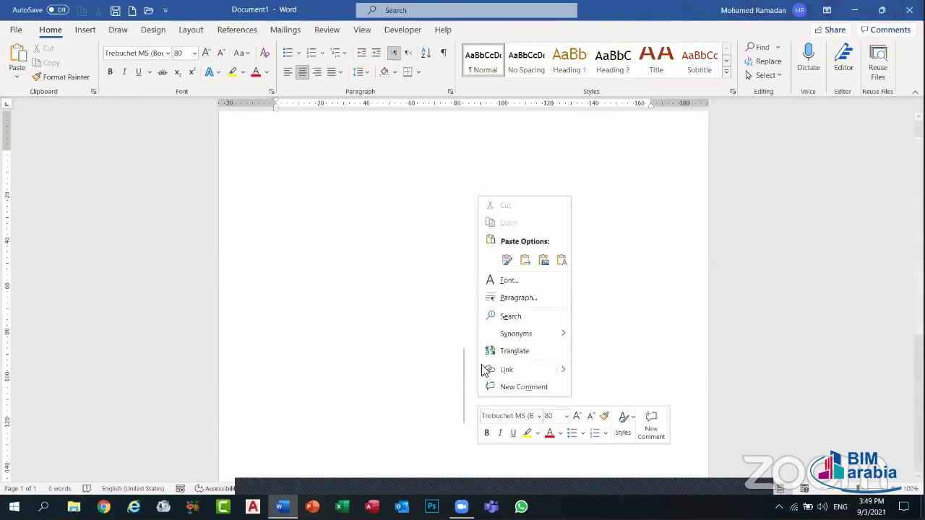
left_click(507, 260)
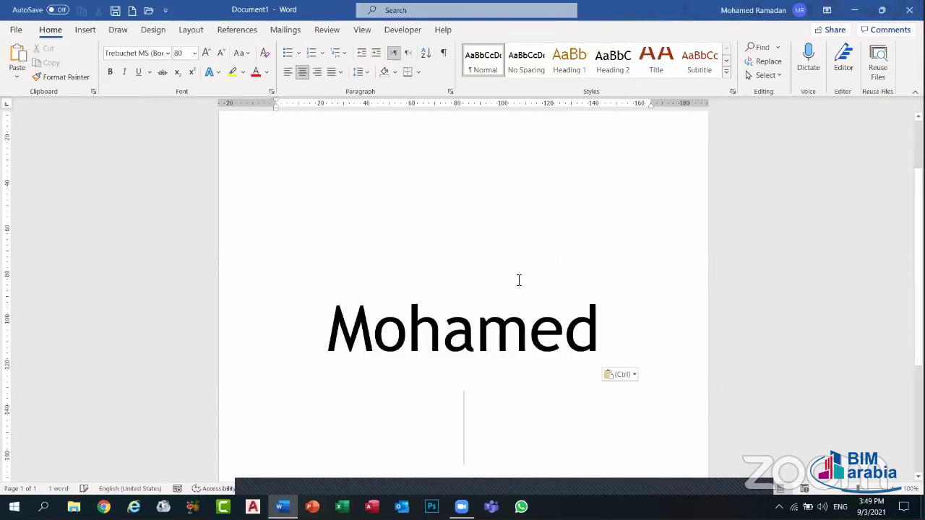
- Close the Word document without saving its changes
key("alt+F4")
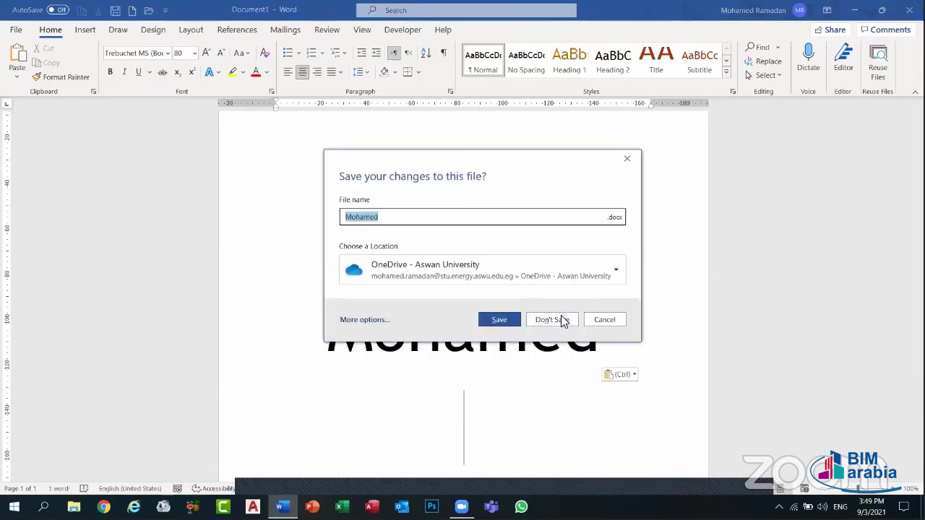
left_click(561, 317)
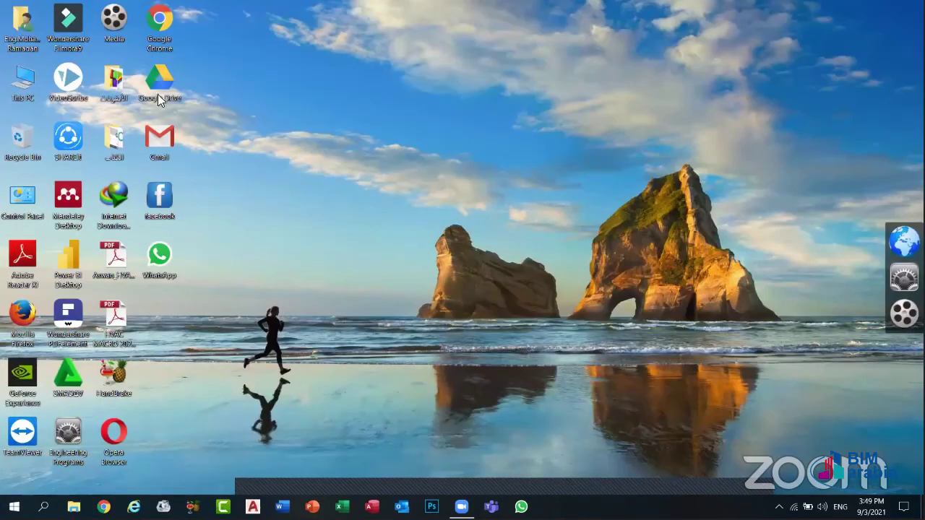
- Copy the Power BI Desktop shortcut from the desktop and paste it into the root of Local Disk (D:)
double_click(67, 268)
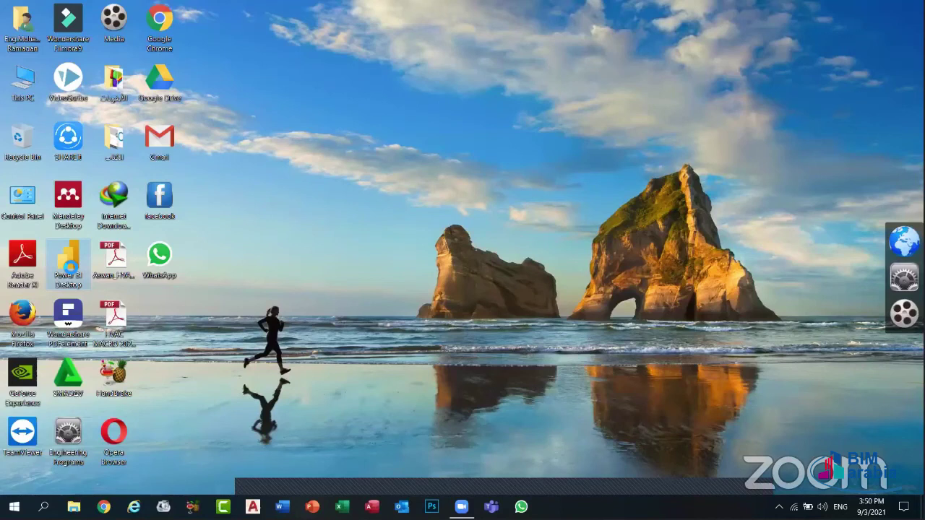
right_click(69, 267)
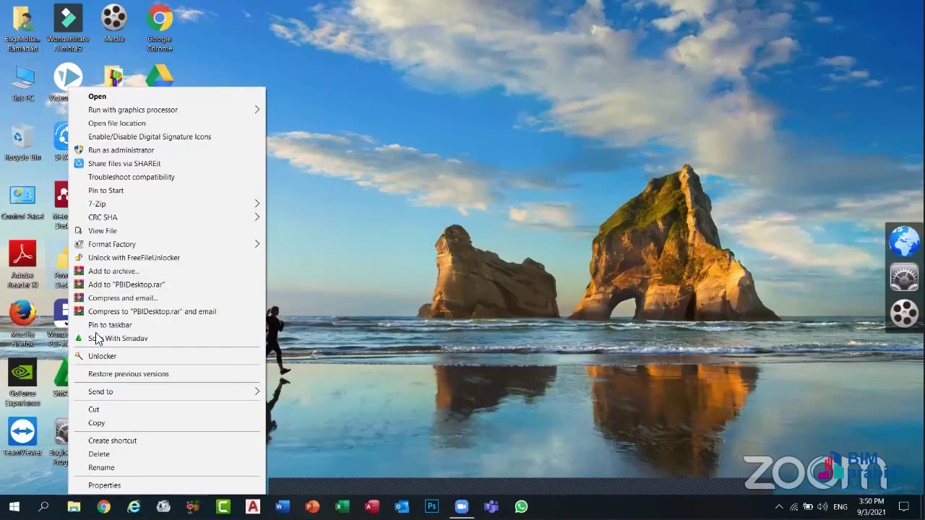
left_click(131, 423)
double_click(24, 81)
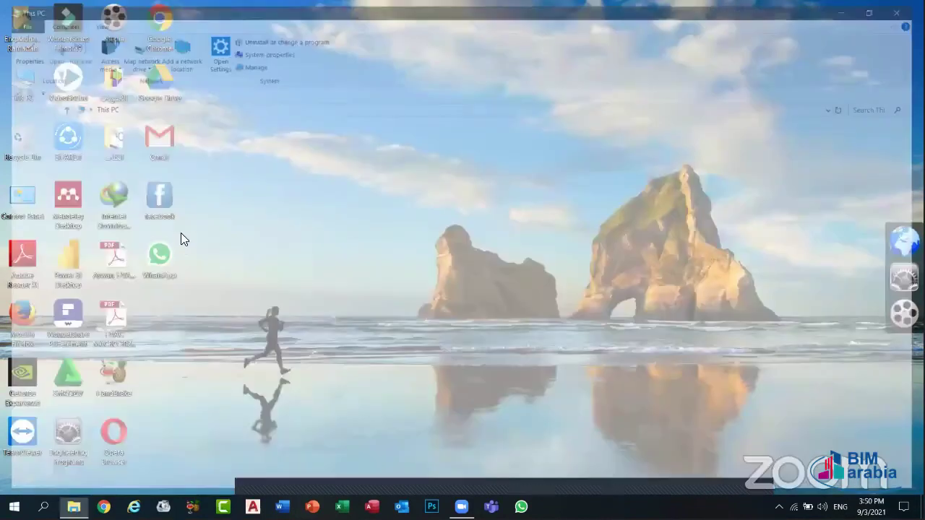
double_click(182, 234)
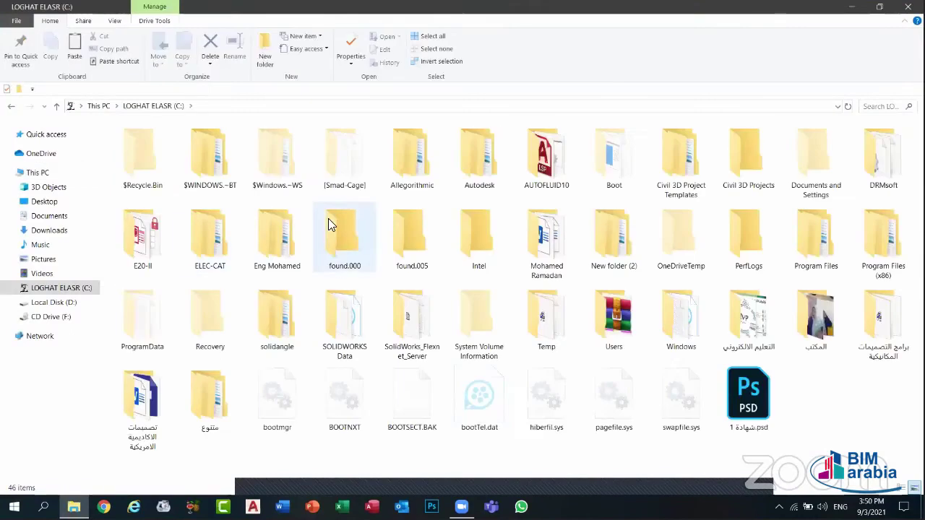
key("alt+Left")
double_click(321, 235)
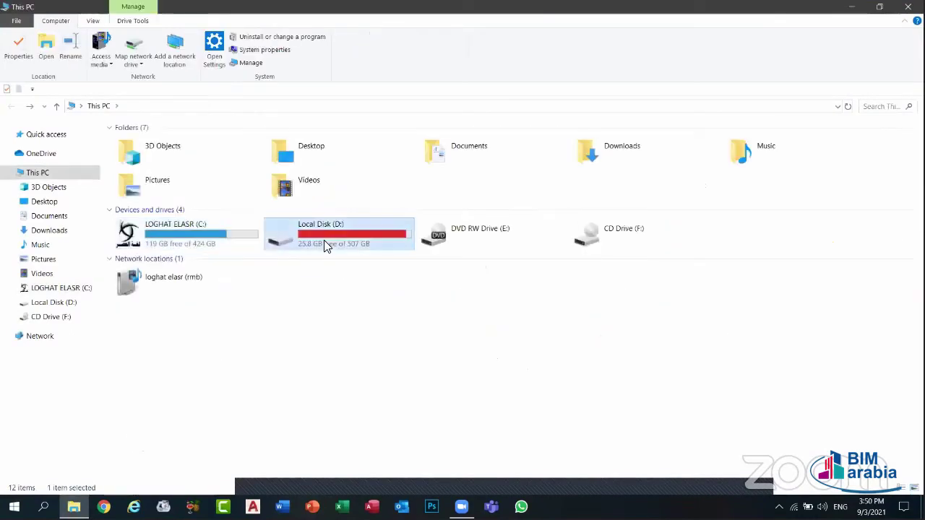
right_click(613, 392)
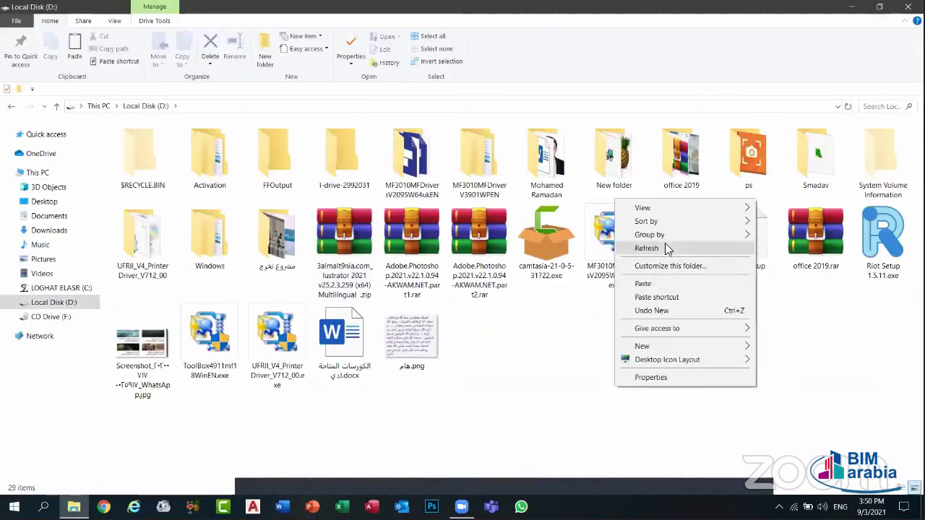
left_click(643, 283)
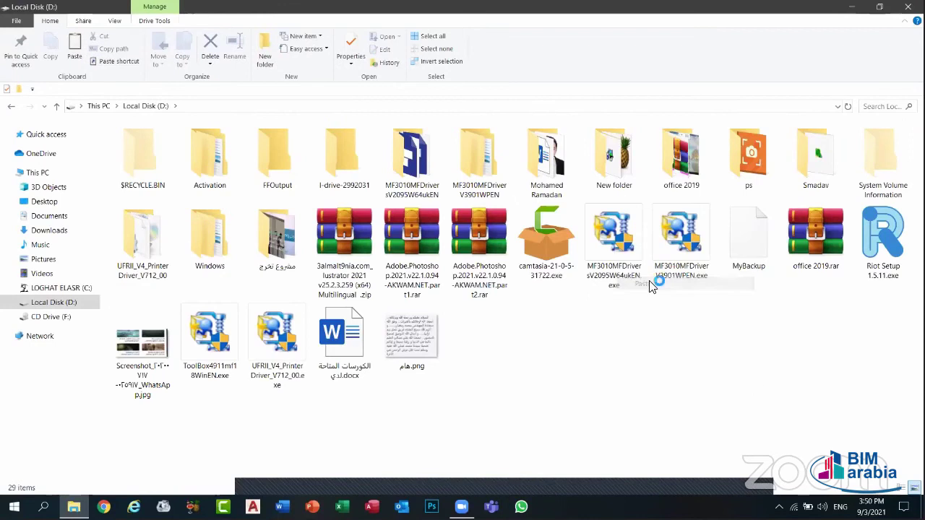
left_click(578, 345)
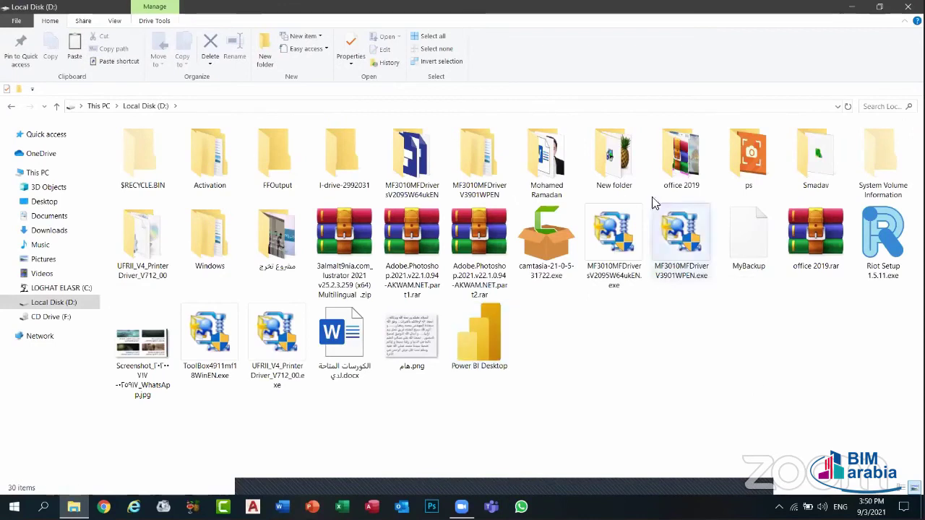
- Compare with the original on the desktop, delete the pasted Power BI Desktop shortcut from Local Disk (D:), and minimize the folder window
left_click(852, 7)
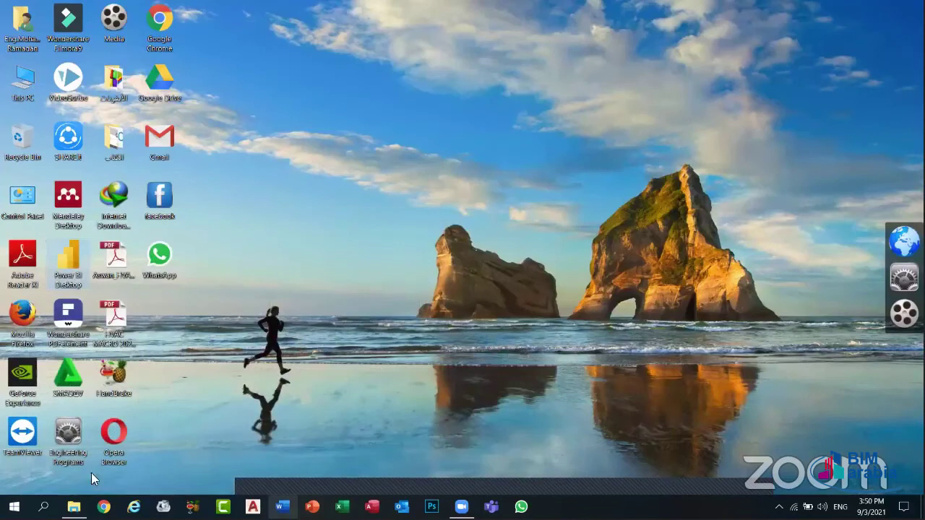
left_click(74, 506)
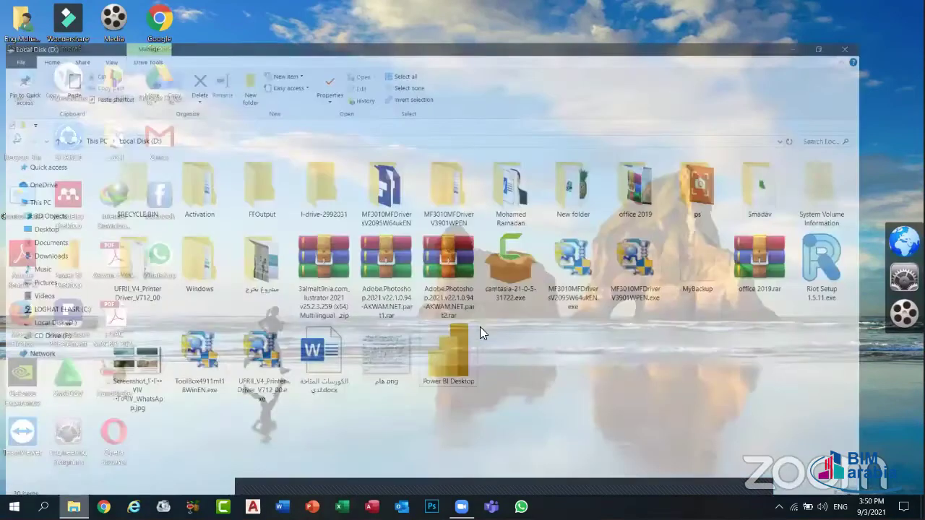
left_click(480, 326)
key("Delete")
key("Return")
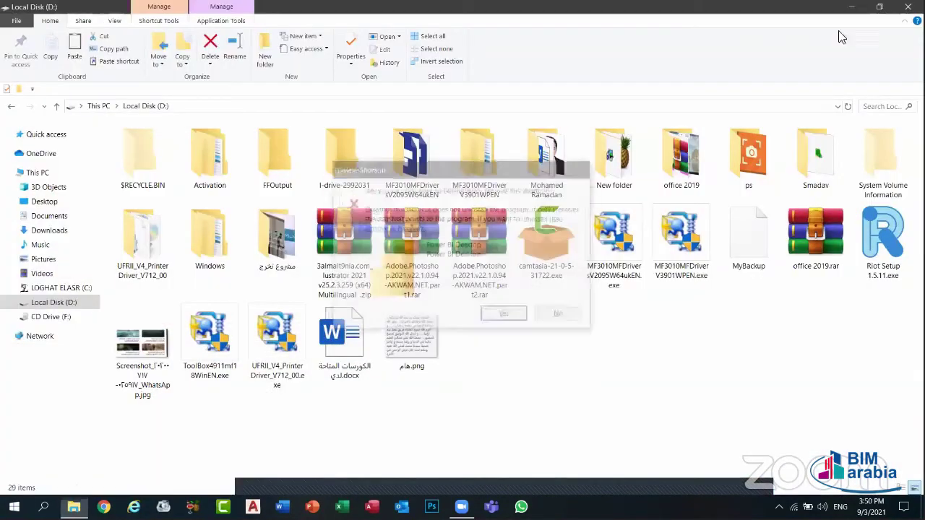
left_click(856, 8)
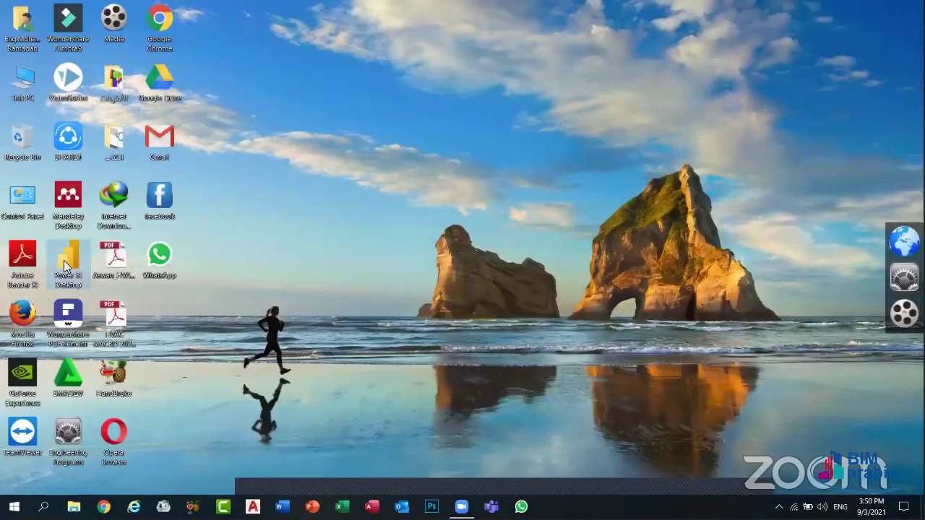
- Cut the SHAREit shortcut from the desktop, paste it into Local Disk (D:), and minimize the folder window
right_click(63, 267)
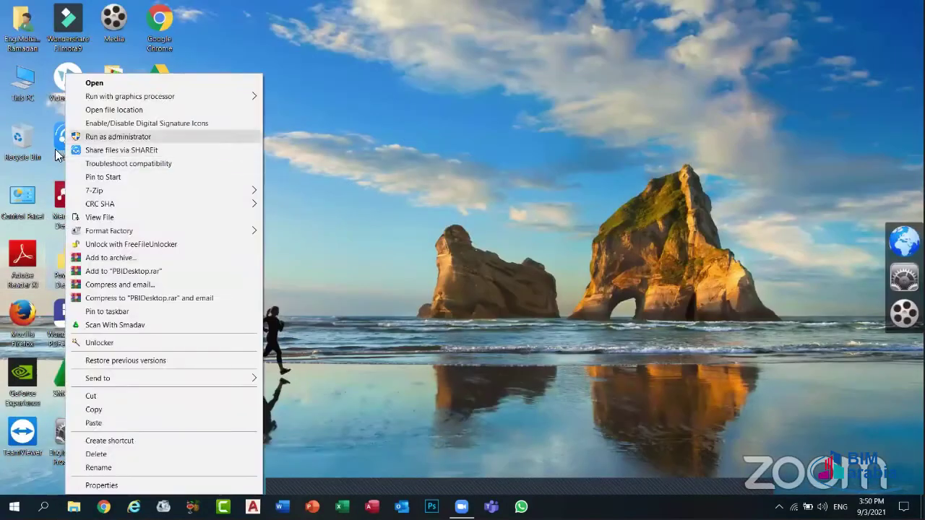
right_click(57, 153)
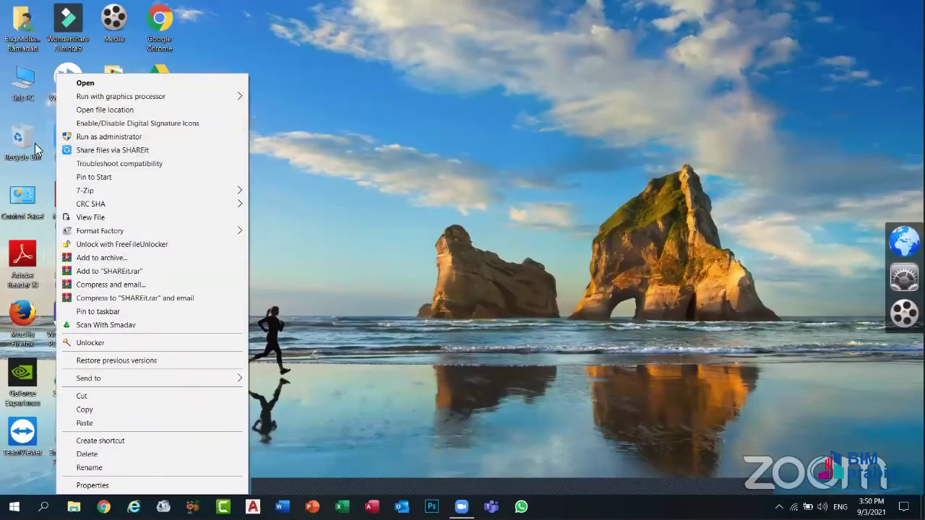
left_click(406, 208)
right_click(74, 141)
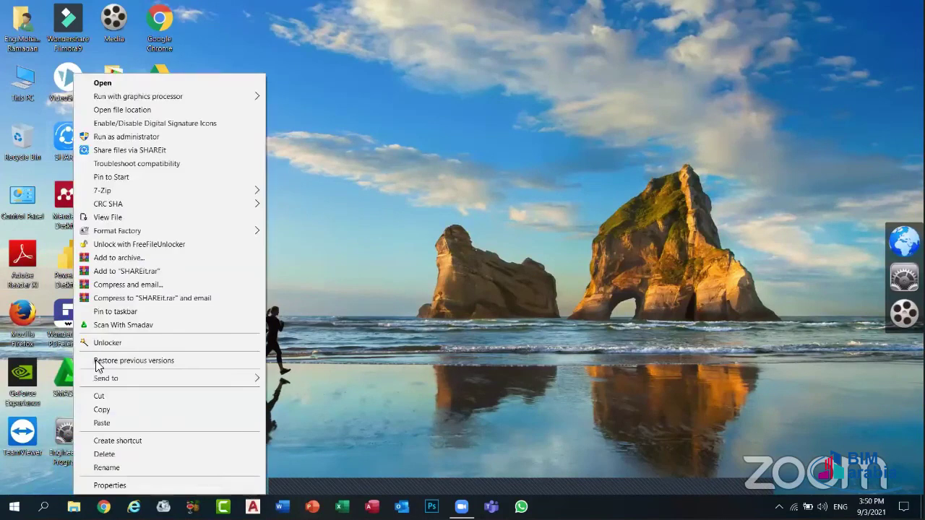
left_click(117, 396)
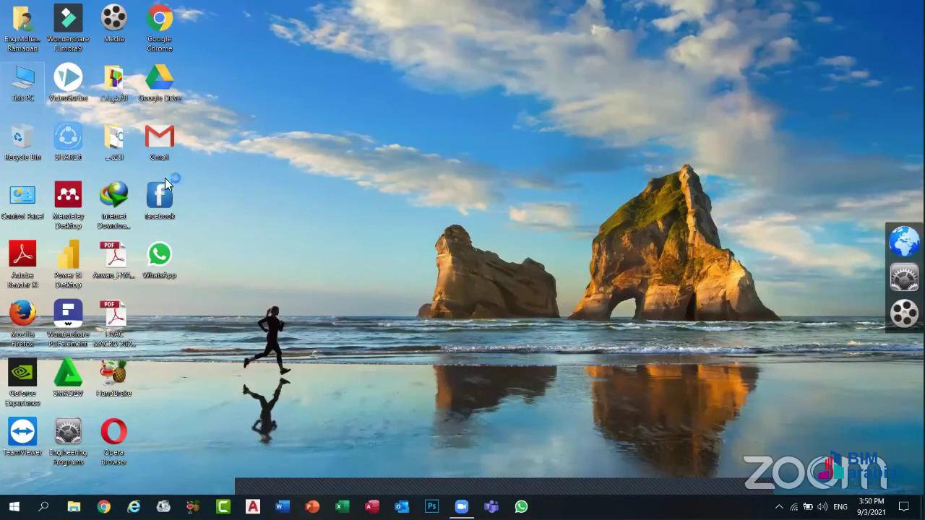
key("super+e")
key("Return")
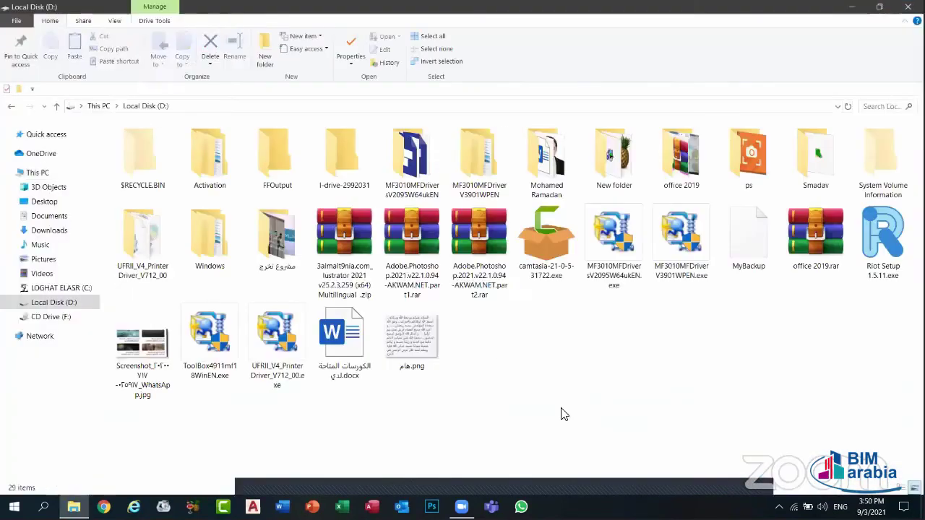
right_click(562, 221)
left_click(595, 305)
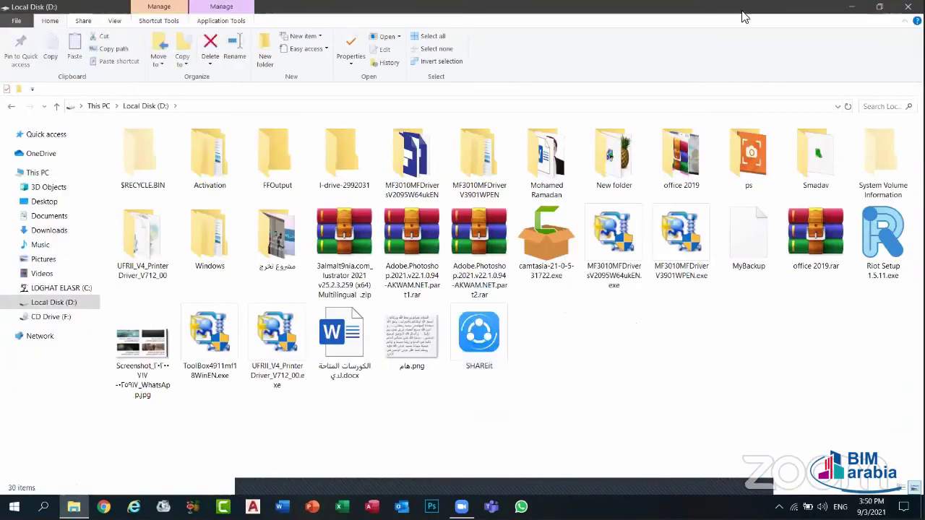
left_click(857, 9)
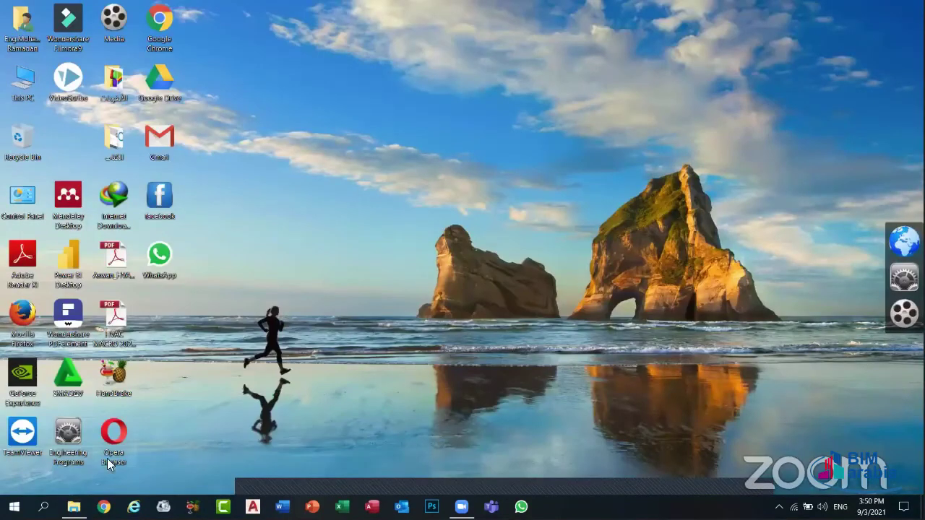
- Cut the SHAREit shortcut from Local Disk (D:), paste it onto the desktop, and place it in the empty spot below VideoScribe
key("alt+Tab")
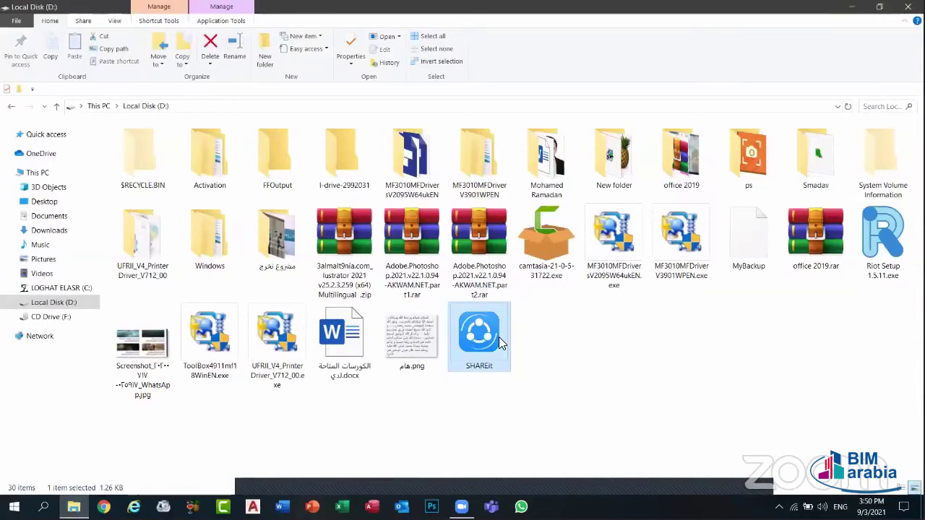
right_click(453, 338)
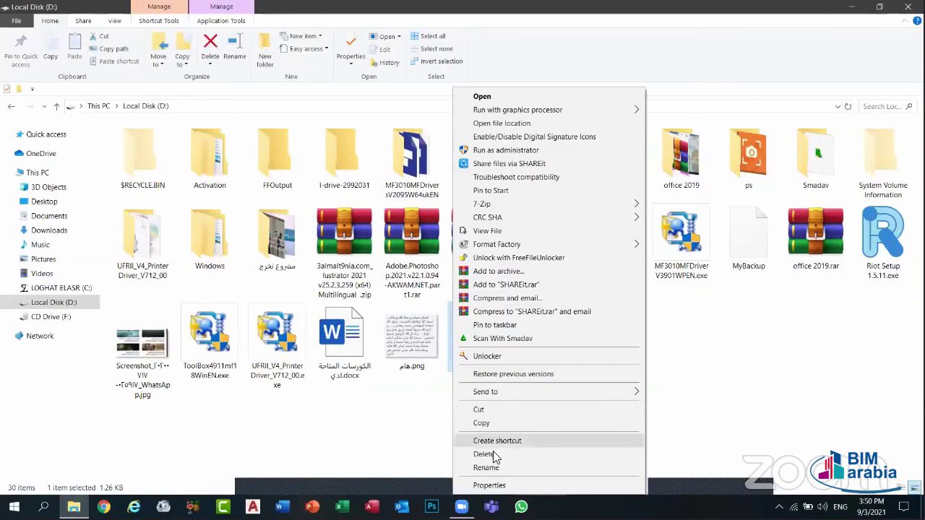
left_click(492, 411)
left_click(851, 7)
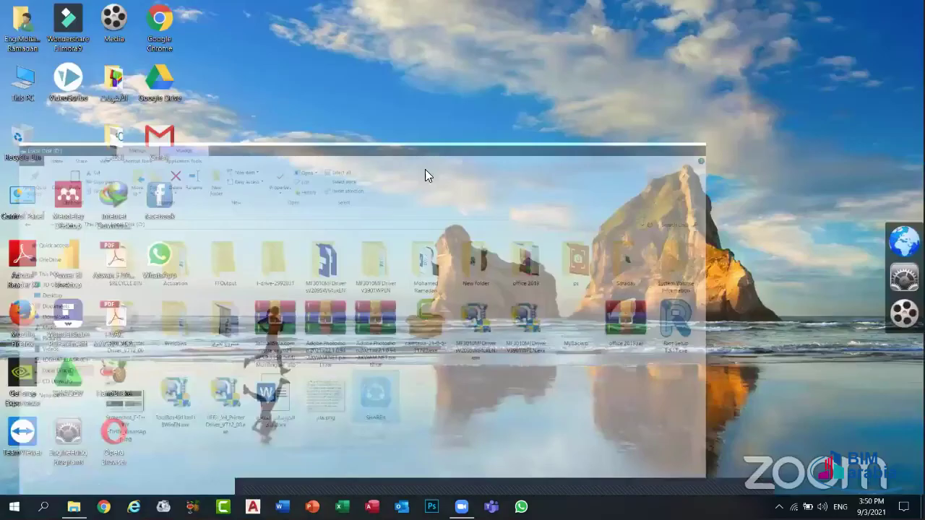
right_click(425, 174)
left_click(430, 179)
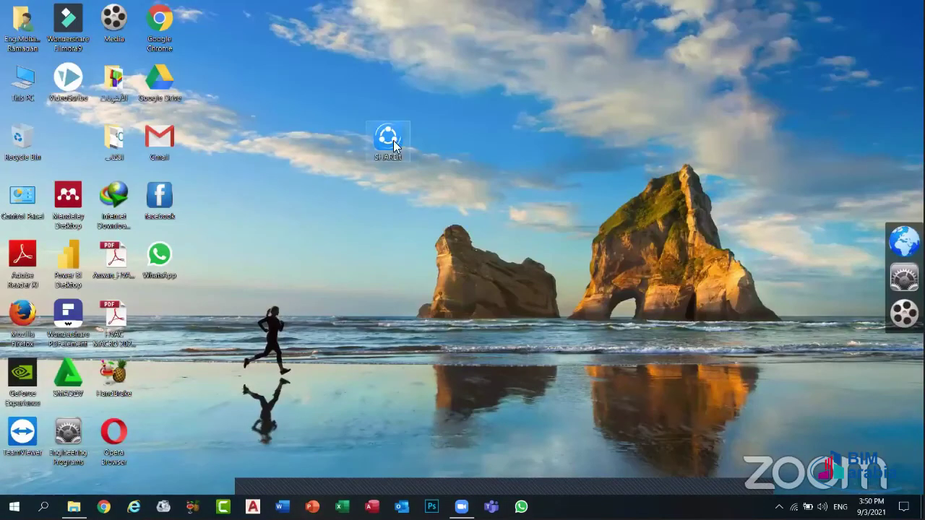
left_click_drag(384, 140, 101, 152)
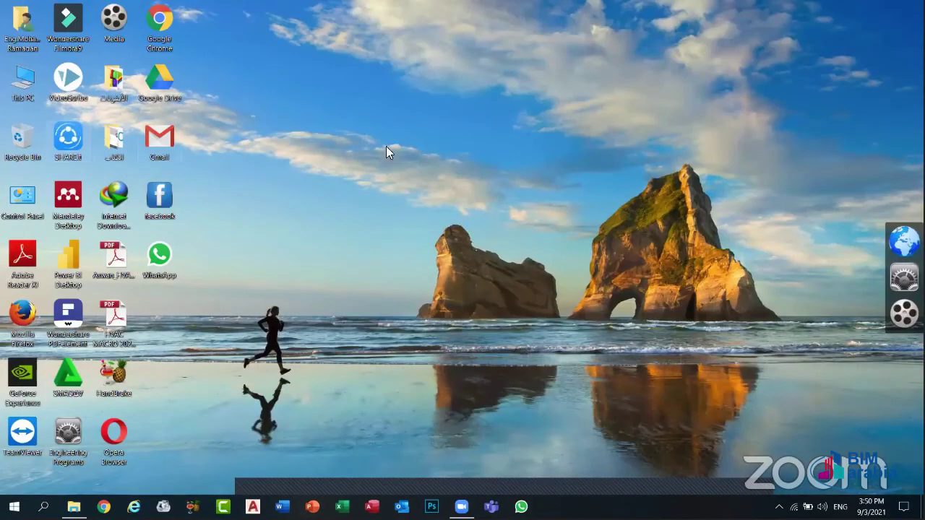
- Advance the desktop background to the next picture three times, up to the night sky with the green tent
right_click(409, 114)
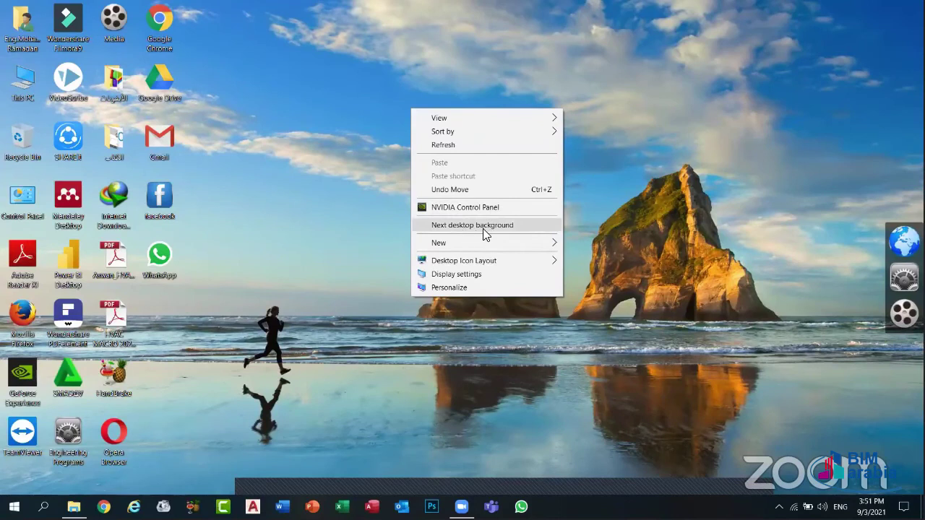
left_click(293, 131)
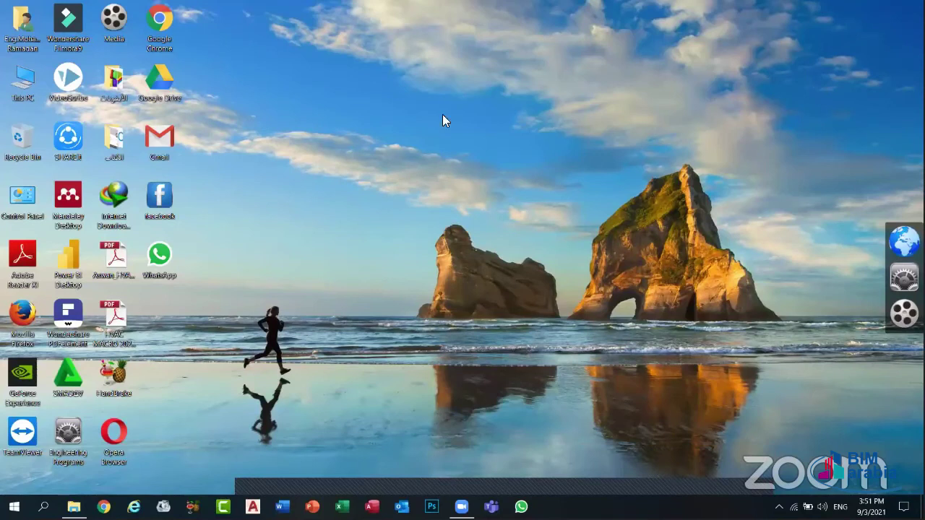
right_click(364, 120)
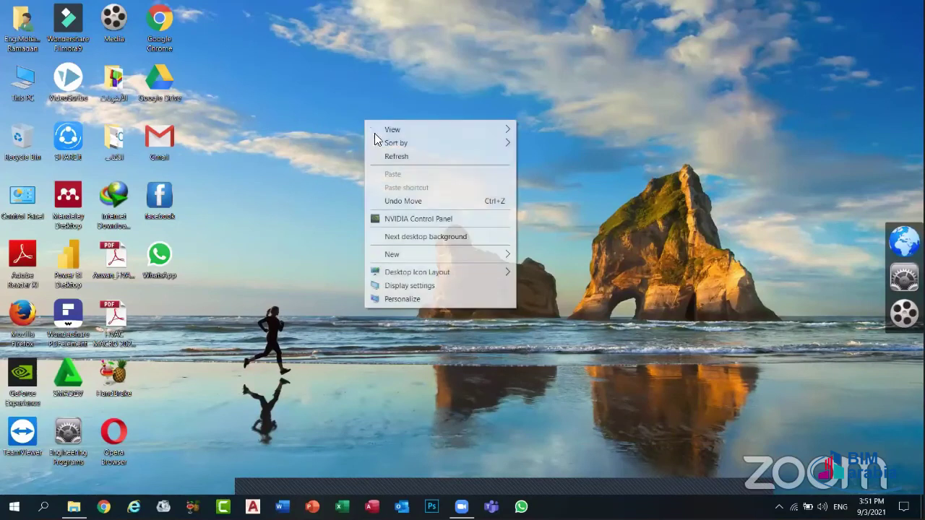
left_click(439, 241)
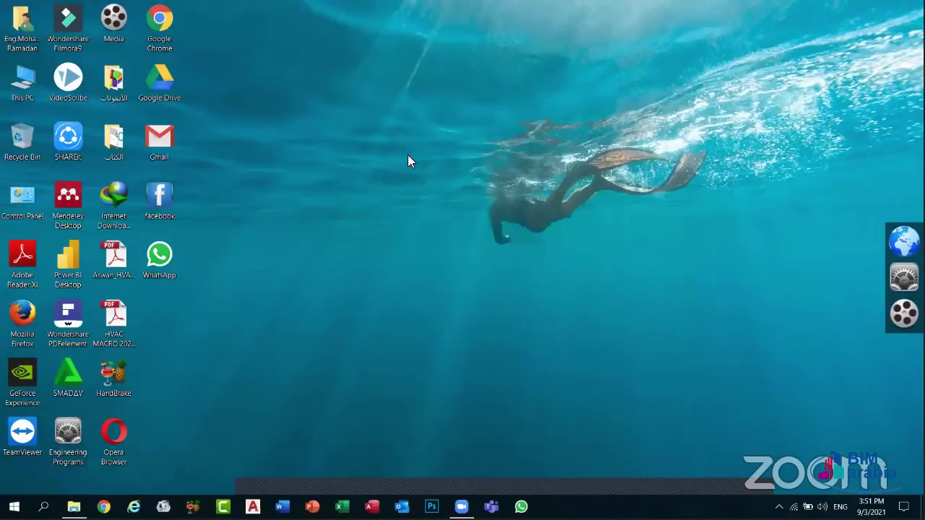
right_click(408, 156)
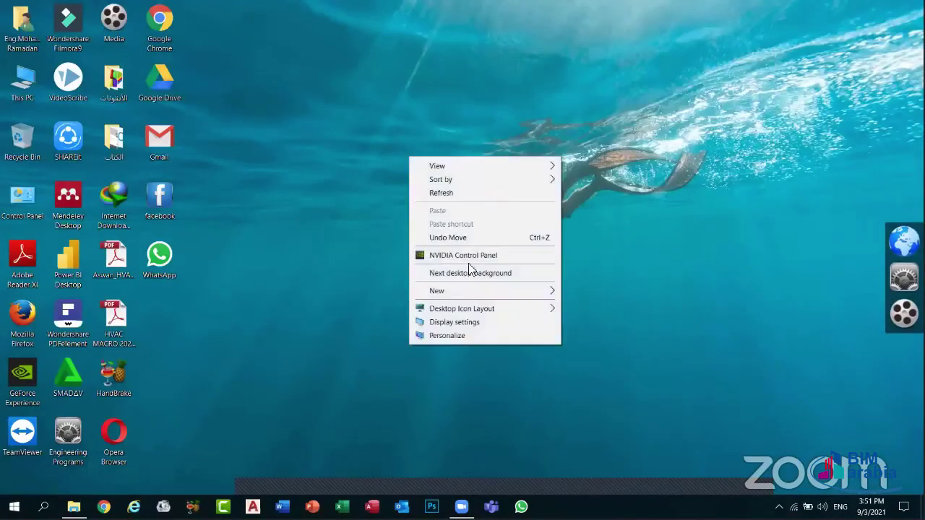
left_click(468, 272)
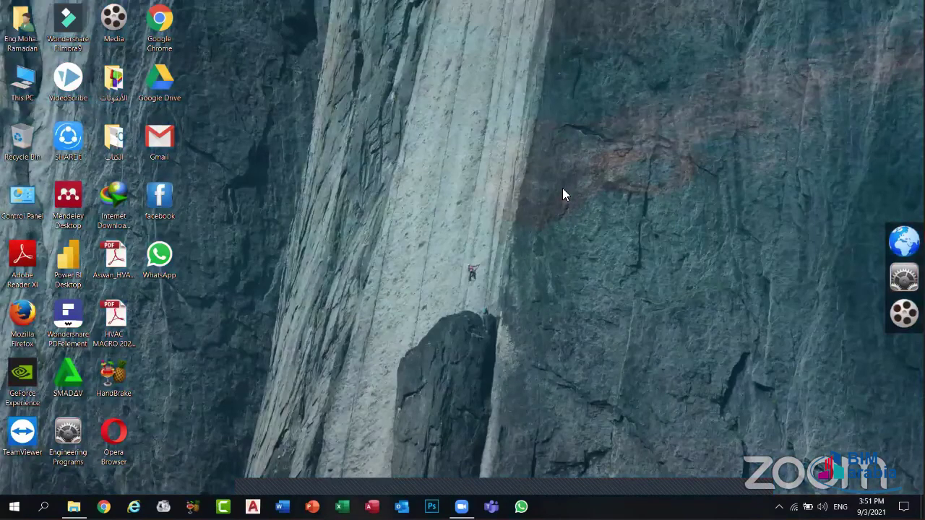
right_click(487, 68)
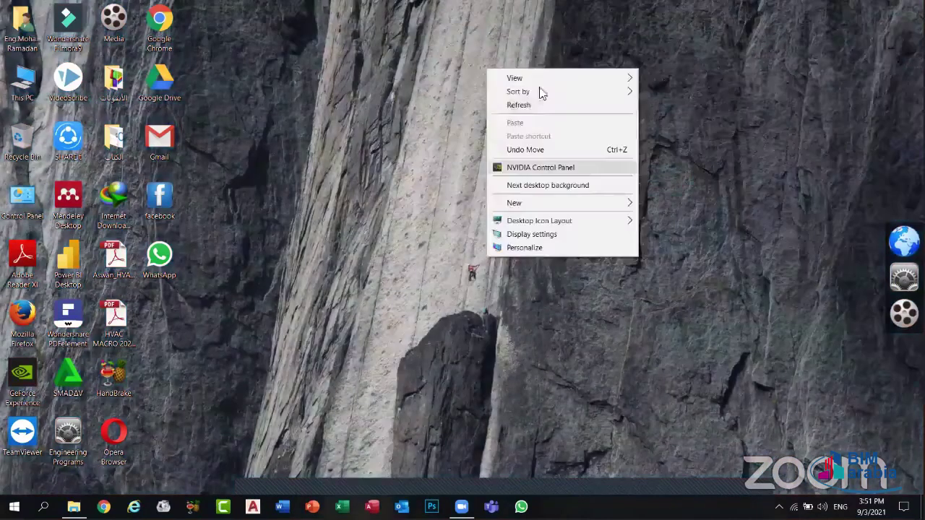
left_click(560, 184)
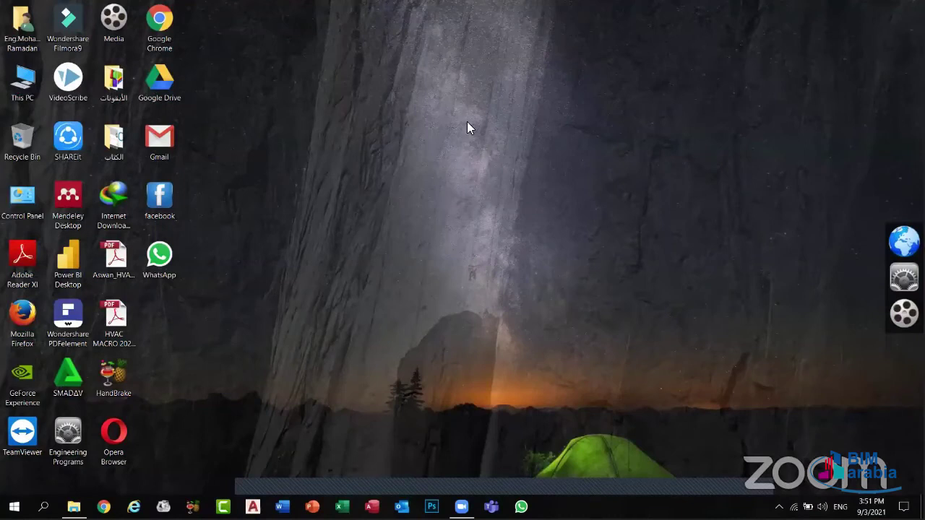
right_click(474, 173)
left_click(477, 181)
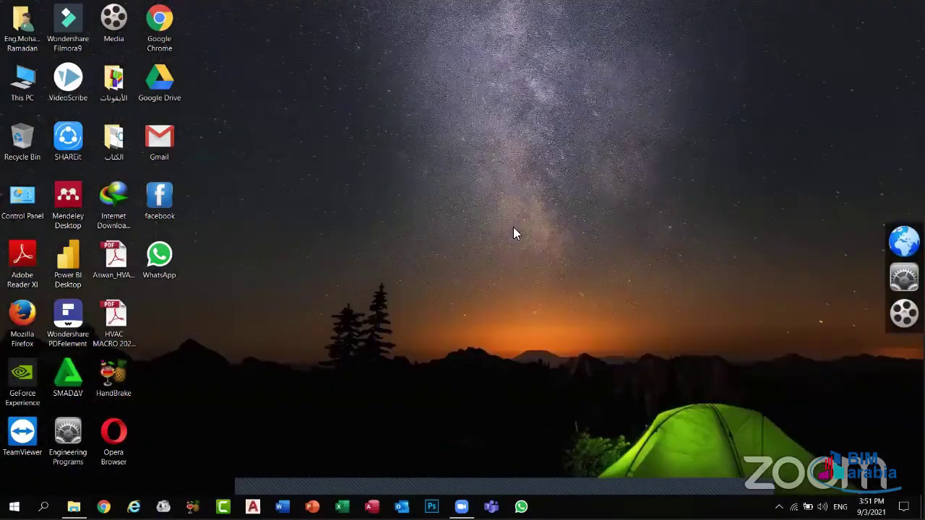
- Advance the desktop background to the next picture and look through the types of new items available on the desktop
right_click(474, 109)
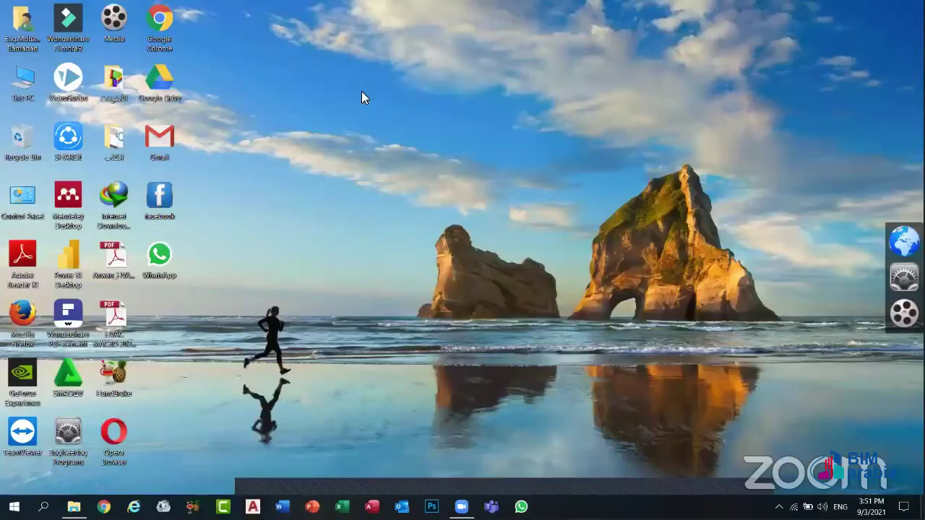
right_click(363, 93)
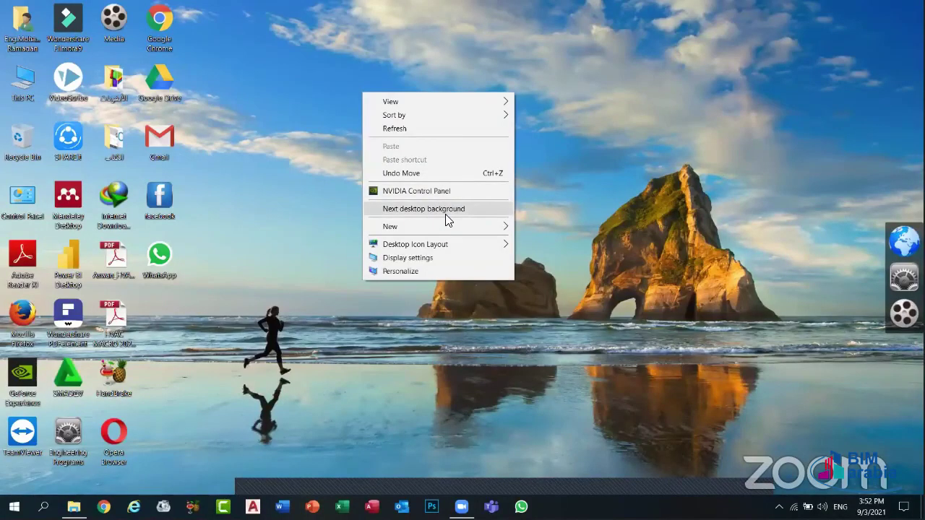
mouse_move(489, 228)
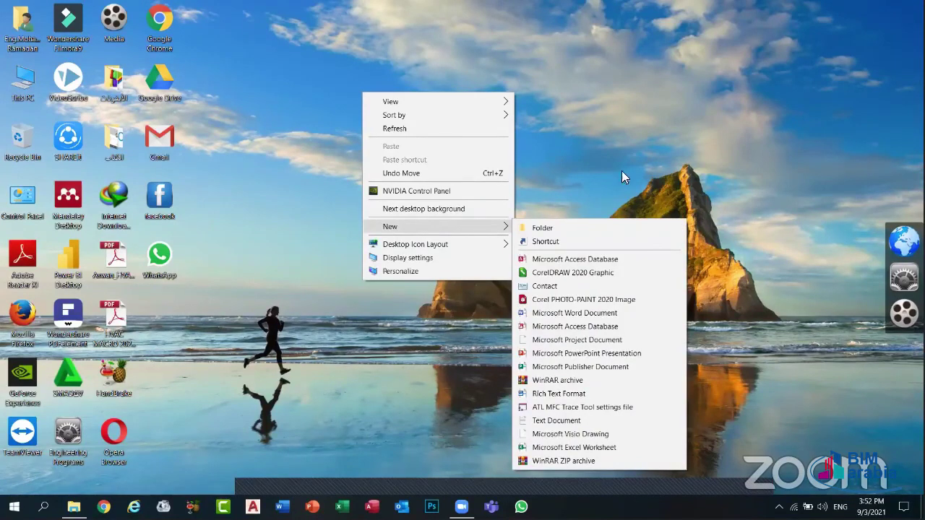
left_click(613, 154)
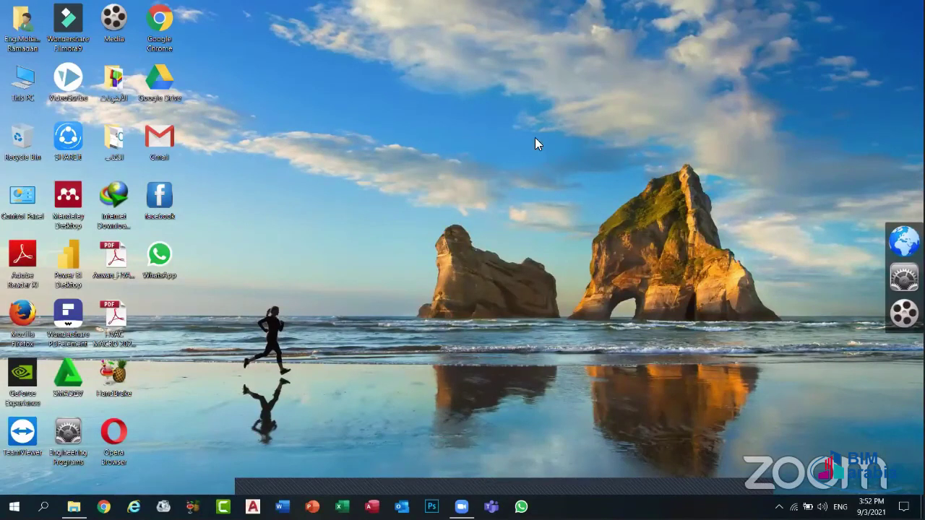
- Create a desktop folder named with a person's first name and permanently delete it
right_click(410, 87)
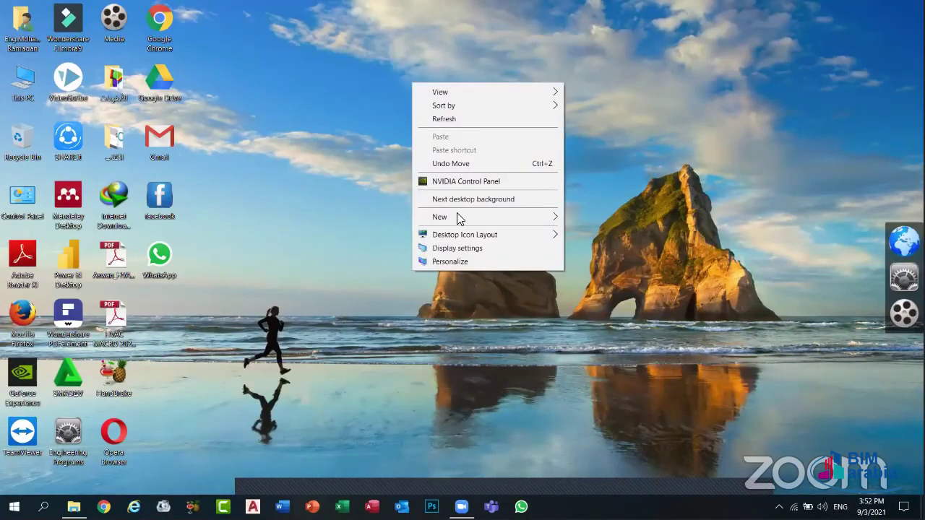
mouse_move(458, 213)
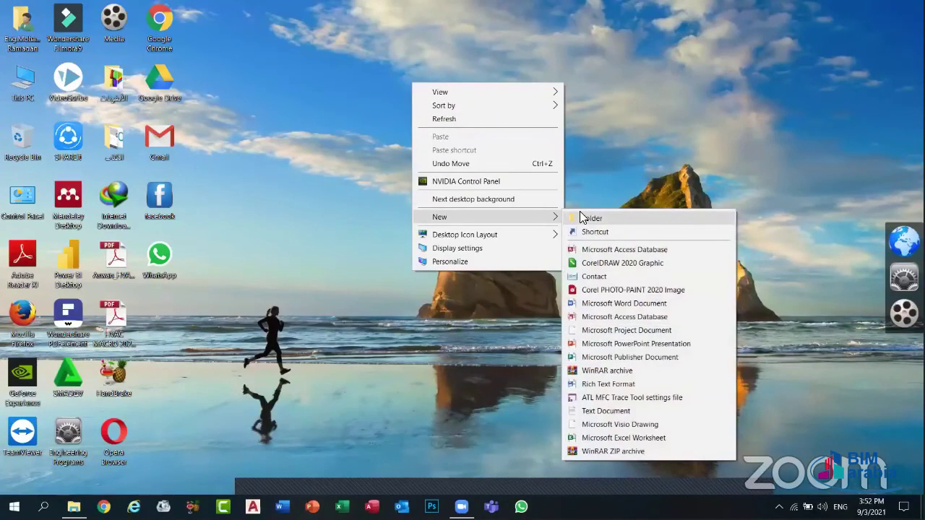
left_click(580, 215)
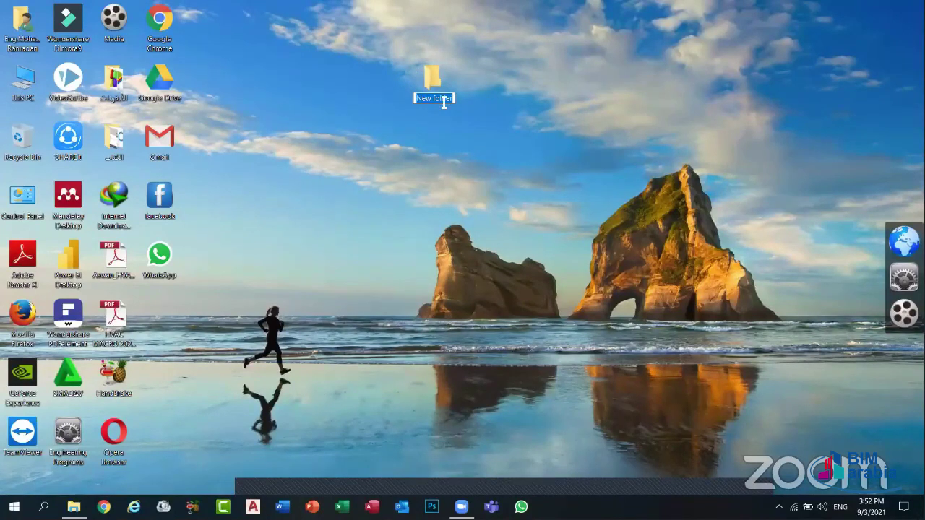
type("Mohamed")
key("Return")
key("shift+Delete")
key("Return")
- Create a new Microsoft Word document on the desktop, keeping its default name
right_click(443, 98)
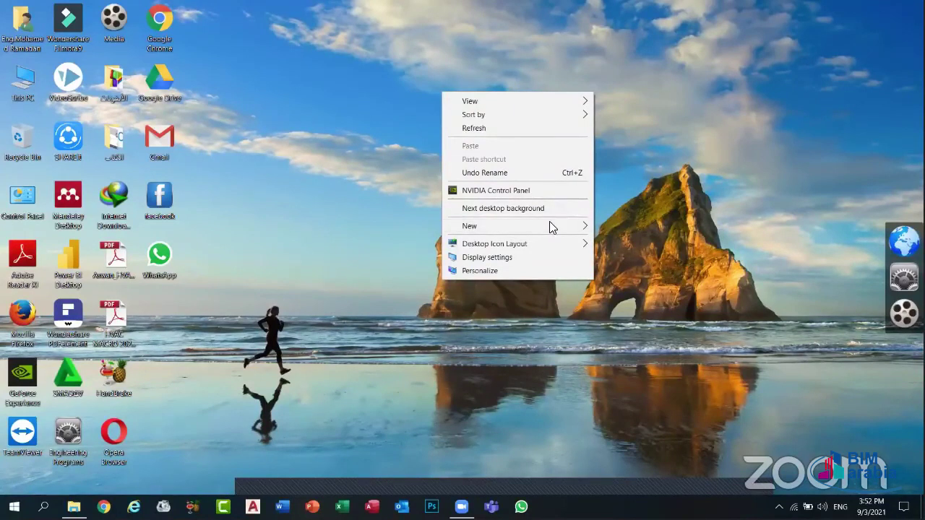
mouse_move(529, 217)
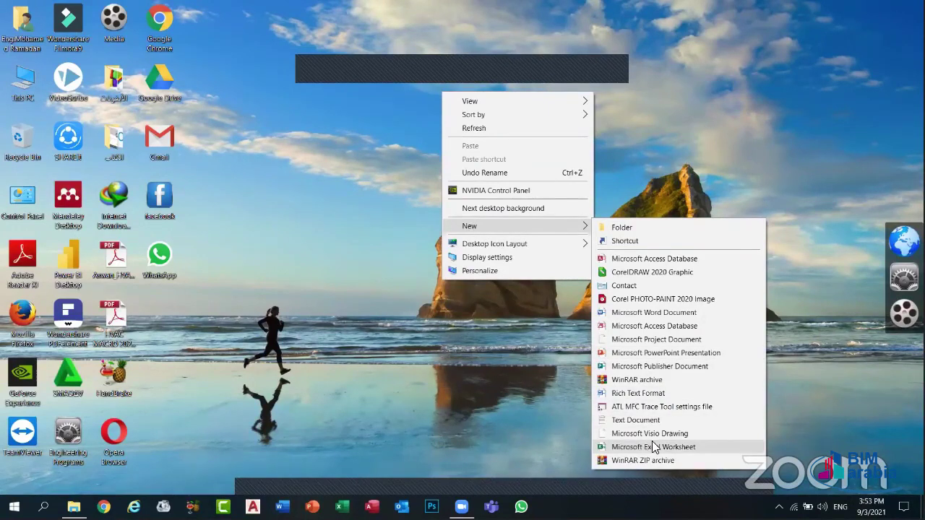
left_click(634, 313)
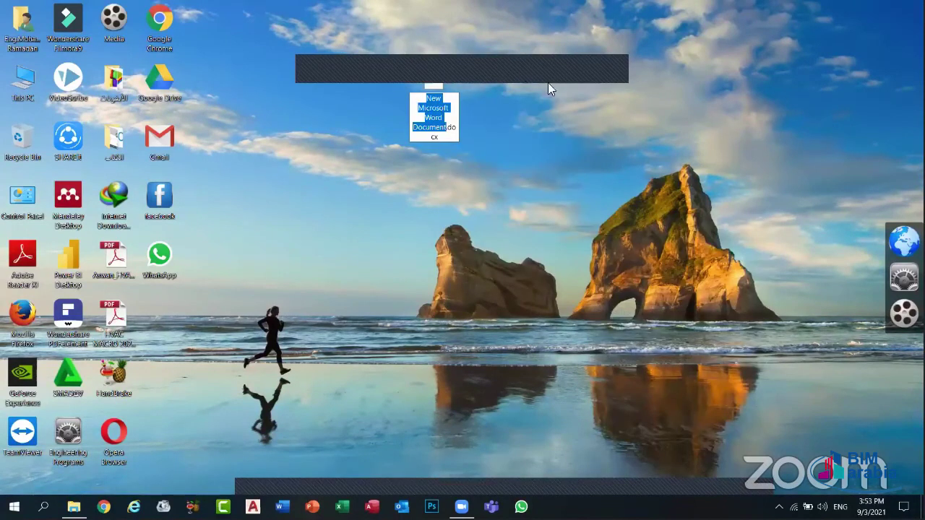
key("Return")
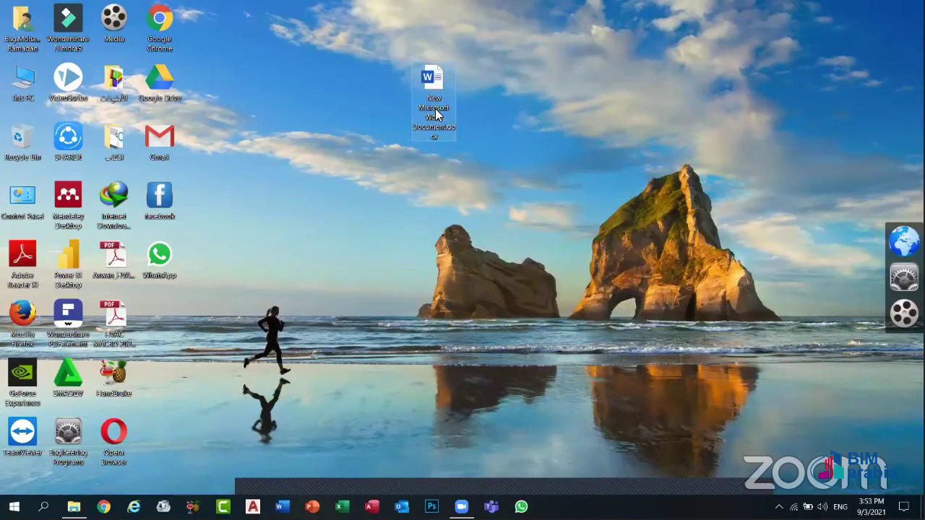
- Rename the Word document as uuyy, replacing its whole name including the .docx extension, and accept the extension change
left_click(435, 108)
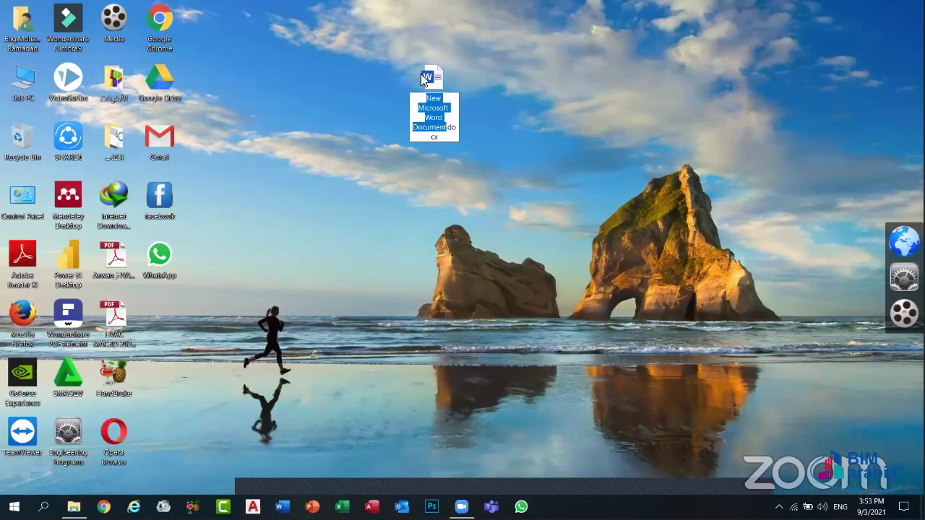
left_click(440, 140)
key("ctrl+shift+Left")
key("ctrl+shift+Left")
key("ctrl+shift+Left")
key("ctrl+shift+Left")
key("ctrl+shift+Left")
key("ctrl+shift+Left")
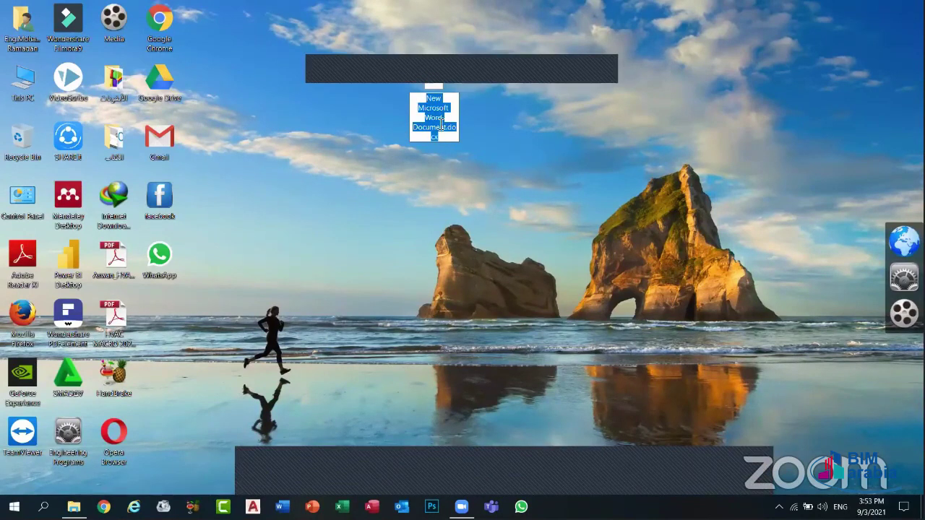
key("Delete")
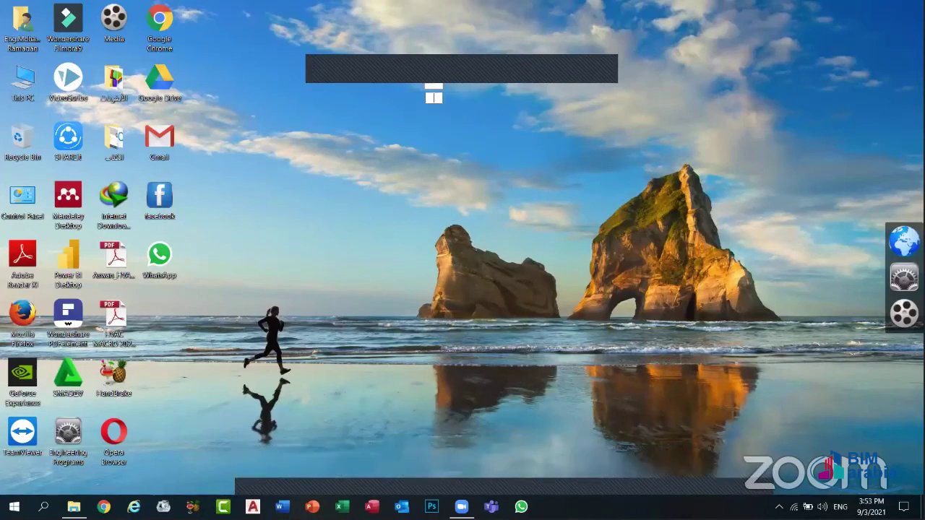
type("uuyy")
key("Return")
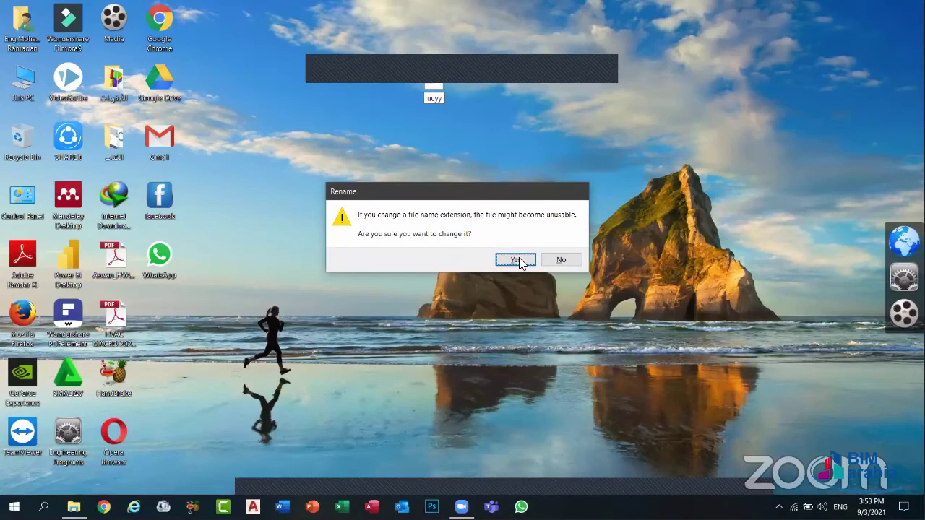
key("Return")
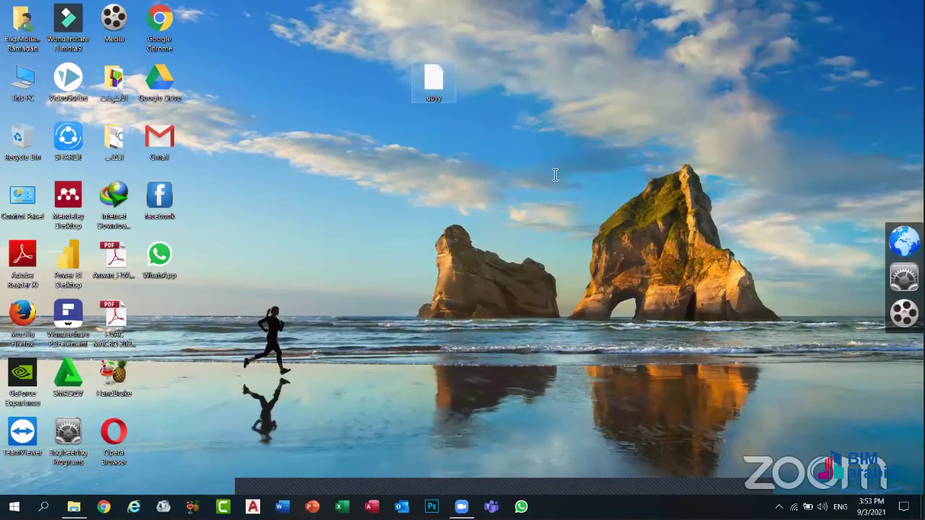
- Try to open the uuyy file without its extension, and permanently delete it from the desktop
double_click(434, 78)
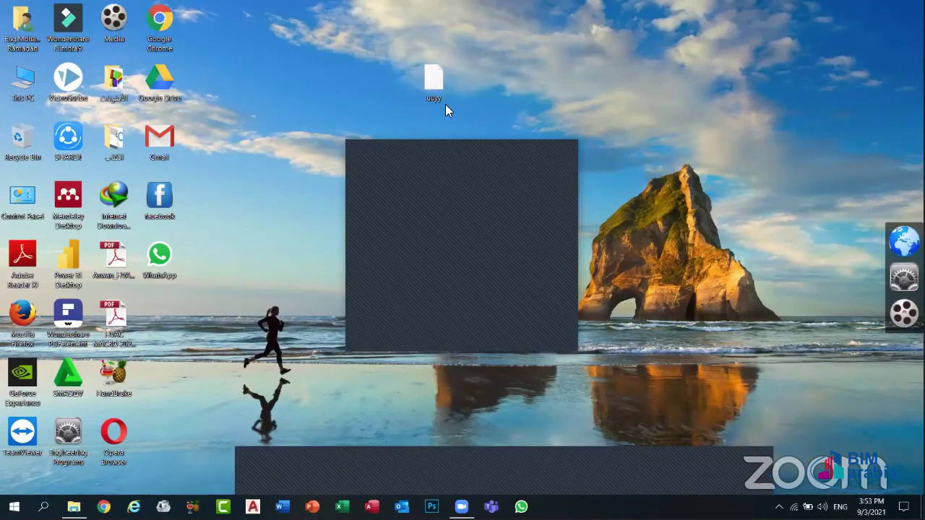
key("Escape")
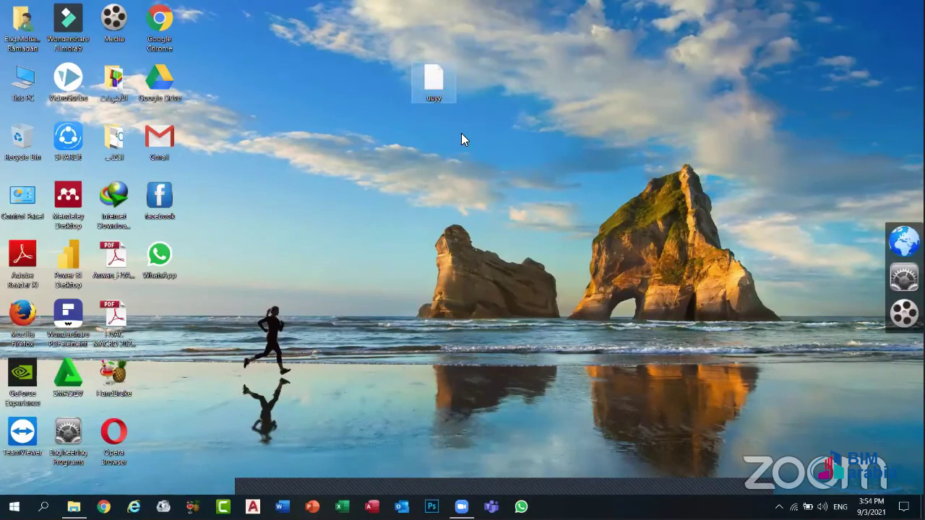
key("shift+Delete")
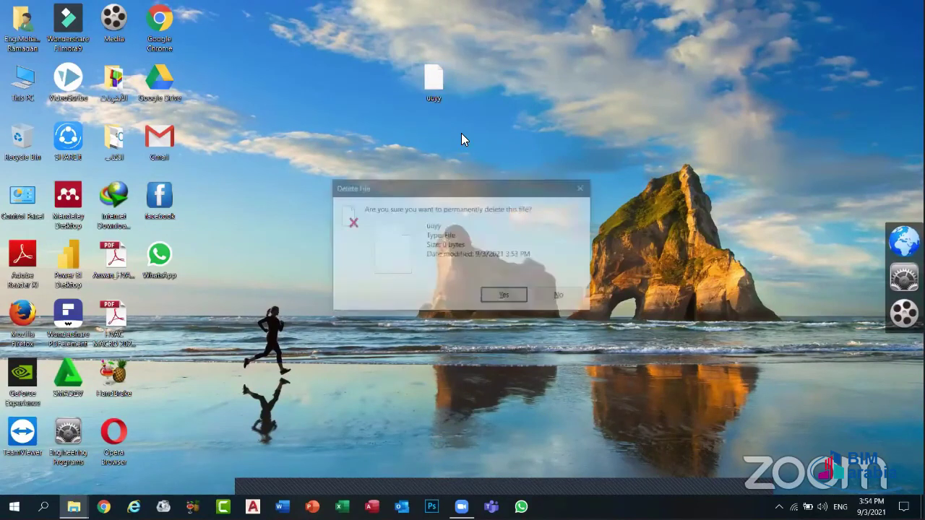
key("Return")
- Create a new Microsoft Excel worksheet on the desktop and remove the .xlsx extension from its name
right_click(387, 40)
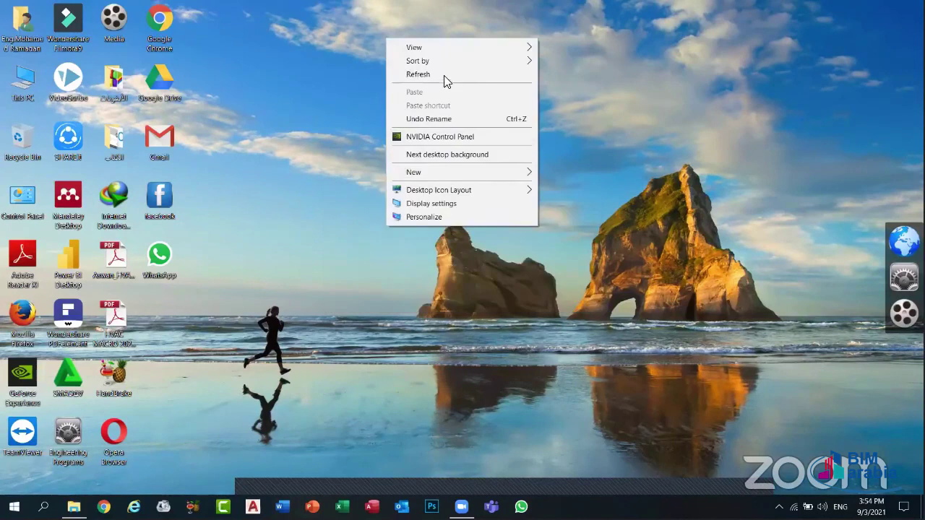
left_click(510, 172)
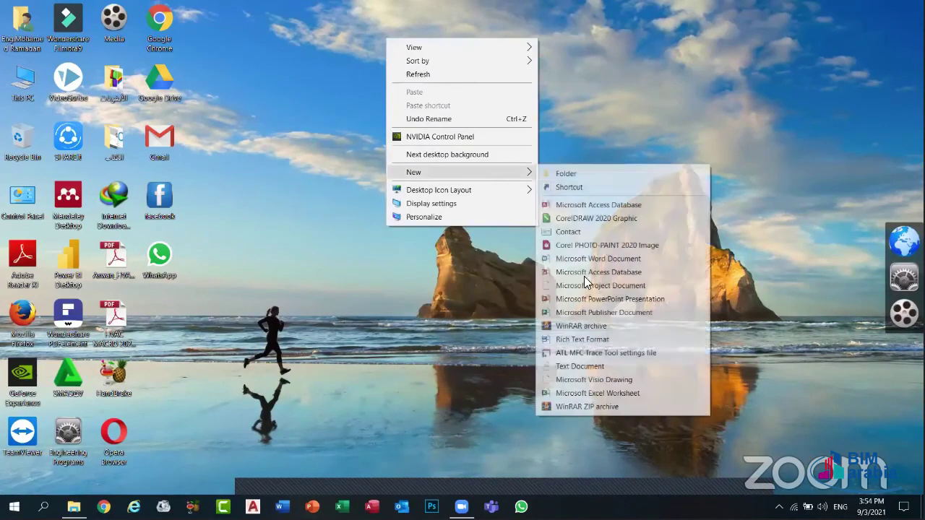
left_click(612, 393)
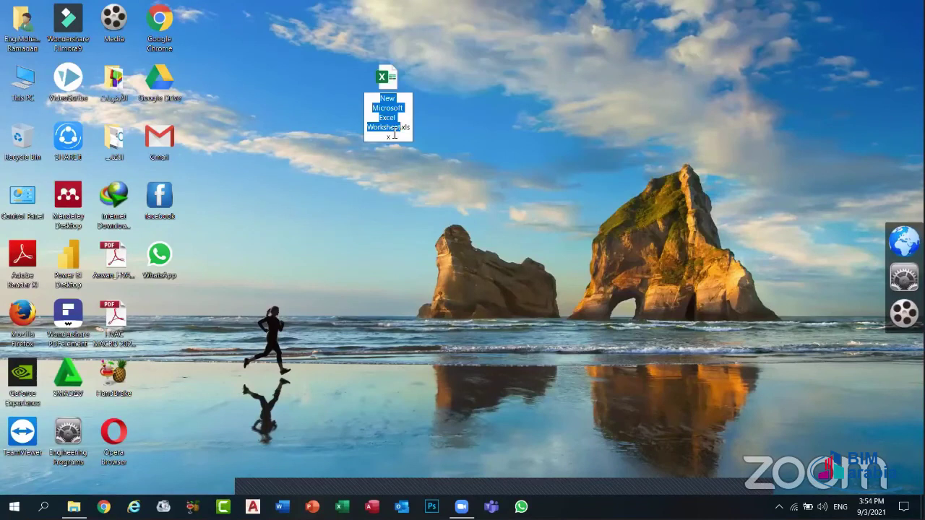
left_click(404, 131)
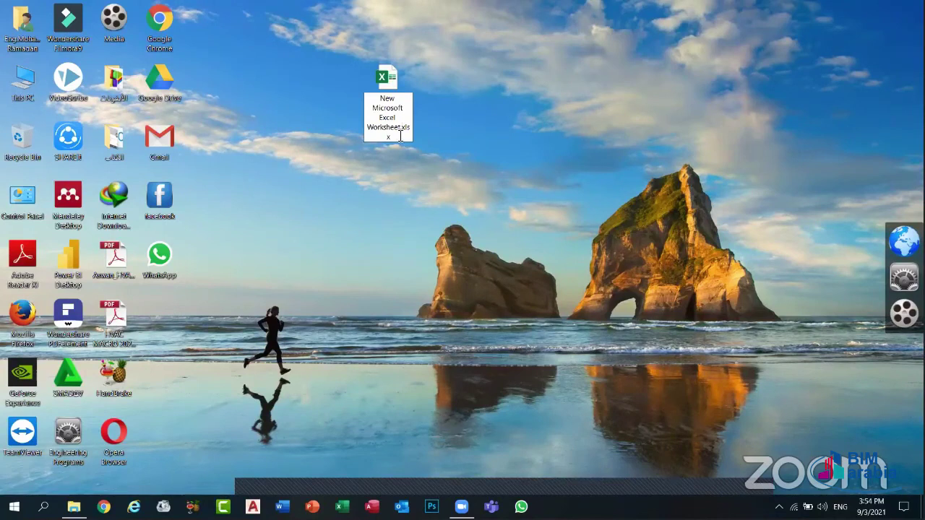
left_click_drag(391, 140, 401, 127)
key("BackSpace")
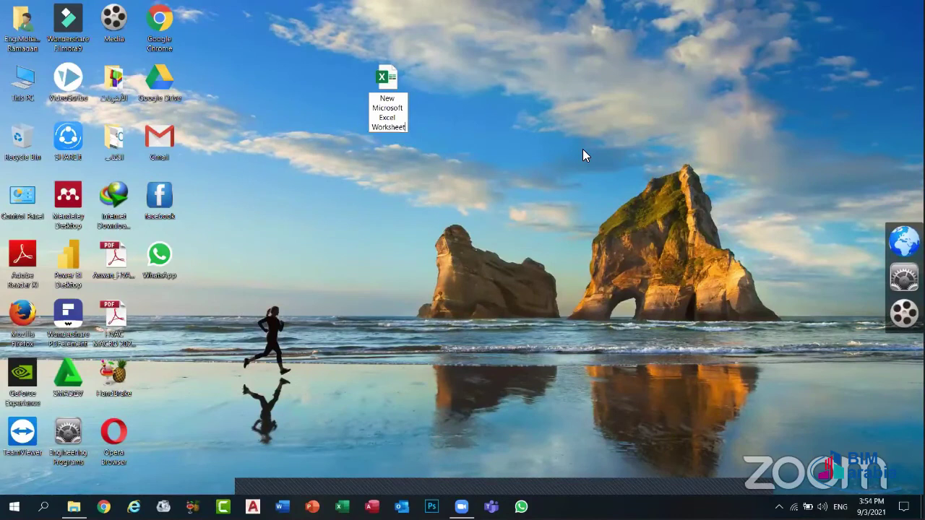
left_click(583, 148)
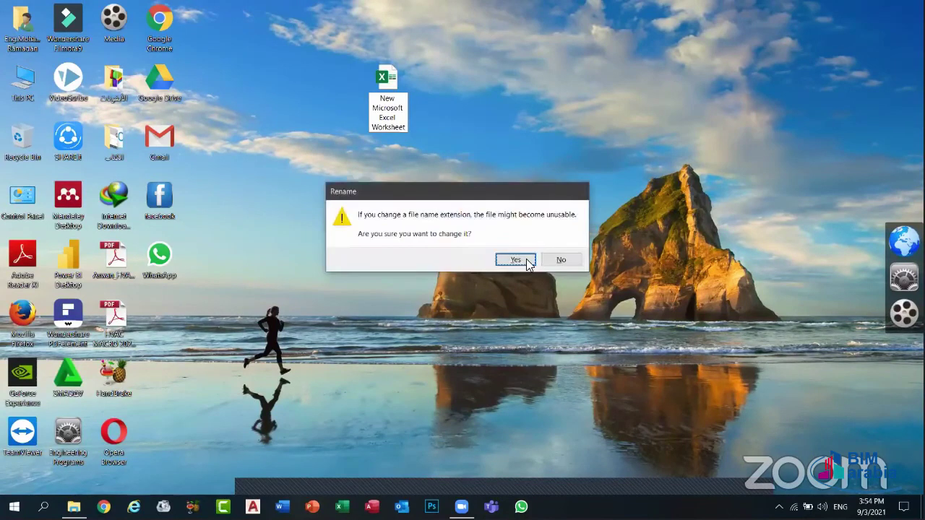
key("Return")
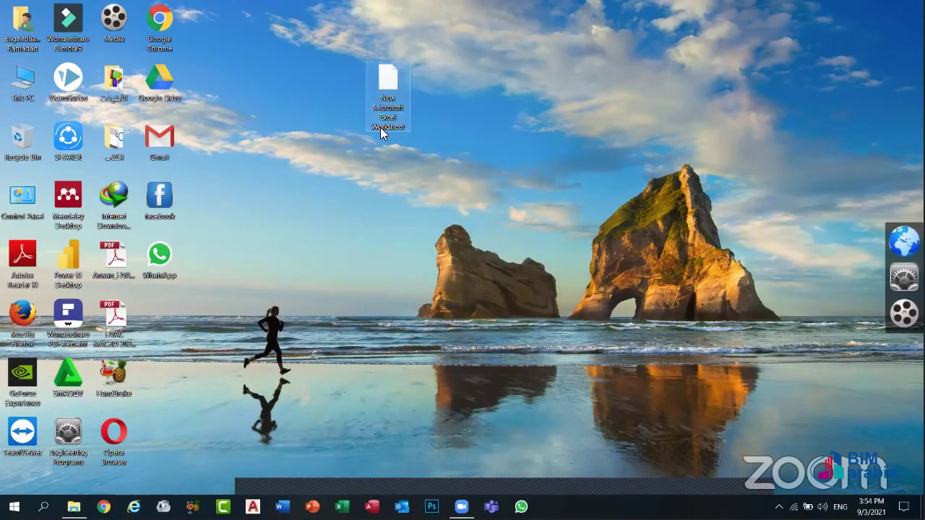
- Permanently delete the extensionless Excel worksheet from the desktop and dismiss the choice of apps for opening it
key("shift+Delete")
key("Return")
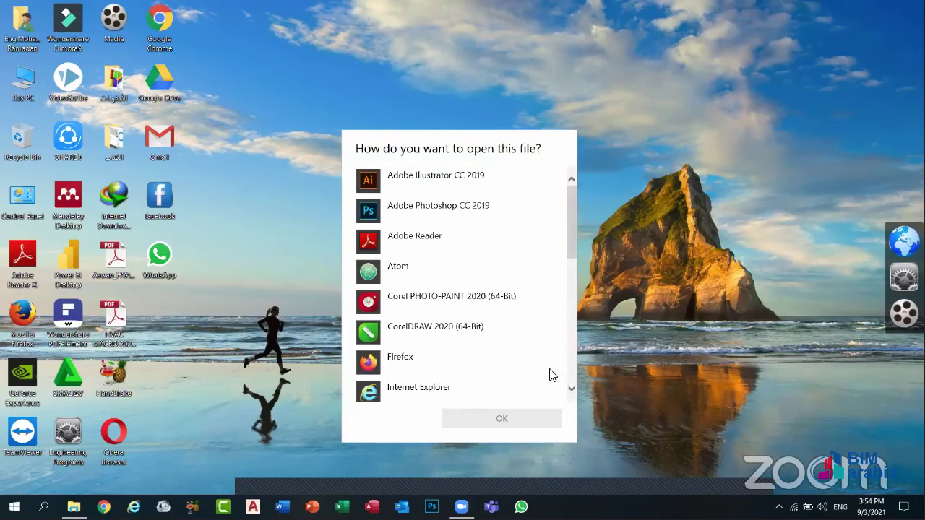
key("Escape")
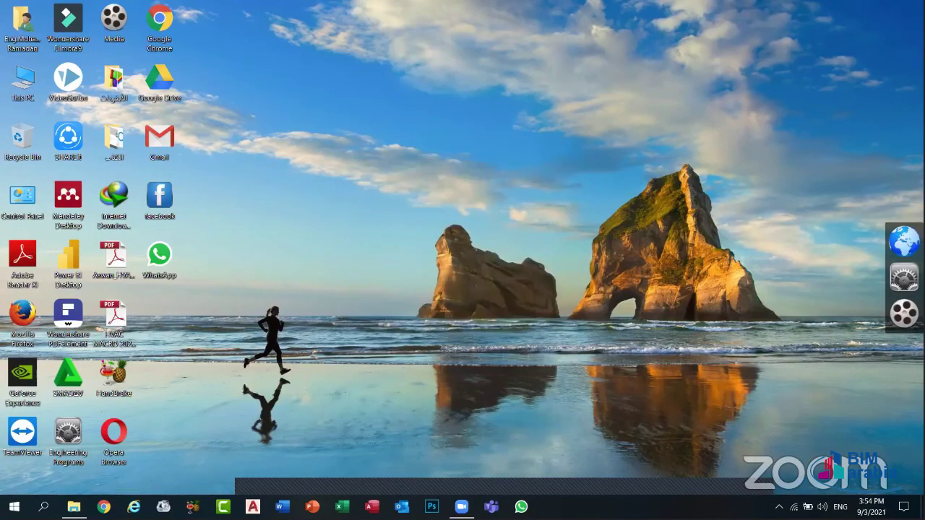
mouse_move(464, 427)
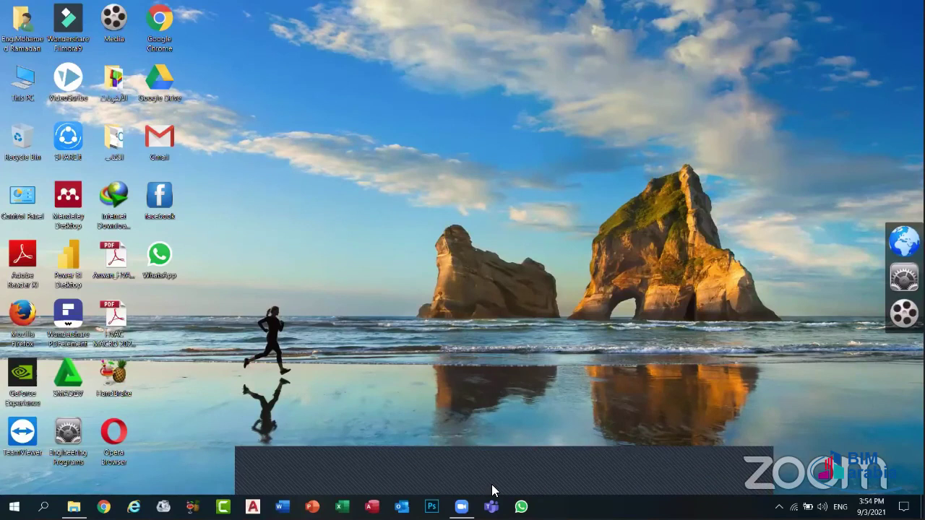
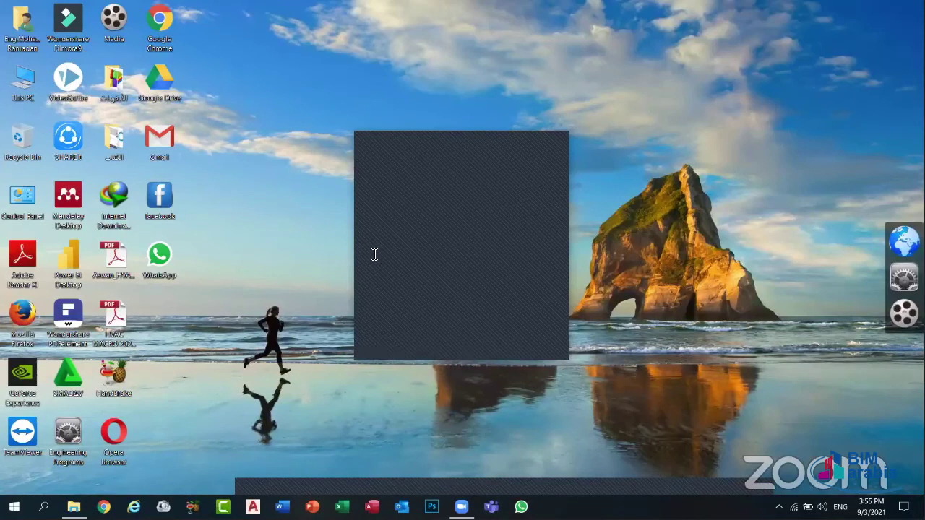
left_click(547, 144)
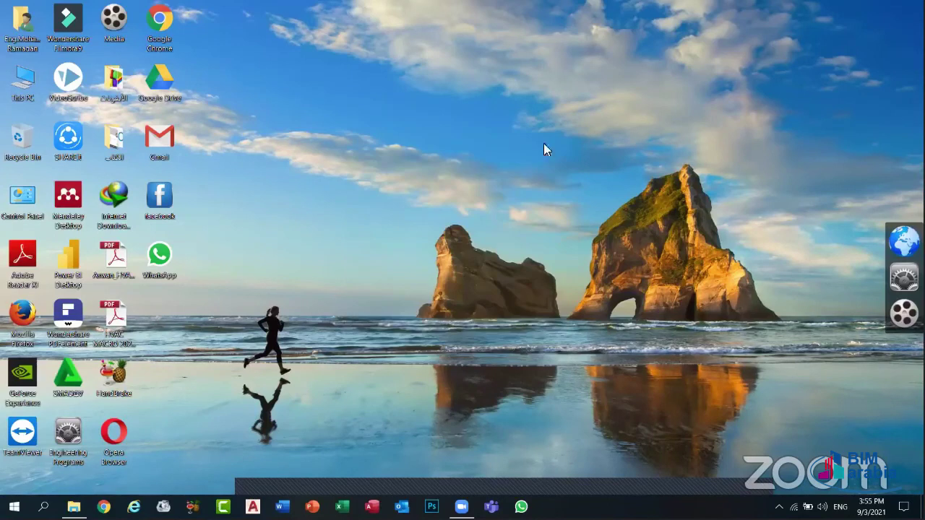
- Create a new folder on the desktop, keeping its default name
right_click(437, 128)
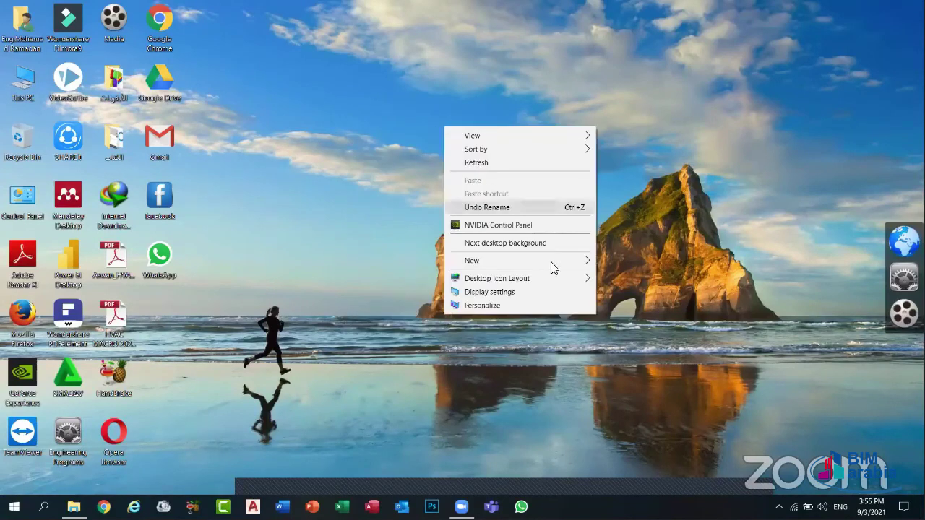
mouse_move(562, 264)
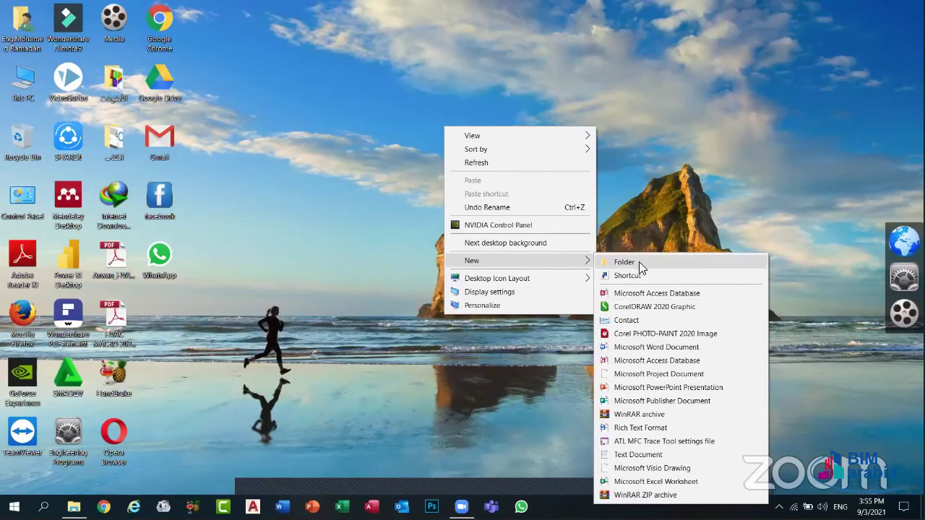
left_click(665, 262)
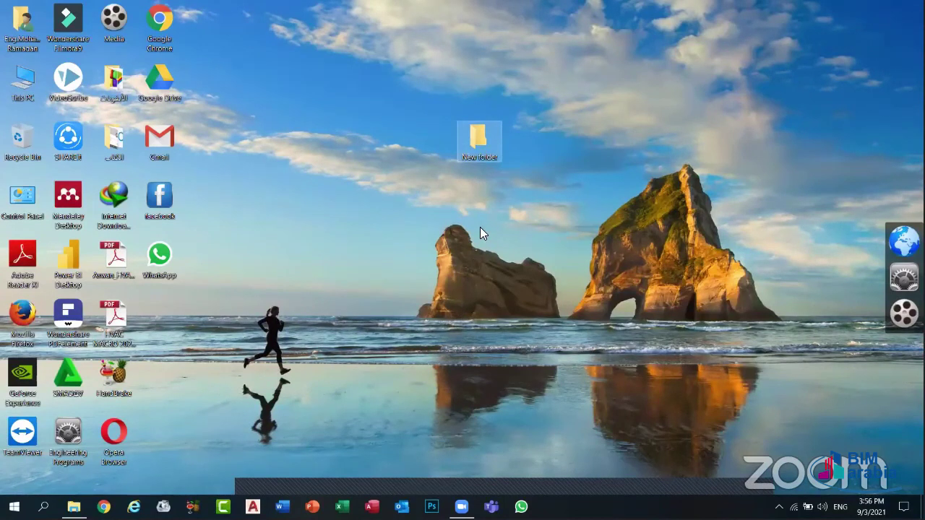
key("XF86AudioRaiseVolume")
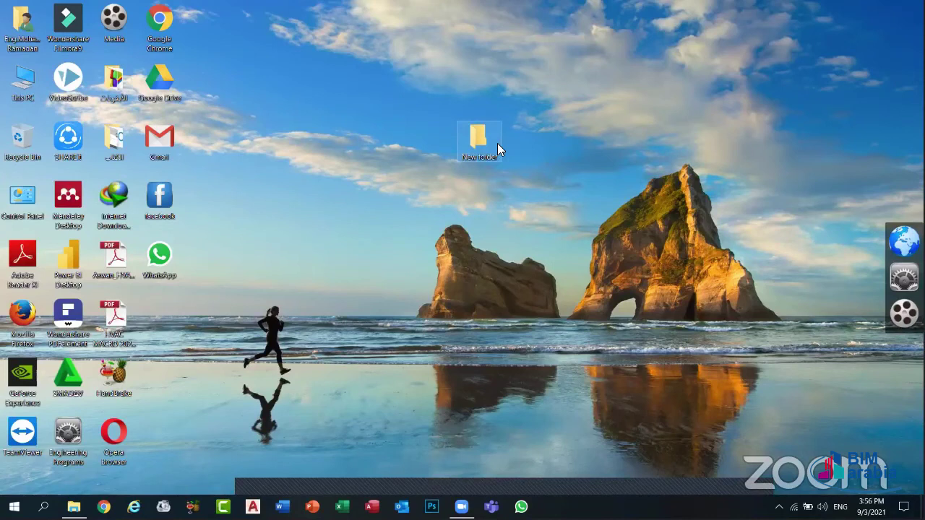
- Open the desktop folder's name for editing twice, keeping New folder each time, and delete the folder
key("F2")
key("Return")
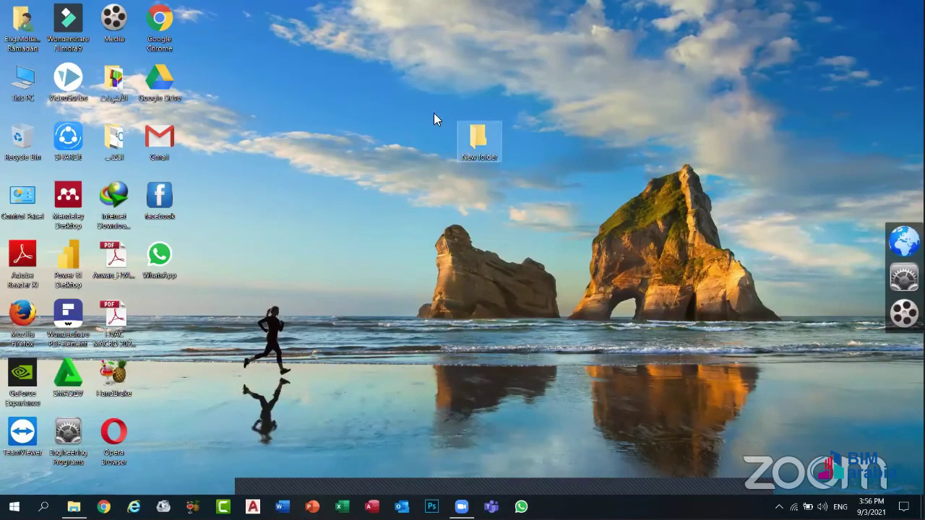
right_click(473, 143)
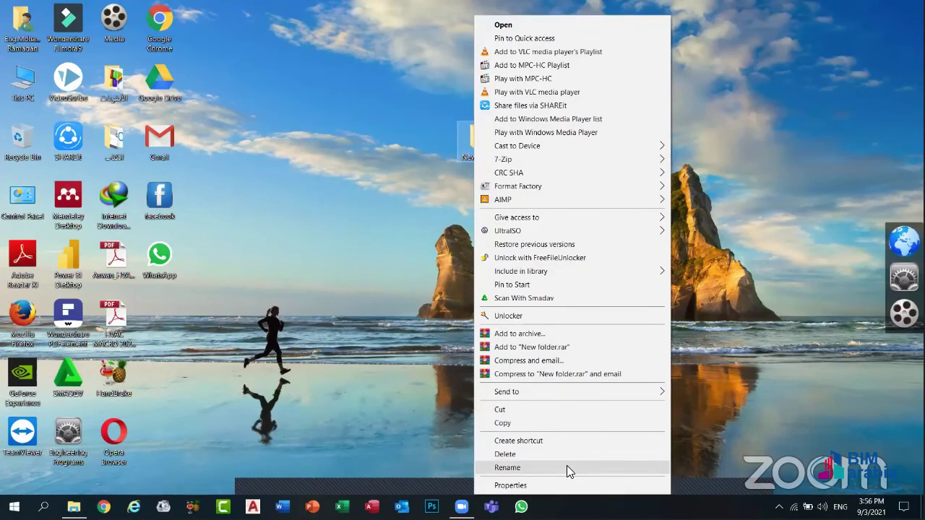
left_click(567, 468)
key("Return")
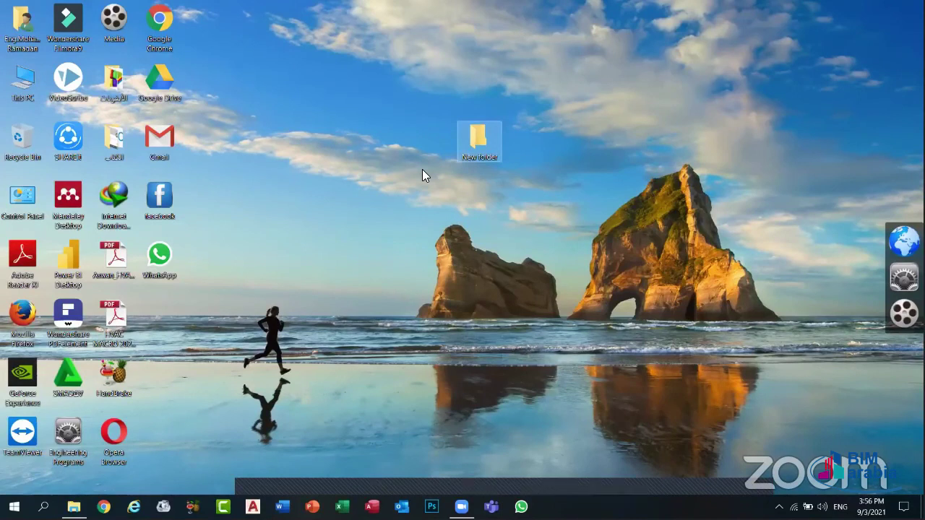
key("Delete")
key("Return")
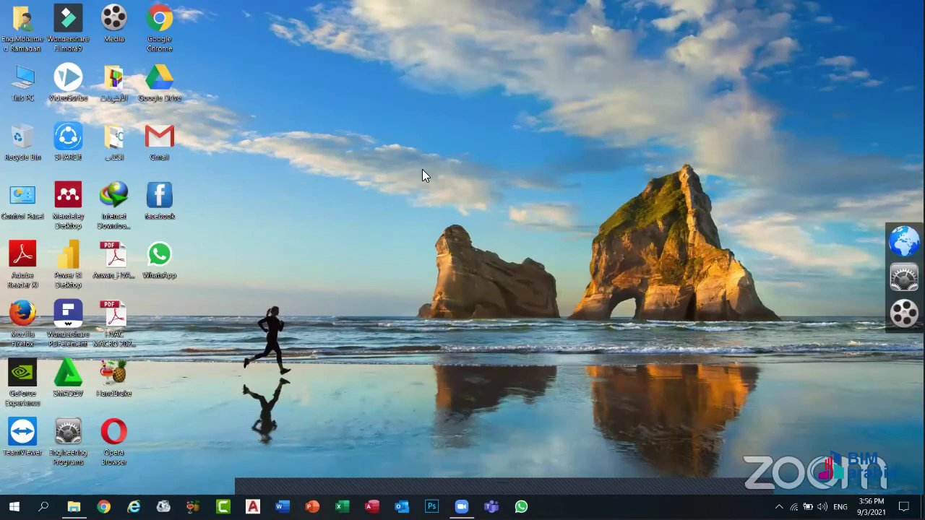
- Create a new folder on the desktop with its default name and permanently delete it
key("ctrl+shift+n")
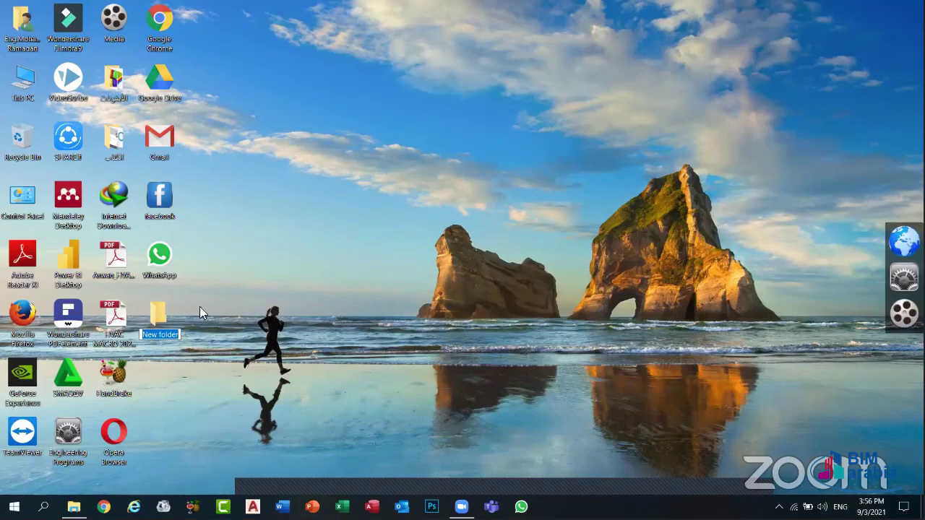
left_click(186, 328)
key("shift+Delete")
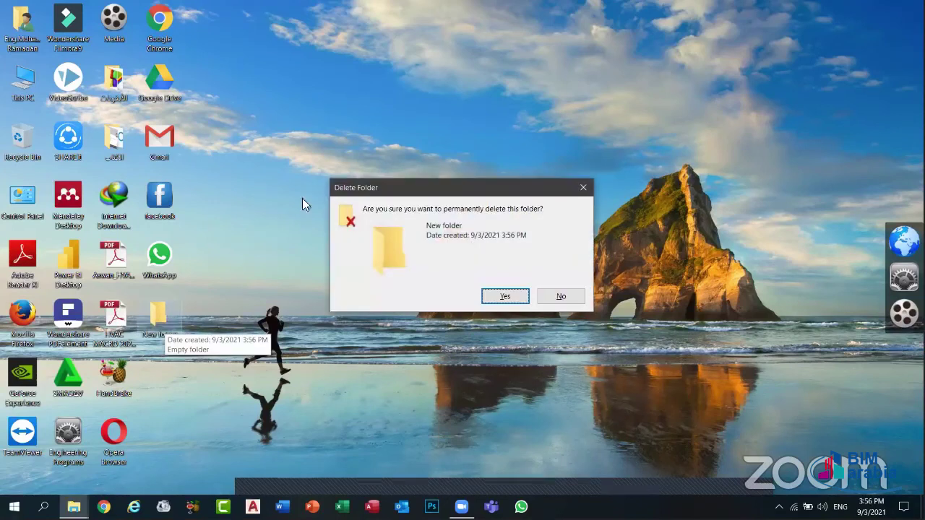
key("Return")
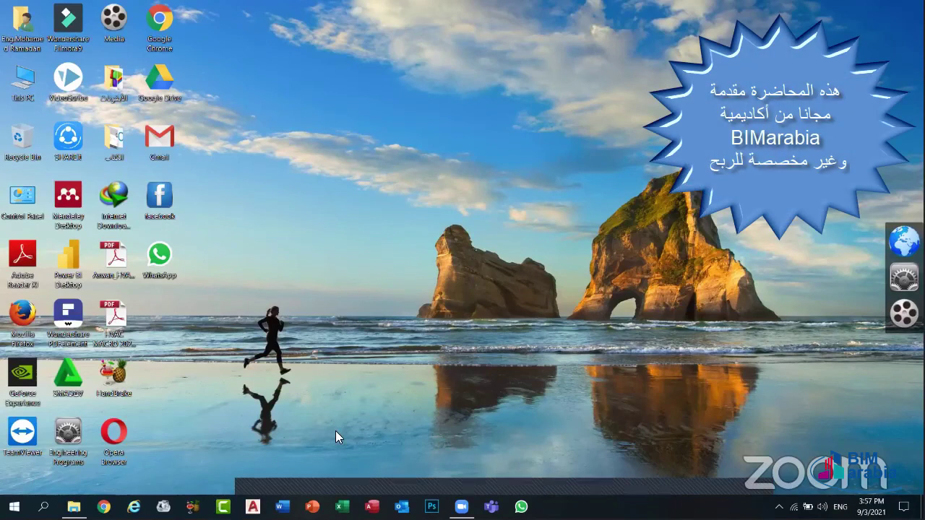
- Open Local Disk (D:) through This PC and return to the desktop
left_click(21, 85)
double_click(23, 87)
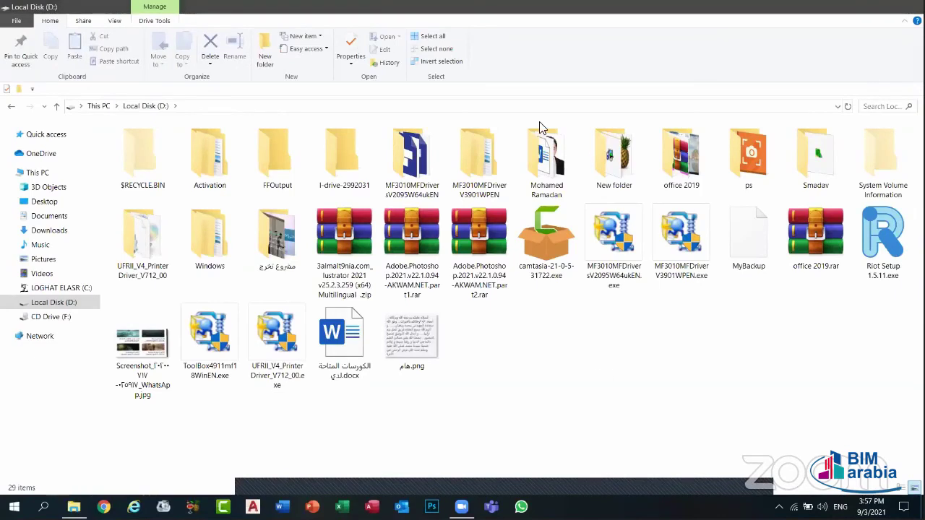
key("super+d")
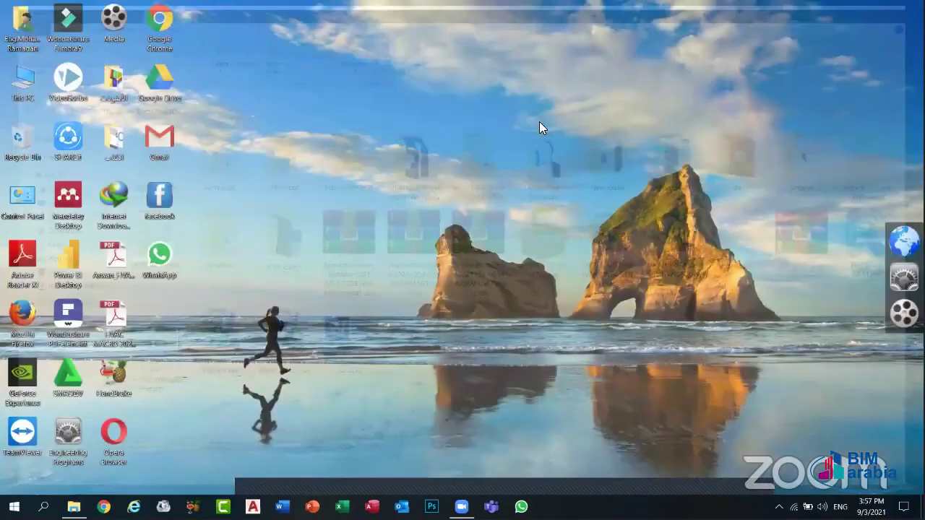
- Create a new folder on the desktop twice, removing the first permanently and deleting the second normally
key("ctrl+shift+n")
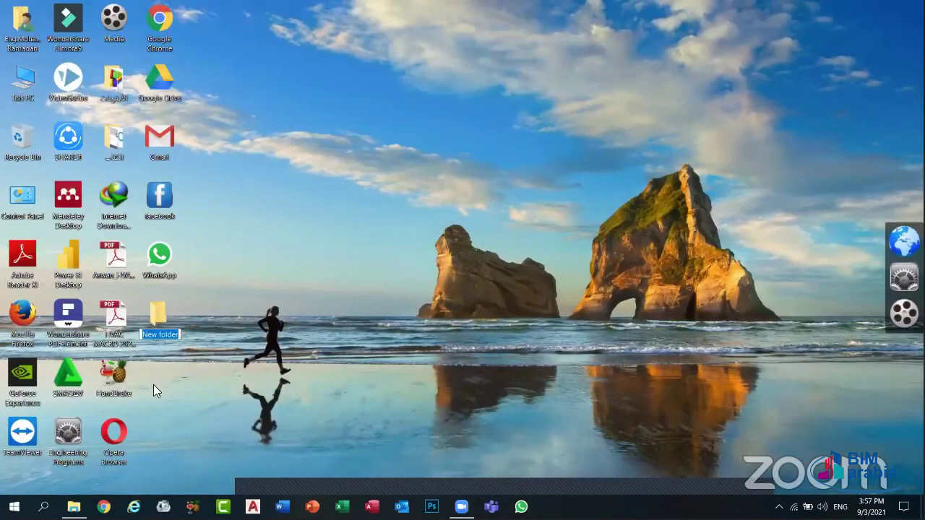
left_click(307, 322)
key("shift+Delete")
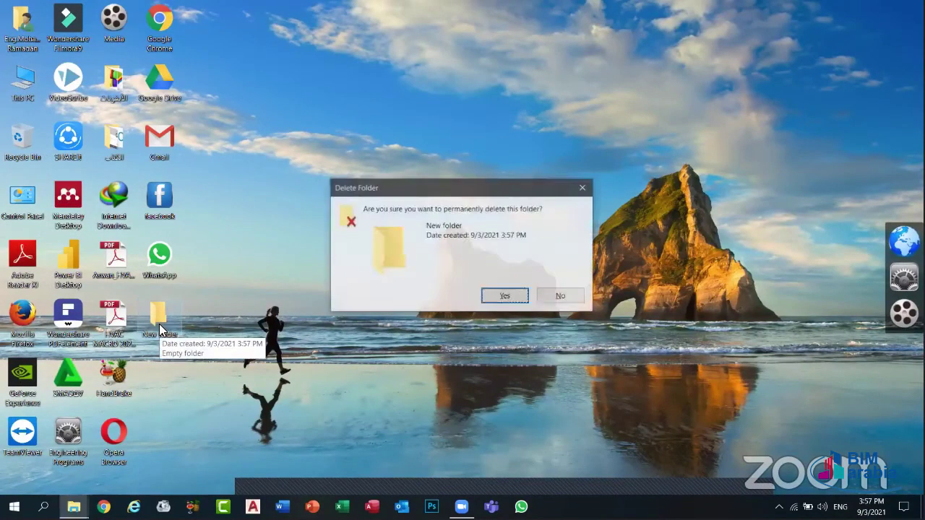
key("Return")
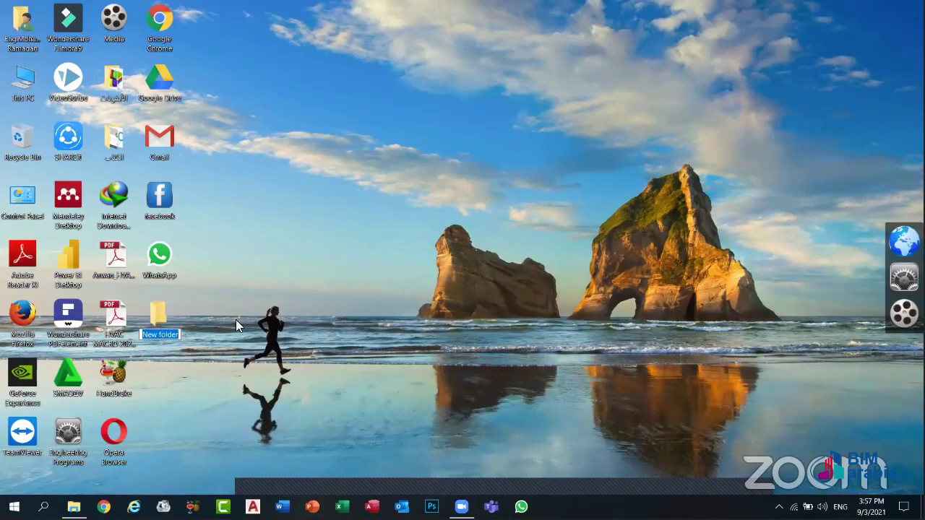
left_click(187, 334)
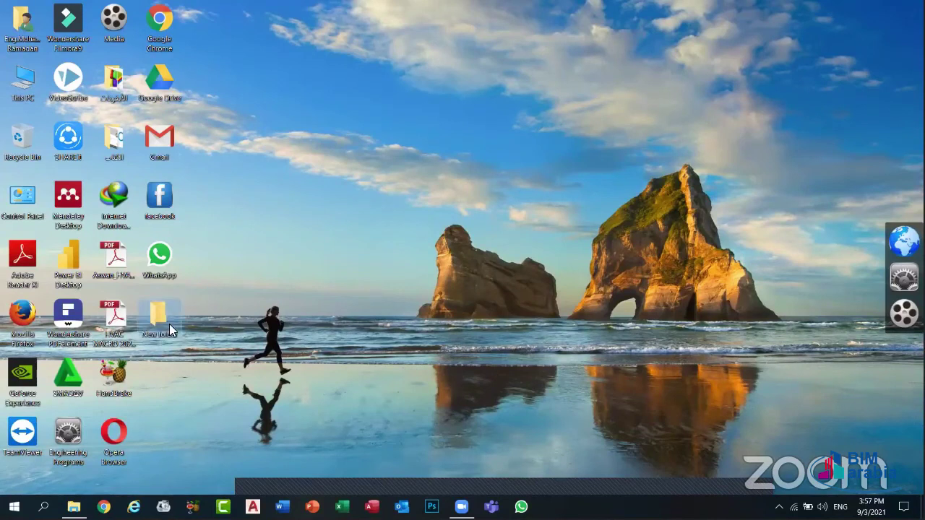
key("Delete")
key("Return")
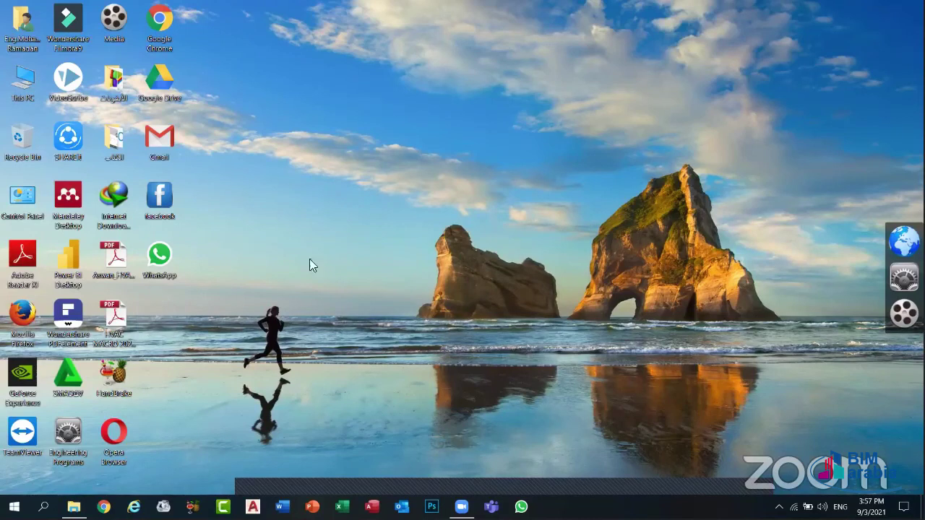
- Switch to Word, create a blank document and enter the line "Ctrl + Shift + N = New"
left_click(282, 506)
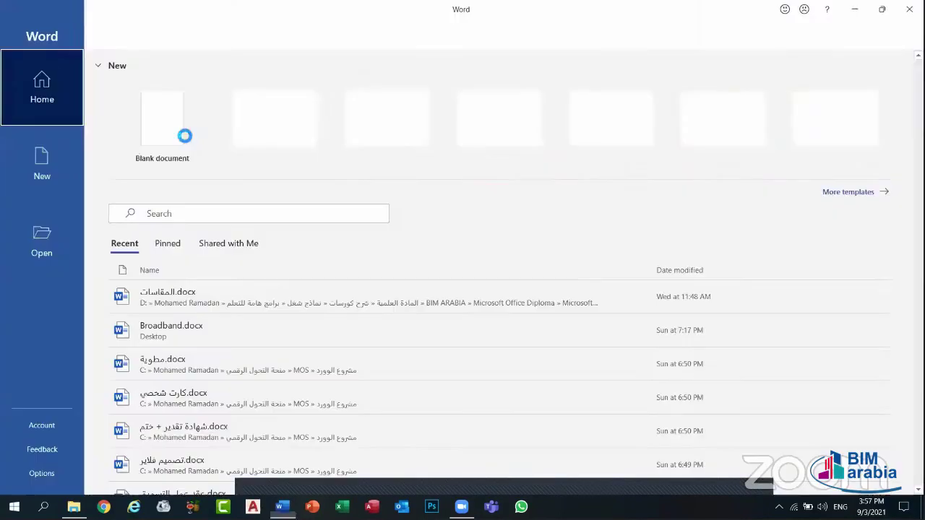
left_click(180, 137)
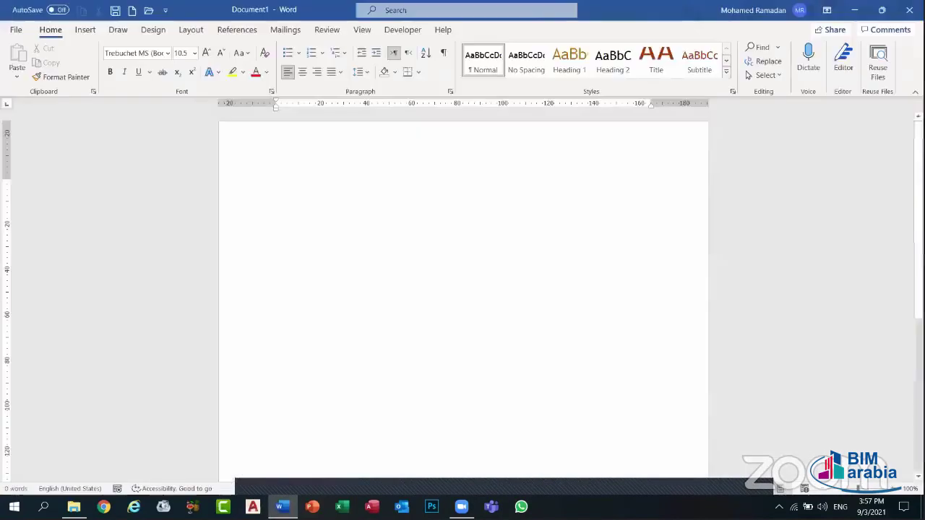
type("ctrl ")
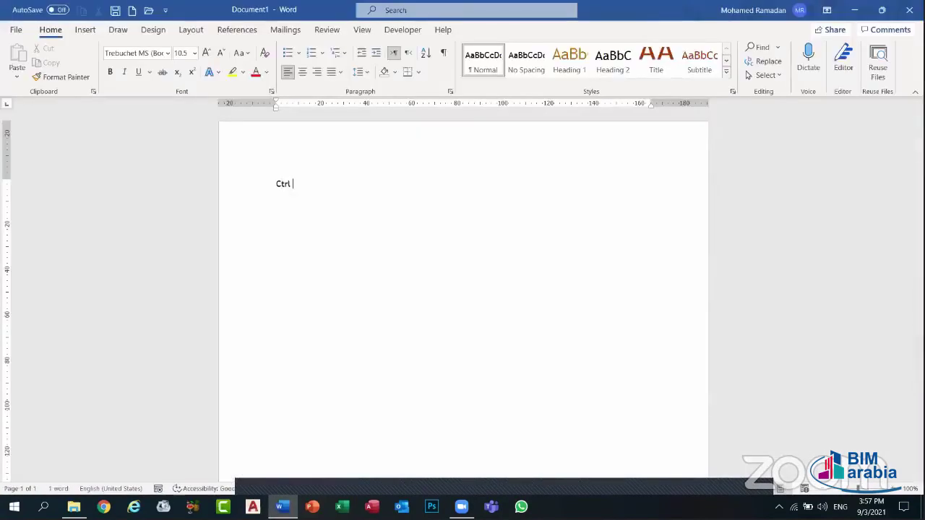
type("+ ")
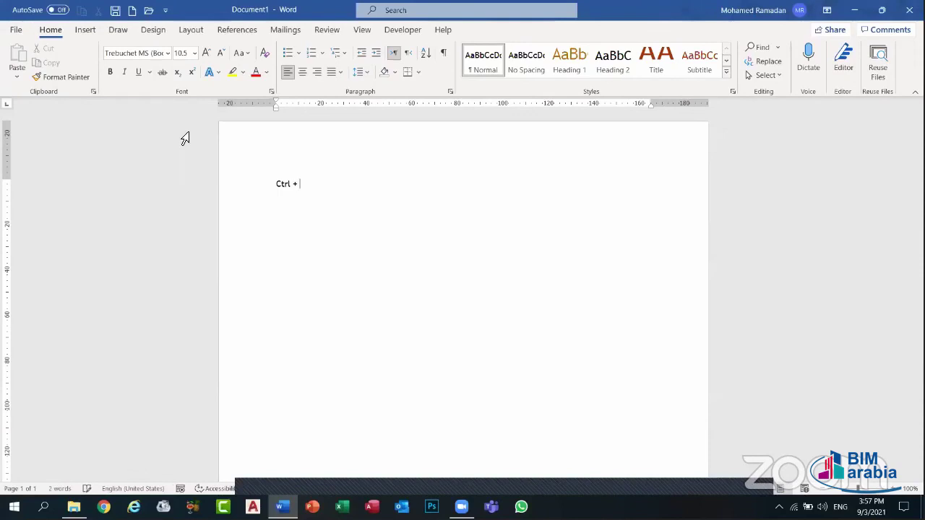
type("Shift+")
key("BackSpace")
type("+")
key("BackSpace")
type("N")
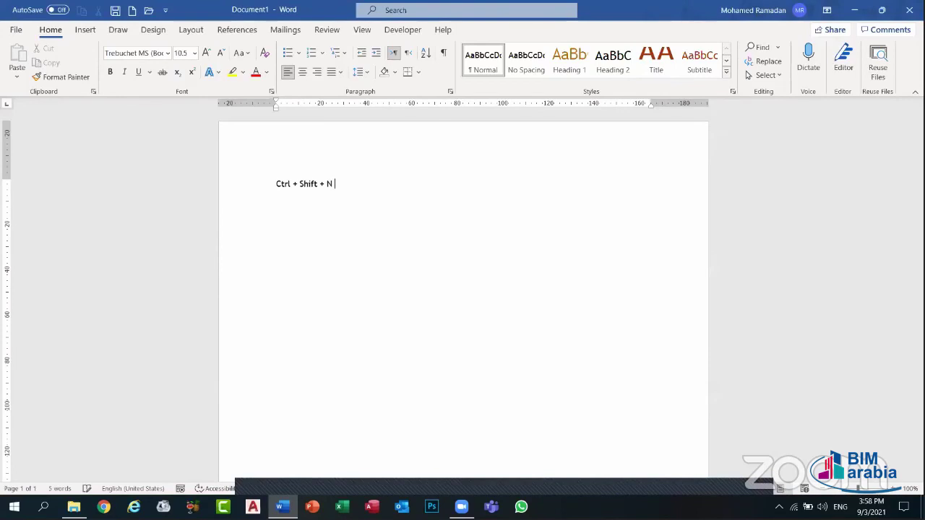
type("= = NN")
key("BackSpace")
type("ew")
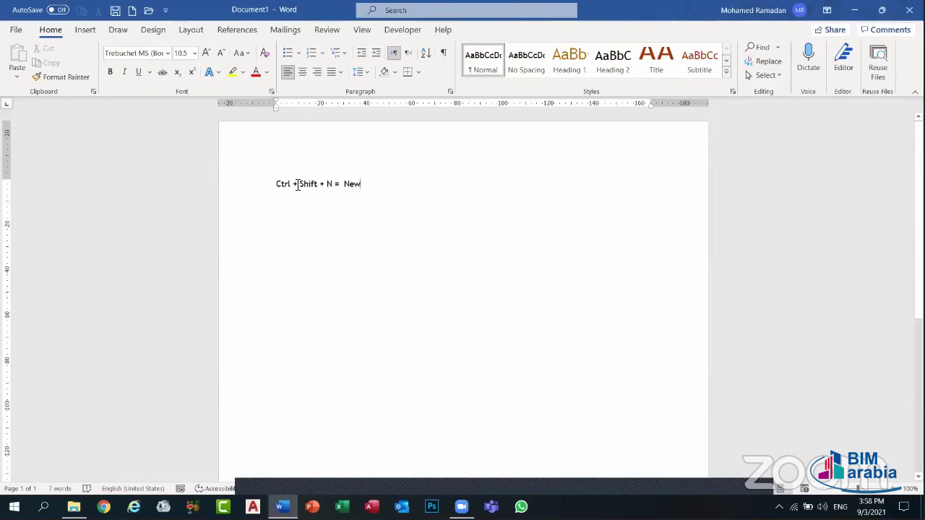
- Center the shortcut line and enlarge its font size to 24
triple_click(297, 181)
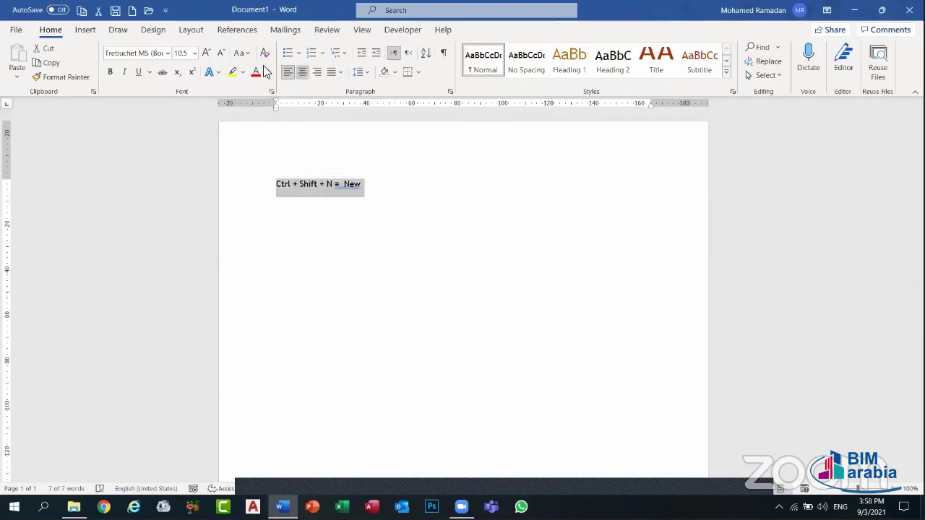
left_click(302, 71)
left_click(205, 54)
left_click(205, 53)
left_click(205, 53)
left_click(202, 55)
left_click(202, 55)
left_click(203, 55)
left_click(203, 55)
left_click(202, 55)
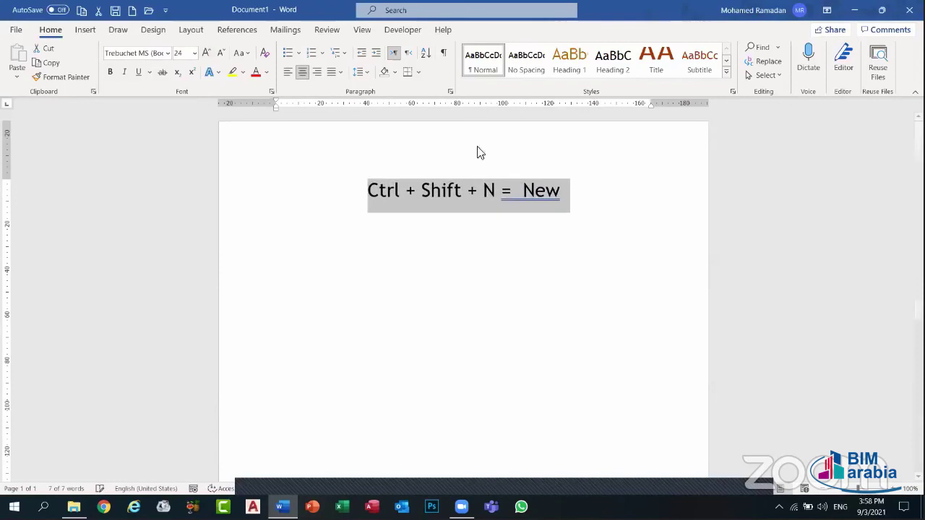
- Add the word "Folder" at the end of the shortcut line
left_click(582, 196)
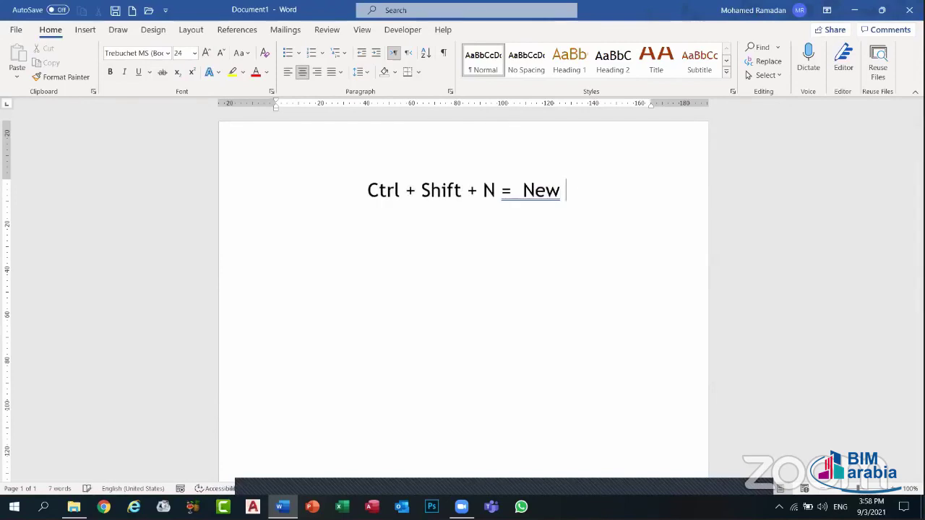
type("Fol")
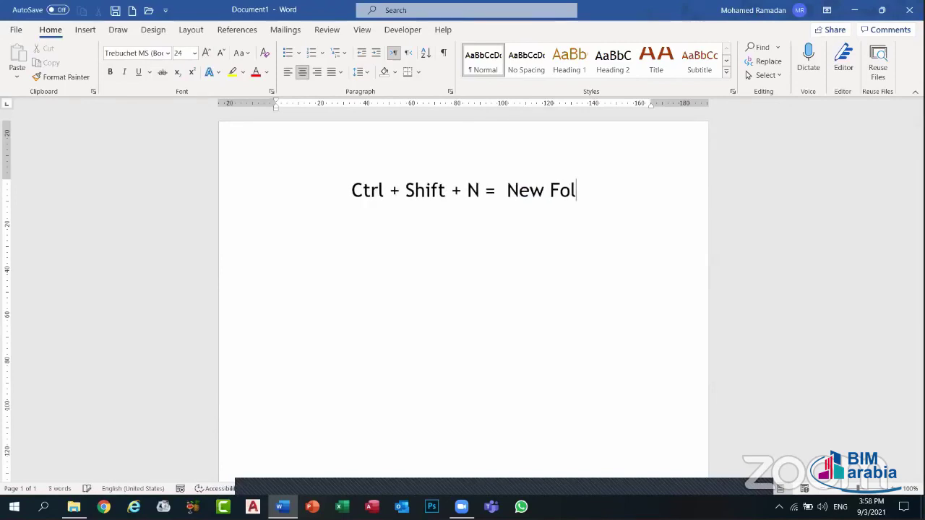
type("der")
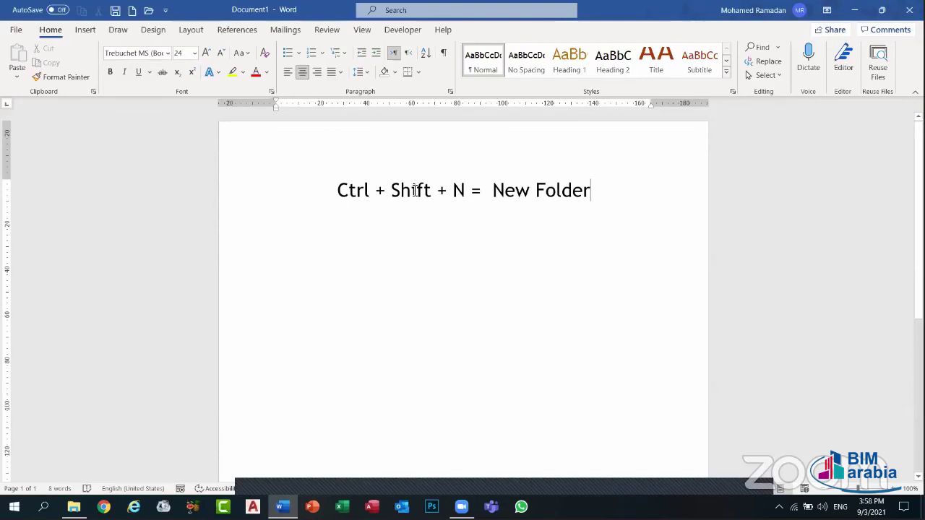
- Make the whole shortcut line bold and set its font size to 28
triple_click(413, 191)
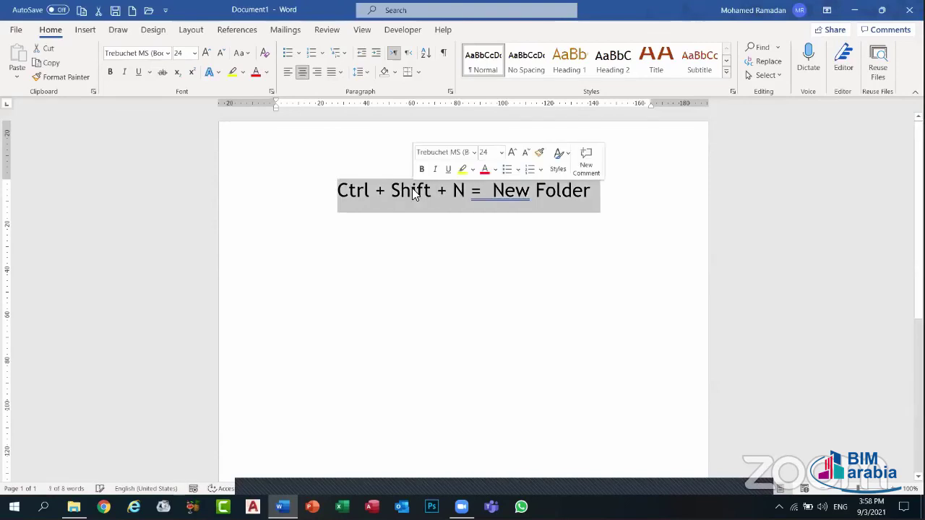
left_click(110, 71)
left_click(206, 53)
left_click(205, 53)
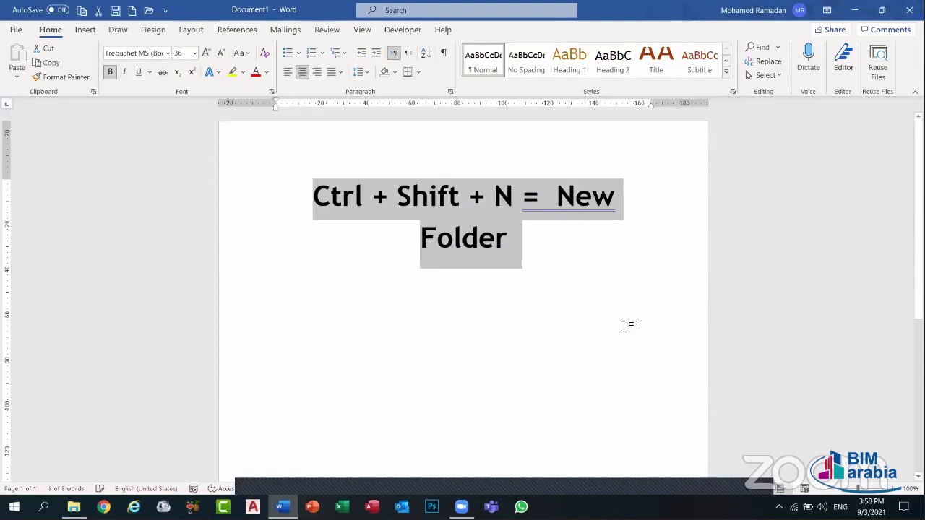
left_click(220, 52)
- Correct the double space before "New" by accepting the grammar suggestion "= New"
left_click(513, 190)
right_click(513, 190)
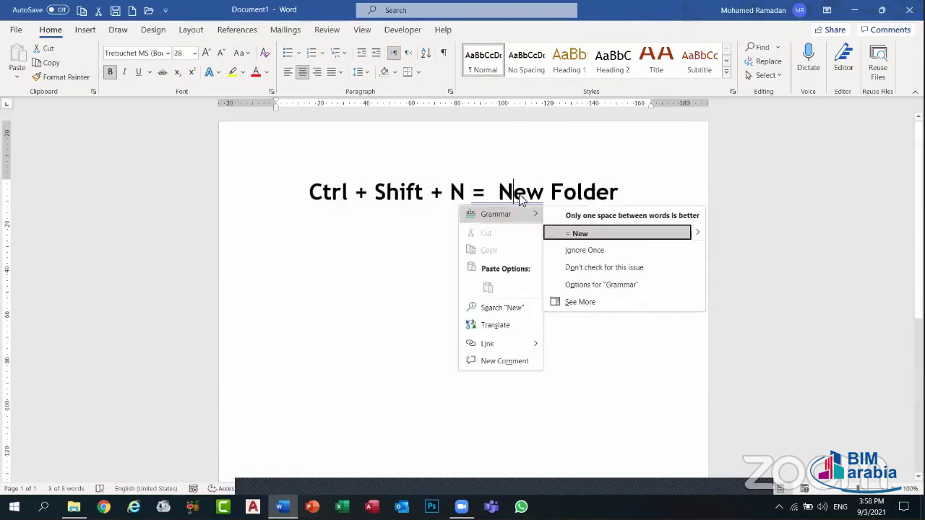
left_click(583, 229)
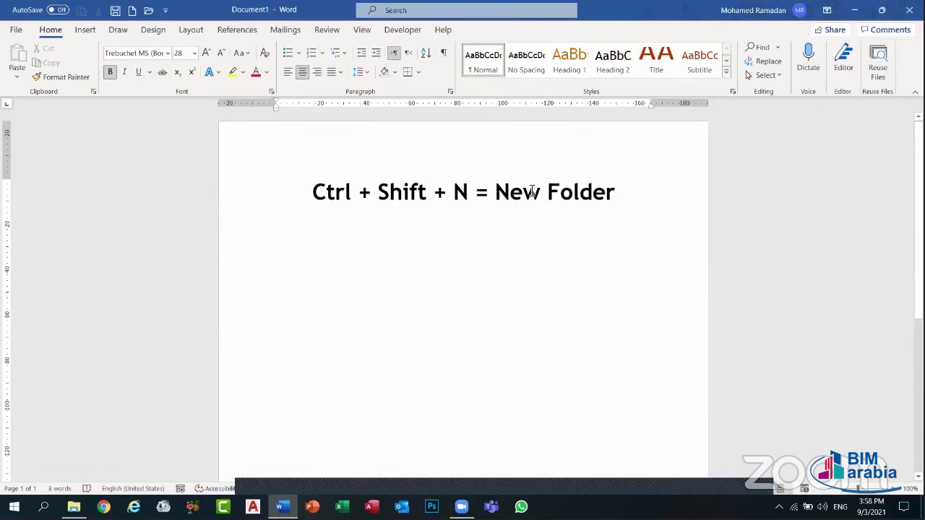
- Add a second line below the first reading "Ctrl + C = Copy"
left_click(619, 193)
key("Return")
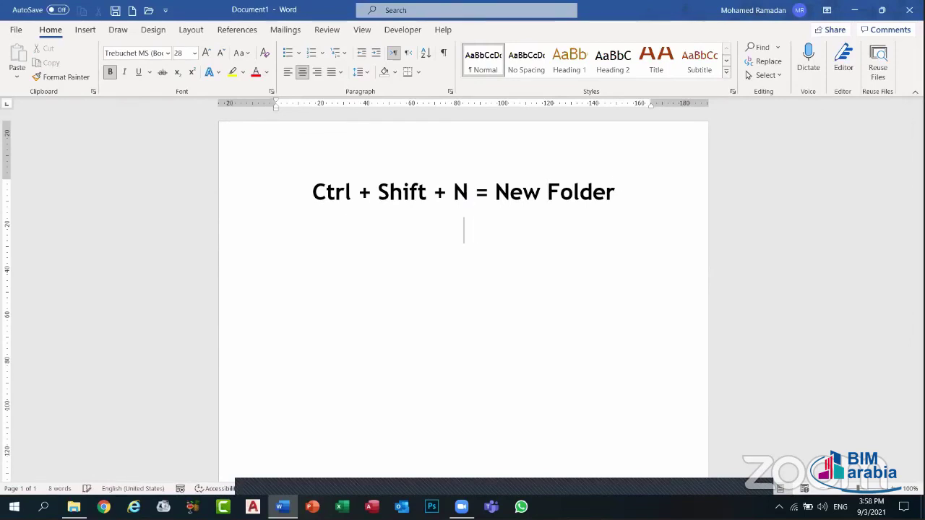
type("Ctr")
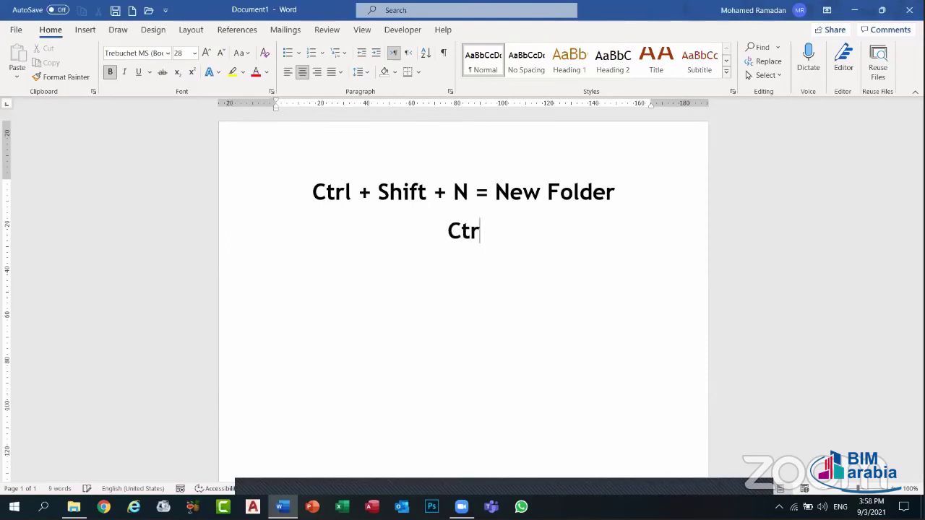
type("l  + ")
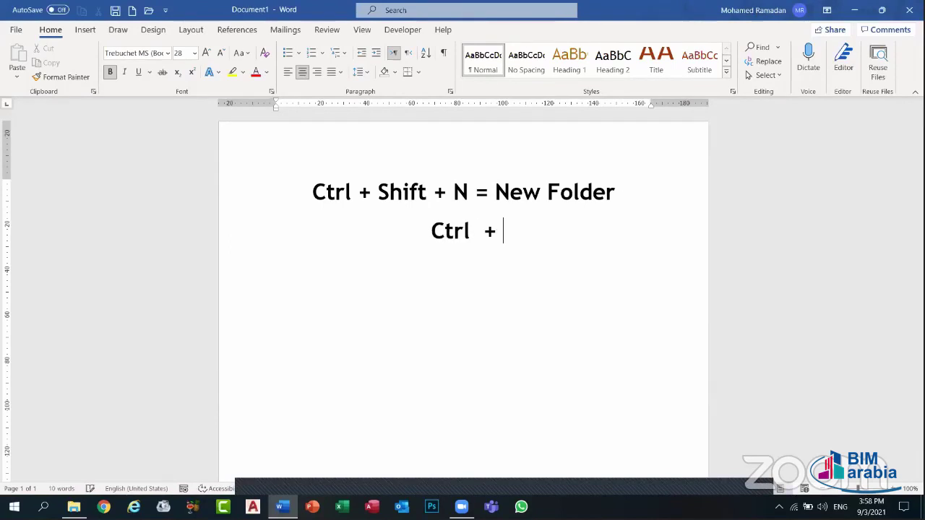
type("C ")
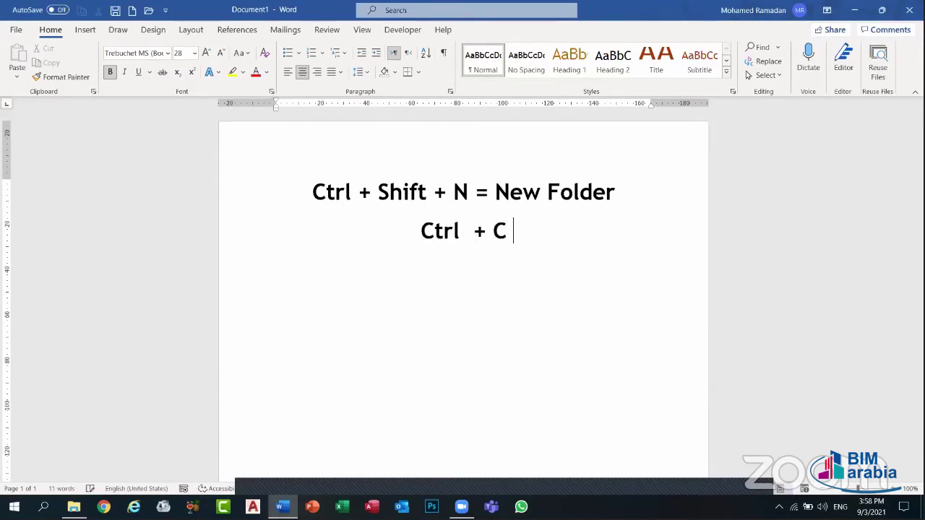
type("= Copy")
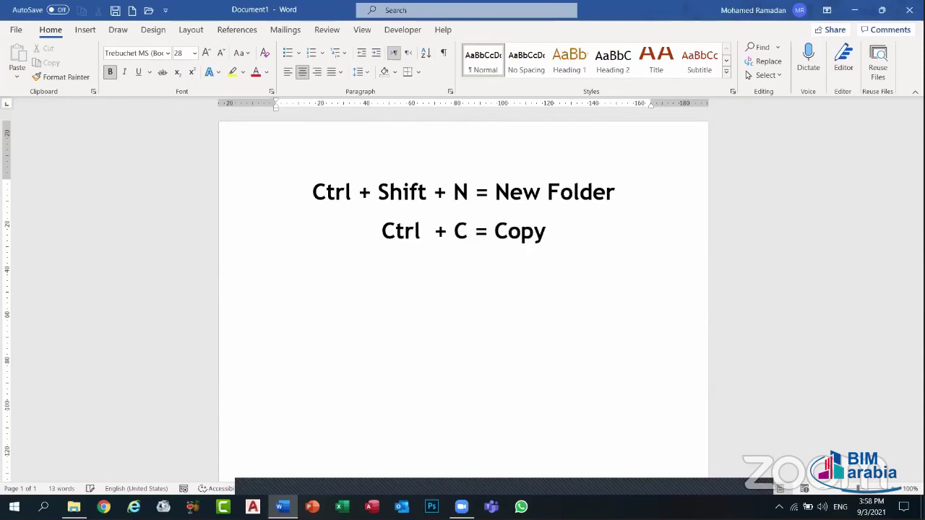
- Add a third shortcut line below the copy line reading "Ctrl + X = Cut"
key("Return")
type("Ctrl ")
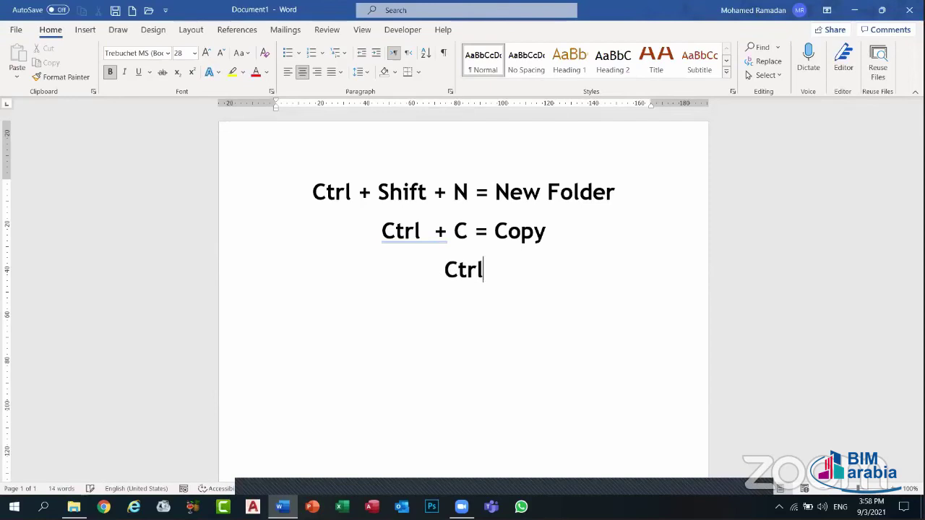
type("+ ")
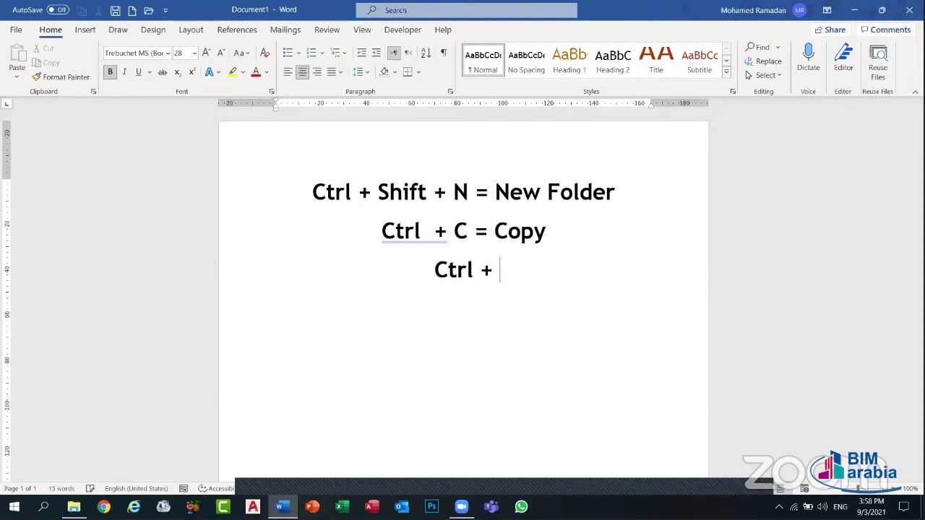
type("X ")
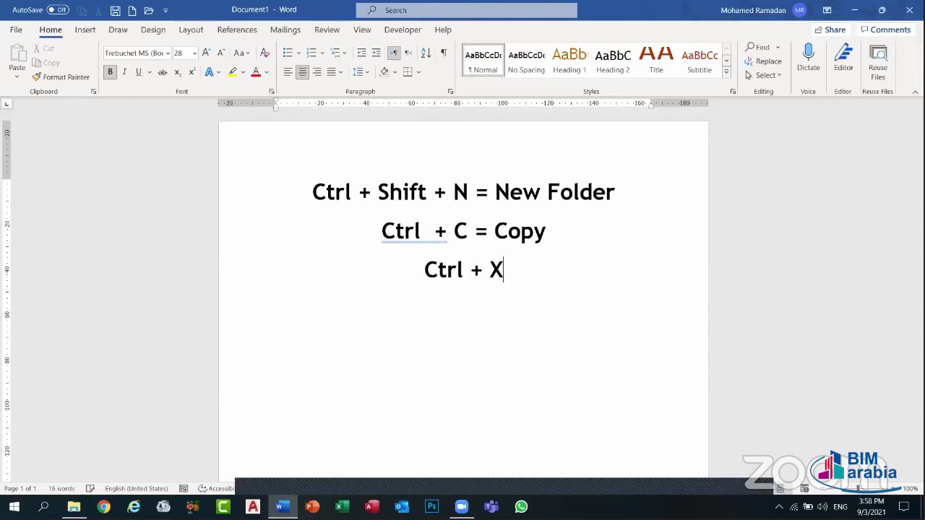
type("= c")
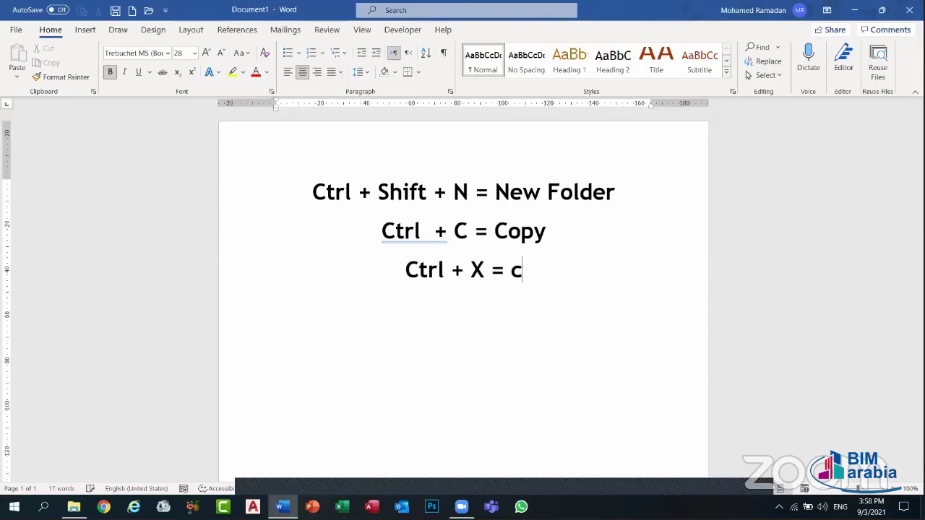
key("BackSpace")
type("C")
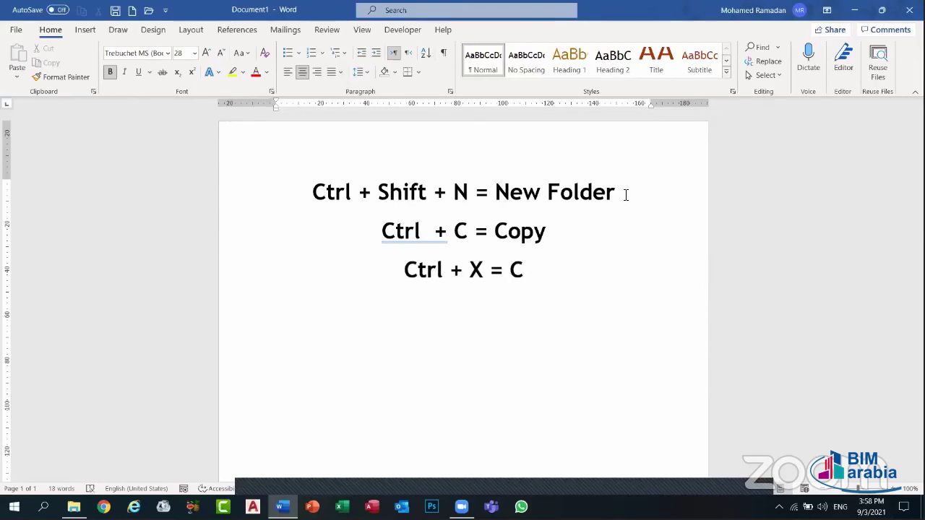
type("ut")
- Add a fourth shortcut line below the cut line reading "Ctrl + V = Paste"
key("Return")
type("C")
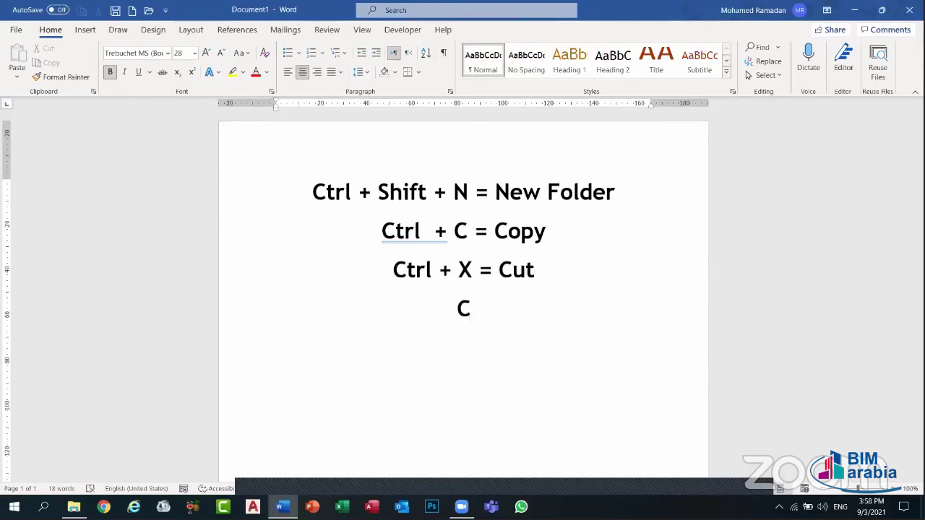
type("trl")
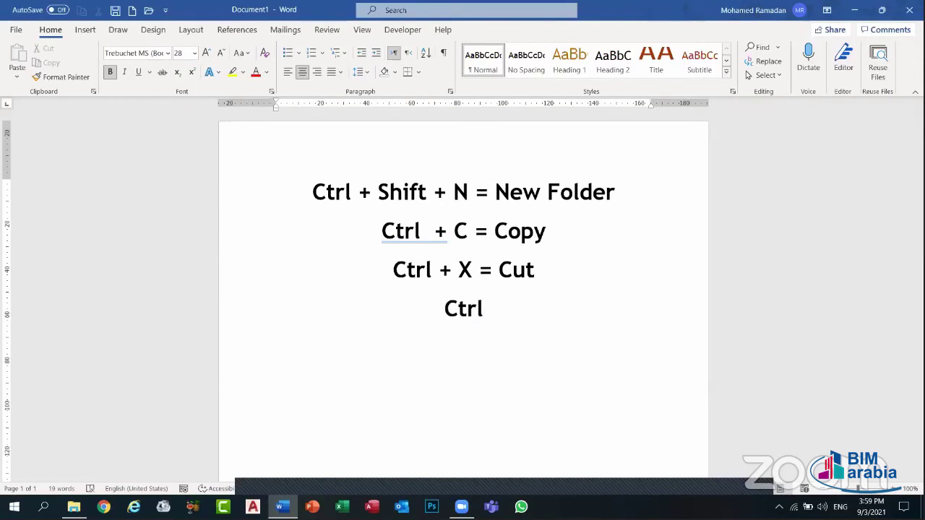
type("  + C")
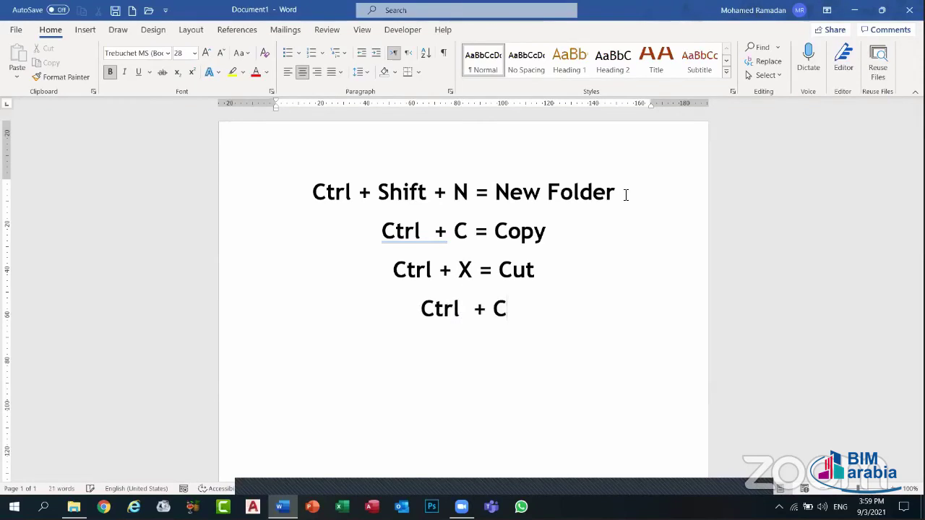
key("BackSpace")
type("V = ")
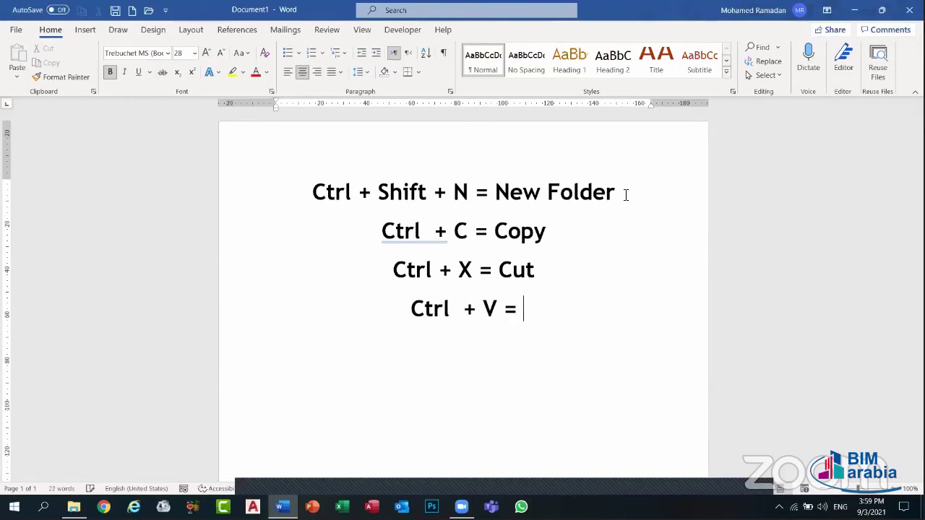
type("Pas")
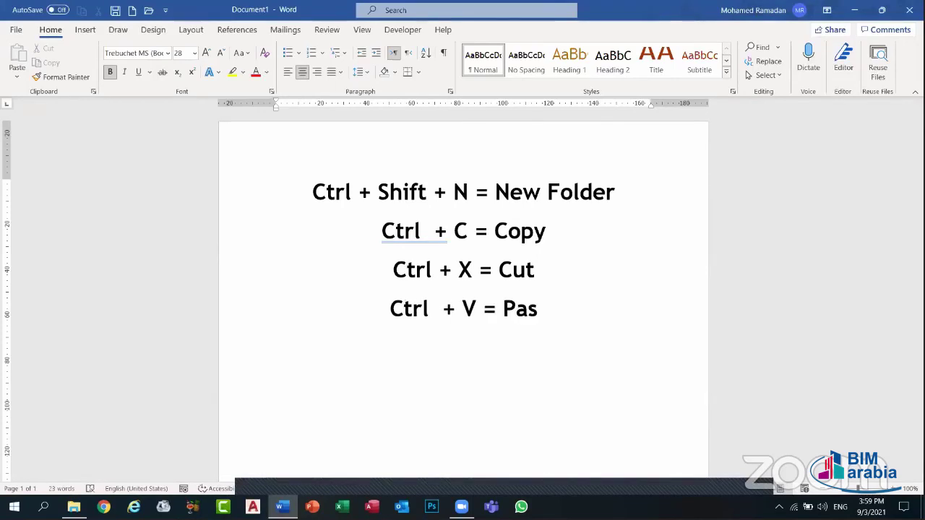
type("te")
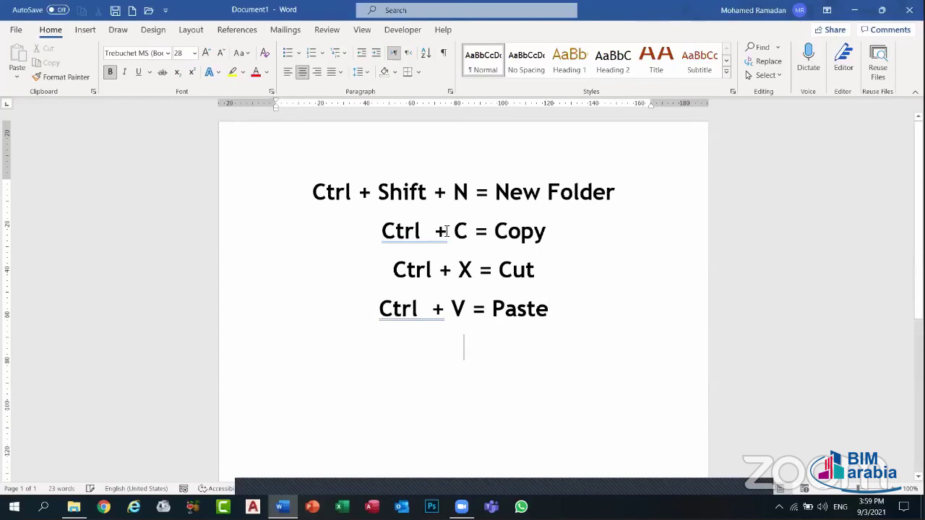
- Fix the double spaces after "Ctrl" in the Copy and Paste lines using the suggested grammar corrections
left_click(407, 232)
right_click(422, 243)
left_click(460, 273)
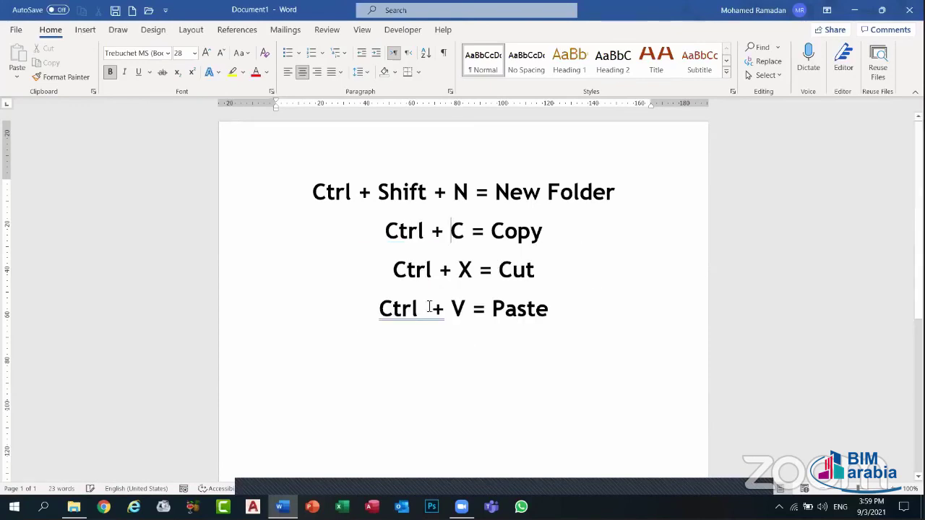
right_click(422, 310)
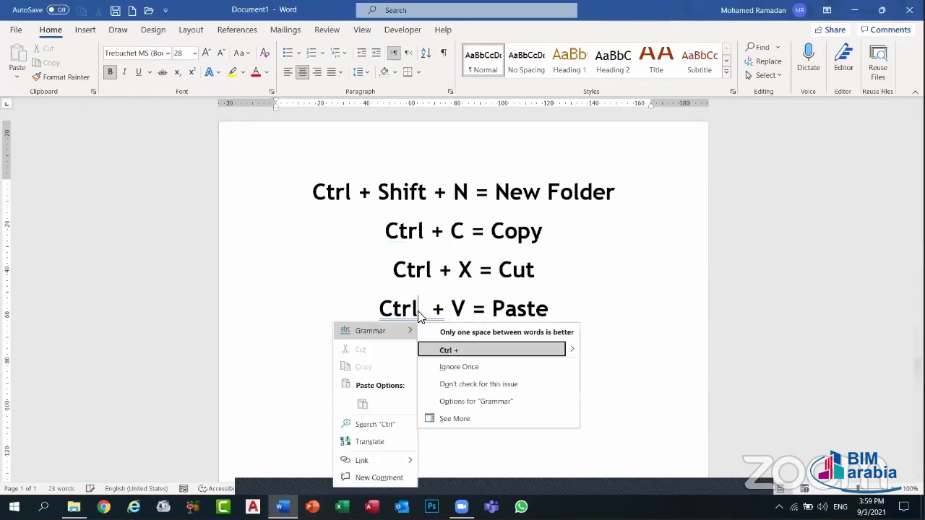
left_click(445, 350)
- Add the line "F2= Raname" below the Paste line, followed by a new empty line
left_click(573, 309)
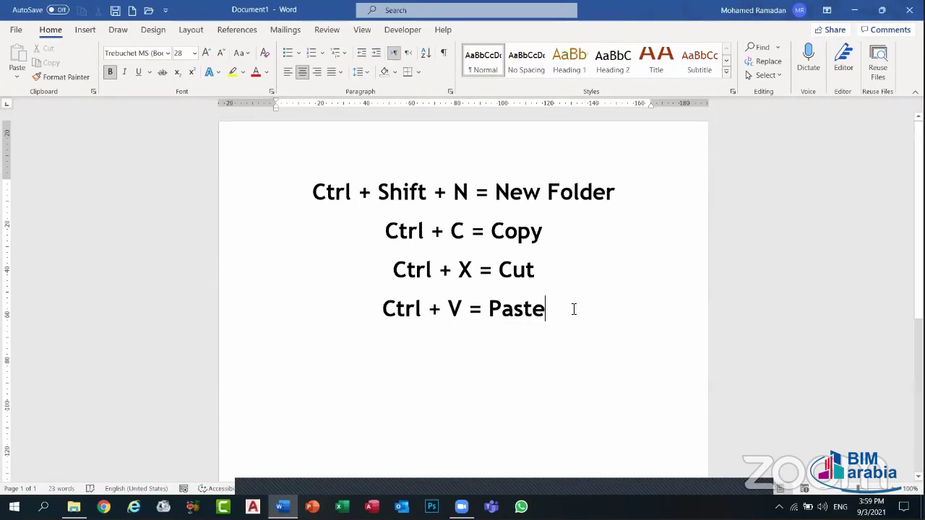
key("Return")
type("F2")
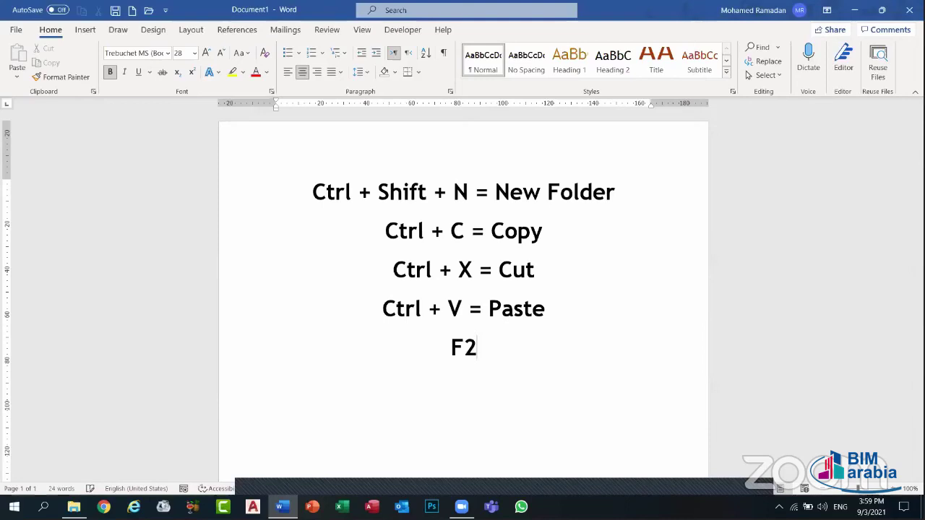
type("=")
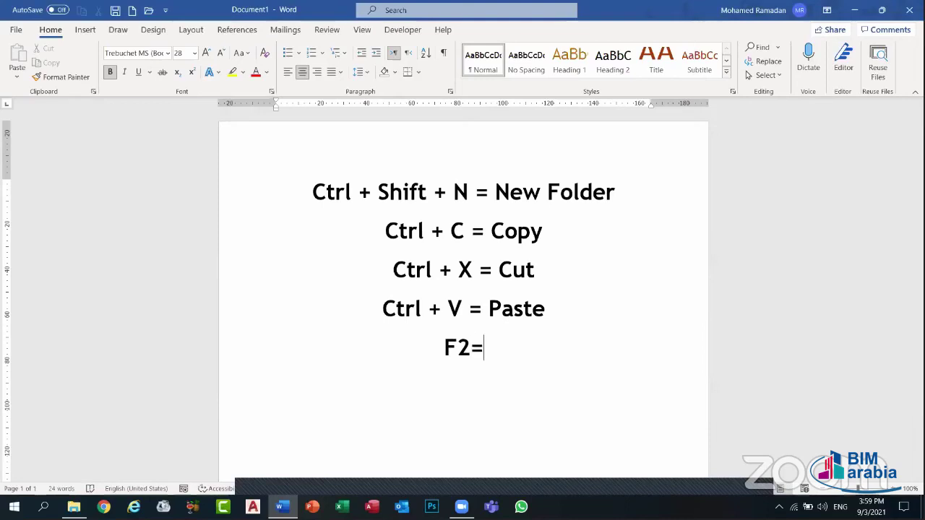
type("R")
key("BackSpace")
type("Raname")
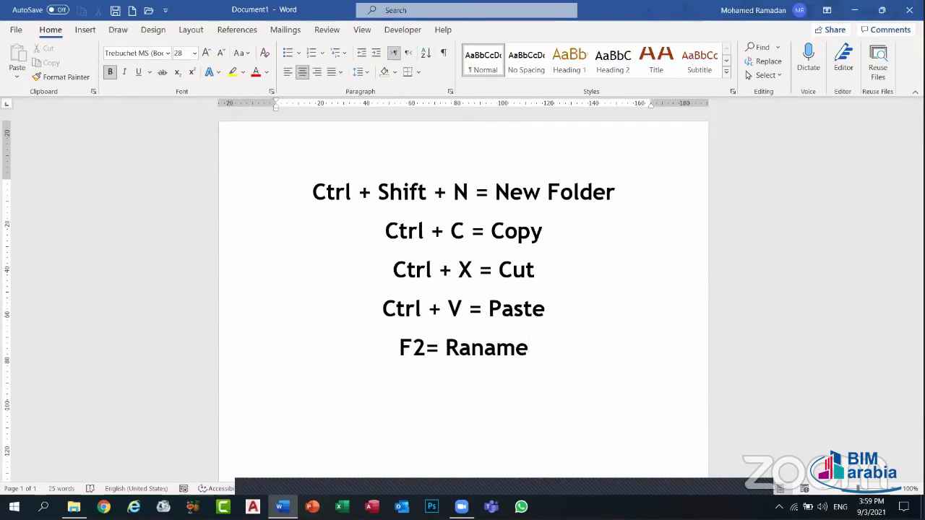
key("Return")
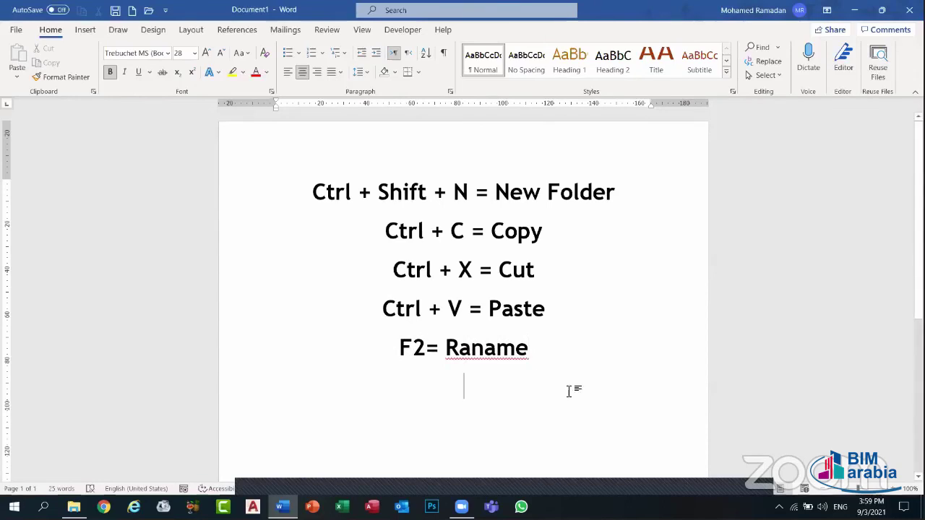
- Correct the misspelled "Raname" in the F2 line to "Rename" and start a new line after it
left_click(469, 351)
key("BackSpace")
type("e")
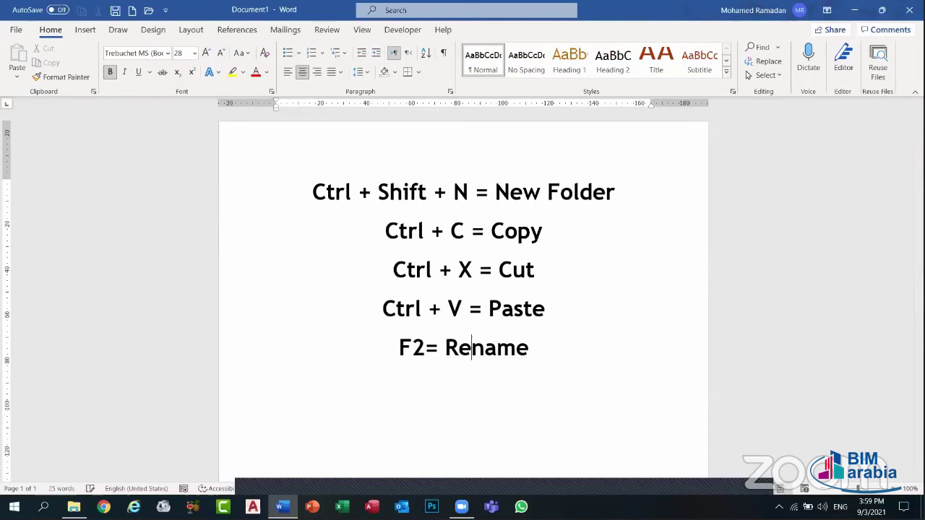
left_click(532, 347)
key("Return")
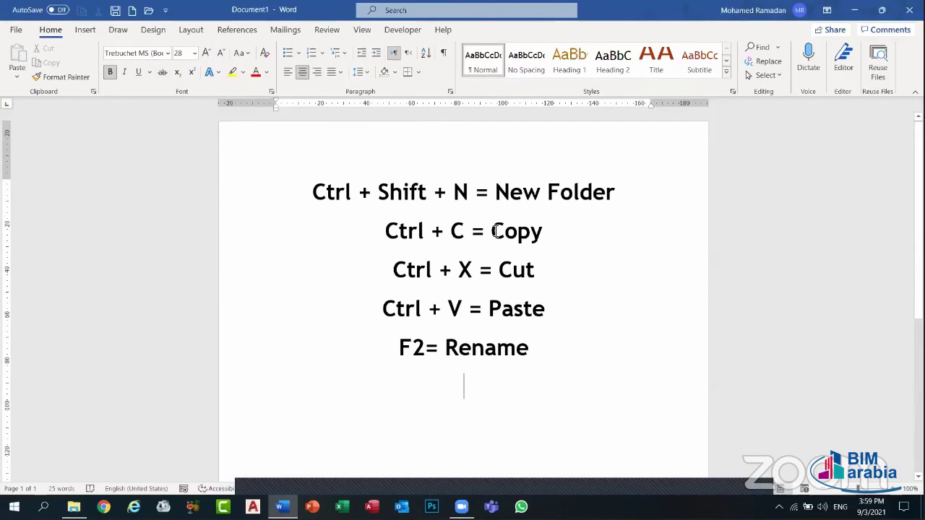
- Add the line "Ctrl + N = New" below the Rename line
left_click_drag(493, 230, 504, 232)
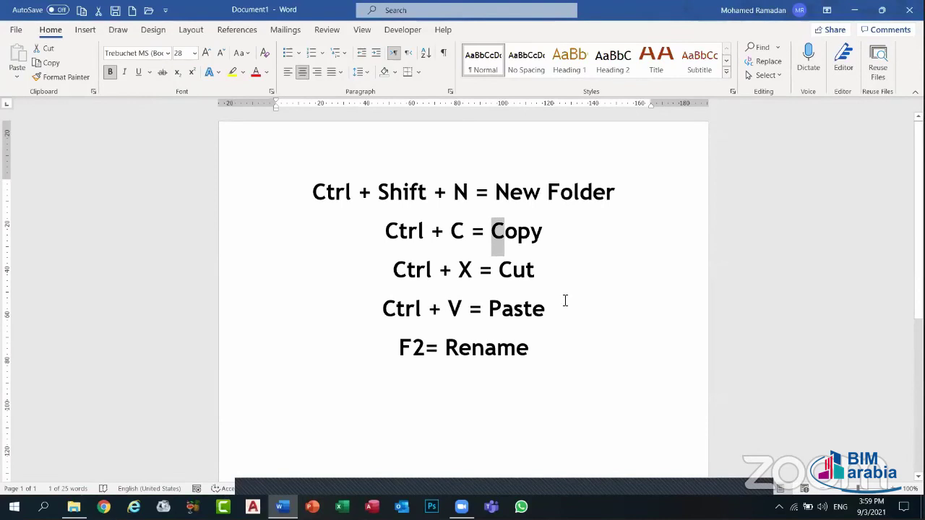
left_click(547, 344)
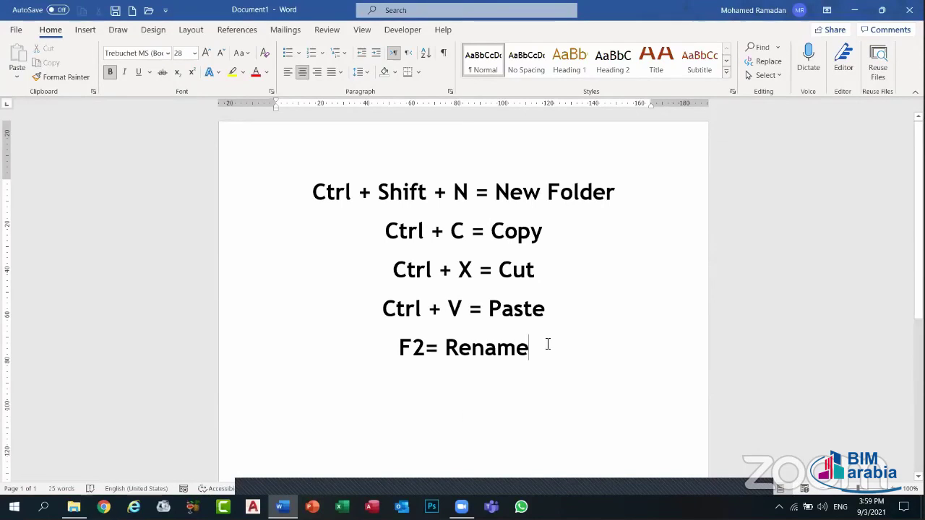
key("Return")
type("C")
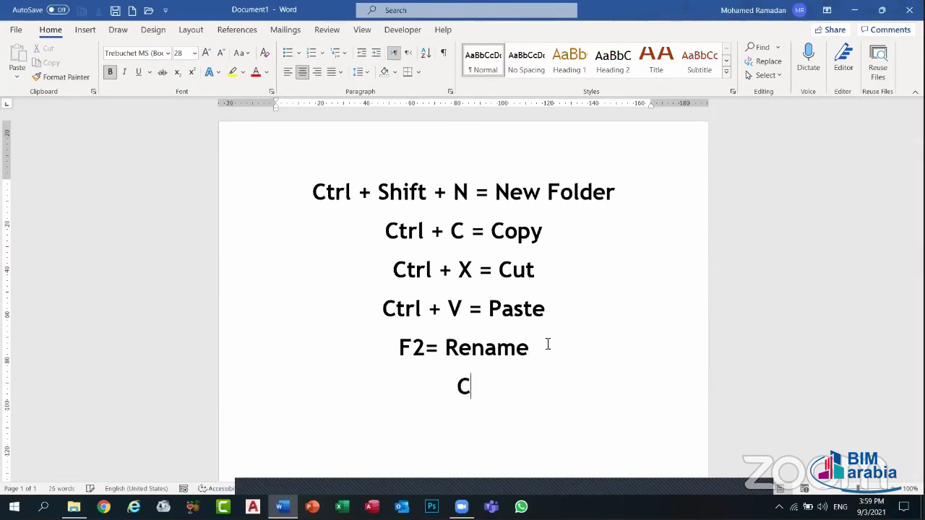
type("trl")
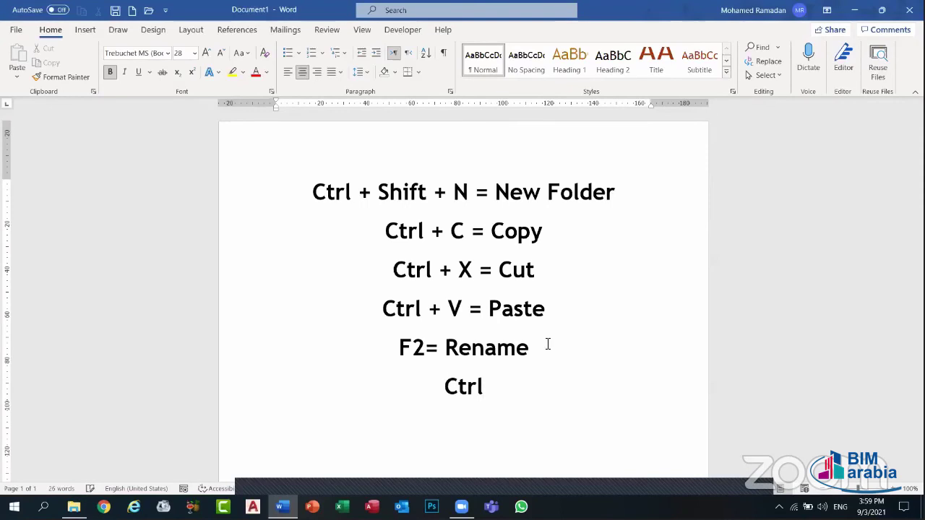
type(" + N ")
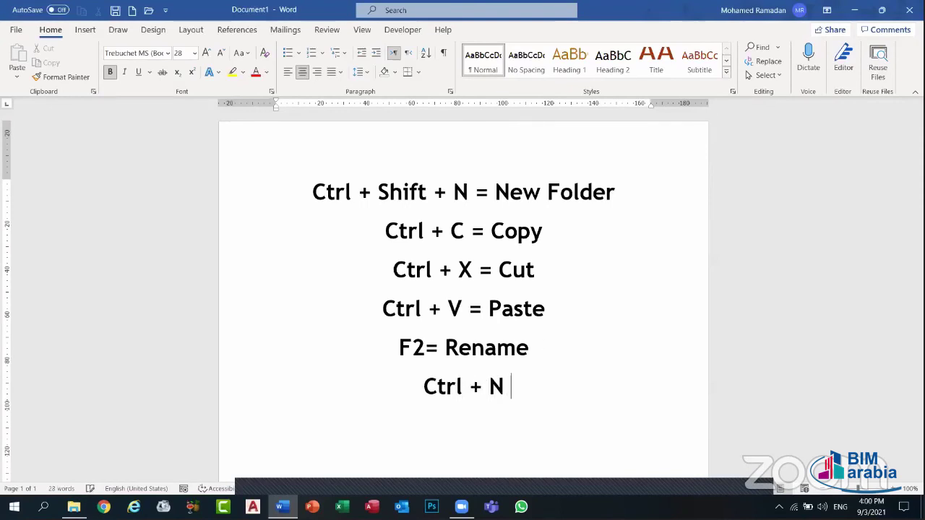
type("= New")
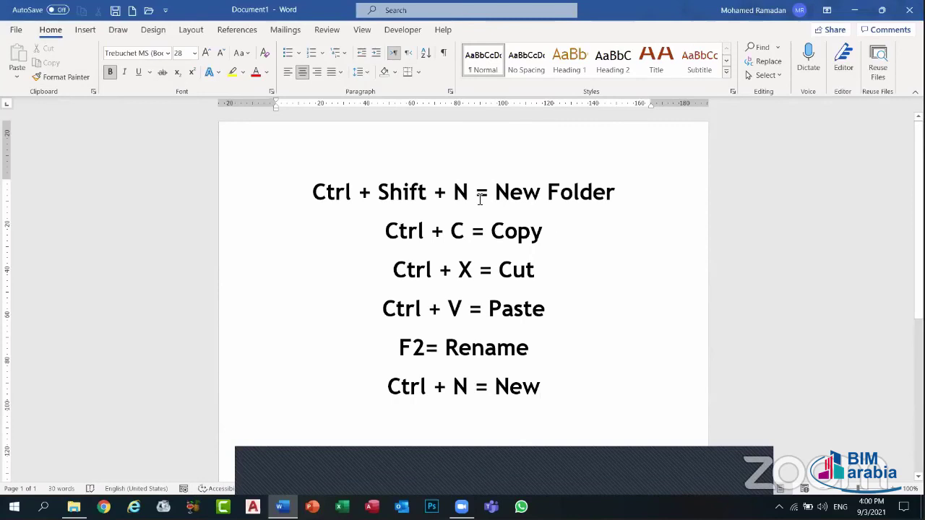
- Add the line "Ctrl + P = Print" below the New line, followed by a new empty line
left_click(496, 388, "shift")
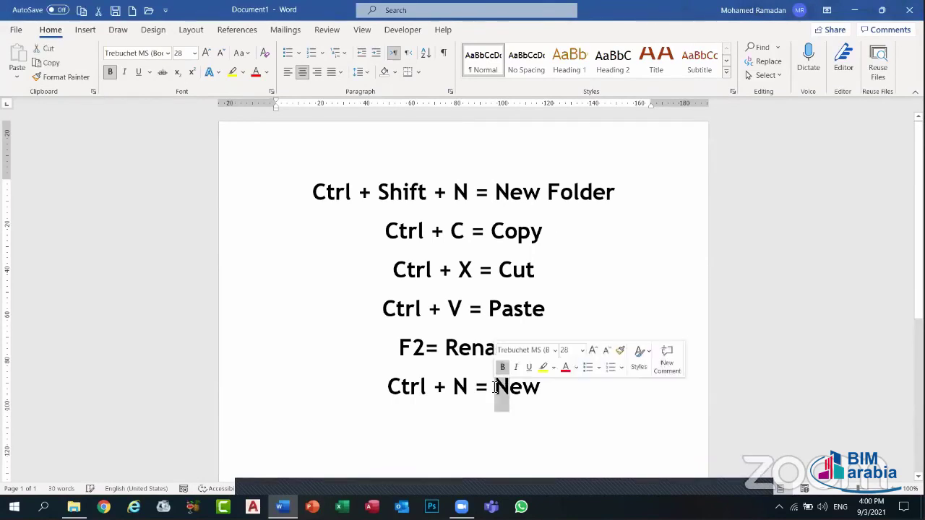
left_click(460, 391)
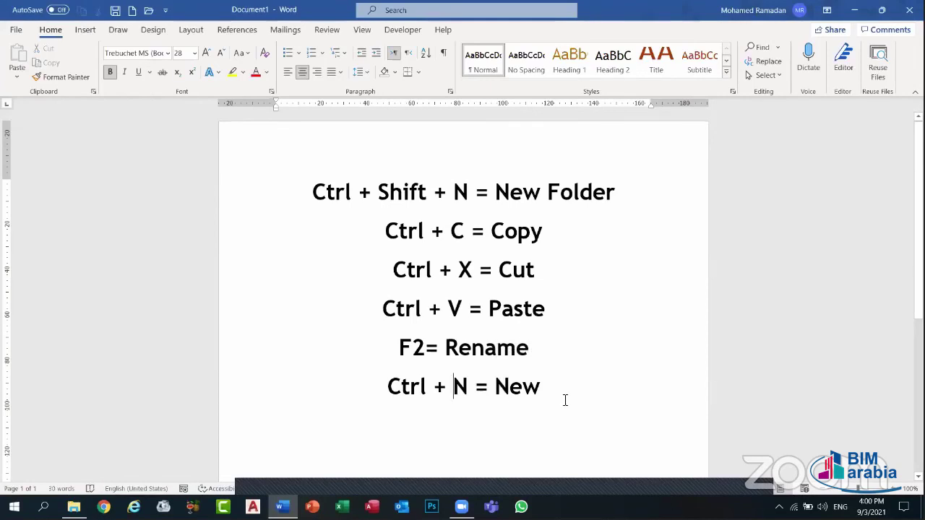
key("Return")
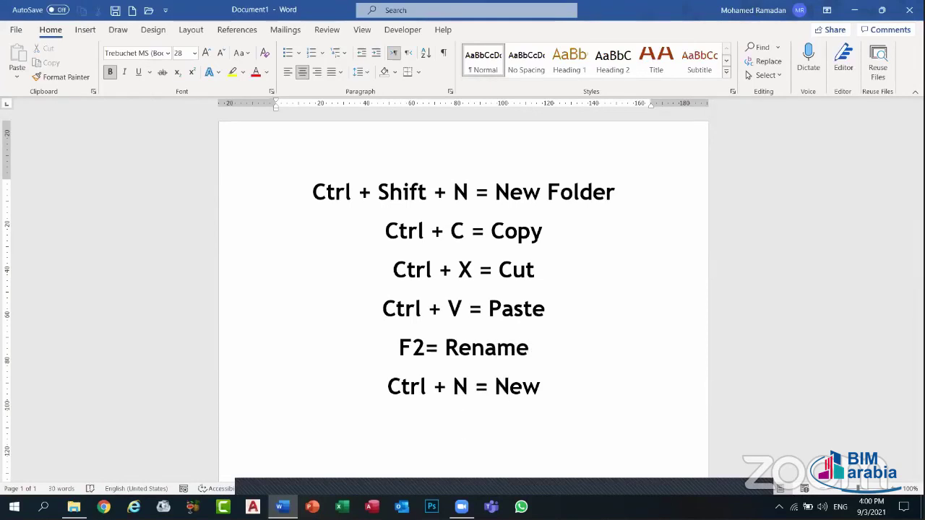
type("Ctrl +")
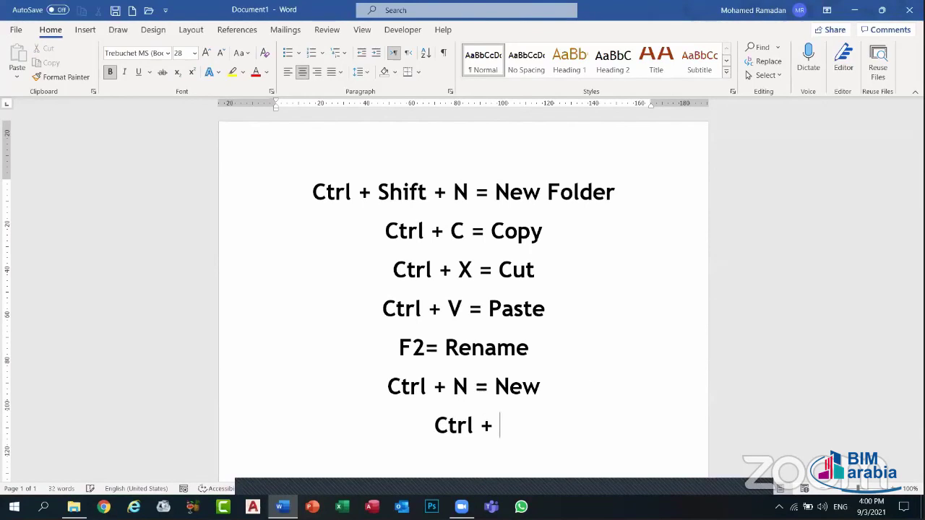
type(" P")
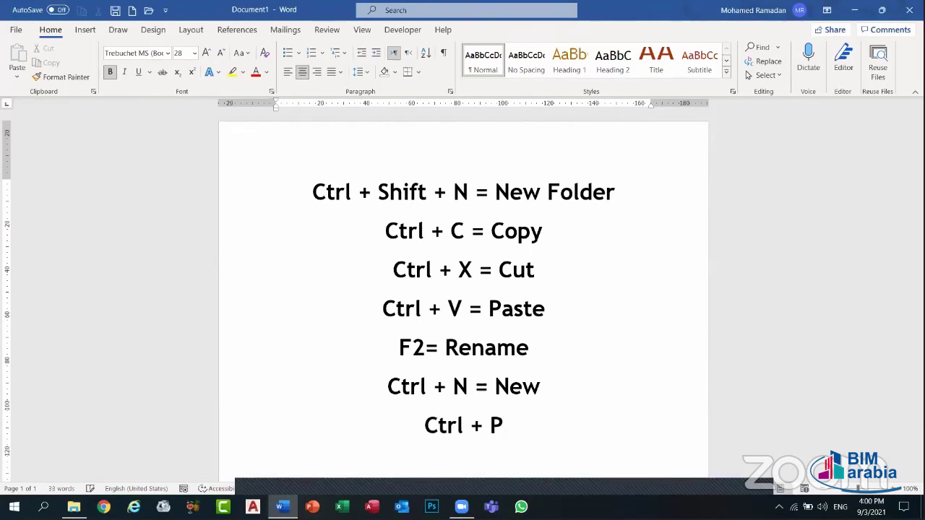
type(" = Pri")
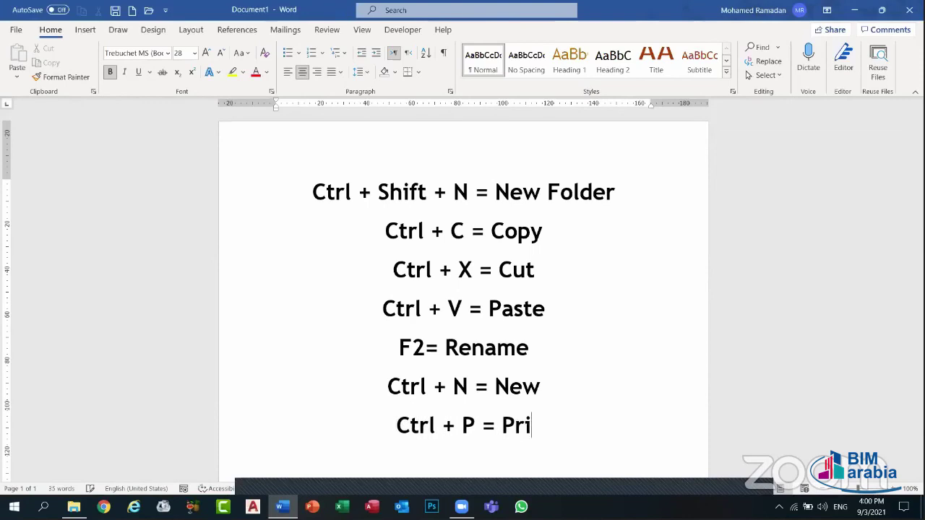
type("nt")
key("Return")
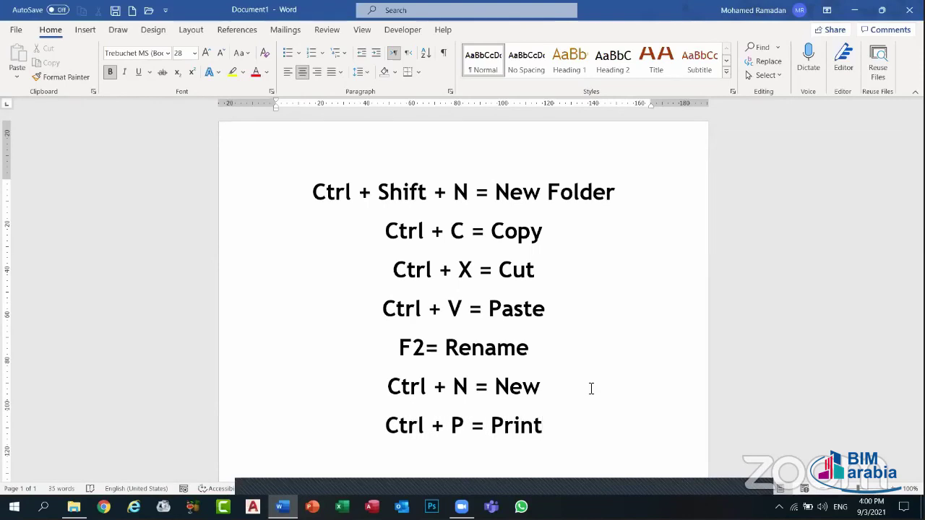
- Add the line "Ctrl + F = Find" below the Print line, followed by a new empty line
type("c")
key("BackSpace")
type("Ctrl +")
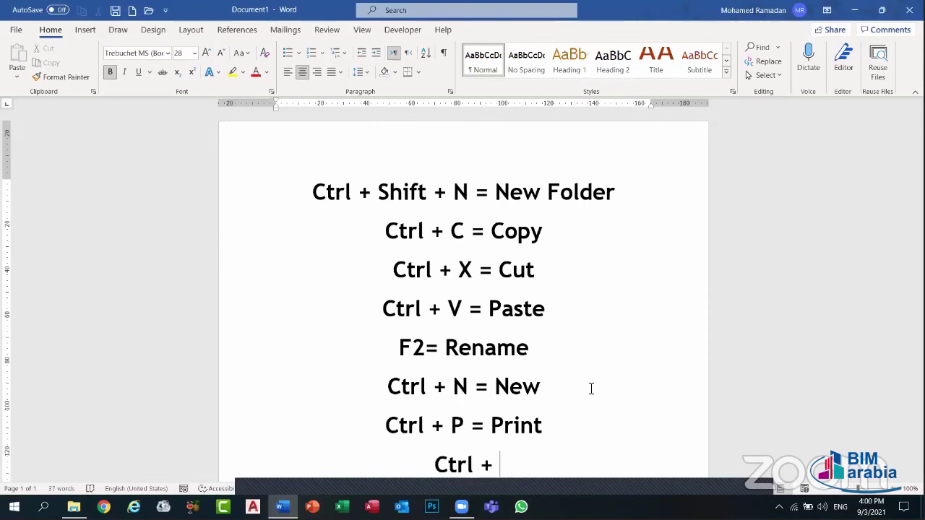
type(" F = ")
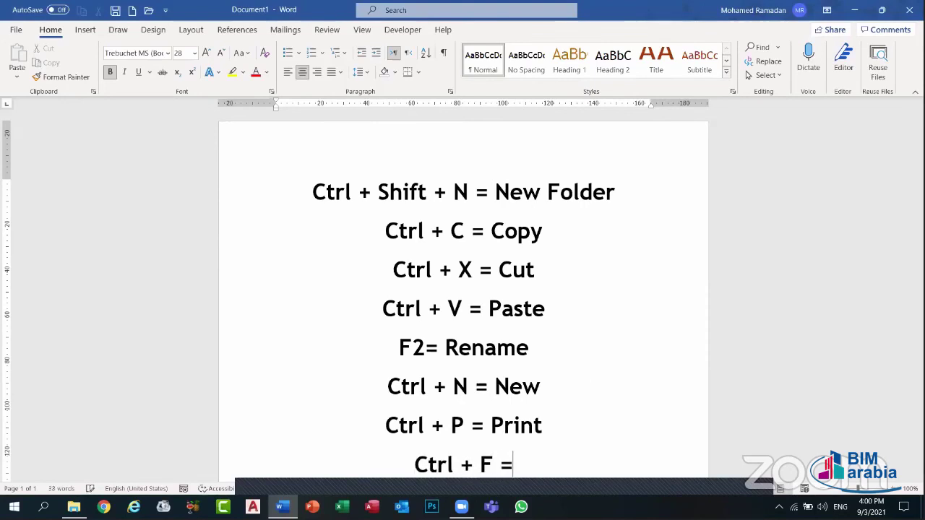
type("fIND")
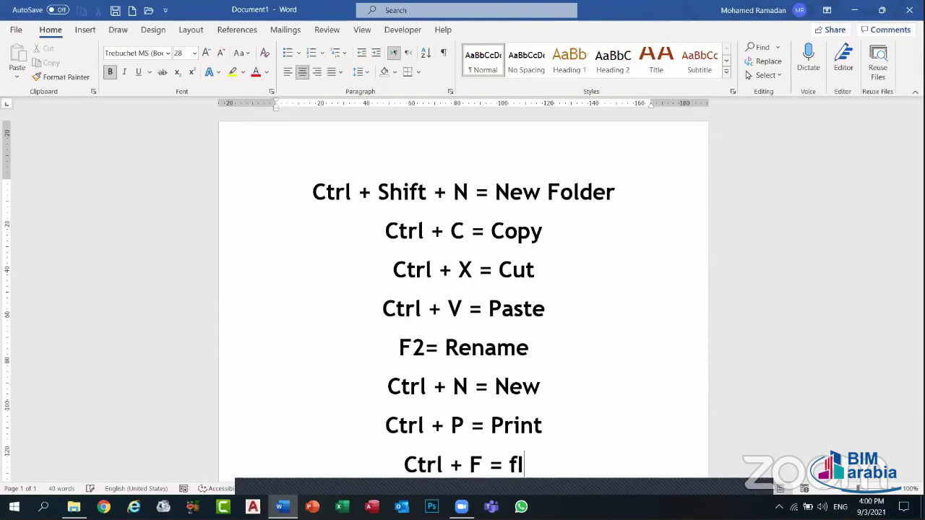
key("BackSpace")
key("BackSpace")
key("BackSpace")
key("BackSpace")
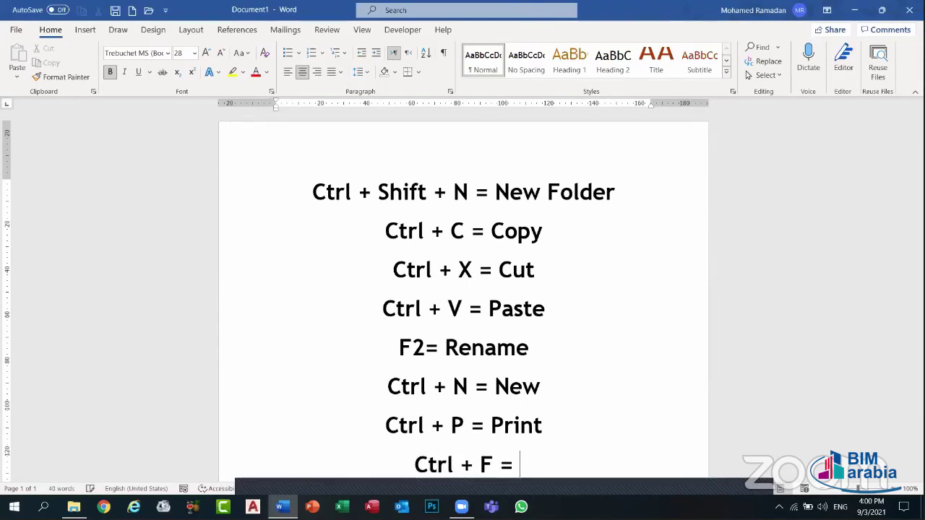
type("Finf")
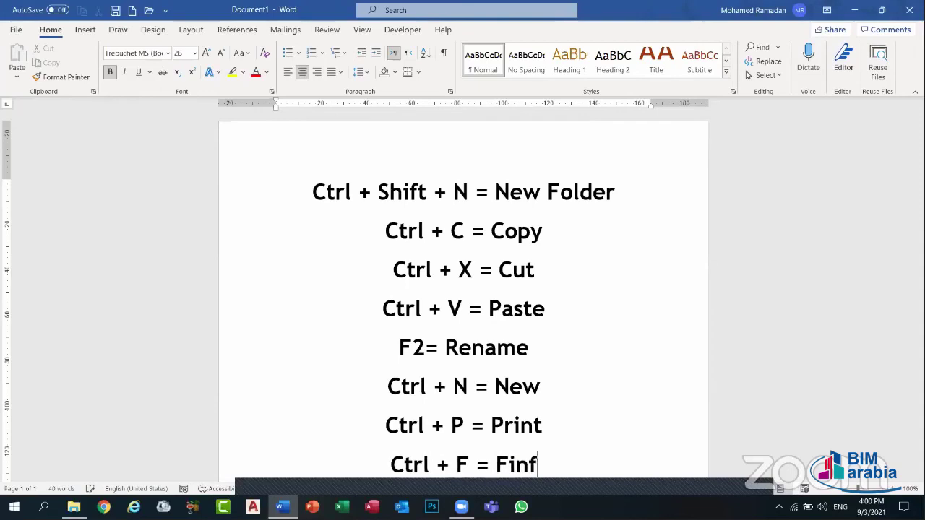
key("BackSpace")
type("d")
key("Return")
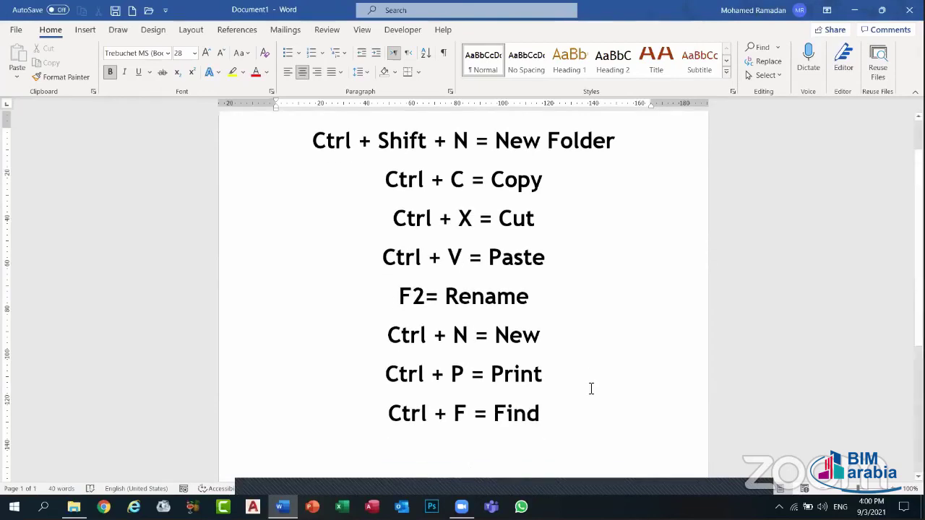
- Add the line "Ctrl + H = Replace" below the Find line, followed by a new empty line
type("Ctrl ")
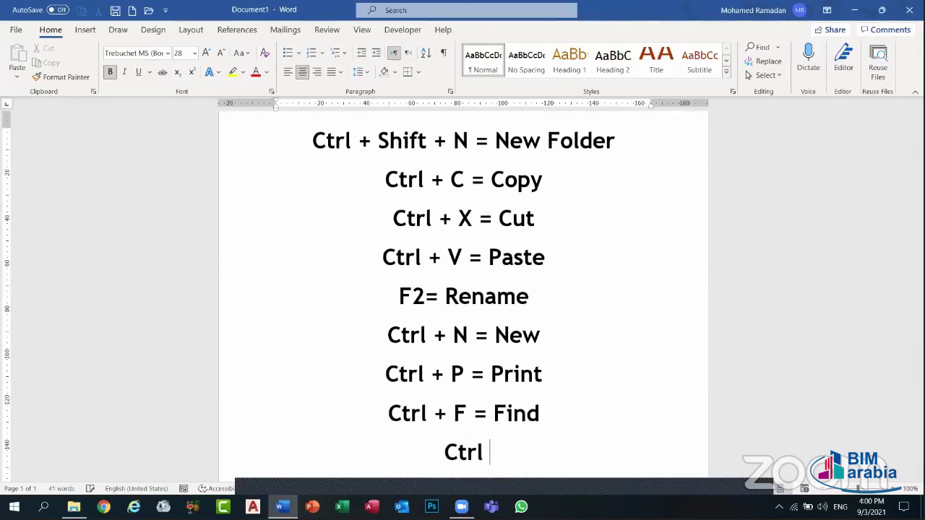
type("+ ")
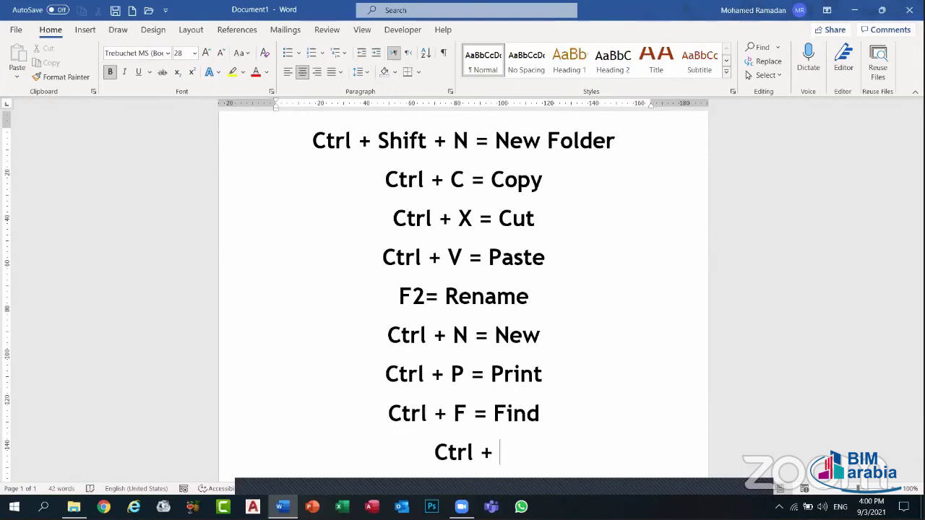
type("H=")
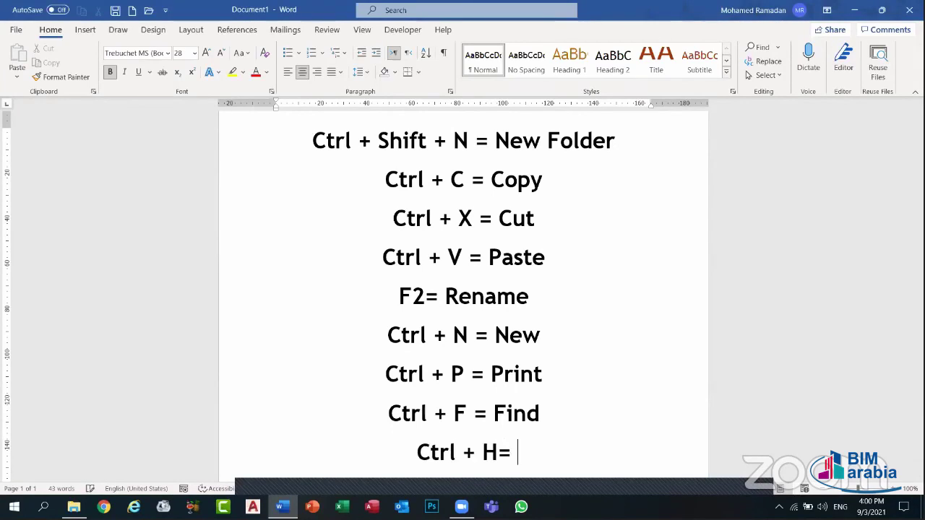
key("BackSpace")
key("BackSpace")
type("=")
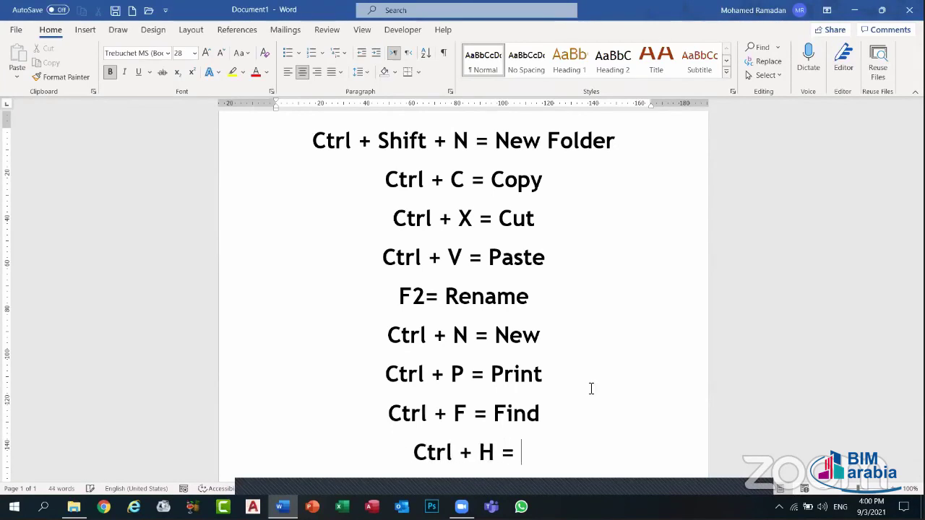
type(" Replace")
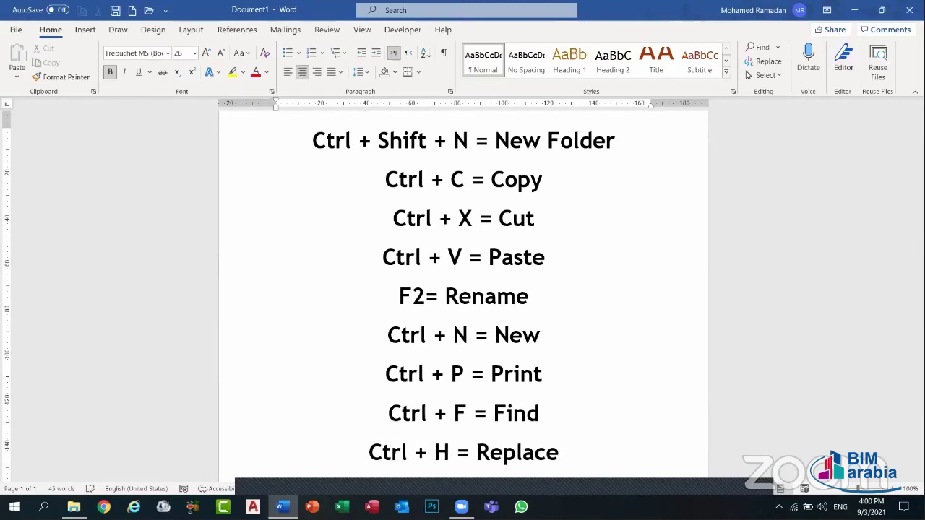
scroll(558, 457, "down", 2)
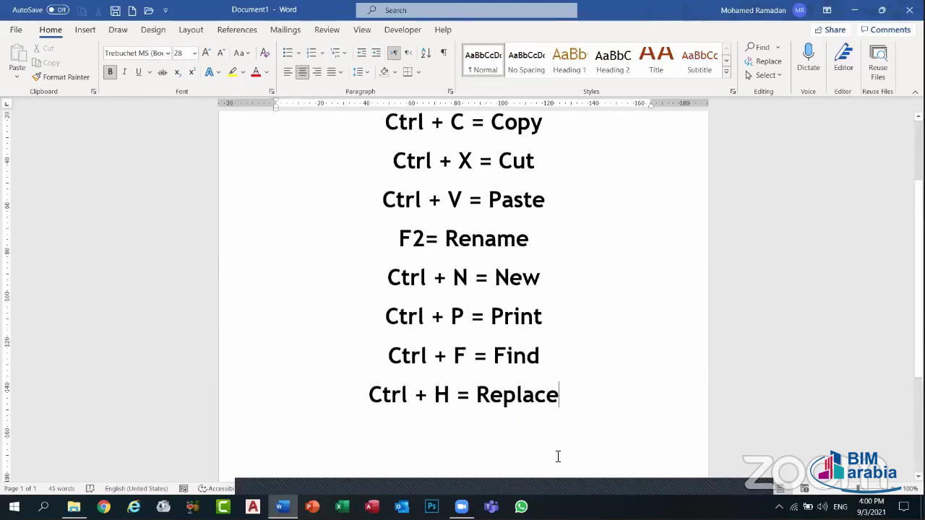
key("Return")
scroll(407, 296, "up", 2)
scroll(409, 299, "down", 4)
scroll(410, 299, "up", 4)
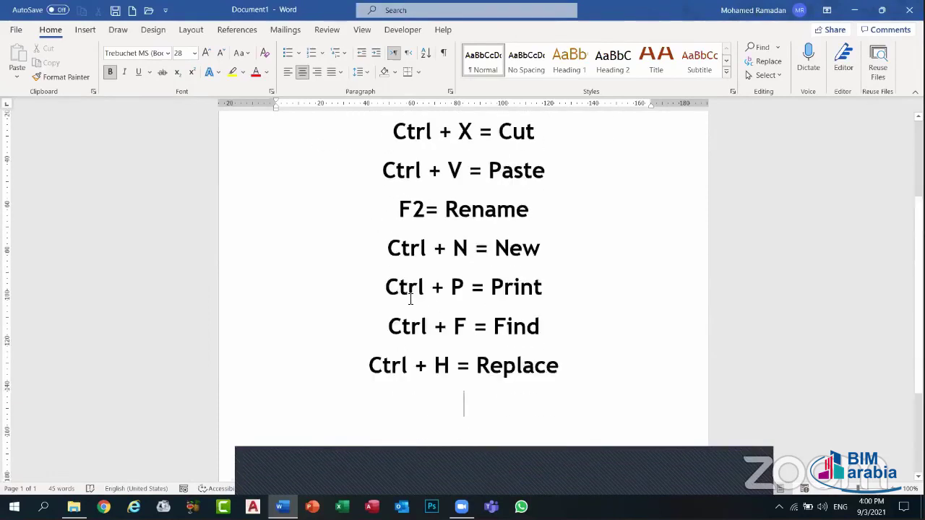
- Add the line "Ctrl + S = Save" below the Replace line, followed by a new empty line
scroll(412, 297, "up", 1)
scroll(481, 310, "down", 6)
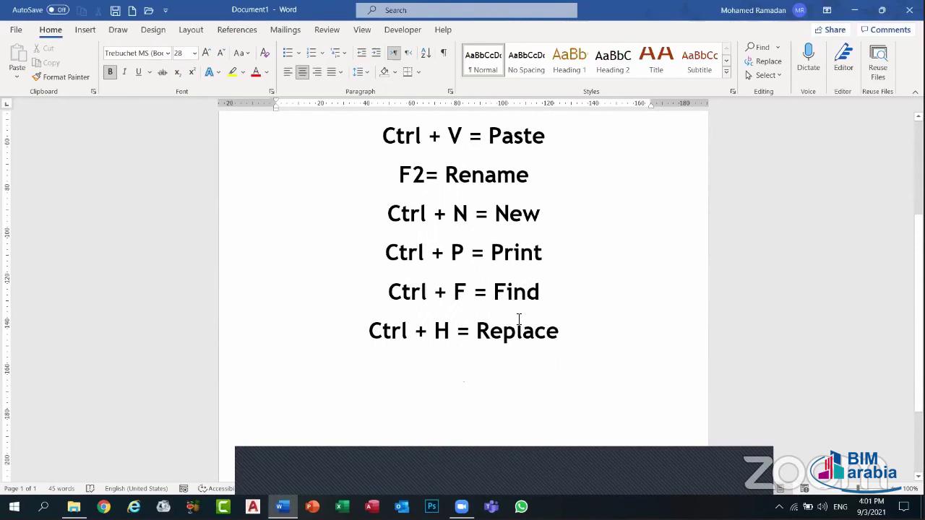
type("Ctrl")
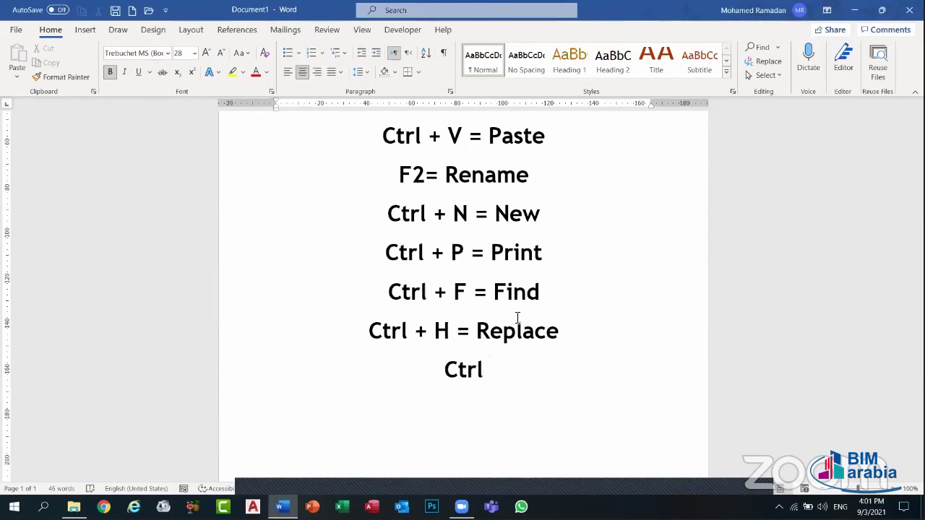
type(" + S")
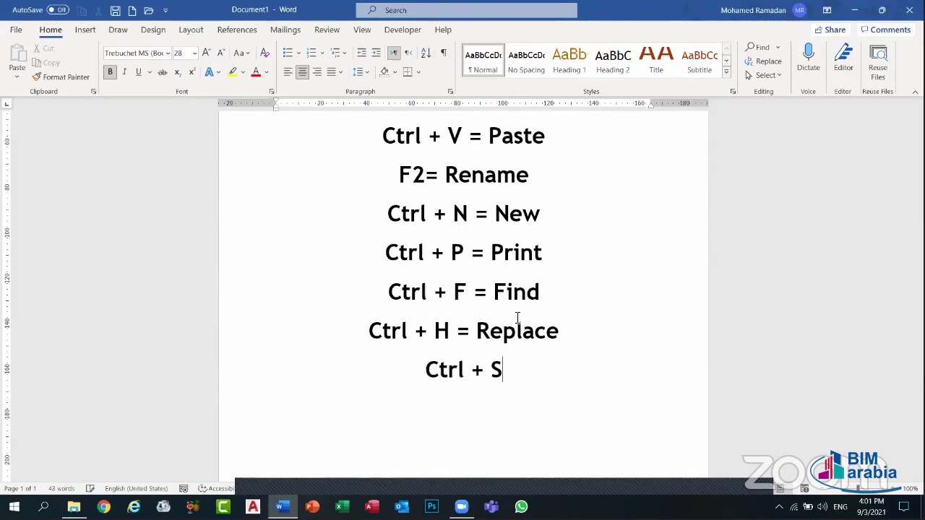
type(" = Sa")
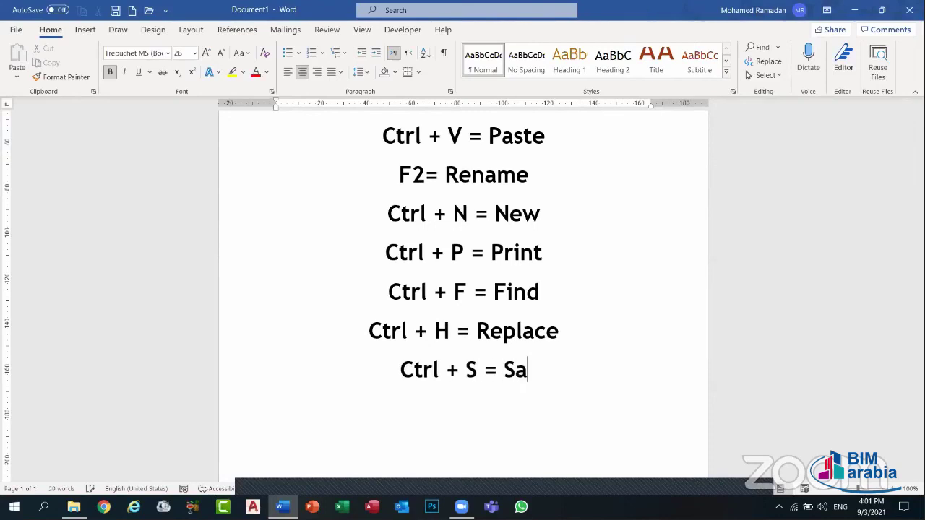
type("ve")
key("Return")
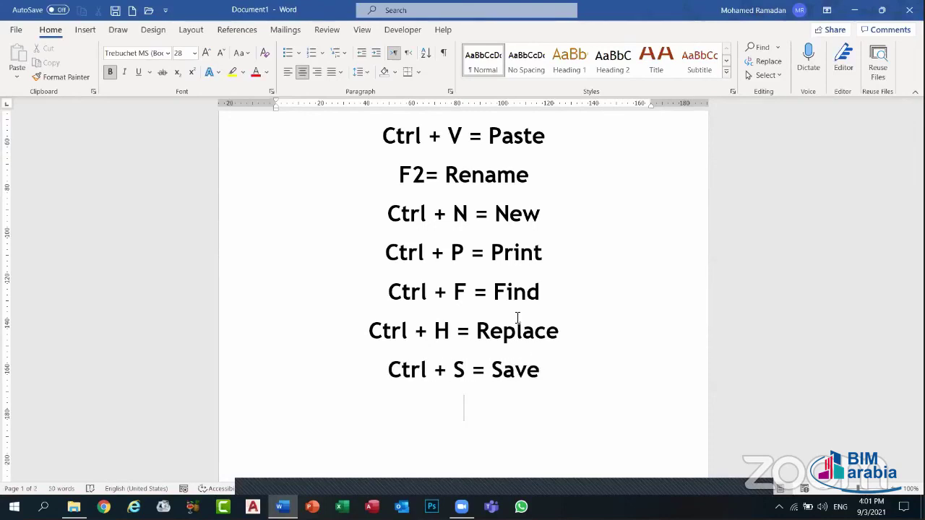
- Add the line "F12 = Save as" below the Save line
type("f")
key("BackSpace")
type("F12")
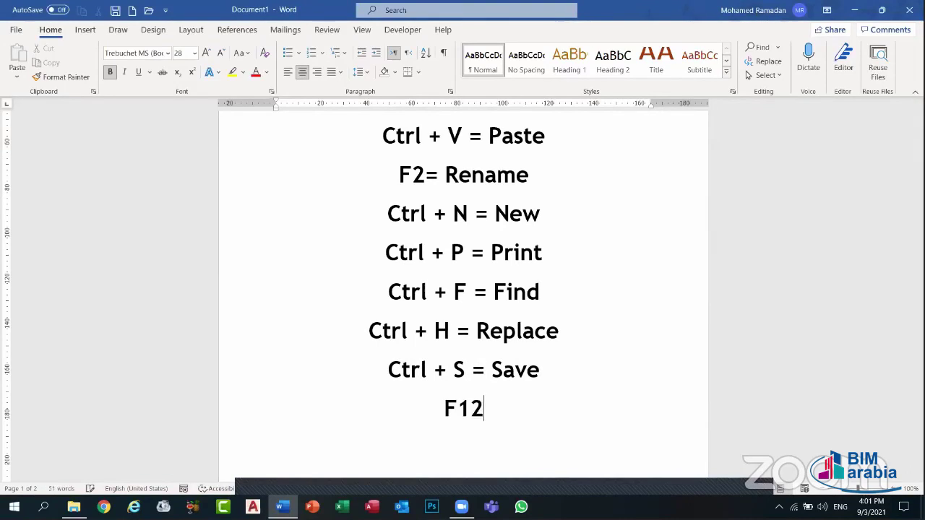
type(" =")
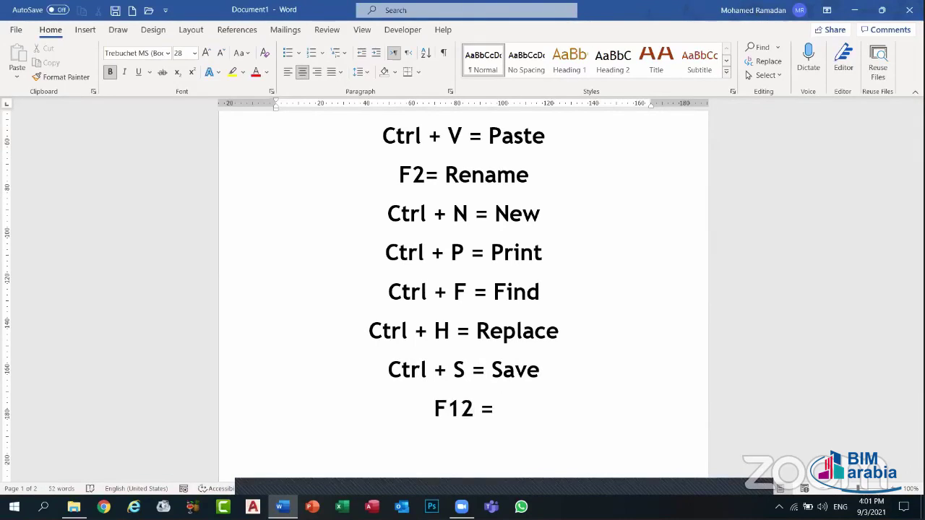
type(" Save as")
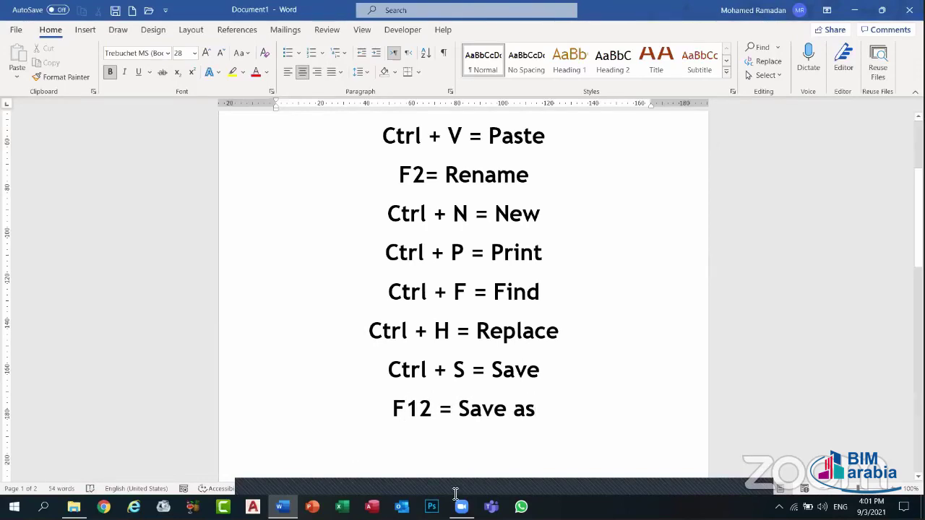
- Add the line "F5 = Refresh" on a new line below the Save as line
scroll(584, 382, "up", 4)
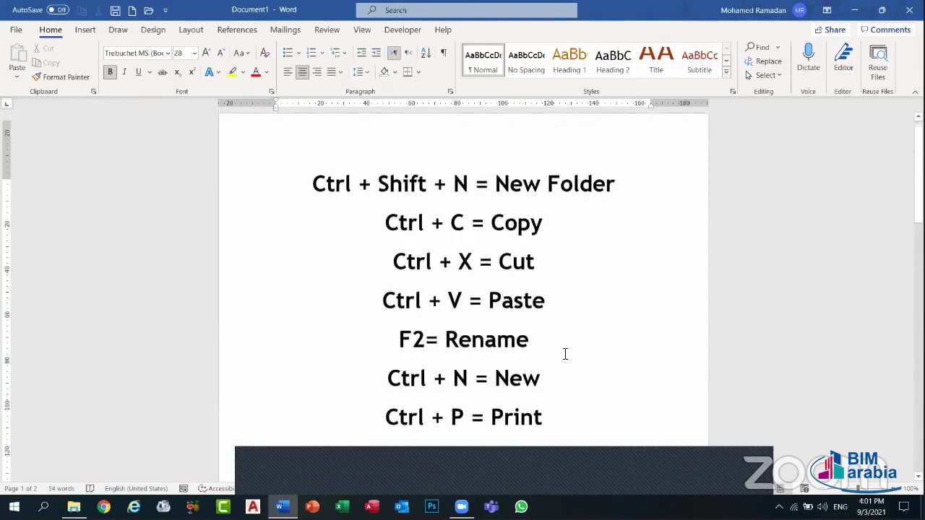
scroll(555, 328, "down", 5)
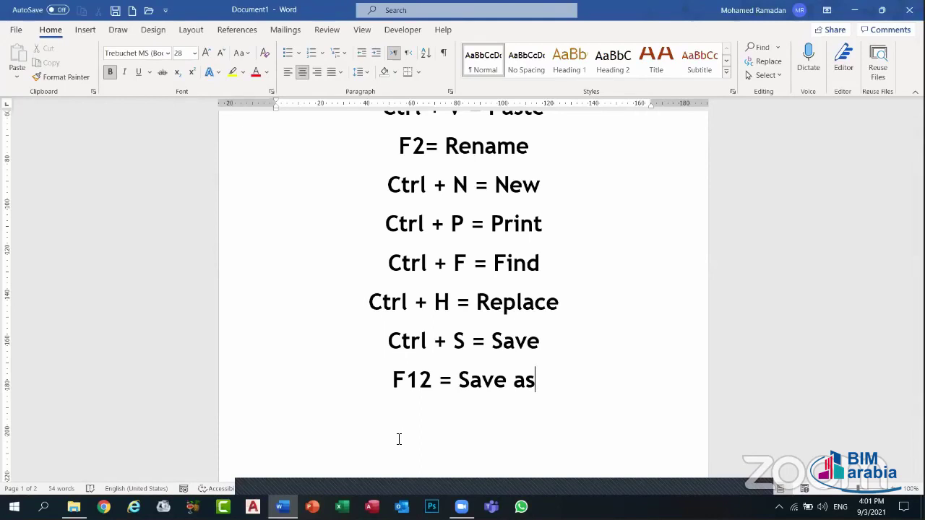
key("Return")
type("F5 = Ref")
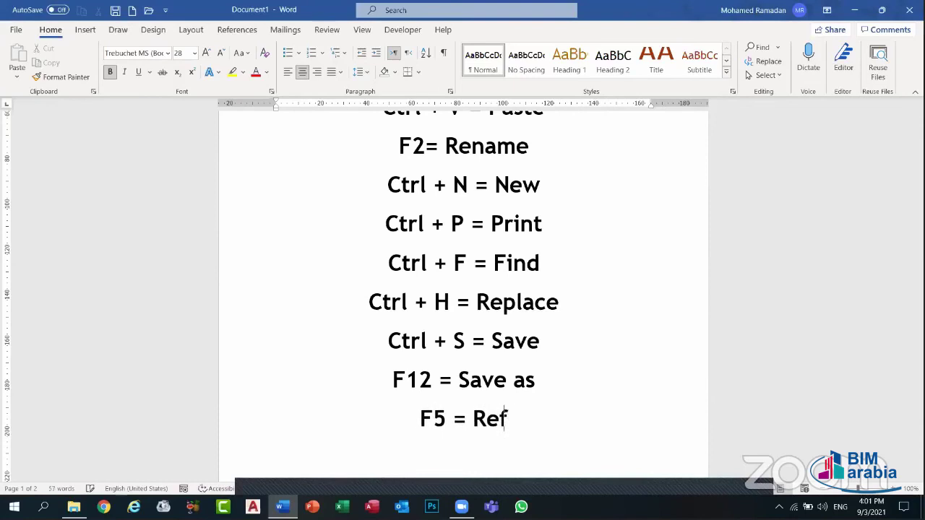
type("resh")
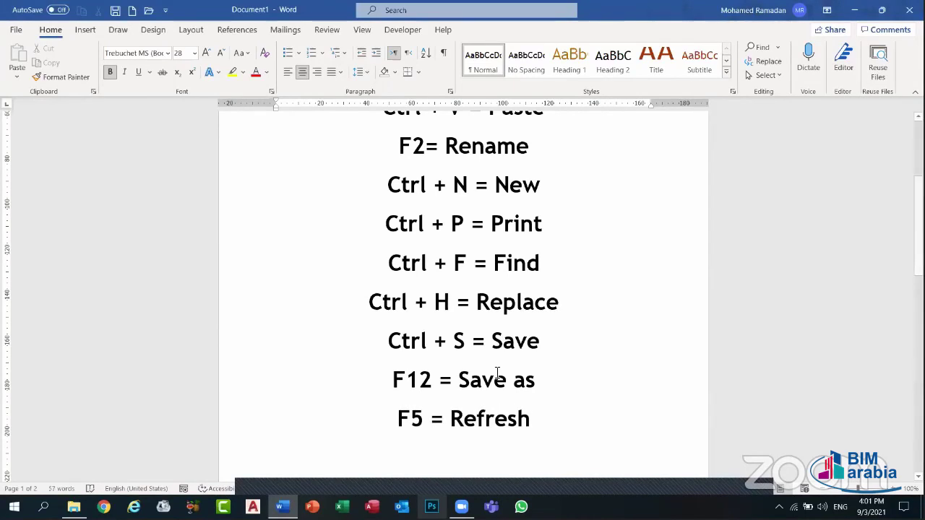
- Apply a Box page border in a thick-and-thin line style to the whole document and check it around the page
scroll(496, 371, "up", 3)
scroll(458, 271, "down", 2)
scroll(465, 270, "up", 2)
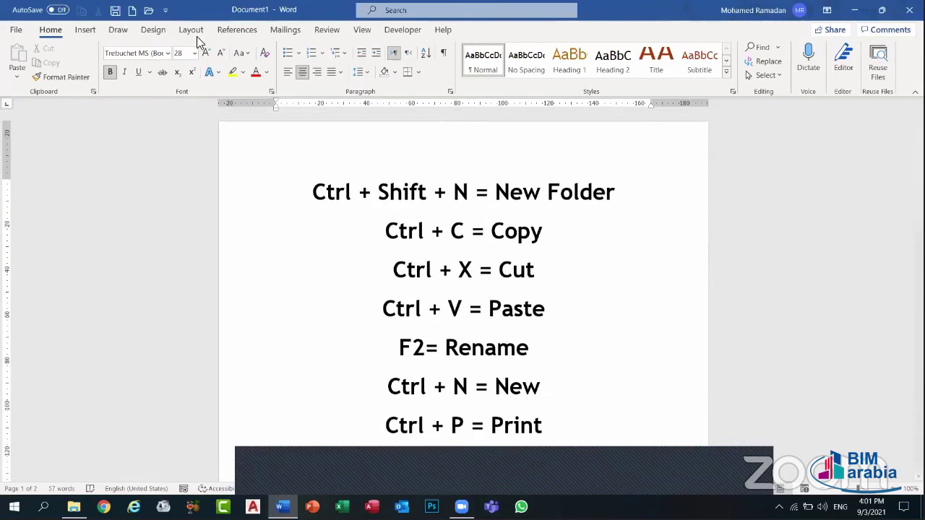
left_click(153, 30)
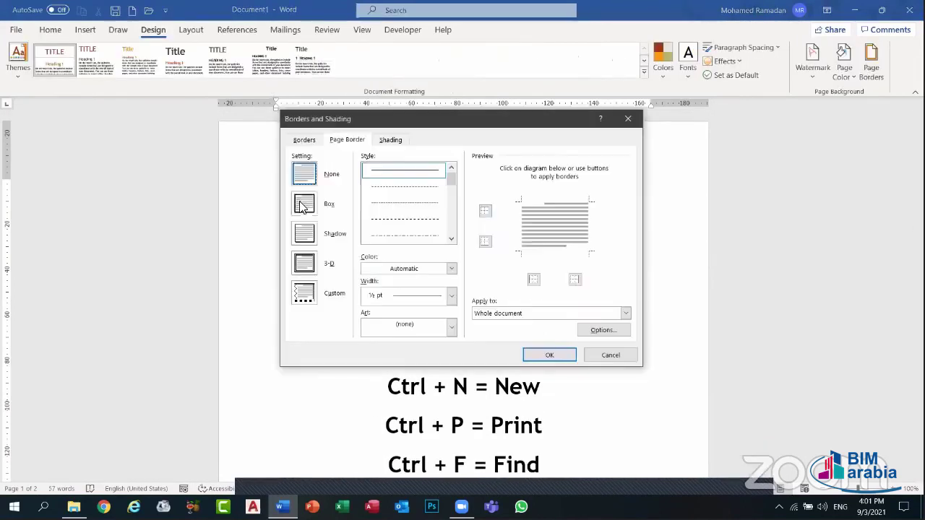
left_click(304, 204)
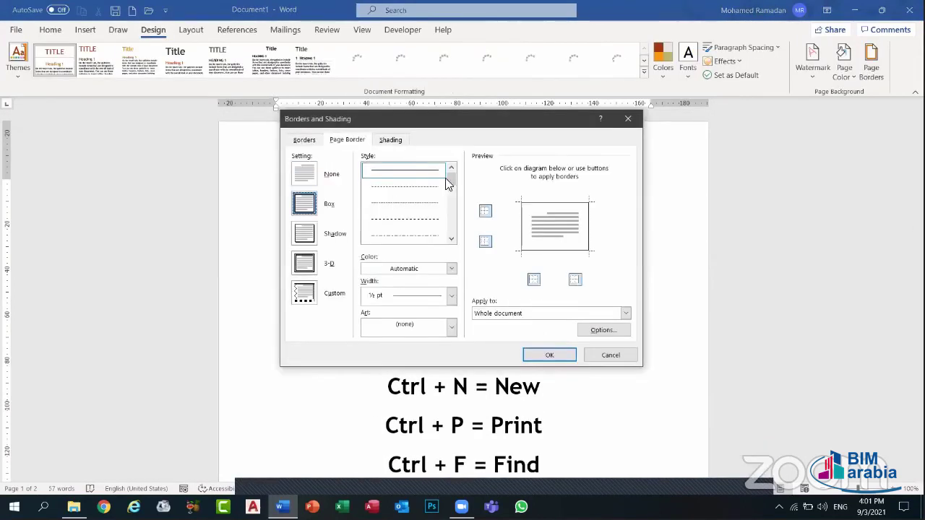
left_click_drag(451, 181, 451, 192)
left_click(419, 221)
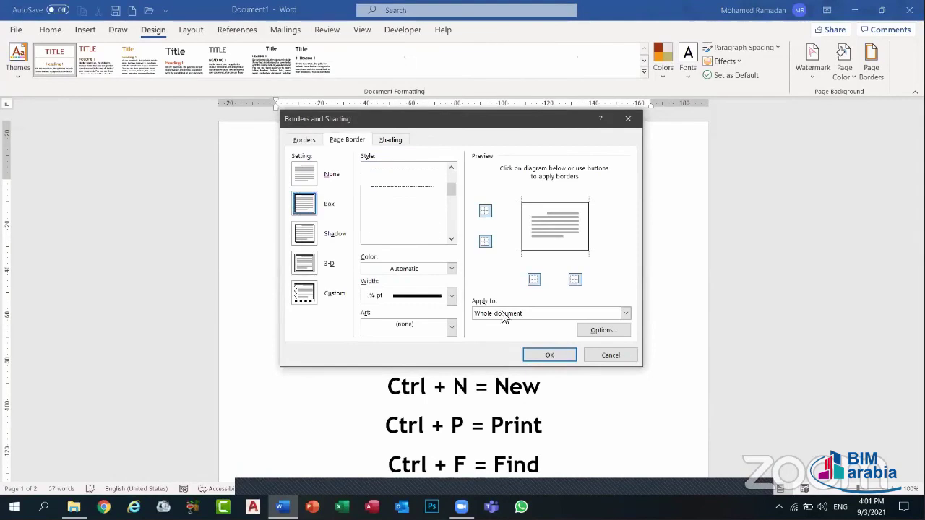
left_click(549, 354)
scroll(460, 192, "down", 3)
scroll(442, 199, "up", 3)
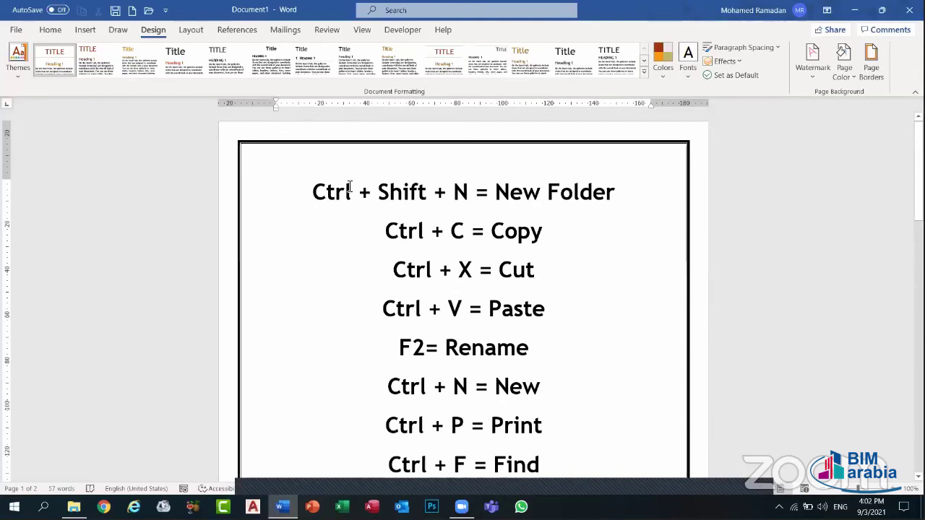
scroll(314, 192, "down", 10)
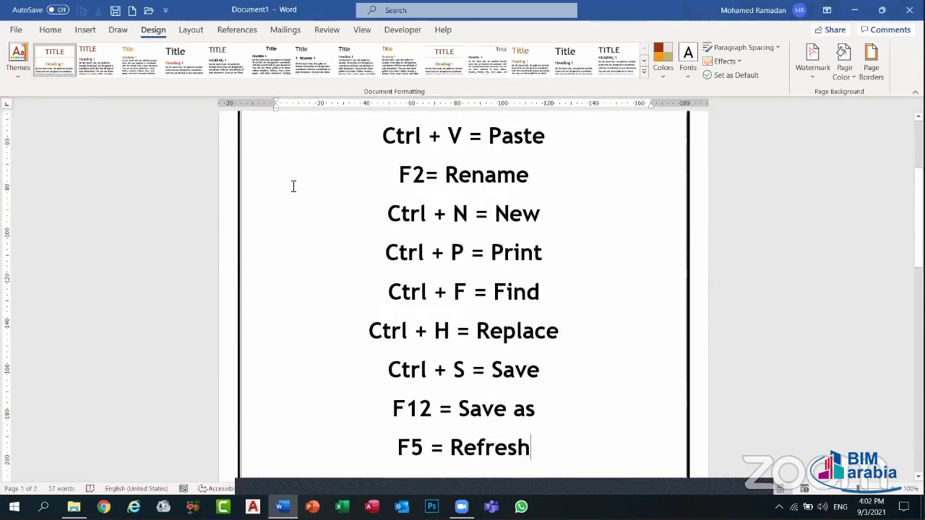
scroll(416, 185, "up", 10)
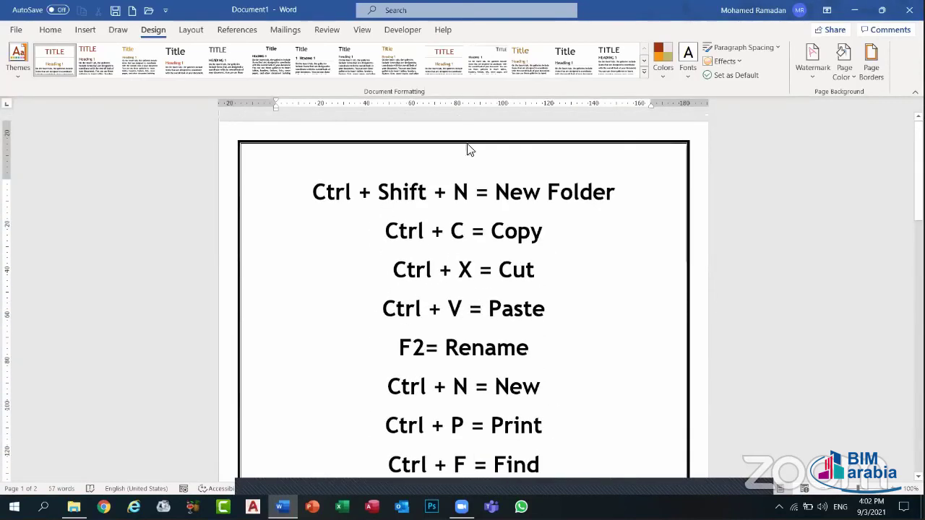
- Minimize the document to show the desktop and restore the saved desktop icon layout
left_click(858, 6)
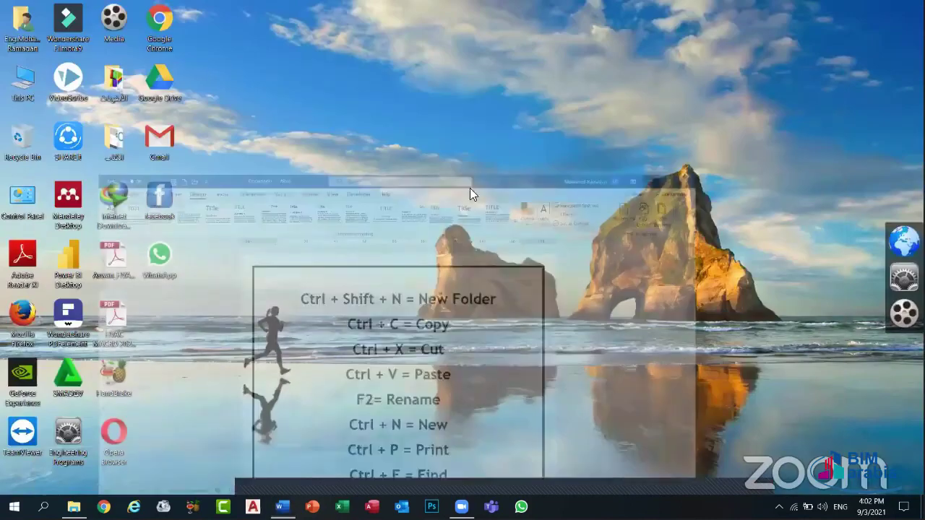
right_click(474, 207)
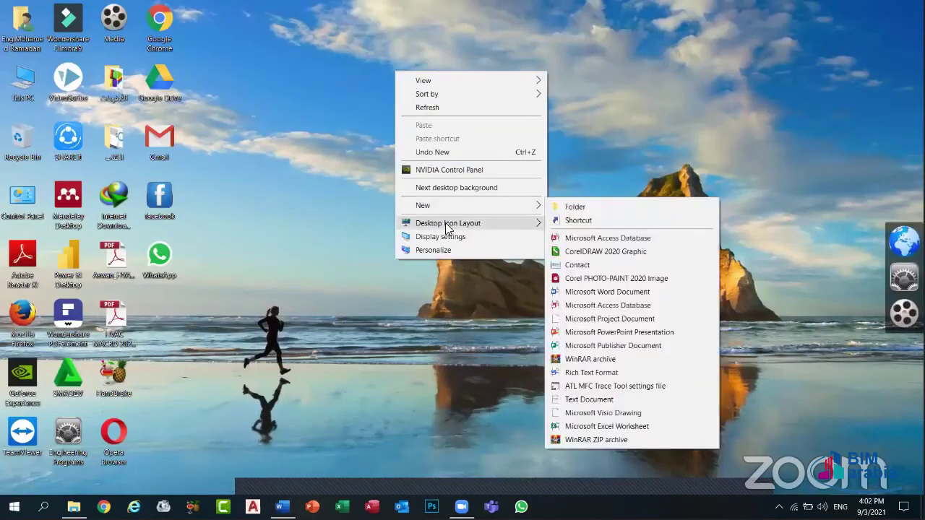
mouse_move(449, 227)
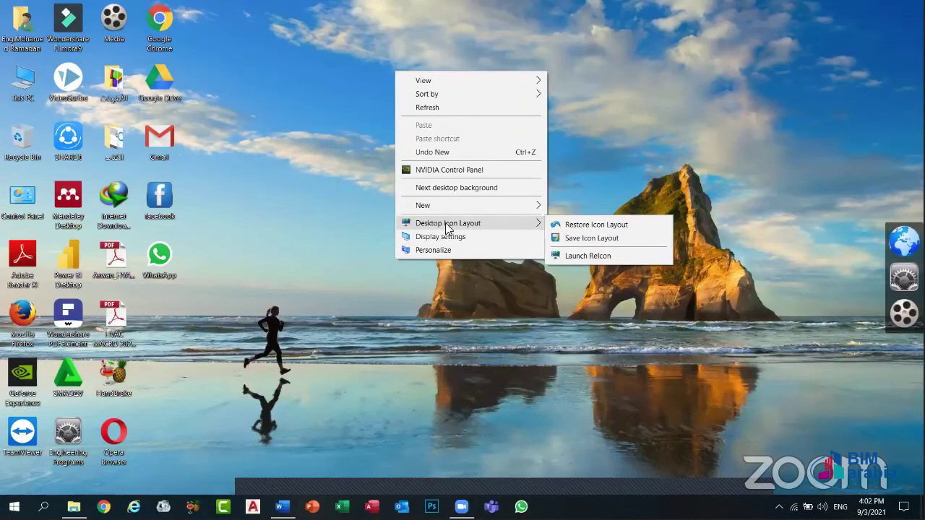
left_click(270, 223)
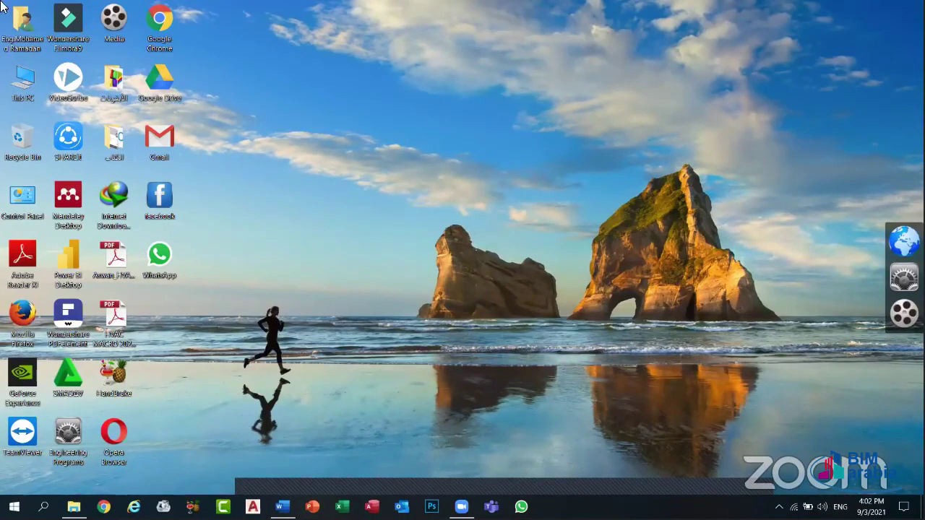
right_click(240, 142)
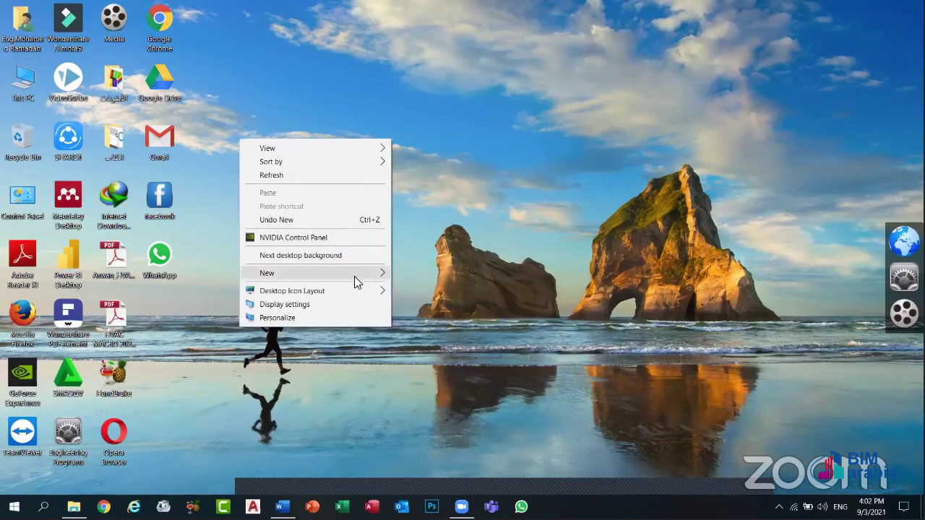
mouse_move(348, 293)
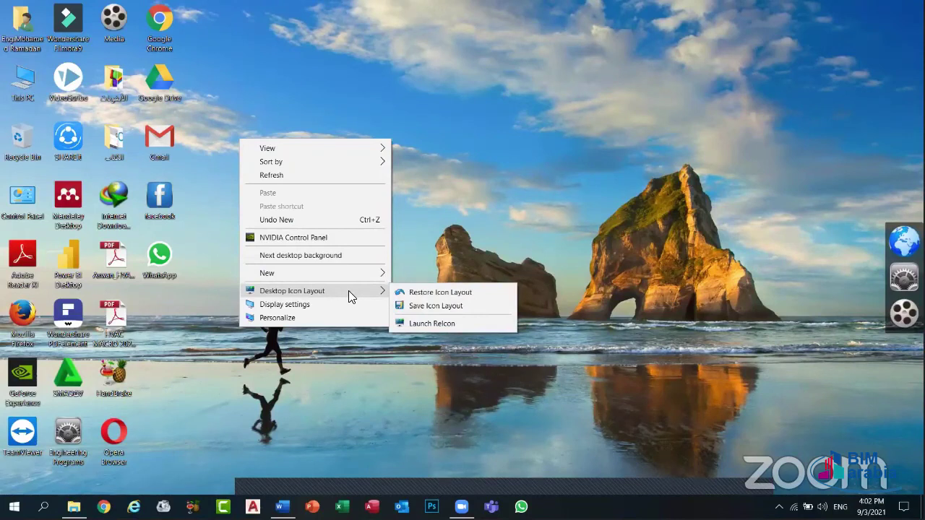
left_click(415, 294)
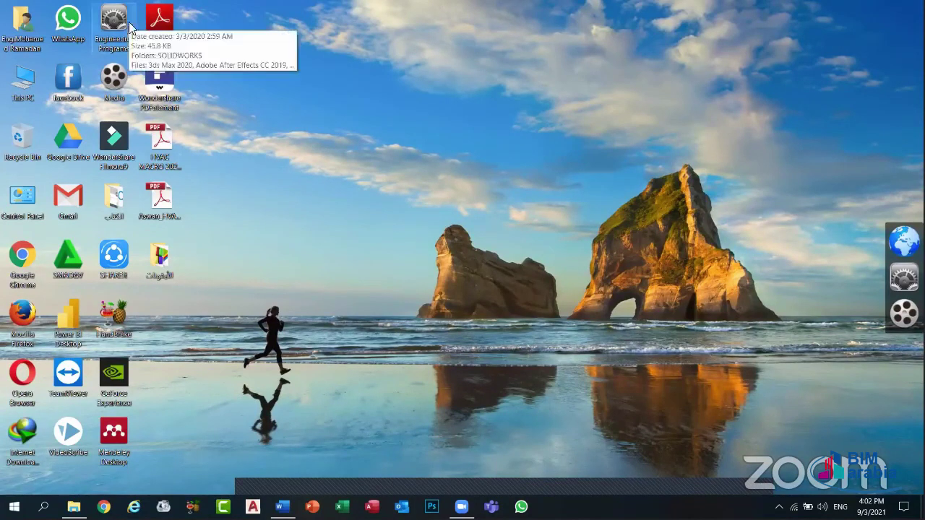
right_click(338, 138)
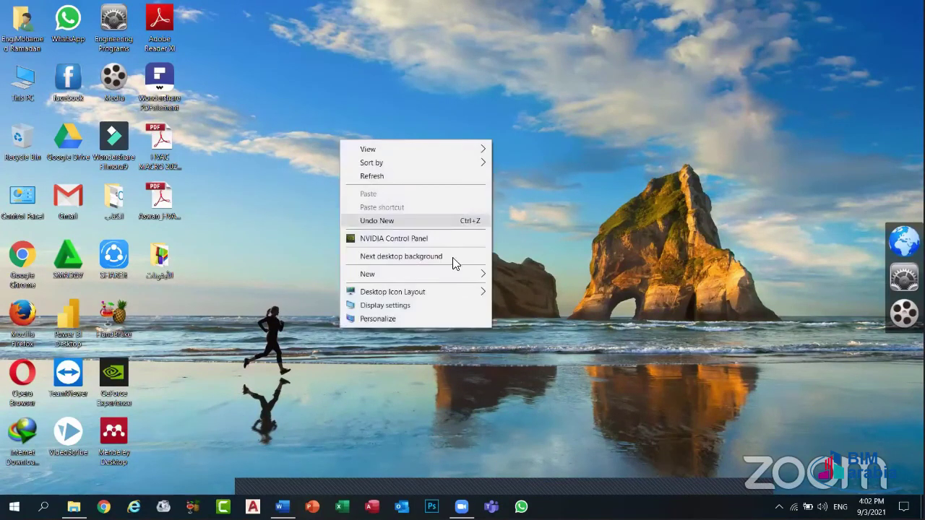
mouse_move(452, 291)
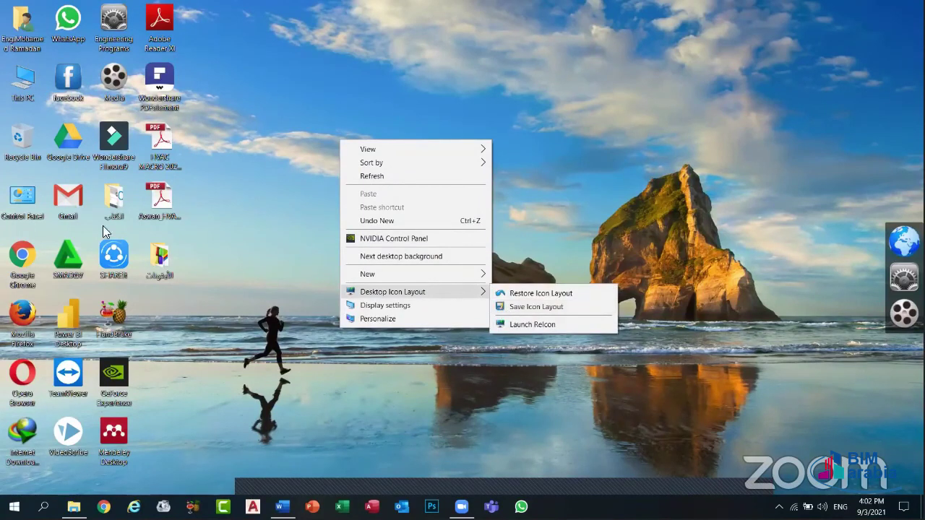
left_click(107, 161)
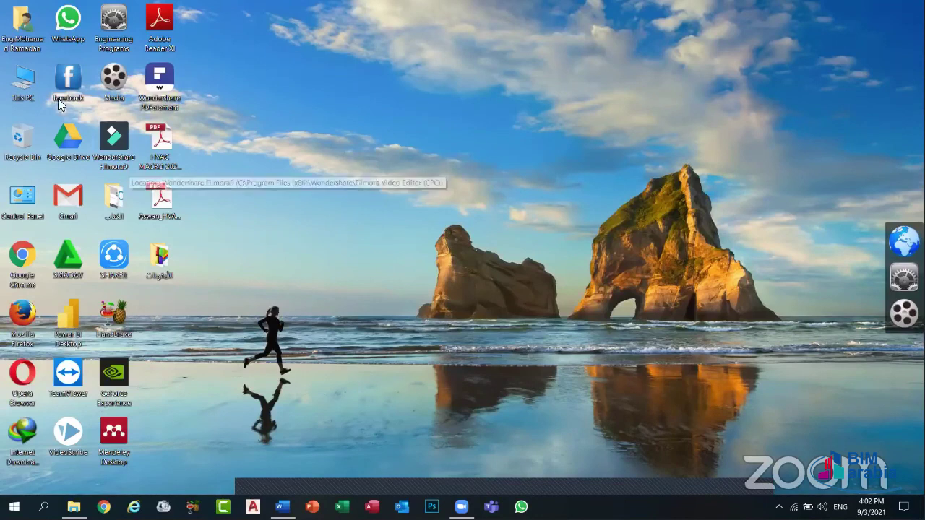
- Launch ReIcon from the desktop, select the saved 1536x864 icon layout in its list, and close the window
right_click(190, 116)
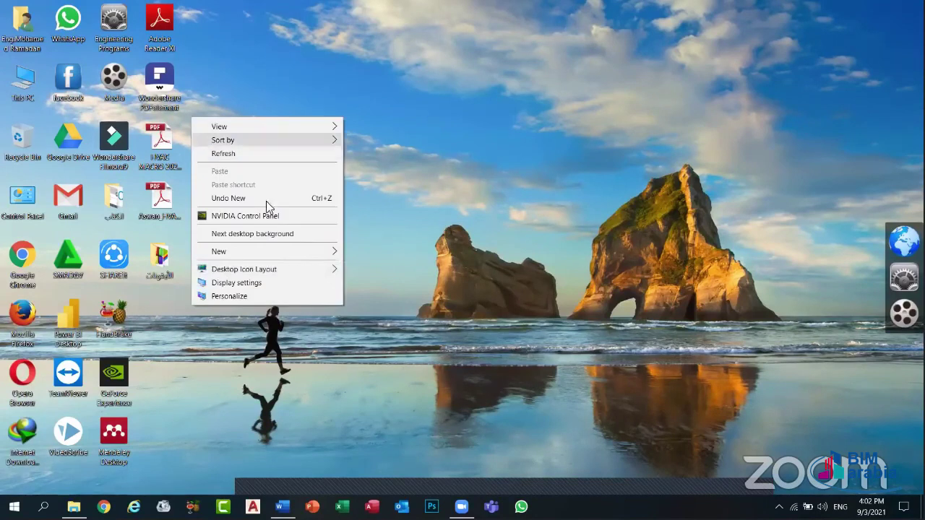
mouse_move(308, 268)
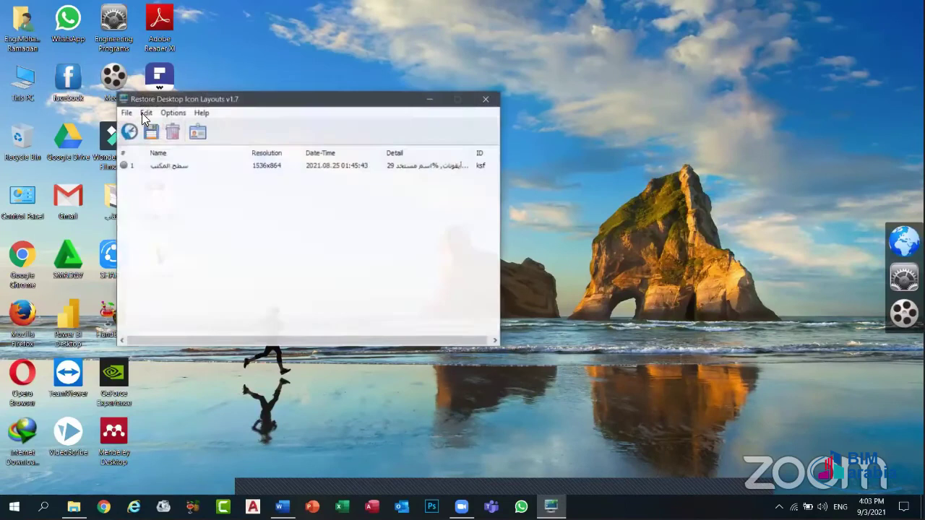
left_click(174, 168)
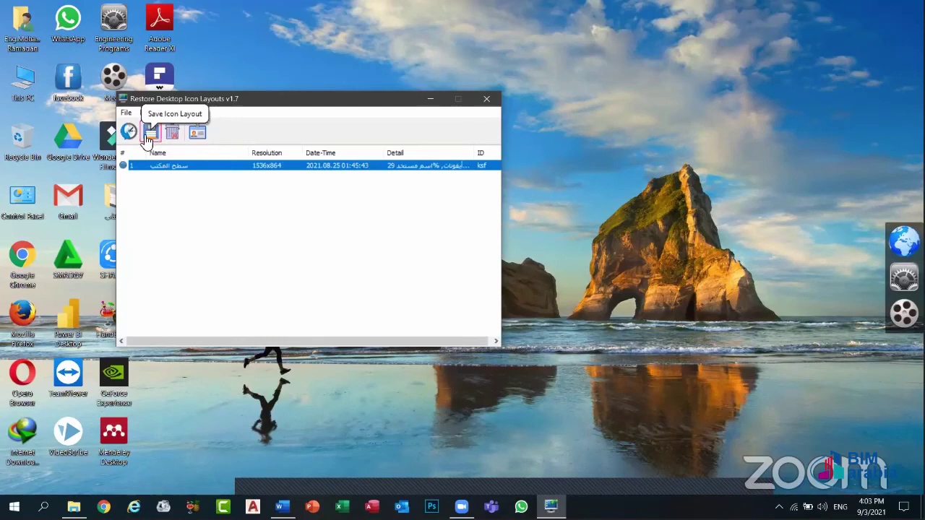
left_click(487, 98)
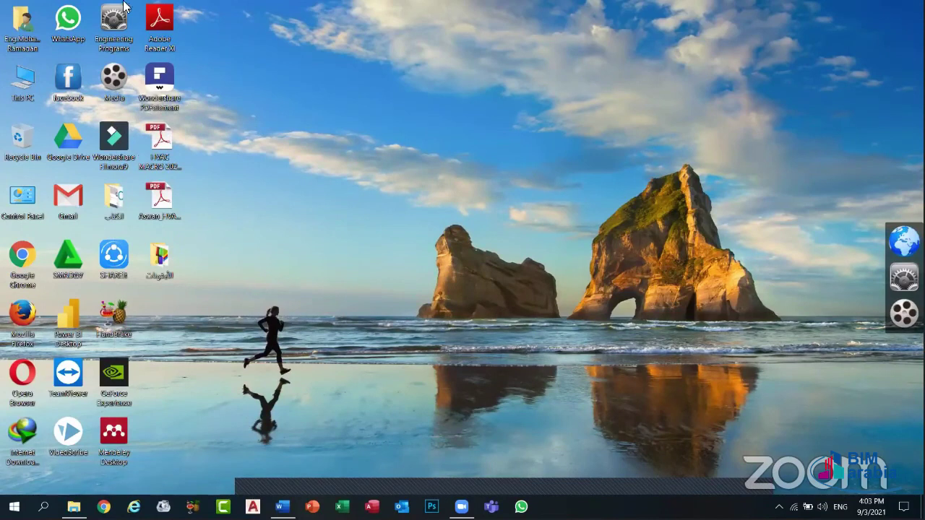
- Point out the Desktop Icon Layout options on the desktop and open the Windows display settings
right_click(341, 41)
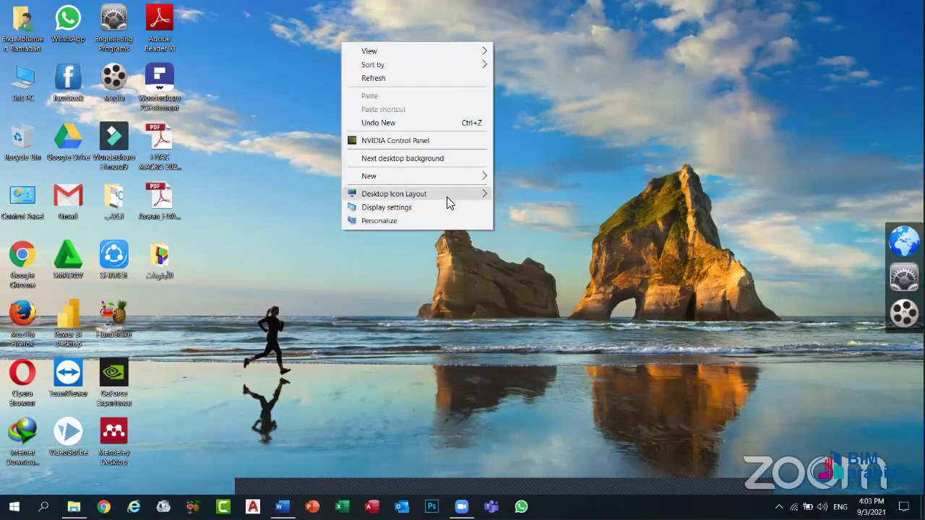
mouse_move(462, 196)
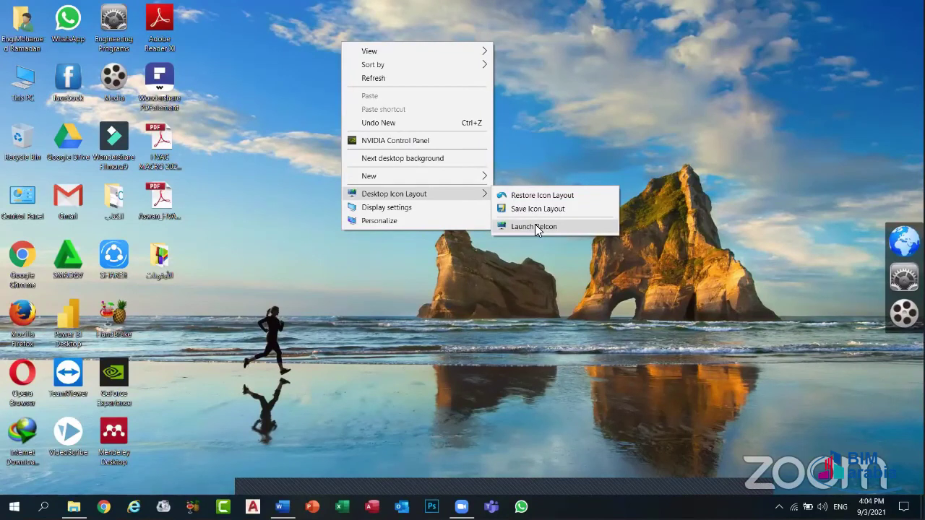
left_click(409, 210)
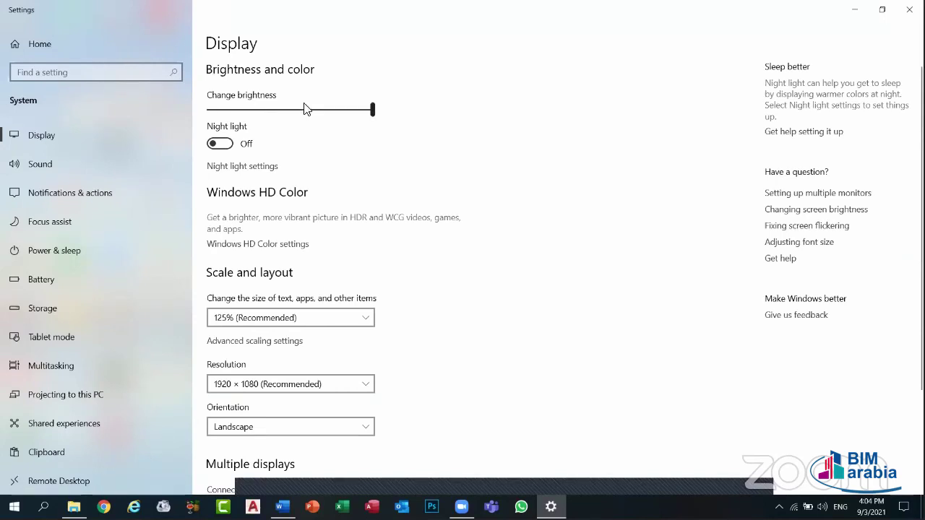
- Try the brightness control, and turn Night light on and back off
left_click_drag(373, 114, 388, 131)
left_click(217, 143)
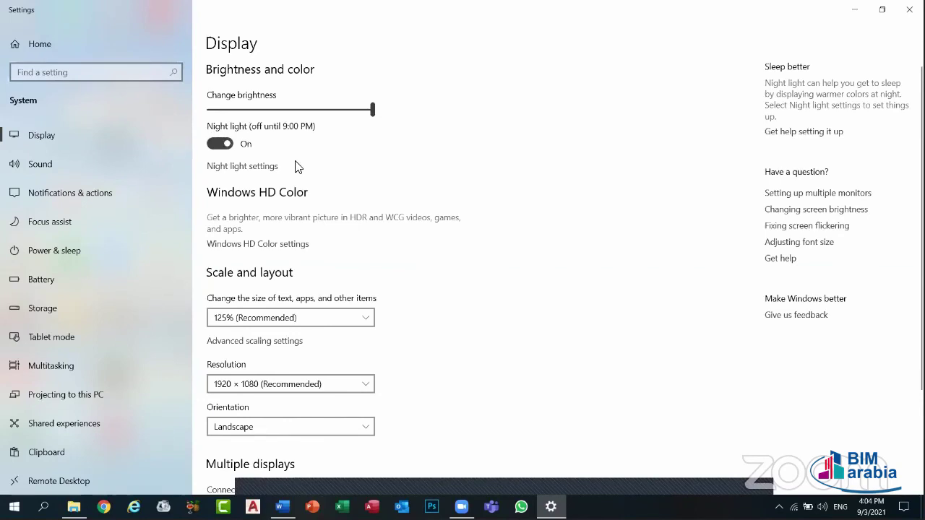
left_click(226, 144)
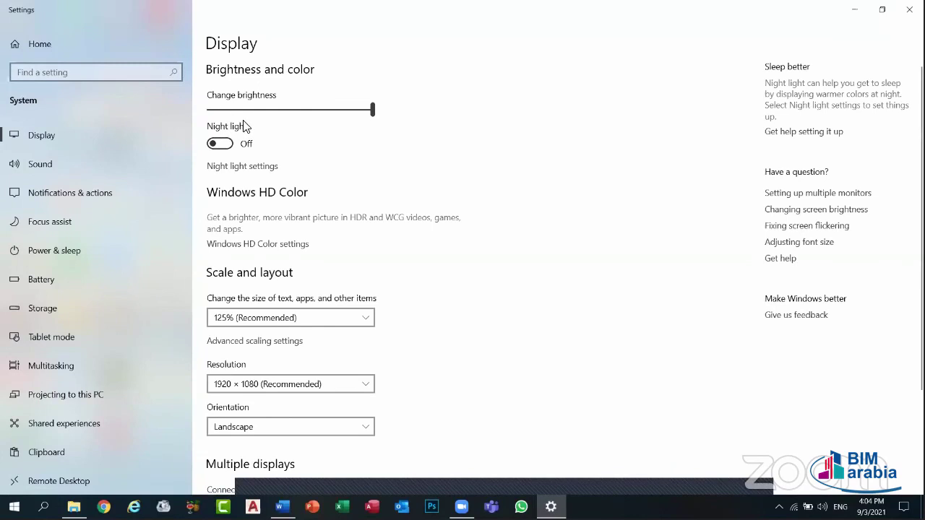
- Open the Night light settings, turn the night light schedule on and back off, and return to the display settings
left_click(244, 172)
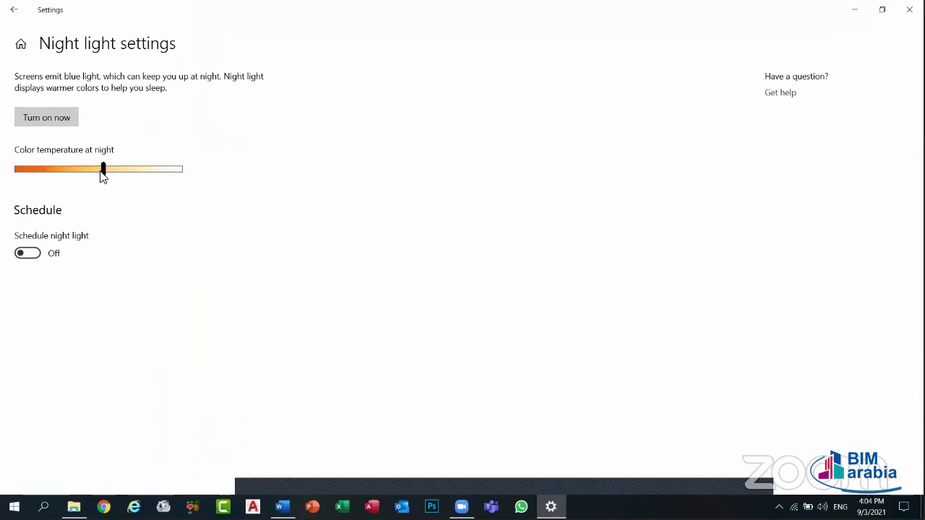
left_click(27, 253)
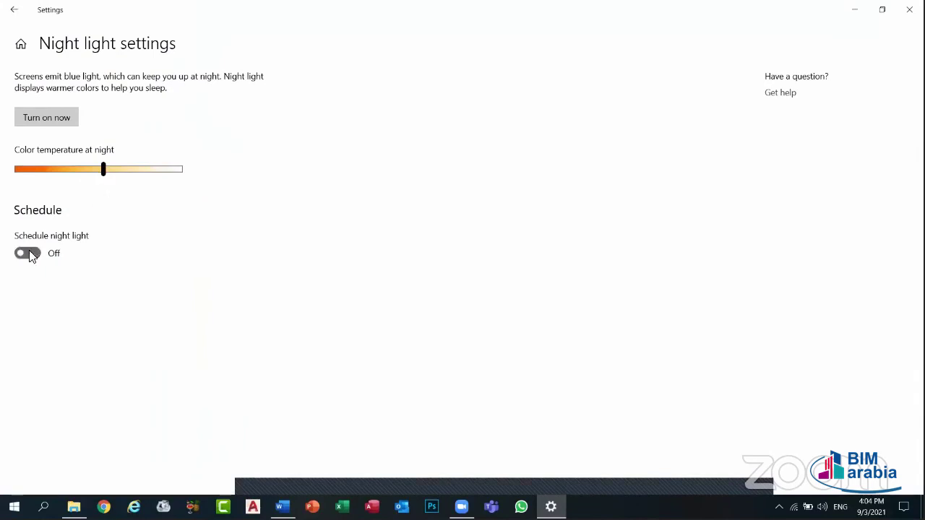
scroll(57, 312, "down", 1)
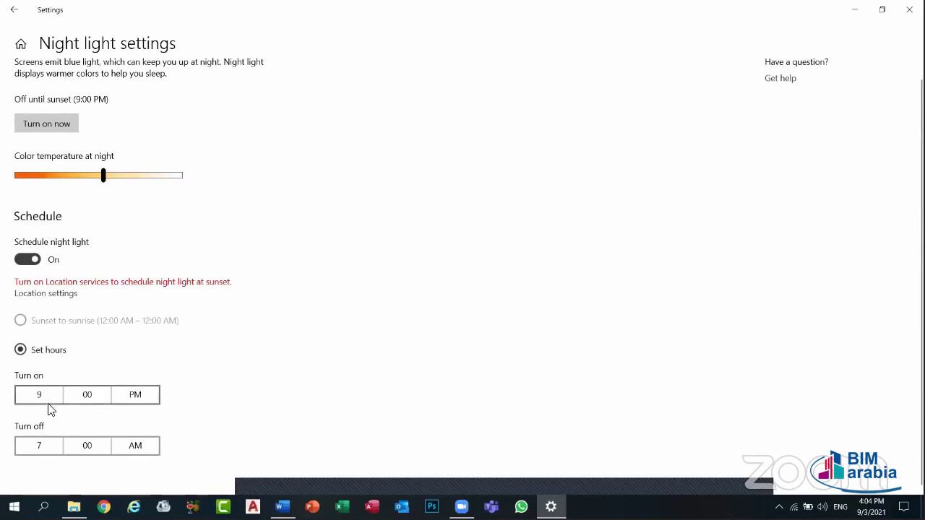
left_click(27, 262)
left_click(19, 257)
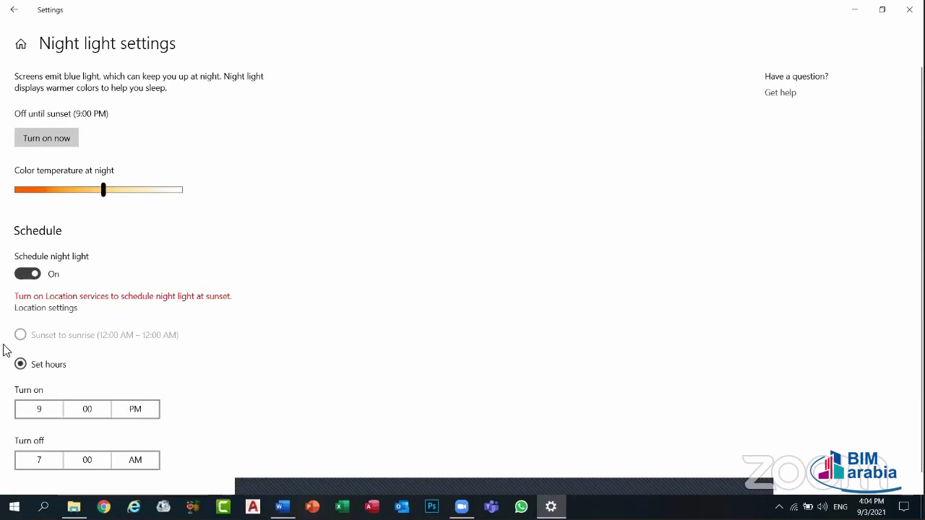
left_click(27, 275)
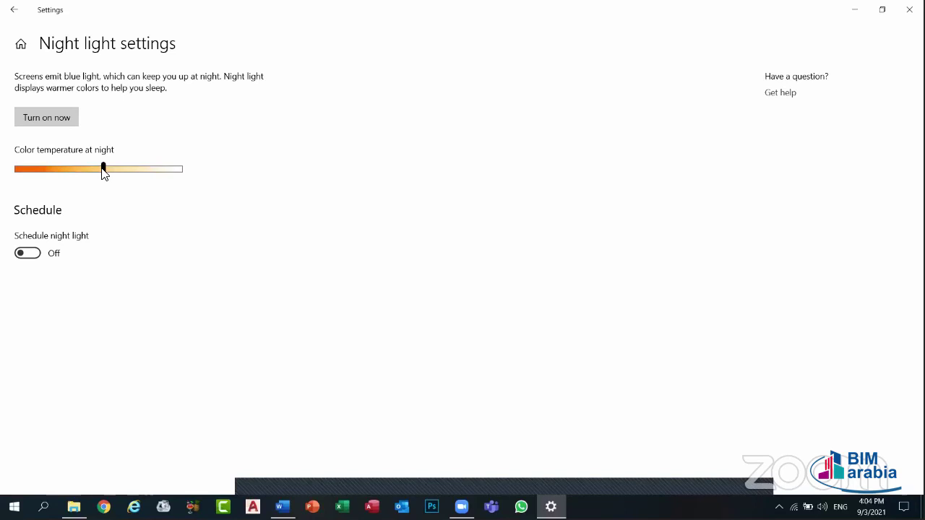
left_click(18, 10)
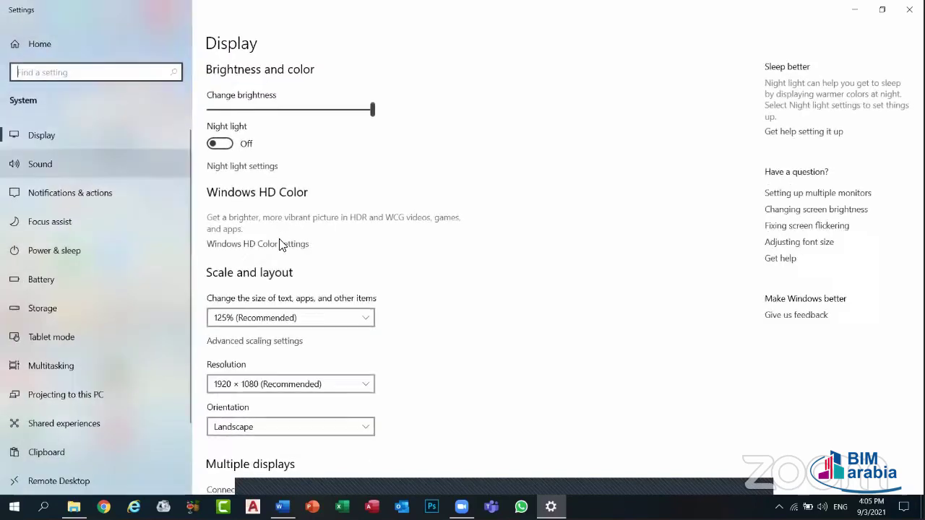
- Try 100% and 175% scaling for text, apps and other items, and check how the desktop looks
scroll(260, 239, "down", 3)
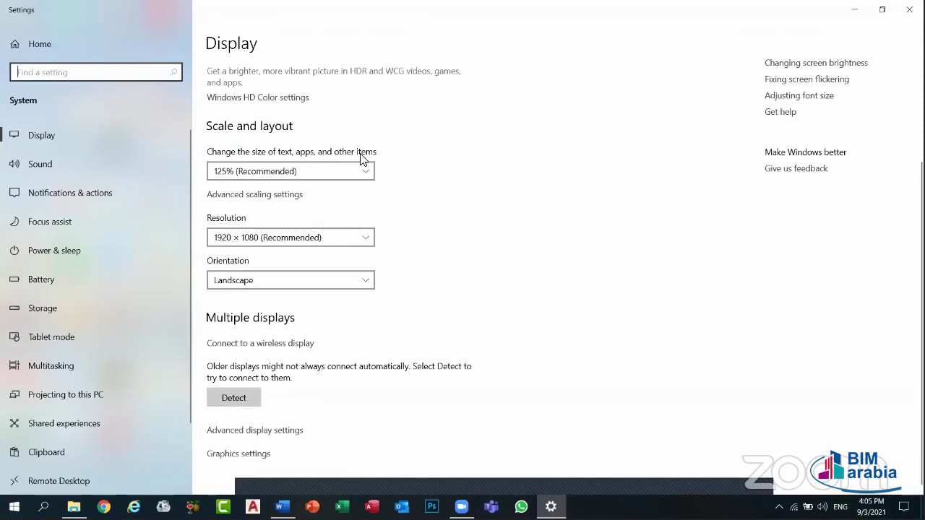
left_click(351, 171)
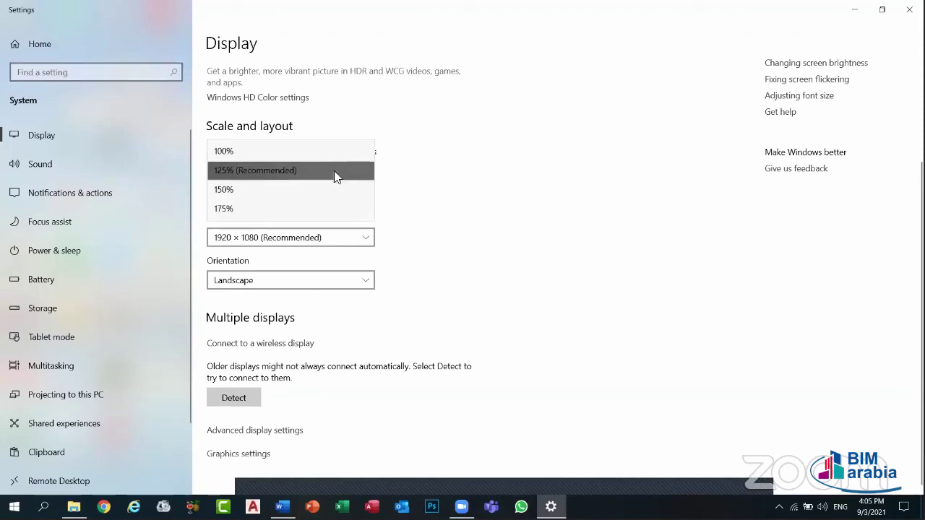
left_click(256, 151)
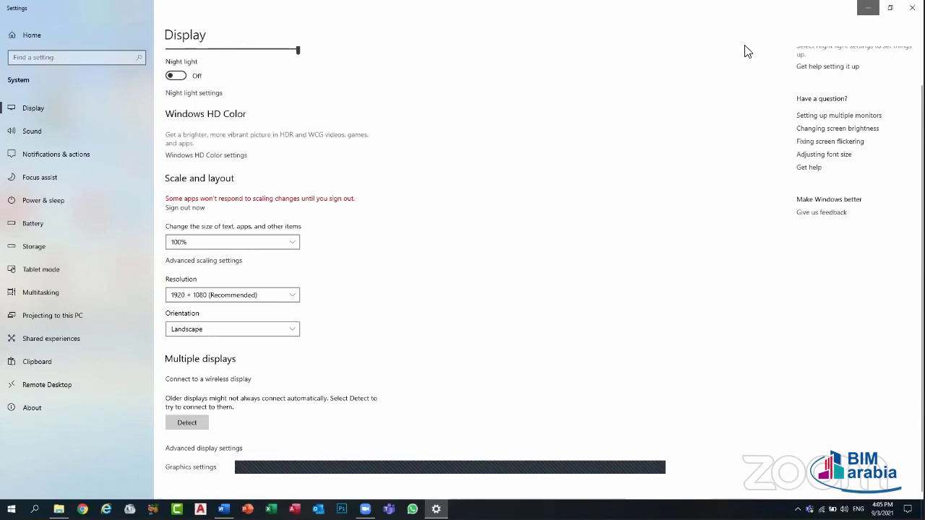
key("super+d")
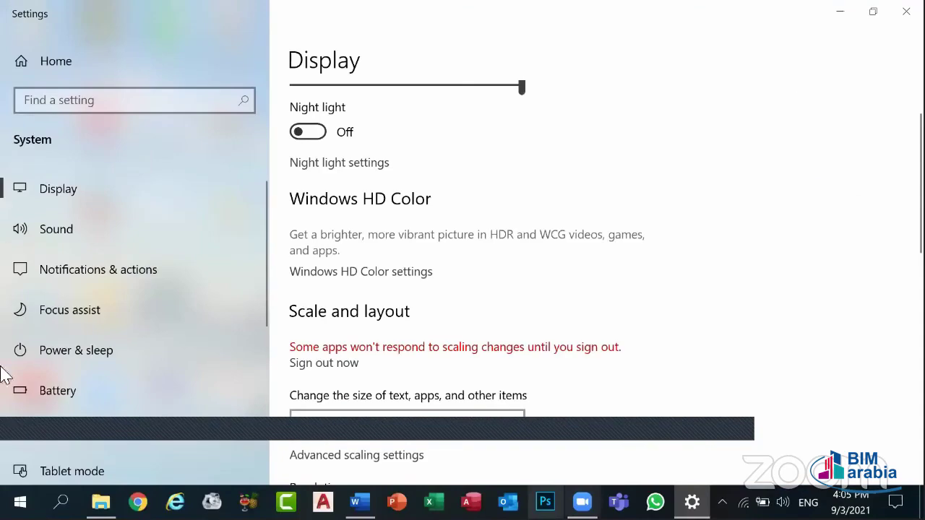
key("super+d")
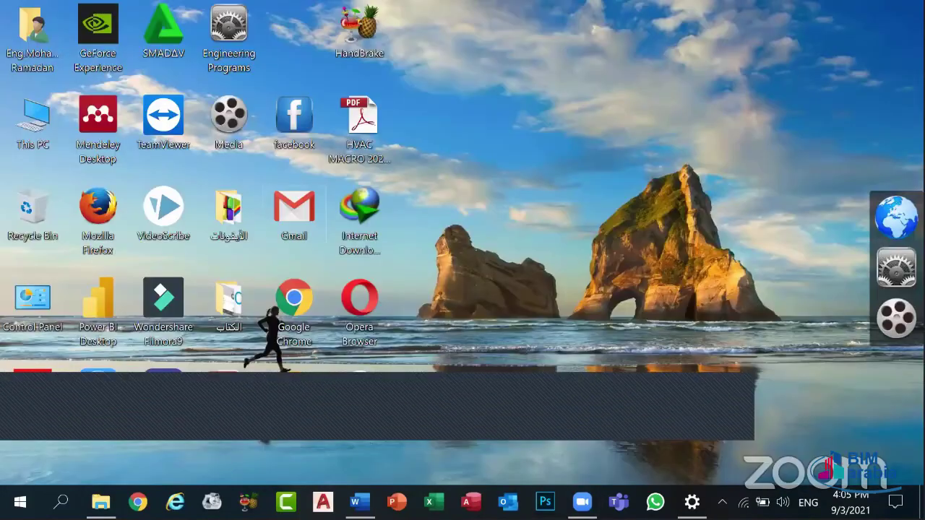
key("super+d")
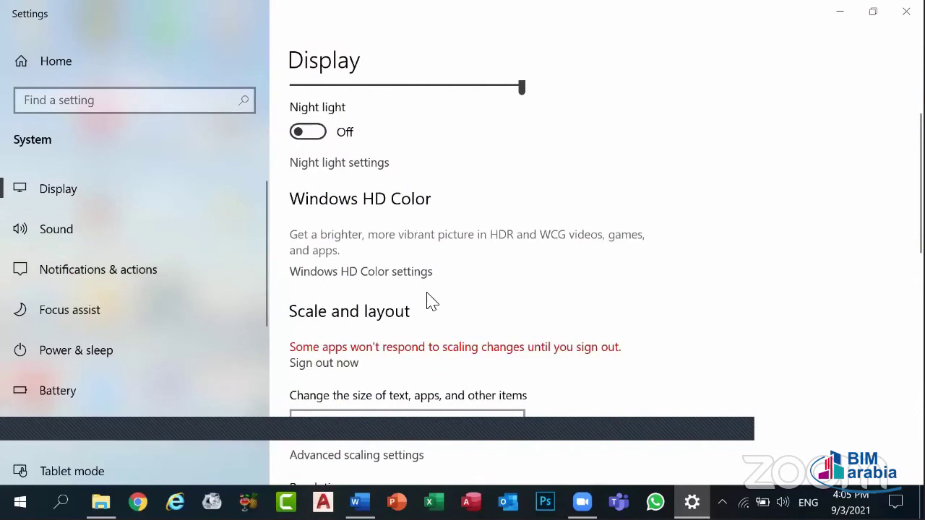
- Set the size of text, apps and other items to 125% (Recommended)
scroll(427, 300, "down", 5)
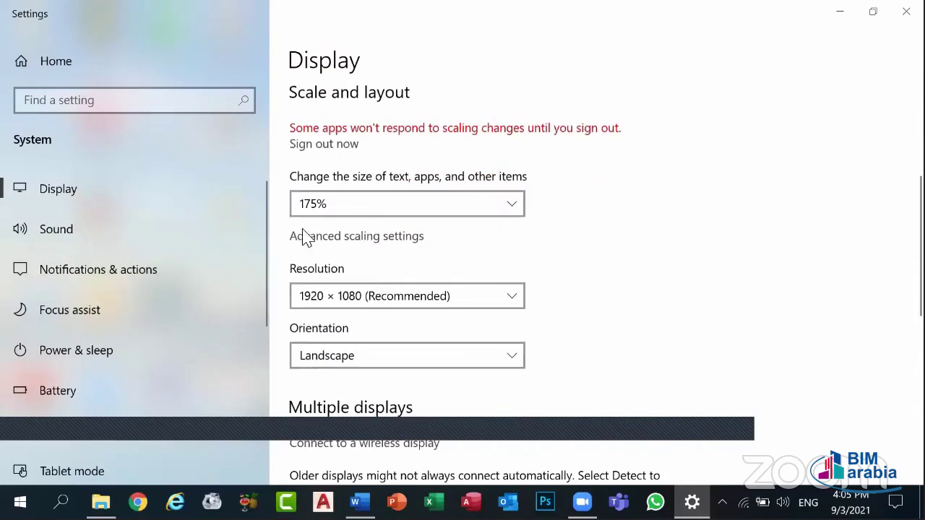
left_click(436, 210)
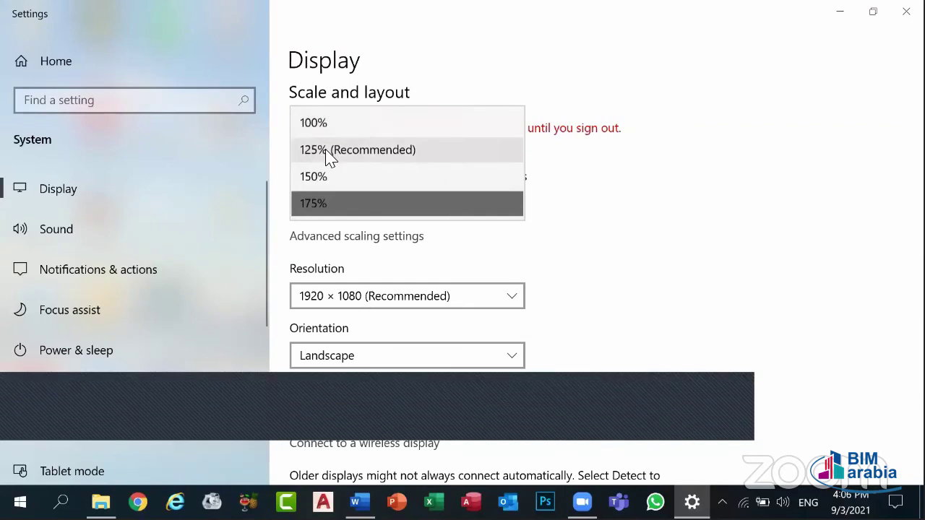
left_click(328, 155)
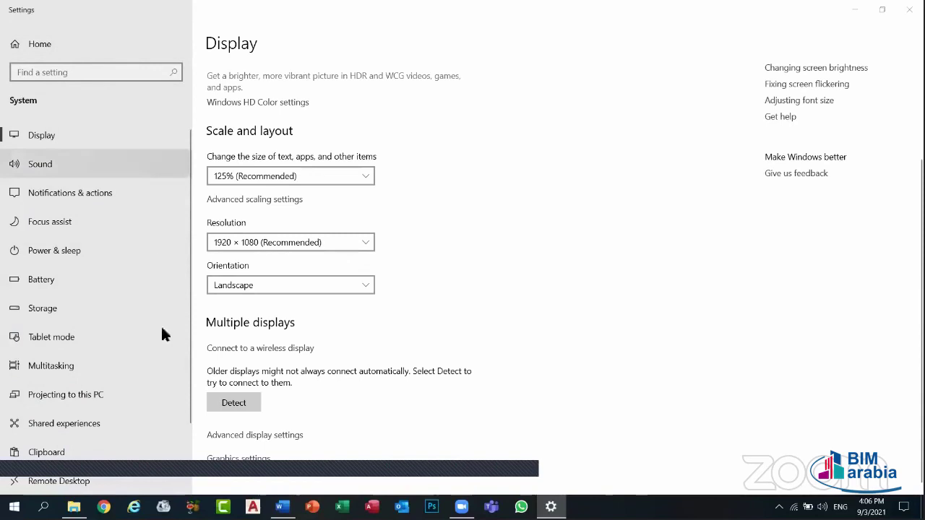
- Try a lower screen resolution, revert it, and look through the available resolutions without choosing another
left_click(266, 243)
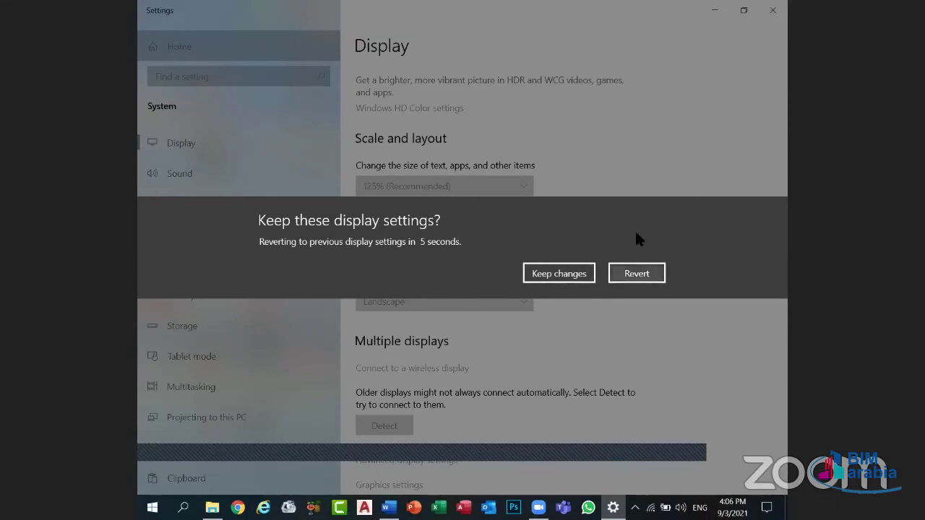
left_click(625, 278)
left_click(253, 244)
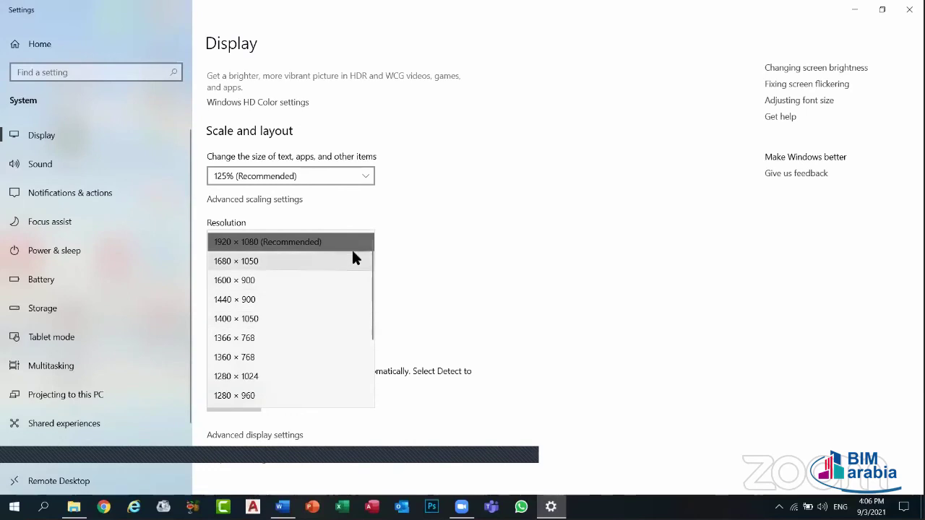
left_click(383, 261)
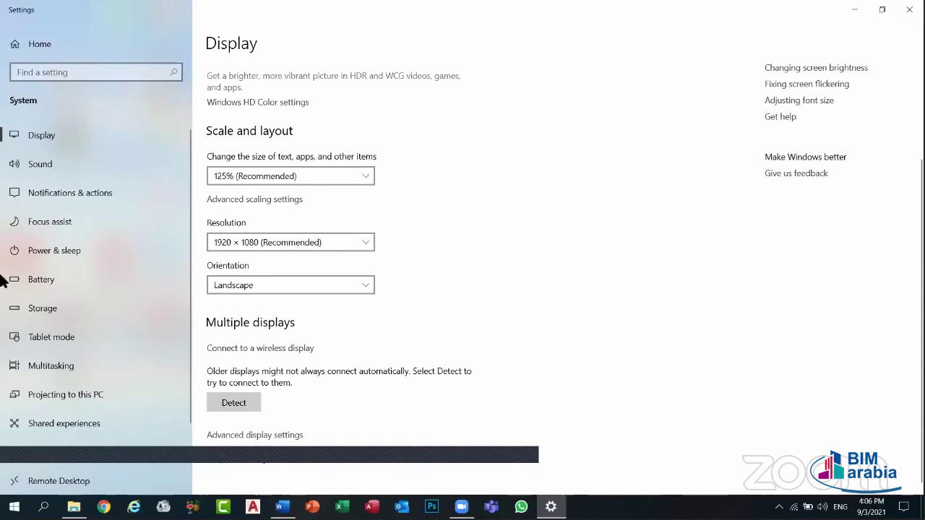
- Try the Portrait and Landscape (flipped) screen orientations, reverting the display settings each time
left_click(318, 286)
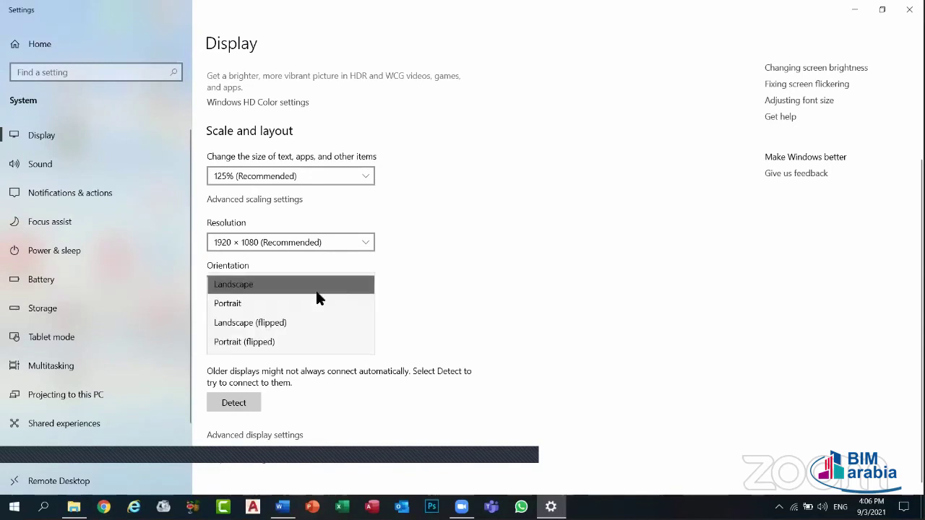
left_click(274, 301)
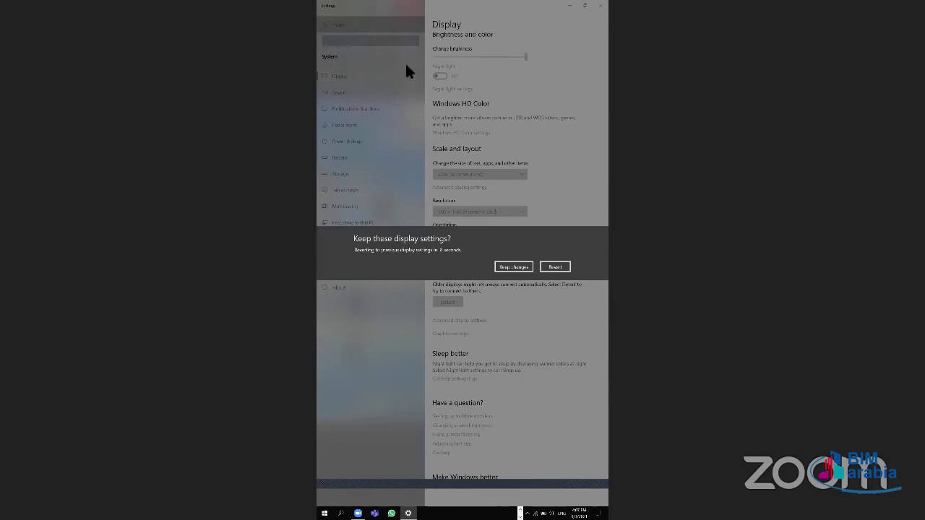
left_click(554, 266)
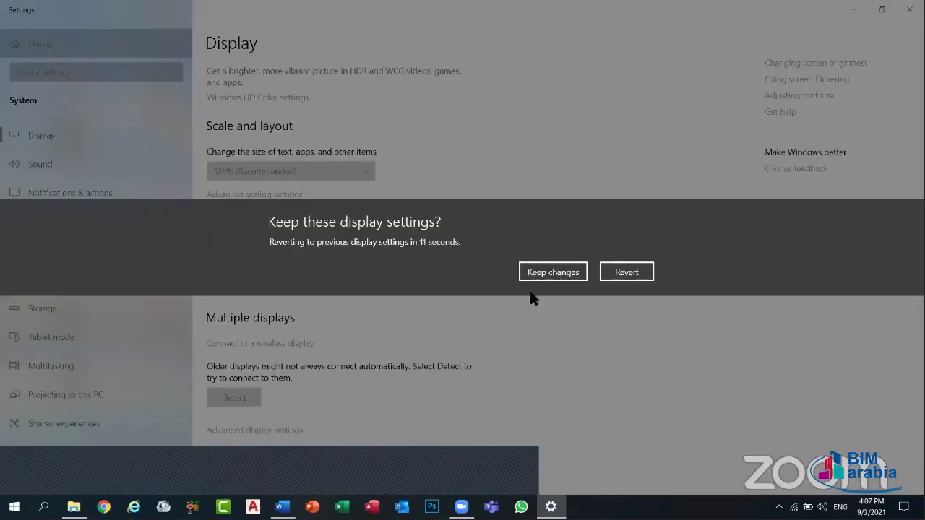
left_click(621, 269)
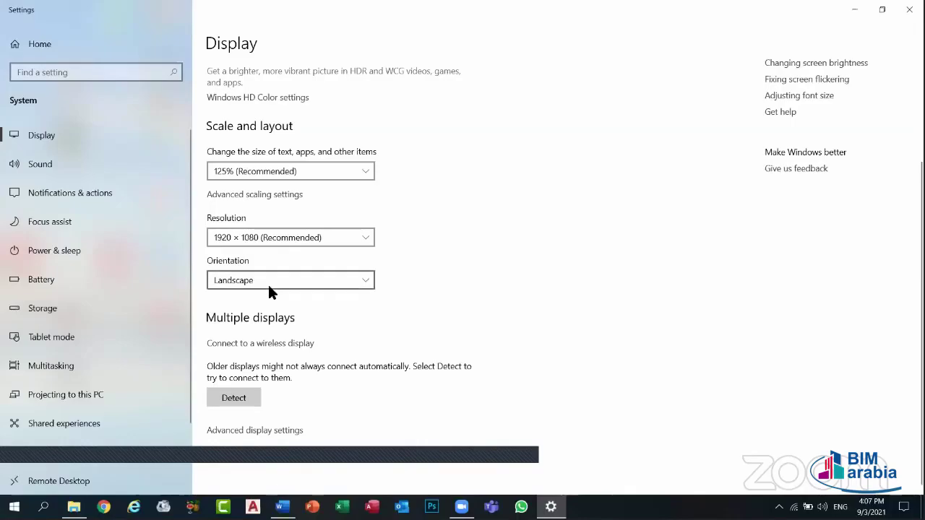
- Try the Portrait (flipped) screen orientation and revert the display settings
left_click(268, 282)
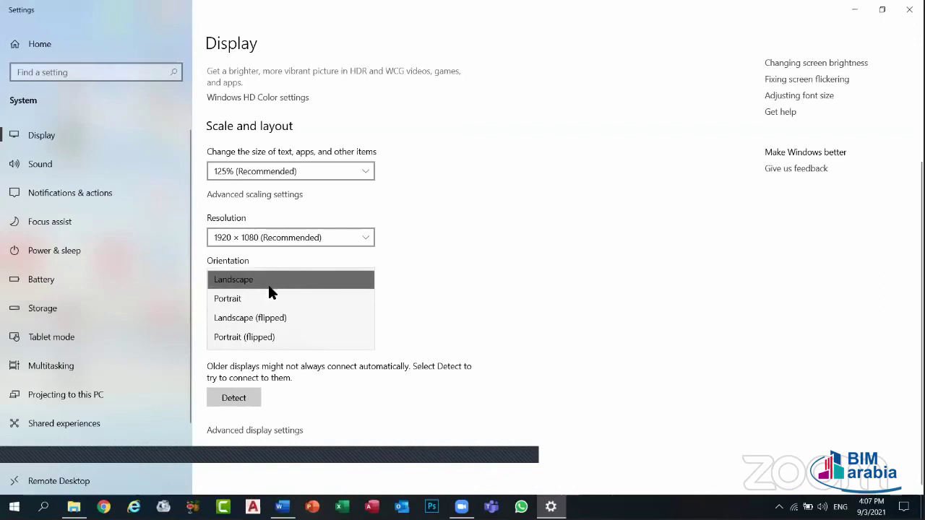
left_click(228, 338)
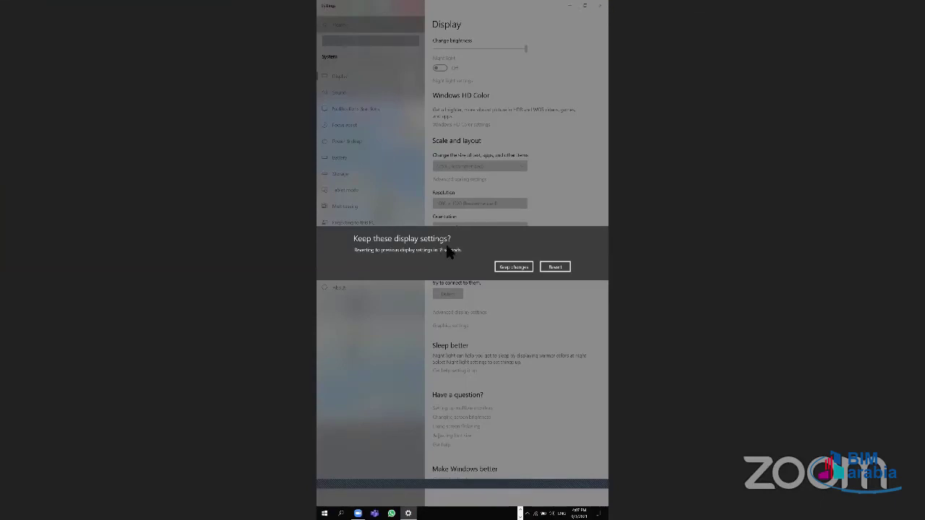
left_click(555, 266)
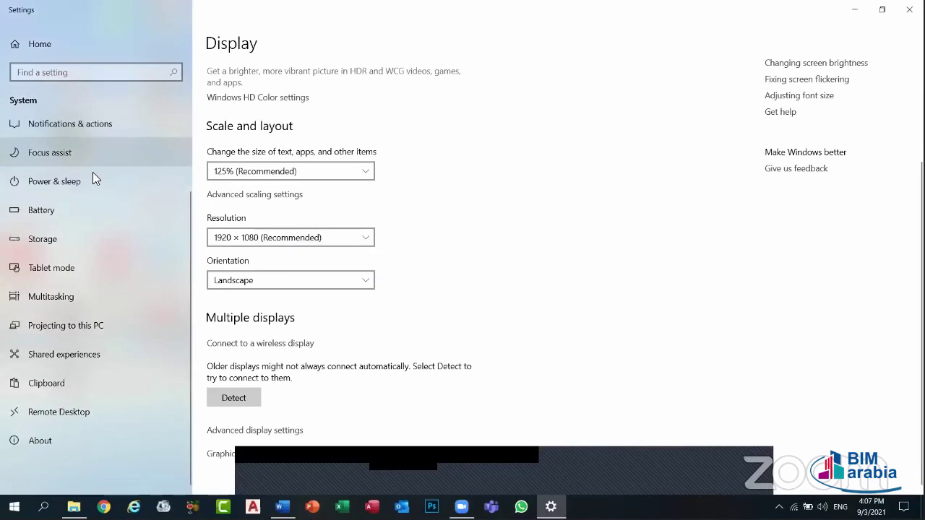
- Open the Sound settings, lower the speaker volume to 76, raise it to 80, and view the advanced sound options
scroll(83, 162, "up", 2)
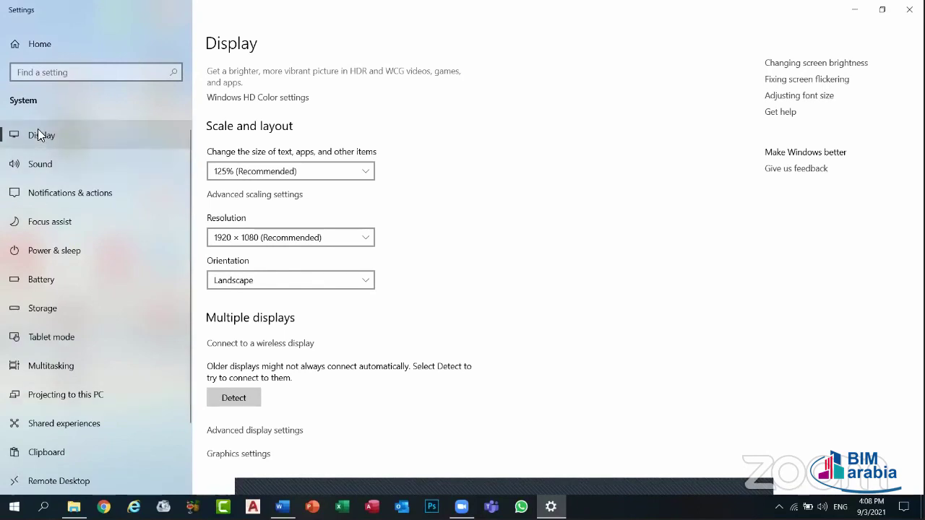
left_click(45, 169)
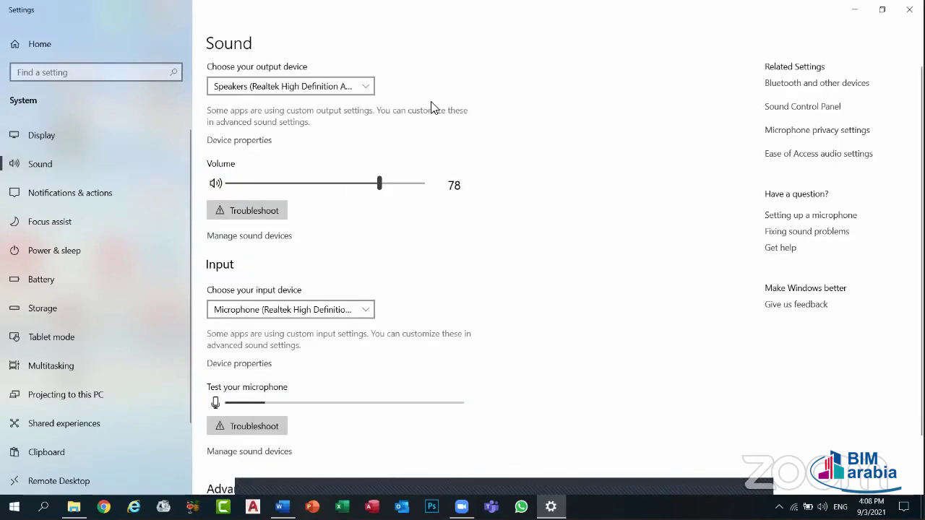
left_click_drag(377, 182, 376, 206)
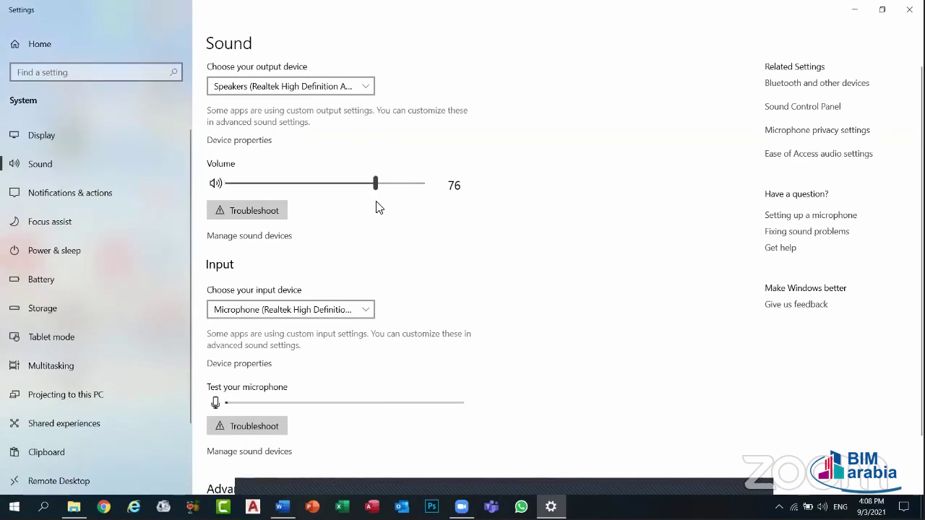
key("XF86AudioRaiseVolume")
key("XF86AudioRaiseVolume")
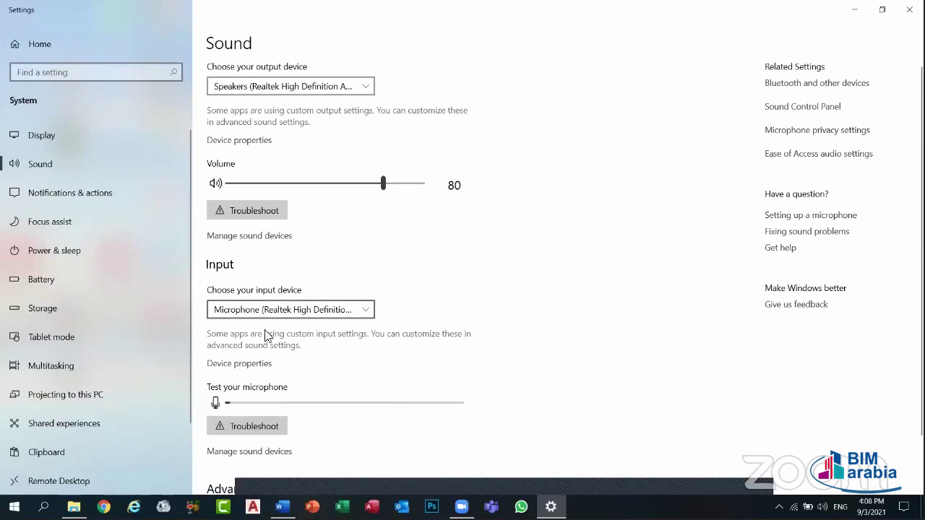
scroll(285, 441, "down", 2)
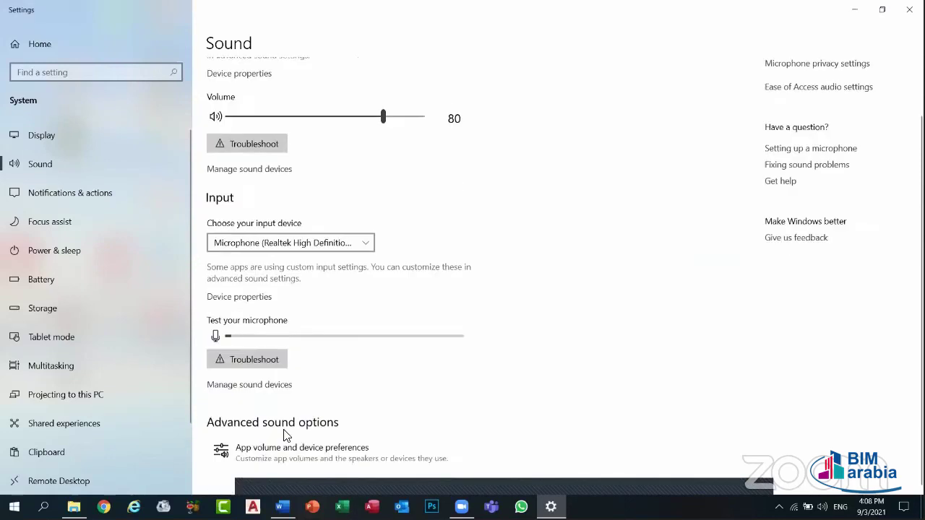
- Check the available input devices in the Sound settings and open the Notifications & actions settings
scroll(286, 434, "up", 2)
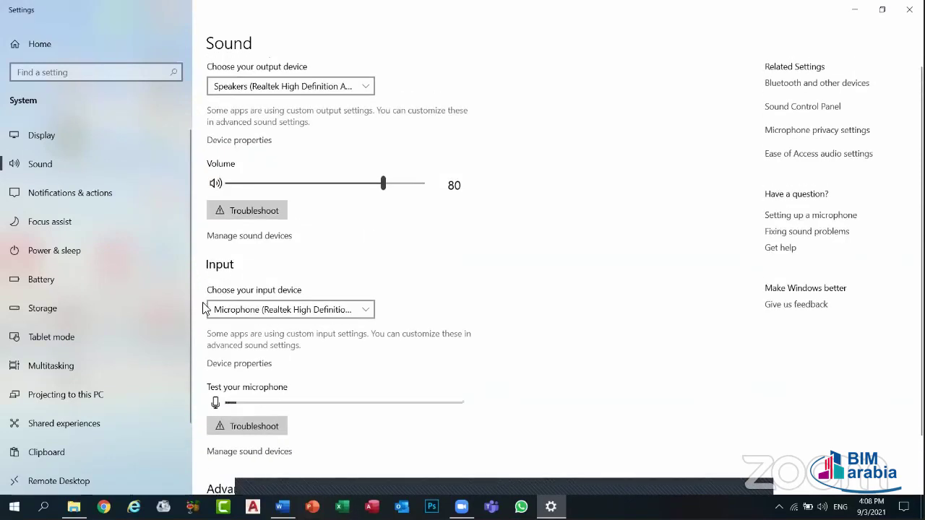
left_click(255, 317)
left_click(254, 317)
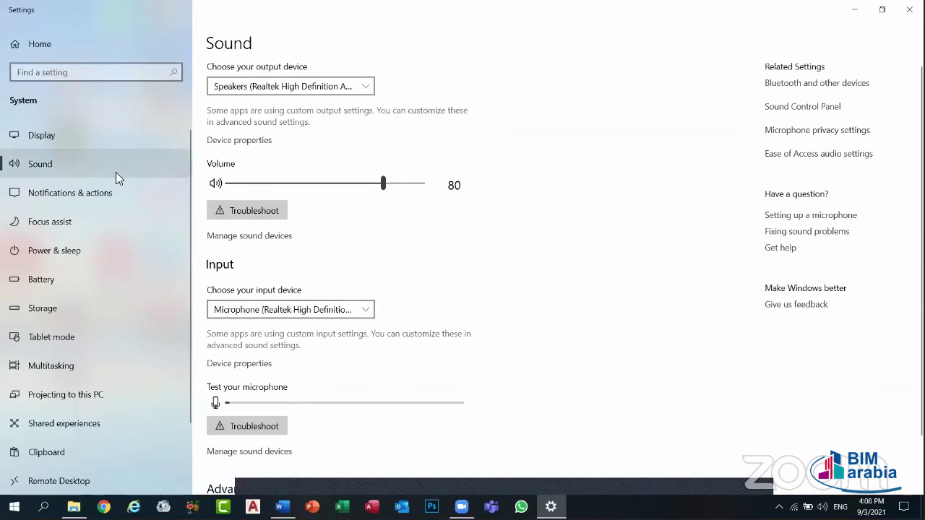
left_click(65, 194)
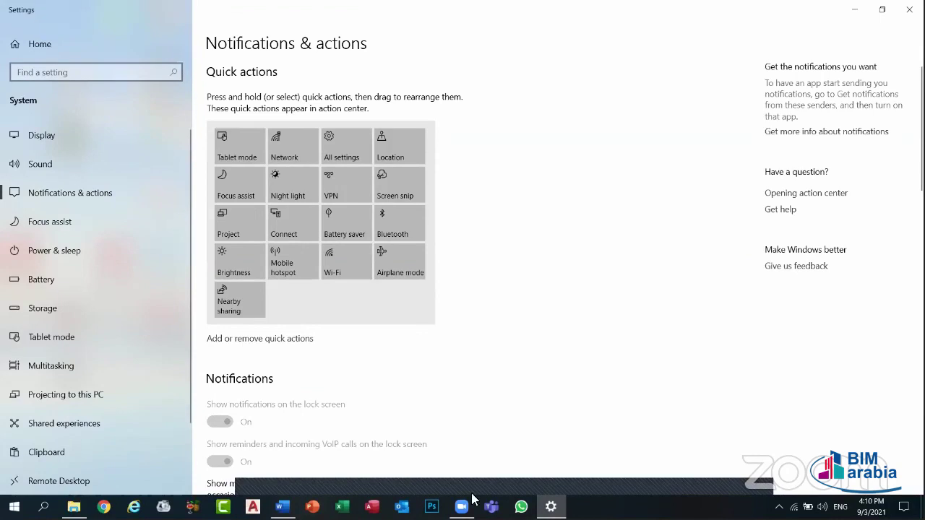
- Open the action center and switch the Location quick action on and back off
mouse_move(462, 505)
key("super+a")
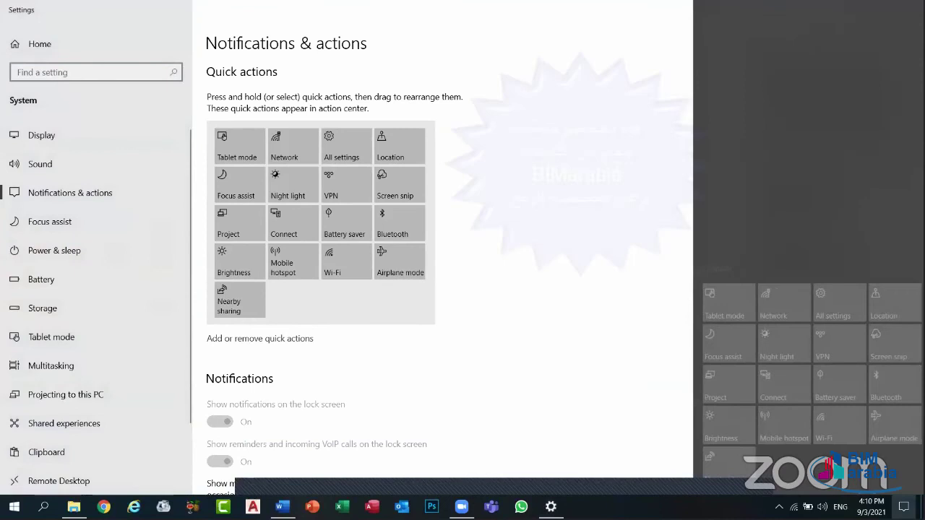
left_click(882, 307)
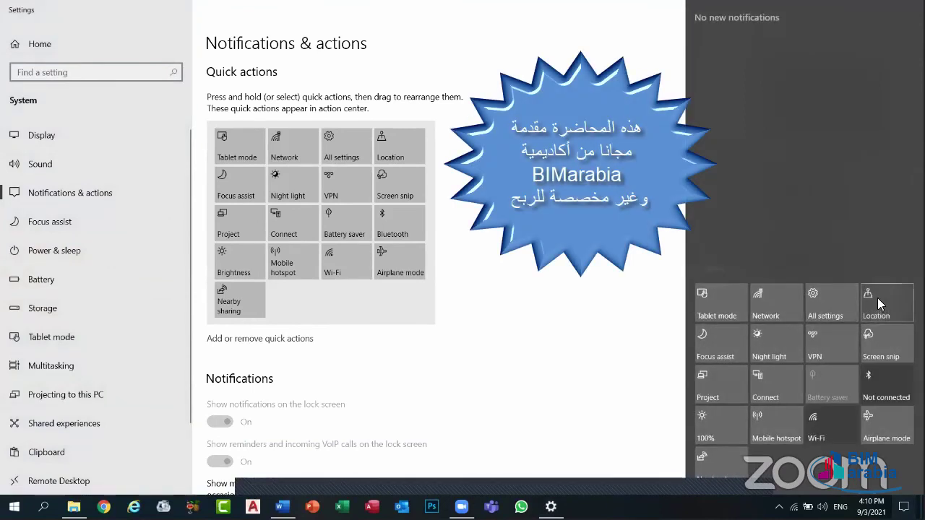
left_click(877, 304)
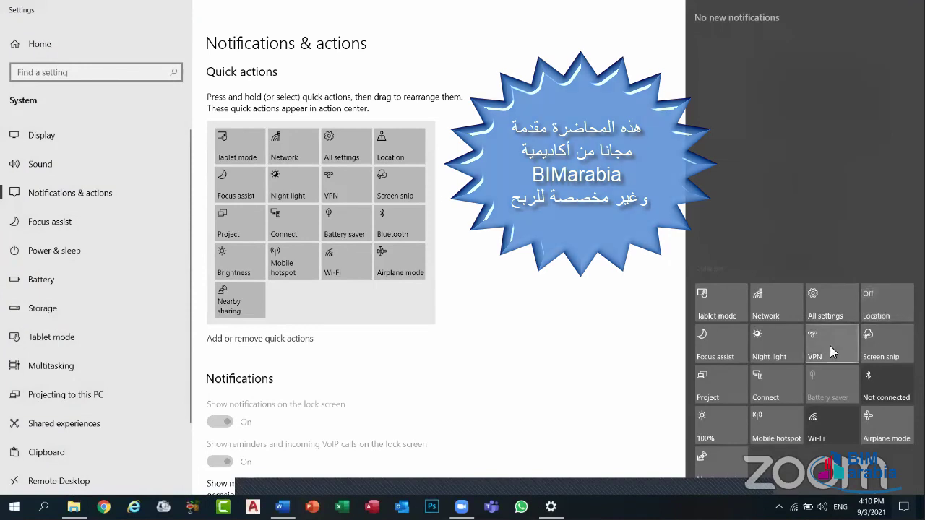
- Open all settings from the action center, return to the Settings home, and open the System category
left_click(828, 296)
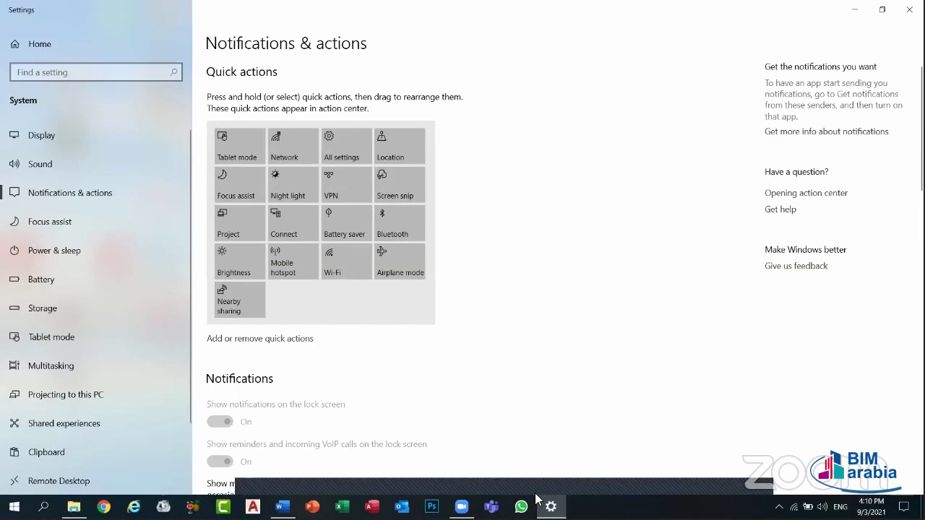
left_click(59, 44)
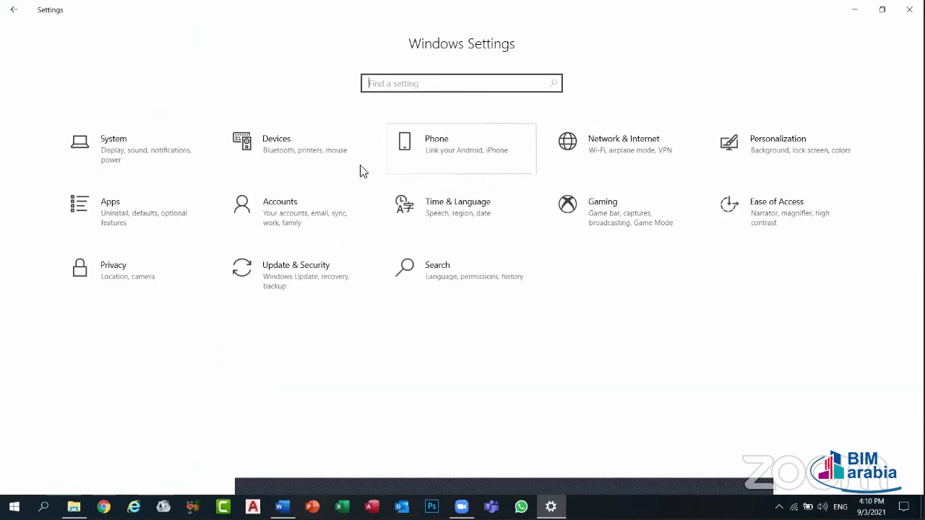
left_click(162, 167)
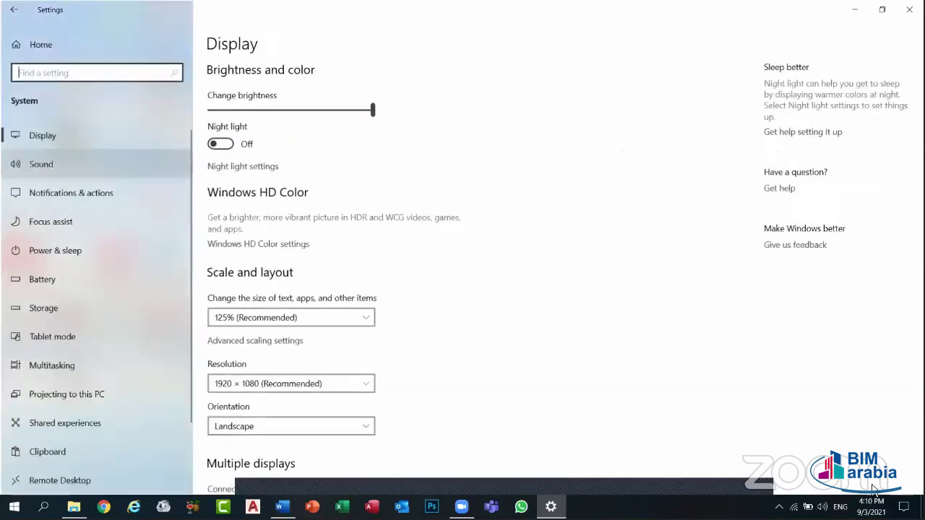
- In the action center, cycle Focus assist from Priority only back to off, and toggle Night light on and back off
left_click(904, 506)
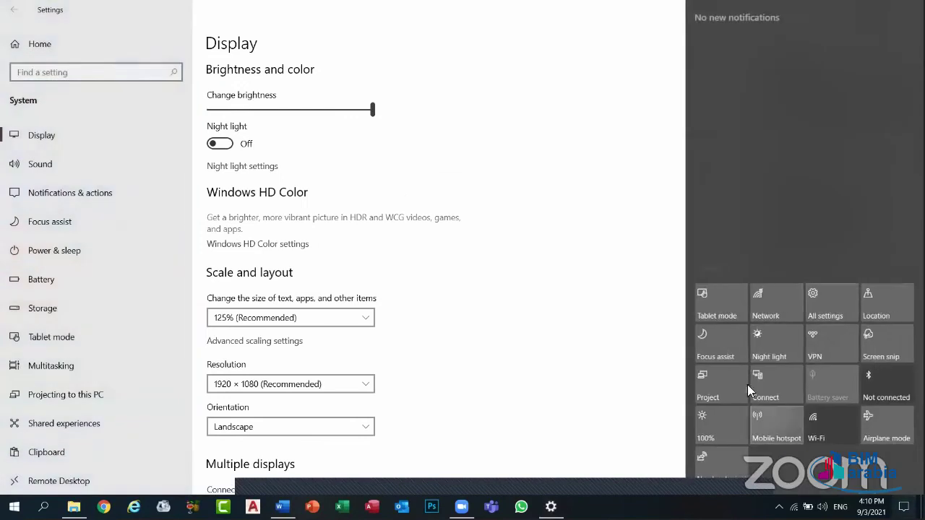
left_click(737, 342)
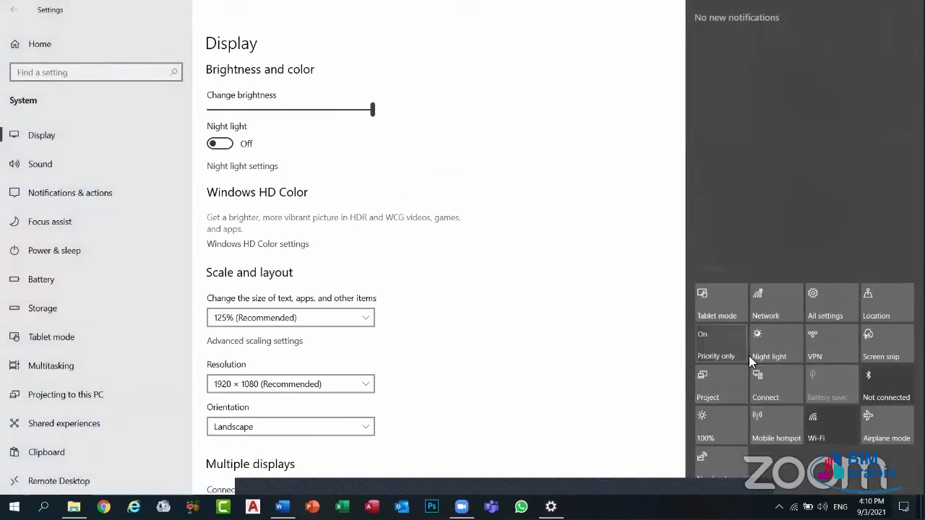
left_click(715, 339)
left_click(715, 340)
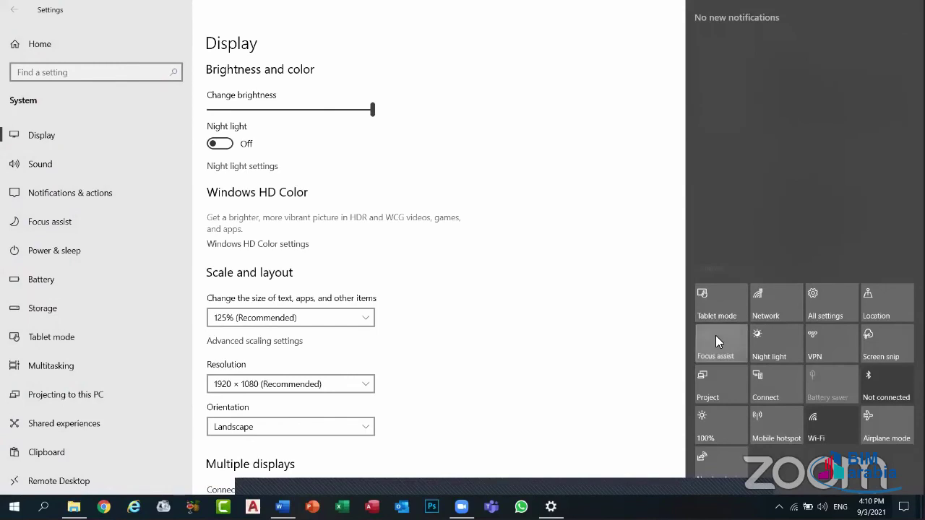
left_click(769, 346)
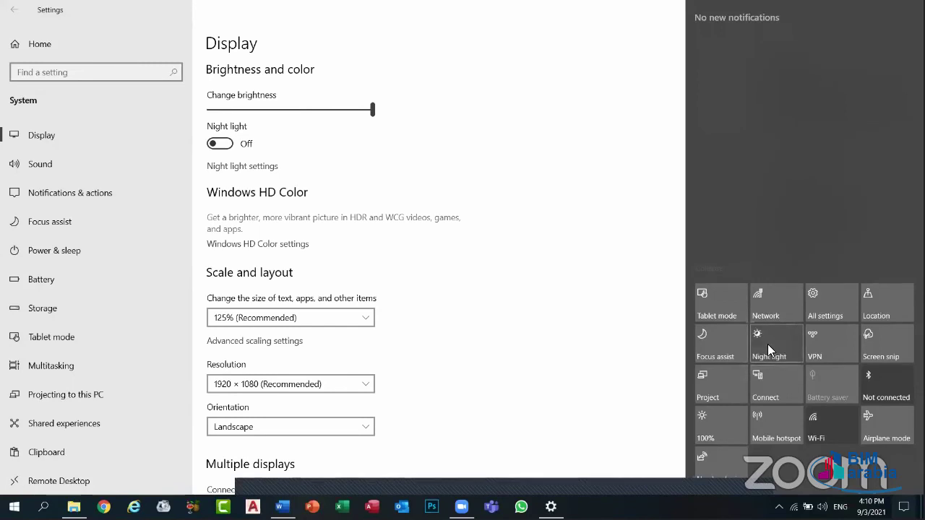
left_click(768, 343)
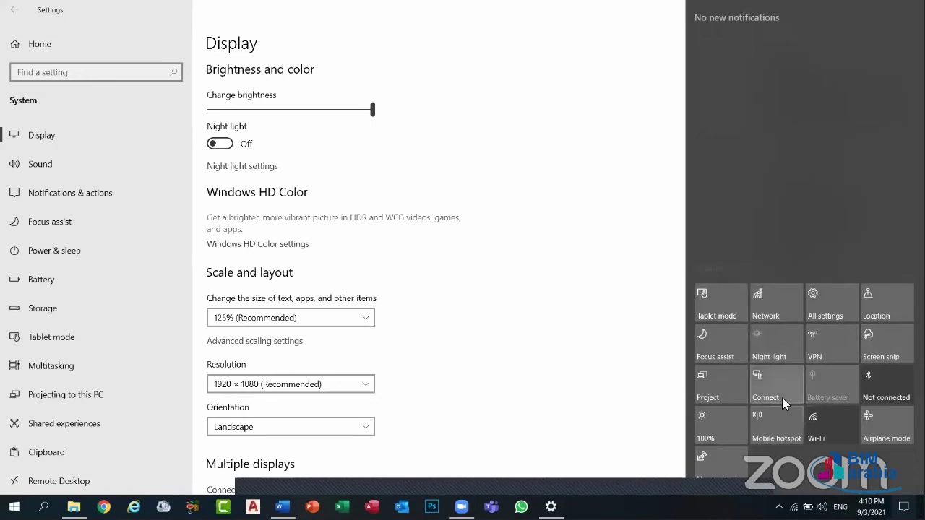
- Cycle the screen brightness quick action from 0% through its levels back up to 100%
left_click(725, 422)
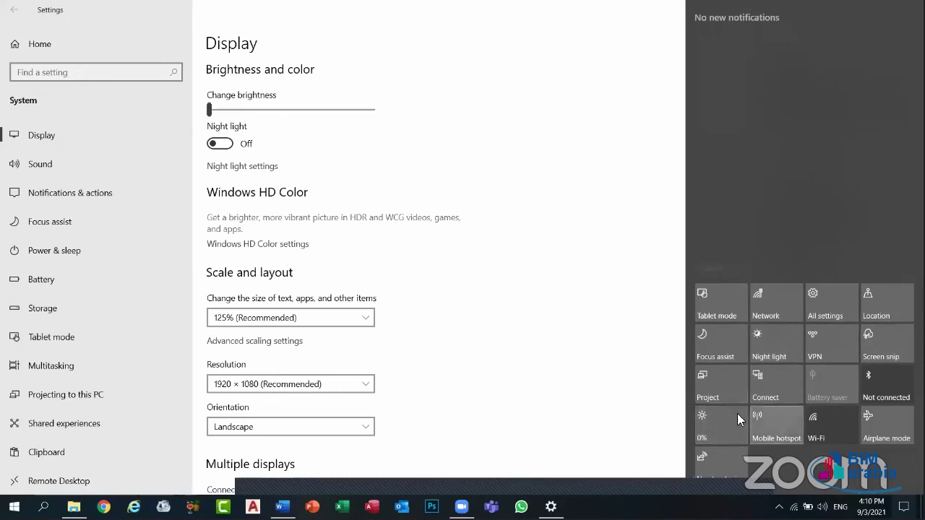
left_click(722, 416)
left_click(723, 416)
left_click(723, 419)
left_click(723, 419)
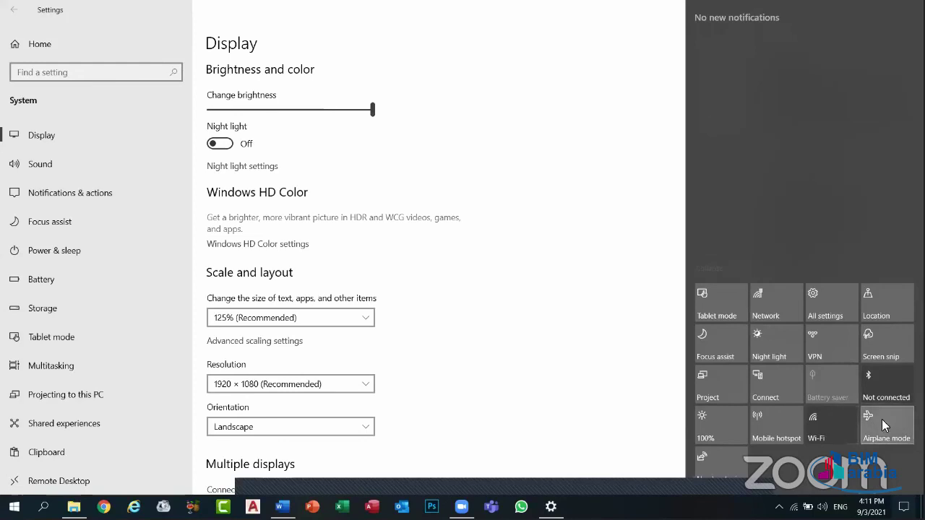
- Start Screen snip from the action center and capture the whole screen as a rectangular clip
left_click(871, 339)
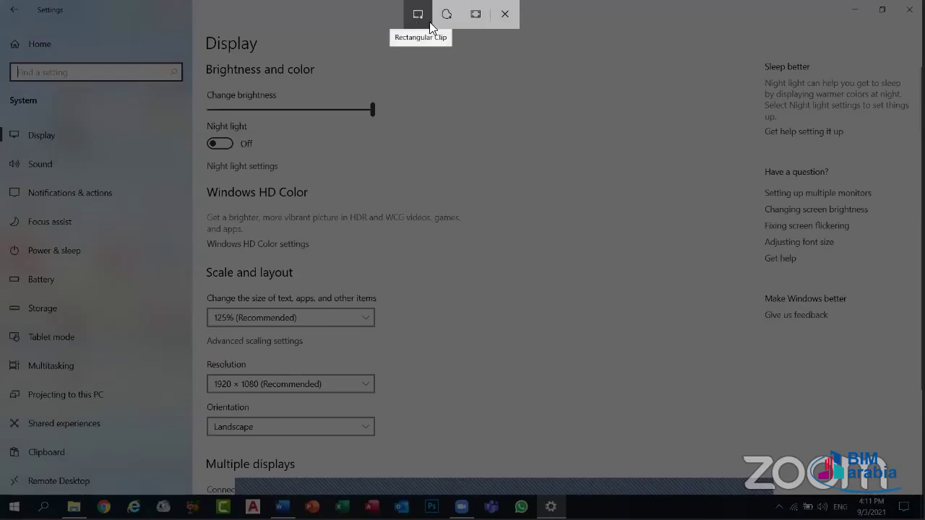
left_click_drag(0, 0, 923, 519)
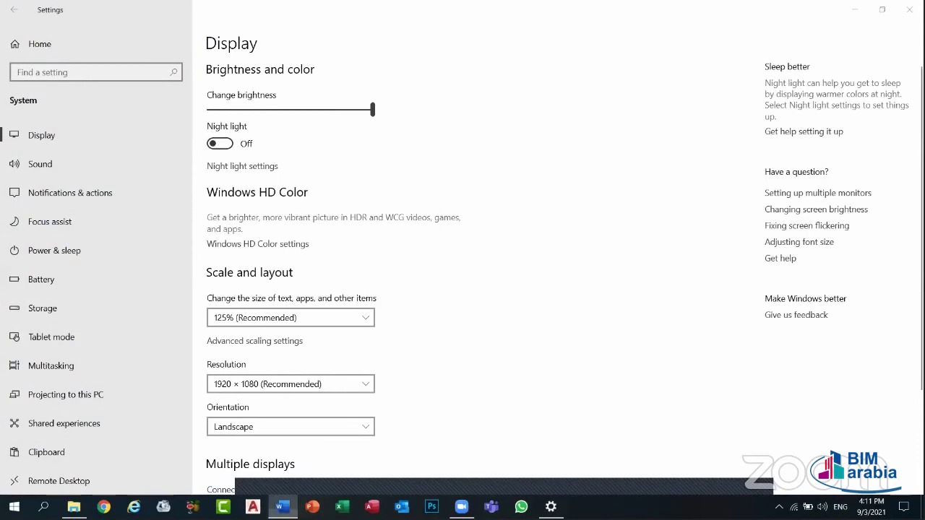
- Switch to Word, paste the captured snip after the "F5 = Refresh" line of the shortcuts document, and undo the paste
left_click(282, 506)
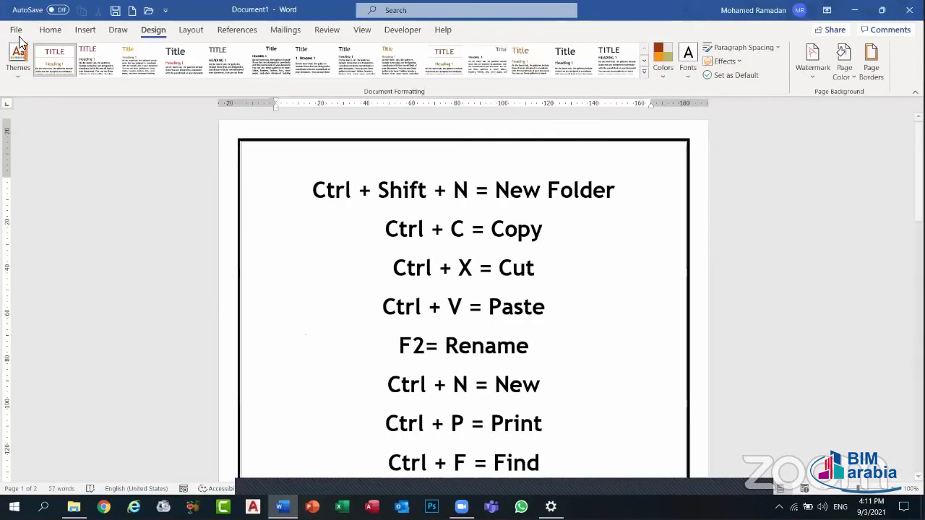
left_click(50, 29)
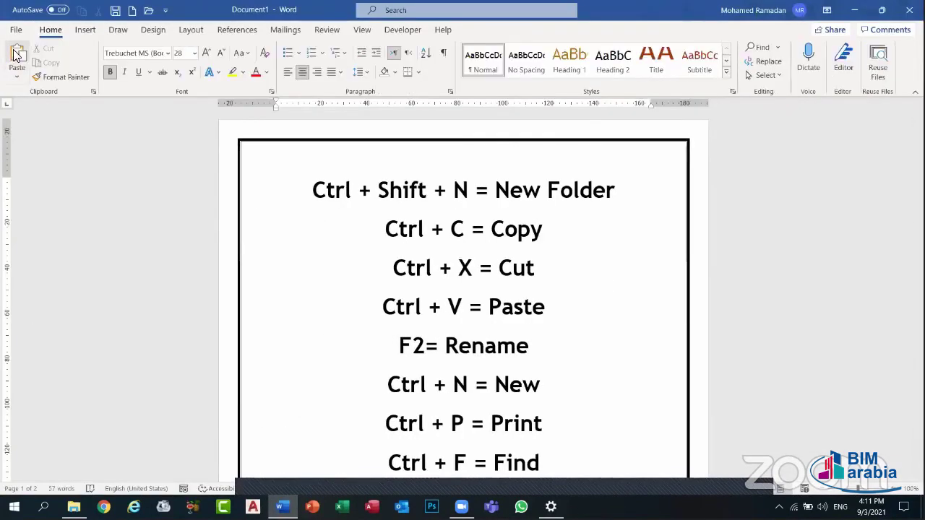
left_click(24, 58)
scroll(502, 305, "down", 3)
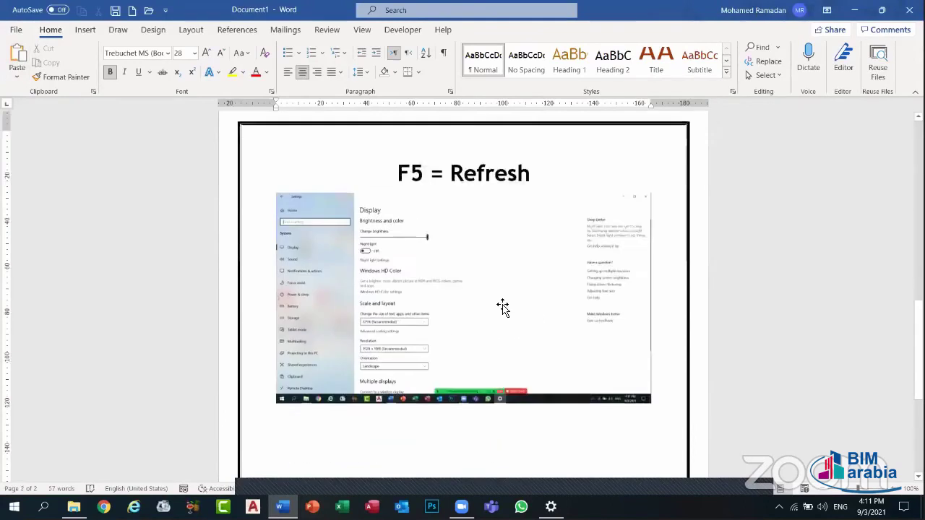
left_click(489, 261)
key("ctrl+z")
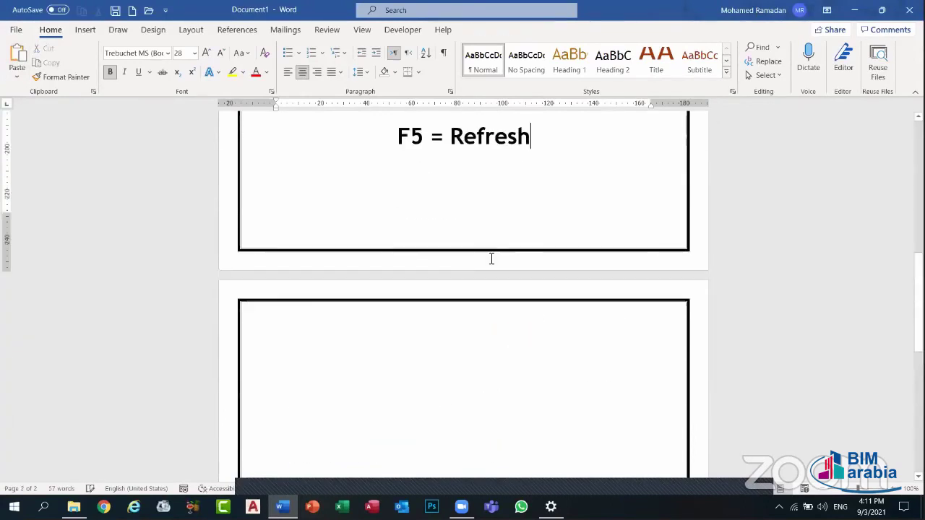
- Minimize the open windows to show the desktop and sort the desktop icons
left_click(854, 9)
key("super+d")
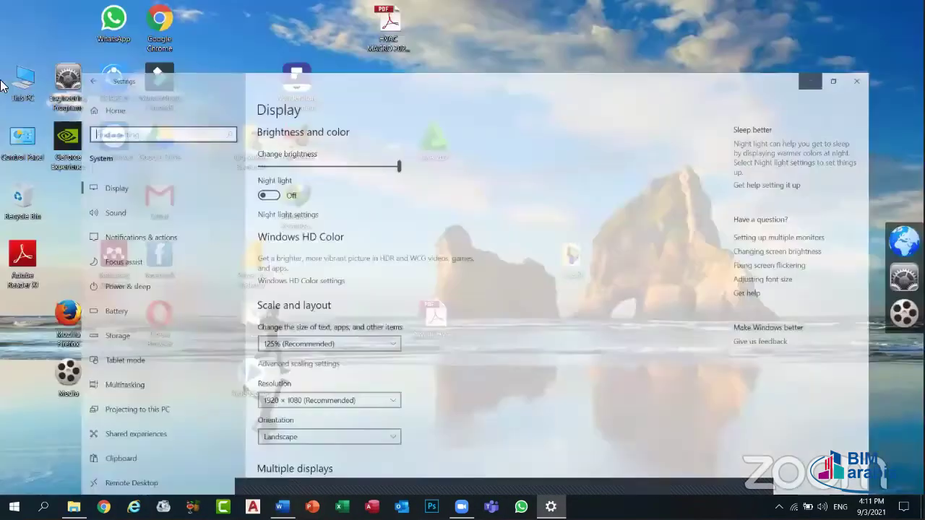
right_click(806, 117)
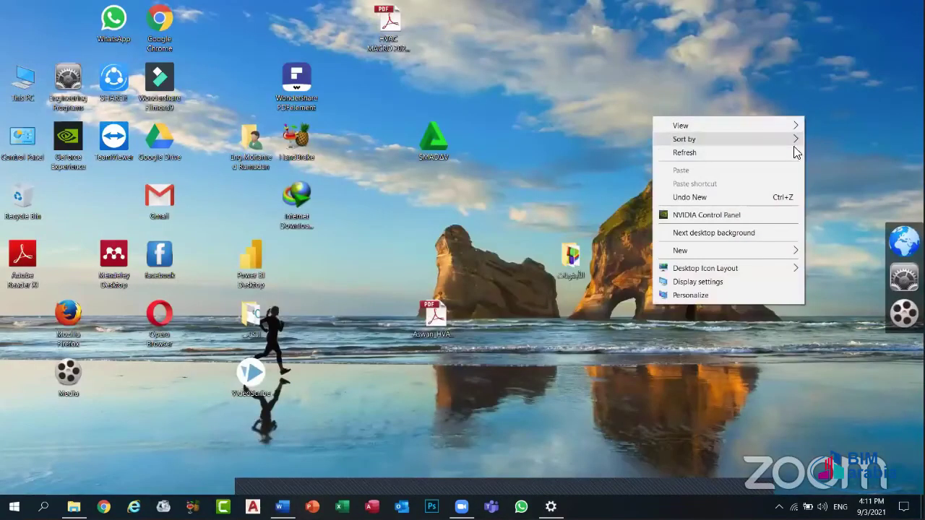
mouse_move(793, 139)
left_click(831, 140)
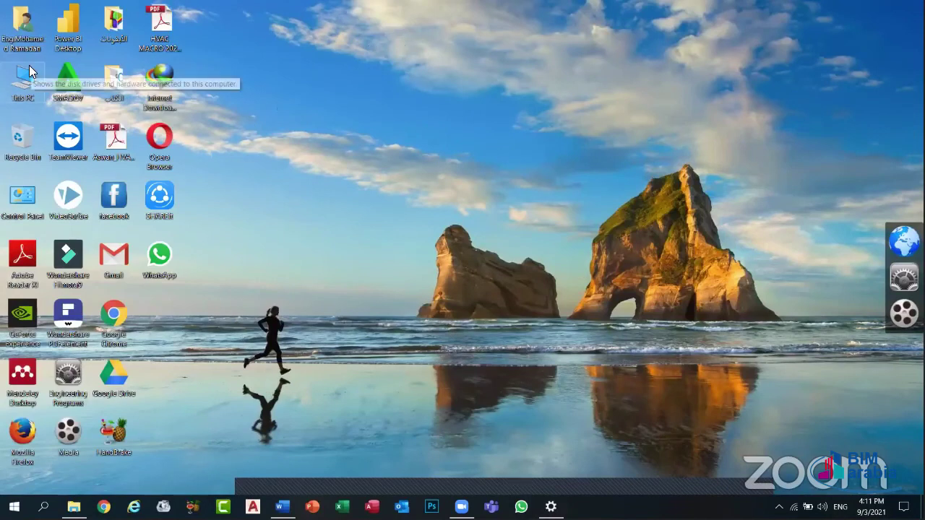
- Open File Explorer and browse from drive C through Users and the user profile's Pictures to the Screenshots folder
key("super+e")
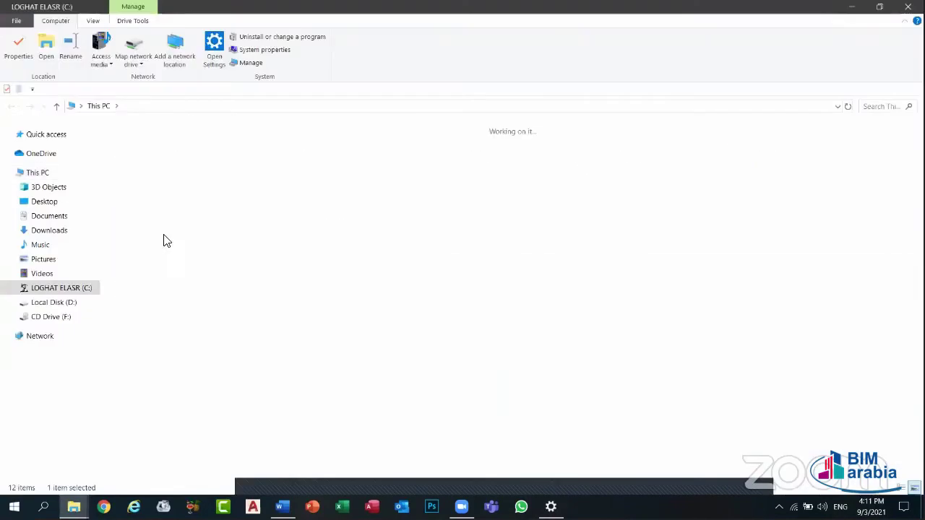
double_click(607, 340)
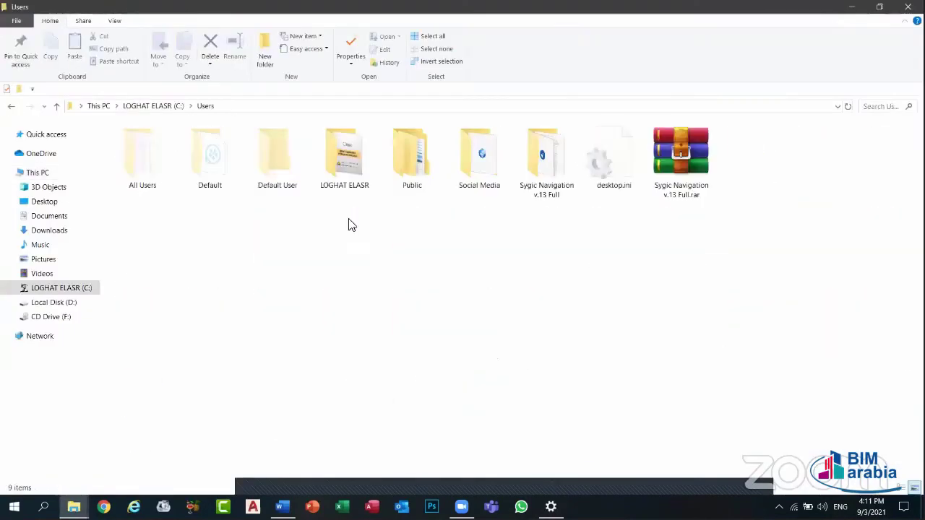
double_click(356, 179)
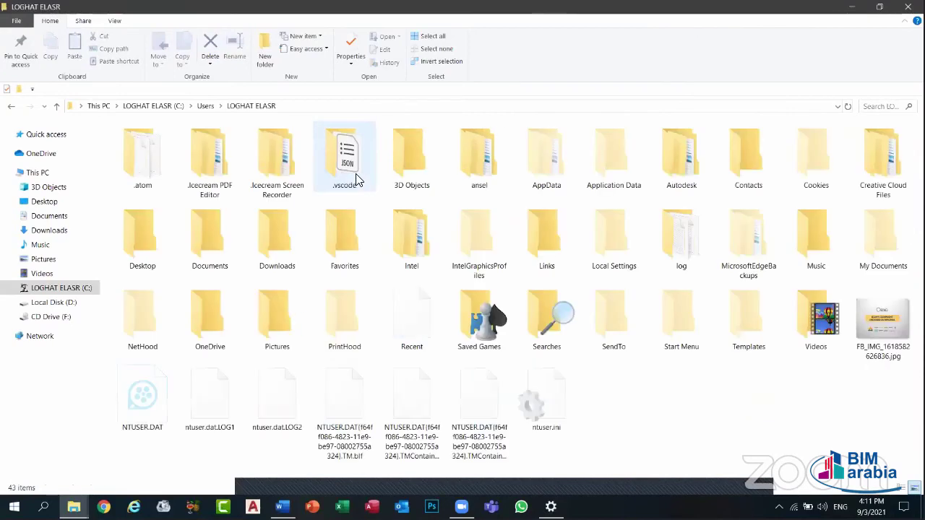
double_click(304, 331)
double_click(276, 155)
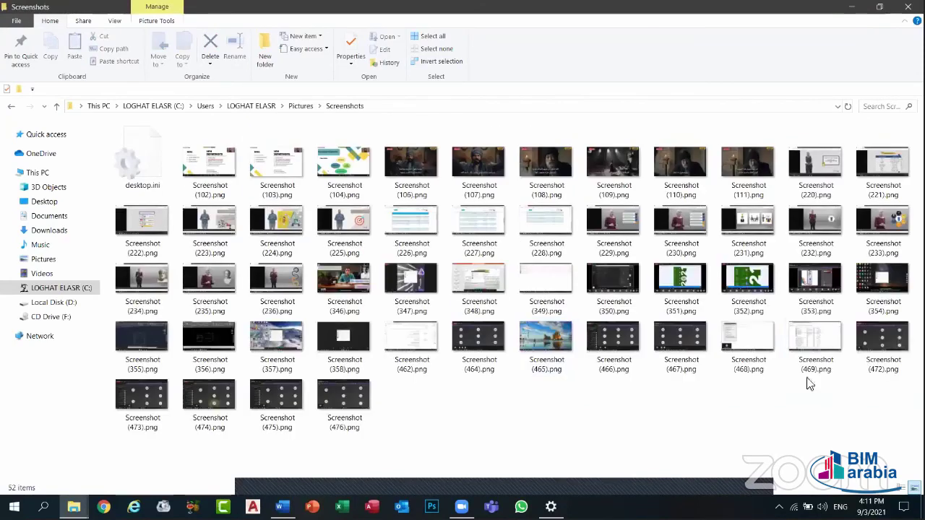
- View Screenshot (462).png and Screenshot (469).png in Photos, closing each one, and return to the desktop
left_click(818, 351)
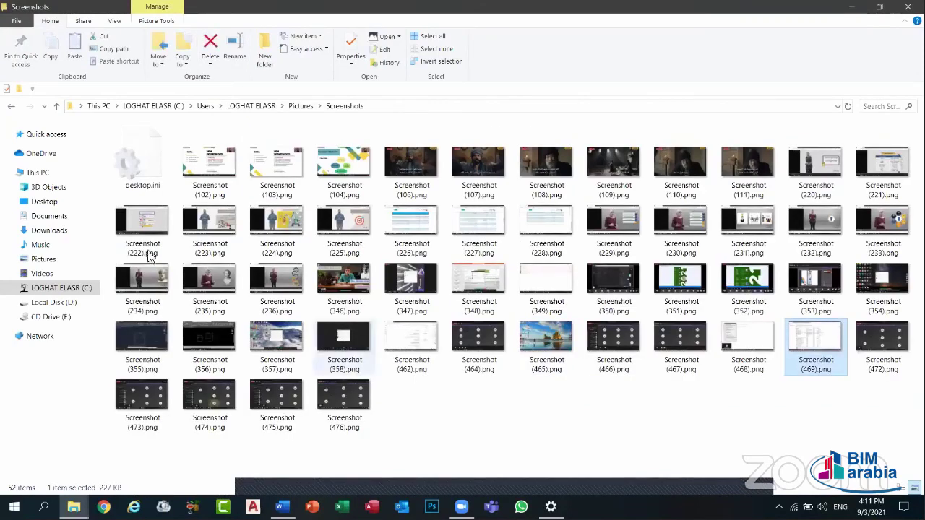
double_click(410, 354)
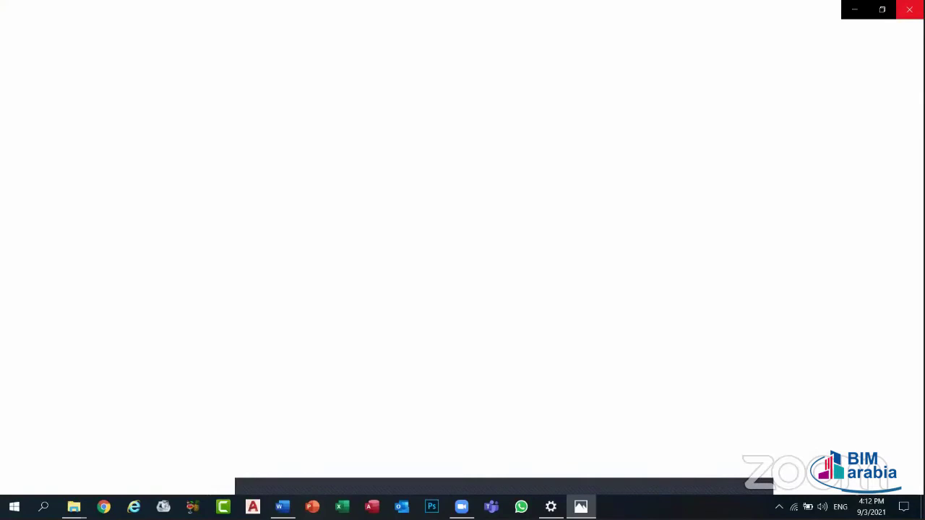
left_click(909, 10)
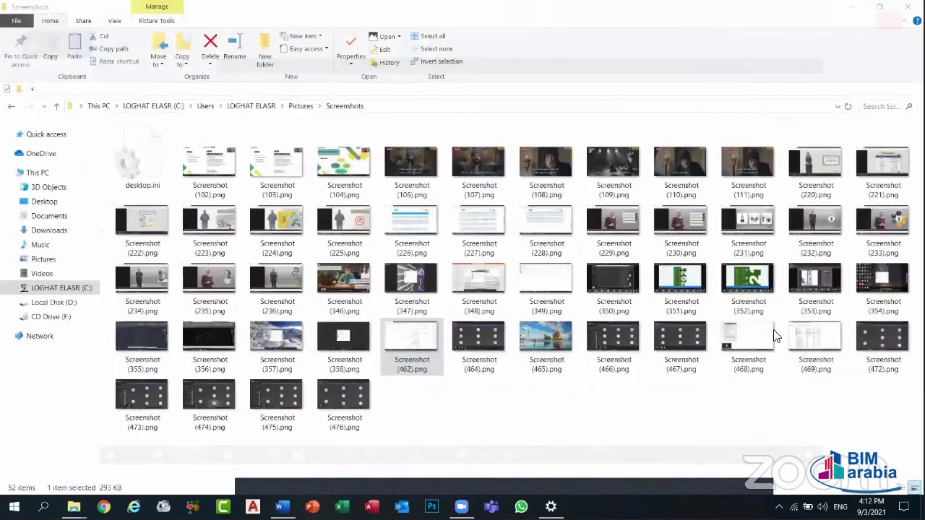
double_click(809, 341)
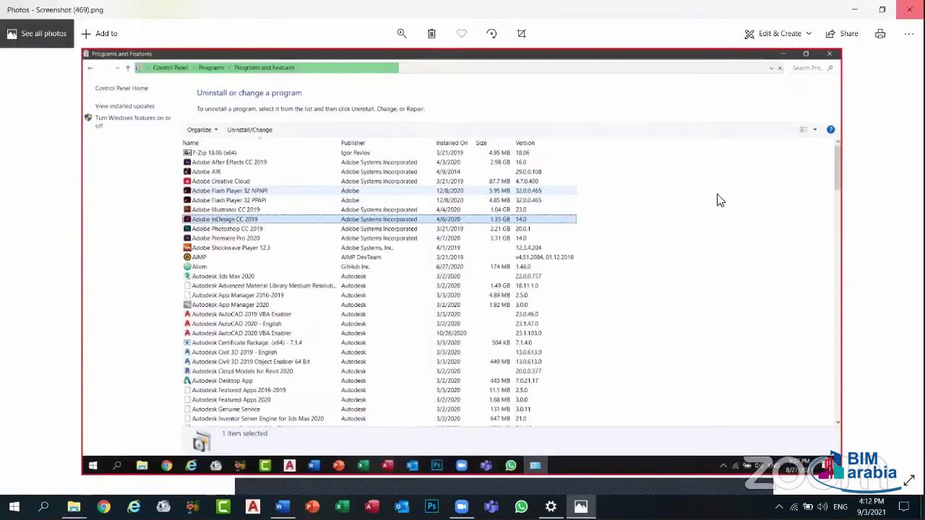
left_click(908, 9)
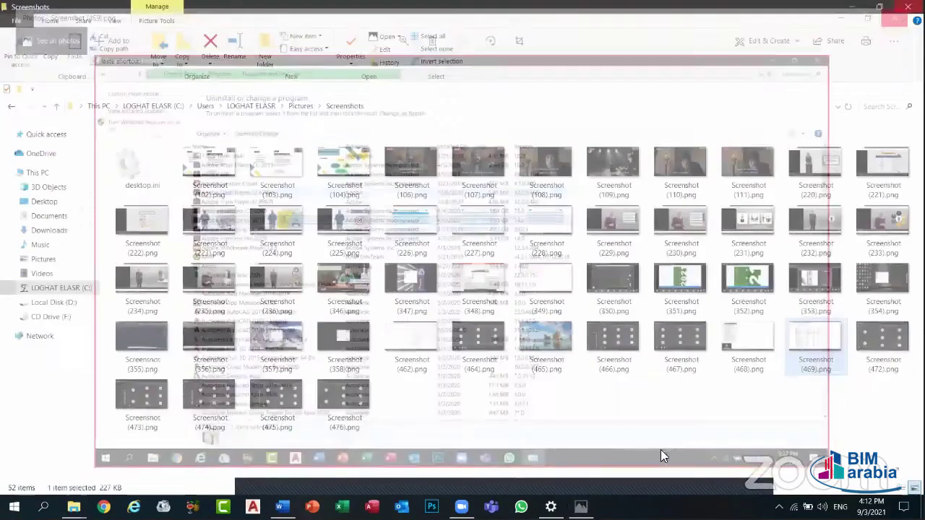
key("super+d")
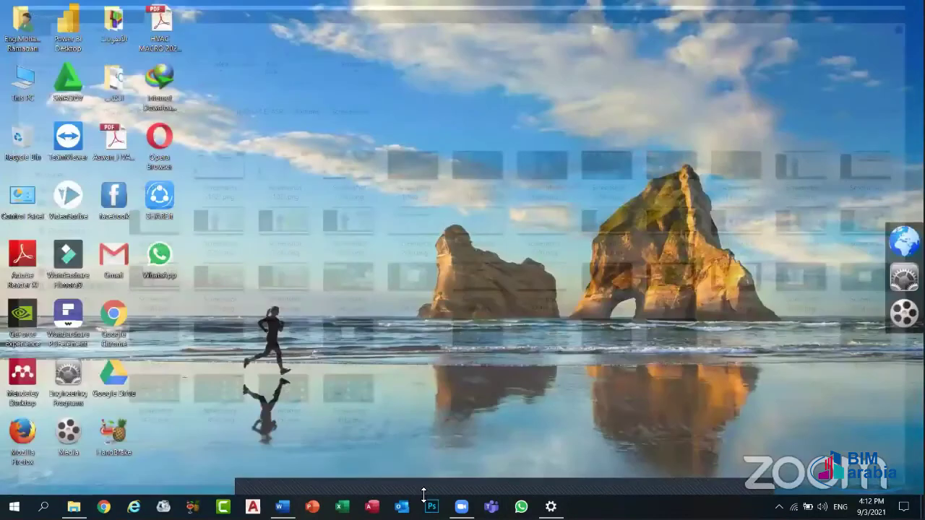
- View the action center's quick actions and dismiss it, switch to Settings and view the Focus assist page
key("super+a")
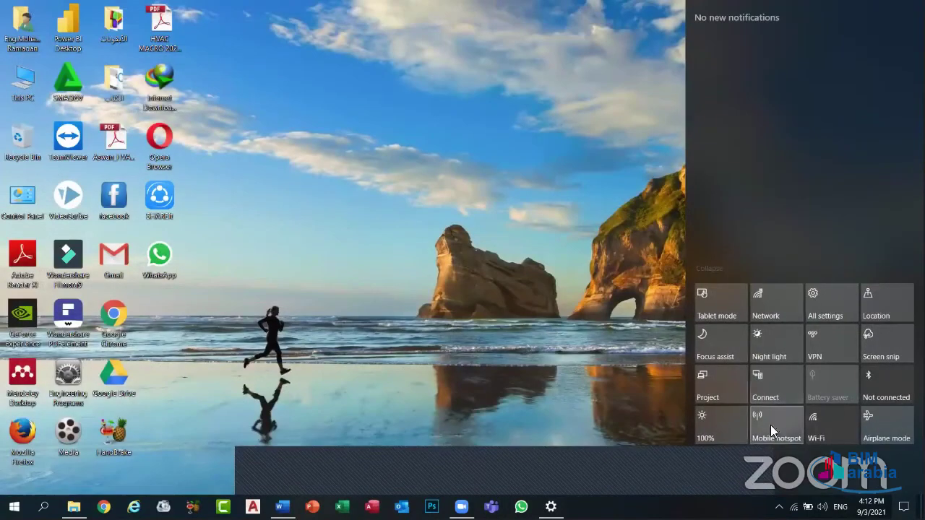
left_click(641, 363)
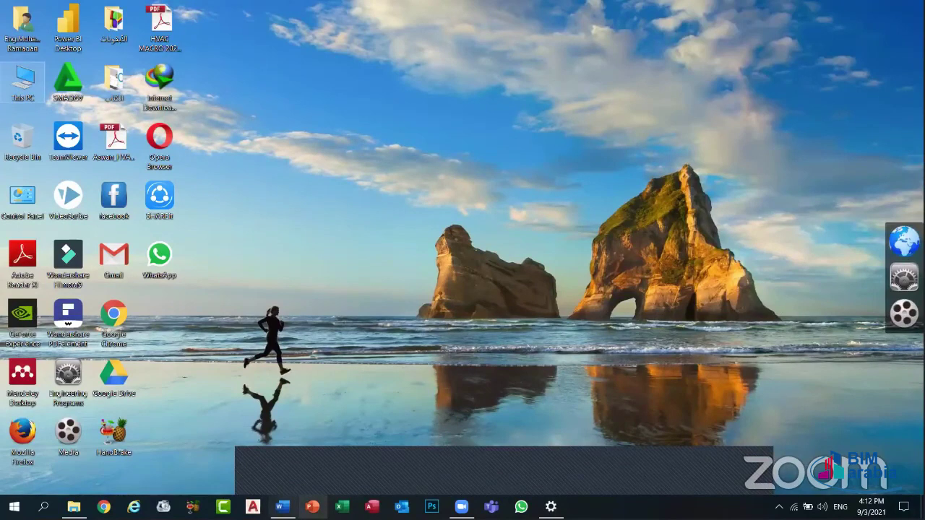
left_click(551, 506)
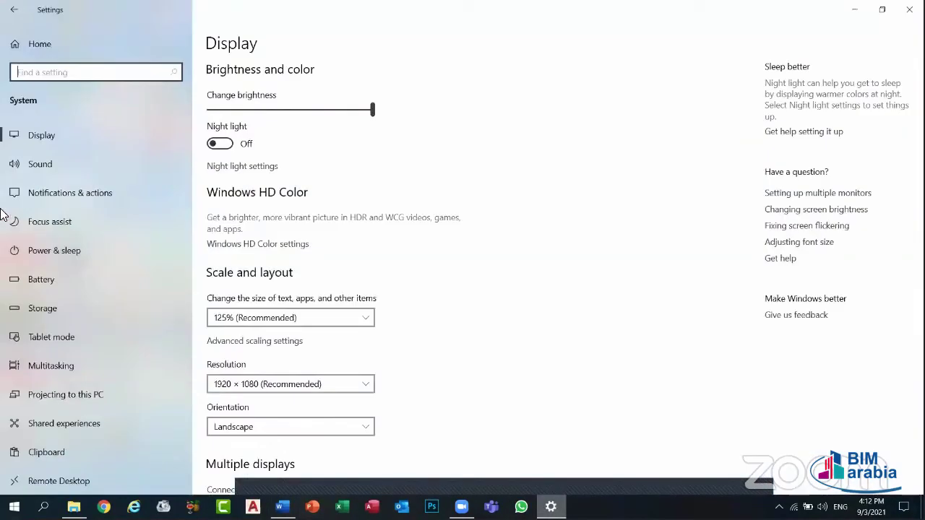
left_click(73, 221)
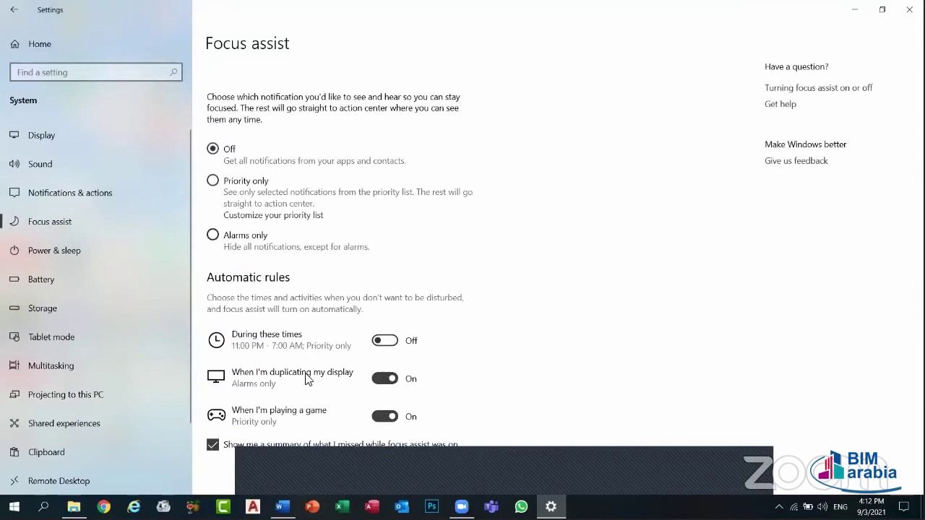
- View the Power & sleep page and the available time options for screen turn-off and PC sleep on battery power, keeping the current choices
left_click(54, 257)
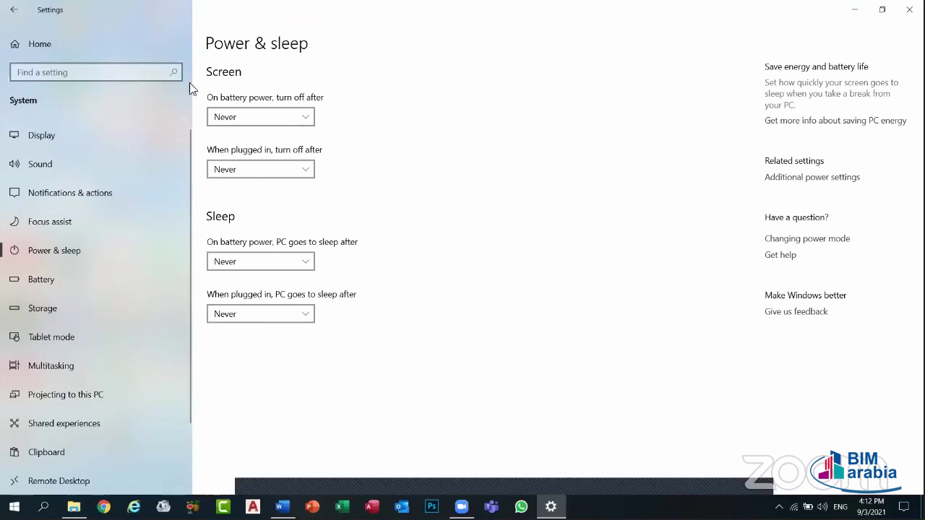
left_click(281, 117)
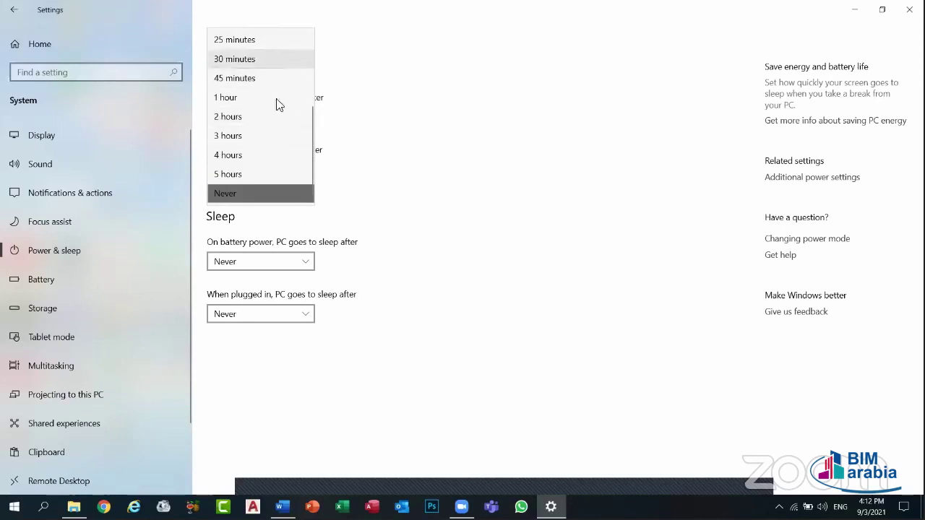
left_click(465, 142)
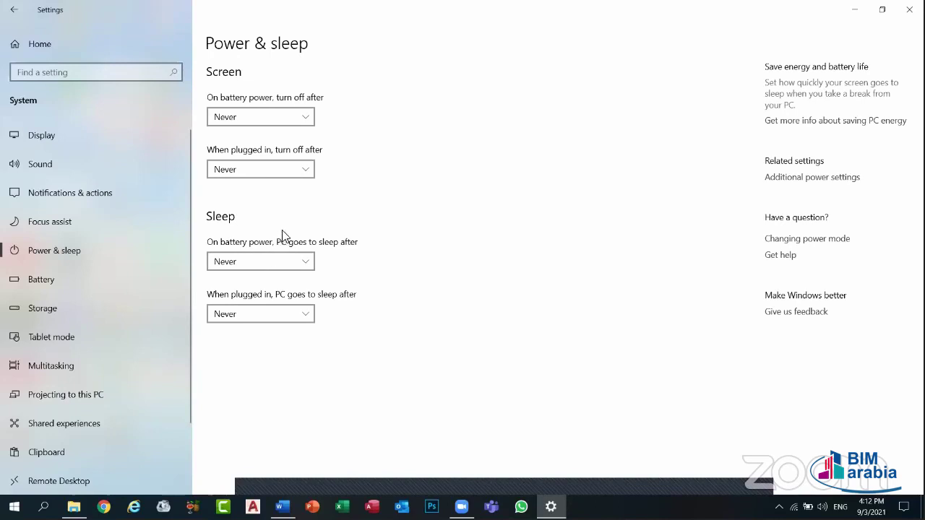
left_click(295, 265)
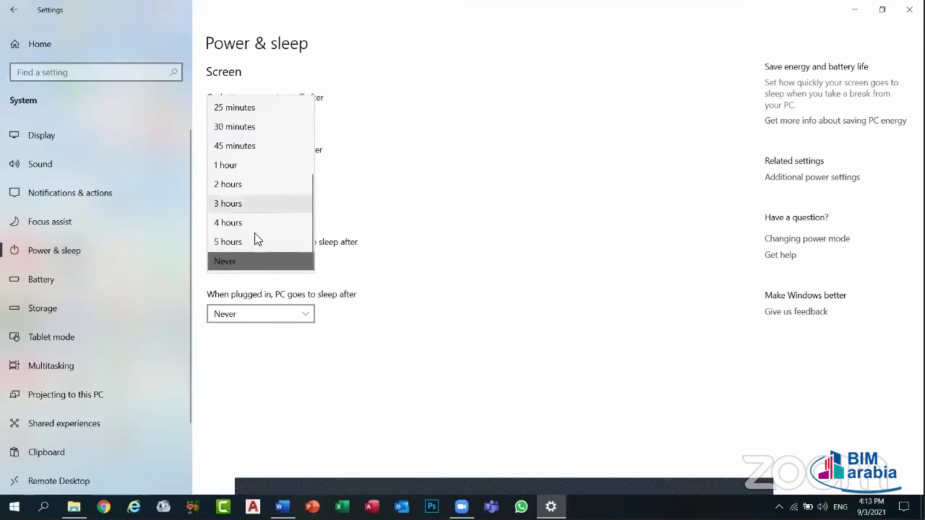
left_click(381, 170)
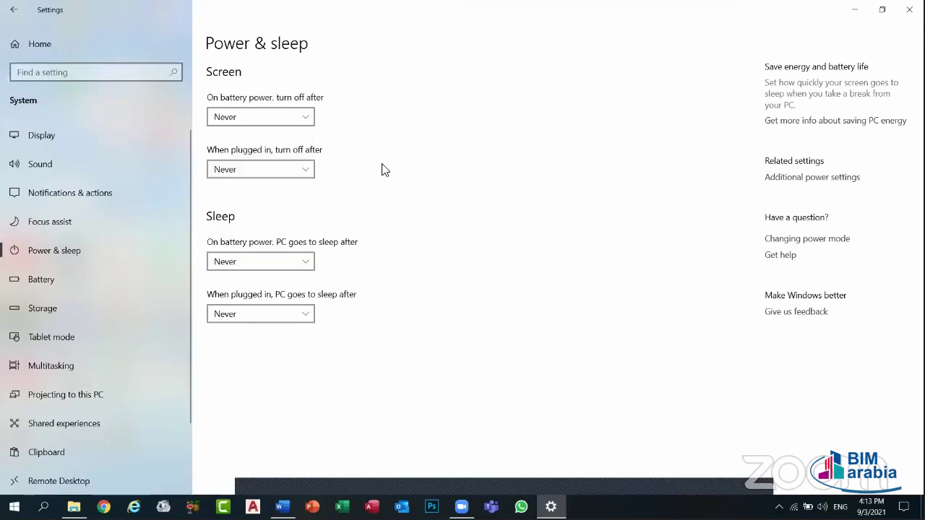
- View the Battery, Storage and Tablet mode pages of the System settings
left_click(67, 282)
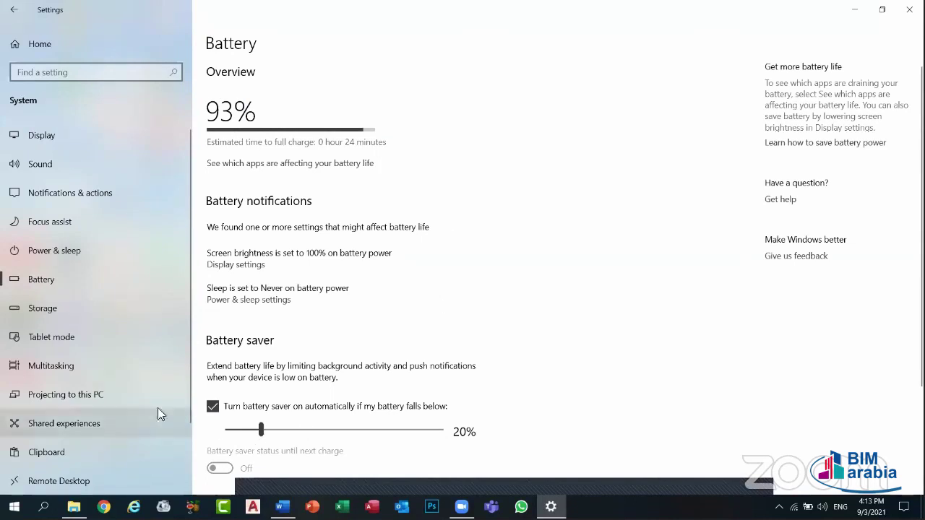
left_click(110, 313)
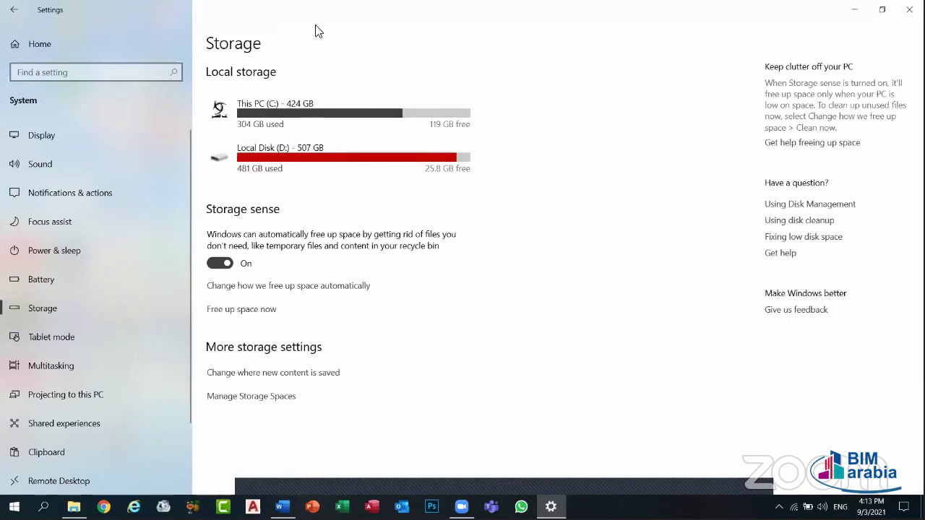
left_click(66, 339)
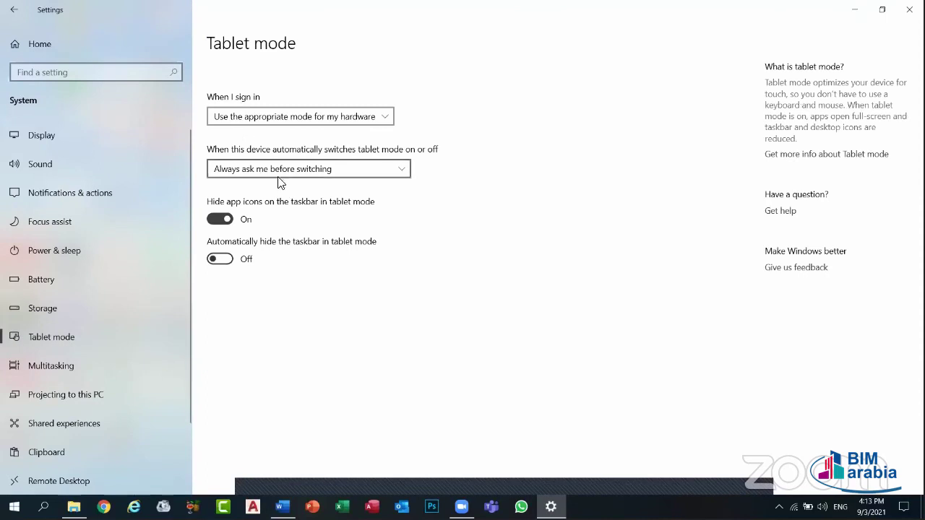
- Show the Multitasking settings and switch the timeline suggestions off and back on
scroll(60, 274, "down", 2)
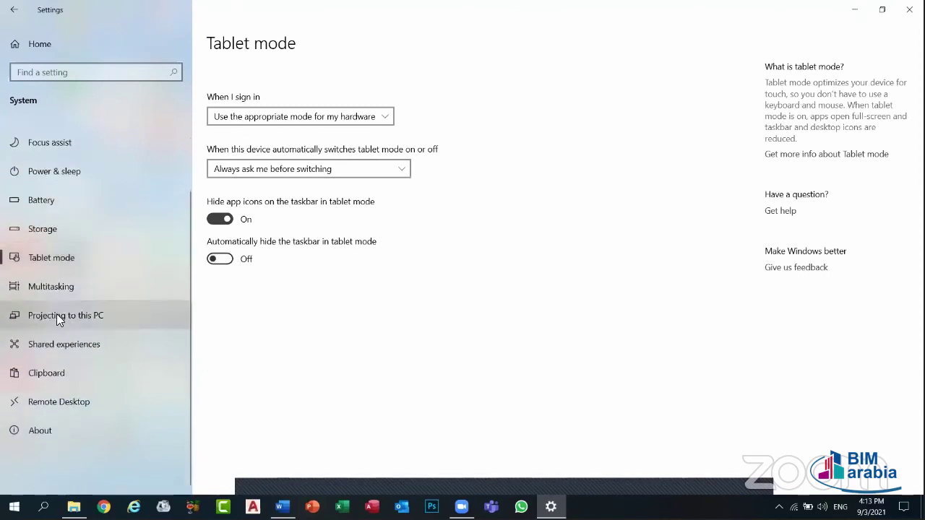
left_click(55, 290)
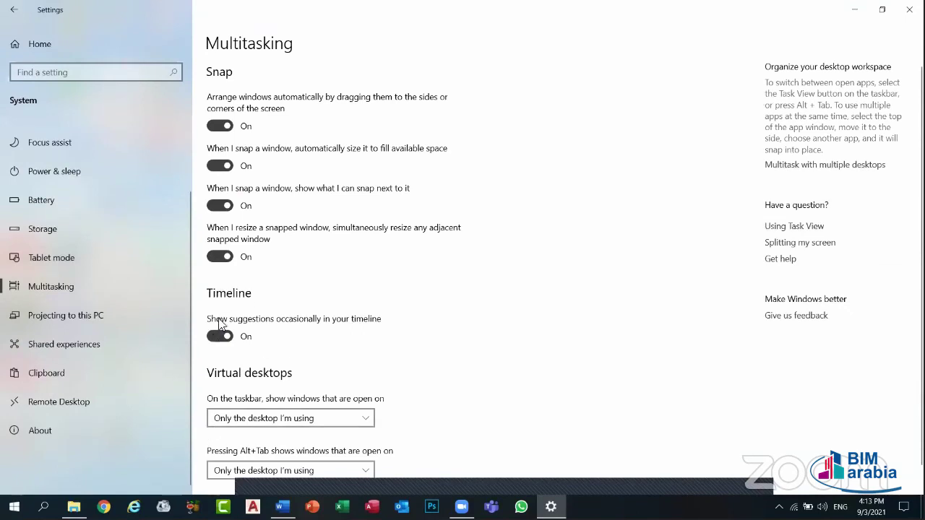
left_click(221, 341)
left_click(221, 337)
- Review the Virtual desktops settings, cycle forward and backward through the open windows in the task switcher, and return to Settings
scroll(246, 212, "down", 1)
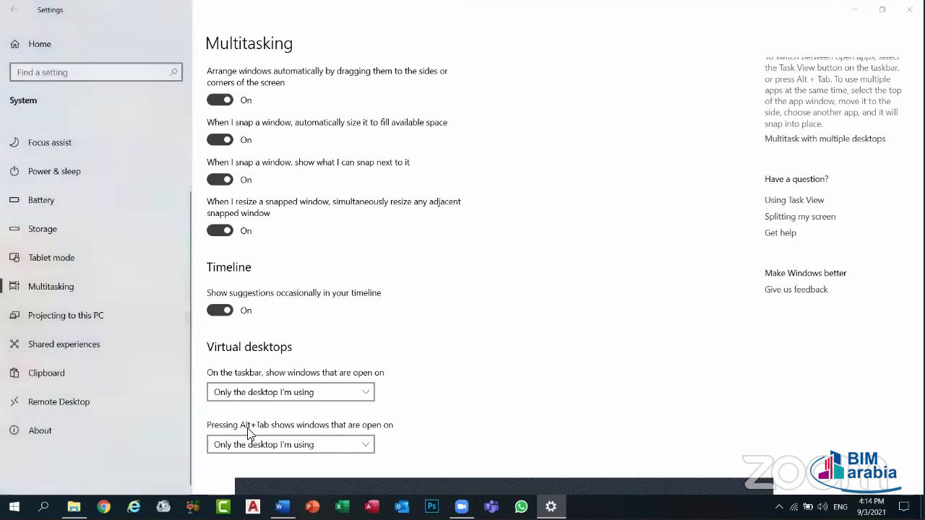
key("alt+Tab")
key("alt+Tab")
key("alt+shift+Tab")
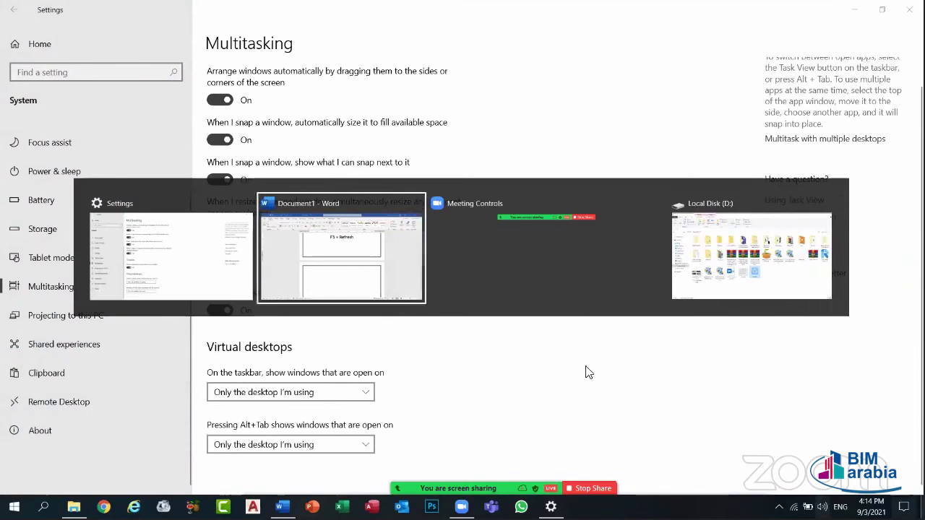
key("alt+shift+Tab")
key("alt+Tab")
key("alt+Tab")
key("alt+Tab")
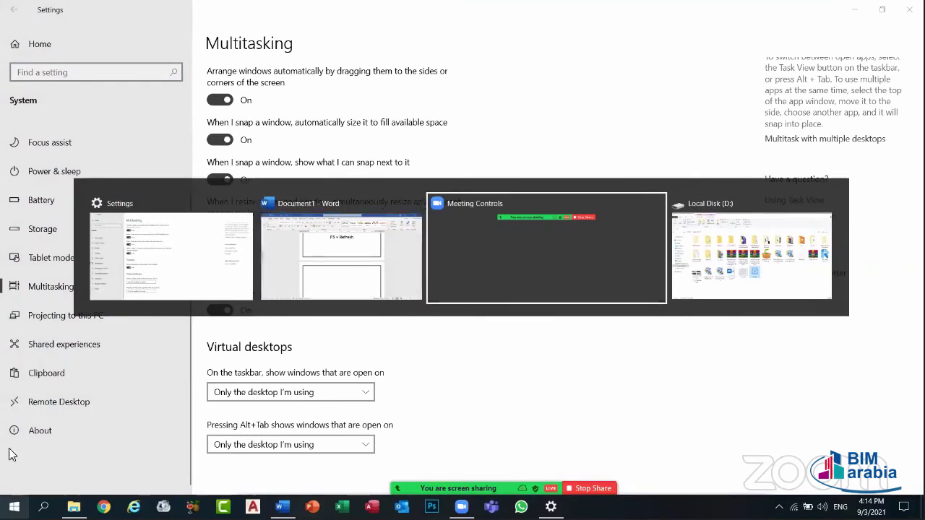
key("alt+shift+Tab")
left_click(215, 262)
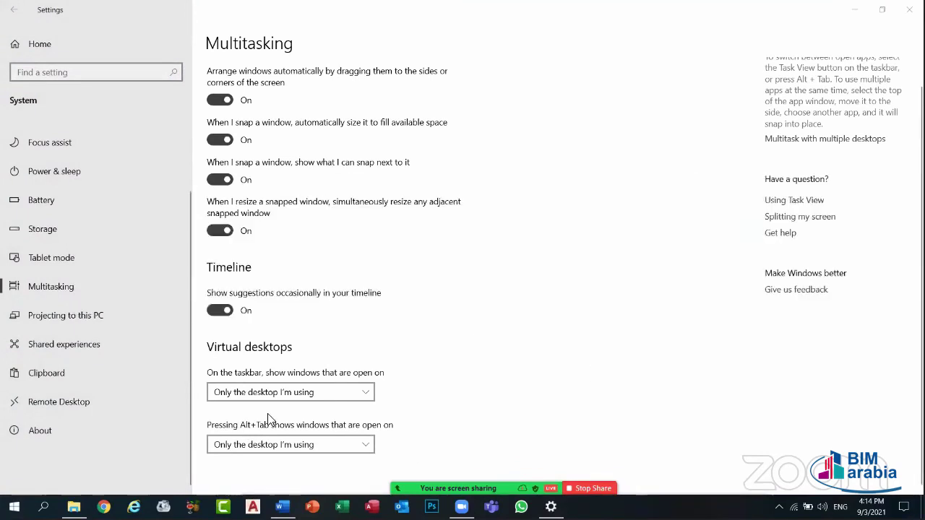
- Switch to Word and back to Settings, and view the options for which desktops' windows Alt+Tab shows, keeping the current one
key("alt+Tab")
key("alt+Tab")
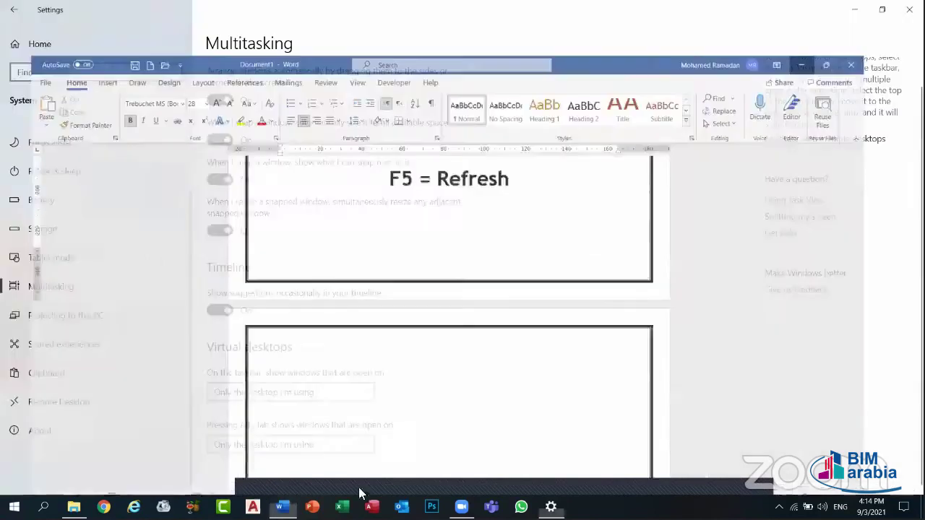
left_click(330, 448)
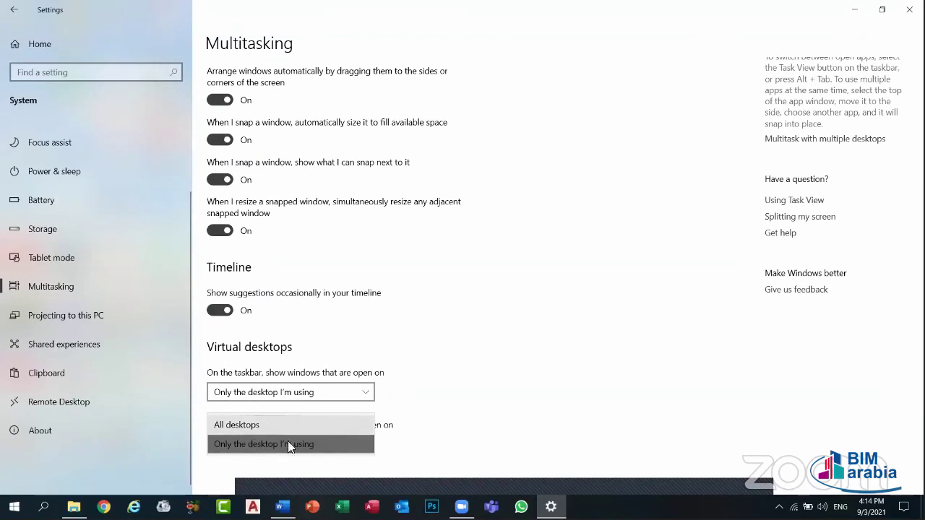
left_click(526, 384)
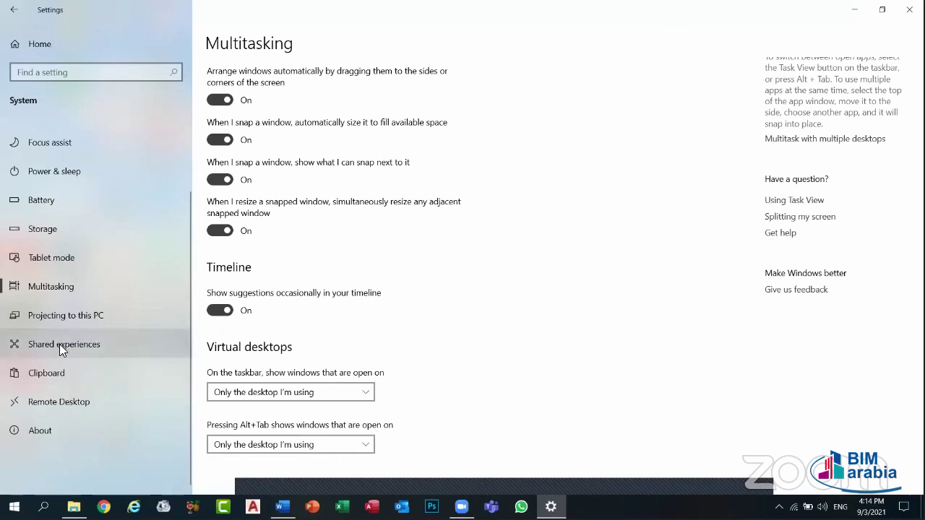
- View the Projecting to this PC, Shared experiences, Clipboard, Remote Desktop and About pages of the System settings
left_click(76, 313)
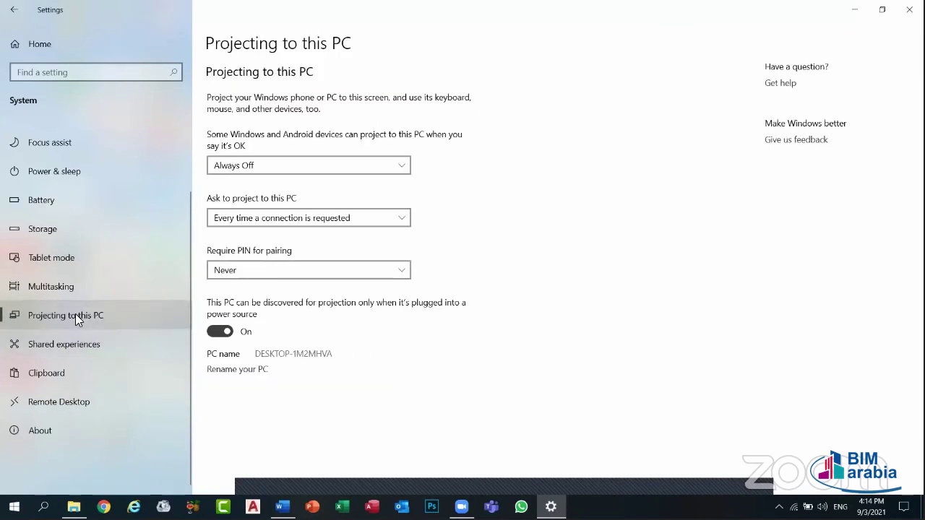
left_click(57, 347)
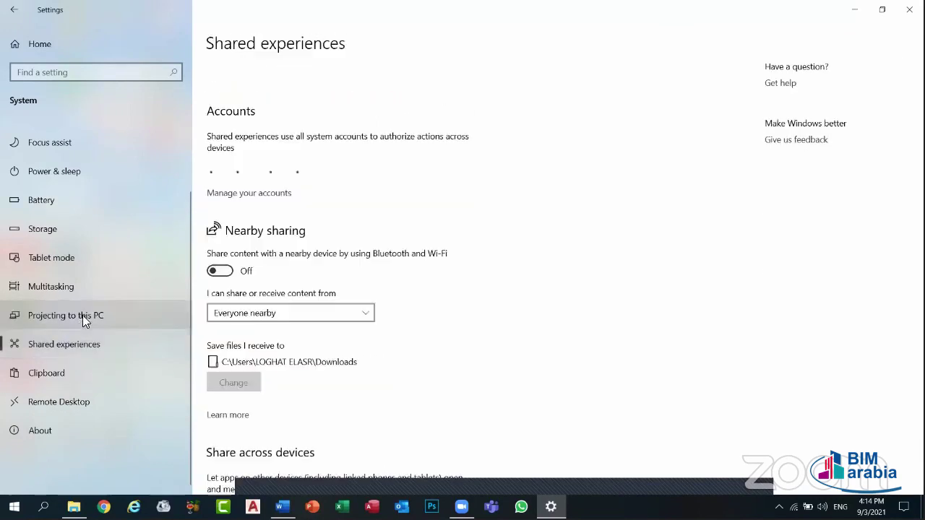
left_click(64, 315)
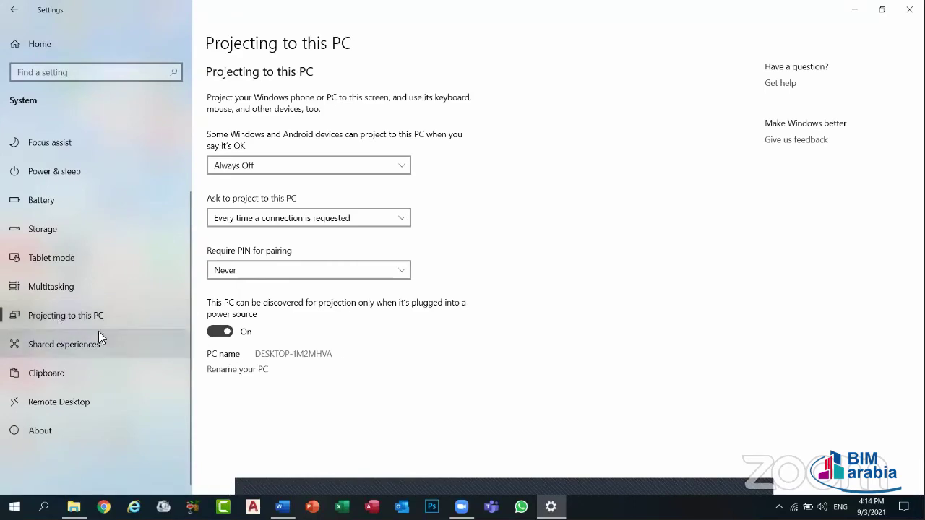
left_click(62, 371)
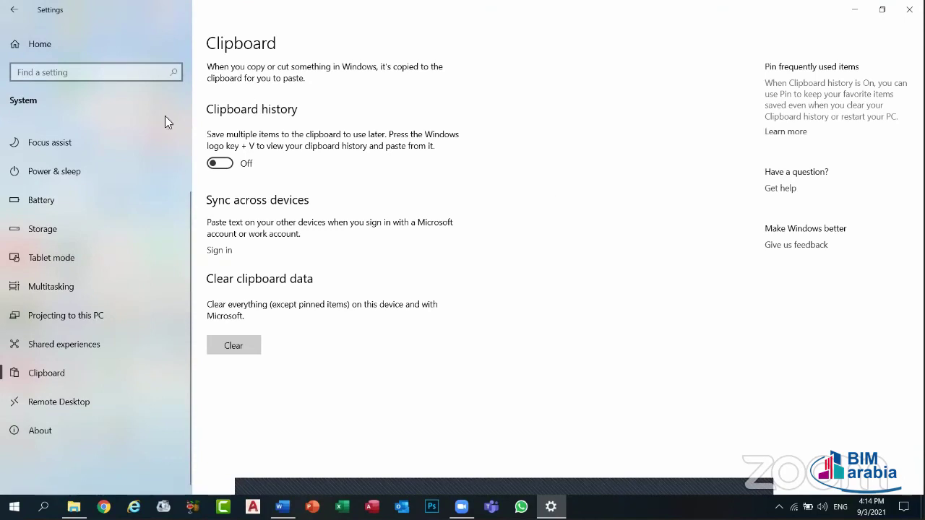
left_click(50, 406)
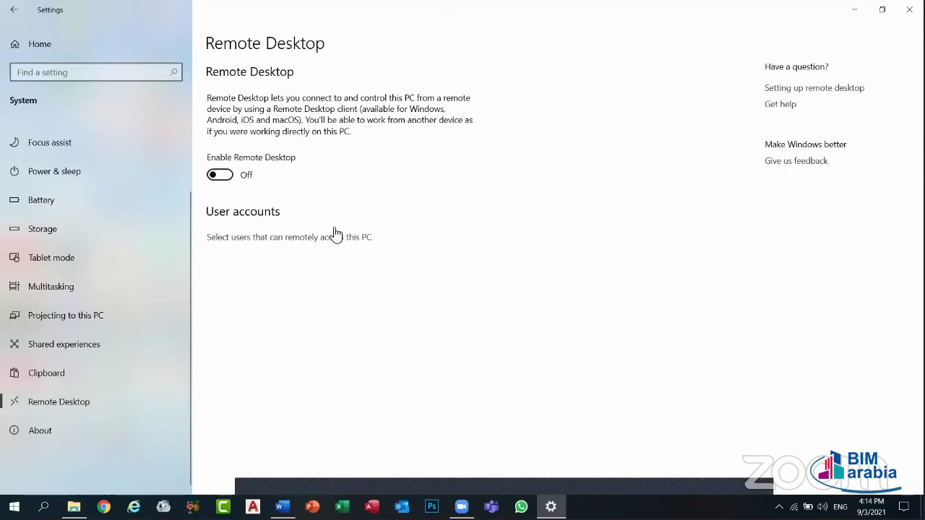
left_click(47, 432)
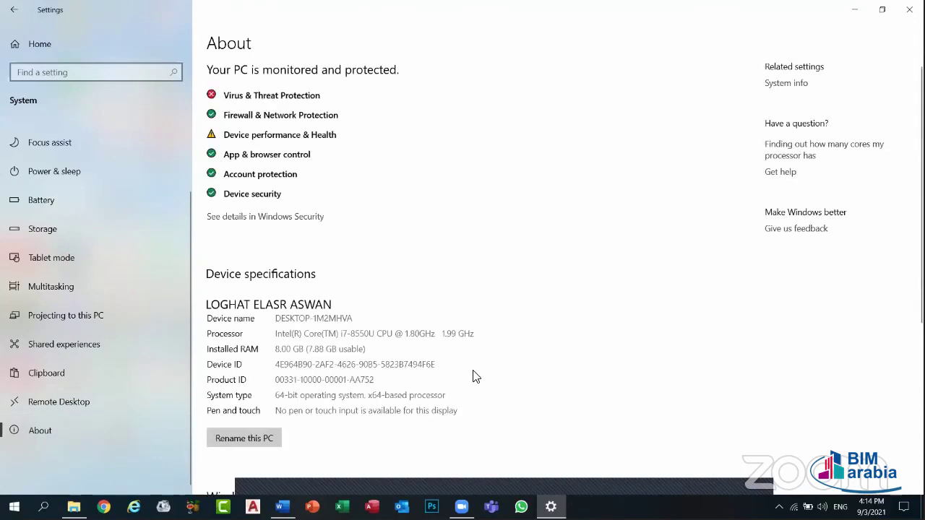
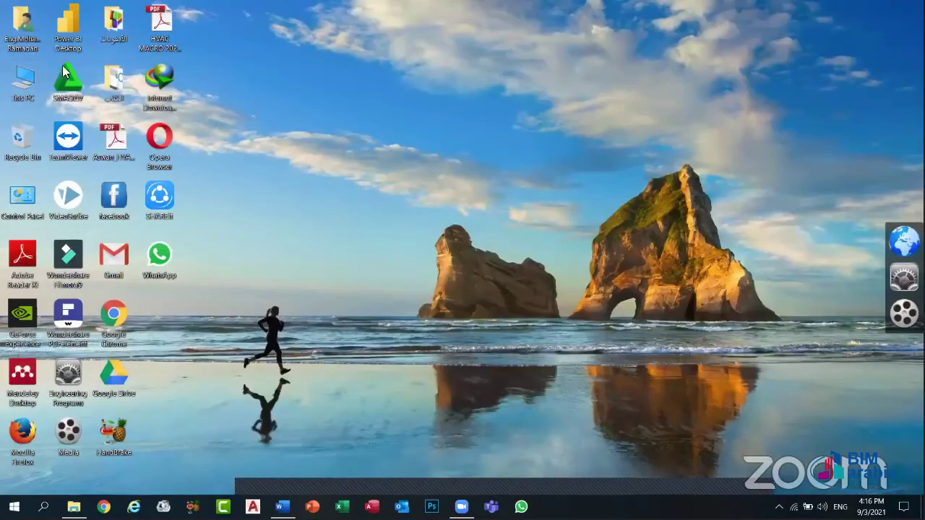
- View the properties of This PC with the basic system information, and return to the desktop
right_click(16, 93)
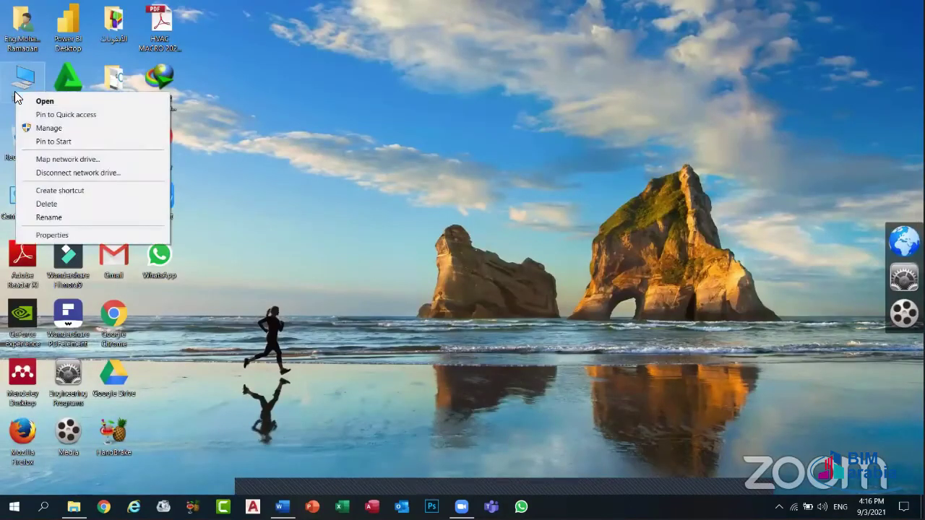
left_click(203, 108)
right_click(6, 88)
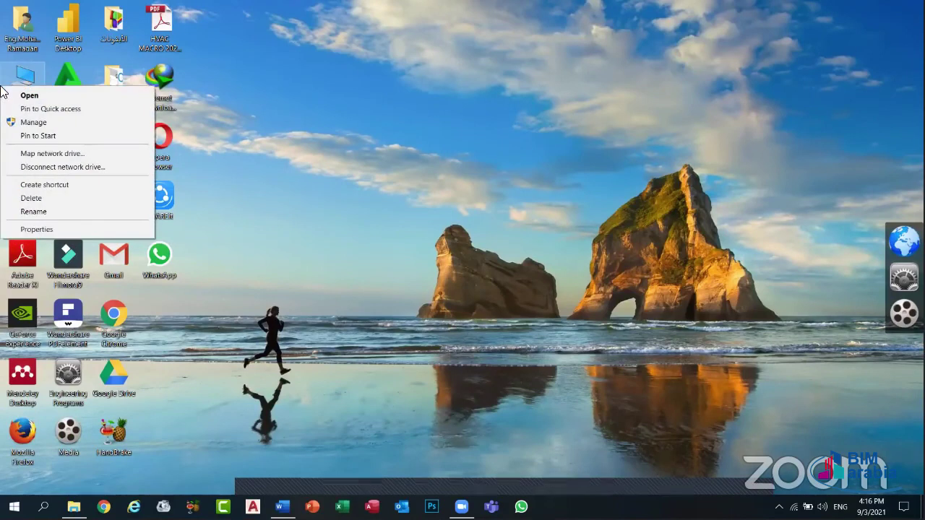
left_click(79, 226)
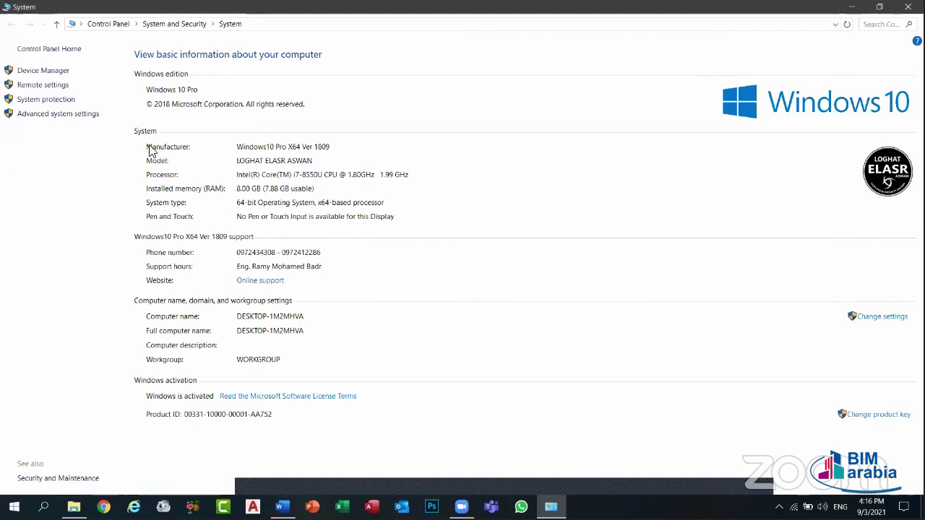
key("super+d")
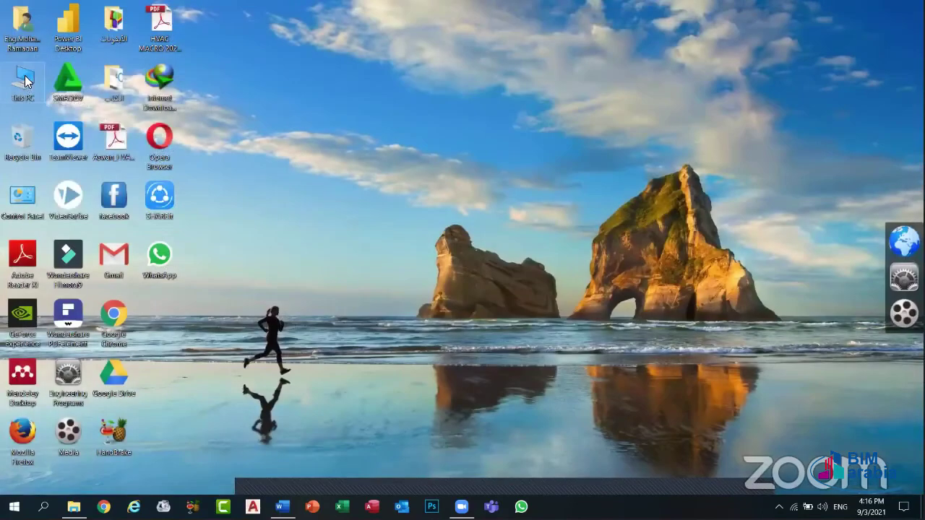
- Open Computer Management for This PC and maximize its window
right_click(26, 80)
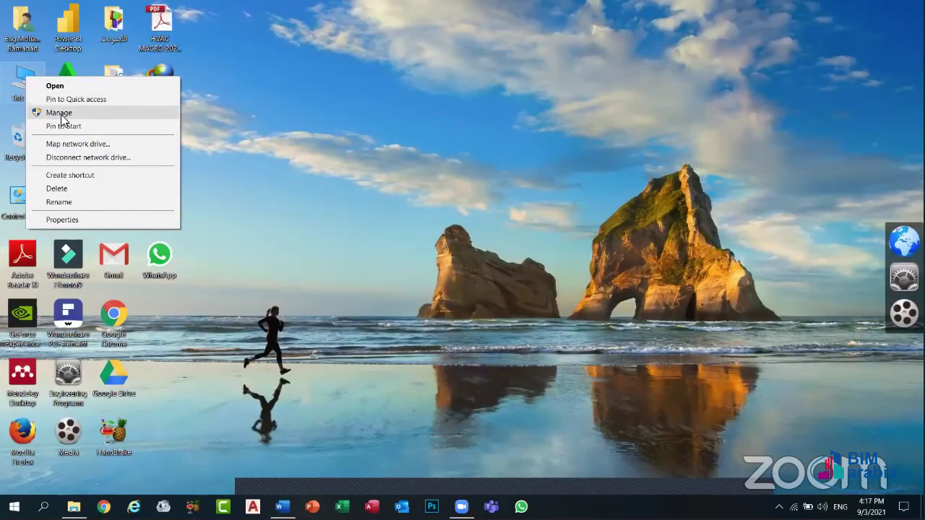
left_click(61, 114)
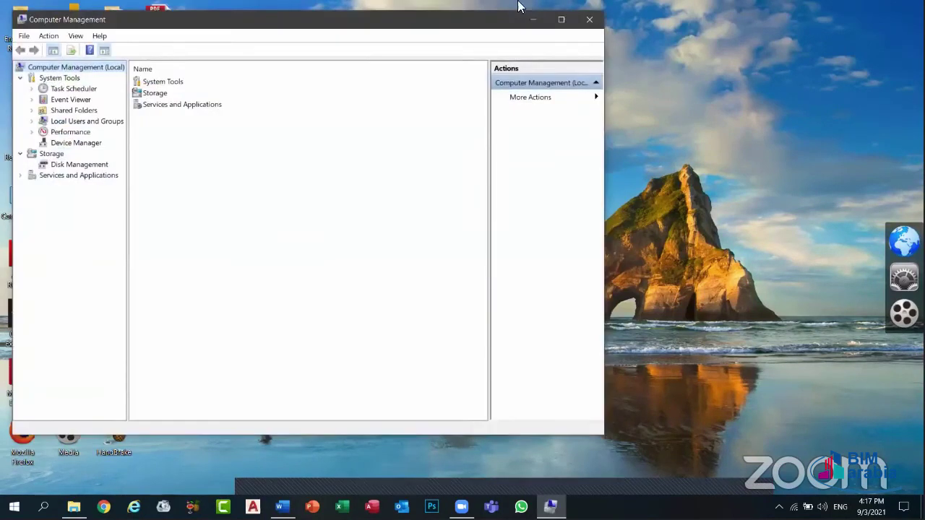
left_click(558, 21)
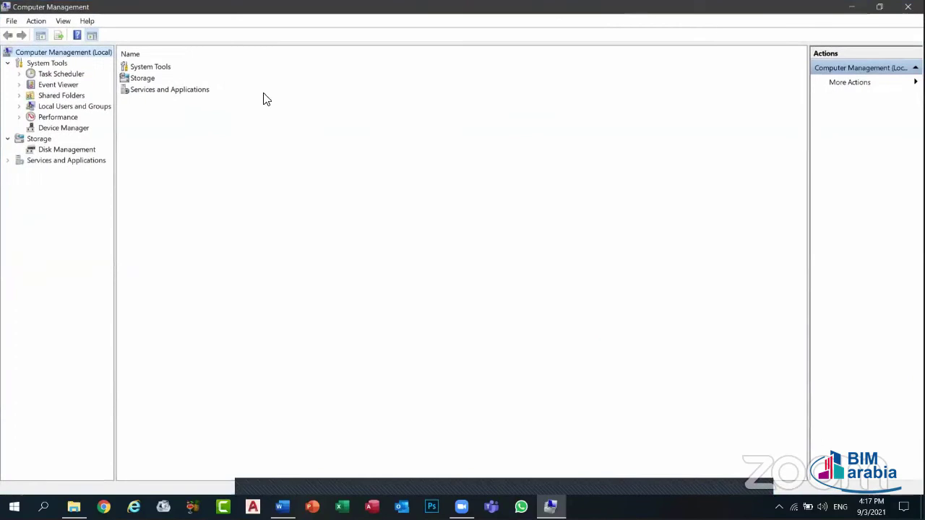
- View the computer's hardware categories in Device Manager and the drives in Disk Management
left_click(64, 128)
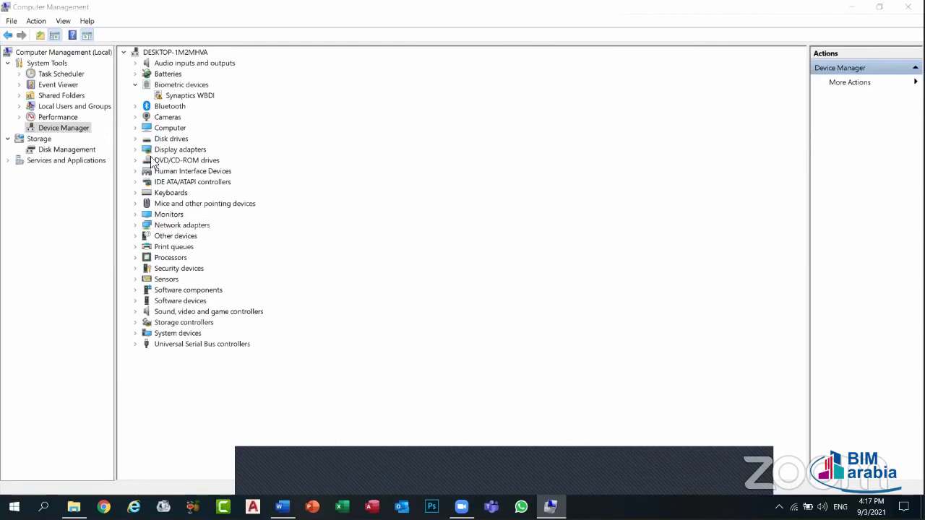
left_click(133, 94)
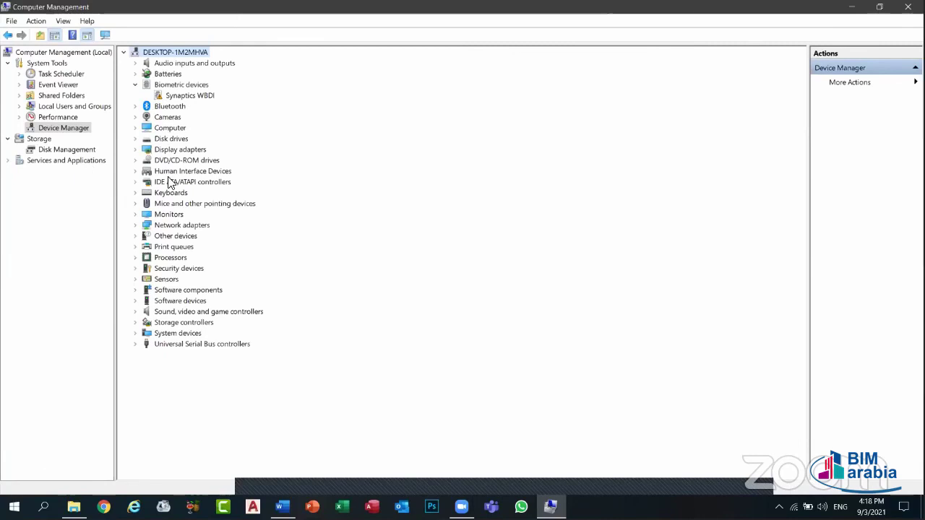
left_click(52, 151)
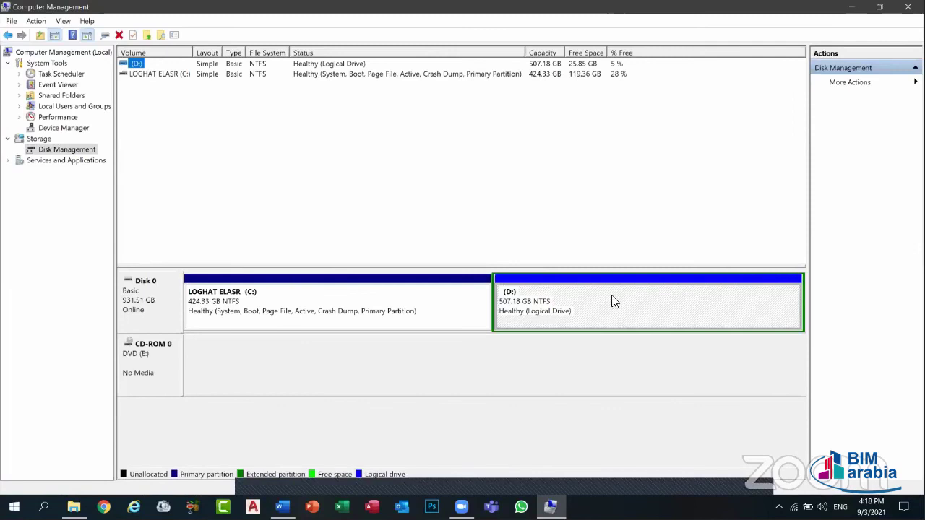
- View the available actions and the Shrink Volume settings for drive D, and cancel without shrinking it
right_click(537, 291)
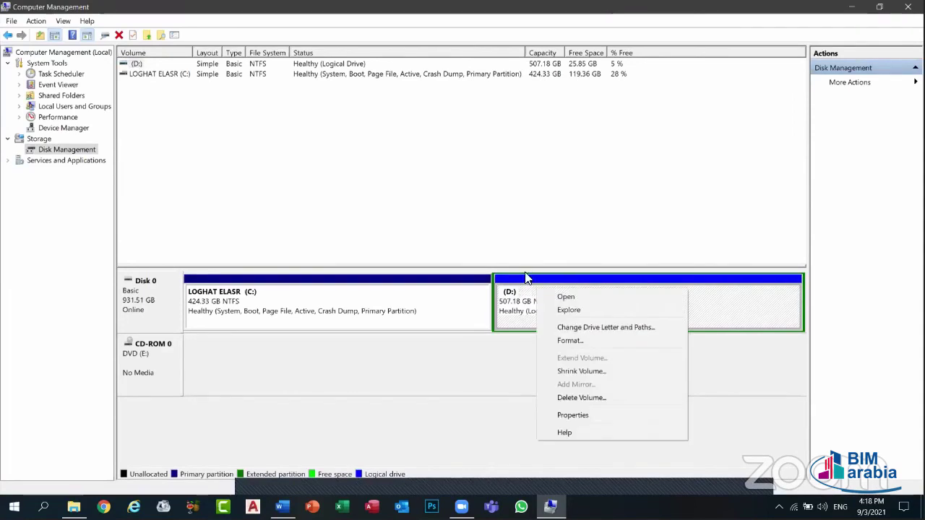
left_click(512, 298)
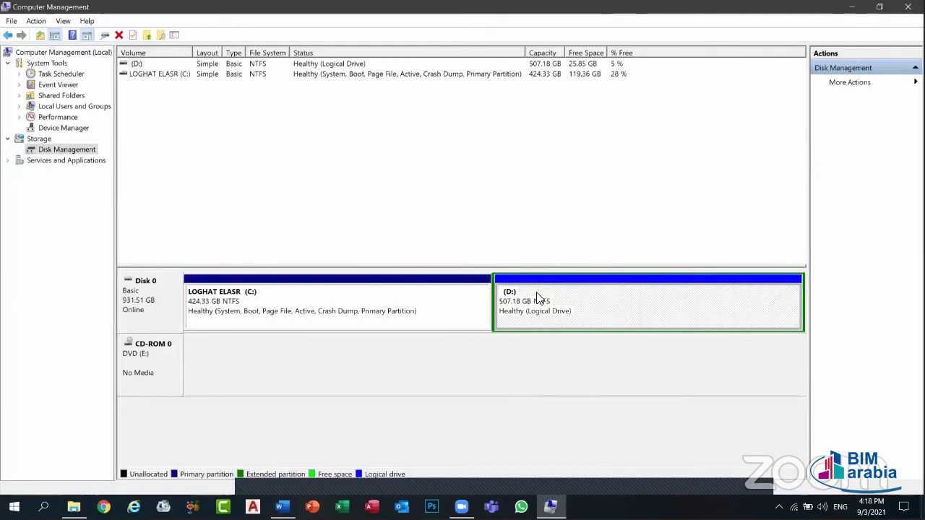
right_click(536, 293)
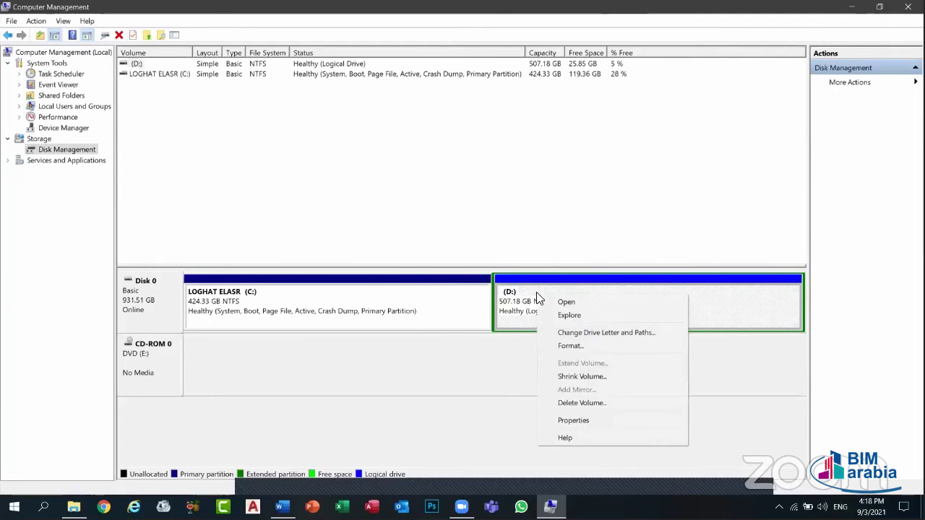
left_click(575, 377)
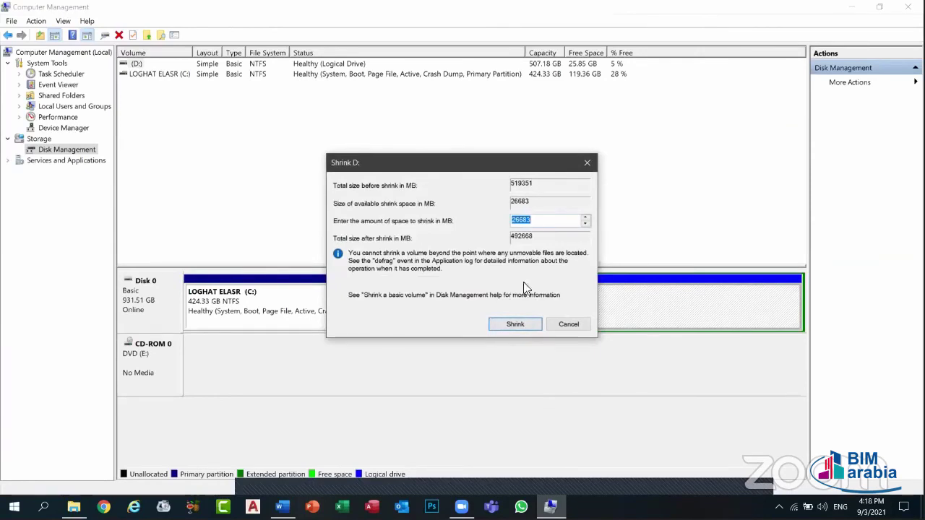
left_click(567, 324)
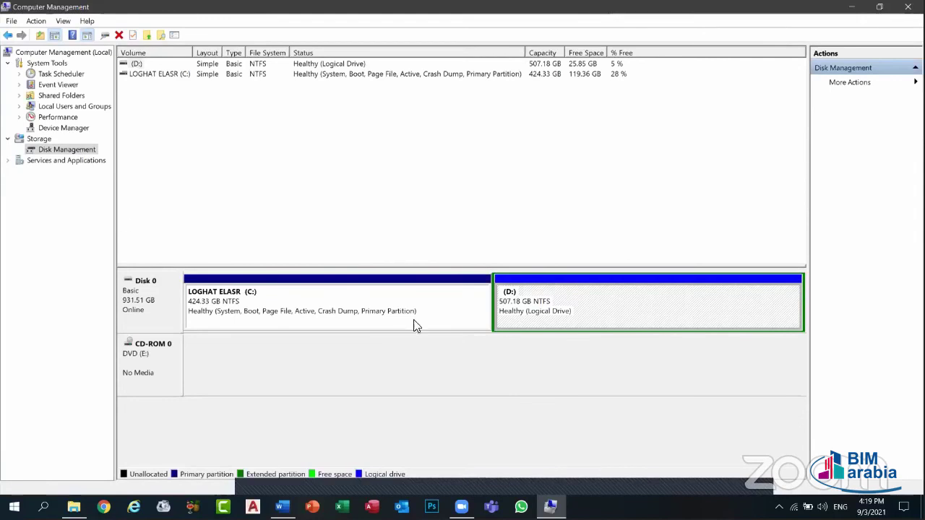
- Close Computer Management, and open File Explorer at This PC and close it again
left_click(907, 6)
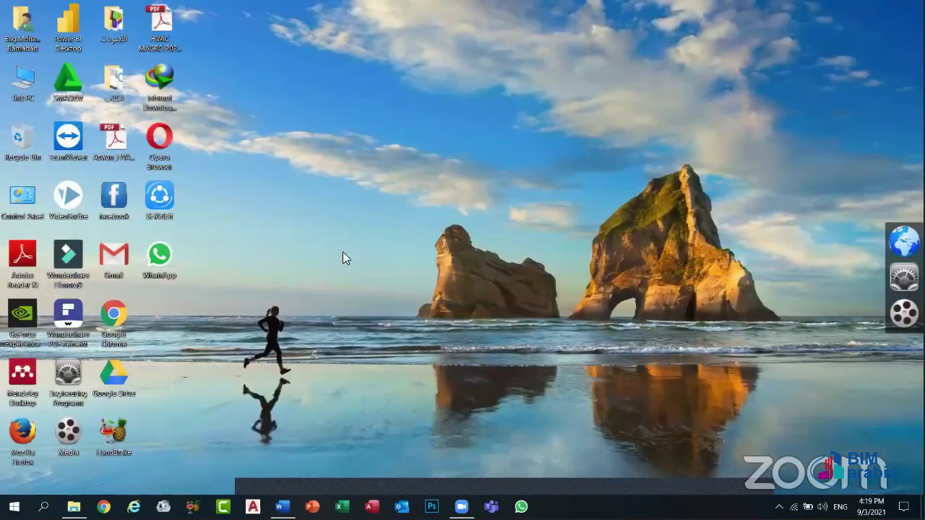
key("super+e")
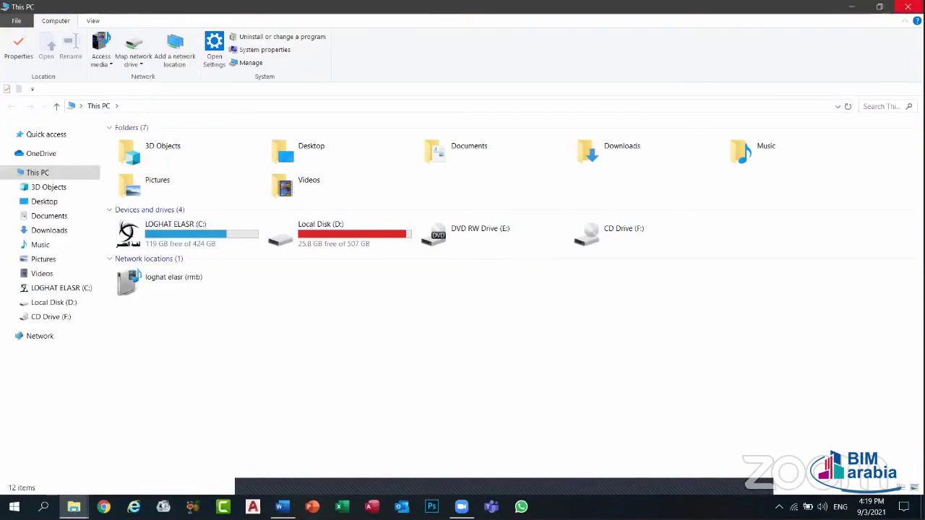
key("alt+F4")
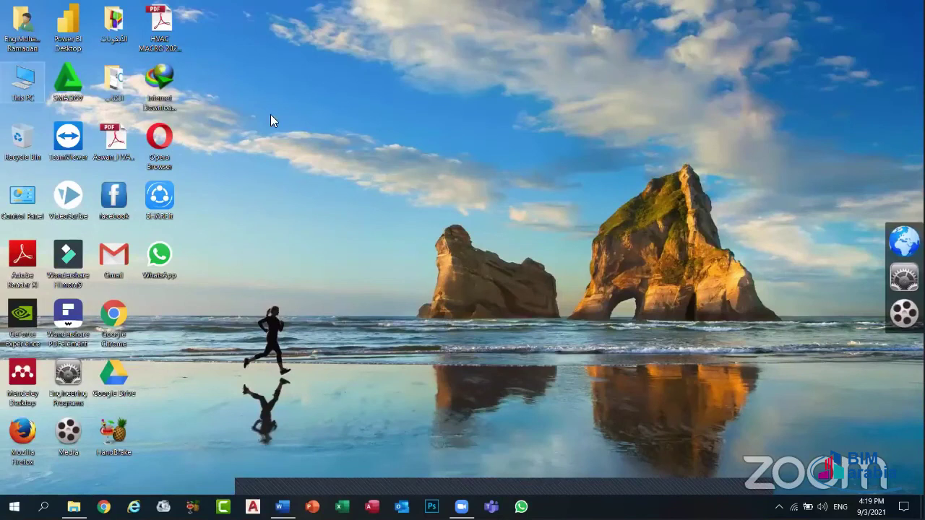
- Create a new folder on the desktop with the default name, and open it and close it again
right_click(271, 116)
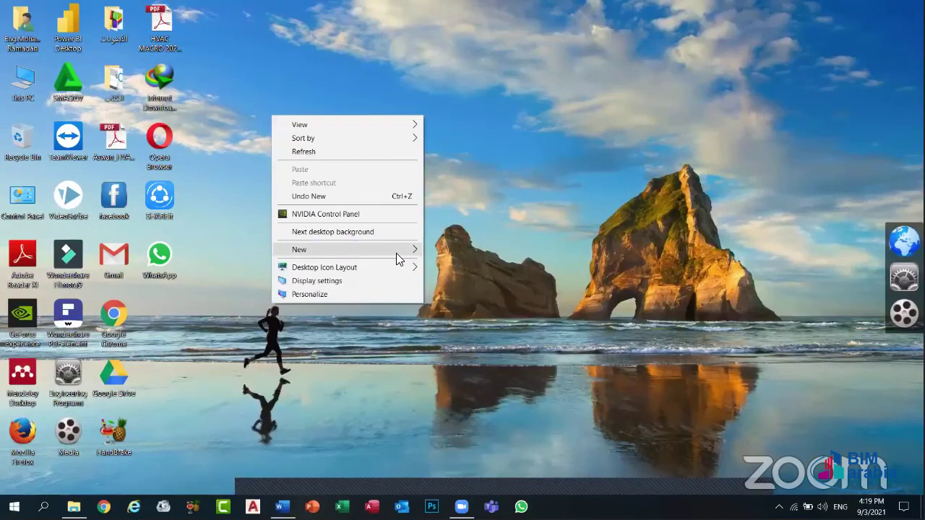
mouse_move(397, 253)
left_click(483, 252)
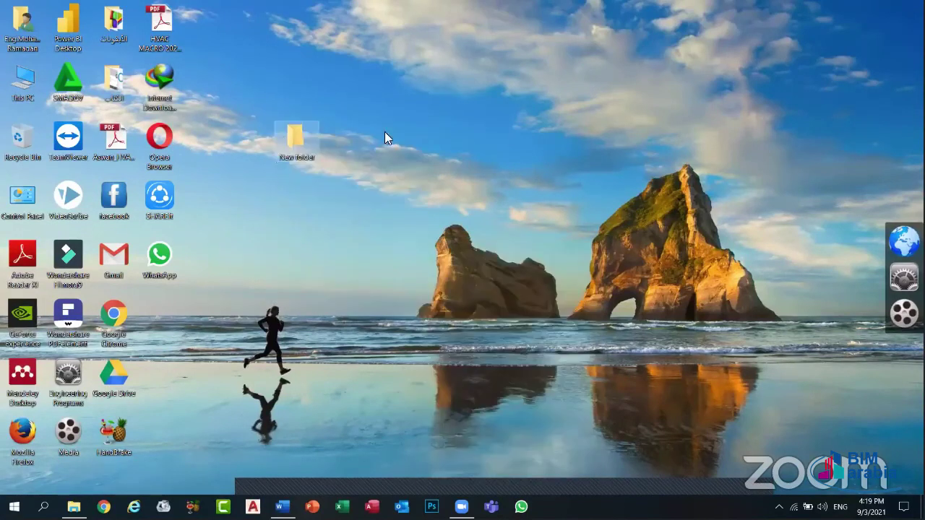
right_click(296, 128)
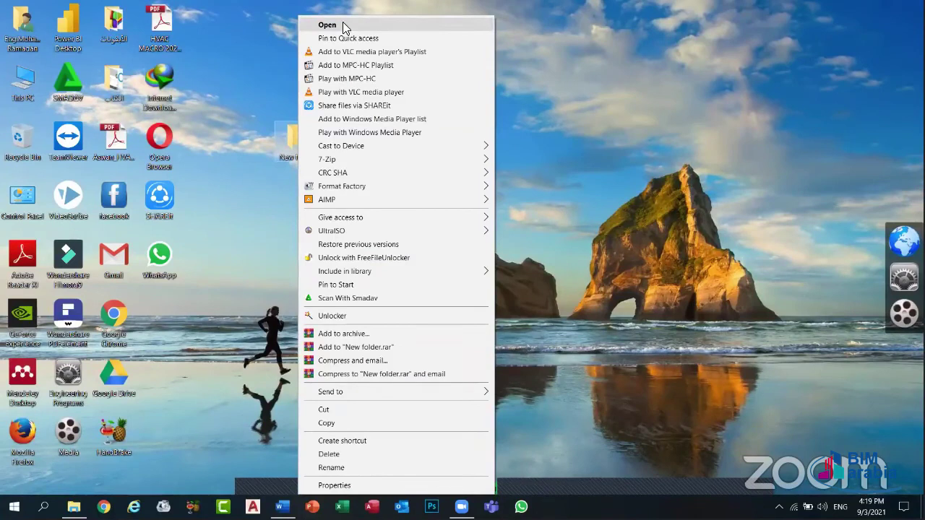
left_click(289, 139)
double_click(289, 139)
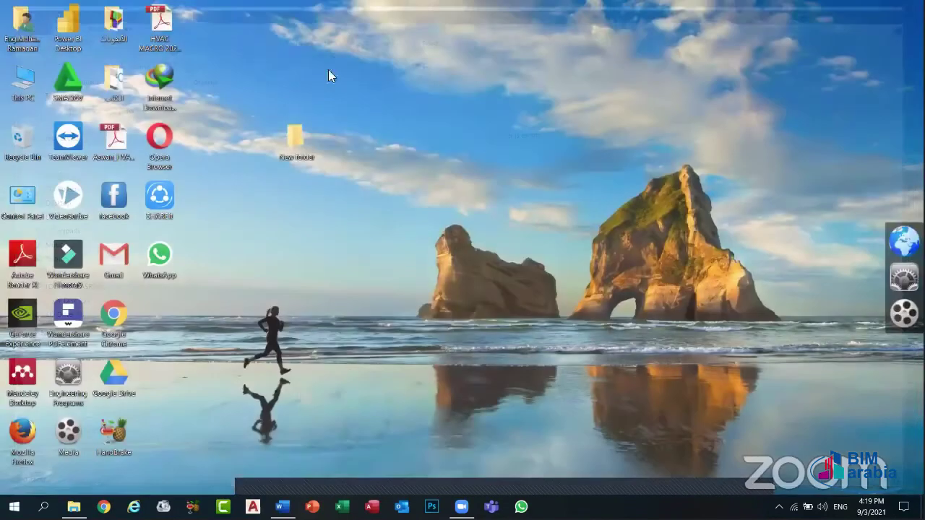
- Compress the desktop's New folder into the archive "New folder.rar"
right_click(293, 137)
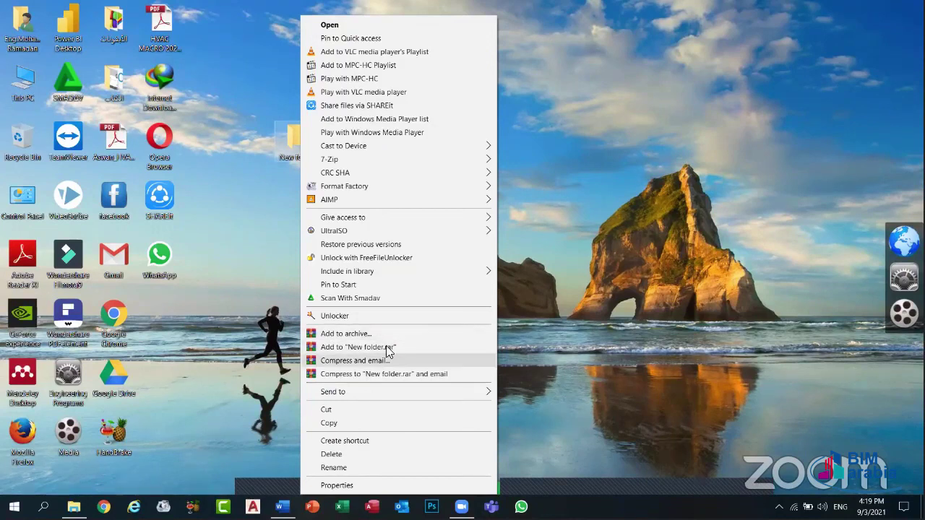
left_click(112, 296)
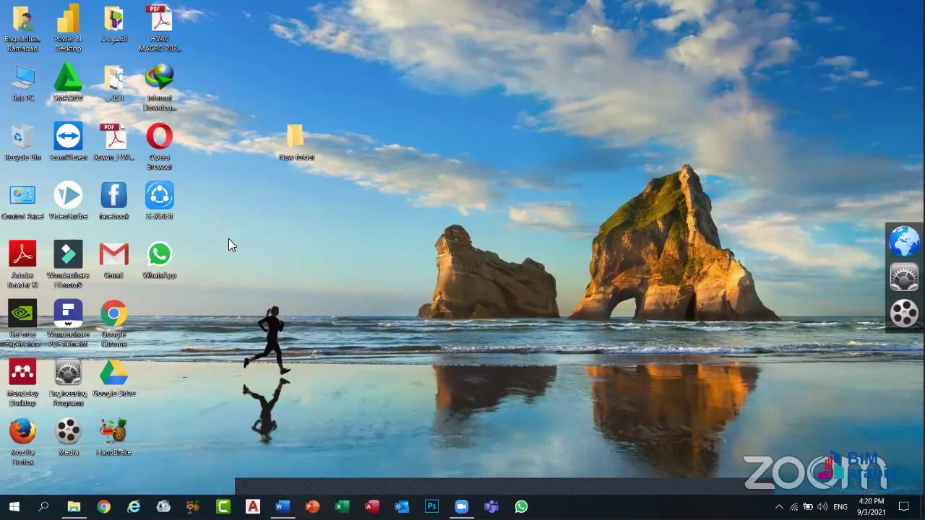
right_click(308, 126)
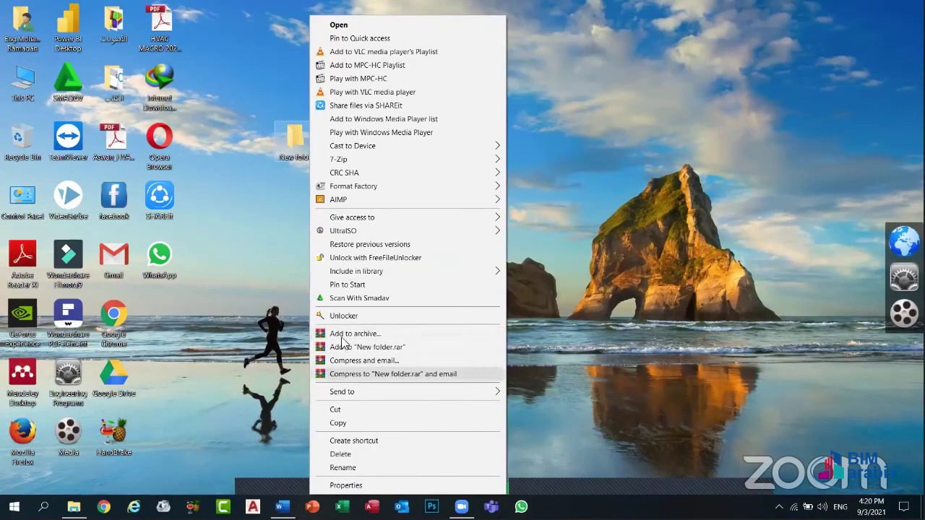
left_click(398, 348)
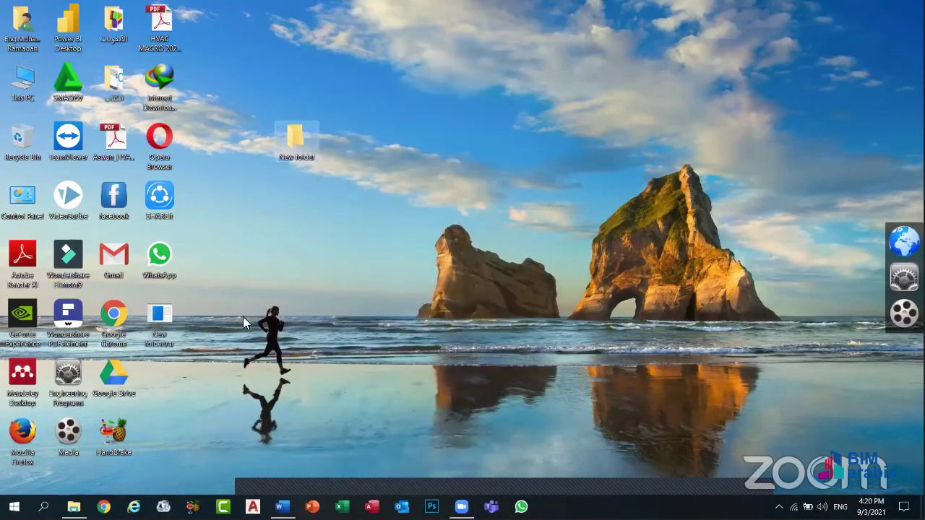
- Permanently delete the "New folder.rar" archive and the New folder from the desktop
left_click(152, 322)
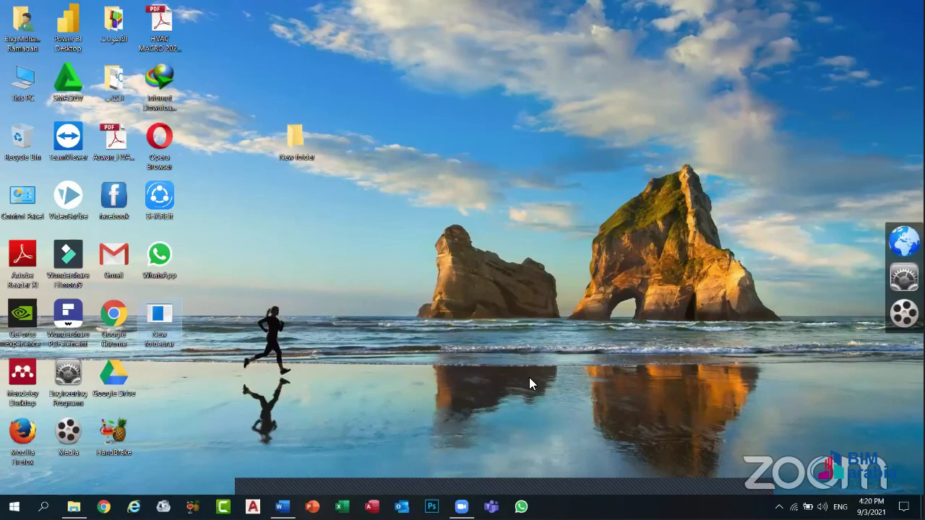
key("shift+Delete")
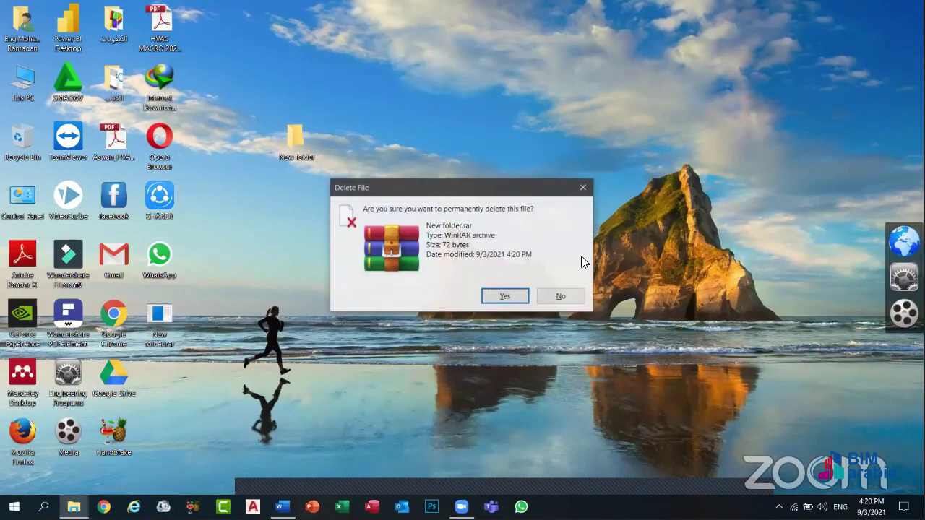
key("Return")
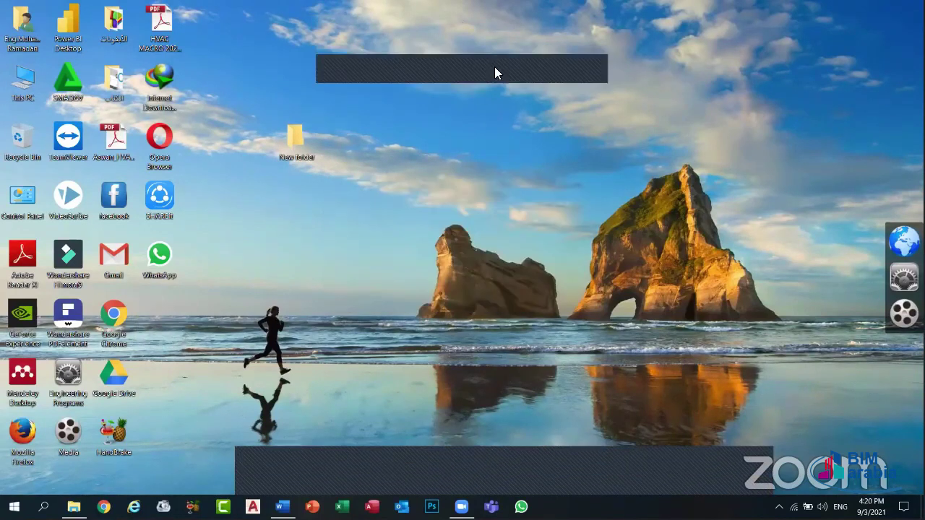
left_click(299, 151)
key("shift+Delete")
key("Return")
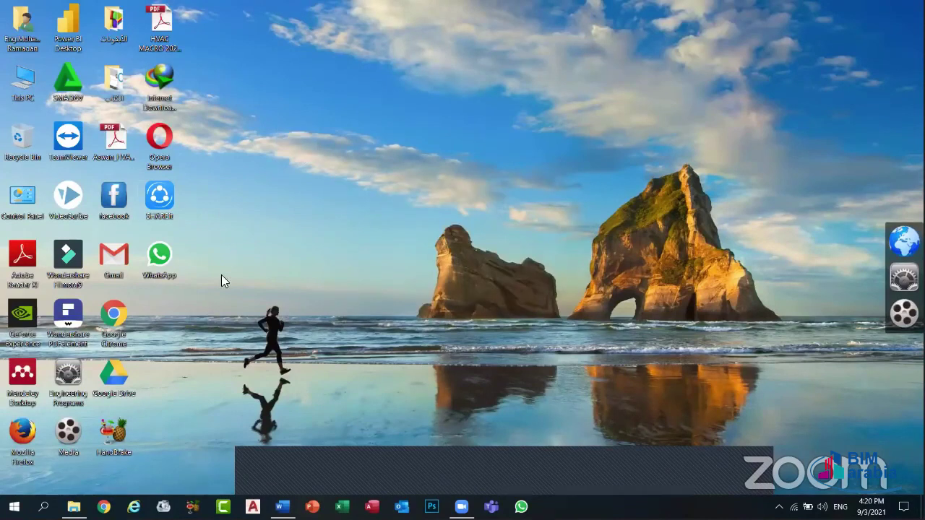
- Refresh the desktop
key("shift+F10")
key("Escape")
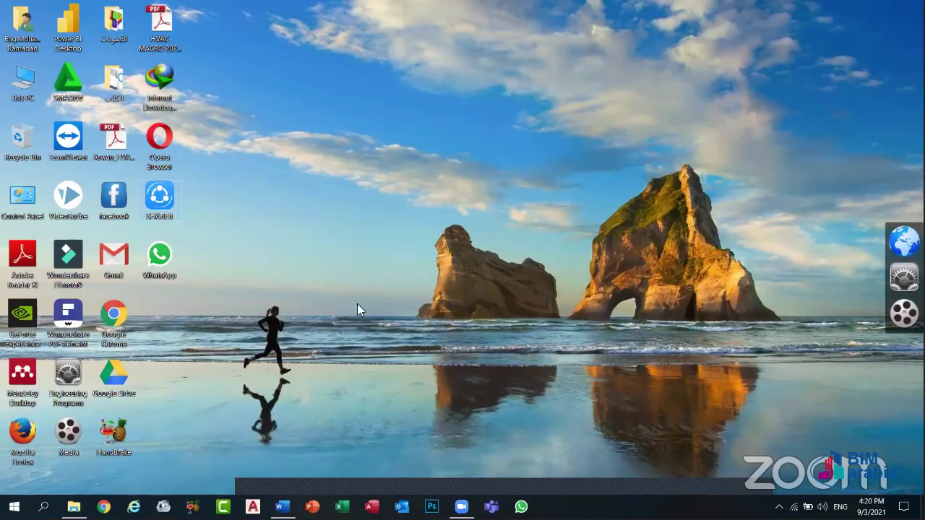
right_click(338, 169)
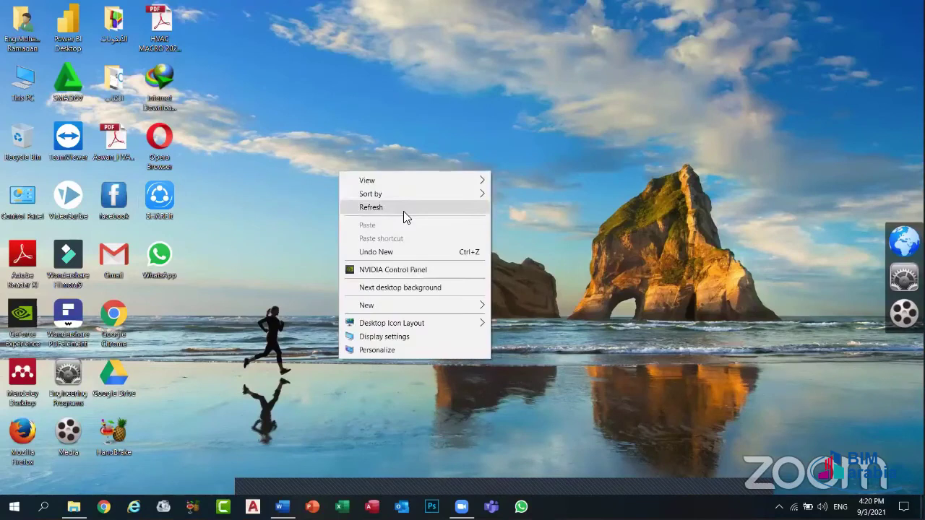
left_click(403, 211)
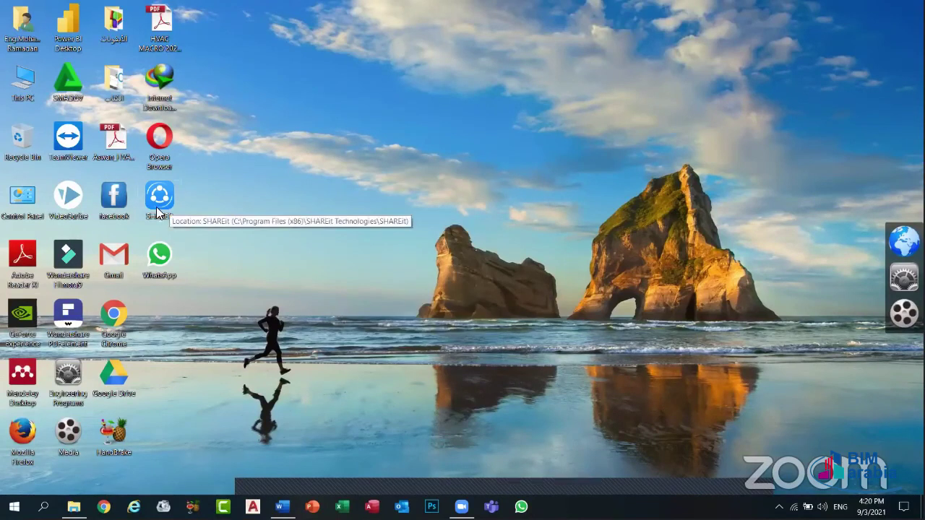
- Compress the desktop folder الكتاب into a RAR archive of the same name, and open and close the archive
right_click(159, 218)
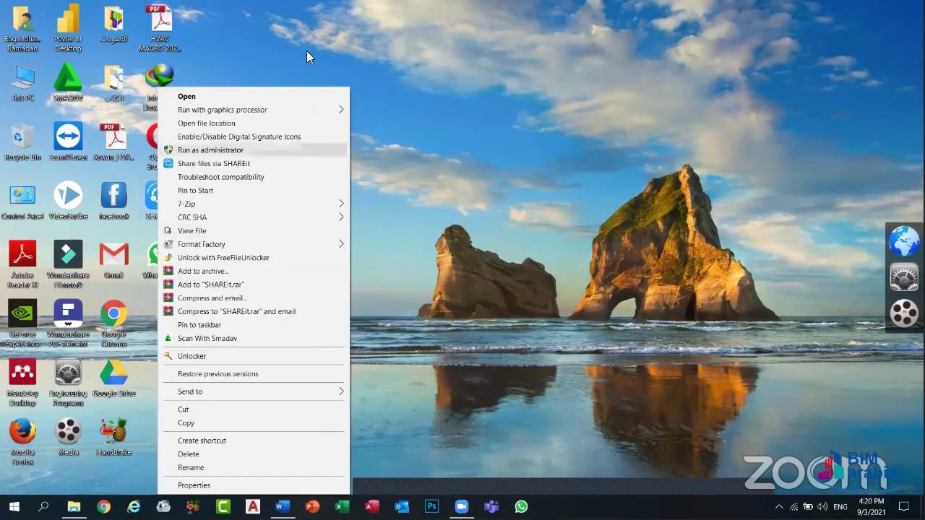
left_click(117, 91)
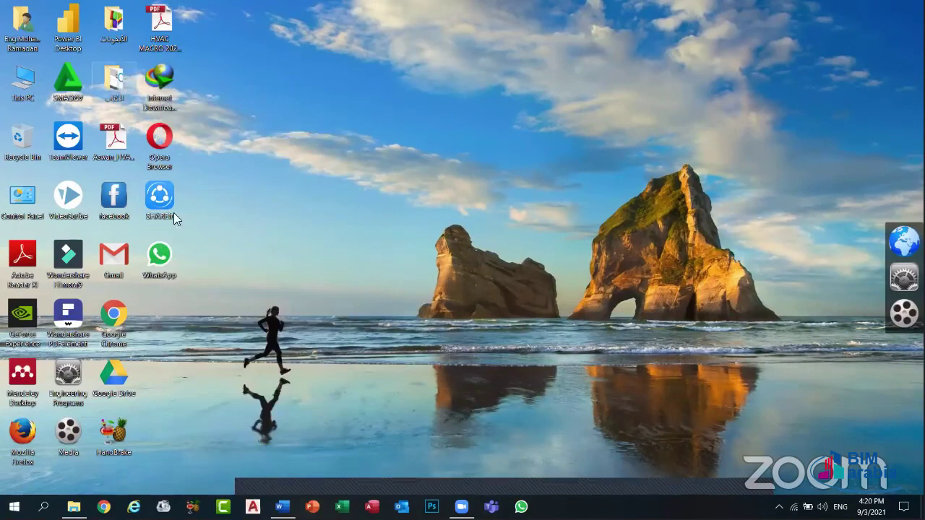
right_click(119, 89)
left_click(171, 348)
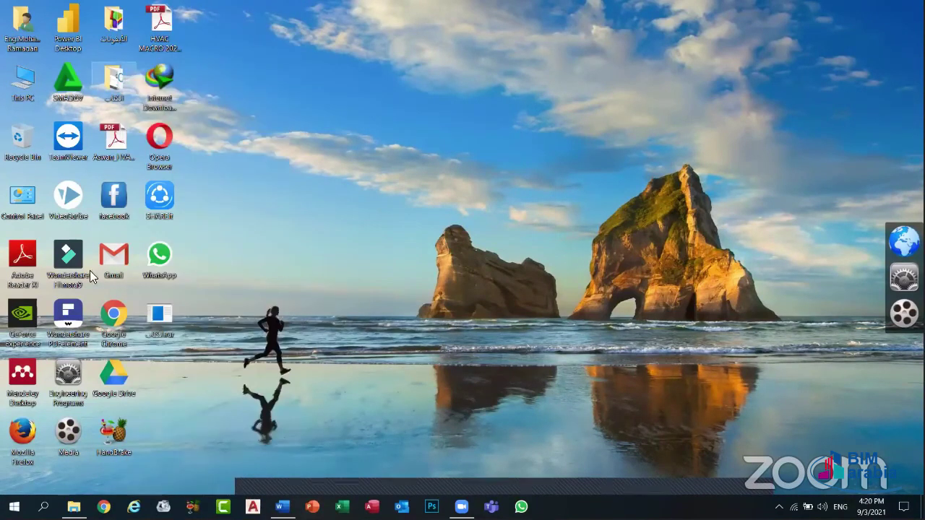
double_click(150, 323)
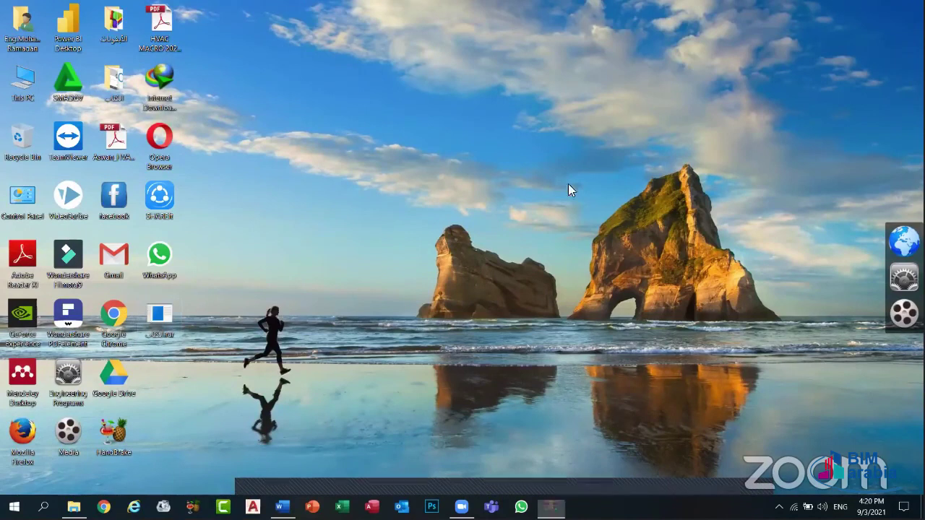
key("Escape")
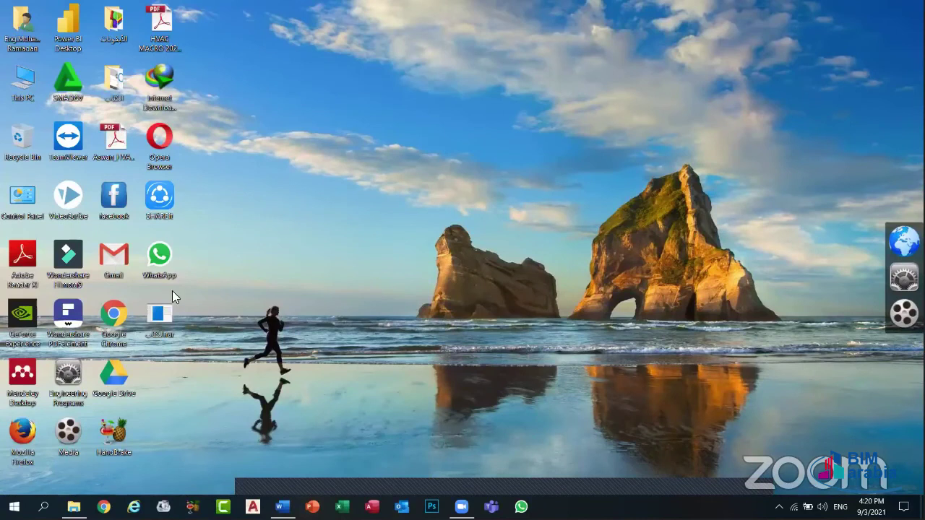
- Try to extract the الكتاب.rar archive directly onto the desktop, and cancel when asked to replace existing files
right_click(368, 179)
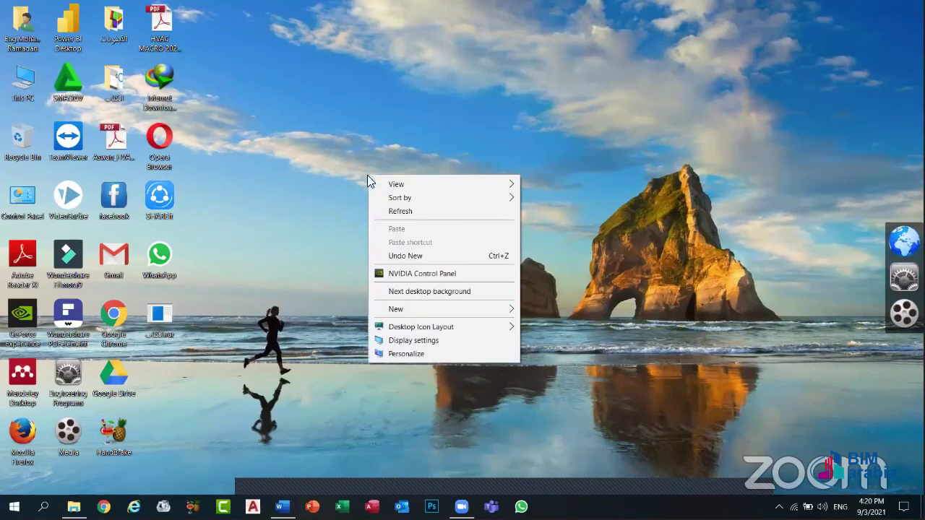
left_click(158, 318)
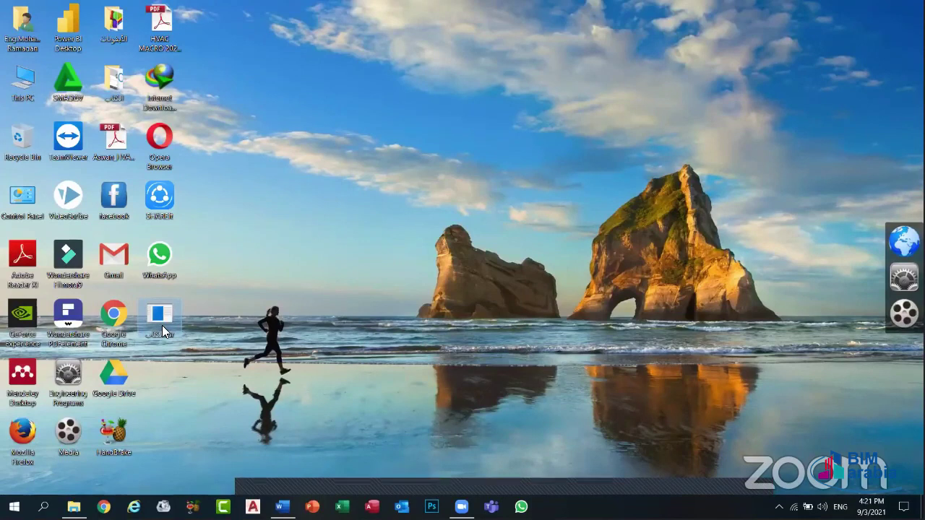
right_click(162, 325)
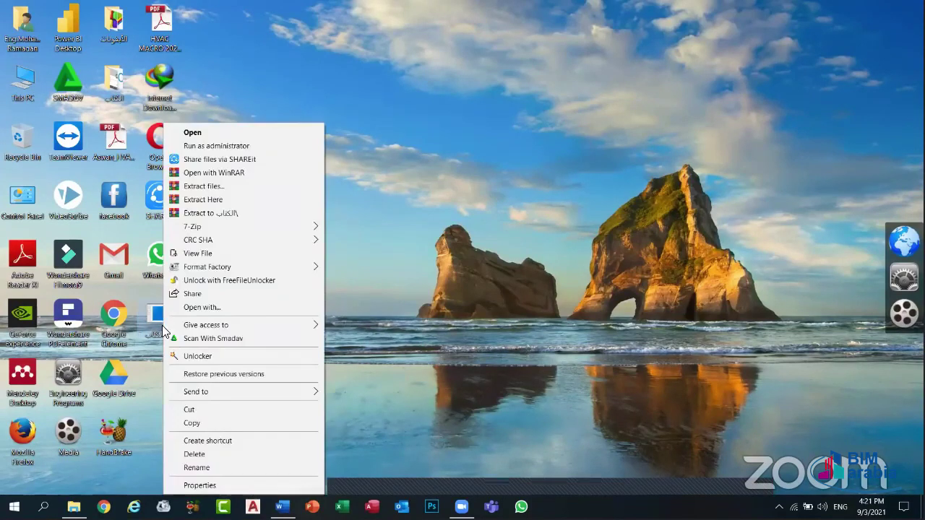
left_click(198, 203)
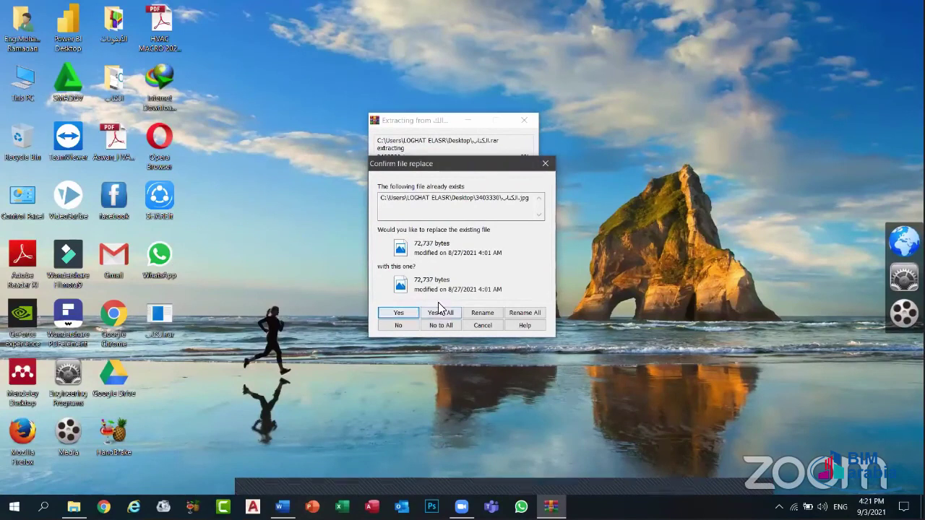
left_click(545, 163)
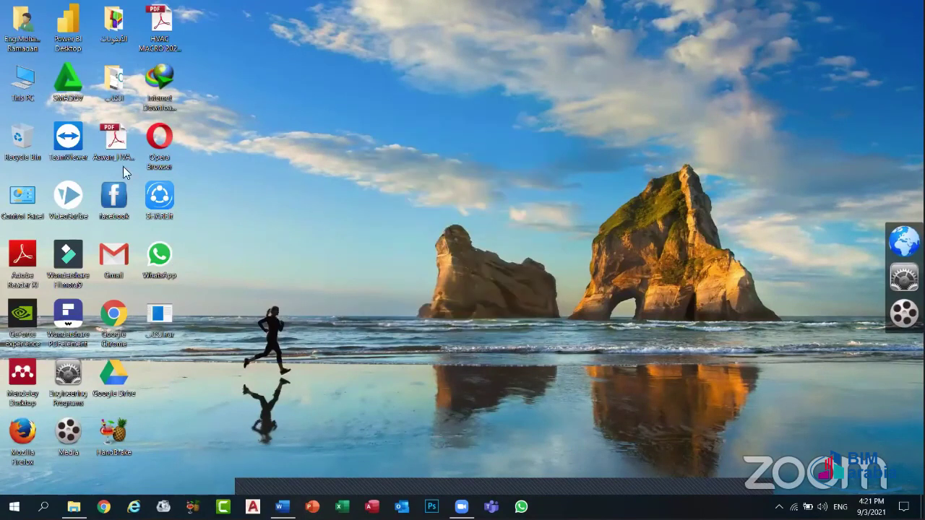
- Explore the extraction options of الكتاب.rar, trying the update modes Extract and update files and Fresh existing files only, and close without extracting
right_click(163, 323)
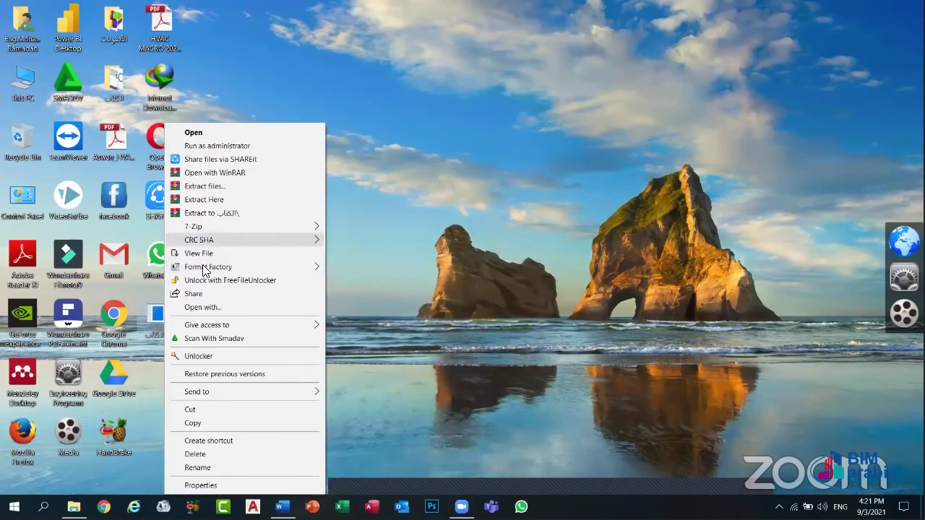
left_click(208, 186)
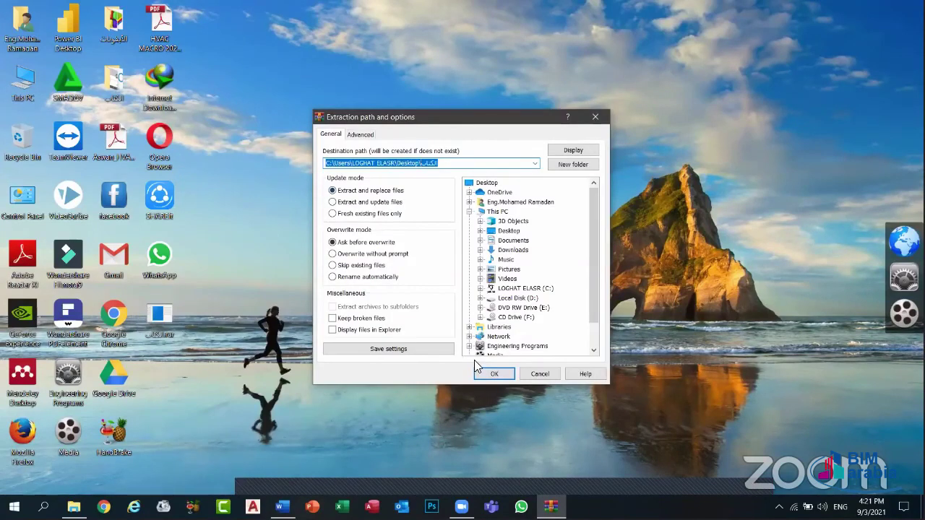
left_click(534, 164)
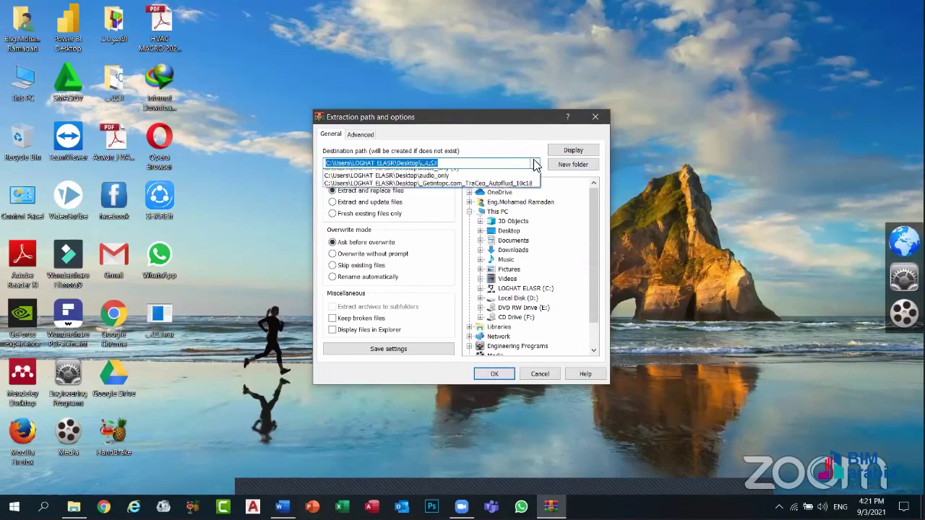
left_click(535, 165)
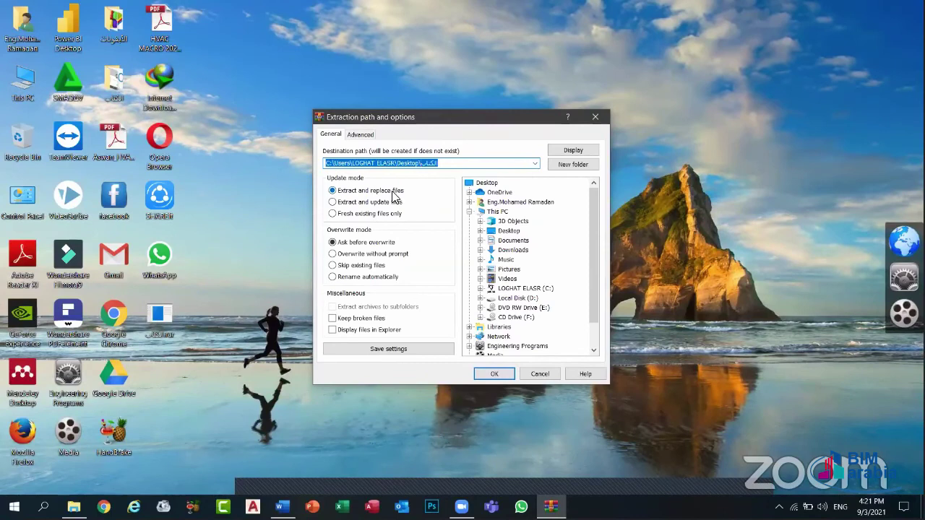
left_click(351, 207)
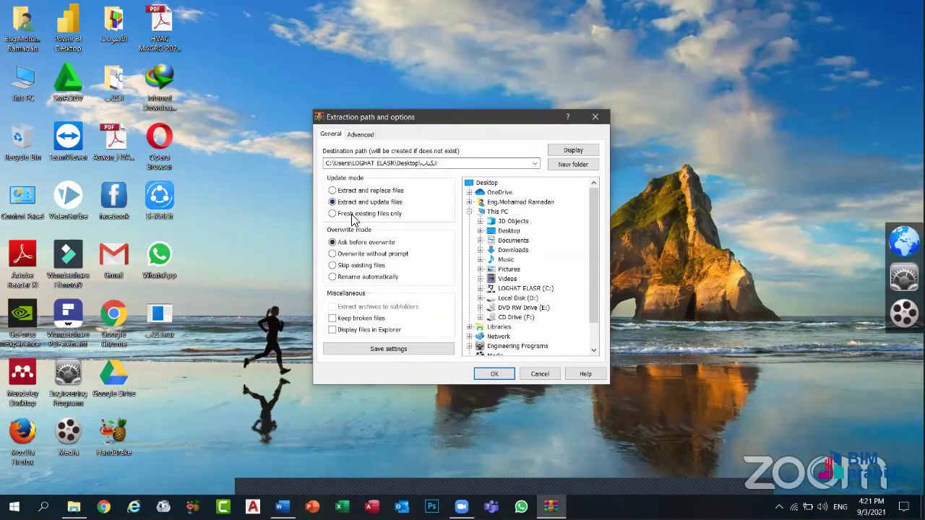
left_click(353, 219)
left_click(351, 204)
left_click(388, 191)
left_click(594, 118)
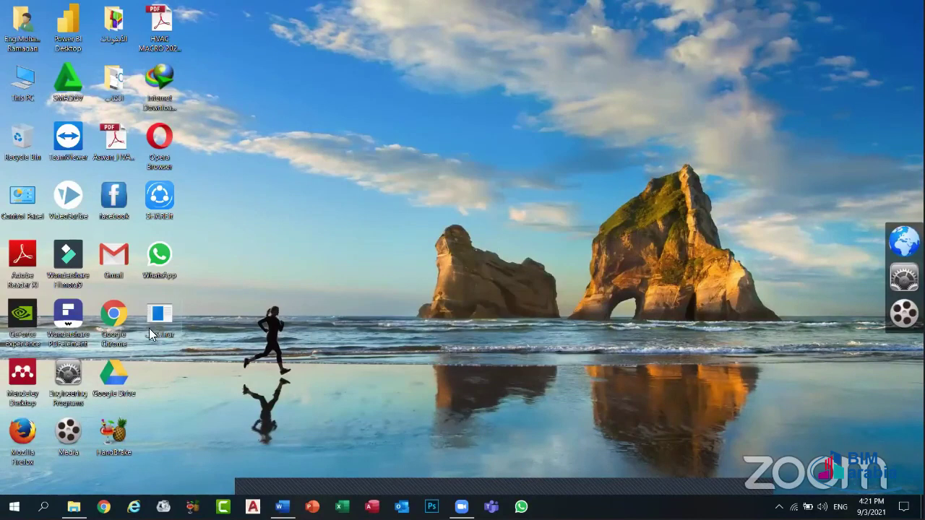
right_click(156, 327)
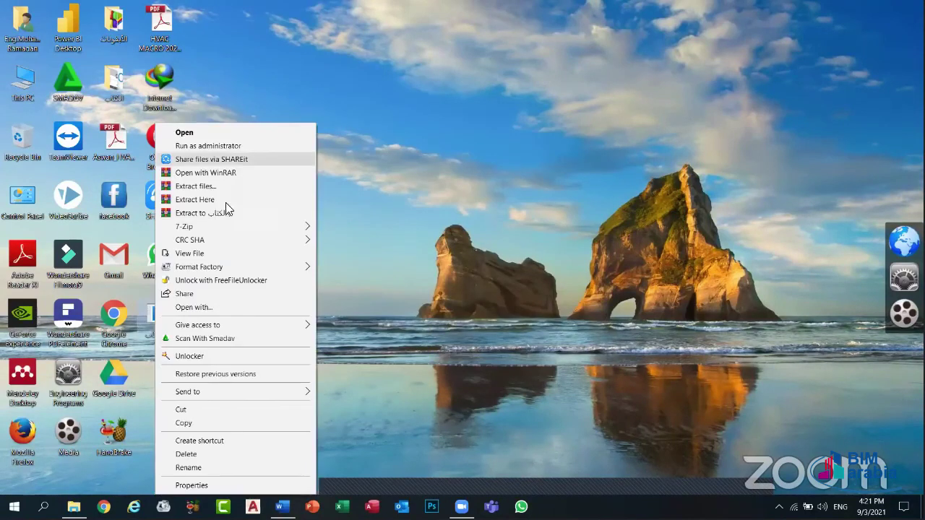
left_click(345, 129)
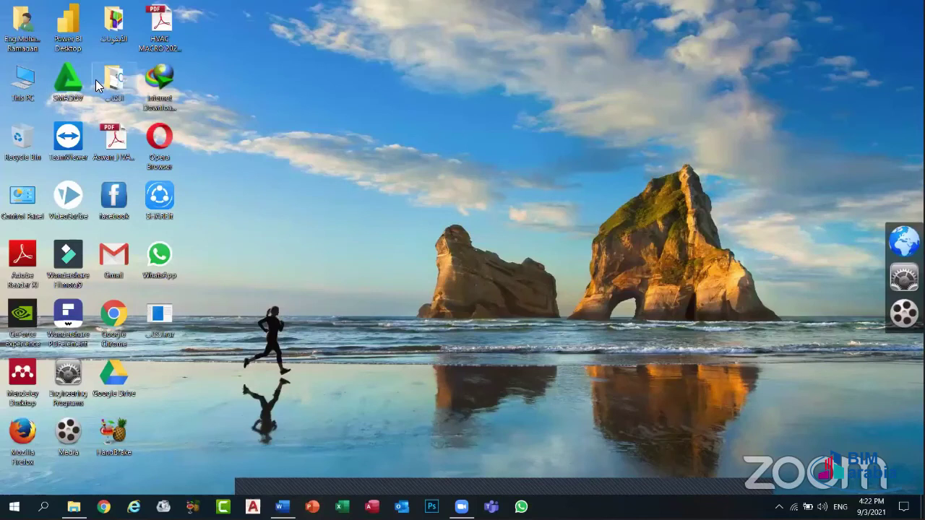
- Examine the archive name and parameters settings and the password prompt for the desktop folder الكتاب, and close them without archiving
right_click(98, 90)
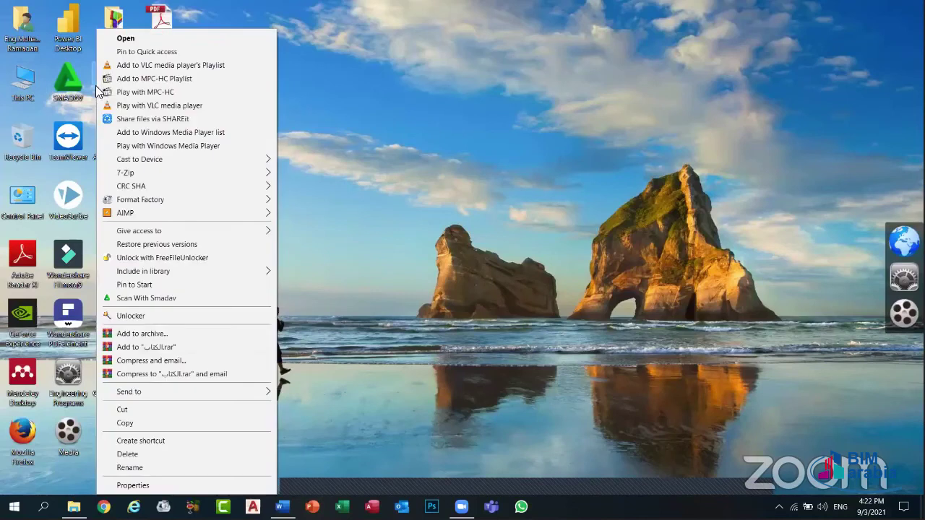
left_click(159, 335)
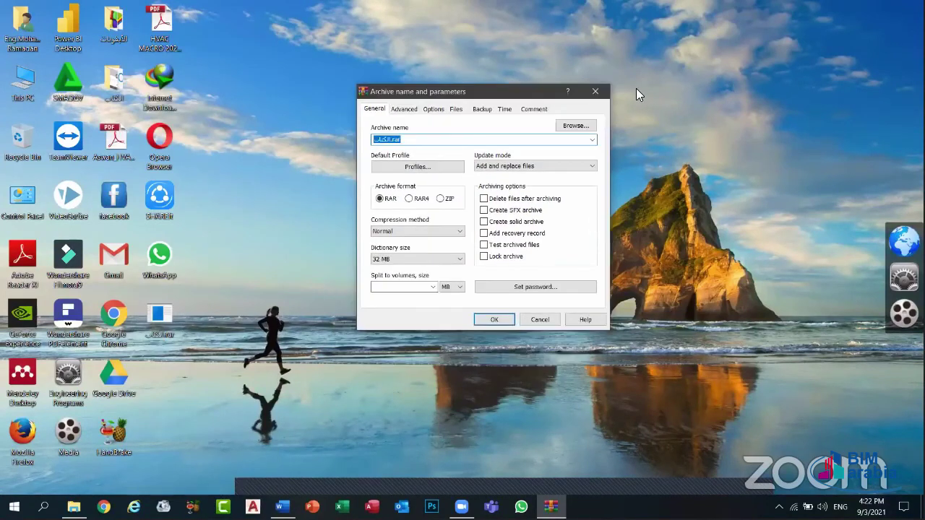
left_click(591, 100)
right_click(122, 71)
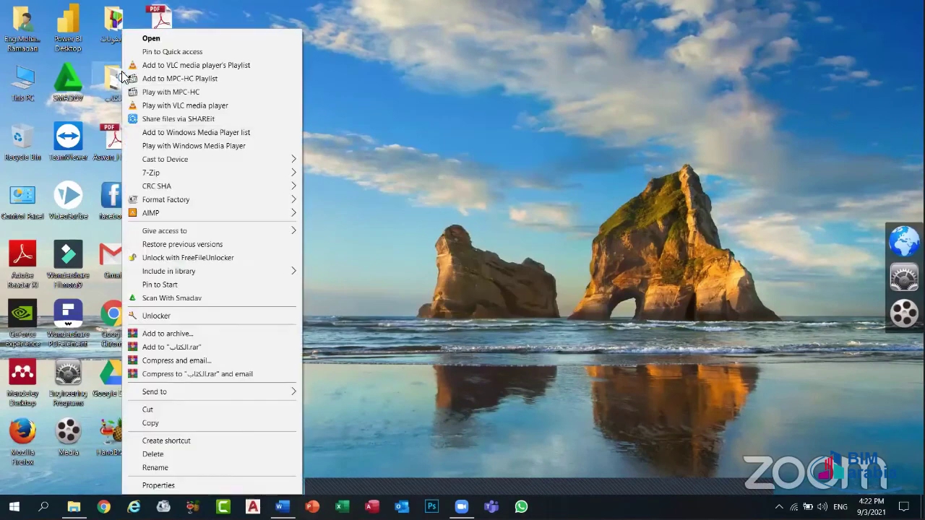
left_click(185, 335)
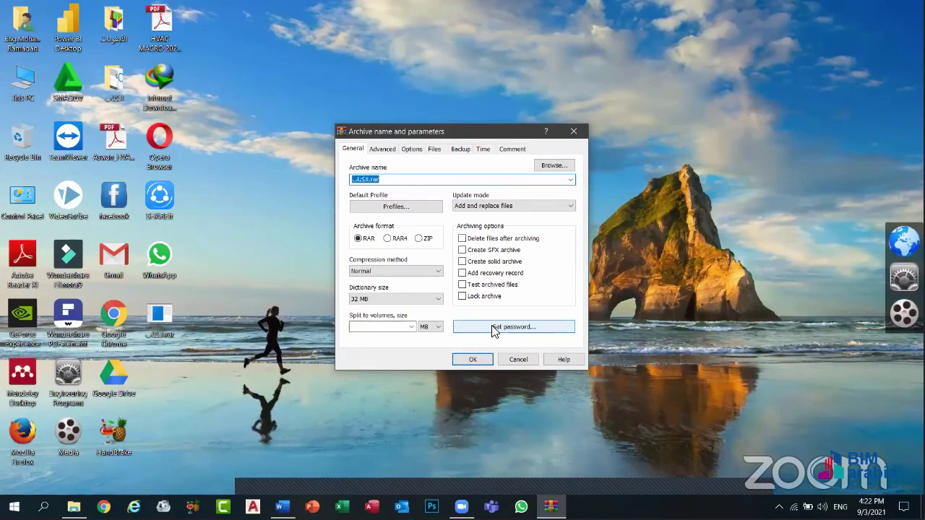
left_click(493, 330)
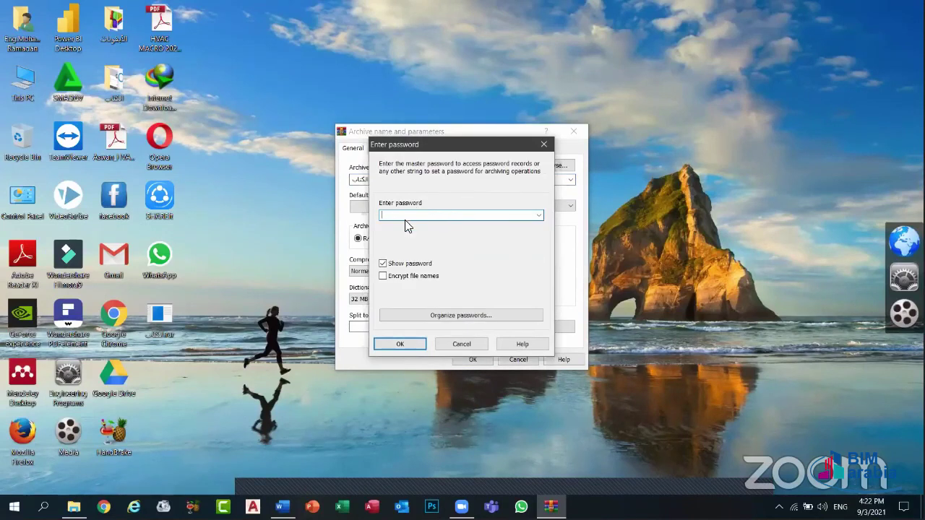
left_click(543, 145)
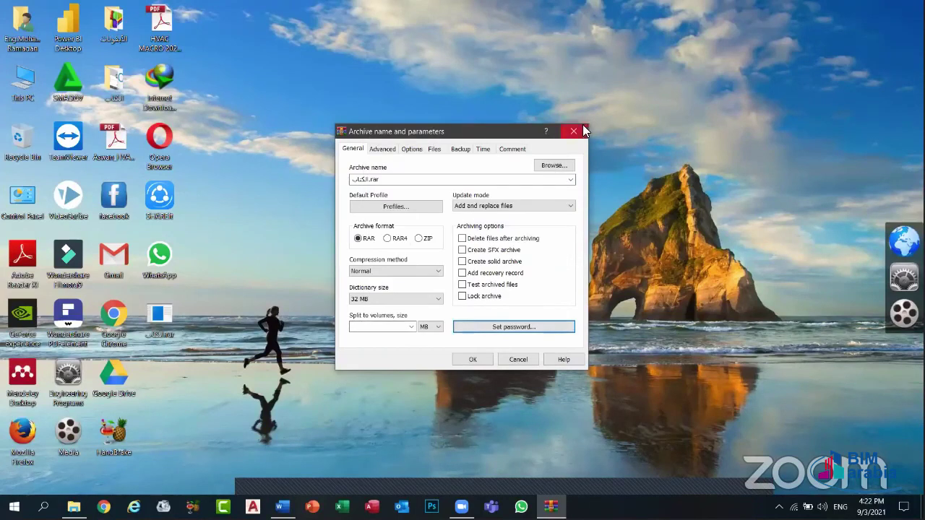
key("Escape")
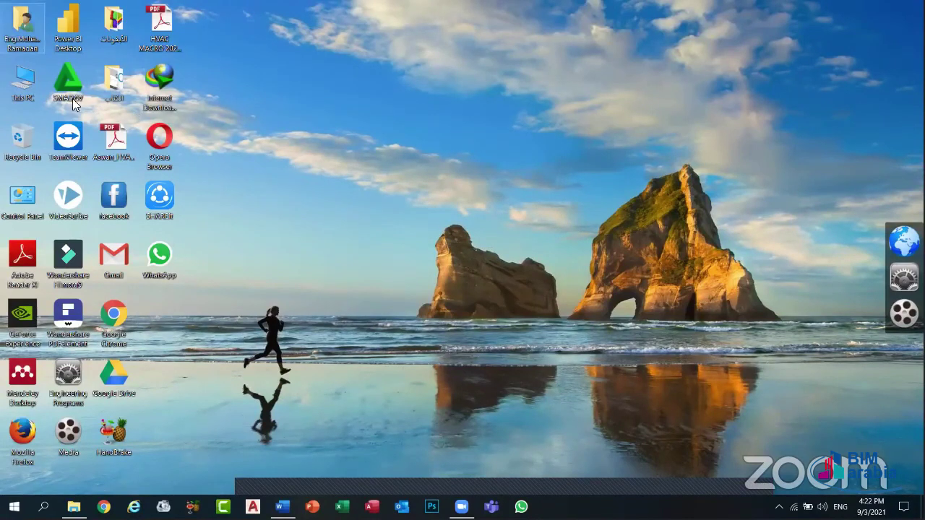
- Create a shortcut to the الكتاب folder on the desktop and delete that shortcut
right_click(112, 84)
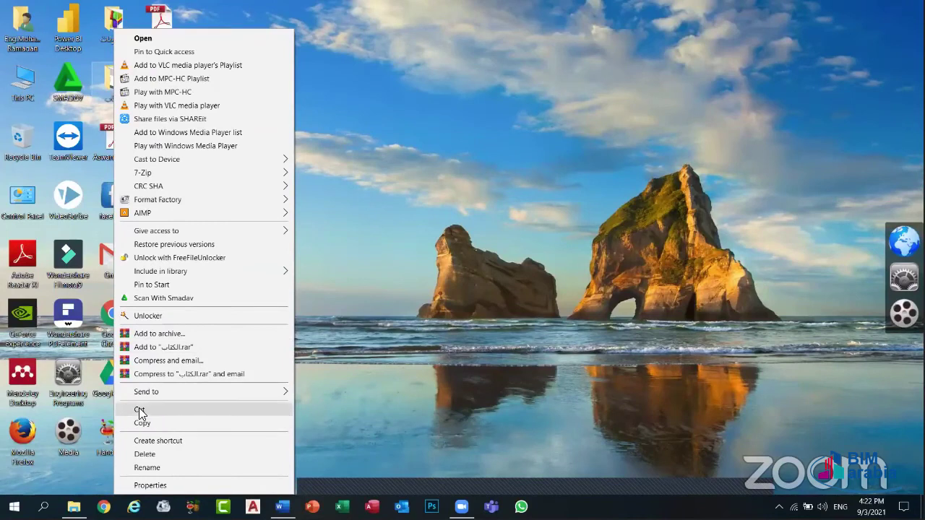
left_click(170, 440)
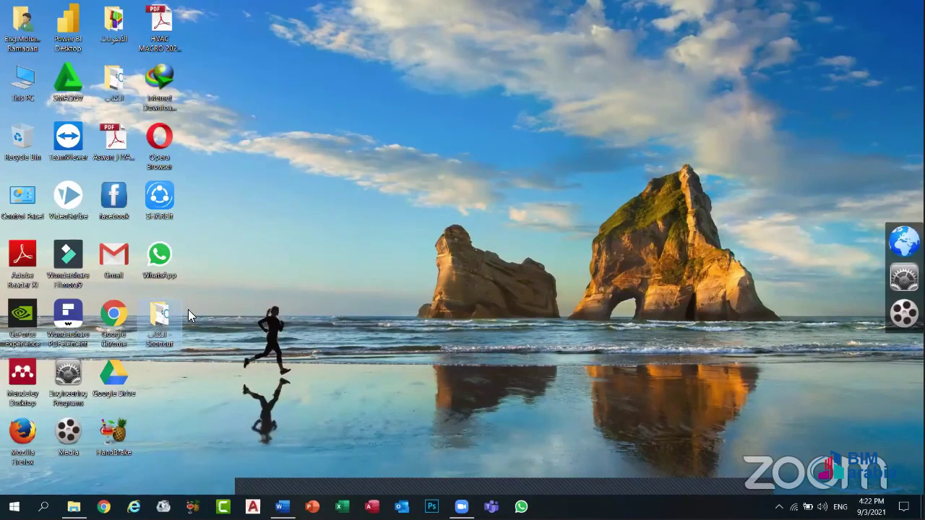
key("Delete")
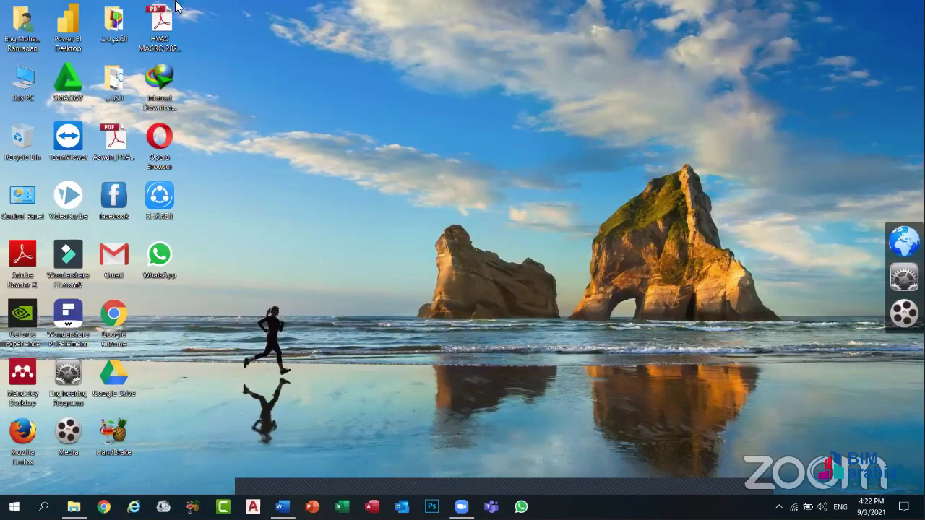
- Examine the Send to destinations available for the desktop folder الكتاب
right_click(120, 75)
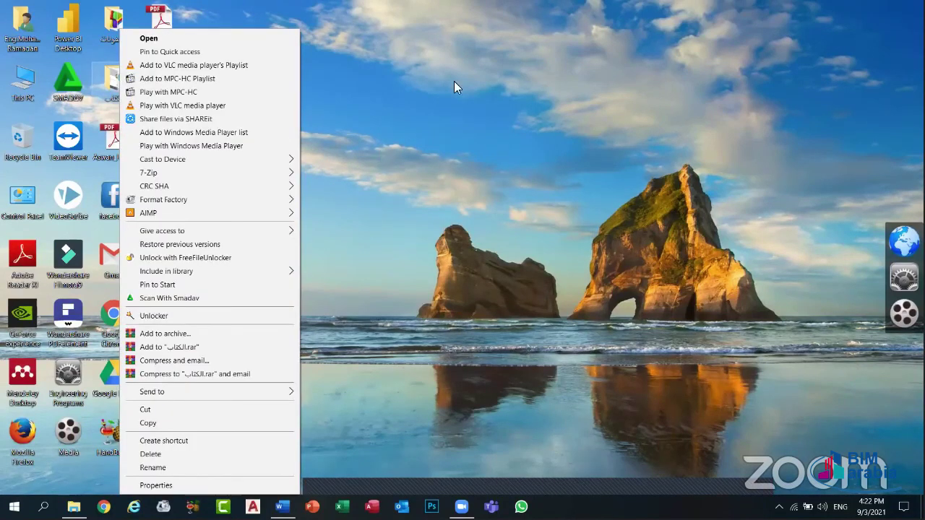
left_click(475, 72)
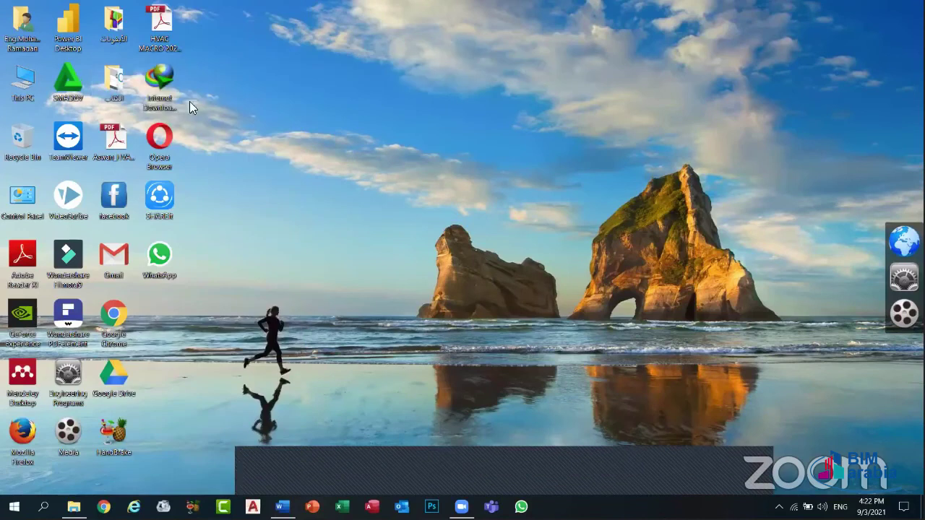
right_click(117, 80)
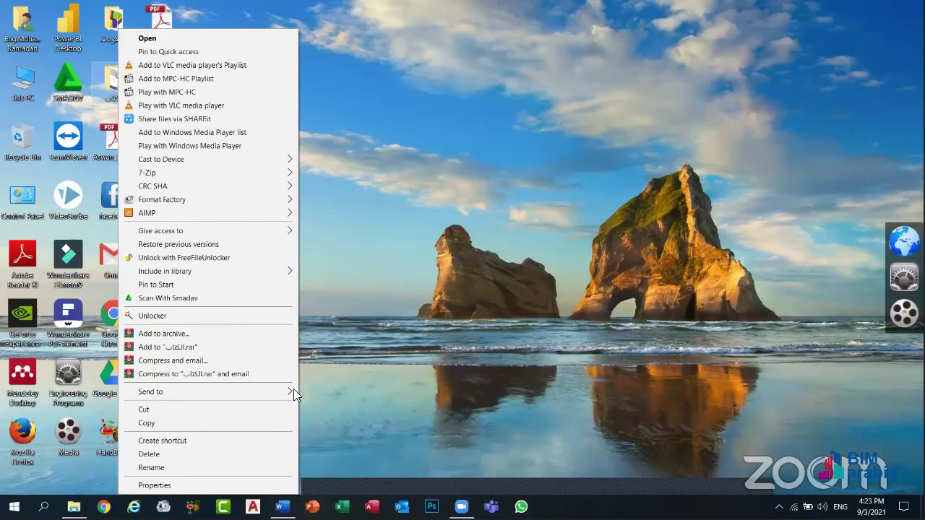
mouse_move(288, 390)
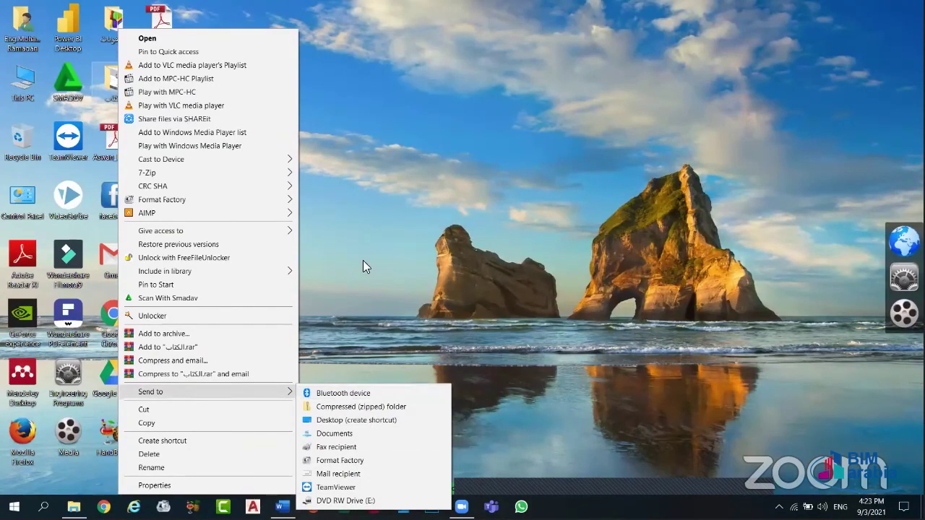
left_click(19, 66)
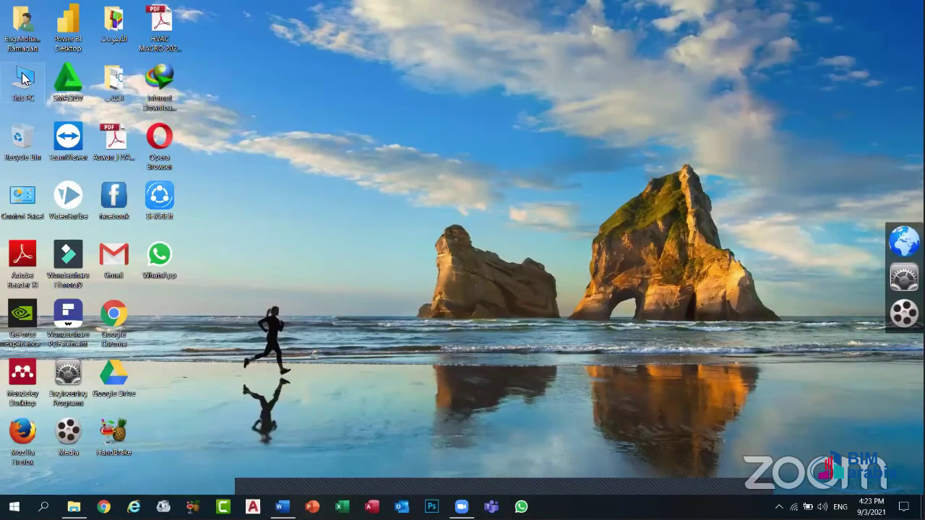
- Send the مشروع تخرج folder on Local Disk (D:) to the desktop as a shortcut, and return to the desktop
double_click(23, 78)
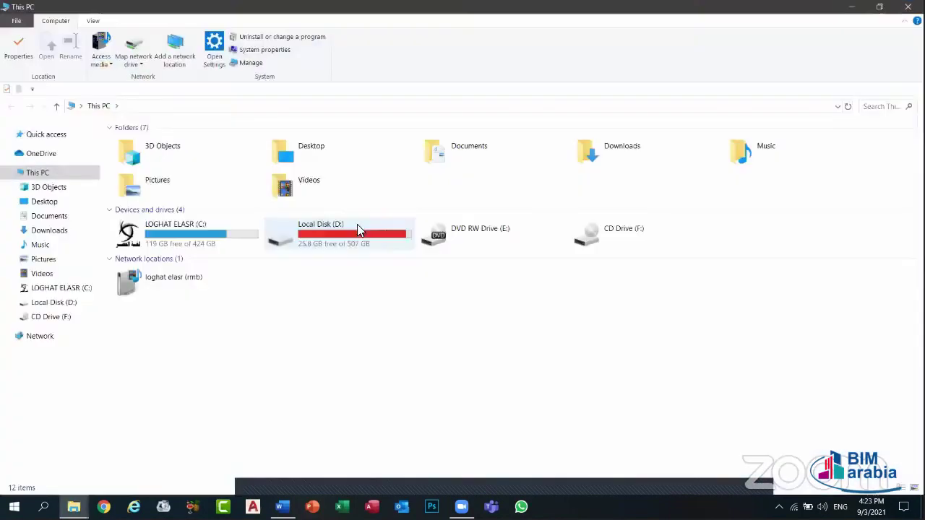
double_click(357, 226)
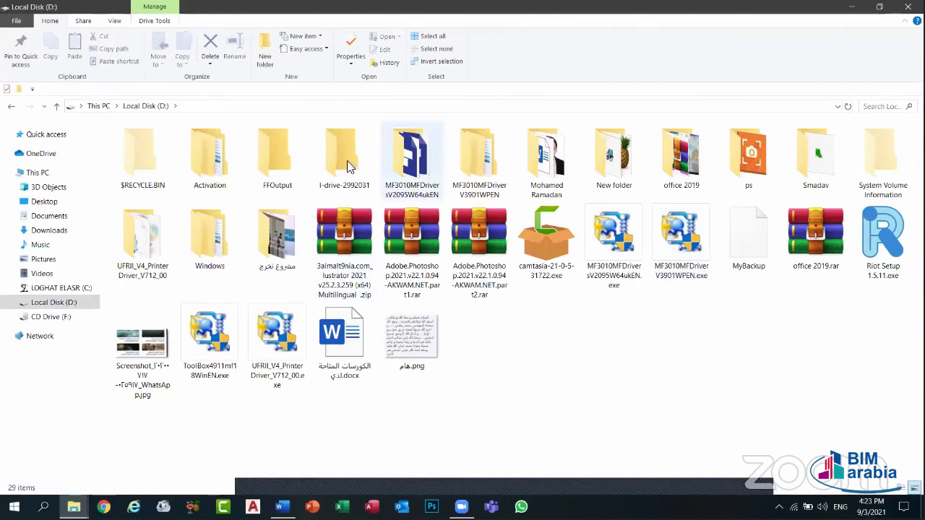
right_click(269, 240)
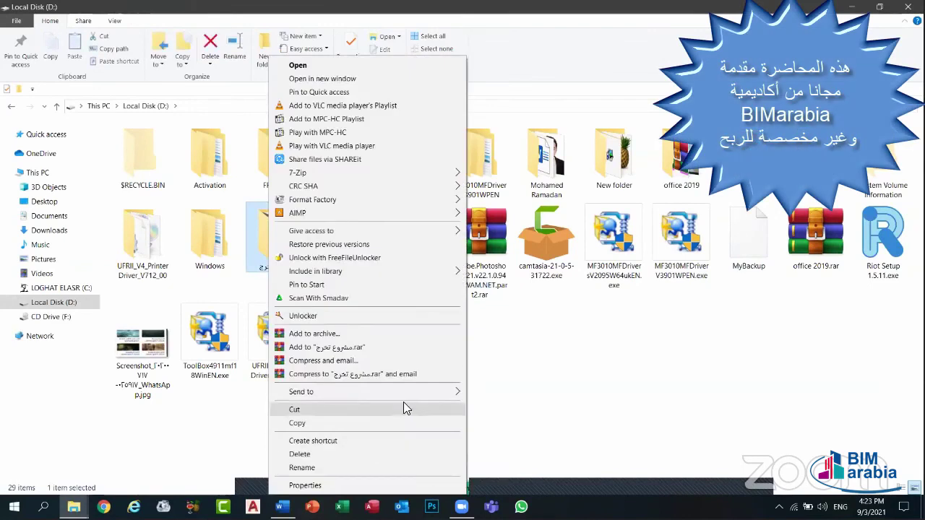
mouse_move(447, 391)
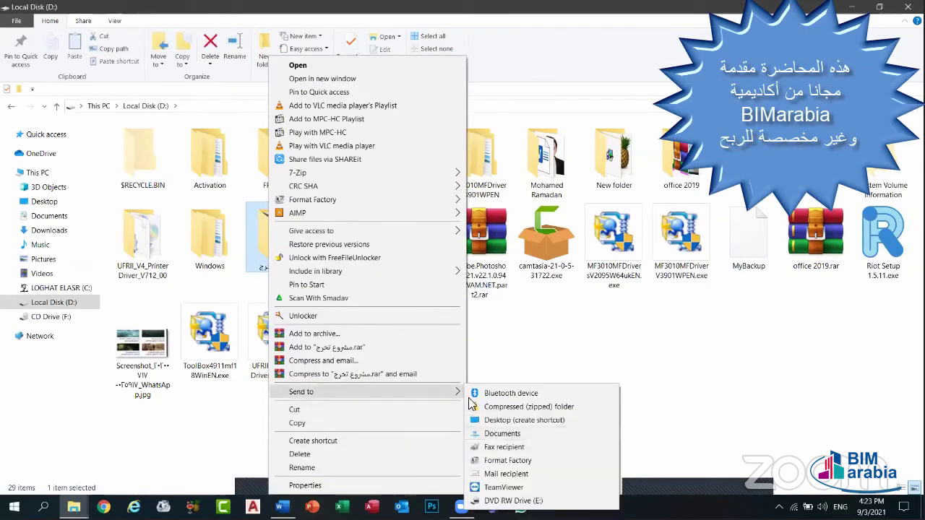
left_click(502, 420)
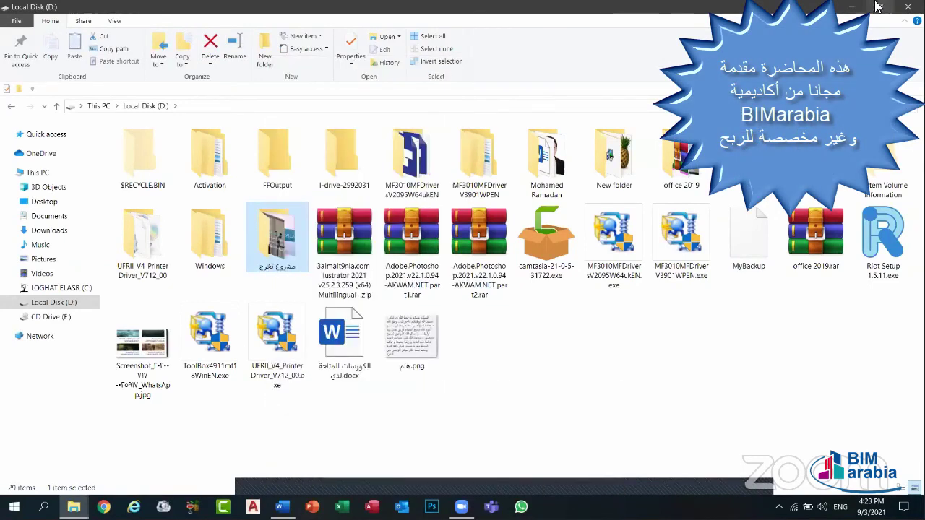
key("super+d")
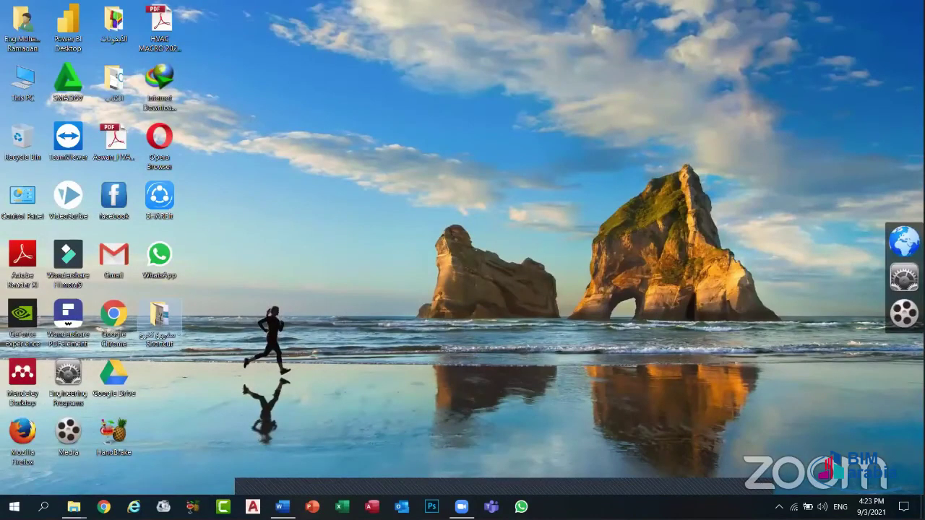
- Delete the مشروع تخرج shortcut from the desktop and confirm its permanent deletion
key("Delete")
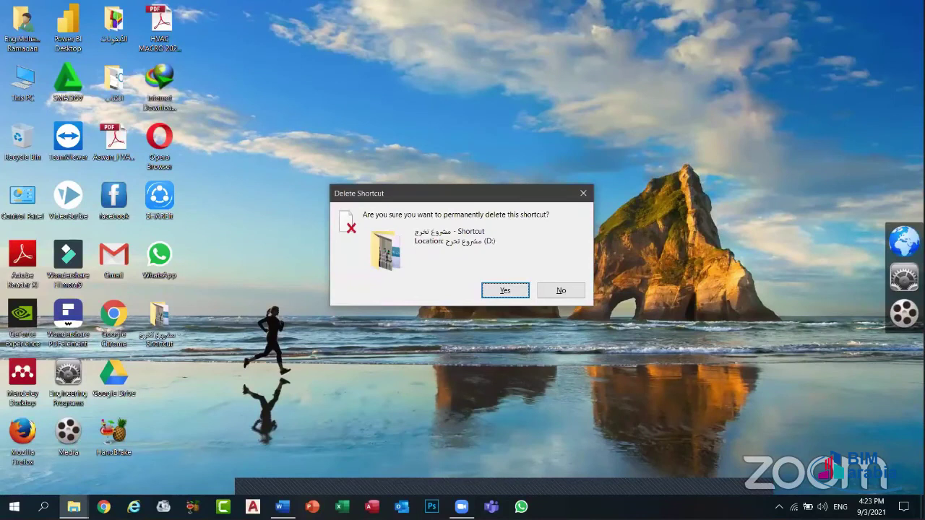
key("Return")
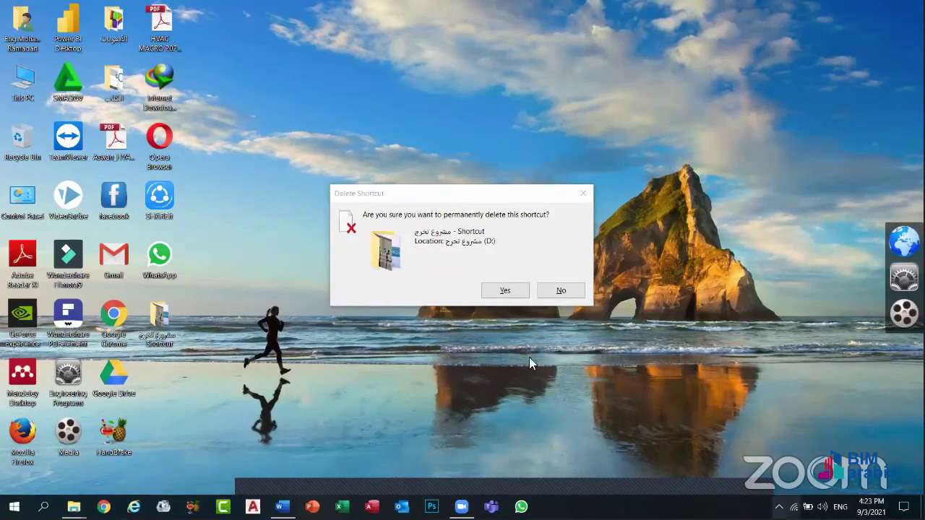
left_click(500, 292)
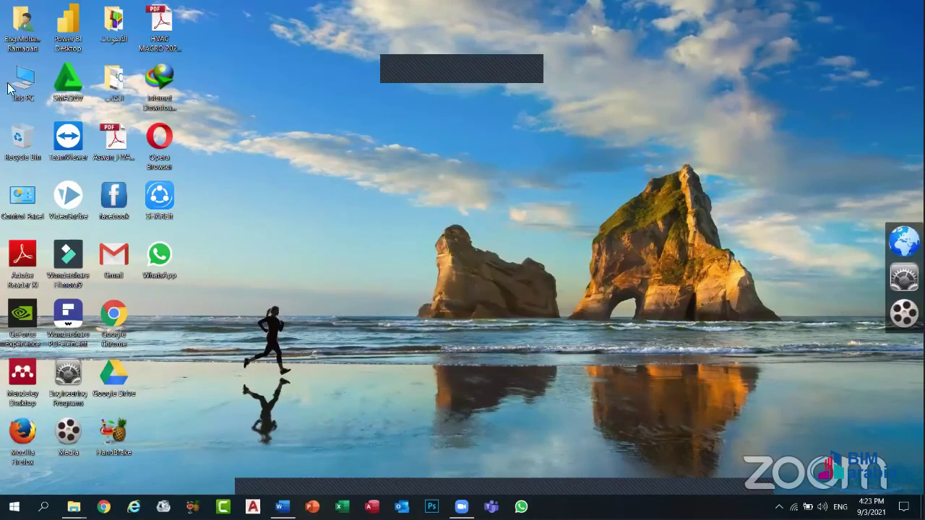
right_click(106, 77)
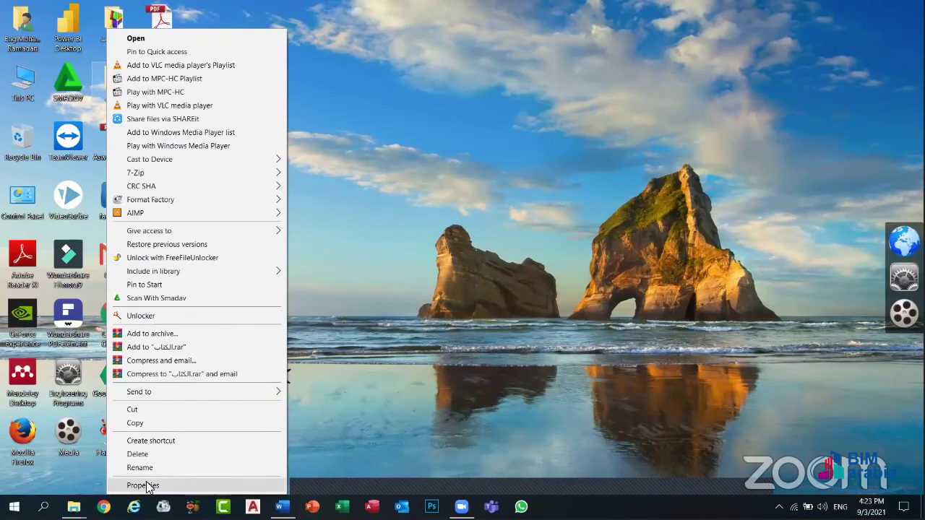
left_click(92, 61)
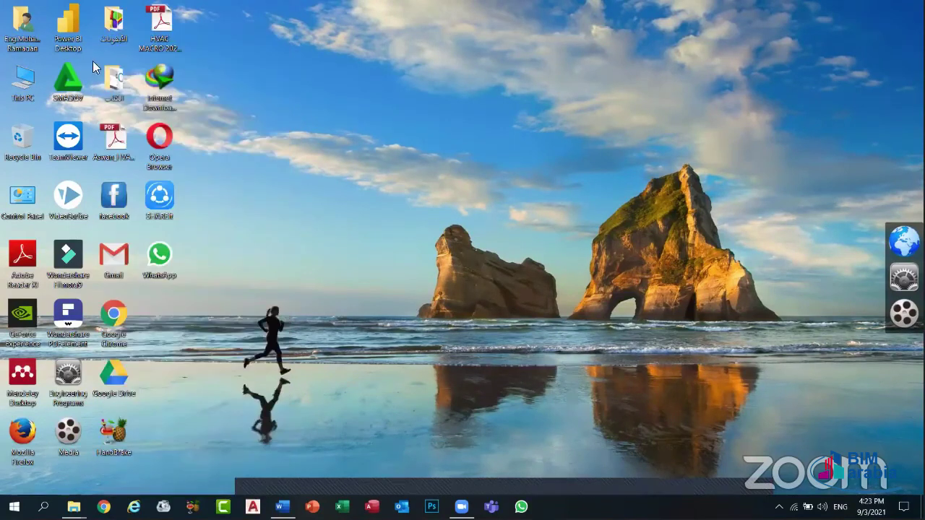
right_click(30, 81)
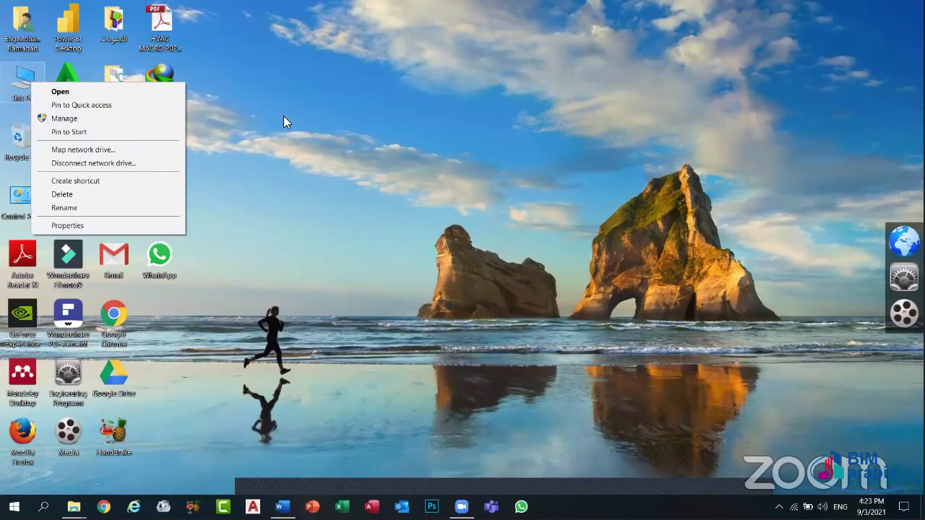
left_click(230, 116)
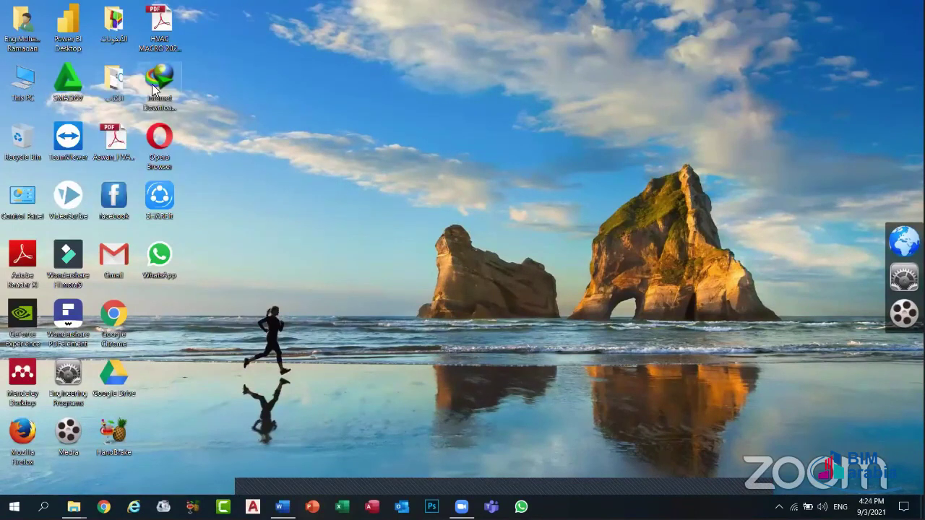
- Examine the name, type, location and size in the desktop folder الكتاب's general properties, and close them
right_click(119, 80)
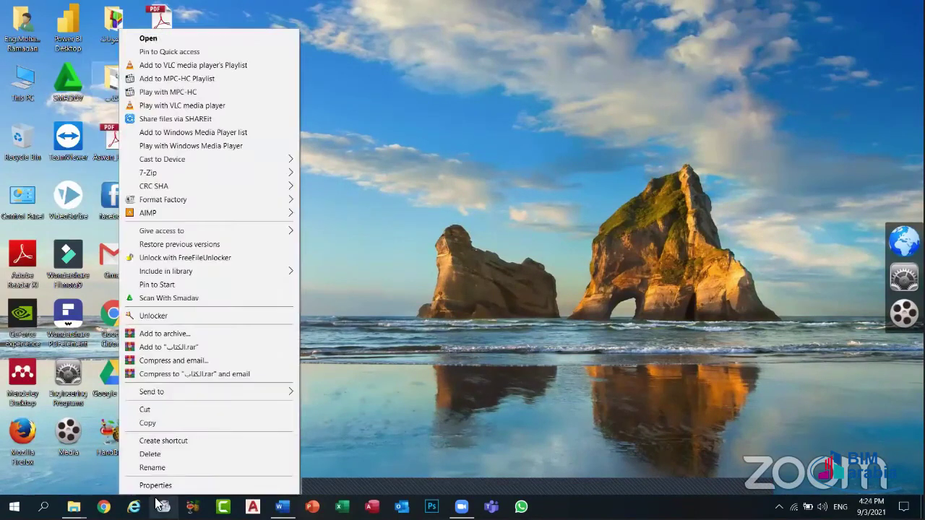
left_click(174, 485)
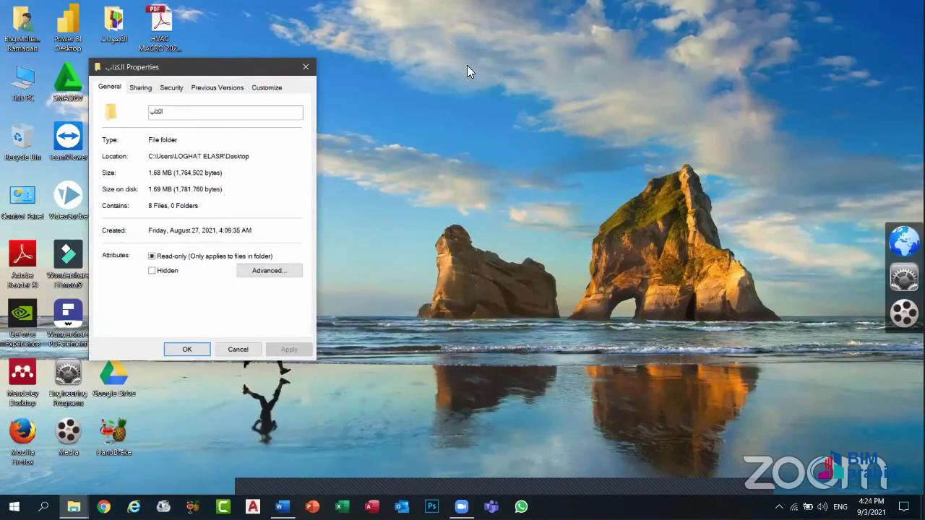
left_click_drag(206, 65, 467, 66)
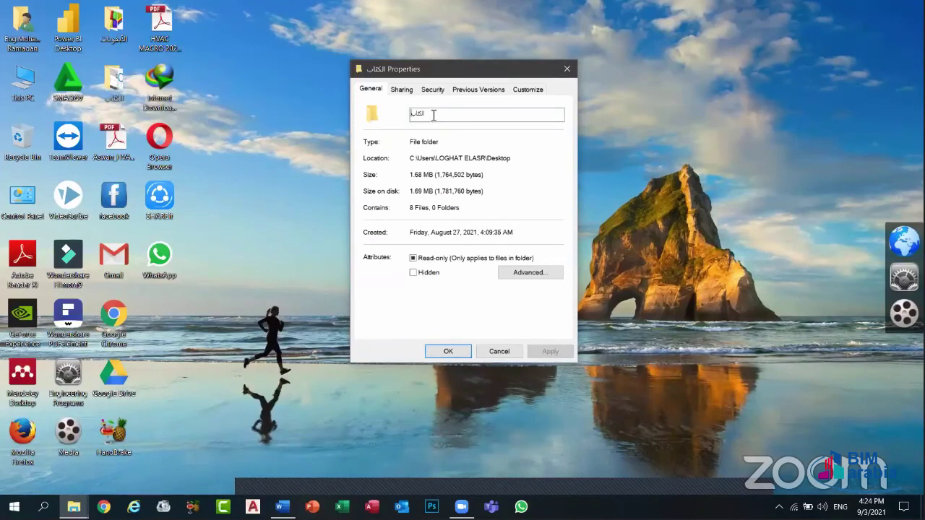
left_click_drag(434, 115, 368, 109)
left_click(567, 68)
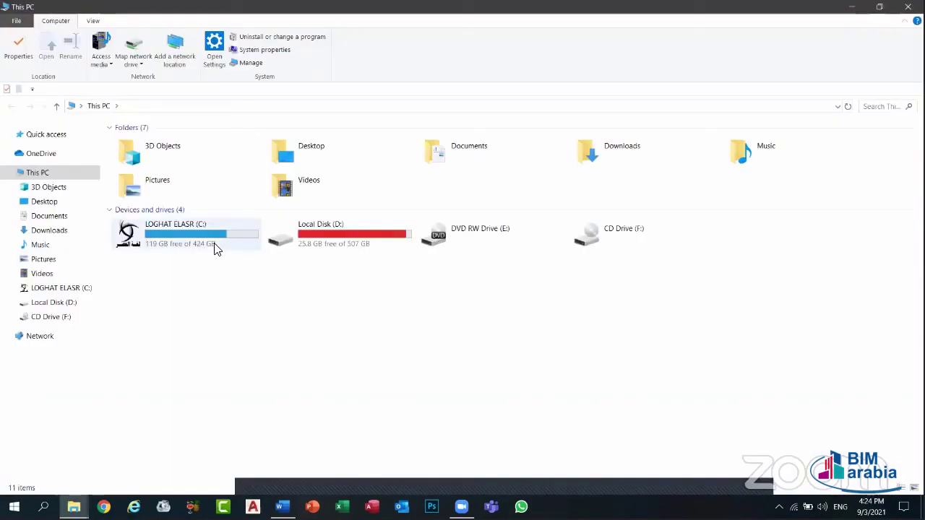
- Follow the الكتاب folder's path on drive C: through Users and LOGHAT ELASR to Desktop, and return to the desktop
left_click(215, 248)
double_click(215, 248)
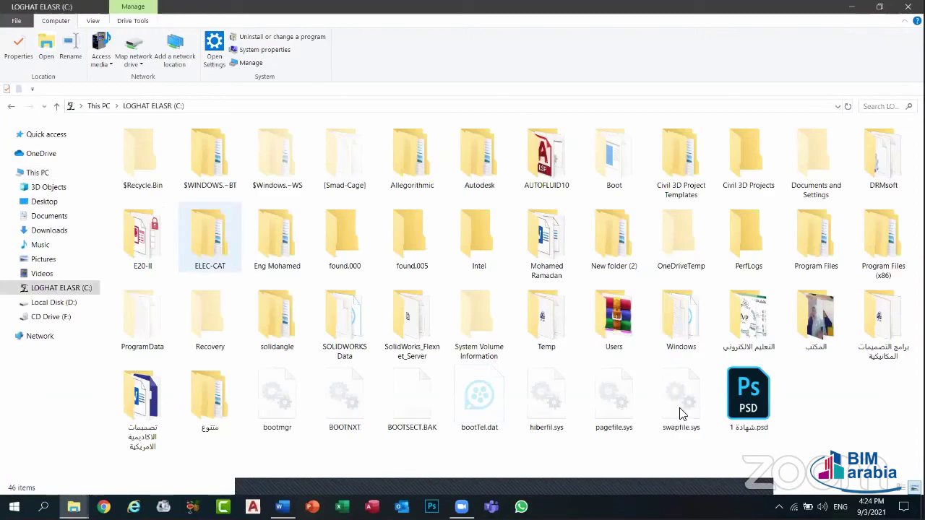
double_click(604, 327)
double_click(370, 162)
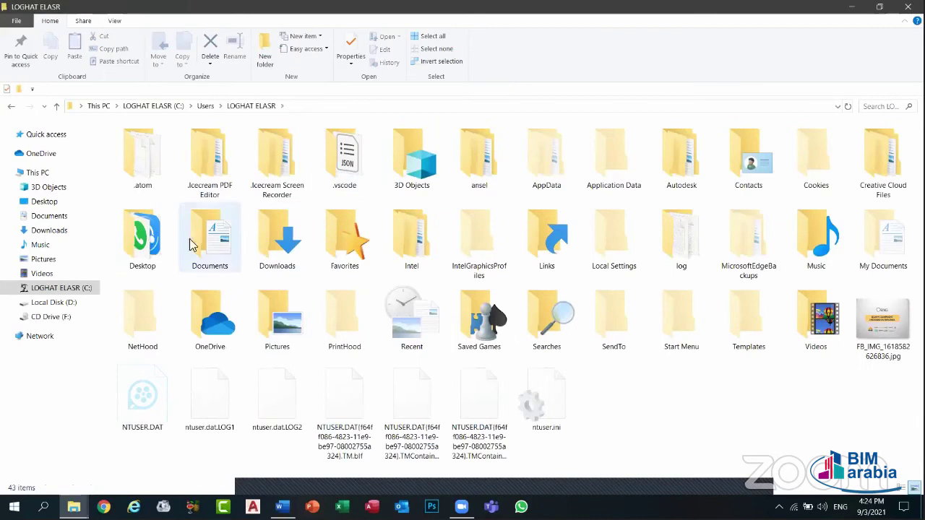
double_click(142, 239)
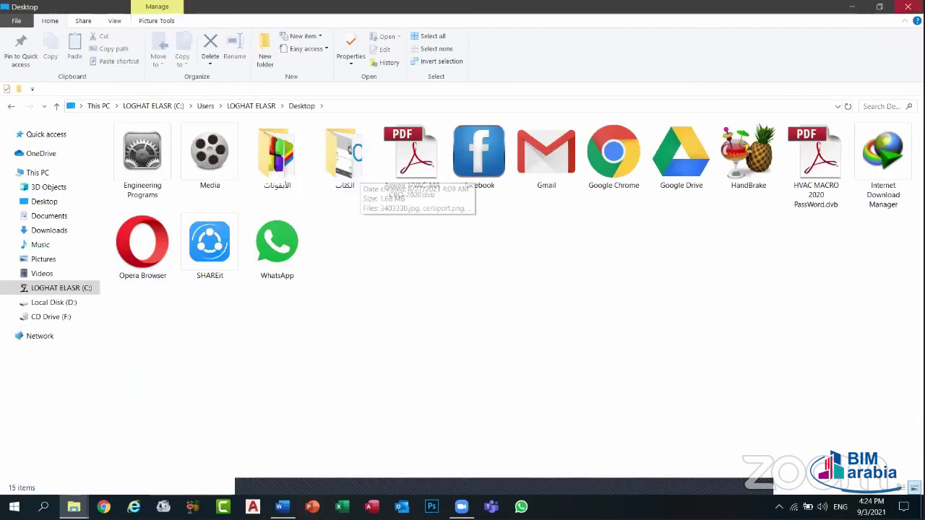
key("super+d")
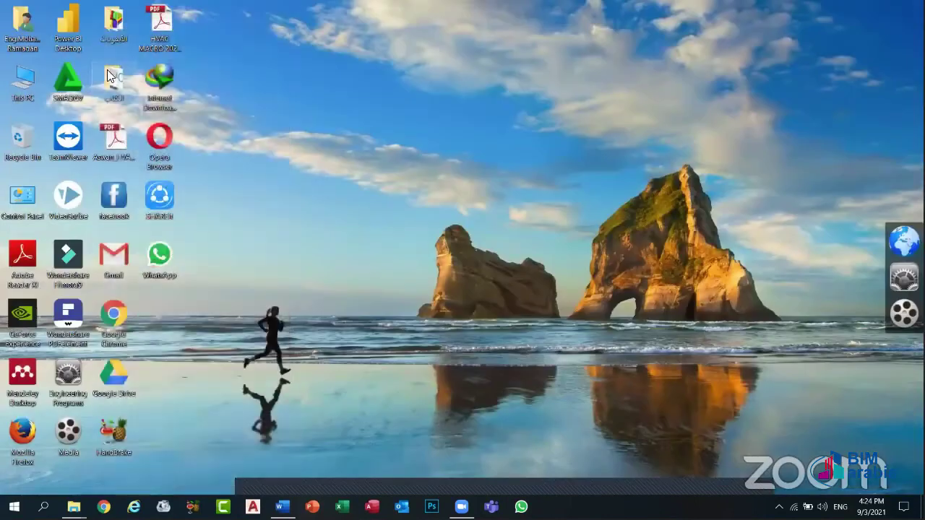
- Compare the size and contents in the الكتاب folder's properties with the files inside it, and return to the desktop
right_click(107, 69)
key("r")
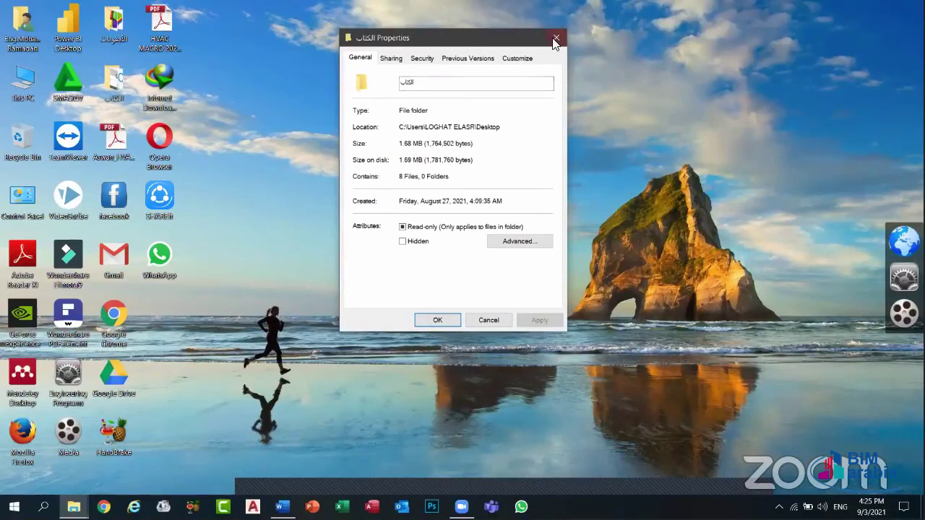
key("Escape")
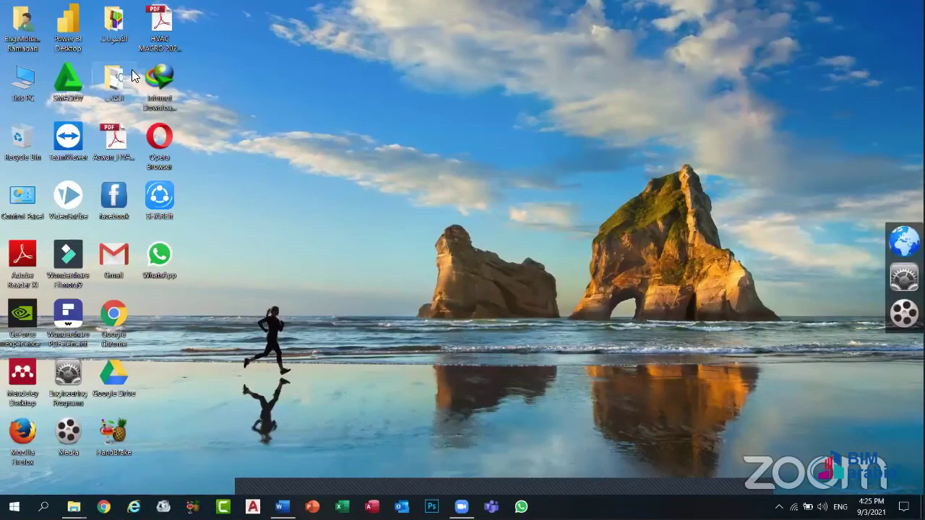
key("Return")
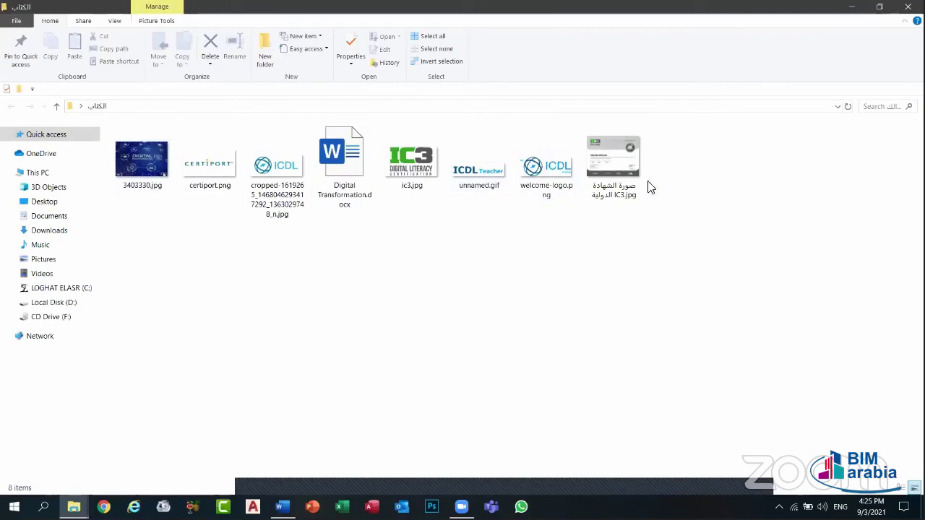
key("super+d")
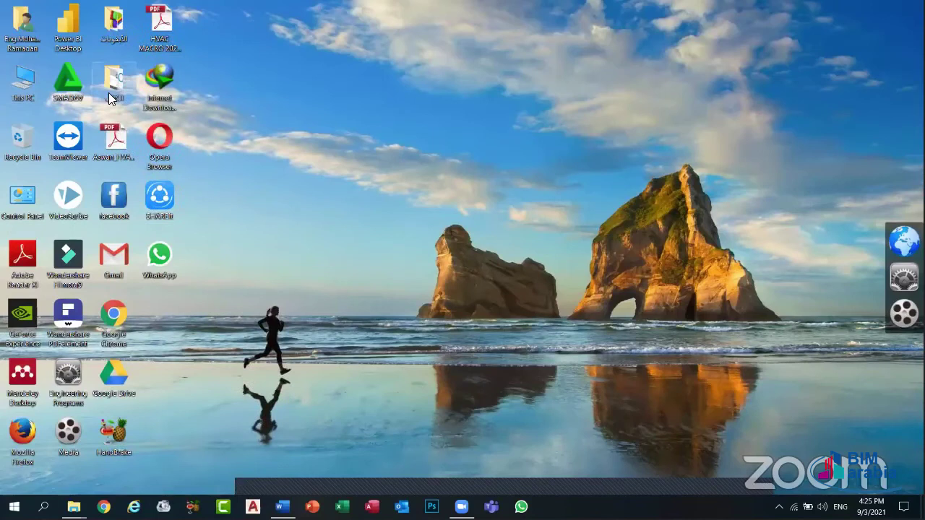
- Check the creation date in the properties of the desktop folder الكتاب, and close them
right_click(110, 85)
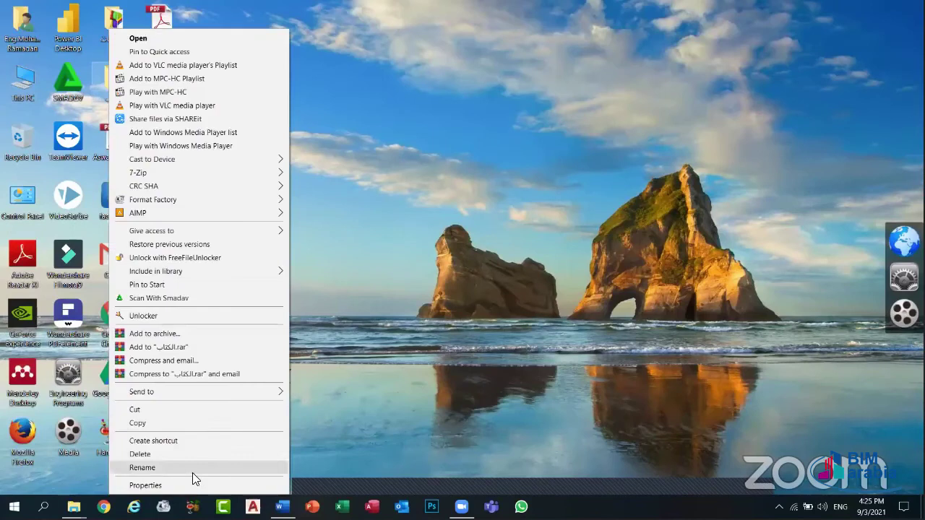
left_click(186, 482)
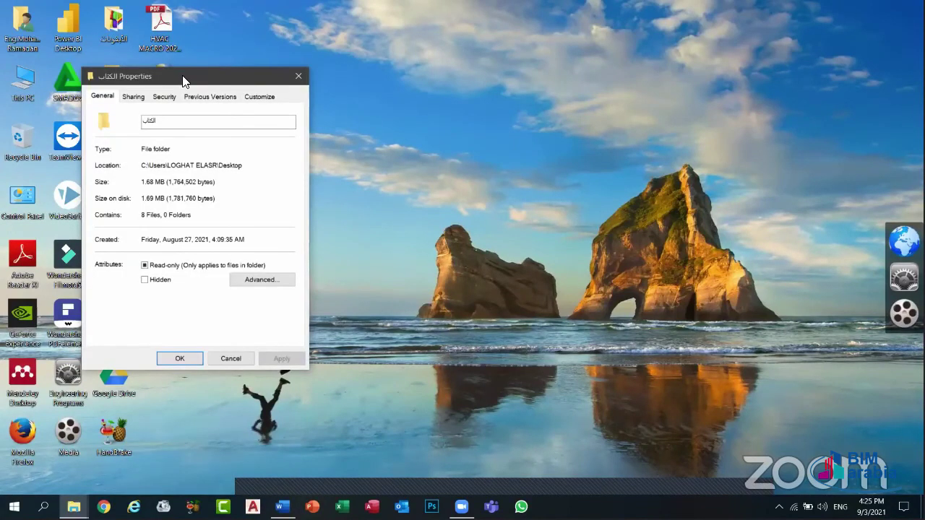
left_click_drag(522, 56, 522, 57)
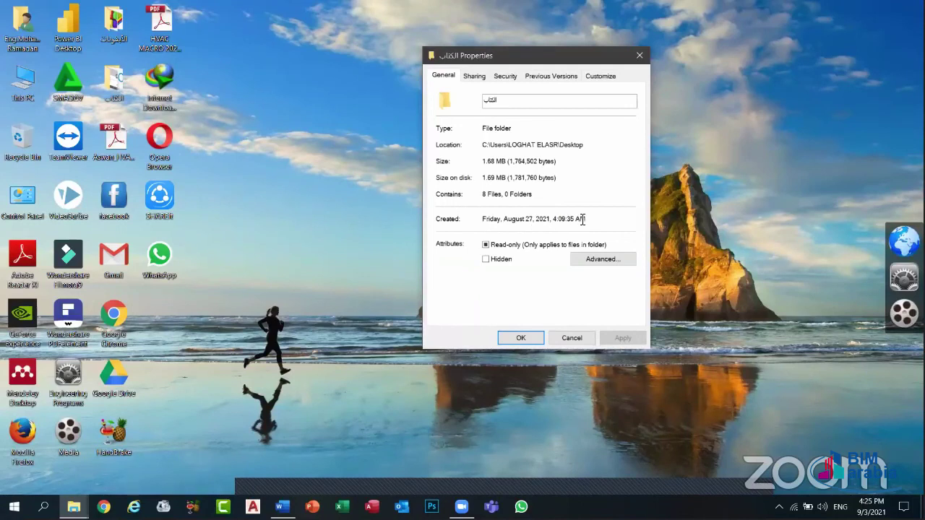
left_click(637, 56)
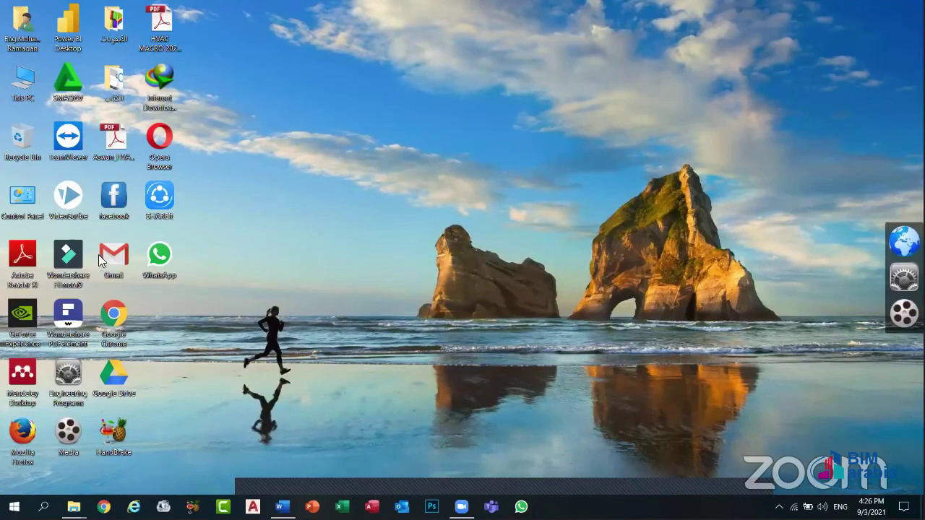
- Examine the general properties of the Word document الكورسات المتاحة لدي.docx on Local Disk (D:), and return to the desktop
double_click(23, 101)
double_click(384, 235)
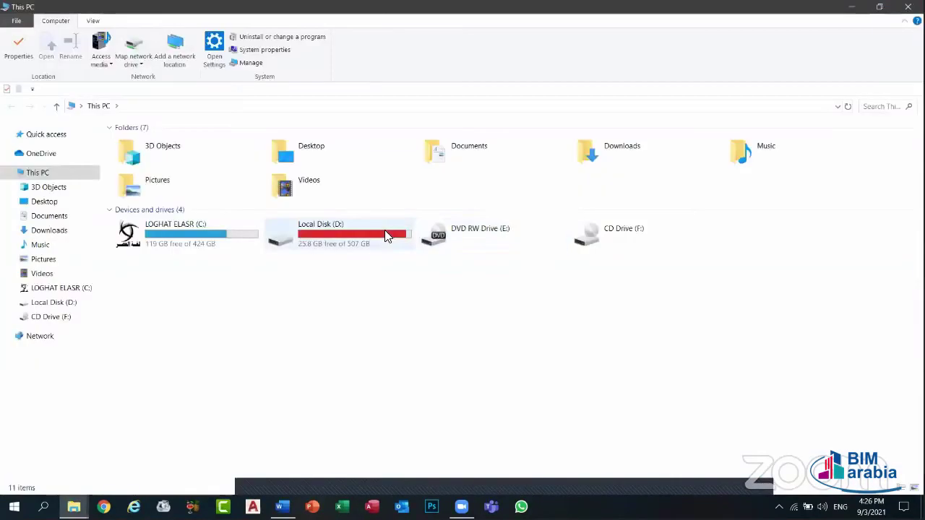
left_click(357, 334)
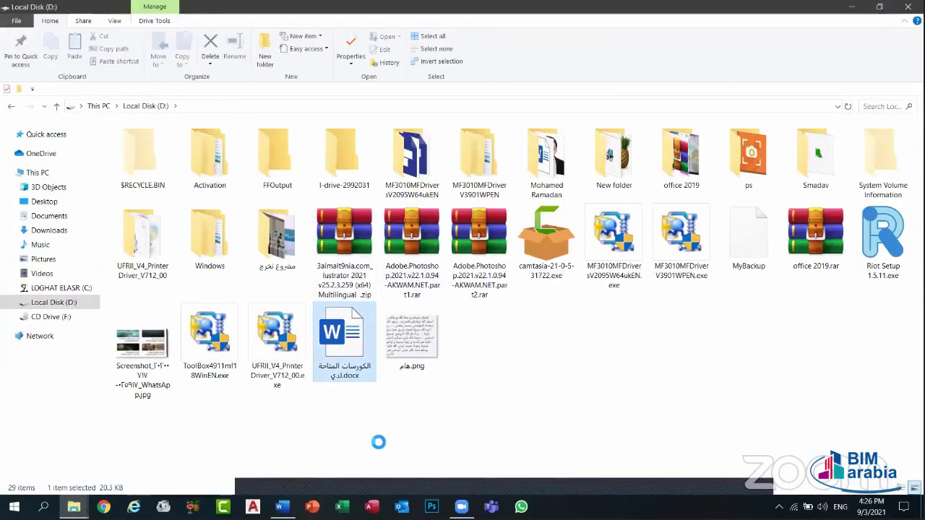
right_click(354, 340)
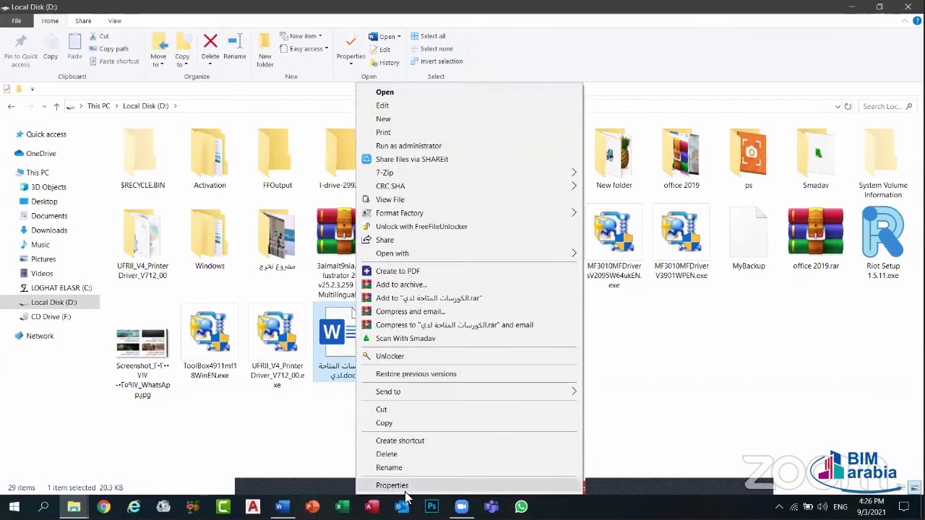
left_click(461, 134)
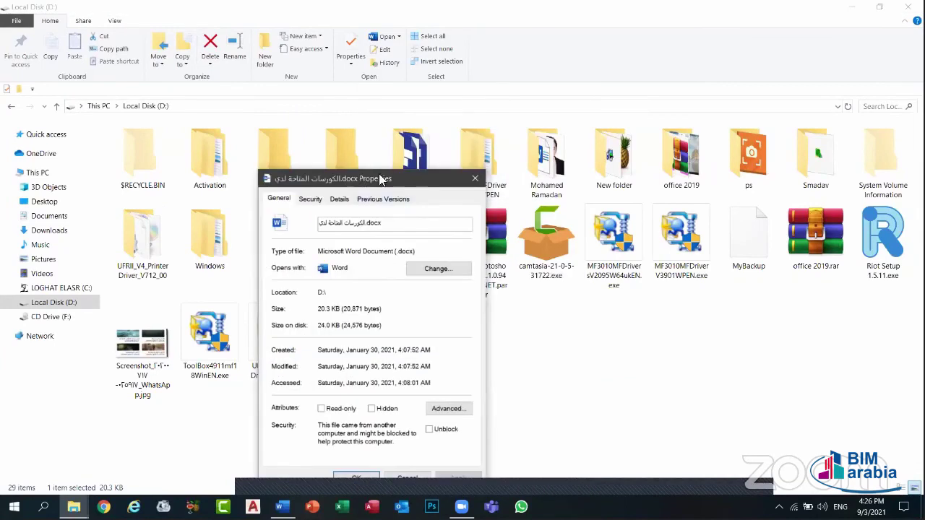
left_click_drag(376, 178, 353, 96)
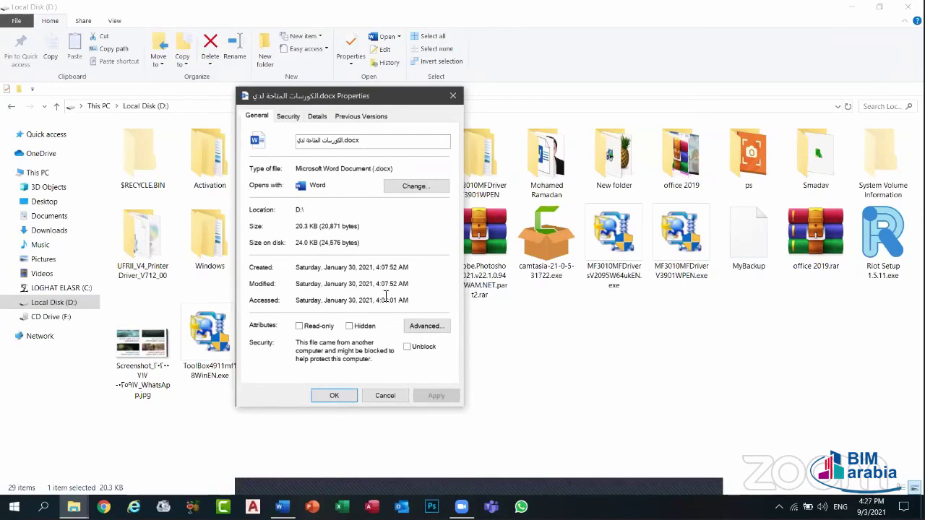
left_click(444, 96)
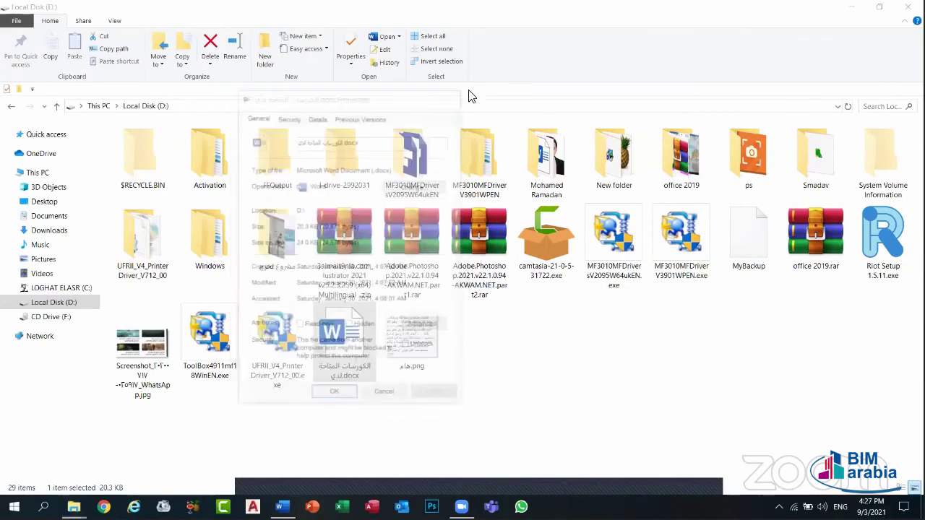
key("super+d")
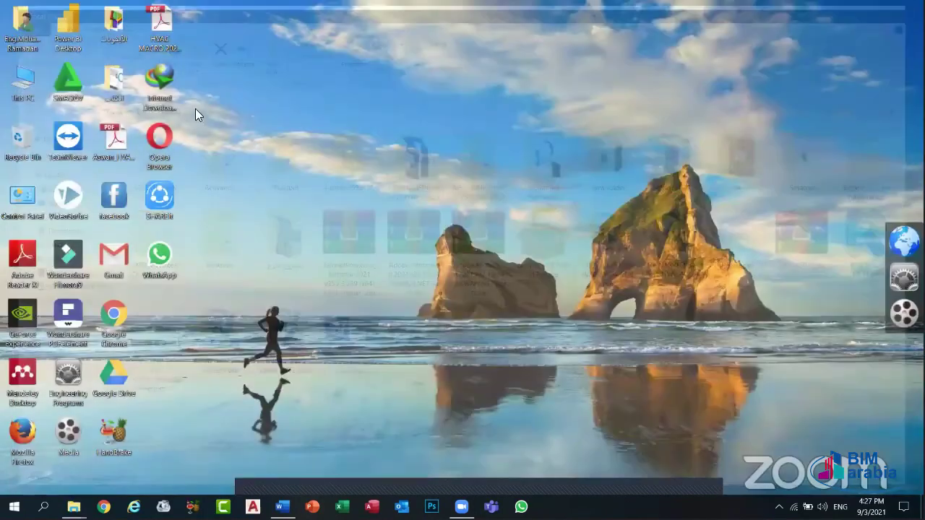
- Create a new folder on the desktop, keeping the default name New folder
right_click(197, 114)
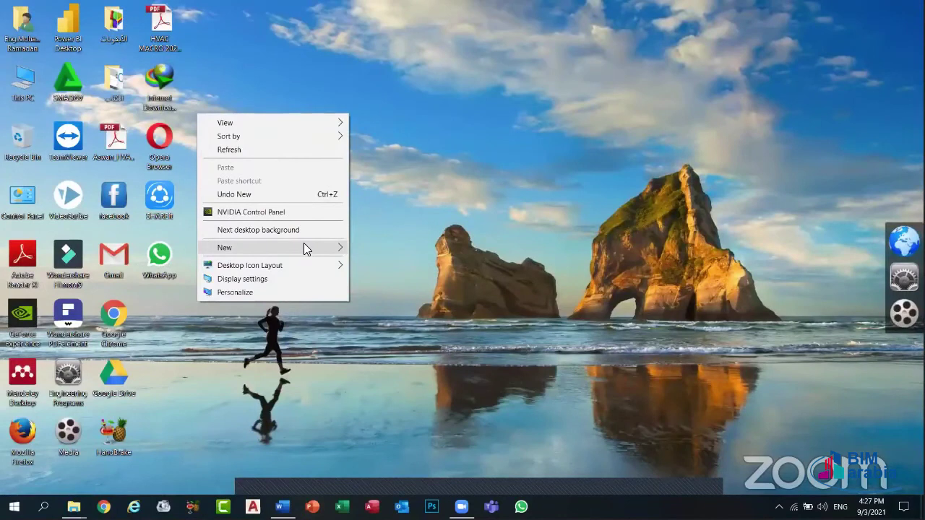
mouse_move(303, 248)
left_click(452, 248)
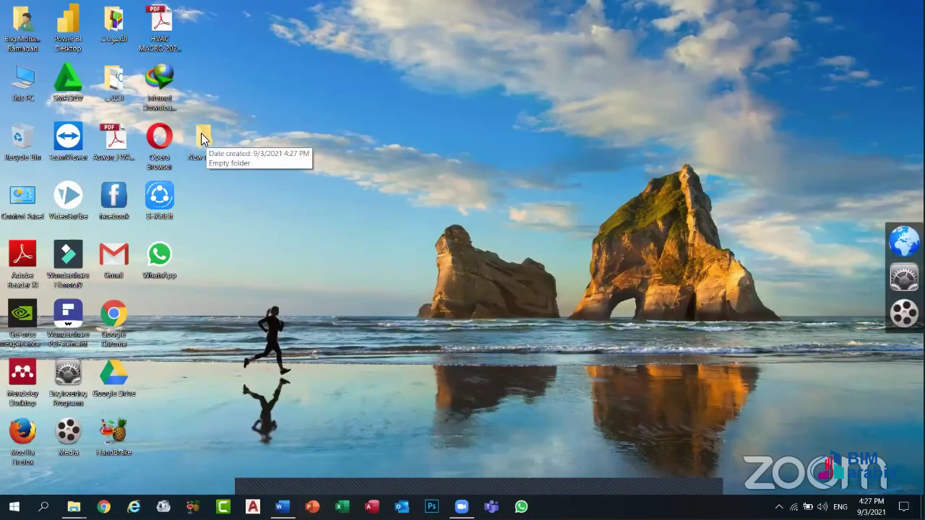
- Examine the general properties and Read-only attribute of the desktop folder New folder, and close them without applying any change
right_click(202, 139)
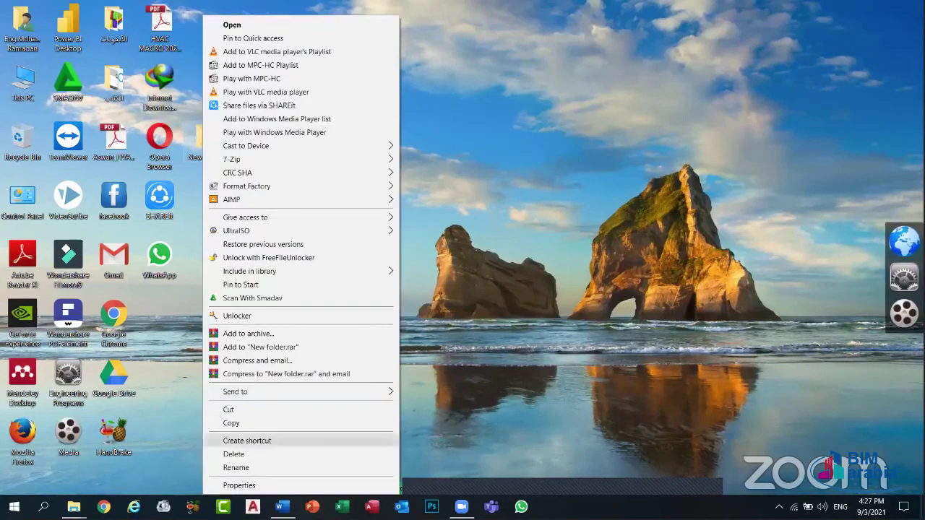
left_click(237, 486)
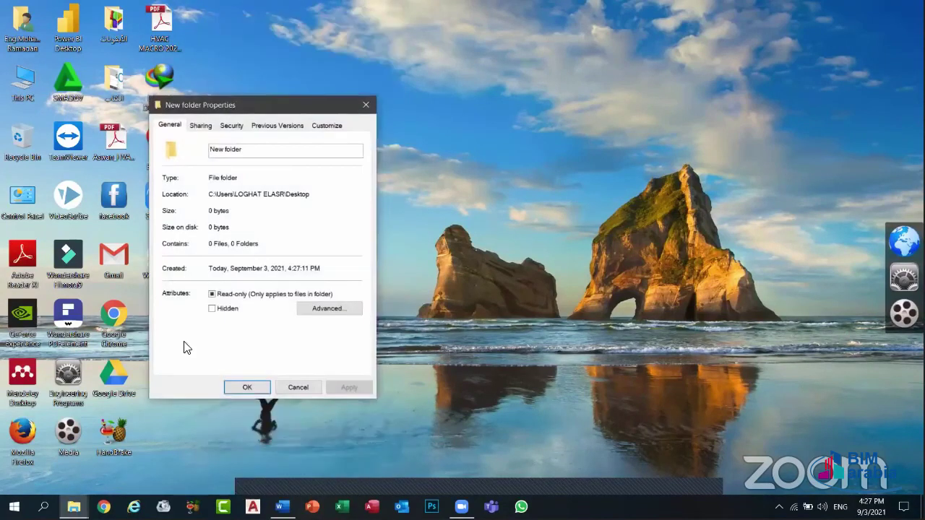
left_click(226, 297)
left_click(224, 298)
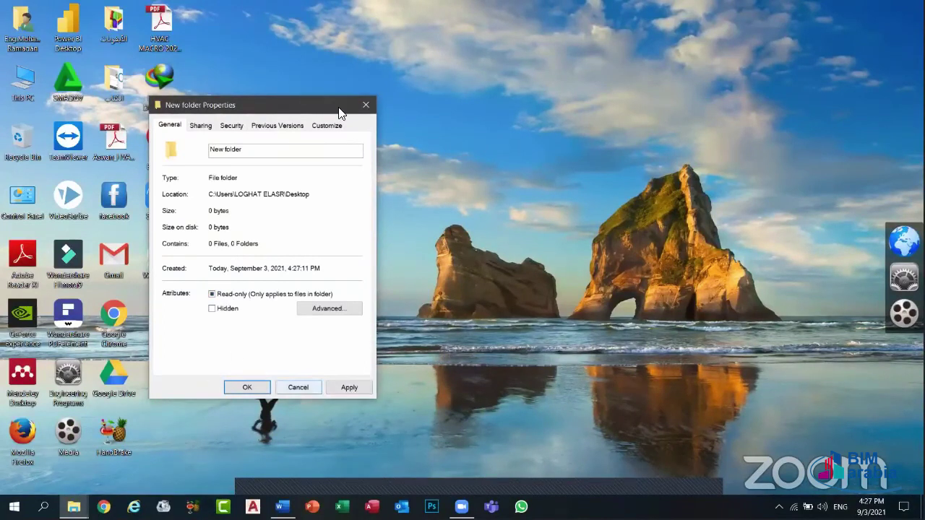
left_click(365, 106)
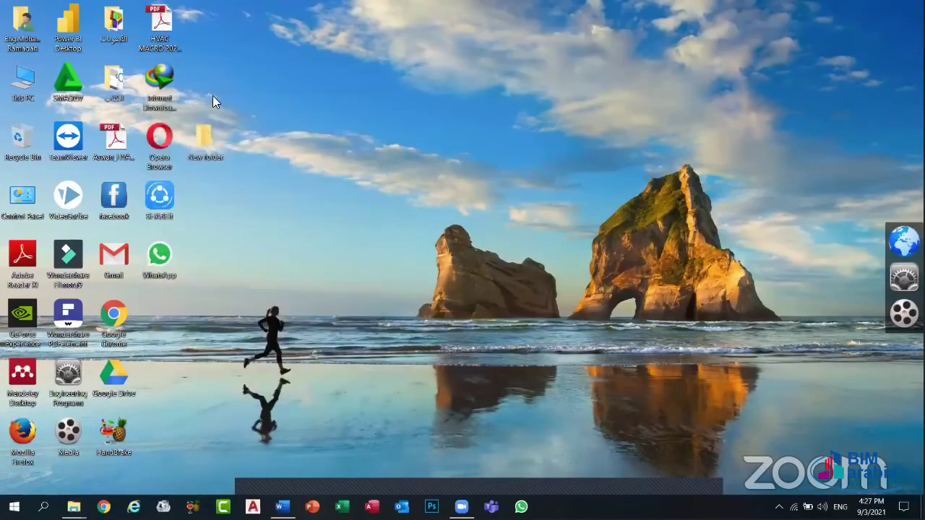
- Change the icon of the desktop folder New folder to the memory chip from SHELL32.dll, apply it, and close the properties
right_click(195, 131)
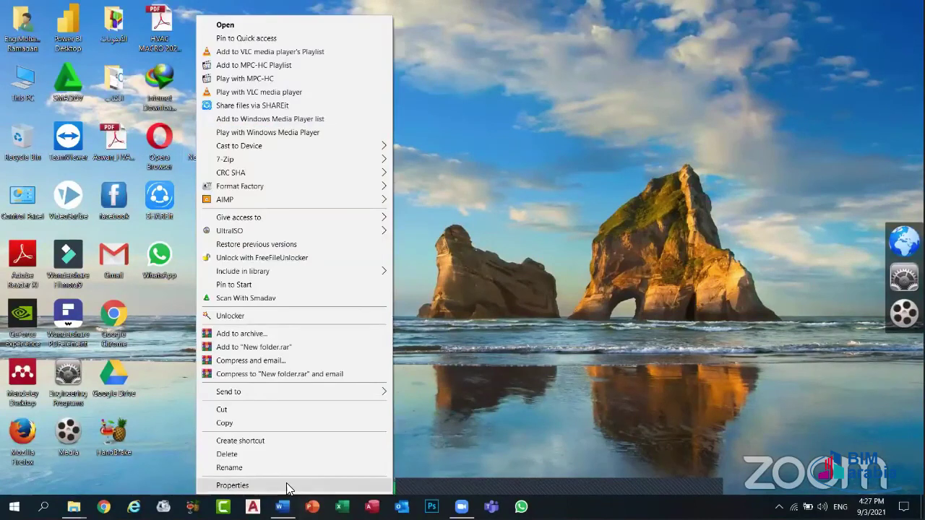
left_click(232, 486)
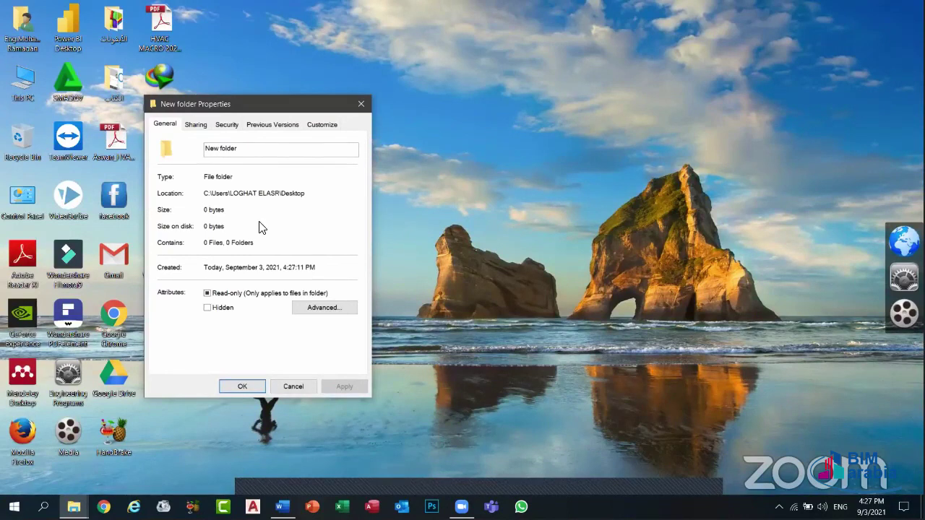
left_click(327, 125)
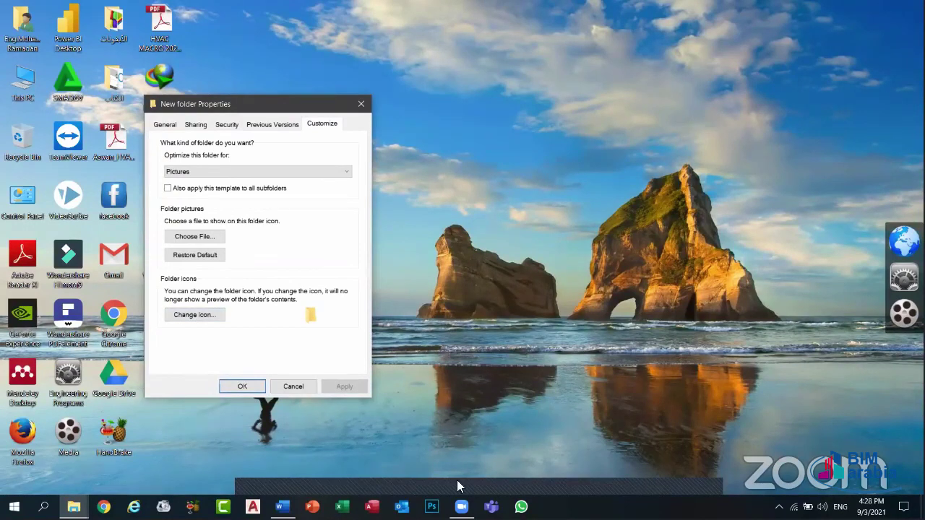
left_click(207, 315)
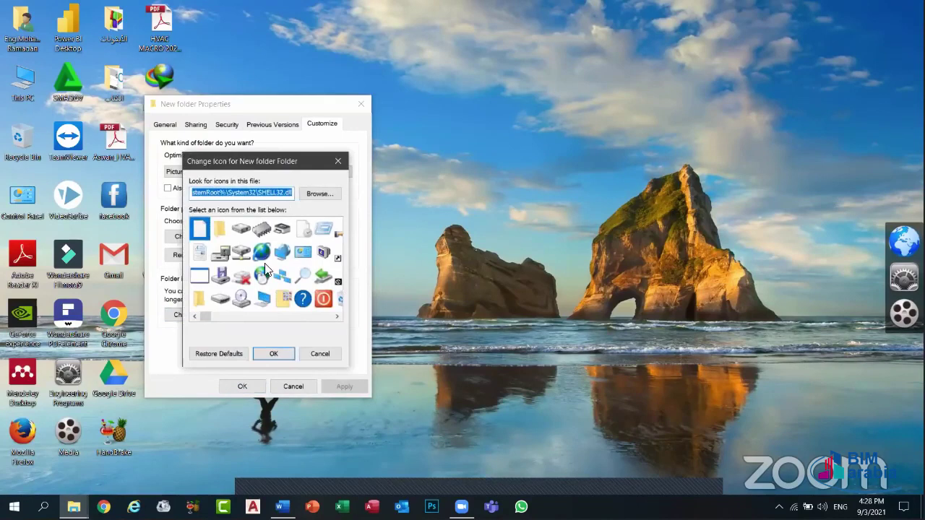
left_click(240, 229)
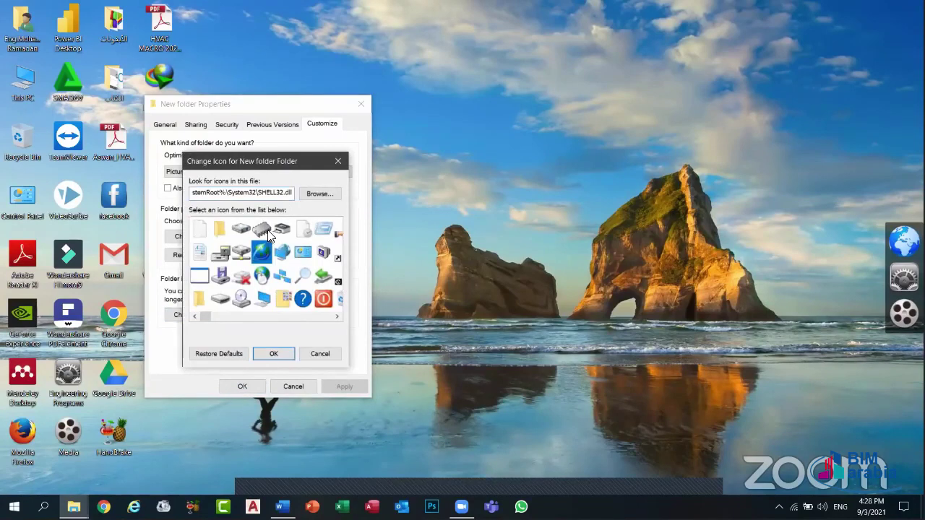
left_click(262, 230)
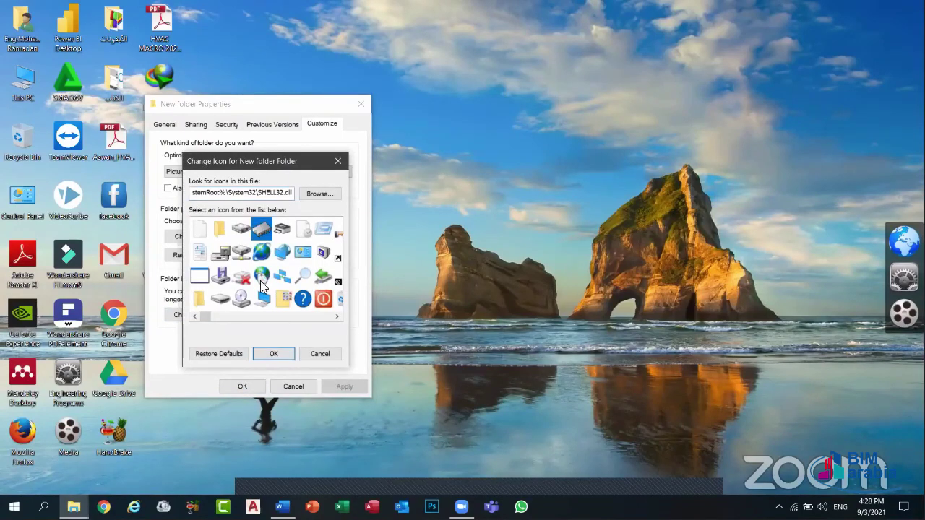
left_click(274, 355)
left_click(340, 386)
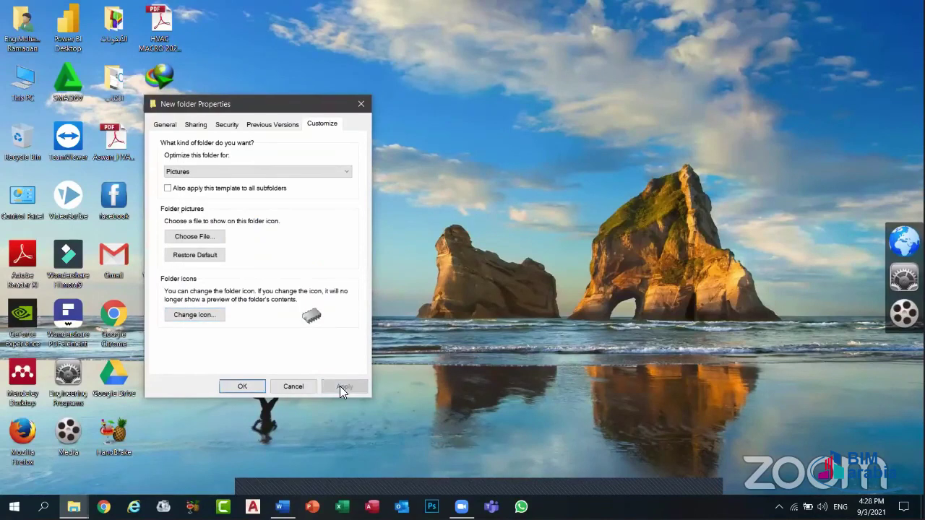
left_click_drag(299, 99, 473, 57)
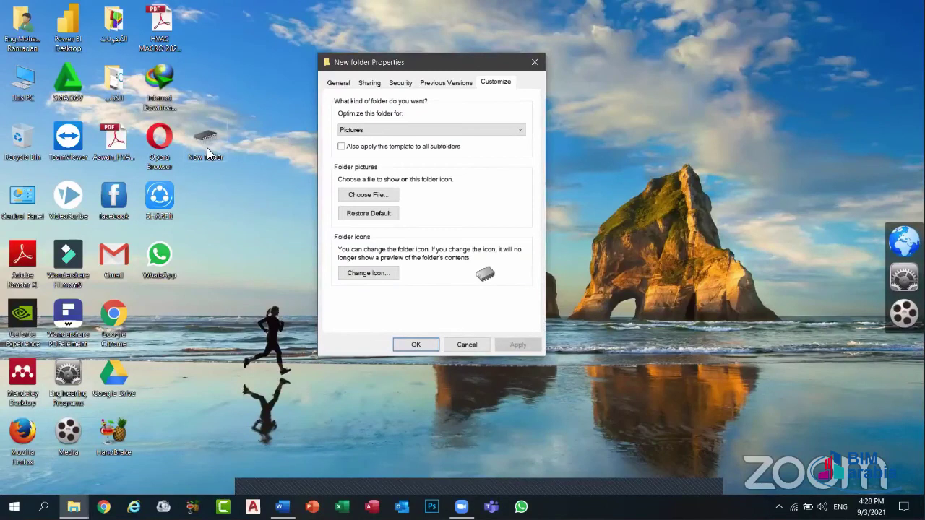
left_click(533, 62)
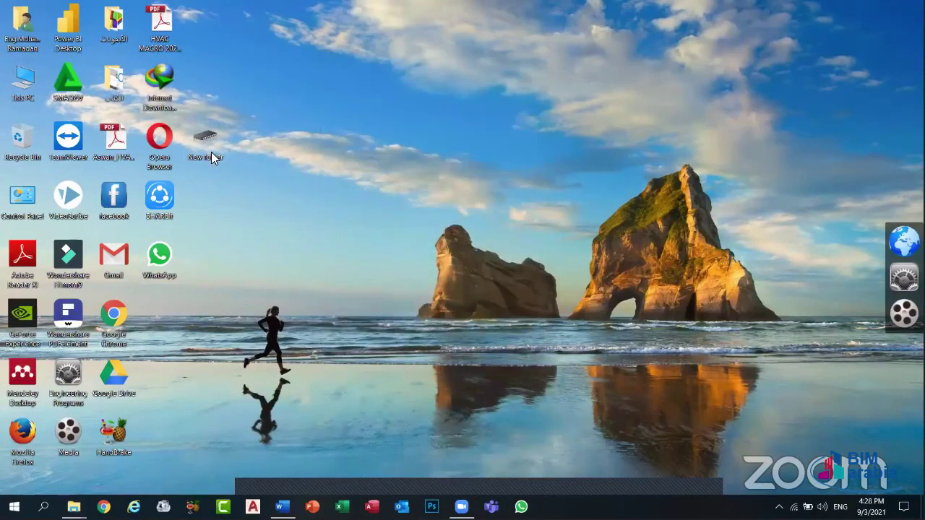
- Change the icon of New folder to a blank one from SHELL32.dll in its properties, and apply it
right_click(212, 154)
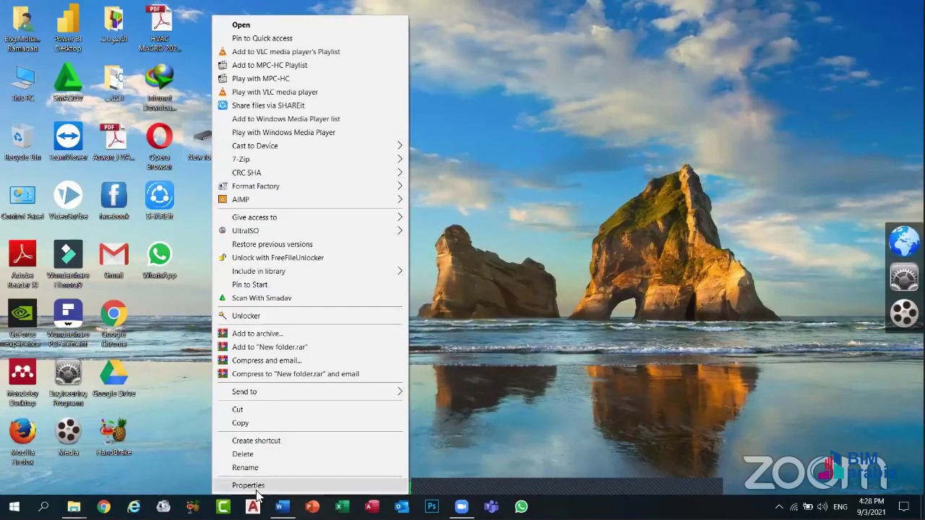
key("r")
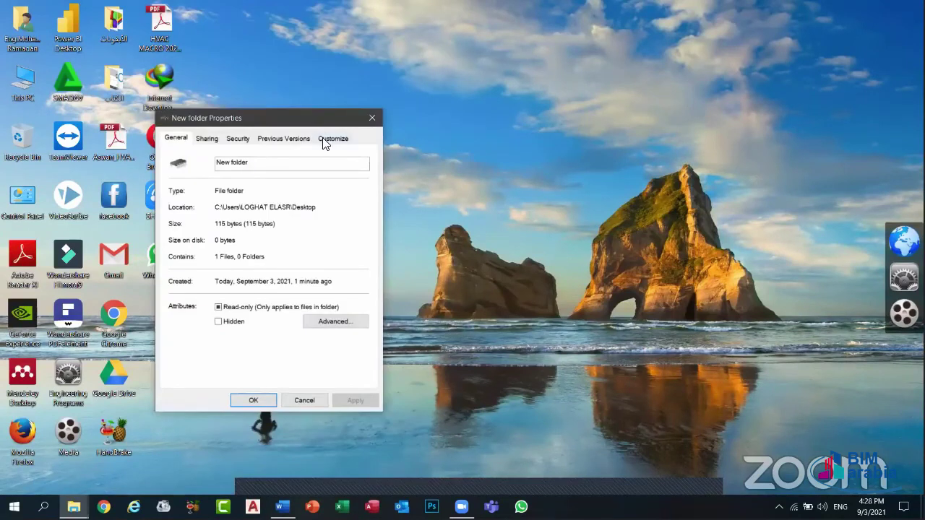
left_click(323, 142)
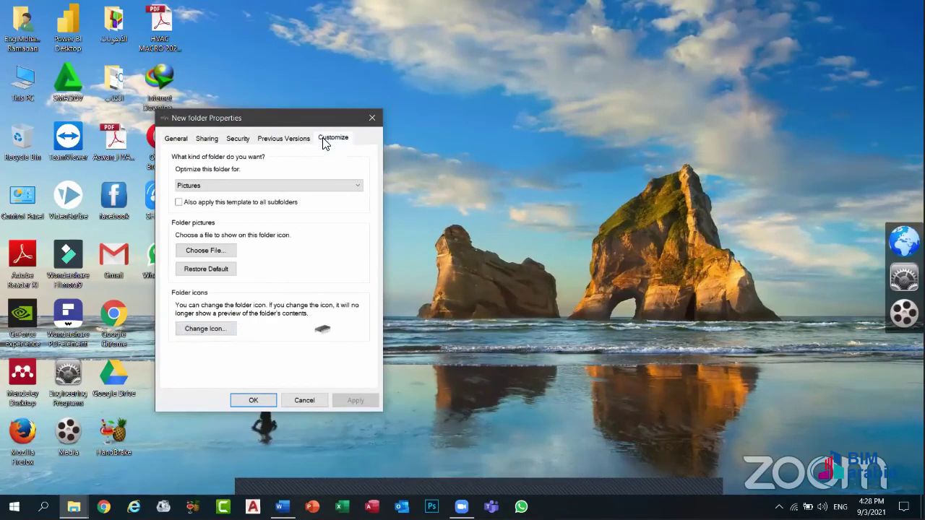
left_click(186, 331)
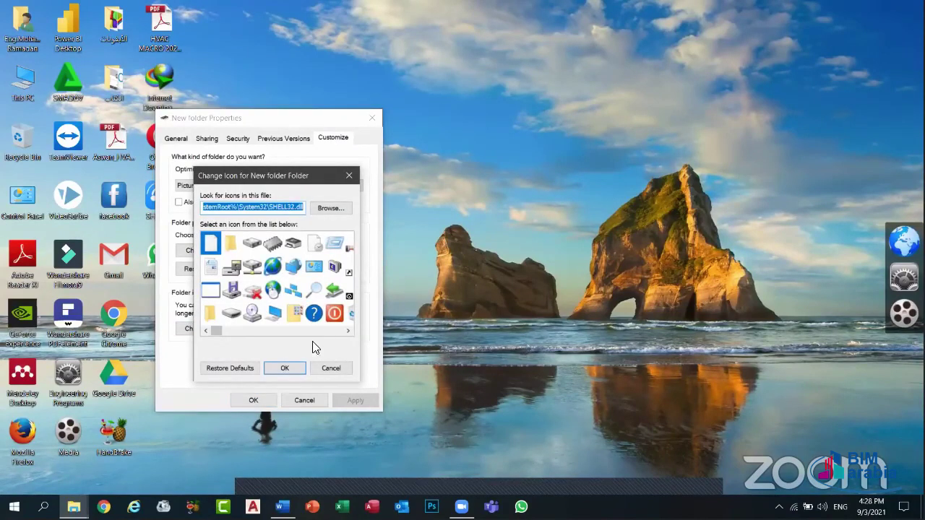
left_click(349, 331)
left_click(349, 330)
left_click(349, 330)
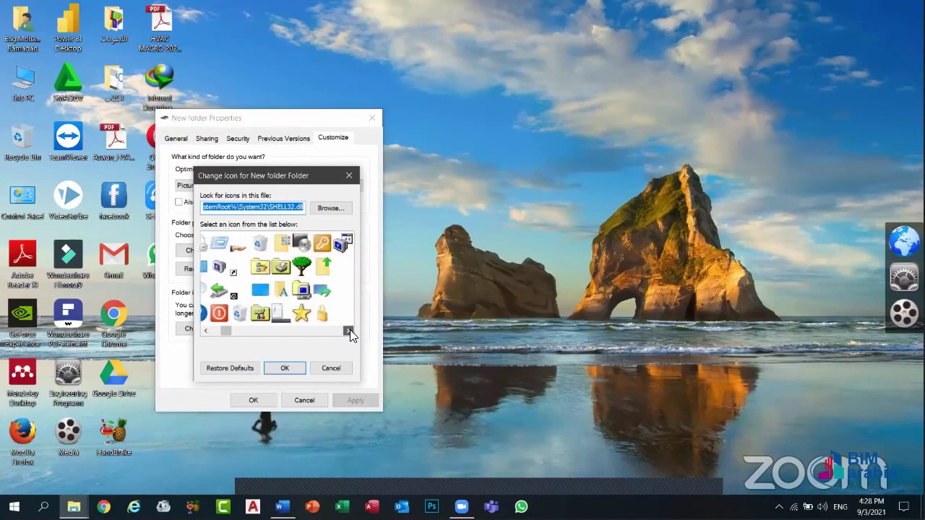
left_click(349, 330)
left_click(350, 329)
left_click(349, 330)
left_click(289, 266)
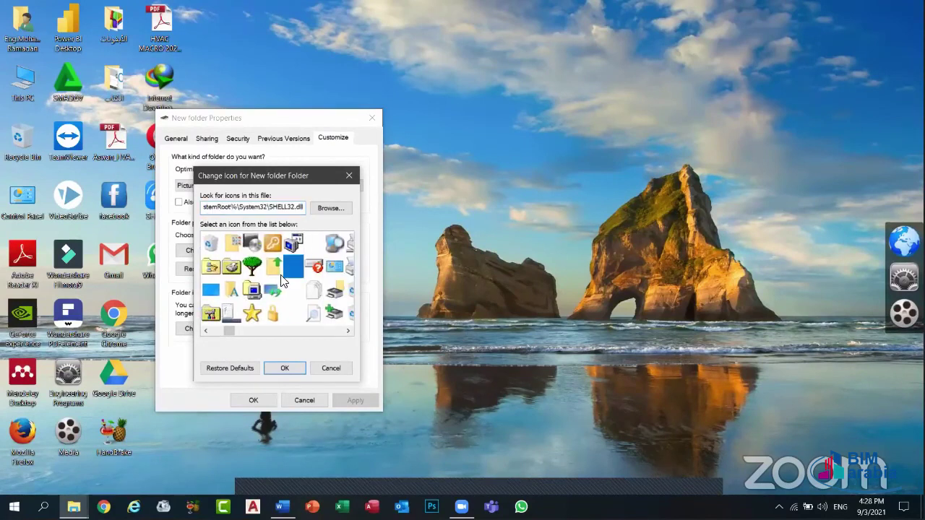
left_click(293, 313)
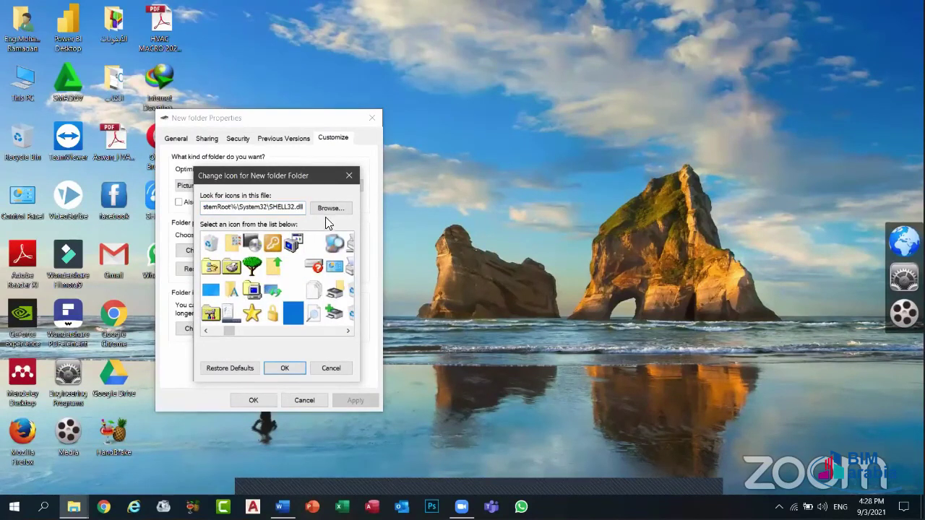
left_click(314, 244)
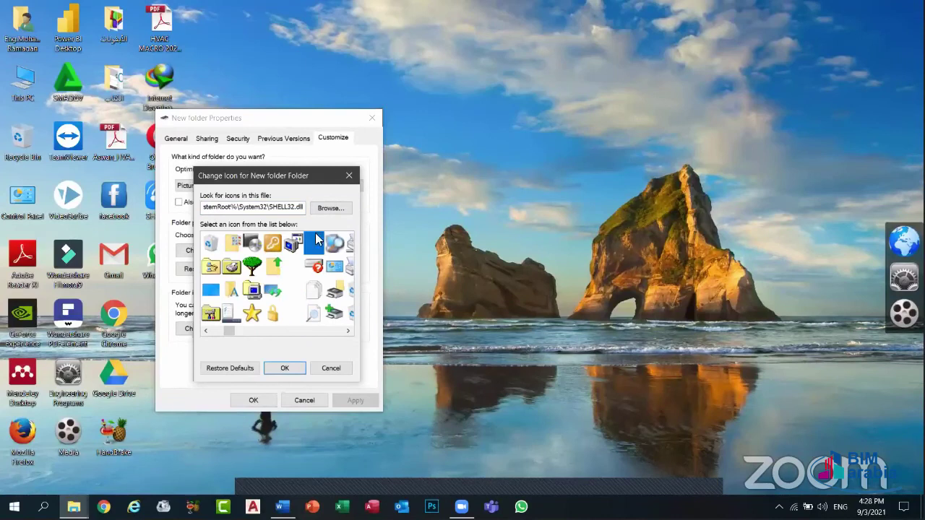
left_click(296, 288)
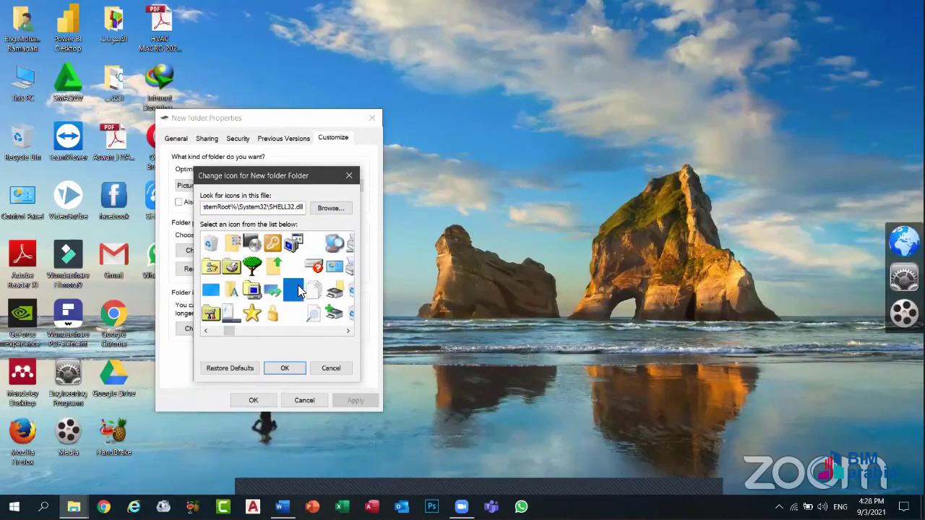
left_click(292, 368)
left_click(354, 400)
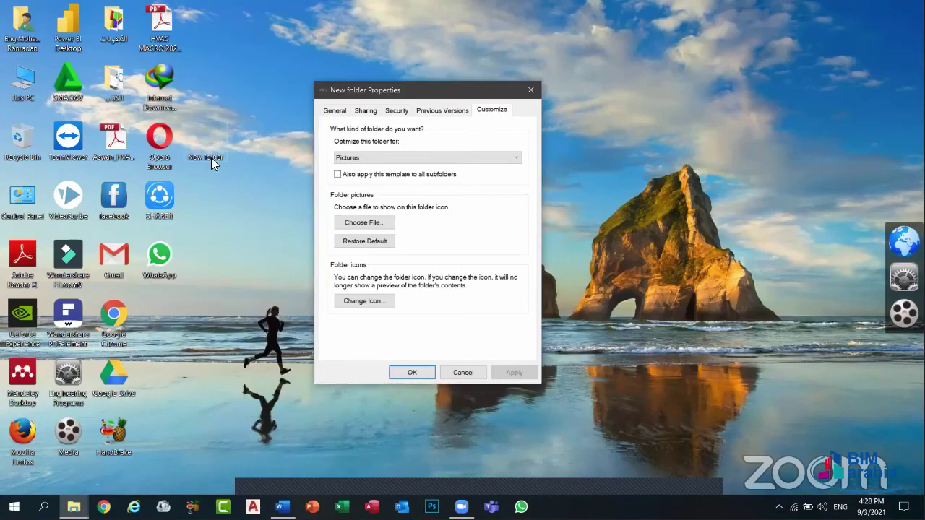
- Give New folder the yellow folder icon from SHELL32.dll again, apply it, and close the properties
left_click(363, 302)
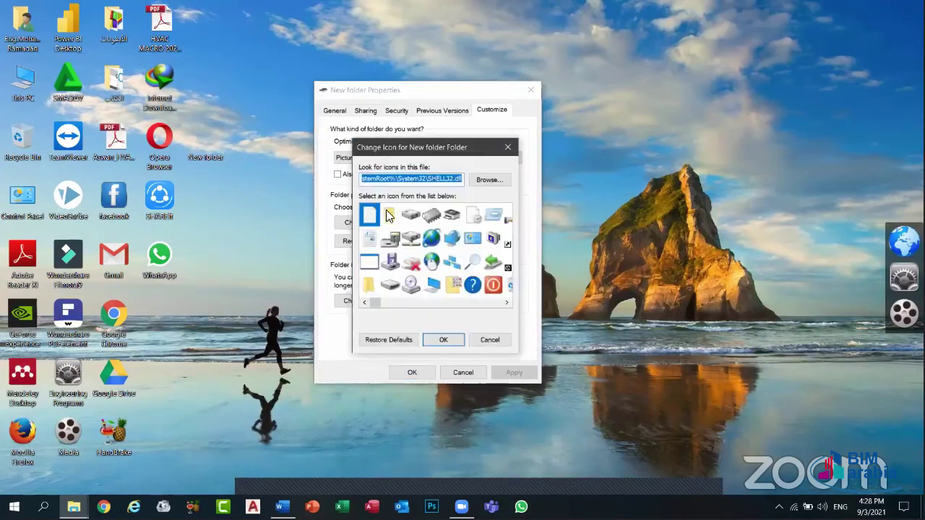
left_click(445, 340)
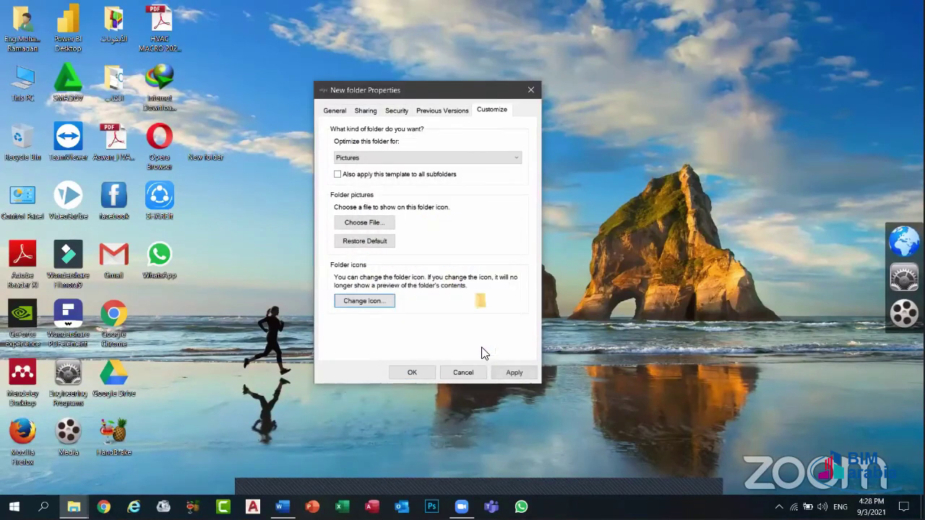
left_click(532, 374)
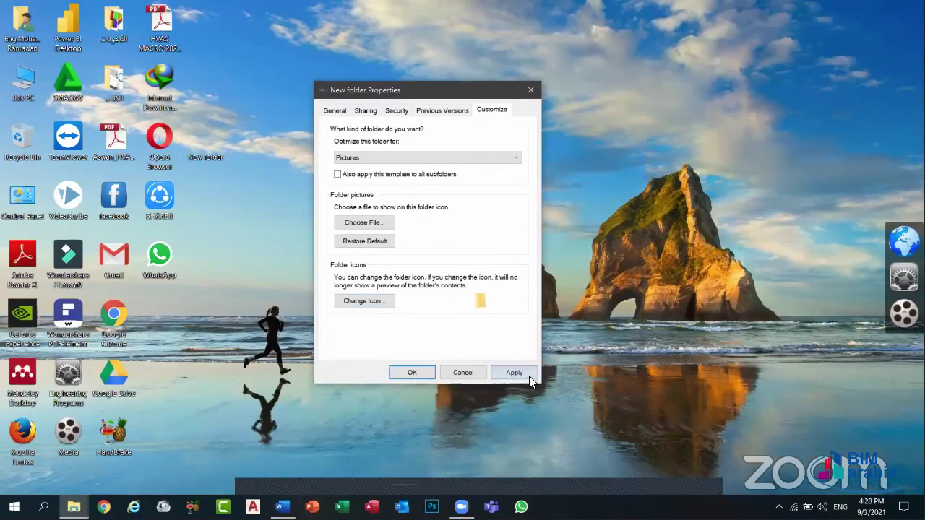
left_click(396, 373)
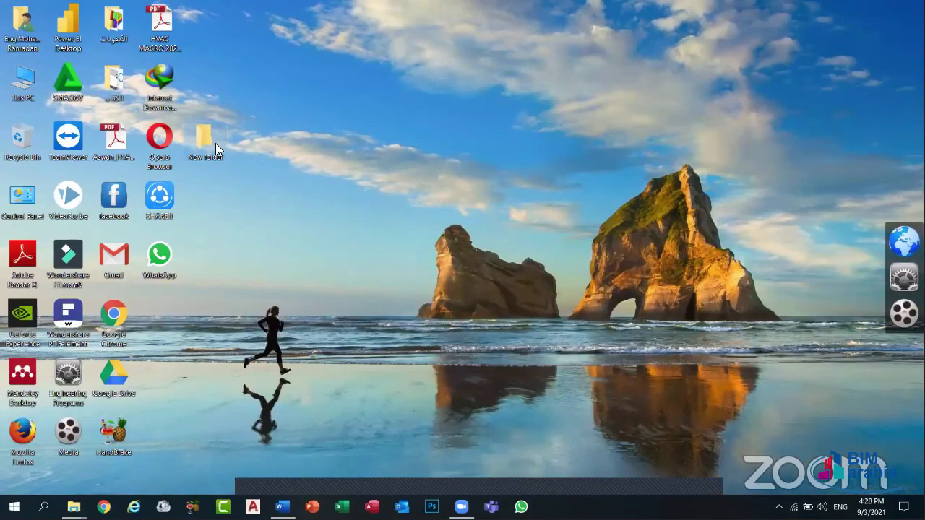
- Start deleting New folder from the desktop, and cancel at the delete confirmation
key("Delete")
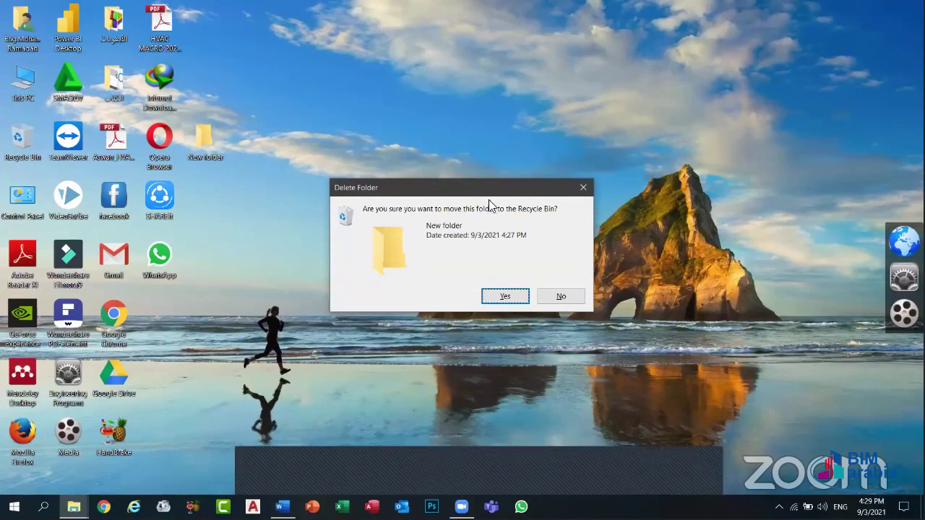
left_click(585, 186)
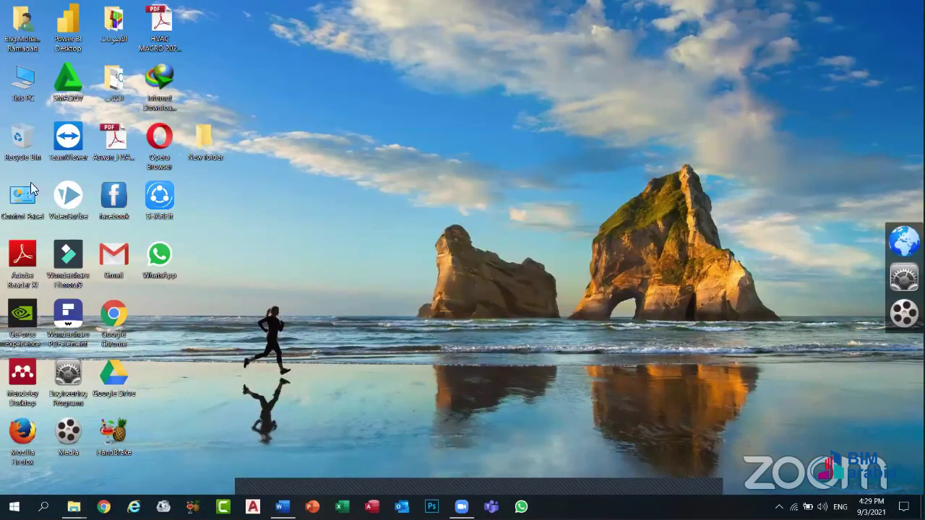
- Turn off the delete confirmation dialog in the Recycle Bin properties, and apply the change
right_click(29, 138)
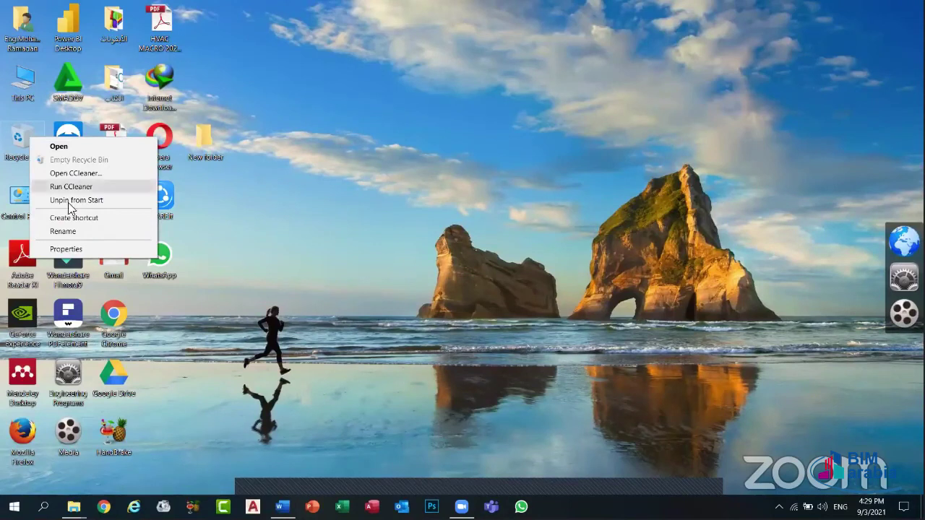
left_click(72, 249)
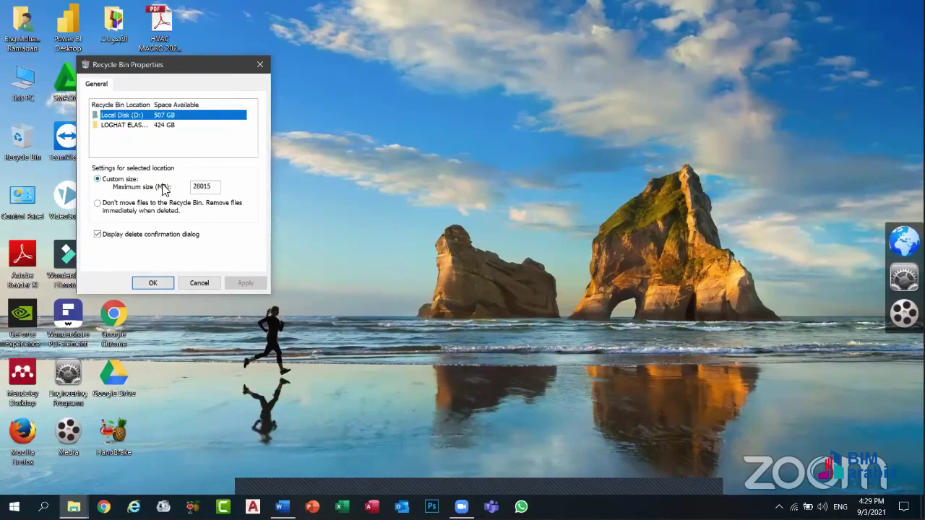
left_click(214, 187)
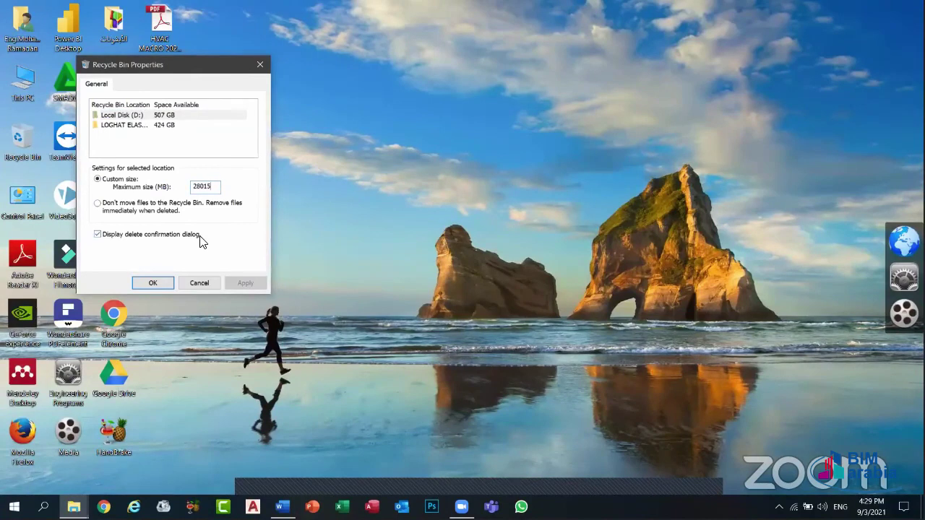
left_click(117, 241)
left_click(245, 285)
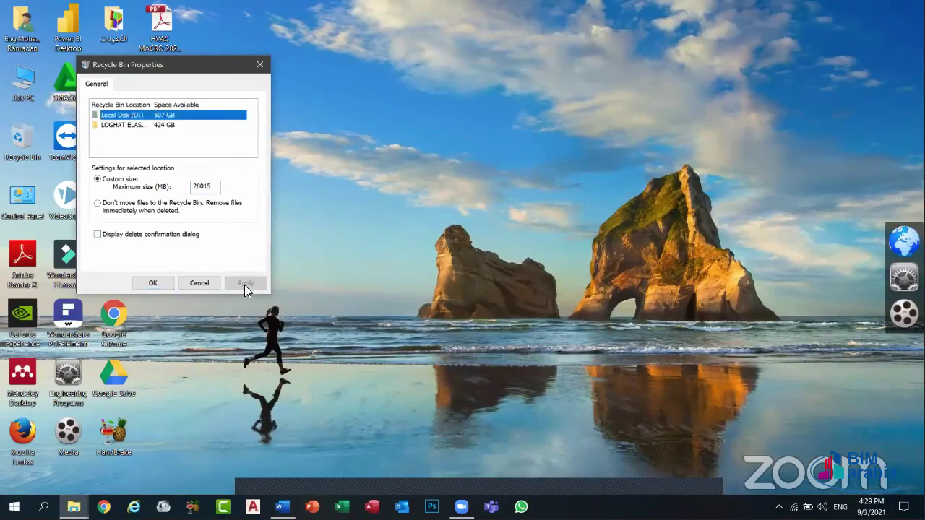
left_click(153, 283)
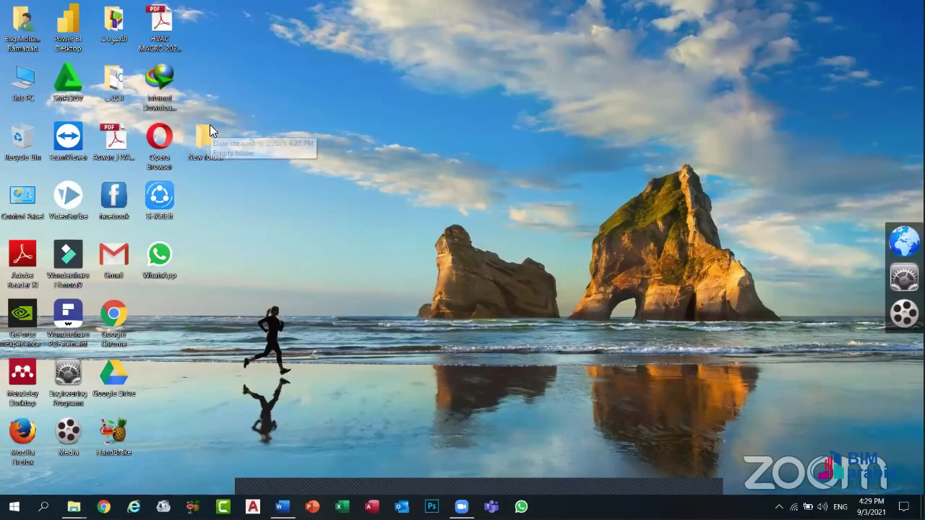
- Delete New folder from the desktop
left_click(208, 134)
key("Delete")
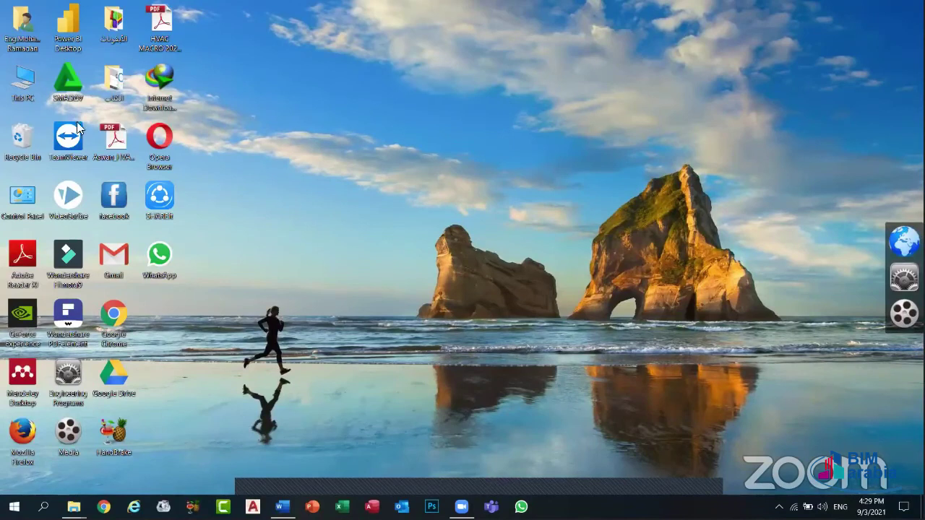
- Turn the delete confirmation dialog back on in the Recycle Bin properties, and apply the change
right_click(18, 134)
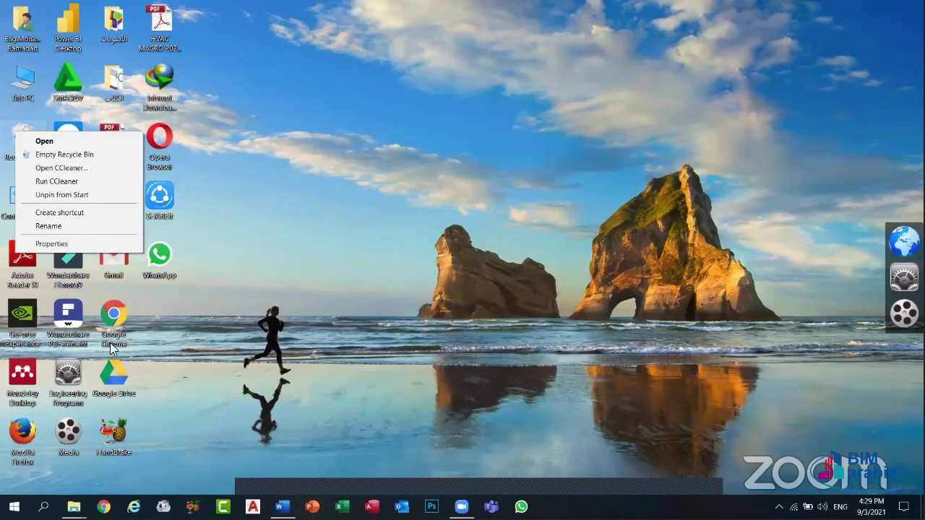
left_click(95, 244)
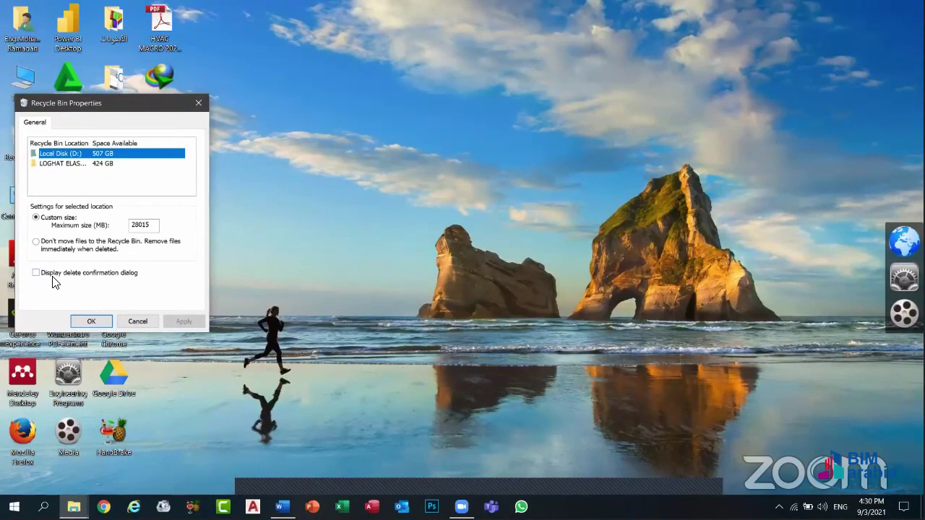
left_click(53, 277)
left_click(192, 321)
left_click(80, 319)
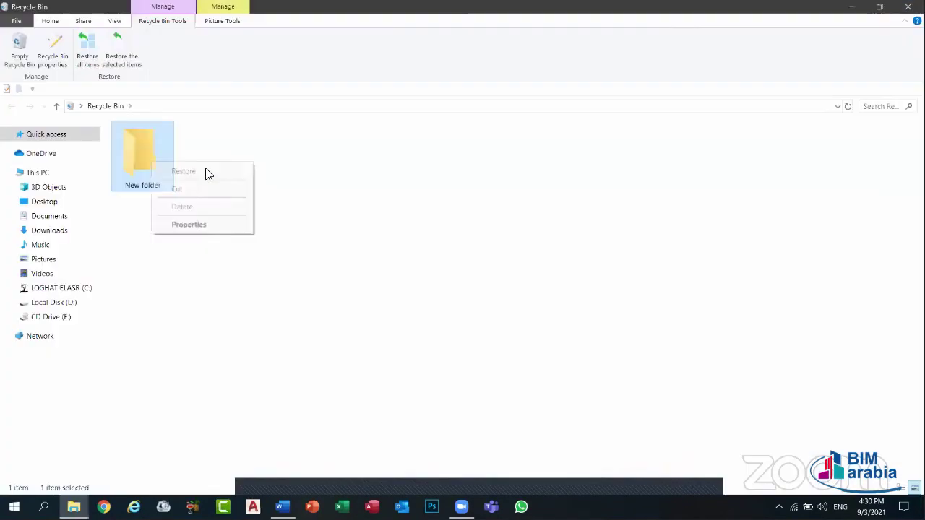
- Restore New folder from the Recycle Bin to the desktop, and start deleting it but cancel at the delete confirmation
left_click(204, 171)
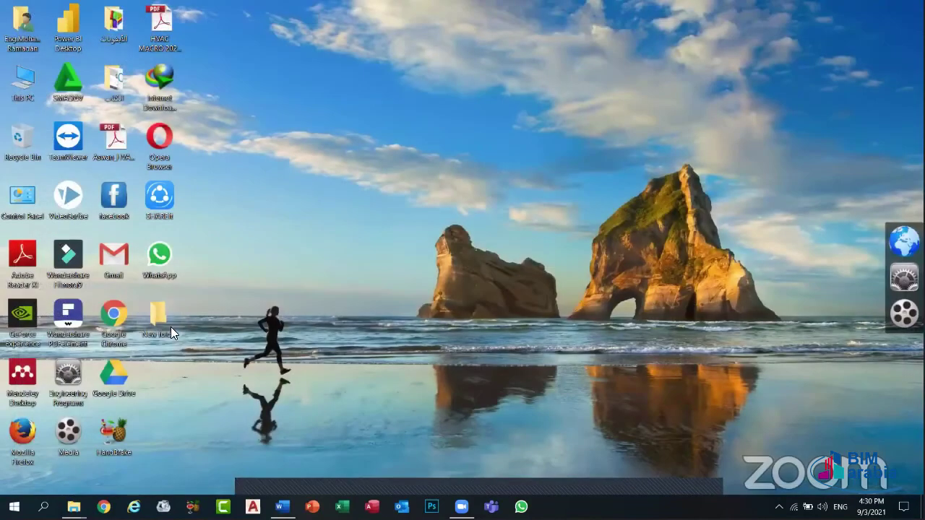
left_click(170, 327)
key("Delete")
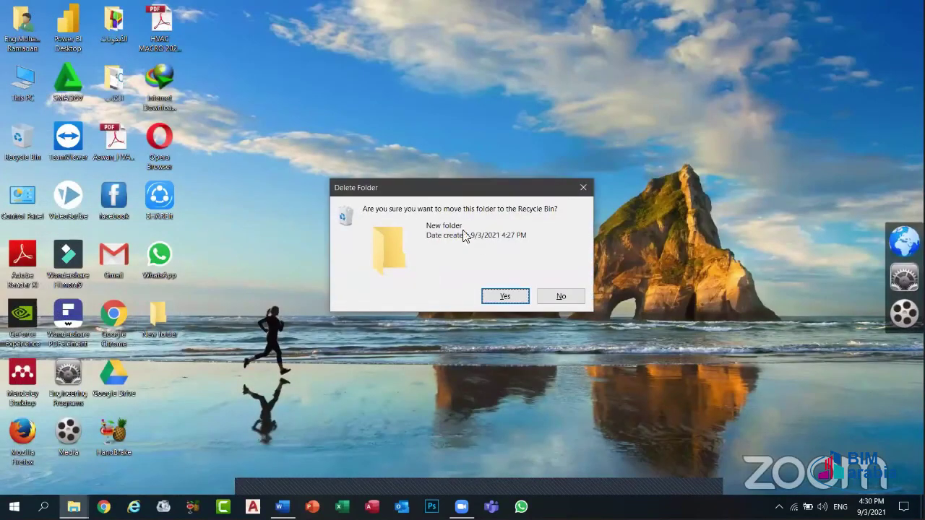
left_click(543, 297)
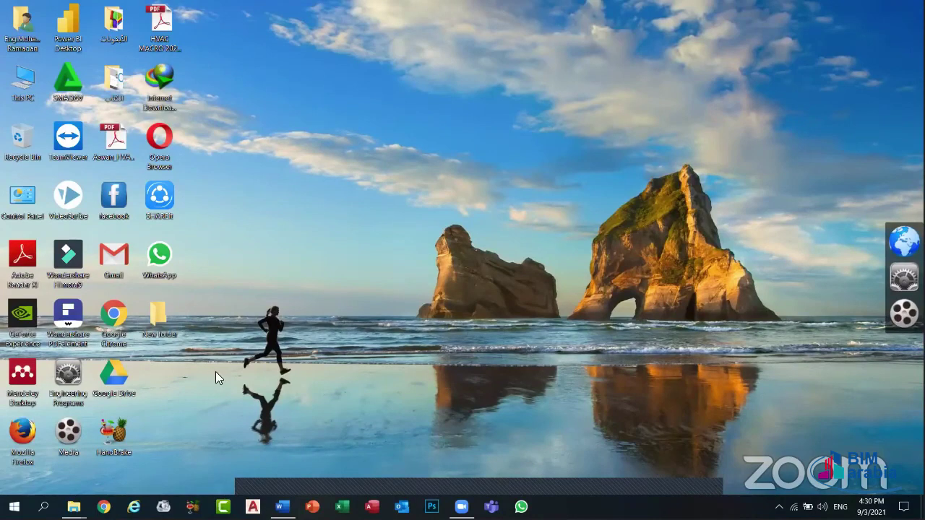
- Delete New folder from the desktop with confirmation, and check for it in the Recycle Bin before closing the window
right_click(153, 317)
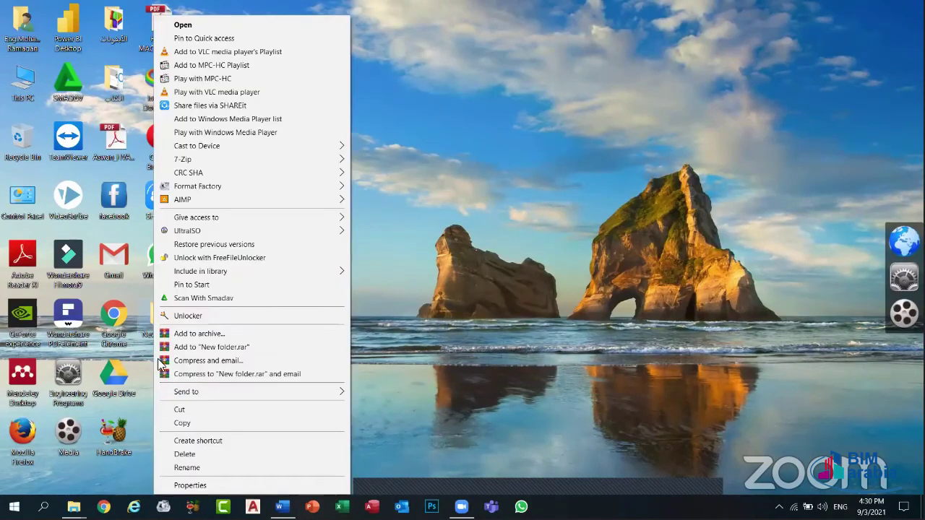
left_click(185, 454)
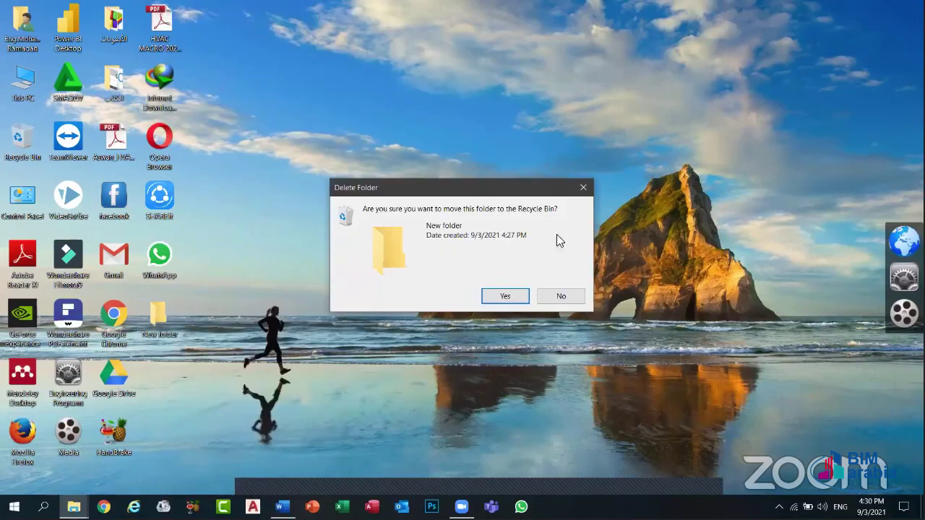
left_click(512, 295)
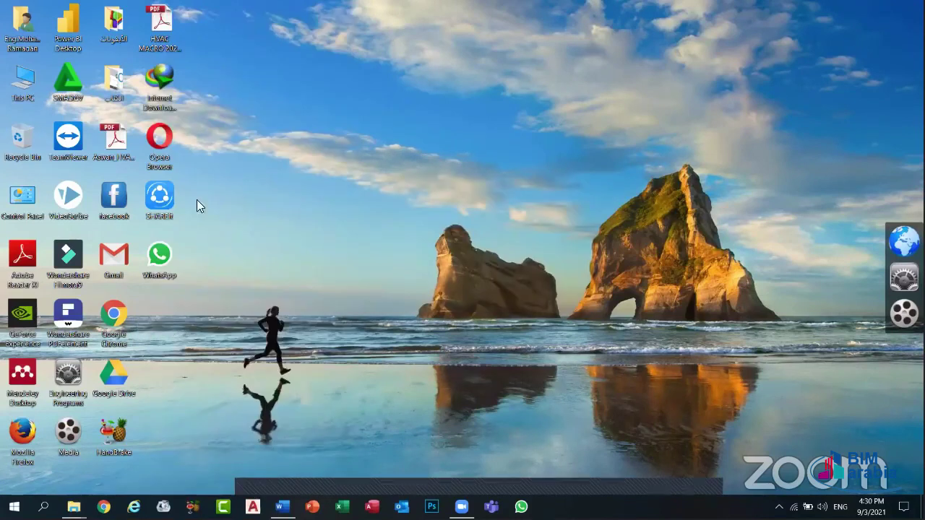
double_click(23, 145)
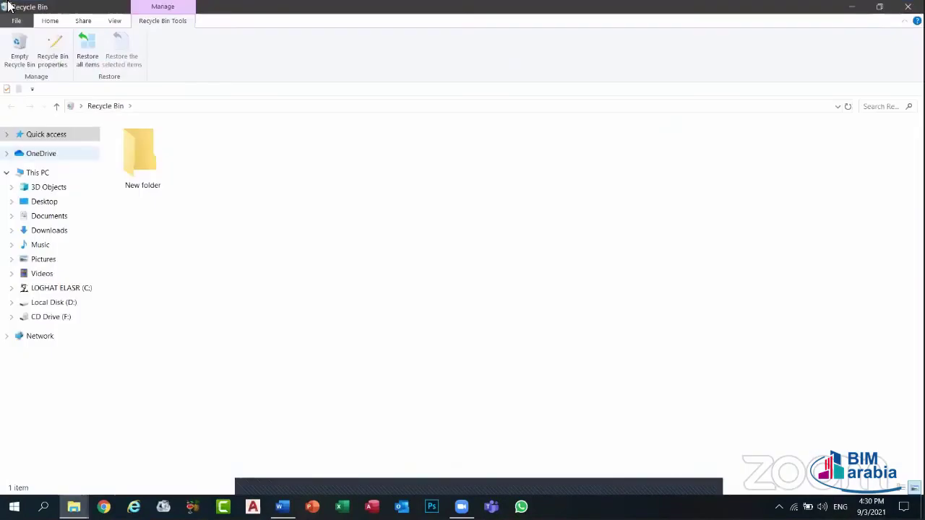
left_click(127, 154)
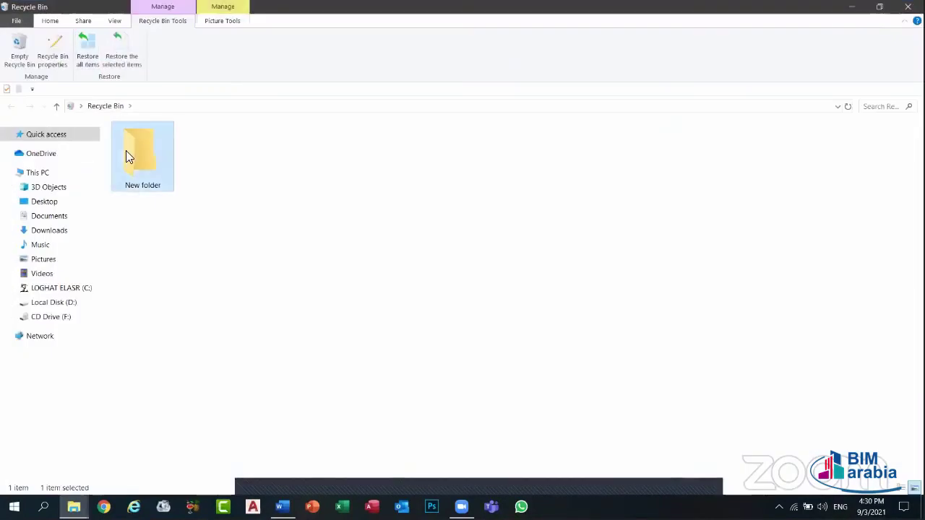
key("alt+F4")
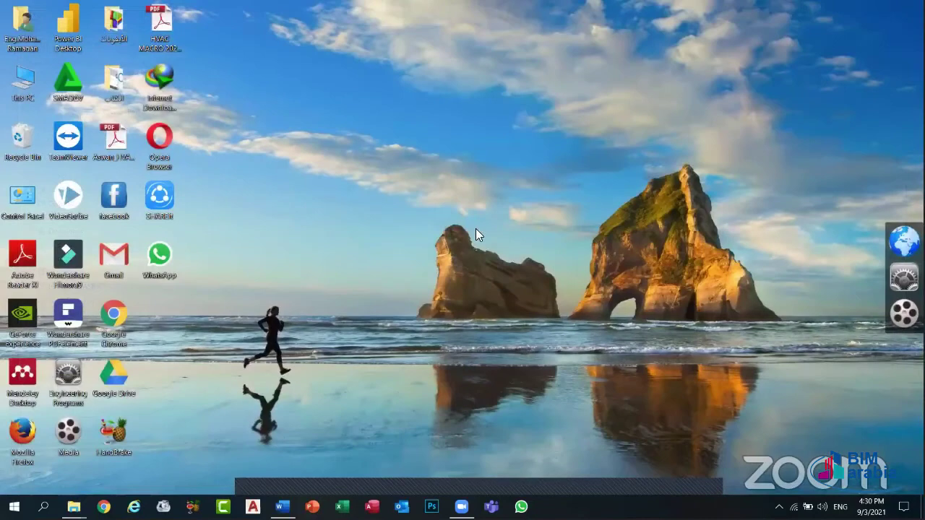
- Create another folder on the desktop with the default name, and delete it, confirming the move to the Recycle Bin
right_click(475, 229)
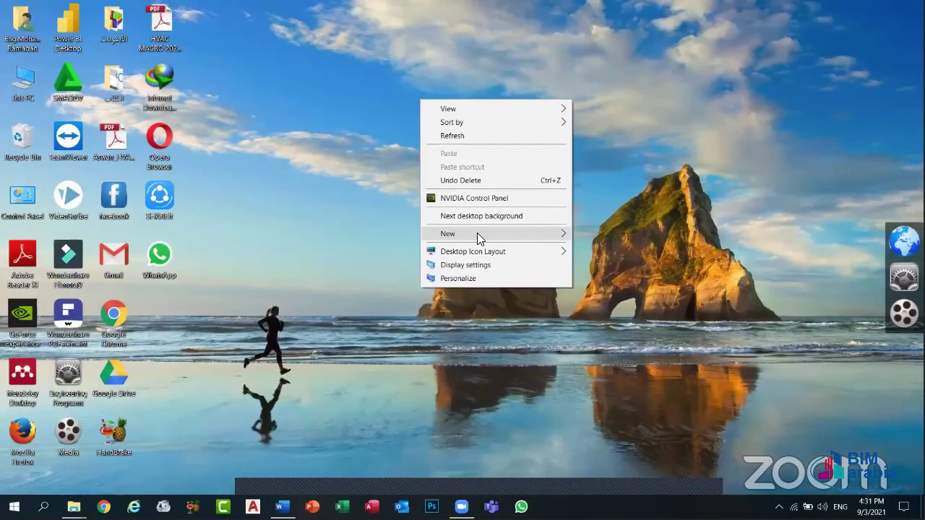
mouse_move(477, 234)
left_click(679, 234)
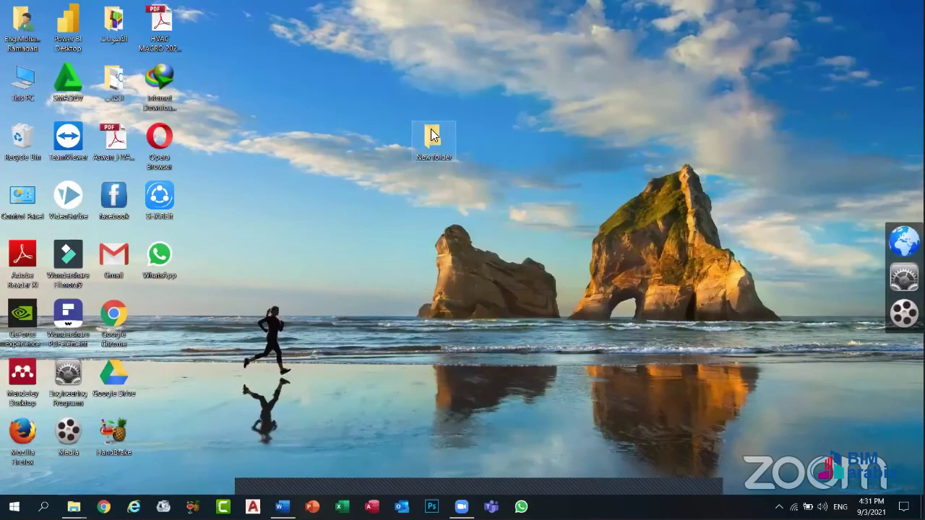
right_click(434, 136)
left_click(482, 454)
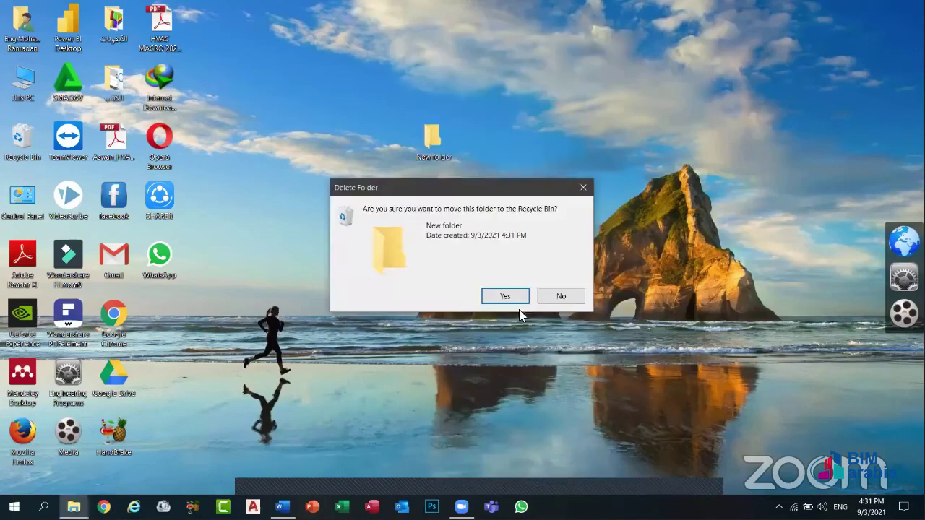
left_click(505, 296)
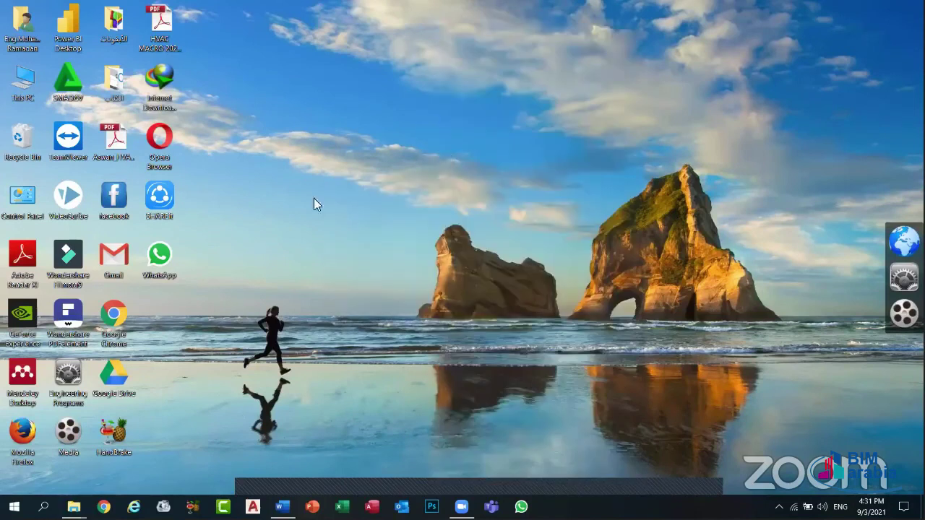
- Open the Recycle Bin to examine the deleted folders, leaving none of them selected
double_click(7, 142)
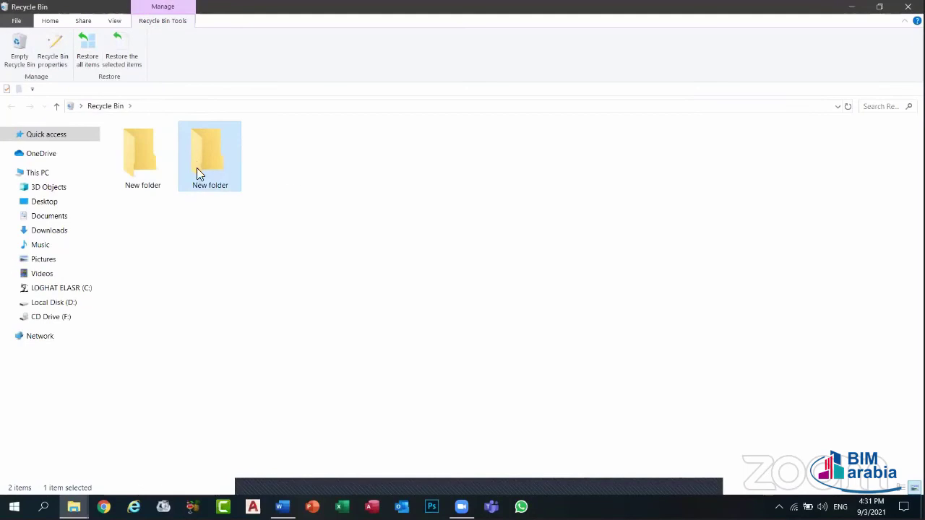
left_click(190, 297)
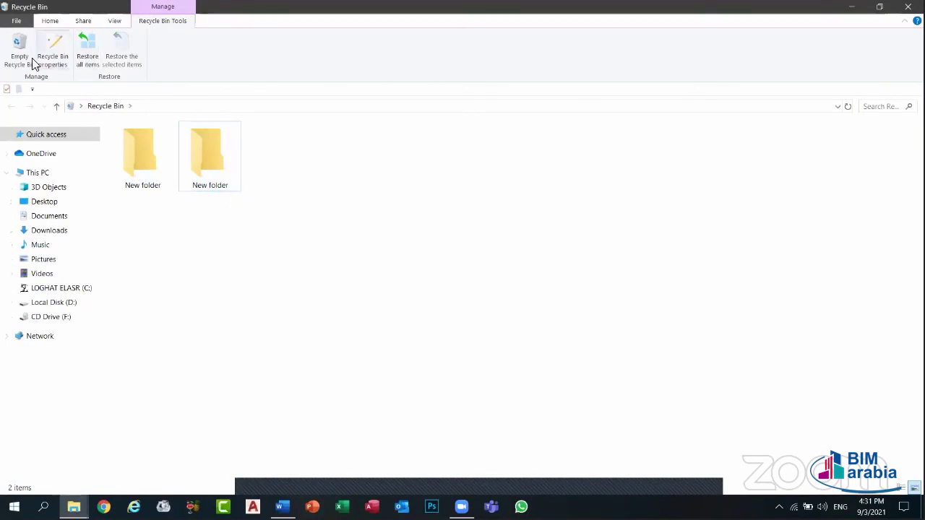
- Examine the Recycle Bin's properties for size limits and deletion settings, then close them without changes
left_click(224, 167)
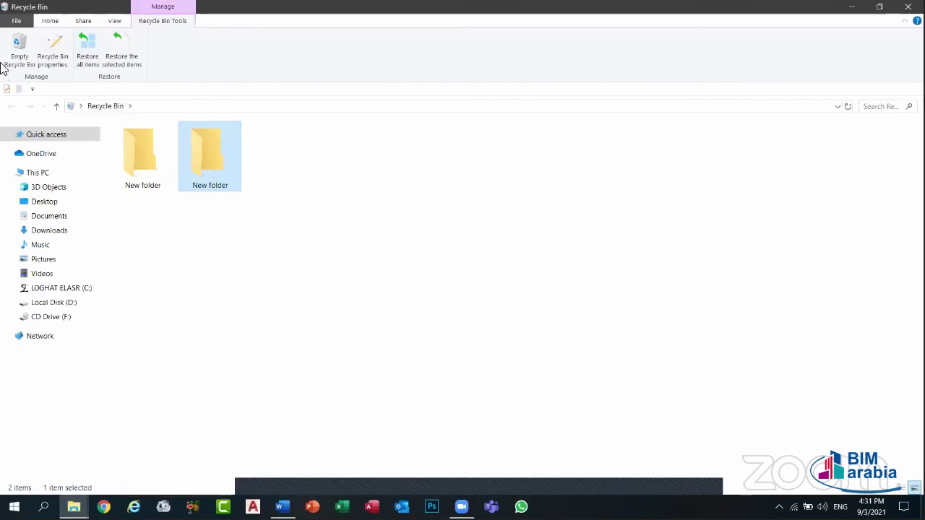
left_click(54, 52)
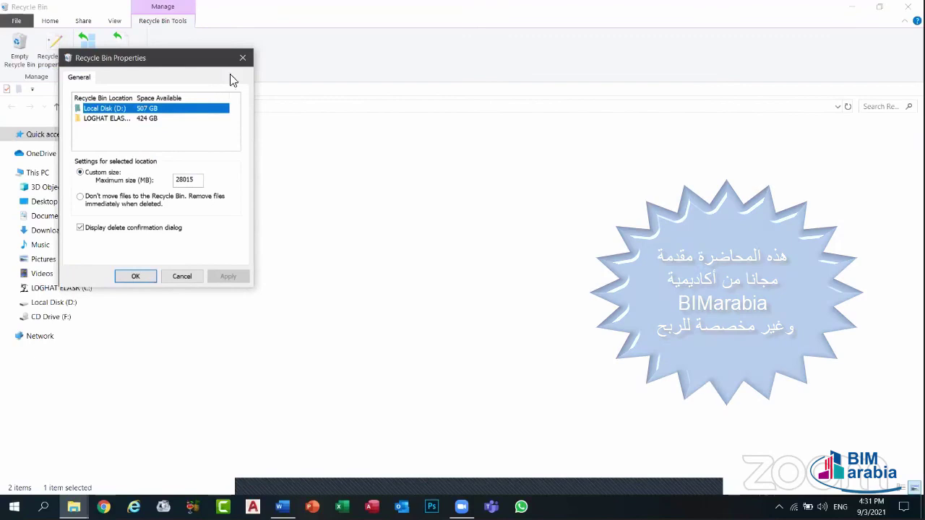
left_click(245, 56)
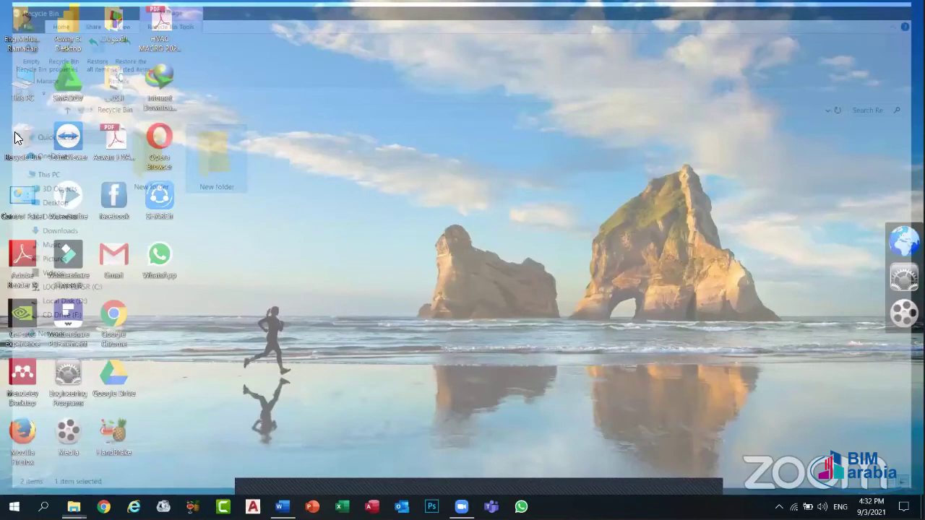
- Reopen the Recycle Bin from the desktop and try to restore all its items, declining the confirmation
right_click(17, 136)
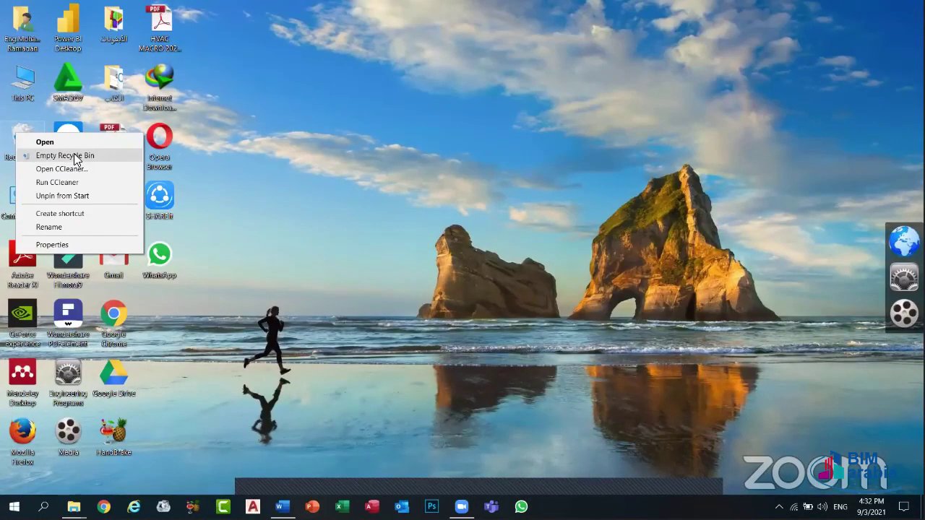
left_click(41, 141)
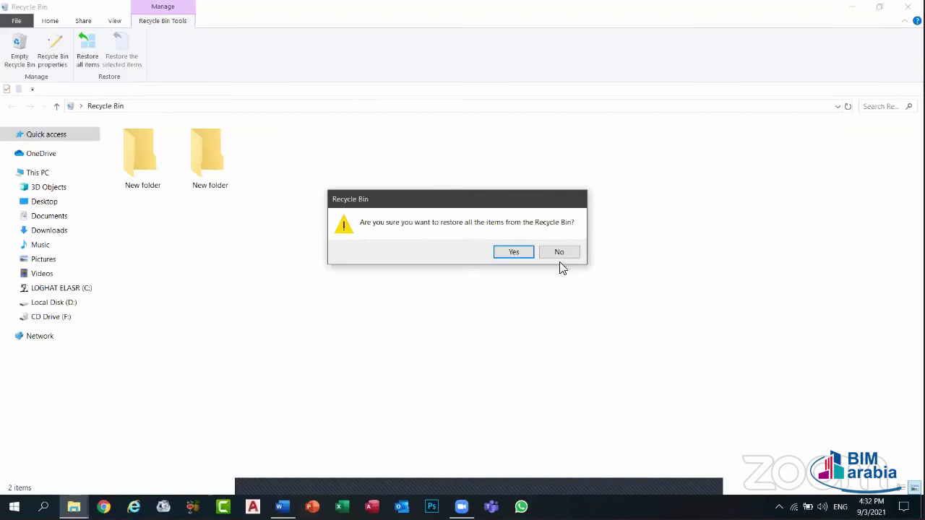
left_click(555, 252)
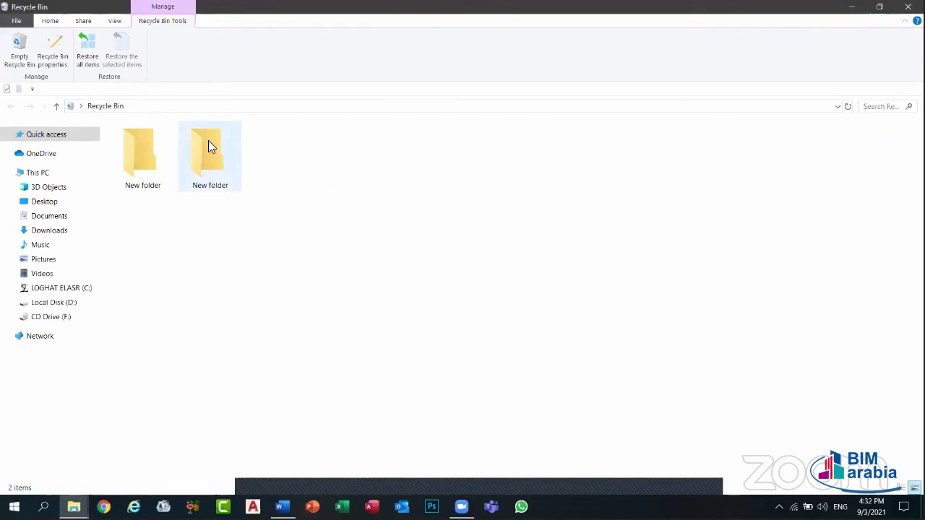
- Cut the second "New folder" in the Recycle Bin and minimize the window to show the desktop
left_click(208, 144)
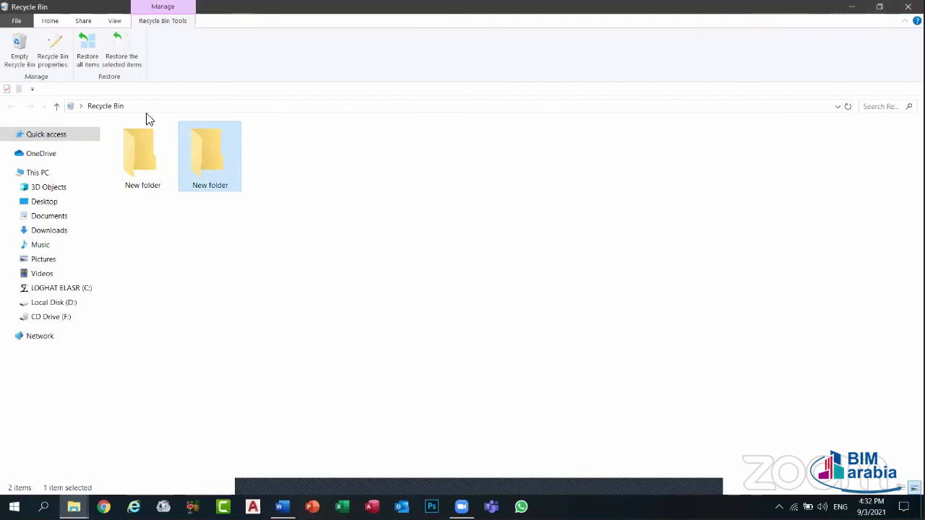
right_click(228, 136)
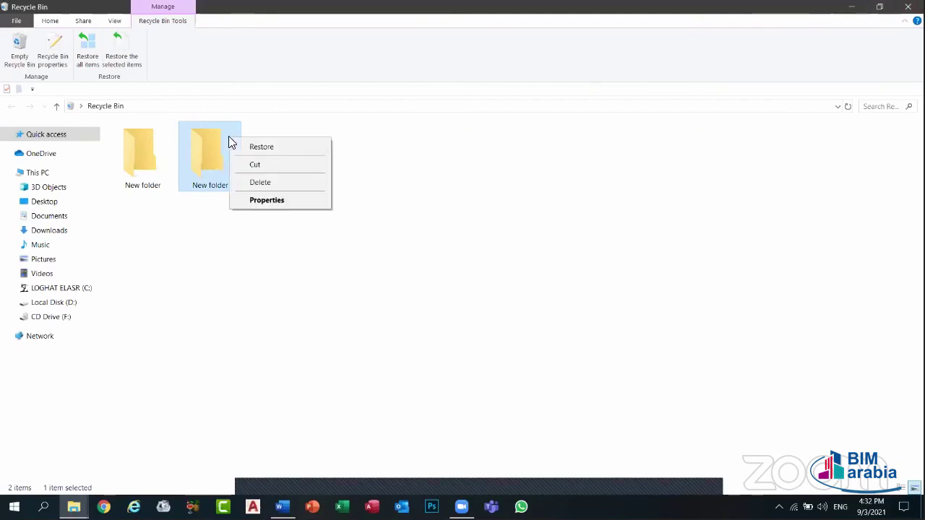
left_click(257, 165)
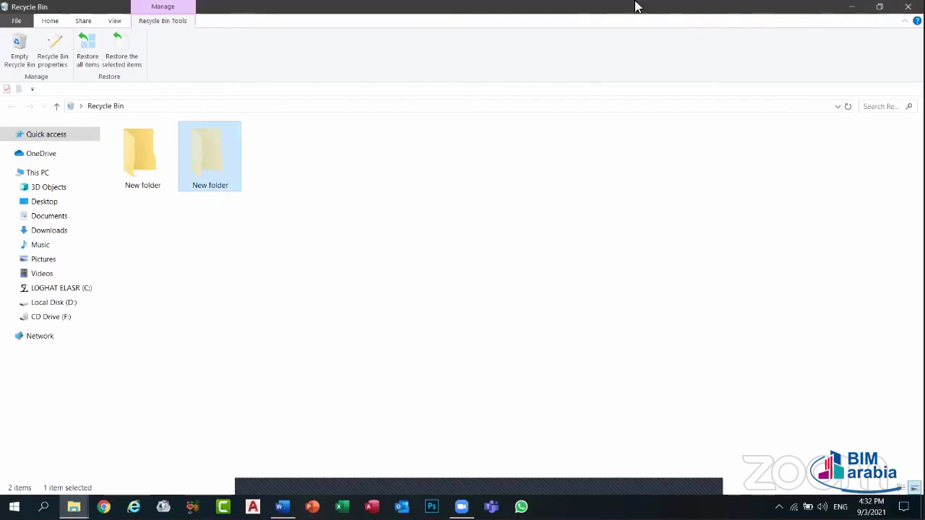
left_click(853, 7)
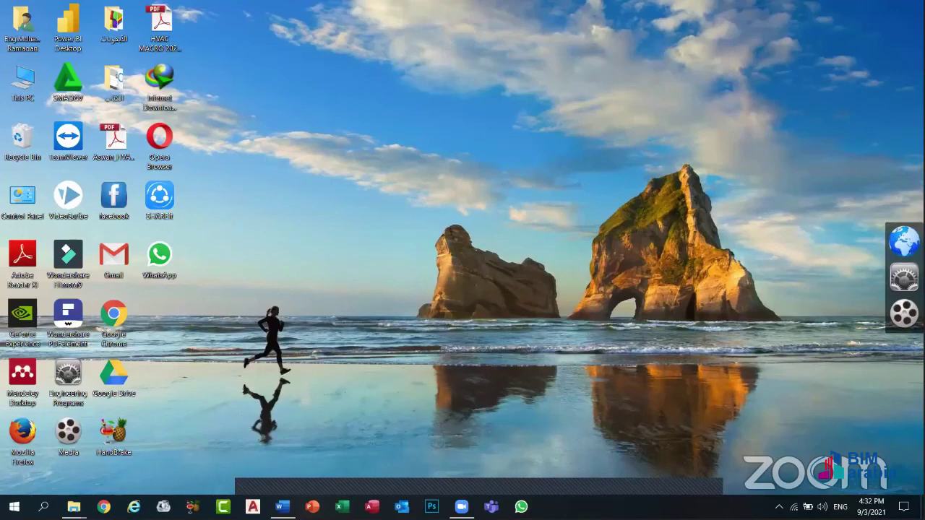
- Bring back the Recycle Bin window, empty it permanently with confirmation, and close it
mouse_move(74, 507)
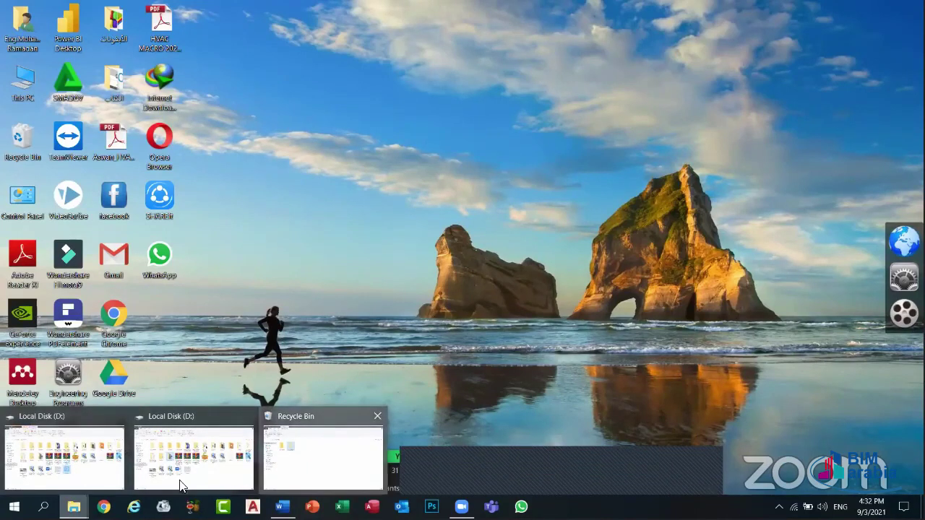
left_click(323, 458)
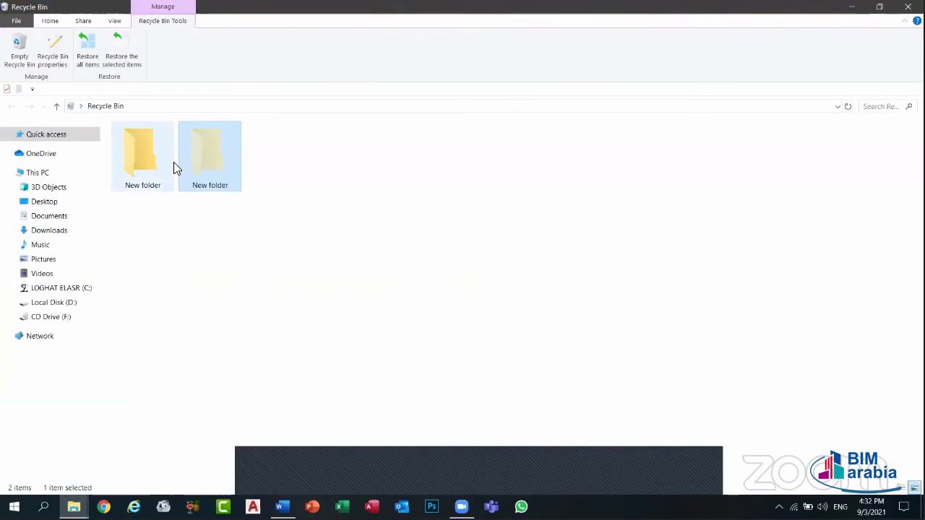
left_click(19, 46)
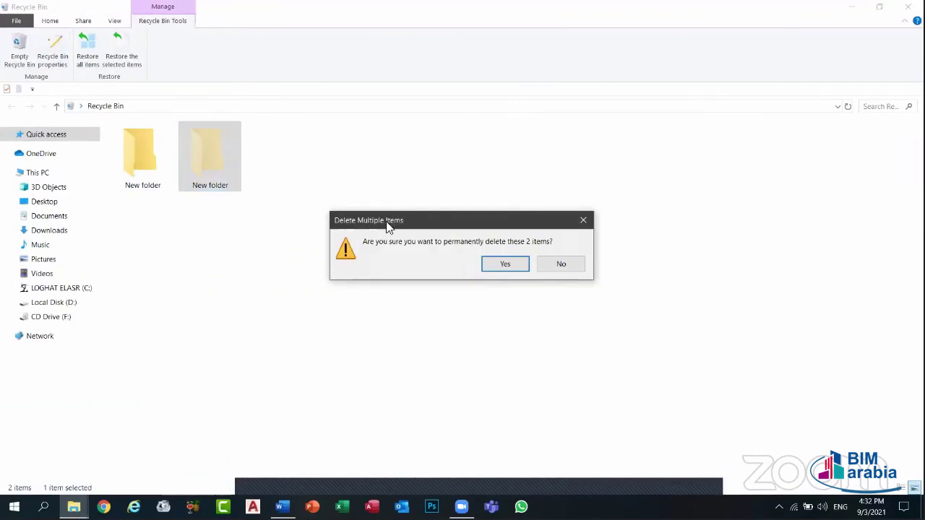
left_click(497, 266)
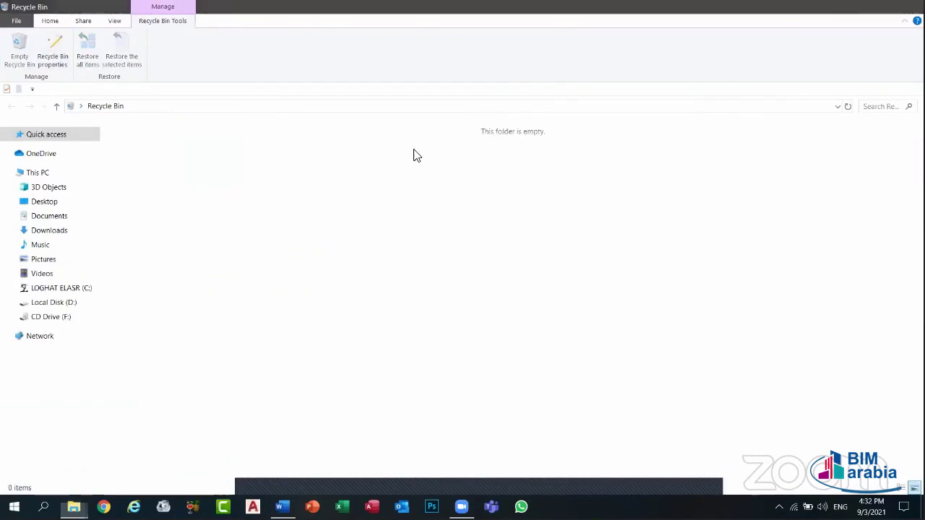
key("alt+F4")
right_click(231, 131)
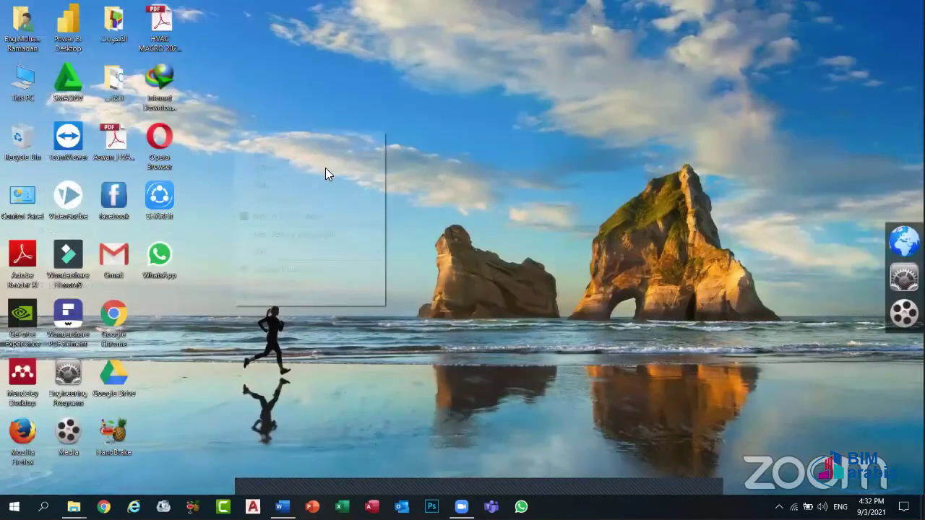
left_click(319, 168)
right_click(346, 169)
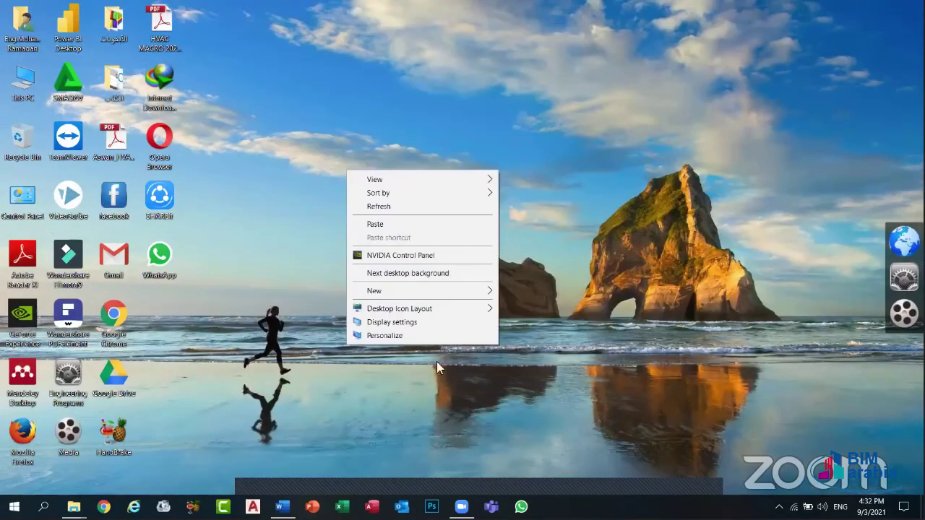
left_click(661, 369)
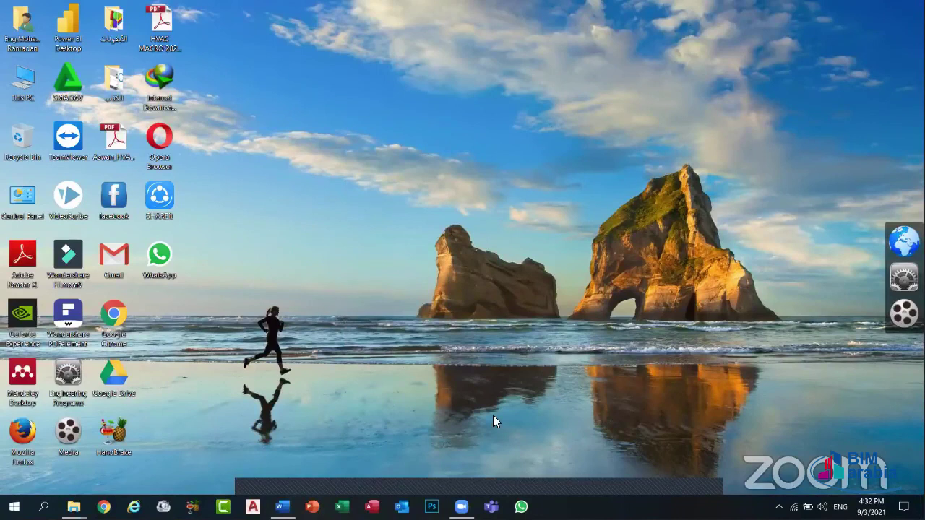
- Open the desktop's personalization settings and set the background type to Picture
right_click(417, 85)
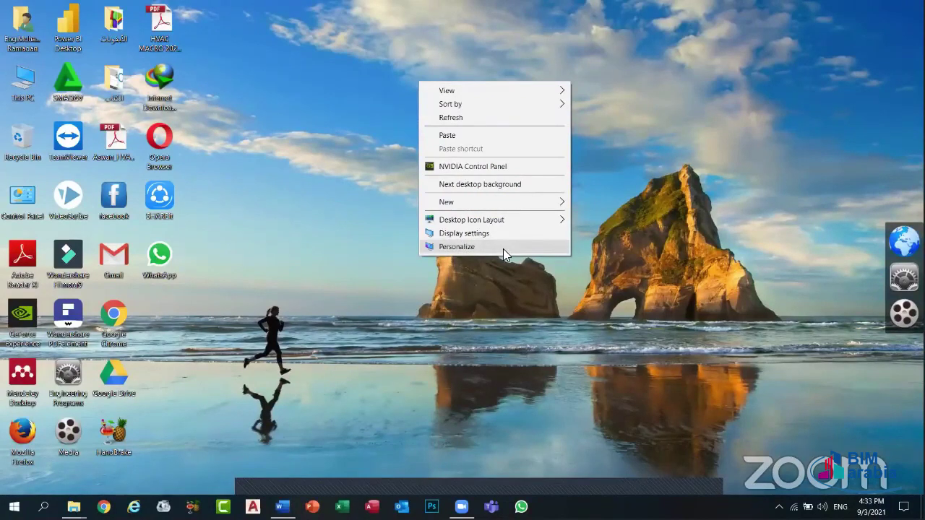
left_click(457, 247)
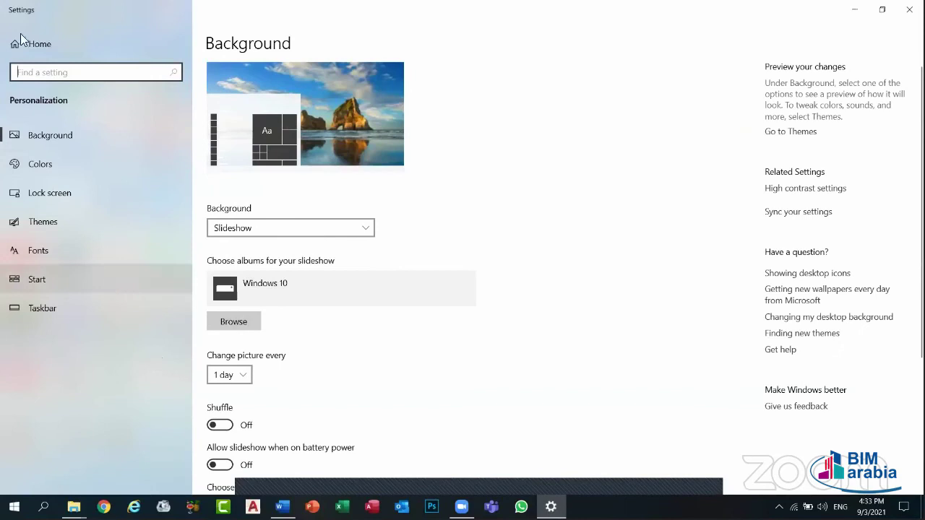
left_click(55, 132)
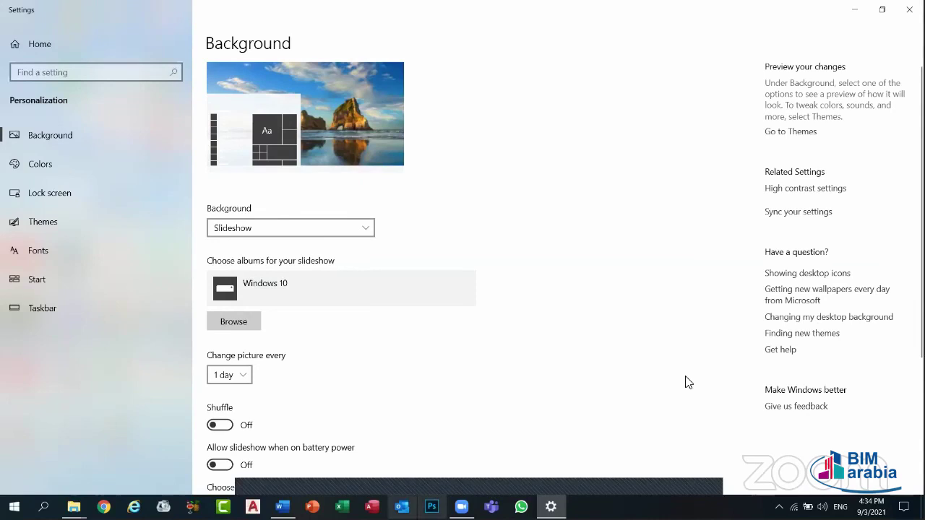
left_click(59, 138)
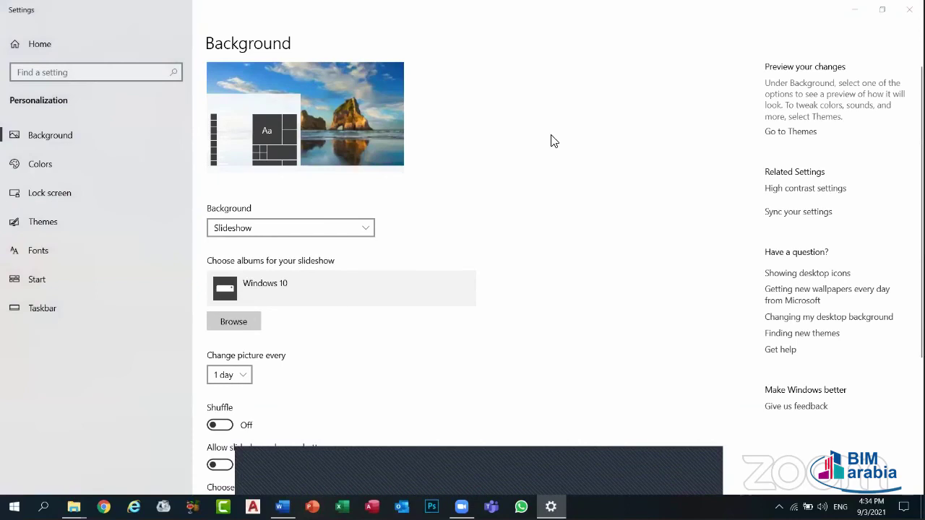
left_click(370, 227)
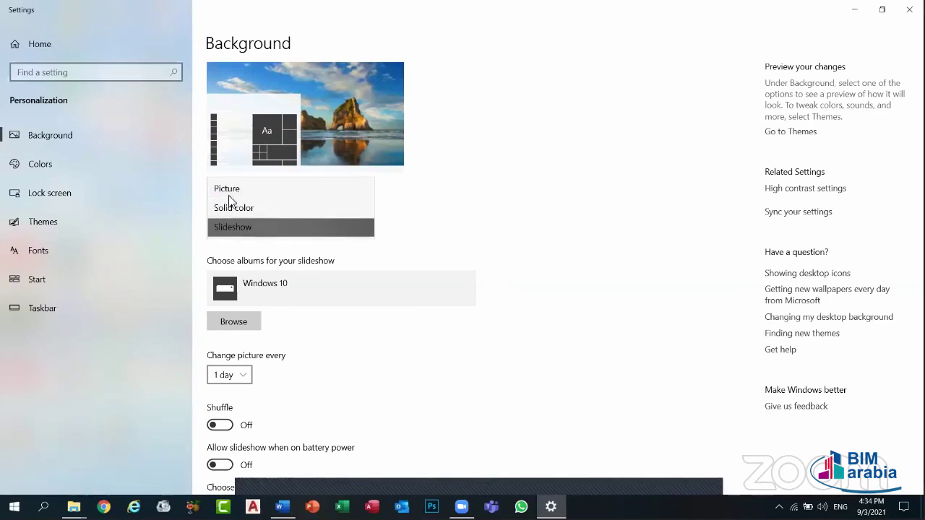
left_click(229, 190)
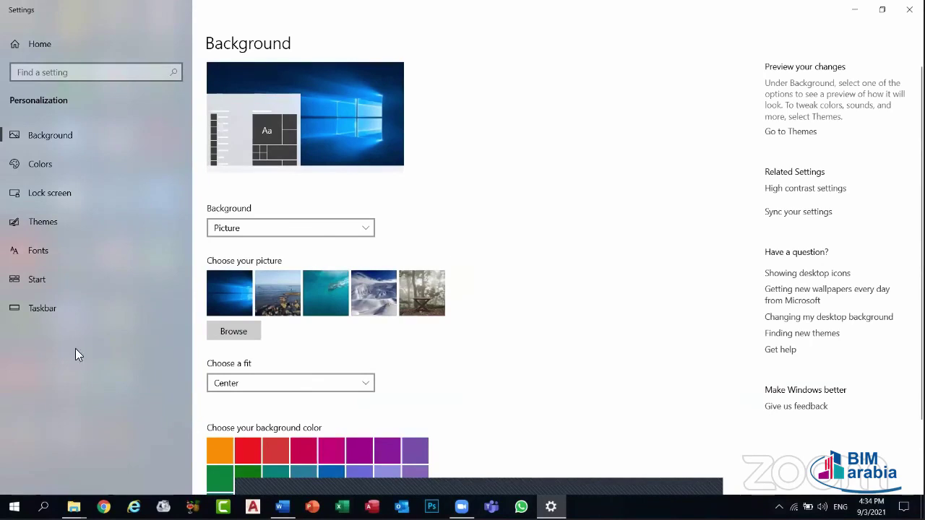
- Open the file browser for a custom background picture and look through the photos in the current folder
left_click(231, 331)
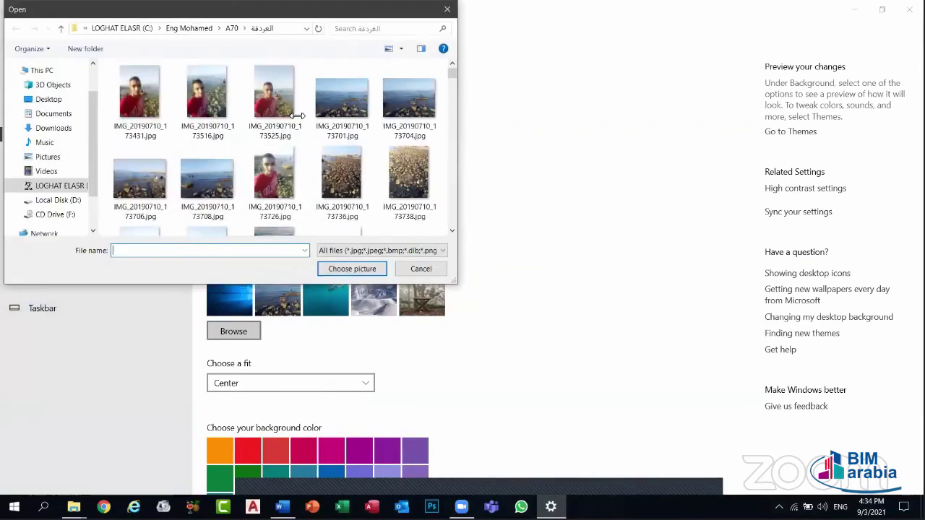
scroll(375, 193, "down", 3)
scroll(375, 194, "down", 10)
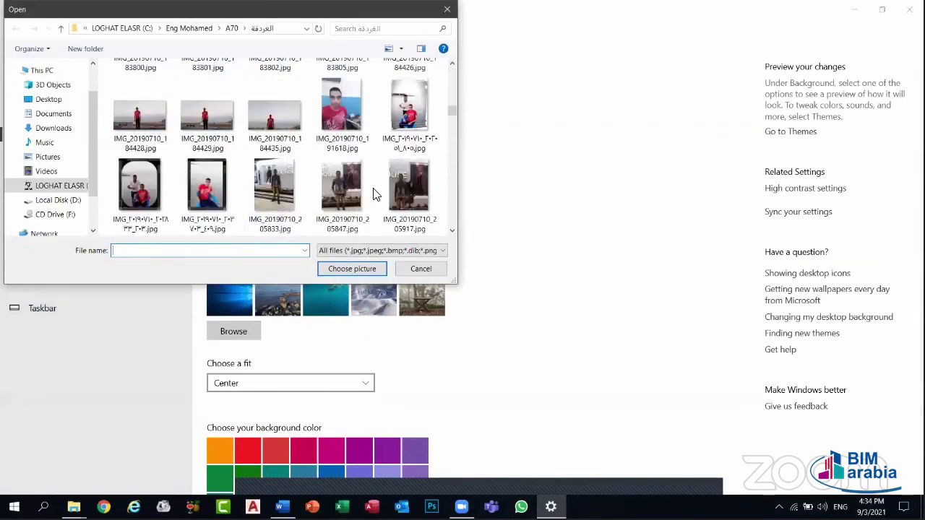
scroll(246, 151, "down", 10)
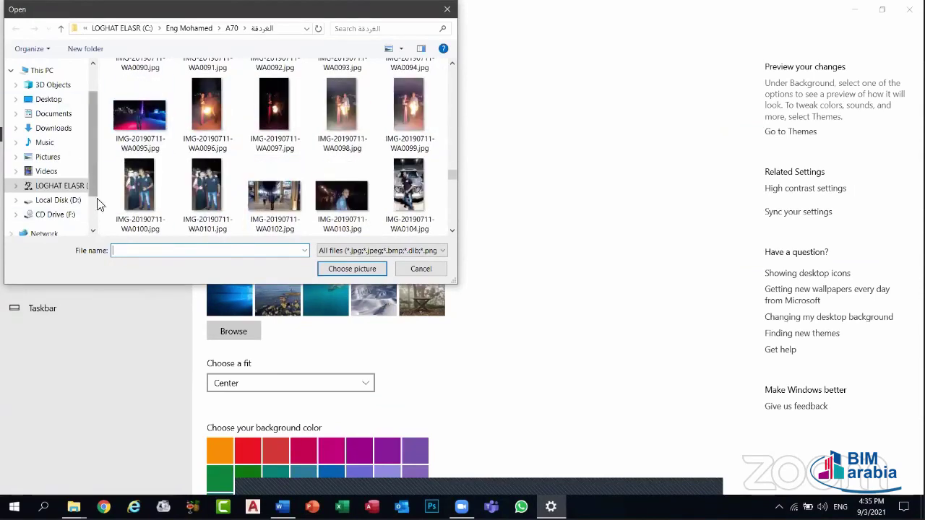
scroll(61, 161, "down", 2)
scroll(271, 147, "down", 5)
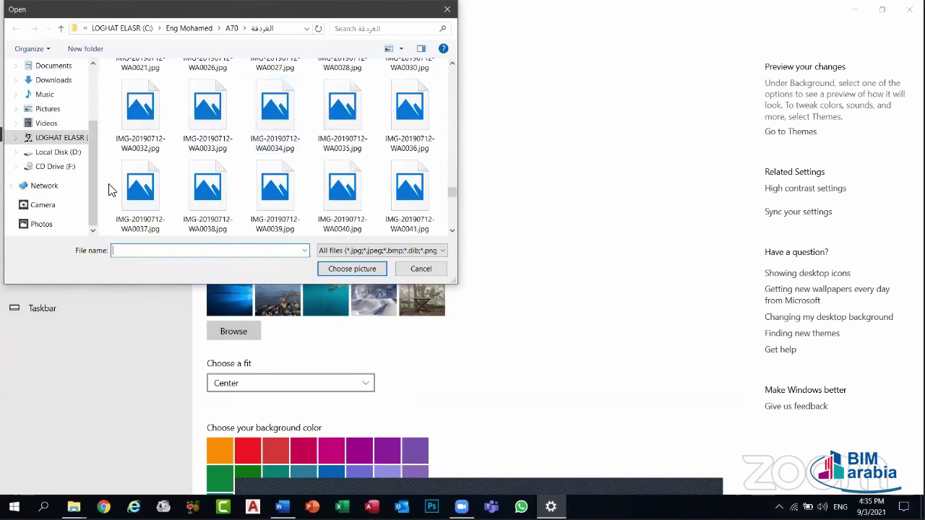
scroll(154, 187, "down", 1)
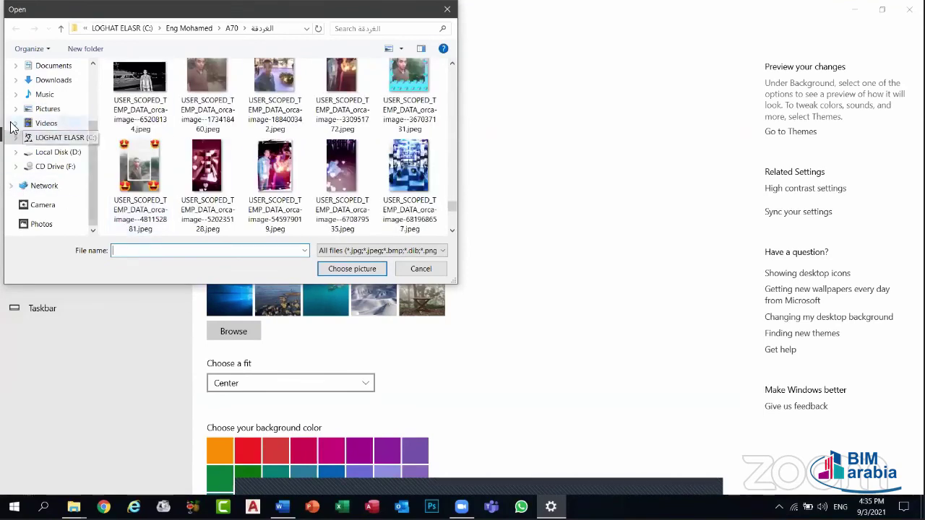
- Select Screenshot (229).png from the Screenshots folder in Pictures, and leave the picture browser without applying it
left_click(36, 225)
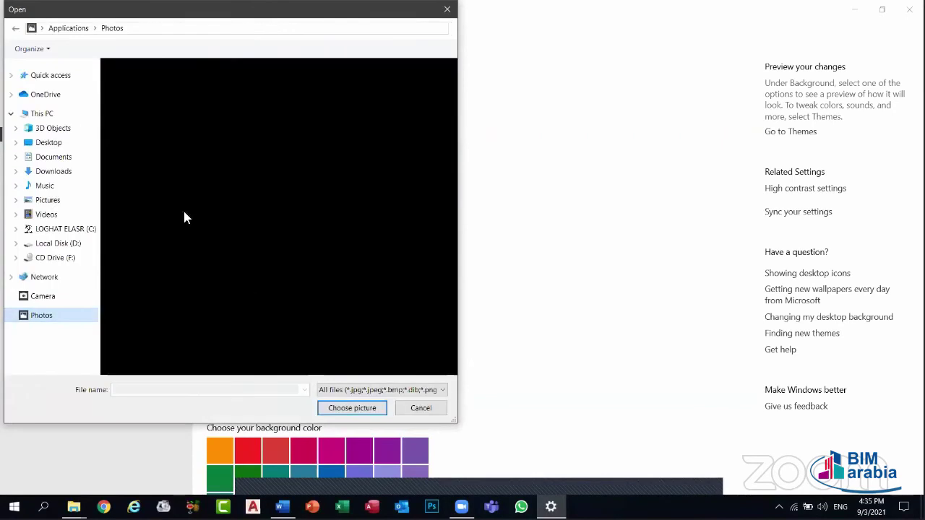
left_click(41, 296)
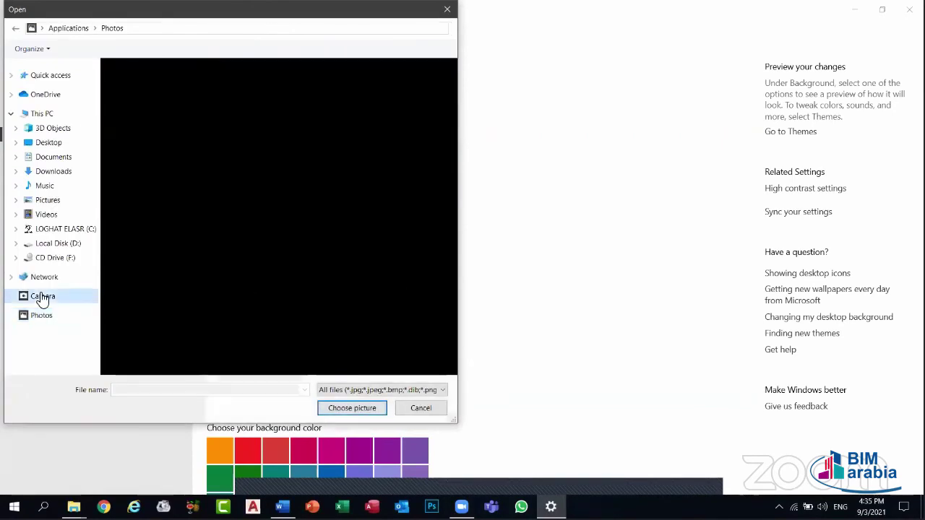
left_click(47, 201)
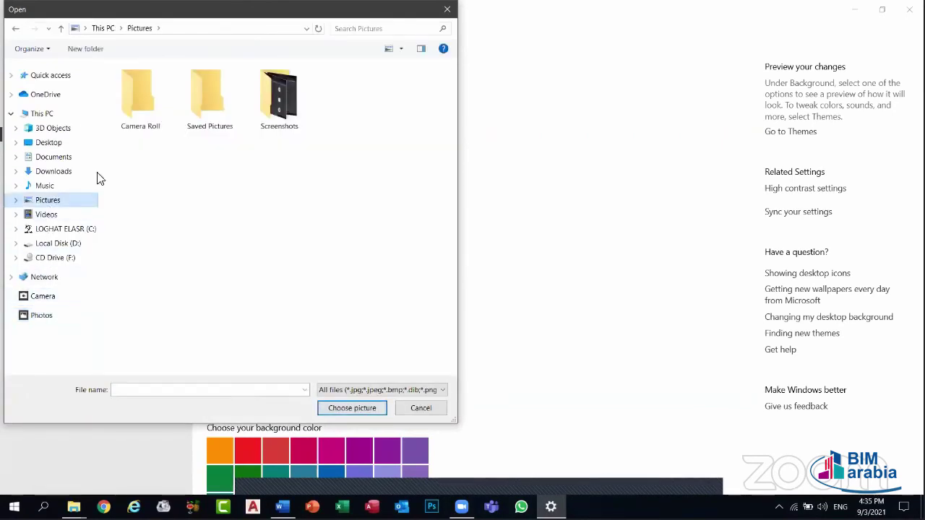
double_click(264, 109)
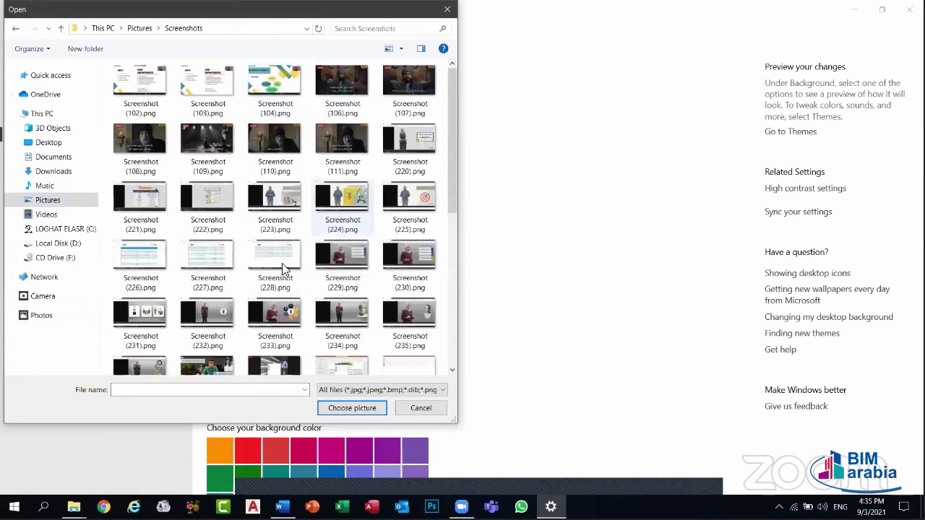
left_click(352, 253)
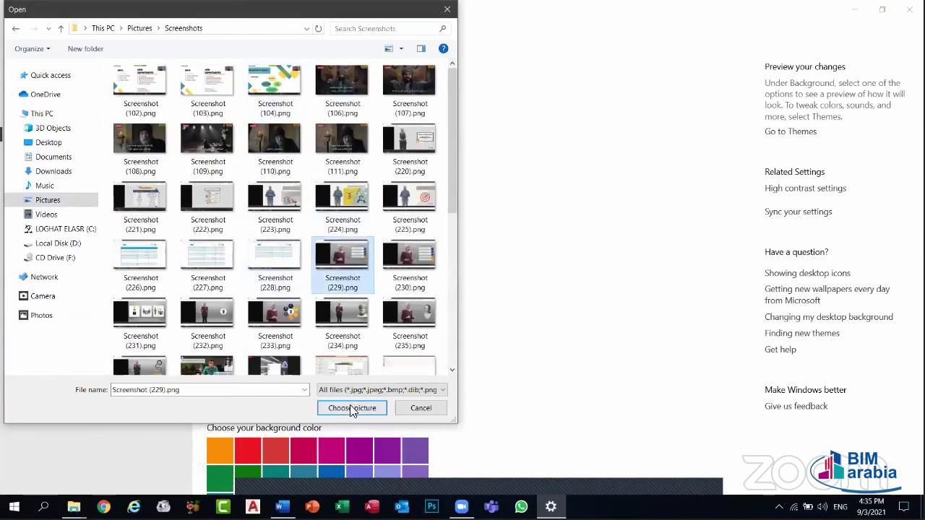
left_click(448, 9)
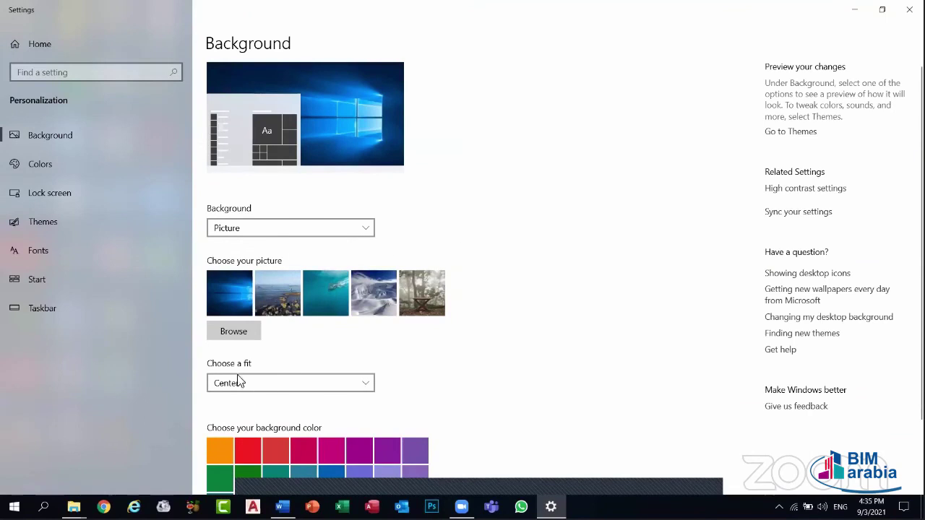
- Switch the background picture's fit to Fill and on to Fit, and choose crimson as the background color around the picture
left_click(265, 380)
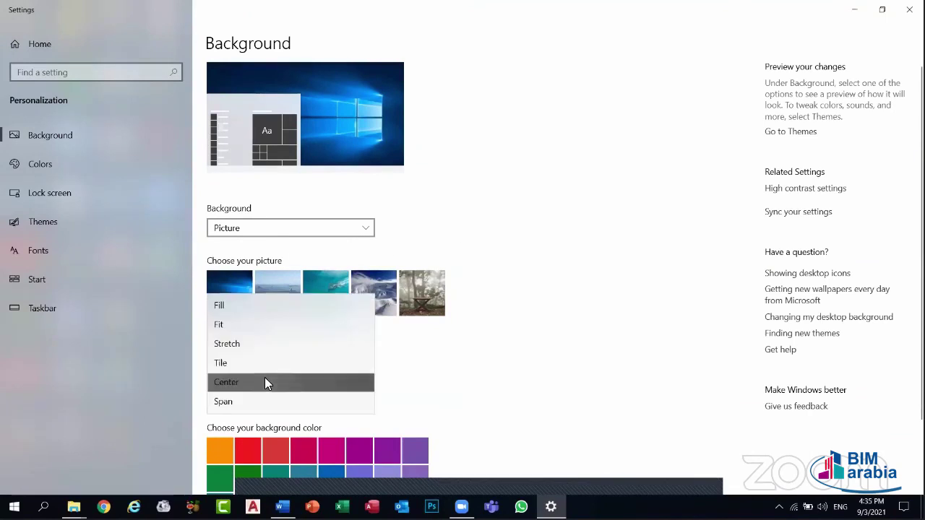
left_click(242, 307)
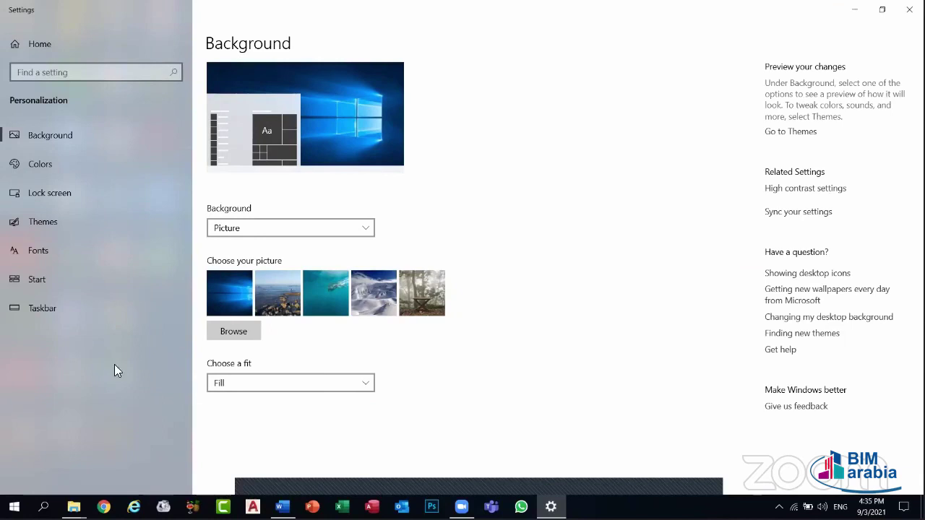
left_click(221, 385)
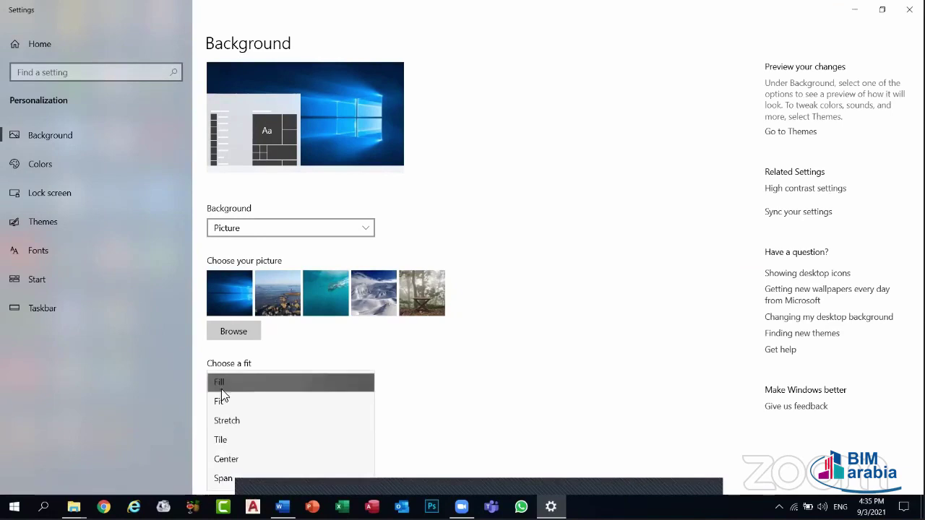
left_click(223, 402)
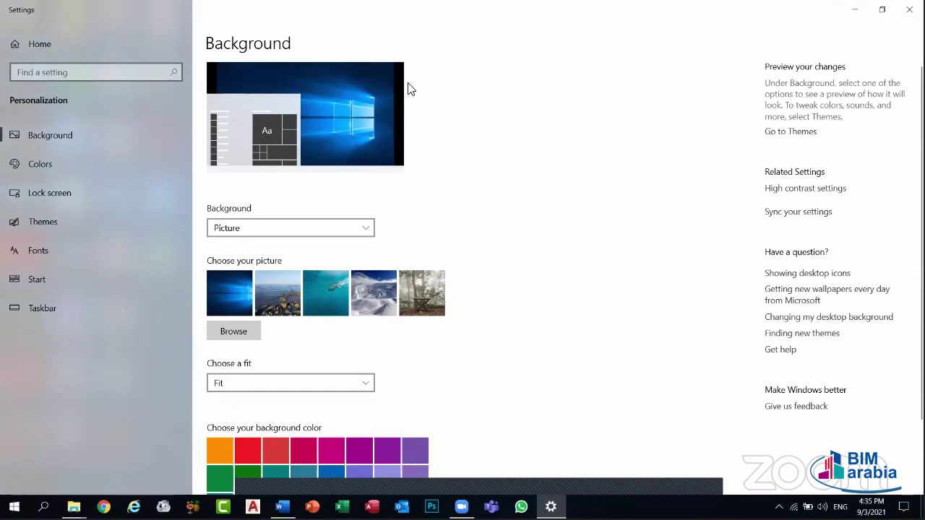
left_click(310, 455)
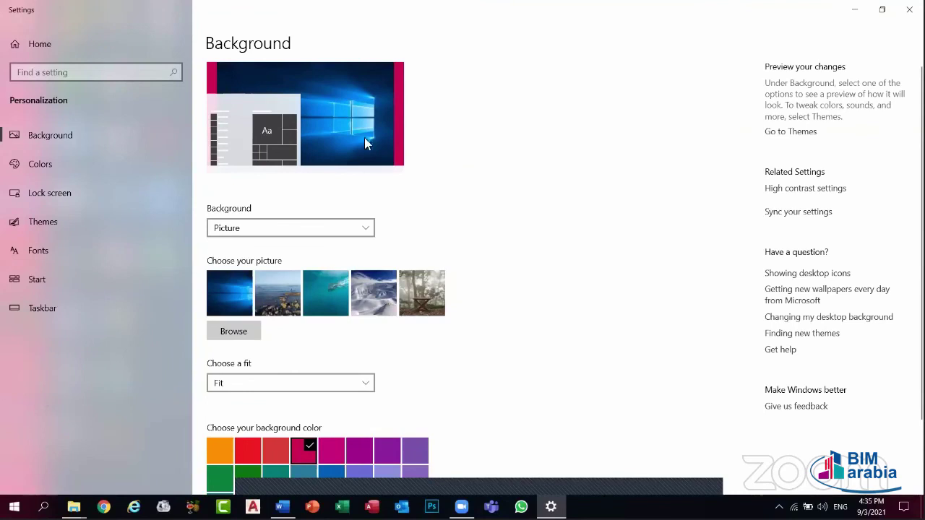
- Try the Stretch, Tile, Center and Span fits on the background picture one after another
left_click(279, 387)
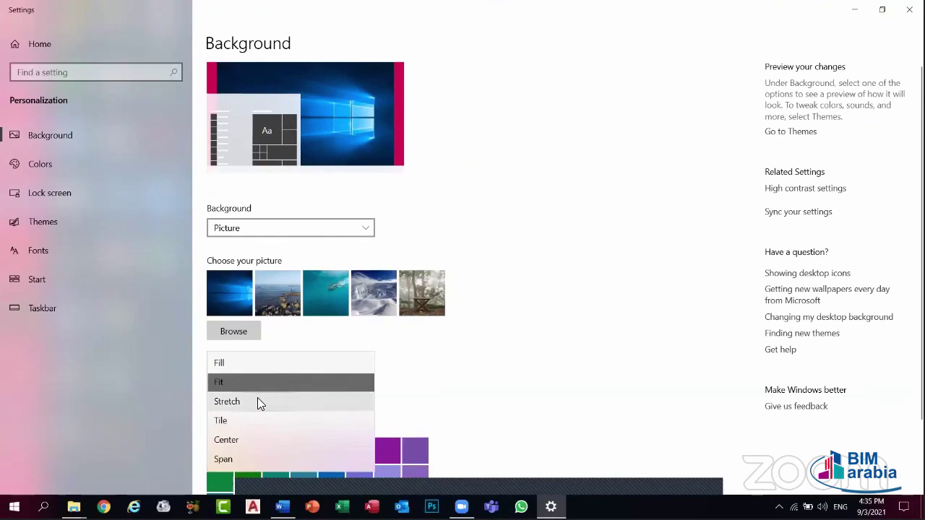
left_click(260, 402)
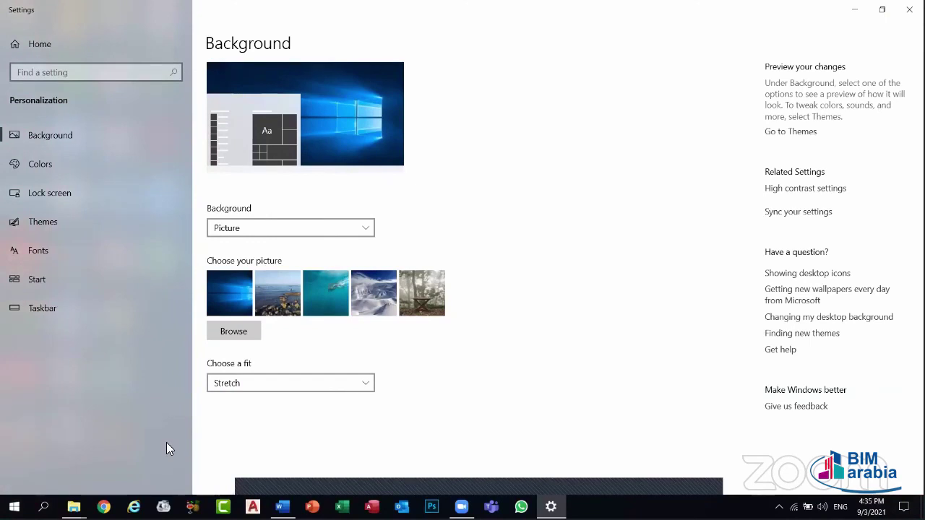
left_click(271, 385)
left_click(250, 399)
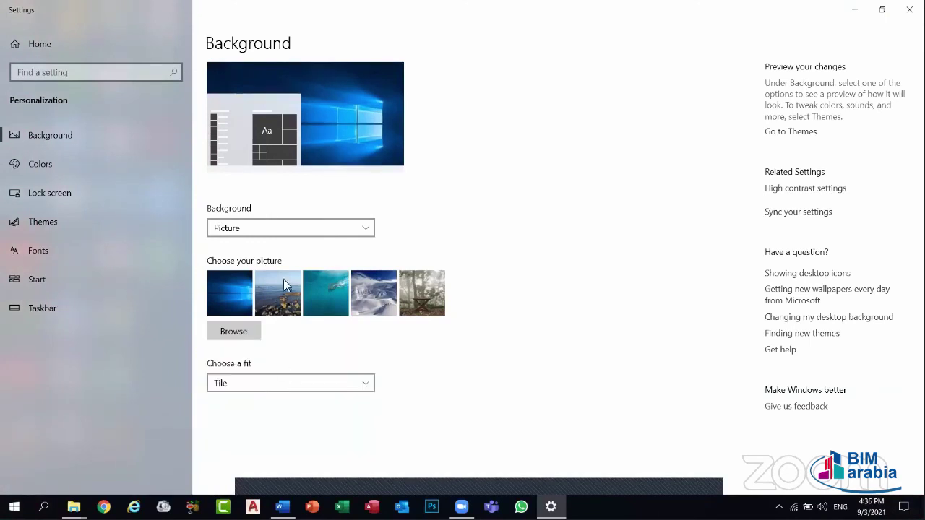
left_click(277, 380)
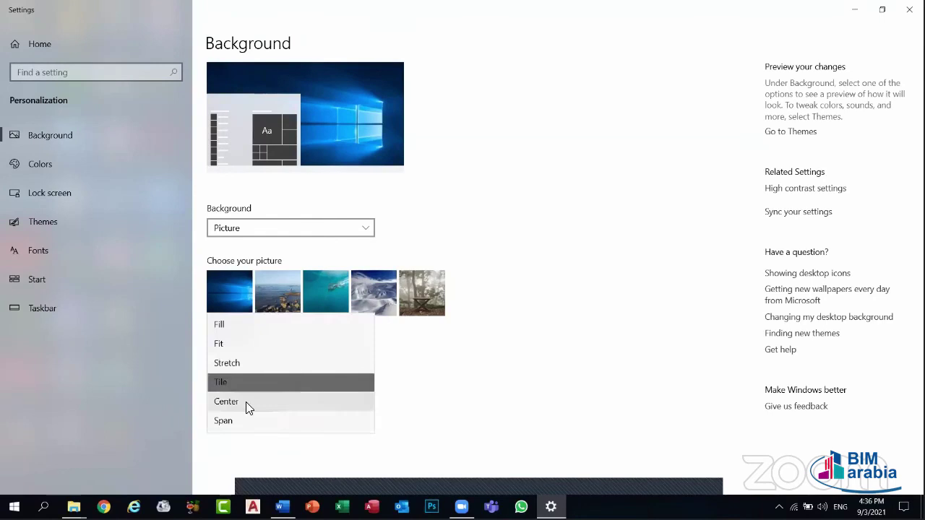
left_click(247, 406)
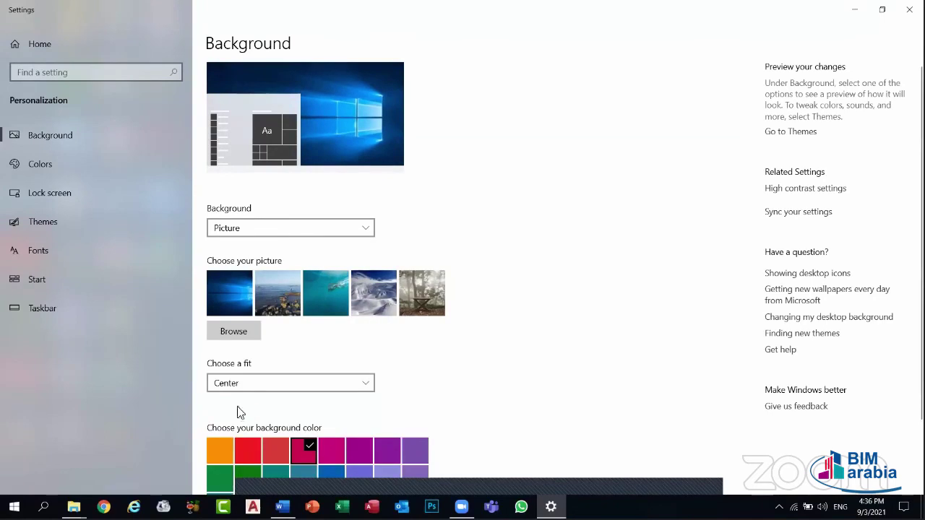
left_click(250, 385)
left_click(238, 402)
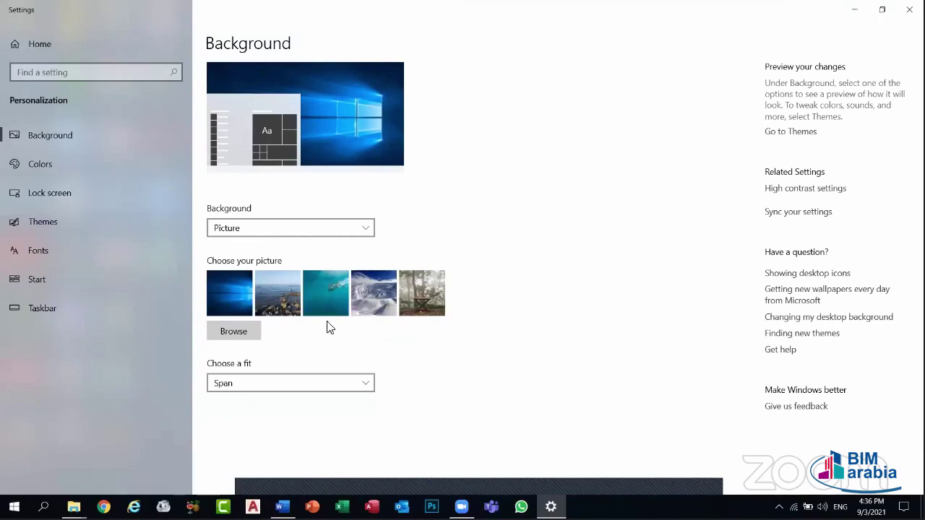
- Set the background picture's fit to Fill and back to Fit, and look over the background color palette
left_click(298, 387)
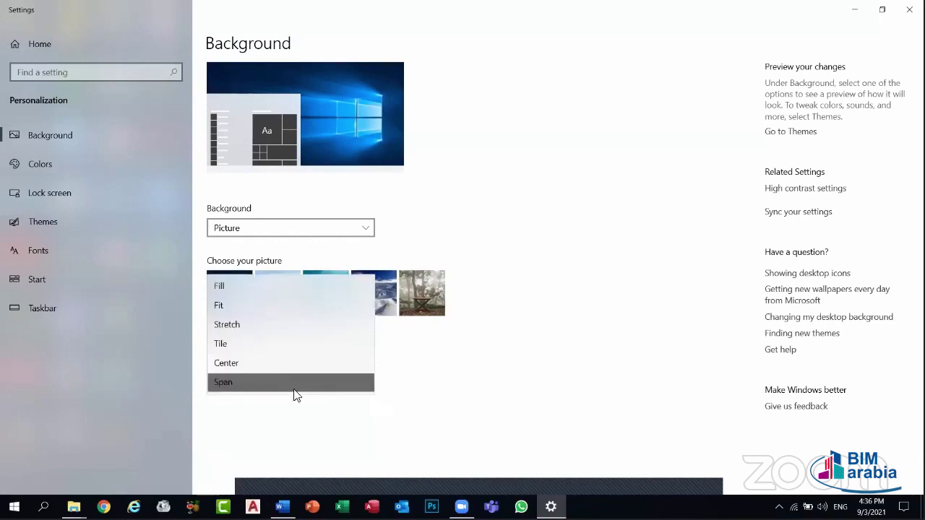
left_click(257, 289)
left_click(226, 381)
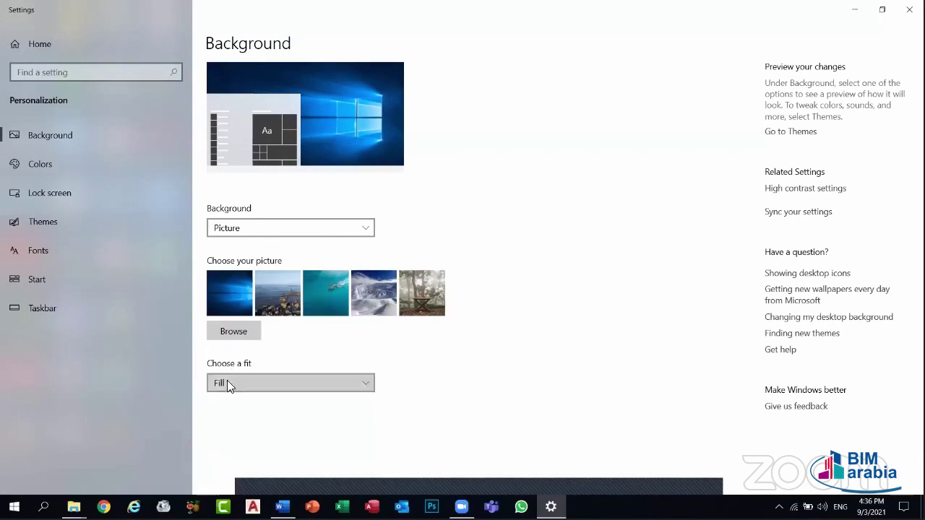
left_click(227, 401)
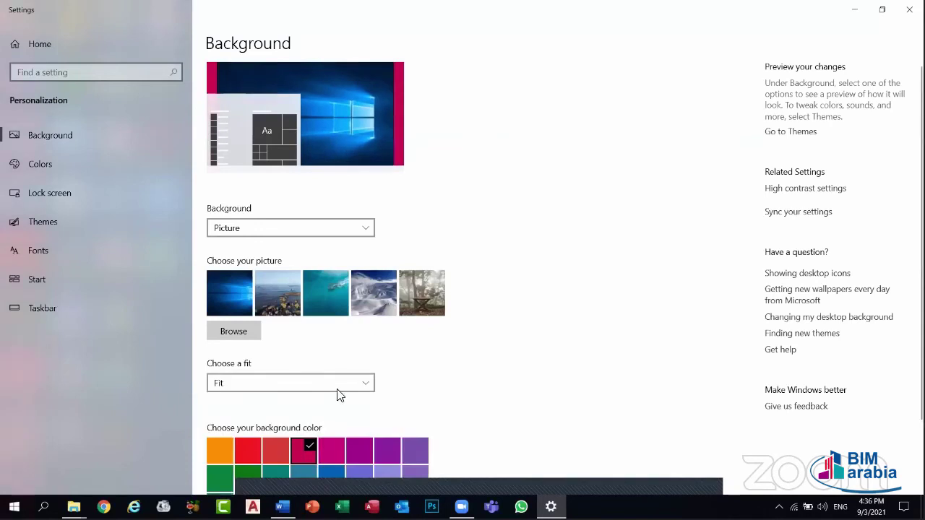
scroll(340, 384, "down", 3)
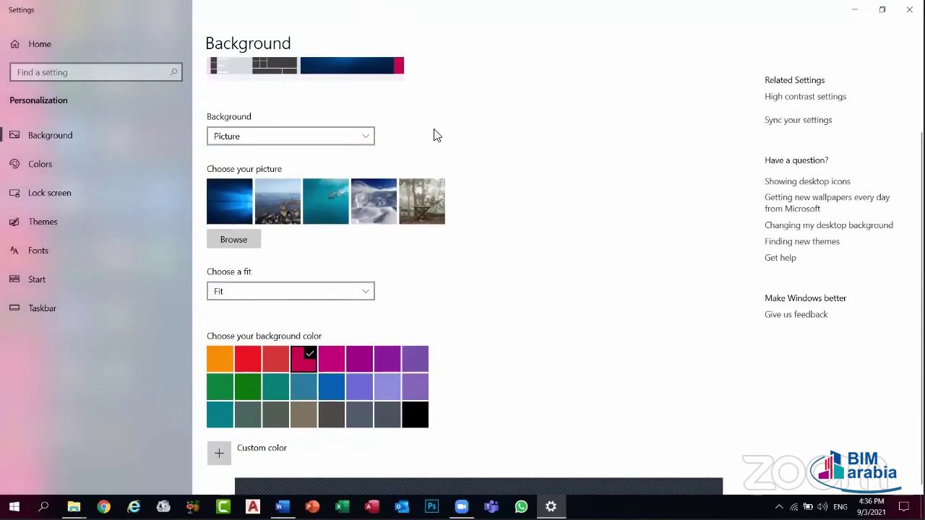
scroll(433, 133, "up", 3)
- Try the Tile fit on the background picture and return the fit to Fit
left_click(362, 383)
left_click(374, 433)
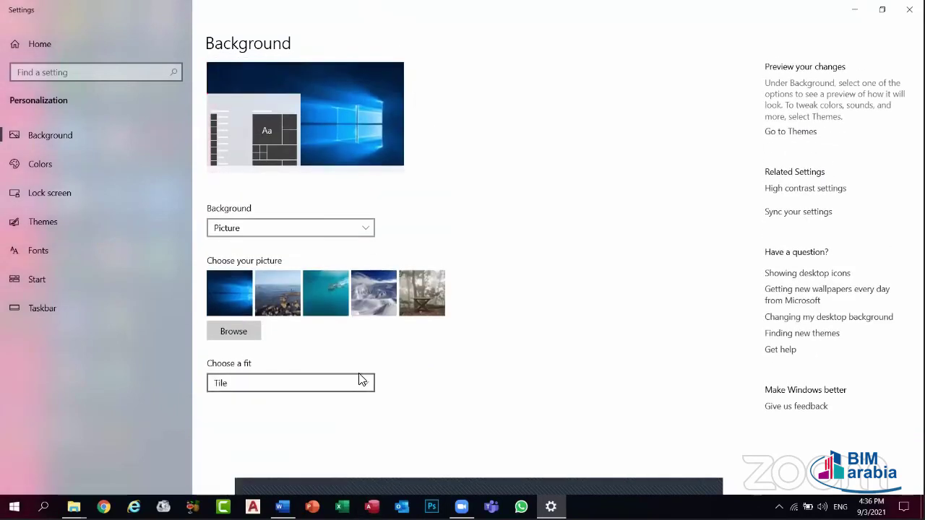
left_click(299, 388)
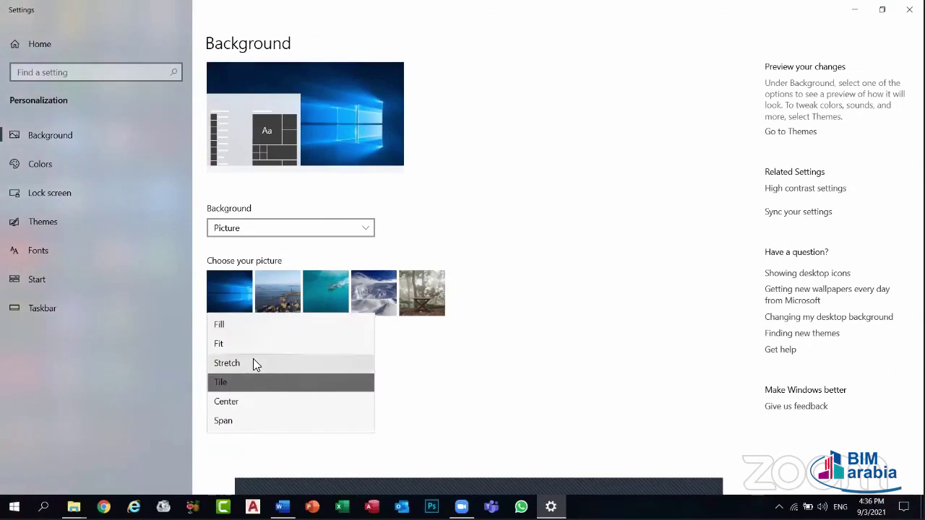
left_click(247, 345)
- Open the custom background color picker and pick a muted teal
scroll(326, 376, "down", 2)
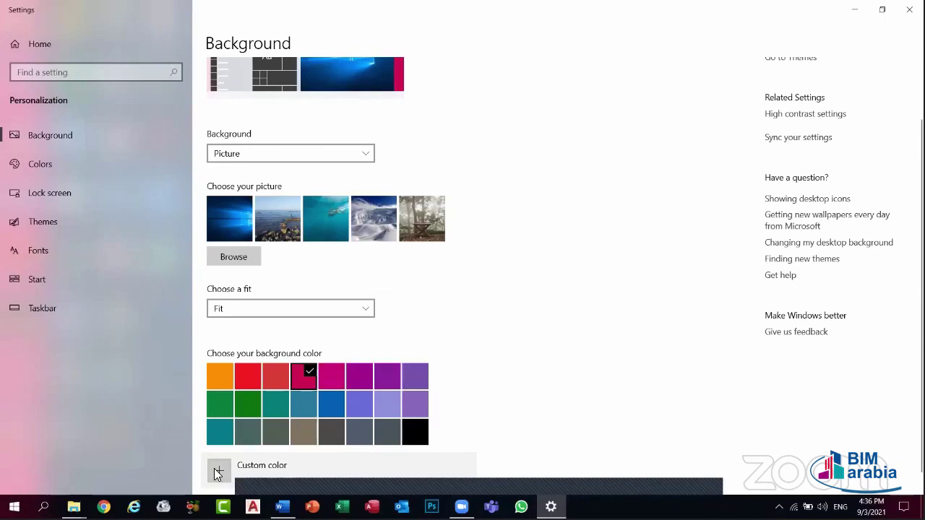
left_click(216, 471)
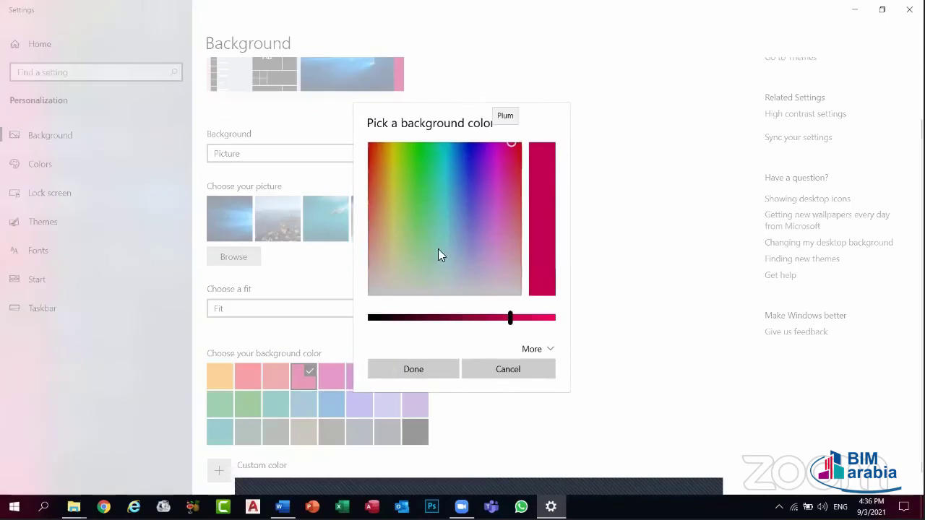
left_click(439, 250)
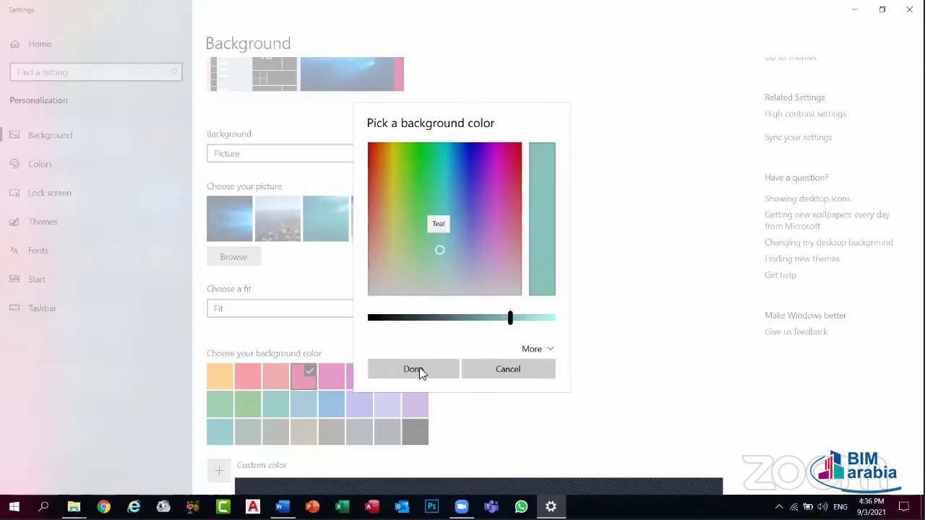
- Show the custom color's RGB and hex value fields, collapse them, and leave the color picker without applying the color
left_click(530, 350)
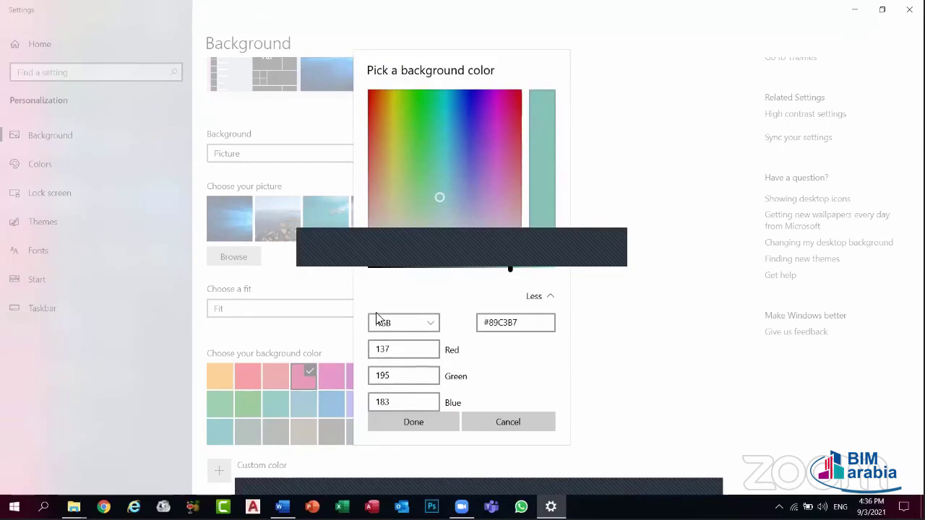
left_click(435, 320)
left_click(435, 321)
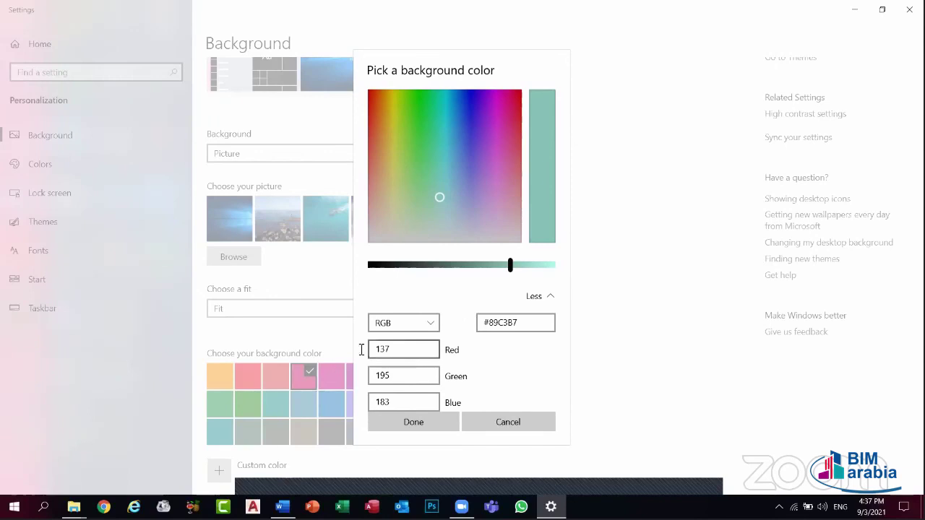
left_click_drag(536, 322, 405, 321)
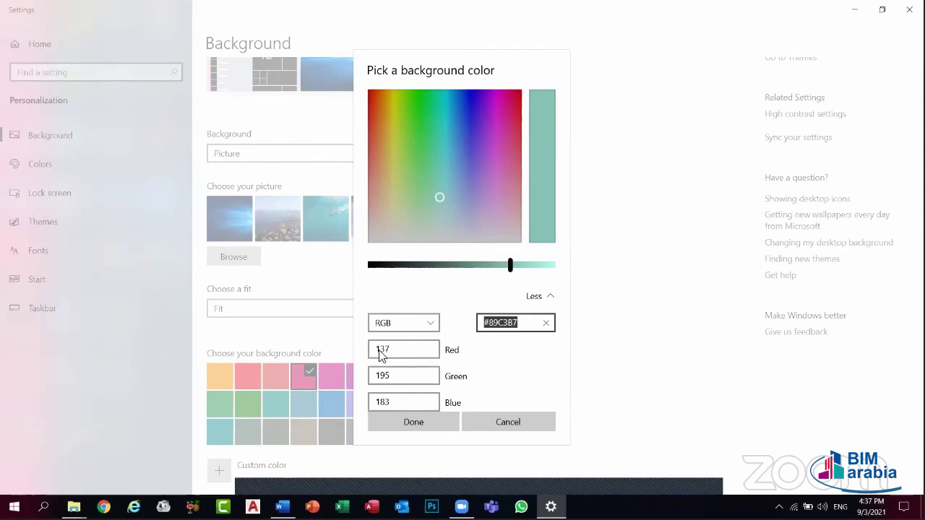
left_click(548, 296)
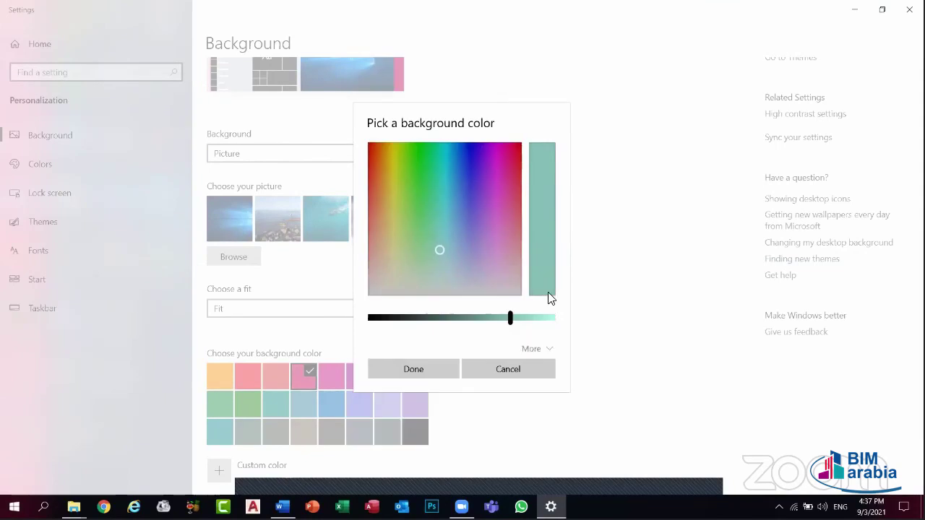
left_click(519, 370)
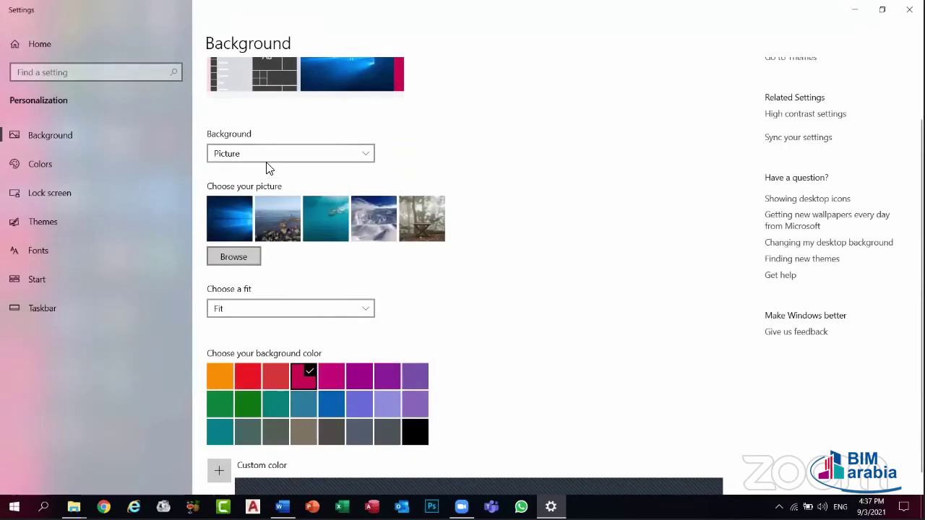
- Set the desktop background to a black solid color, view it on the desktop, and return to the background settings
left_click(263, 158)
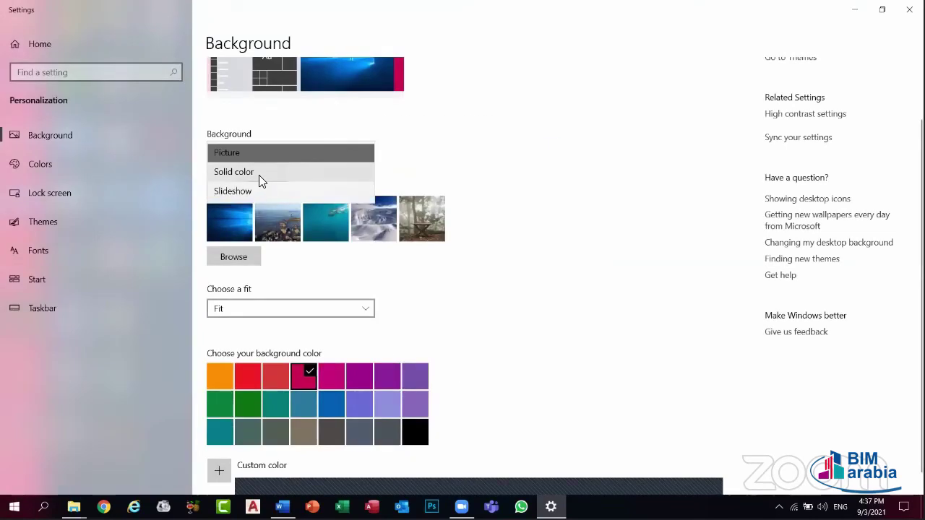
left_click(259, 175)
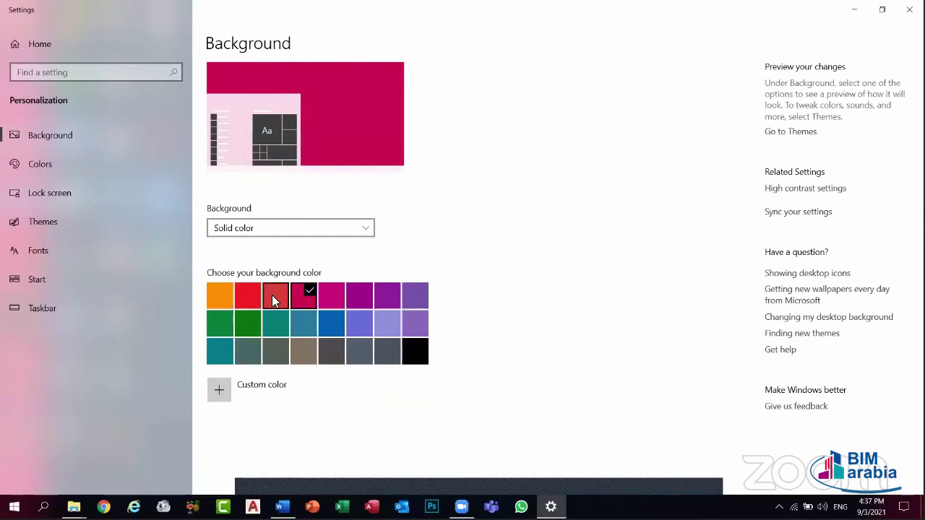
left_click(404, 353)
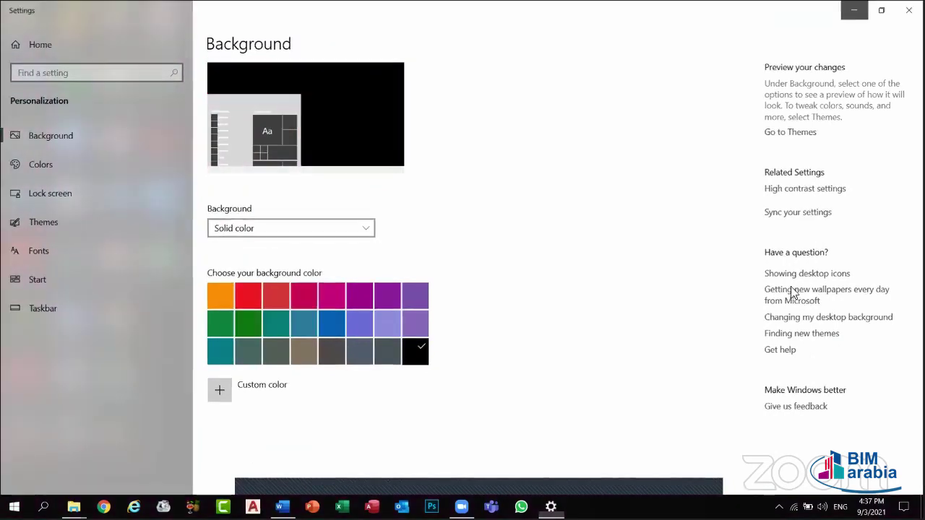
key("super+d")
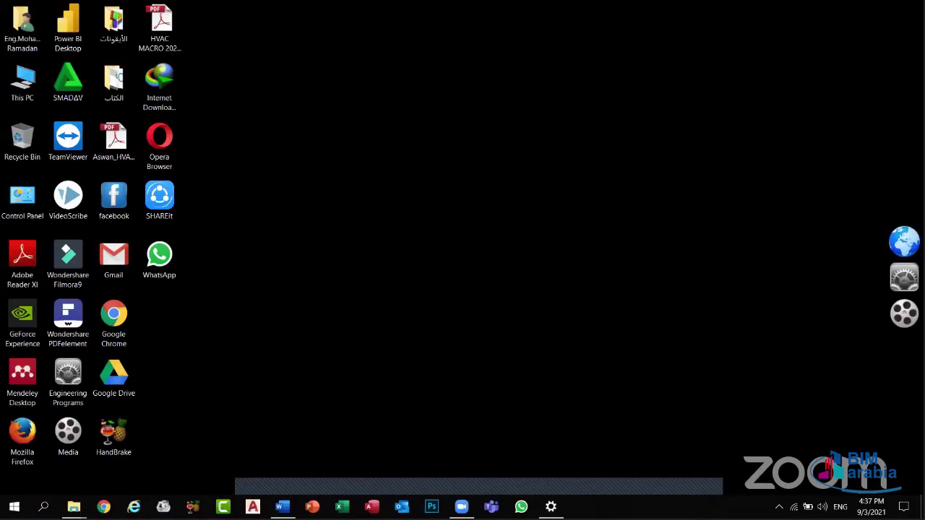
key("super+d")
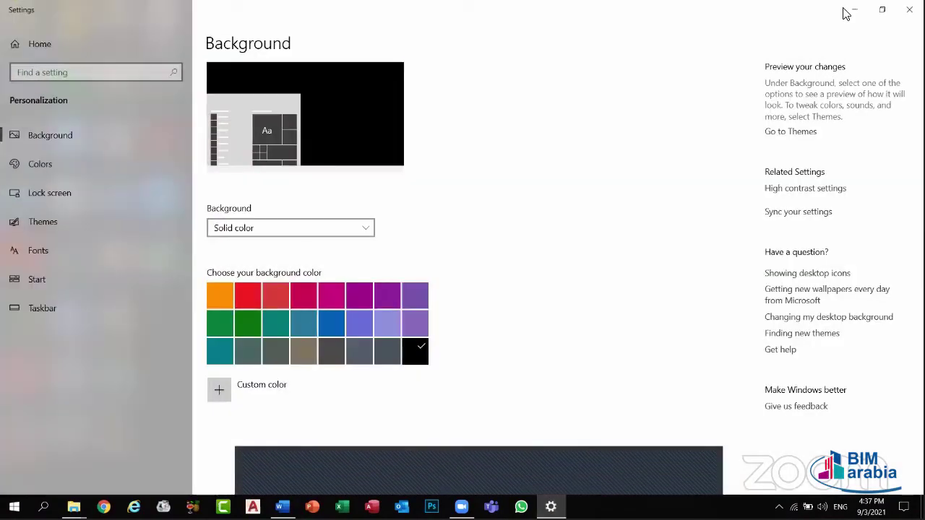
- Change the solid background color to the third red swatch in the first row and check it on the desktop
left_click(276, 295)
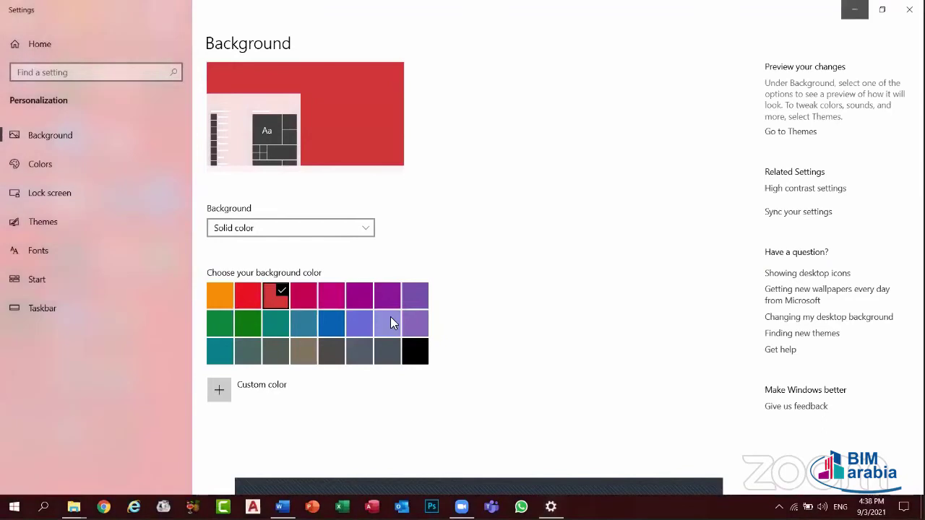
key("super+d")
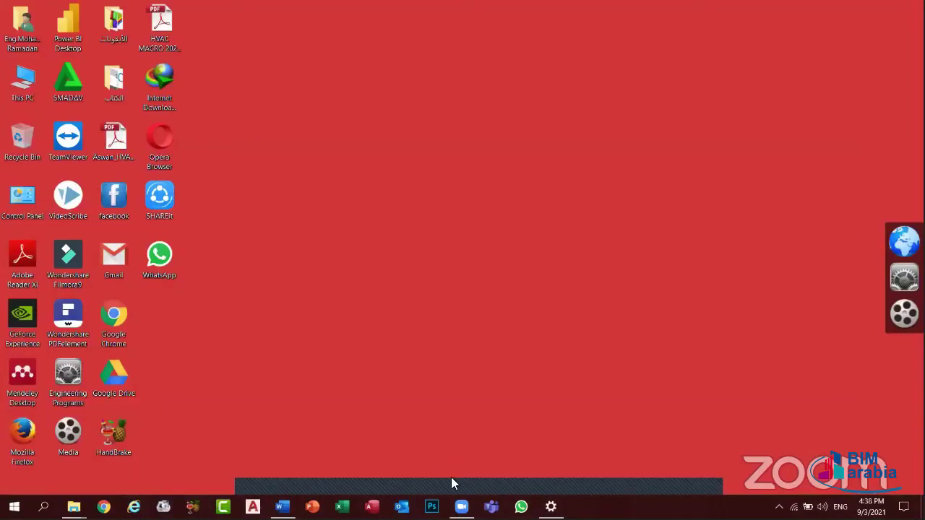
key("super+d")
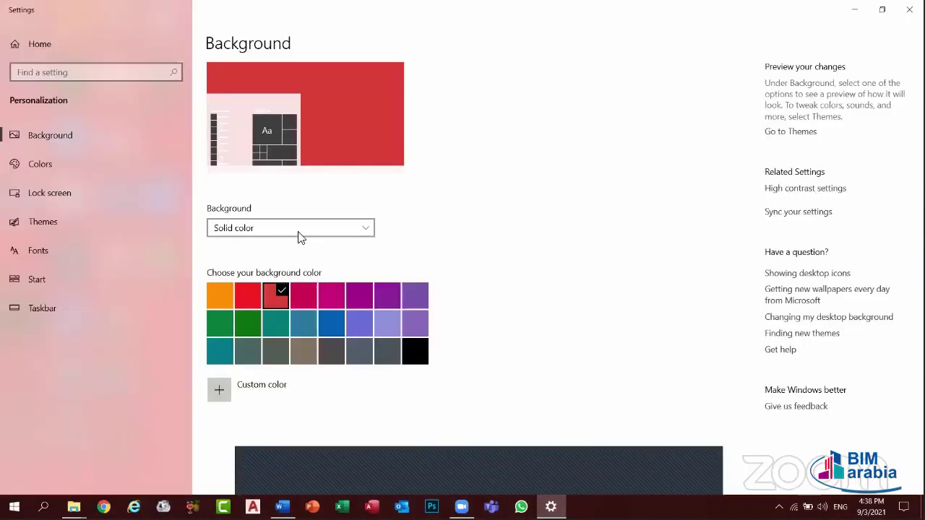
- Switch the background type to Slideshow and back to Picture
left_click(298, 231)
left_click(292, 244)
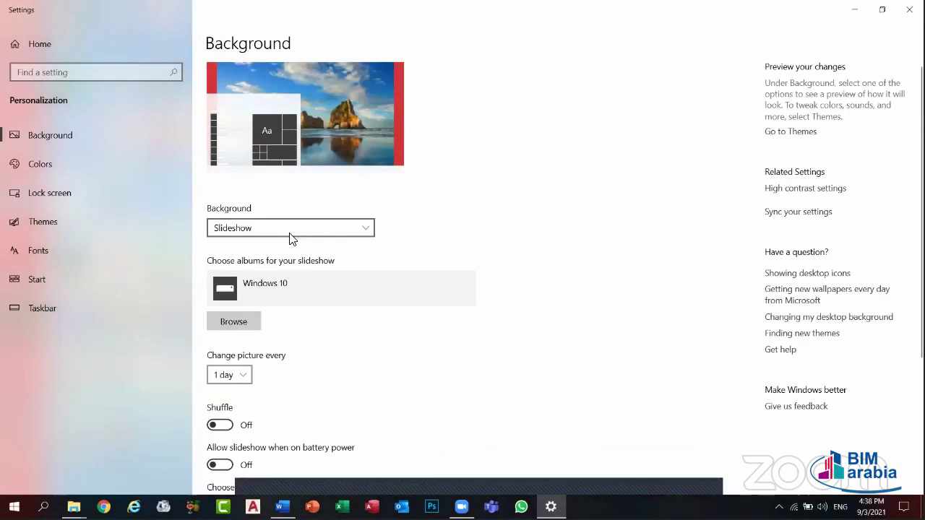
left_click(289, 230)
left_click(262, 186)
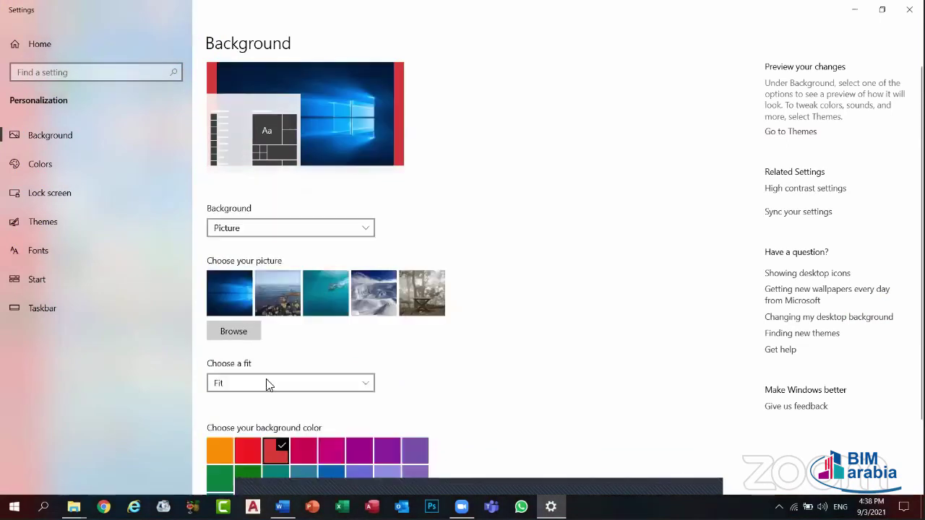
- Set the picture fit to Fill and switch the desktop background type to Slideshow
left_click(267, 384)
left_click(226, 365)
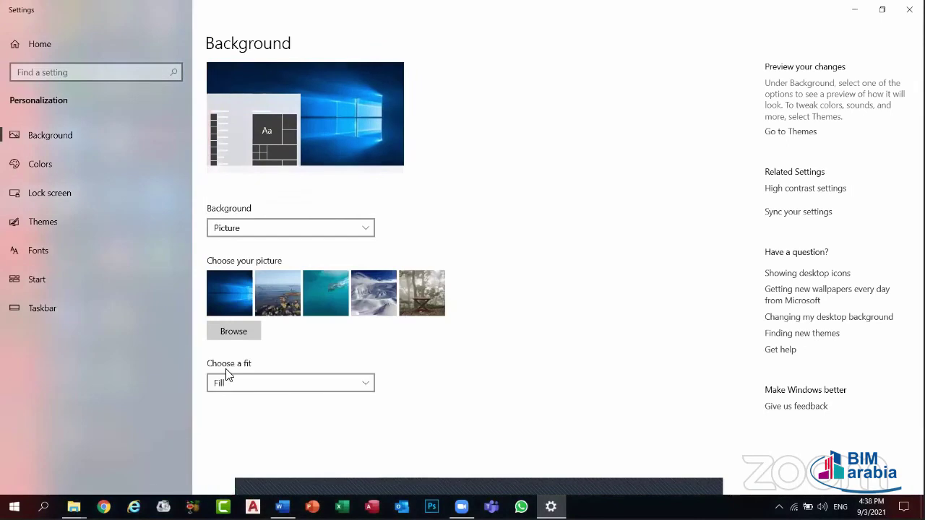
left_click(321, 221)
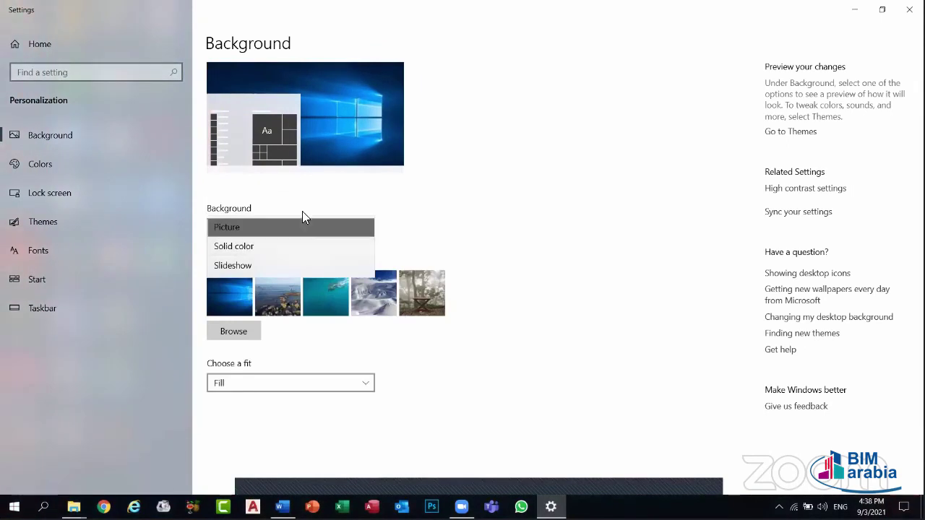
left_click(269, 265)
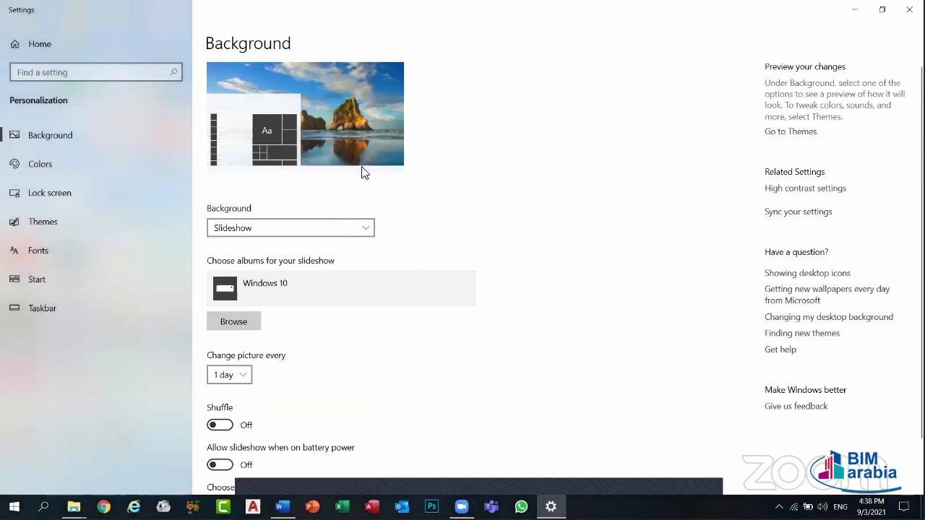
- View the slideshow background and the desktop's context options, and return to the background settings
left_click(857, 9)
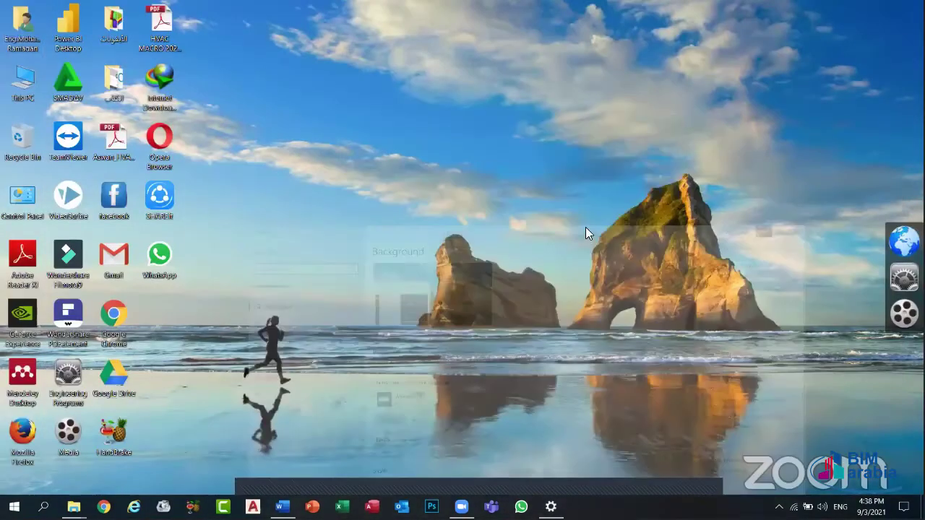
right_click(587, 228)
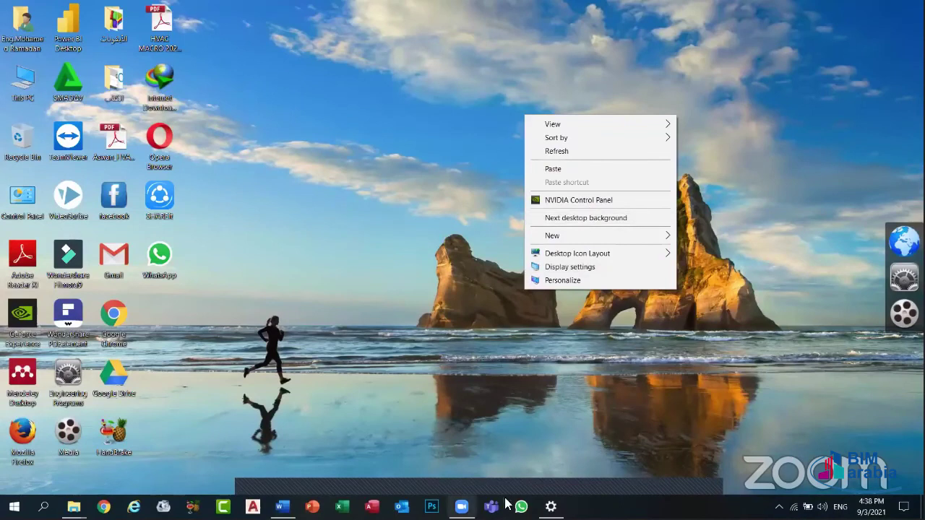
left_click(550, 507)
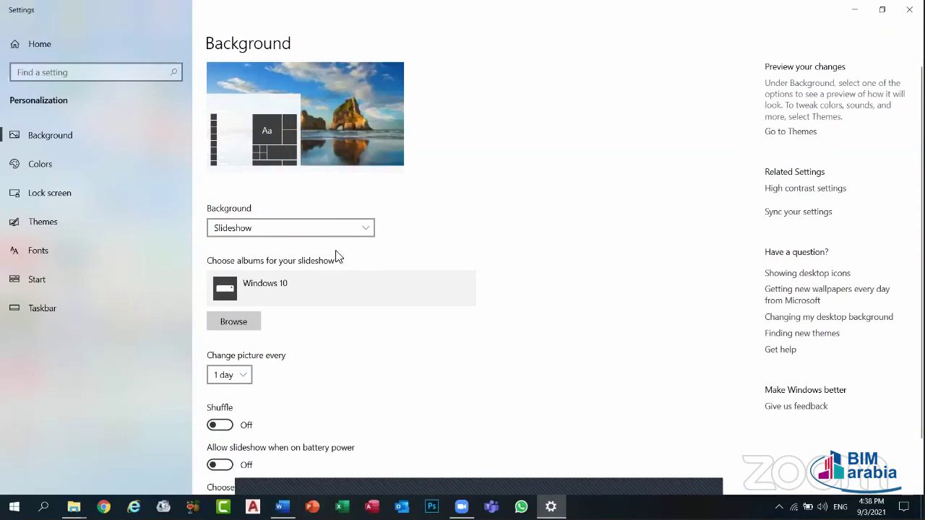
- Browse for a slideshow album, select the Screenshots folder in Pictures, and cancel the folder selection
left_click(231, 321)
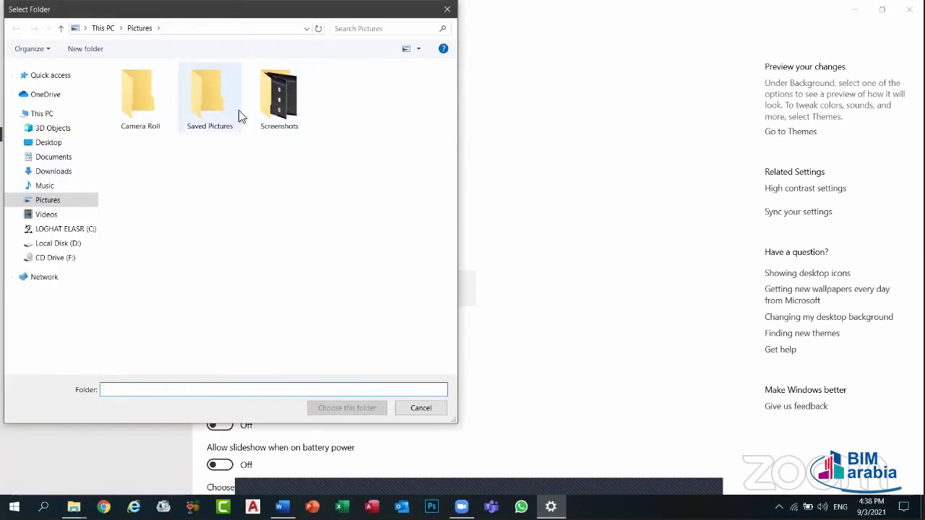
left_click(272, 92)
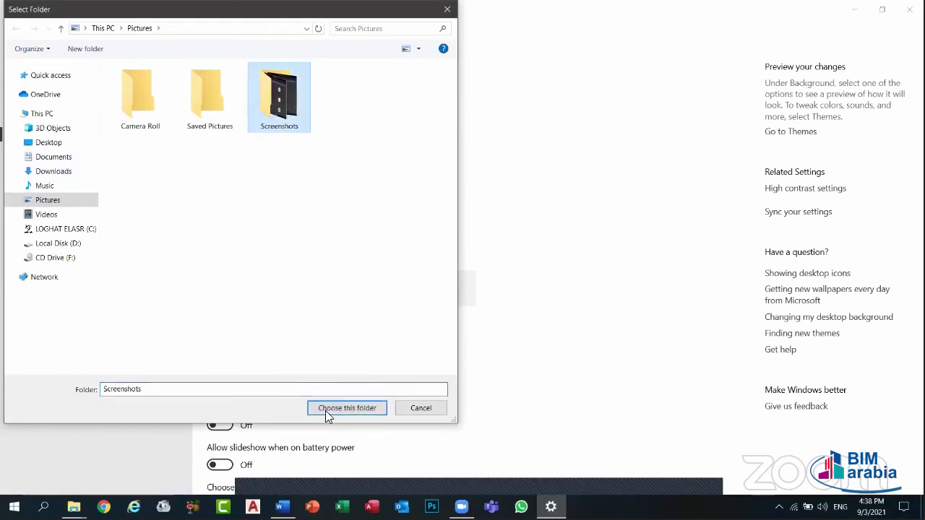
left_click(351, 411)
left_click(348, 408)
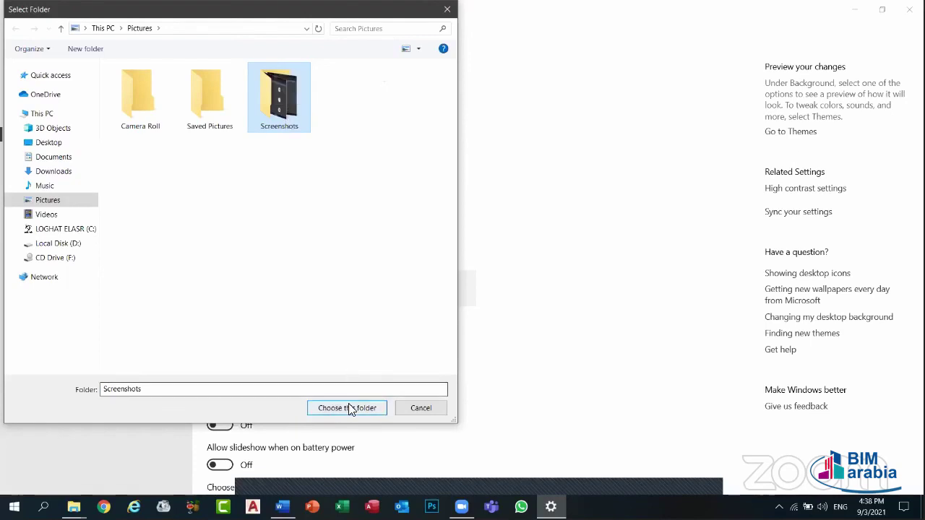
left_click(419, 409)
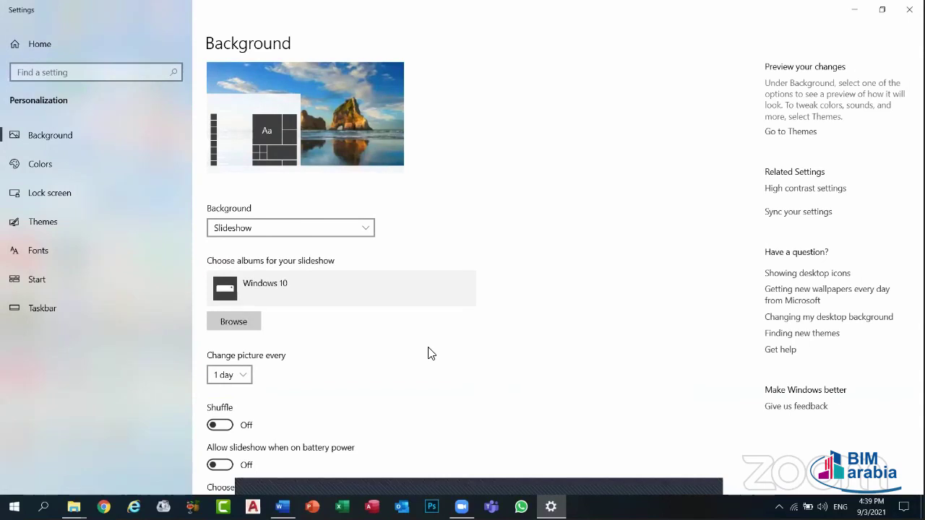
- Examine the available picture change intervals and the shuffle, battery power and fit options for the slideshow
left_click(245, 377)
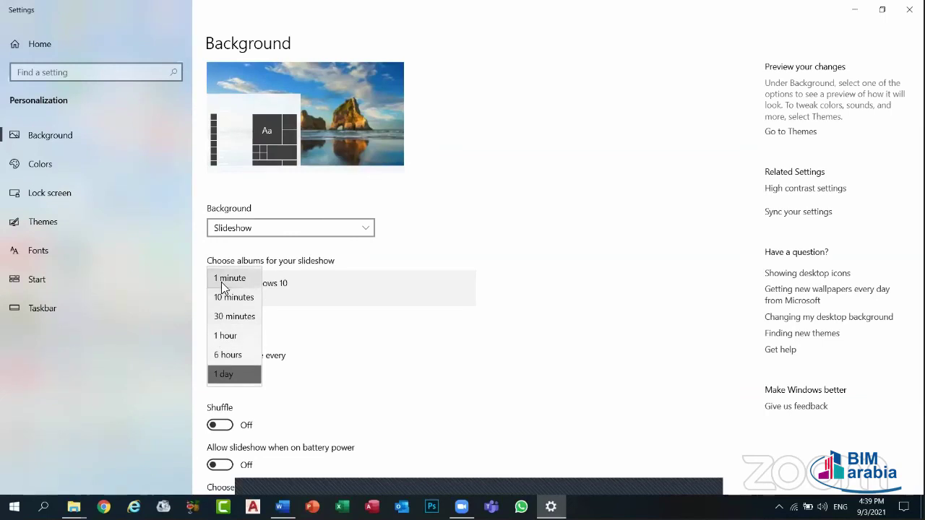
left_click(279, 340)
scroll(267, 462, "down", 2)
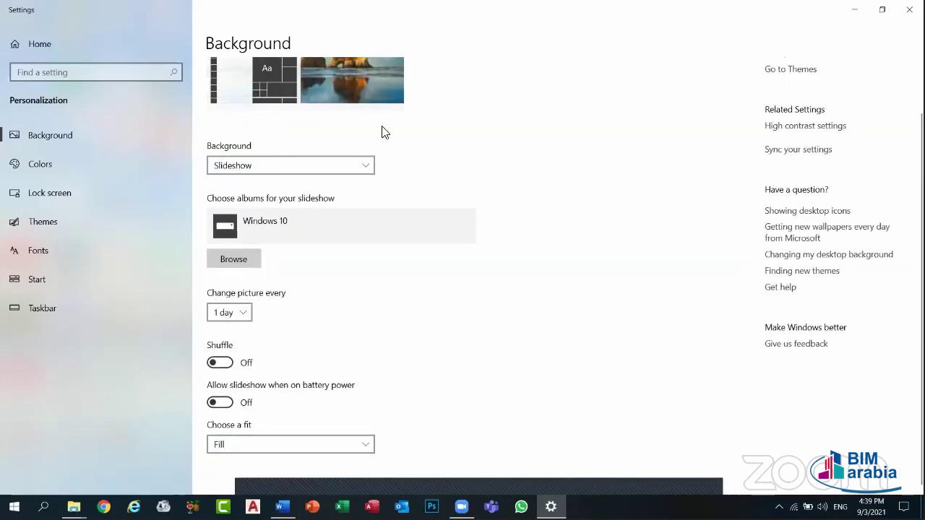
scroll(383, 132, "up", 2)
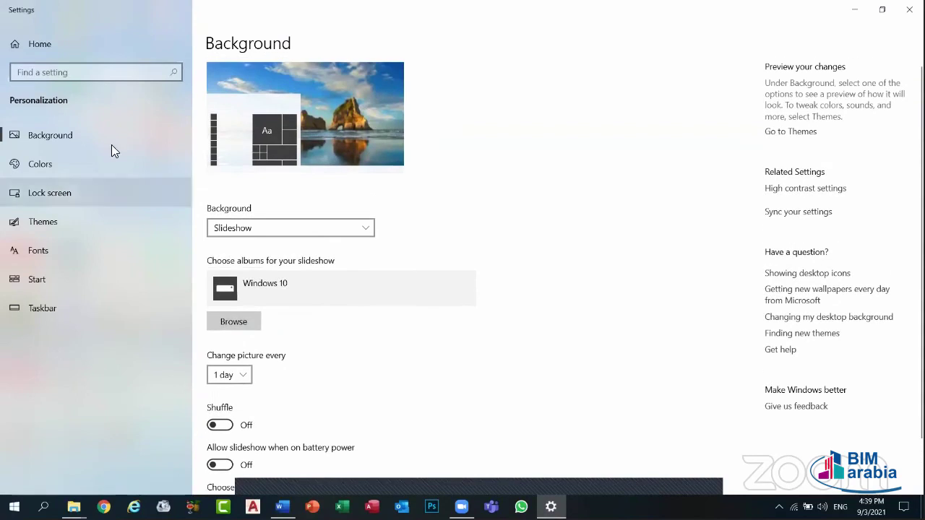
- Open the Colors settings, set the accent color to the third orange swatch in the first Windows colors row, and check it in Start
left_click(187, 157)
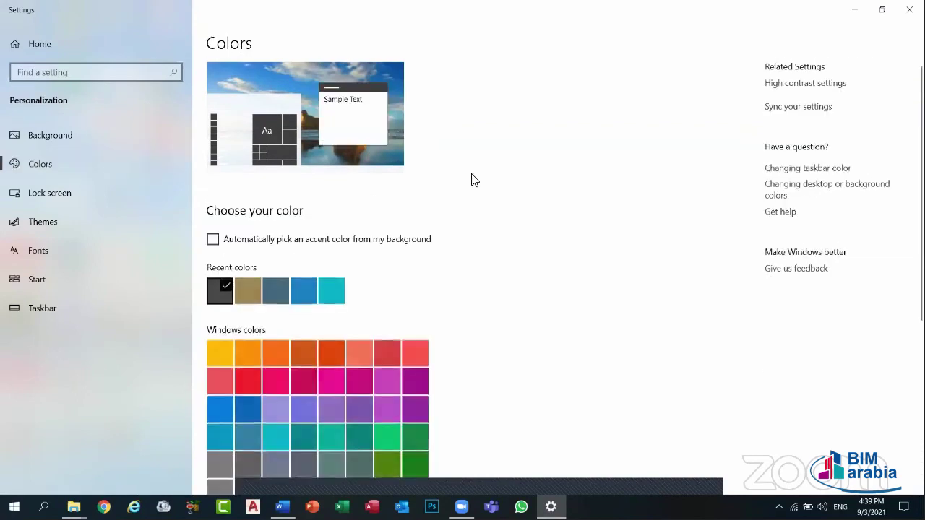
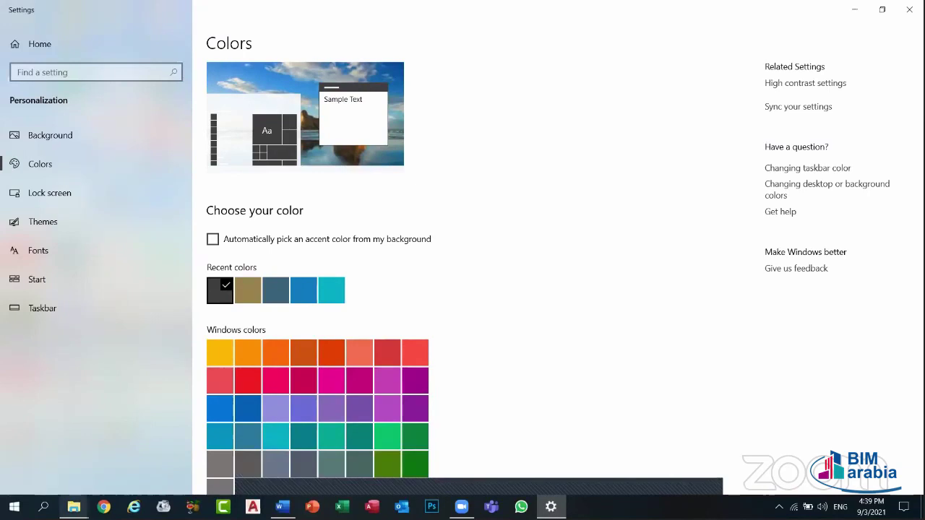
mouse_move(74, 505)
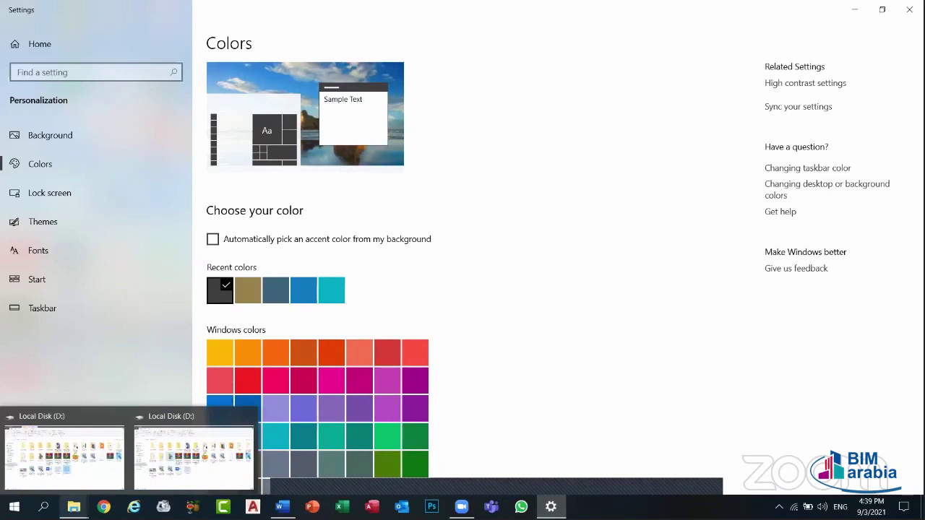
mouse_move(282, 506)
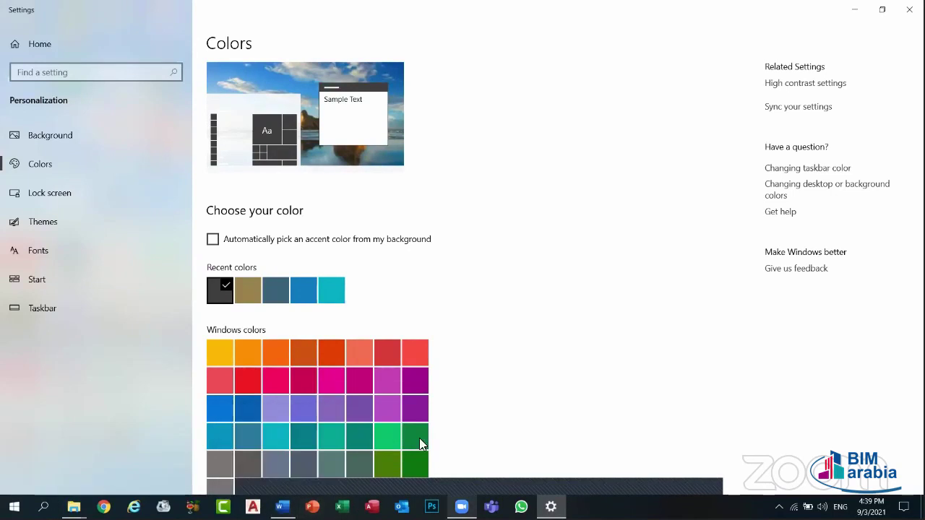
left_click(273, 360)
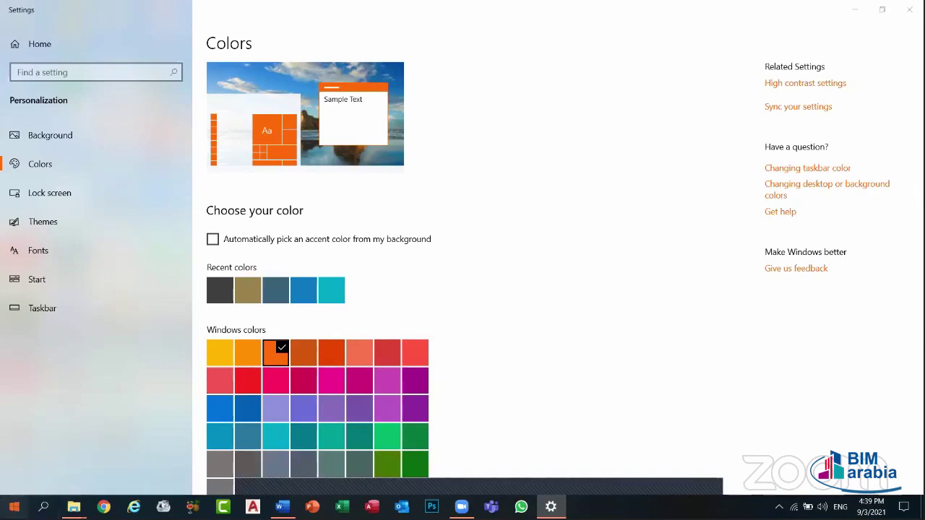
left_click(13, 507)
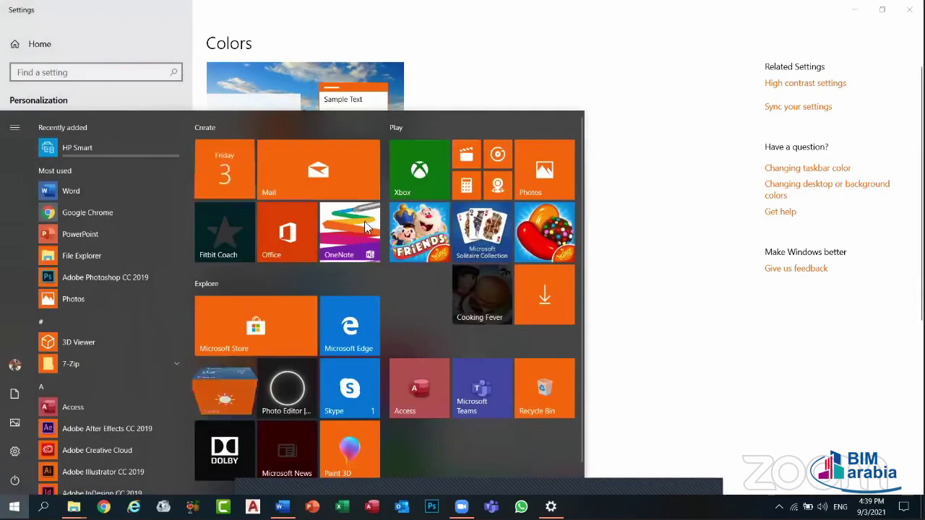
left_click(533, 34)
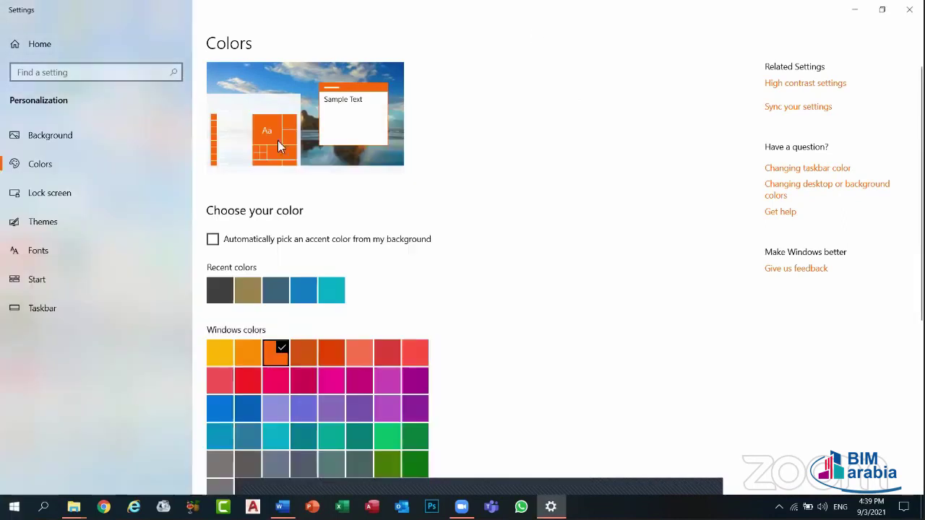
- Change the accent color to the red second swatch in the second row and check it in Start
left_click(257, 378)
left_click(14, 506)
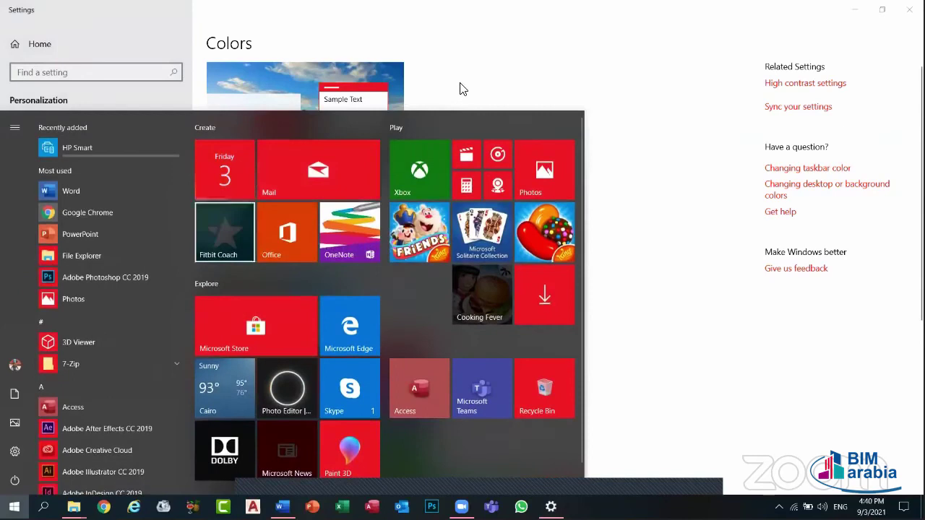
left_click(460, 89)
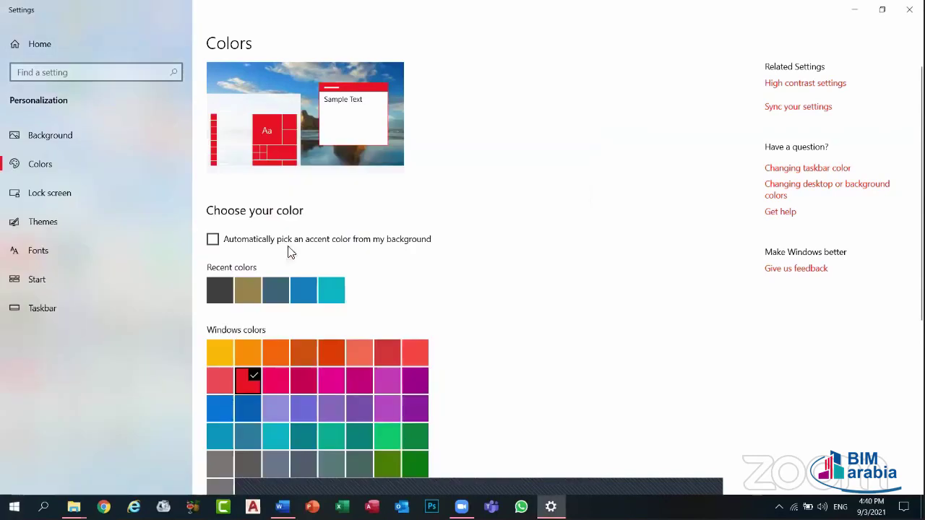
- Change the accent color to the bright green seventh swatch in the fourth row and check it in Start
left_click(396, 429)
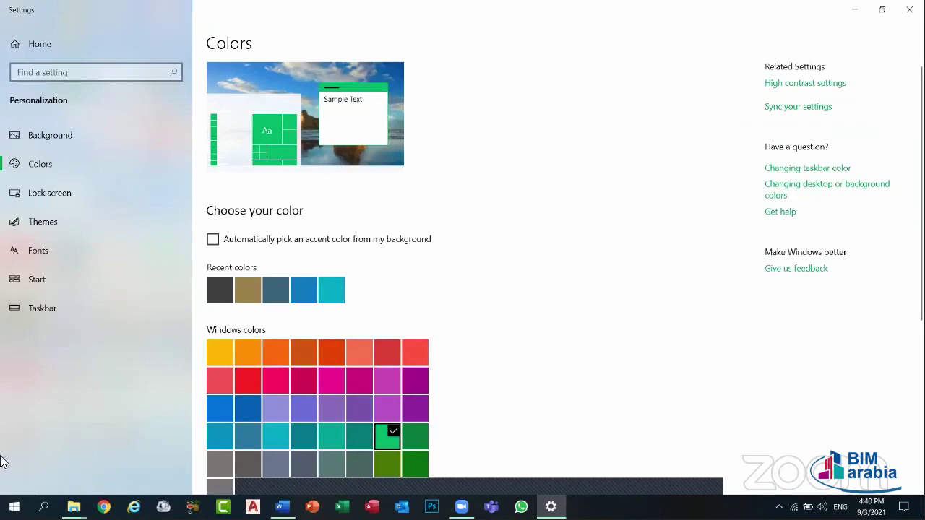
key("super")
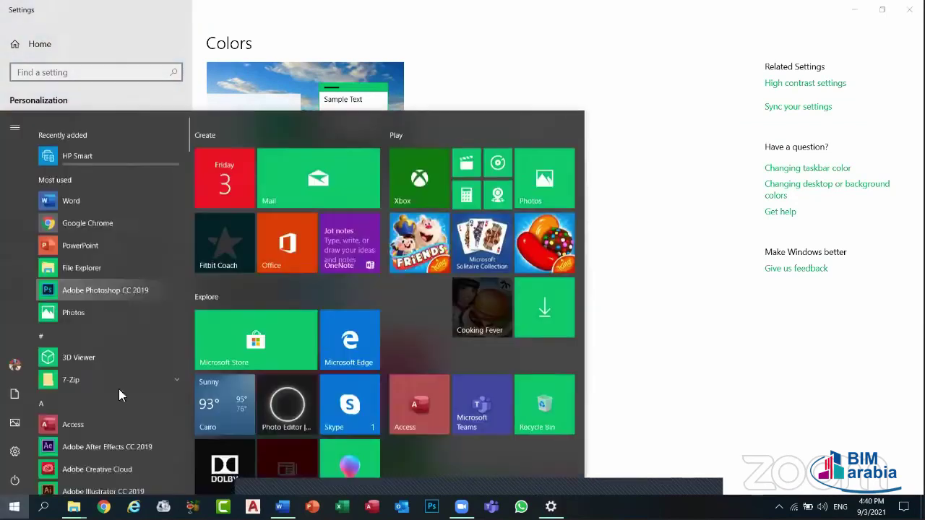
left_click(597, 31)
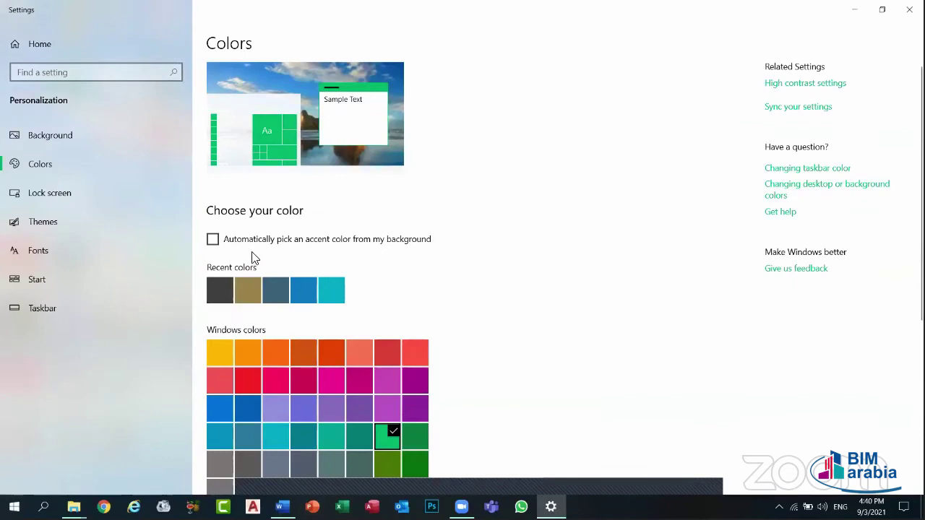
- Set the accent color to the dark gray first swatch under the recent colors and check it in Start
left_click(220, 287)
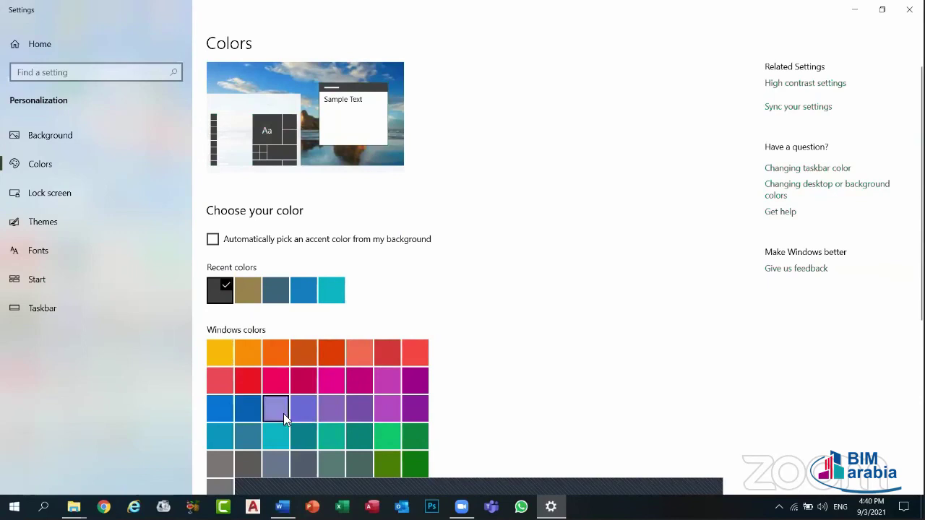
left_click(14, 506)
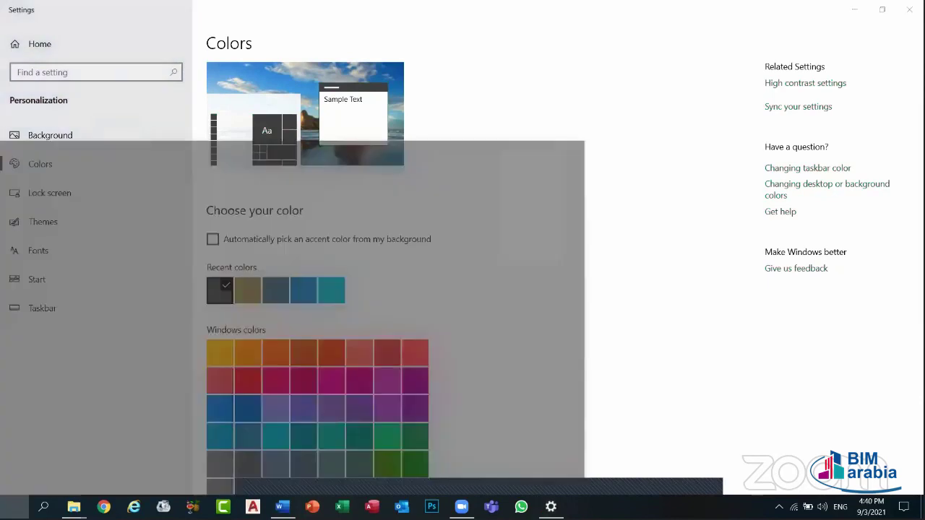
left_click(637, 326)
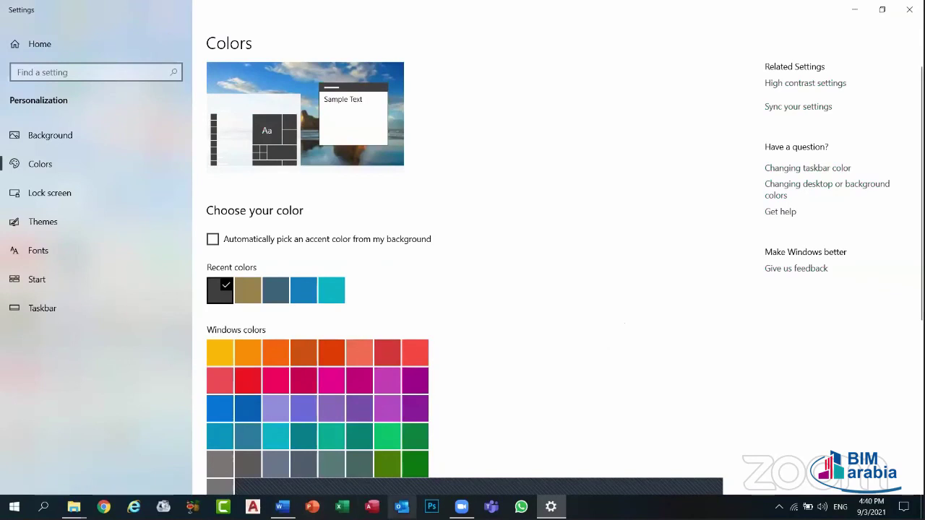
left_click_drag(405, 504, 410, 496)
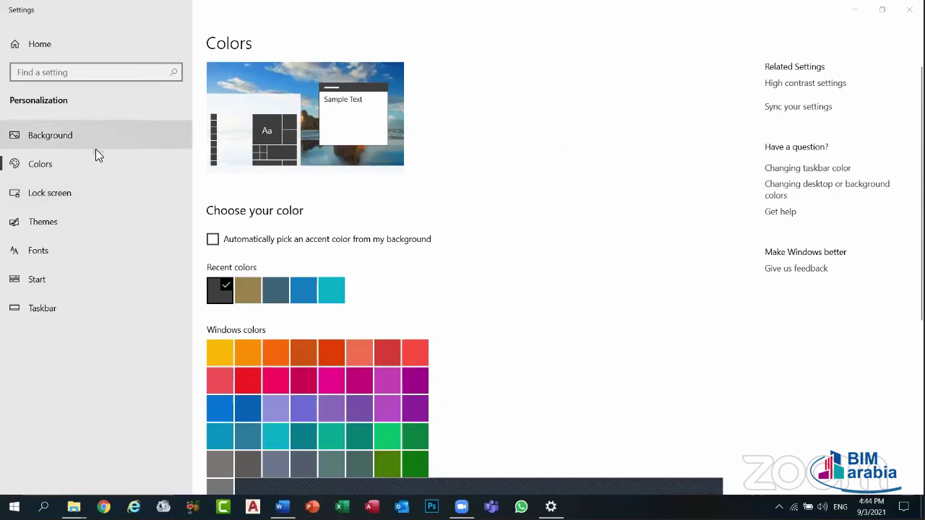
- Open the Lock screen settings and switch the lock screen background to Windows spotlight and back to Picture, twice
left_click(66, 197)
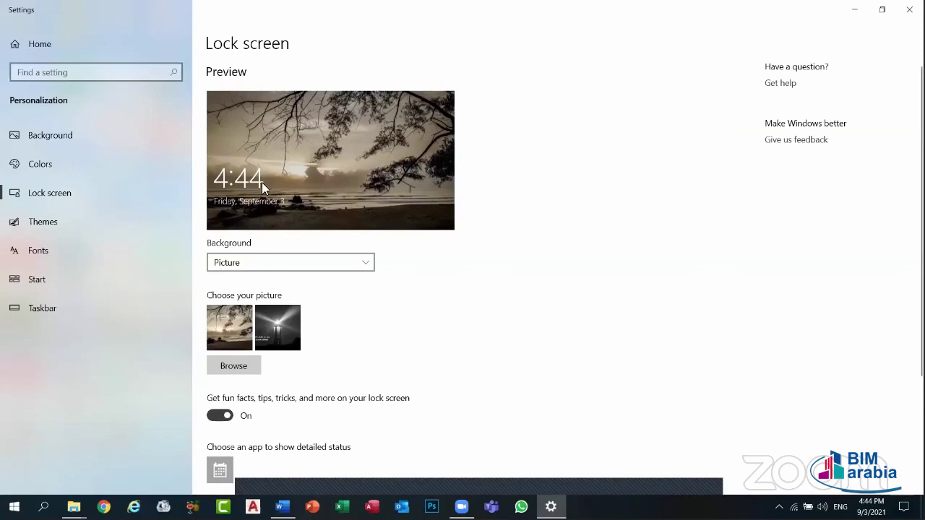
left_click(304, 261)
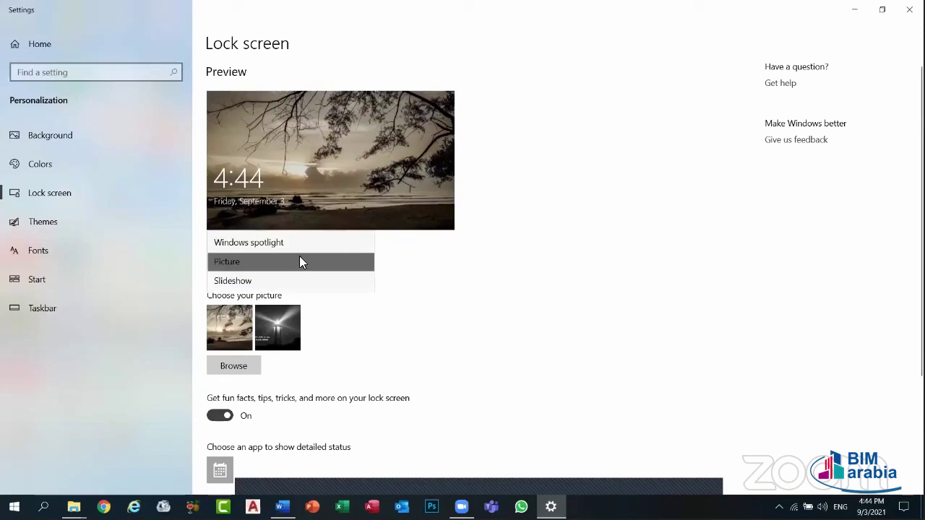
left_click(251, 241)
left_click(246, 262)
left_click(249, 281)
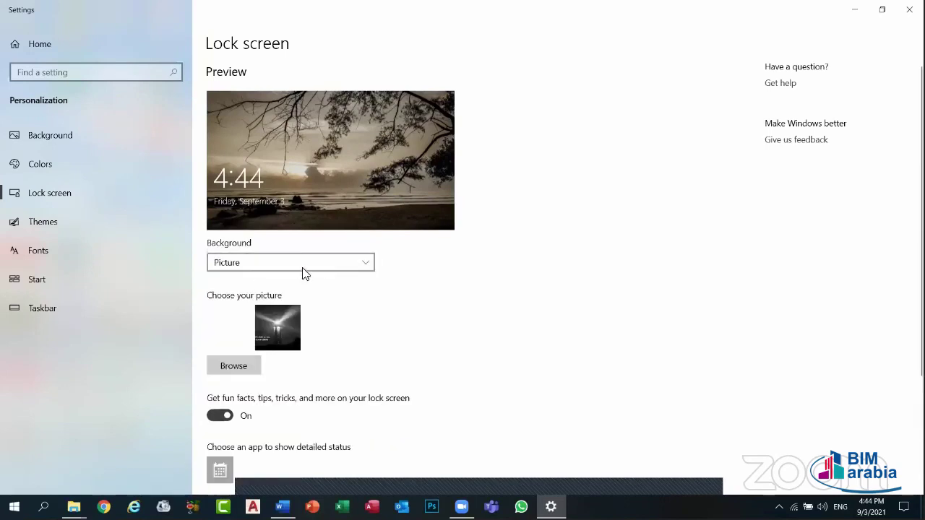
left_click(254, 266)
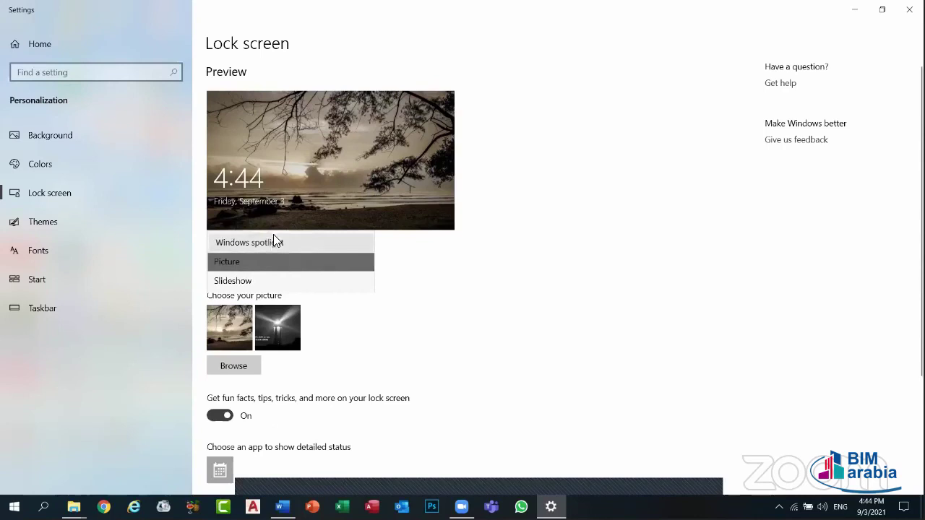
left_click(275, 241)
left_click(261, 264)
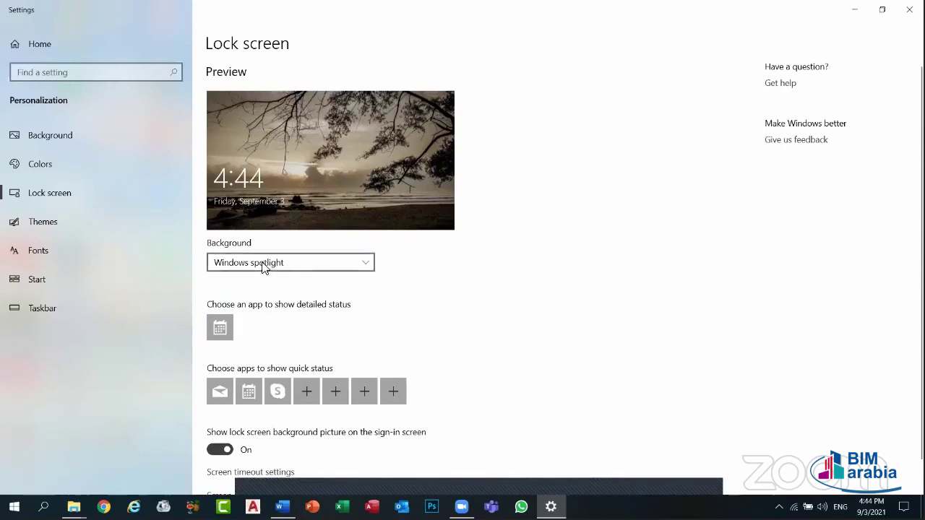
left_click(240, 281)
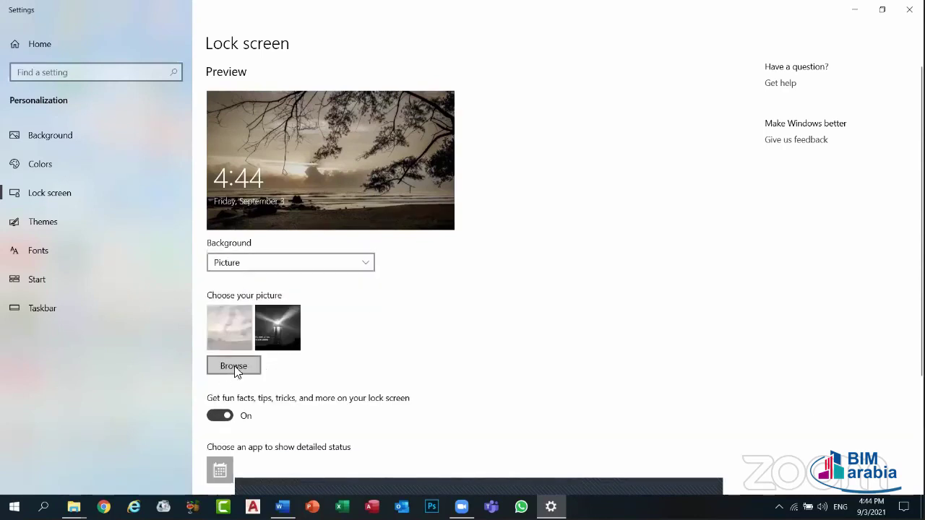
- Switch the lock screen background to Slideshow and back to Picture
left_click(259, 265)
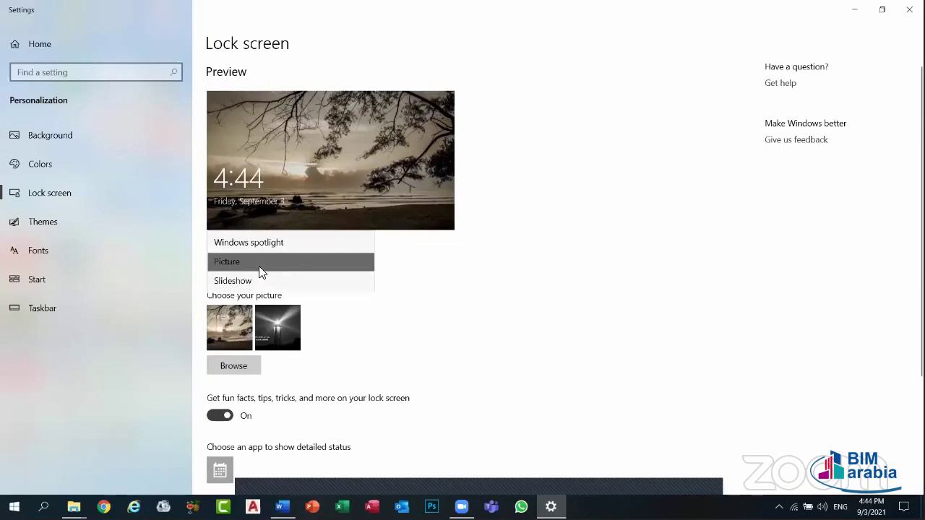
left_click(262, 282)
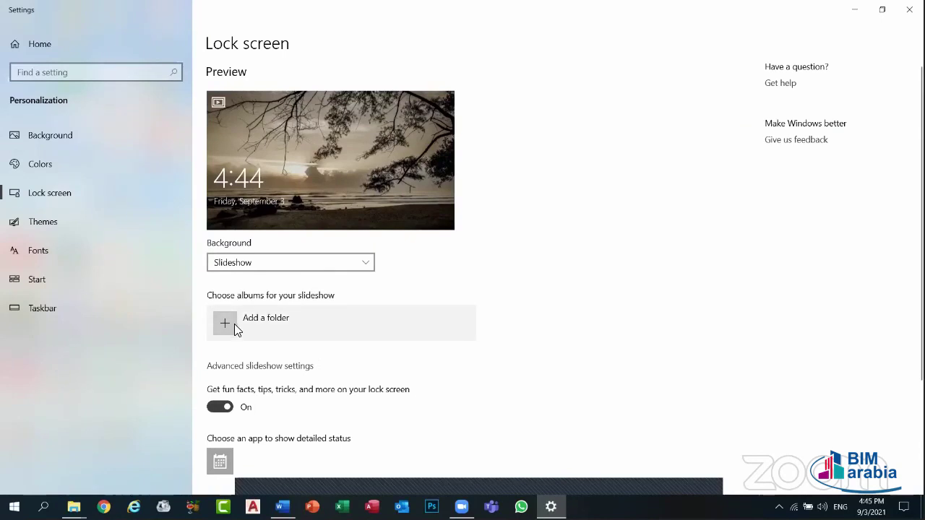
left_click(257, 269)
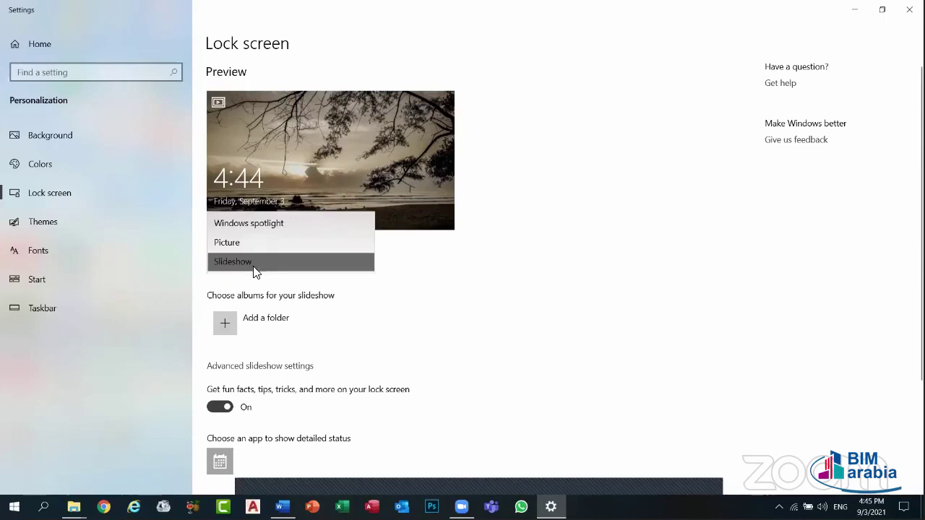
left_click(247, 241)
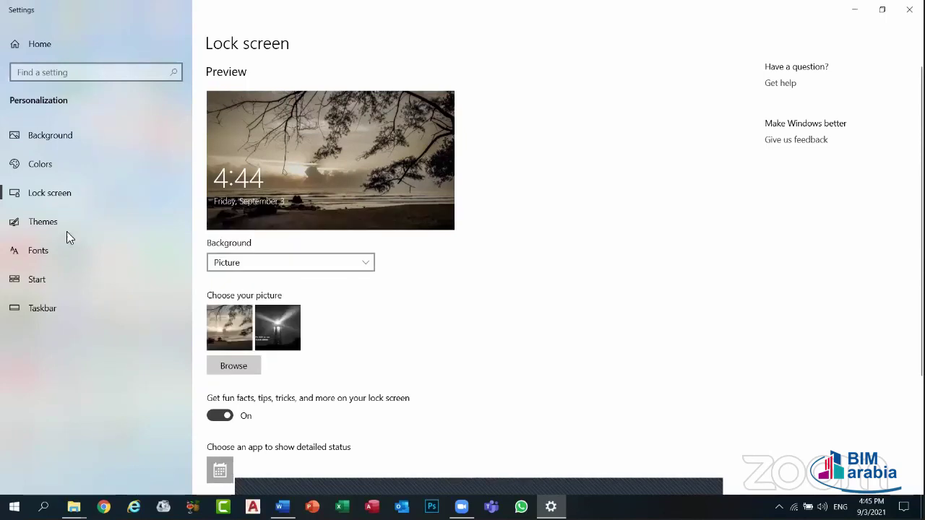
- Set the lock screen background to Windows spotlight
scroll(324, 330, "down", 3)
scroll(304, 119, "up", 1)
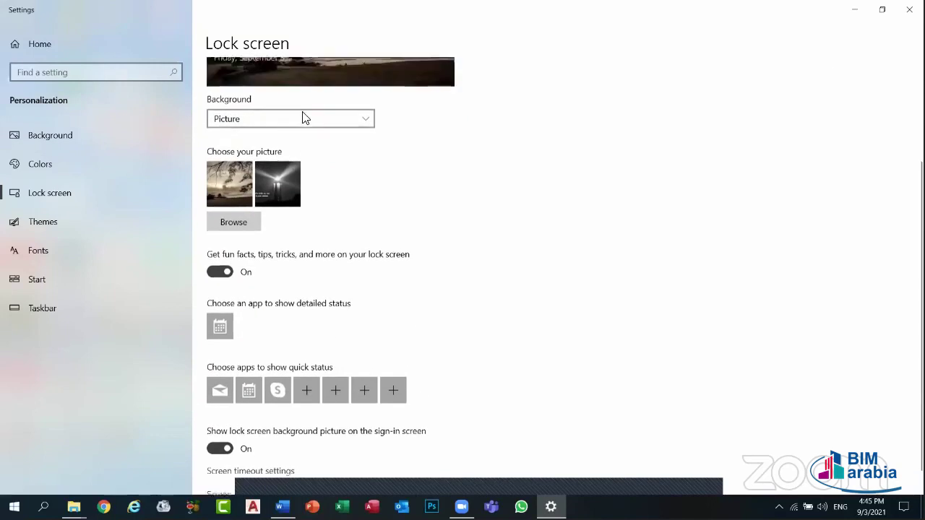
left_click(303, 117)
left_click(296, 89)
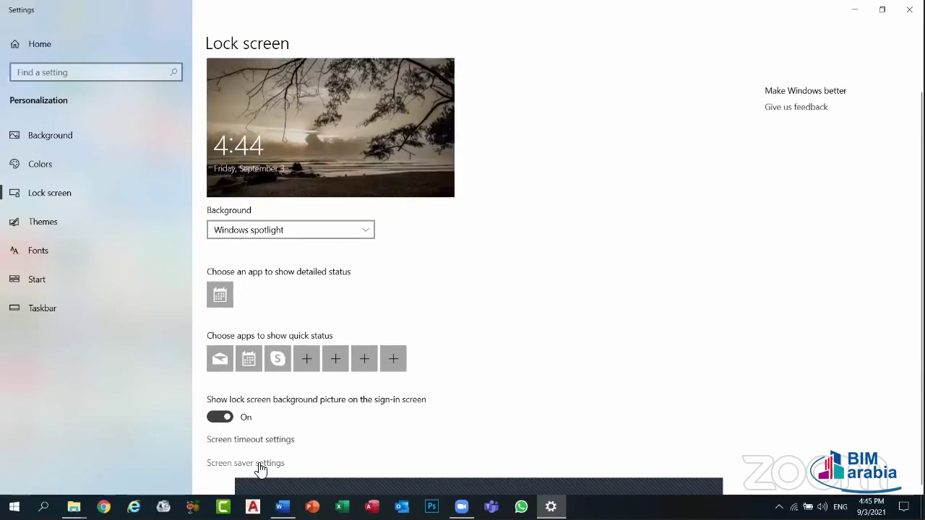
- Open the screen saver settings from the Lock screen page, select the Ribbons screen saver and preview it full screen
left_click(260, 466)
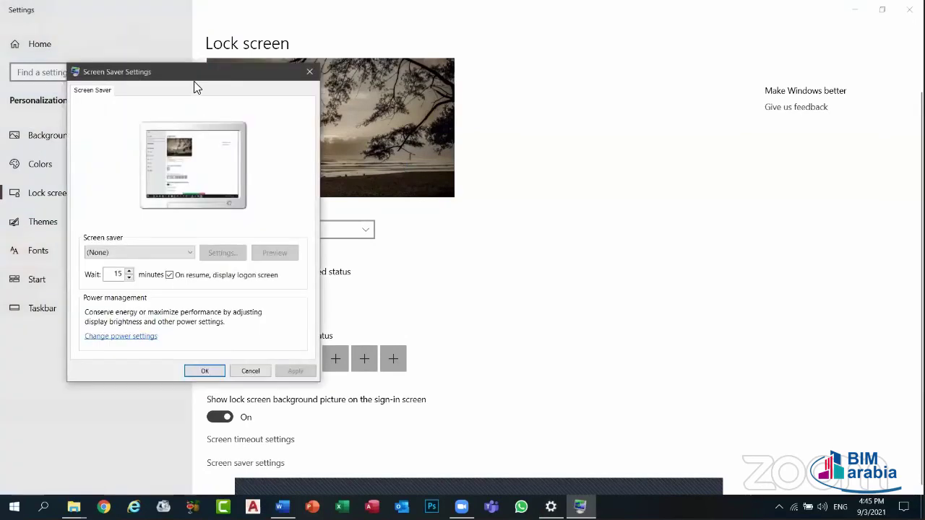
left_click_drag(206, 85, 397, 58)
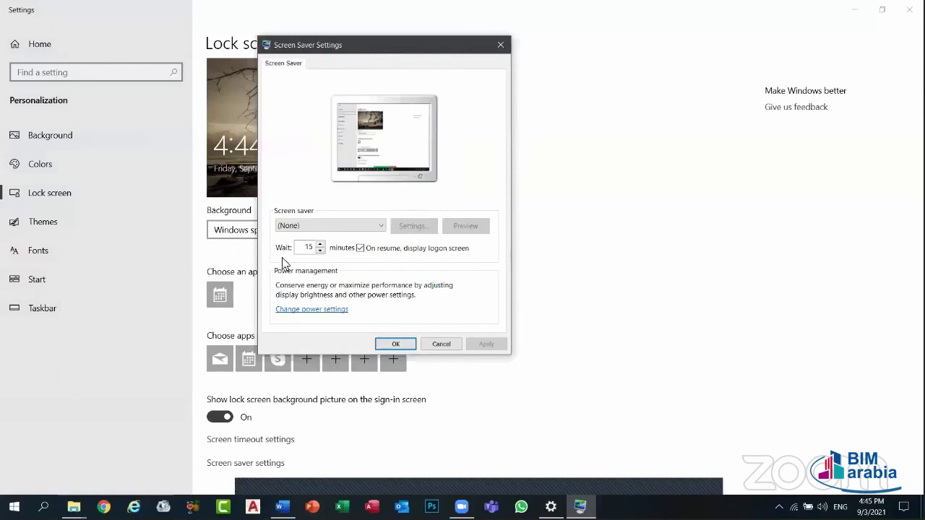
left_click(311, 226)
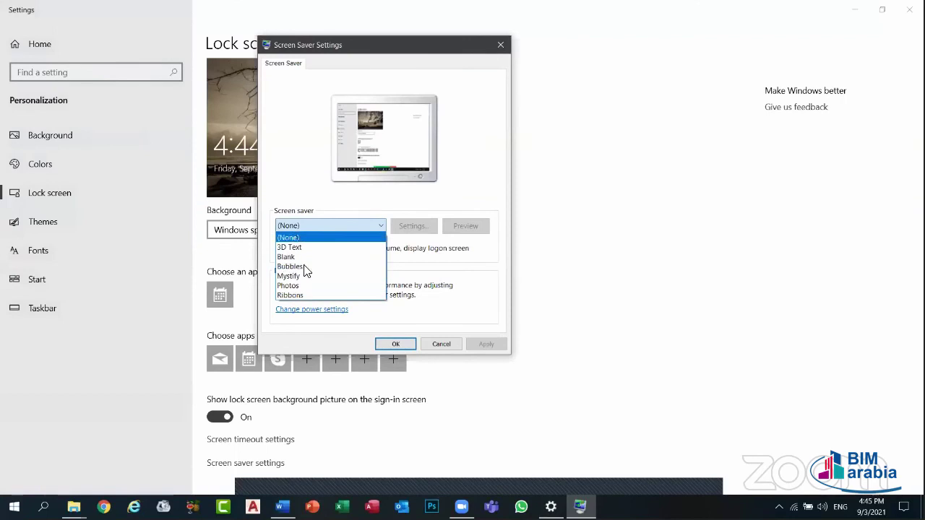
left_click(296, 296)
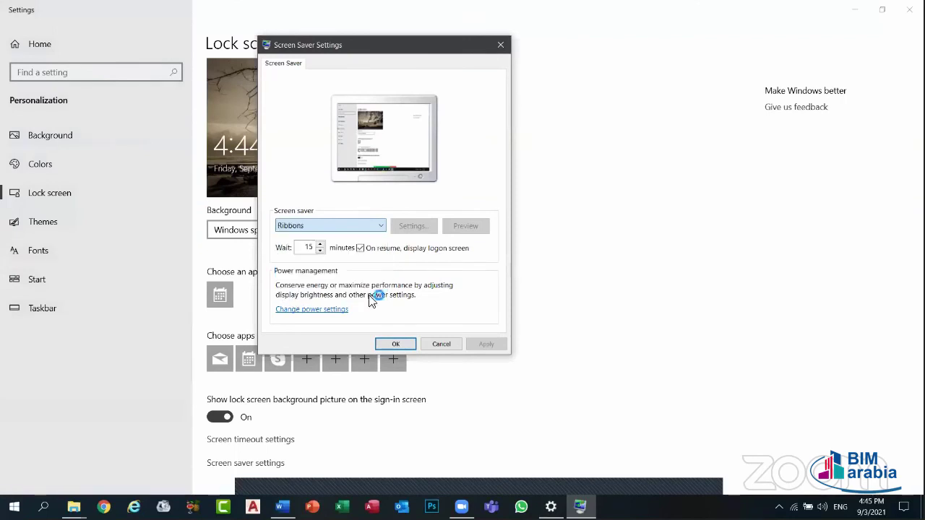
left_click(466, 229)
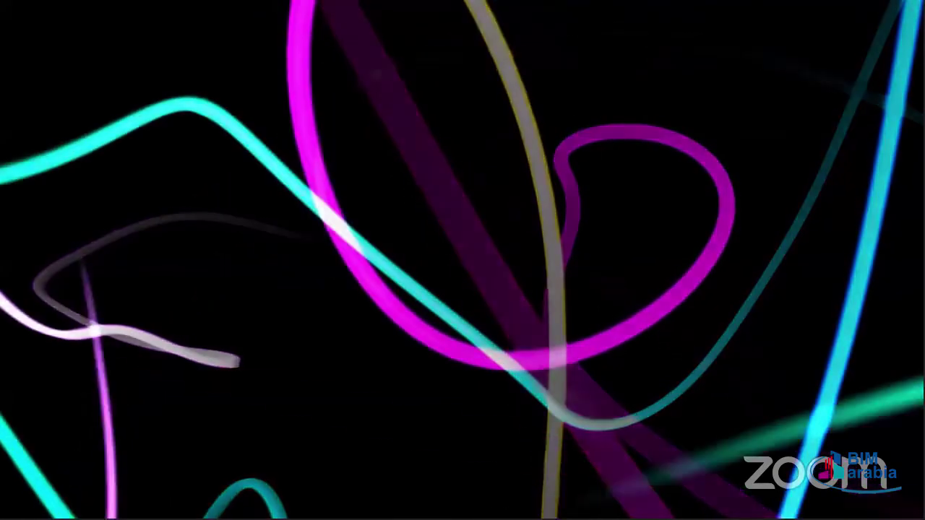
mouse_move(364, 246)
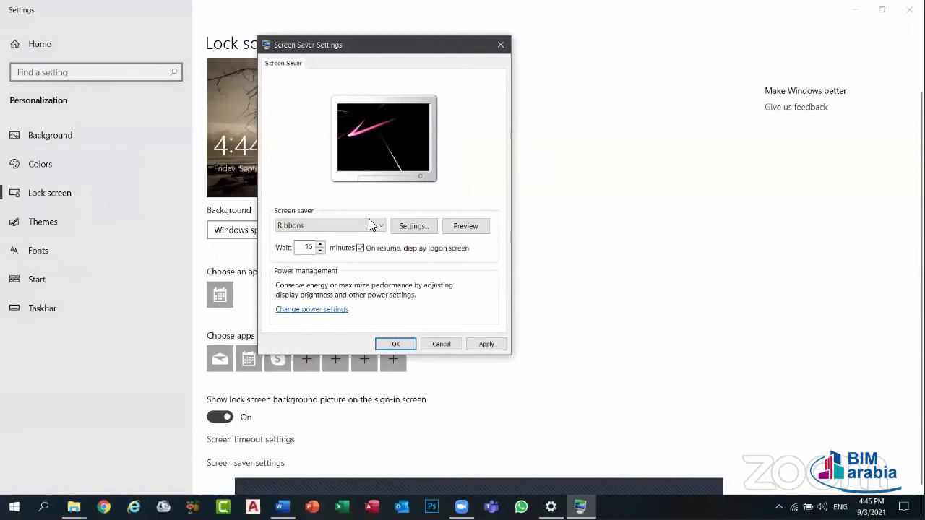
- Select the Mystify screen saver, preview it full screen and end the preview
left_click(335, 227)
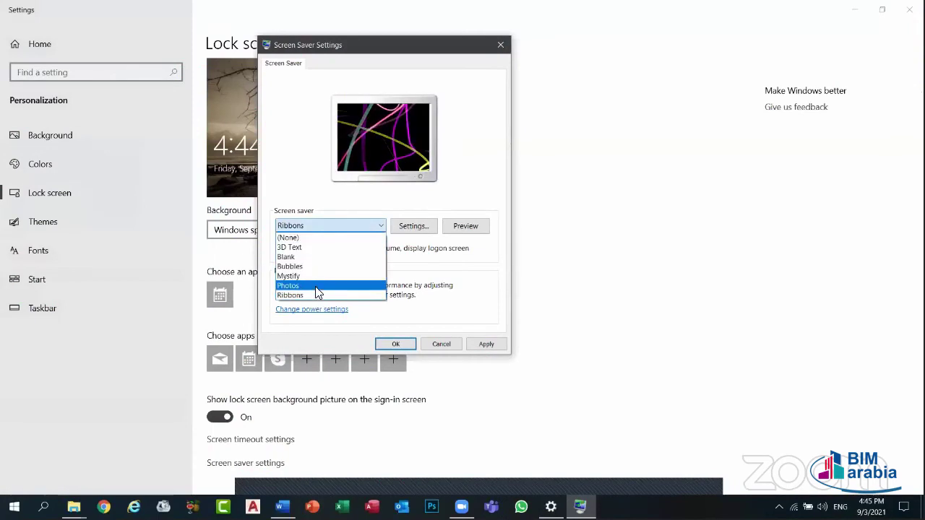
left_click(306, 275)
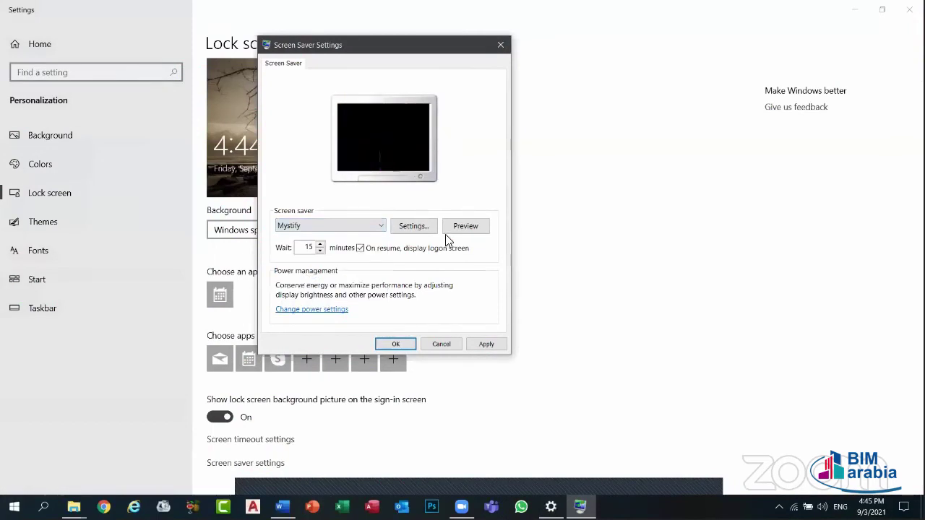
left_click(464, 226)
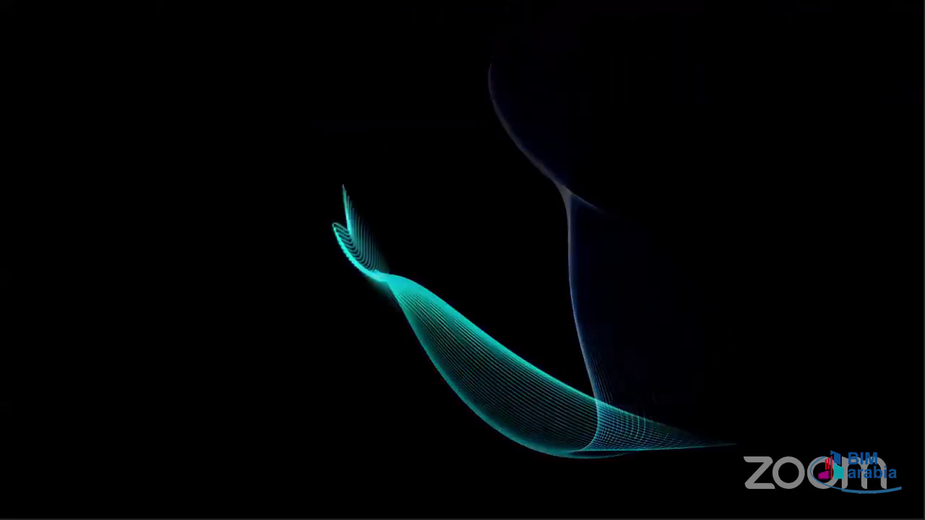
key("Escape")
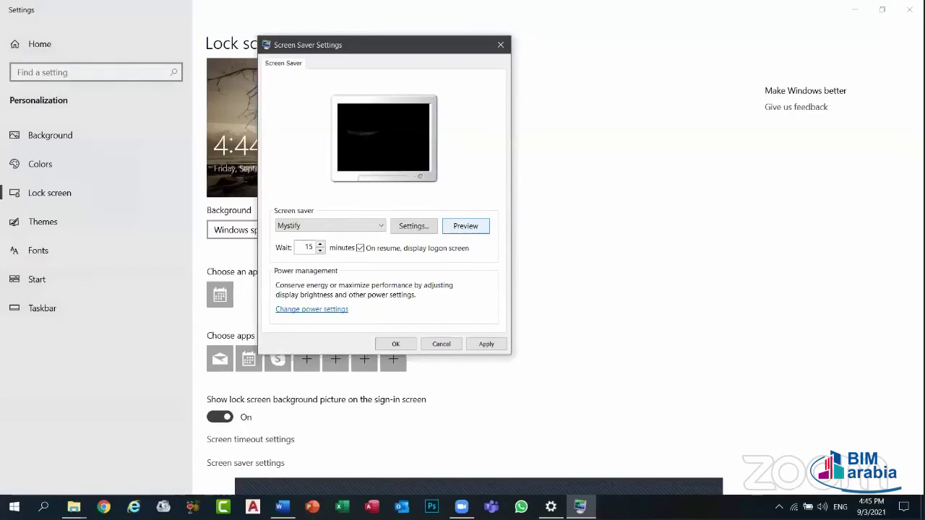
- Preview the Bubbles screen saver full screen and switch to the Blank screen saver
left_click(325, 226)
left_click(295, 268)
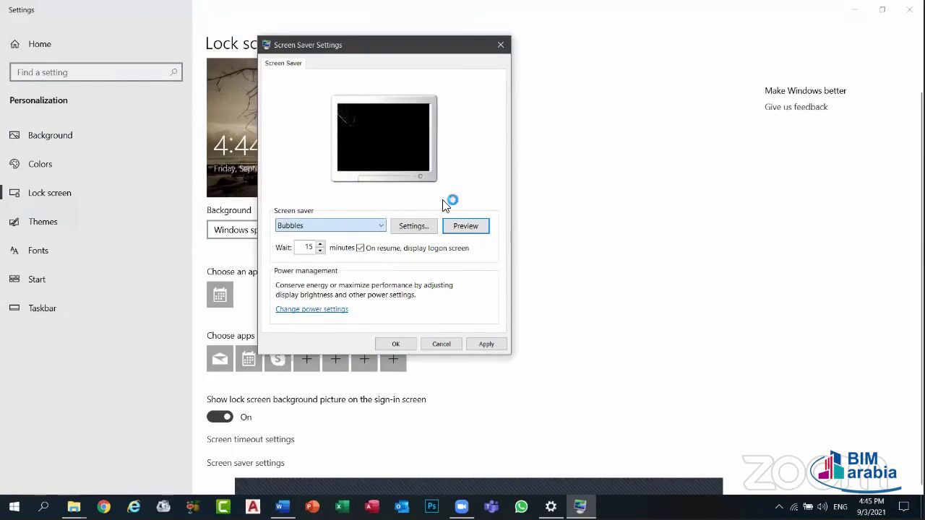
left_click(457, 229)
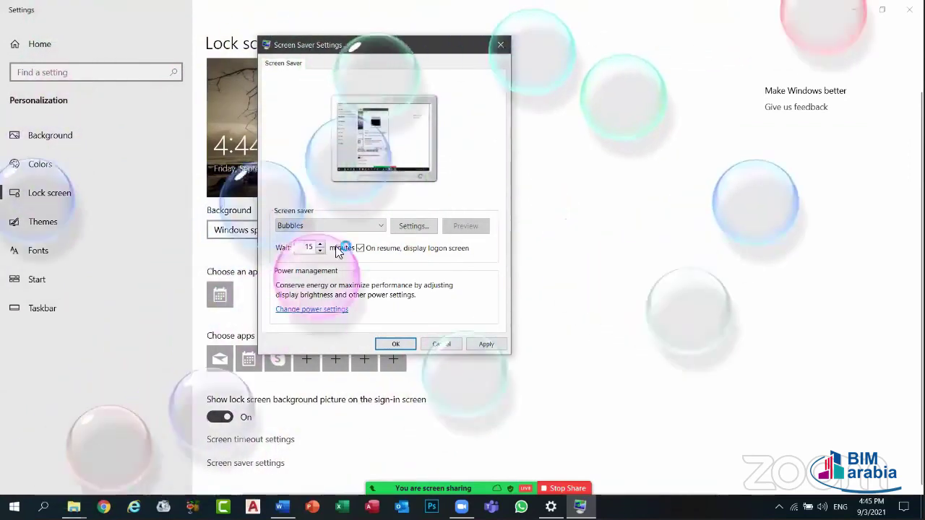
left_click(364, 234)
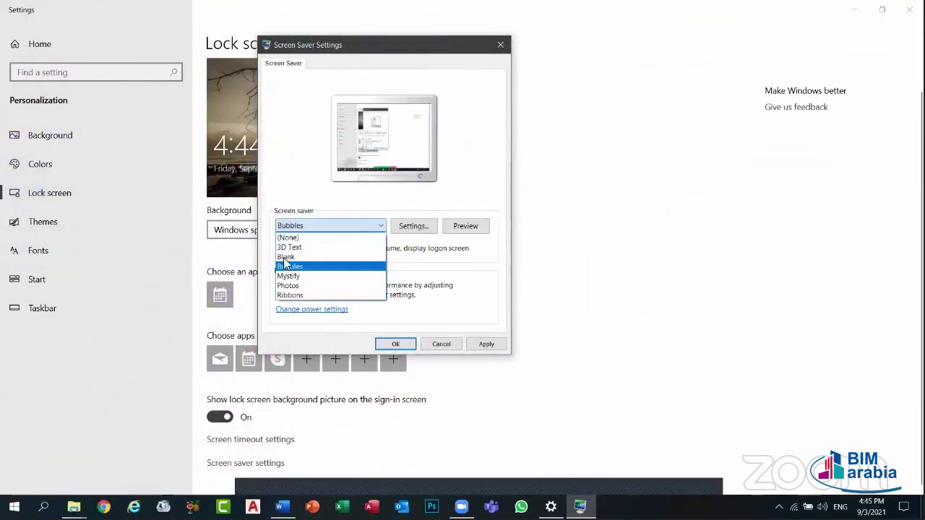
left_click(361, 257)
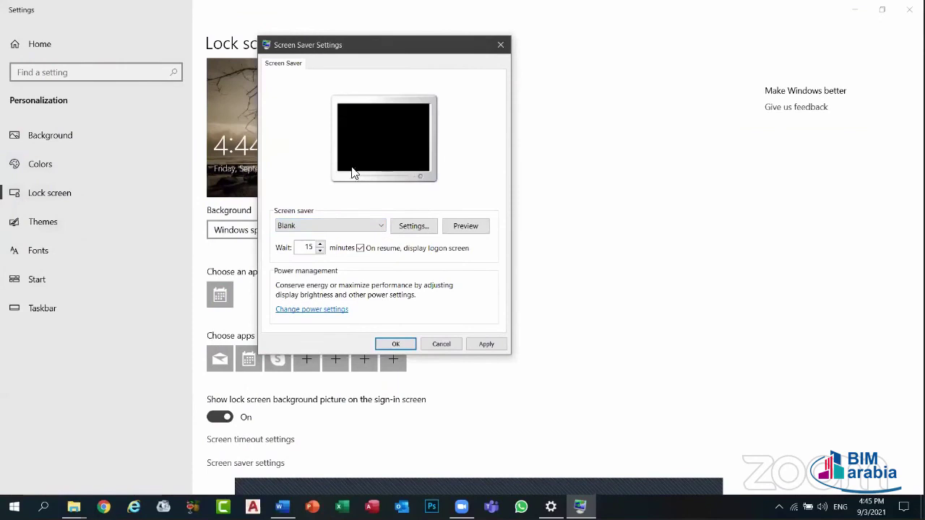
- Select the Photos screen saver, browse the Pictures library for a source folder in its settings and cancel the folder choice
left_click(294, 228)
left_click(297, 286)
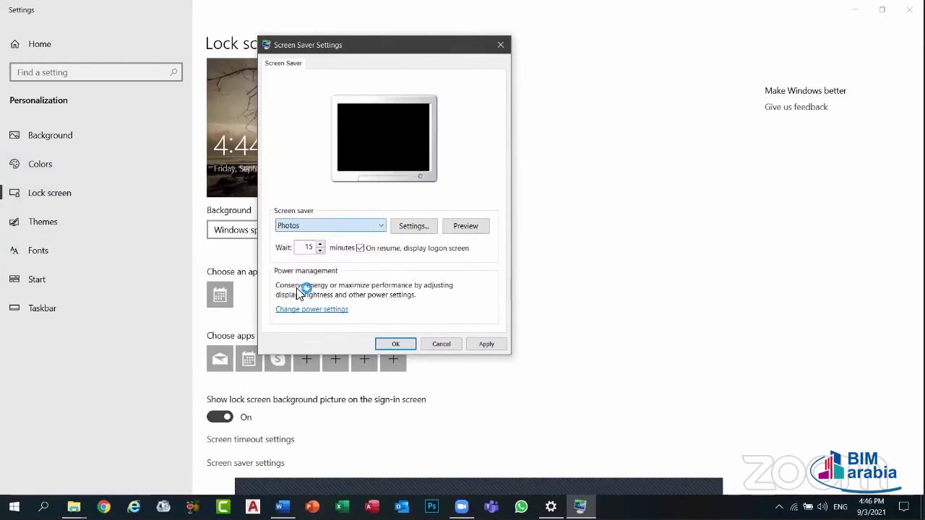
left_click(422, 226)
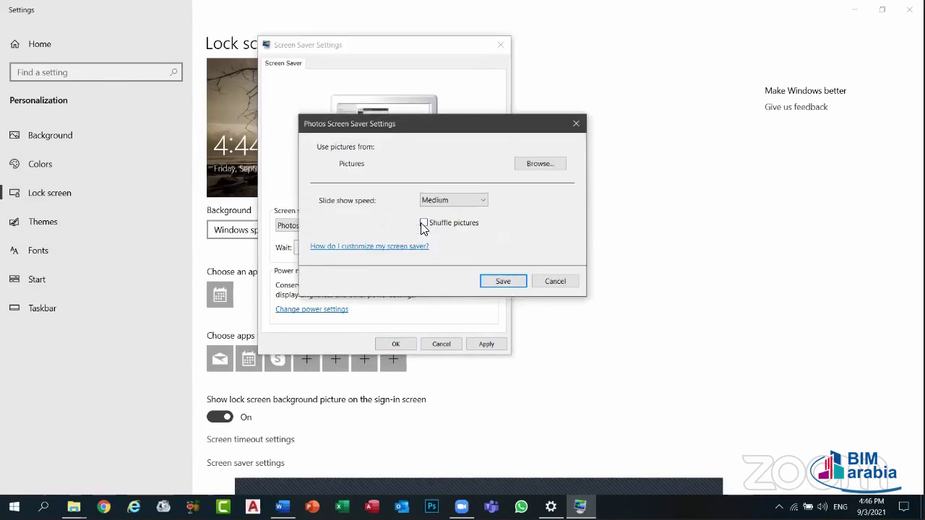
left_click(541, 164)
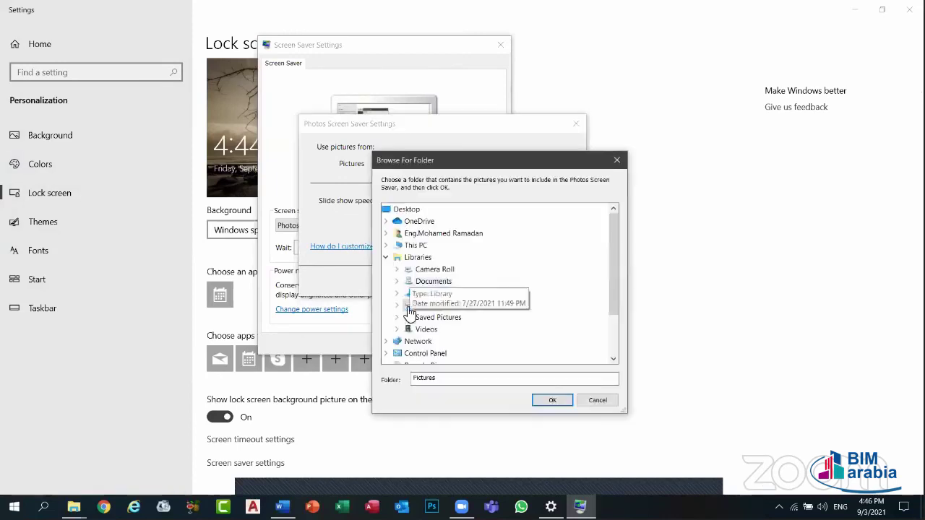
double_click(425, 307)
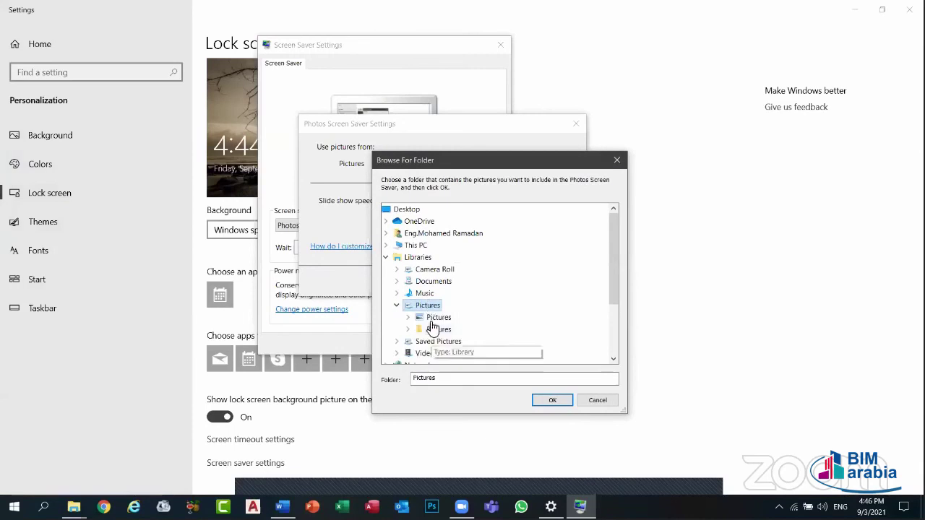
double_click(431, 321)
scroll(448, 314, "down", 2)
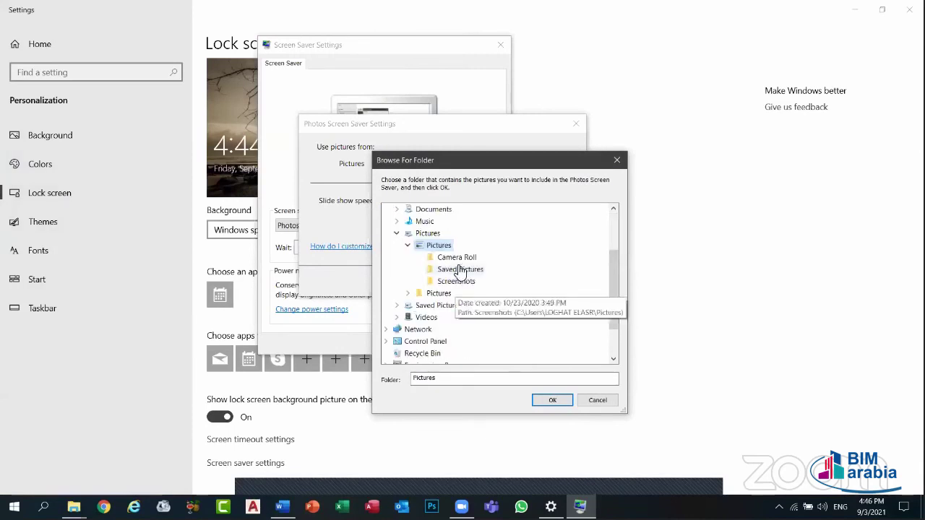
left_click(457, 281)
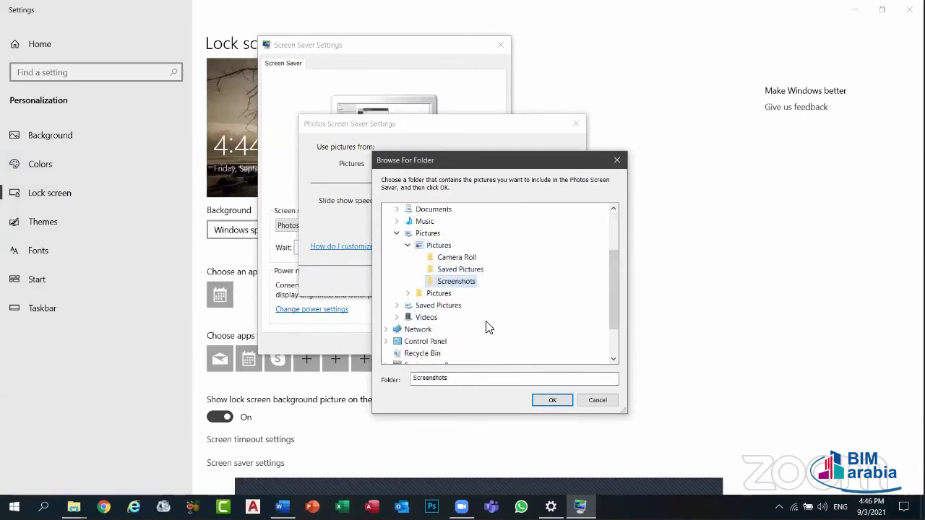
double_click(442, 294)
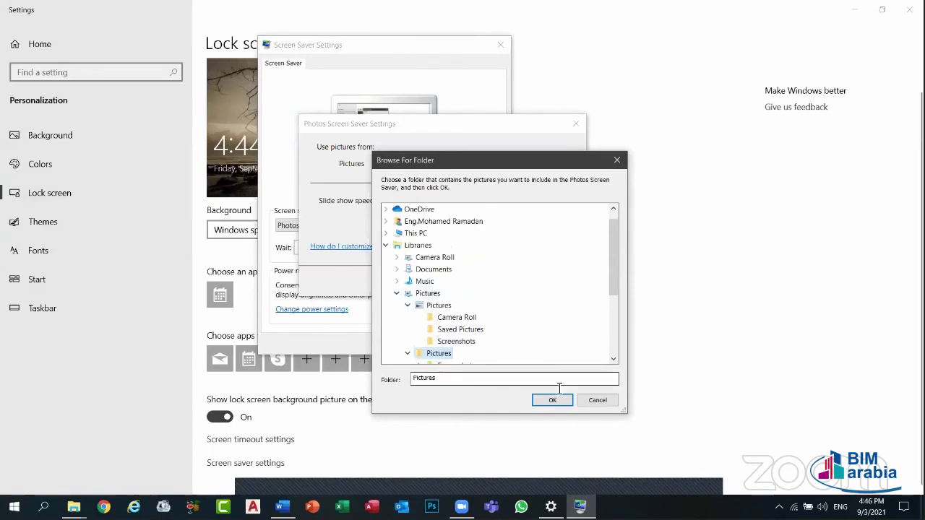
left_click(594, 403)
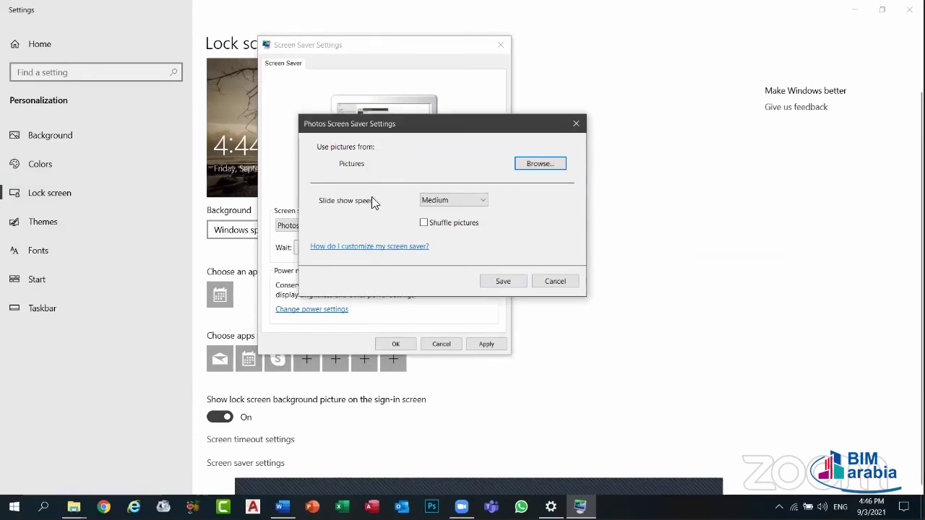
- Look at the slide show speed options and leave the Photos screen saver settings without saving
left_click(466, 198)
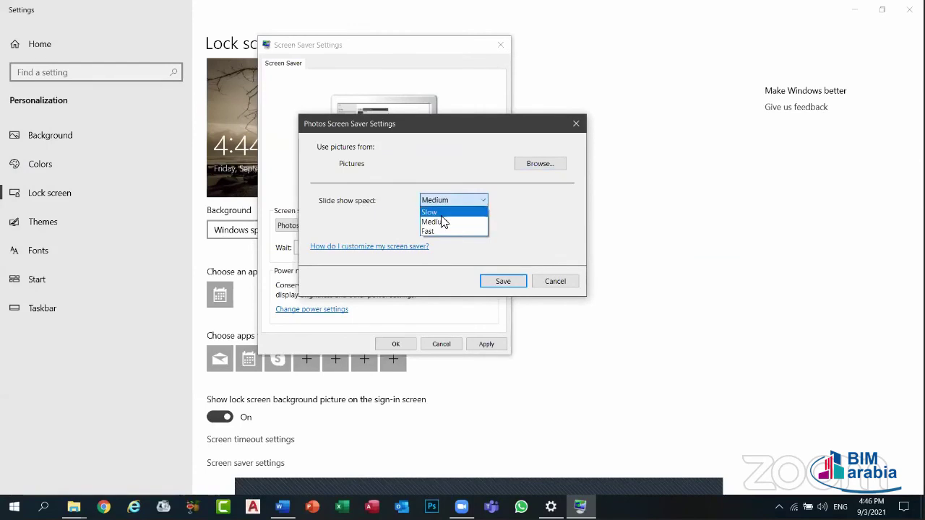
left_click(496, 233)
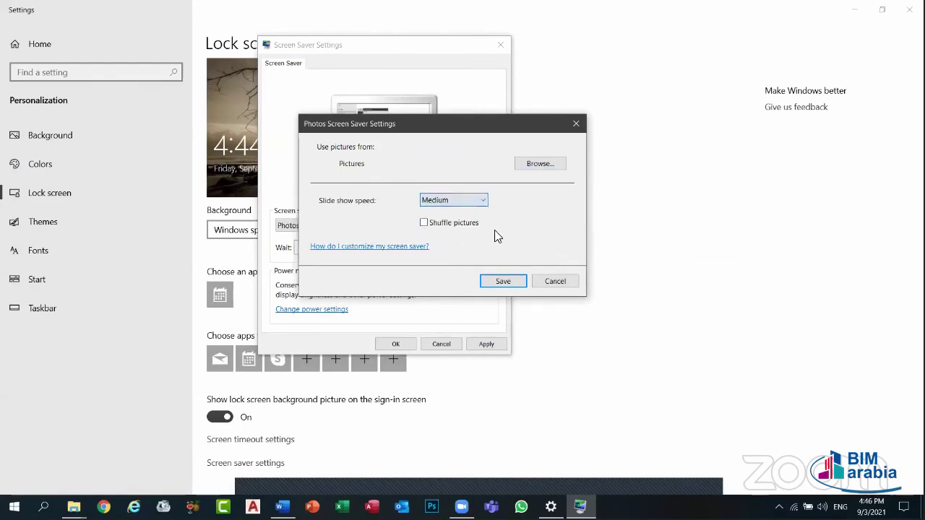
left_click(553, 283)
- Select the 3D Text screen saver and preview it full screen
left_click(367, 226)
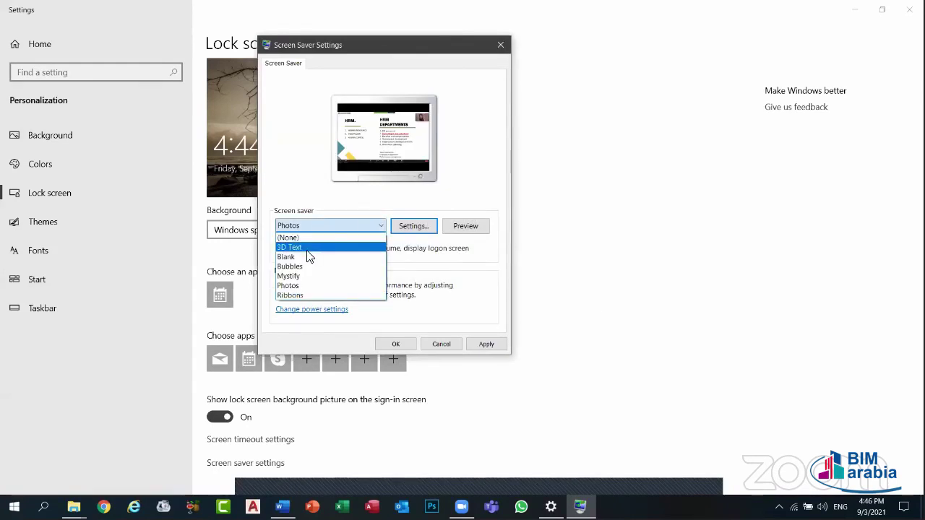
left_click(299, 248)
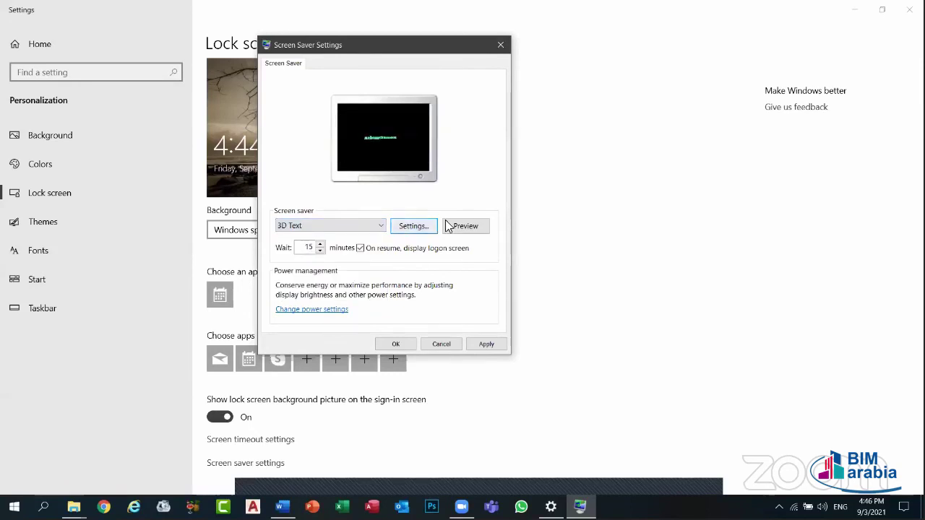
left_click(452, 227)
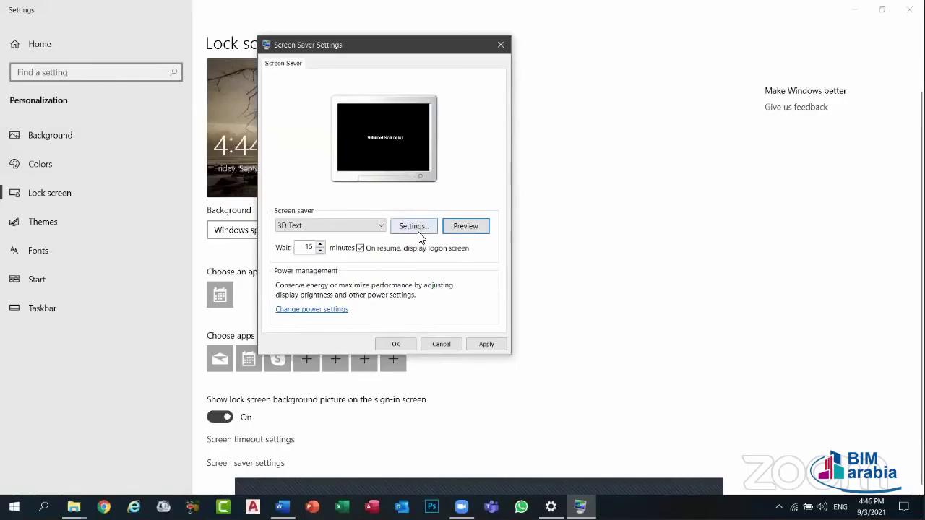
- Open the 3D Text screen saver settings and highlight the custom text
left_click(417, 226)
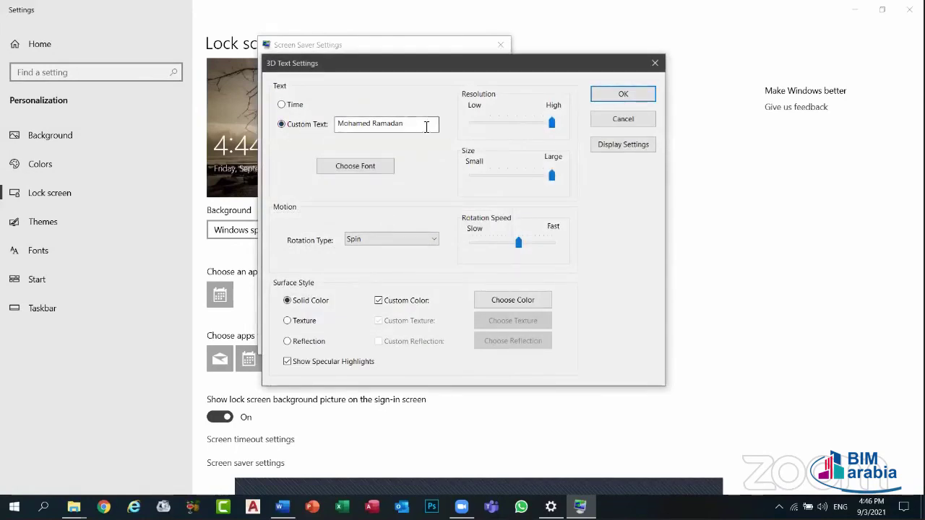
left_click_drag(412, 125, 318, 136)
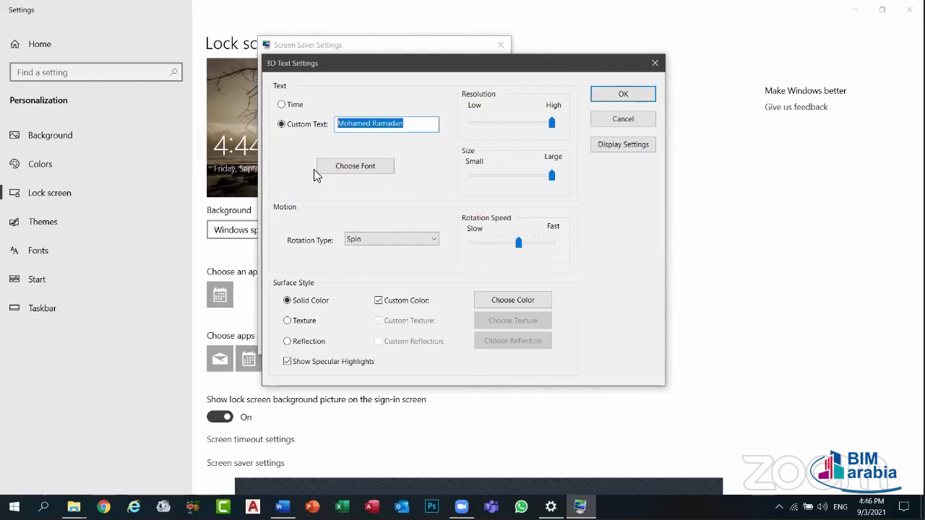
left_click(411, 128)
left_click_drag(411, 128, 299, 124)
- Open the font choice for the 3D text and browse the list of available fonts
left_click(367, 171)
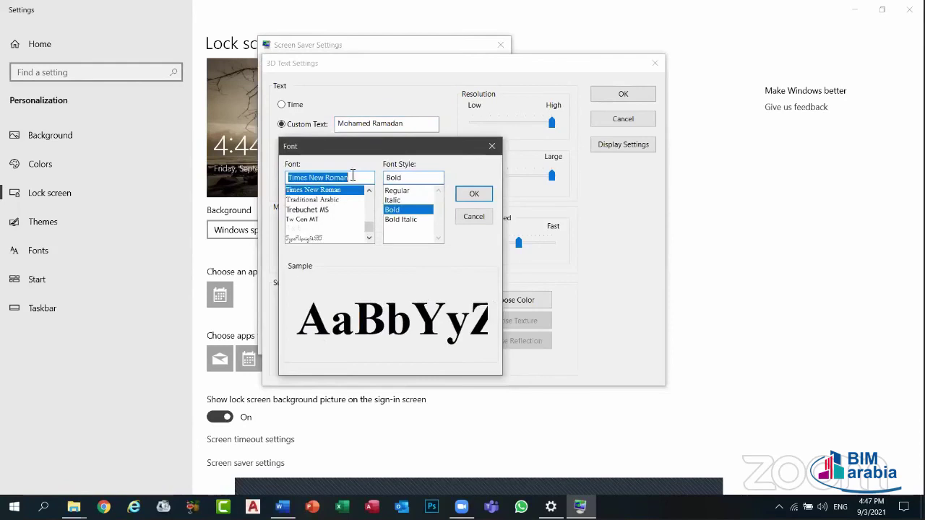
left_click_drag(395, 147, 436, 92)
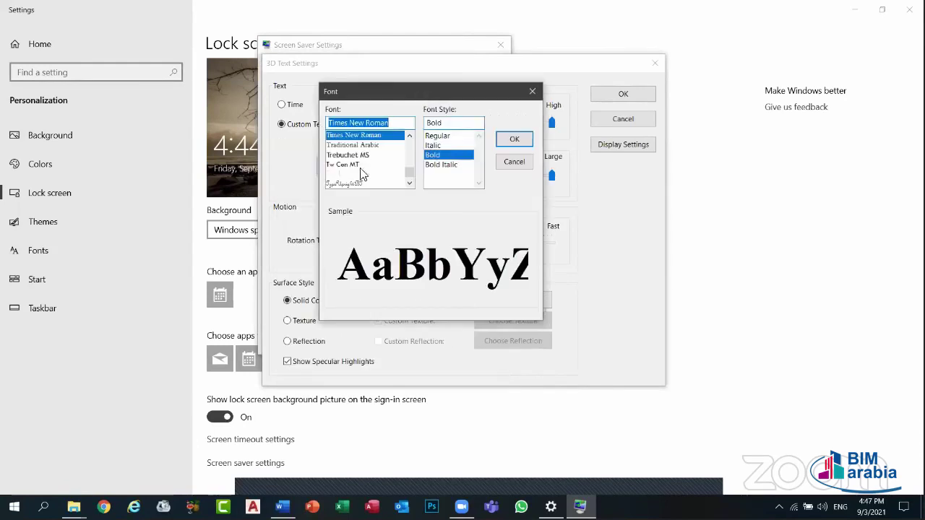
scroll(407, 174, "down", 2)
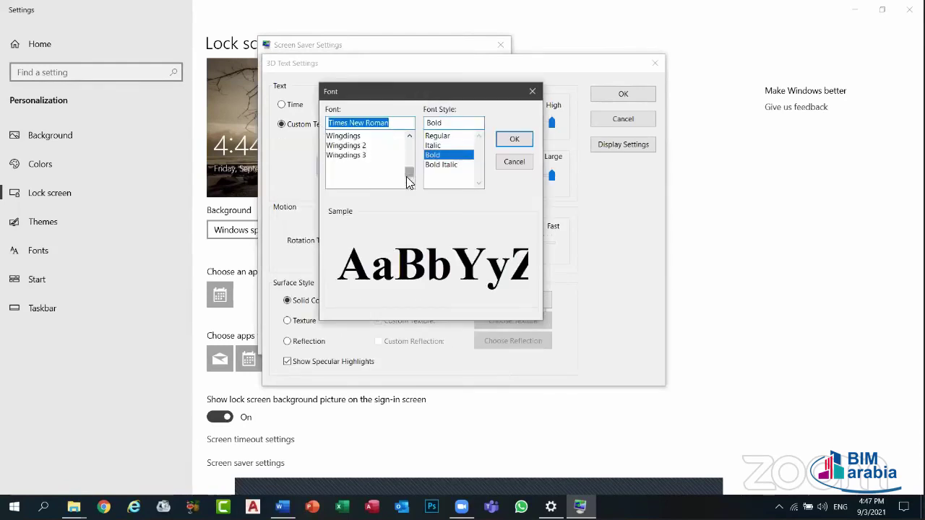
scroll(409, 172, "up", 5)
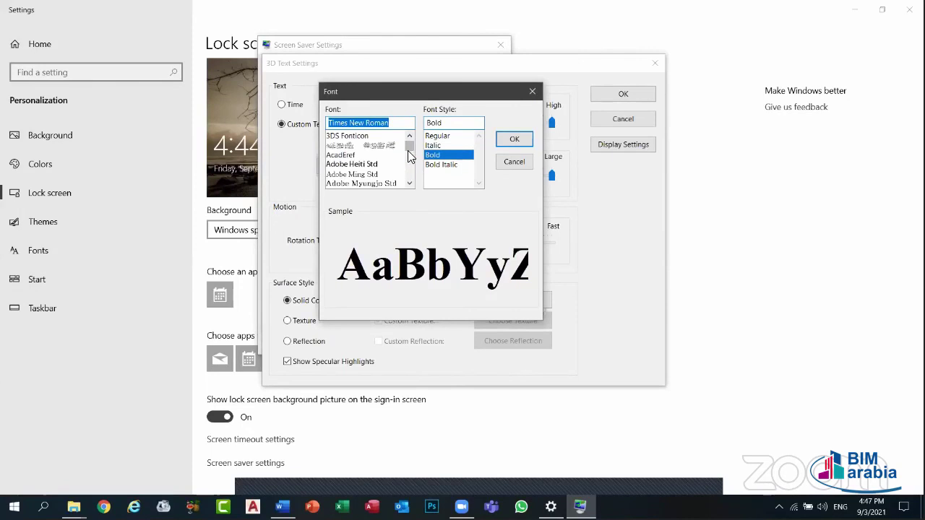
scroll(408, 161, "down", 3)
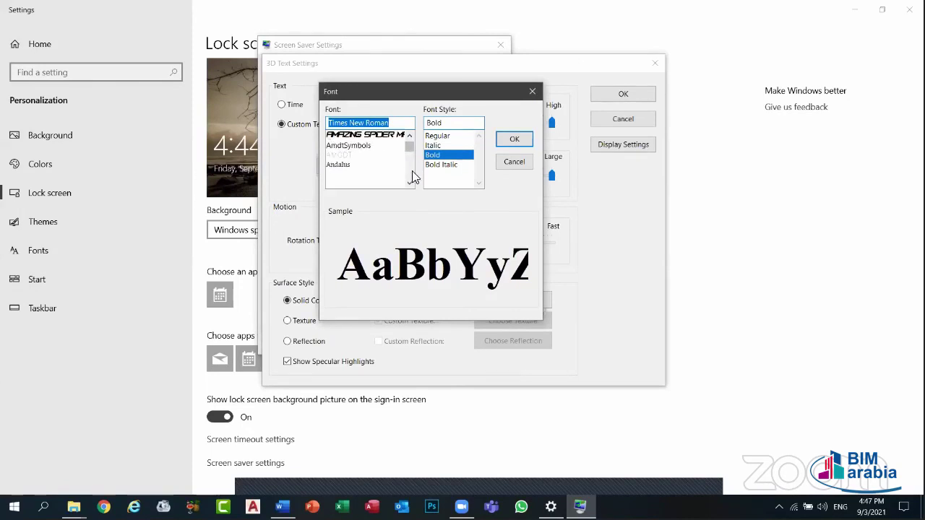
scroll(409, 144, "down", 10)
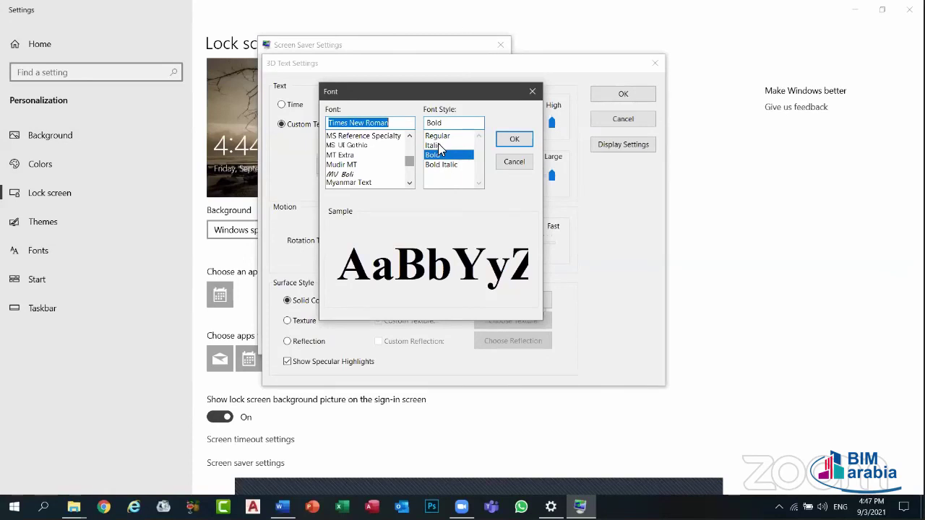
- Try the Italic, Bold, Bold Italic and Regular font styles and leave the font choice without saving
left_click(436, 145)
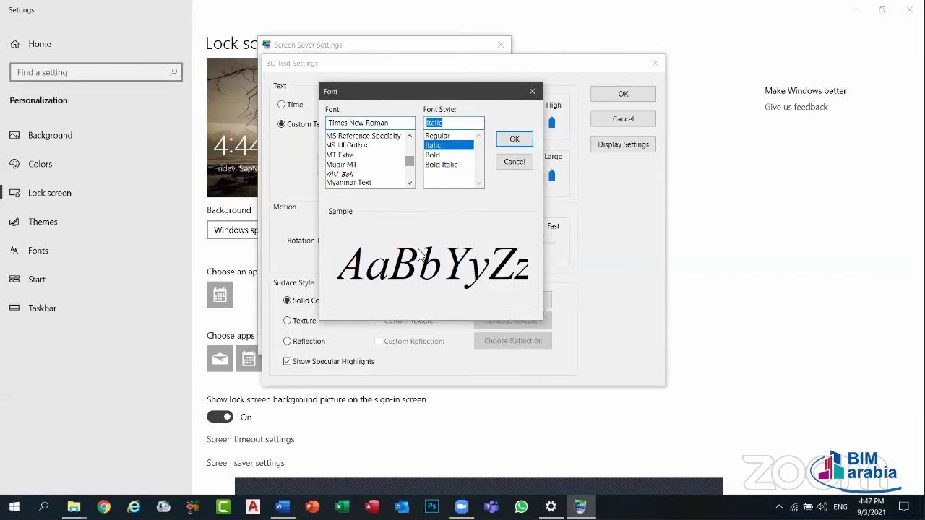
left_click(430, 155)
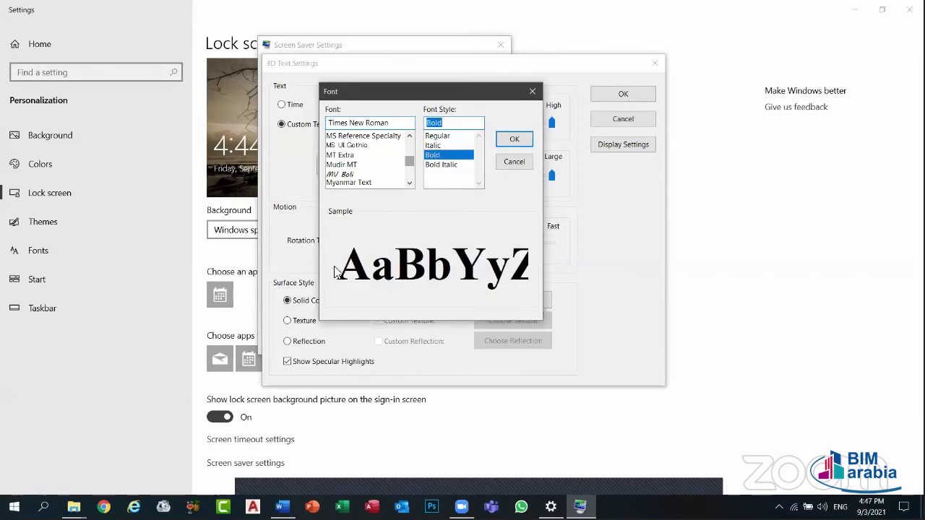
left_click(442, 164)
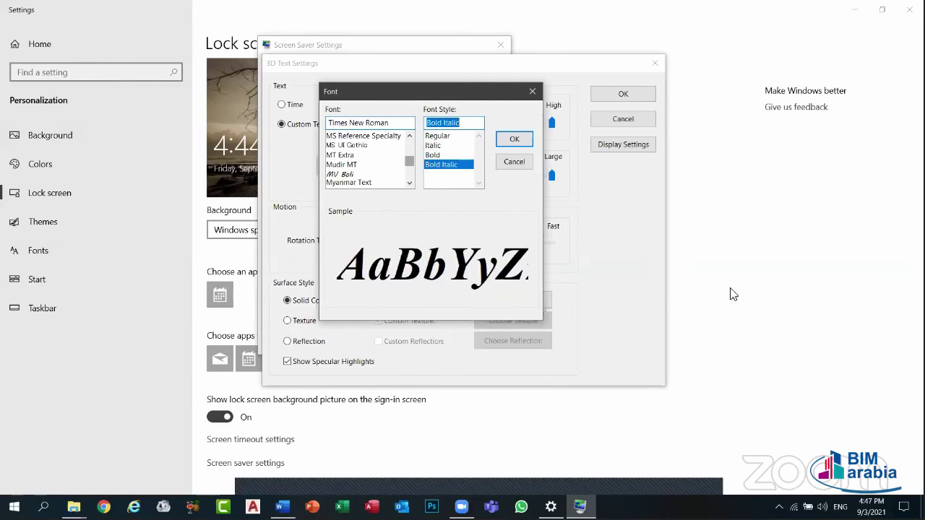
left_click(436, 138)
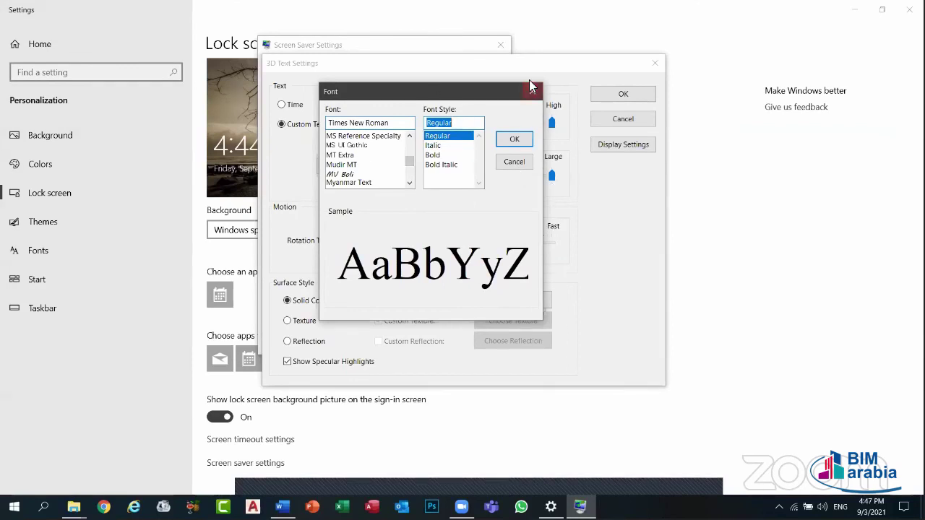
left_click(531, 86)
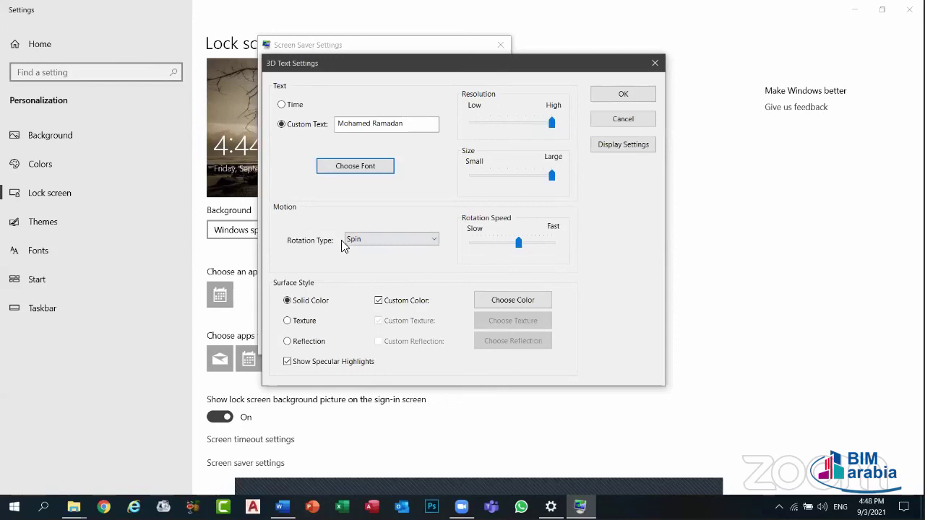
- Set the 3D text's rotation type to Tumble, save the settings and preview the screen saver full screen
left_click(407, 243)
left_click(425, 244)
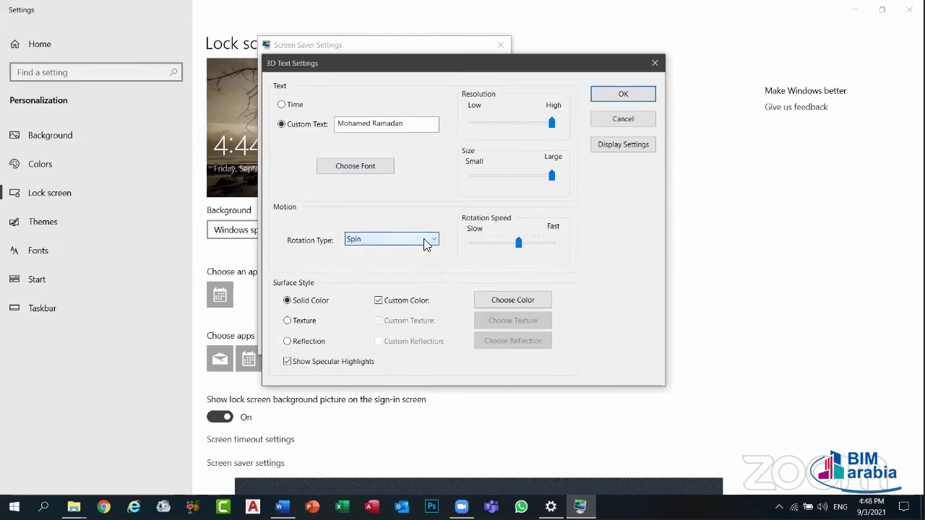
left_click(422, 242)
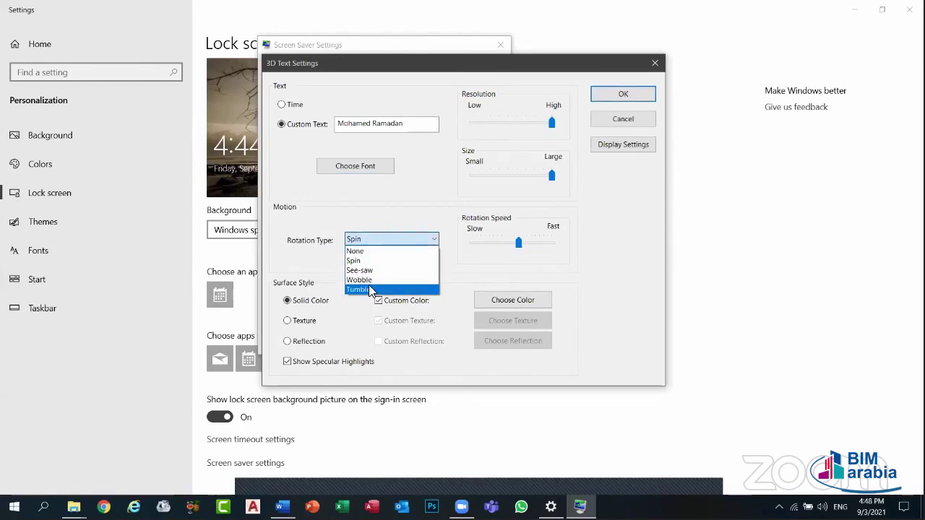
left_click(368, 289)
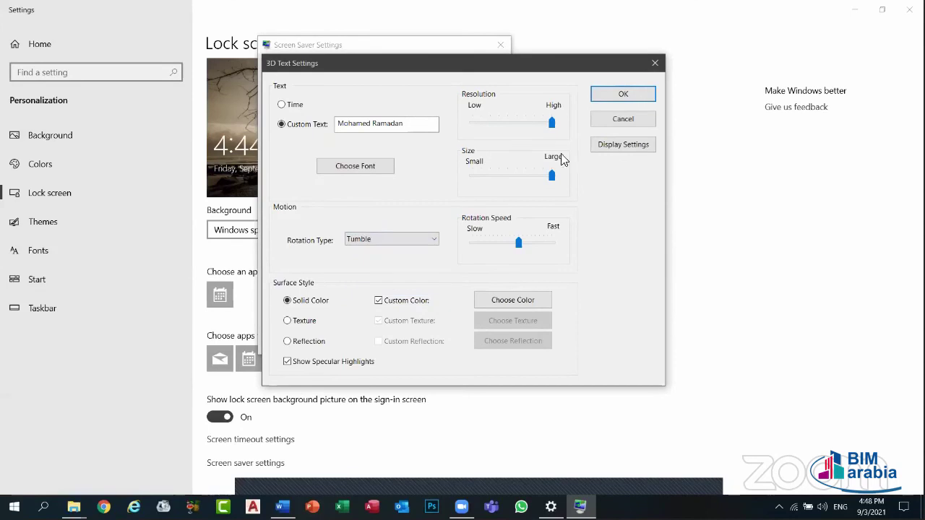
left_click(619, 95)
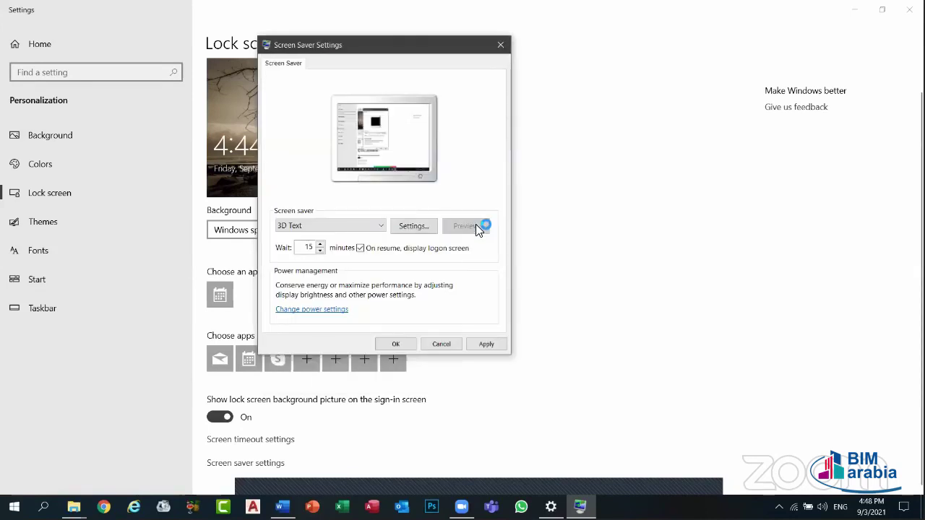
left_click(476, 224)
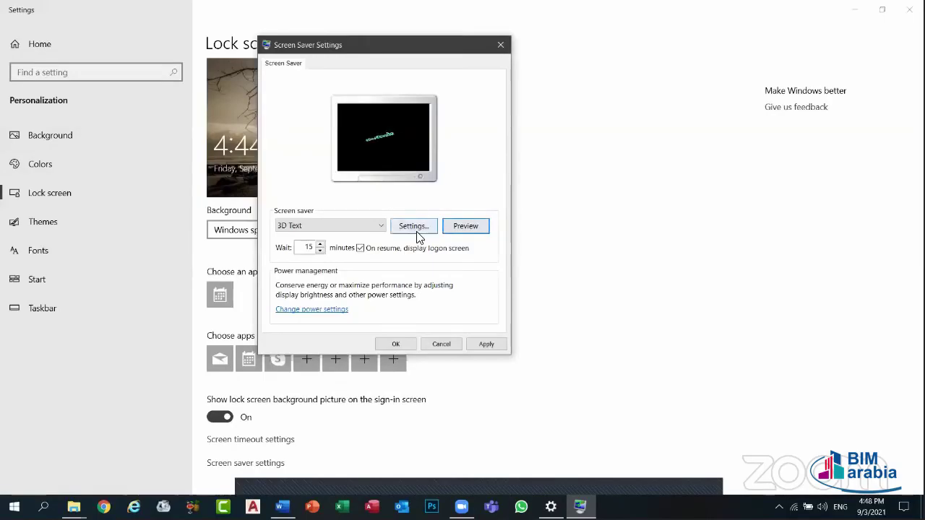
- Reopen the 3D Text settings and set the rotation type to Spin
left_click(415, 226)
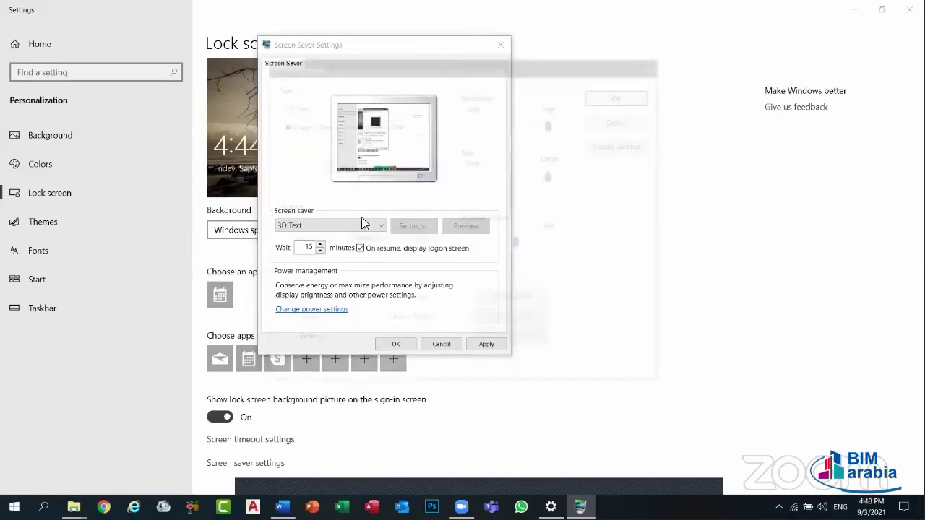
left_click(354, 246)
left_click(361, 259)
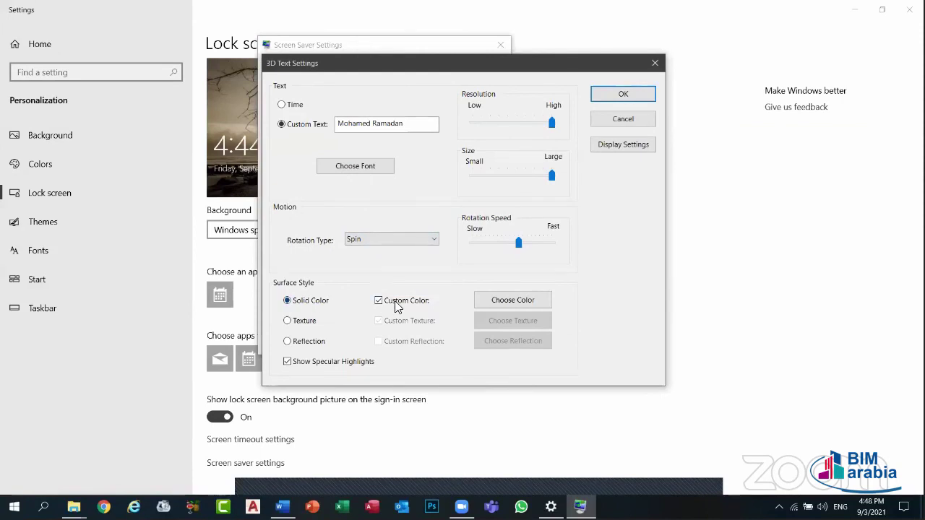
- View the custom color choices, switch the surface style to Texture, look at the texture file selection and discard the 3D Text settings changes
left_click(487, 302)
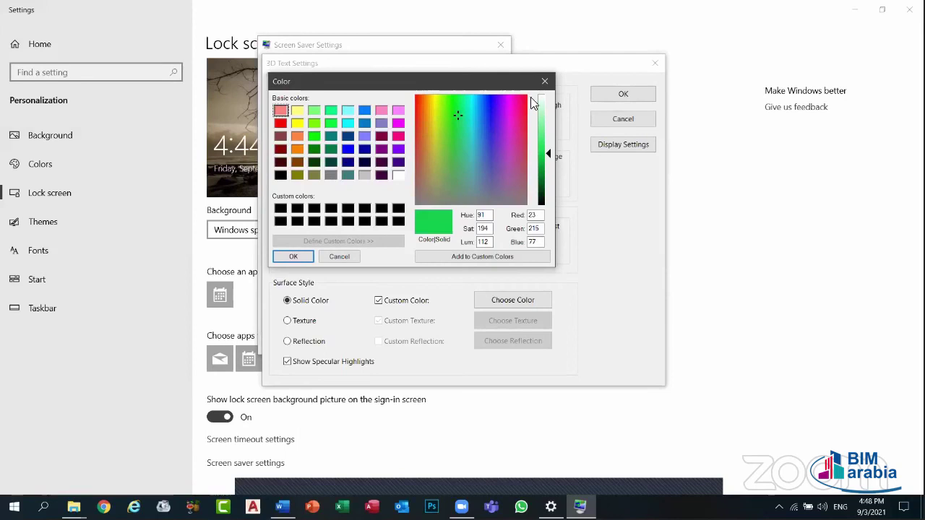
left_click(545, 81)
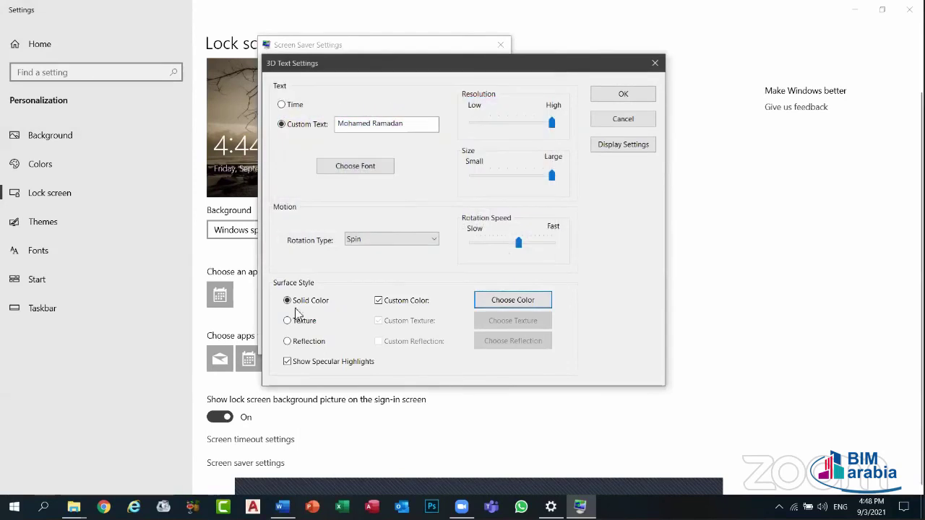
left_click(298, 320)
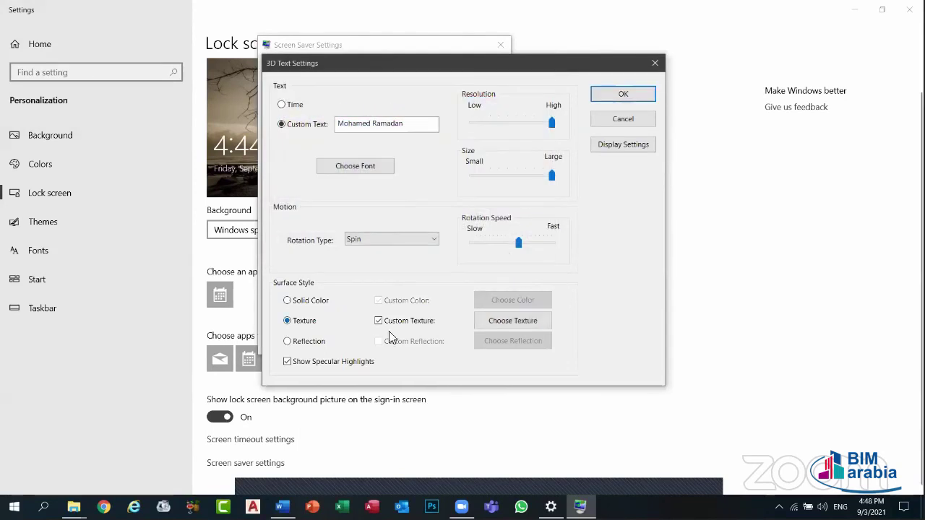
left_click(535, 322)
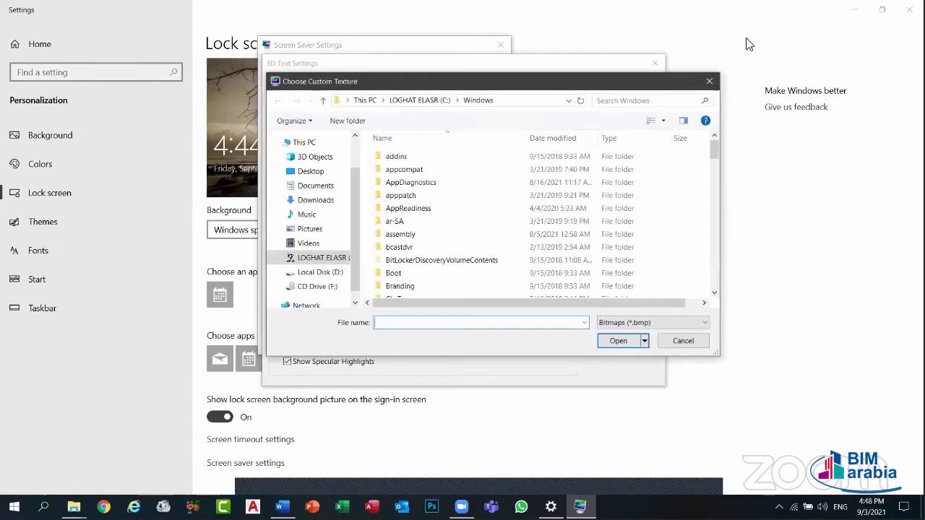
left_click(709, 81)
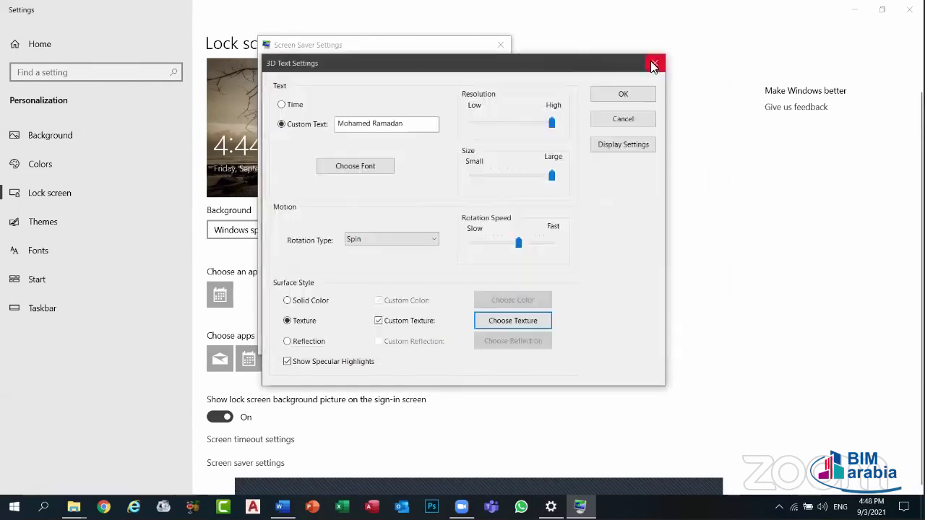
left_click(654, 65)
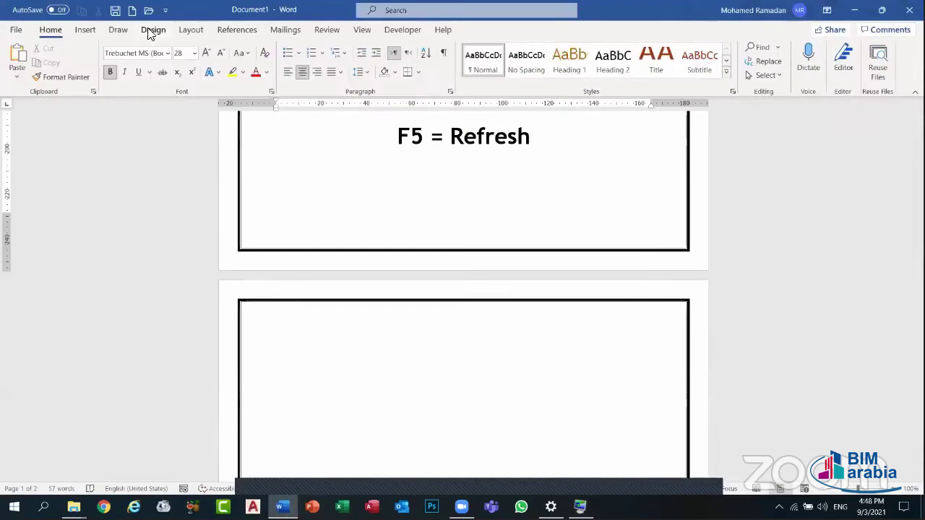
- Switch to the Word document and open the texture fill effects for its page color
left_click(151, 30)
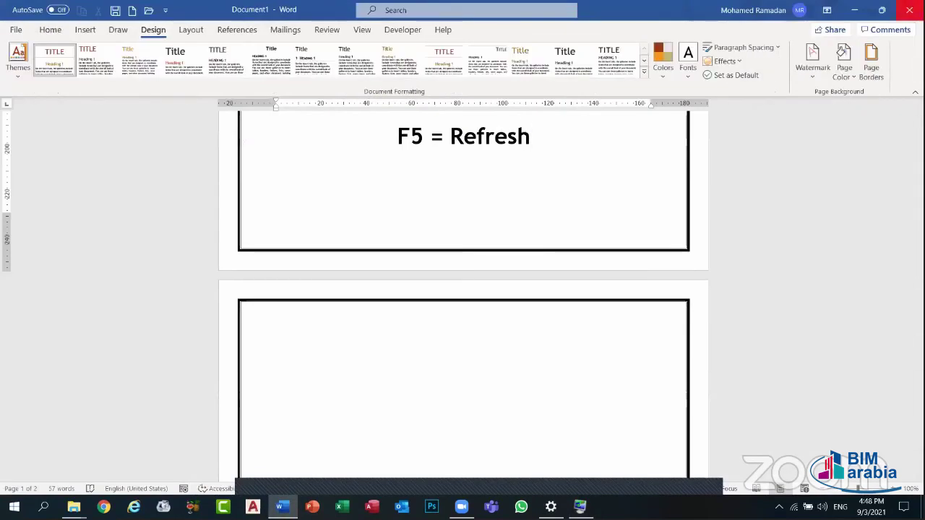
left_click(872, 65)
left_click(635, 114)
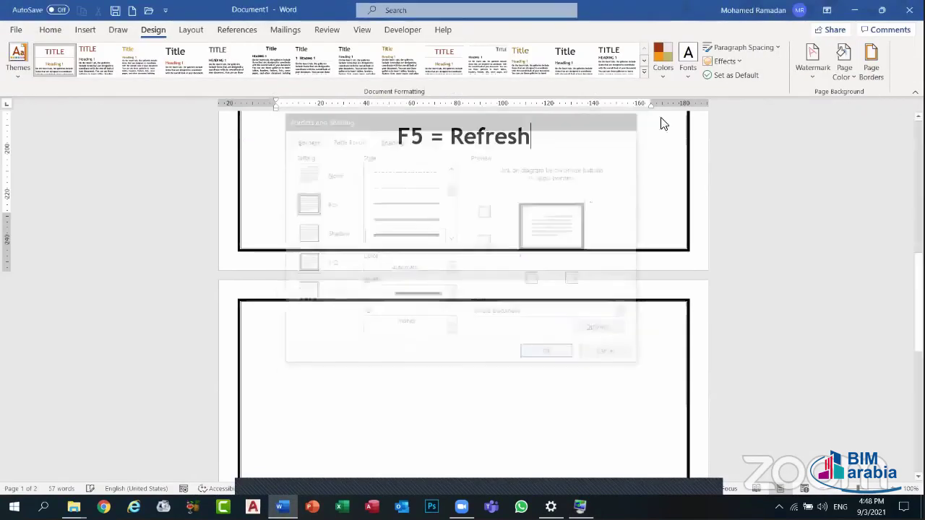
left_click(843, 65)
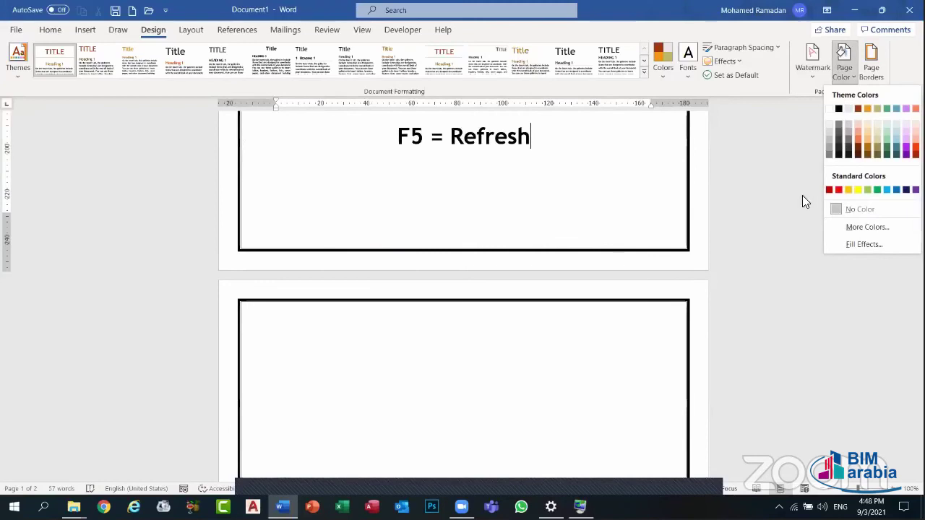
left_click(860, 244)
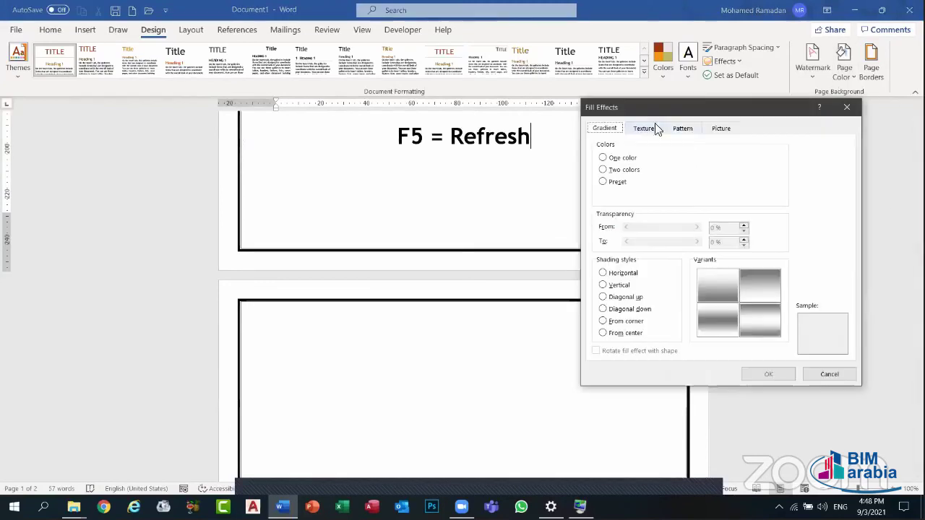
left_click(643, 129)
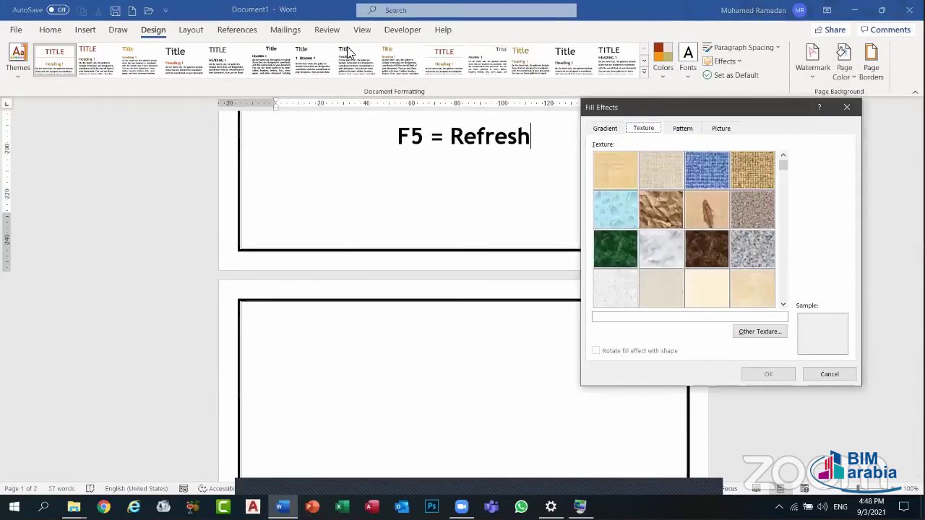
- Apply the Brown marble texture to the document's page background, then undo it
left_click_drag(597, 105, 271, 43)
left_click(291, 107)
left_click(336, 139)
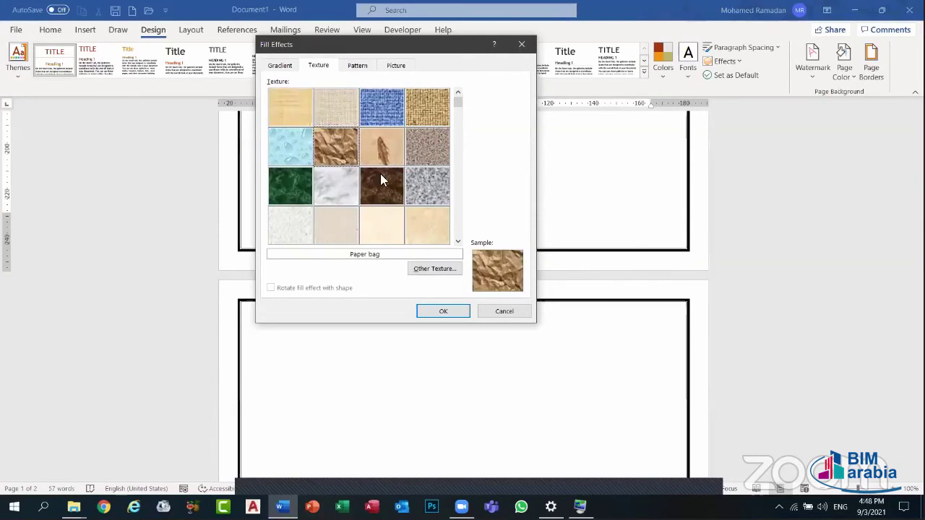
left_click(379, 177)
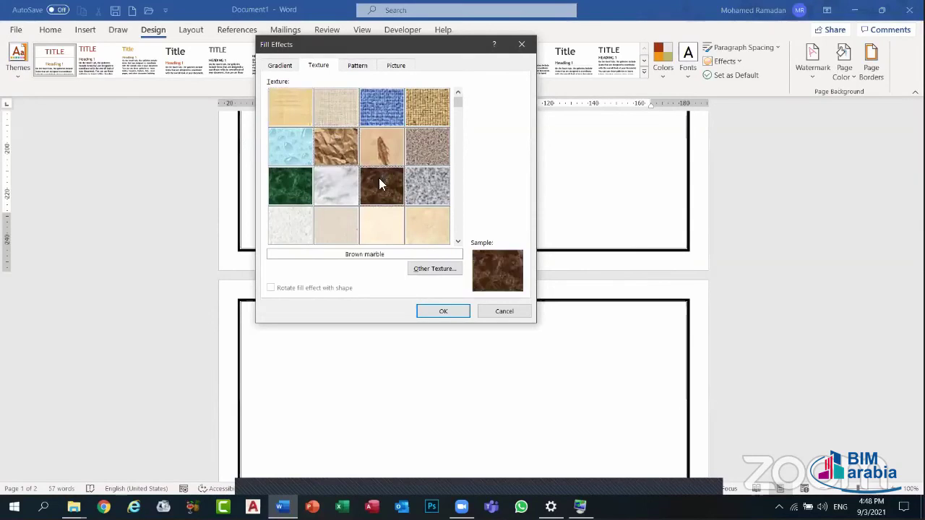
left_click(427, 312)
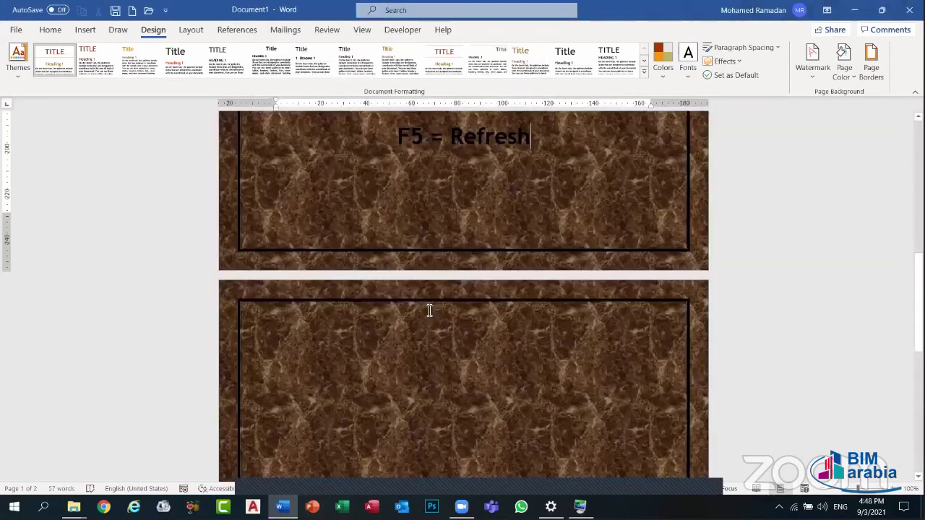
key("ctrl+z")
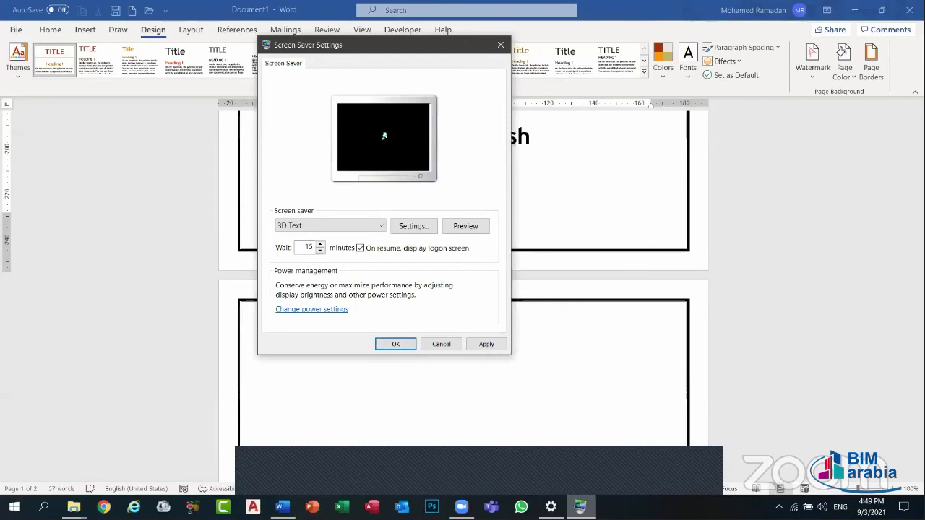
- Switch back to the 3D Text settings, try a custom Reflection surface style, view its file selection, restore Solid Color and close the settings
key("alt+Tab")
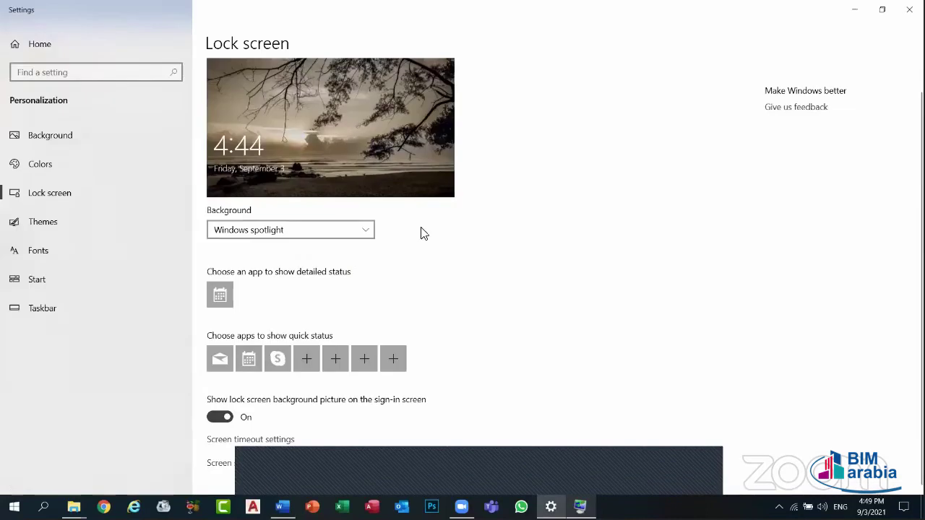
key("alt+Tab")
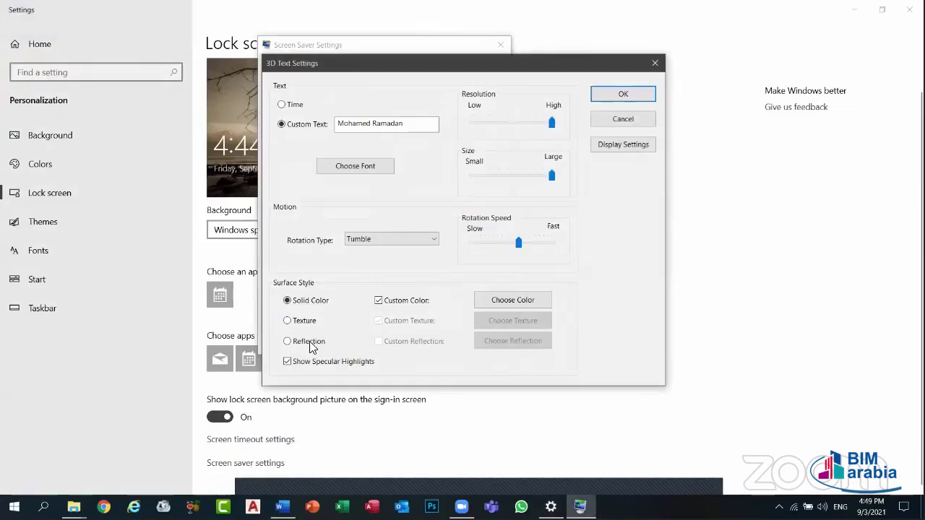
left_click(312, 344)
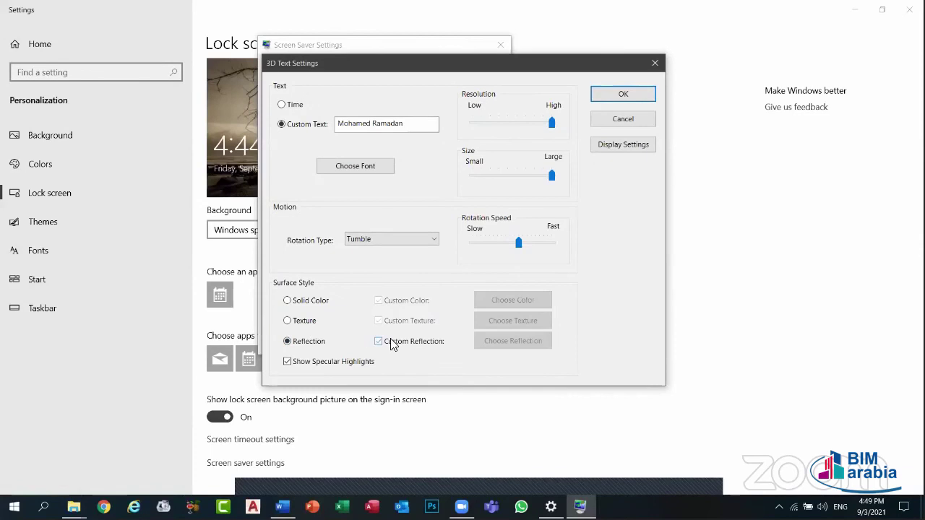
left_click(391, 344)
left_click(497, 338)
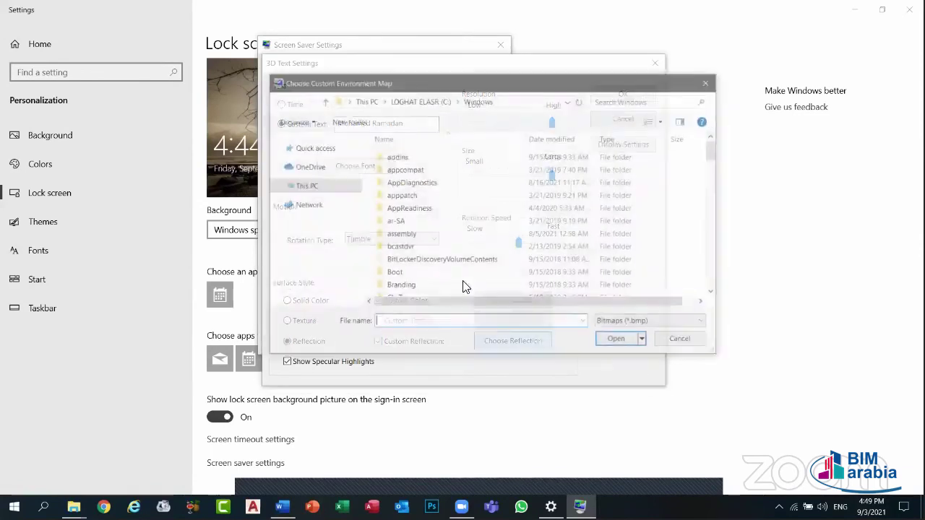
left_click(716, 71)
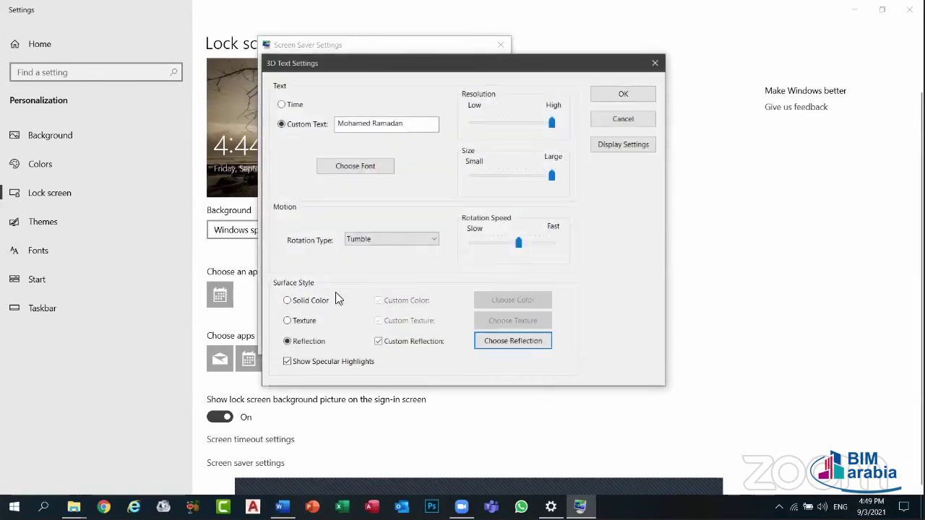
left_click(292, 300)
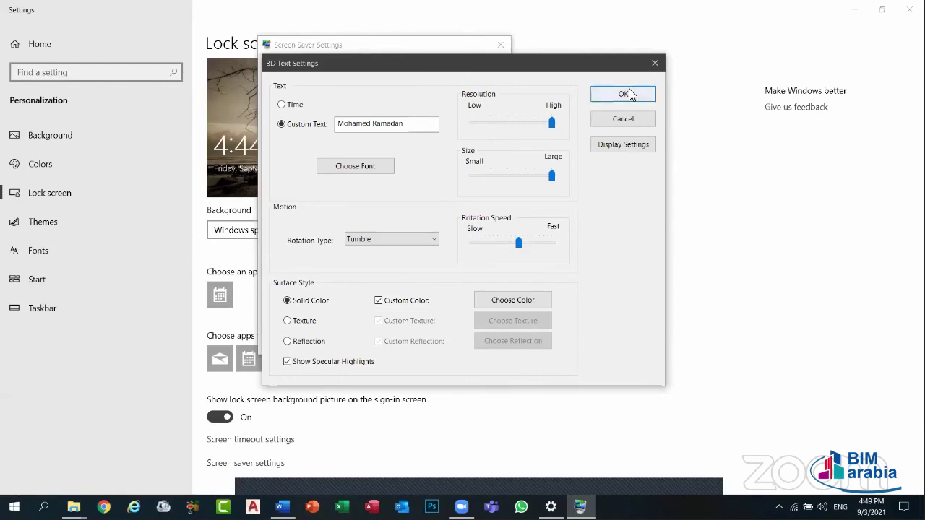
left_click(654, 65)
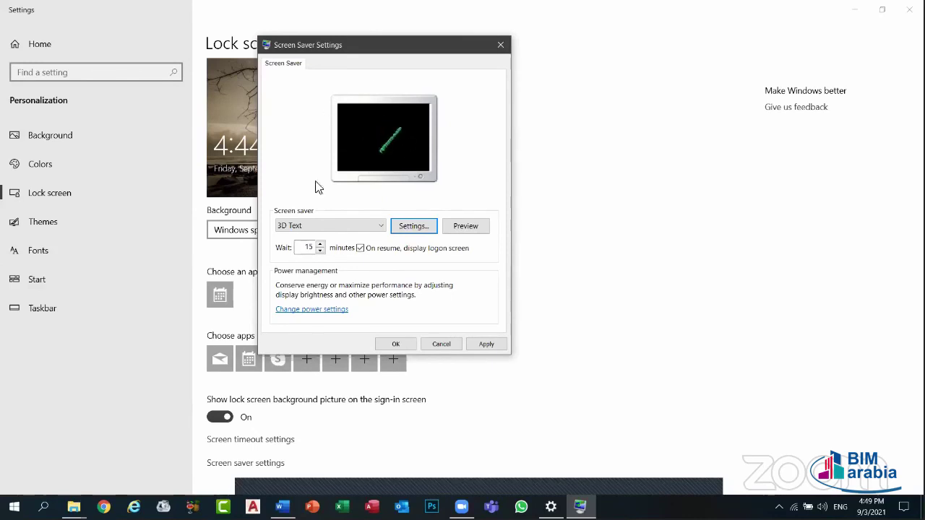
- Increase the screen saver wait time step by step, and lower it back to 15 minutes
left_click(320, 244)
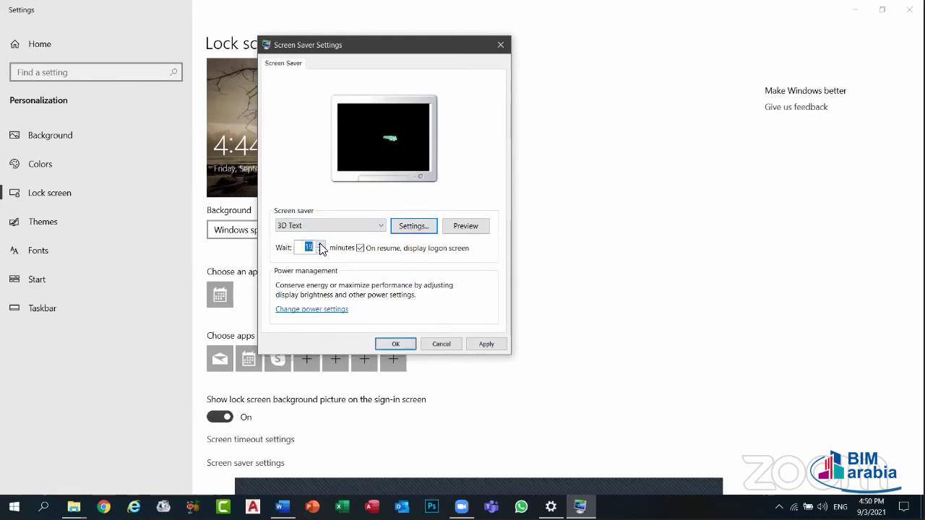
left_click(322, 246)
left_click(322, 245)
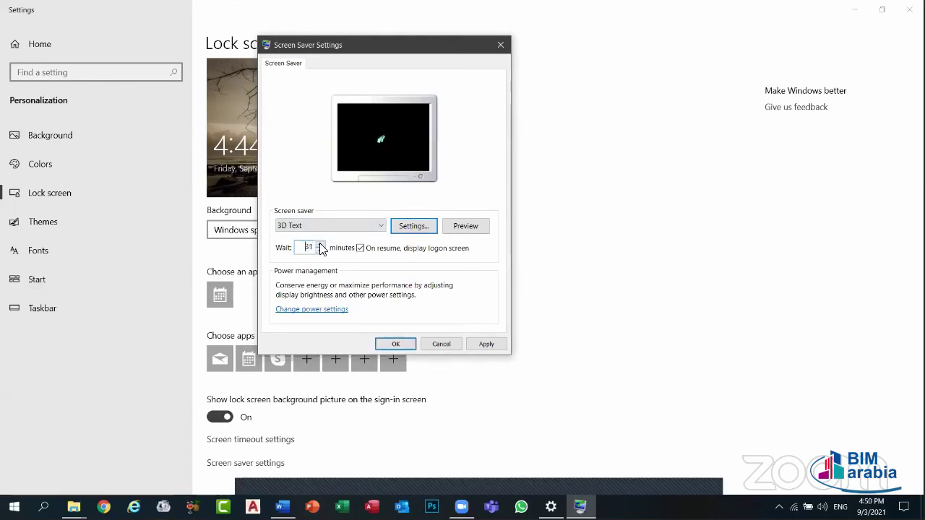
left_click(322, 247)
left_click(321, 251)
left_click(321, 250)
left_click(321, 251)
left_click(321, 251)
left_click(321, 251)
left_click(320, 251)
left_click(321, 250)
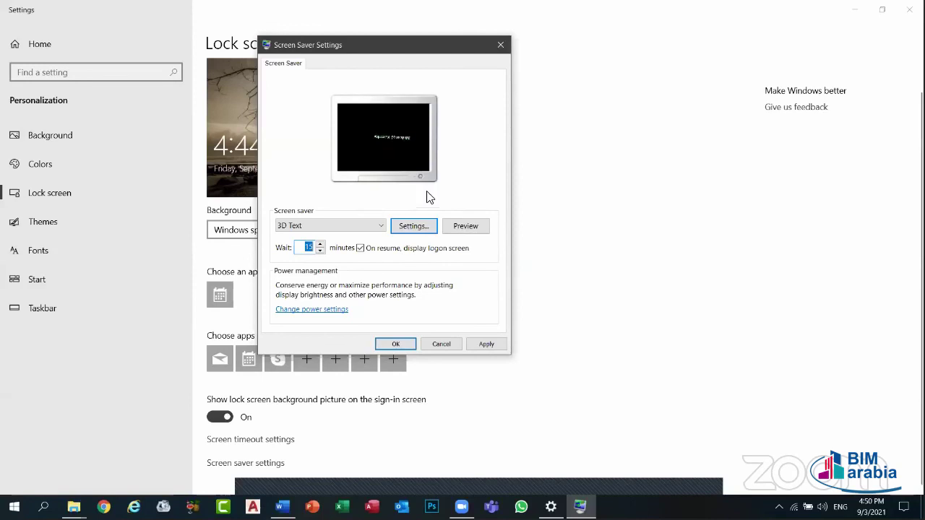
- Reopen the 3D Text settings, set the rotation type to Spin and accept the change
left_click(413, 226)
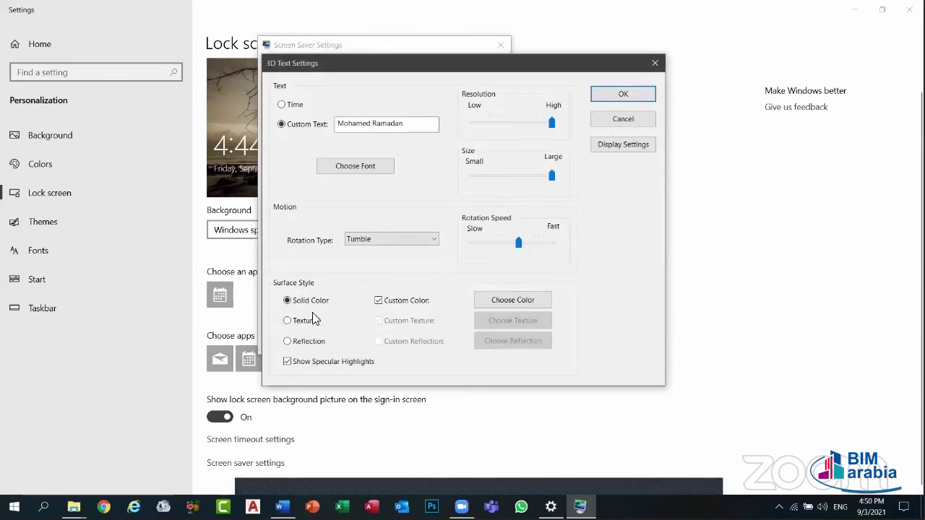
left_click(382, 241)
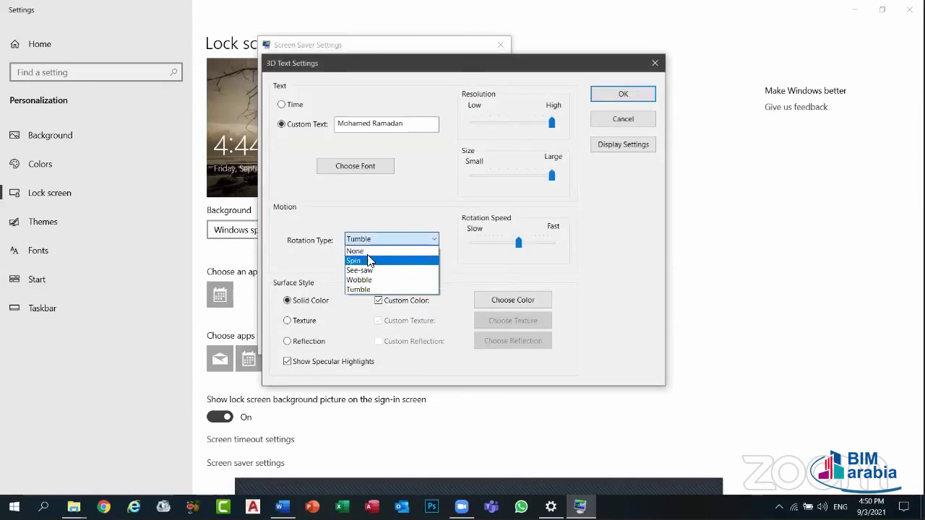
left_click(376, 259)
left_click(599, 96)
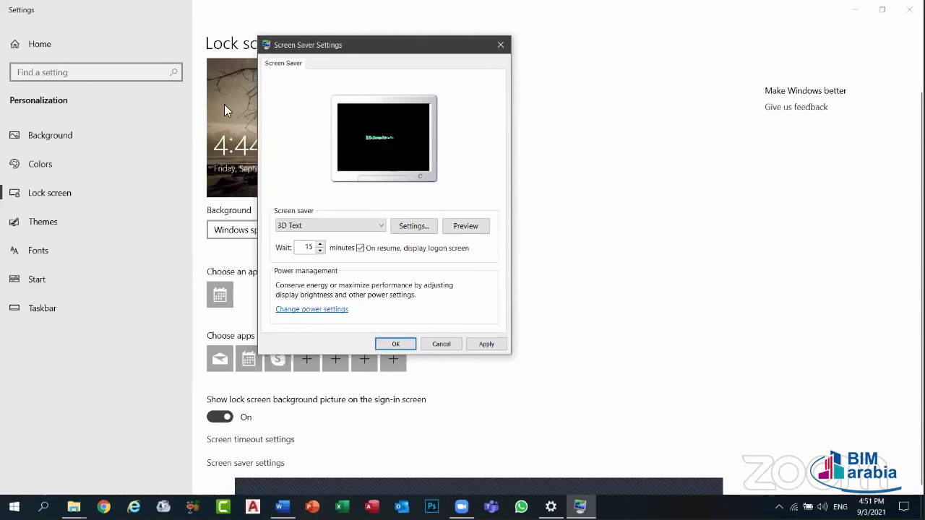
- Close the screen saver settings and switch the sign-in screen's lock screen background picture off and back on
left_click_drag(390, 45, 366, 49)
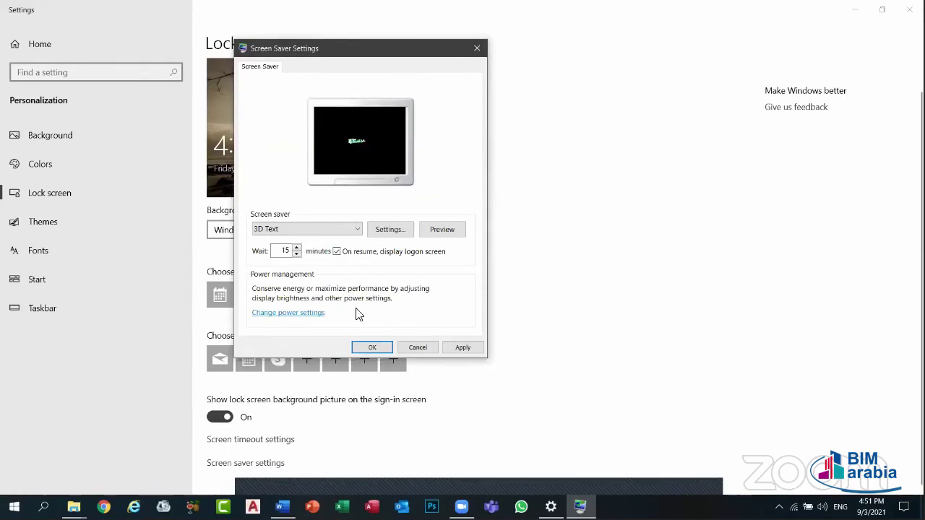
left_click(479, 48)
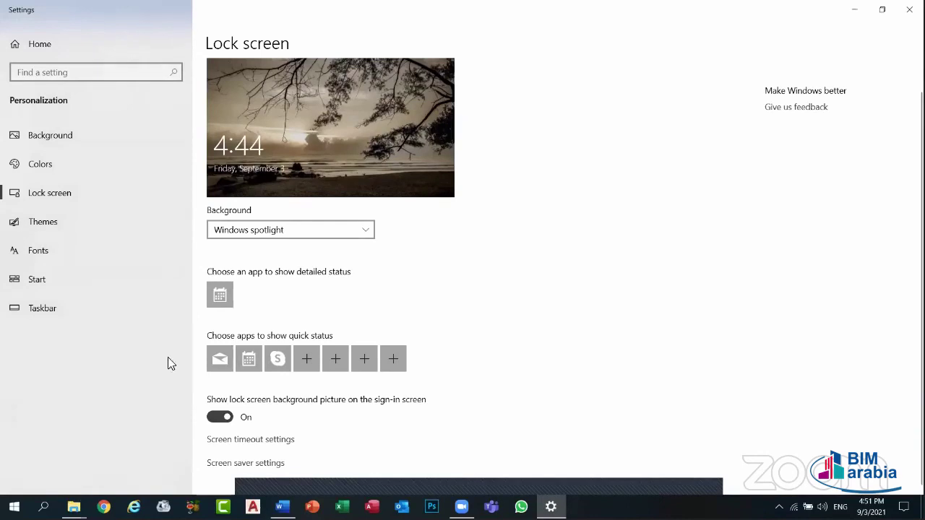
left_click(224, 419)
left_click(222, 422)
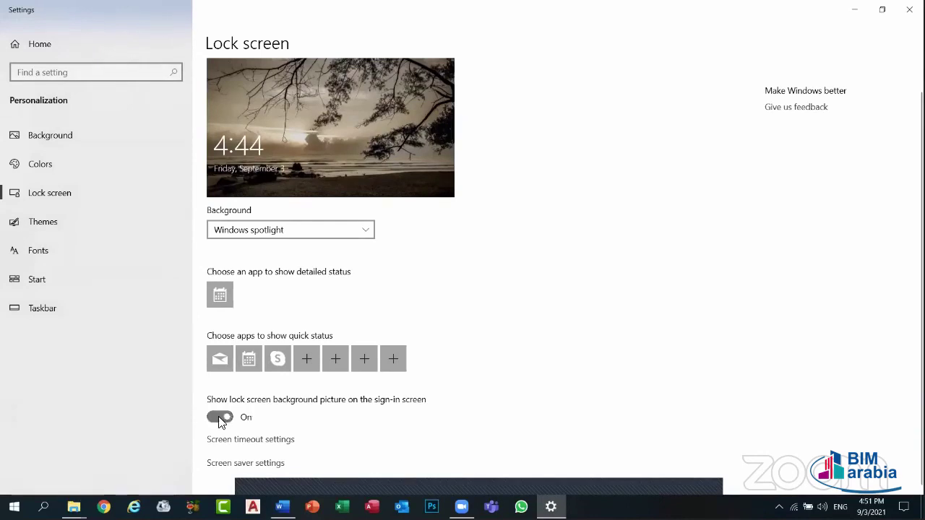
- Apply the Windows theme from the Themes page and check its look on the desktop and in a This PC window
left_click(65, 222)
scroll(376, 343, "down", 3)
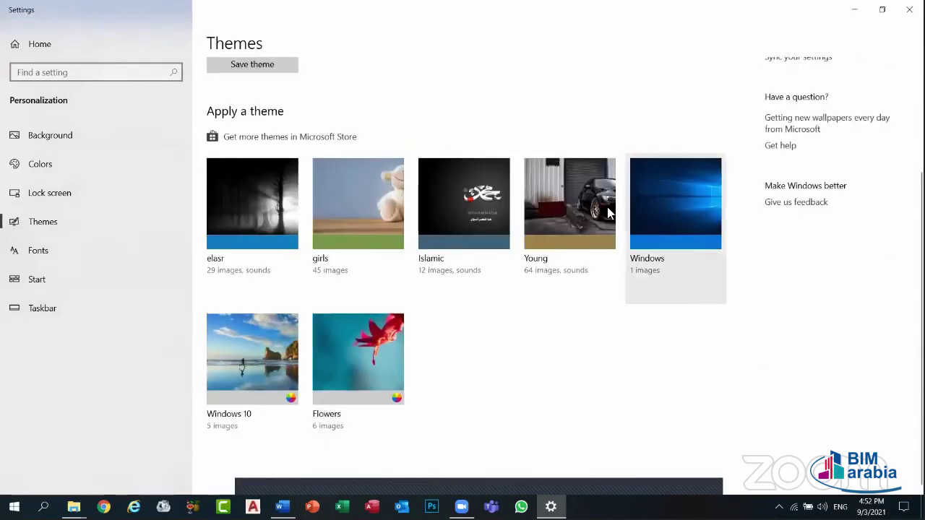
left_click(674, 177)
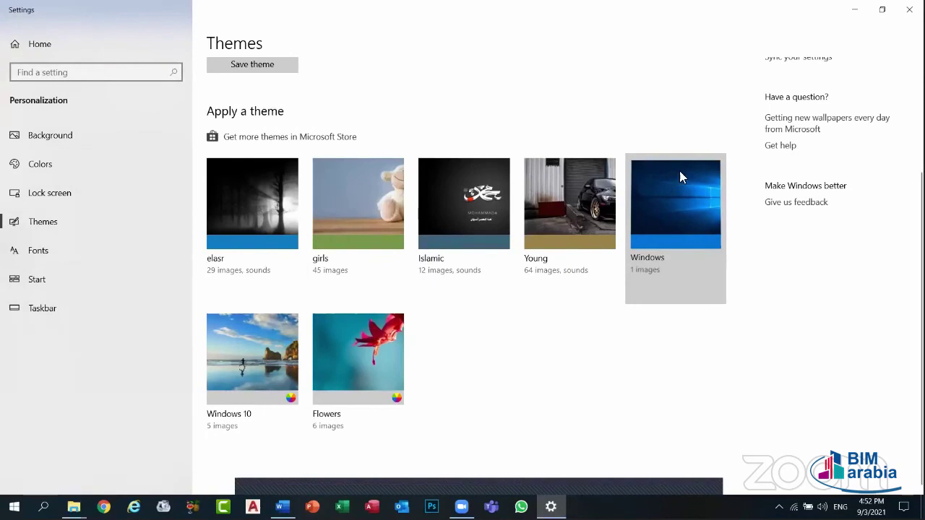
key("alt+Tab")
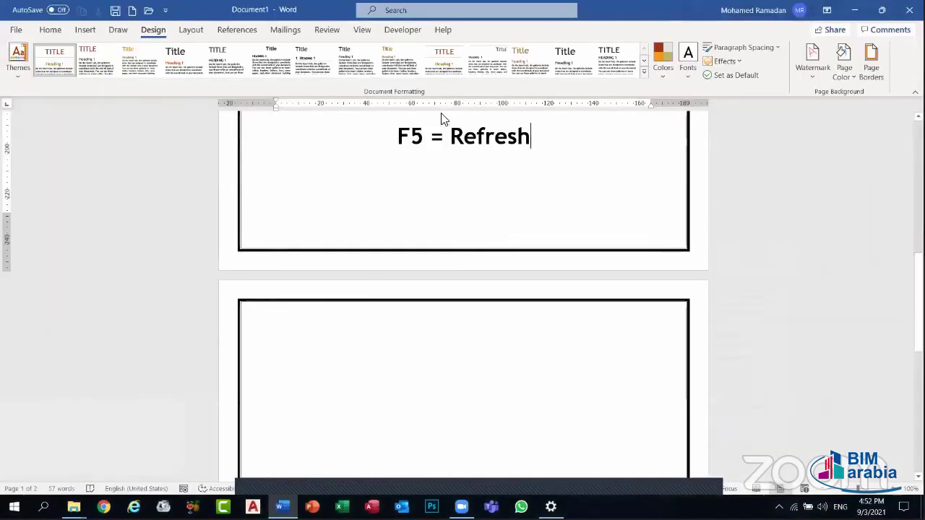
key("super+d")
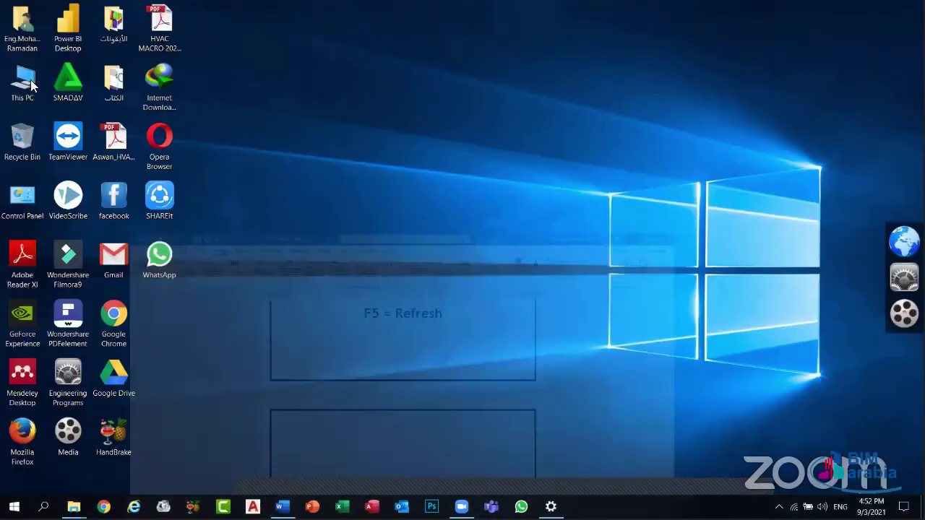
double_click(25, 80)
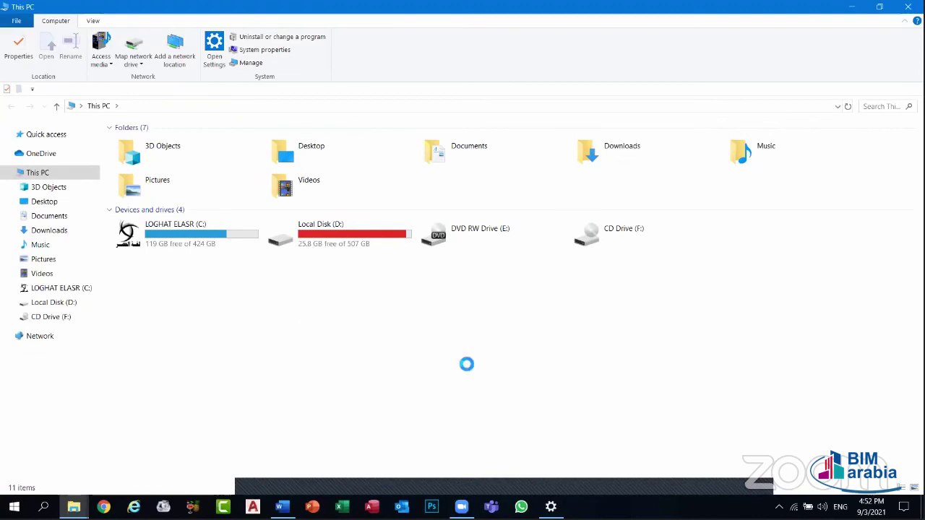
- Apply the Islamic theme, check its look in the This PC window and return to the Themes settings
key("alt+Tab")
left_click(465, 361)
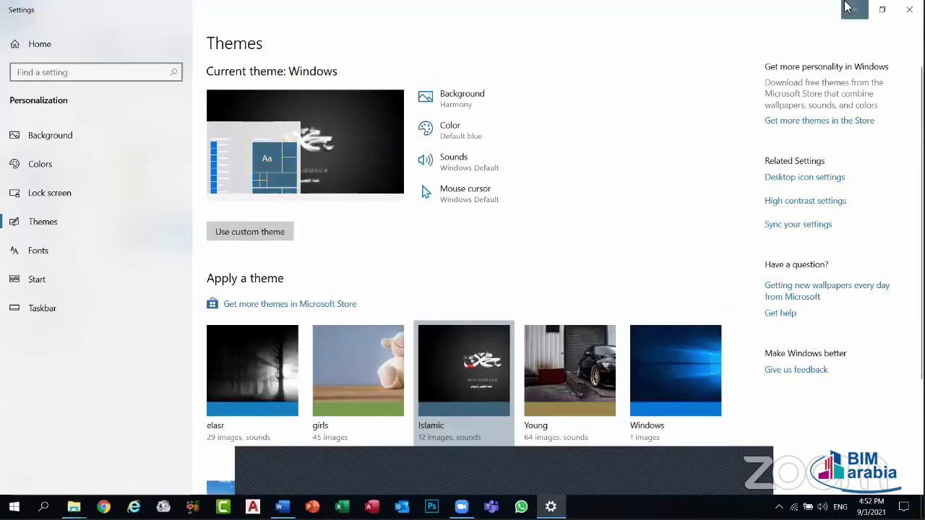
left_click(853, 10)
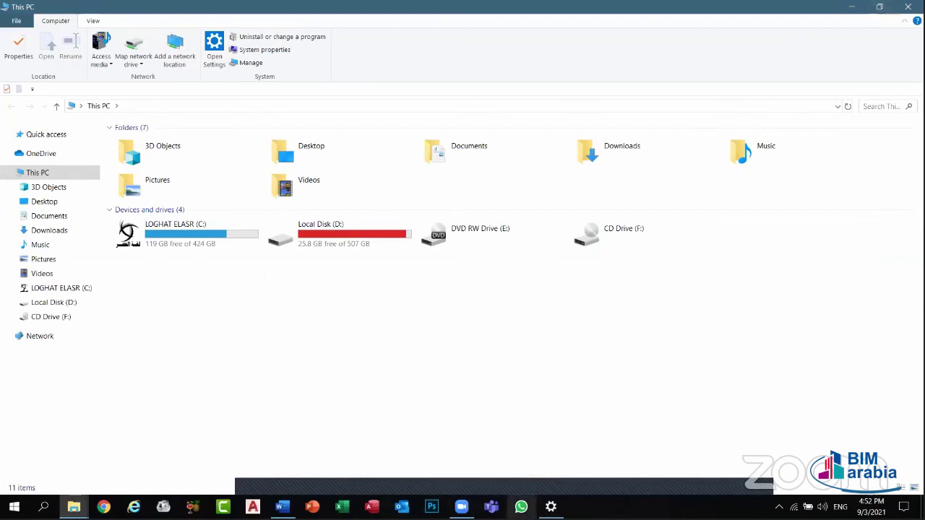
left_click(551, 506)
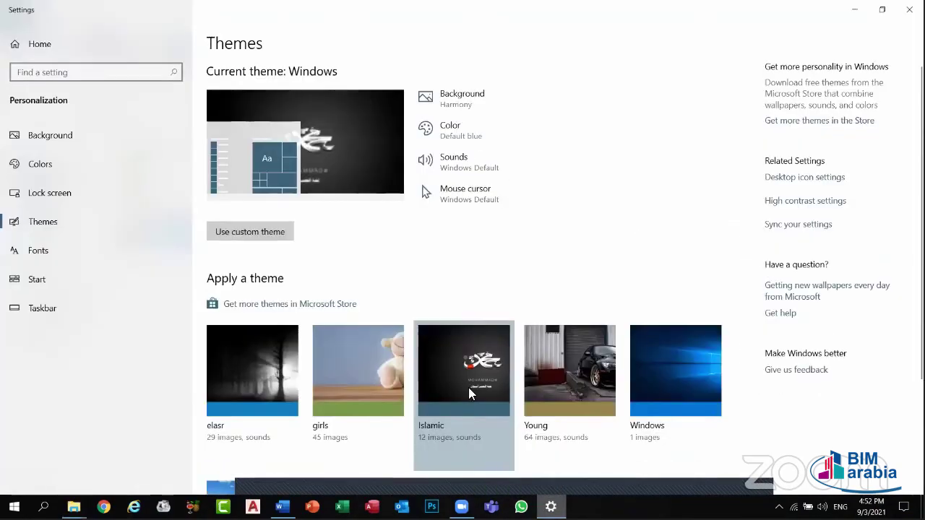
- Apply the Windows 10 theme and review its background, color, sound and cursor summary
scroll(435, 458, "down", 3)
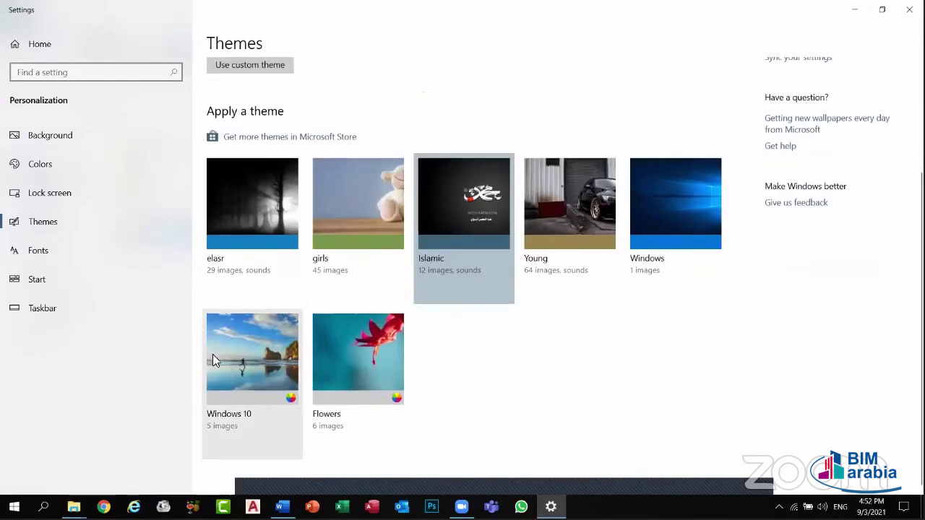
left_click(227, 361)
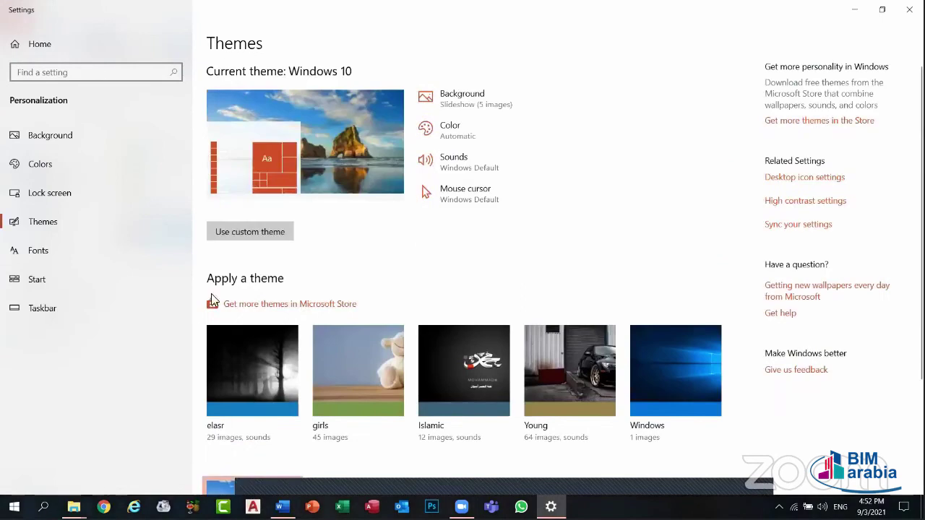
scroll(307, 217, "down", 2)
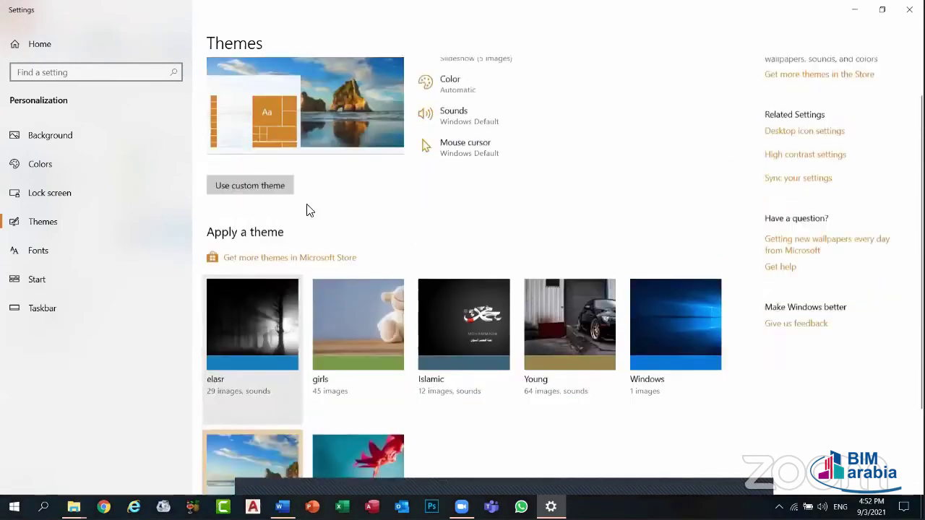
scroll(307, 208, "up", 2)
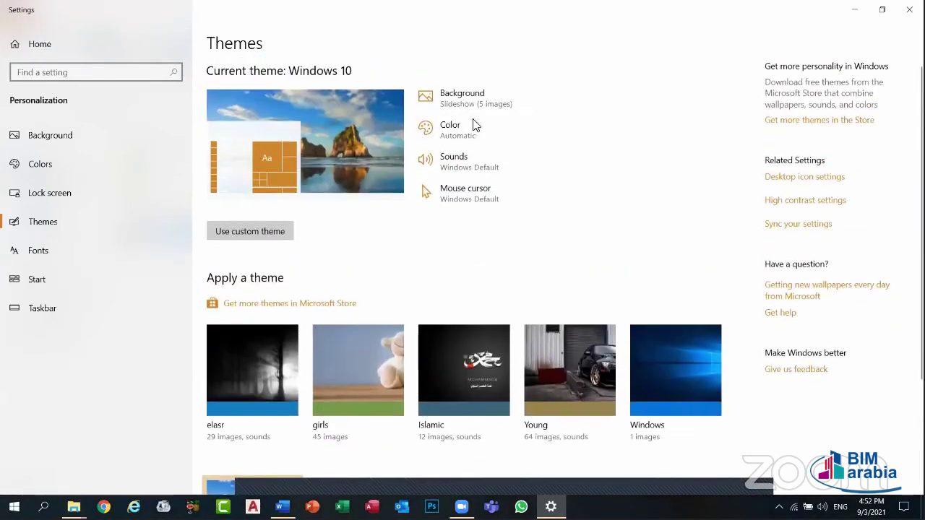
- Set the theme's accent color to Dark gray and return to the Themes settings
left_click(458, 140)
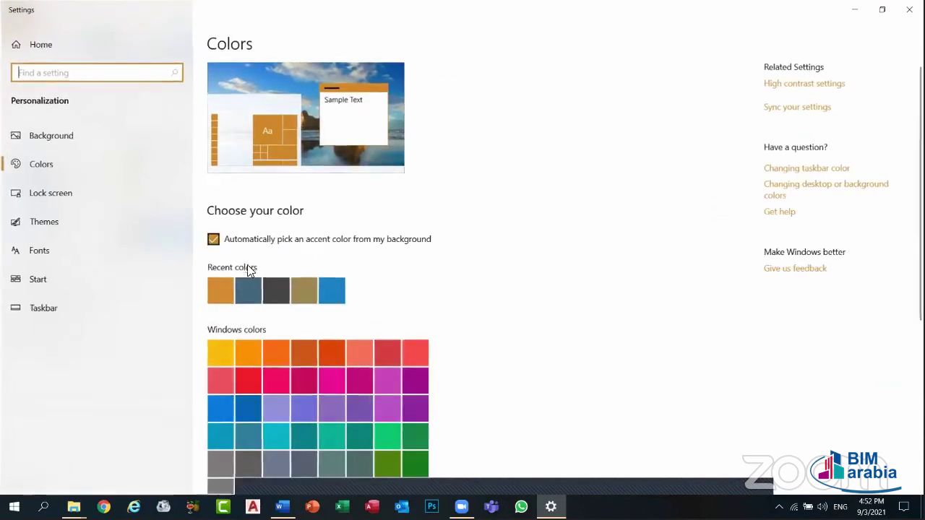
left_click(282, 298)
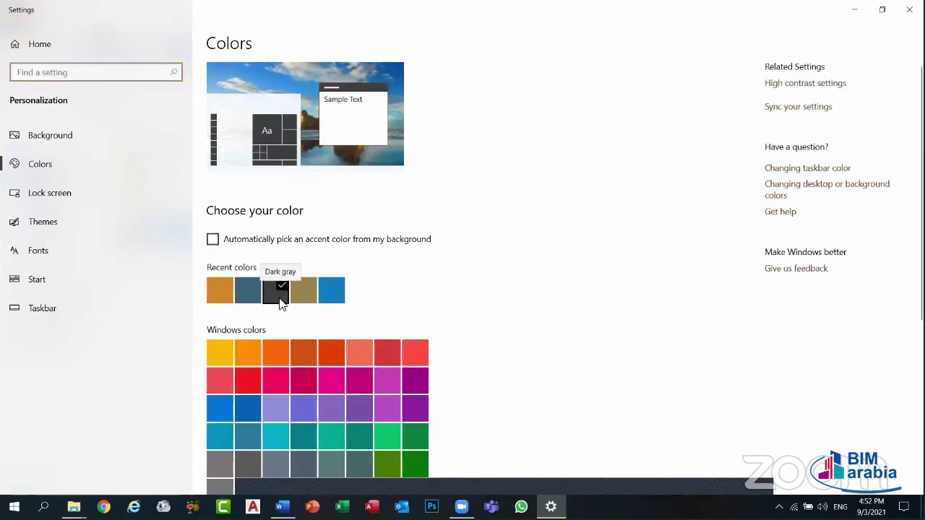
left_click(32, 218)
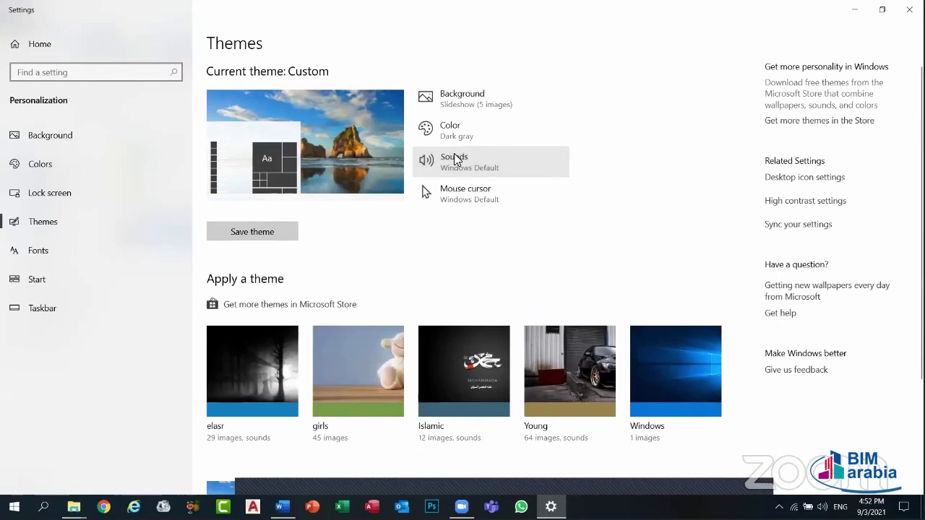
- View the sound scheme and program event sounds of the current theme, and close them without changes
left_click(530, 170)
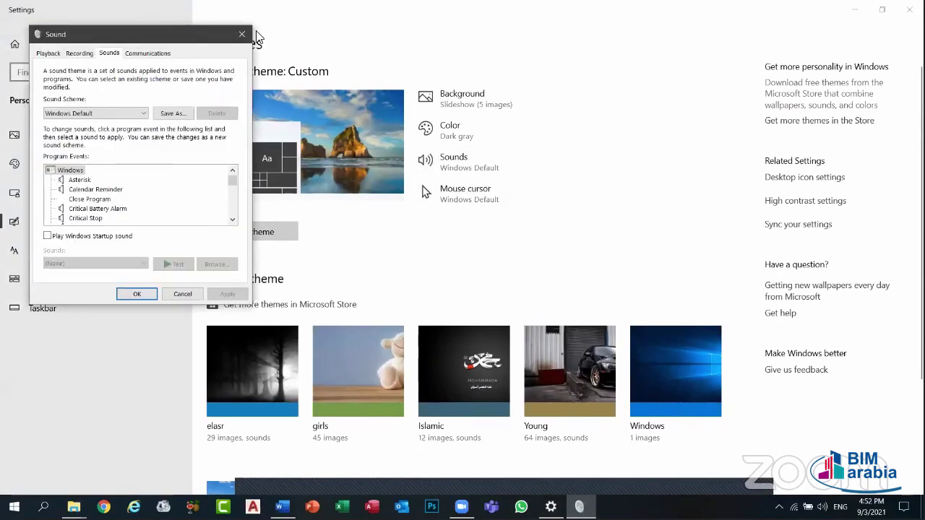
left_click(242, 34)
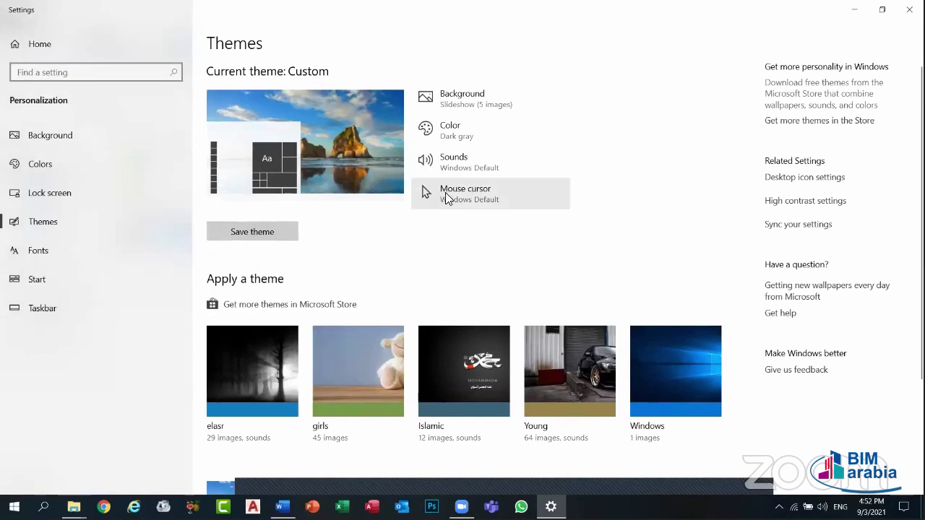
- Open the theme's mouse cursor properties, look through the pointer list, preview the Busy pointer and close the dialog
left_click(445, 194)
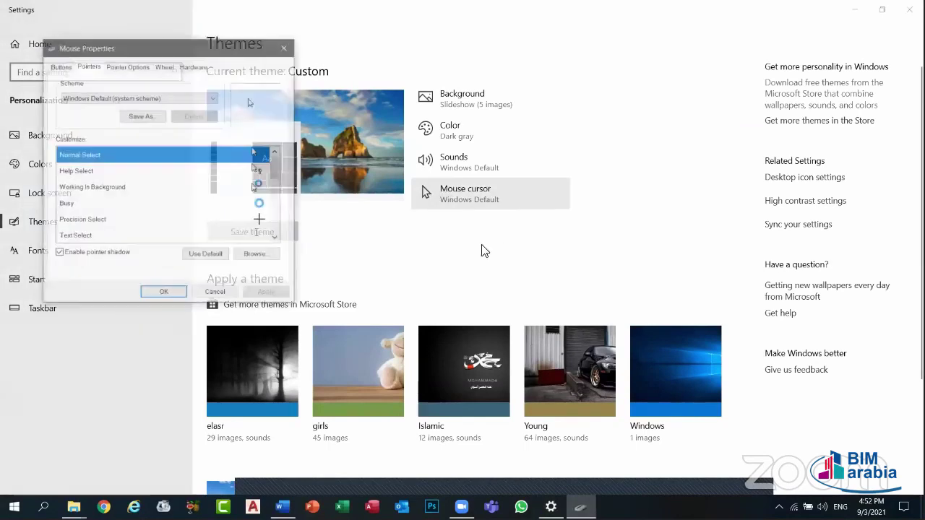
left_click_drag(208, 52, 379, 39)
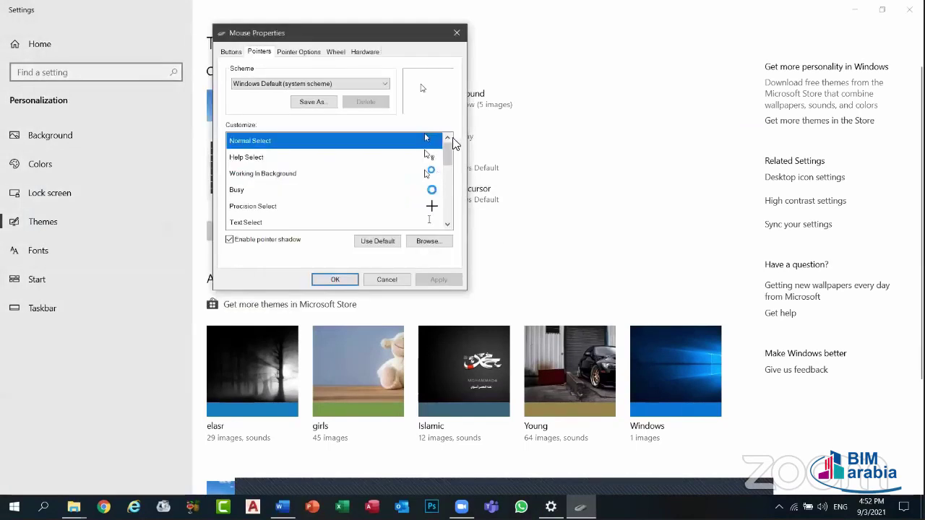
left_click_drag(450, 155, 448, 172)
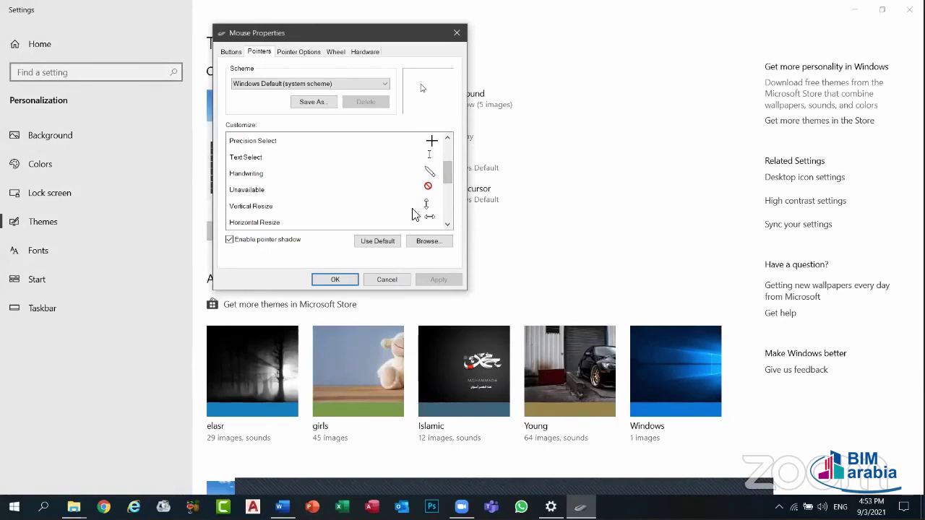
left_click_drag(449, 176, 450, 199)
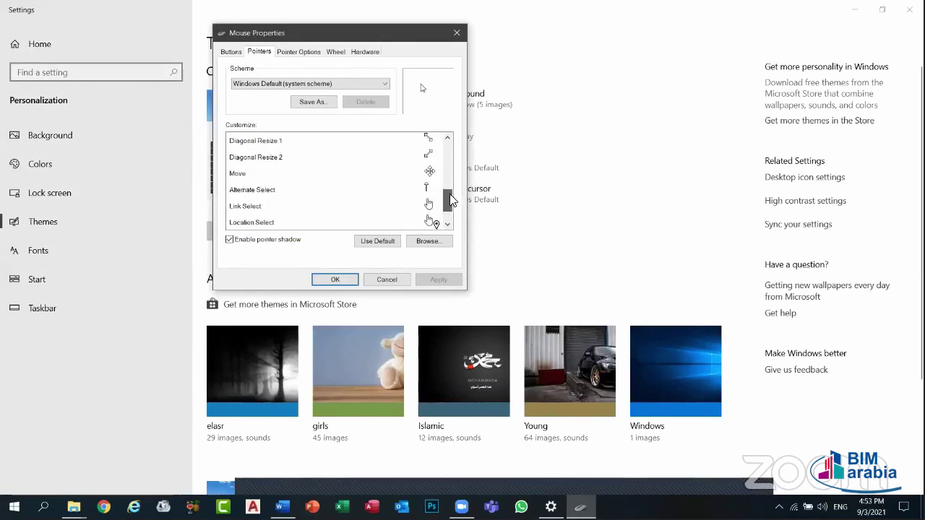
scroll(442, 194, "up", 5)
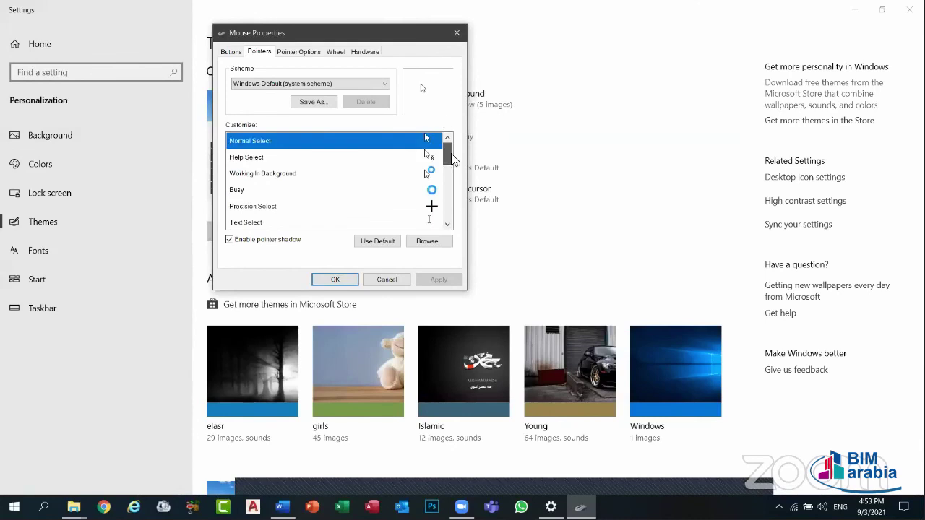
left_click(433, 191)
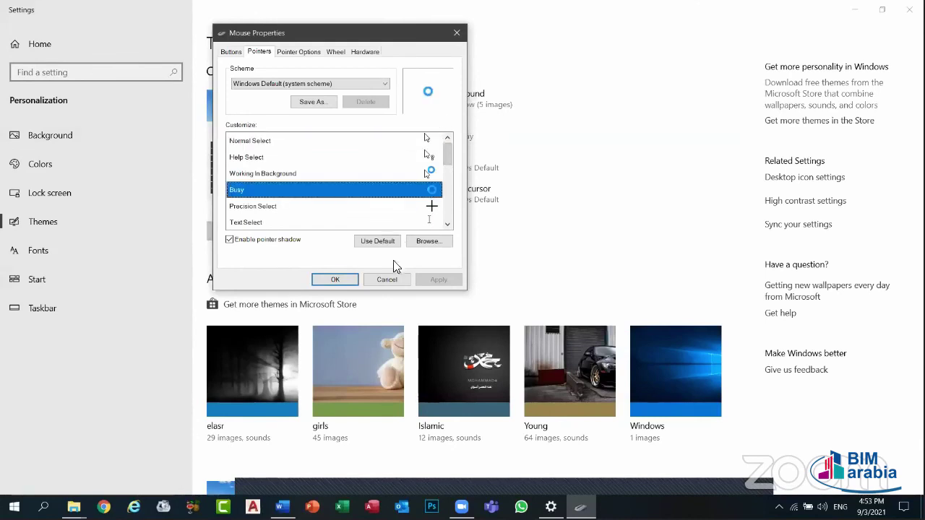
left_click(341, 280)
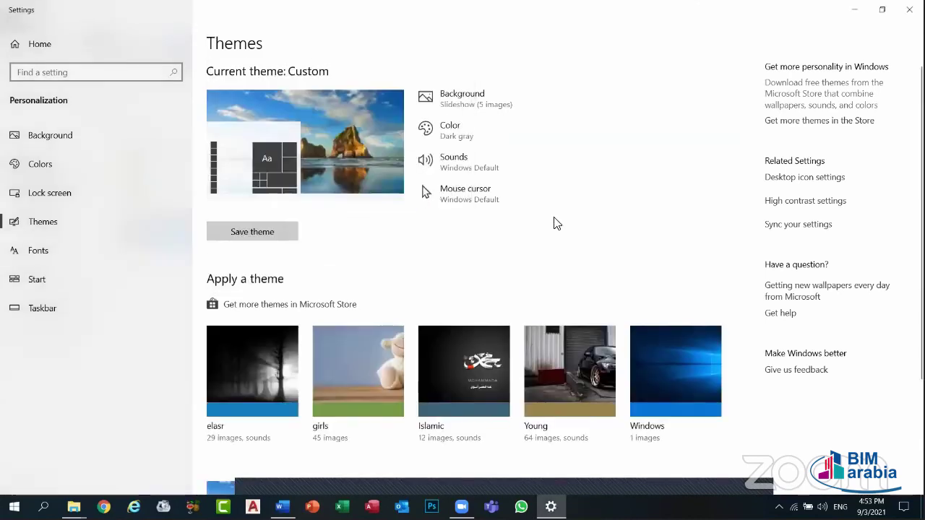
- Reopen the mouse pointer list, preview the Working In Background, Precision Select and Location Select pointers, and close it
left_click(452, 211)
left_click(260, 201)
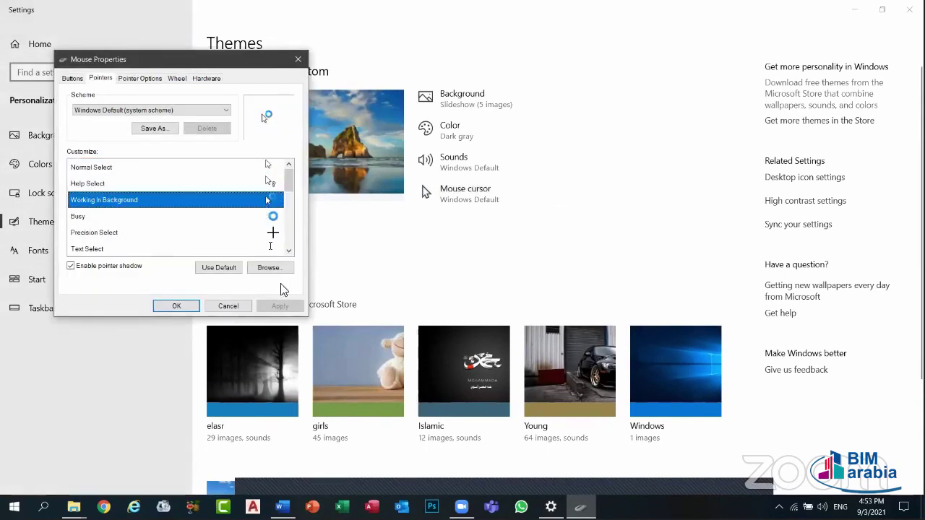
left_click(234, 233)
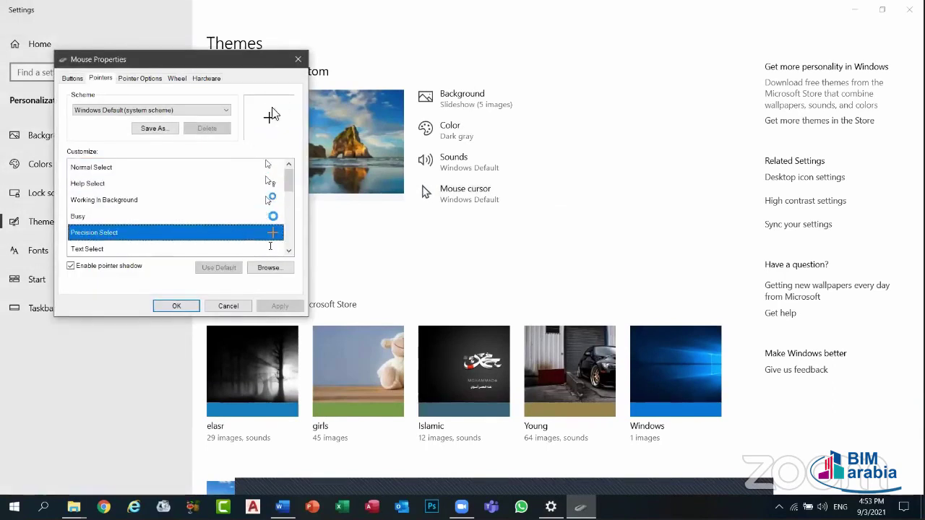
scroll(216, 209, "down", 4)
left_click(272, 217)
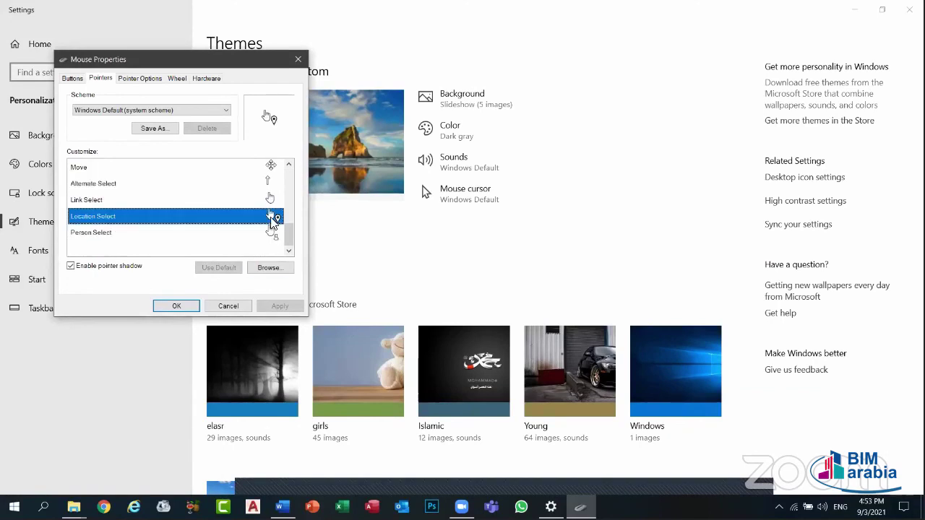
left_click(177, 306)
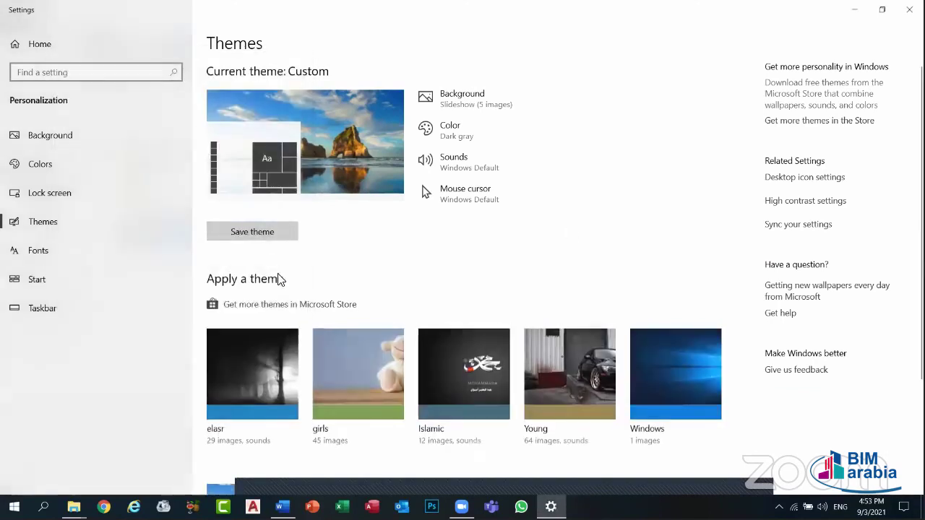
- Preview the Working In Background and Normal Select pointers in the mouse properties and close the dialog
left_click(459, 194)
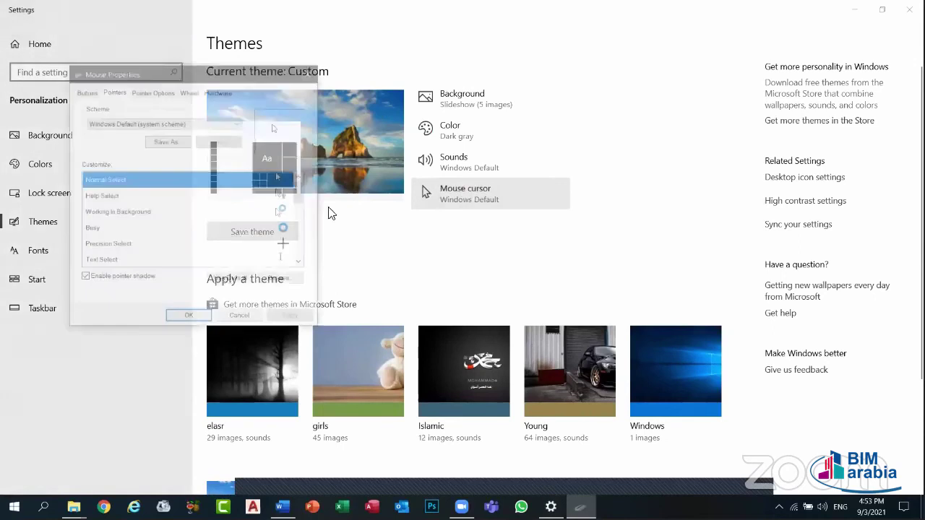
left_click(286, 213)
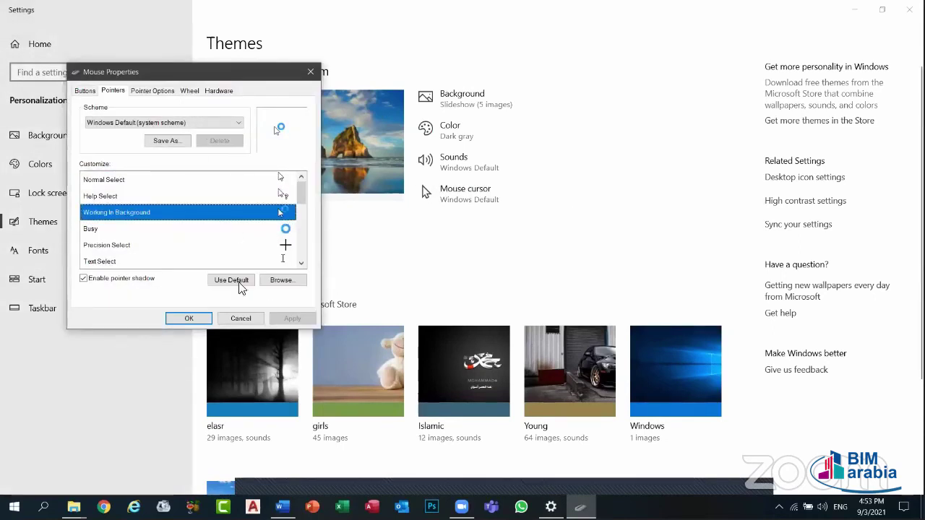
left_click(273, 180)
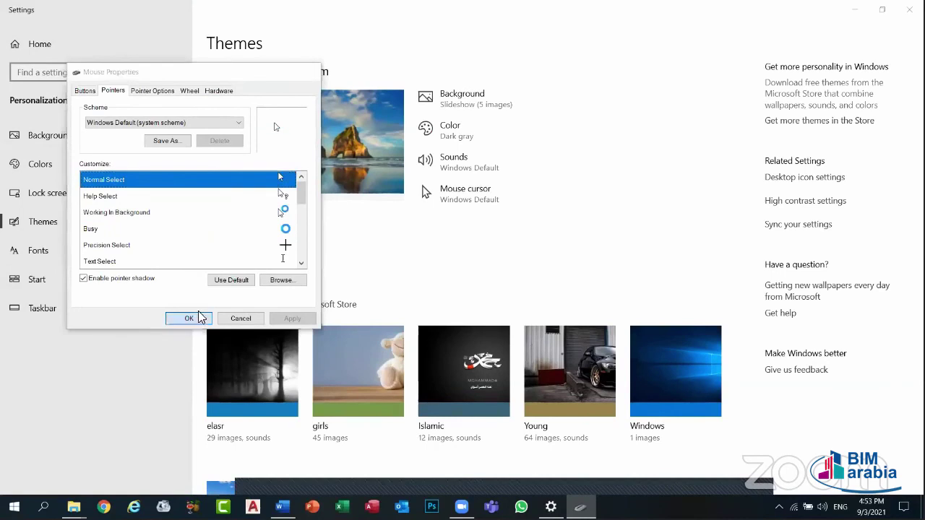
left_click(189, 319)
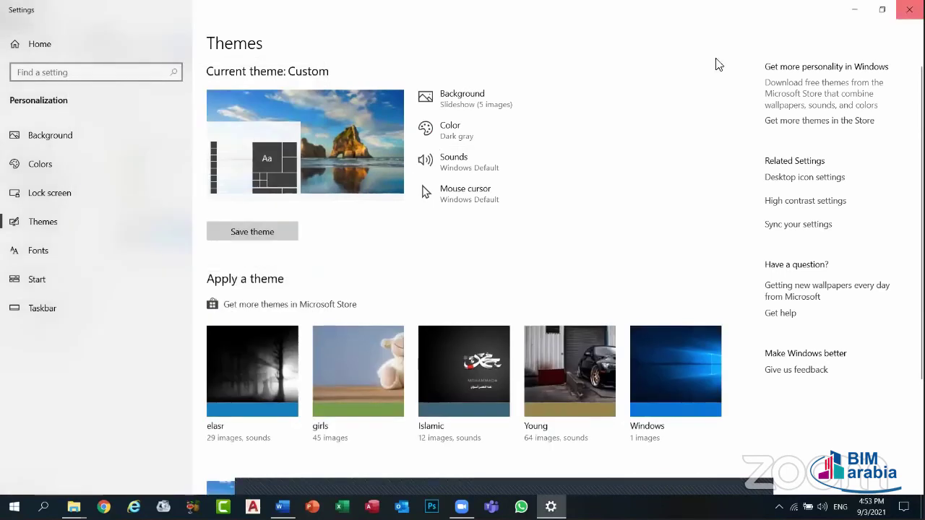
- Return through This PC and the desktop to the Themes settings, view the prompt for naming a saved theme and dismiss it
left_click(74, 506)
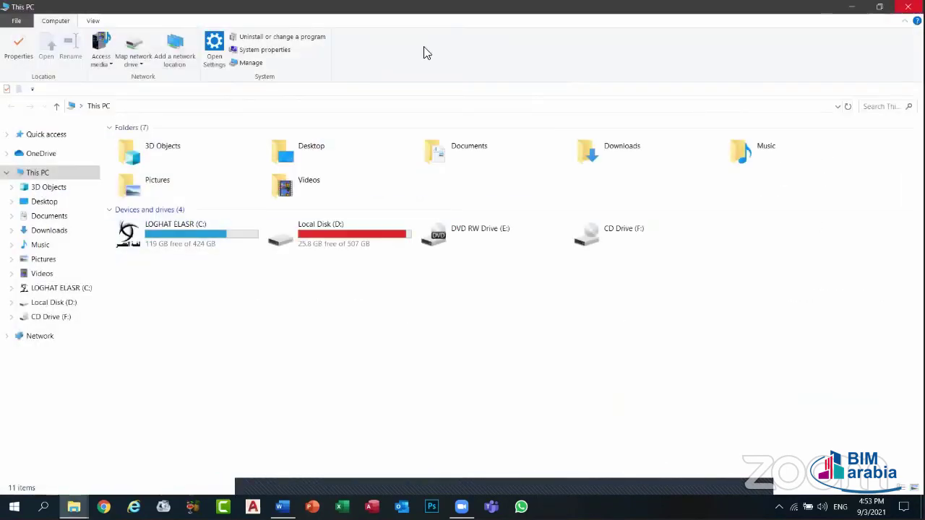
key("super+d")
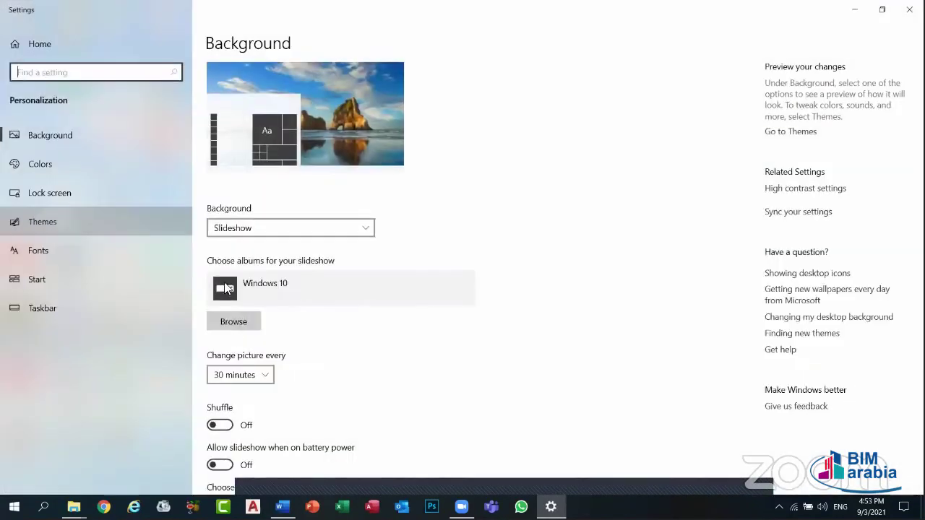
left_click(46, 222)
scroll(389, 335, "down", 3)
scroll(389, 335, "up", 3)
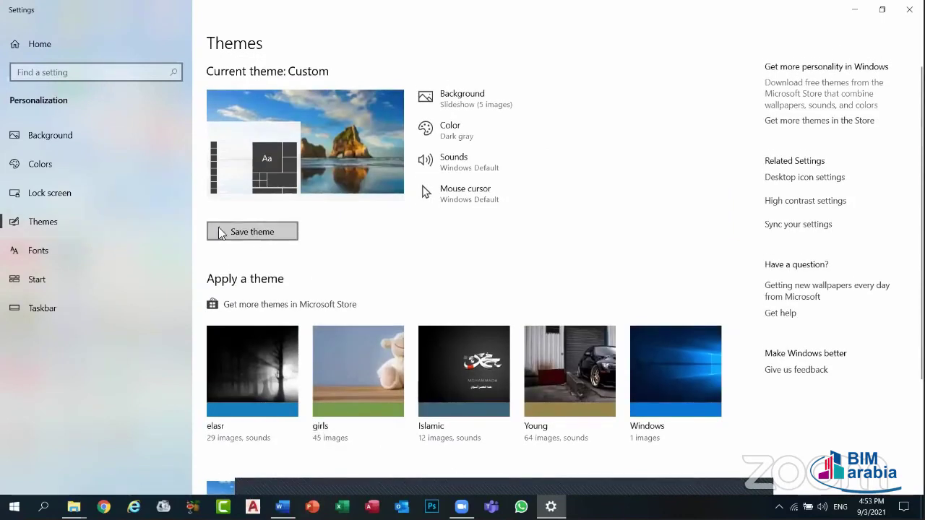
left_click(265, 230)
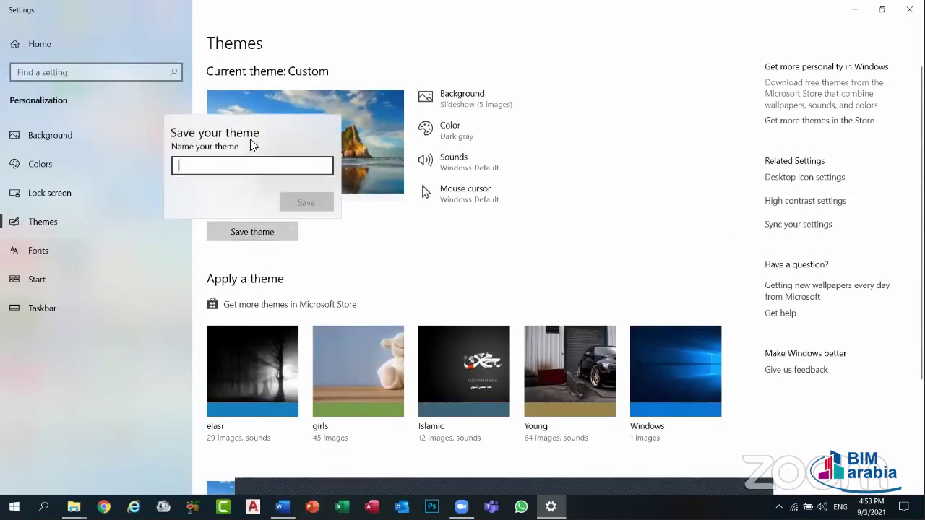
left_click(346, 265)
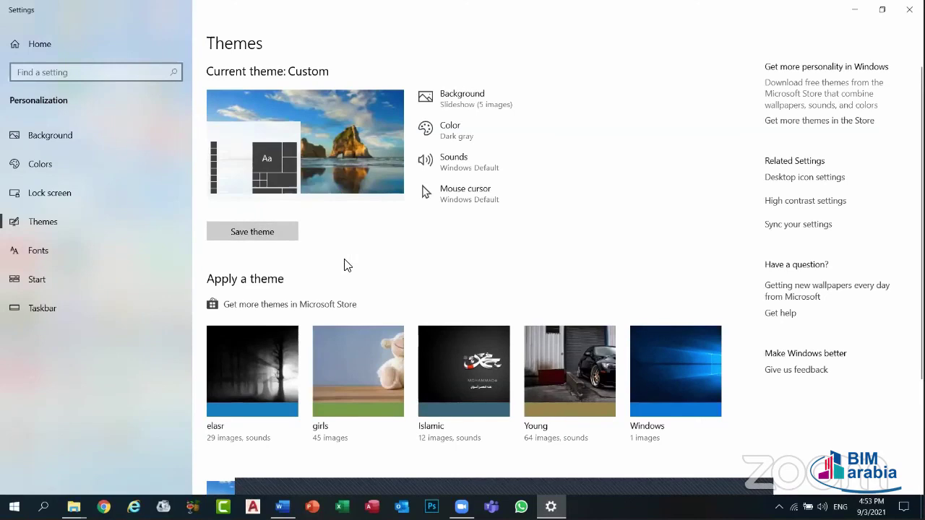
- Open the Fonts settings and look through the list of available fonts
left_click(71, 241)
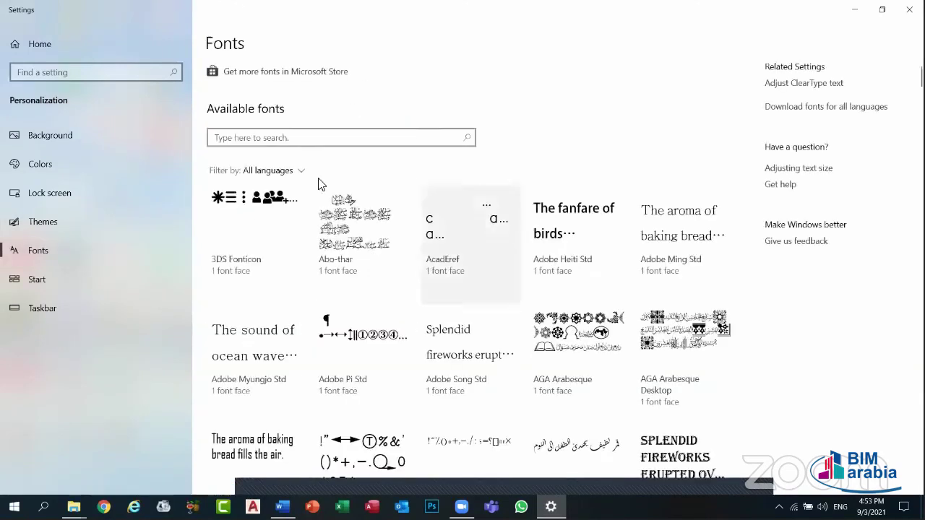
scroll(368, 206, "down", 15)
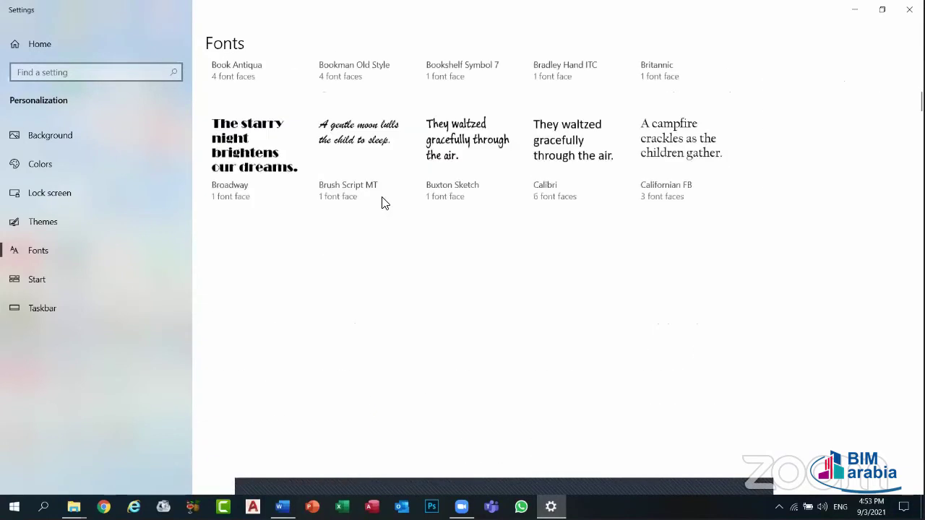
scroll(484, 262, "down", 20)
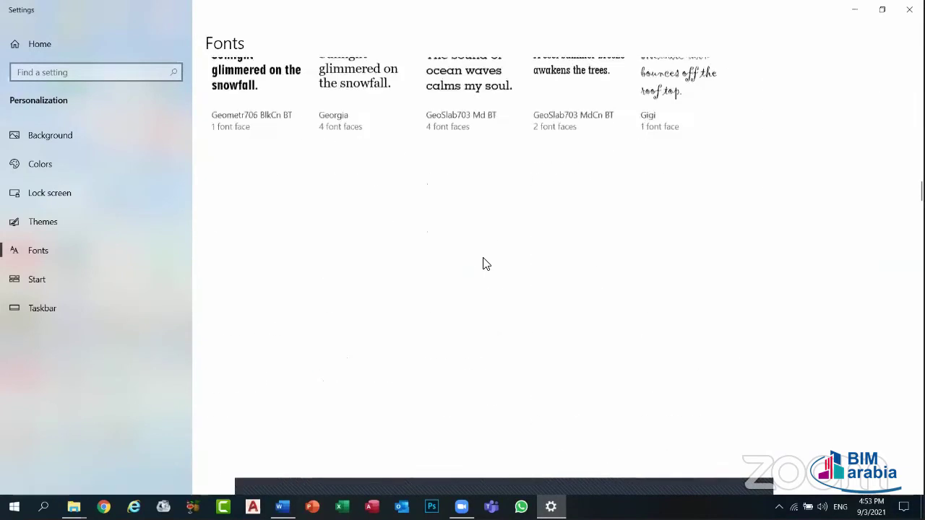
scroll(483, 263, "up", 20)
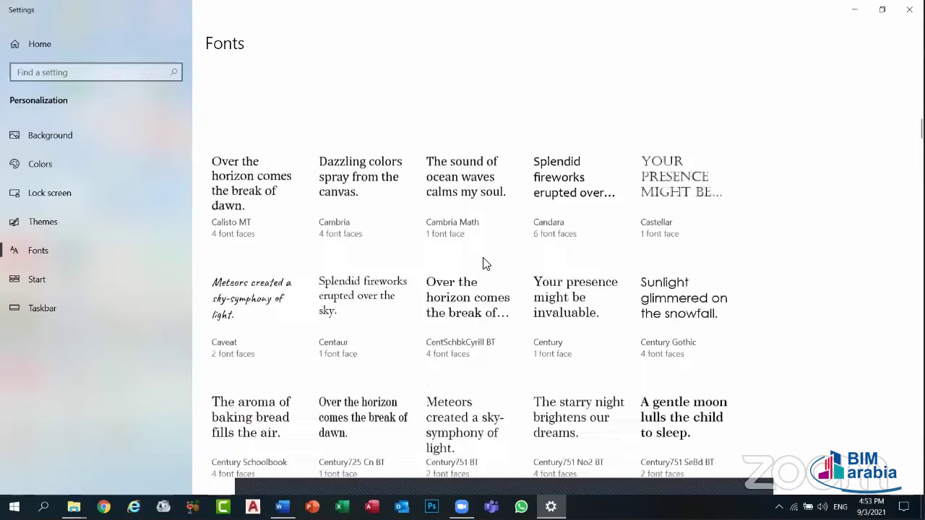
scroll(484, 262, "up", 3)
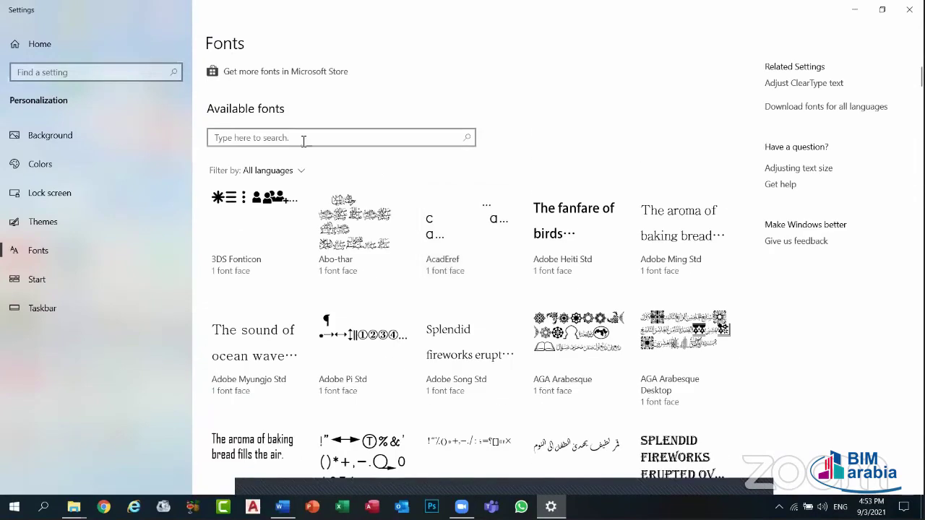
- View the font search and the language filter options, leaving the filter on All languages
left_click(276, 141)
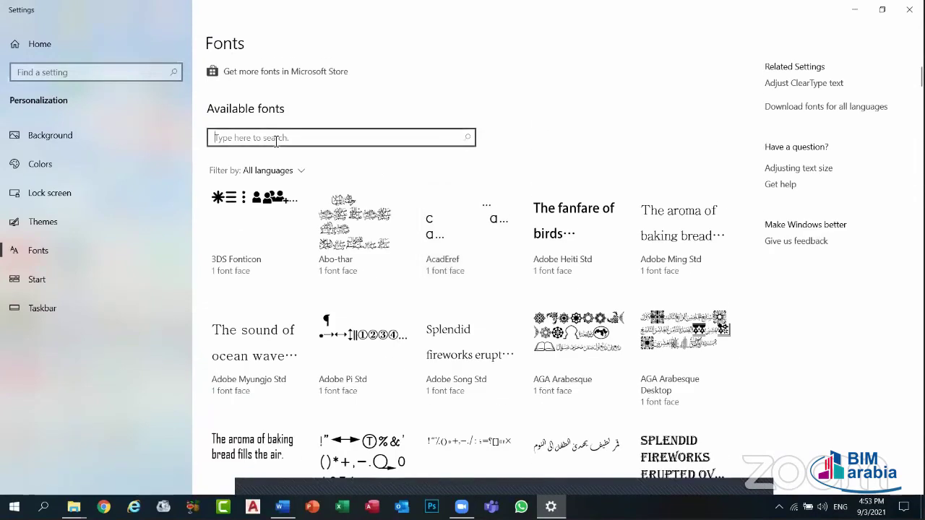
left_click(297, 171)
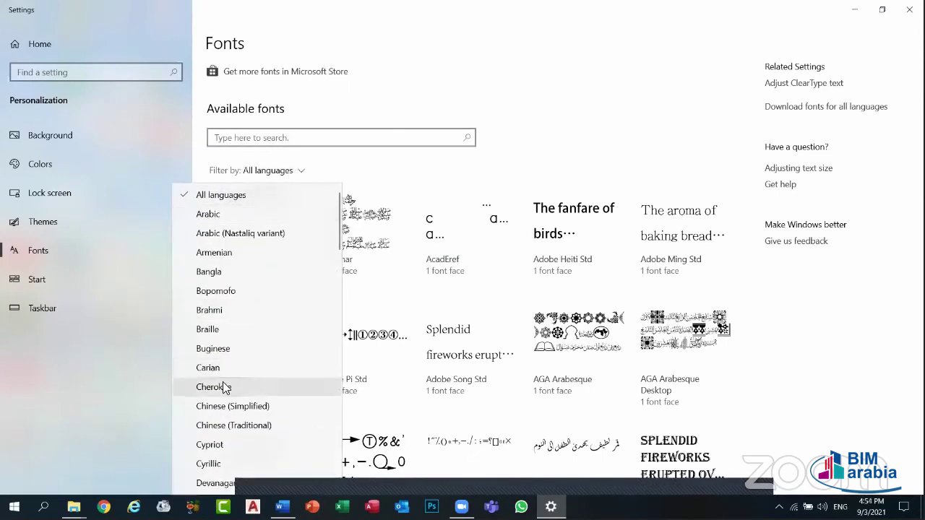
scroll(222, 383, "down", 3)
scroll(223, 387, "down", 3)
left_click(233, 161)
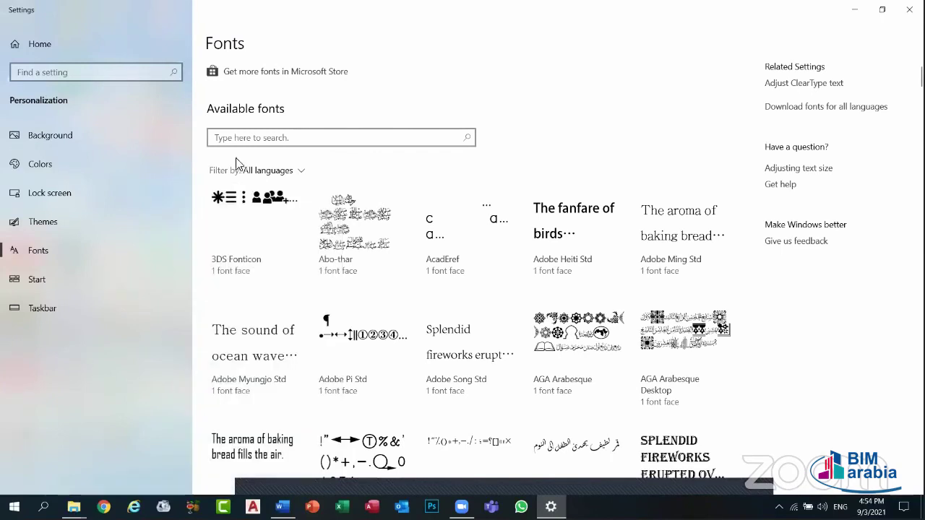
- Open the Start personalization settings and view the Start menu's tiles for comparison, then close the menu
left_click(16, 287)
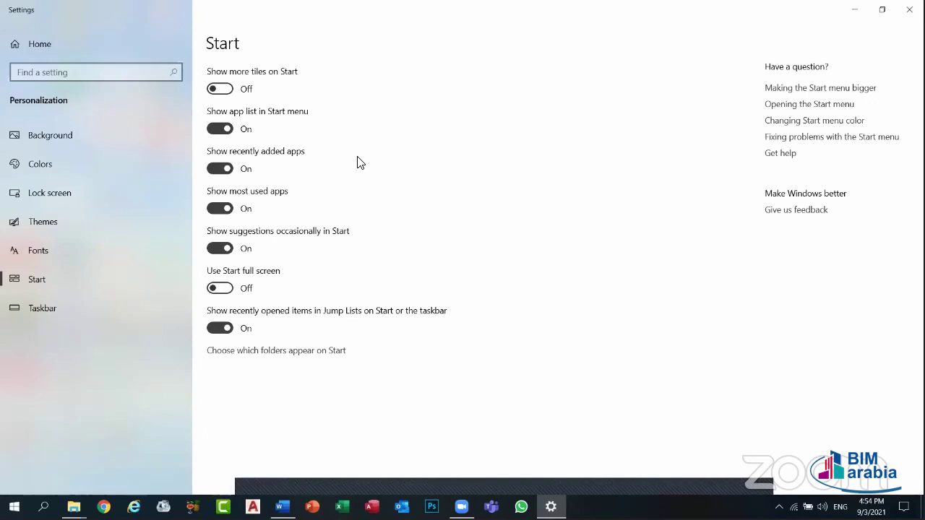
left_click(14, 506)
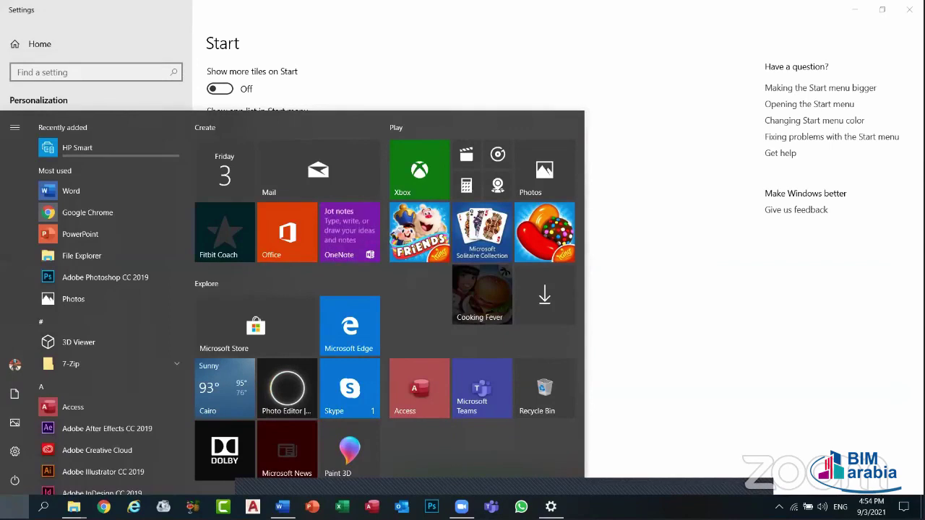
left_click(477, 56)
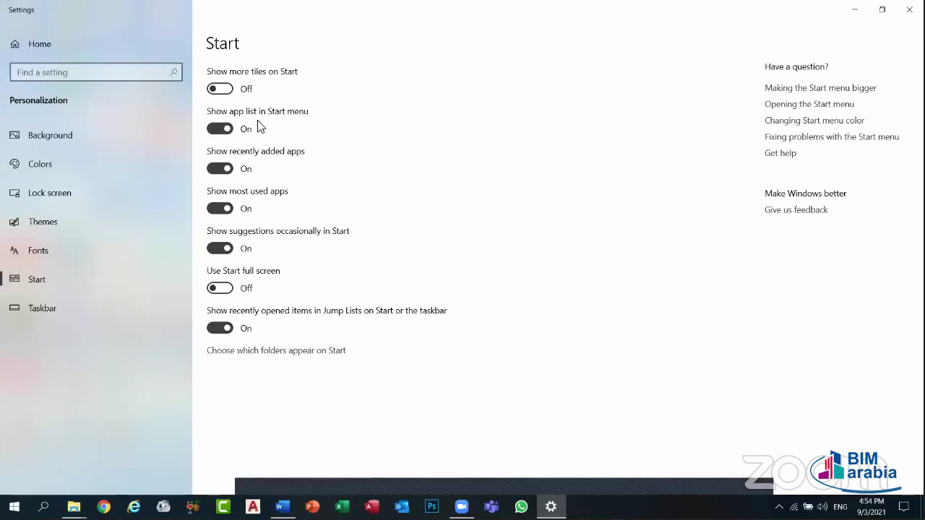
- Look through the Start menu's recently added, most used and alphabetical app lists, then return to the Start settings
left_click(15, 507)
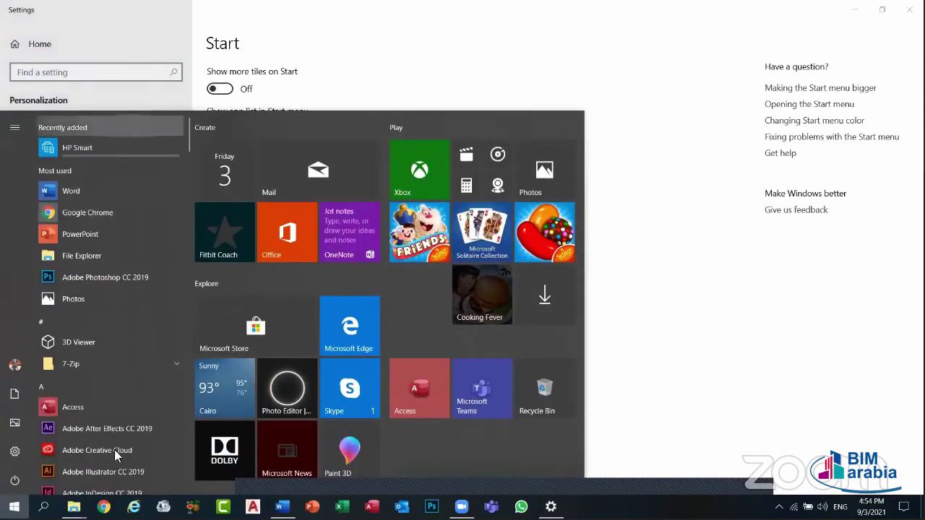
scroll(104, 151, "down", 5)
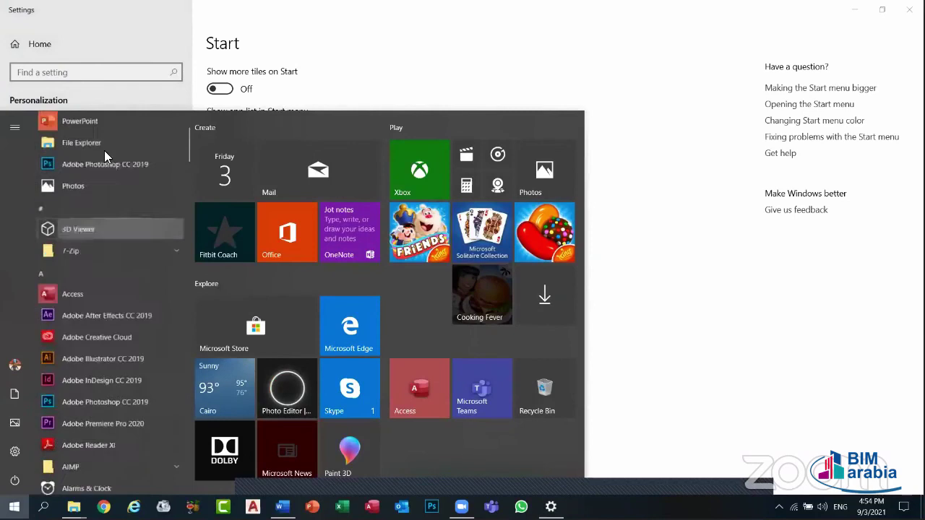
scroll(104, 156, "up", 5)
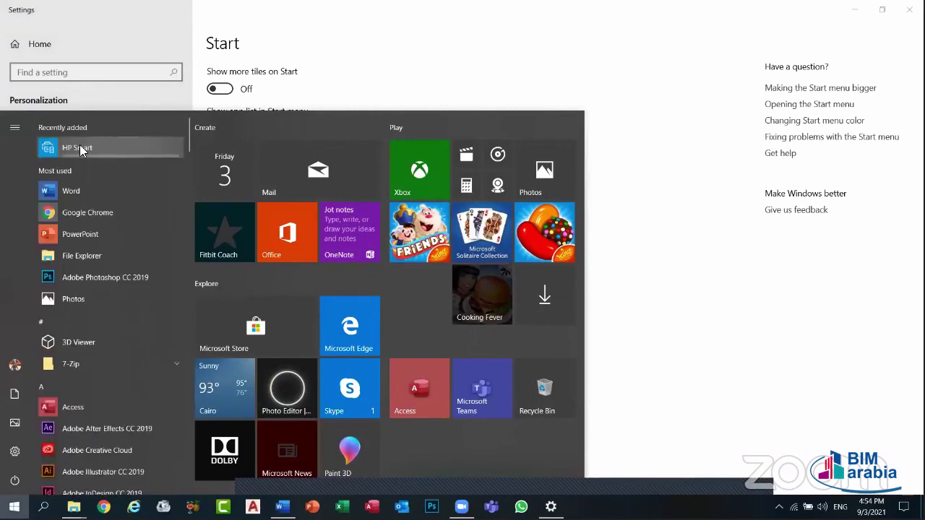
scroll(80, 289, "down", 4)
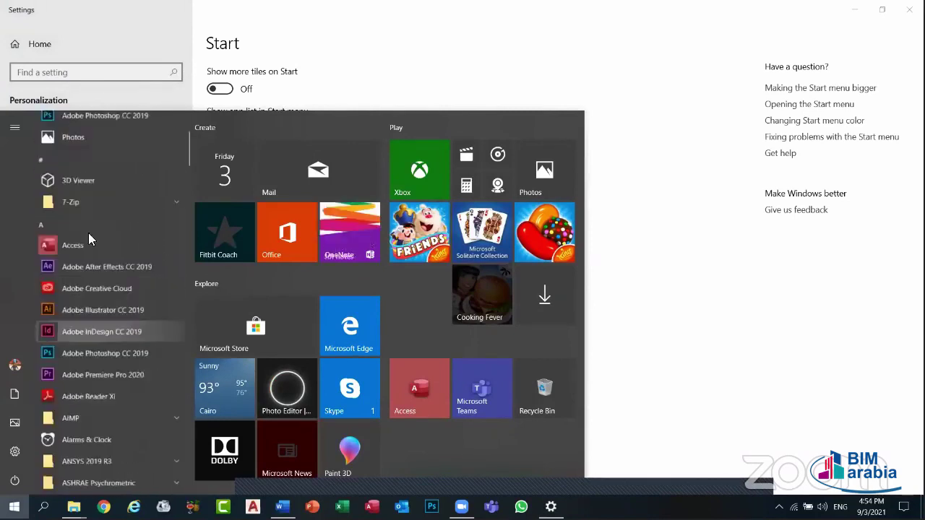
scroll(108, 248, "up", 5)
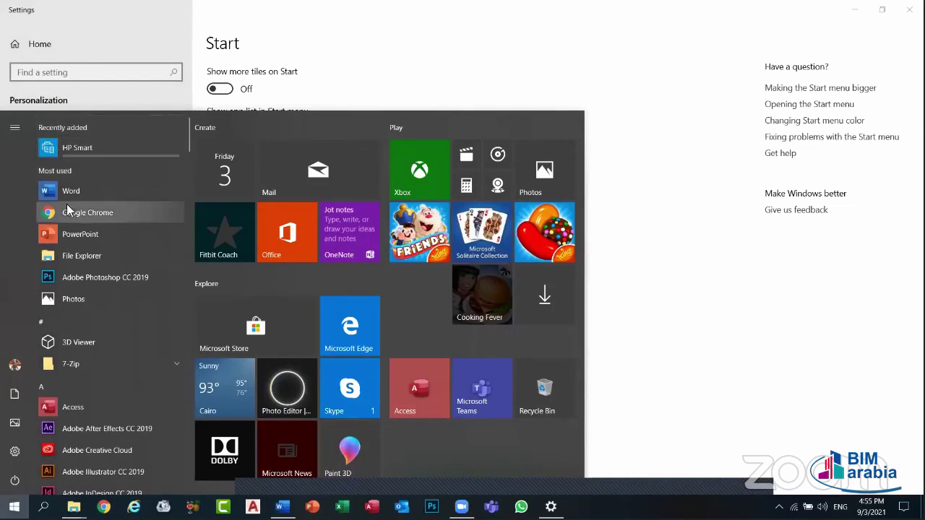
left_click(441, 73)
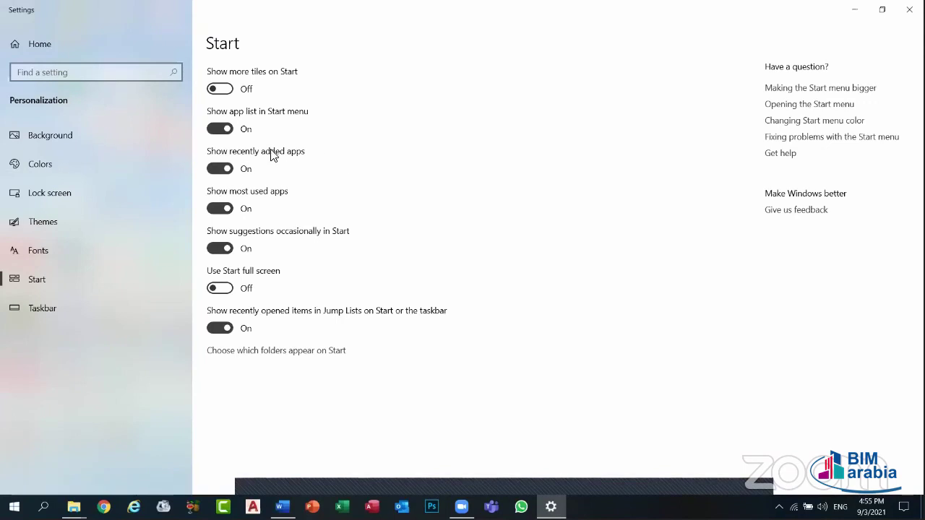
left_click(230, 168)
left_click(15, 506)
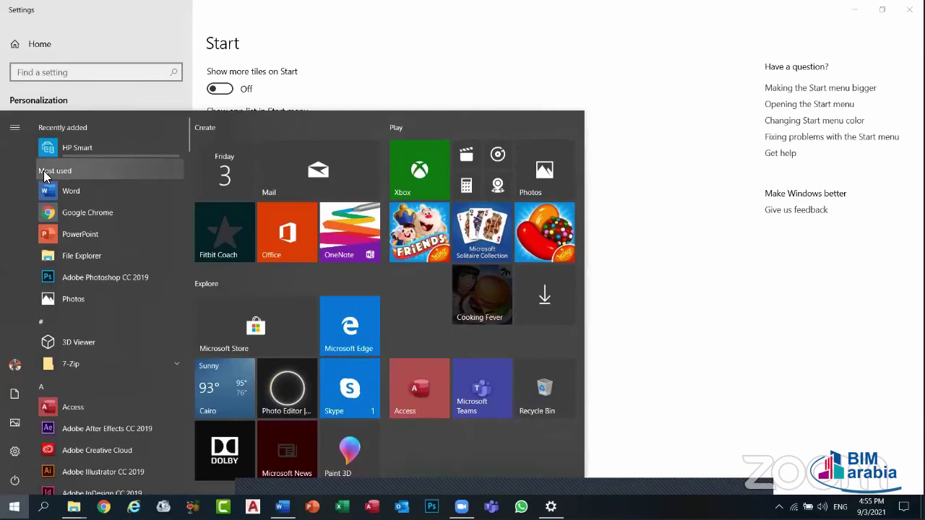
left_click(349, 96)
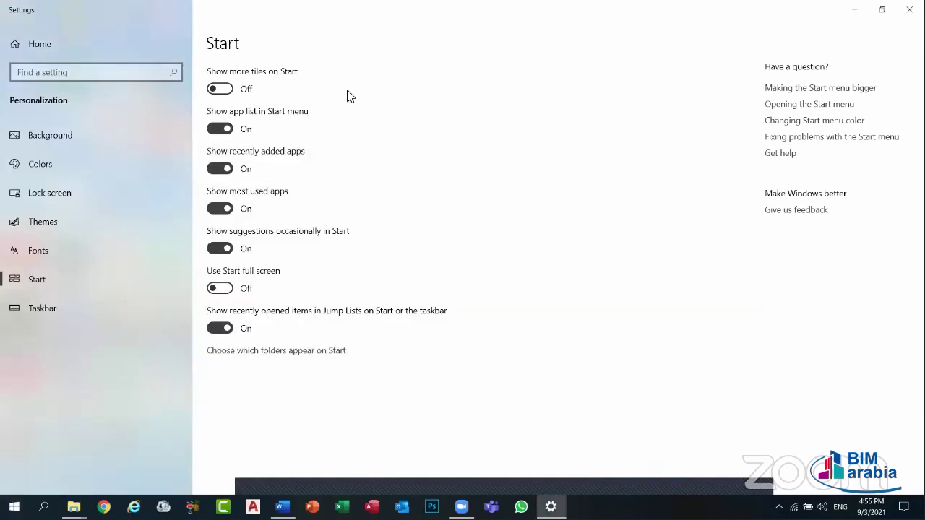
- Turn on Use Start full screen, view the full-screen Start, then turn the option off and check the menu again
left_click(219, 288)
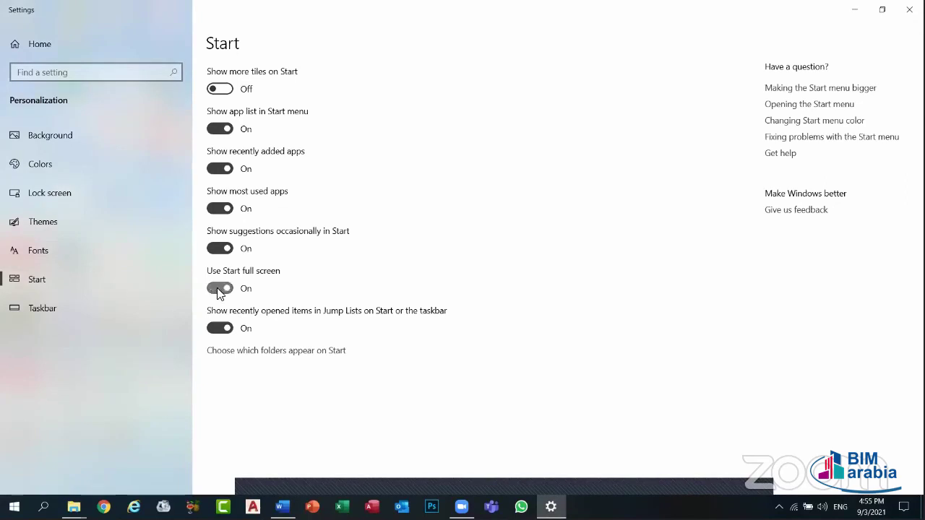
left_click(15, 507)
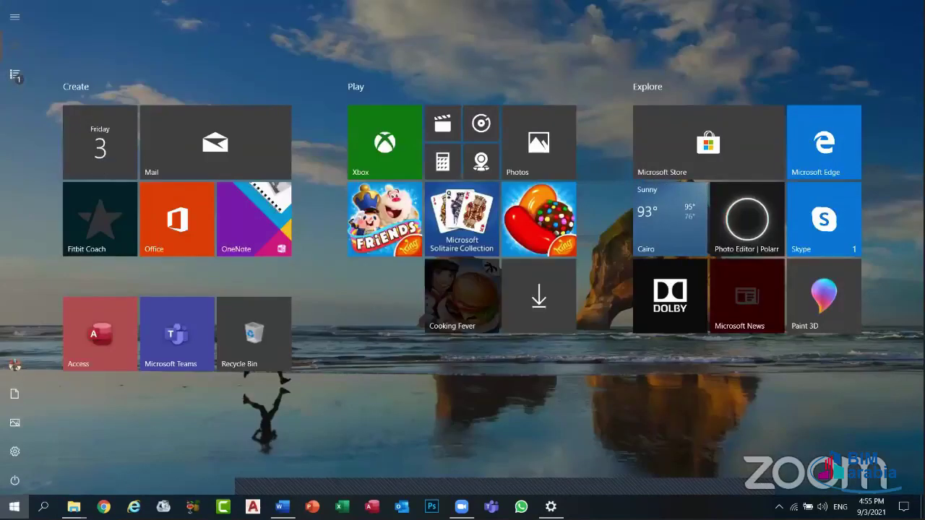
left_click(14, 505)
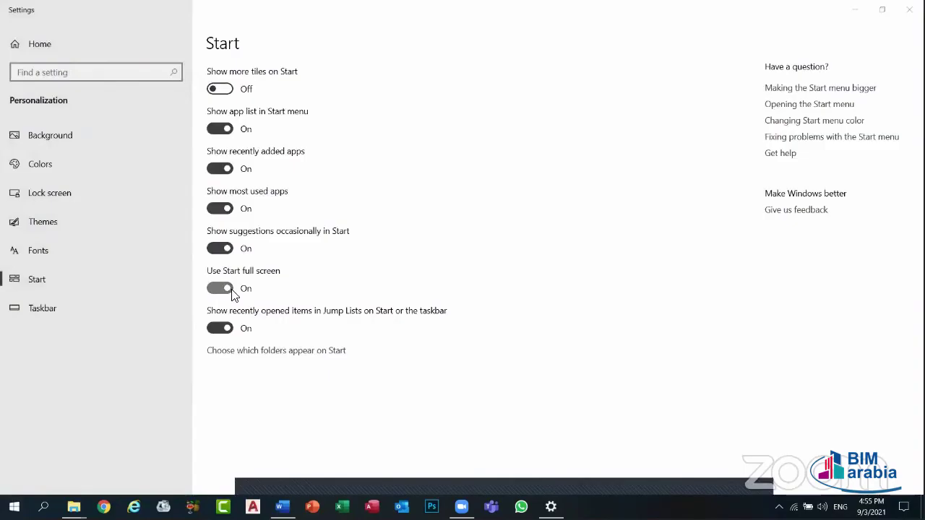
left_click(230, 290)
left_click(14, 506)
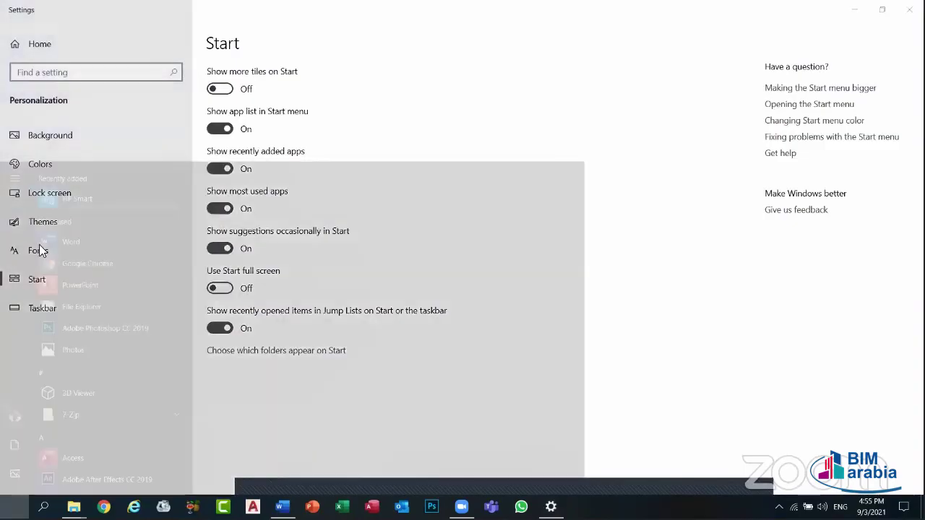
left_click(569, 62)
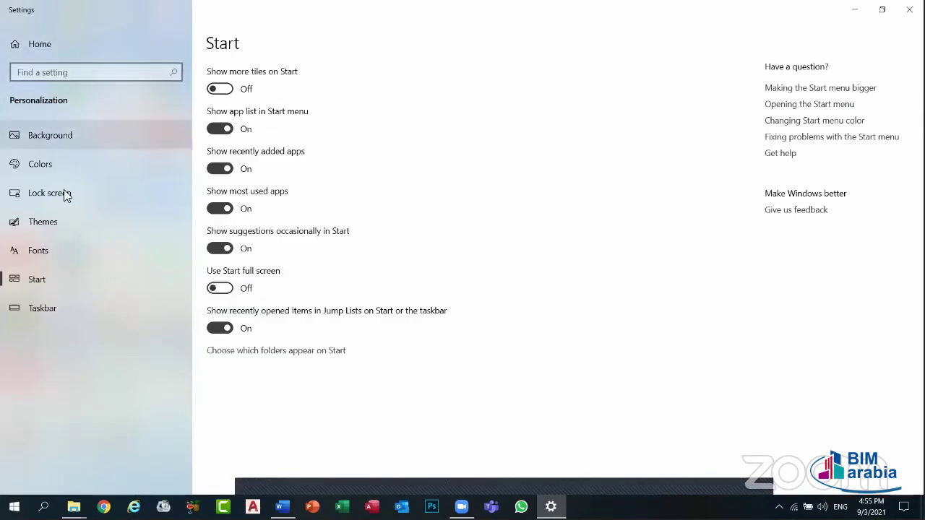
- Open the Taskbar settings, then move the unlocked taskbar to the right edge of the desktop and back to the bottom edge
left_click(55, 310)
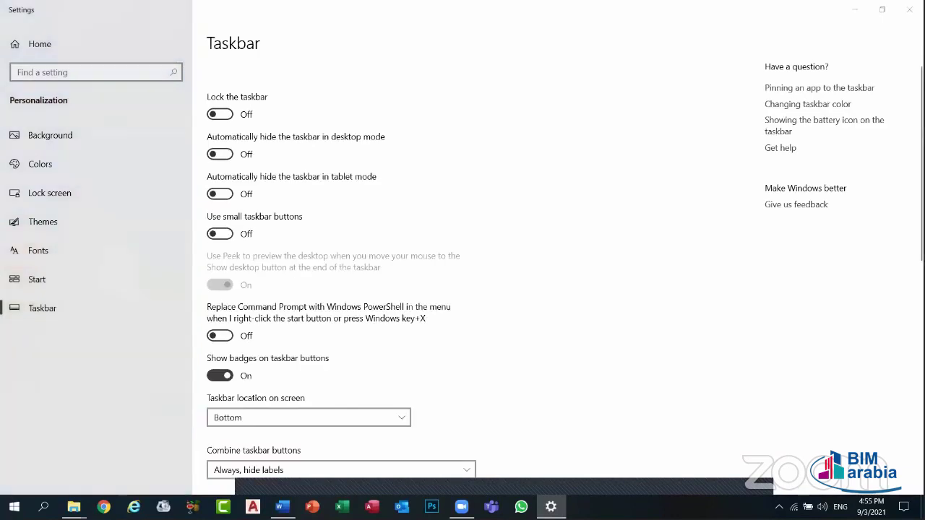
left_click_drag(651, 506, 896, 260)
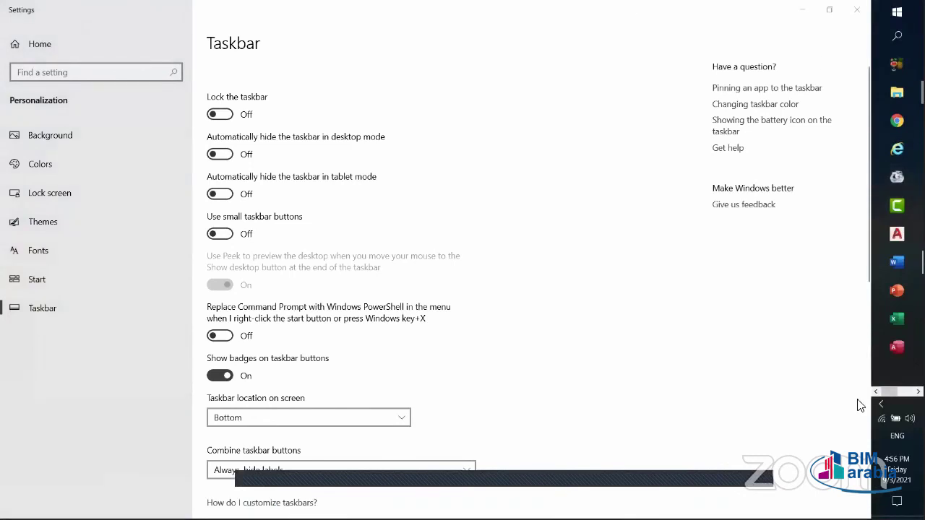
left_click_drag(896, 260, 650, 506)
right_click(701, 506)
left_click(518, 442)
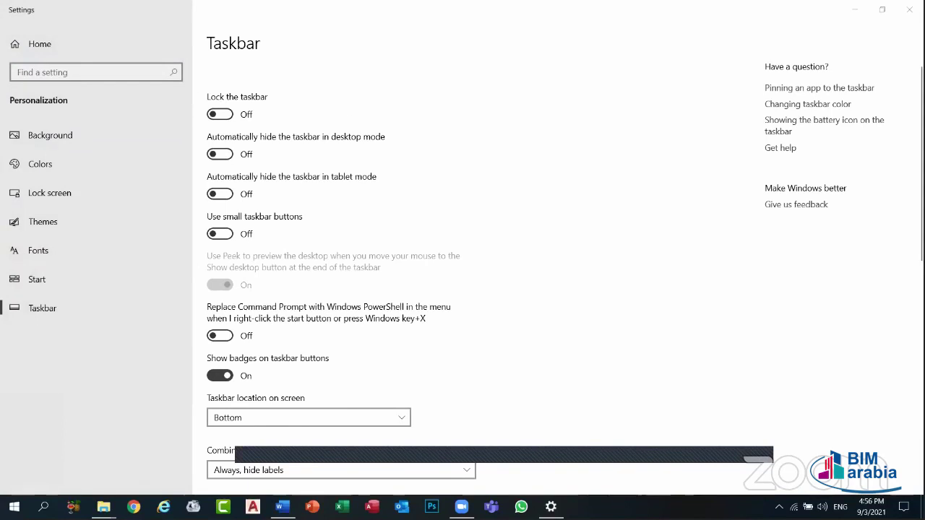
- Turn on Lock the taskbar, compare it with the lock option in the taskbar's context menu, and turn the lock off again
left_click(220, 115)
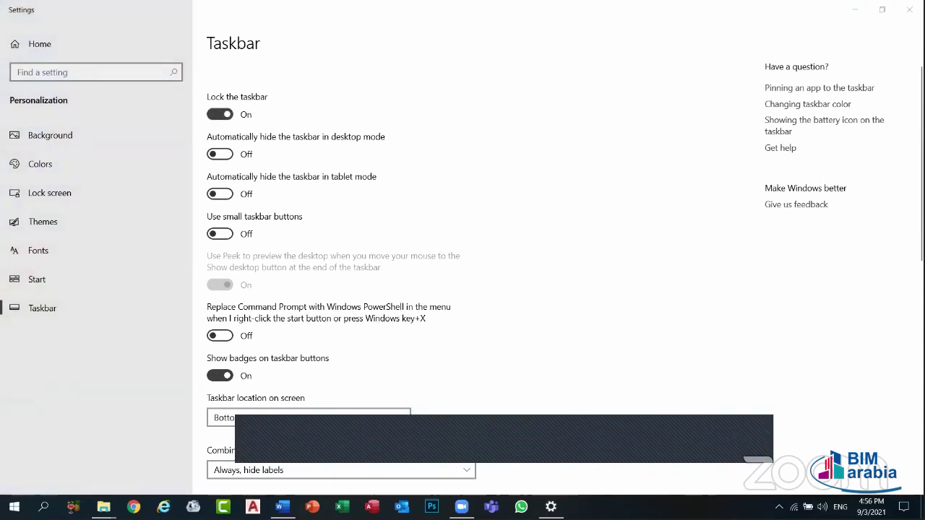
right_click(622, 507)
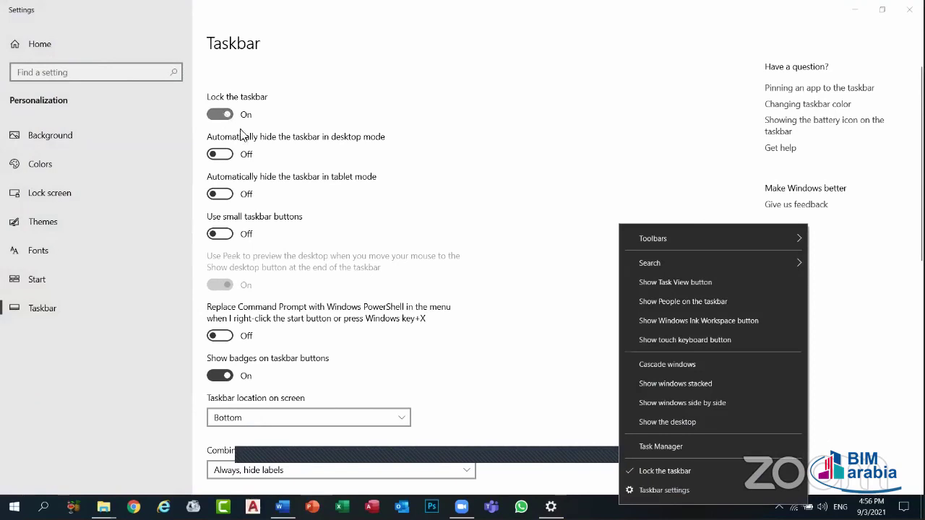
left_click(220, 114)
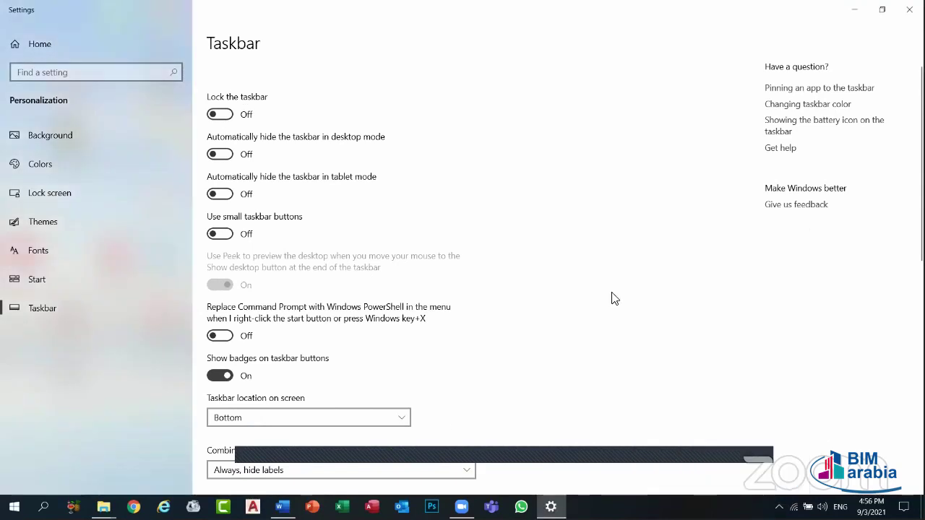
left_click(223, 116)
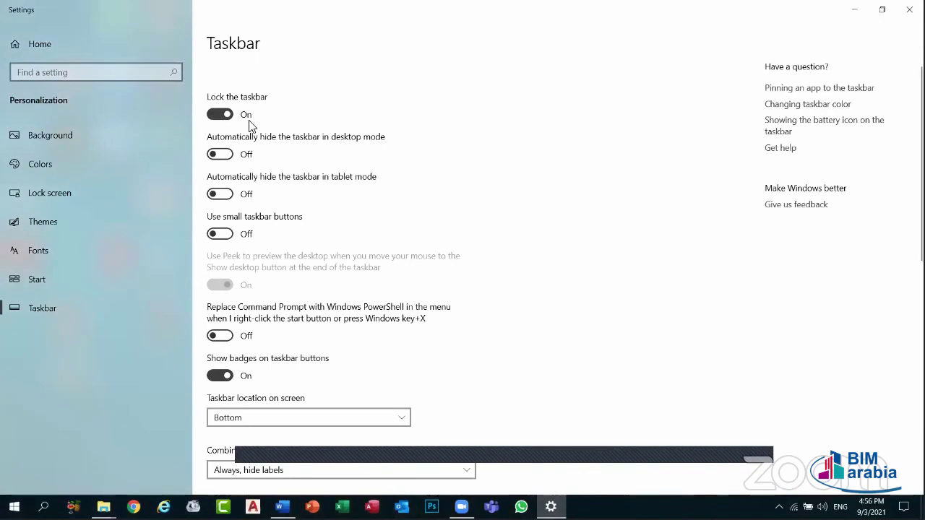
left_click(214, 115)
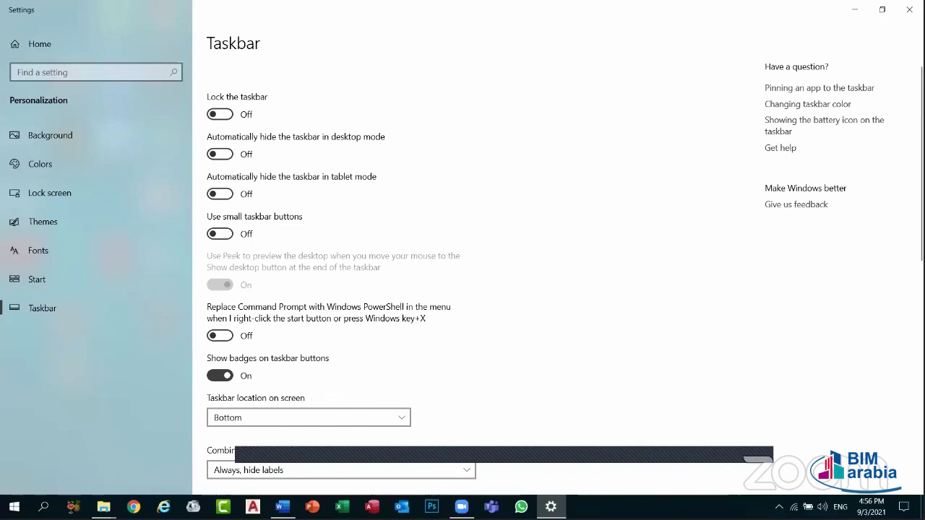
- Try moving the unlocked taskbar to the top edge of the desktop, then view the lock option in its context menu
left_click_drag(614, 507, 618, 7)
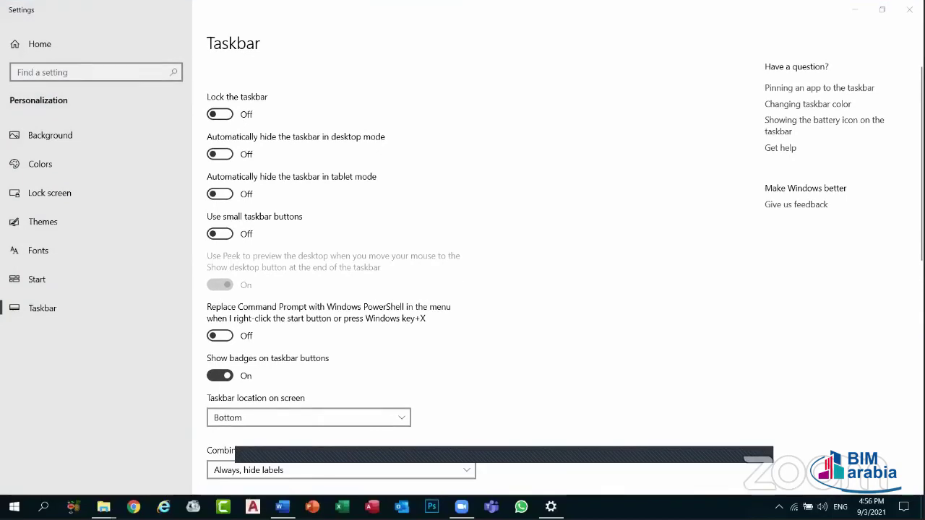
right_click(639, 507)
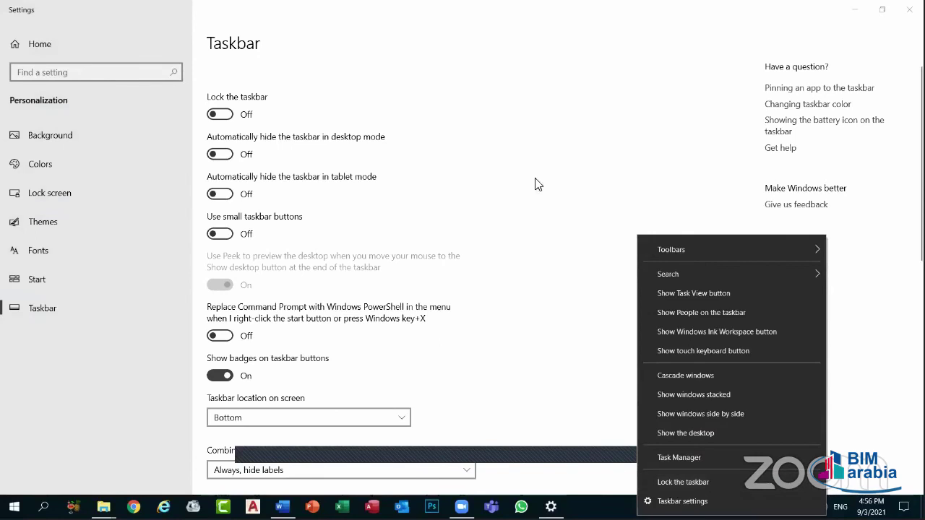
left_click(439, 167)
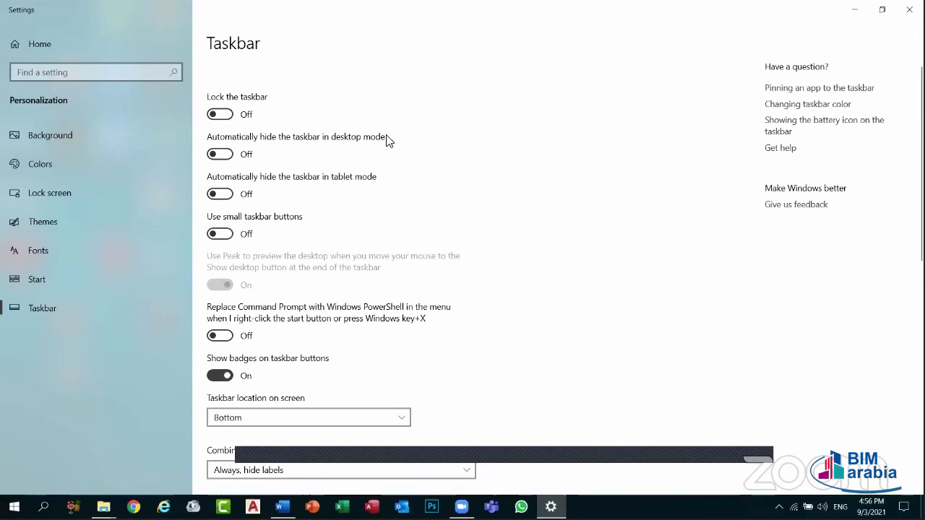
- Try automatically hiding the taskbar in desktop mode and using small taskbar buttons, turning each option off again
left_click(213, 155)
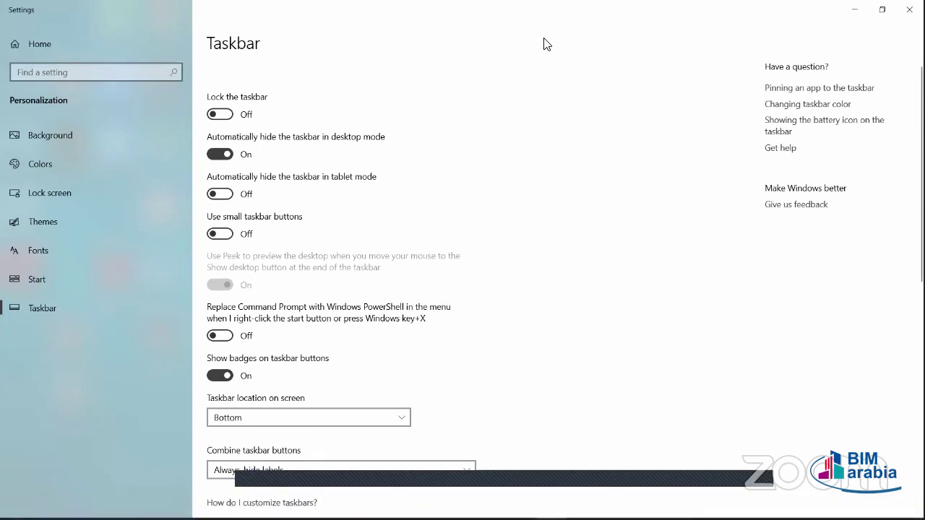
left_click(227, 156)
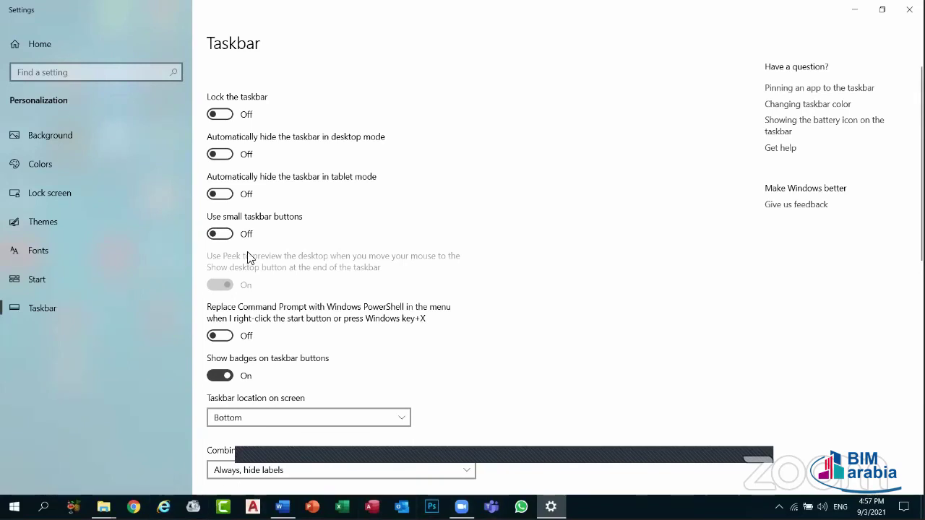
left_click(221, 237)
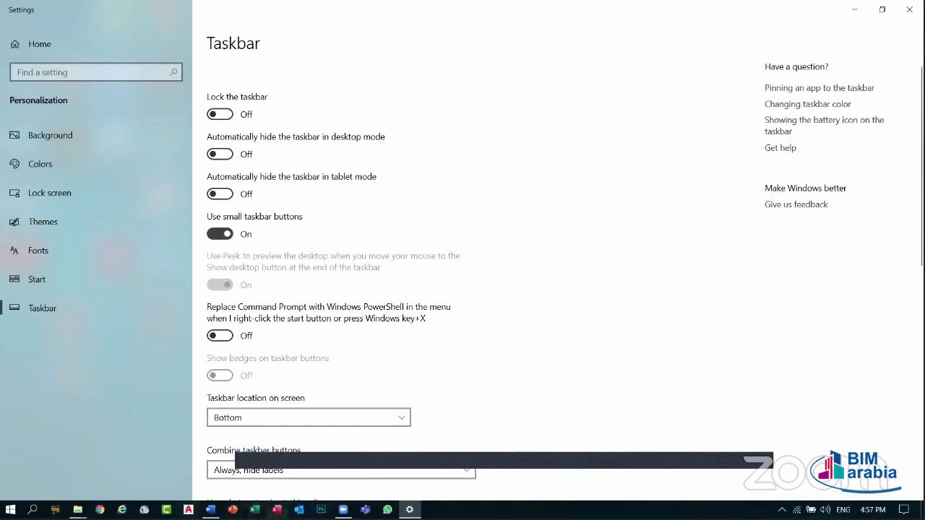
left_click(220, 234)
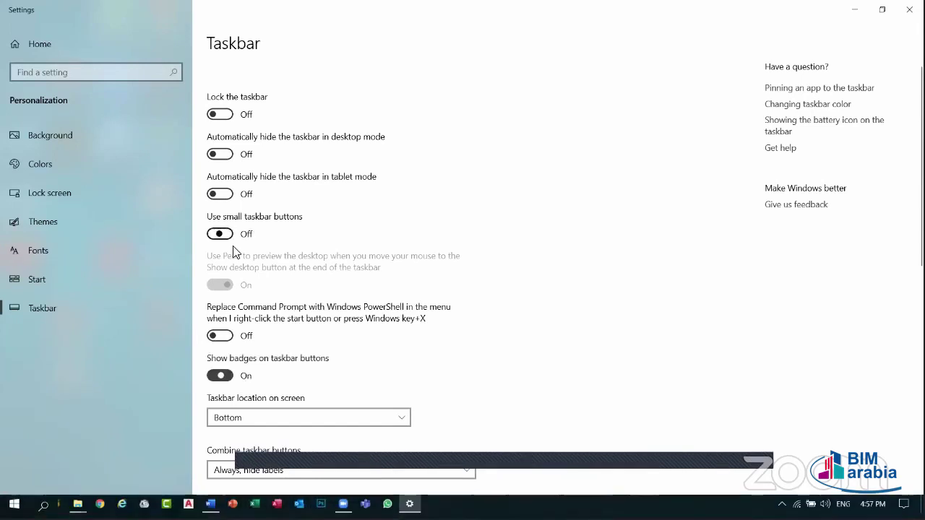
left_click(323, 369)
- Set the taskbar location on screen to Right, Top and Left in turn, then return it to Bottom
scroll(322, 370, "down", 3)
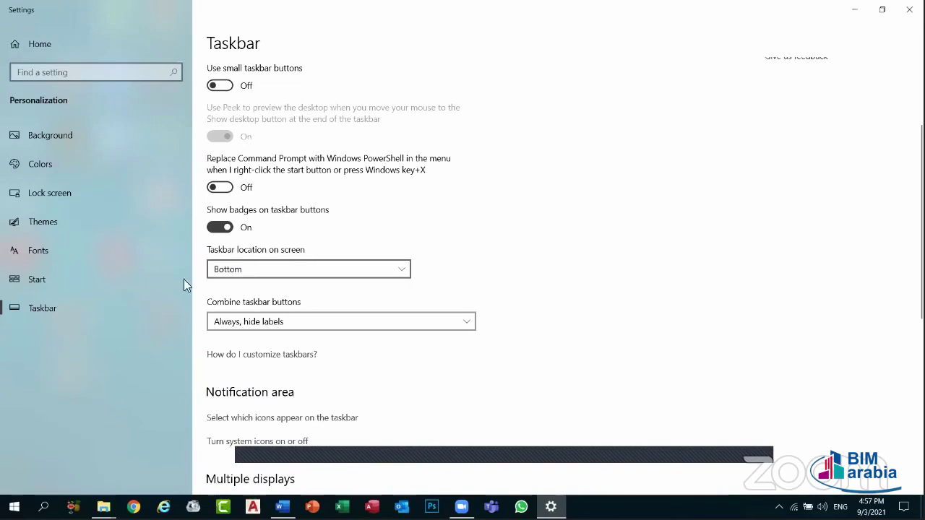
left_click(268, 279)
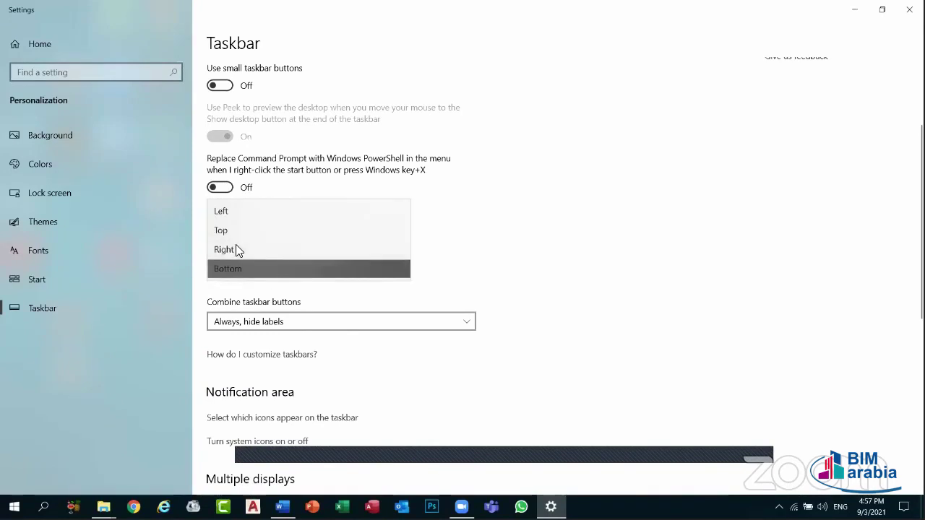
left_click(236, 250)
left_click(266, 271)
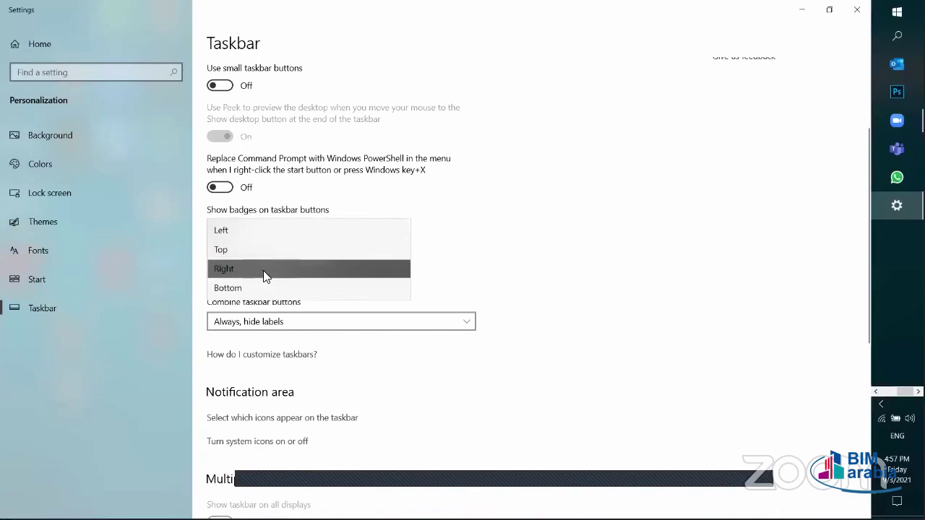
left_click(257, 249)
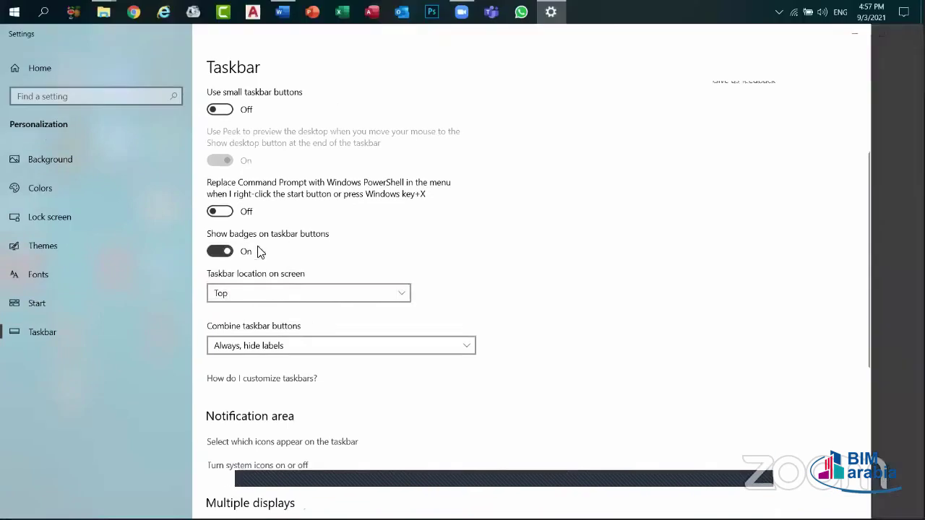
left_click(285, 298)
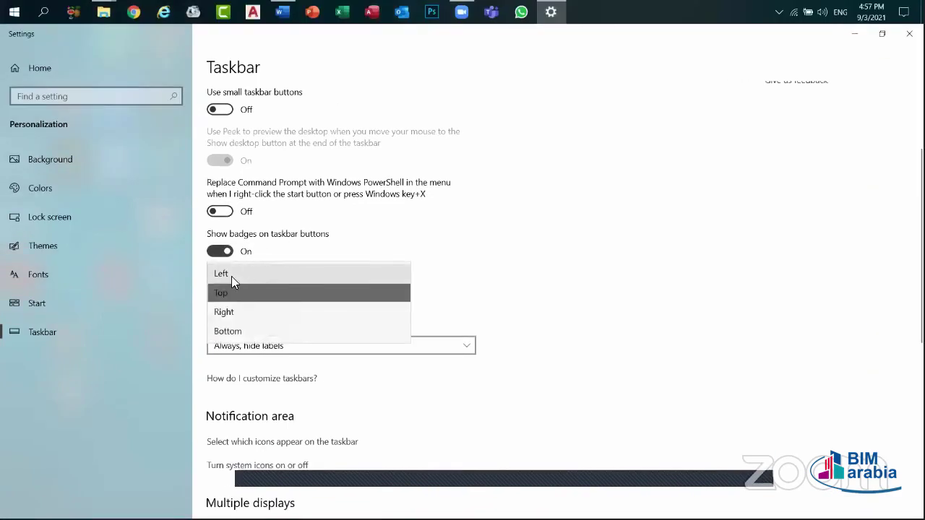
left_click(231, 276)
left_click(315, 267)
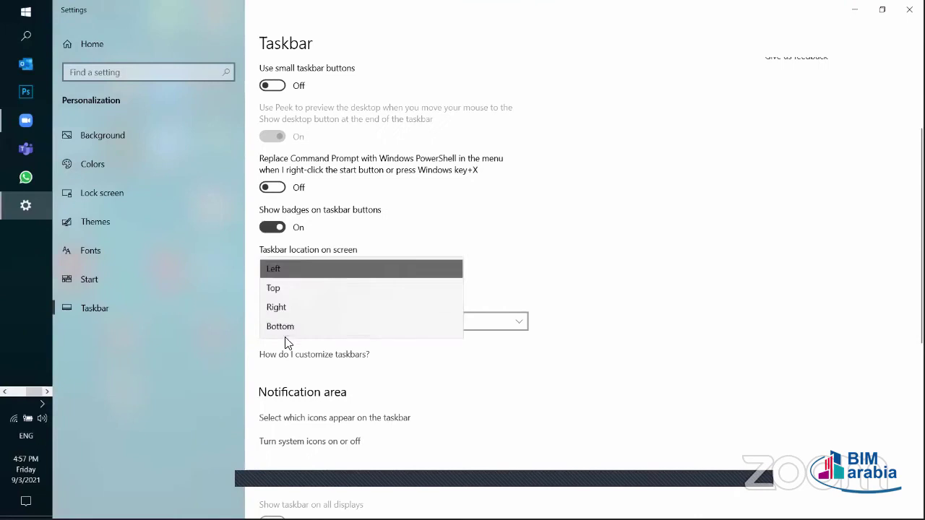
left_click(290, 327)
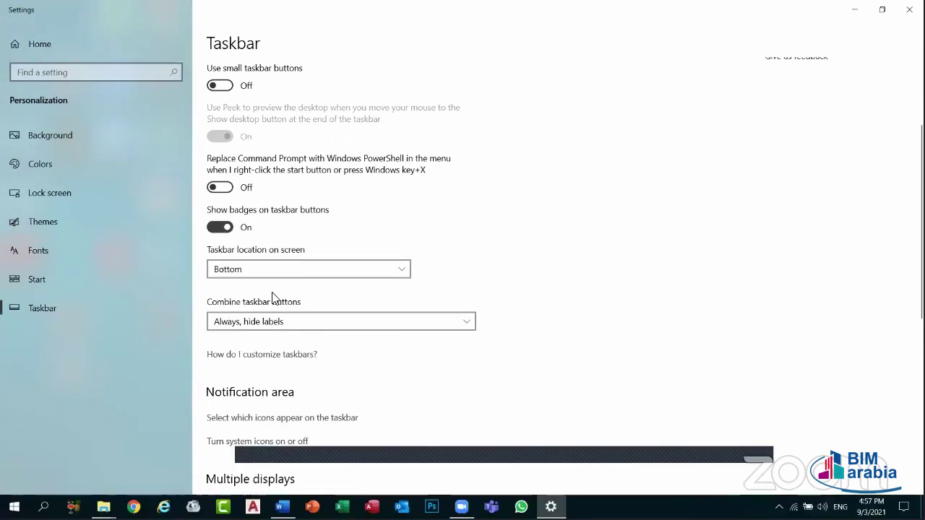
- Review the remaining taskbar options, close Settings, and sort the desktop icons by name
scroll(306, 284, "down", 3)
scroll(305, 284, "up", 5)
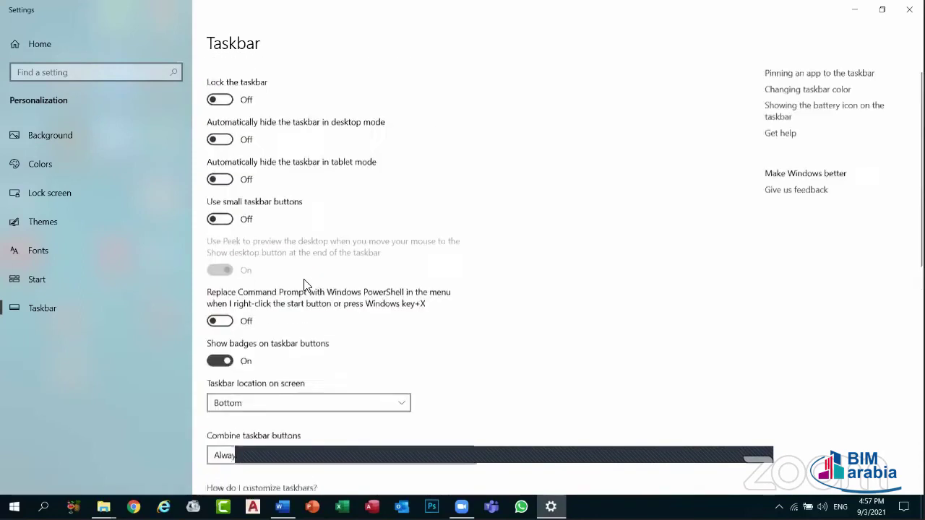
left_click(909, 10)
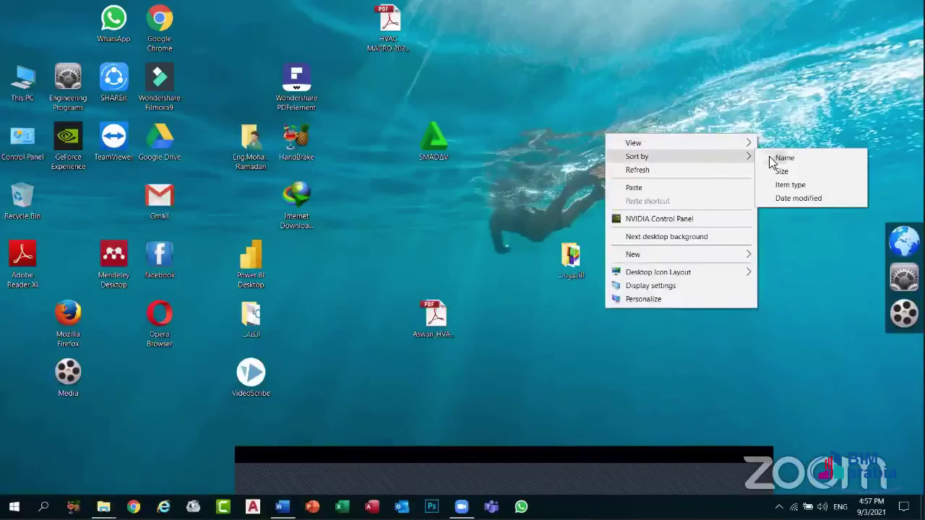
left_click(772, 156)
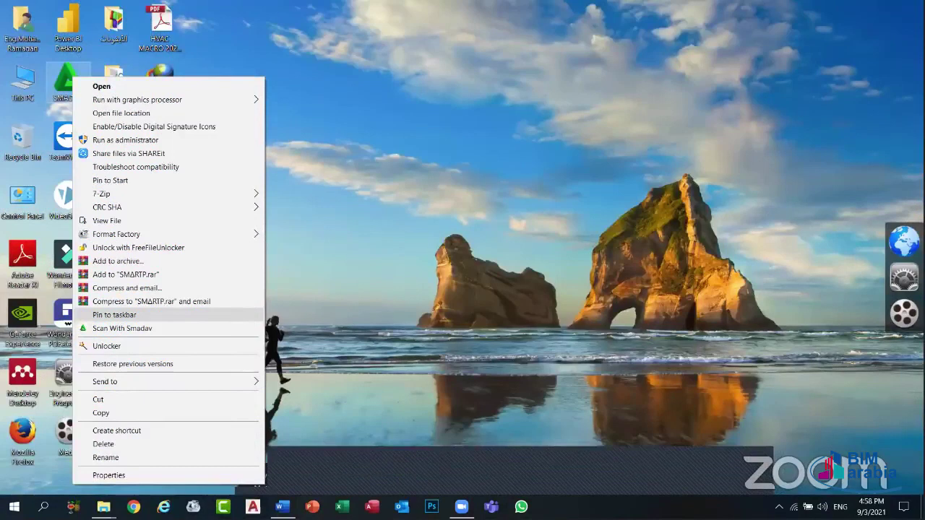
- Try pinning the SMADAV desktop shortcut to the taskbar, and unpin it again
left_click(114, 314)
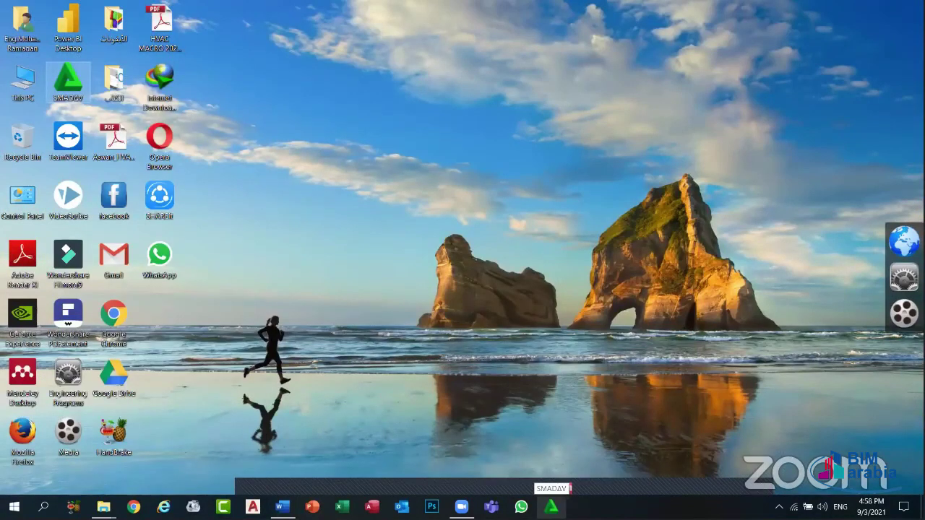
right_click(531, 479)
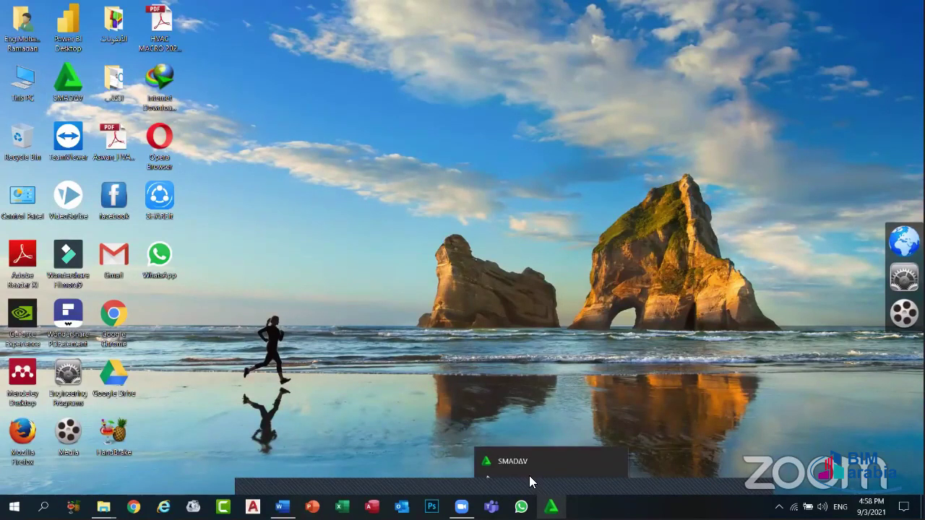
left_click(529, 475)
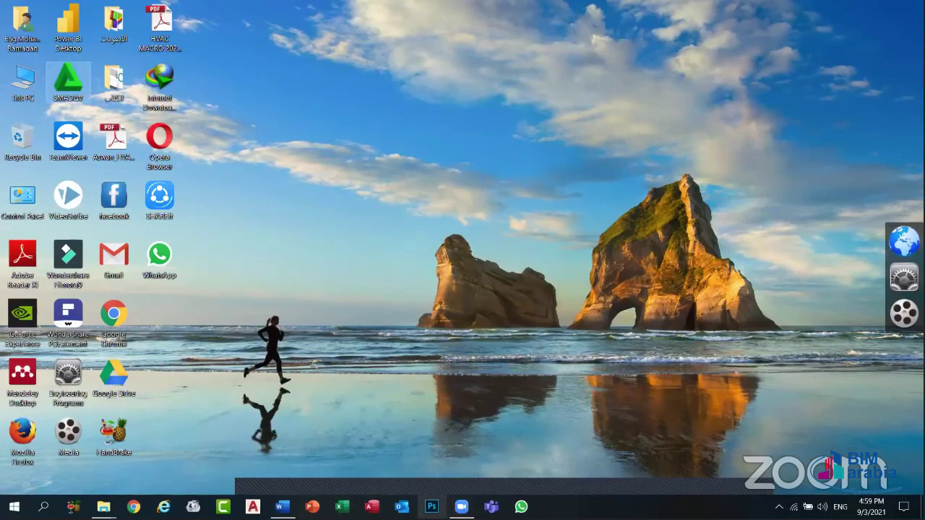
- View the Start menu and the notification center with its quick actions, closing each one
mouse_move(461, 507)
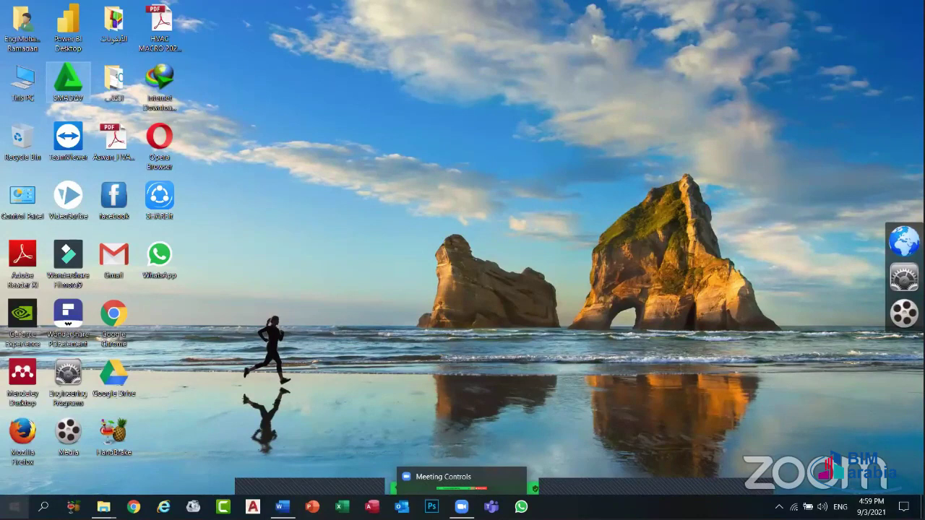
key("super")
key("super")
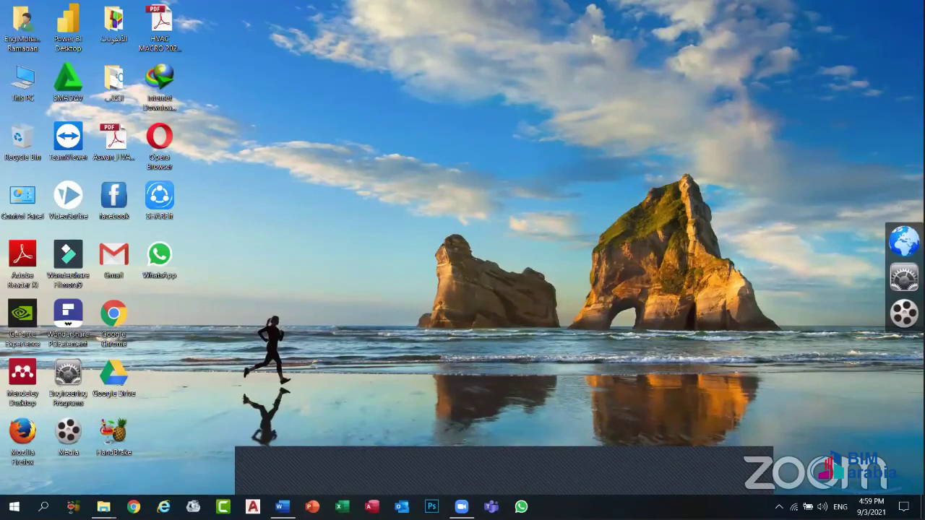
left_click(904, 506)
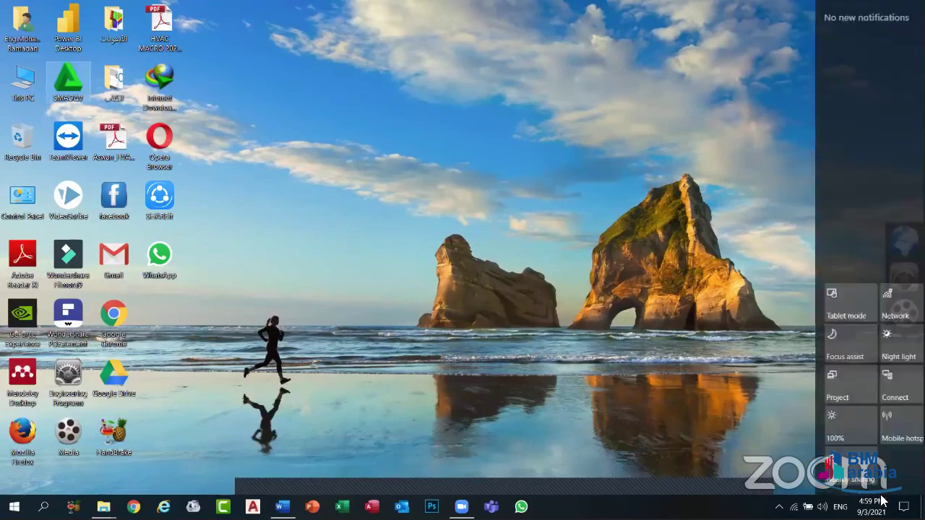
left_click(904, 507)
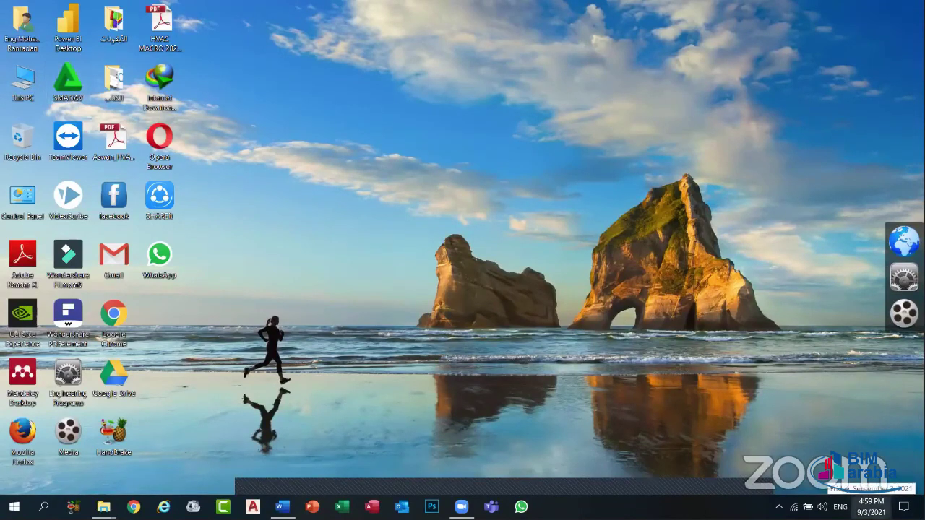
- View the taskbar clock's calendar, open a blank new event for September 3, 2021, and return to the desktop without saving it
left_click(871, 506)
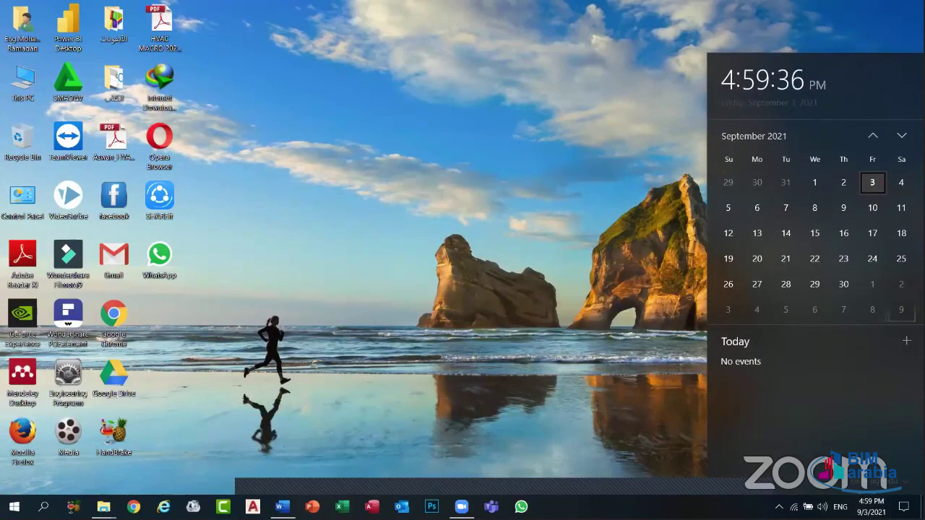
left_click(729, 315)
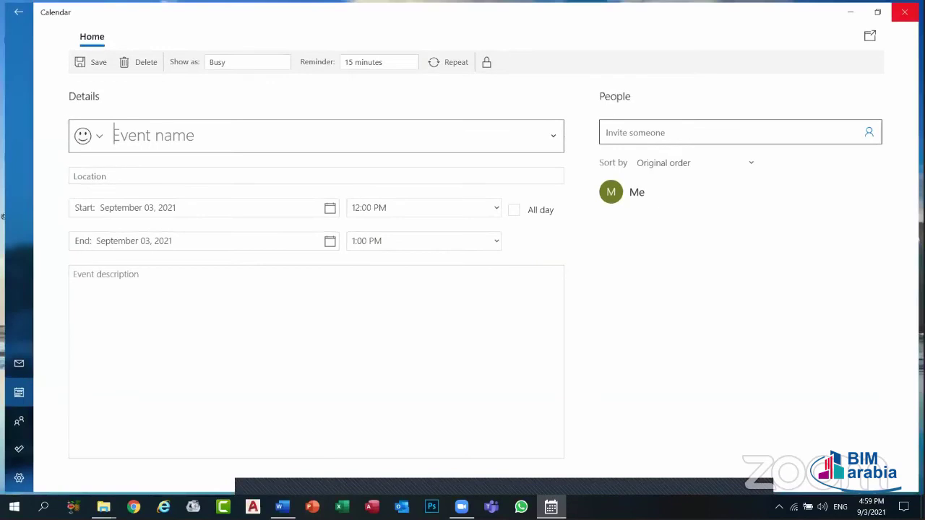
key("super+d")
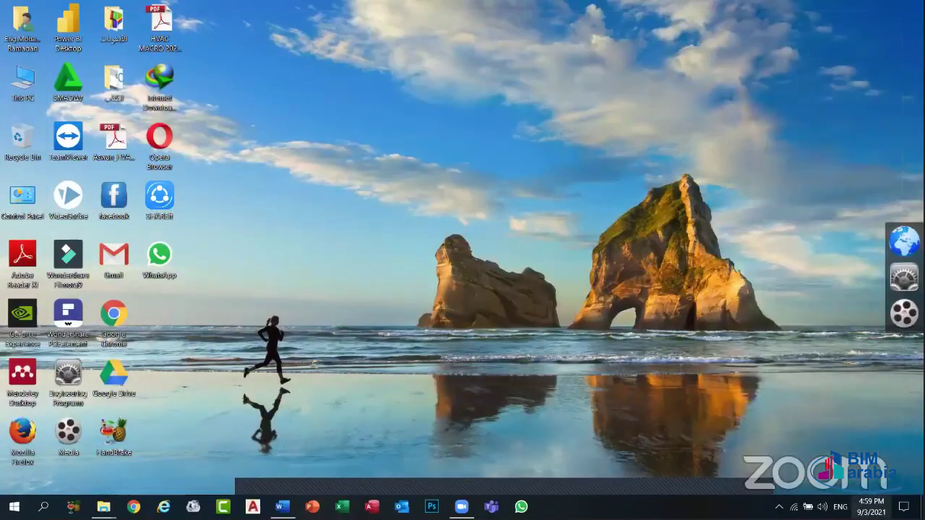
key("super+alt+d")
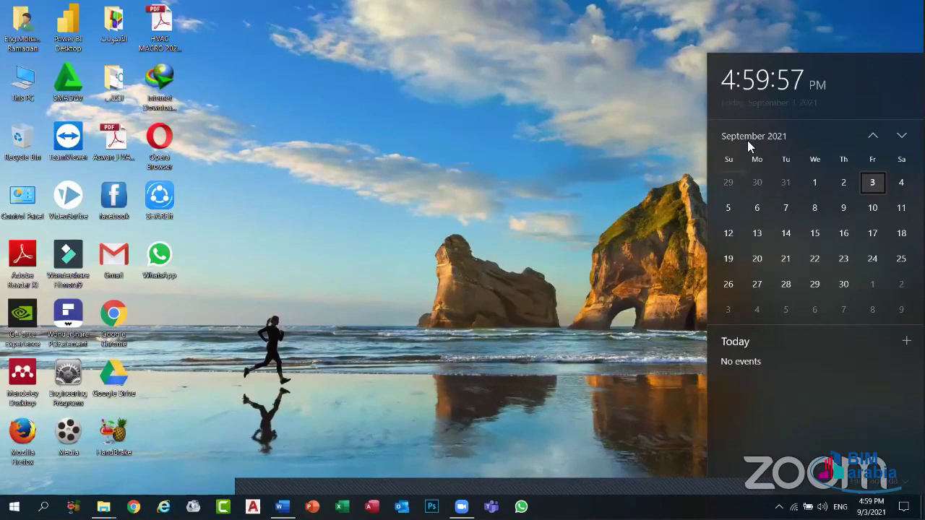
left_click(570, 105)
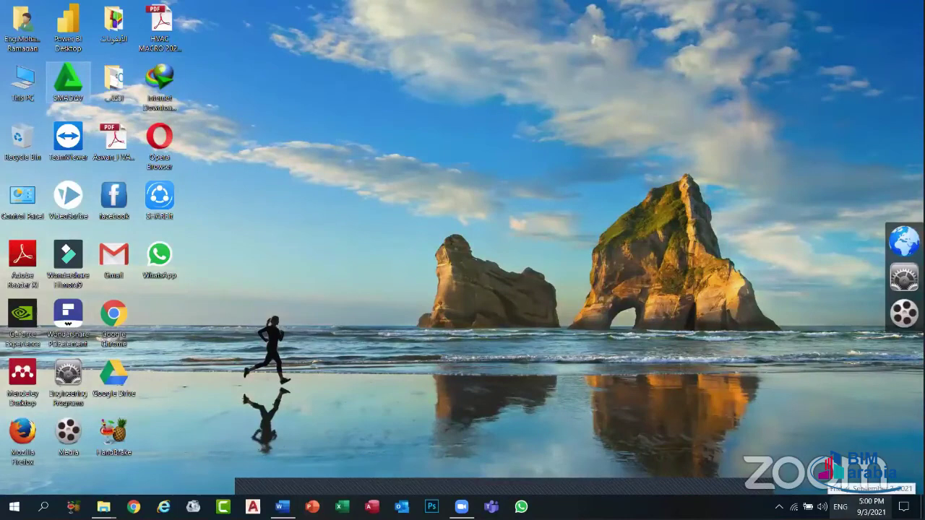
- Try switching the input language to Arabic from the taskbar, and set it back to English
left_click(839, 506)
left_click(822, 433)
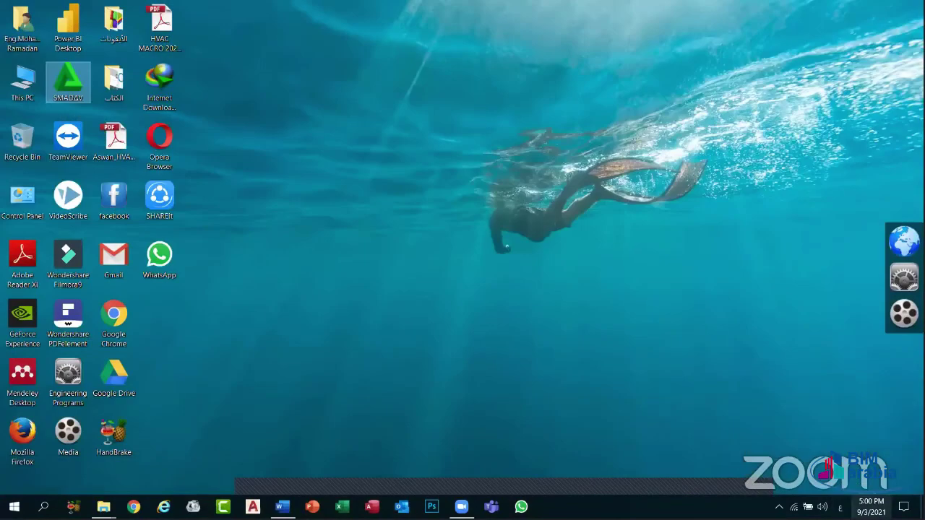
left_click(840, 506)
left_click(829, 402)
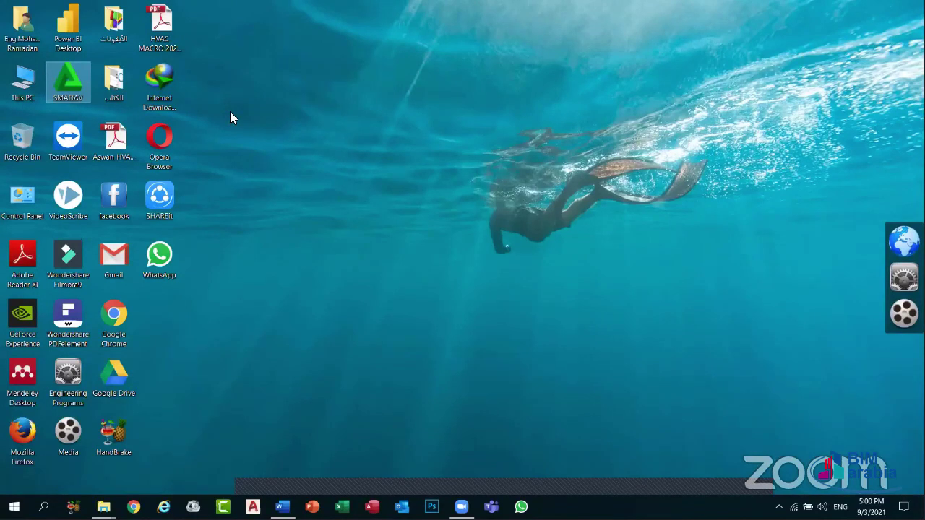
- Show This PC in a maximized window and in a smaller restored window, closing it each time
double_click(22, 81)
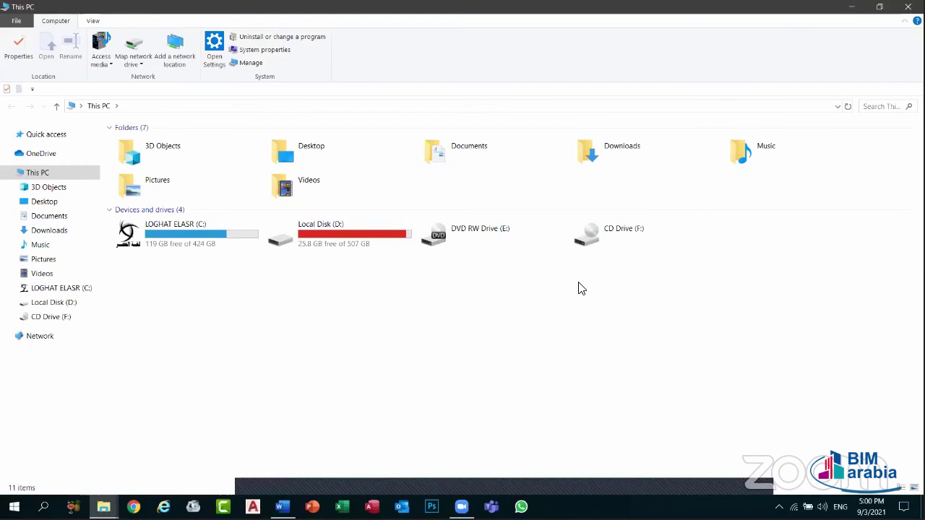
key("alt+F4")
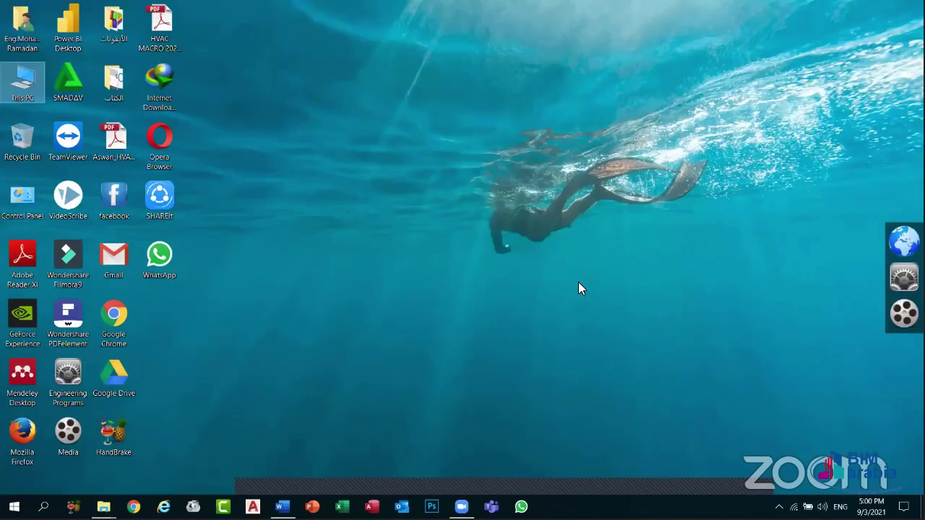
double_click(23, 81)
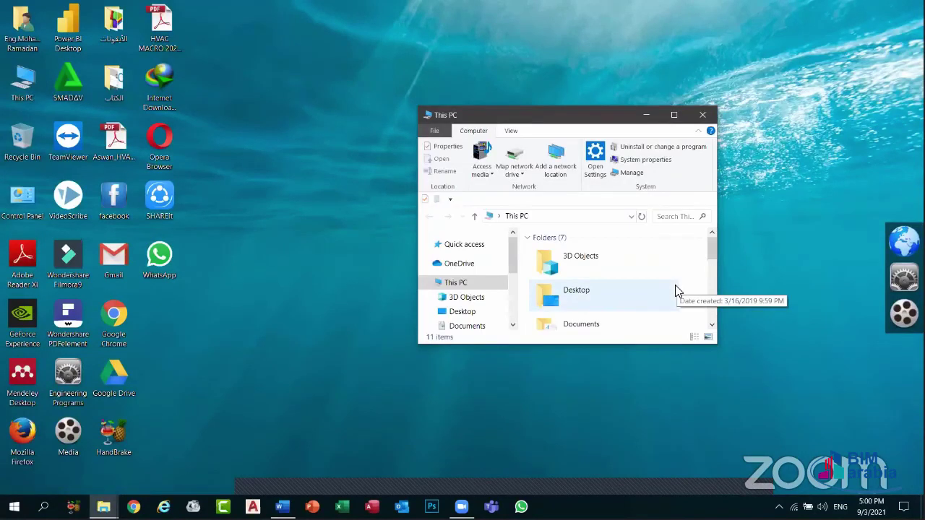
left_click(702, 115)
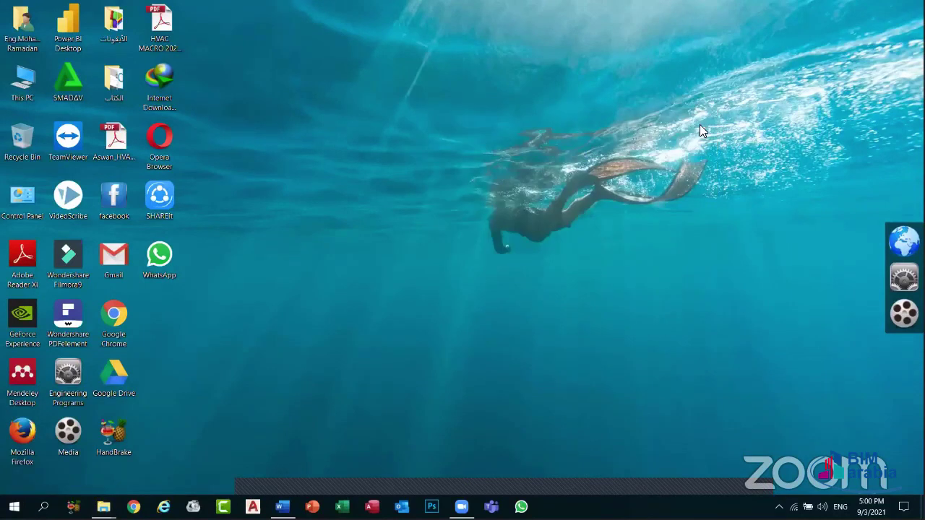
- Try starting the screen snipping tool twice, dismissing it each time without capturing anything
key("super+shift+s")
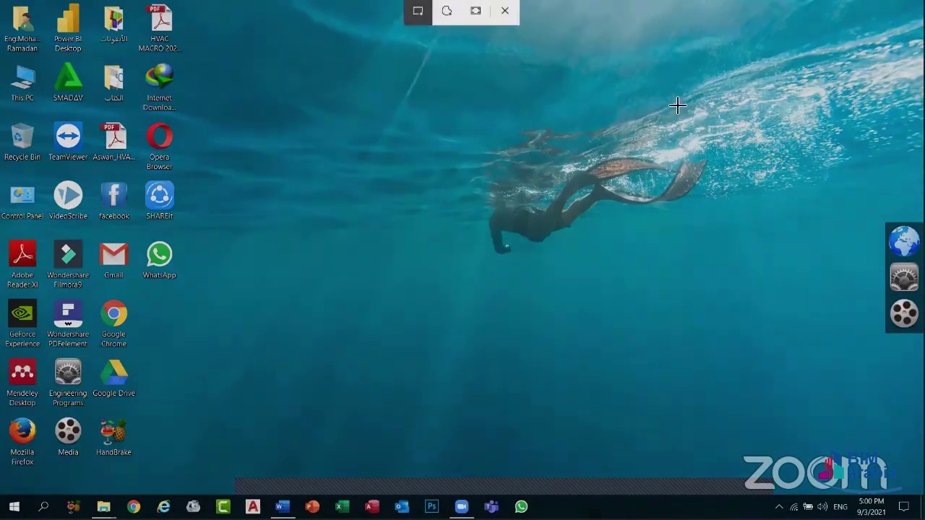
key("Escape")
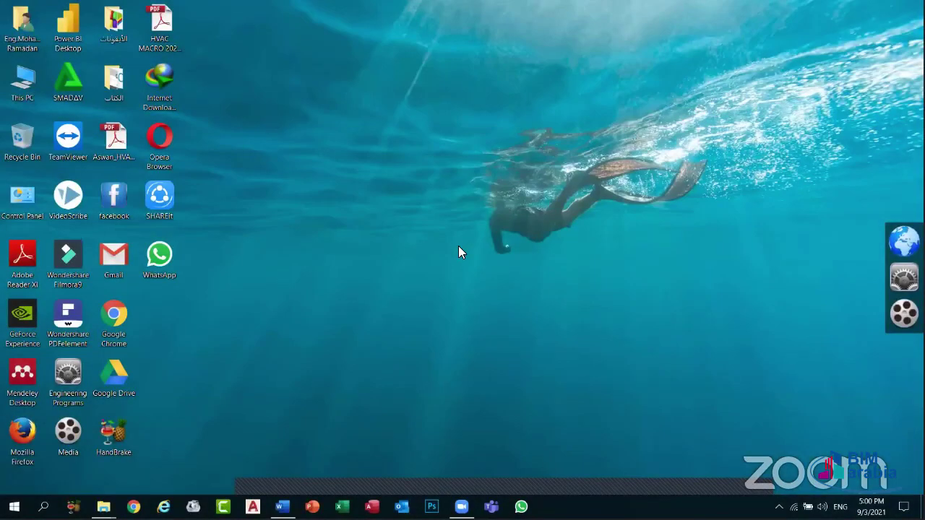
key("super+shift+s")
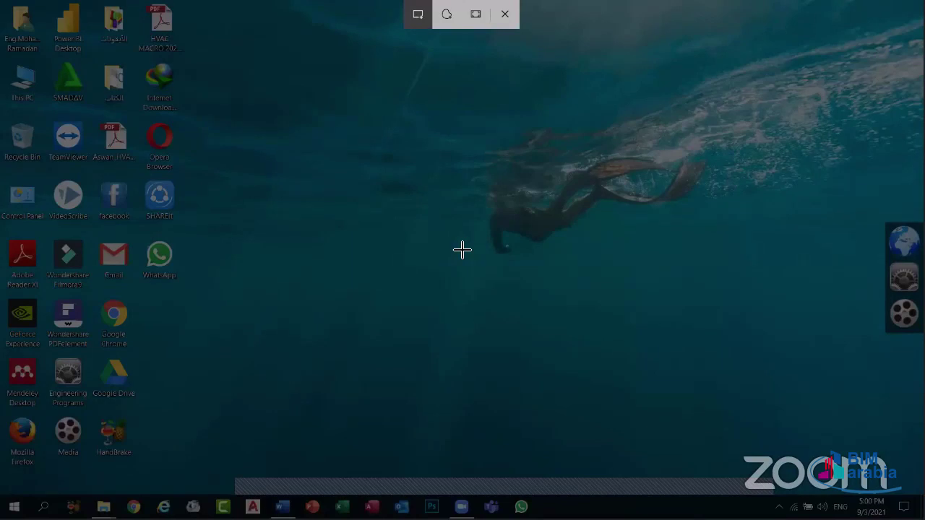
left_click(514, 16)
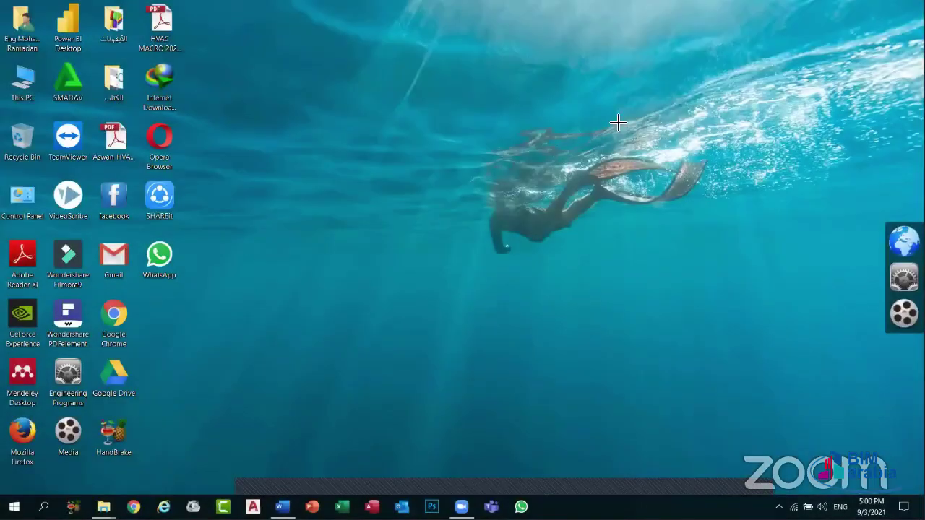
- Show File Explorer at This PC in a maximized window and return to the desktop
key("super+e")
key("super+Up")
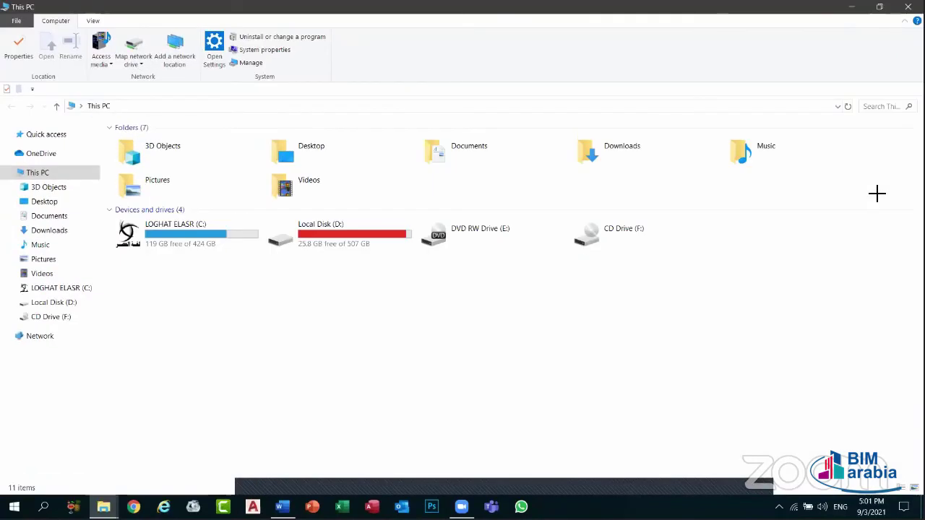
key("super+d")
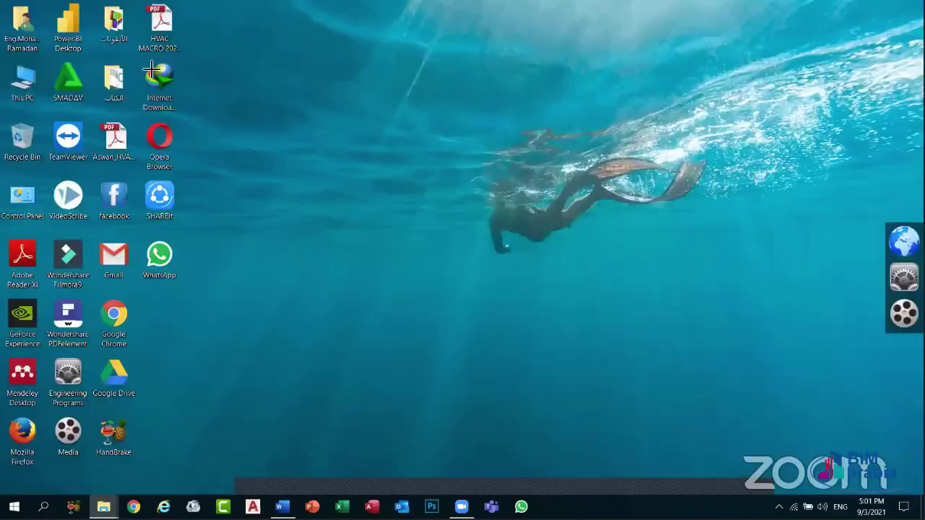
- Open This PC, maximize its window, view the taskbar's context menu, and show the desktop
double_click(24, 81)
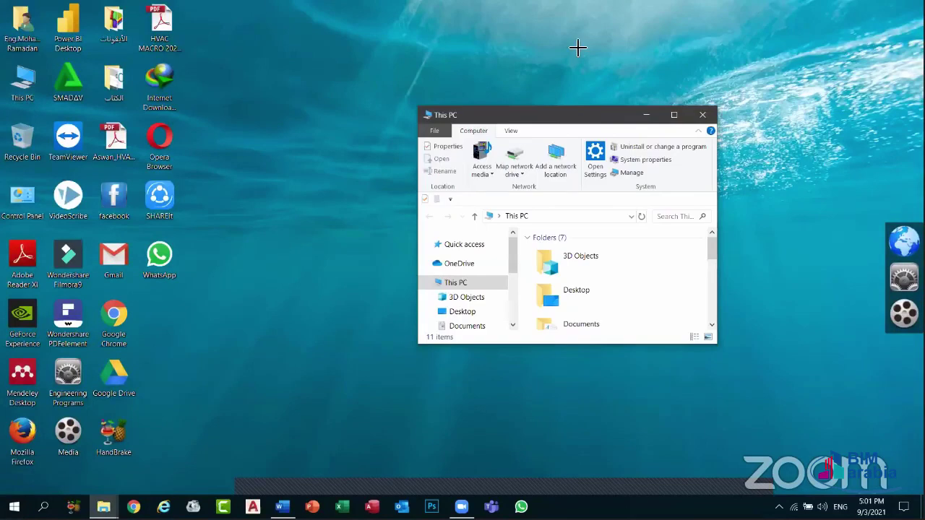
double_click(580, 116)
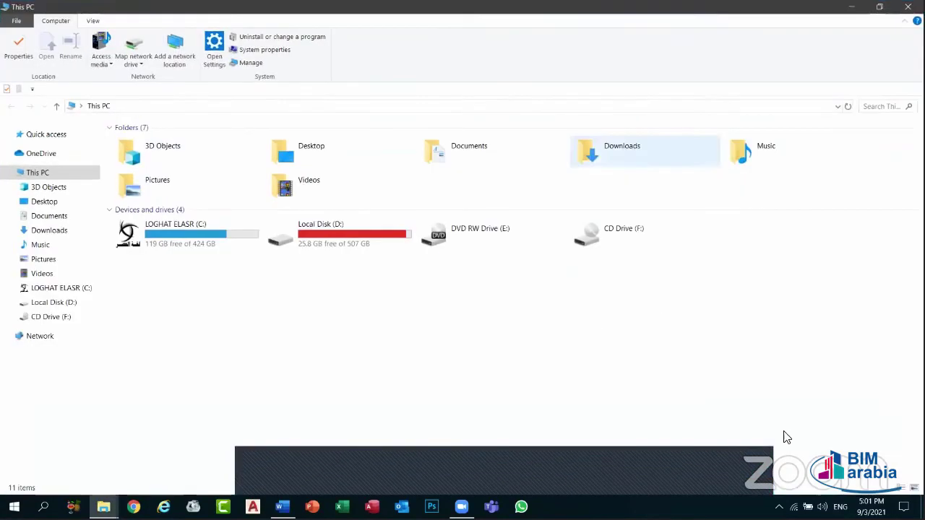
right_click(785, 434)
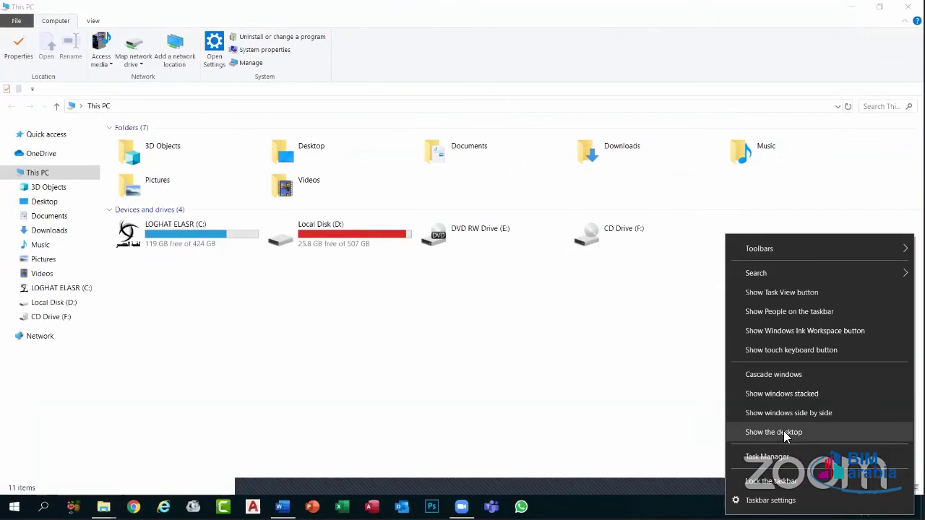
key("super+d")
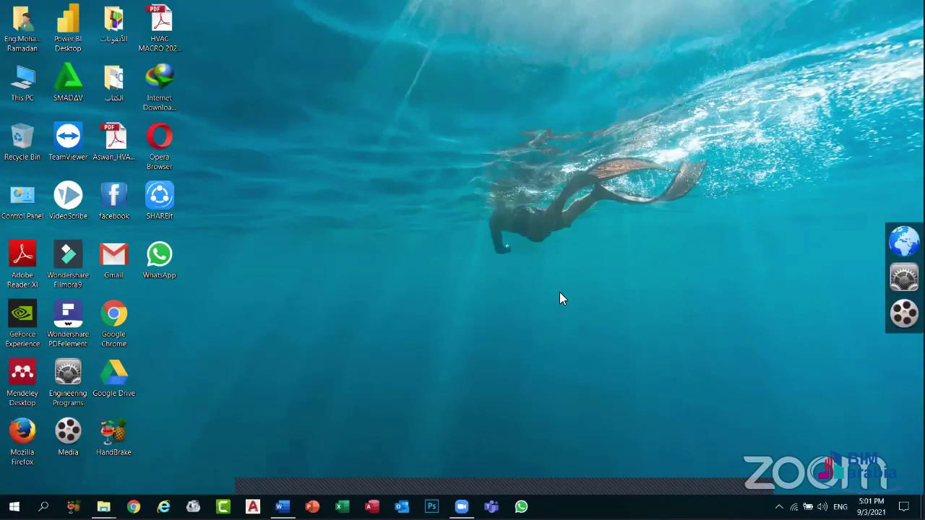
- Show and hide the Start menu, and cycle the keyboard input between English (United States) and Arabic (Egypt), stopping on Arabic
key("super")
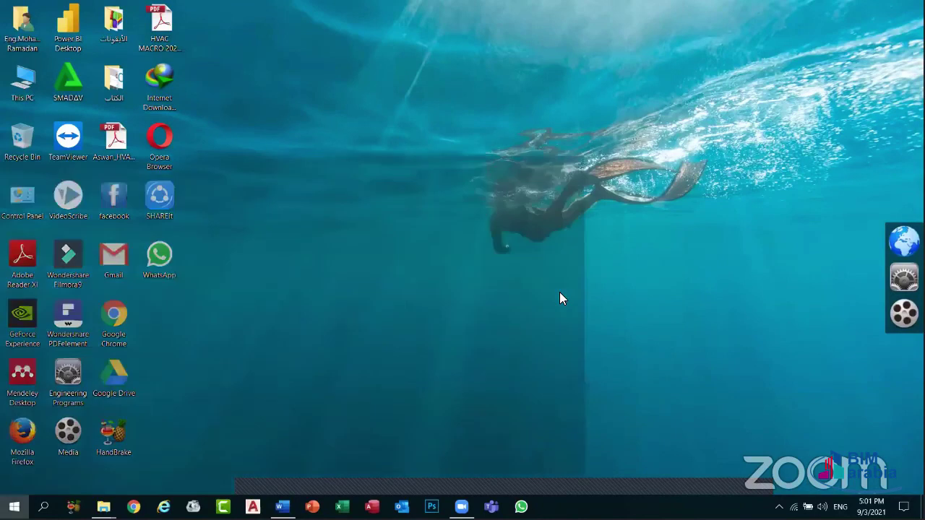
key("super")
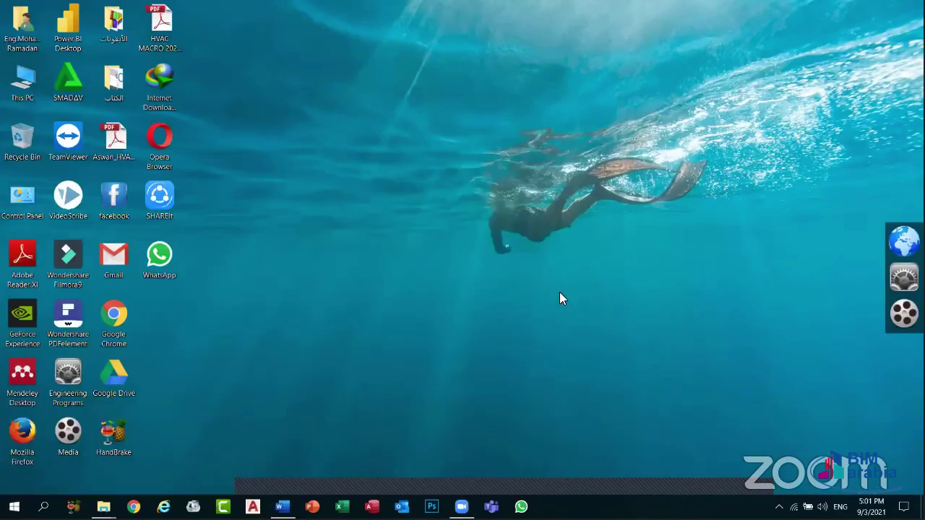
key("super+space")
key("super+space")
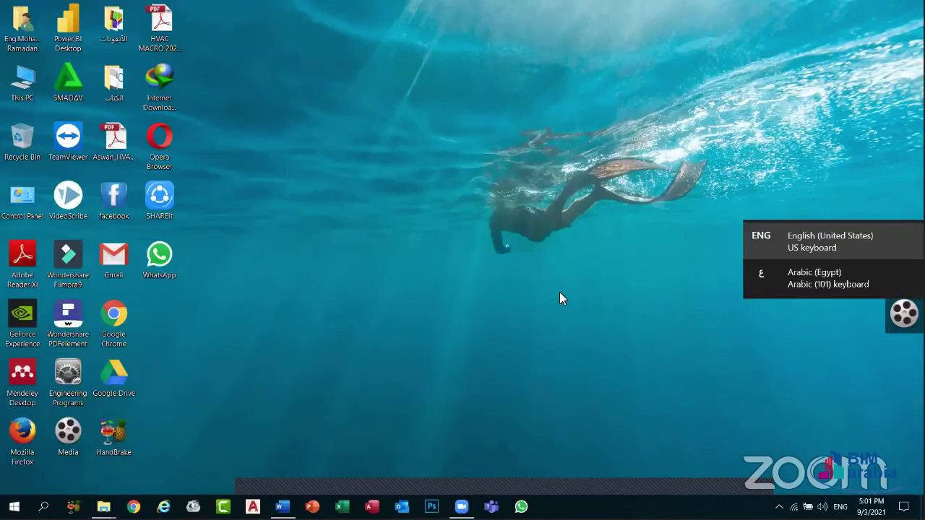
key("super+space")
key("super+space")
key("super+space")
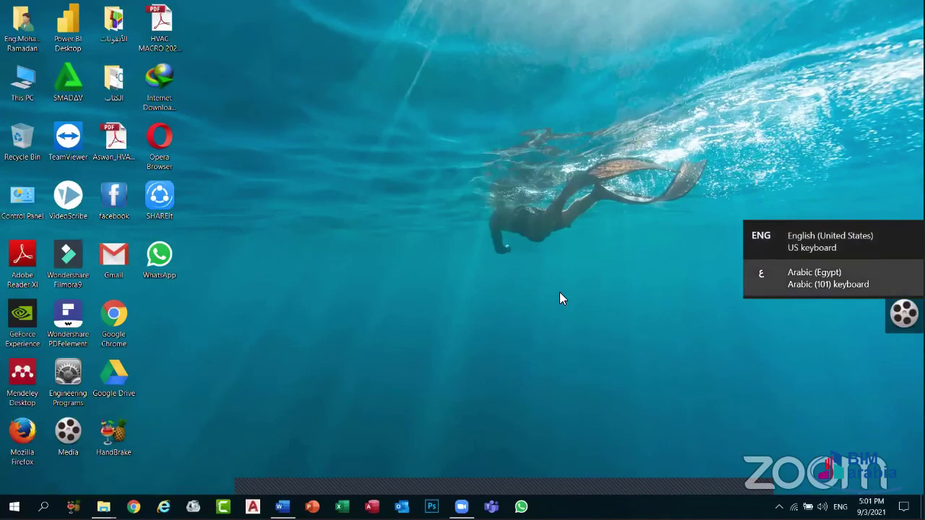
- Switch the keyboard input language repeatedly between English (United States) and Arabic (Egypt), finishing on Arabic (Egypt)
key("super+space")
key("super+space")
key("super+space")
key("super+space")
key("super+space")
key("super+space")
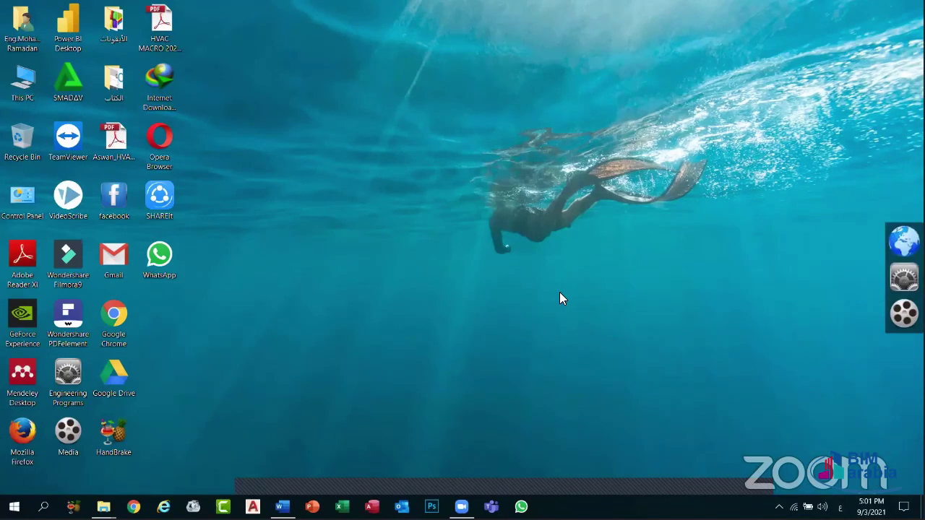
- Open a File Explorer window at This PC, maximize it, and show the desktop
key("super+e")
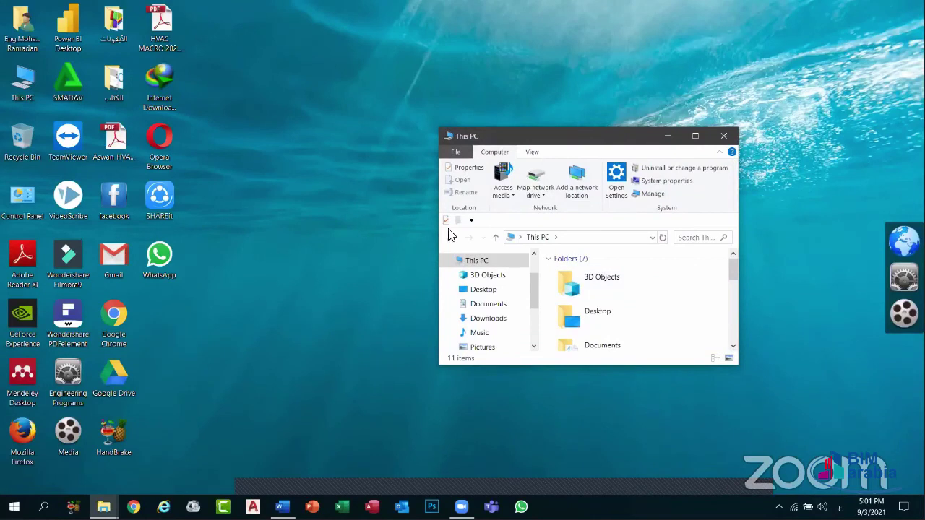
key("super+Up")
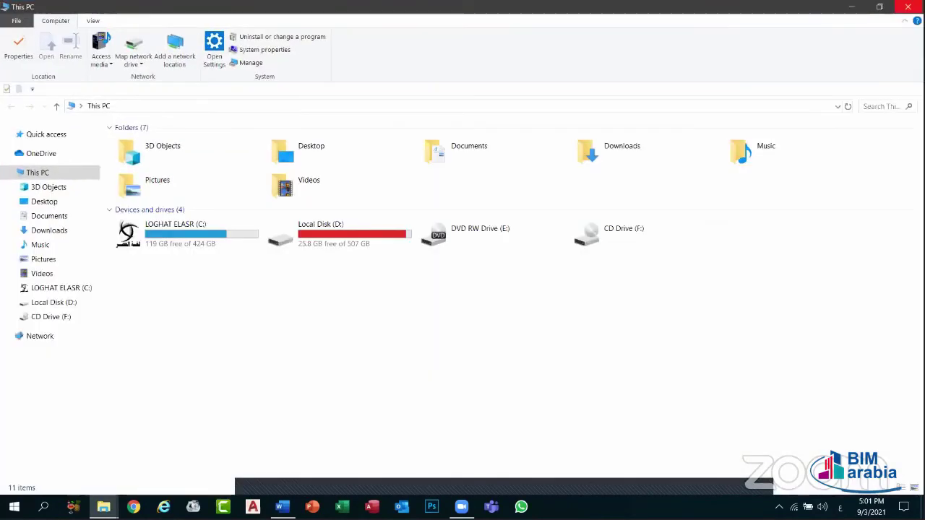
key("super+d")
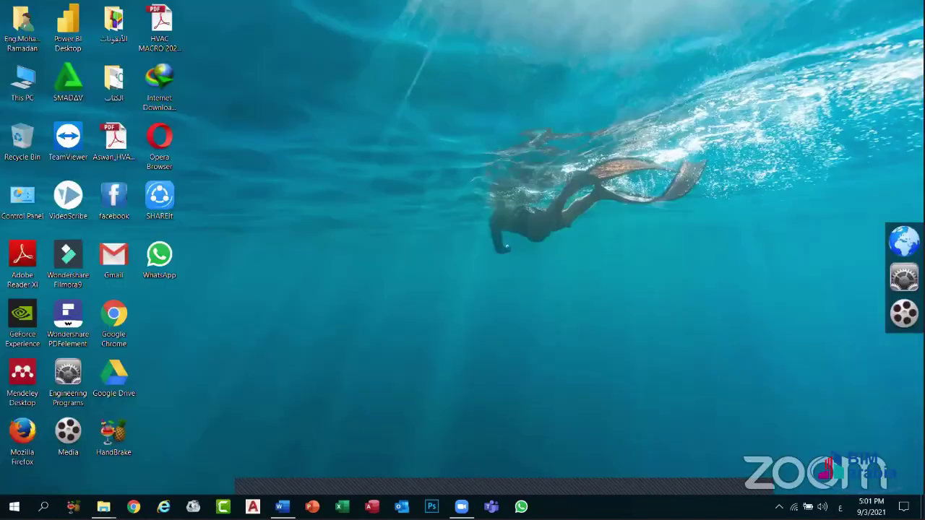
- Launch Calculator through the Run dialog with the command calc, and close the Calculator window
key("super+r")
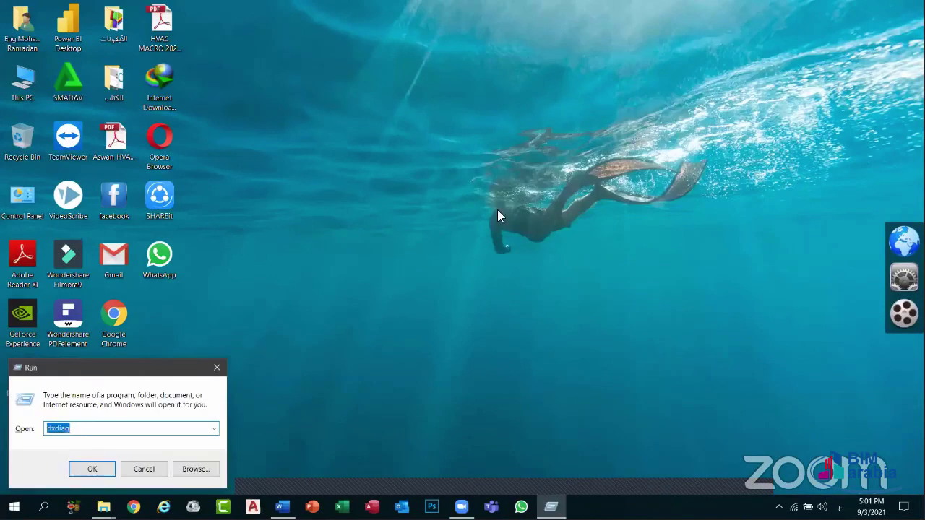
left_click_drag(164, 363, 566, 82)
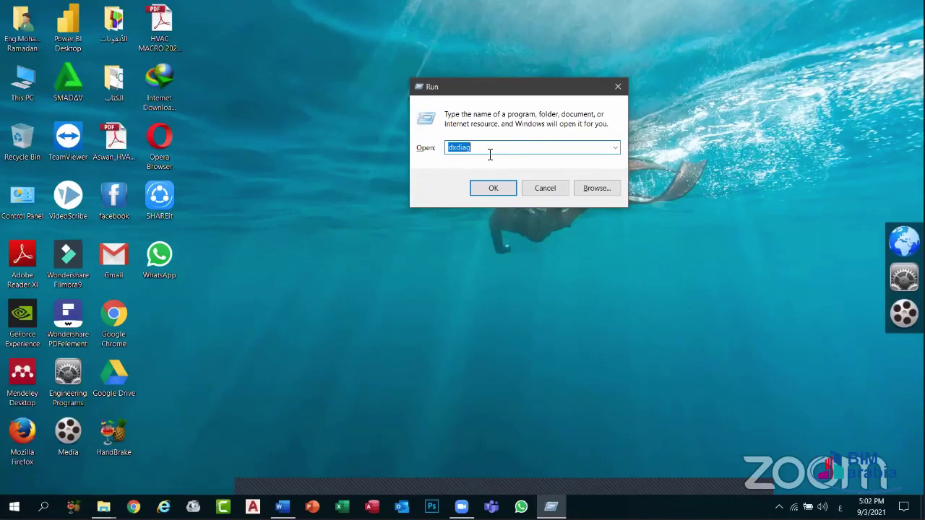
type("s")
key("BackSpace")
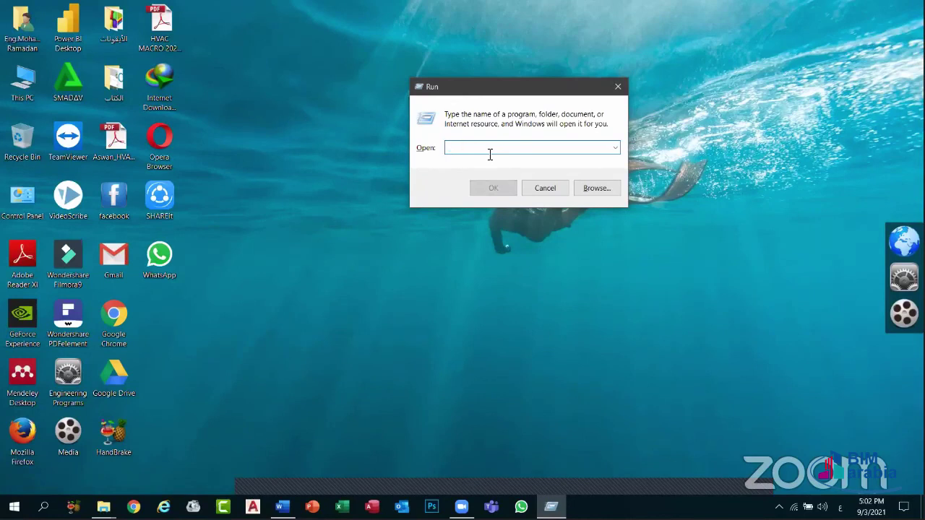
type("calc")
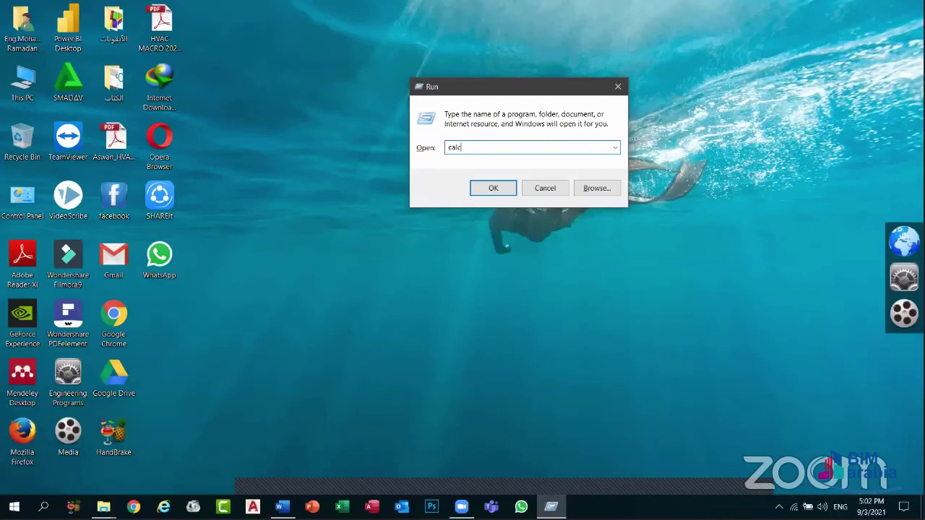
left_click(492, 188)
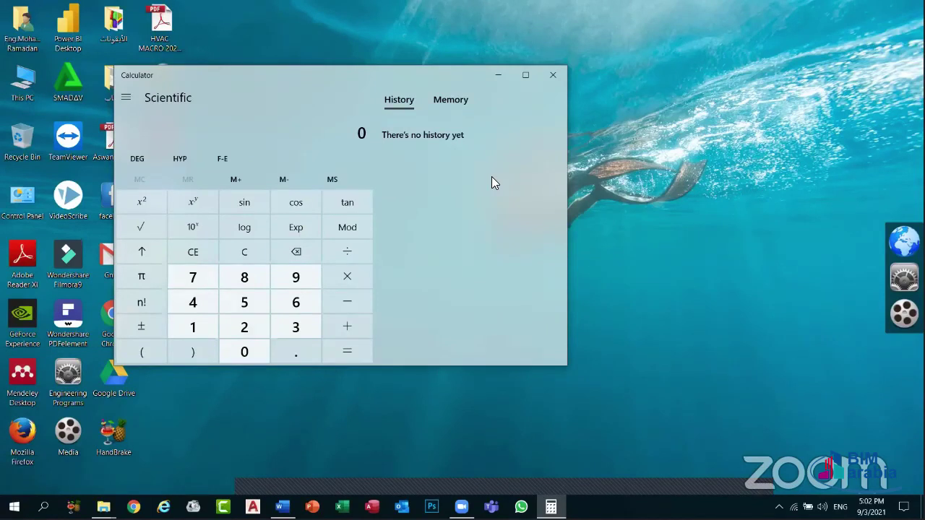
left_click(553, 79)
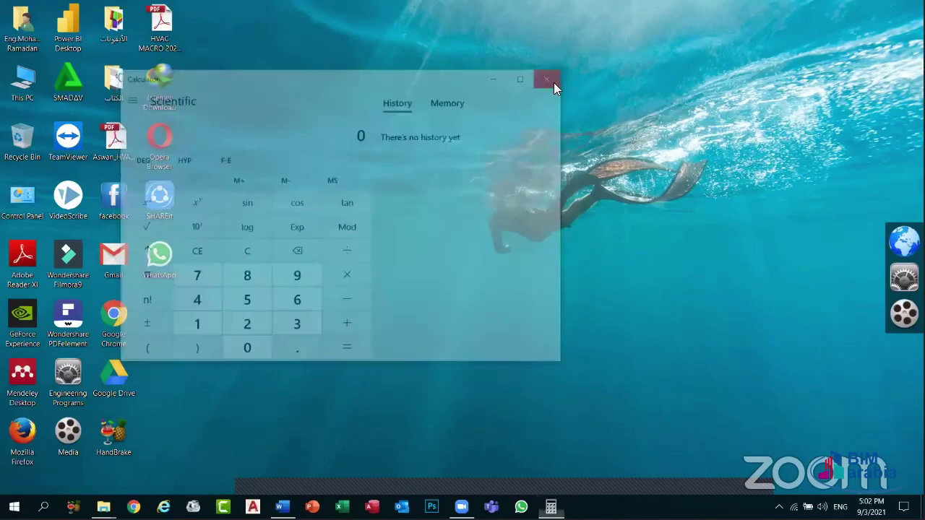
- Launch the On-Screen Keyboard through the Run dialog with the command osk, and close it
key("super+r")
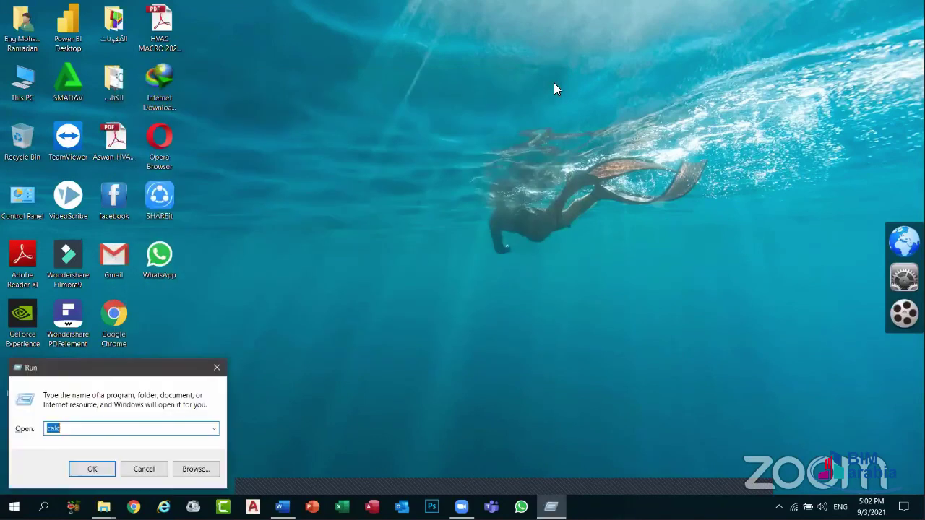
type("osk")
left_click(101, 469)
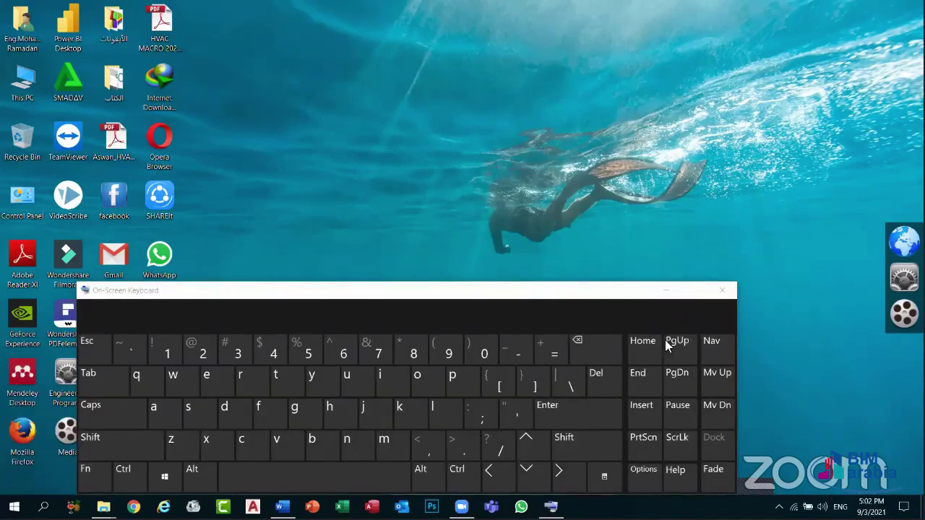
left_click(721, 292)
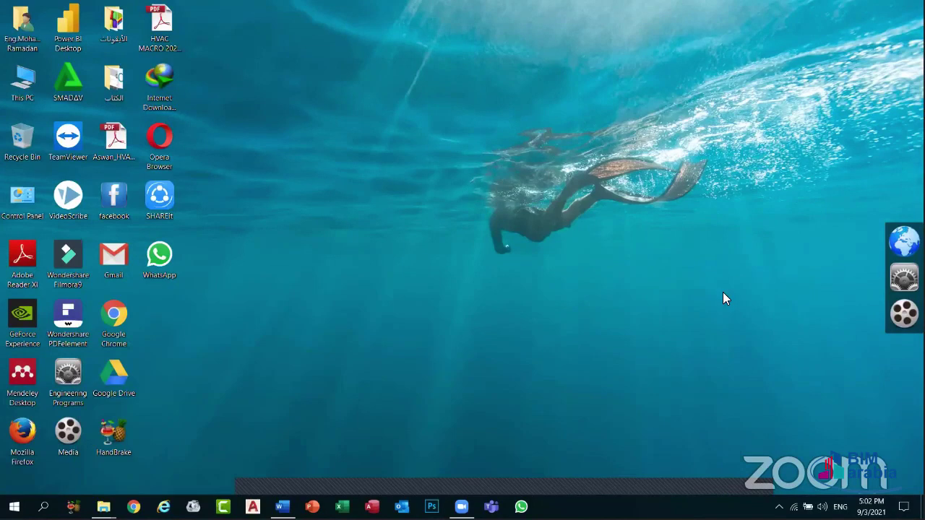
- Enter the command dxdiag in the Run dialog to start the DirectX diagnostics
key("super+r")
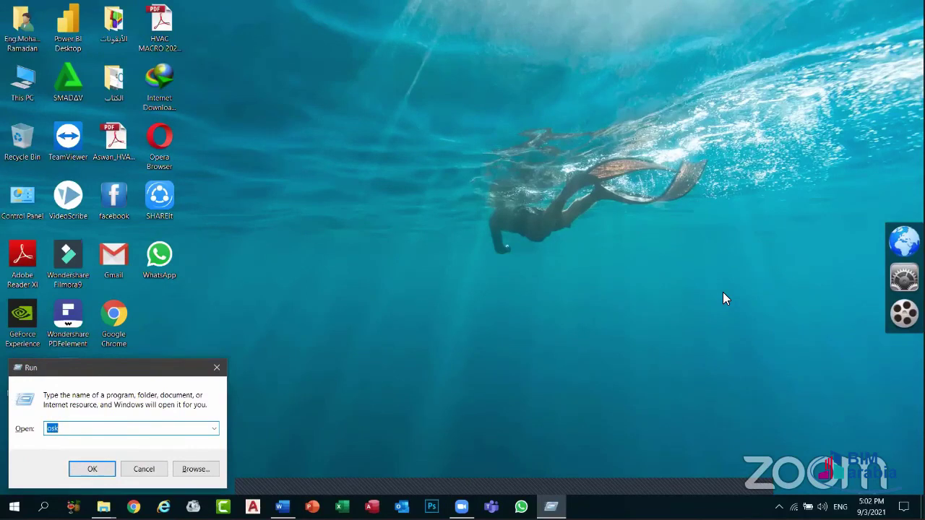
type("dxd")
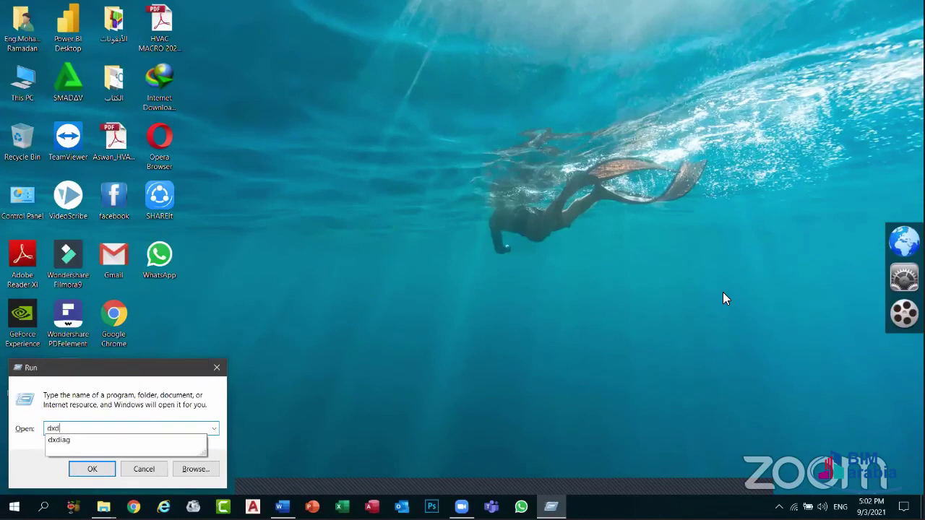
type("iag")
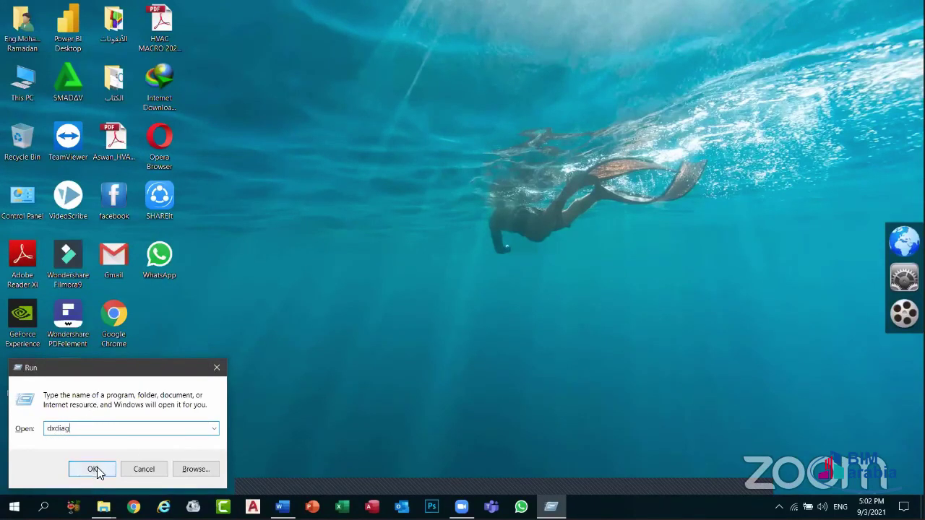
- Run dxdiag to examine the system, display, sound, render and input information, and close the diagnostic tool
left_click(95, 468)
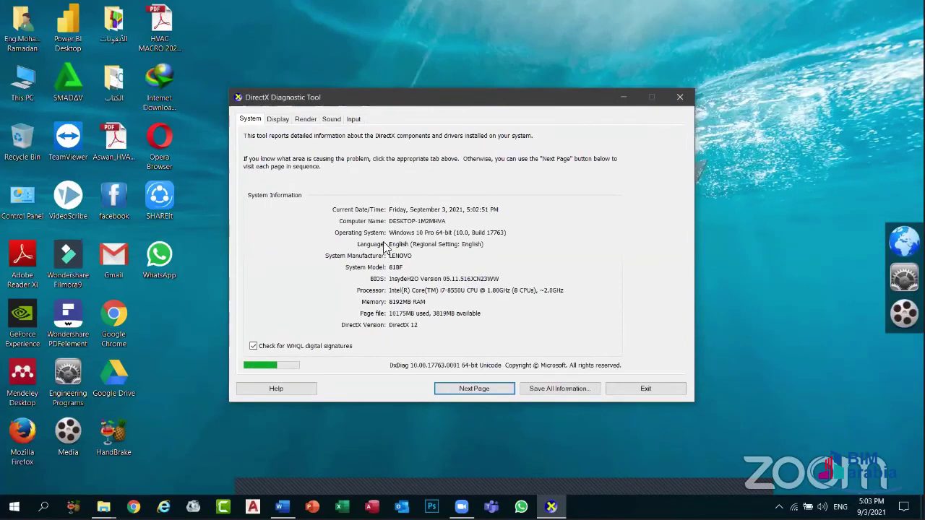
left_click(279, 119)
left_click(328, 120)
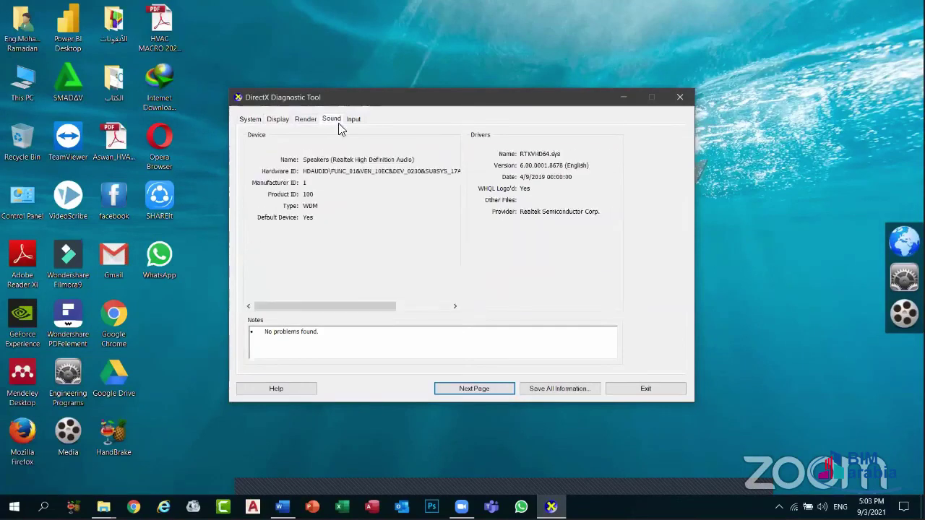
left_click(304, 120)
left_click(353, 120)
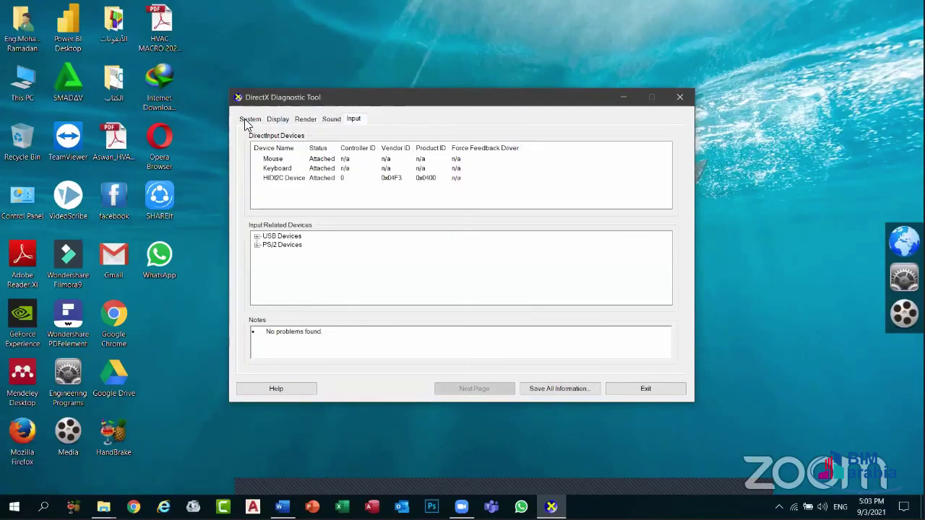
left_click(250, 119)
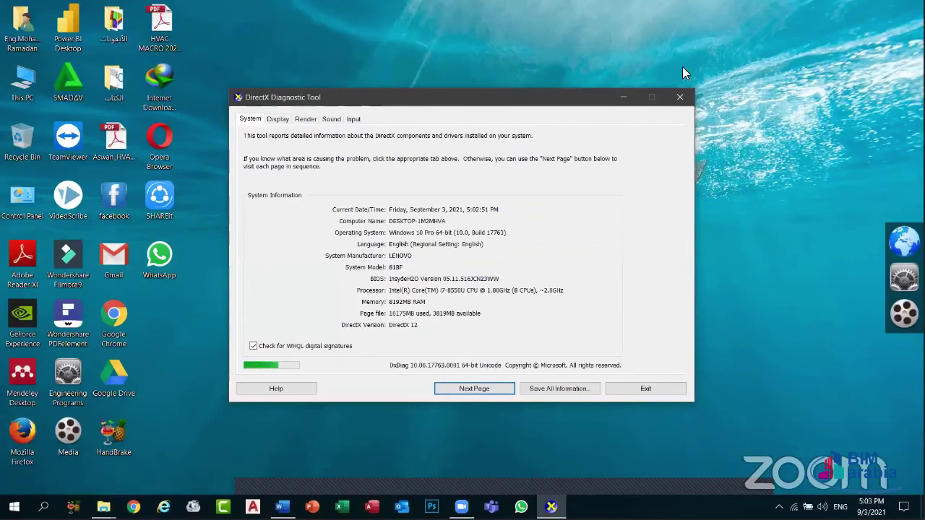
left_click(679, 98)
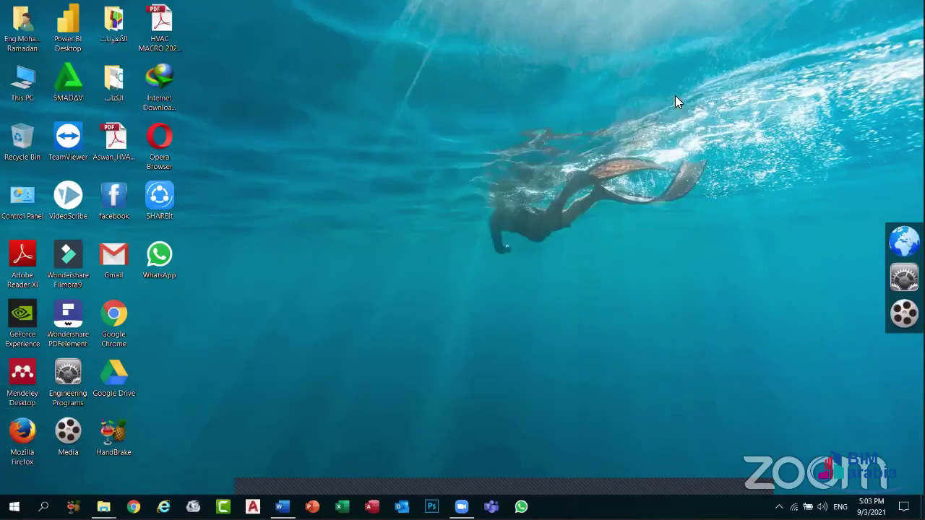
- Try to launch Paint with the Run command pbbrush
key("super+r")
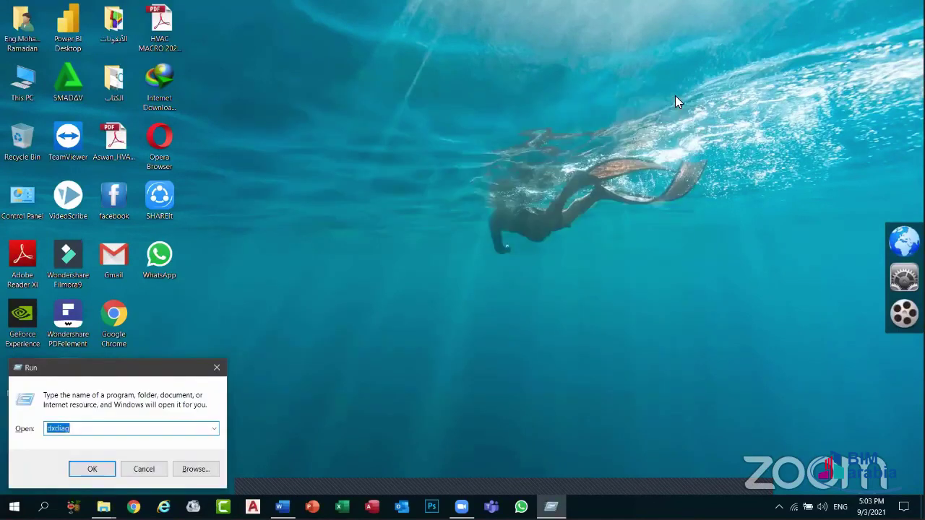
type("pbbrush")
left_click(92, 469)
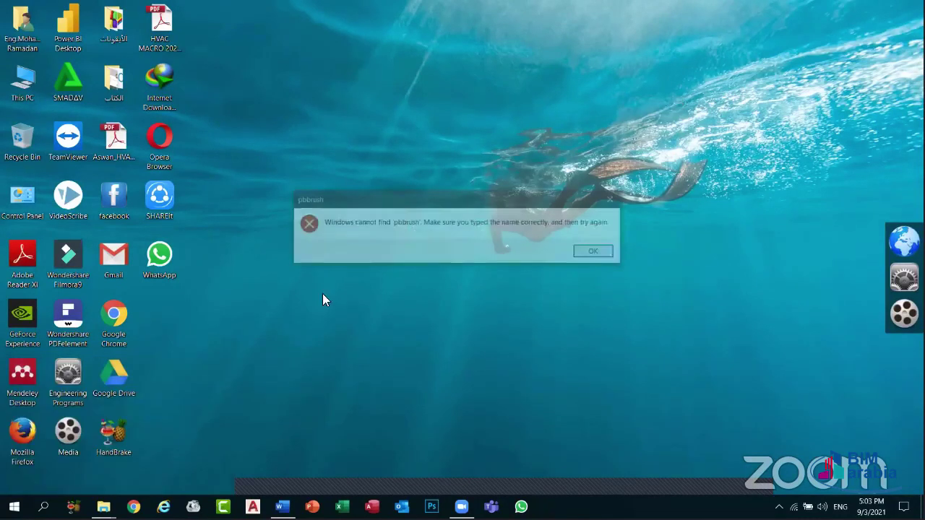
left_click(596, 251)
- Correct the Run command to pbrush to launch Paint, and close Paint without drawing anything
left_click(92, 427)
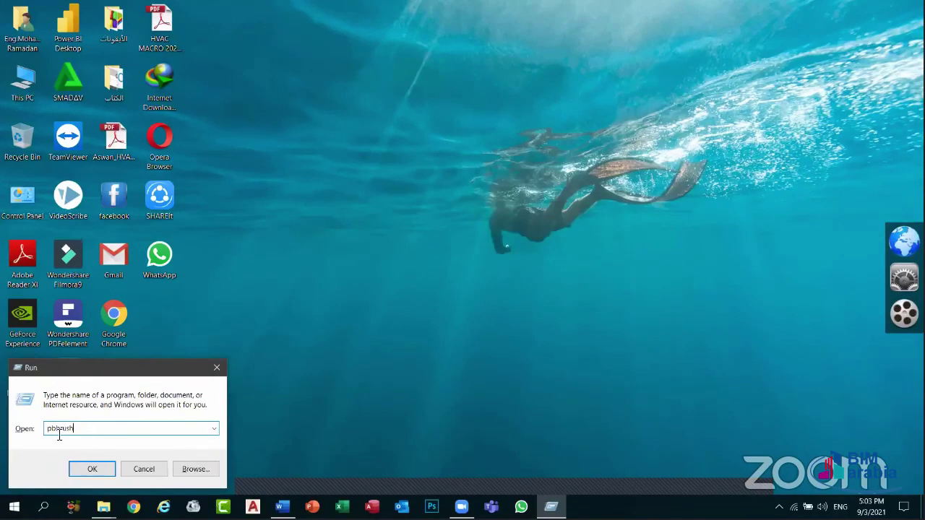
left_click(56, 432)
key("BackSpace")
left_click(92, 469)
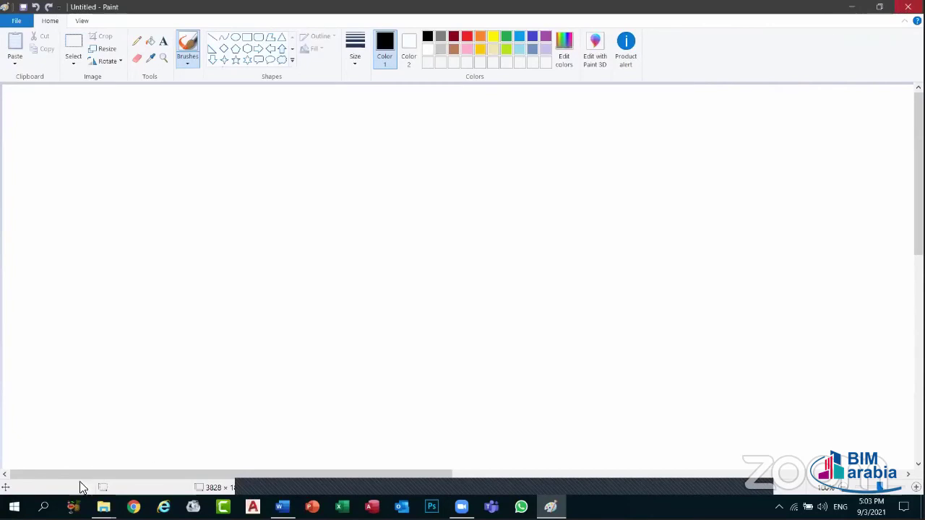
key("alt+F4")
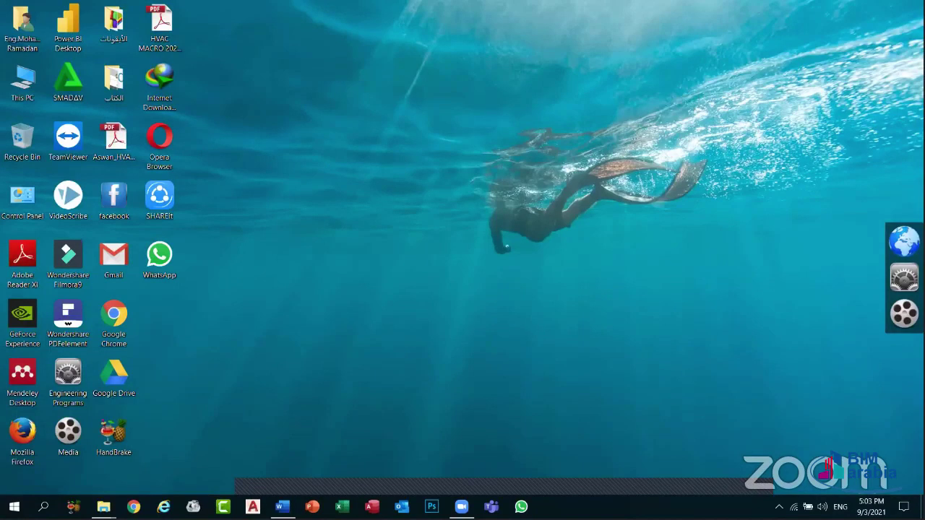
- View the taskbar settings page, close it, and lock the taskbar
right_click(621, 506)
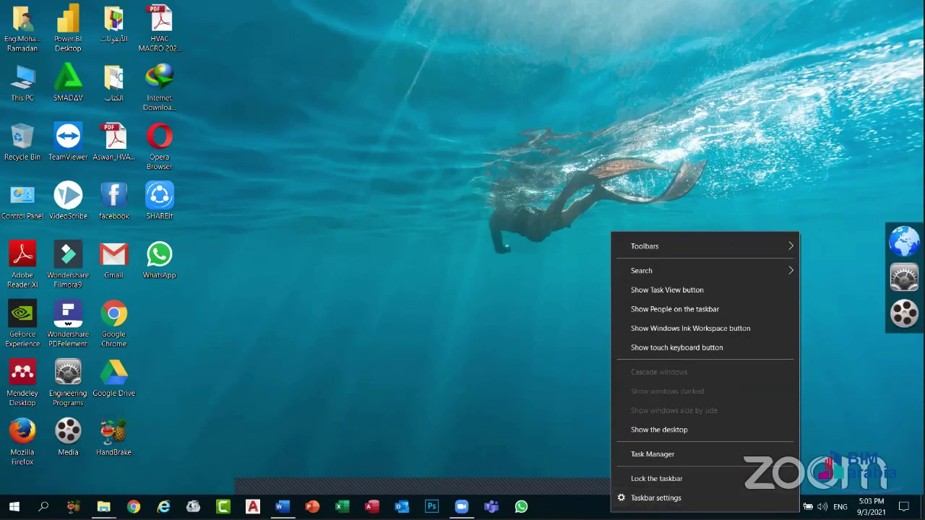
left_click(656, 498)
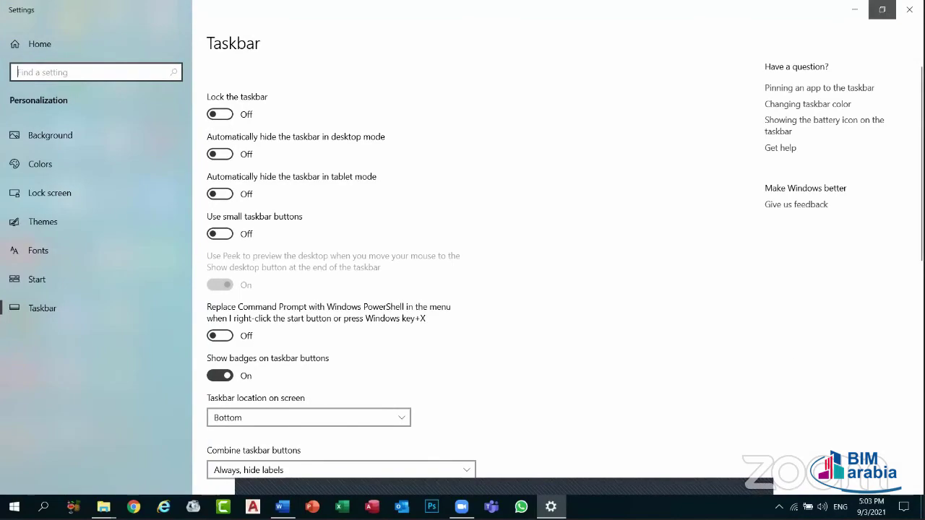
left_click(909, 10)
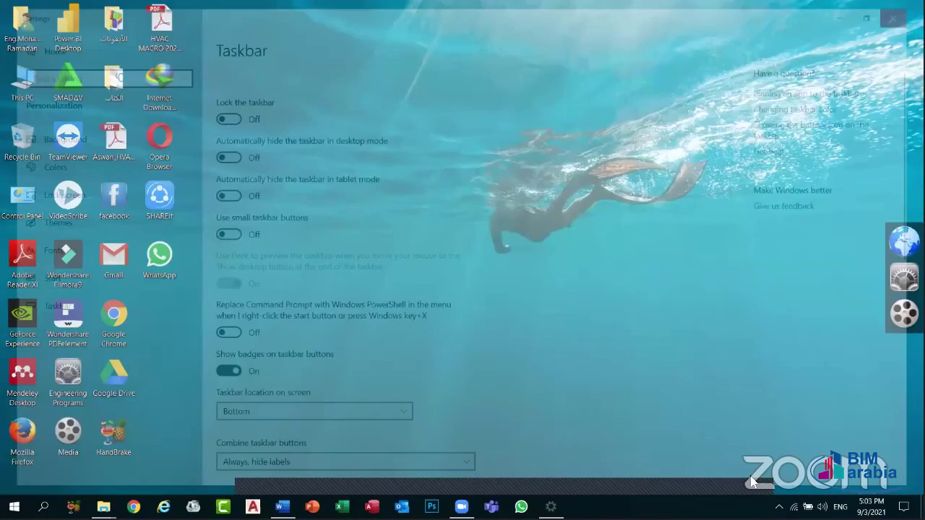
right_click(728, 483)
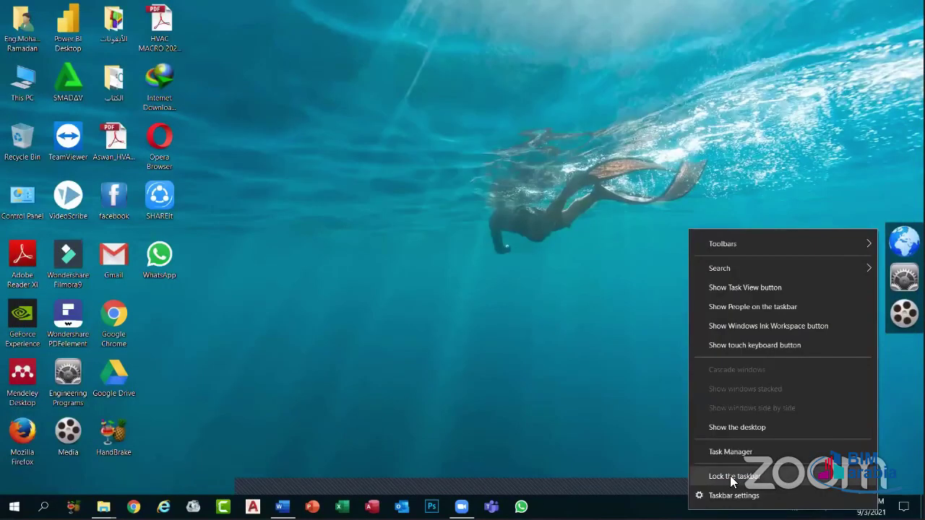
left_click(712, 495)
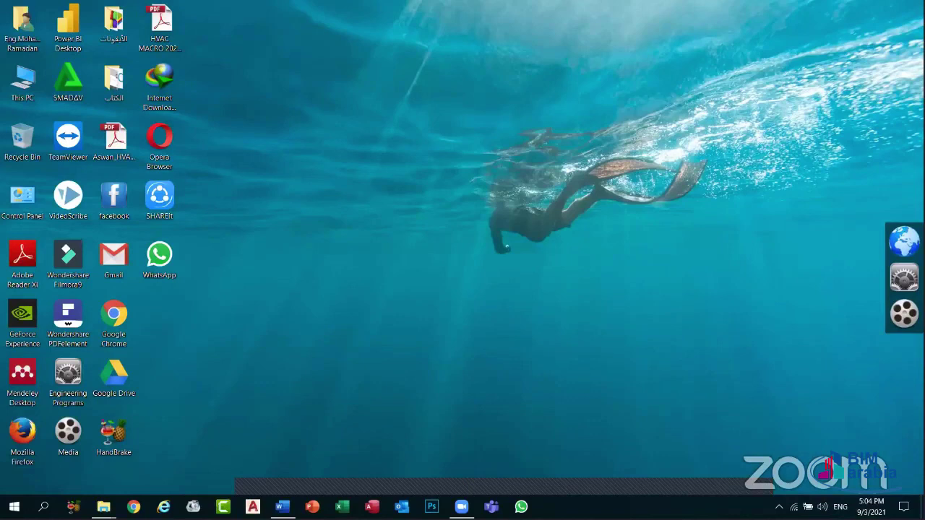
- Add the Desktop toolbar to the taskbar
right_click(721, 484)
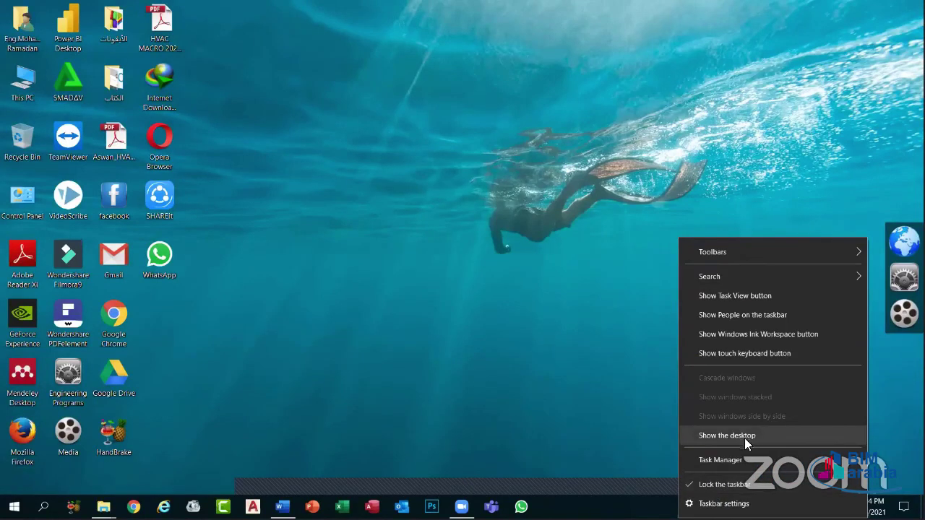
mouse_move(742, 250)
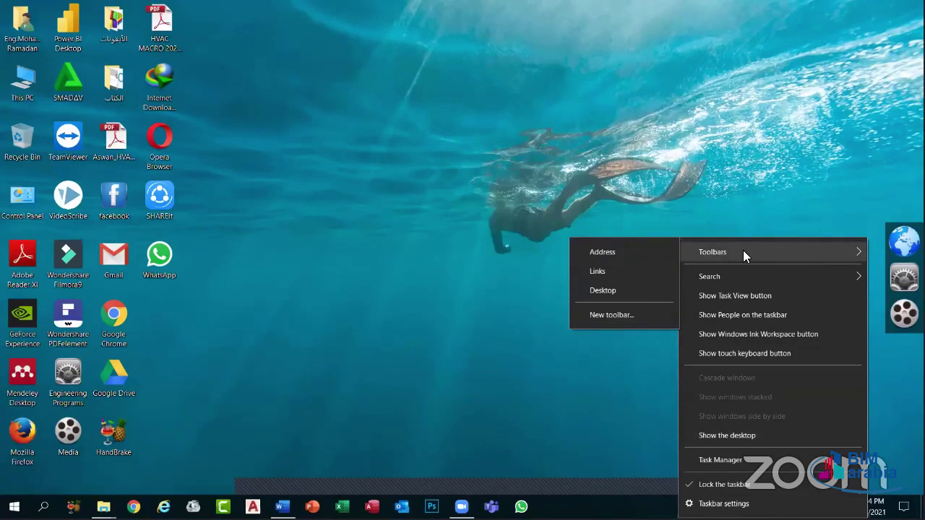
left_click(614, 289)
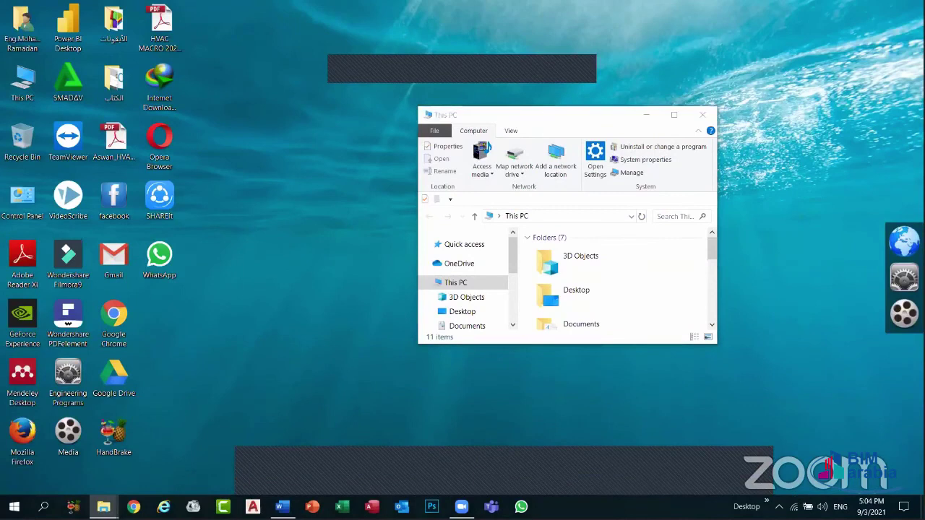
- Show the desktop and examine the list of items in the taskbar's Desktop toolbar
key("super+Up")
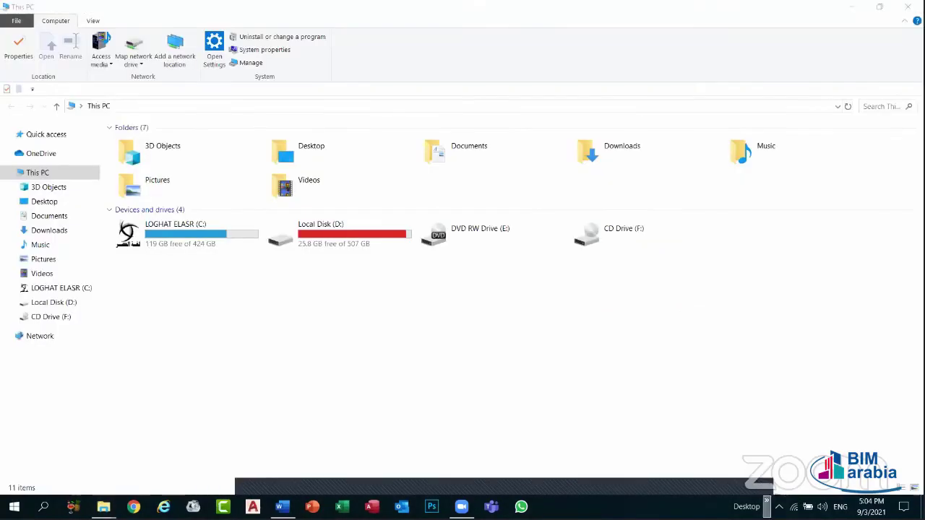
left_click(766, 501)
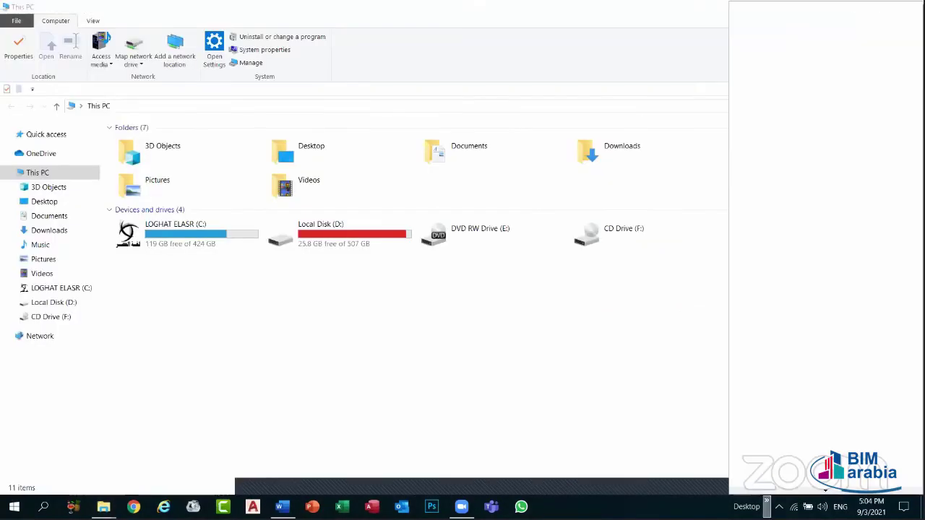
left_click(640, 440)
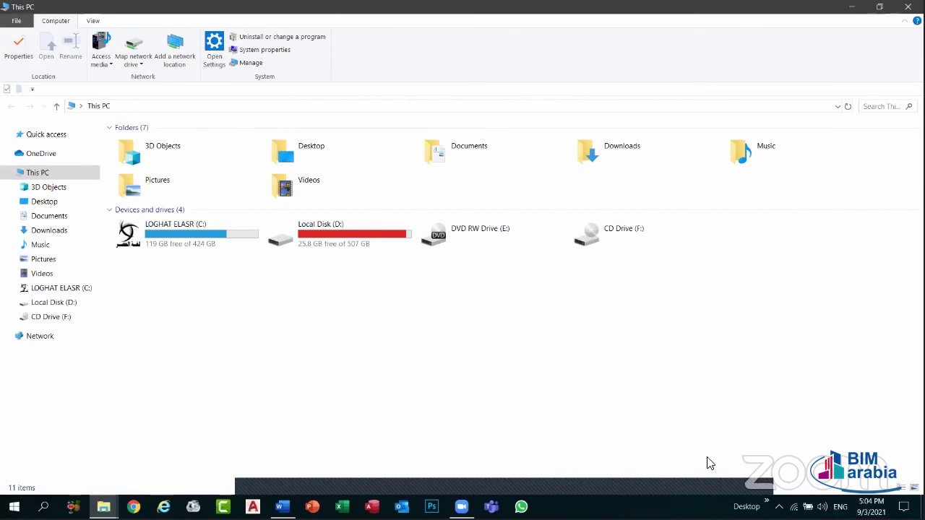
left_click(923, 506)
left_click(766, 502)
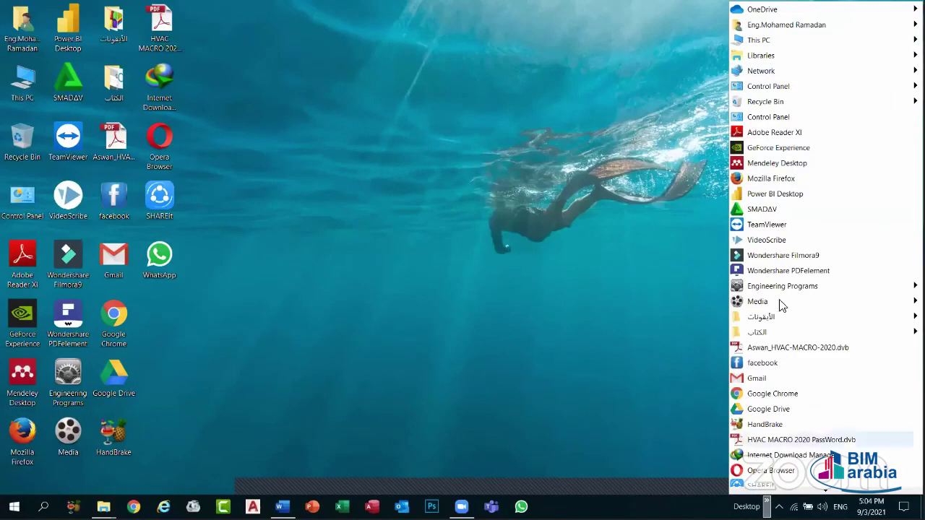
left_click(595, 351)
- Remove the Desktop toolbar from the taskbar
right_click(650, 507)
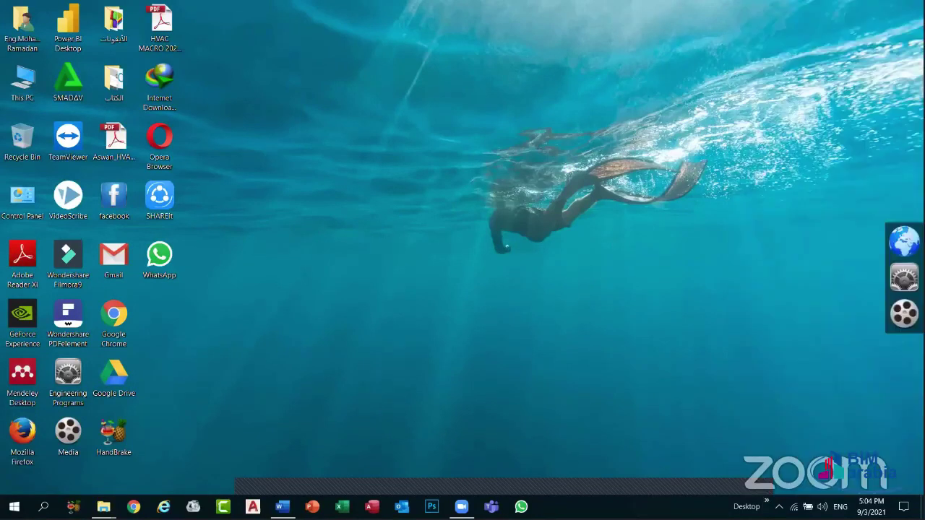
mouse_move(709, 241)
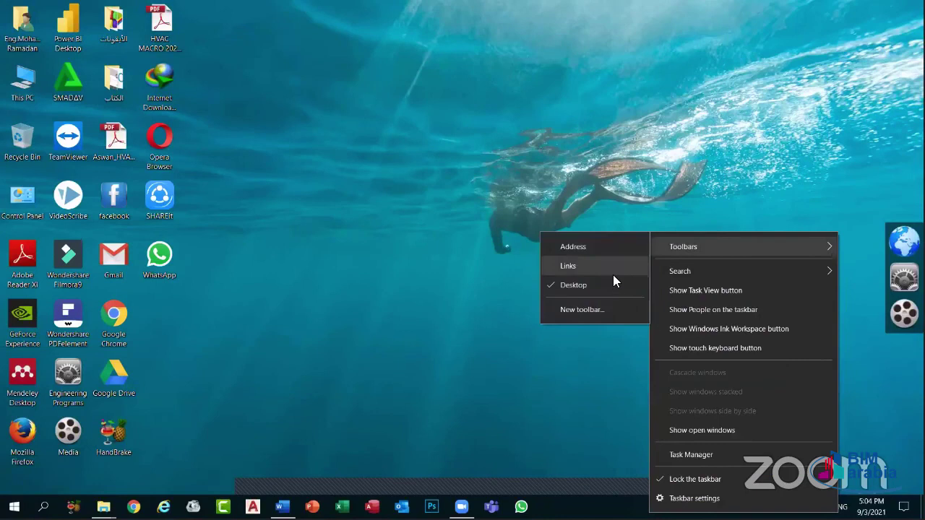
left_click(579, 284)
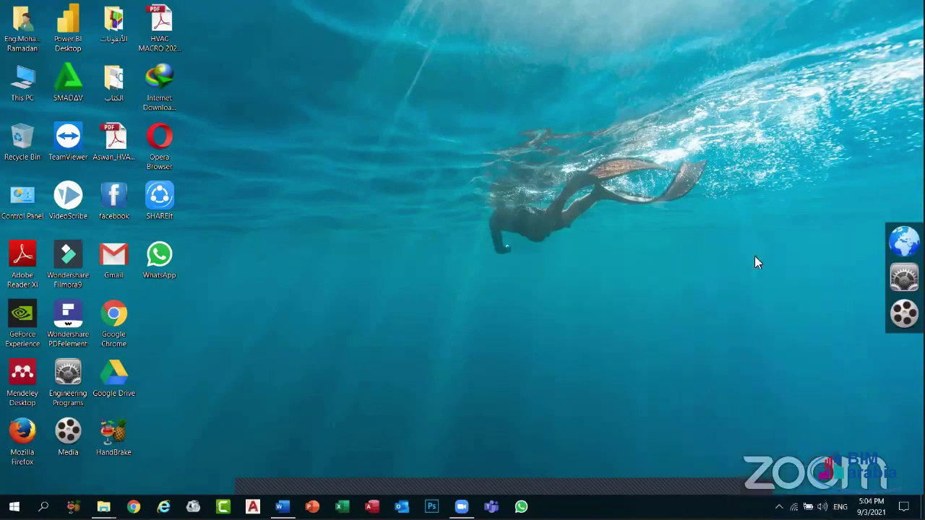
right_click(681, 506)
mouse_move(753, 247)
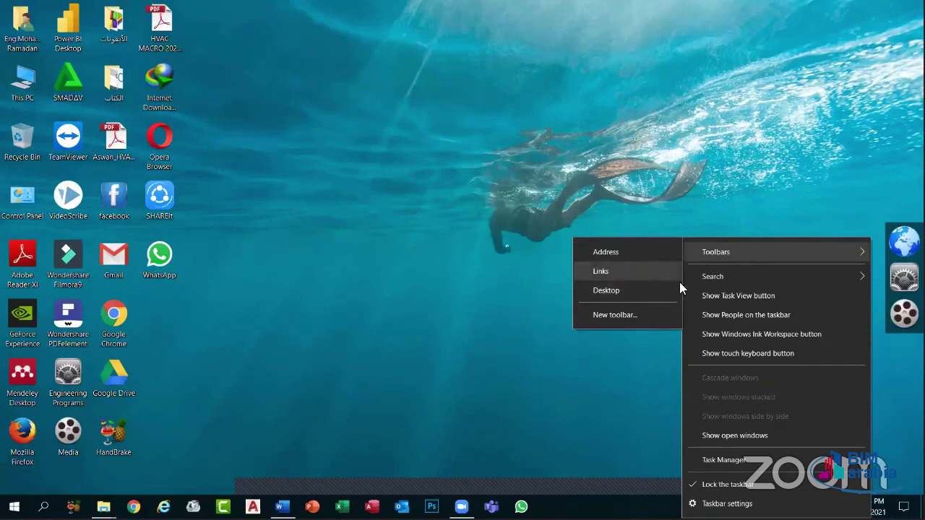
mouse_move(708, 277)
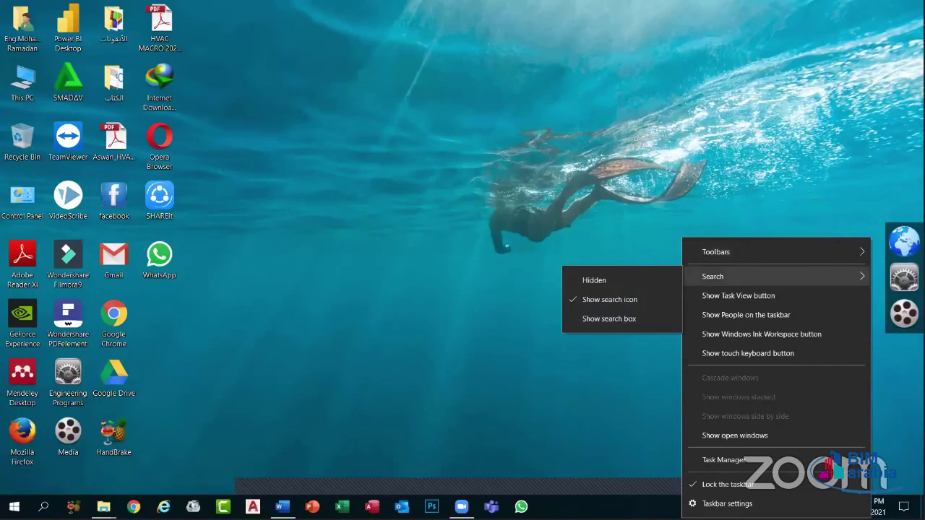
- Search Windows for "word", clear the query and close the search
key("super+s")
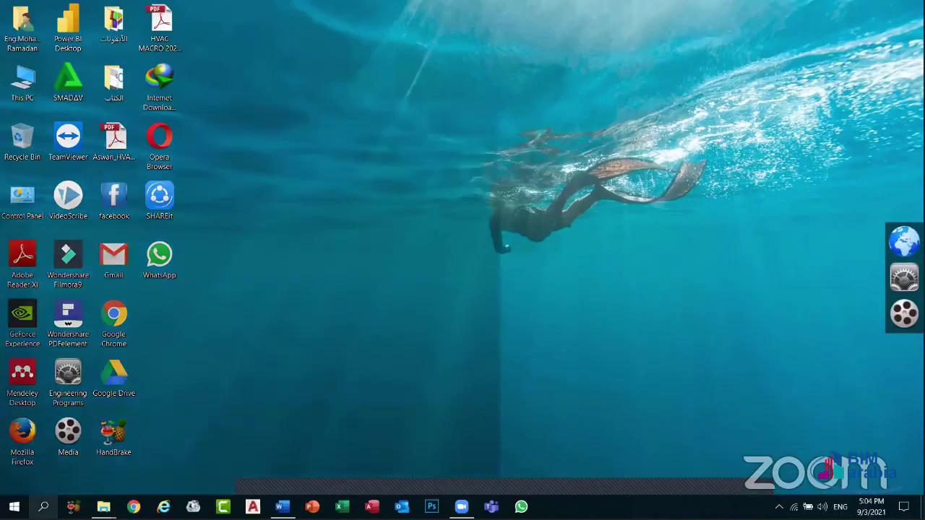
type("word")
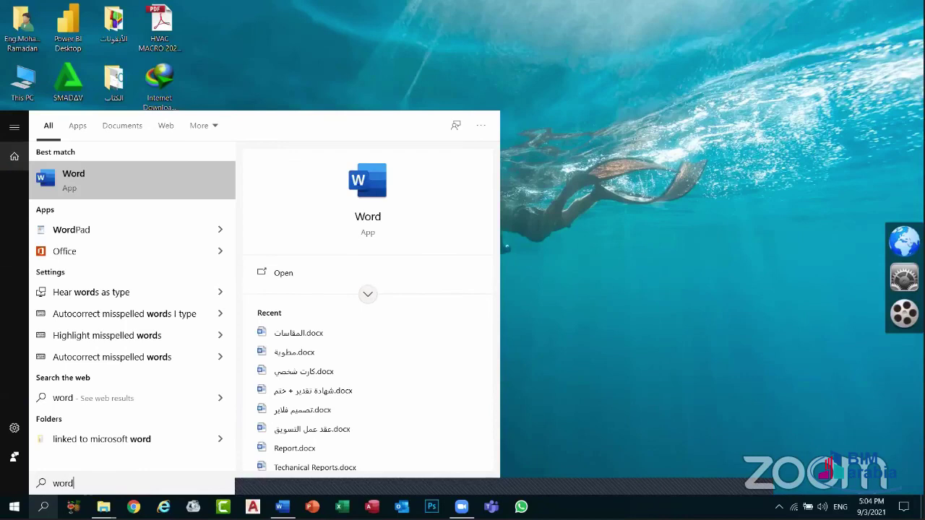
key("BackSpace")
key("BackSpace")
key("BackSpace")
key("BackSpace")
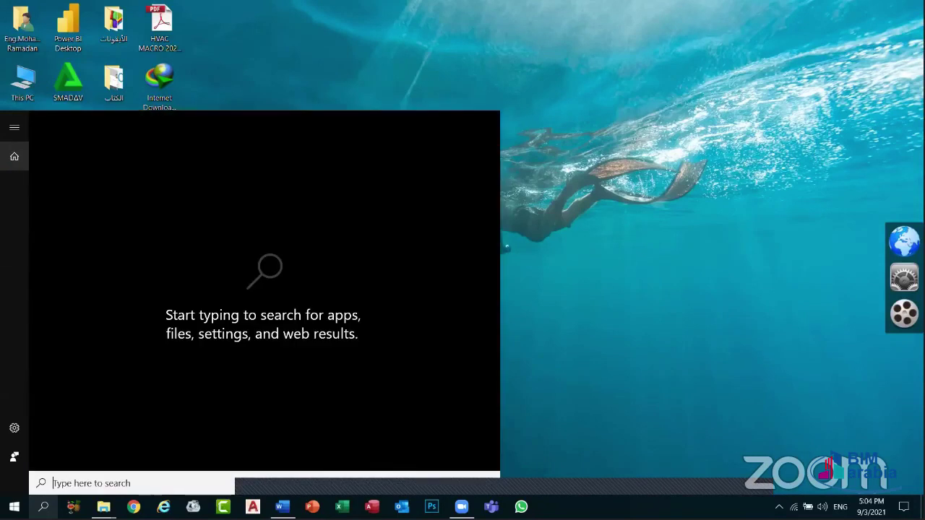
left_click(647, 412)
- Set the taskbar's search option to show the full search box
right_click(627, 506)
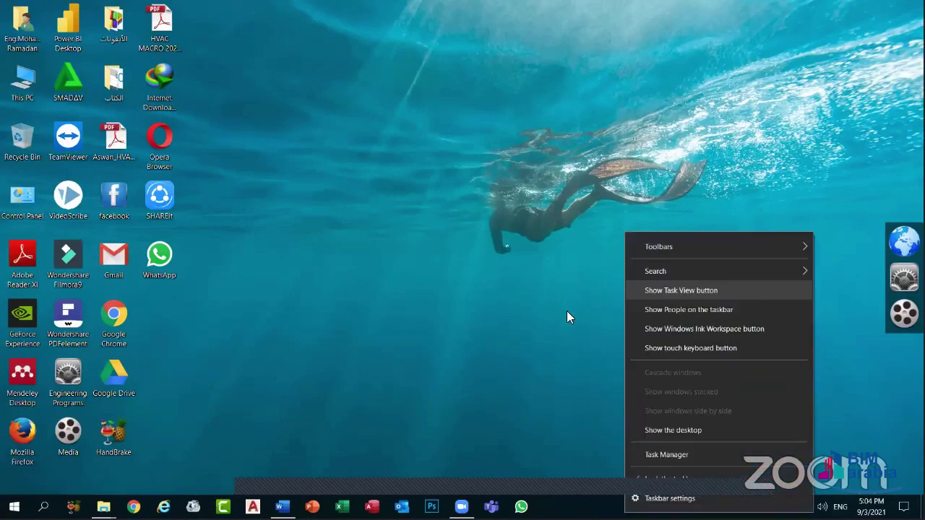
key("Up")
key("Right")
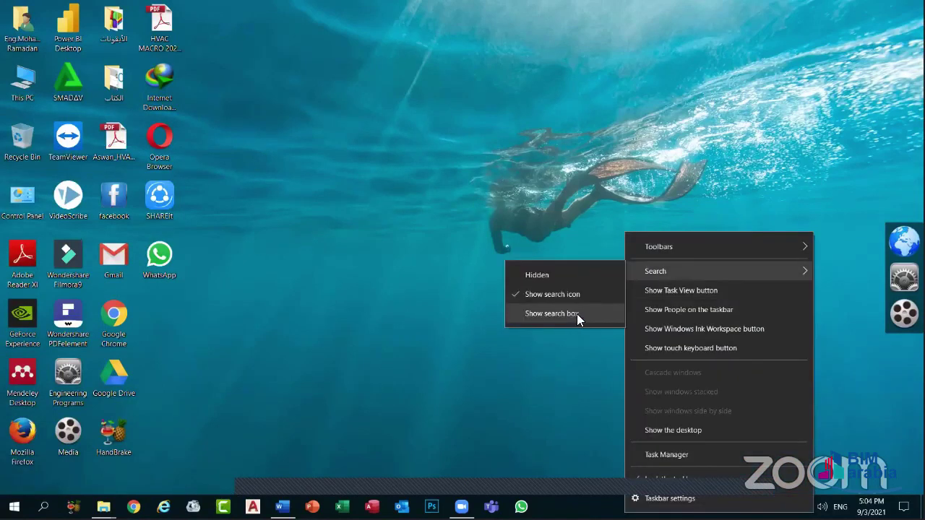
left_click(576, 313)
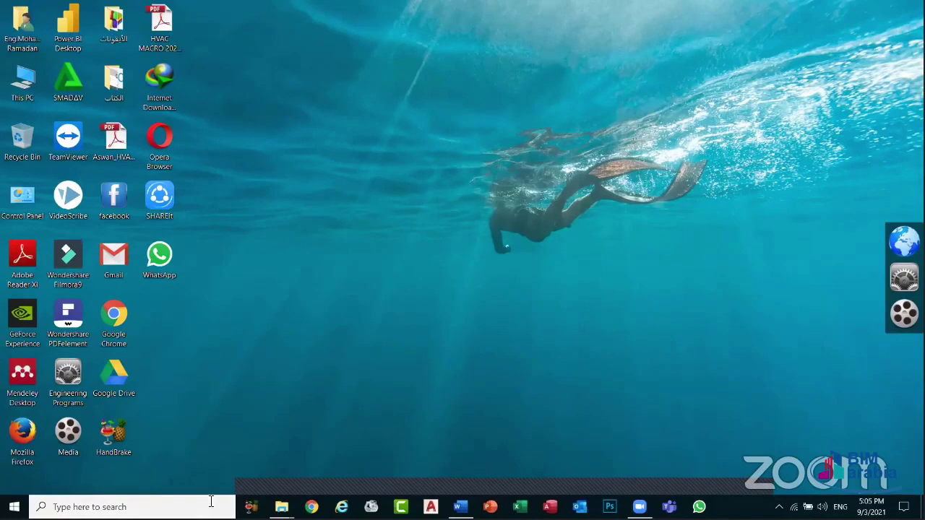
- Set the taskbar's search option to Hidden
right_click(727, 505)
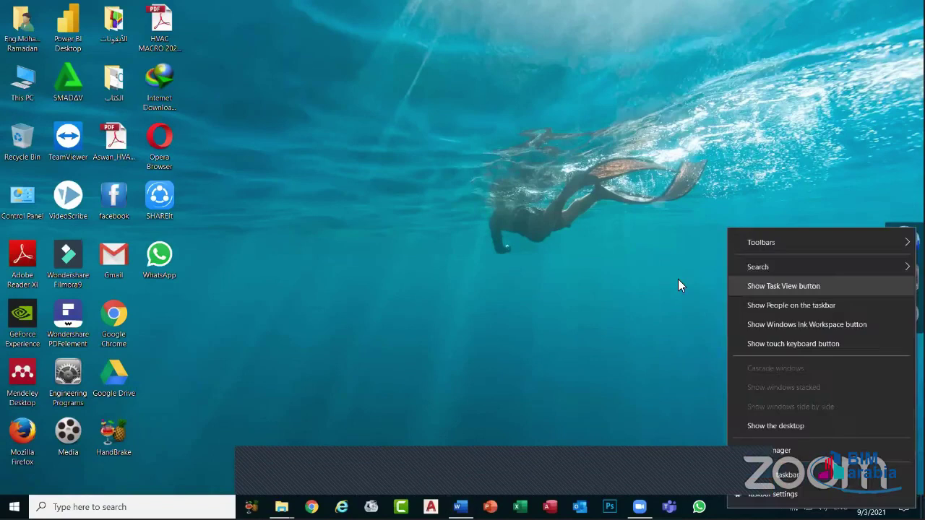
mouse_move(744, 266)
left_click(639, 271)
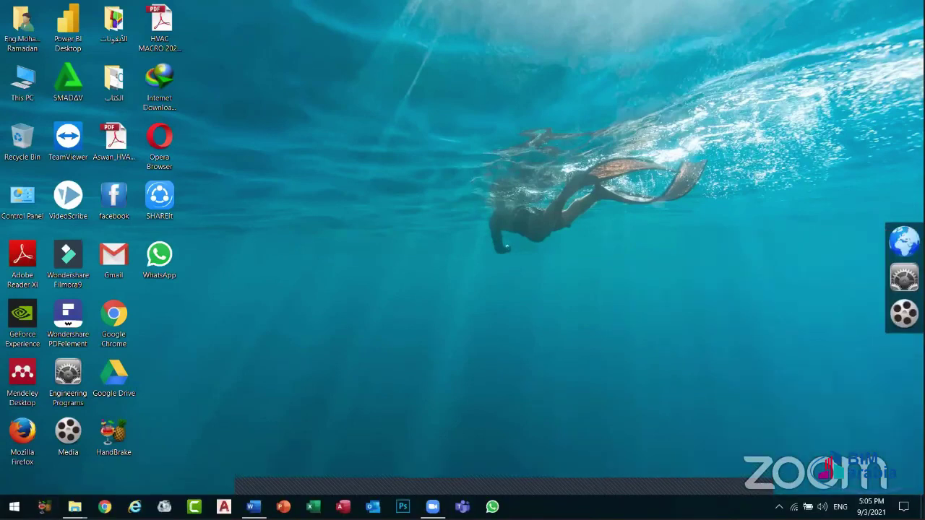
- Set the taskbar's search option to show only the search icon
right_click(652, 506)
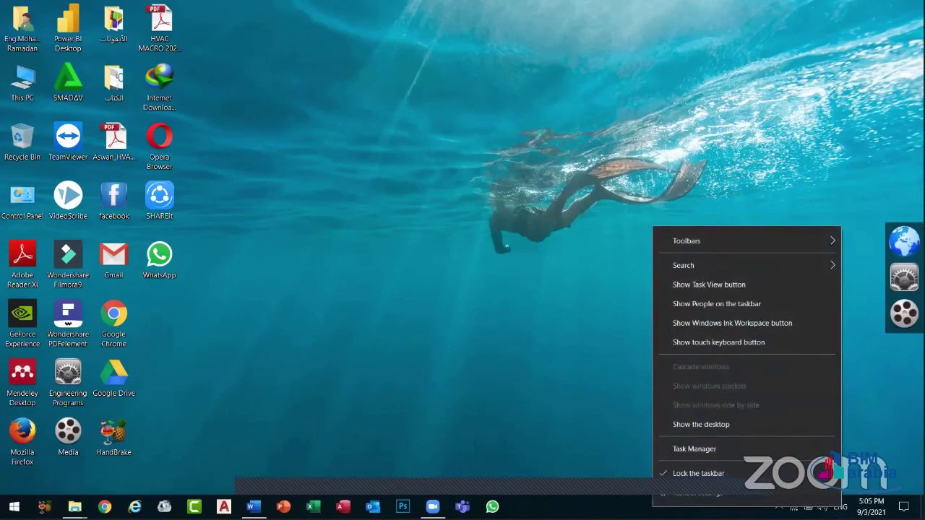
left_click(685, 265)
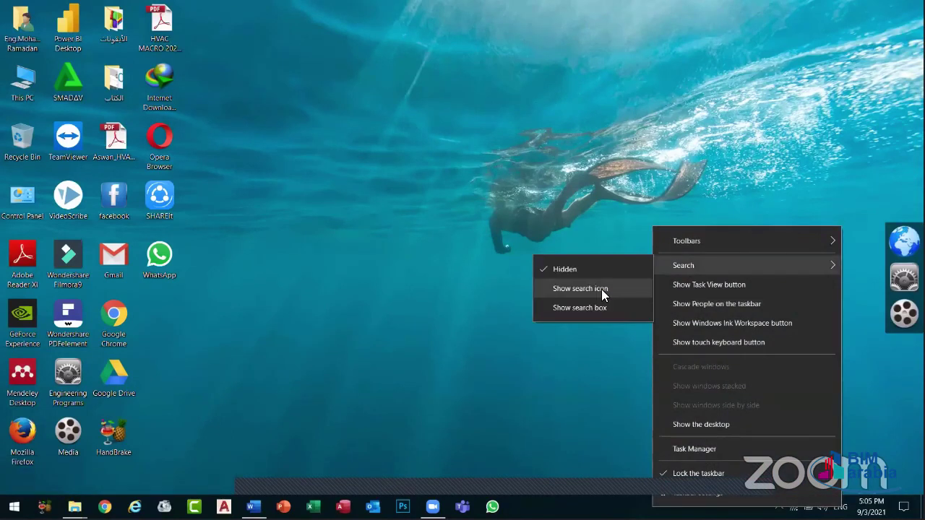
left_click(601, 289)
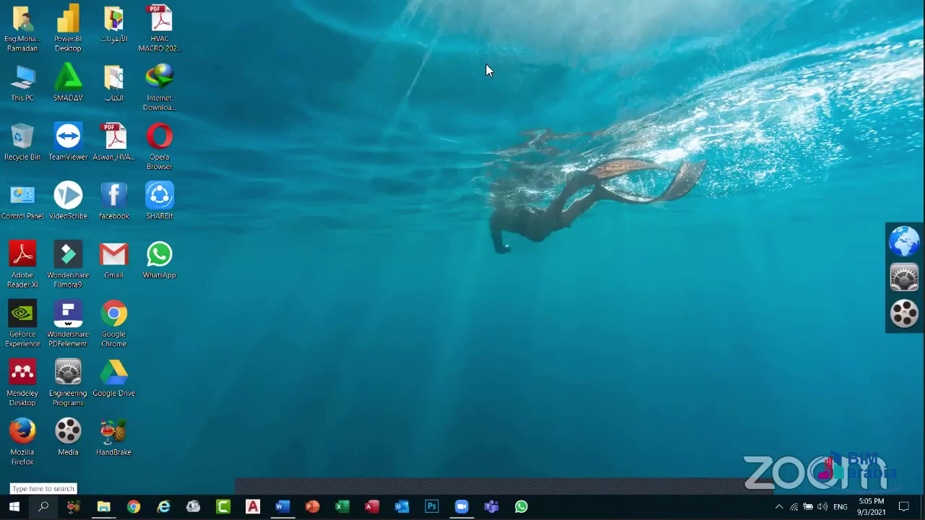
- Show the Task View button on the taskbar, view the open windows and activity timeline, and return to the desktop
right_click(719, 507)
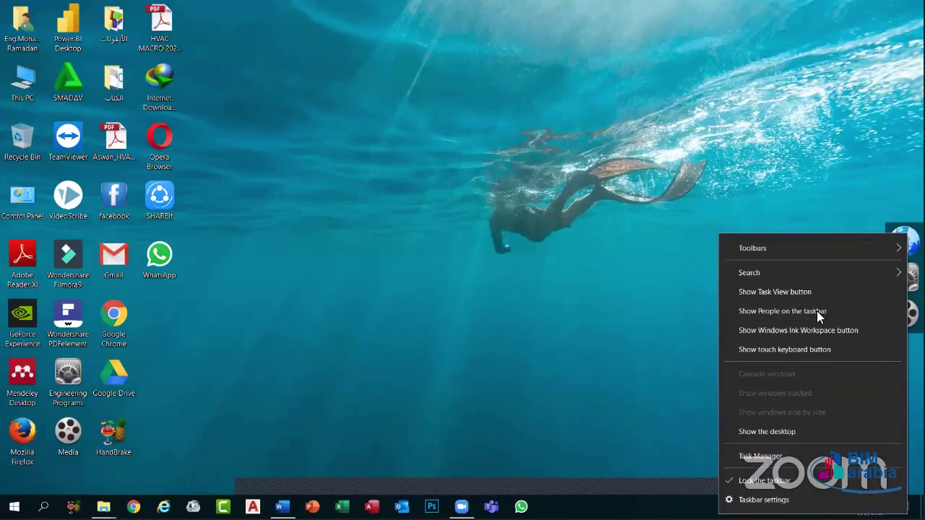
left_click(779, 292)
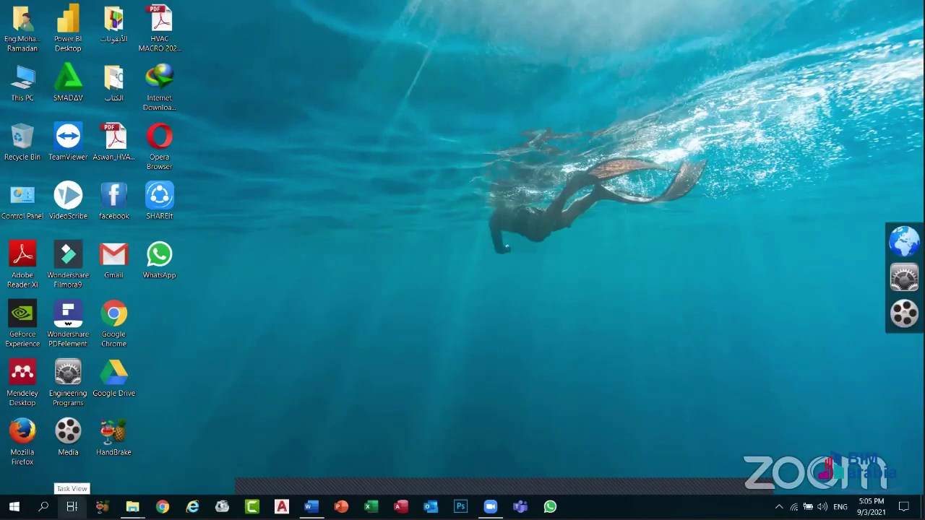
left_click(72, 507)
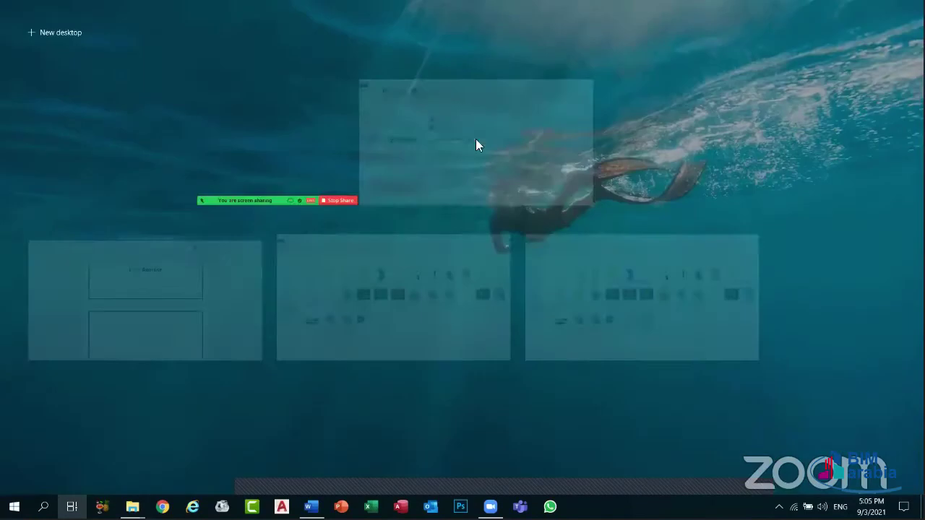
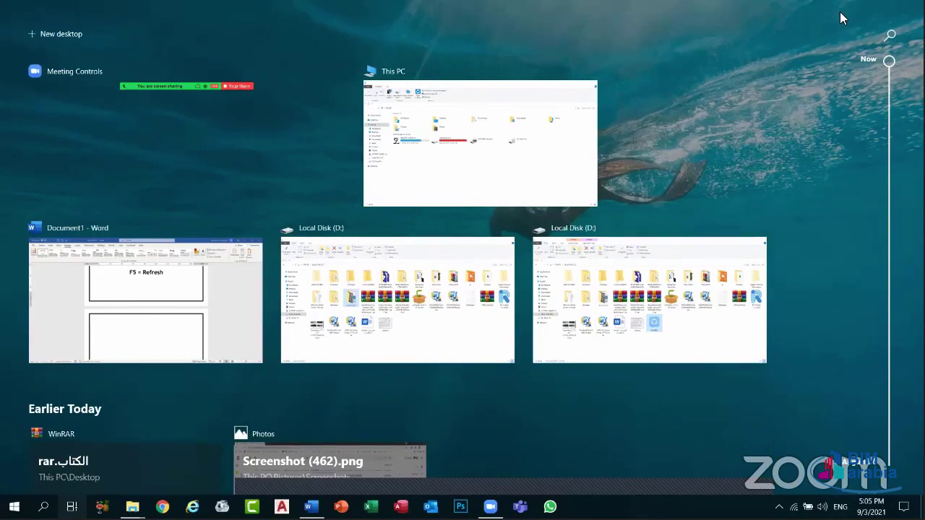
left_click(438, 445)
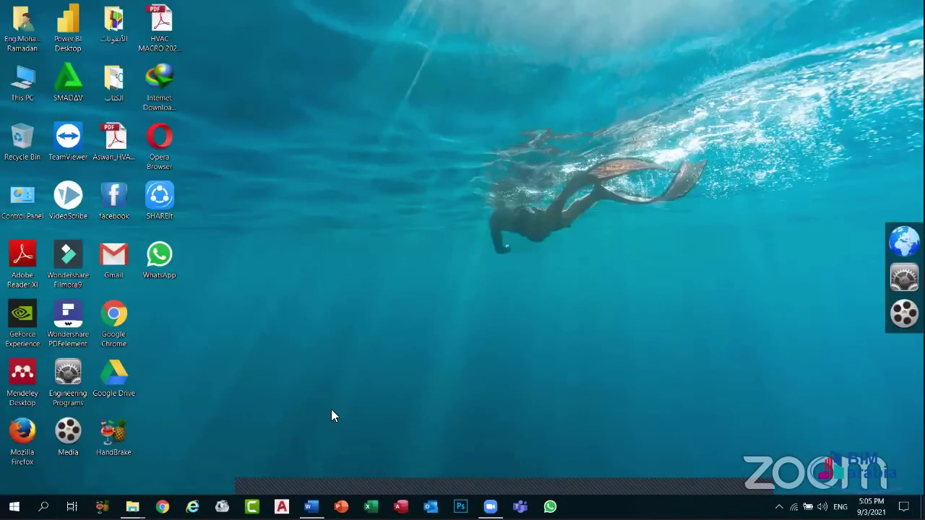
- Cycle through the open windows with the window switcher, bring up a Local Disk (D:) window, and minimise it
key("alt+Tab")
key("alt+Tab")
key("Tab")
key("shift+Tab")
key("shift+Tab")
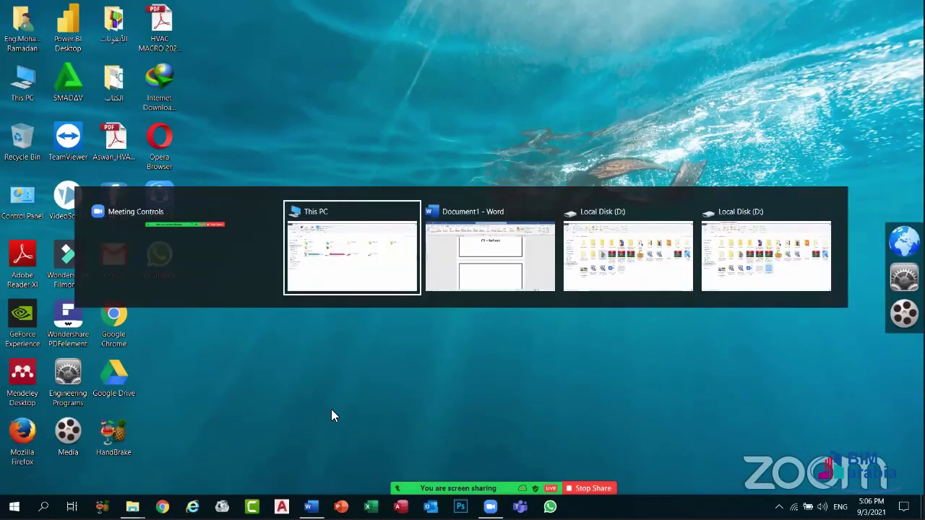
key("Tab")
key("Tab")
key("Tab")
key("Tab")
key("Tab")
key("Tab")
key("Tab")
key("Tab")
key("Tab")
key("Tab")
key("Tab")
key("Tab")
key("Tab")
key("Tab")
key("Tab")
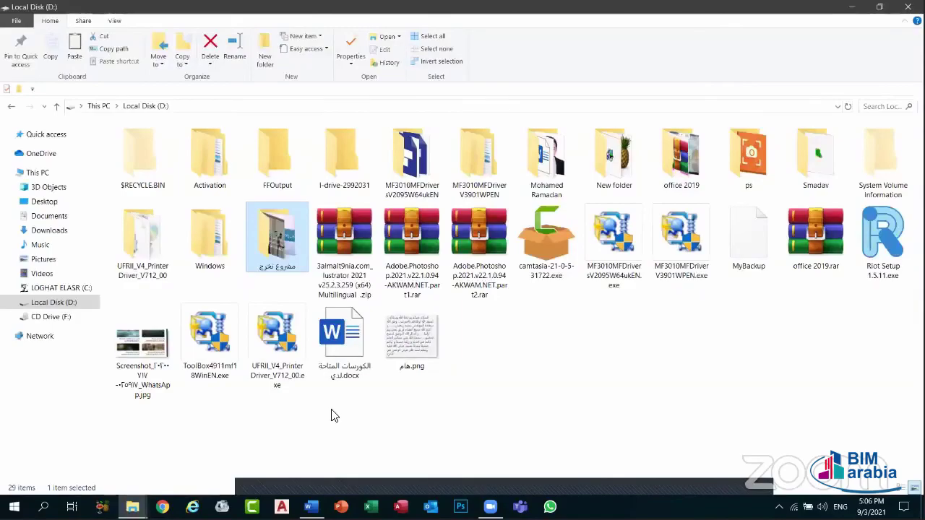
left_click(851, 7)
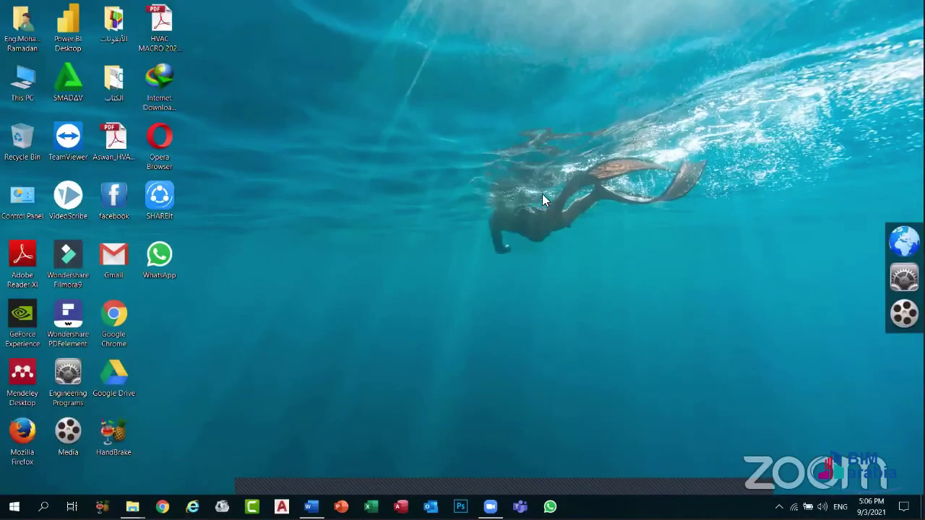
- Hide the Task View button and show People on the taskbar
right_click(630, 509)
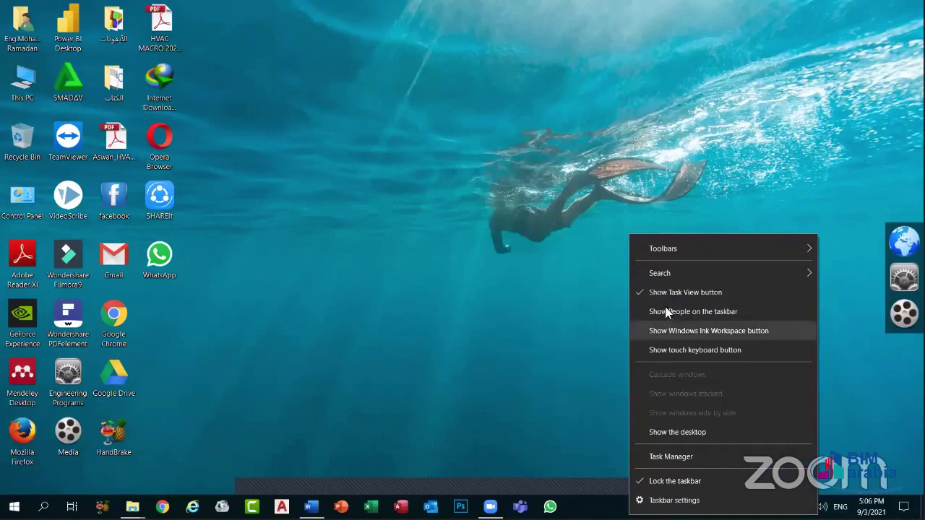
left_click(666, 292)
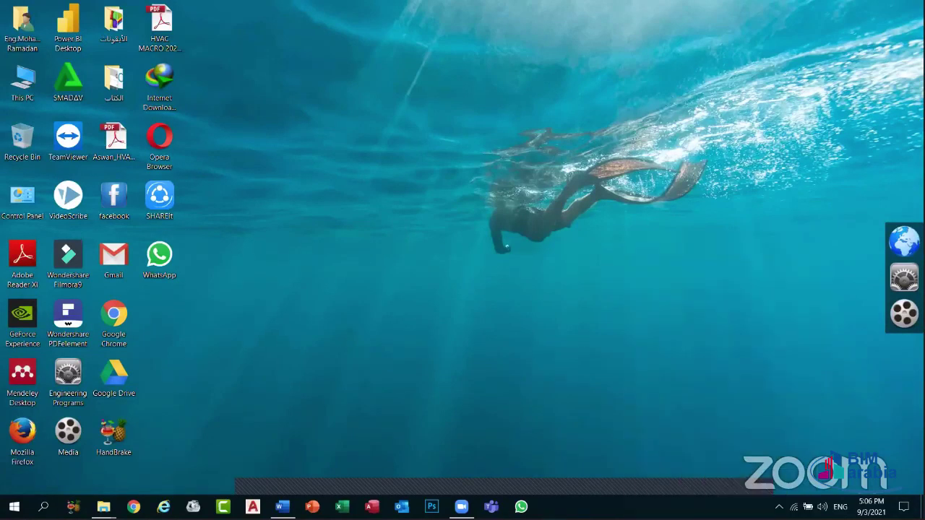
right_click(660, 508)
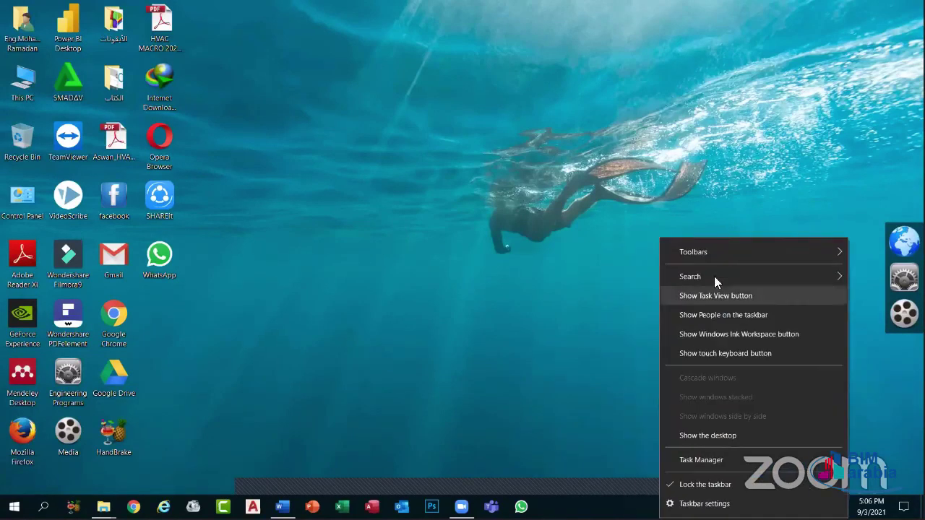
left_click(698, 316)
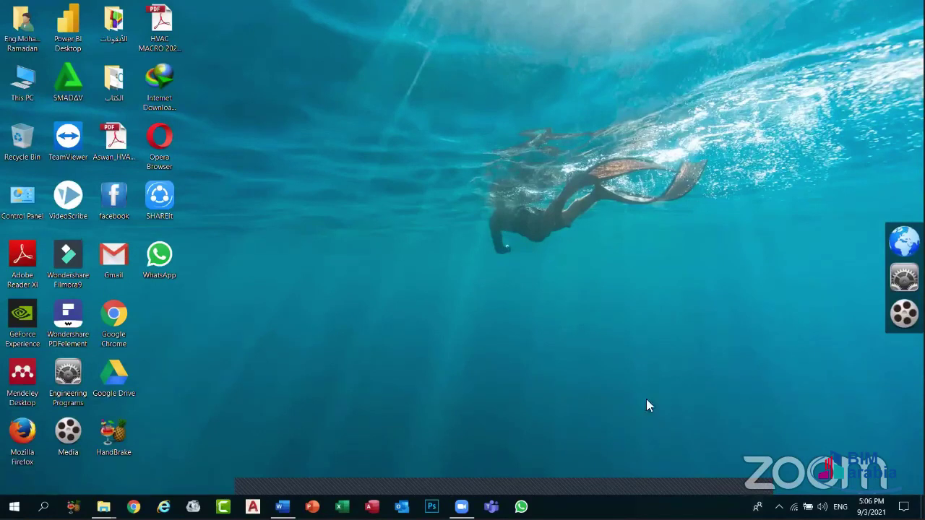
- Open People from the taskbar, browse the full contact list, and close it
left_click(758, 506)
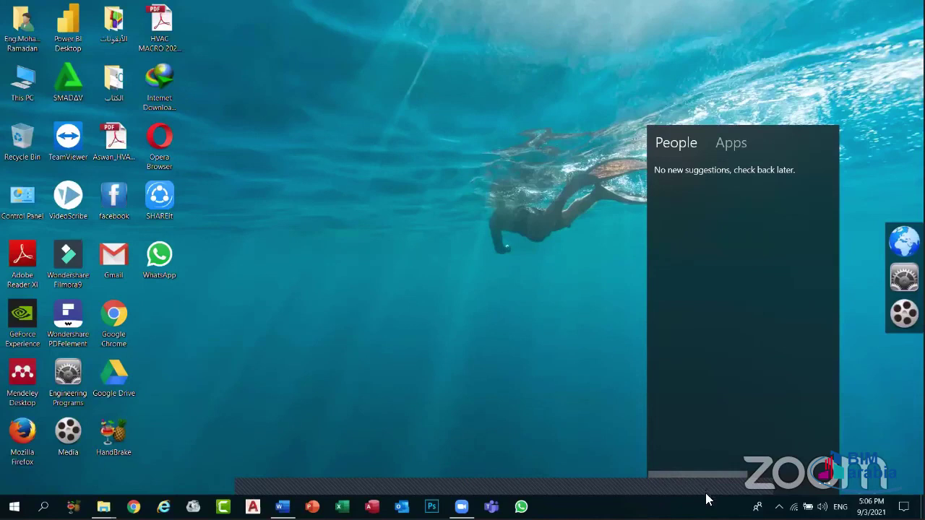
left_click(726, 476)
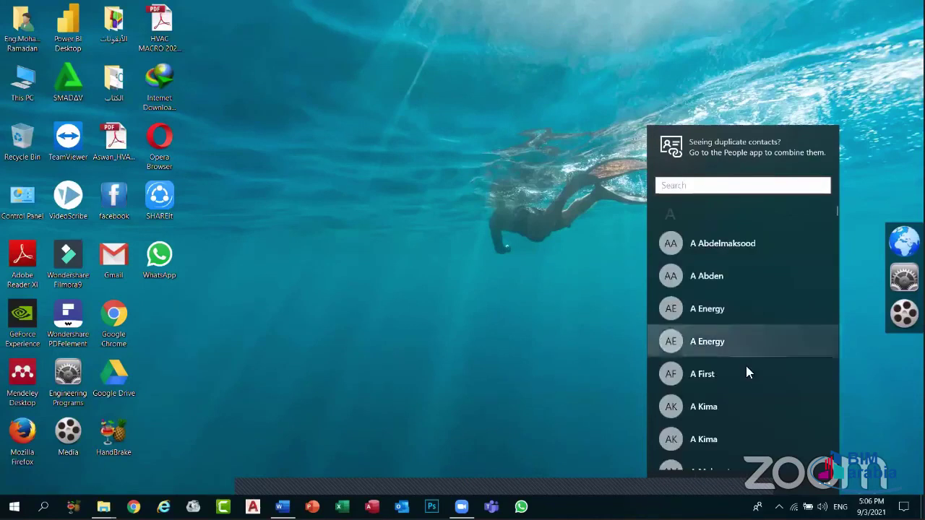
scroll(719, 272, "down", 3)
scroll(720, 272, "down", 10)
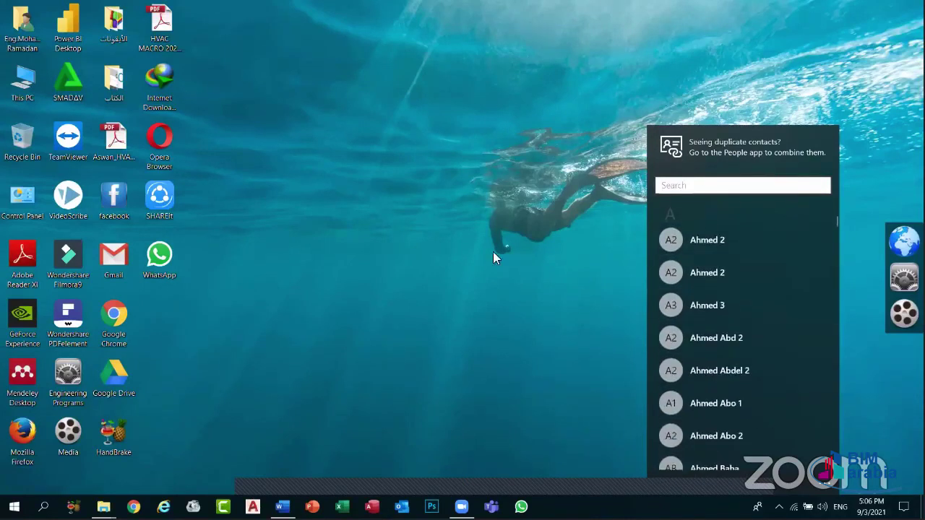
left_click(500, 287)
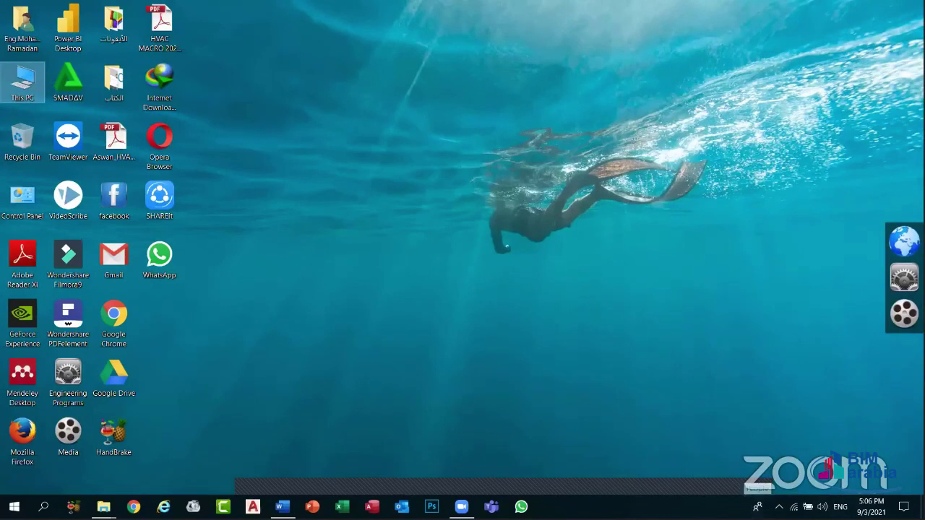
- Hide People from the taskbar and show the Windows Ink Workspace button
right_click(757, 506)
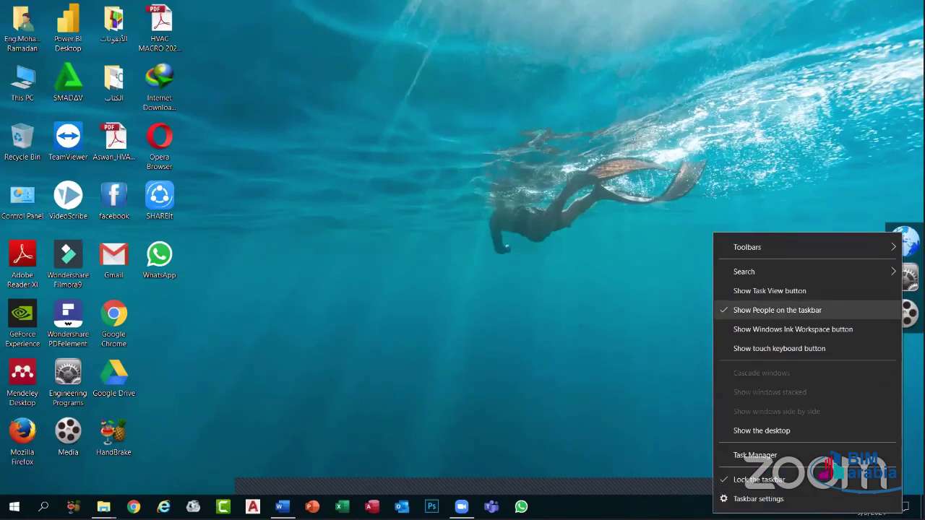
left_click(777, 310)
right_click(654, 506)
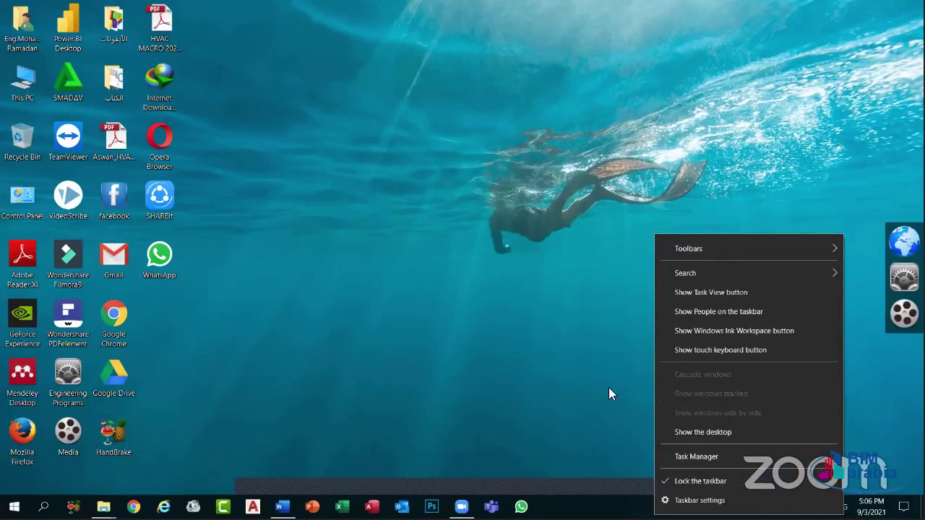
left_click(705, 334)
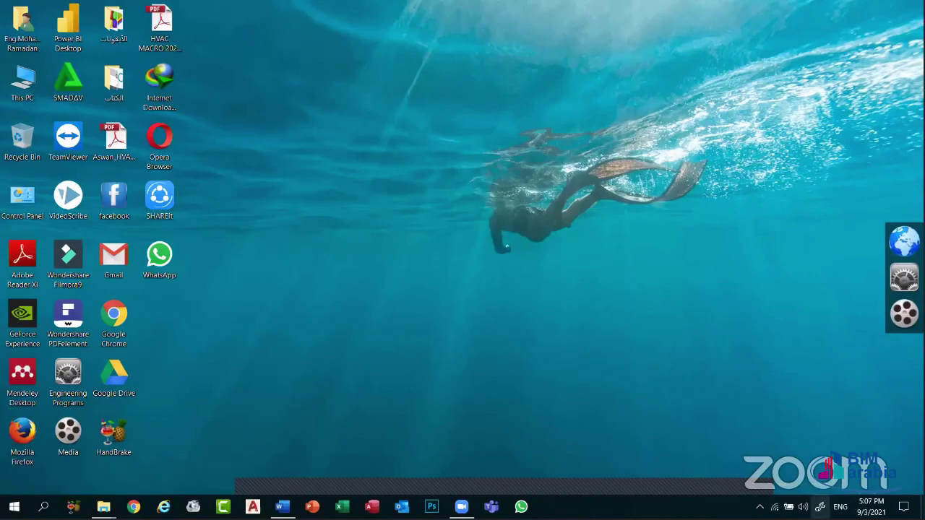
- Open Sketchpad from the Windows Ink Workspace and close it
left_click(819, 507)
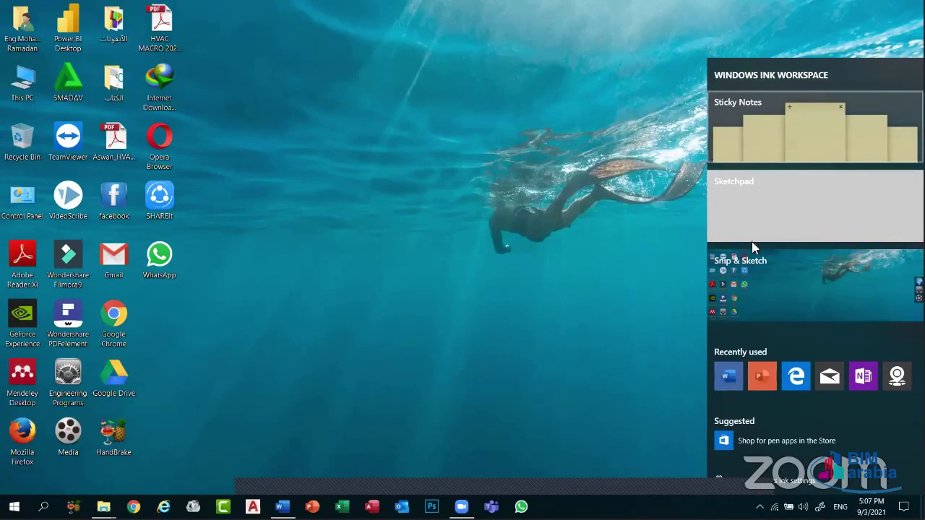
left_click(741, 191)
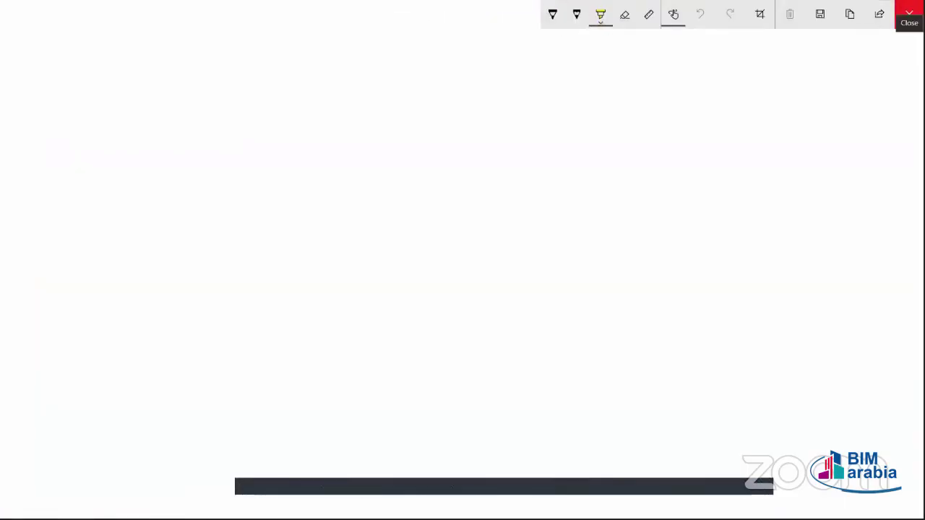
left_click(909, 13)
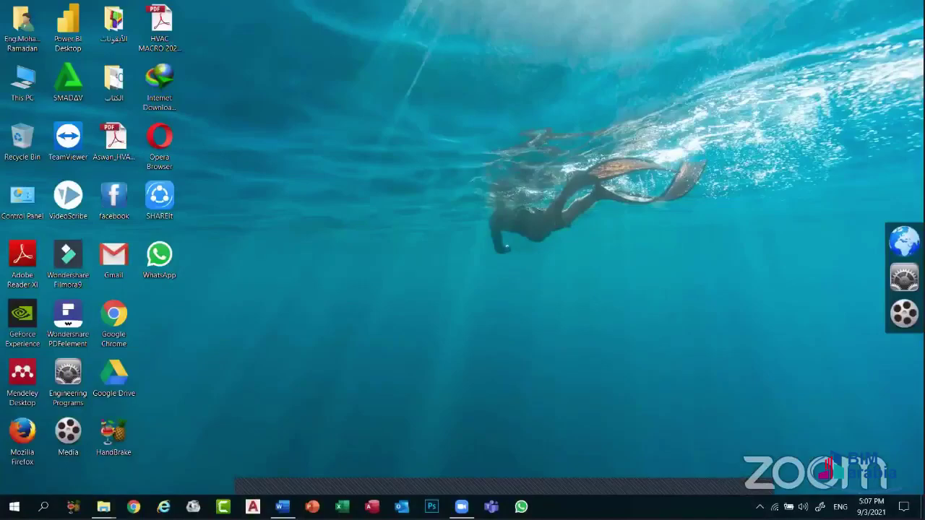
- Show the touch keyboard button on the taskbar, then open and close the touch keyboard
right_click(677, 507)
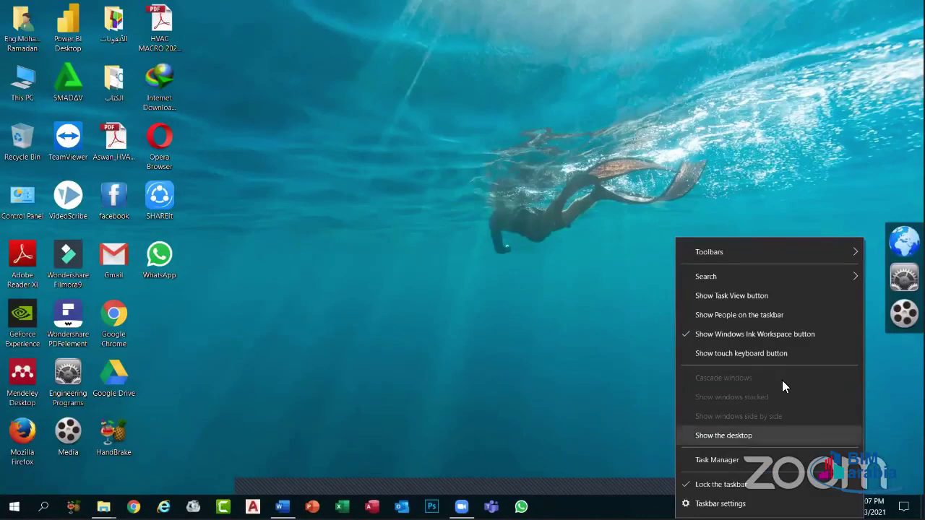
left_click(755, 354)
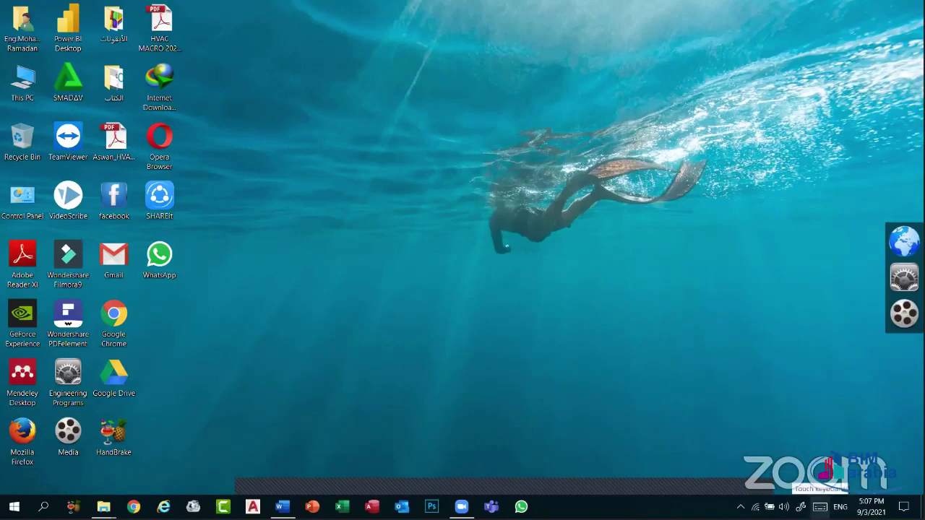
left_click(819, 506)
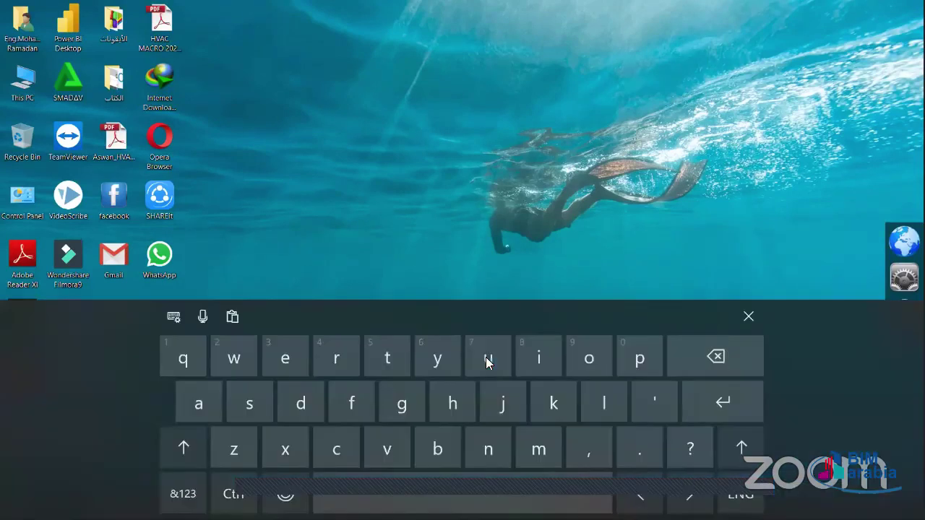
left_click(748, 316)
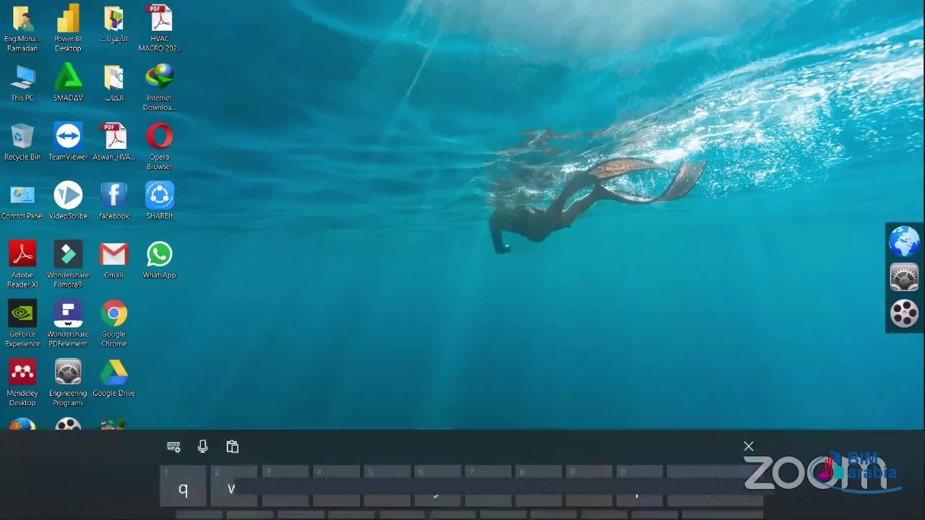
- Hide the touch keyboard button from the taskbar and open Task Manager
right_click(618, 506)
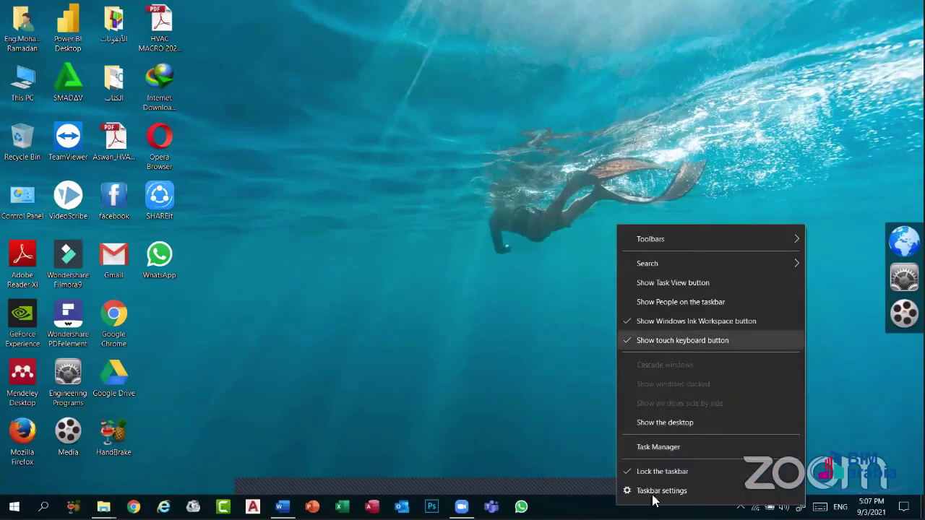
left_click(652, 340)
right_click(655, 506)
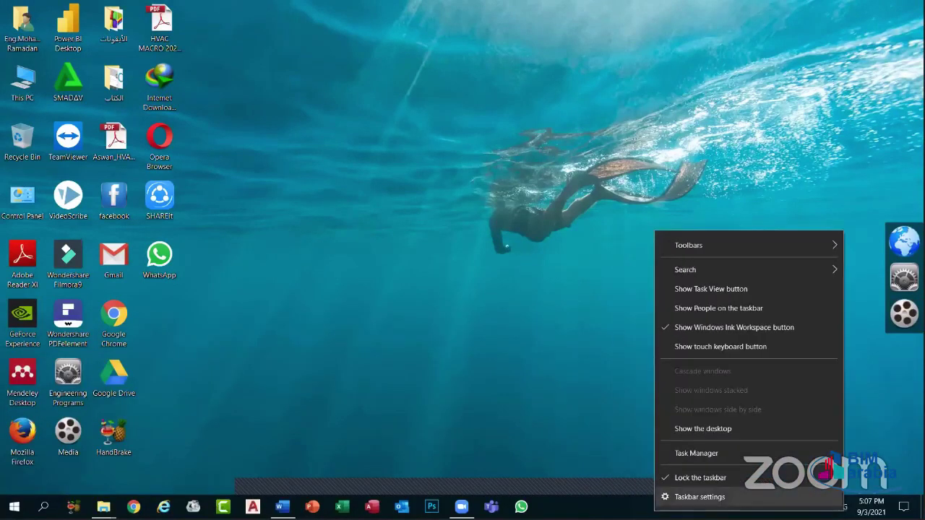
left_click(706, 449)
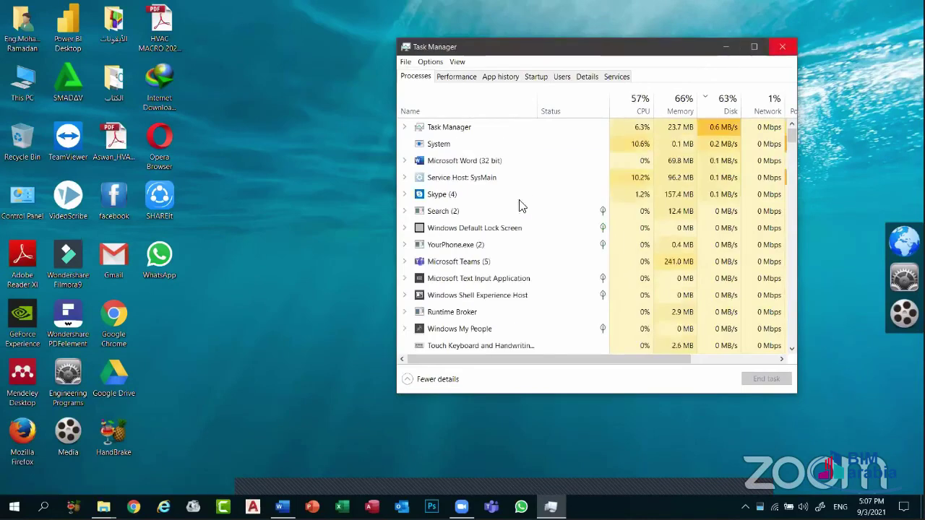
- Select the Microsoft Word process in Task Manager, close the window, and reopen Task Manager
left_click(489, 164)
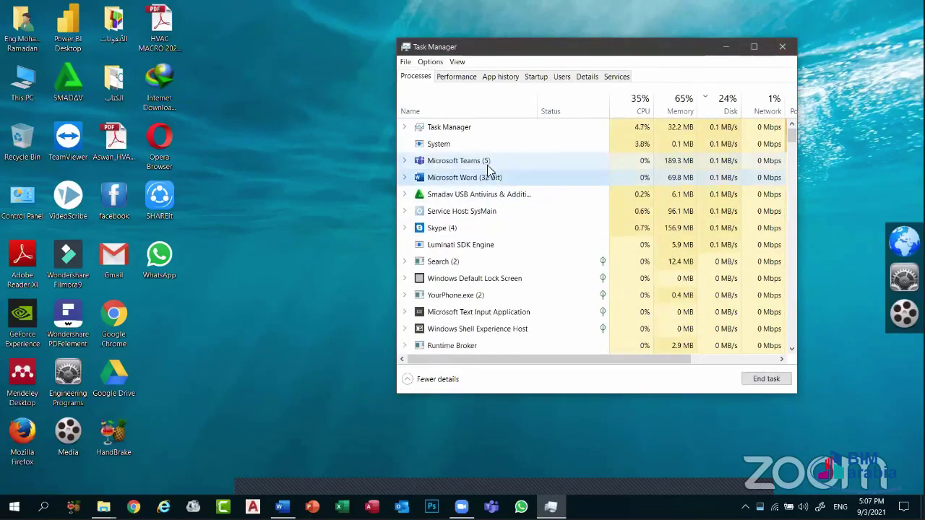
left_click(782, 46)
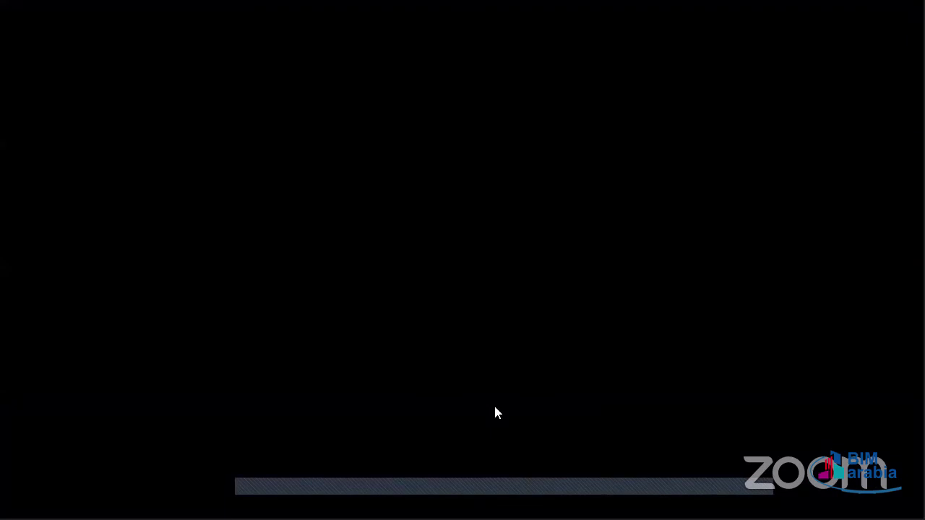
left_click(496, 412)
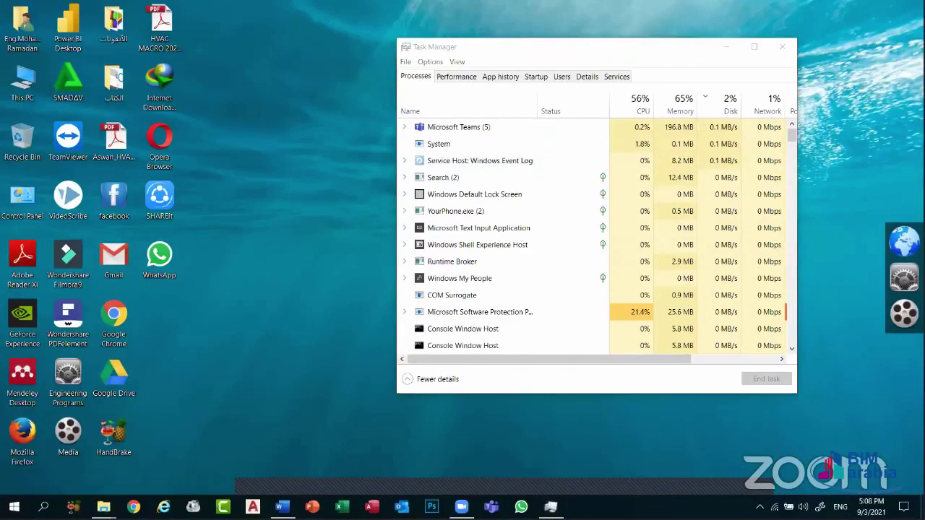
- Select the Microsoft Teams process in Task Manager, view its available actions, and close Task Manager
right_click(722, 506)
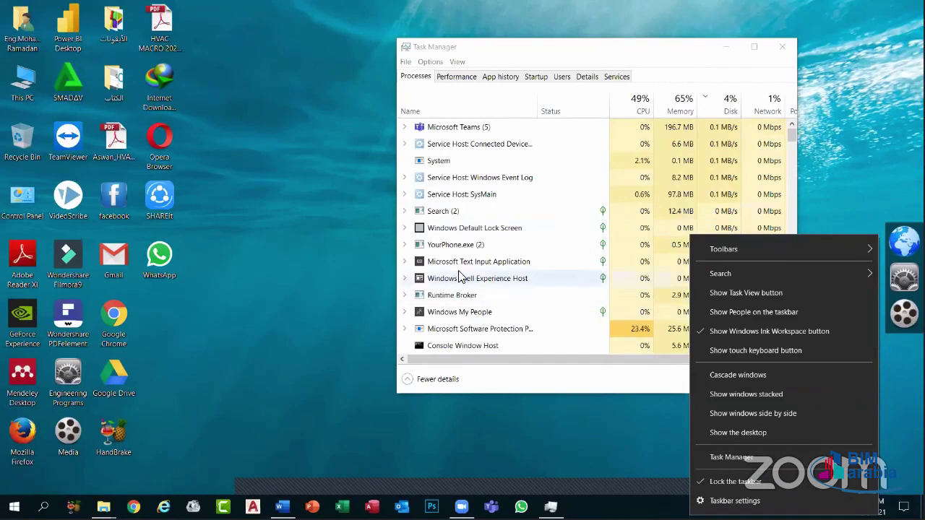
left_click(468, 128)
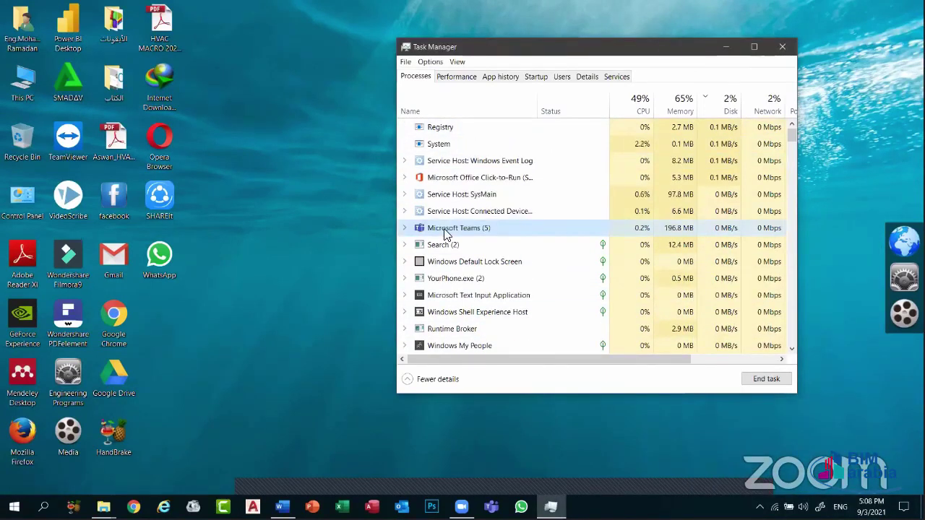
right_click(446, 231)
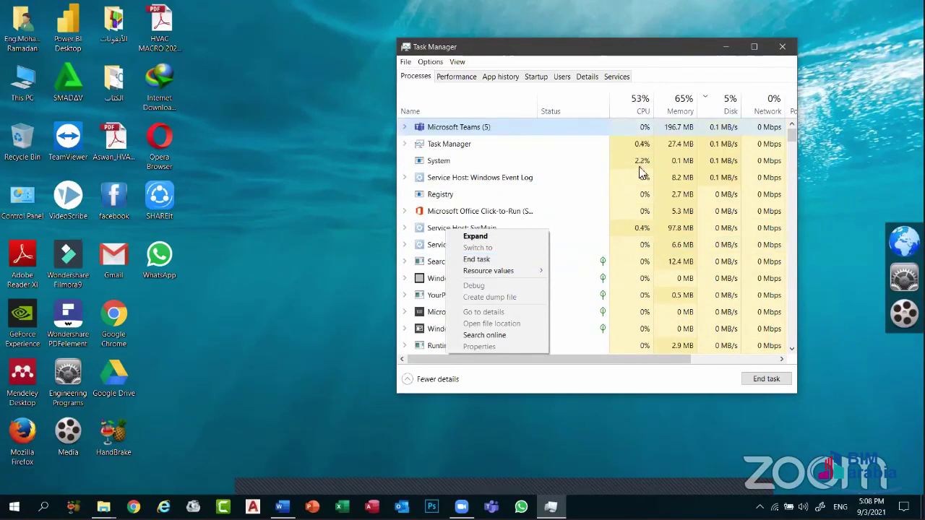
left_click(558, 164)
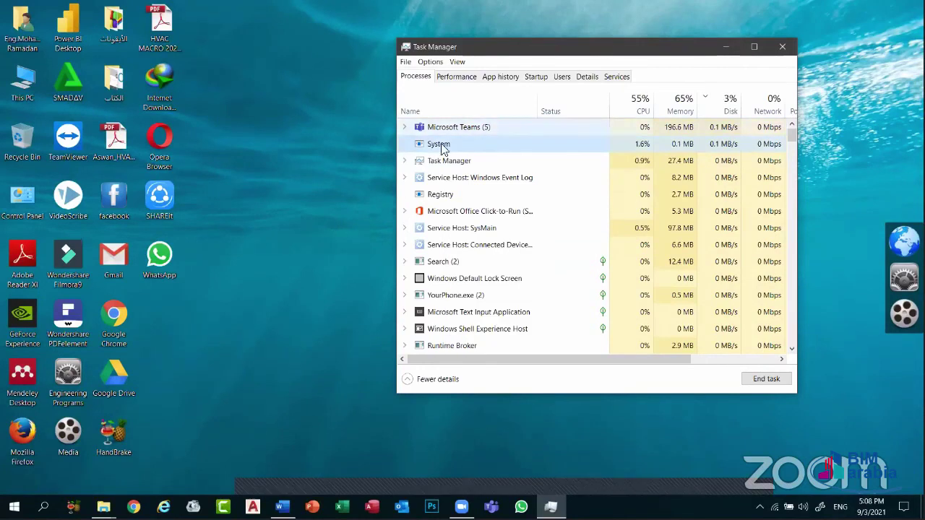
left_click(474, 126)
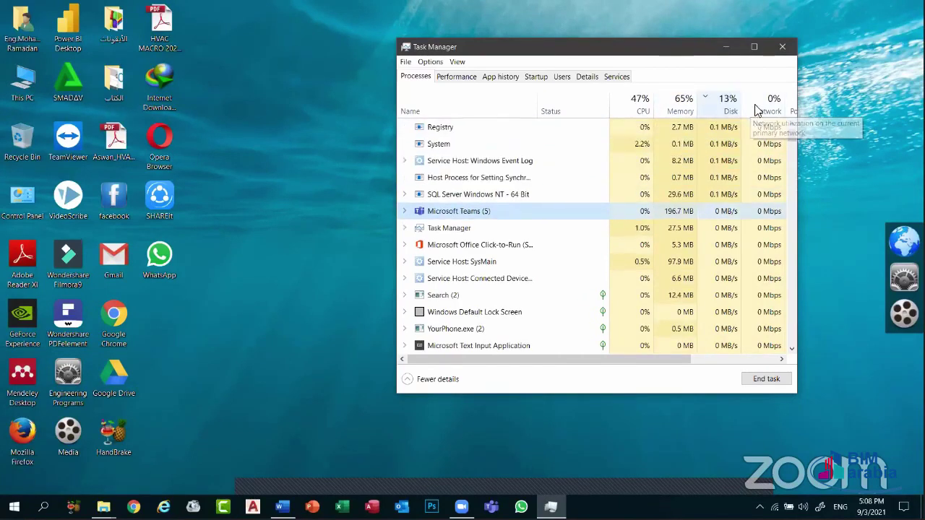
left_click(781, 45)
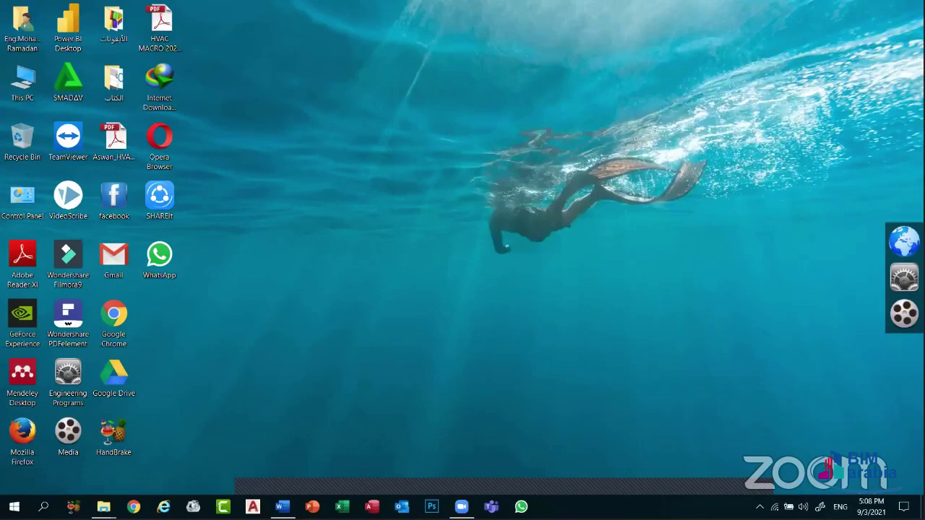
right_click(645, 506)
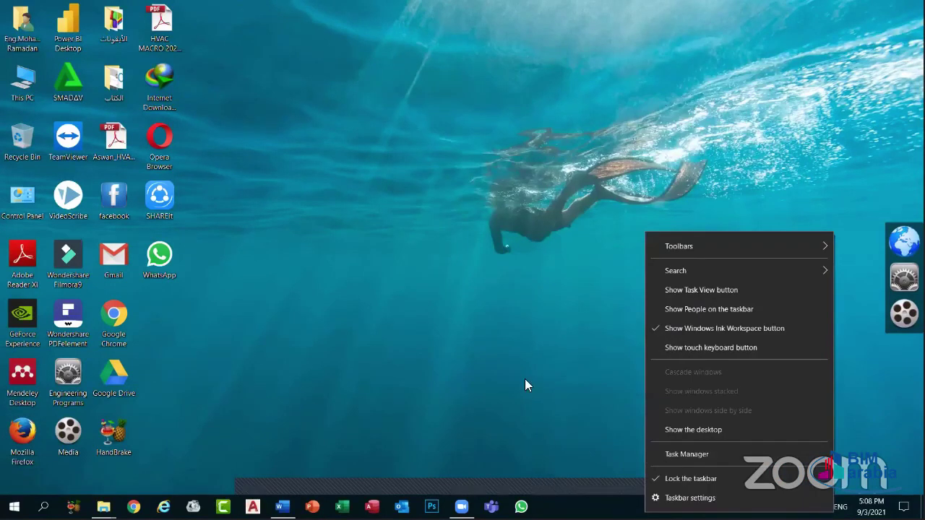
left_click(636, 501)
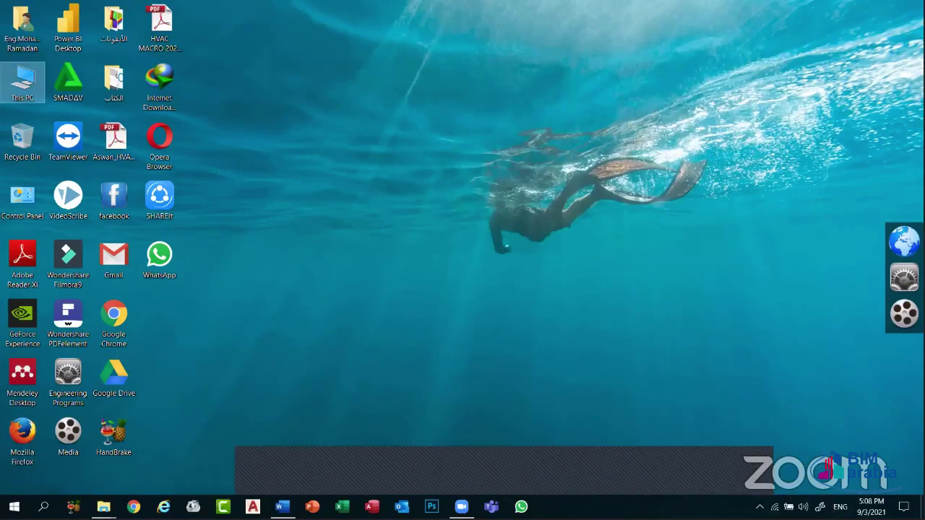
right_click(641, 506)
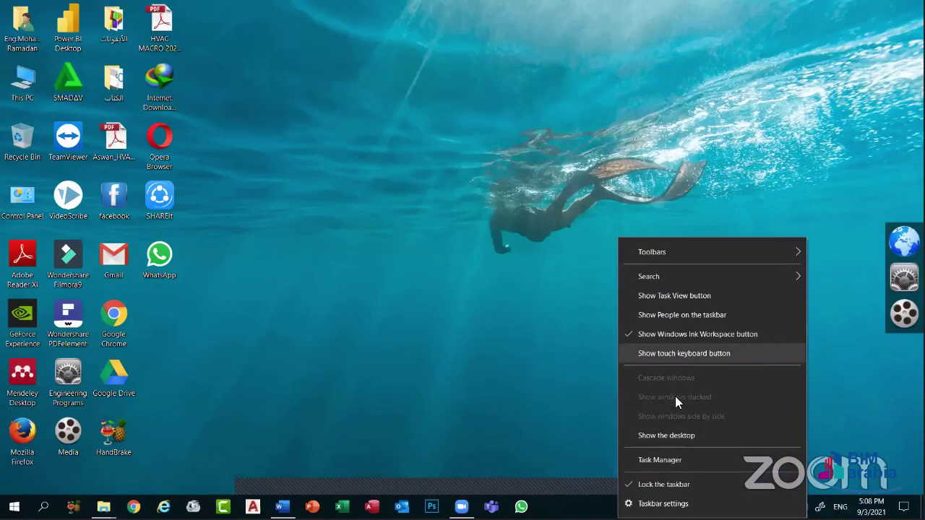
left_click(461, 484)
key("F5")
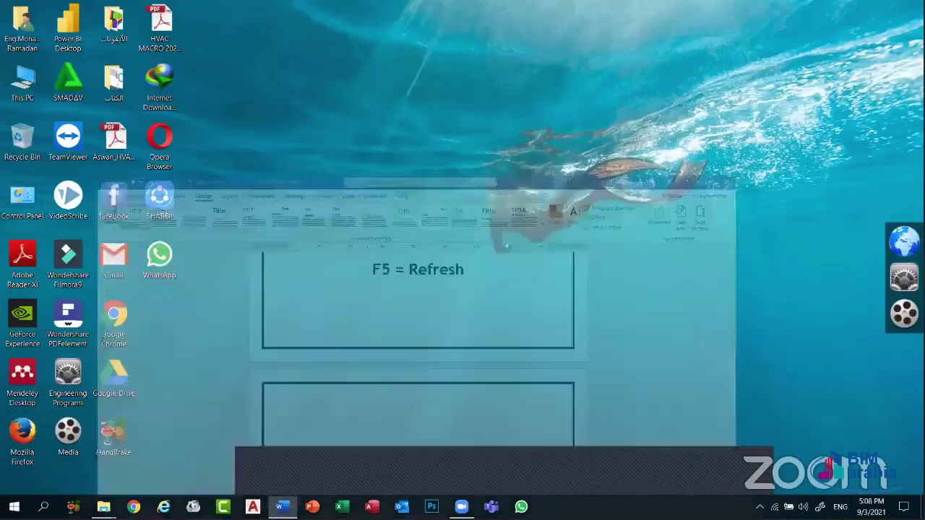
right_click(581, 506)
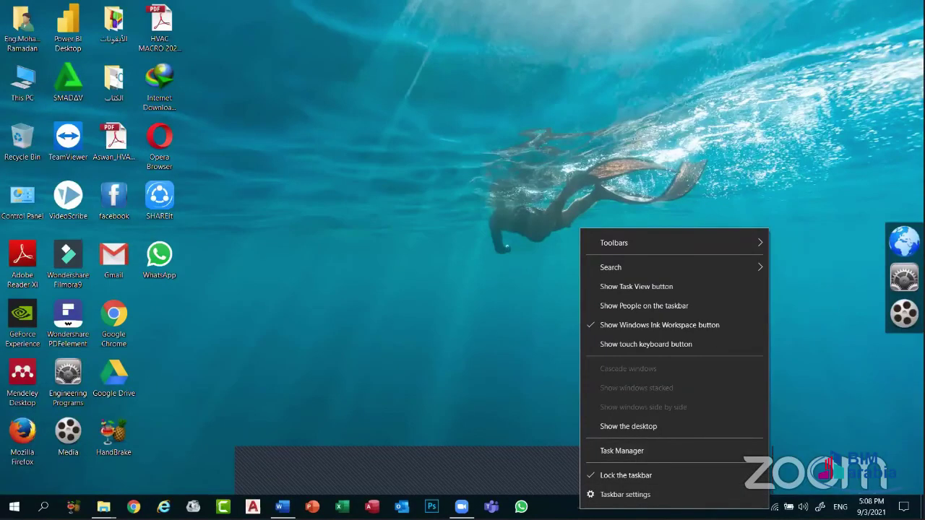
- Open the recent document بنك الأسئلة.docx from Word's recent files on the taskbar
right_click(282, 506)
right_click(282, 506)
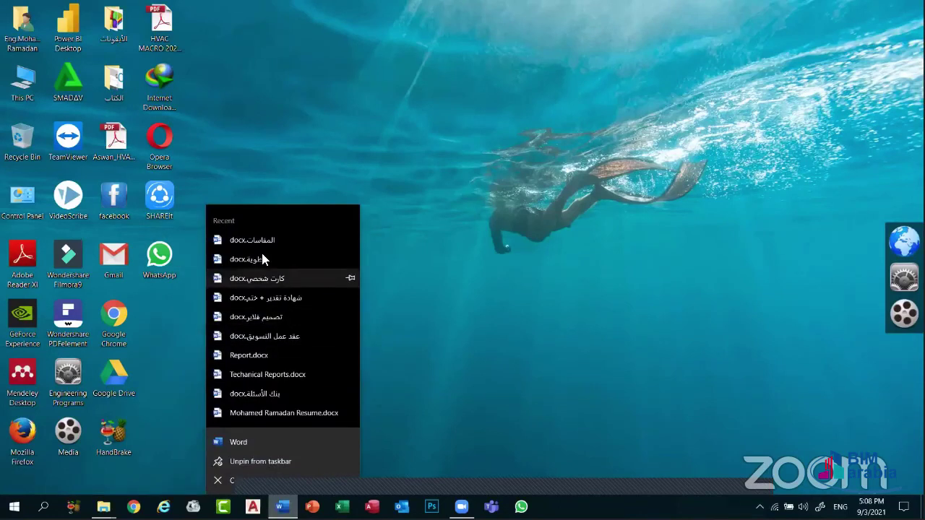
left_click(279, 402)
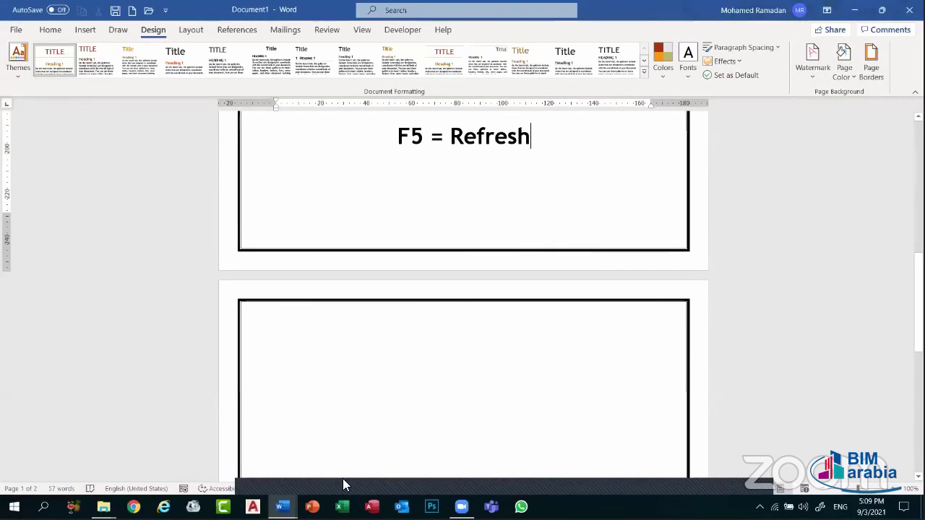
- Cascade the open windows and reposition the Document1 window, finishing by maximizing and minimizing it
right_click(713, 418)
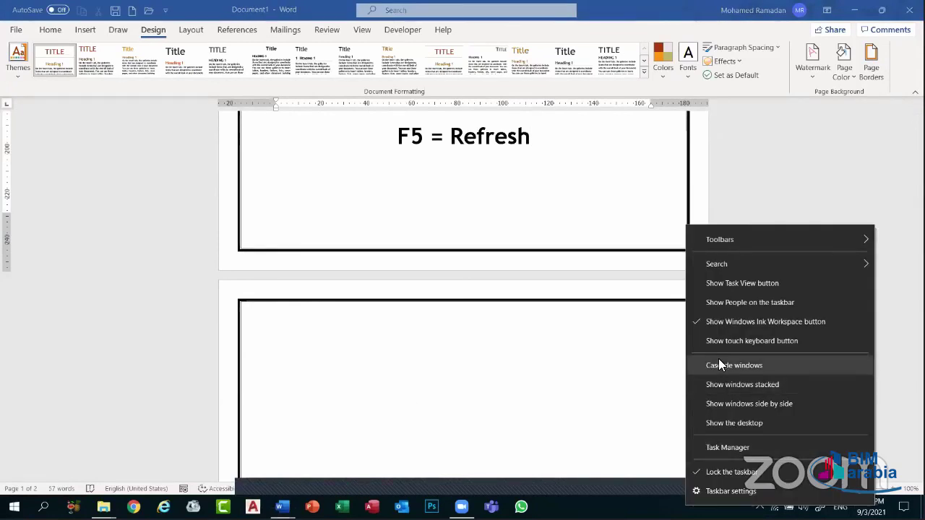
left_click(719, 365)
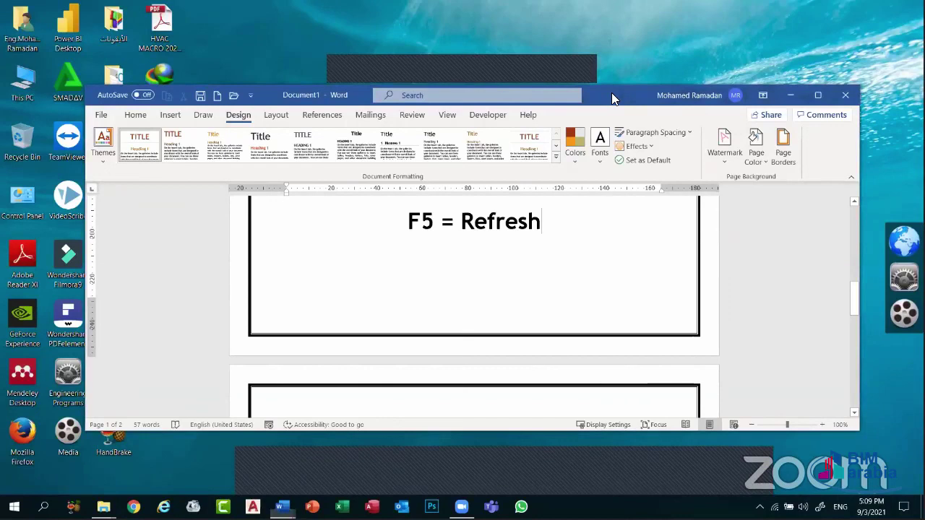
left_click_drag(612, 92, 647, 80)
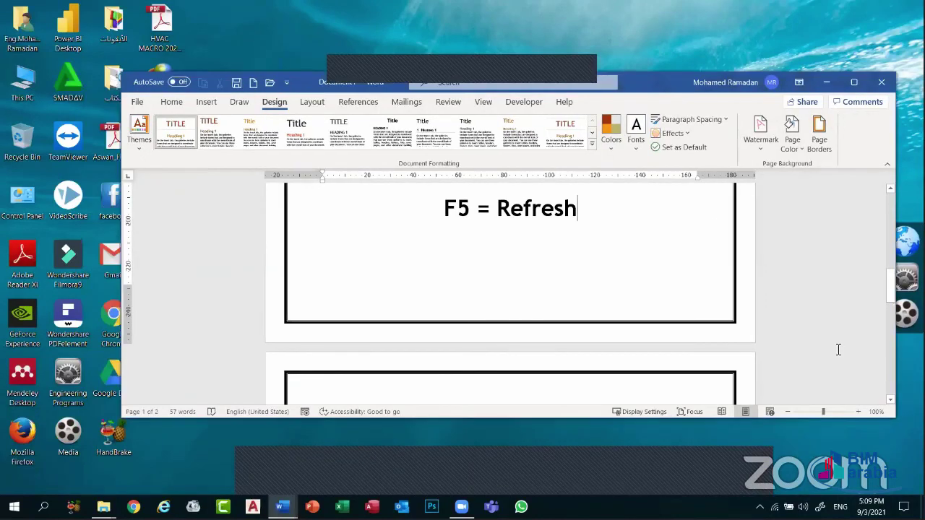
left_click(853, 82)
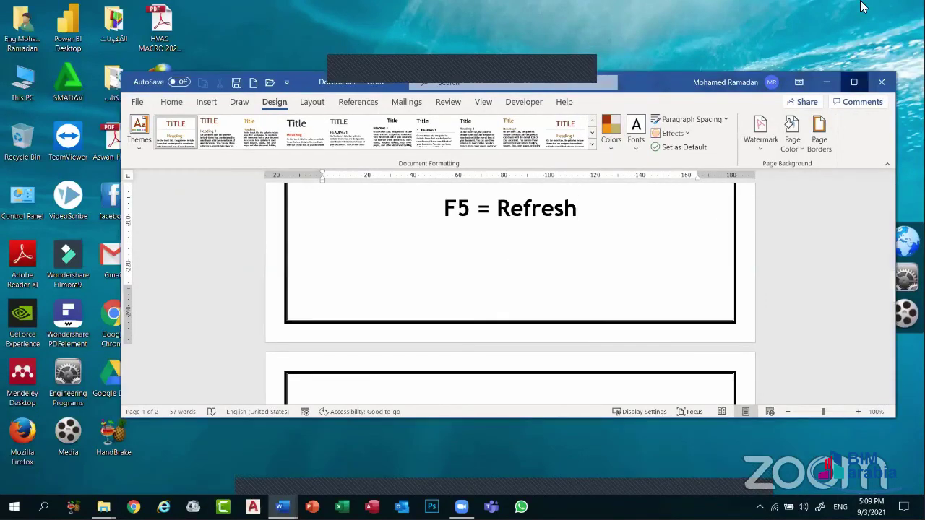
left_click(856, 8)
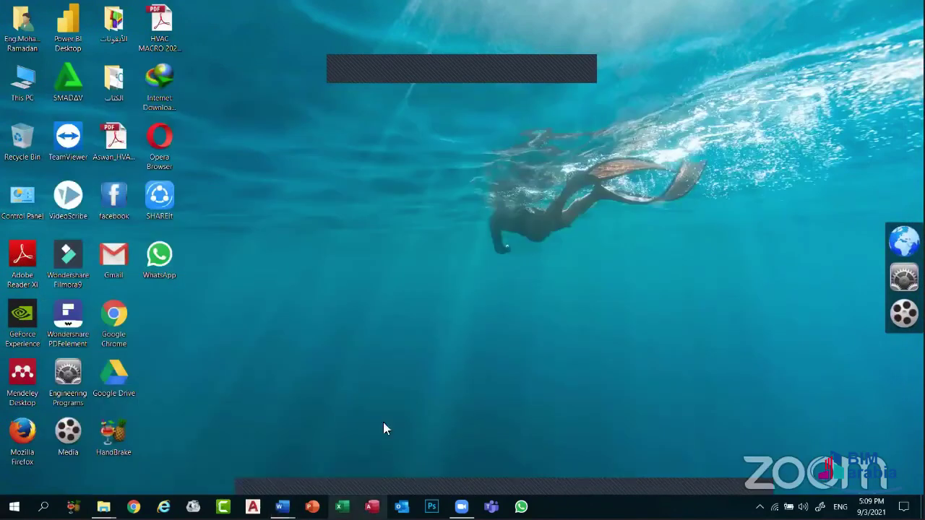
- Bring up بنك الأسئلة.docx, switch between it and Document1, and minimize both windows
mouse_move(282, 507)
left_click(334, 453)
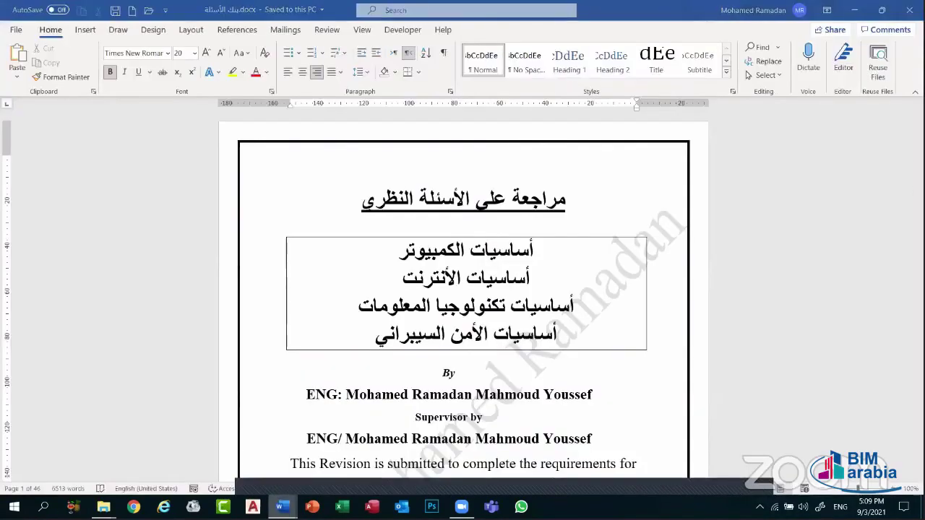
key("alt+Tab")
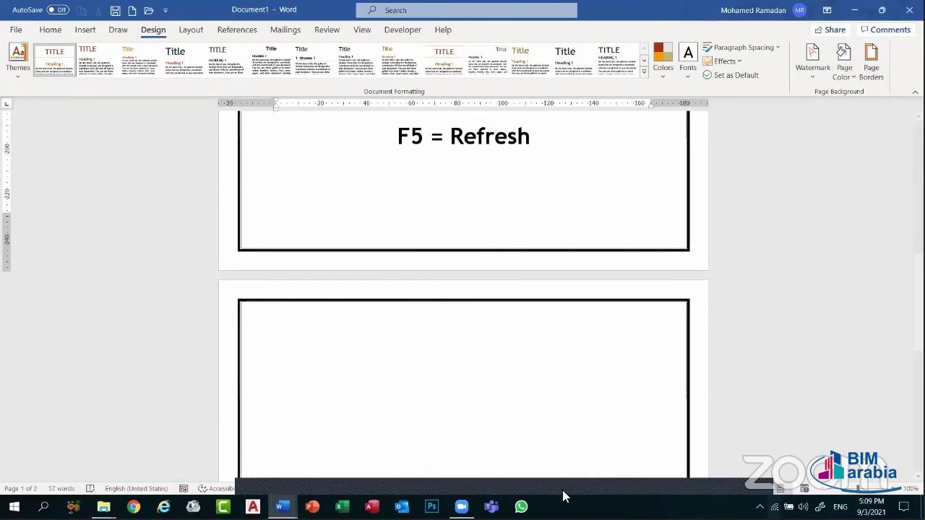
key("alt+Tab")
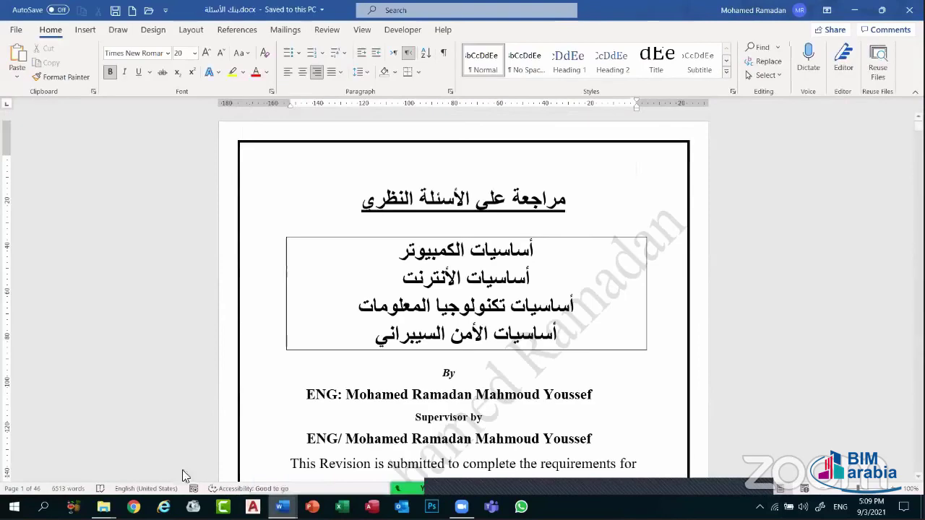
left_click(848, 13)
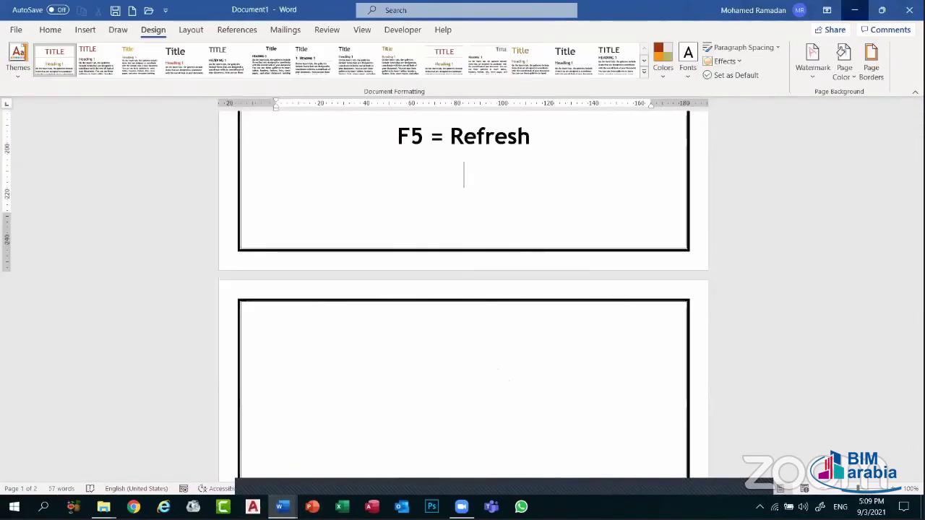
left_click(848, 13)
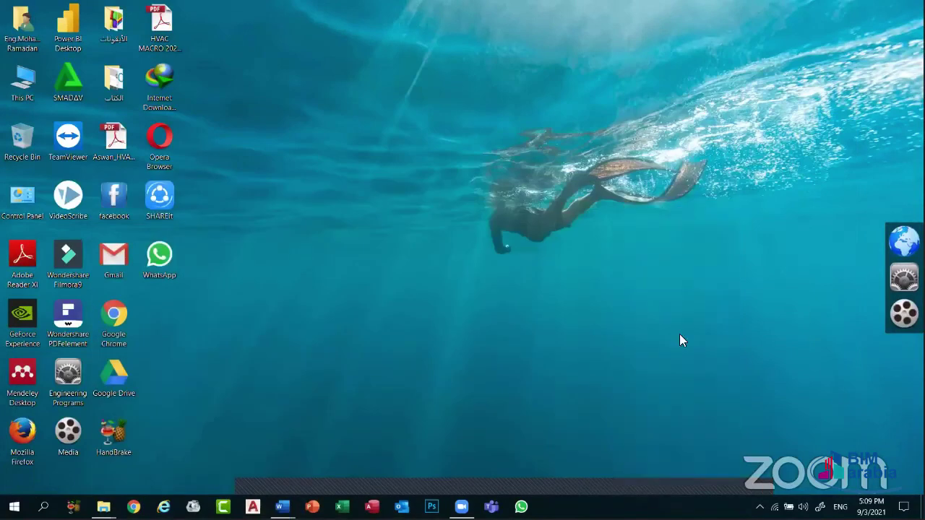
- Restore both Word document windows and arrange them in a cascade
right_click(616, 505)
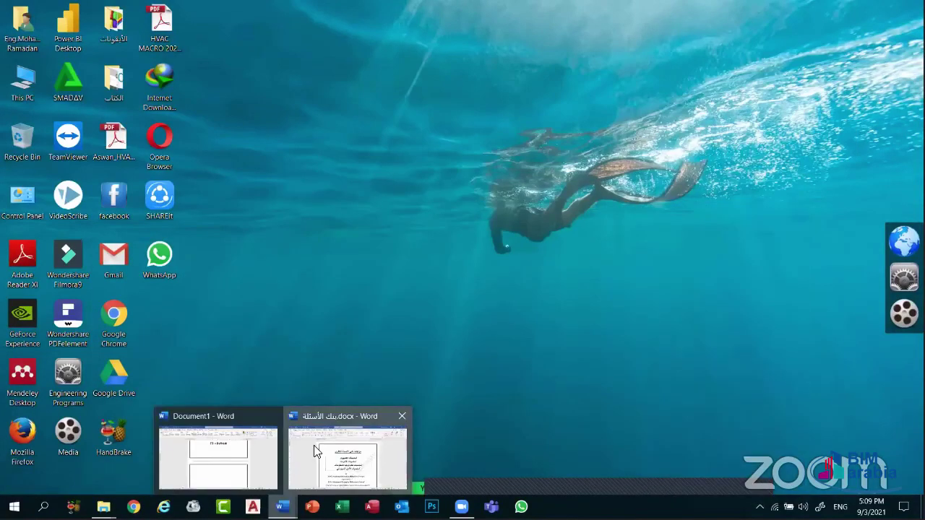
left_click(346, 455)
mouse_move(282, 506)
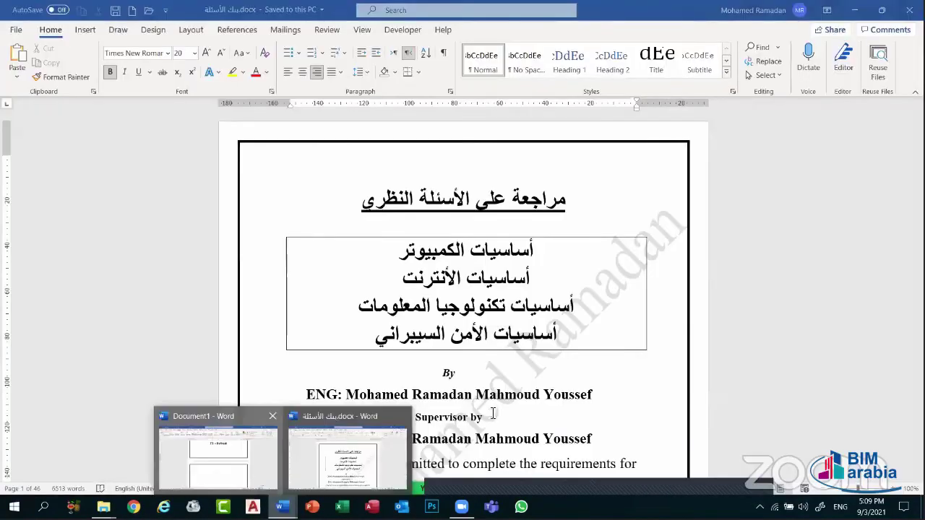
left_click(257, 473)
right_click(632, 508)
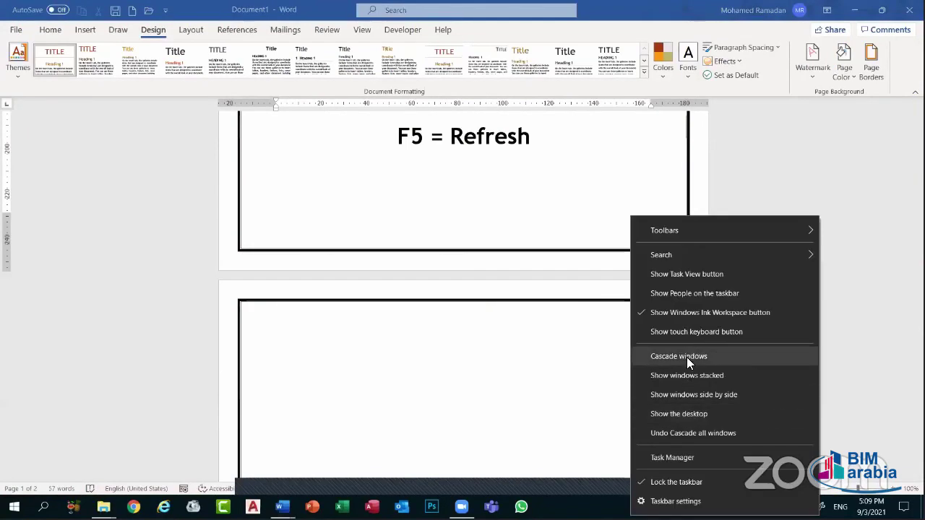
left_click(687, 357)
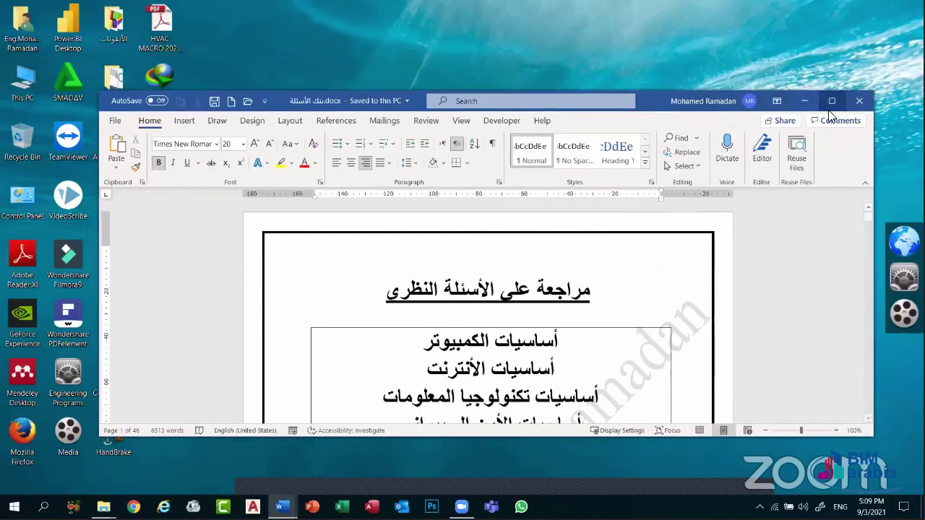
- Maximize both cascaded Word windows, بنك الأسئلة.docx and Document1
left_click(832, 100)
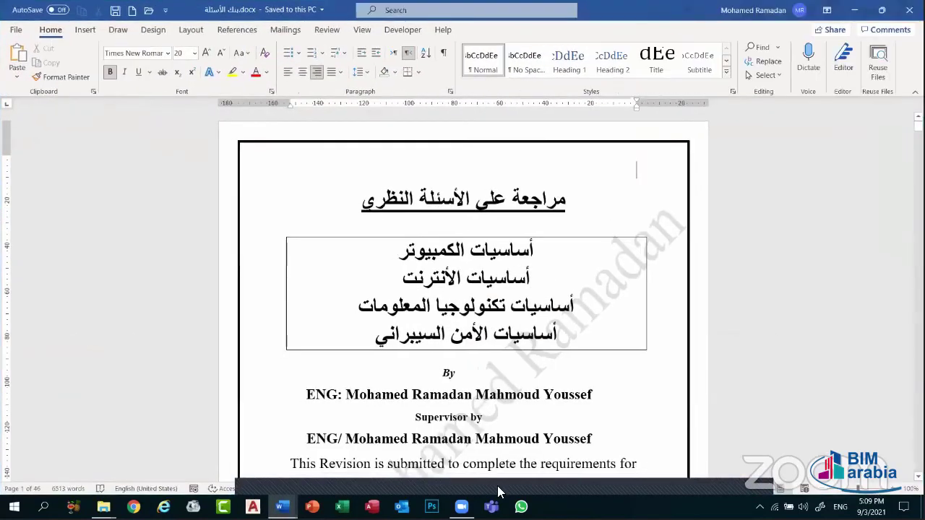
key("alt+Tab")
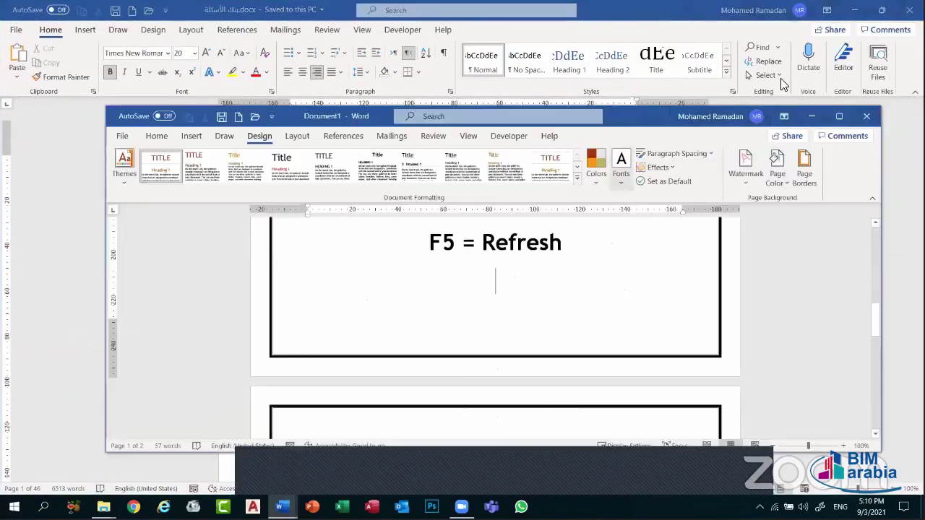
left_click(839, 116)
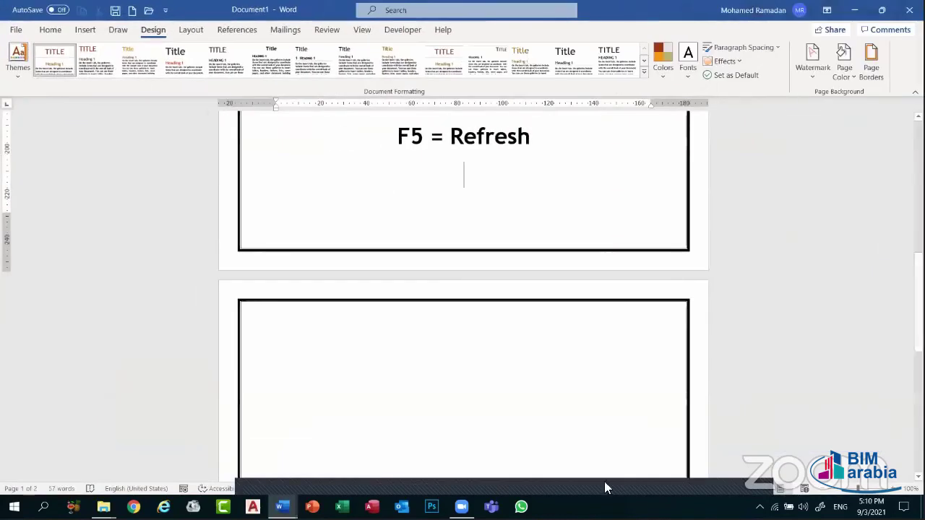
- Show the two Word windows stacked, and maximize each of them again
right_click(605, 506)
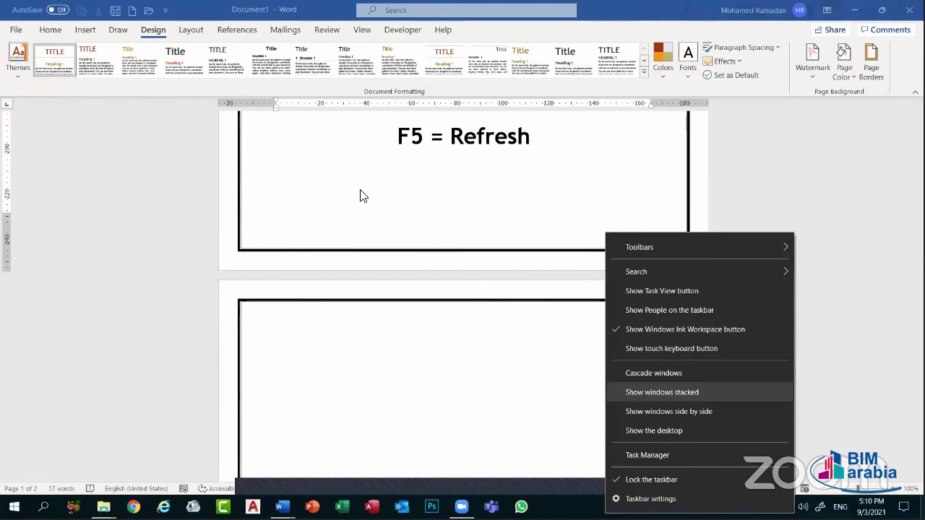
left_click(662, 392)
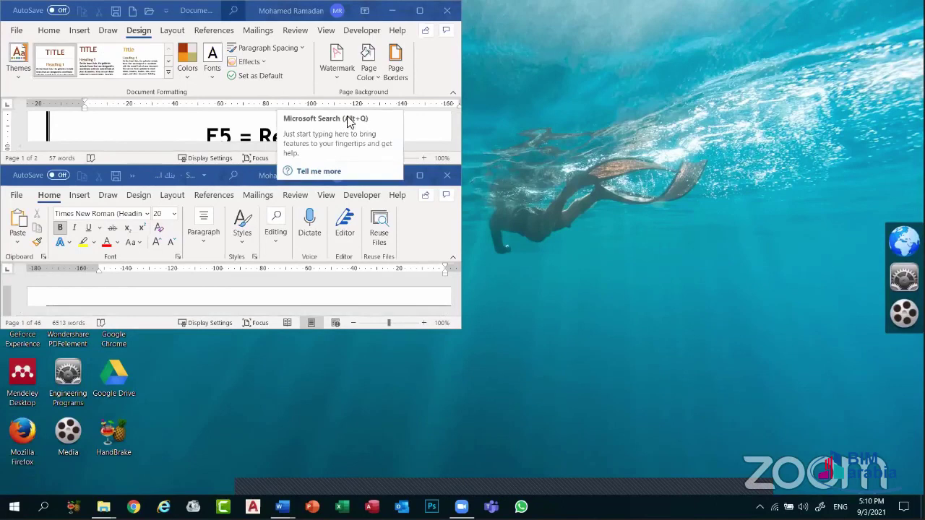
left_click(425, 178)
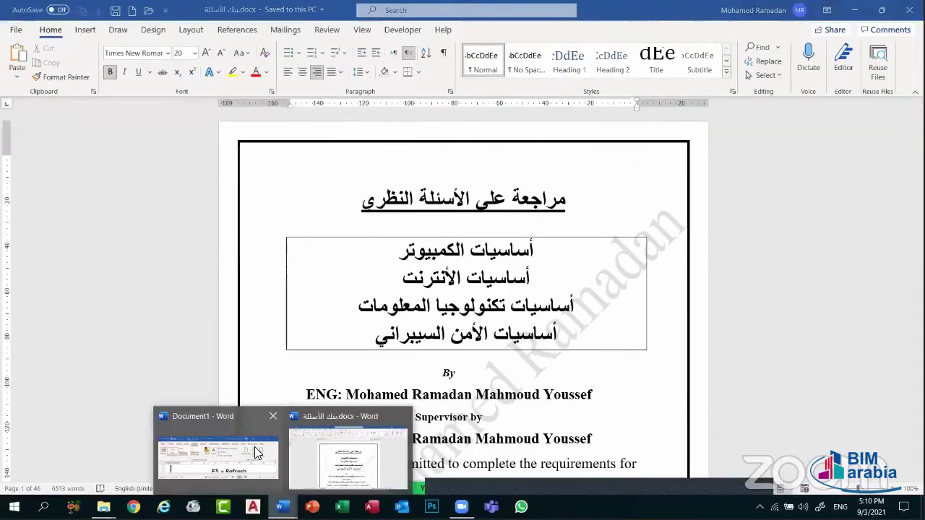
left_click(257, 453)
left_click(420, 11)
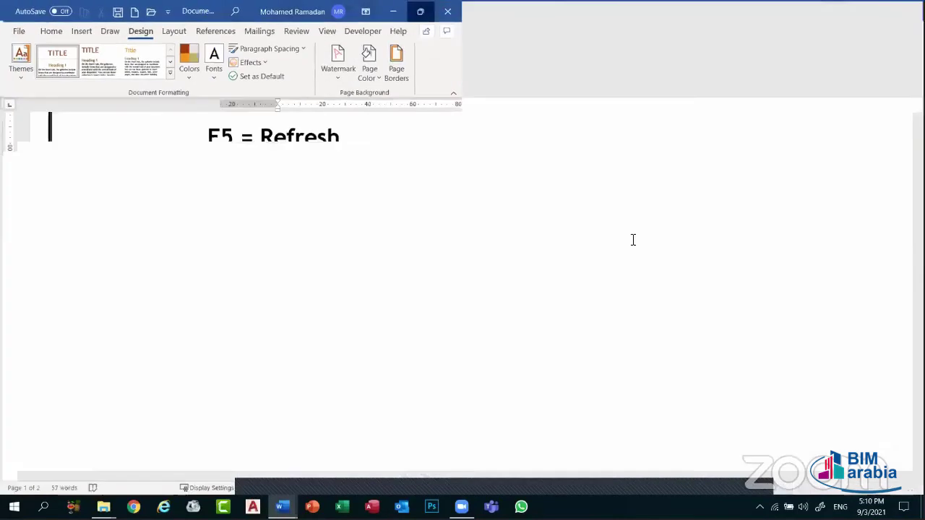
- Show the two Word windows side by side and close the بنك الأسئلة.docx window
right_click(610, 506)
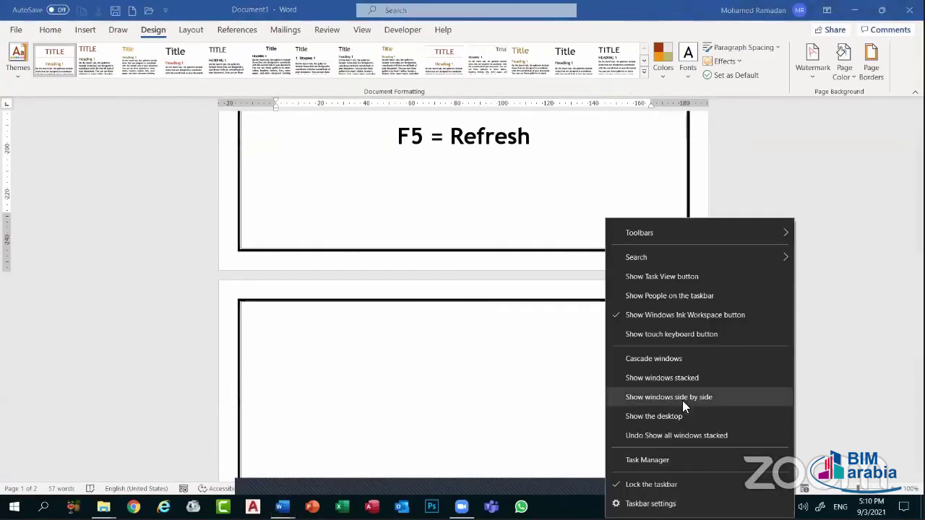
left_click(694, 396)
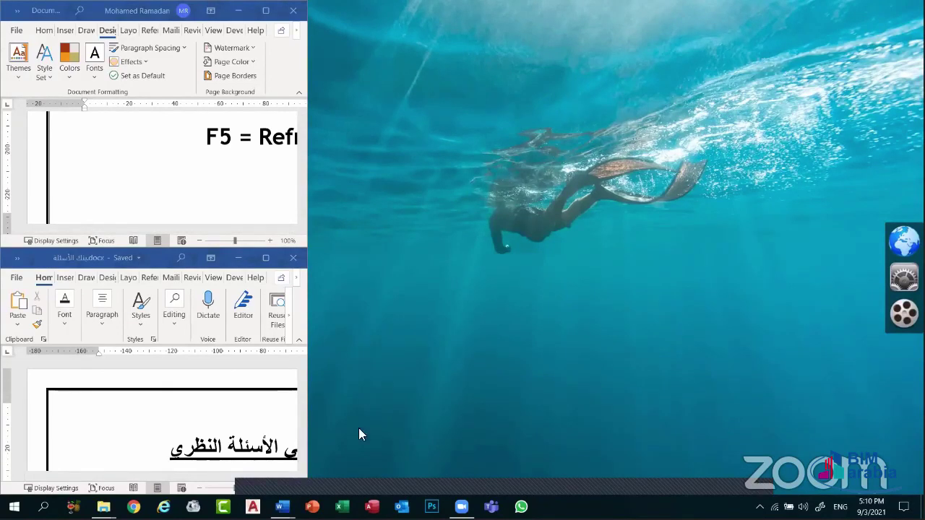
left_click(292, 258)
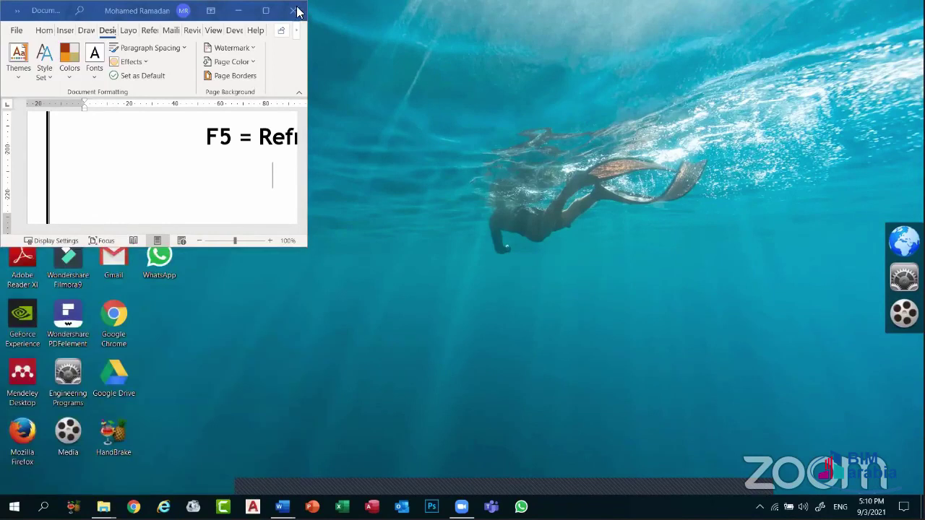
- Try to close Document1, cancel the save prompt to keep it open, and maximize and minimize its window
left_click(293, 11)
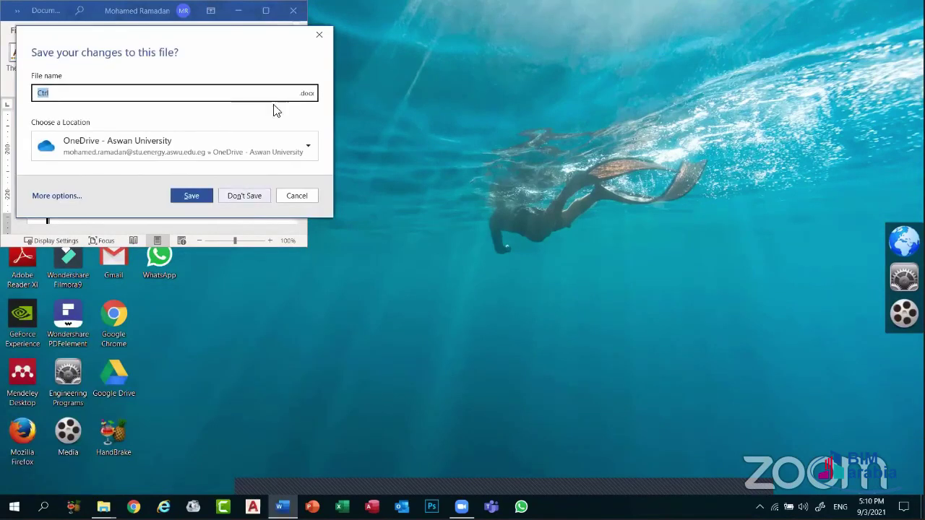
left_click(319, 34)
left_click(265, 11)
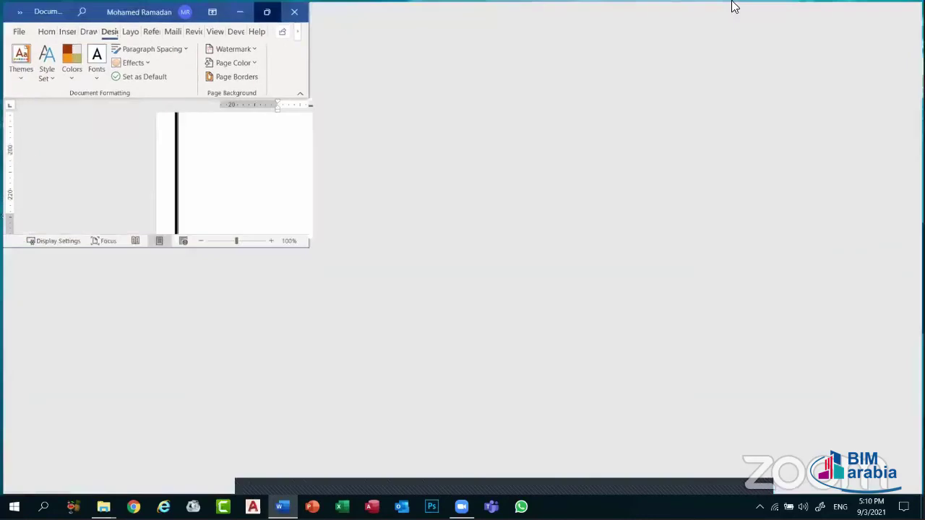
left_click(854, 10)
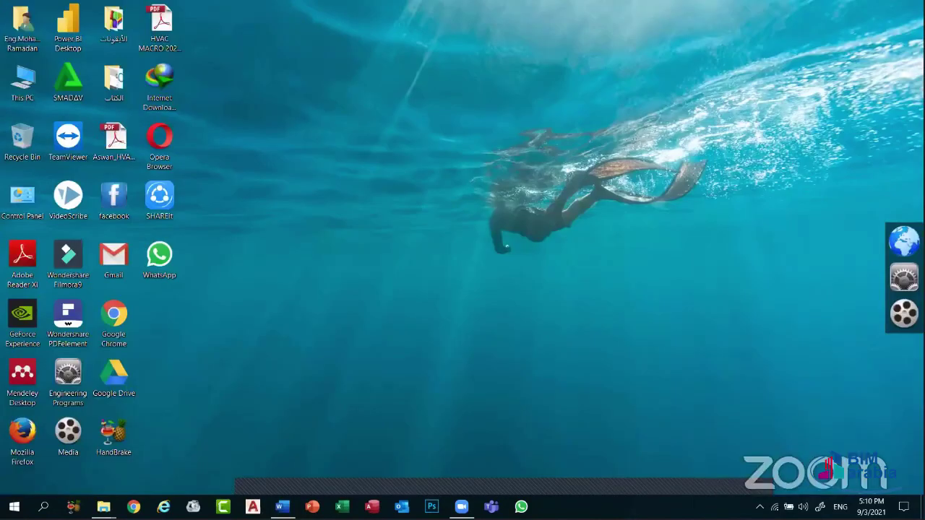
right_click(675, 506)
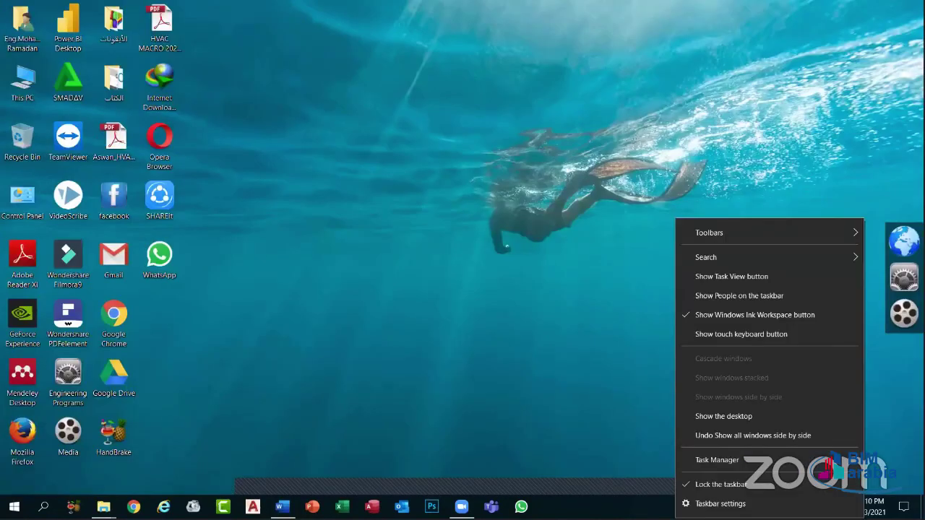
left_click(118, 114)
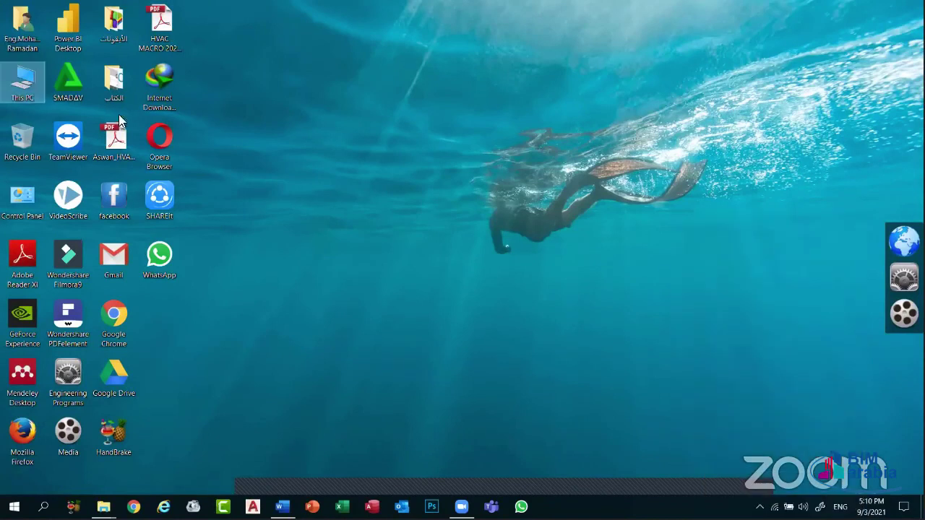
- Open This PC from the desktop in a maximized window and go into Local Disk (D:)
double_click(38, 82)
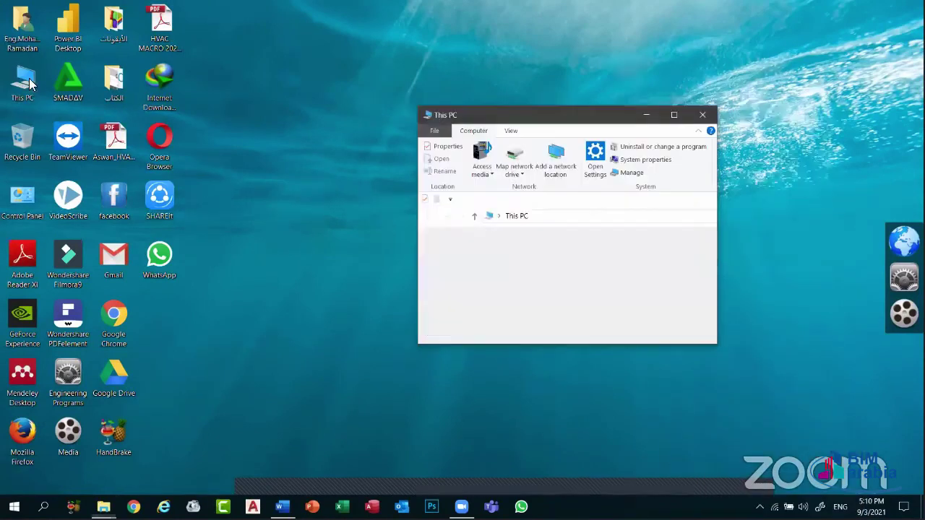
double_click(553, 119)
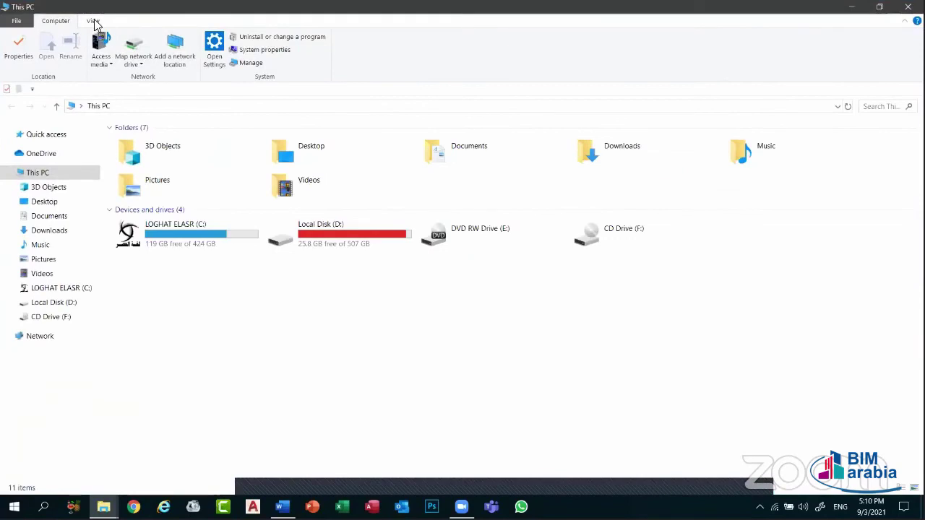
double_click(328, 230)
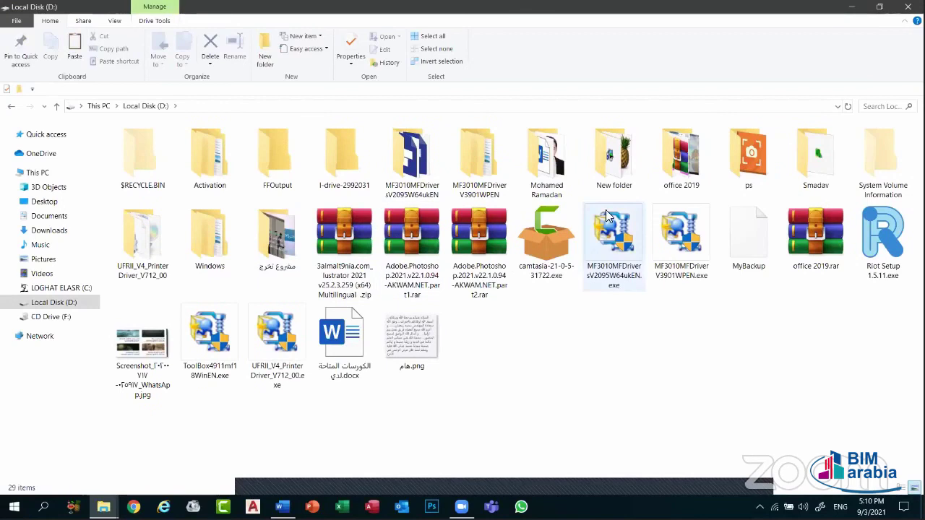
- Search Local Disk (D:) for "zip", refresh the results and clear the search text
left_click(892, 108)
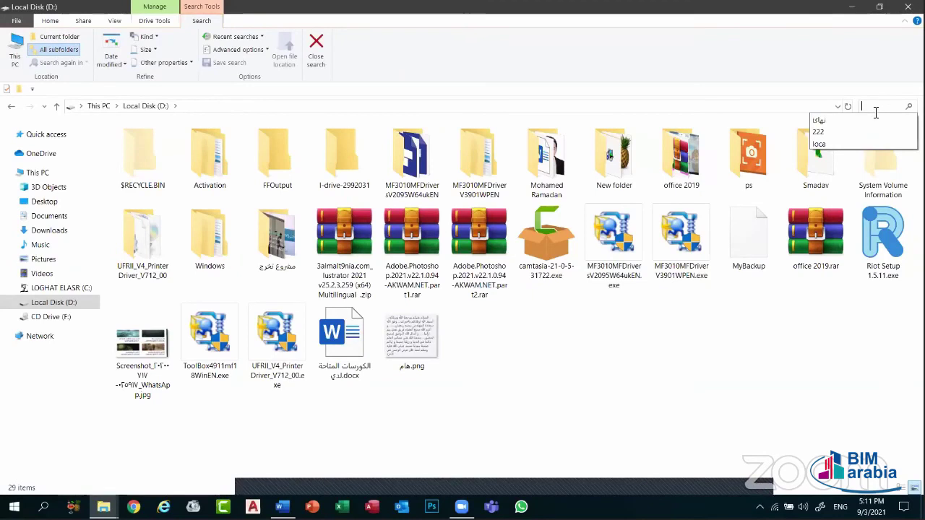
type("zip")
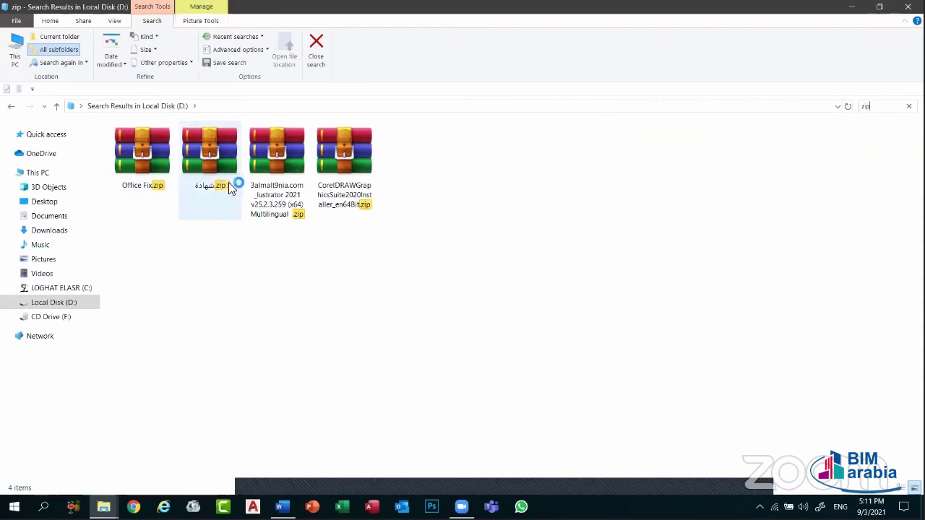
left_click(847, 105)
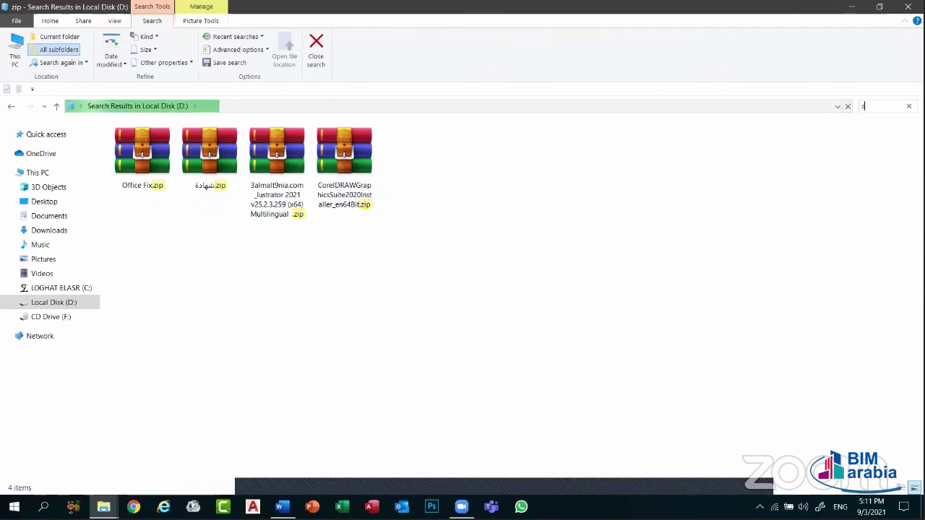
key("BackSpace")
key("BackSpace")
key("BackSpace")
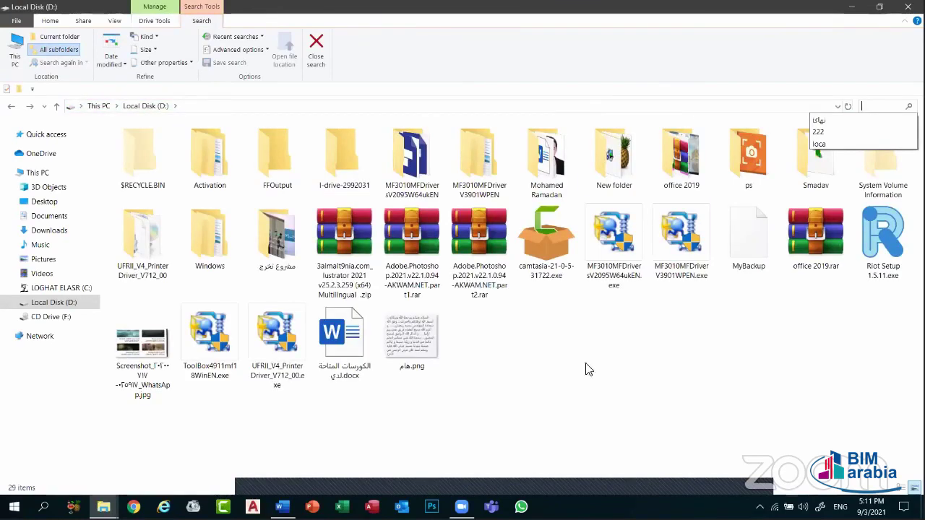
- Return to This PC, display its view options and go back to the desktop
left_click(104, 51)
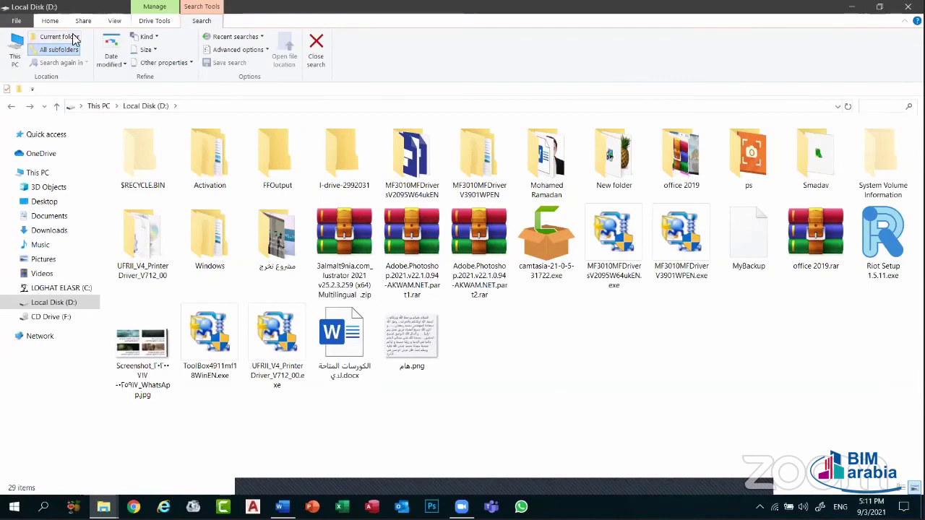
left_click(10, 106)
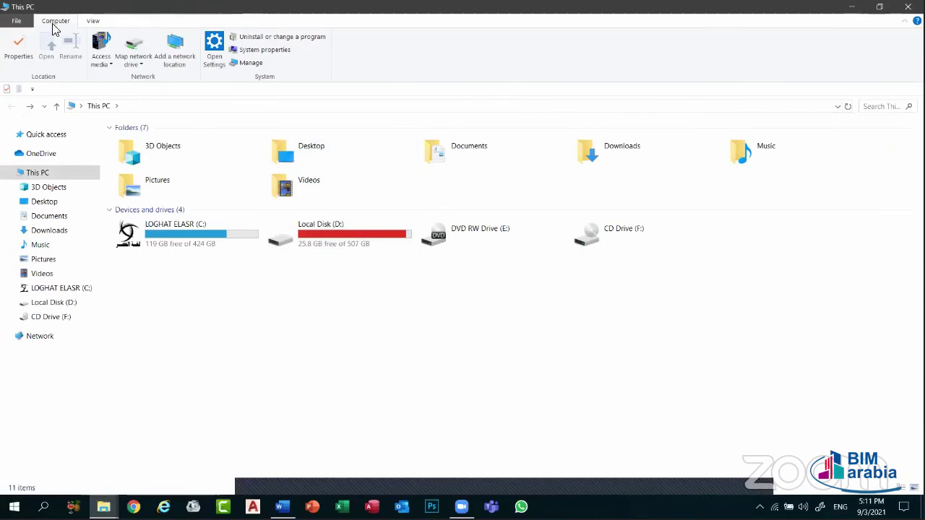
left_click(96, 22)
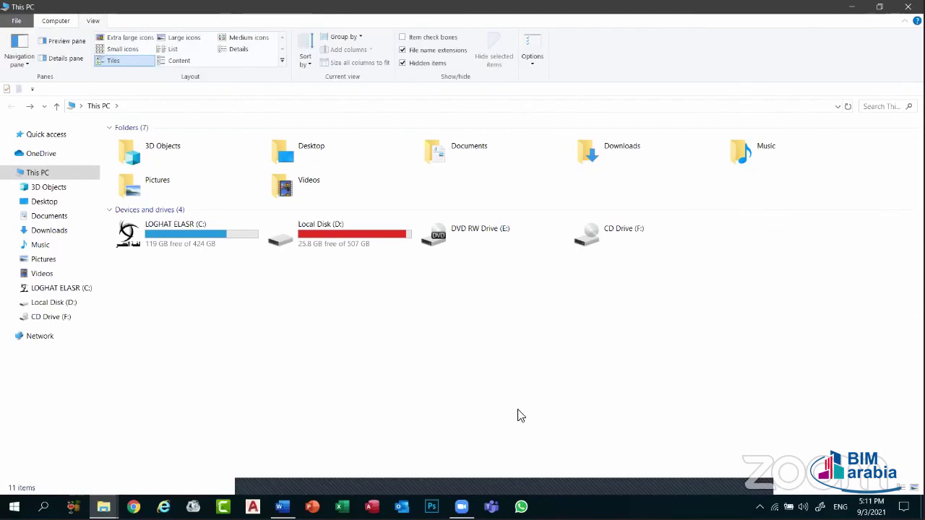
key("super+d")
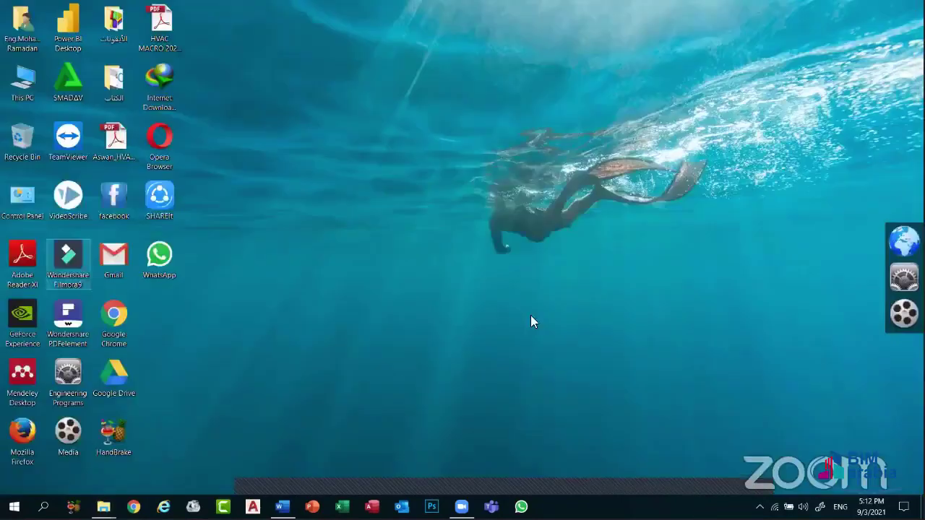
- Create a new folder on the desktop with the default name
right_click(289, 155)
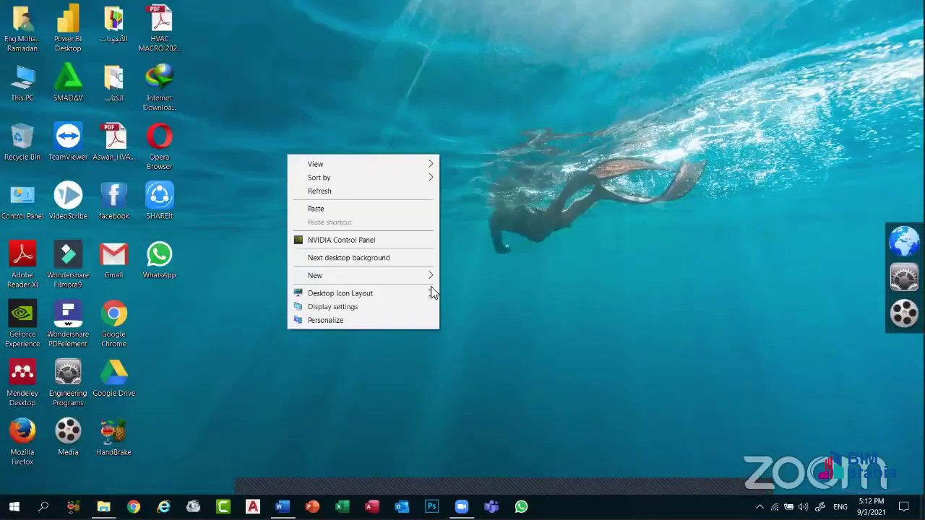
mouse_move(315, 275)
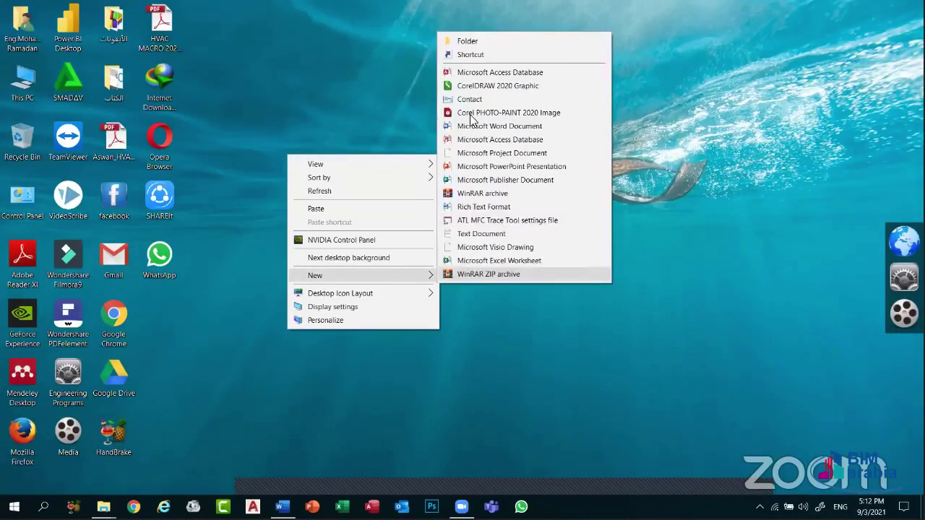
left_click(467, 42)
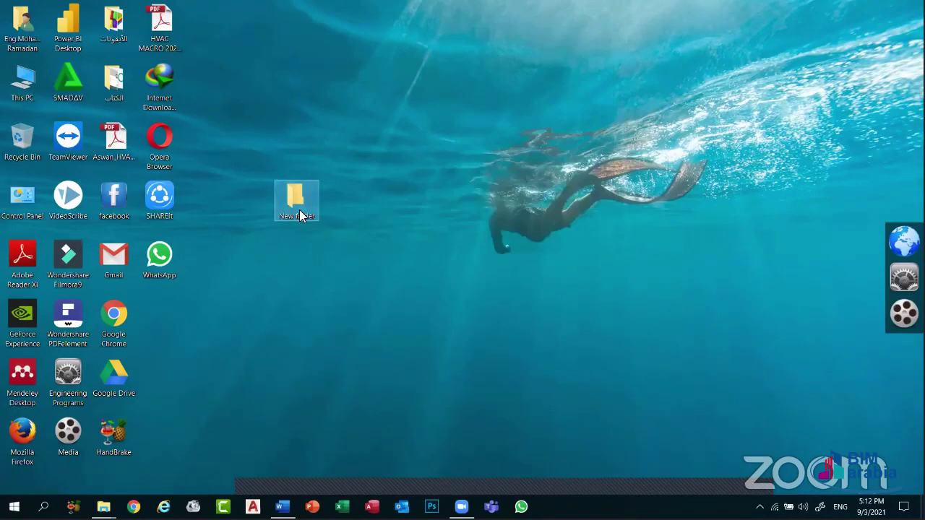
- Give the new desktop folder the Hidden attribute in its properties, and apply and confirm the change
key("shift+F10")
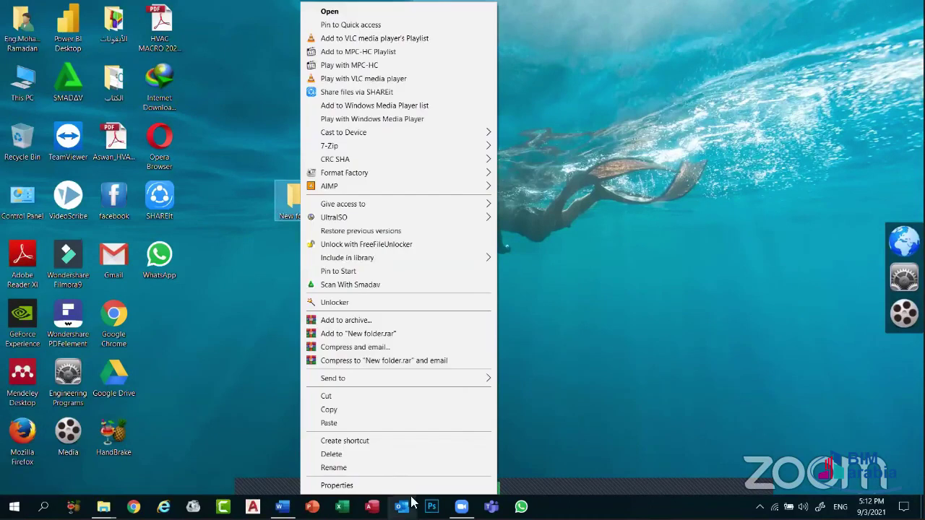
key("Return")
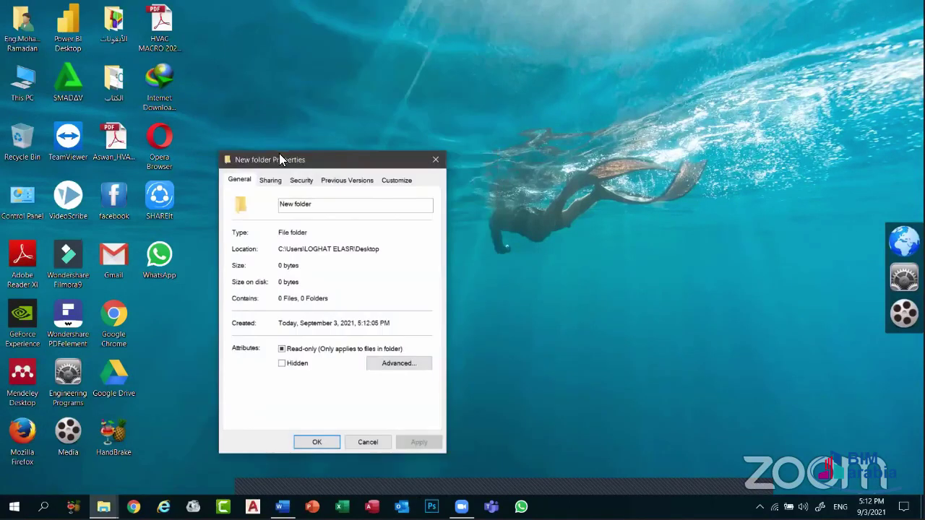
left_click_drag(282, 159, 328, 8)
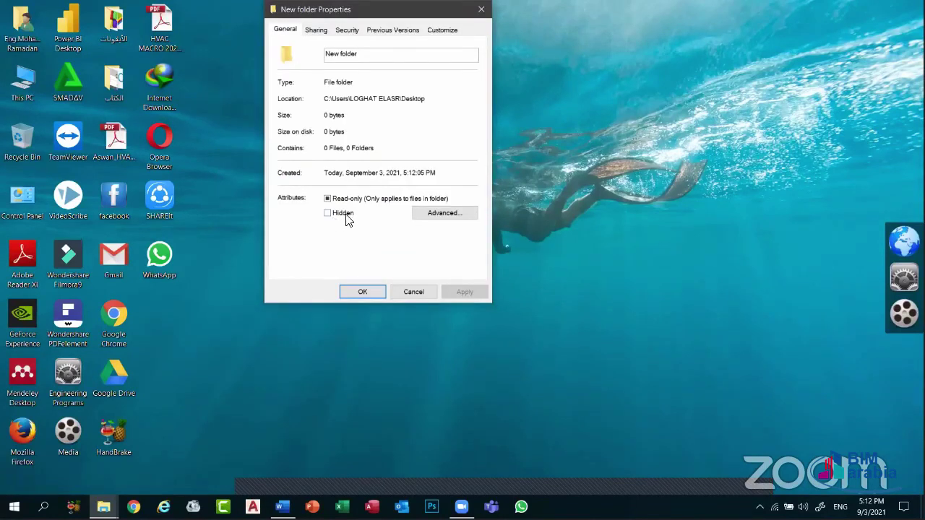
left_click(332, 214)
left_click(468, 293)
left_click(345, 292)
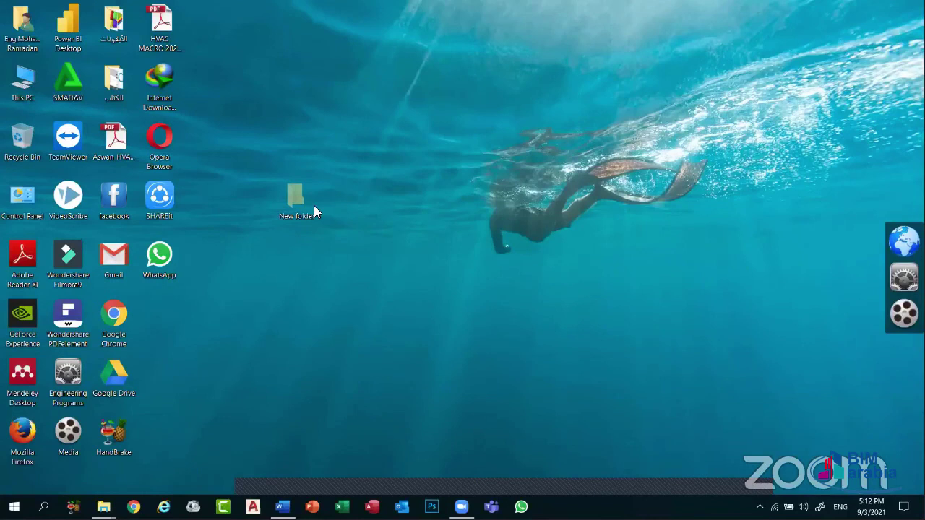
- Open This PC and turn off the display of hidden items
double_click(29, 75)
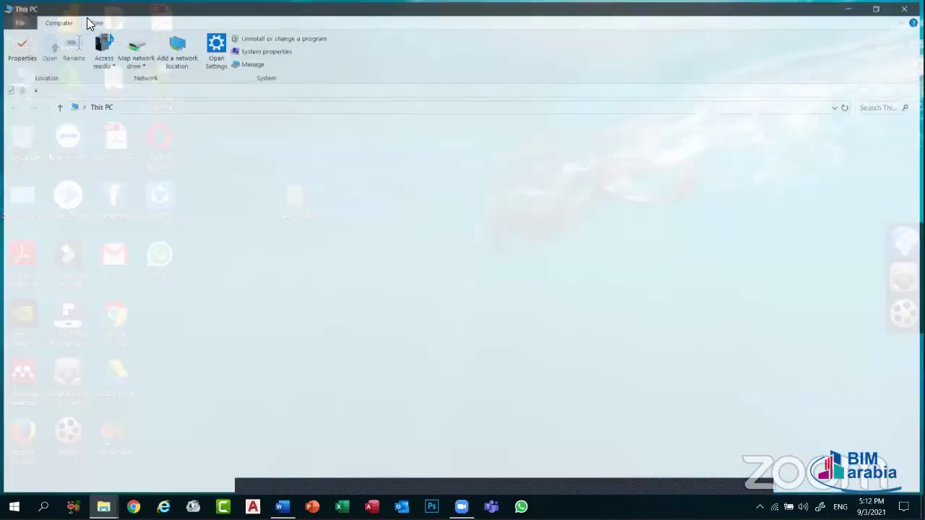
left_click(92, 21)
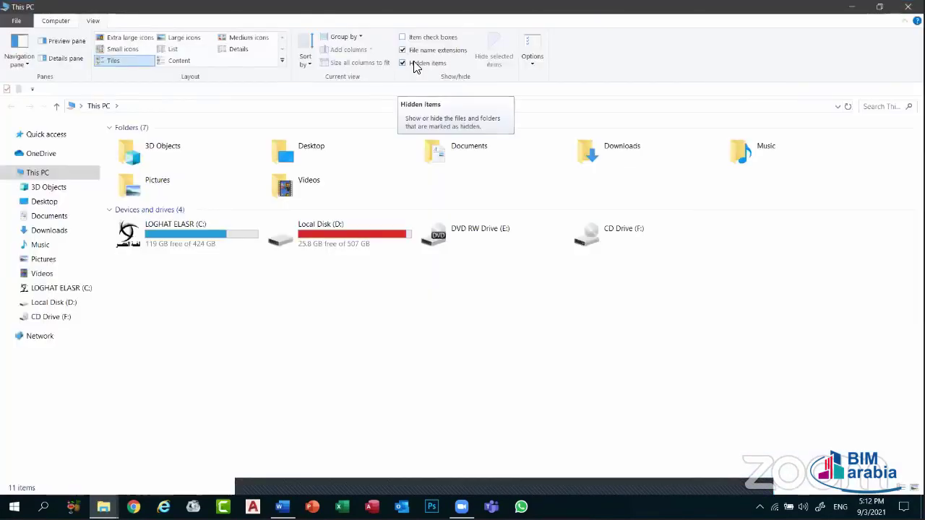
left_click(414, 65)
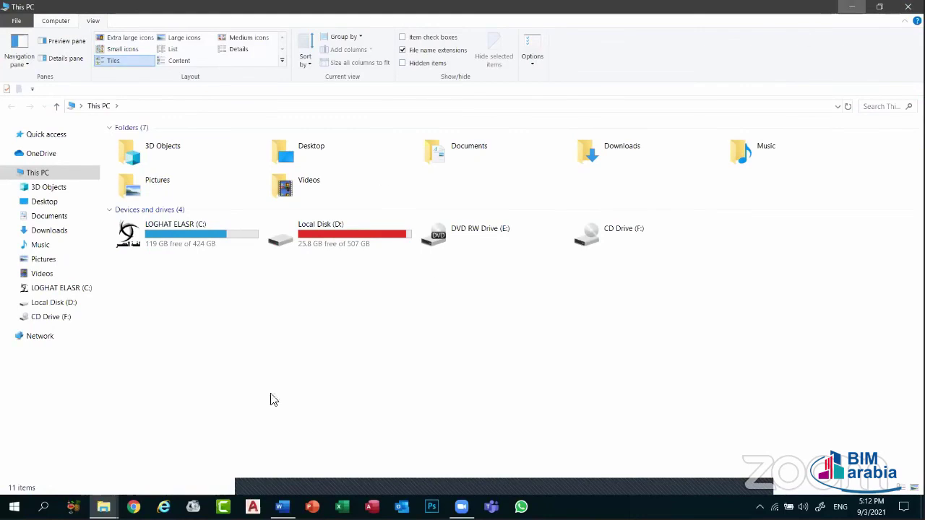
- Bring This PC back up, turn the display of hidden items on again and return to the desktop
left_click(104, 506)
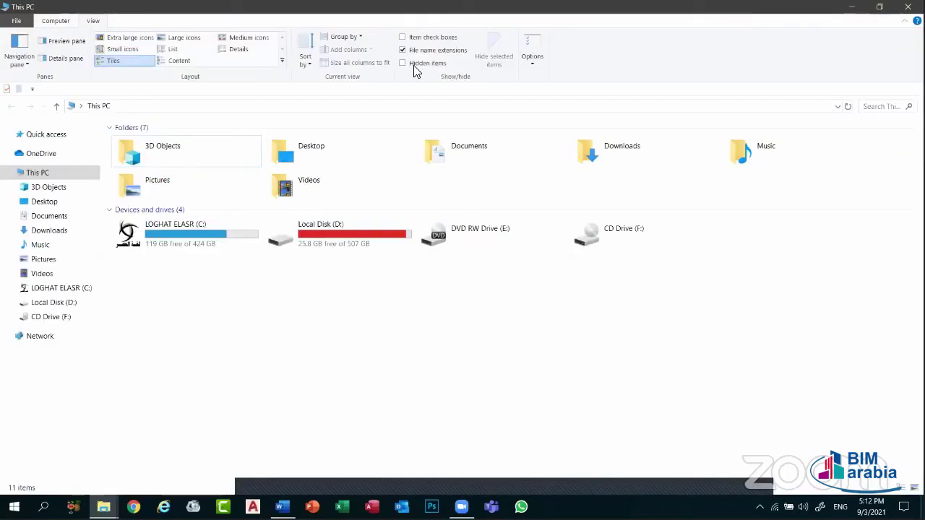
left_click(414, 67)
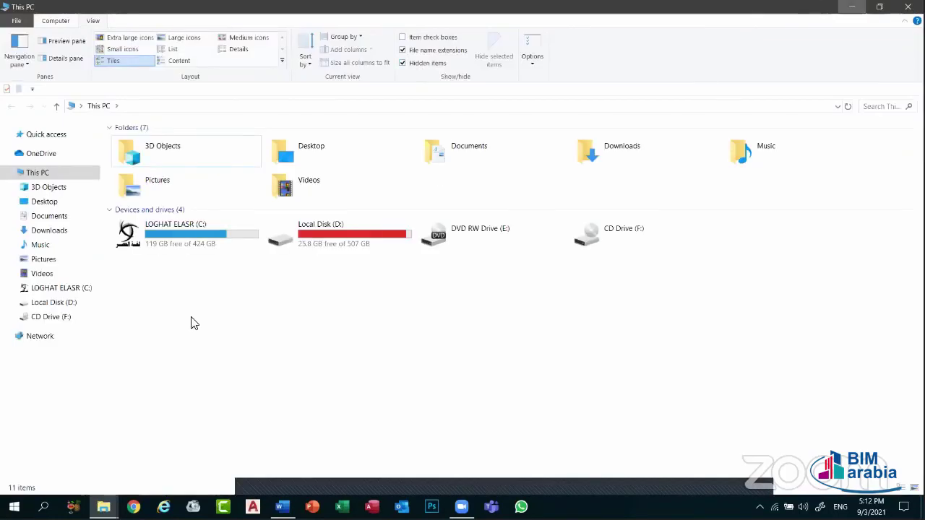
key("super+d")
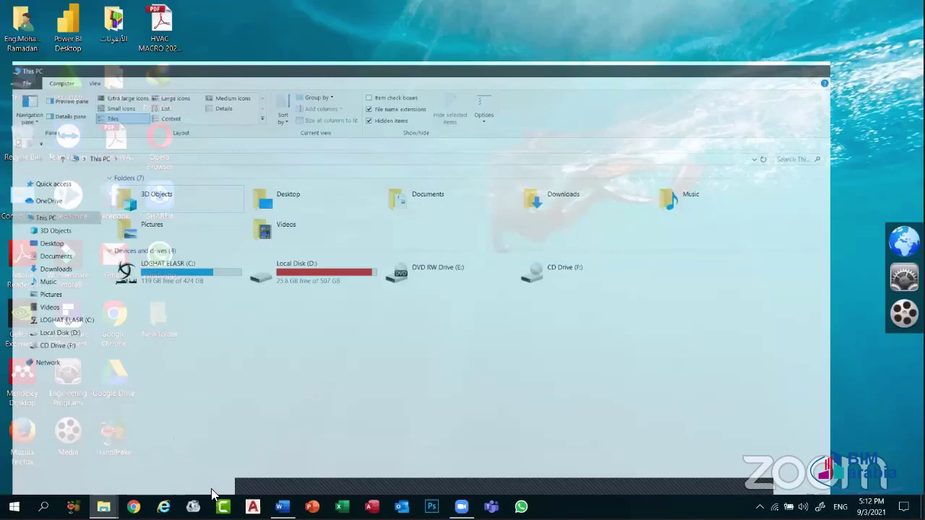
- Check the properties of the hidden New folder on the desktop and close them without changes
key("shift+F10")
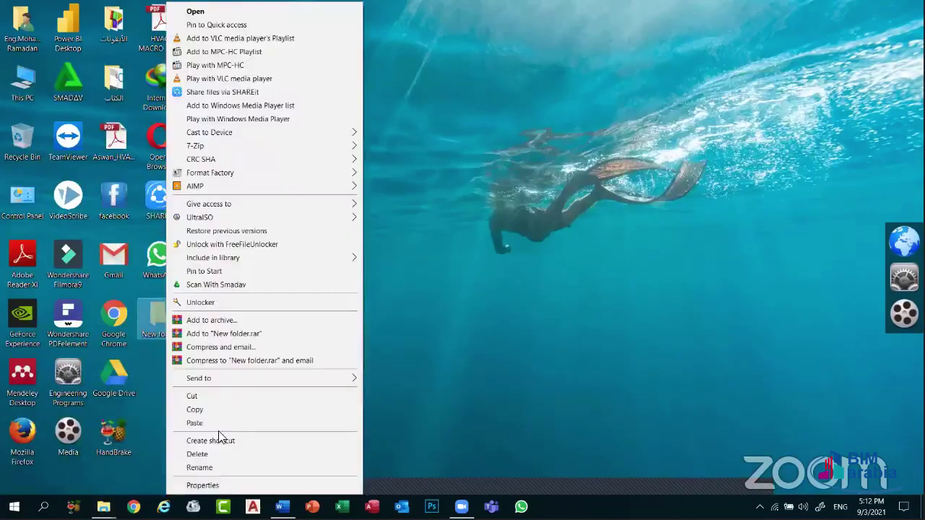
key("r")
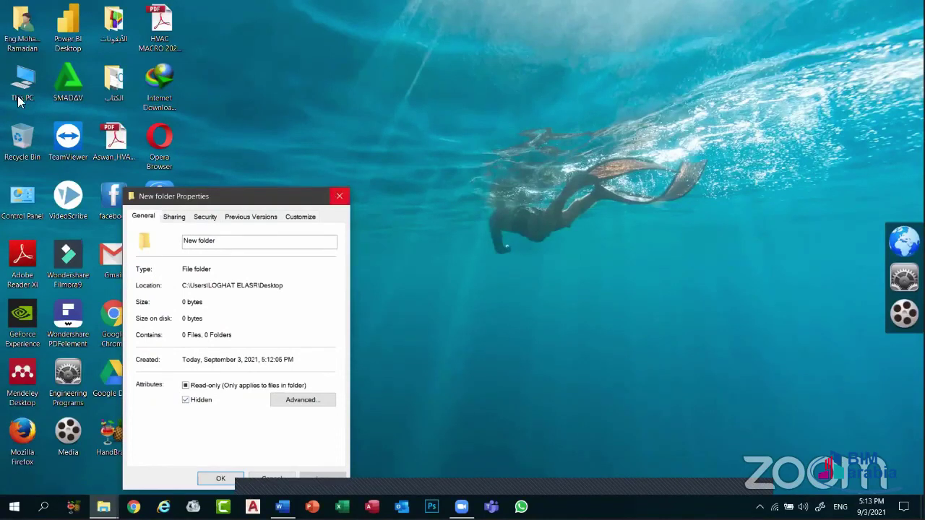
key("Return")
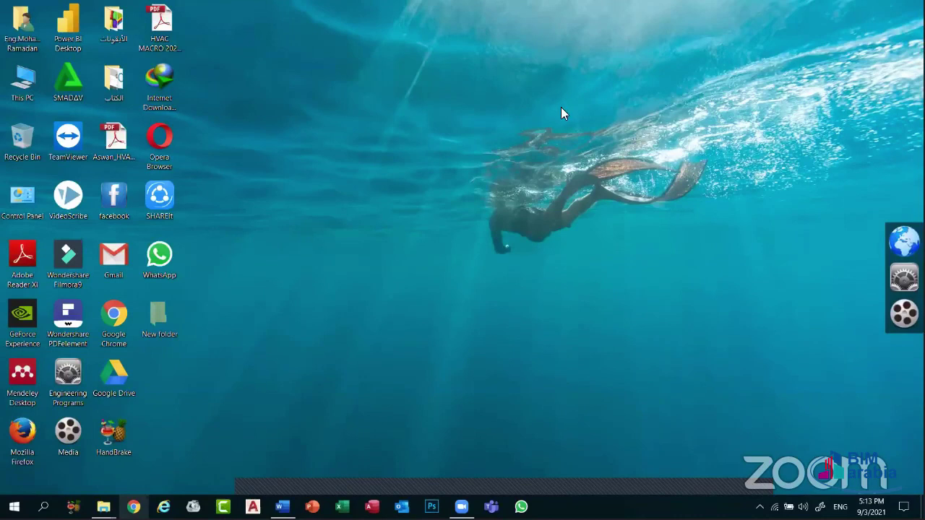
- Open This PC, turn the display of hidden items off, check the desktop, and turn the display on again
key("super+e")
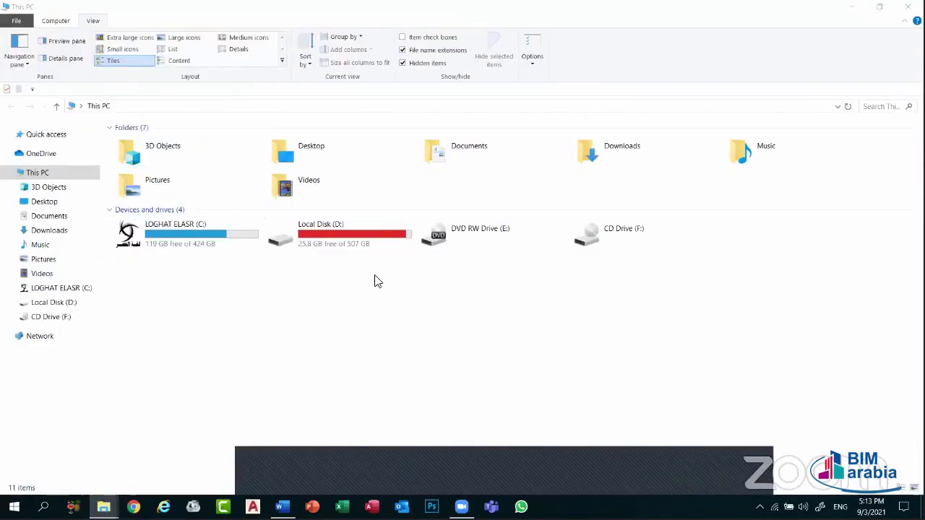
key("l")
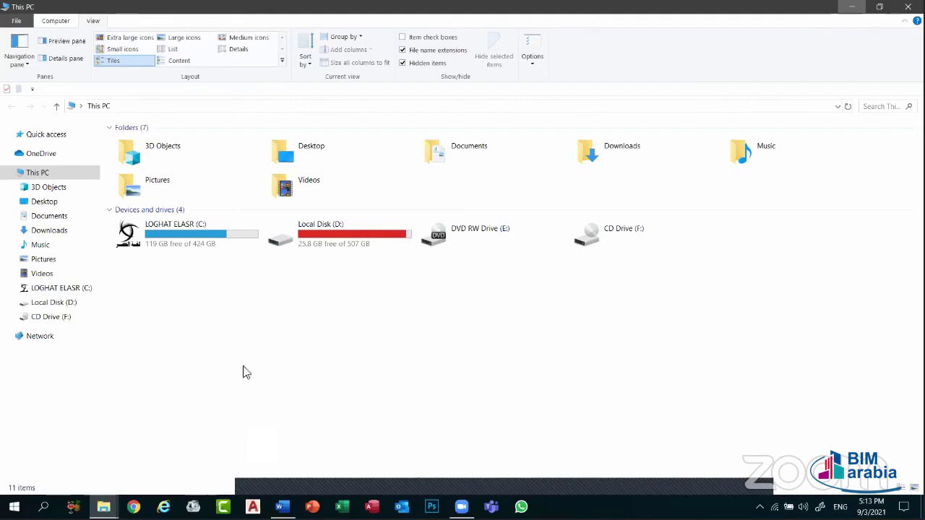
key("super+d")
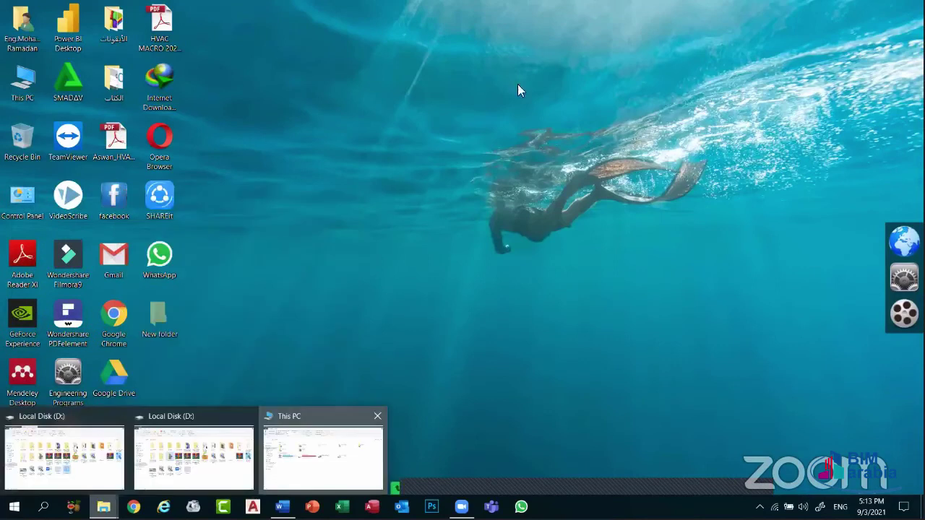
key("Return")
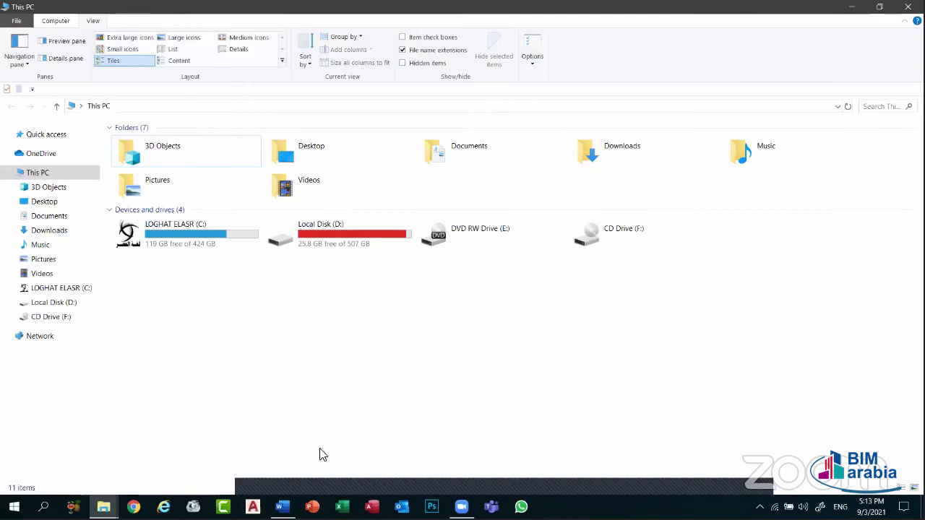
key("super+d")
key("super+t")
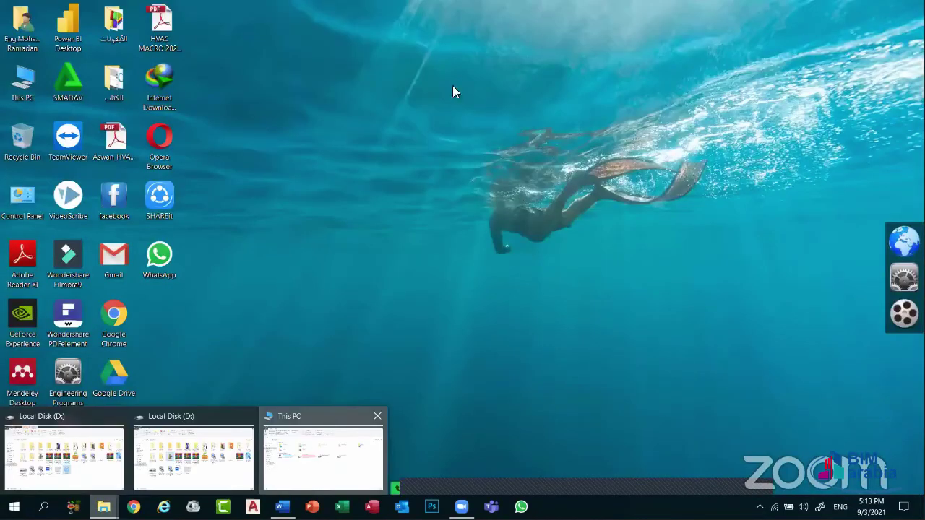
key("Return")
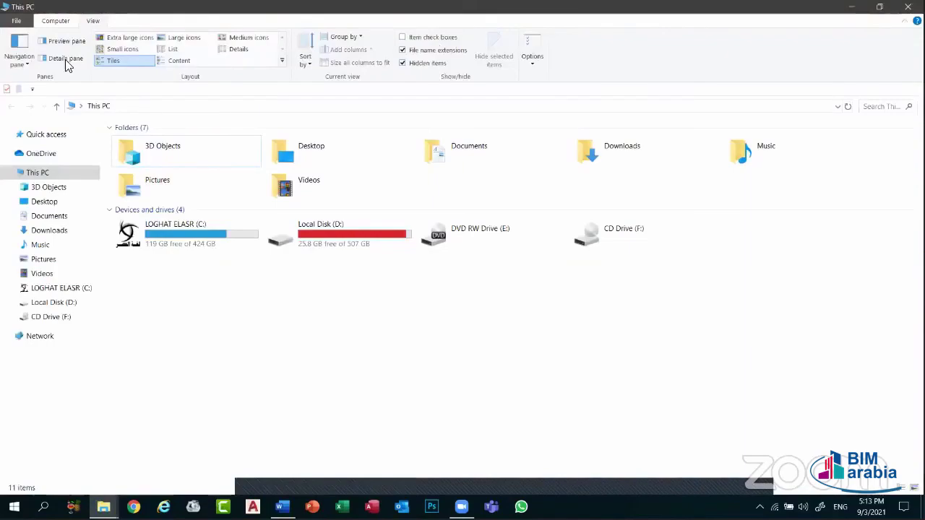
- Select "Don't show hidden files, folders, or drives" in the Folder Options view settings and close the dialog without applying
left_click(537, 45)
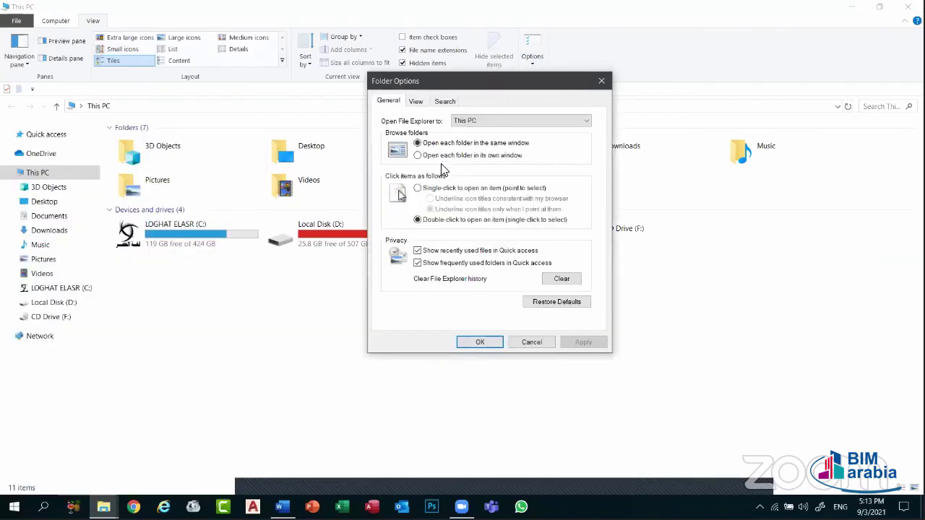
left_click(417, 102)
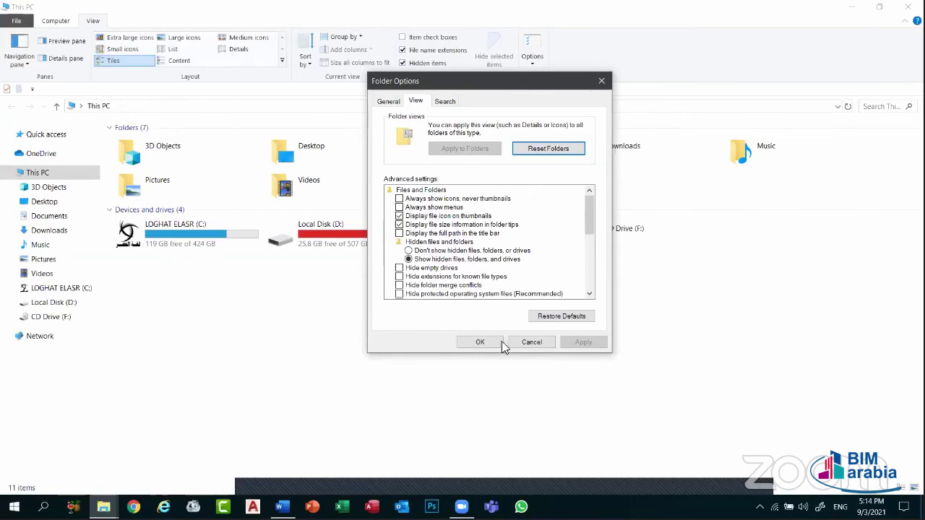
left_click(419, 251)
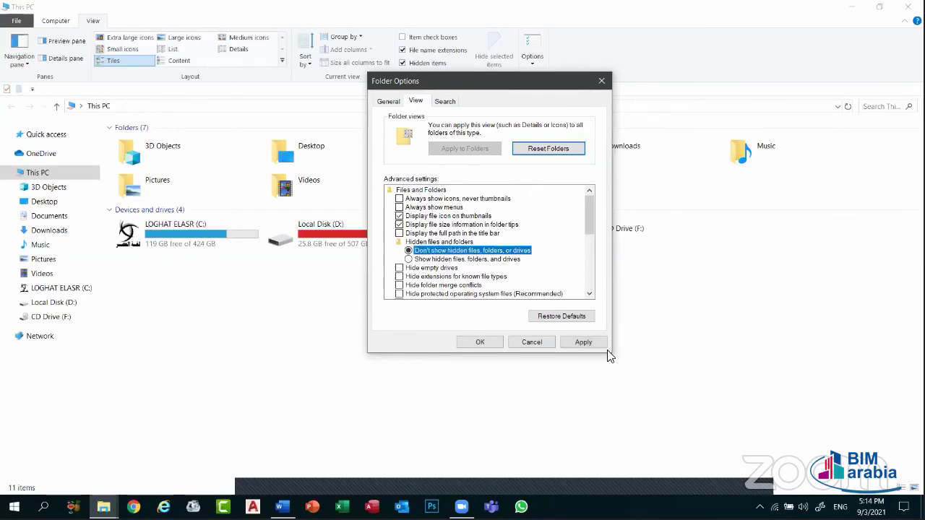
left_click(601, 81)
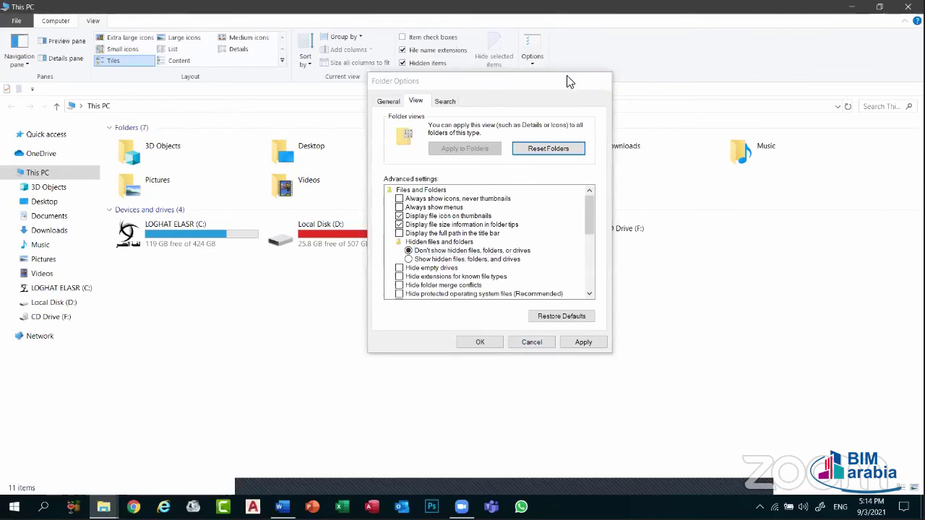
- Reopen the folder and search options, look at the view settings and cancel without changes
left_click(16, 24)
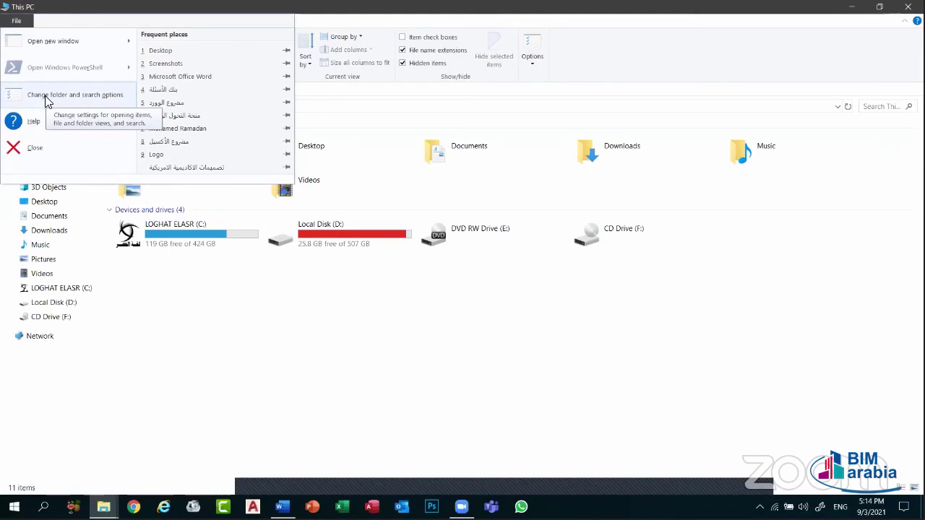
left_click(45, 95)
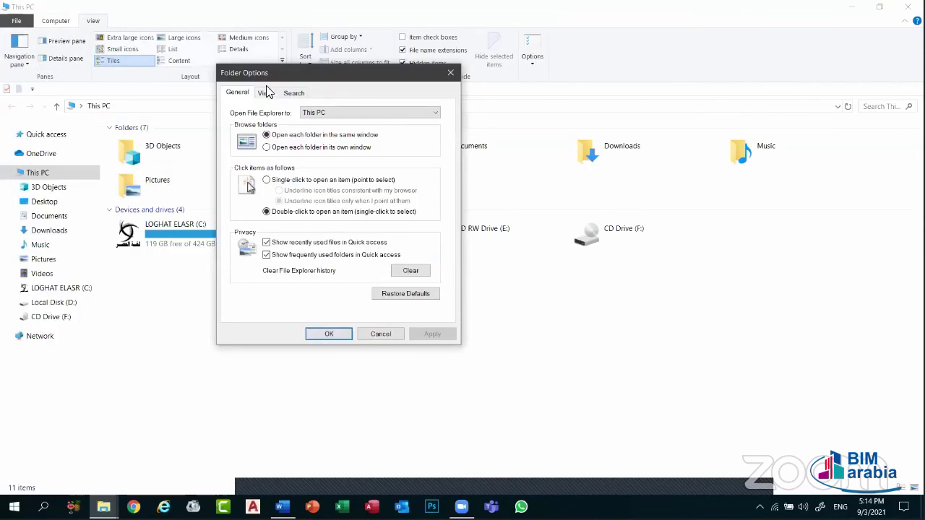
left_click(265, 92)
left_click(377, 333)
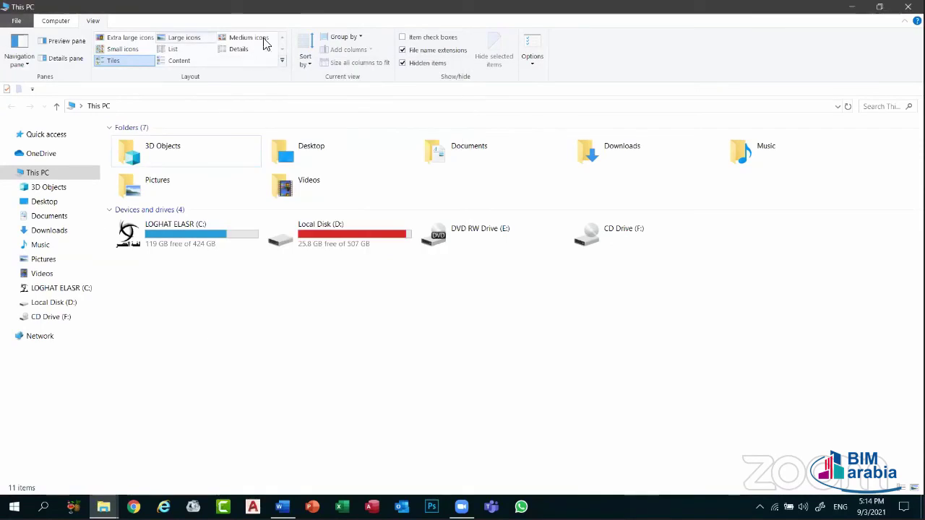
- Set Folder Options to open items with a single click and confirm the change
left_click(533, 51)
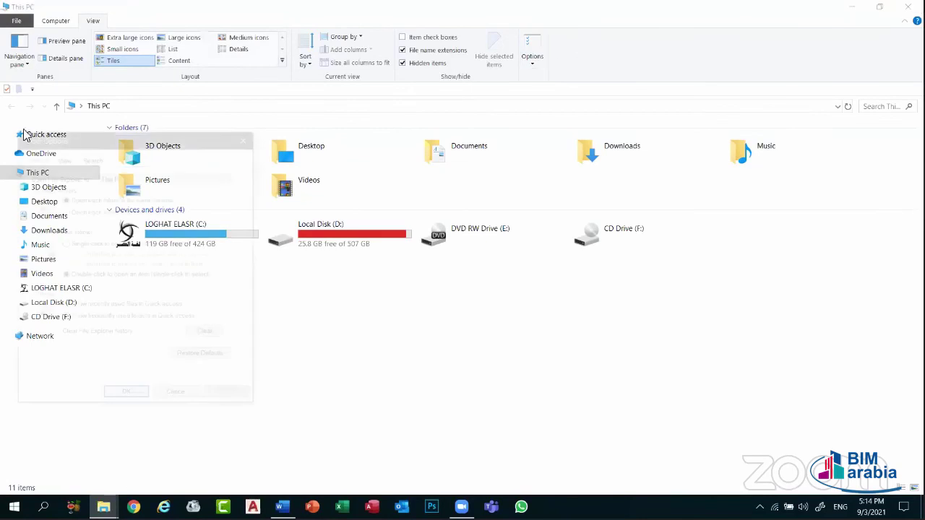
left_click_drag(72, 136, 495, 85)
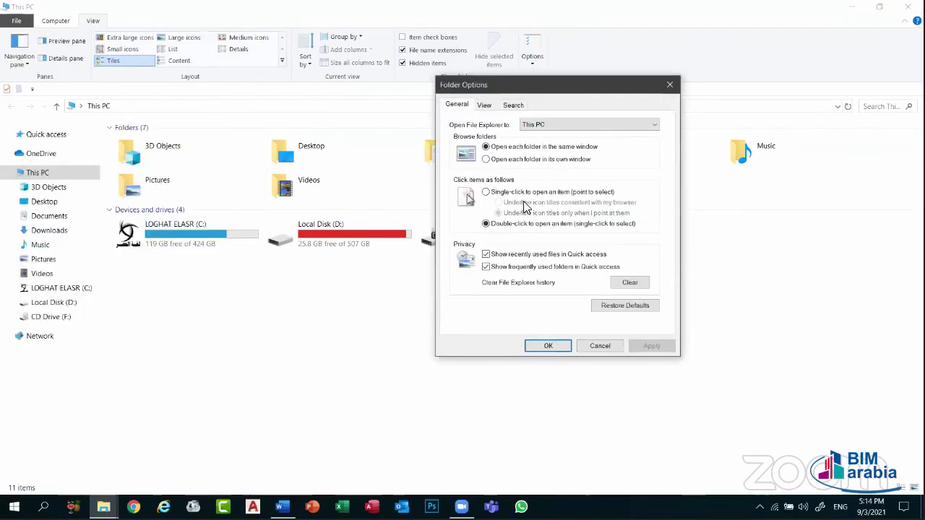
left_click(486, 193)
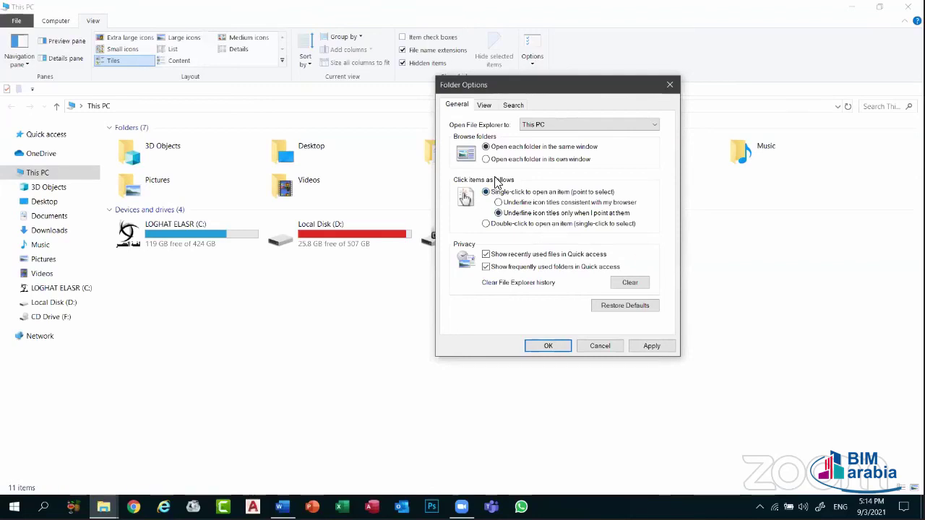
left_click(549, 346)
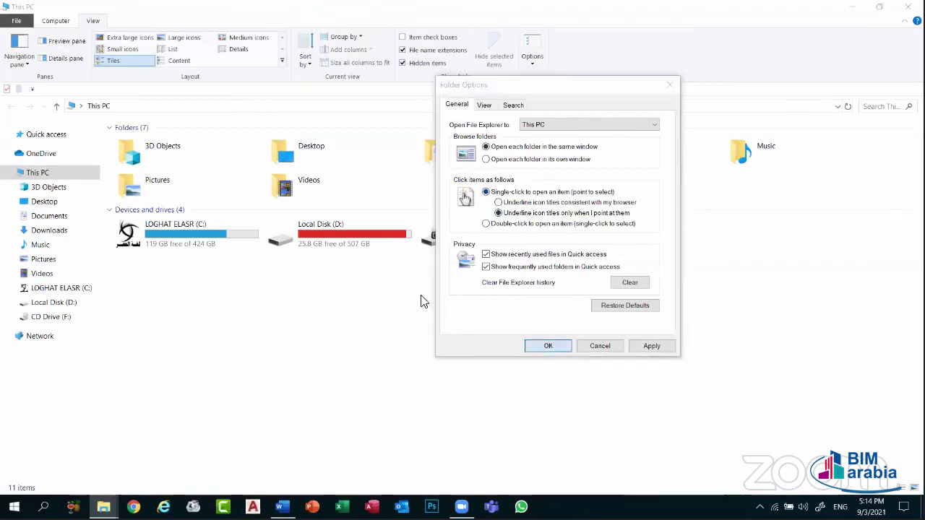
- Test the opening of items with Local Disk (D:) and its مشروع تخرج folder, and return to This PC
double_click(378, 242)
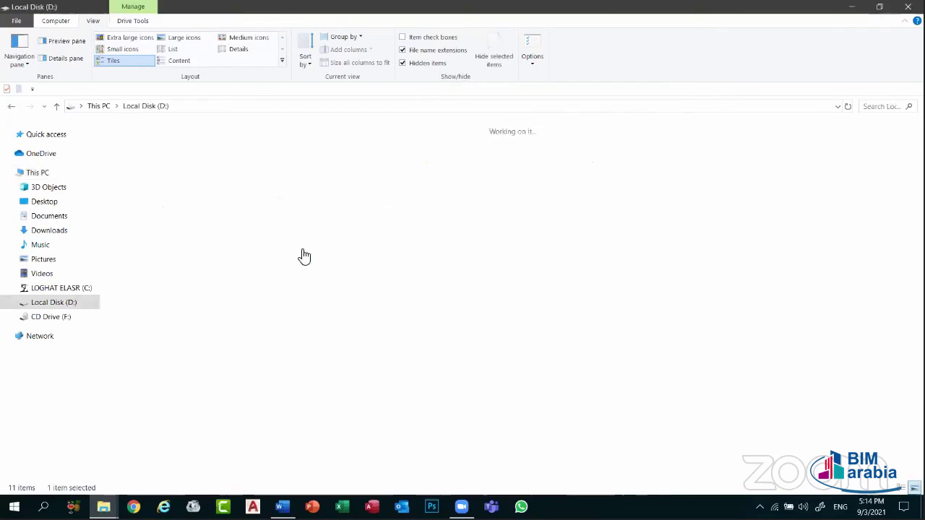
left_click(329, 230)
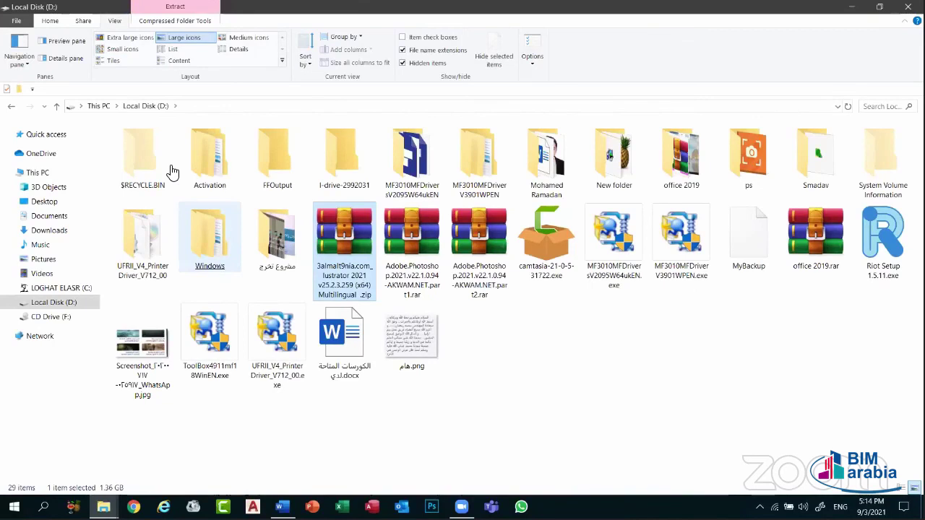
double_click(277, 232)
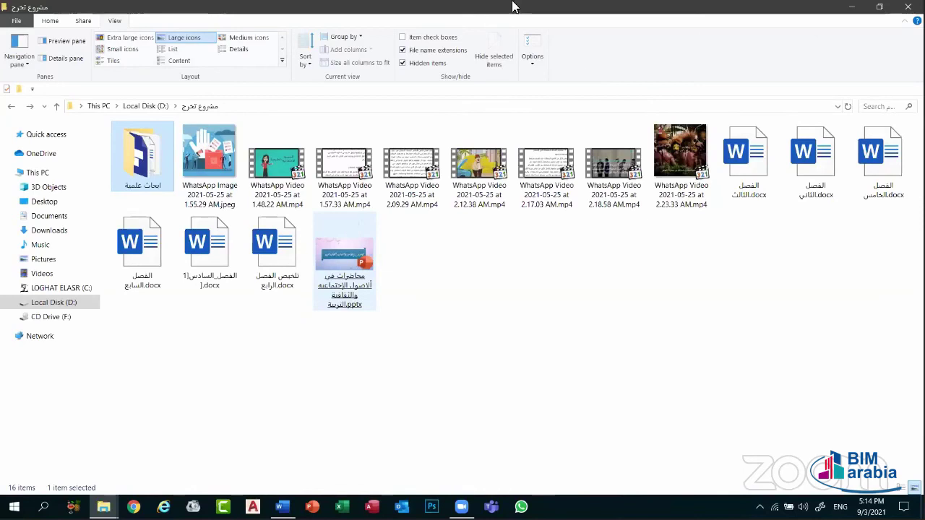
key("alt+Up")
key("alt+Up")
- Set Folder Options to open items with a double click, and apply and confirm the change
left_click(532, 50)
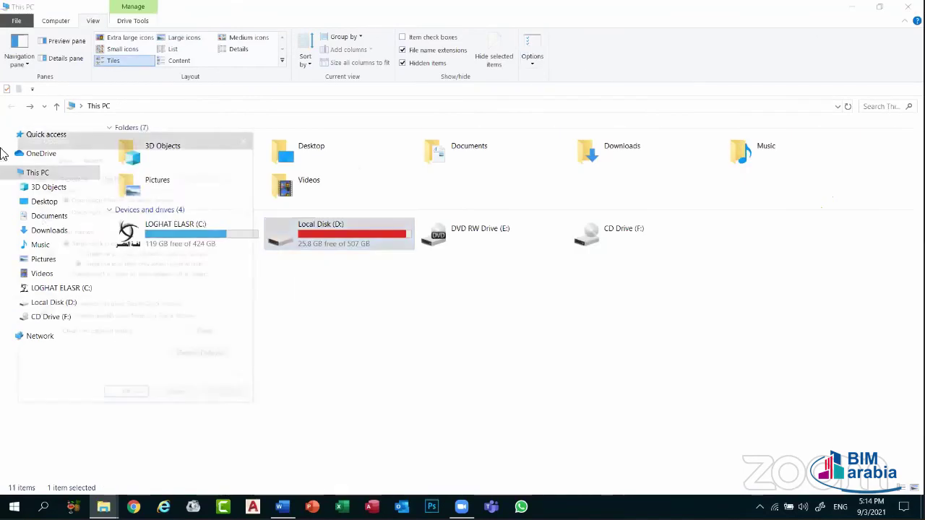
left_click_drag(114, 131, 350, 45)
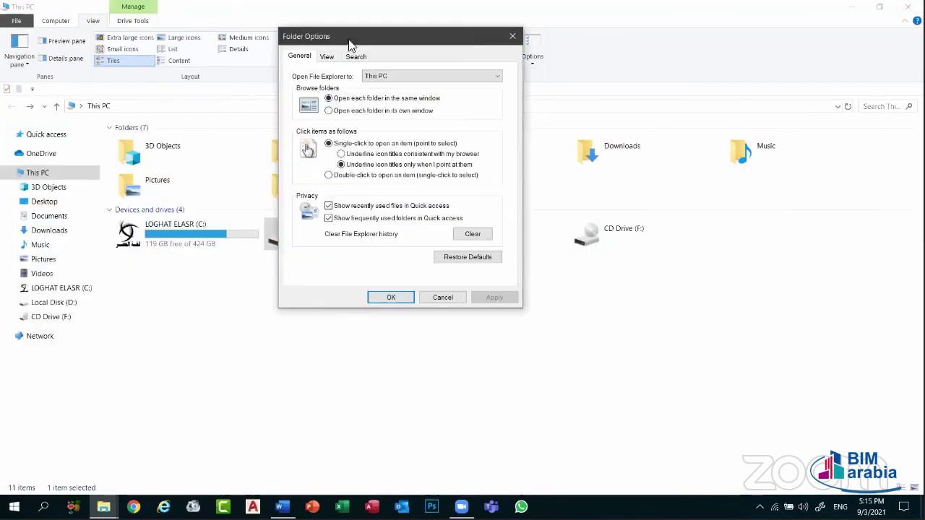
left_click(328, 175)
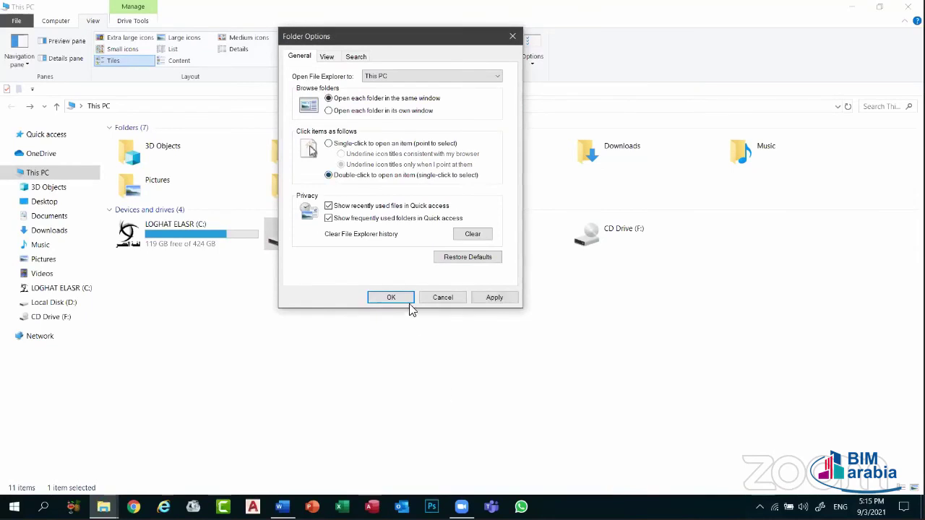
left_click(507, 300)
left_click(385, 298)
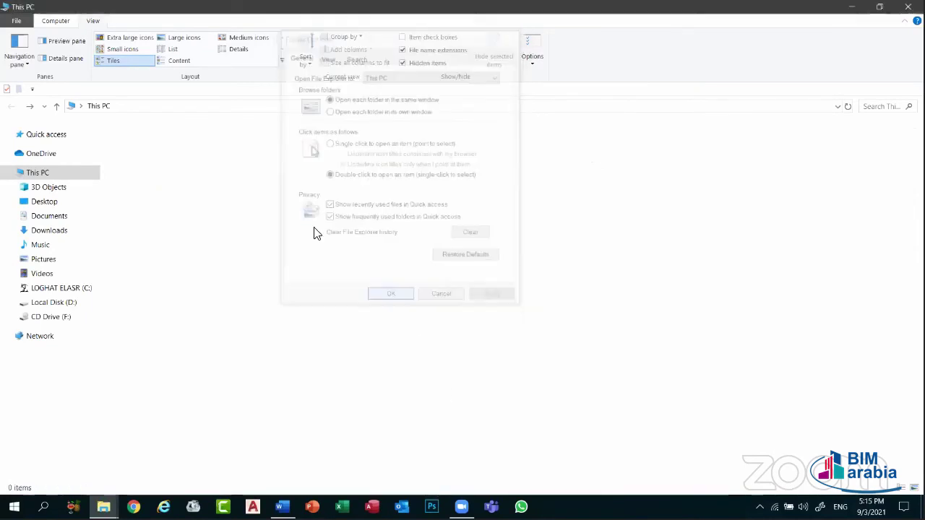
- Test opening Local Disk (D:), go back to This PC and bring up Folder Options
double_click(342, 233)
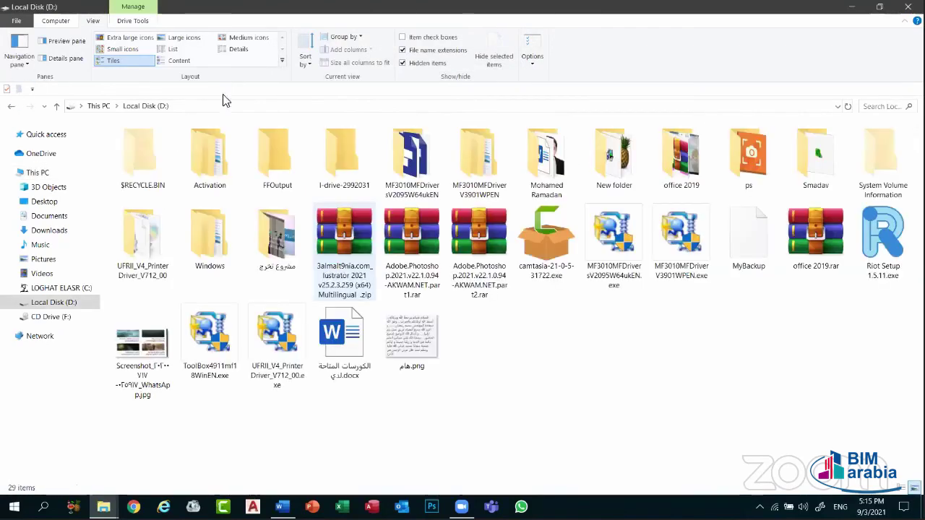
left_click(533, 55)
key("alt+Left")
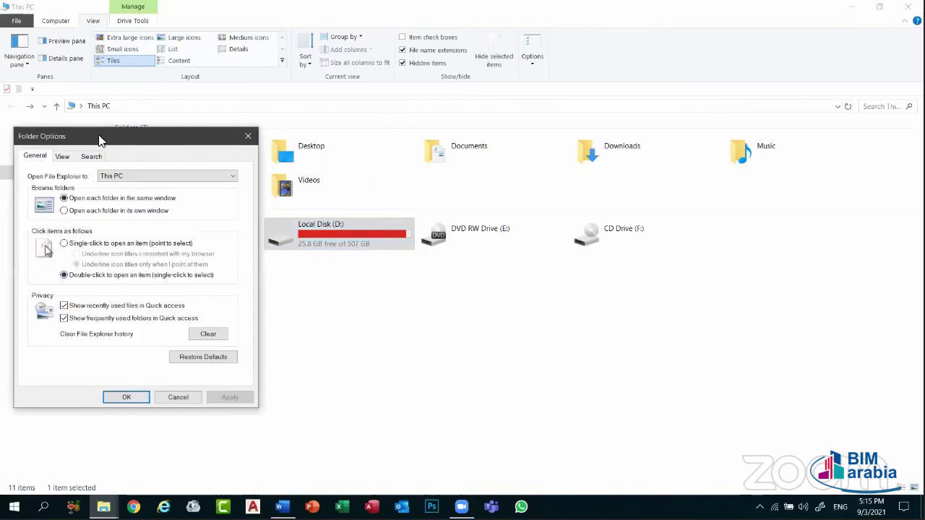
- Review the search, view and general settings in Folder Options and cancel without changes
left_click_drag(99, 141, 283, 82)
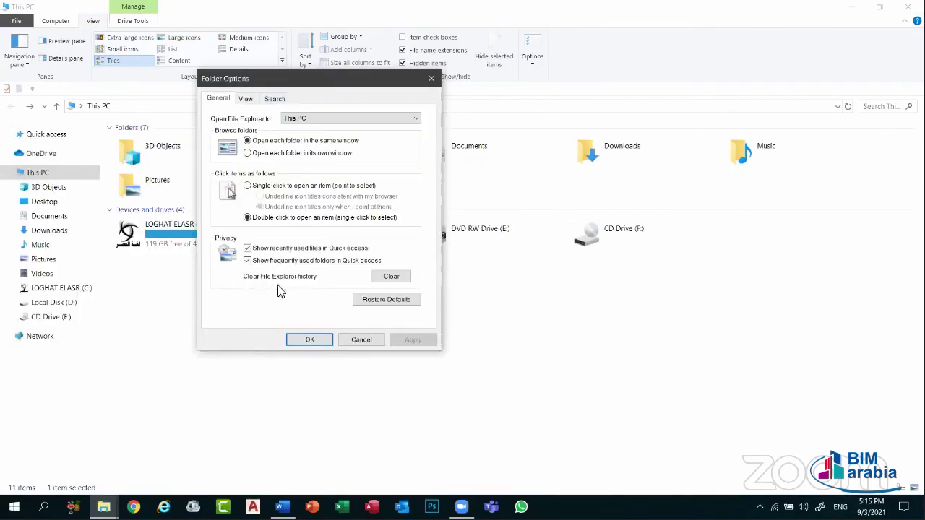
left_click(283, 103)
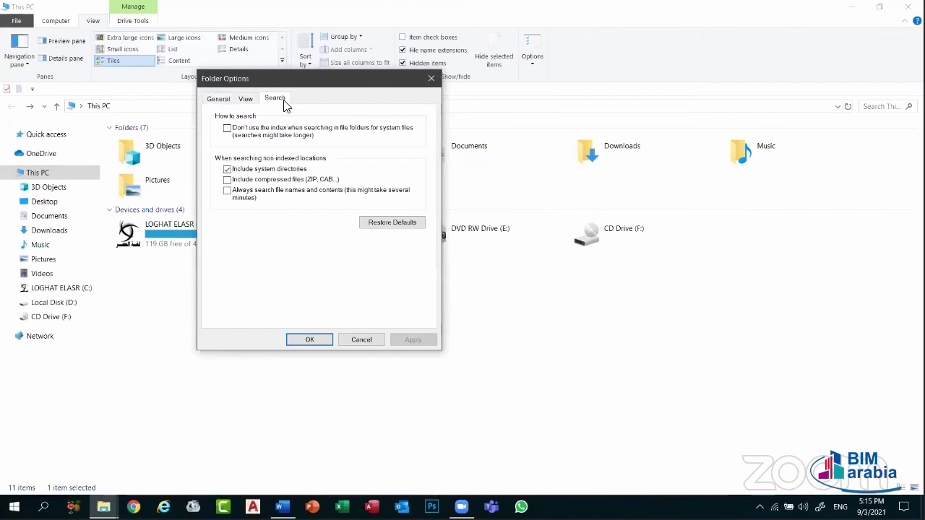
left_click(240, 99)
left_click(216, 98)
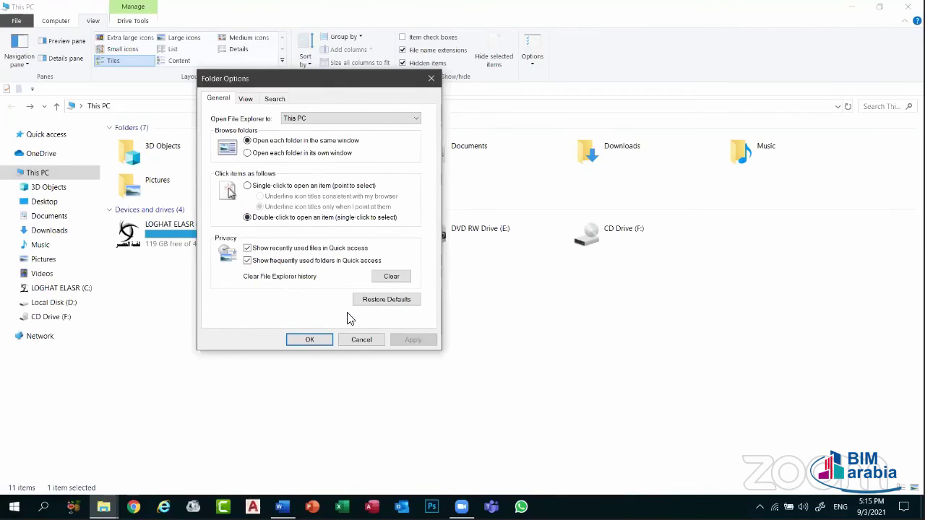
left_click(377, 340)
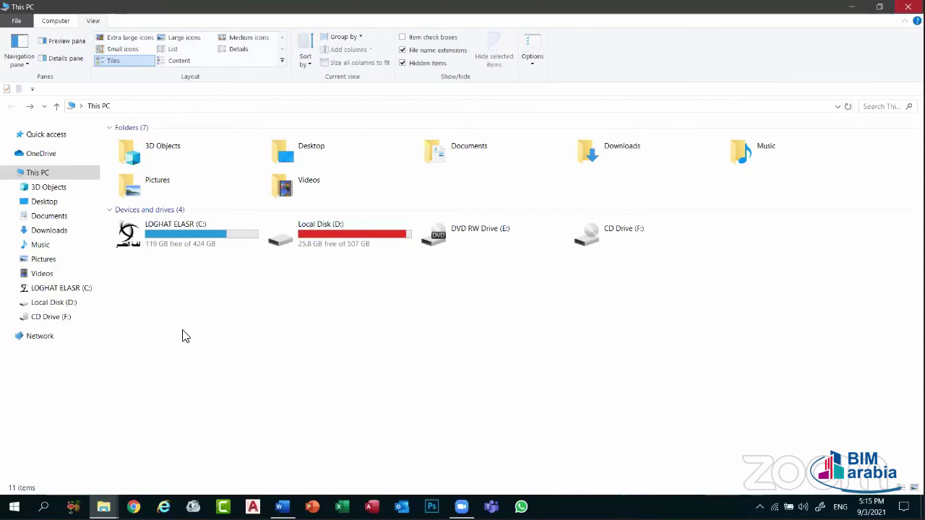
- Return to the desktop, remove the Hidden attribute from New folder in its properties, and apply and confirm the change
key("super+d")
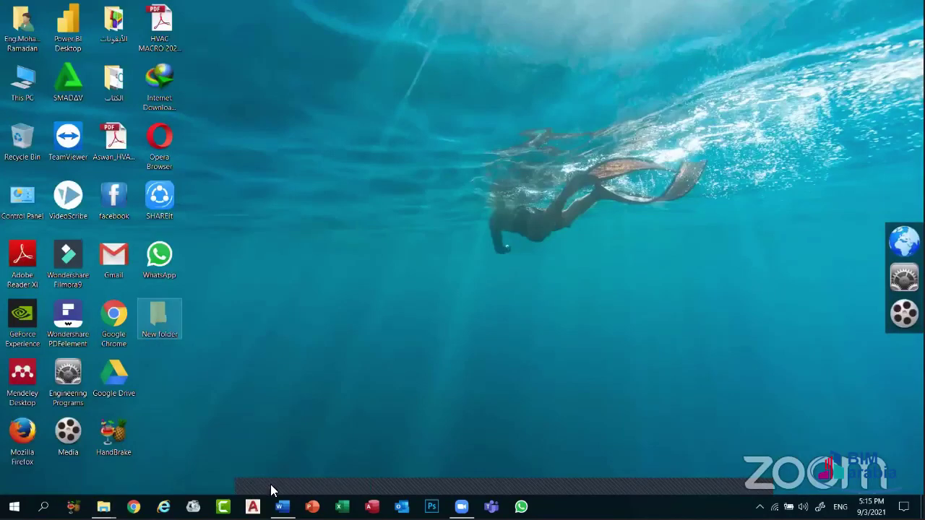
right_click(166, 324)
left_click(154, 313)
right_click(152, 328)
left_click(150, 331)
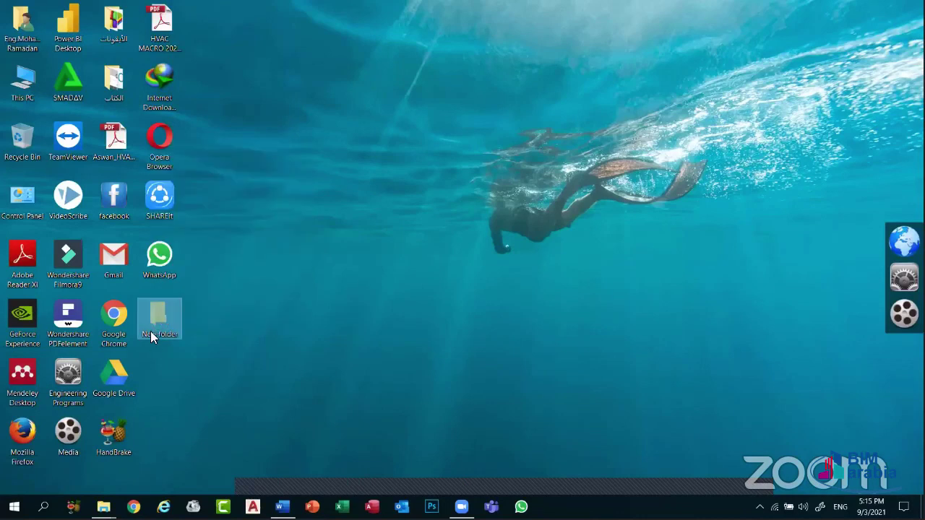
right_click(152, 331)
left_click(184, 484)
left_click(176, 399)
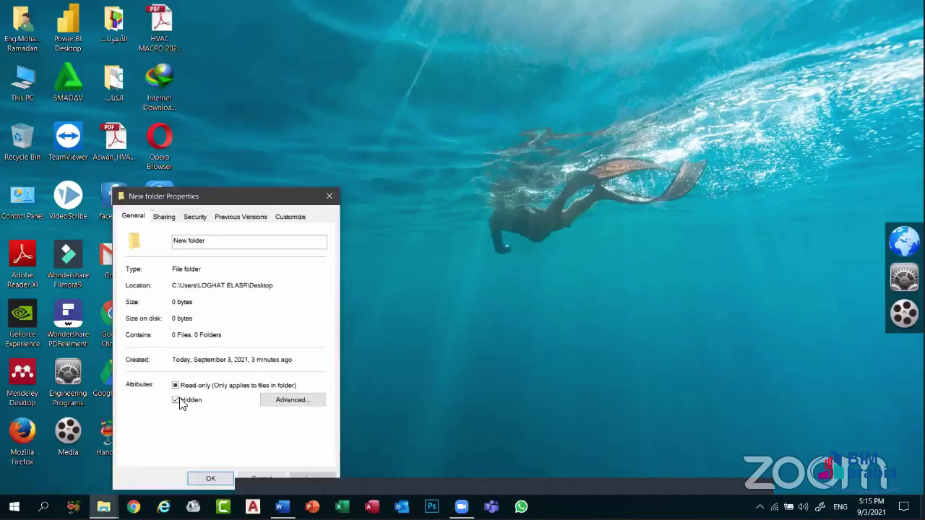
left_click(175, 401)
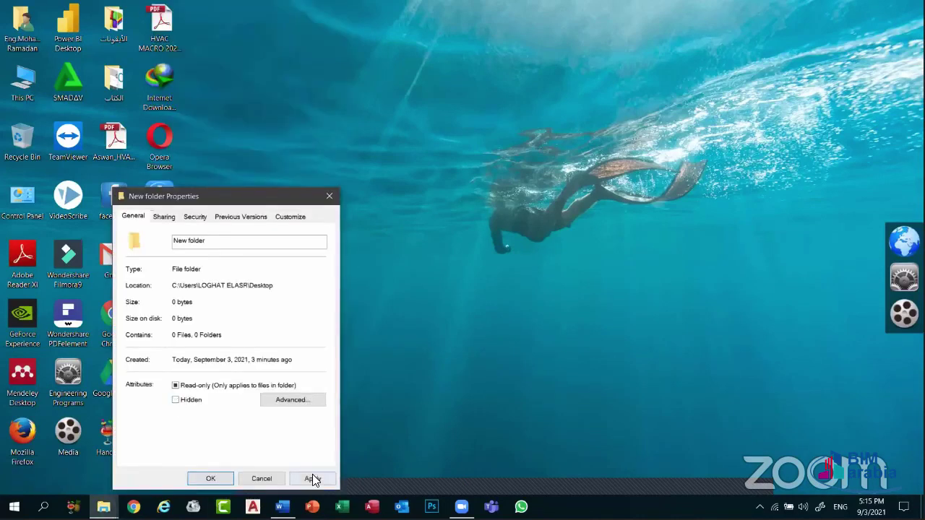
left_click(313, 479)
left_click(223, 479)
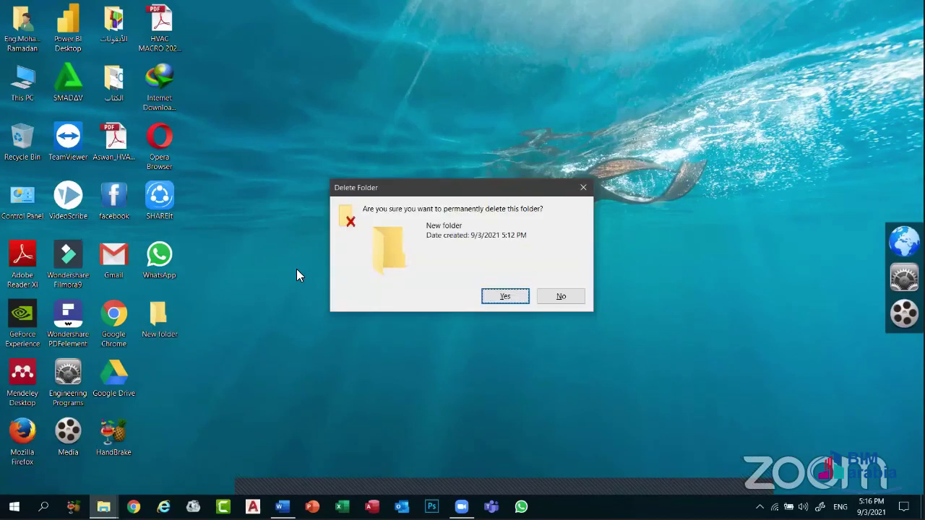
- Confirm the permanent deletion of New folder from the desktop and open This PC
key("Return")
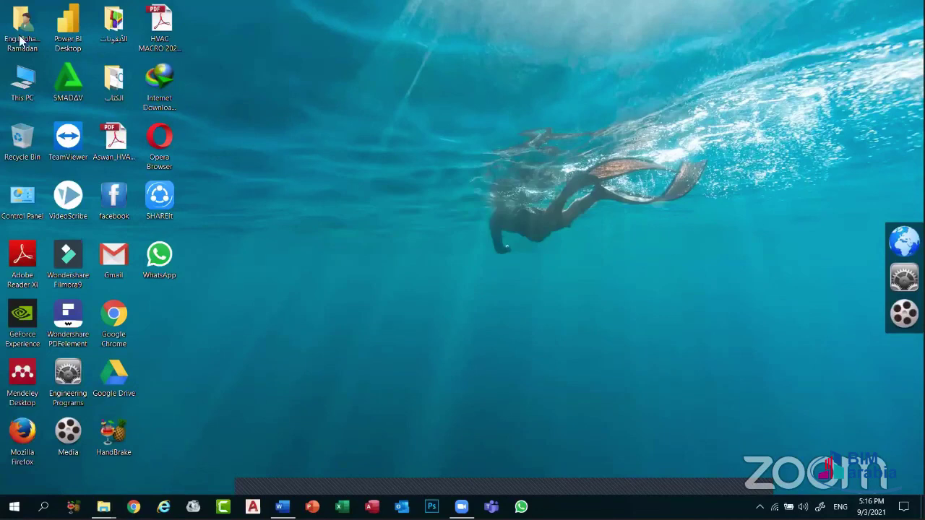
double_click(21, 94)
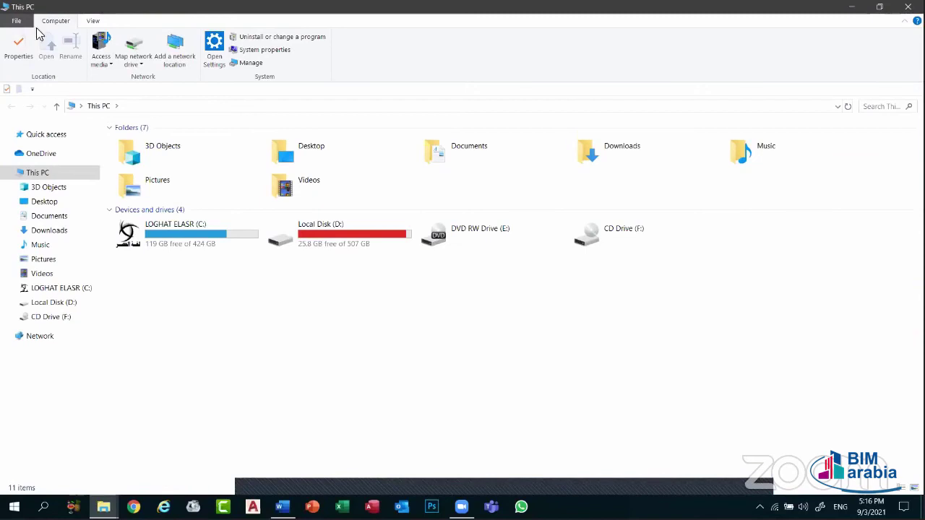
- View the computer's system properties, return to This PC, and open Local Disk (D:) and go back
left_click(10, 58)
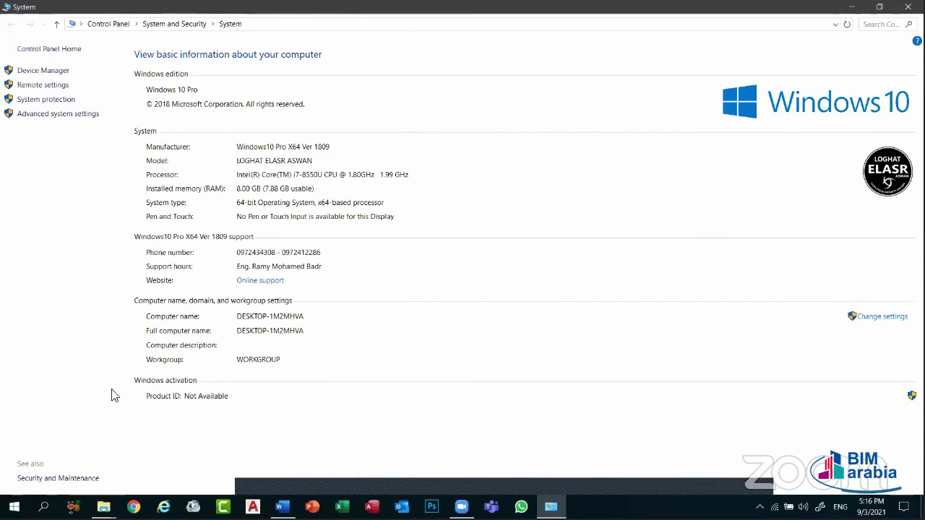
key("super+e")
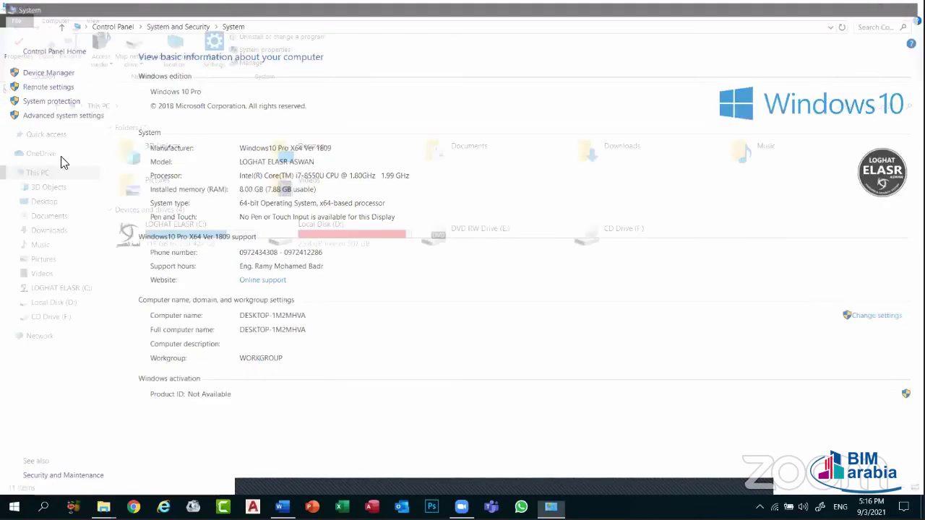
left_click(328, 230)
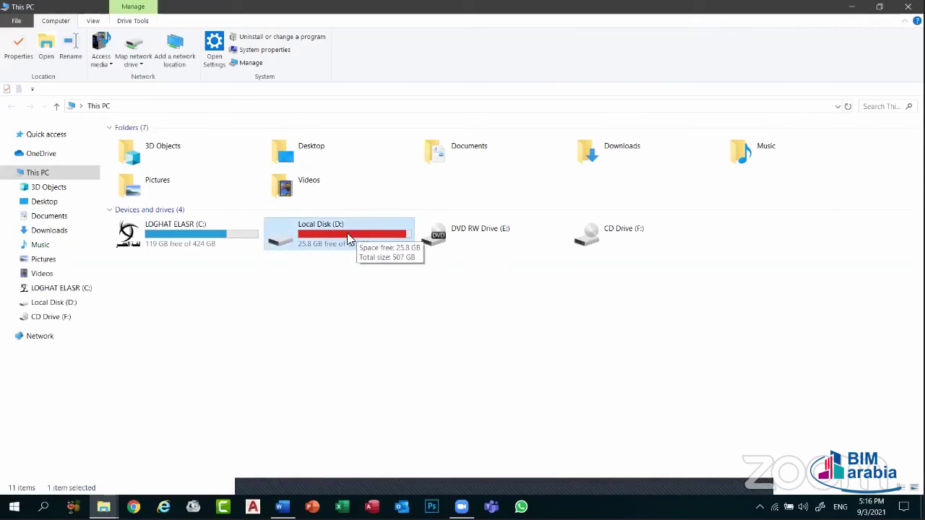
left_click(47, 50)
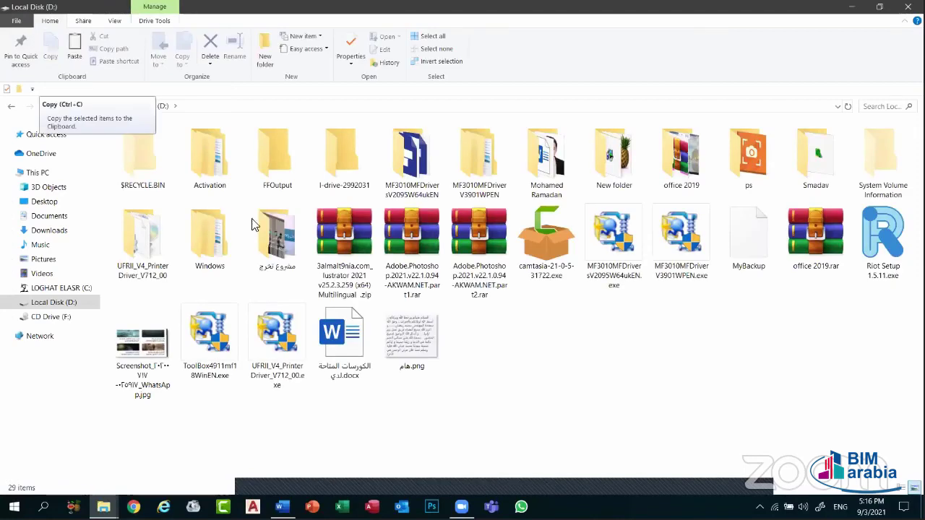
key("alt+Left")
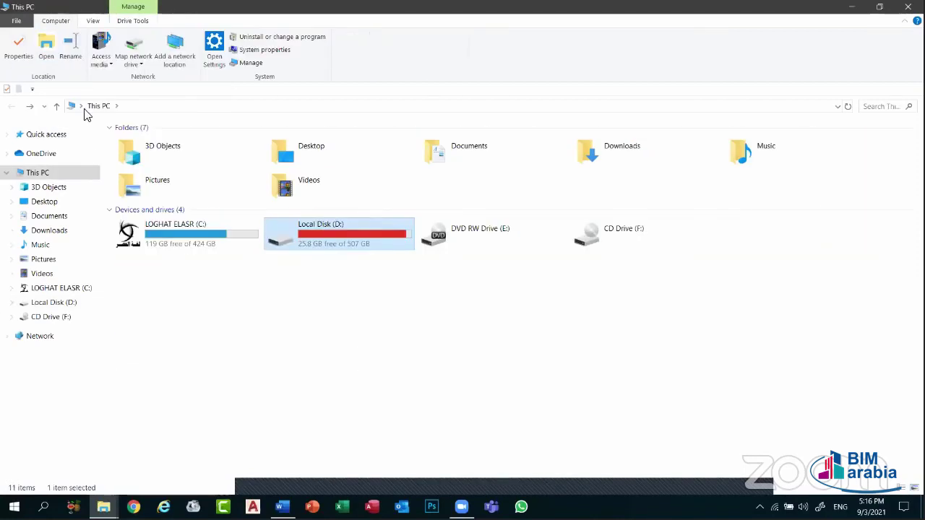
- Bring up renaming for Local Disk (D:) in two ways, leaving its name as it is each time
left_click(70, 45)
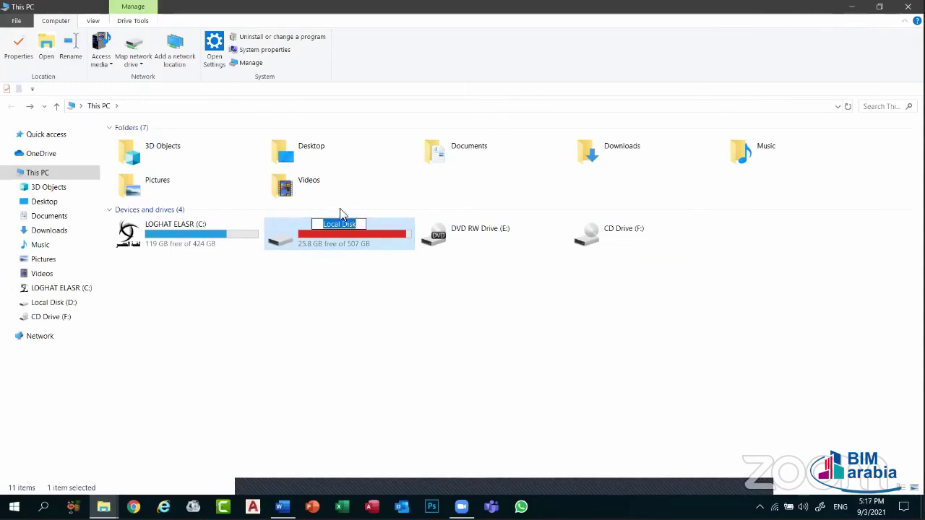
key("Return")
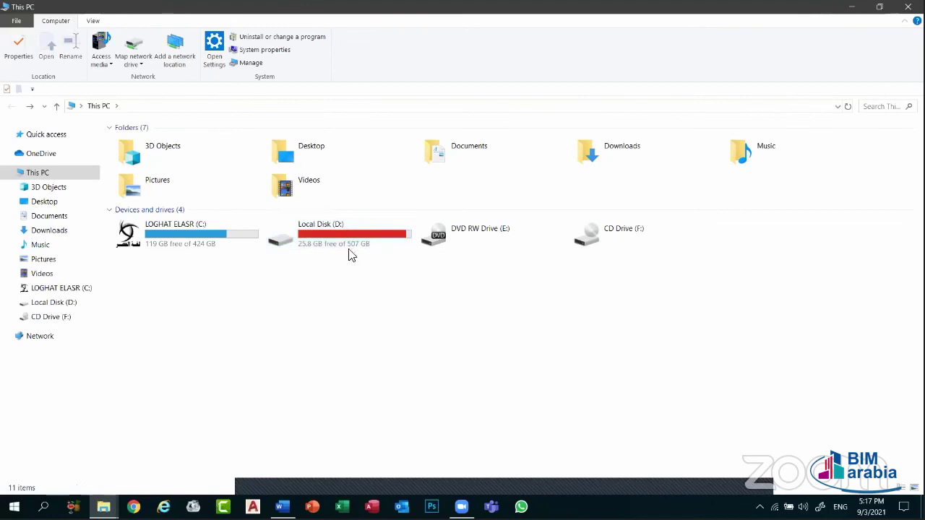
right_click(343, 229)
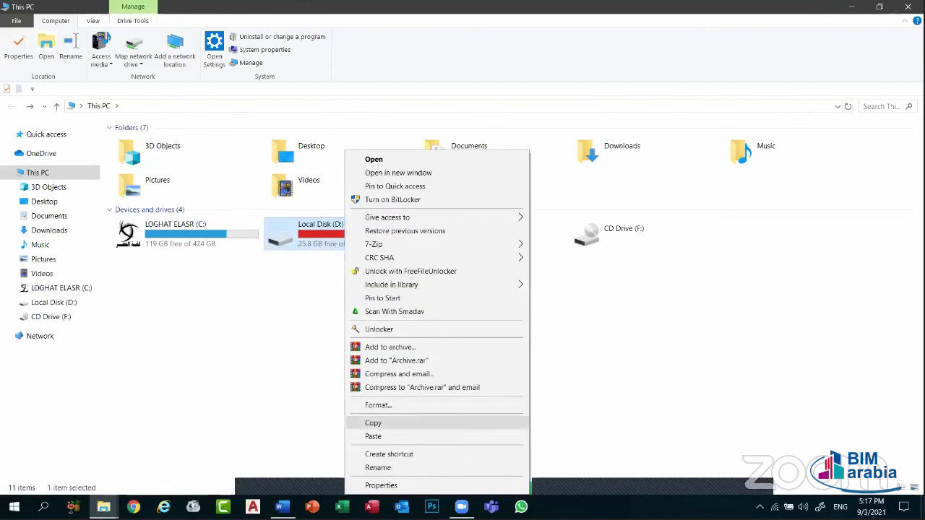
left_click(375, 469)
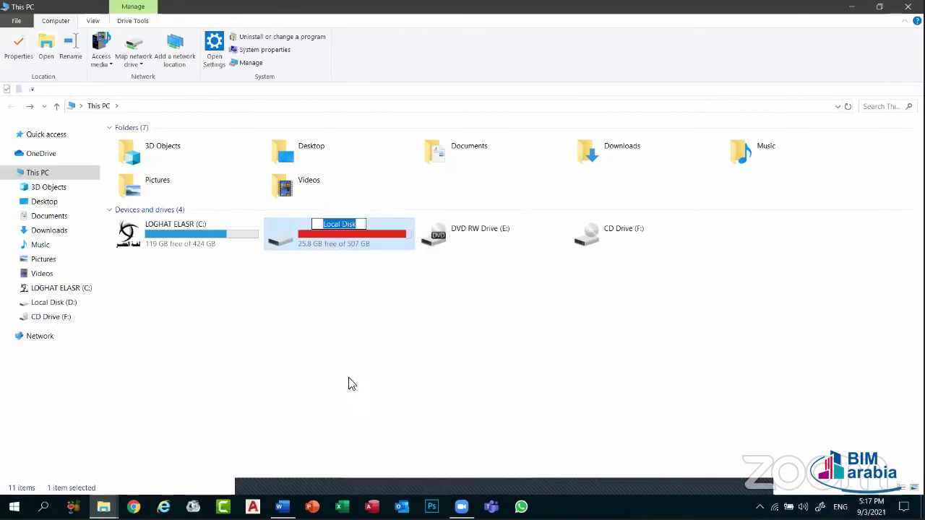
left_click(323, 281)
left_click(318, 219)
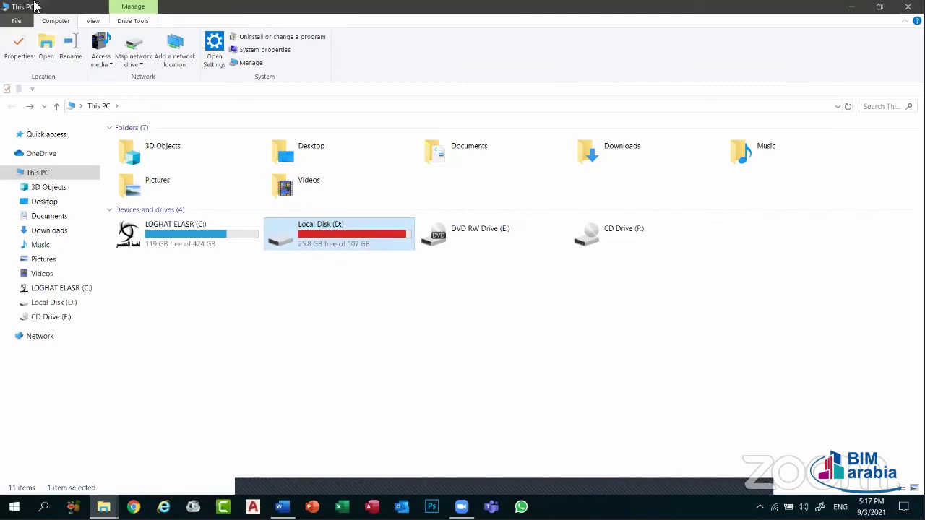
- Review the media server and network drive options, then open Map Network Drive and close it without mapping anything
left_click(101, 60)
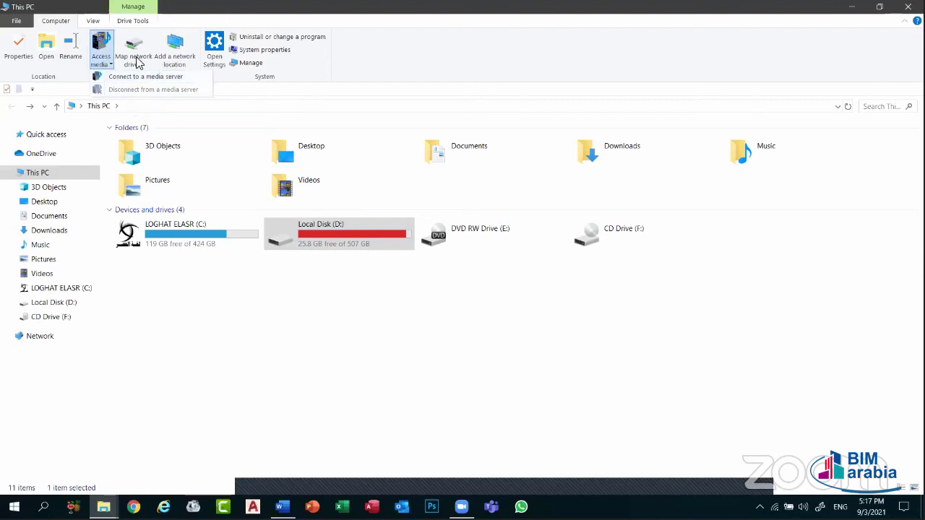
left_click(138, 62)
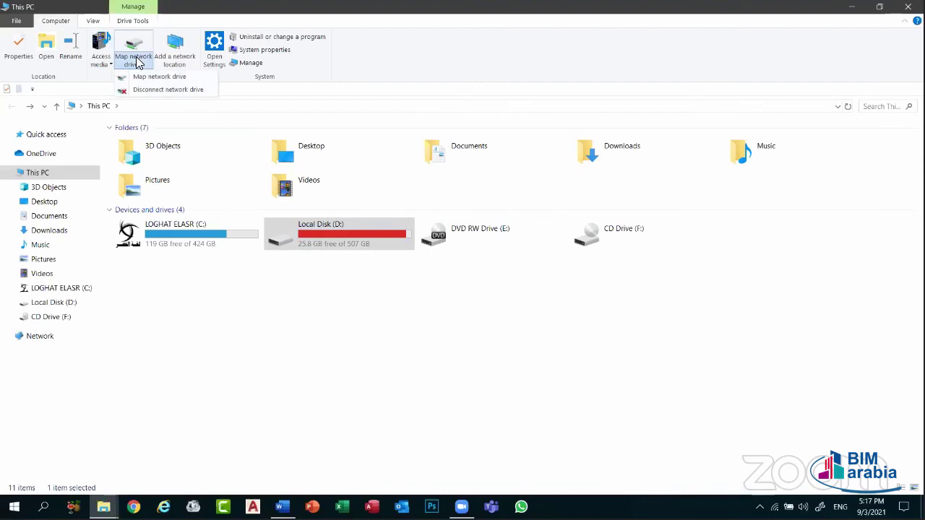
left_click(155, 78)
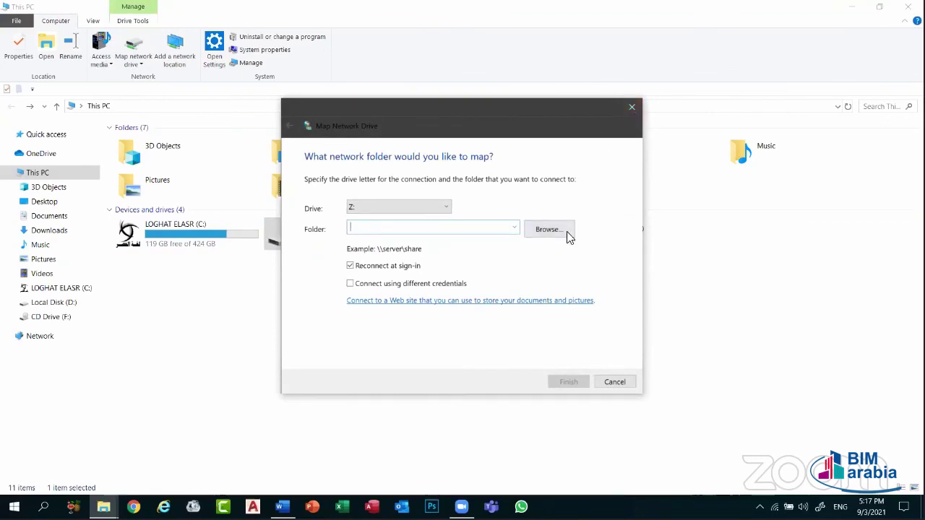
left_click(631, 109)
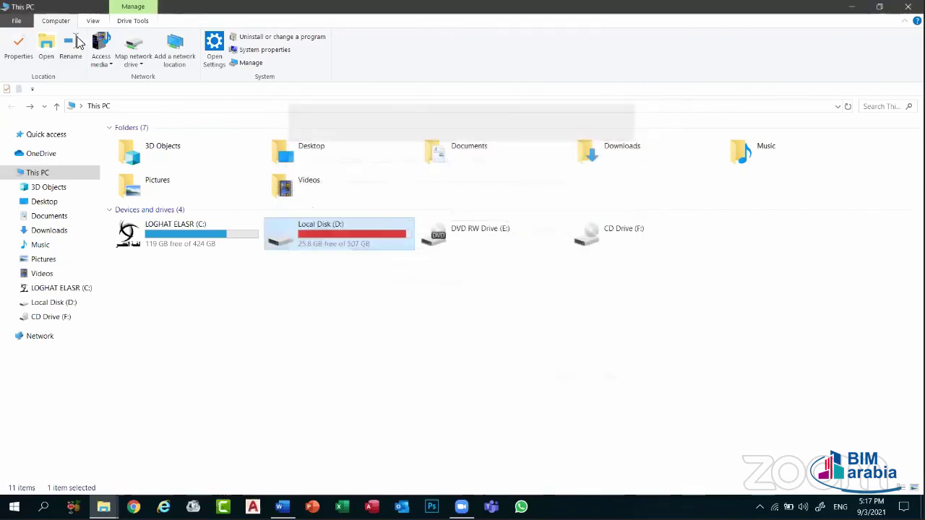
- Go through the Add Network Location wizard, select a custom network location, and cancel
left_click(181, 65)
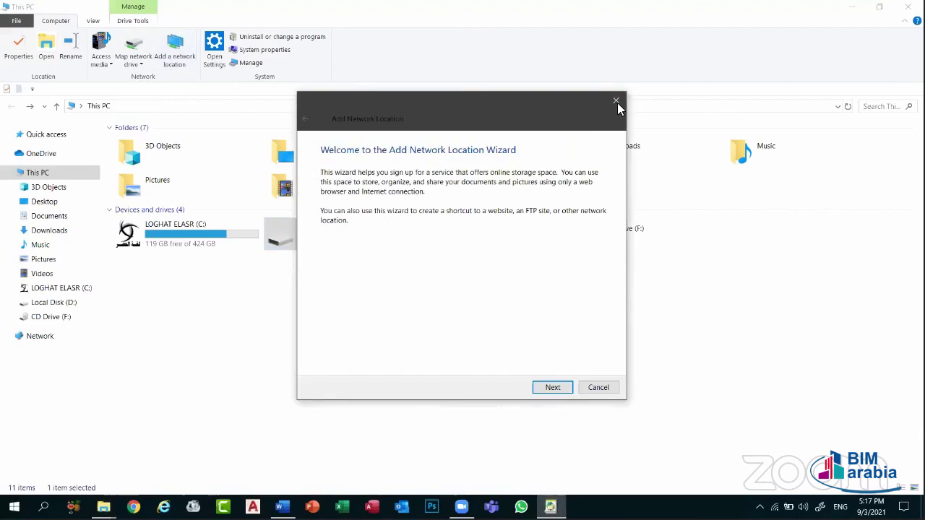
left_click(560, 390)
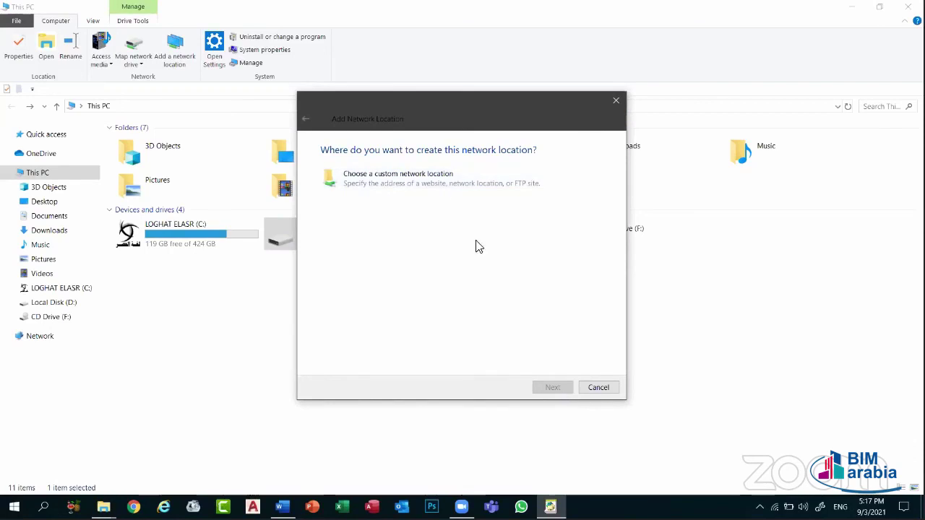
left_click(448, 176)
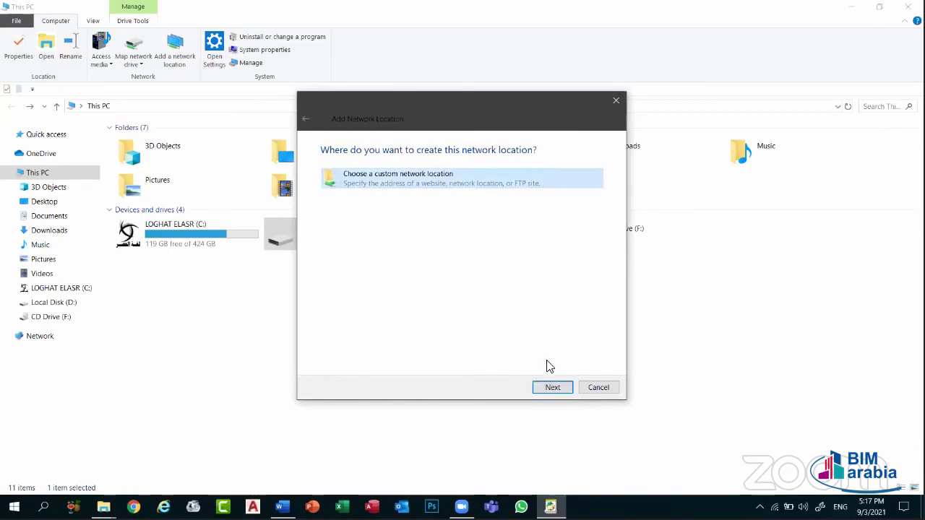
left_click(611, 394)
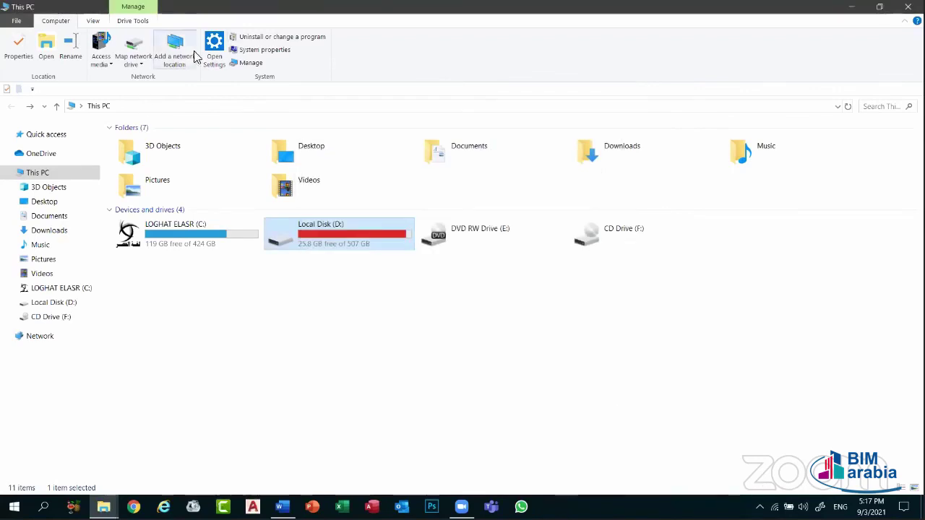
- View Windows Settings and close it, then minimize the This PC window and restore it
left_click(214, 49)
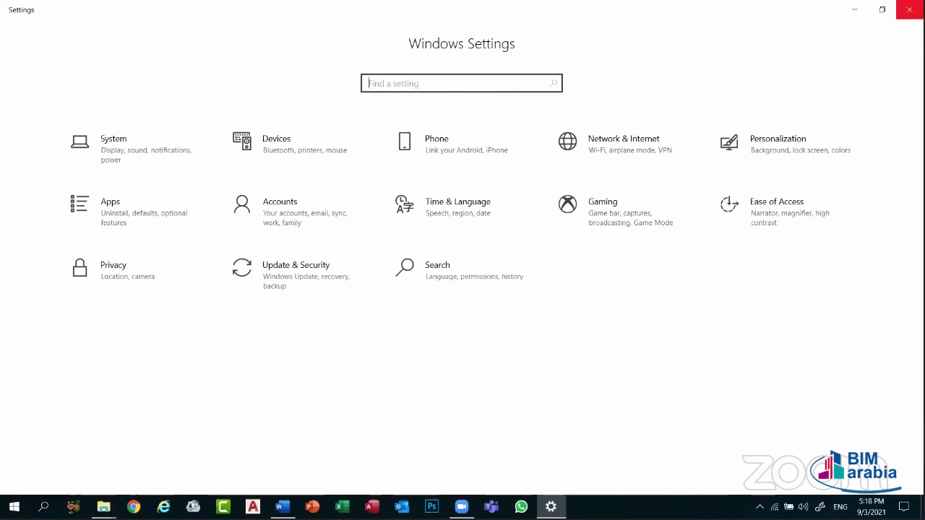
left_click(909, 9)
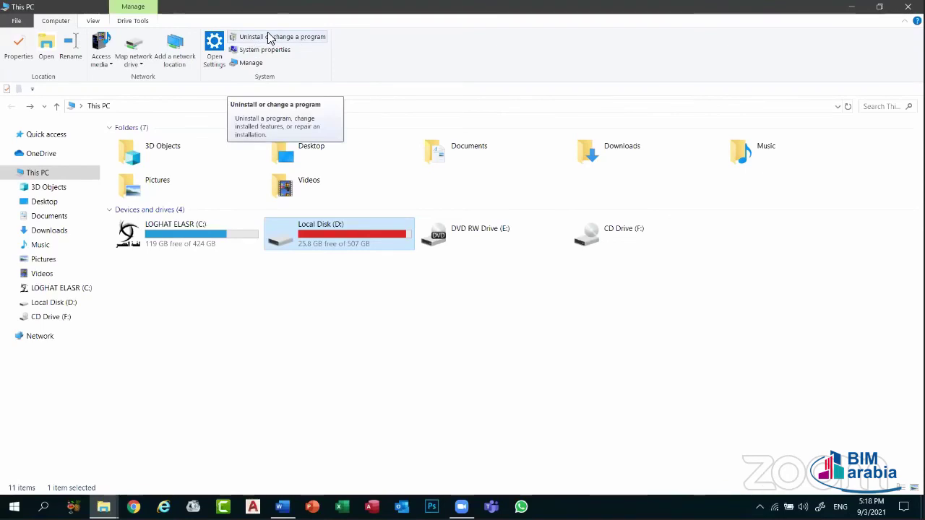
left_click(852, 7)
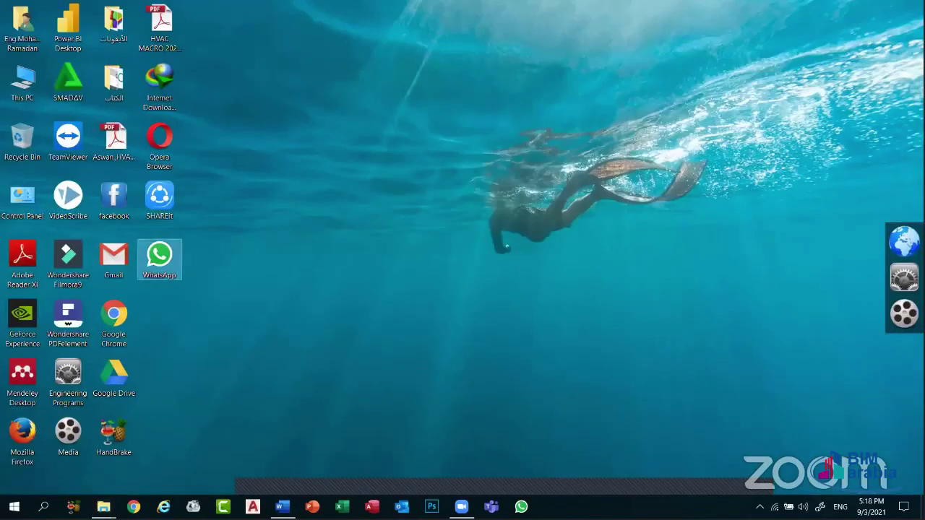
mouse_move(103, 507)
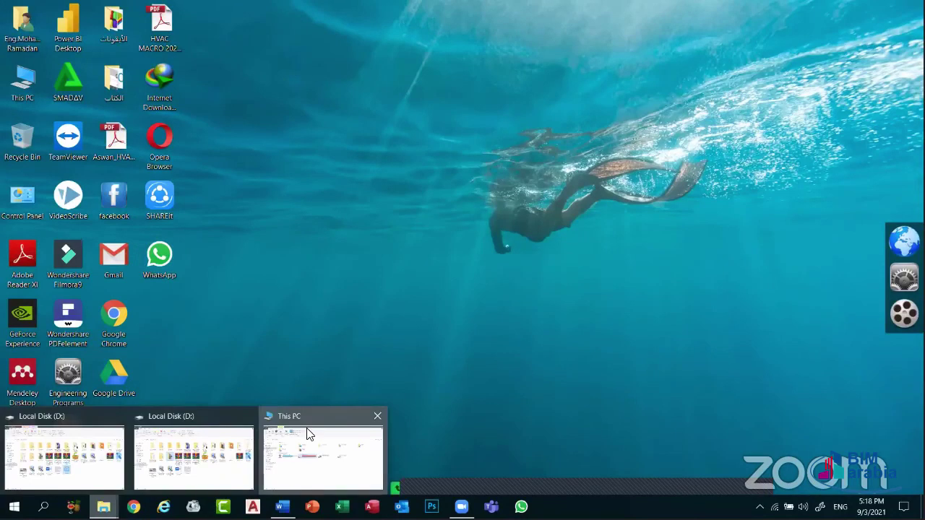
left_click(305, 434)
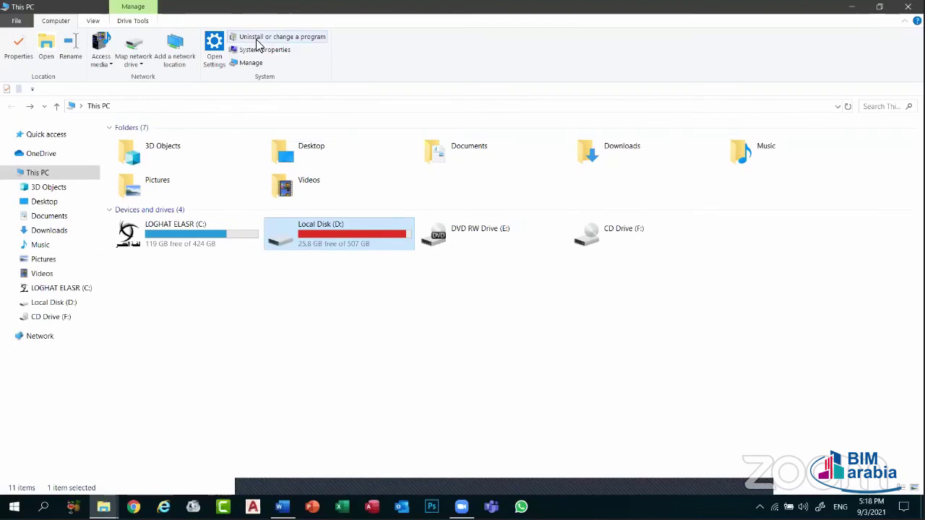
- View the installed programs list for uninstalling, expand Adobe After Effects CC 2019 and close Settings without removing it
left_click(257, 38)
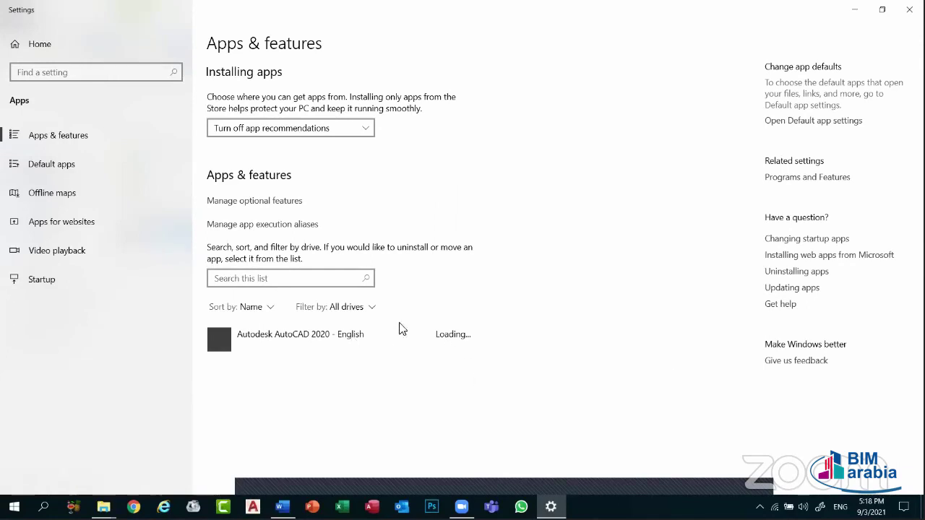
scroll(403, 329, "down", 4)
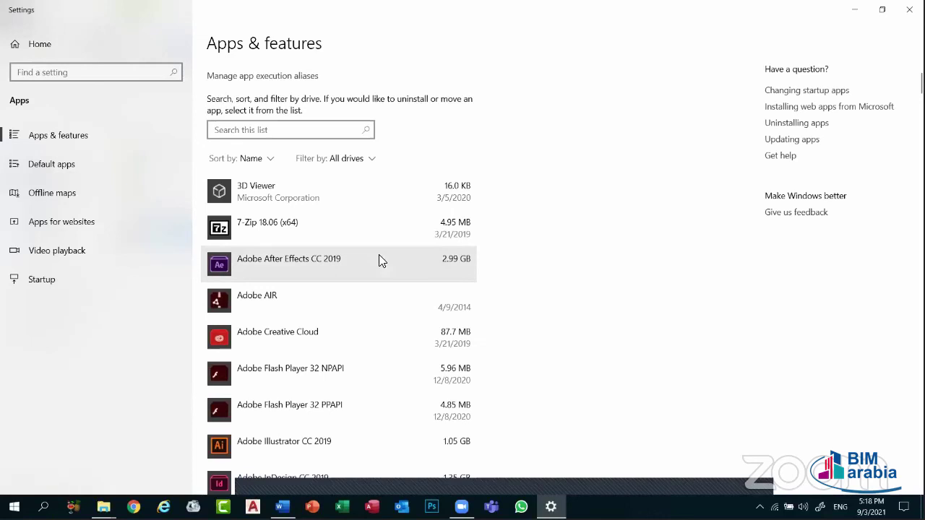
left_click(379, 262)
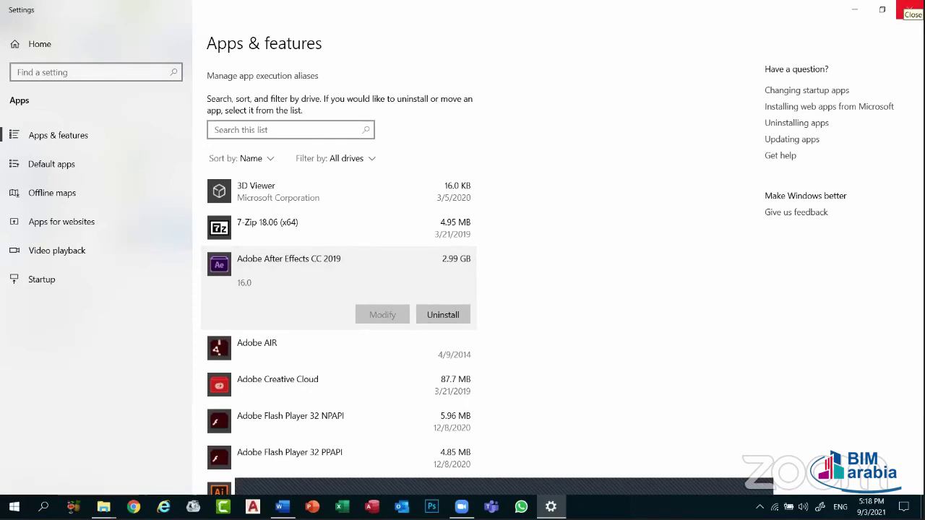
left_click(907, 9)
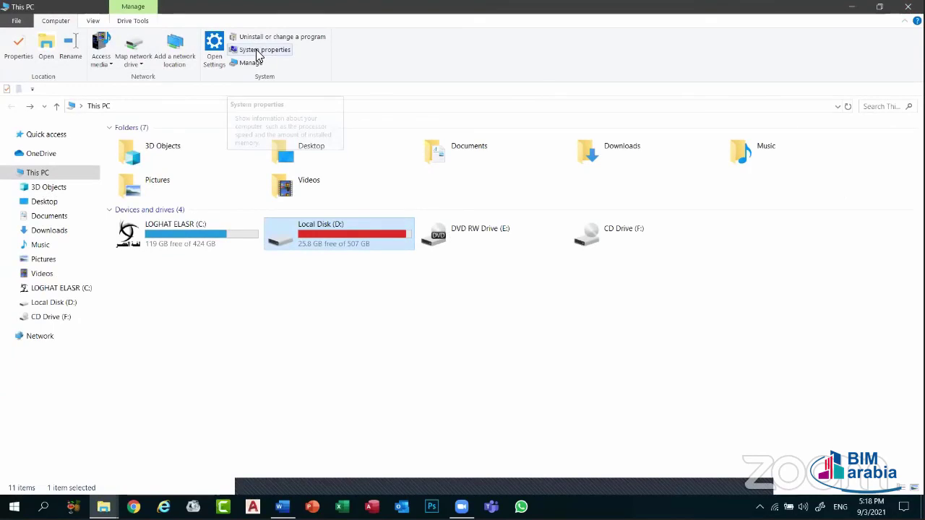
- View the PC's About information and close it, then open Computer Management and show the Device Manager list
left_click(257, 51)
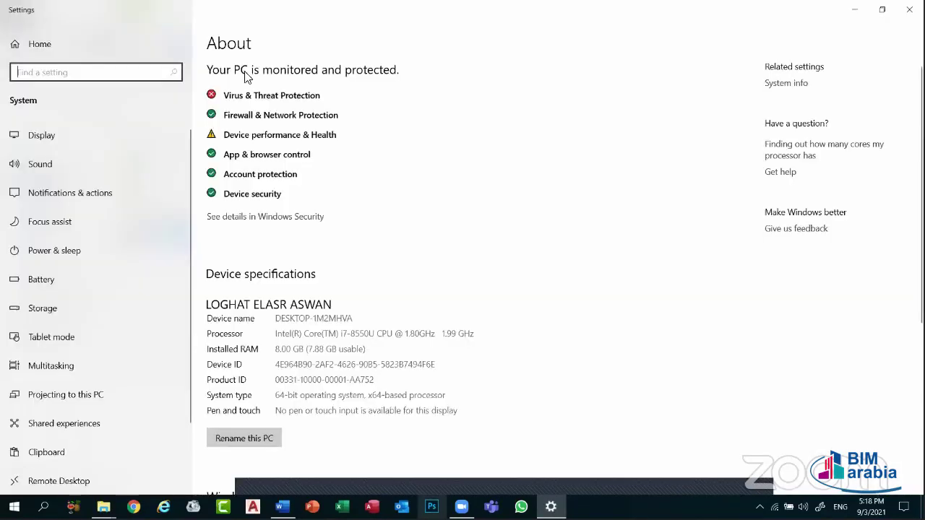
key("alt+F4")
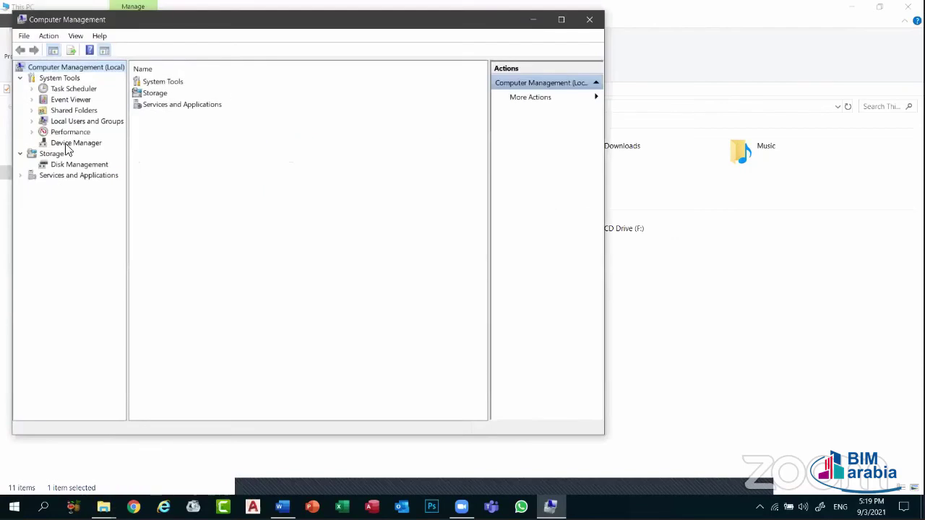
left_click(81, 144)
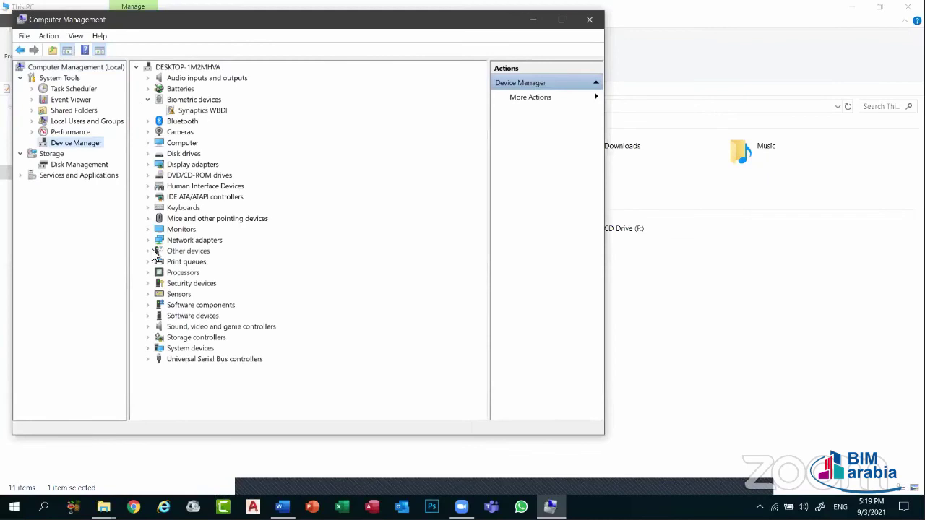
- View Disk Management, open the Shrink Volume settings for drive D: and cancel them, and close Computer Management
left_click(78, 164)
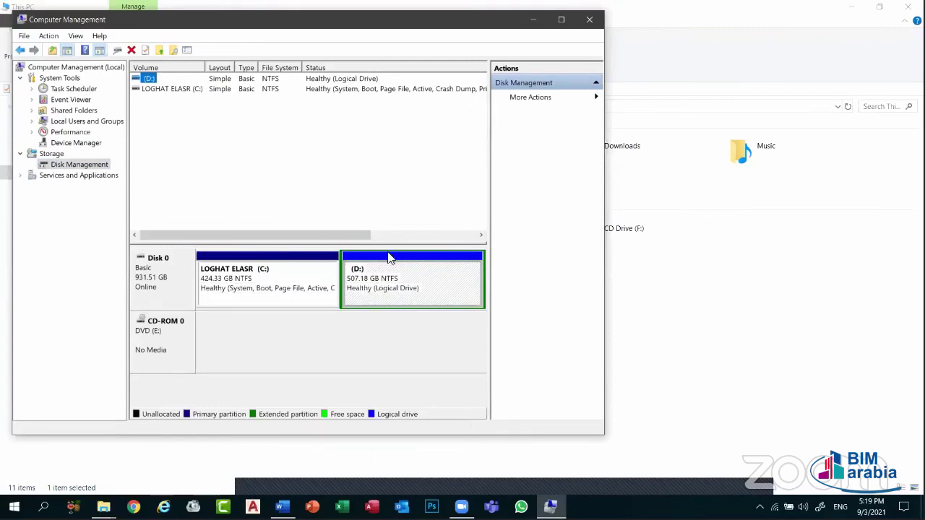
right_click(402, 281)
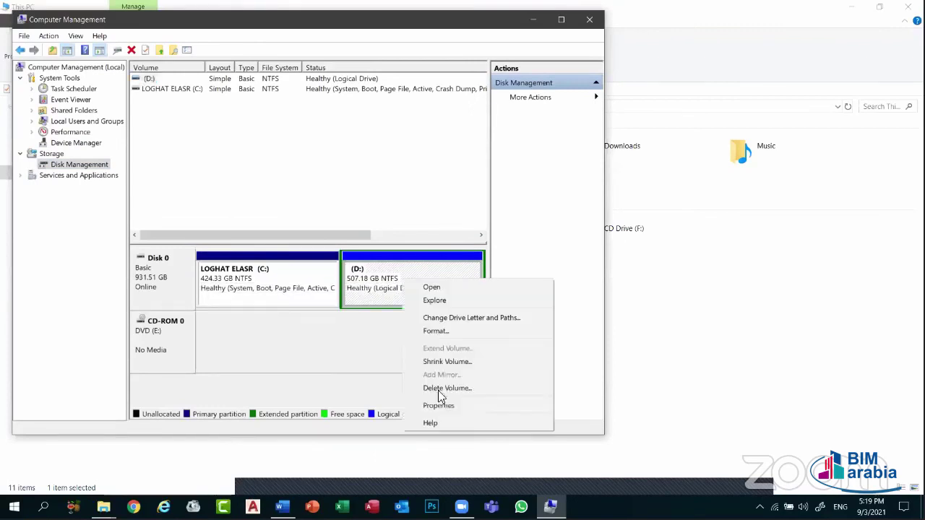
left_click(443, 362)
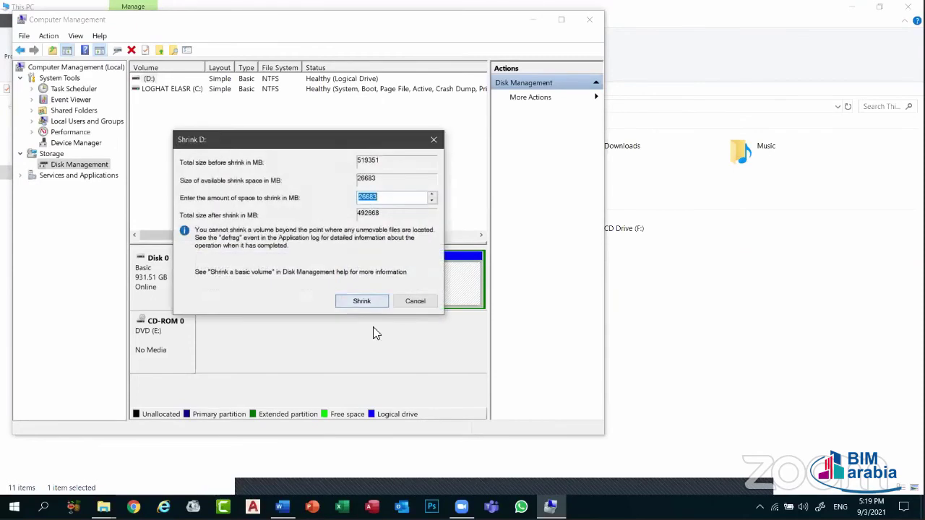
left_click(409, 303)
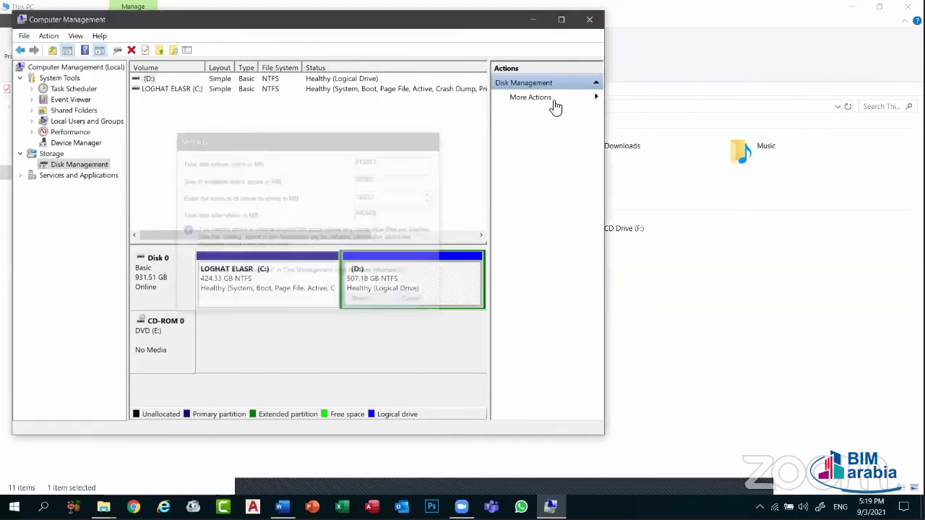
key("alt+F4")
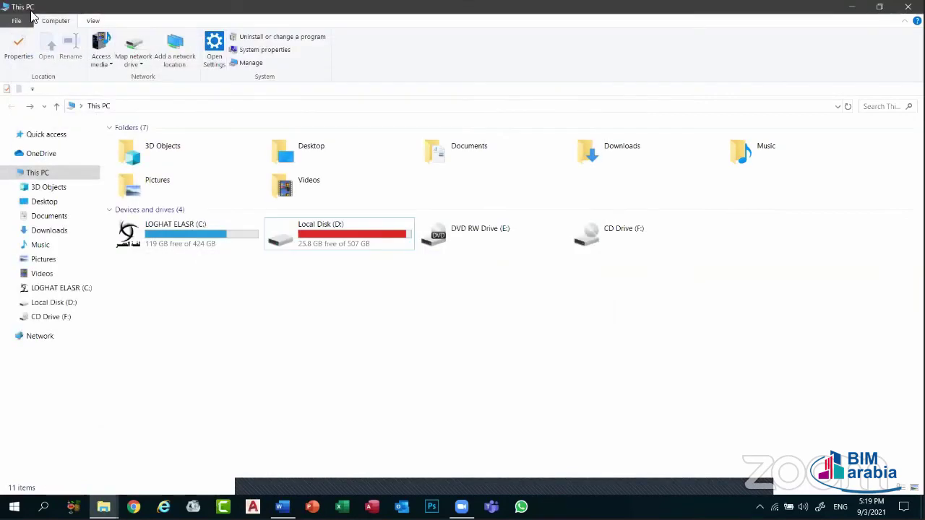
- Try the Details, Large icons and Small icons layouts for This PC, and return it to Tiles
left_click(94, 21)
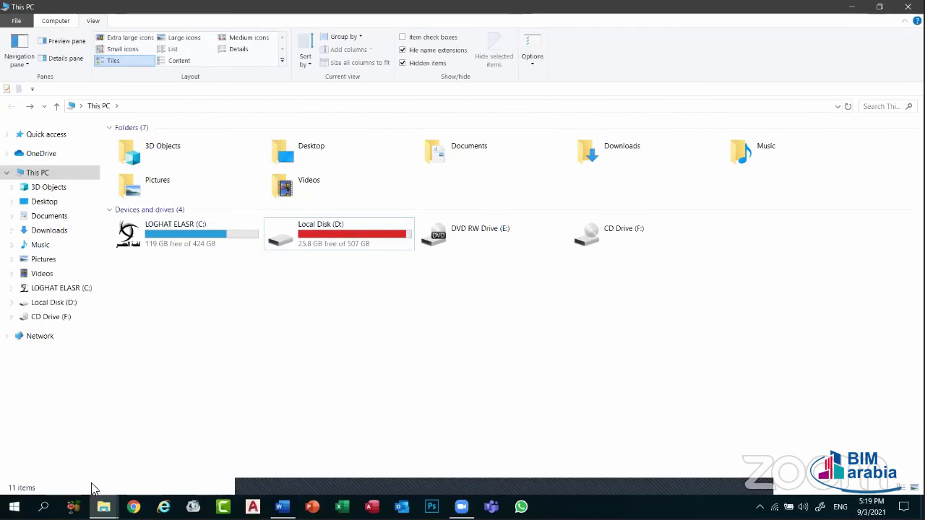
key("ctrl+shift+6")
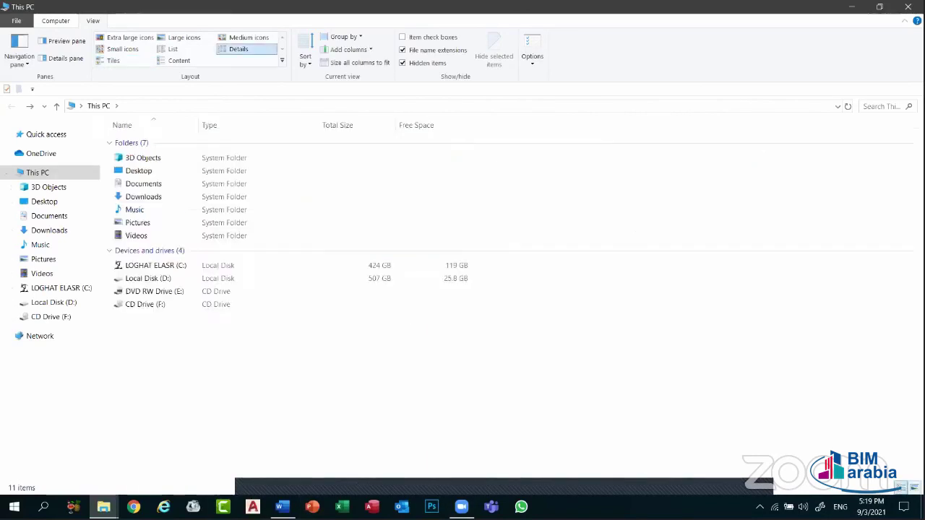
key("ctrl+shift+2")
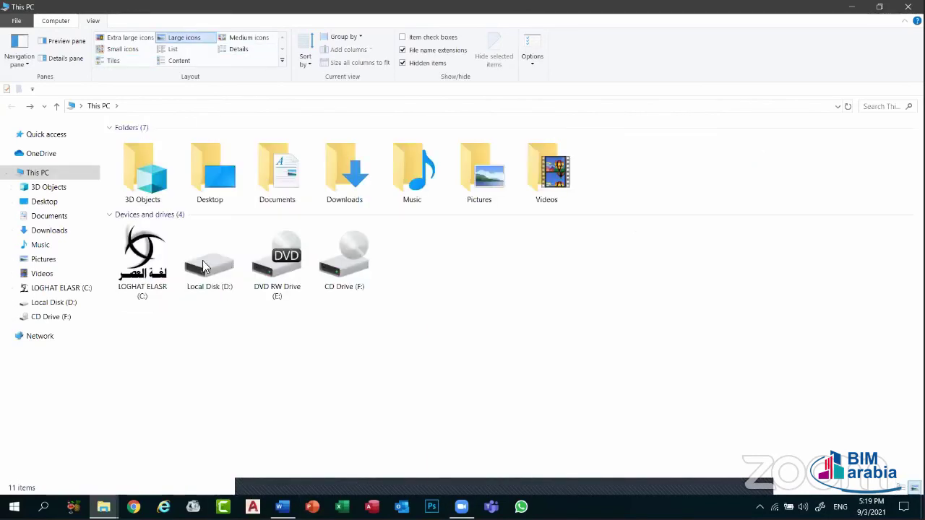
left_click(129, 48)
left_click(108, 61)
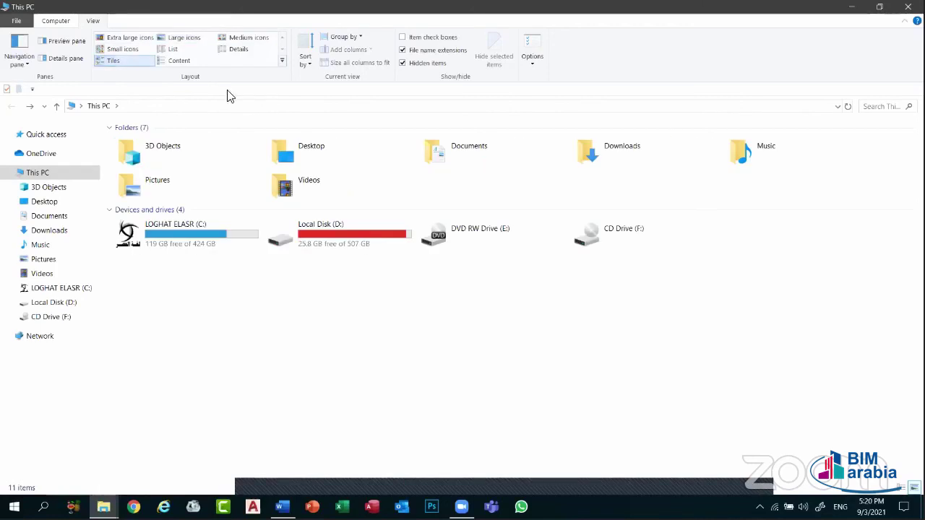
- Hide the navigation pane and show it again
left_click(19, 60)
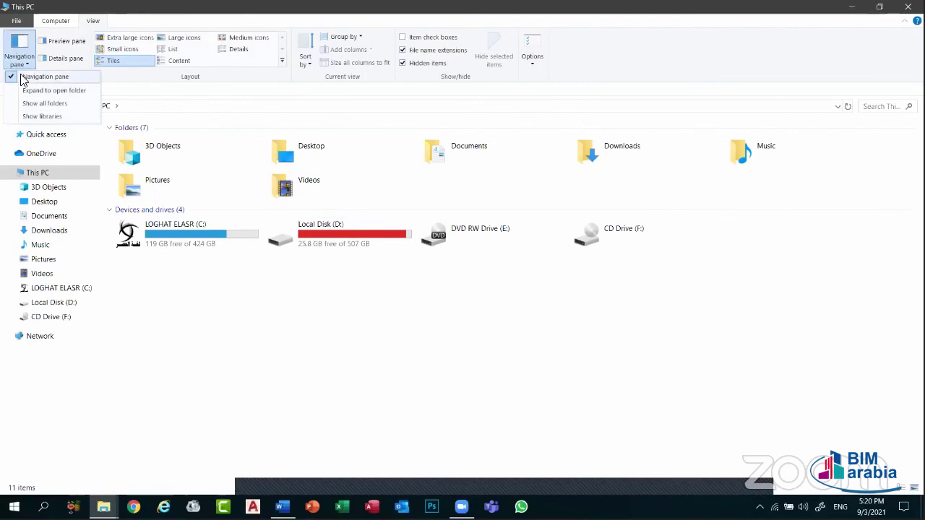
left_click(5, 78)
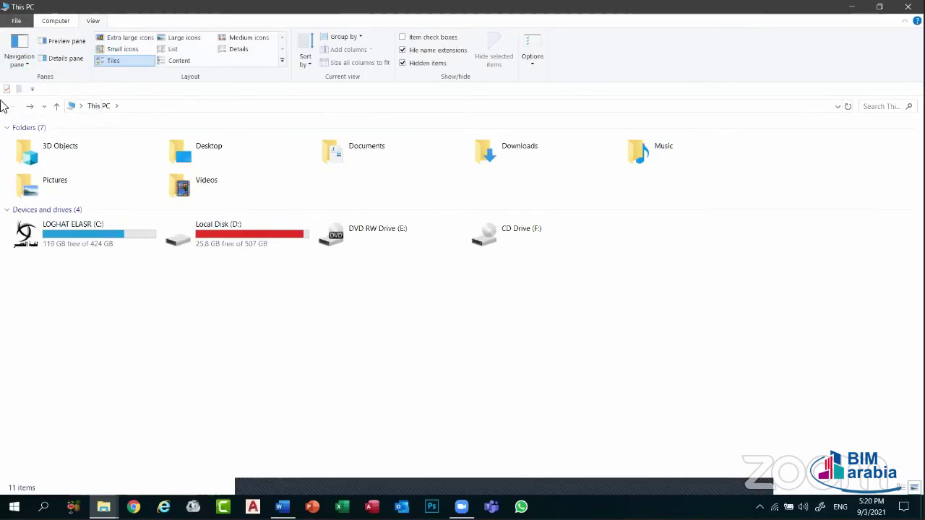
left_click(21, 64)
left_click(10, 76)
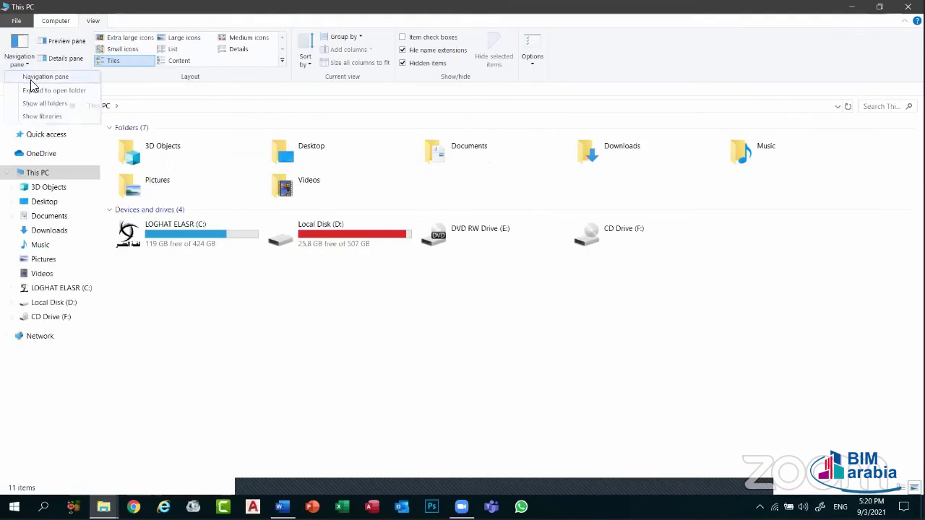
- Enable Expand to open folder and Show all folders for the navigation pane, and switch Expand to open folder back off
left_click(23, 64)
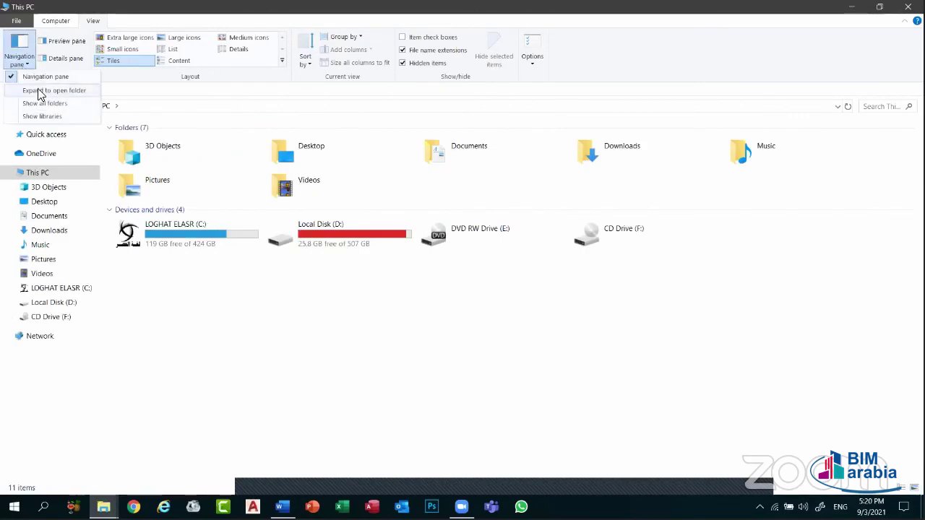
left_click(41, 93)
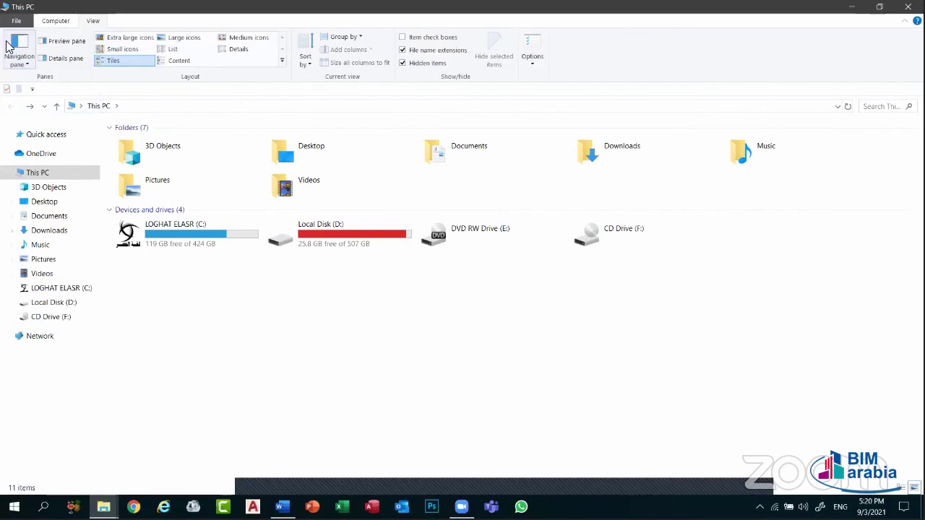
left_click(26, 63)
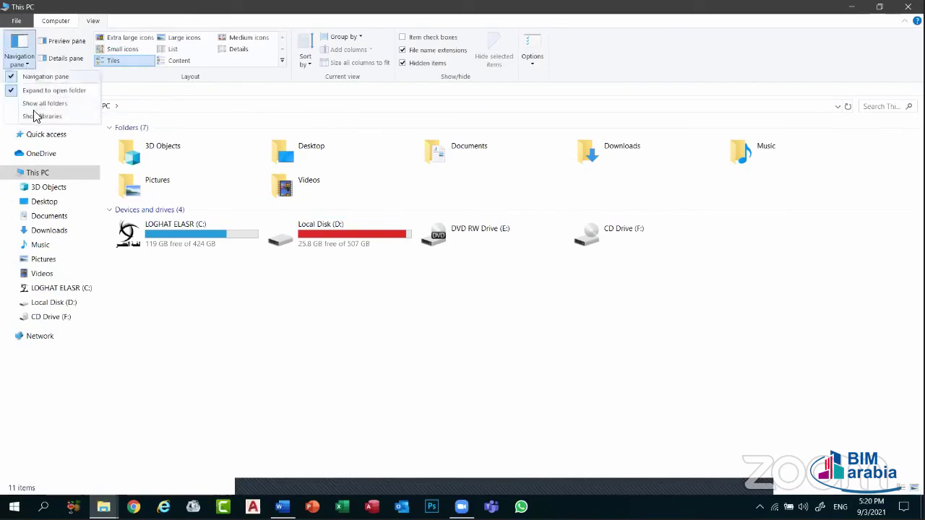
left_click(34, 103)
left_click(17, 63)
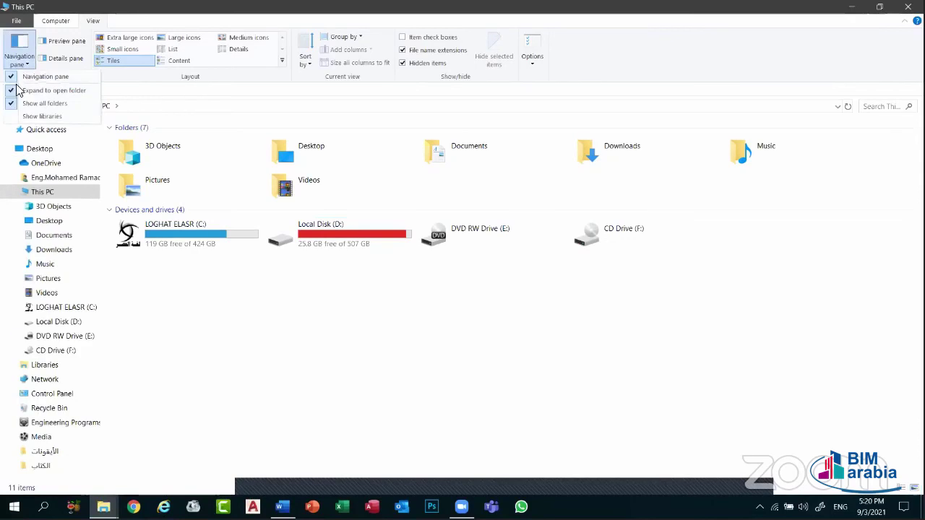
left_click(18, 91)
left_click(18, 62)
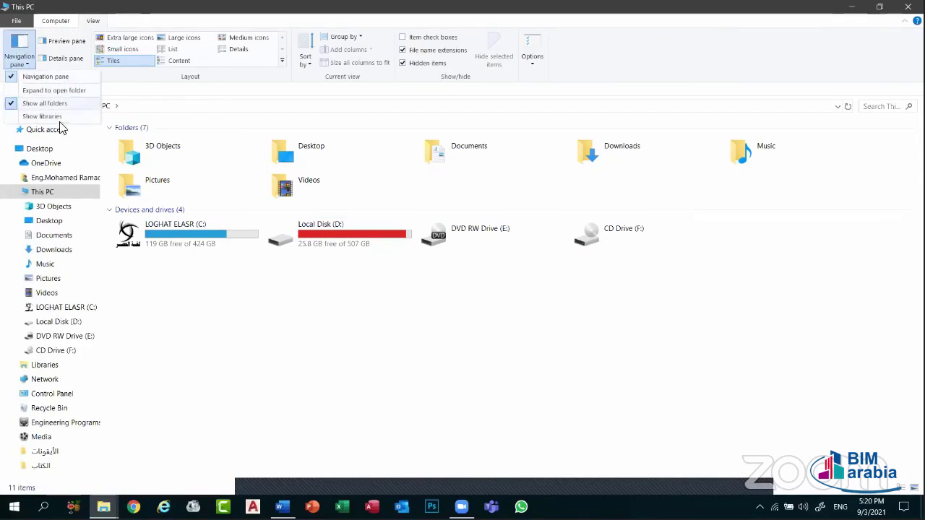
left_click(72, 325)
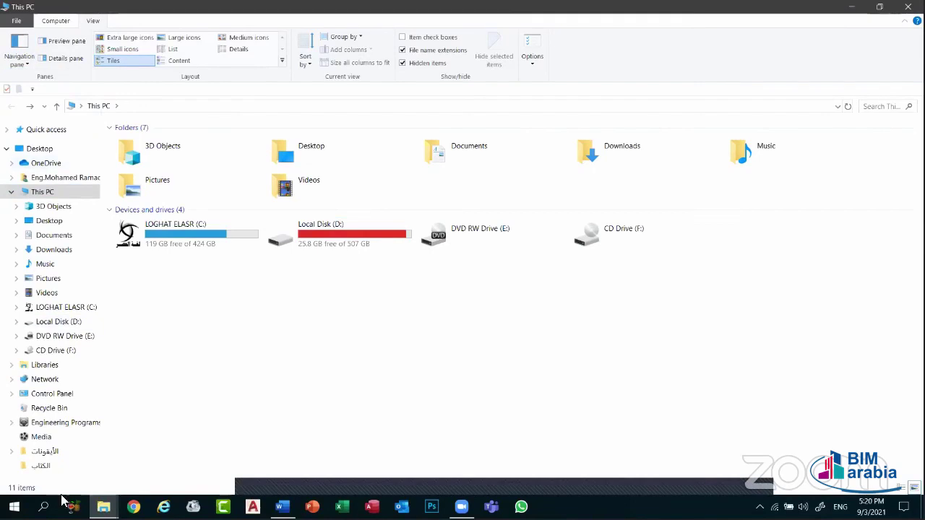
- Enable Show libraries for the navigation pane and open the Libraries folder
left_click(18, 63)
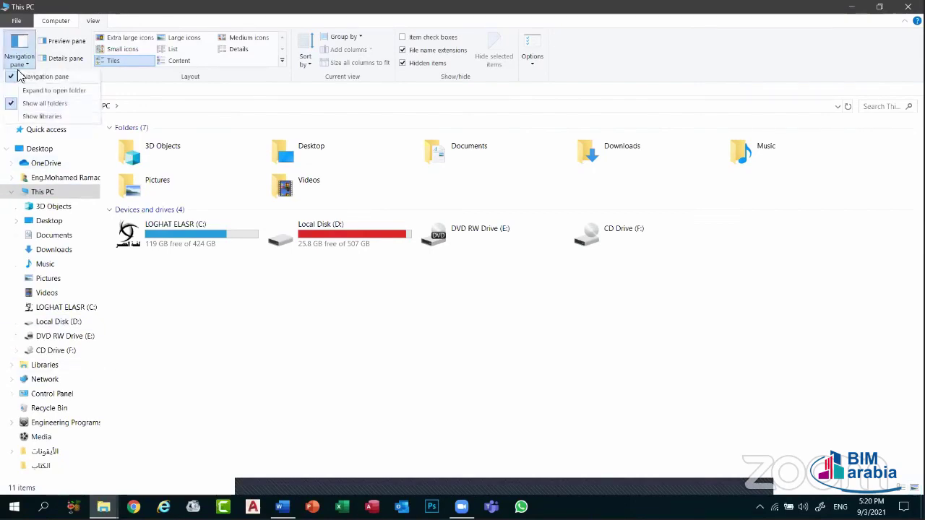
left_click(56, 119)
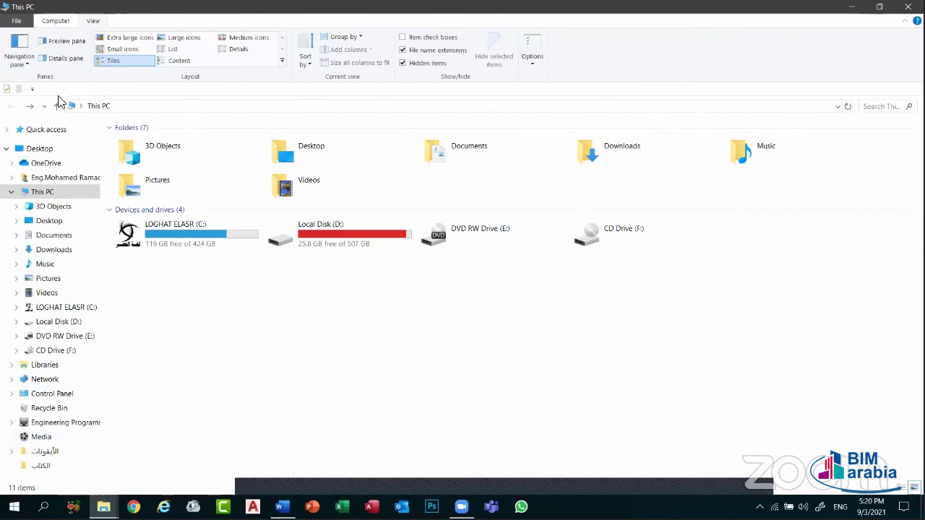
left_click(44, 365)
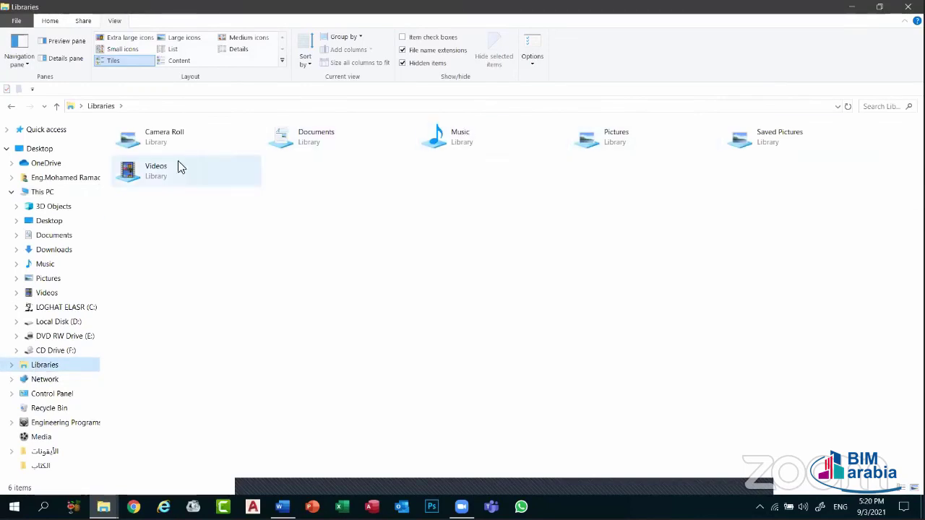
- Turn off Show all folders and Show libraries for the navigation pane, and go back to This PC
left_click(19, 61)
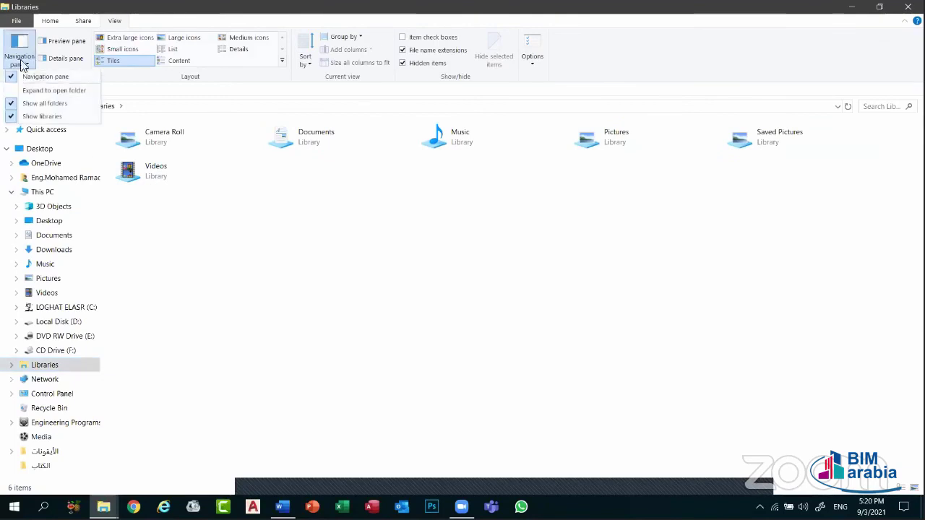
left_click(25, 103)
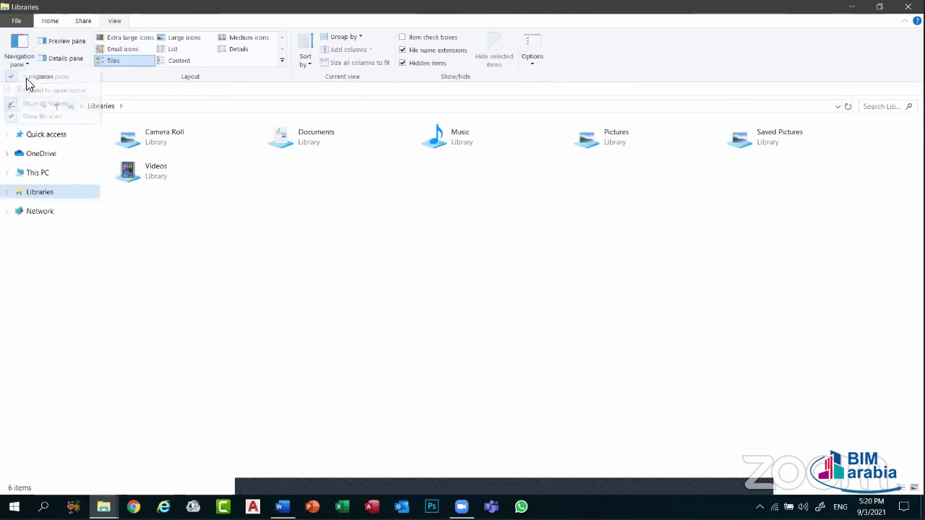
left_click(39, 116)
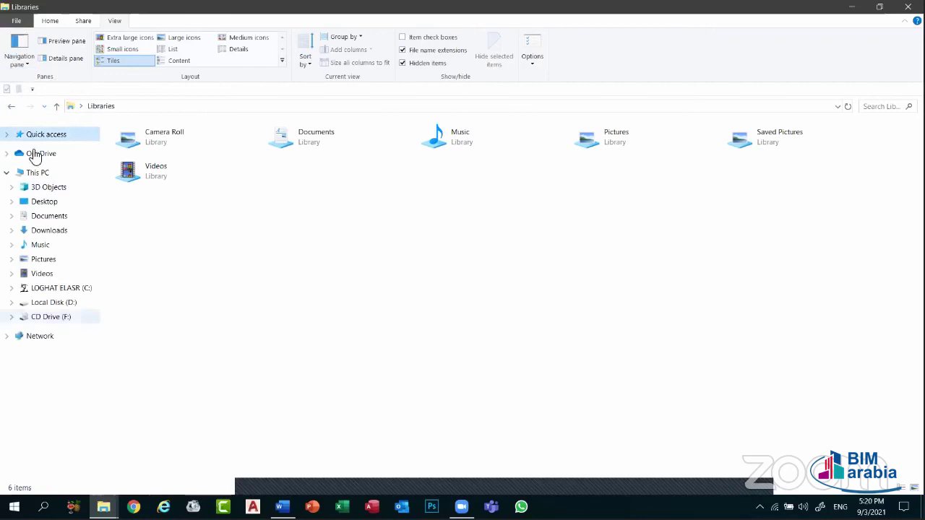
left_click(17, 59)
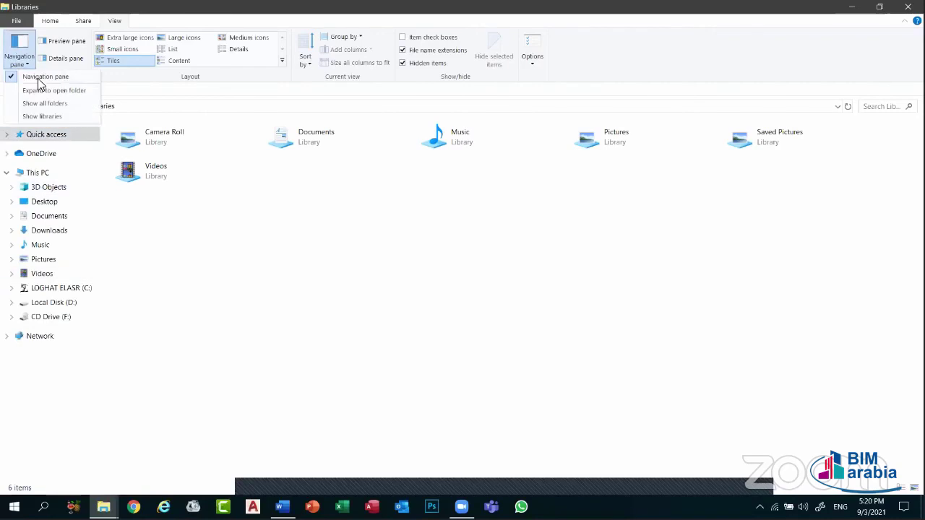
left_click(241, 268)
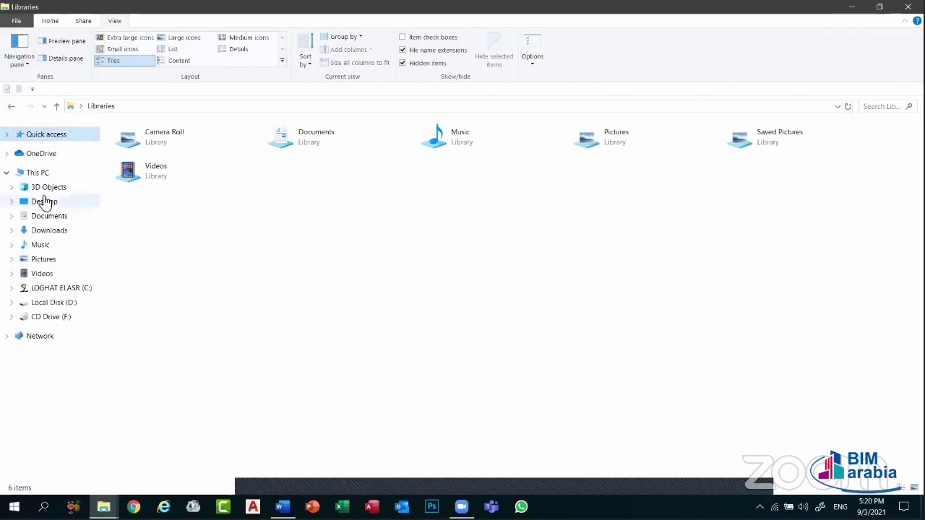
left_click(13, 107)
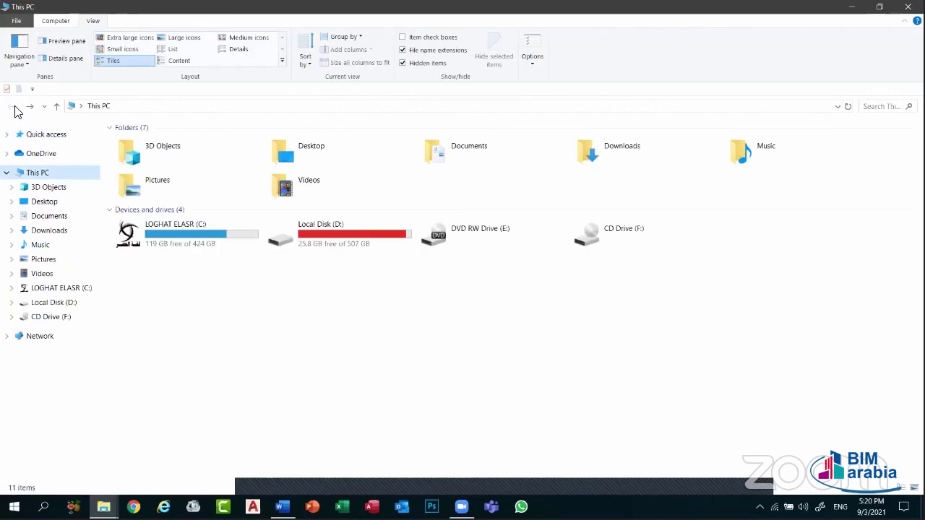
- Review the available Sort by and Group by options for This PC without changing them
left_click(309, 66)
left_click(342, 406)
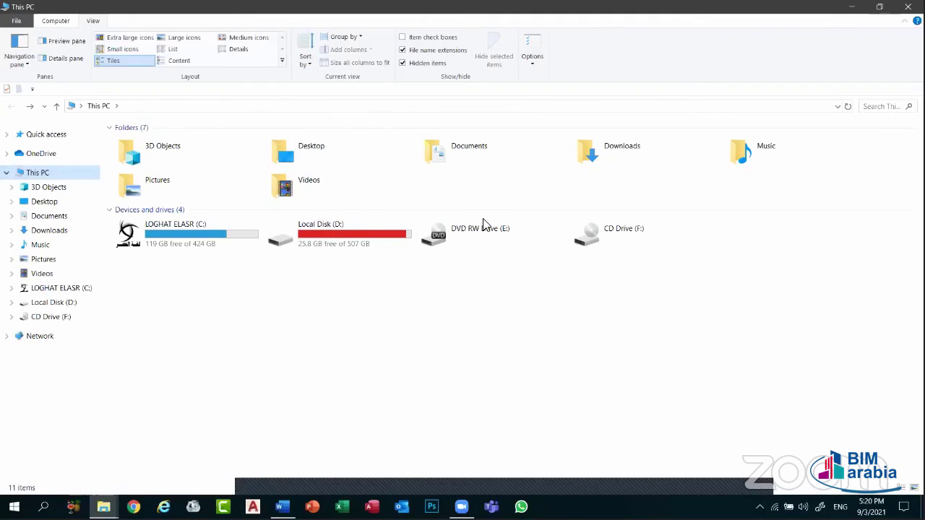
left_click(305, 58)
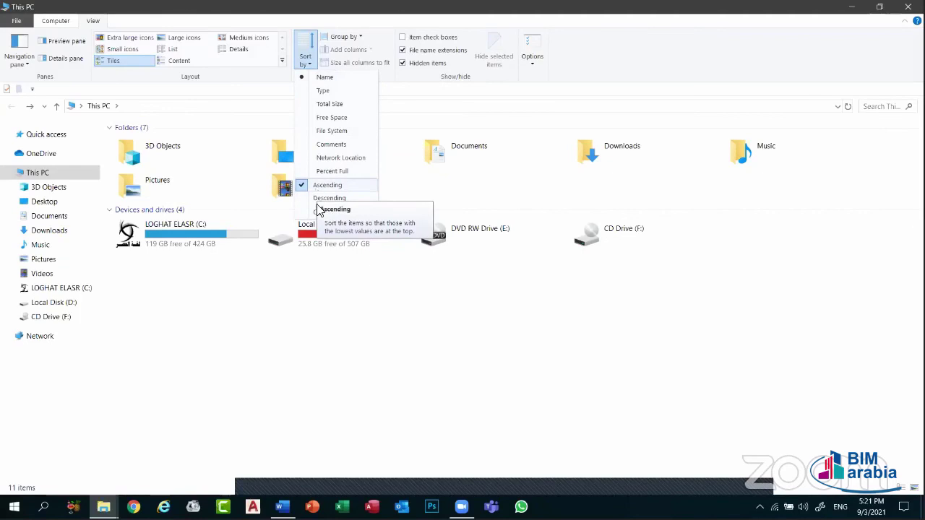
left_click(372, 302)
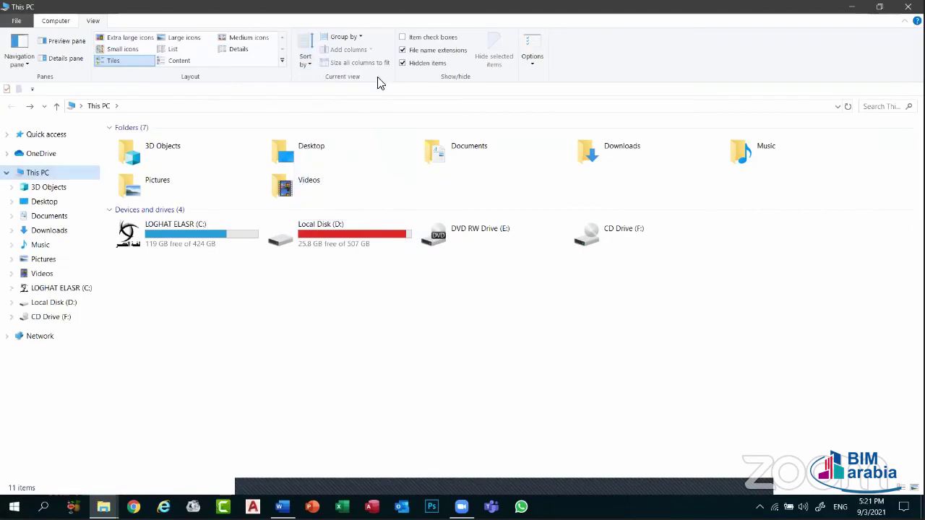
left_click(339, 36)
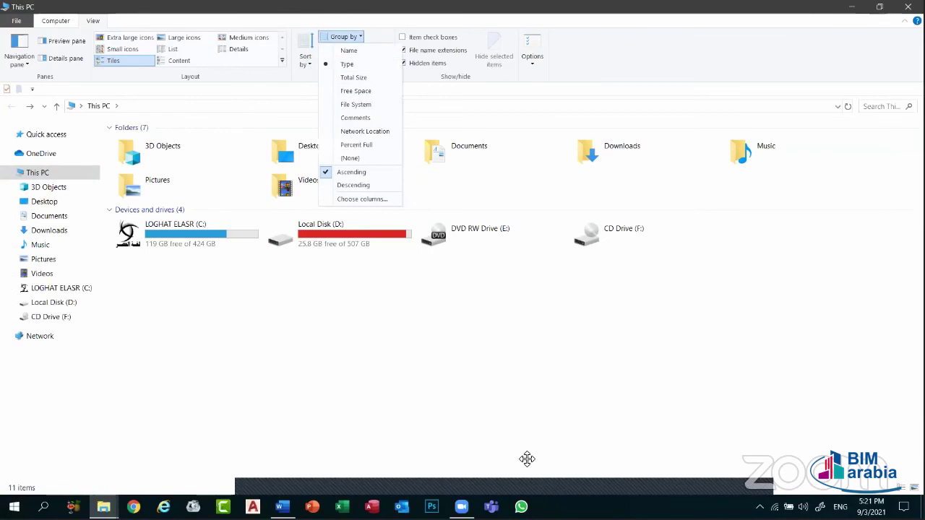
key("Escape")
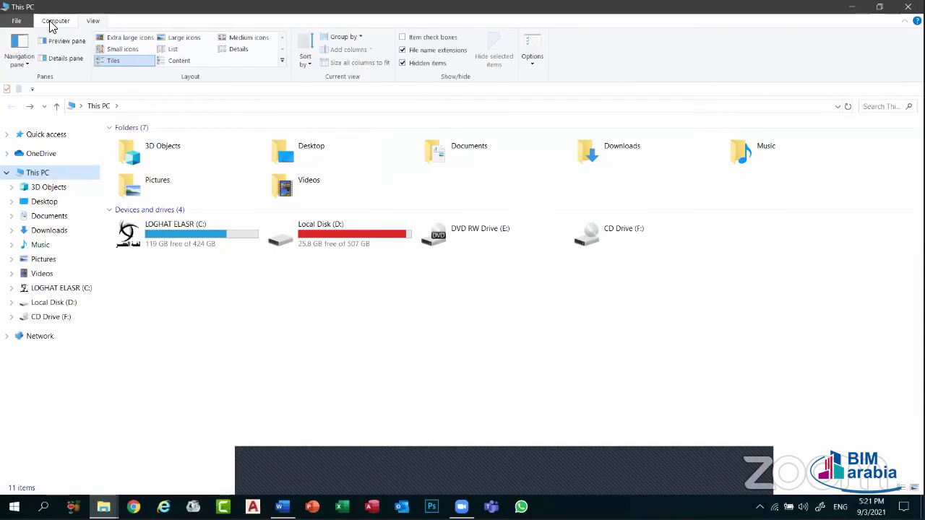
- Open This PC in a new File Explorer window
left_click(18, 23)
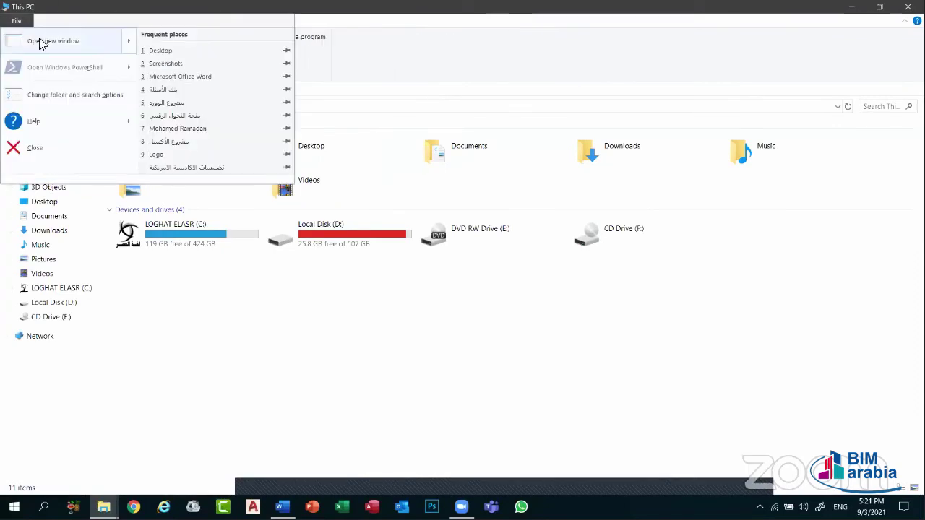
mouse_move(41, 43)
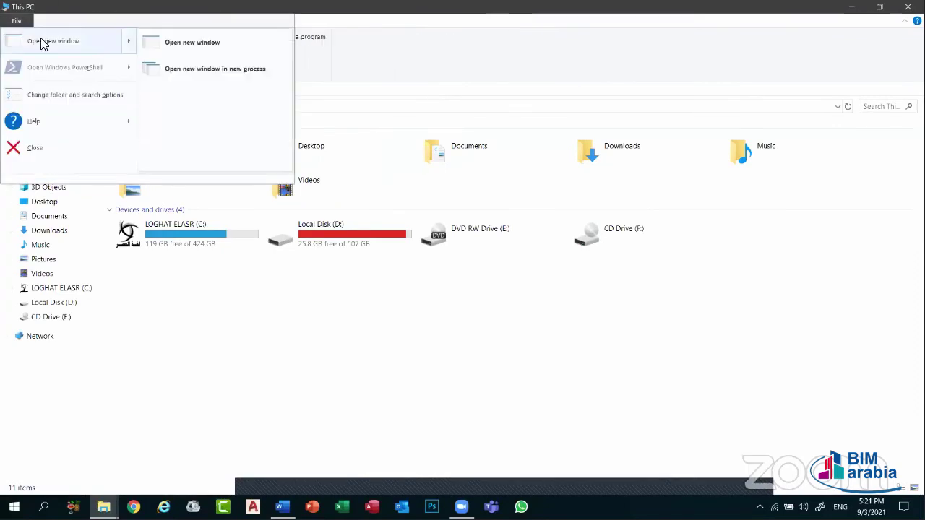
left_click(194, 45)
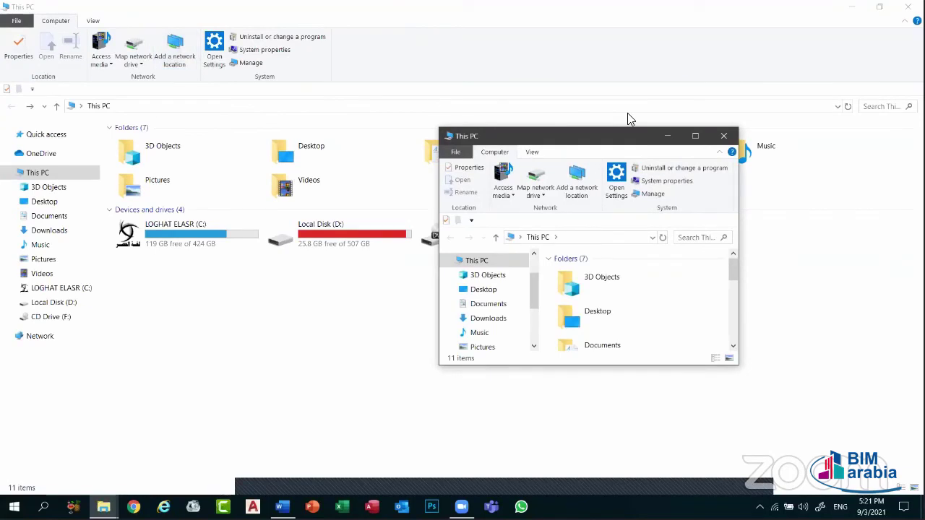
- Reposition the small This PC window, open This PC again in a new window in a new process, and maximize it
left_click_drag(622, 136, 424, 97)
left_click(15, 20)
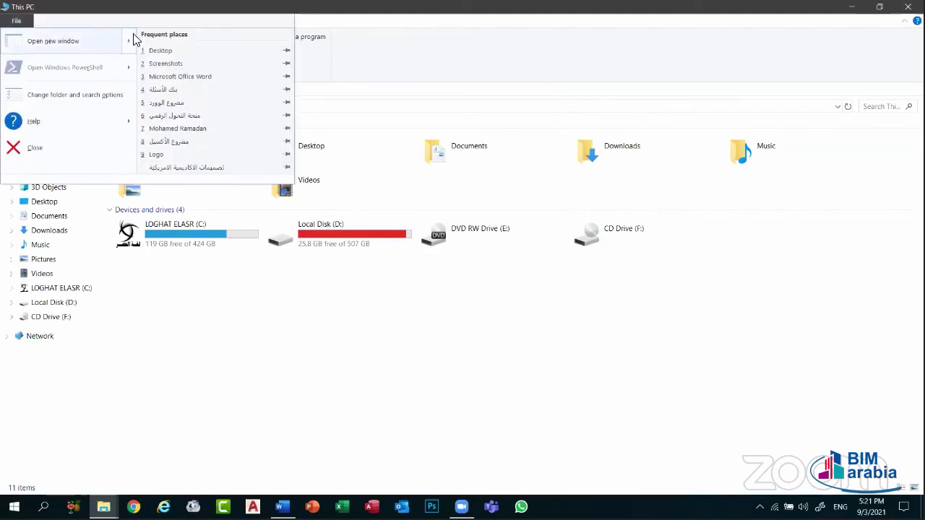
mouse_move(124, 41)
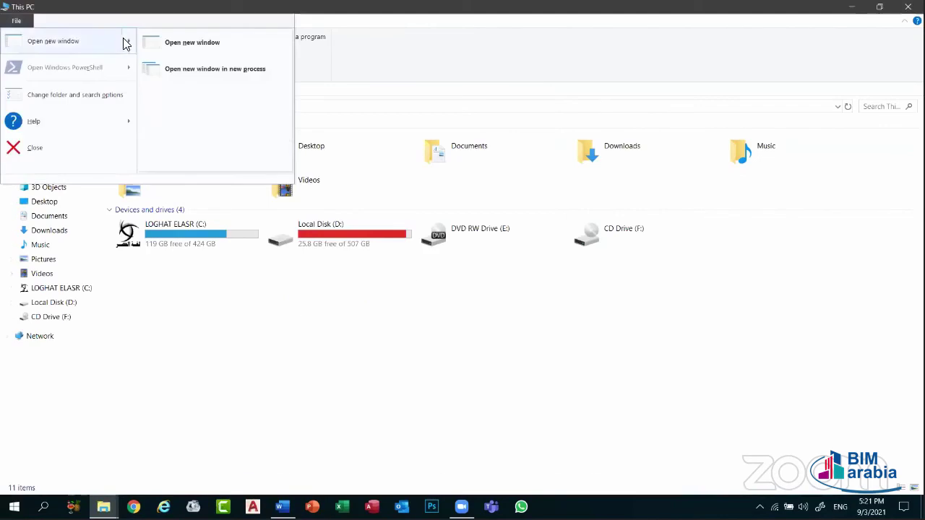
left_click(206, 70)
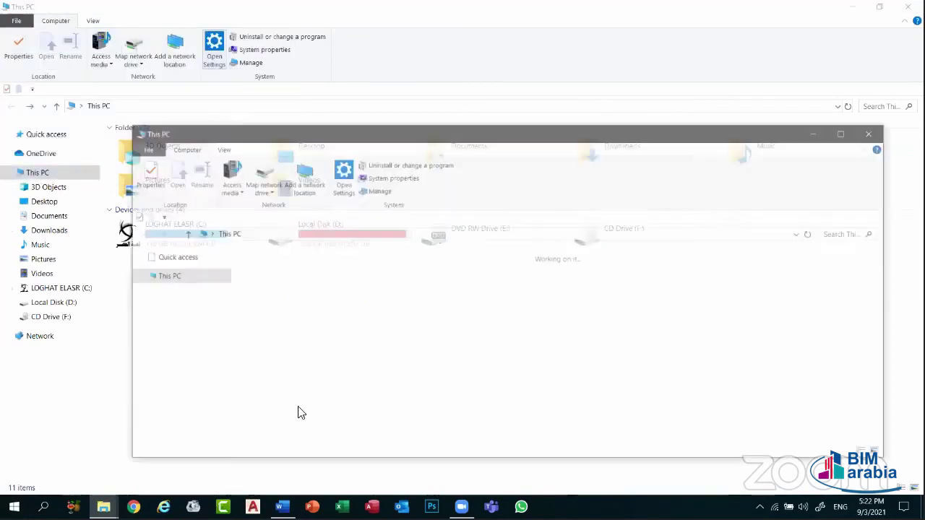
double_click(714, 140)
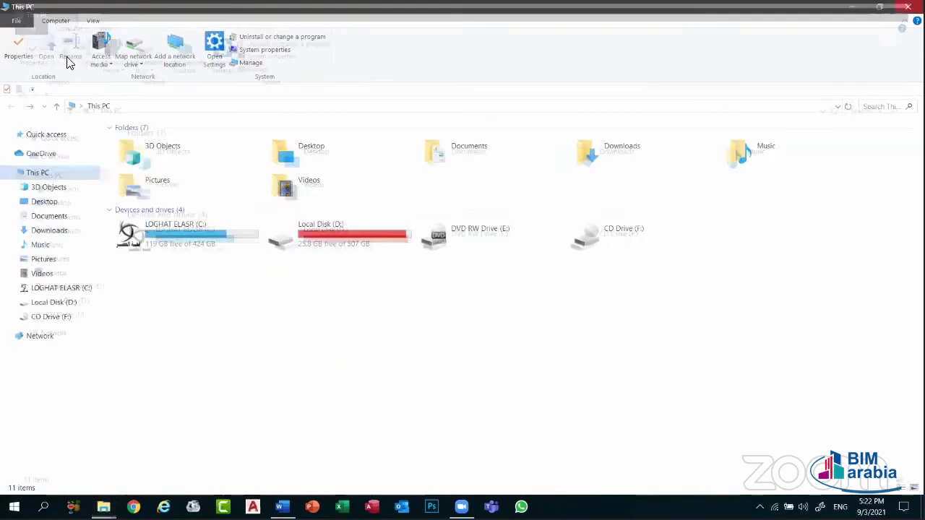
- Review the General and View settings in Folder Options and leave without changing anything
left_click(14, 22)
mouse_move(106, 38)
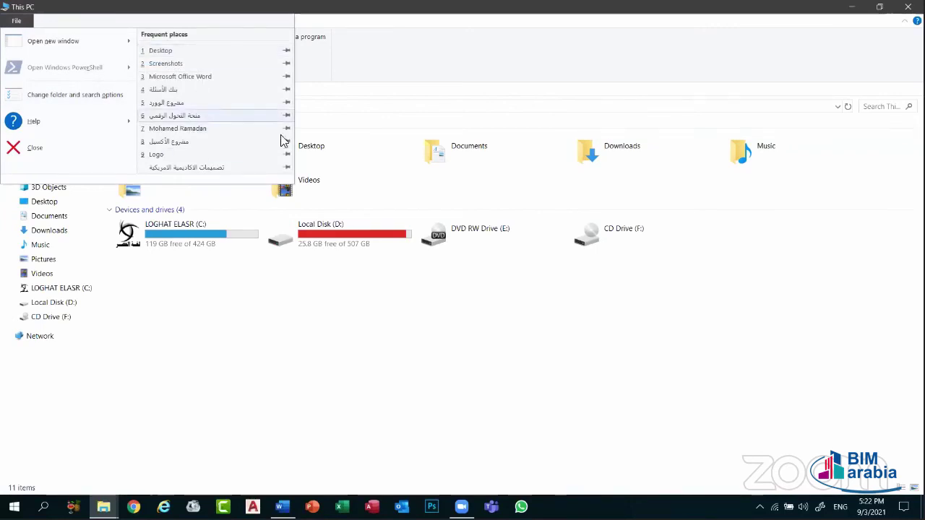
left_click(66, 99)
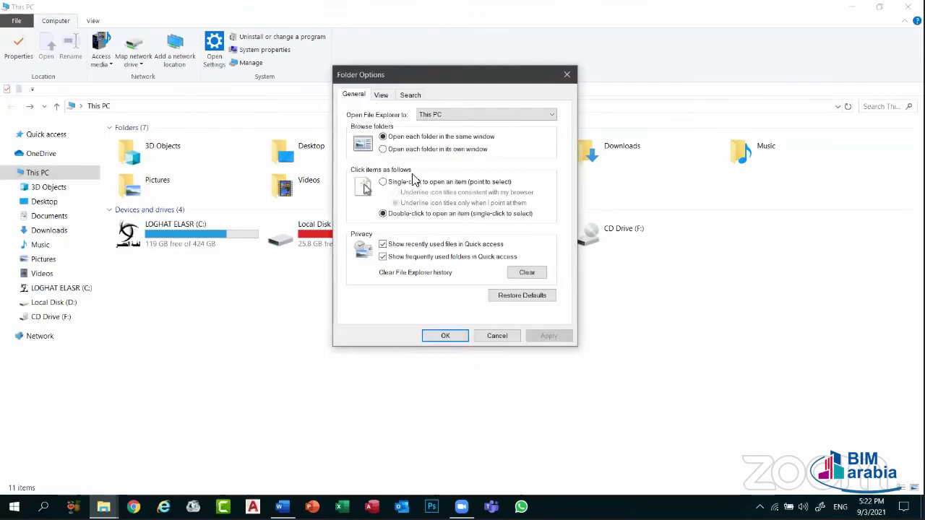
left_click(381, 95)
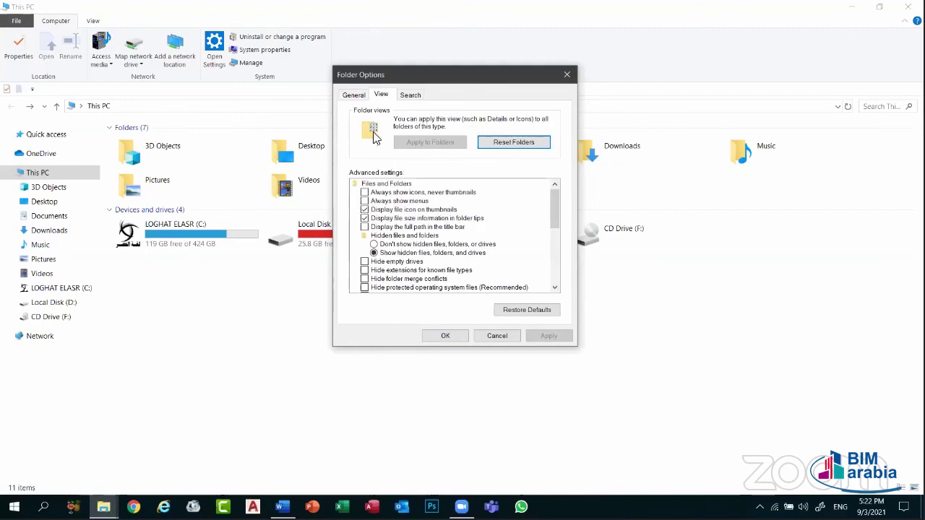
left_click(354, 96)
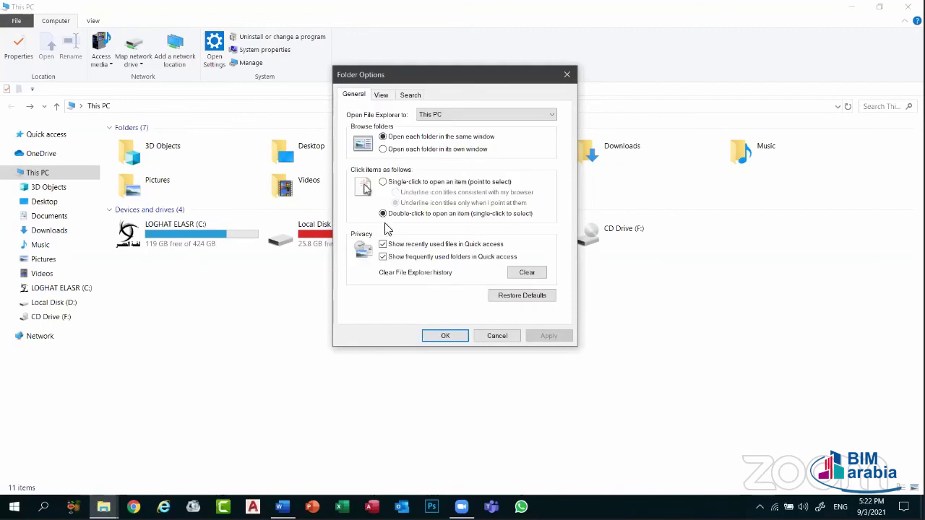
left_click(495, 336)
- Open the online File Explorer help from This PC, look over the Bing help page, and close its tabs and the browser
left_click(15, 20)
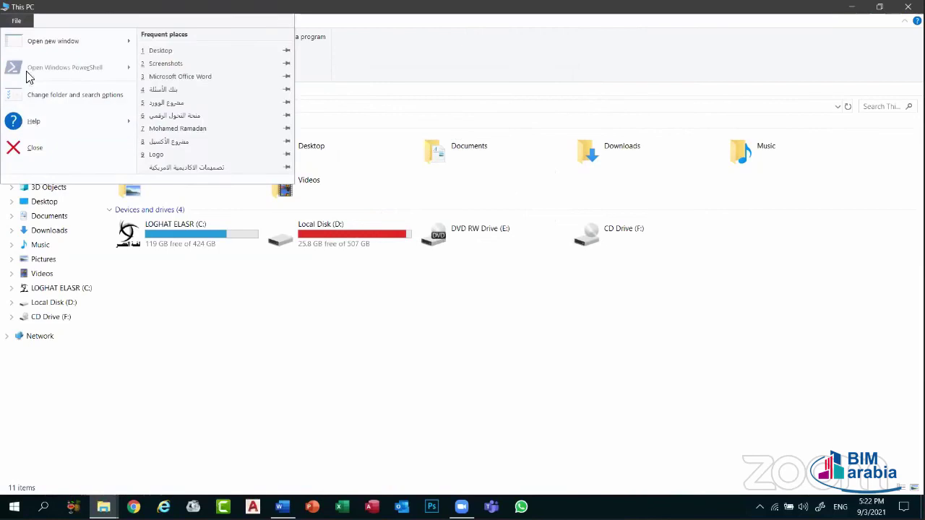
left_click(34, 124)
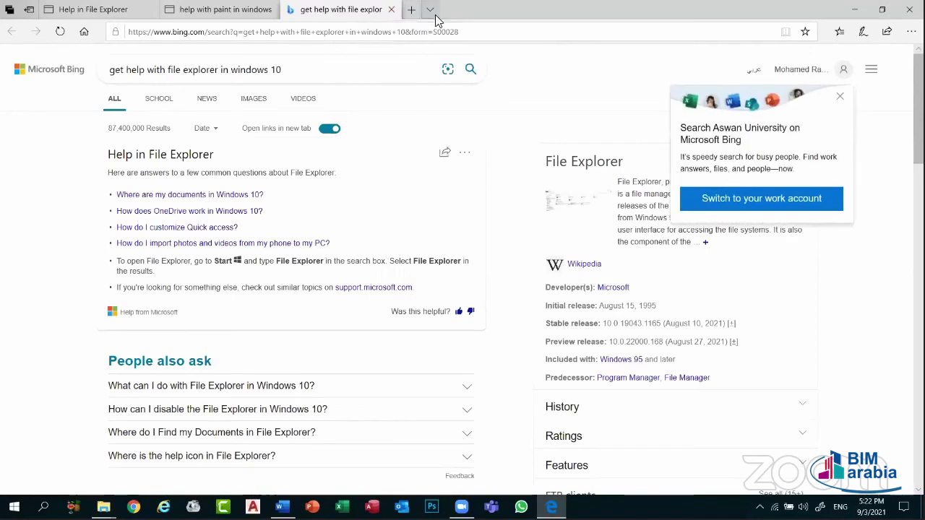
left_click(268, 12)
key("ctrl+w")
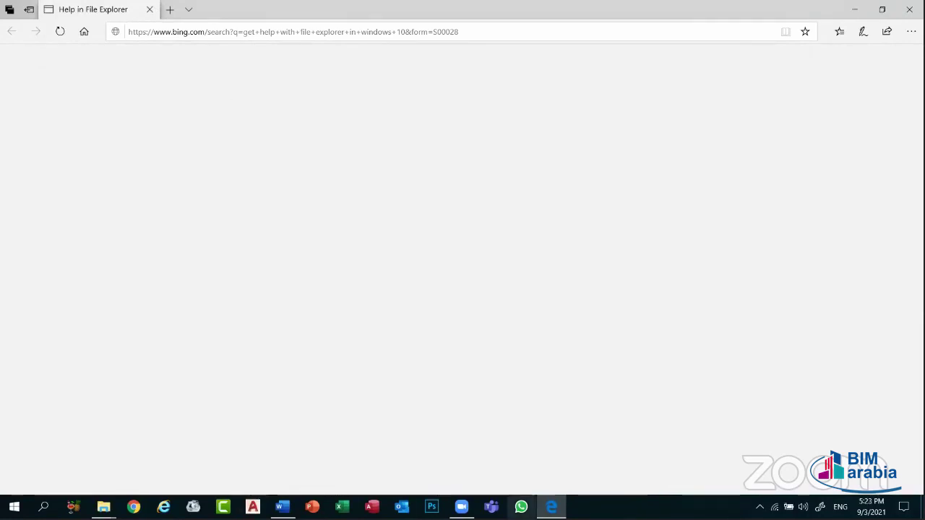
mouse_move(461, 506)
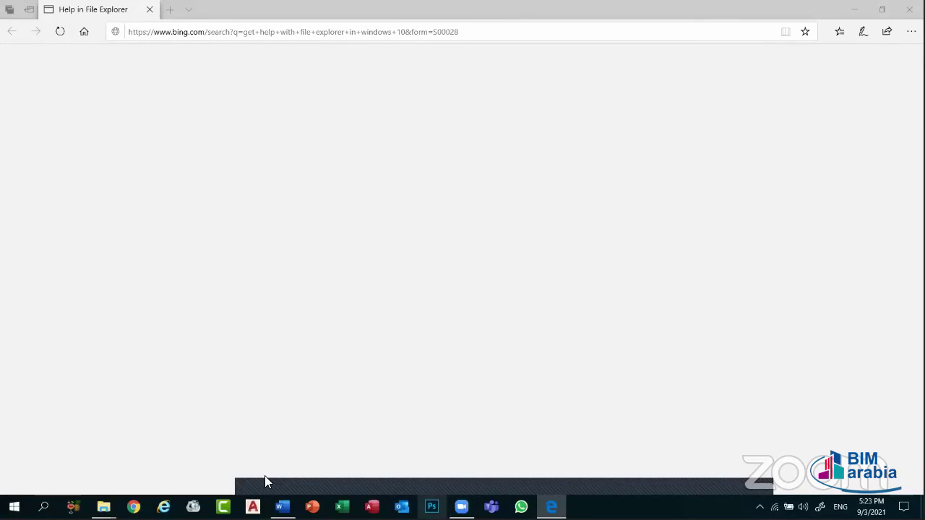
mouse_move(266, 477)
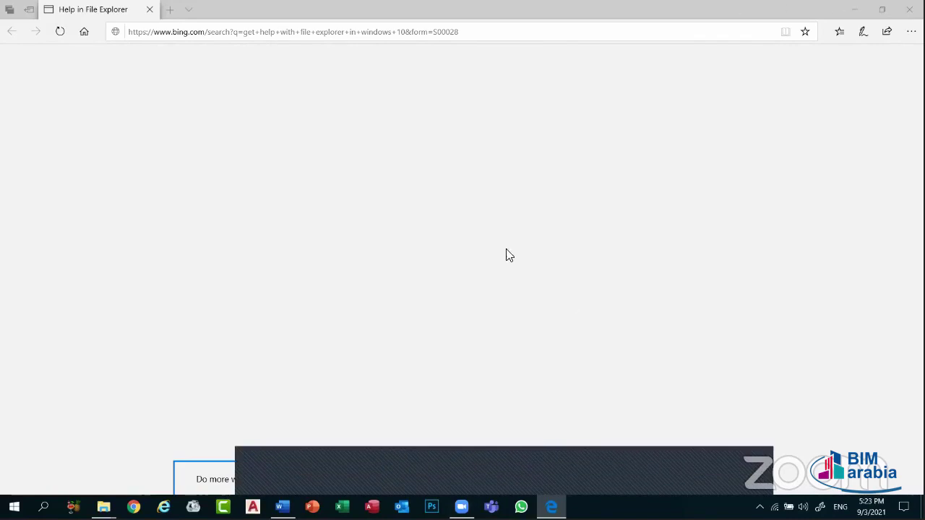
key("alt+F4")
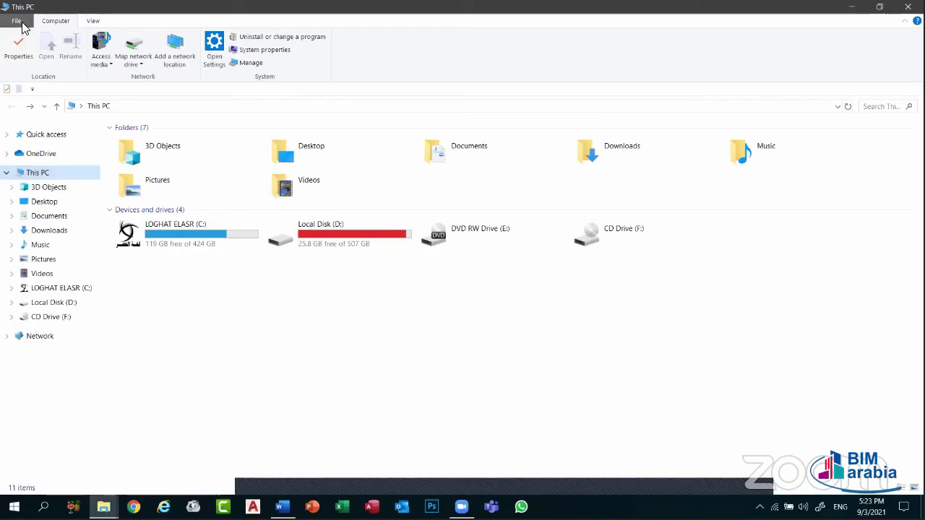
left_click(23, 28)
left_click(21, 25)
left_click(22, 25)
left_click(46, 21)
left_click(97, 21)
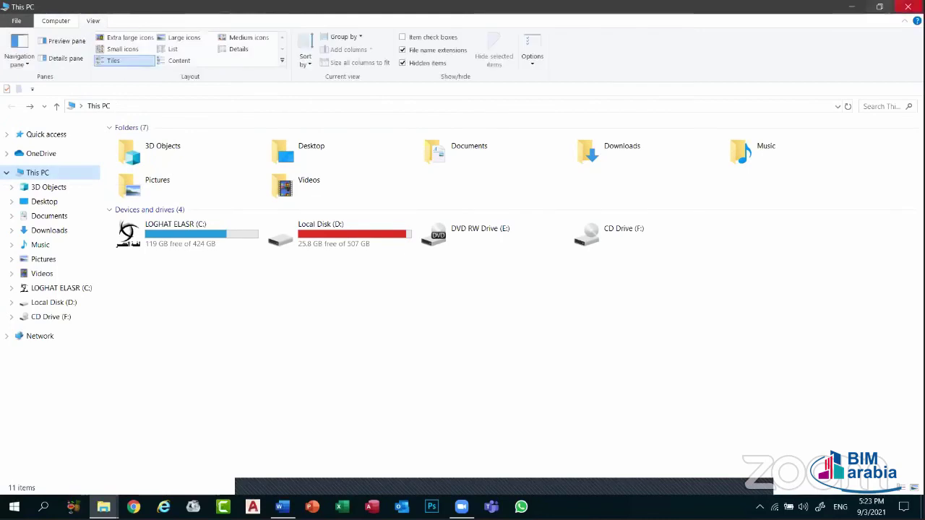
- Show the desktop, look at the Start menu, and open and close Windows Settings
key("super+d")
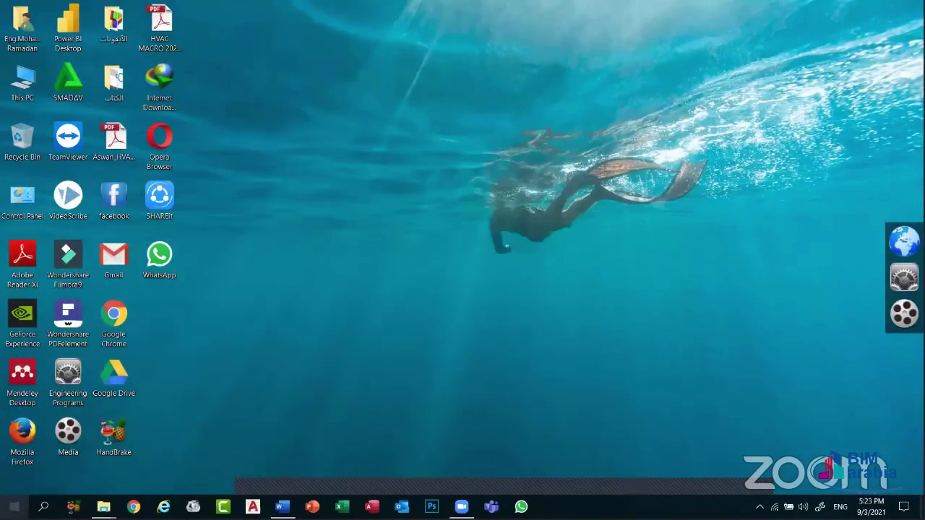
left_click(15, 507)
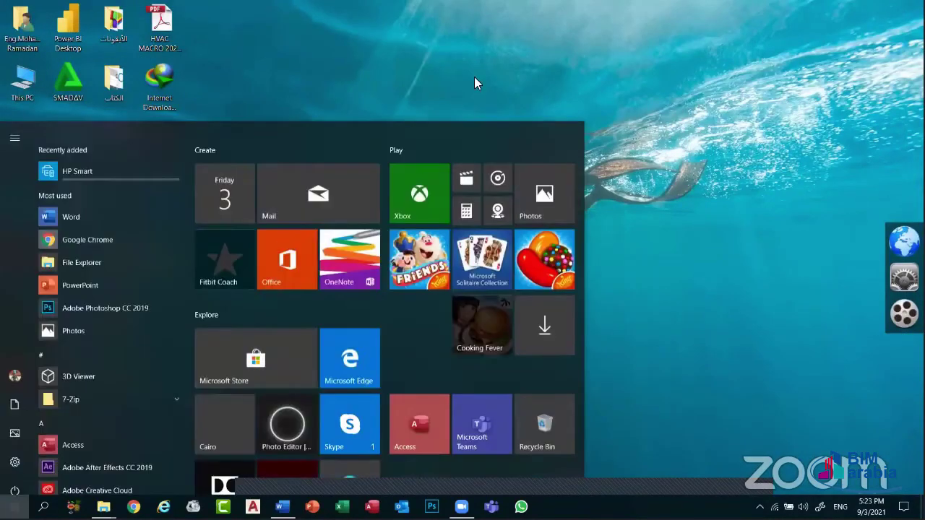
key("super+i")
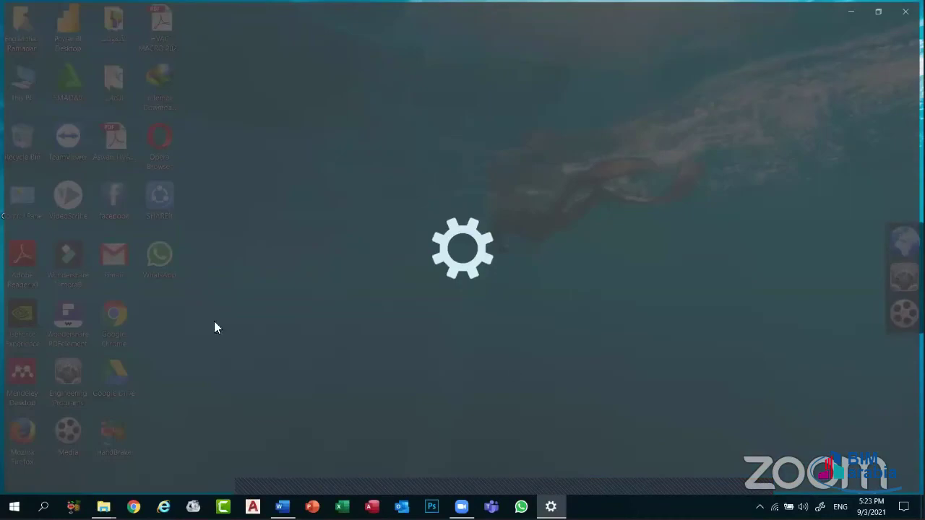
key("alt+F4")
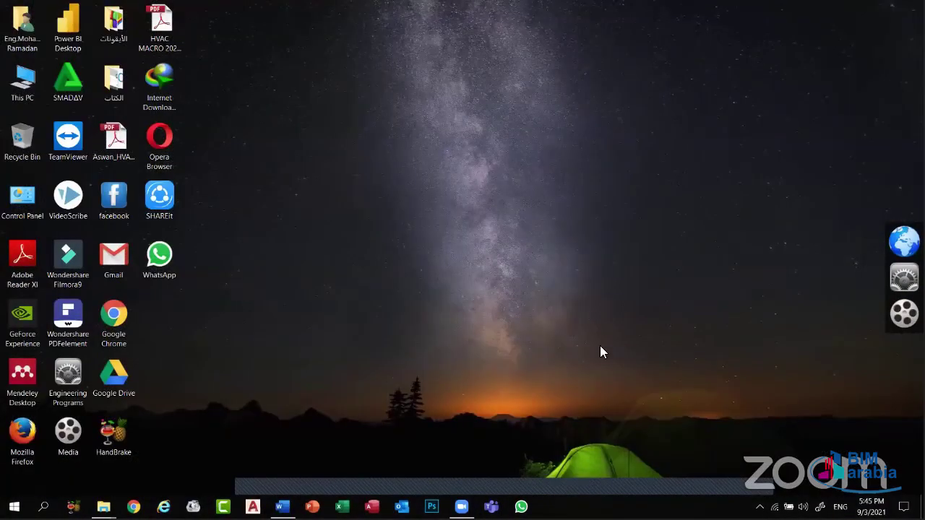
- Switch the desktop to the next background picture
right_click(589, 406)
left_click(579, 325)
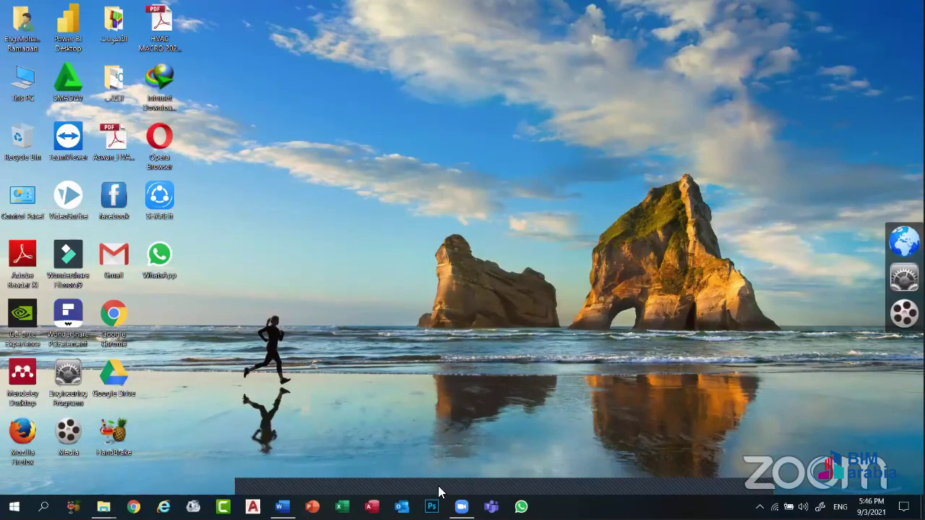
- Open Control Panel, try the Large icons and Small icons views, and return to Category view
double_click(30, 197)
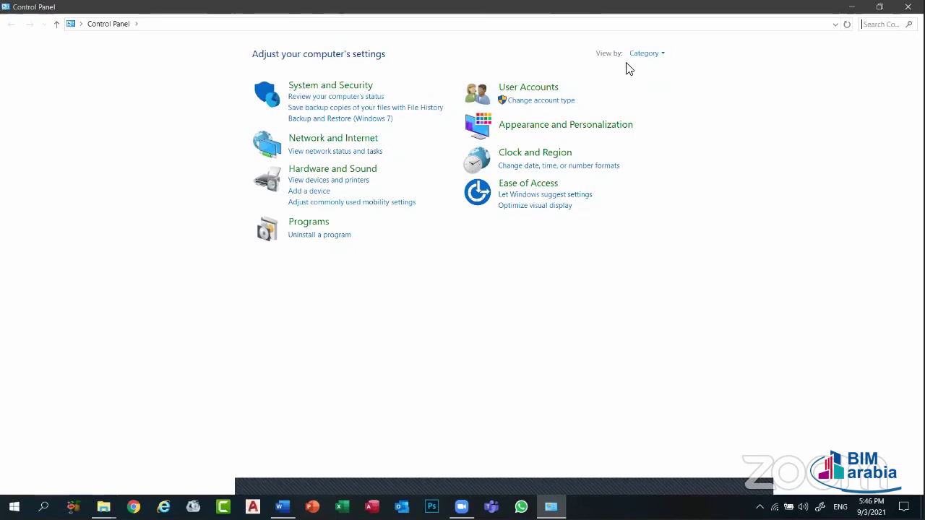
left_click(642, 54)
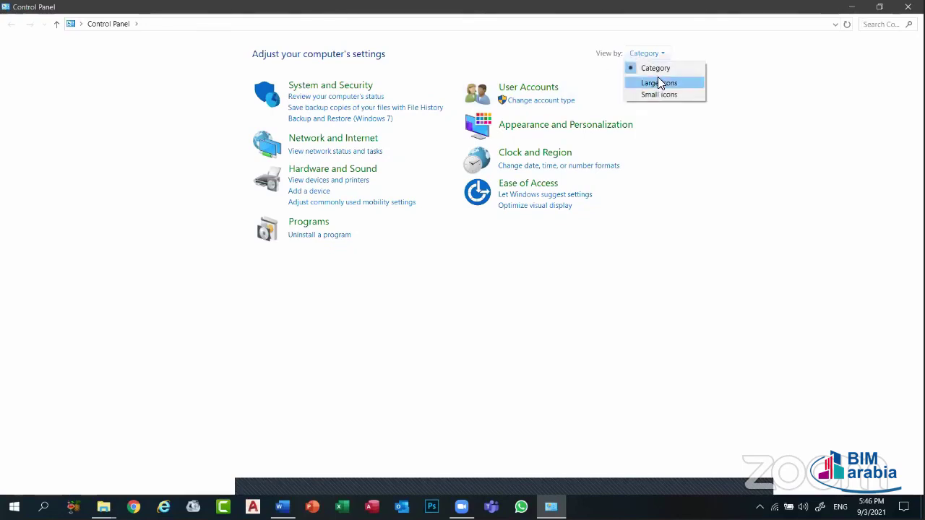
left_click(659, 81)
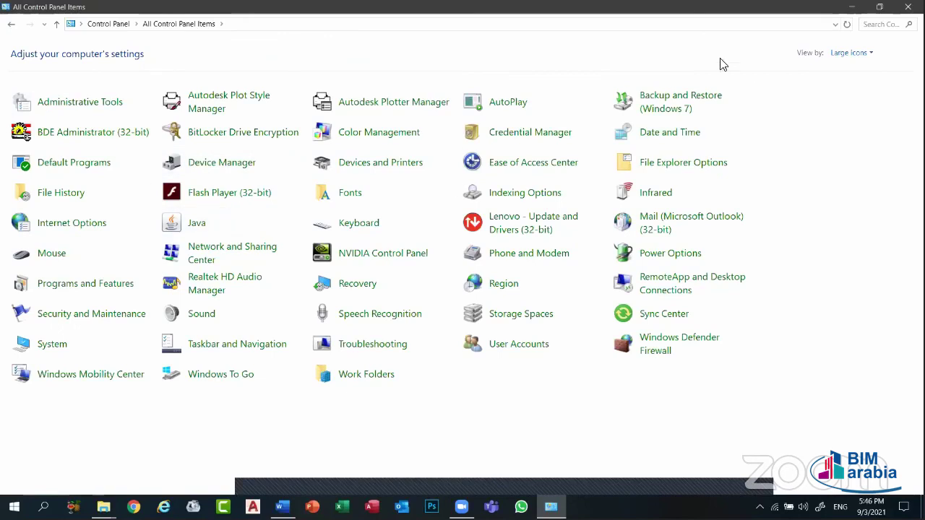
left_click(842, 53)
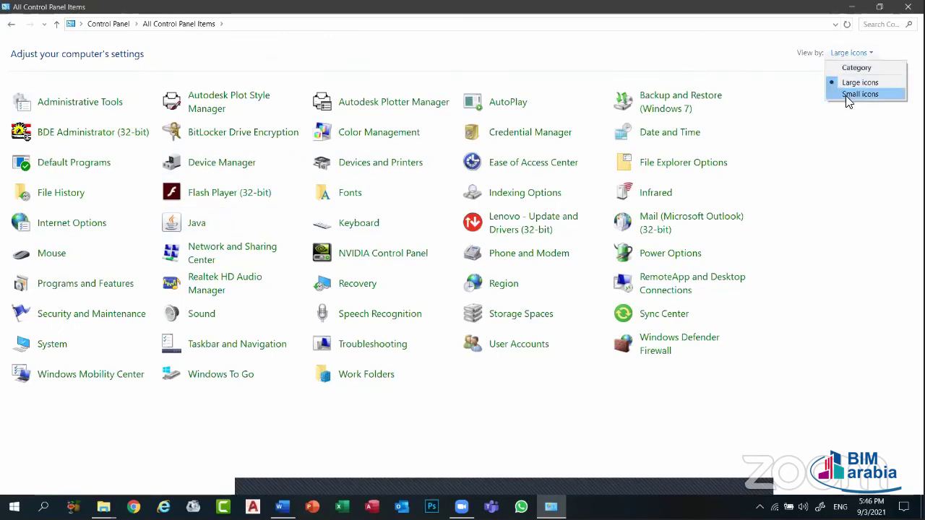
left_click(853, 94)
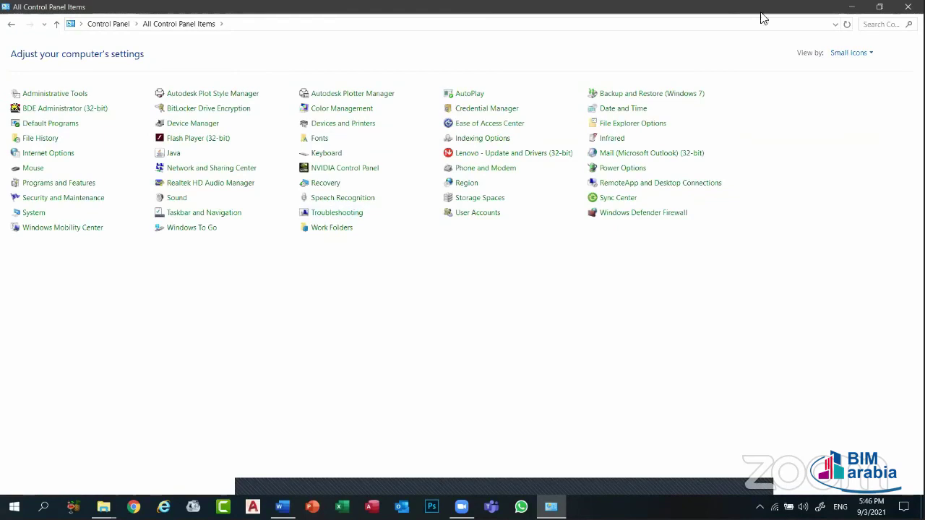
left_click(851, 53)
left_click(838, 64)
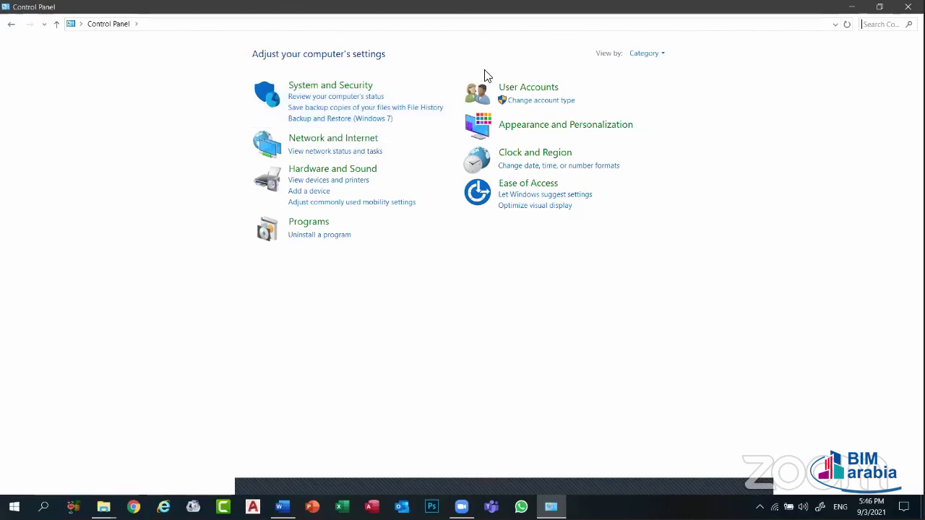
- Review the Security and Maintenance sections on the Security and Maintenance page, and go back to System and Security
left_click(320, 88)
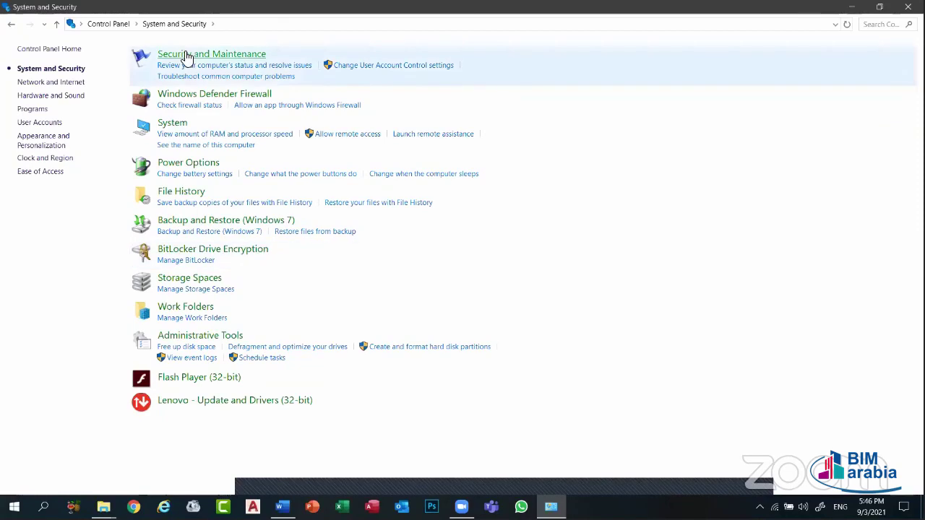
left_click(239, 56)
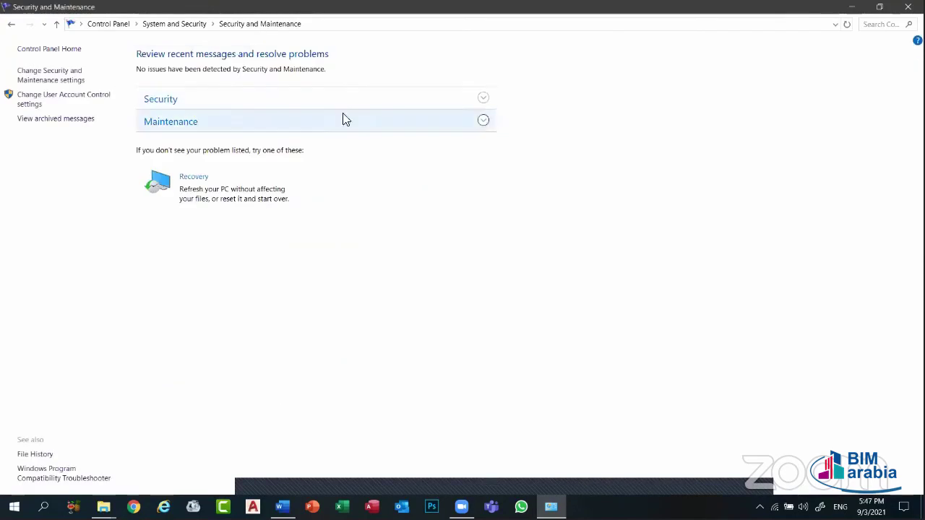
left_click(489, 99)
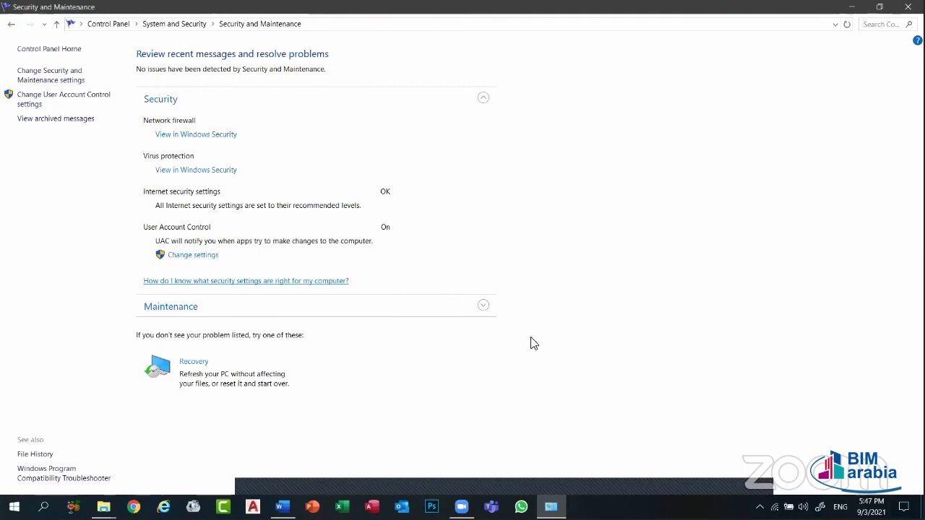
left_click(484, 99)
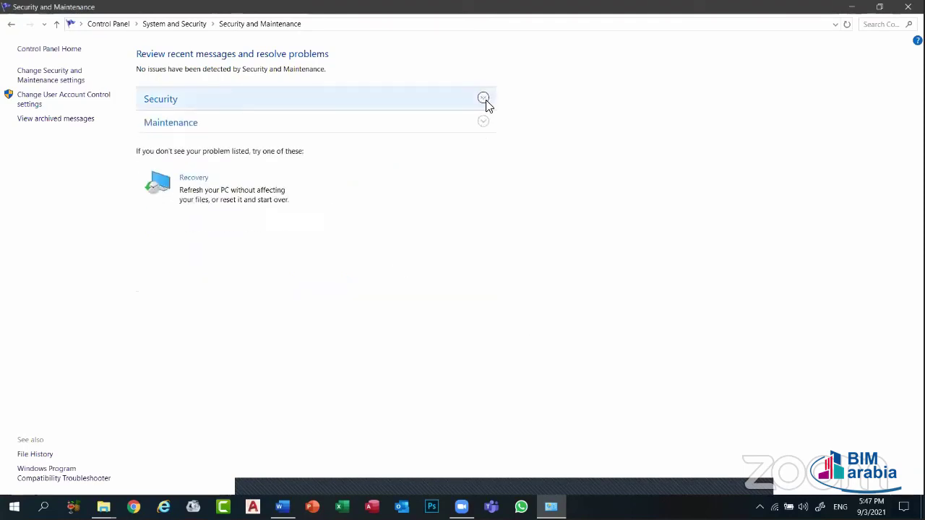
left_click(452, 126)
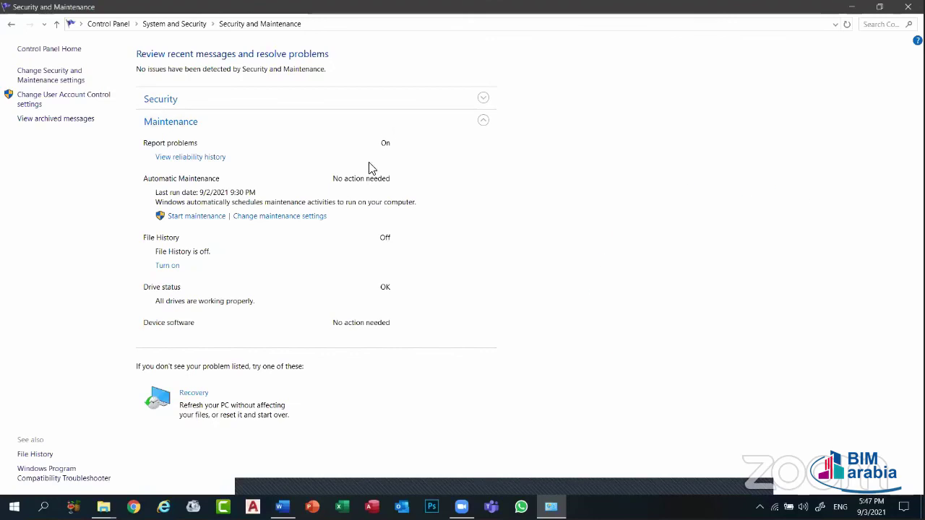
left_click(482, 122)
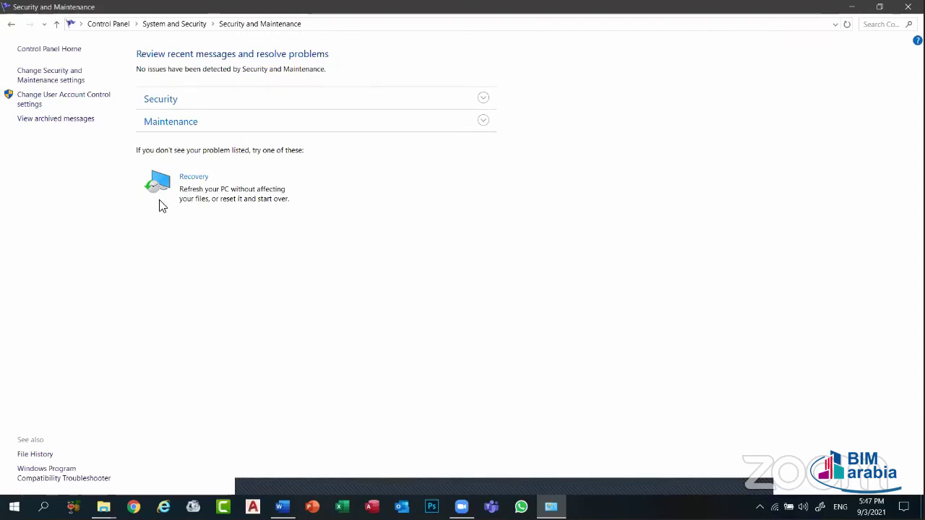
left_click(4, 24)
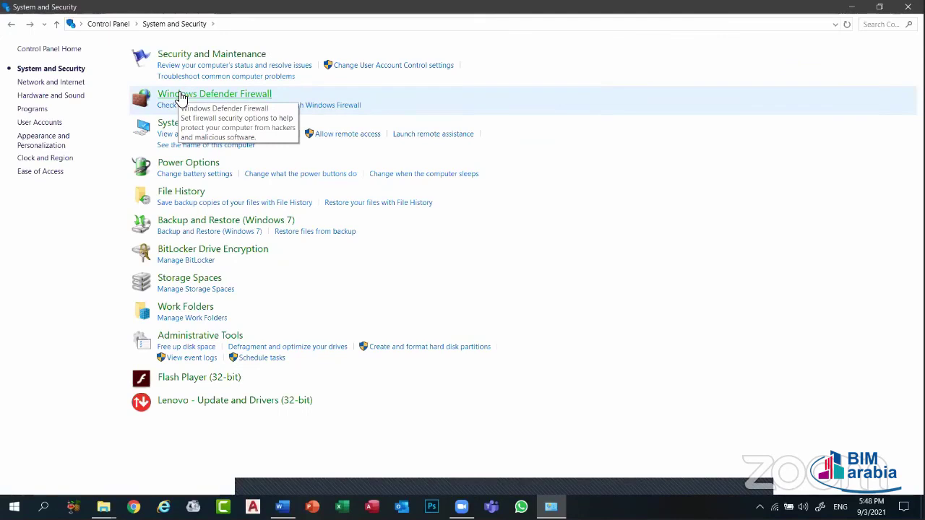
- Open Windows Defender Firewall and examine the settings for guest or public networks
left_click(181, 96)
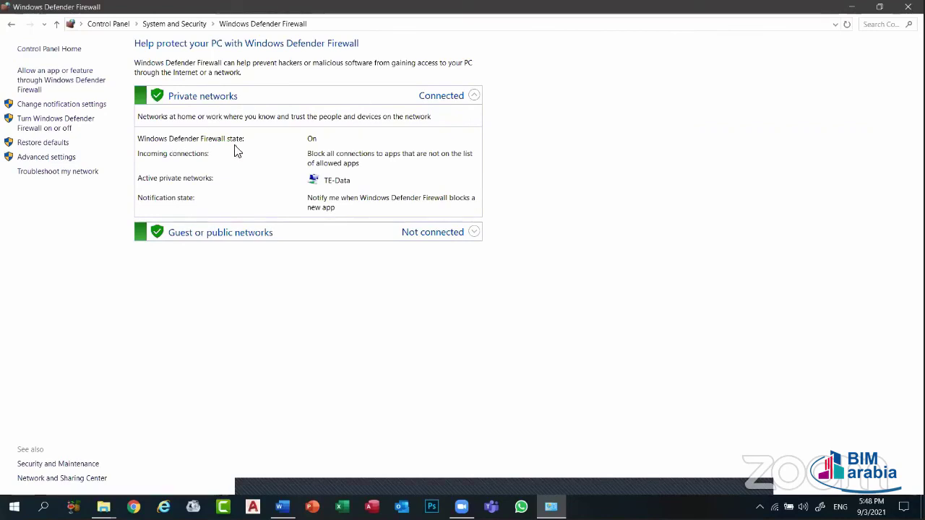
left_click(411, 237)
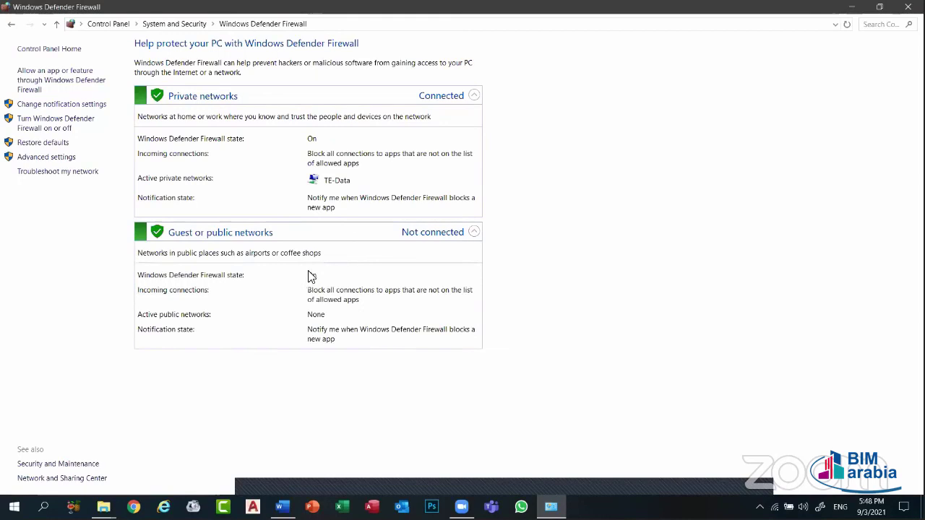
- Collapse the guest or public networks details in Windows Defender Firewall and go back to System and Security
left_click(406, 239)
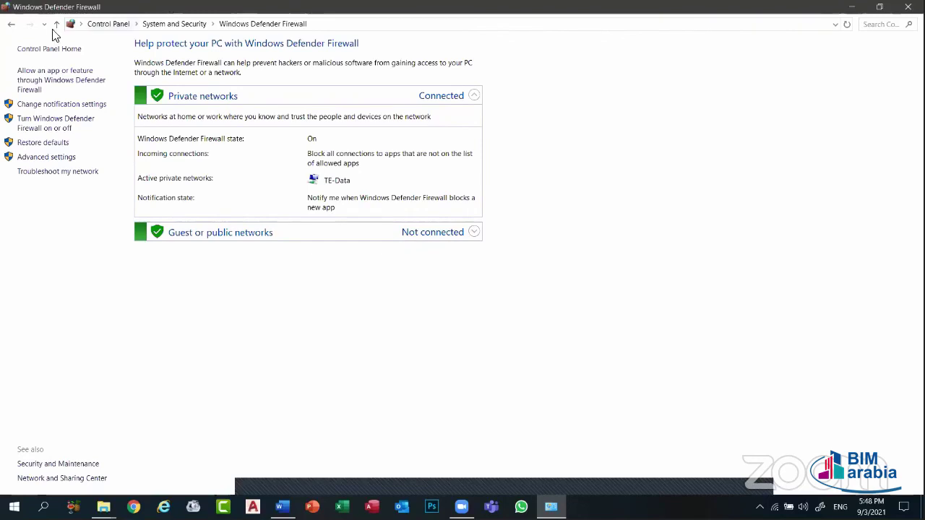
left_click(16, 26)
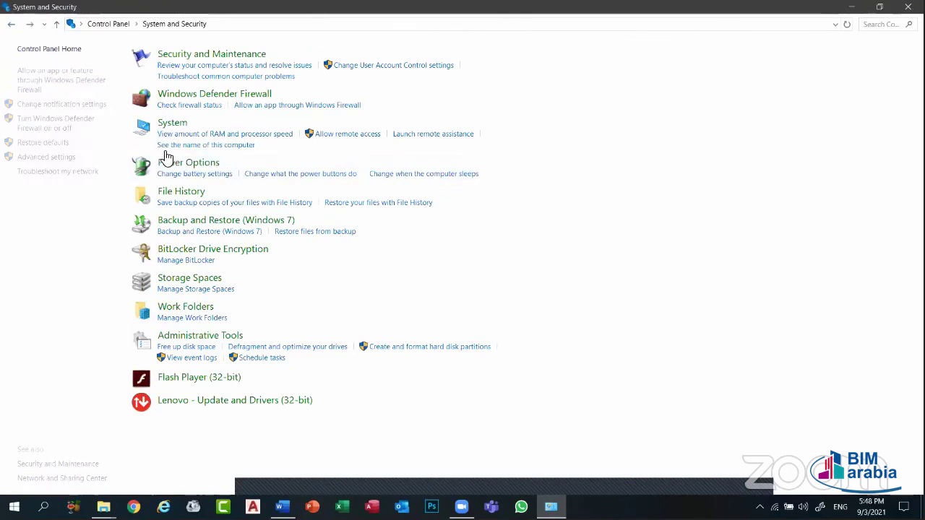
- View the System page and the Power Options page in turn, returning to System and Security after each
left_click(173, 124)
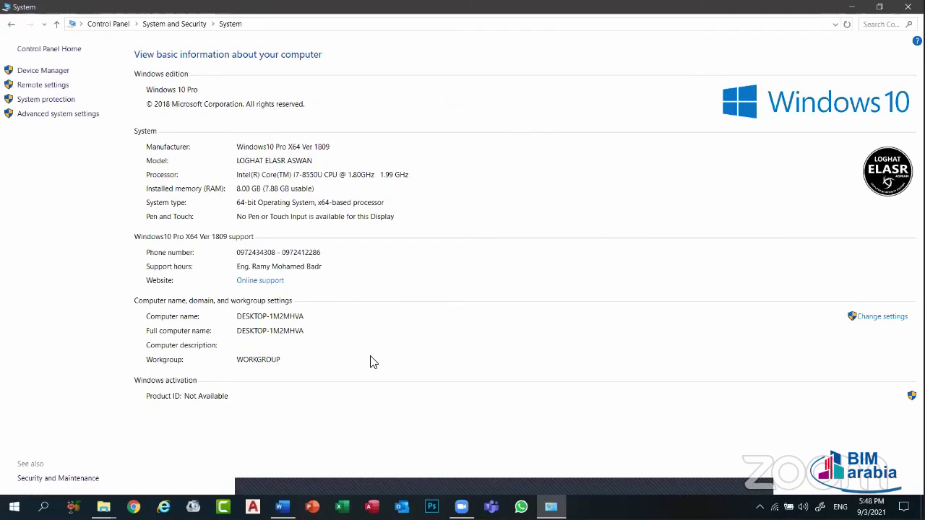
left_click(10, 25)
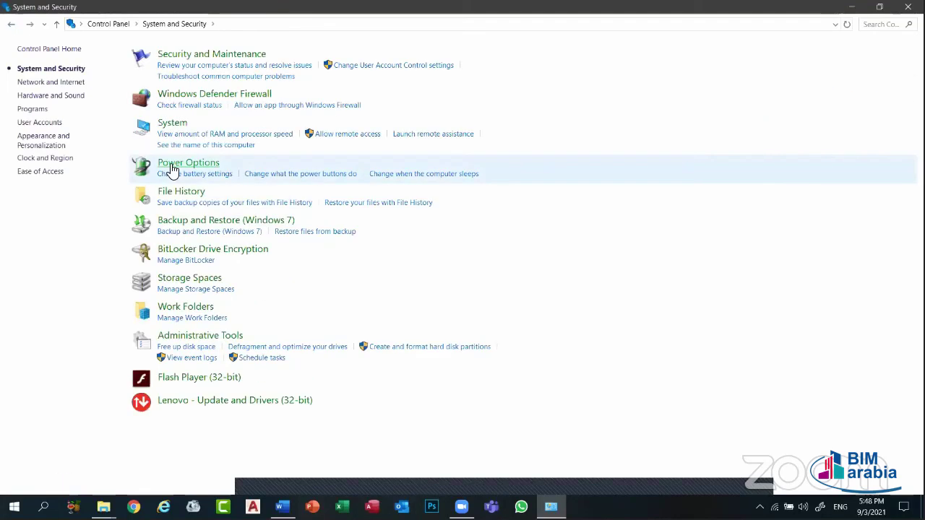
left_click(170, 166)
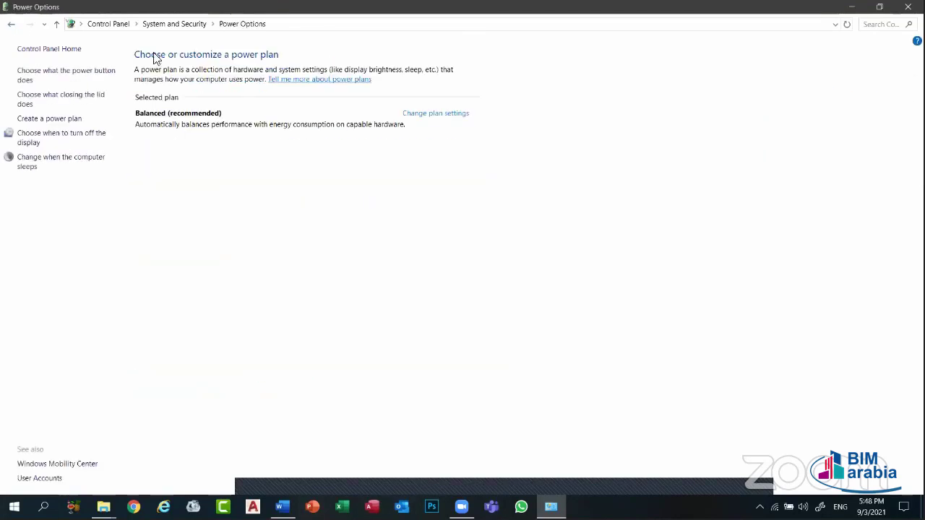
left_click(11, 25)
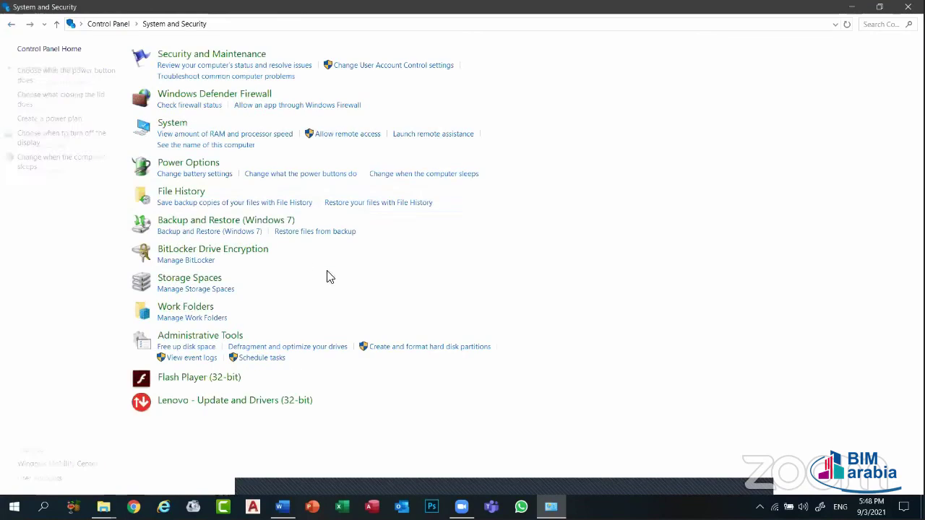
- View the File History page and the Storage Spaces page in turn, returning to System and Security after each
left_click(174, 195)
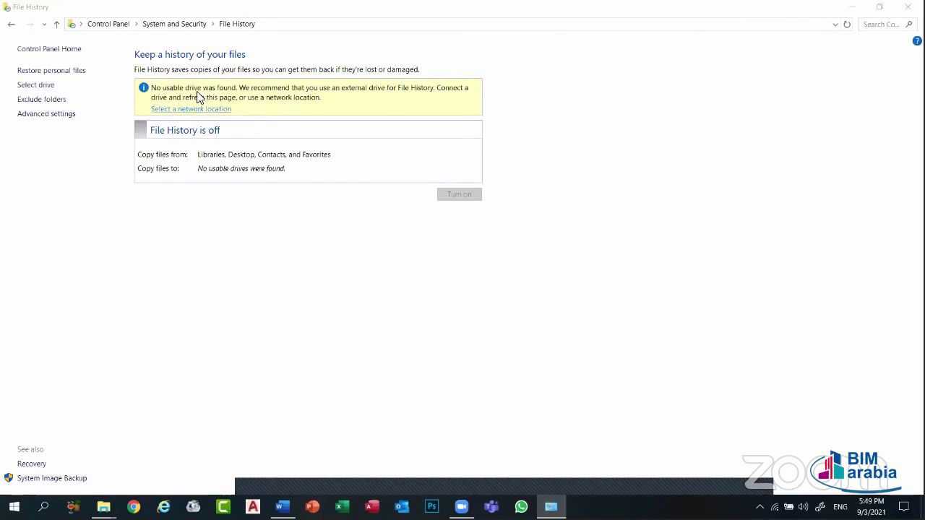
left_click(11, 24)
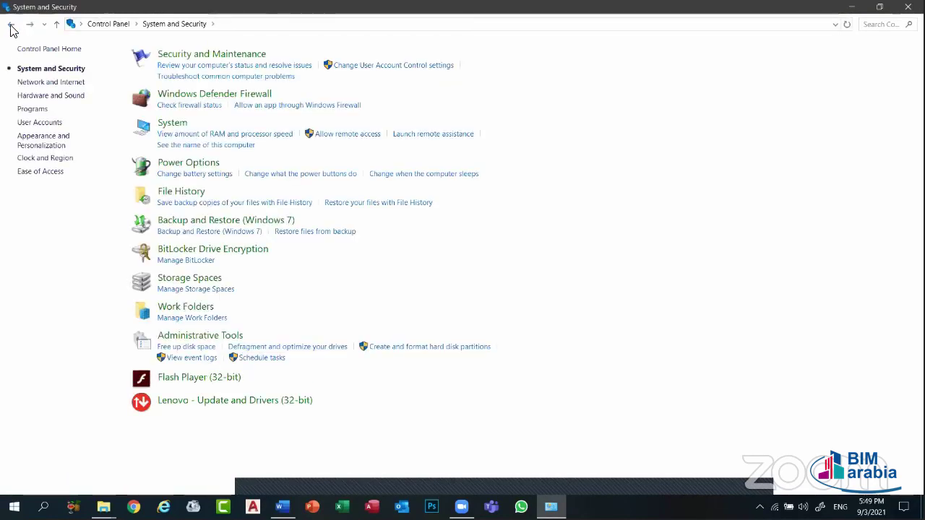
left_click(211, 287)
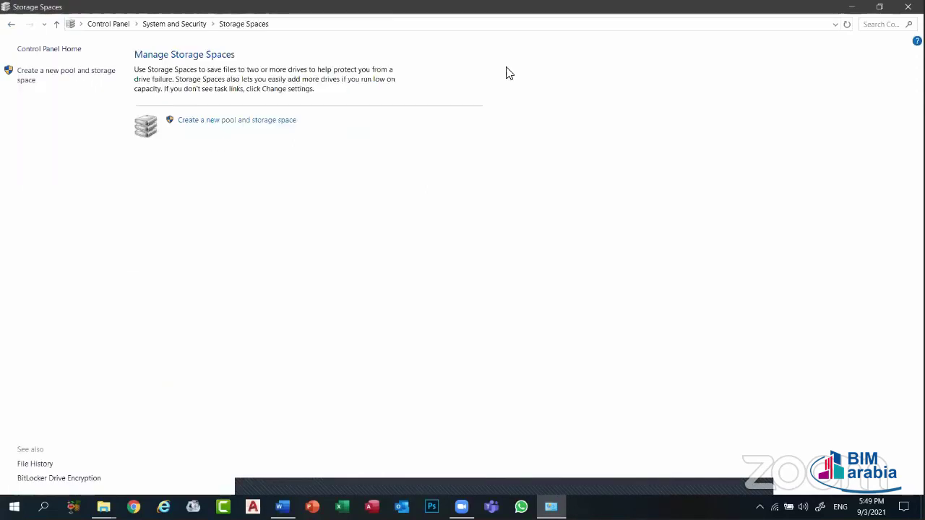
left_click(11, 24)
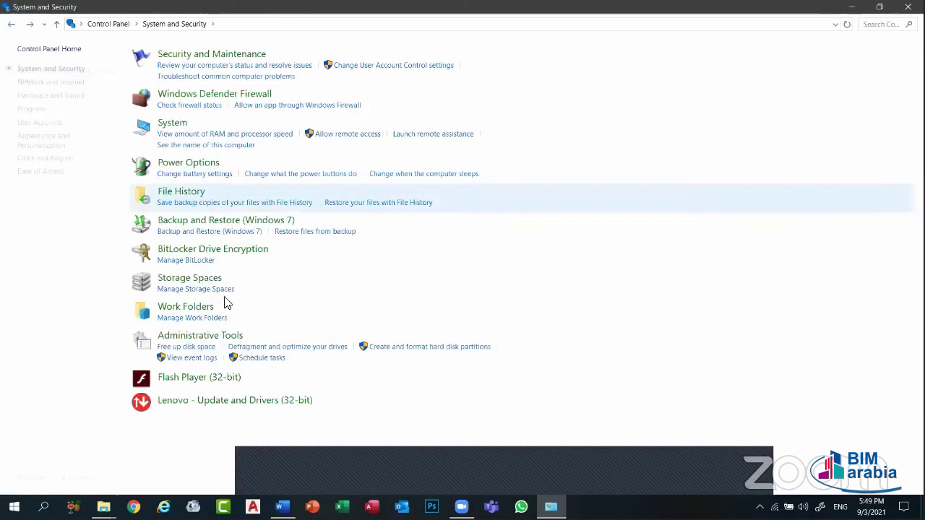
- View the BitLocker Drive Encryption page and go back to System and Security
left_click(188, 251)
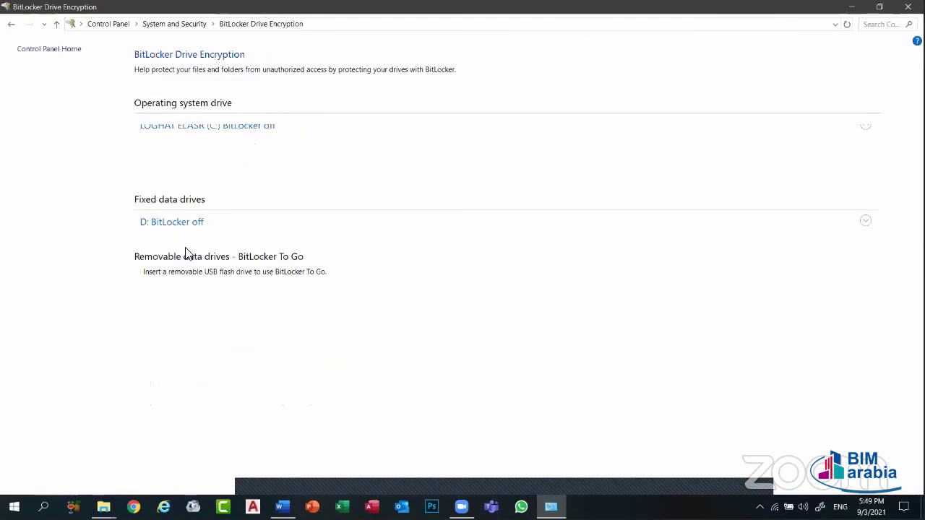
left_click(11, 23)
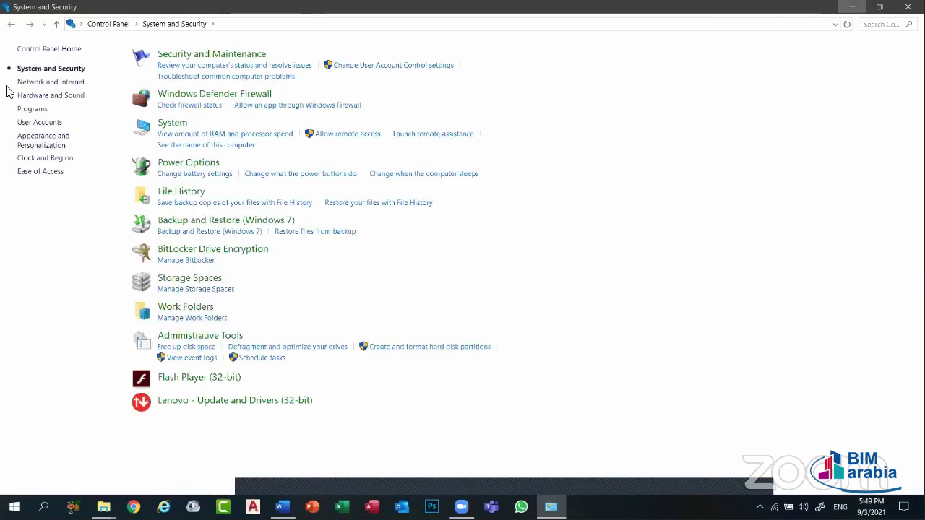
- Open This PC in File Explorer and examine the commands available for Local Disk (D:), including Turn on BitLocker
key("super+d")
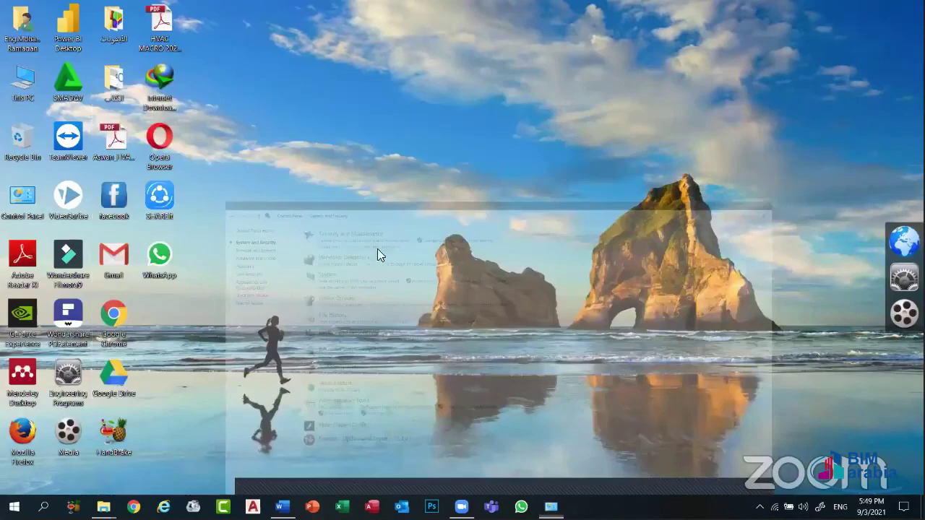
key("super+e")
left_click(356, 245)
right_click(356, 246)
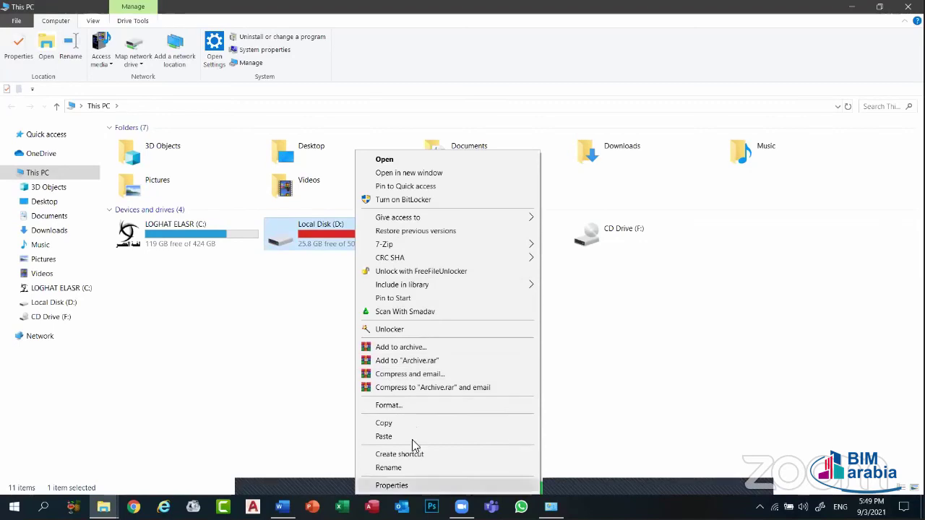
left_click(71, 30)
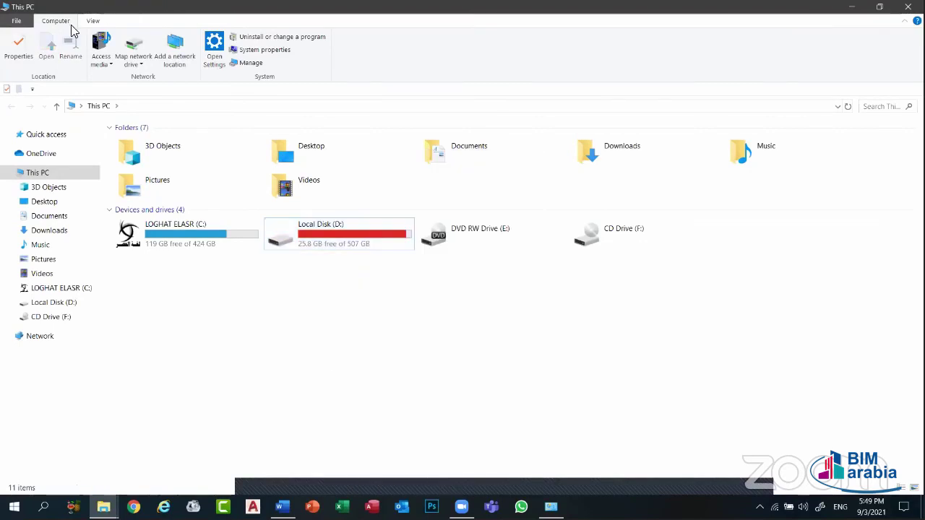
left_click(327, 237)
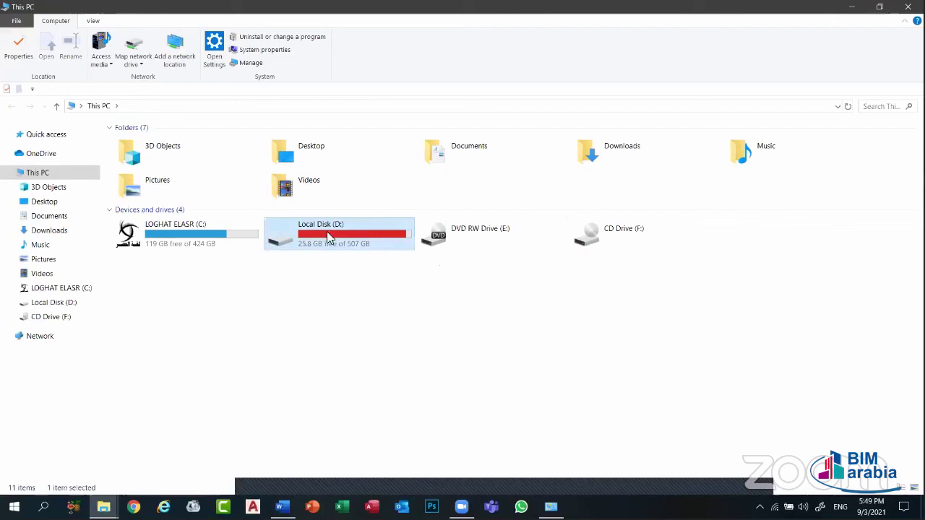
left_click(93, 22)
left_click(54, 22)
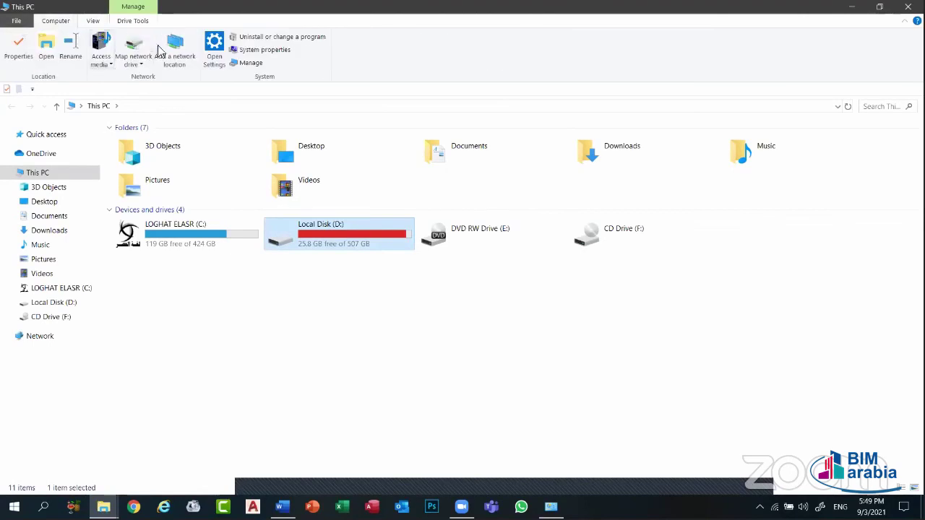
right_click(384, 243)
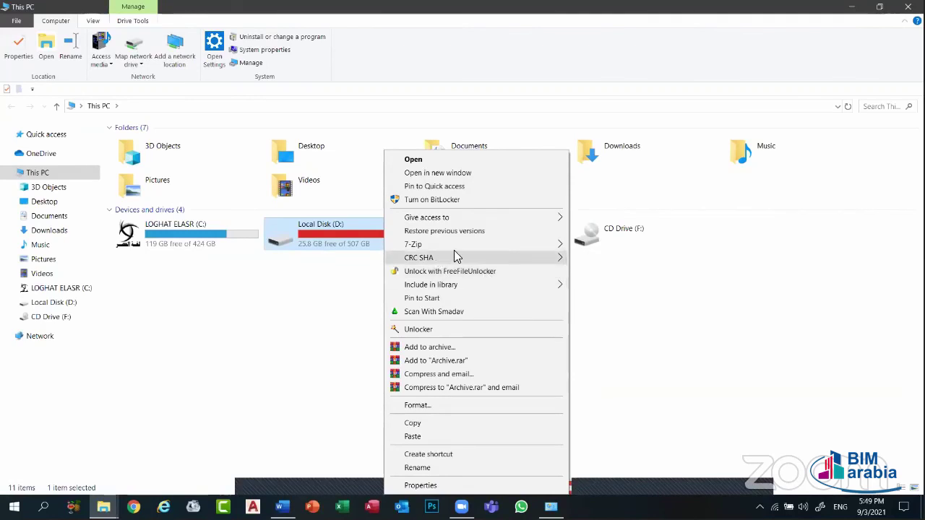
left_click(437, 272)
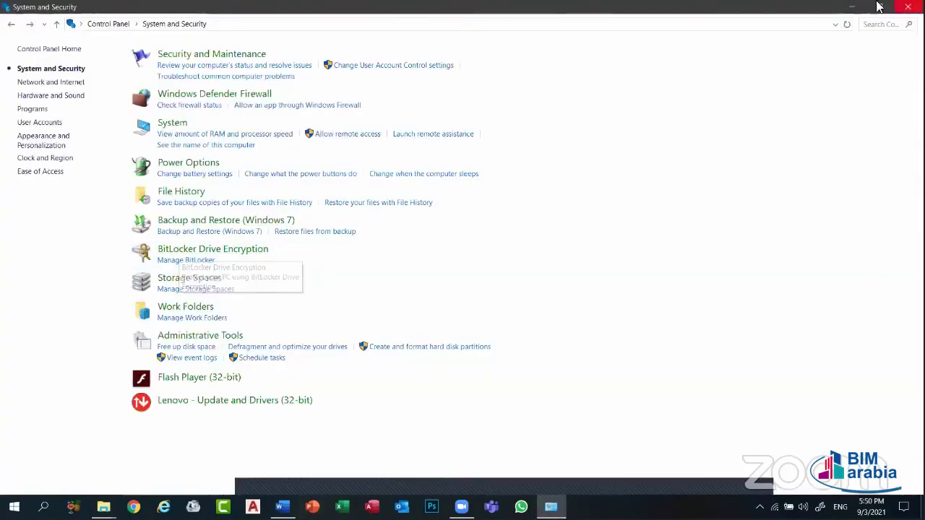
- Return to This PC, show the Drive Tools for Local Disk (D:), and inspect and close the Optimize Drives window
key("alt+F4")
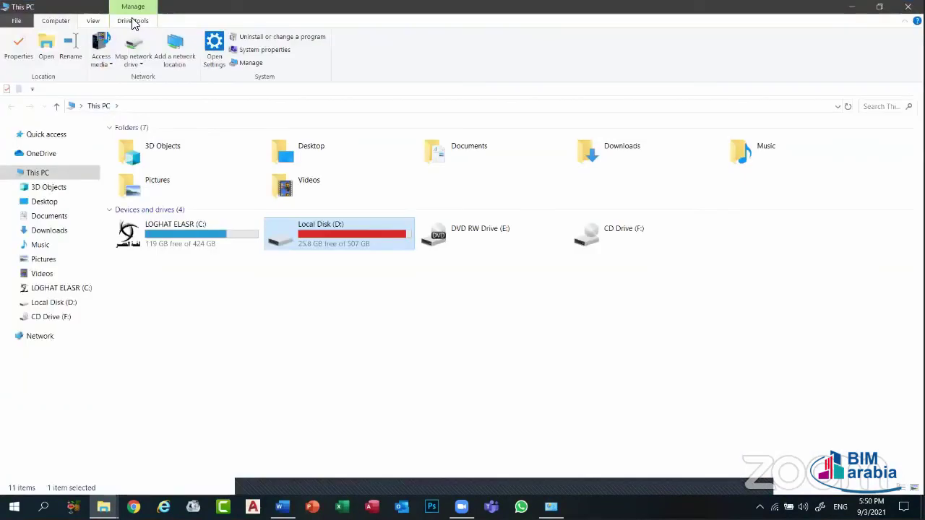
left_click(132, 20)
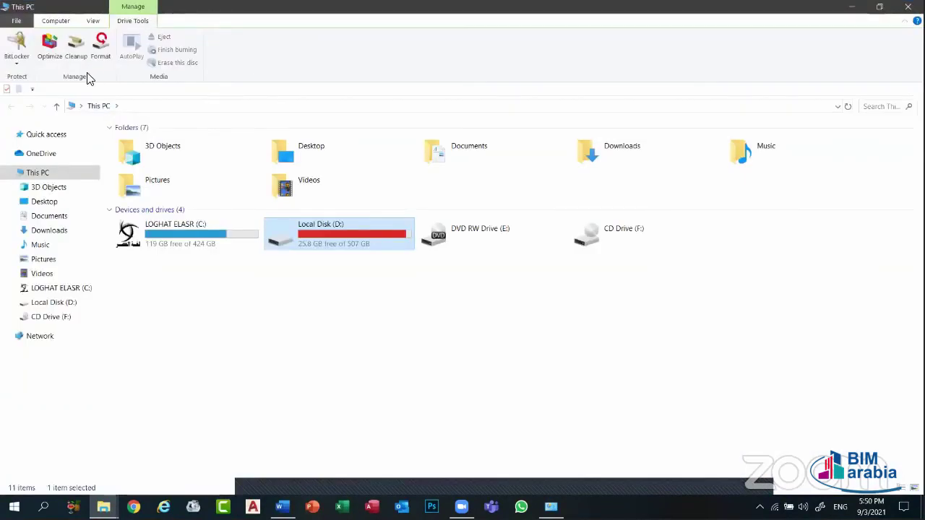
left_click(26, 64)
left_click(325, 231)
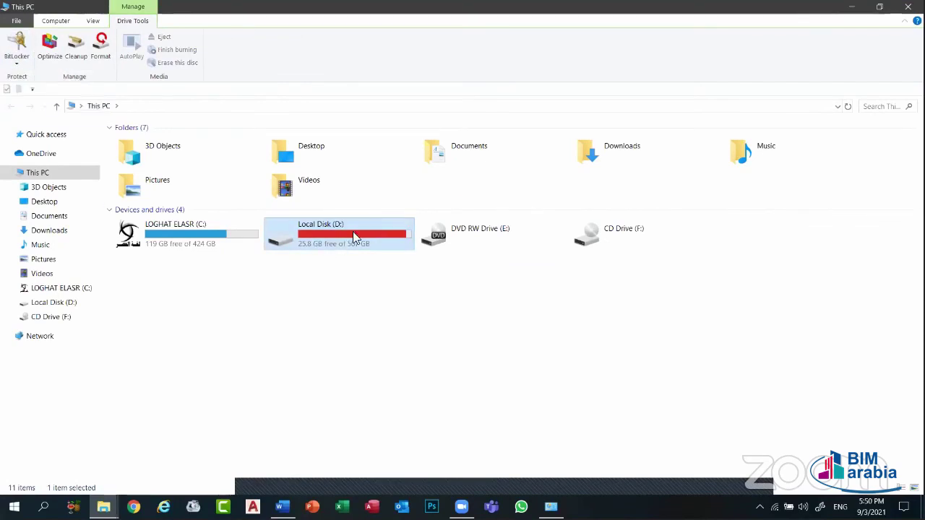
left_click(49, 62)
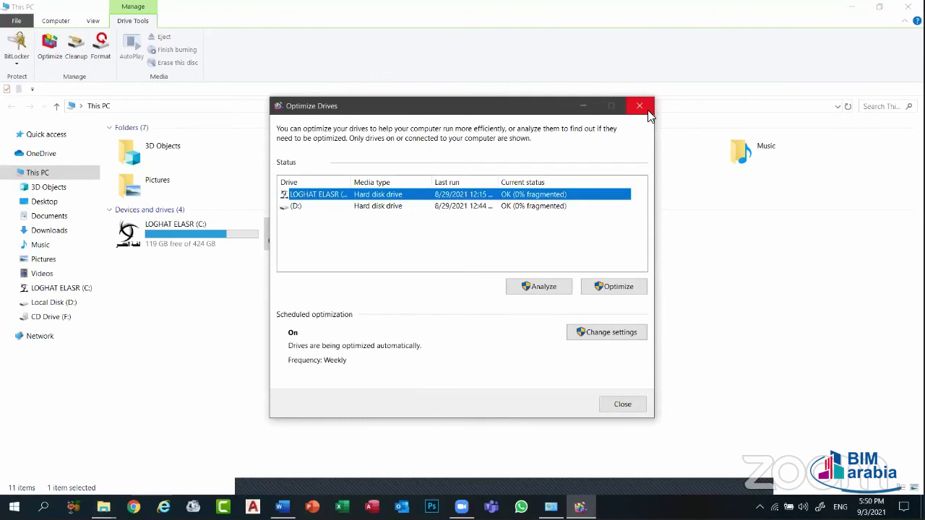
left_click(640, 106)
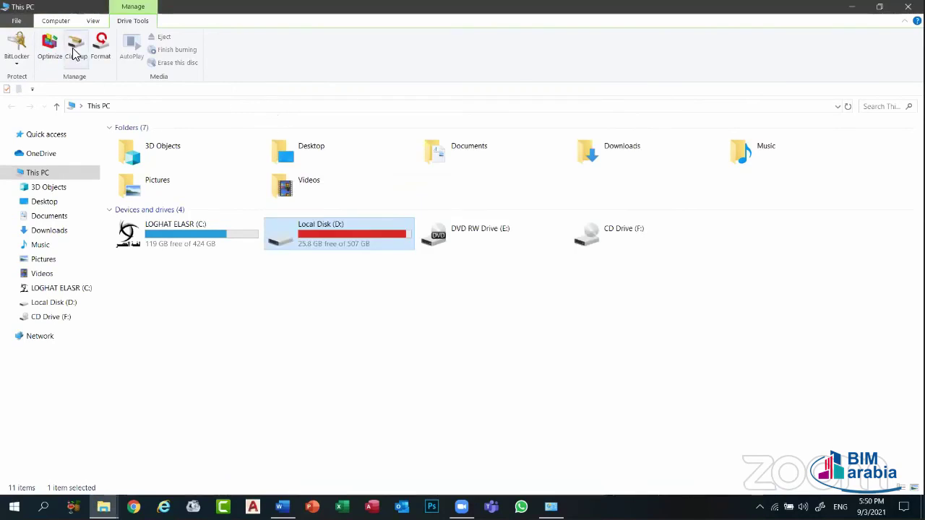
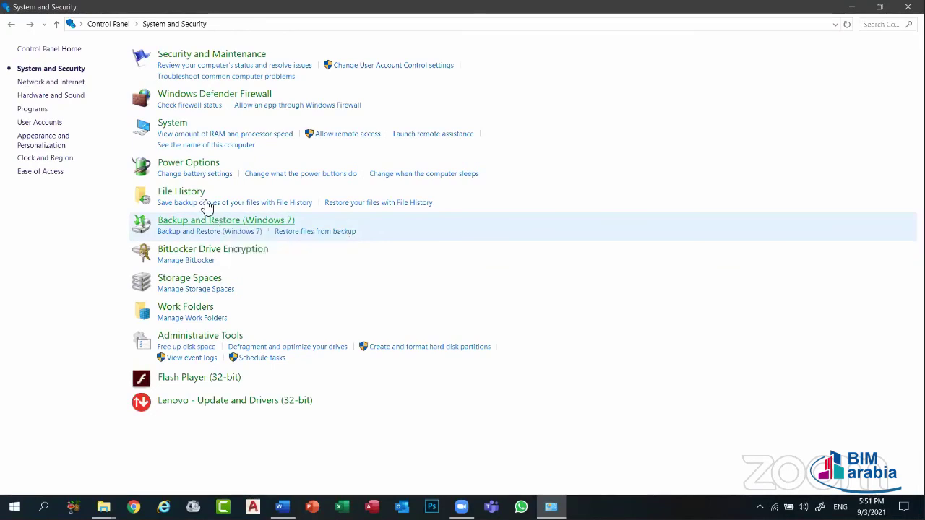
- Go to Control Panel Home, open Network and Internet, and view the Network and Sharing Center before going back
left_click(18, 48)
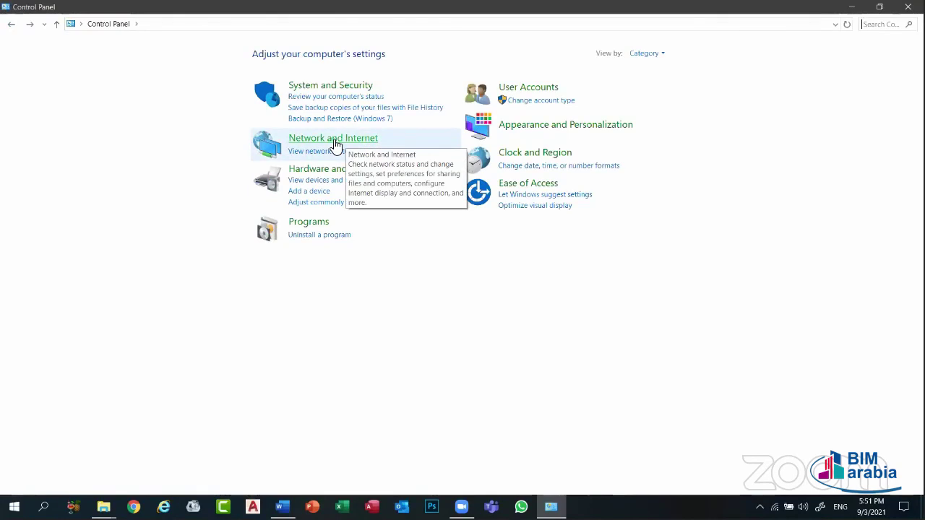
left_click(335, 142)
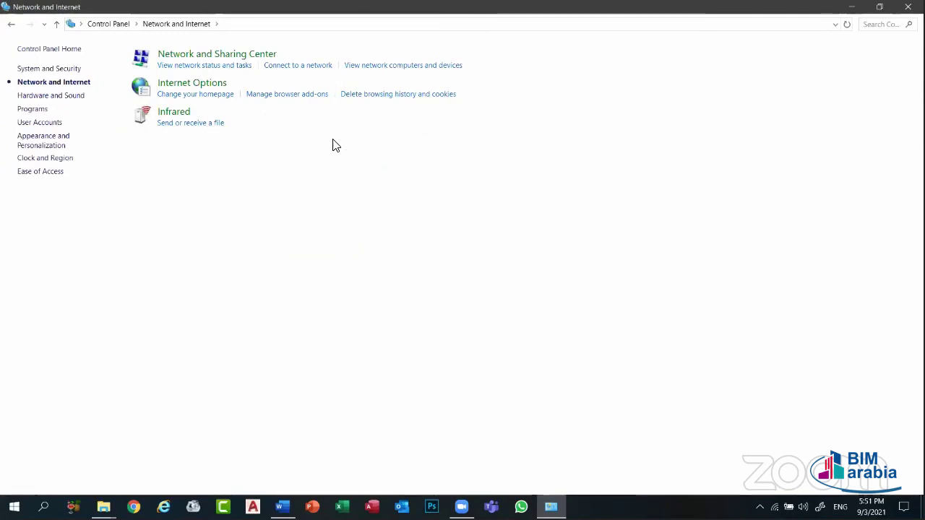
left_click(180, 58)
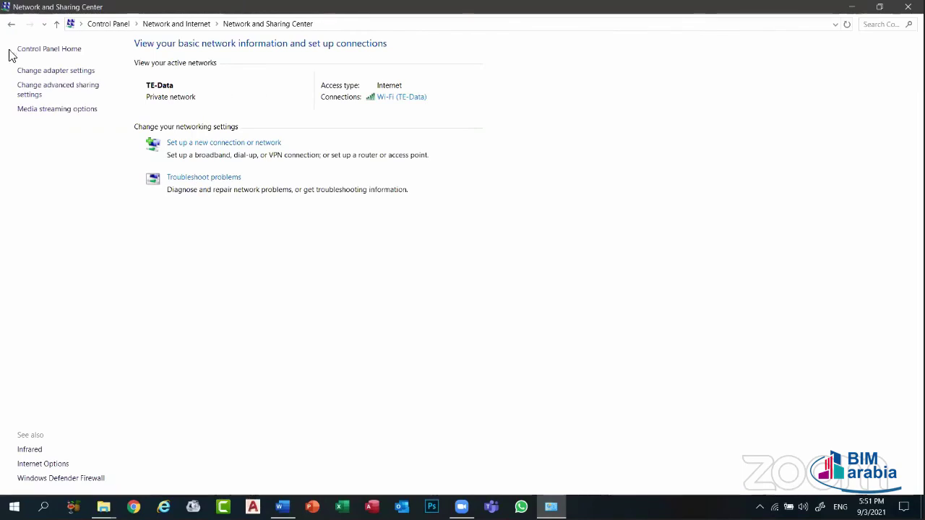
left_click(11, 26)
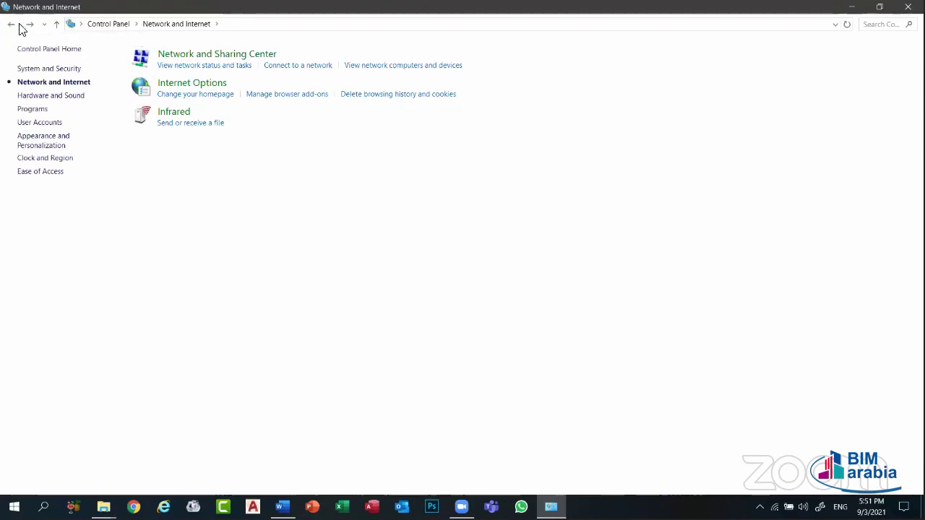
- Open the home page settings in Internet Properties and move the dialog clear of the Network and Internet links
left_click(192, 92)
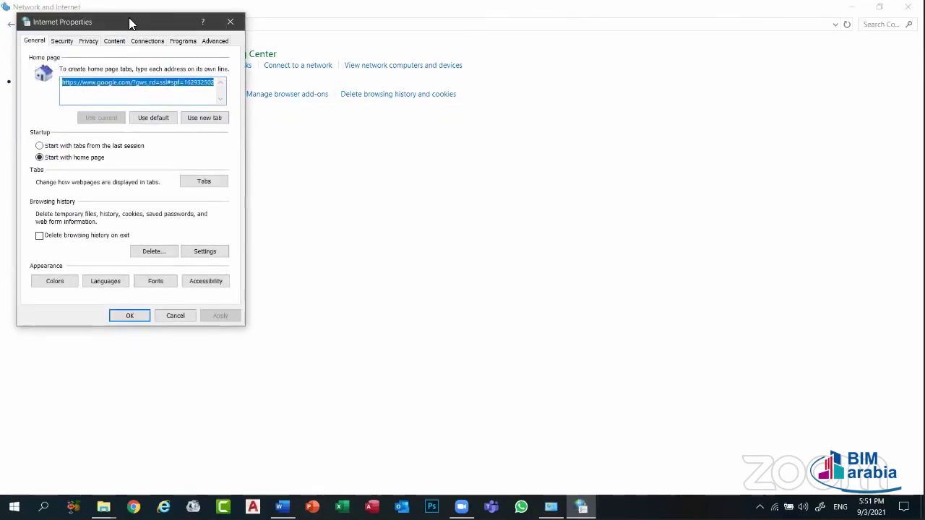
left_click_drag(129, 22, 546, 46)
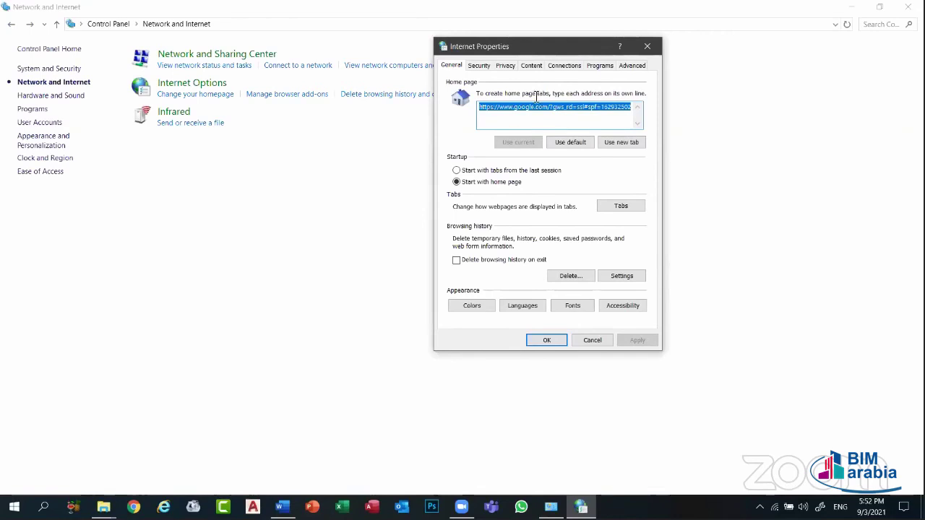
- Switch to Chrome, close the hi.ru tab, and load google.com.eg in a new tab
left_click(139, 507)
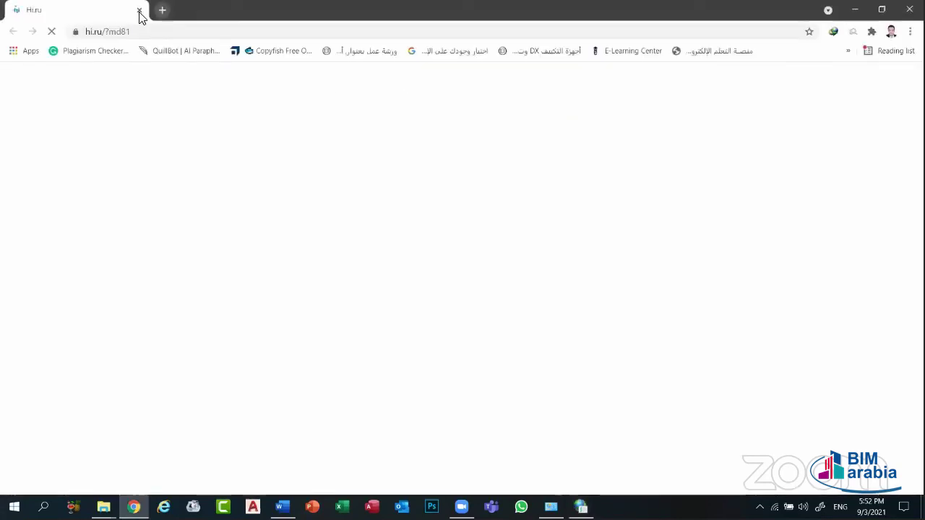
left_click(139, 11)
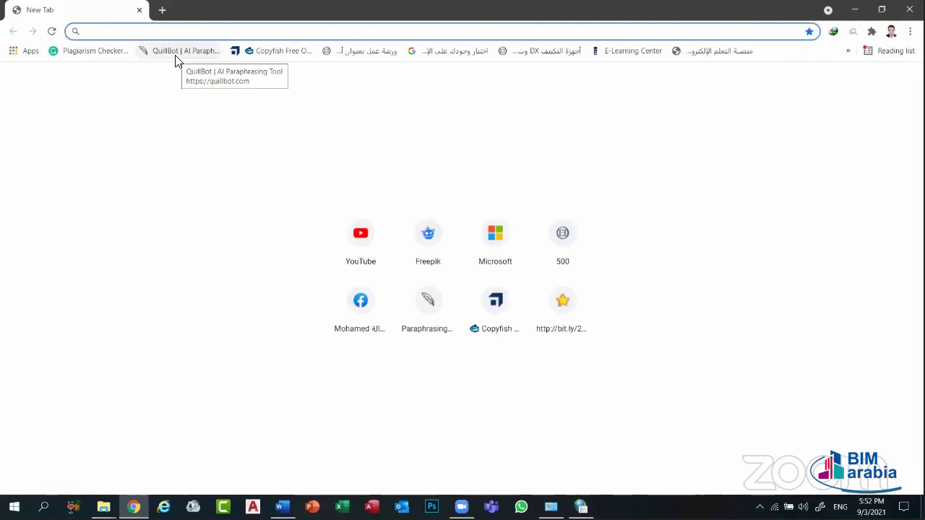
type("g")
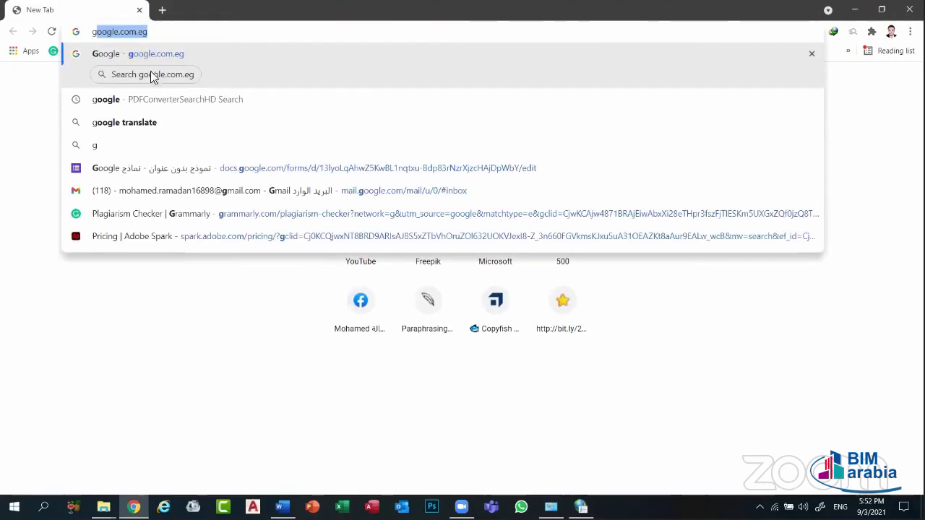
key("Return")
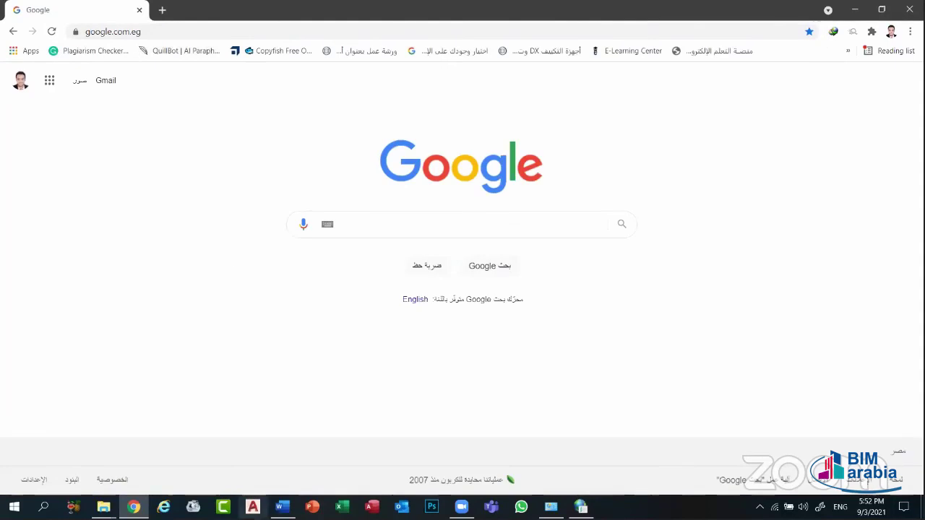
- Search Google for "microsoft" and open the official Microsoft home page from the results
type("mic")
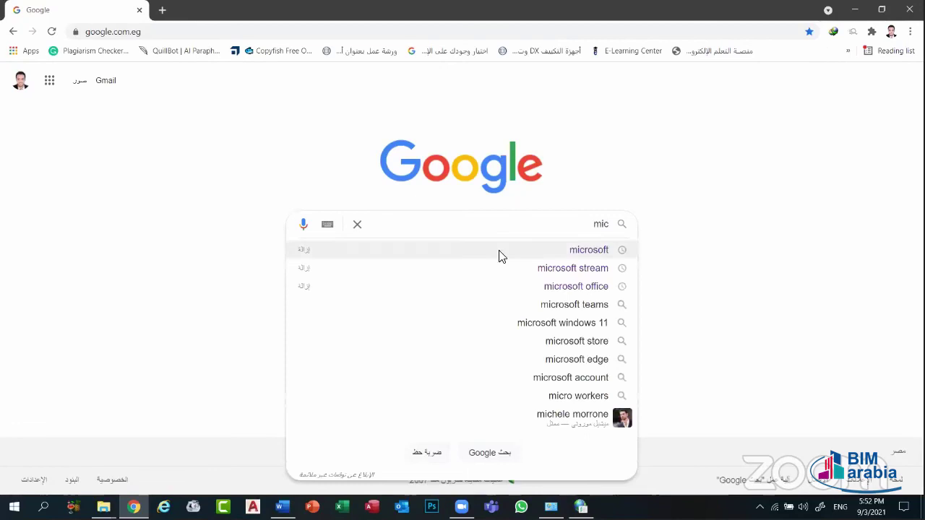
left_click(499, 255)
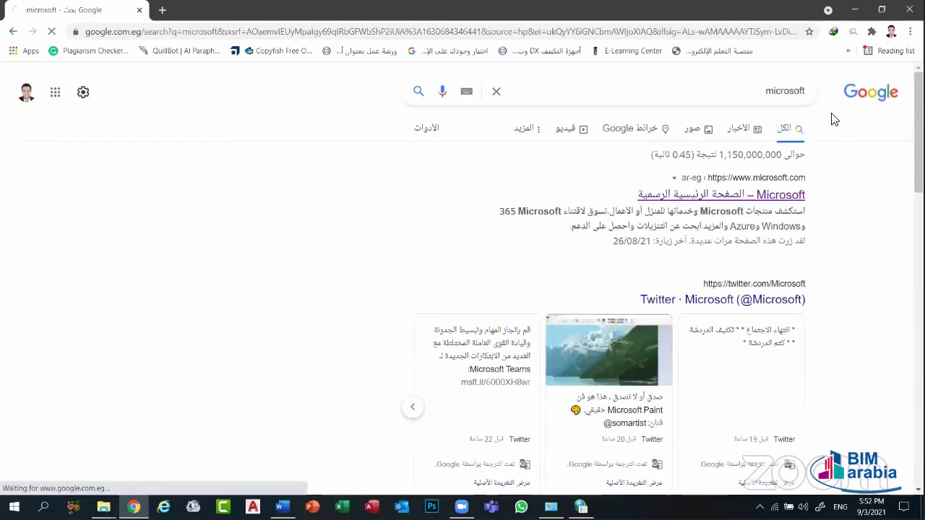
left_click(752, 195)
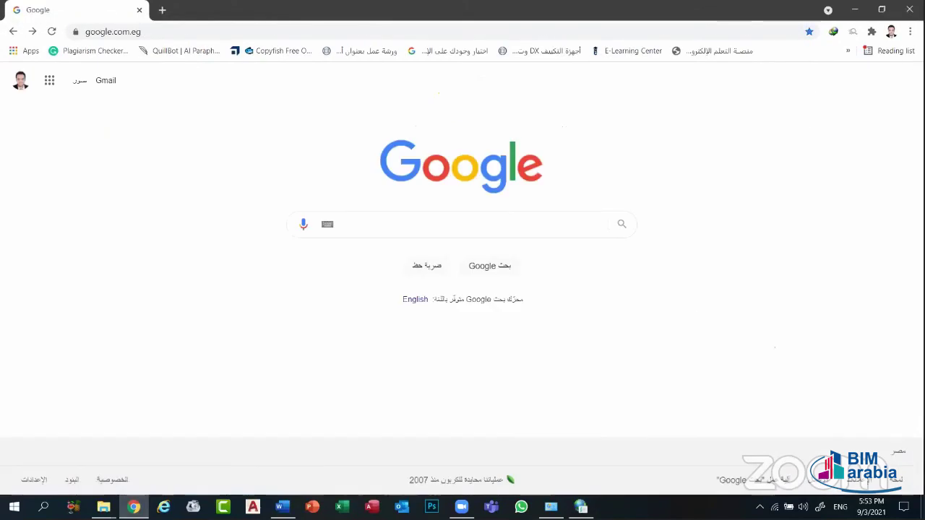
- Return to Internet Properties, set the home page to the new tab page, and open the Delete Browsing History options
left_click(854, 9)
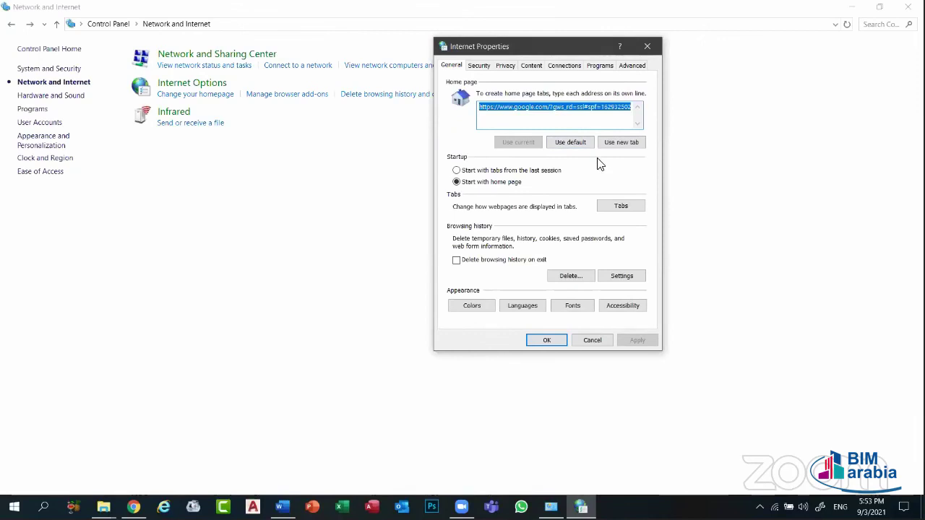
left_click(621, 142)
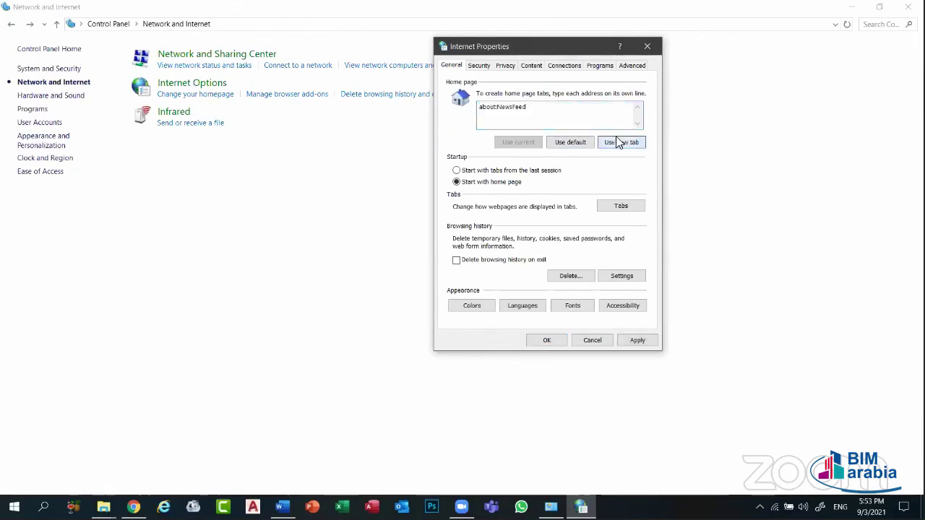
left_click_drag(543, 109, 443, 112)
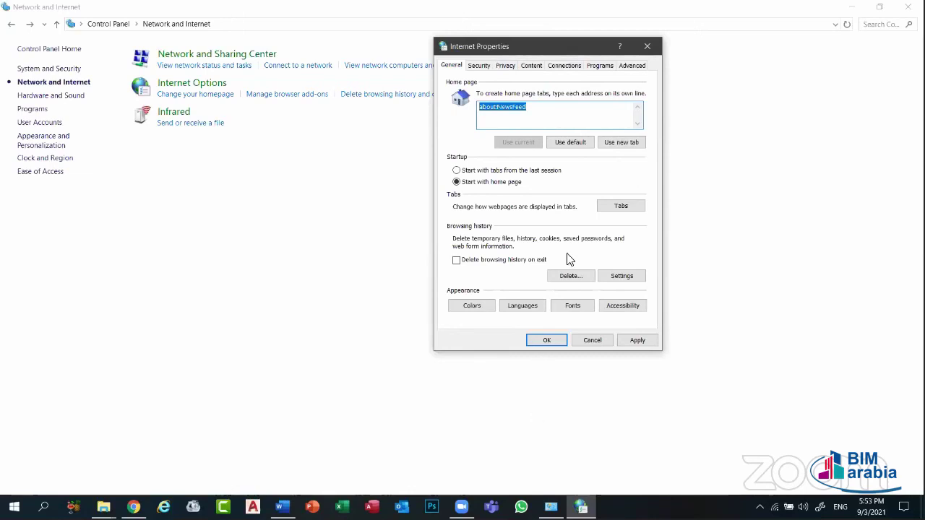
left_click(577, 279)
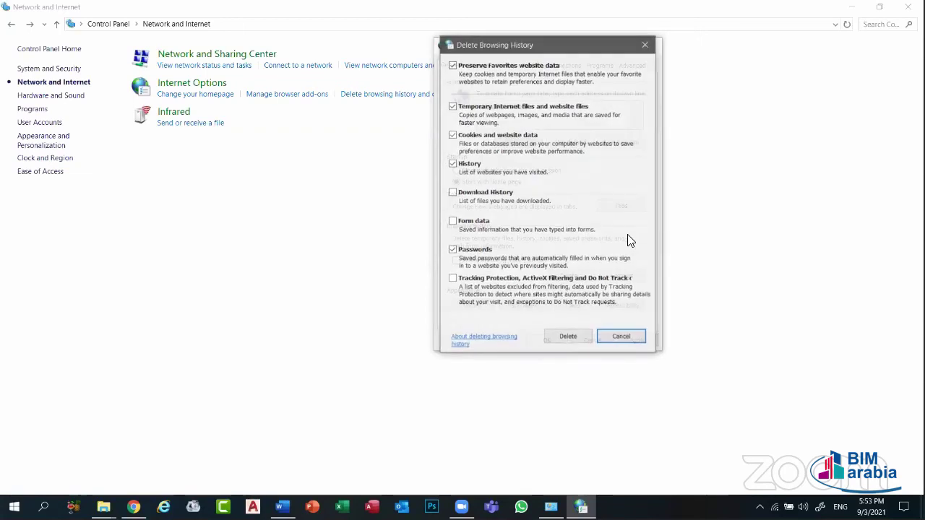
- Minimize Control Panel, open This PC, and browse drive C: through the personal-name folder with Word documents to the منحة التحول الرقمي folder
left_click(864, 7)
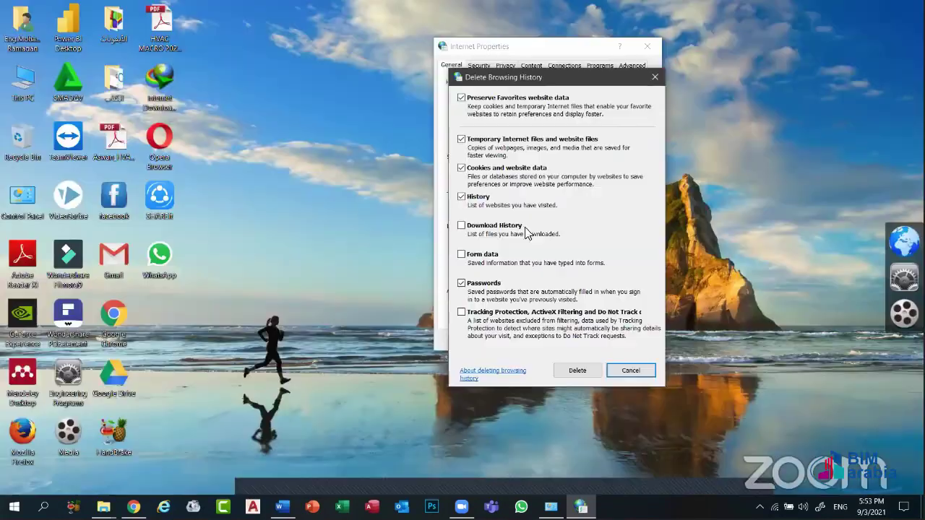
double_click(17, 81)
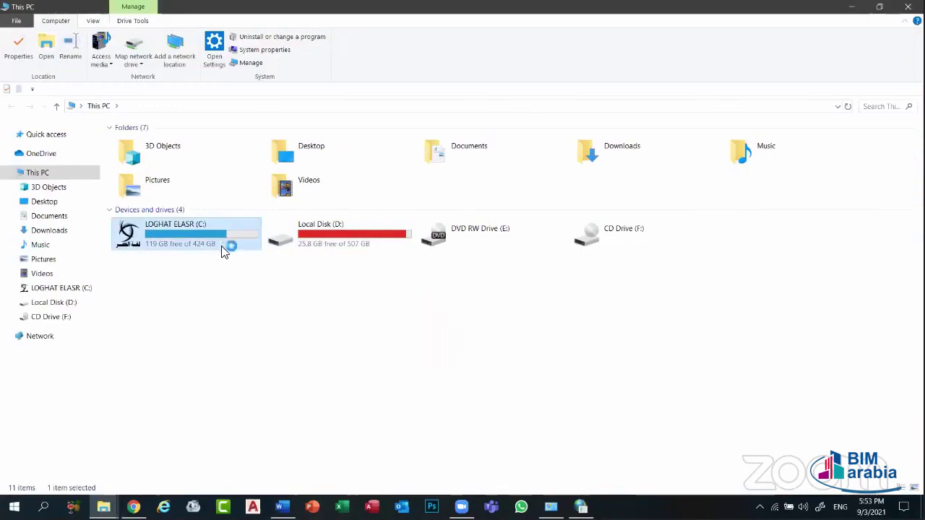
double_click(224, 250)
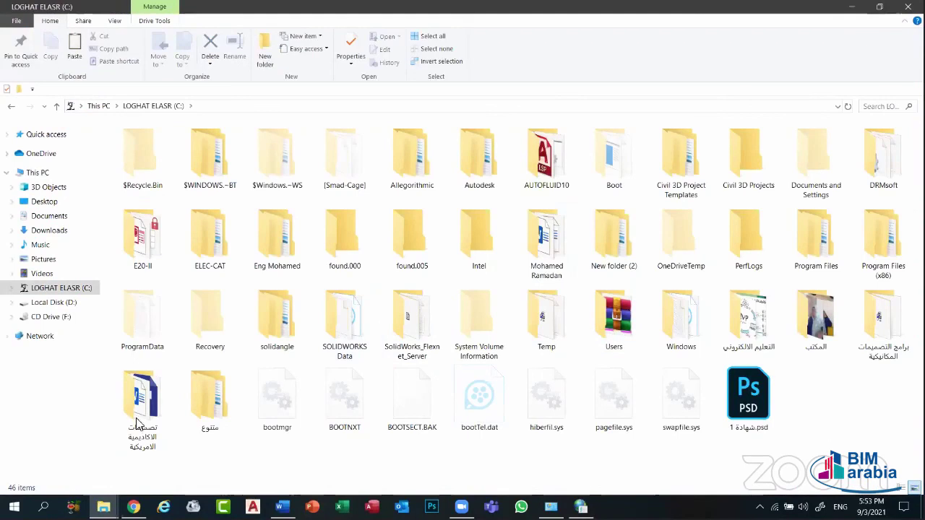
left_click(568, 238)
double_click(568, 238)
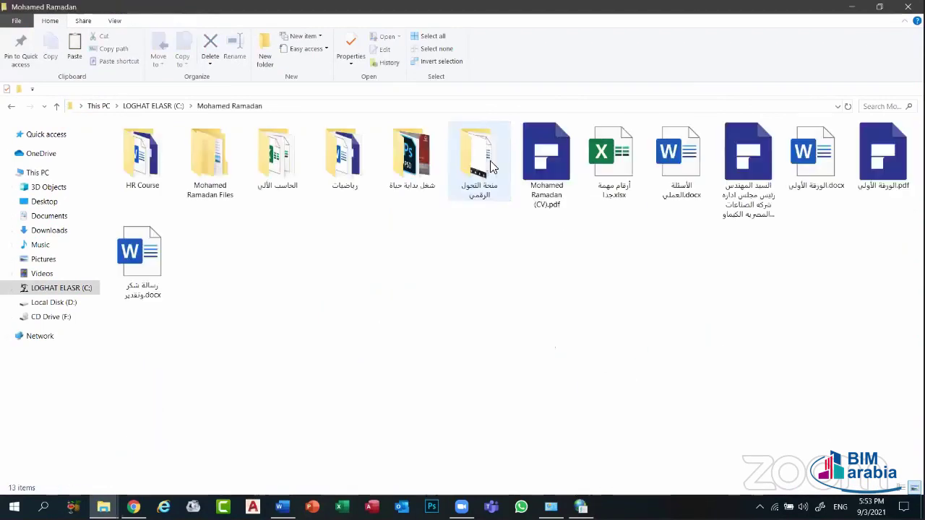
double_click(486, 159)
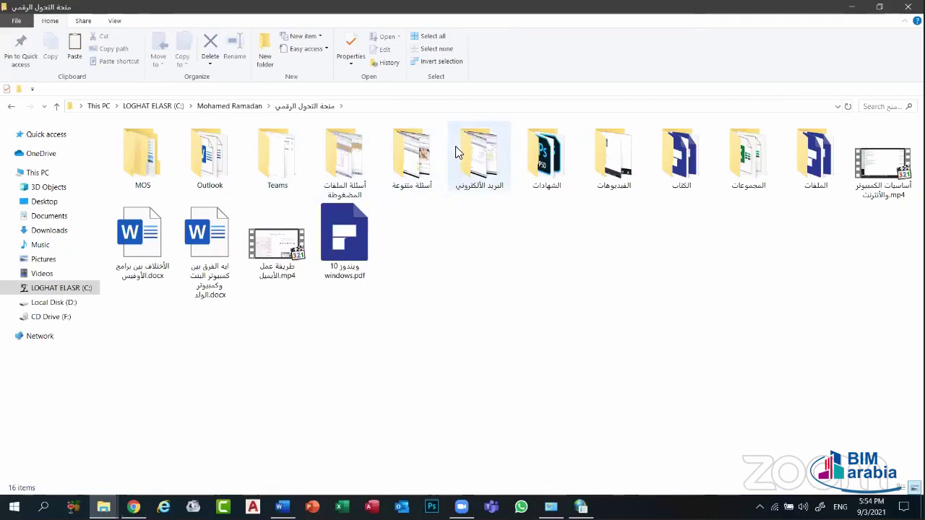
- Open the exam question image Screenshot (429).png from the أسئلة متنوعة folder
double_click(412, 153)
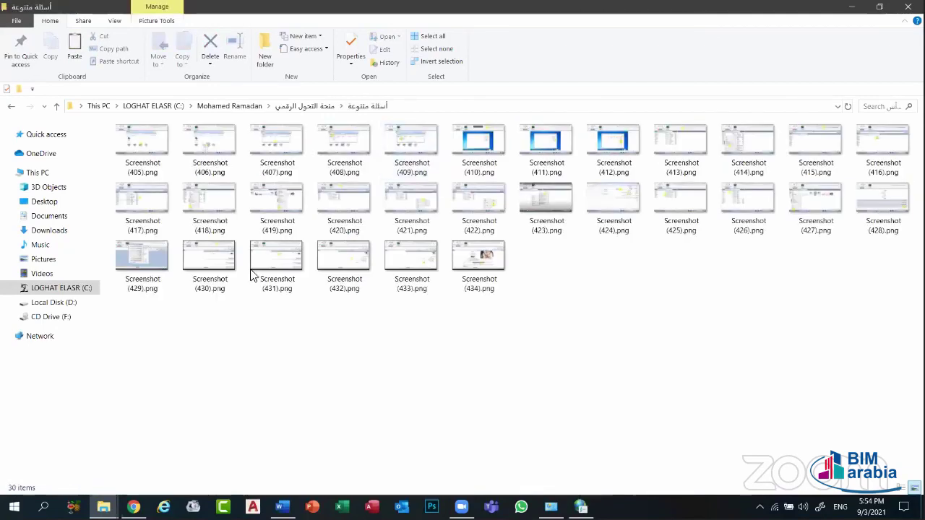
left_click(145, 259)
key("Return")
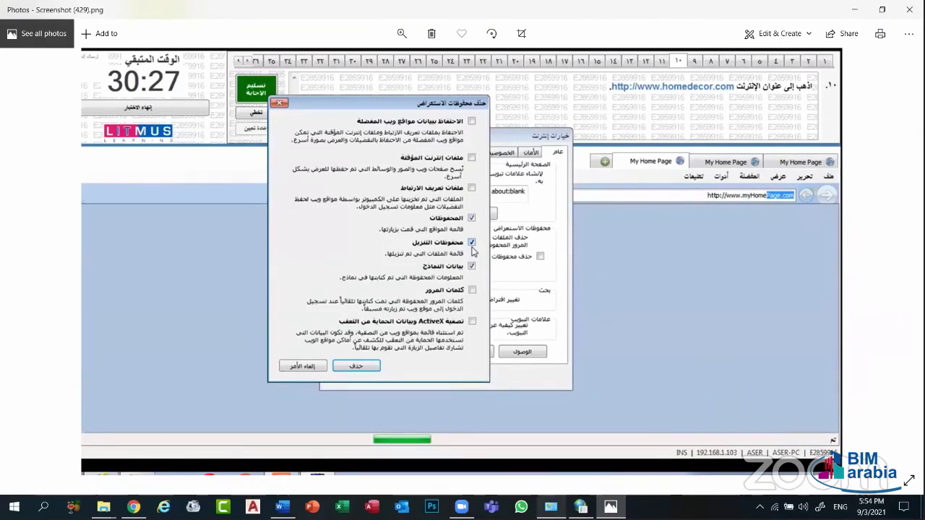
- Switch to Internet Properties, place it beside the exam image, and reopen the Delete Browsing History options
left_click(580, 506)
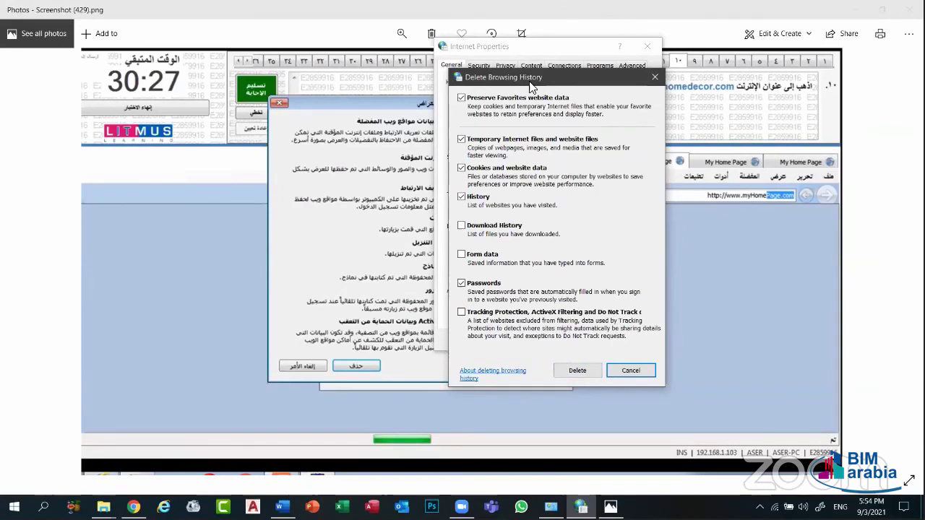
left_click_drag(532, 85, 684, 72)
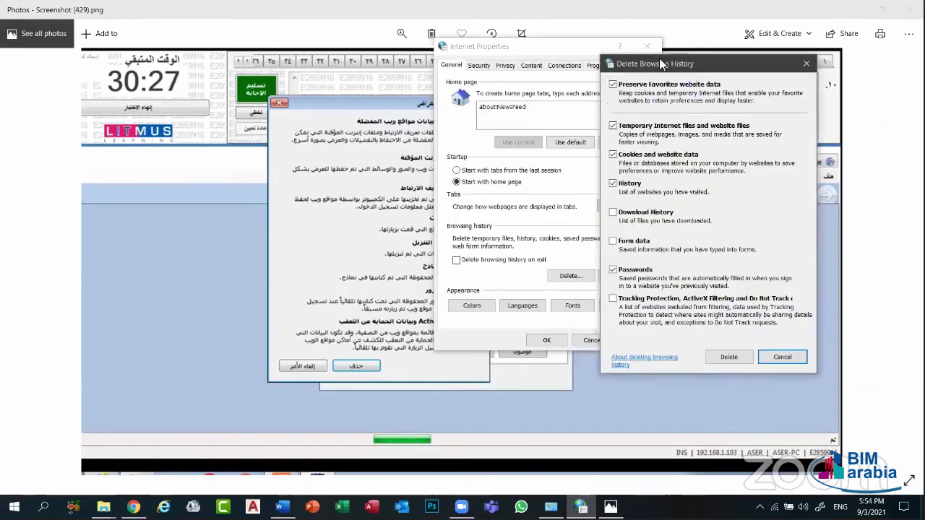
key("Escape")
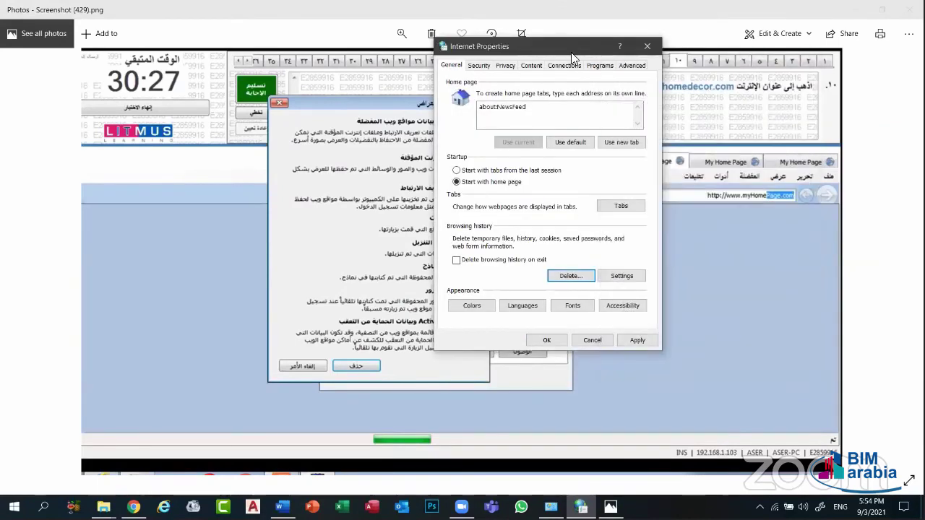
left_click_drag(571, 52, 710, 100)
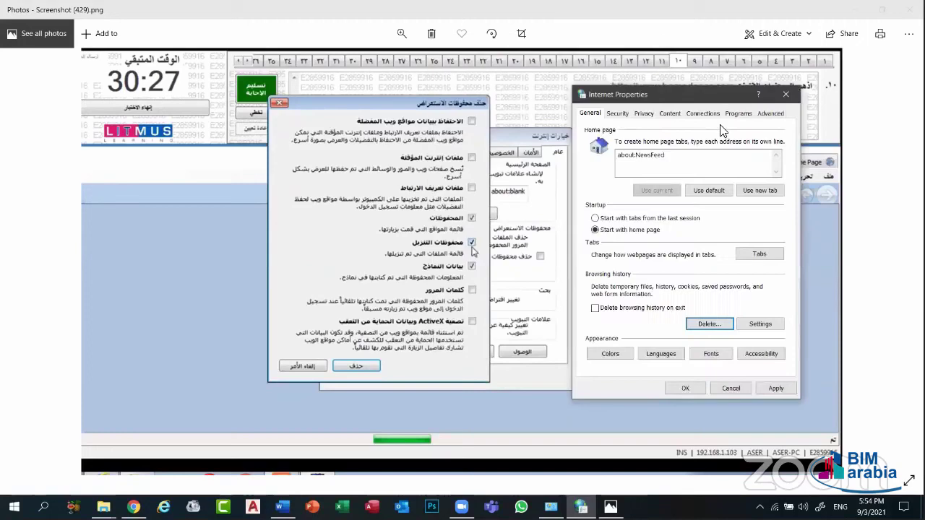
left_click(709, 324)
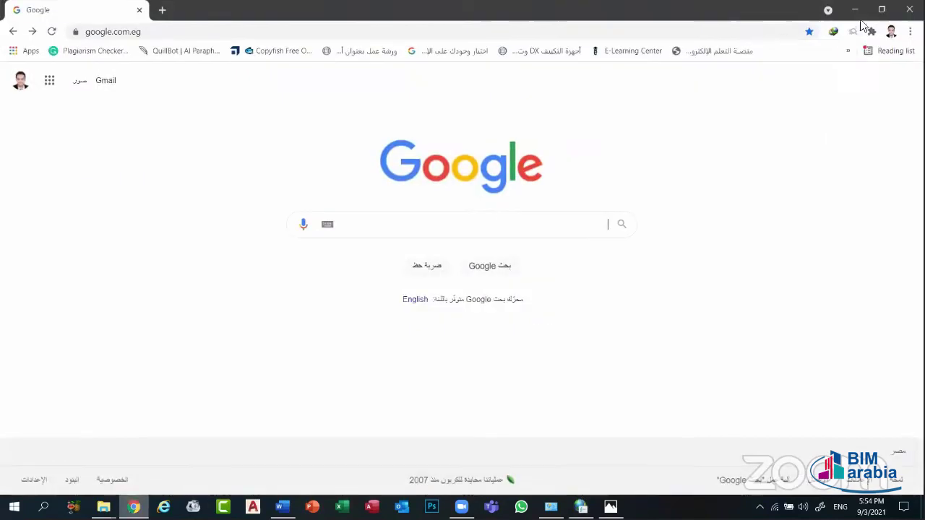
- View the full browsing history in Chrome, and close the history page
left_click(910, 31)
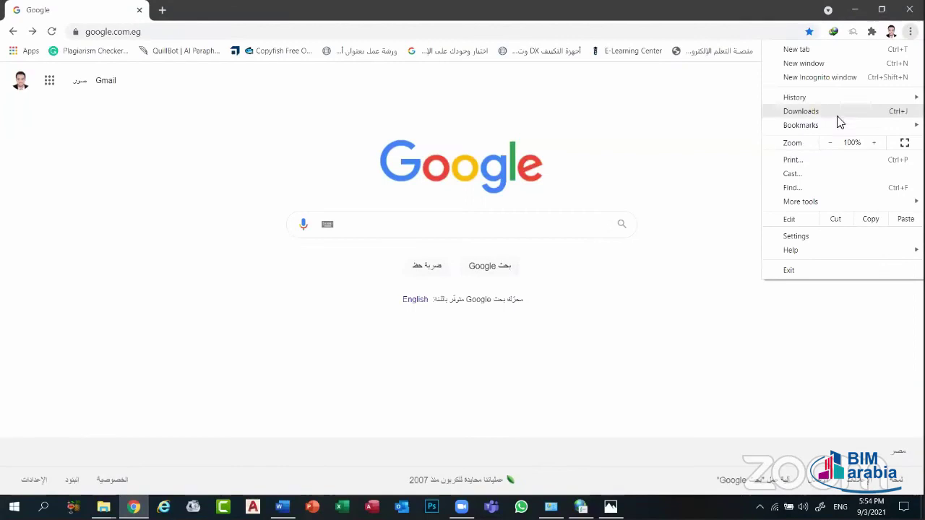
mouse_move(802, 99)
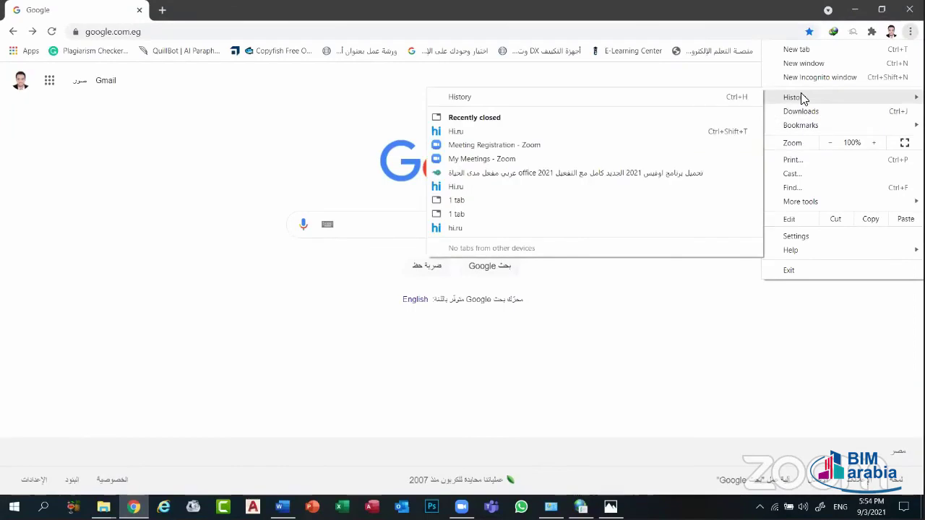
left_click(506, 101)
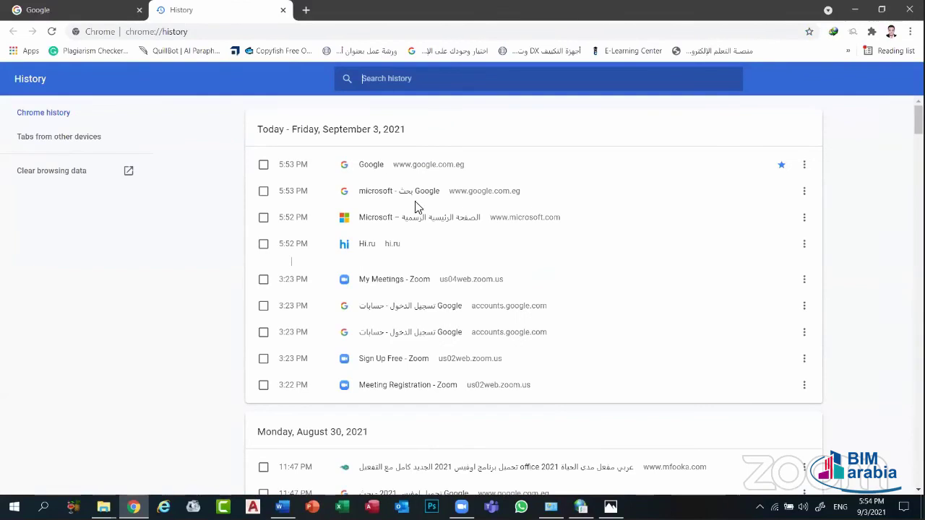
left_click(283, 10)
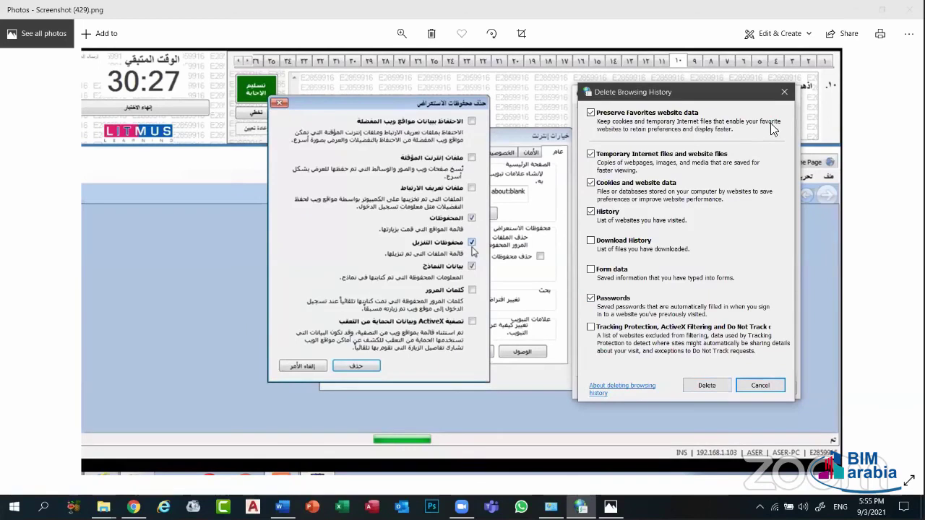
- Examine the Colors, Languages and Fonts appearance settings in Internet Properties, and close the dialogs without changing anything
left_click(783, 94)
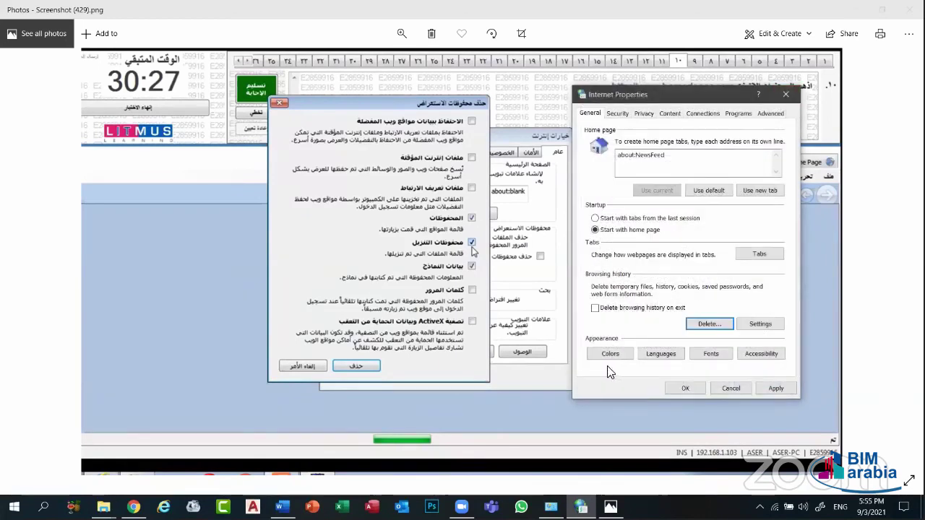
left_click(613, 354)
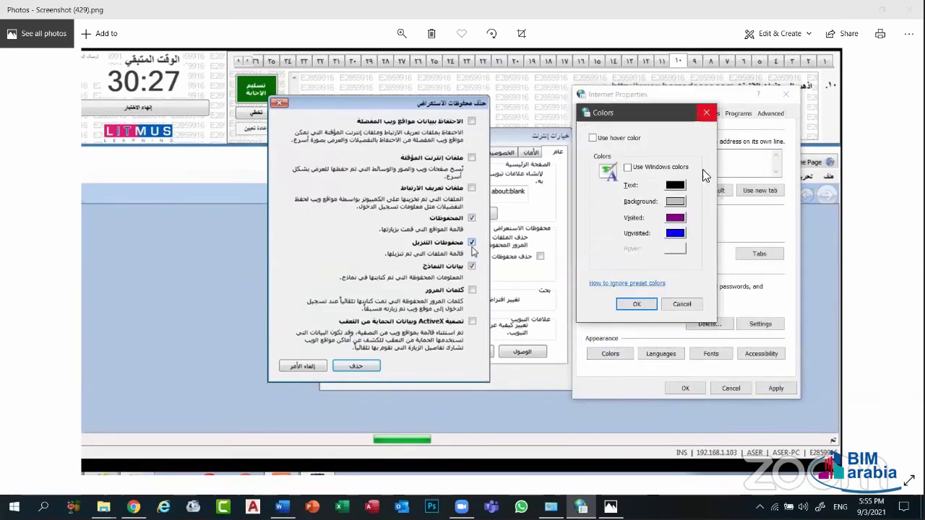
left_click(674, 302)
left_click(659, 353)
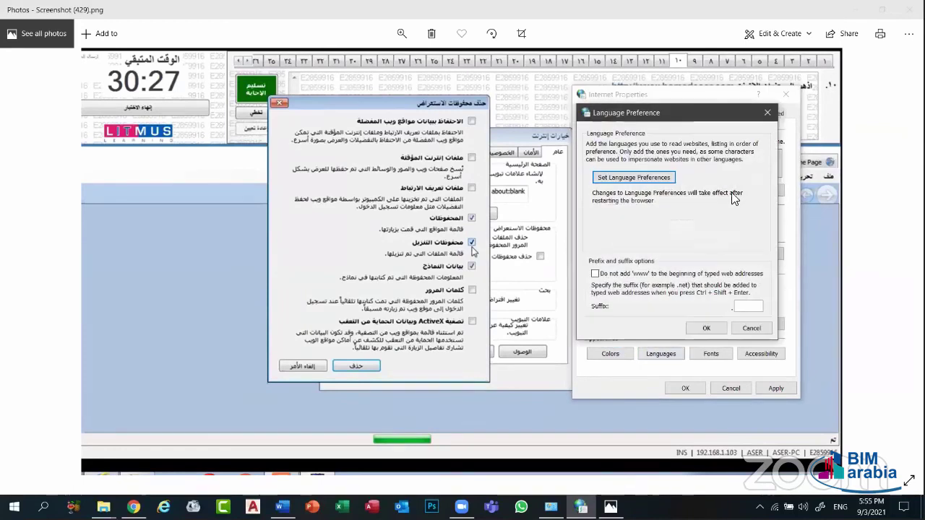
left_click(767, 113)
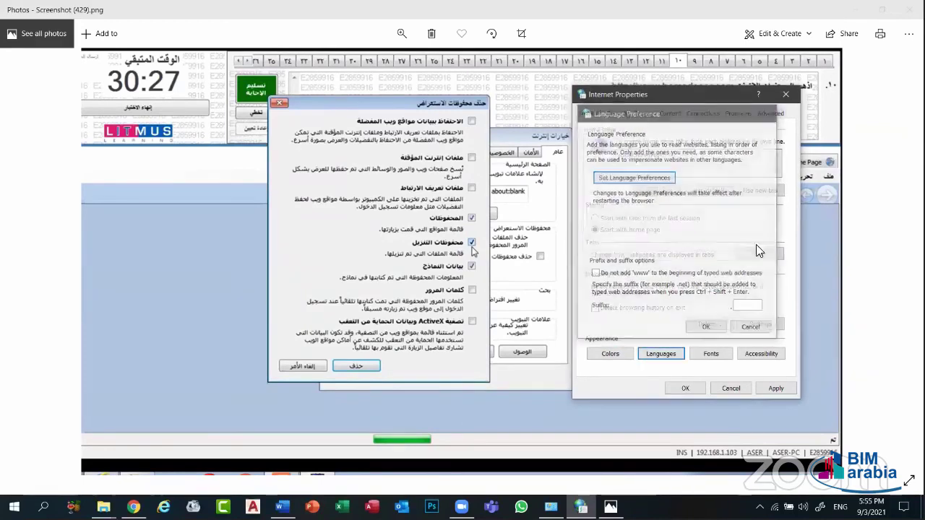
left_click(714, 360)
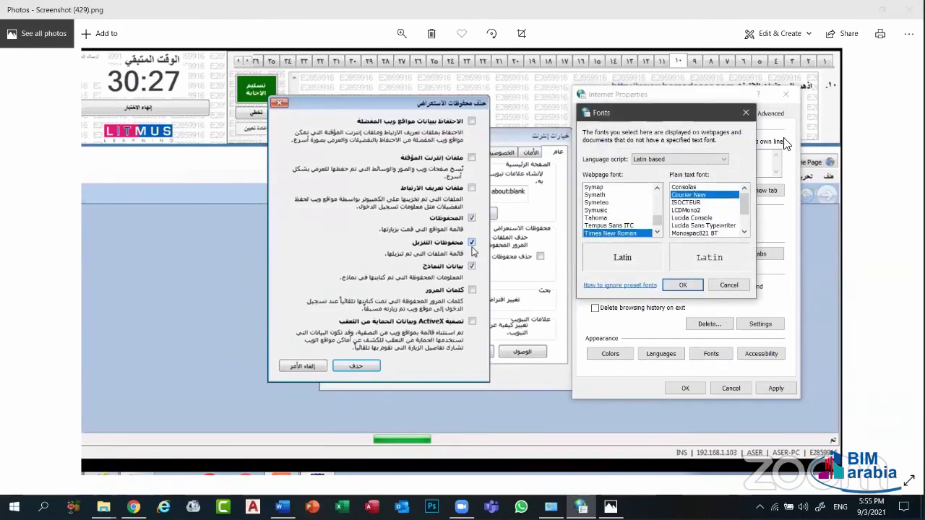
left_click(746, 112)
left_click(786, 95)
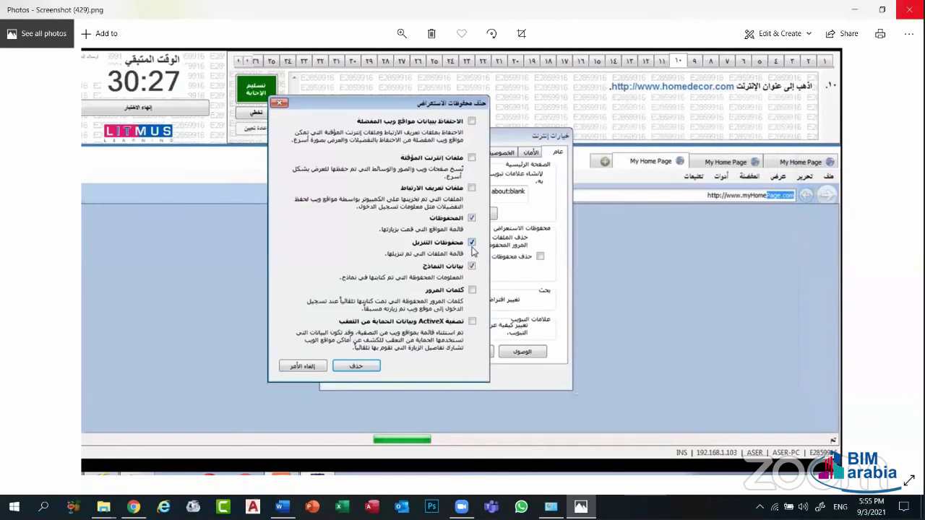
- Put away the exam image and its folder, and go to Devices and Printers under Hardware and Sound in Control Panel
left_click(908, 9)
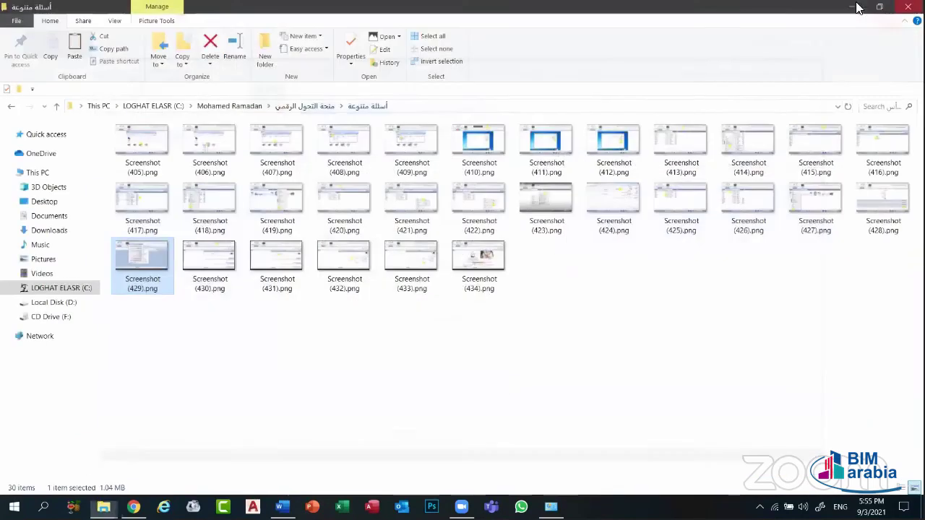
left_click(853, 7)
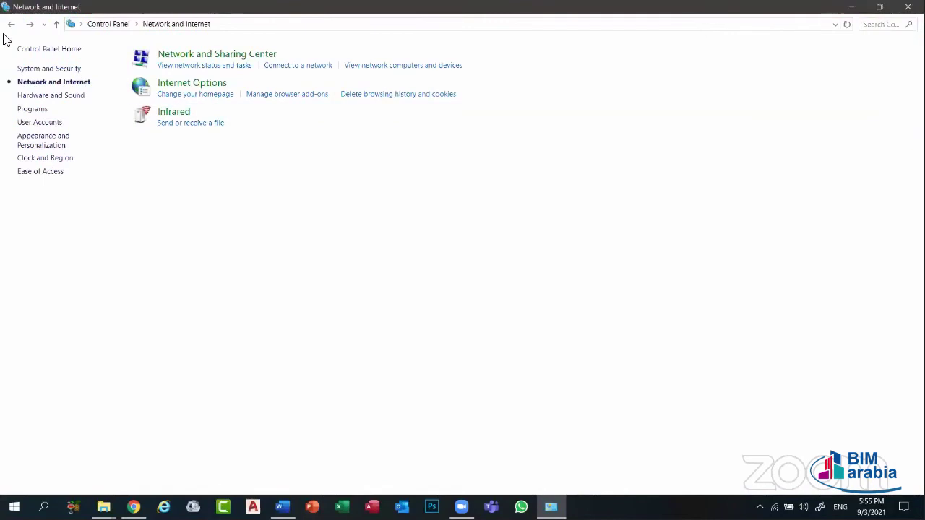
left_click(11, 24)
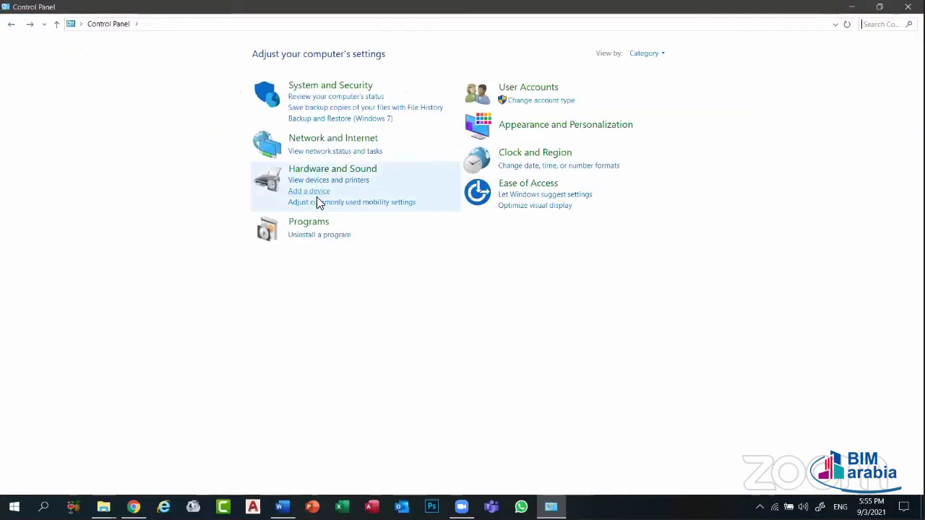
left_click(350, 174)
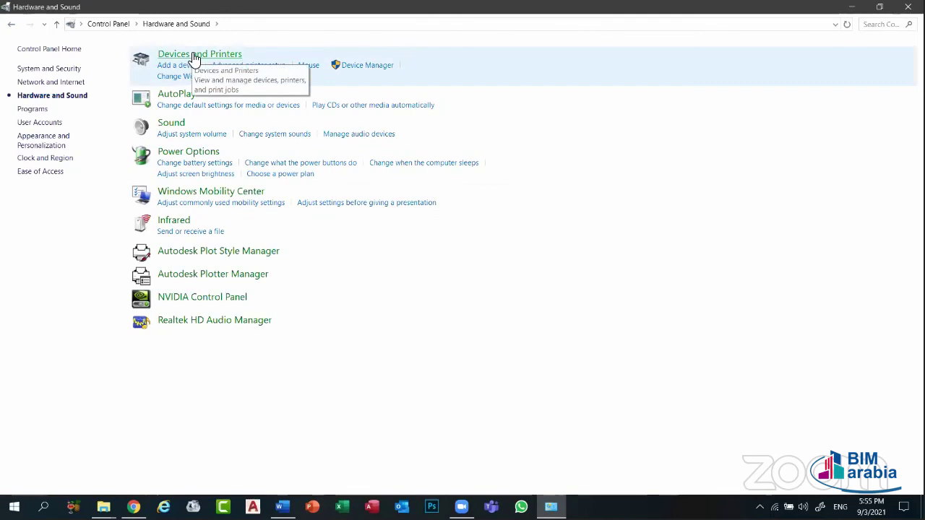
left_click(194, 58)
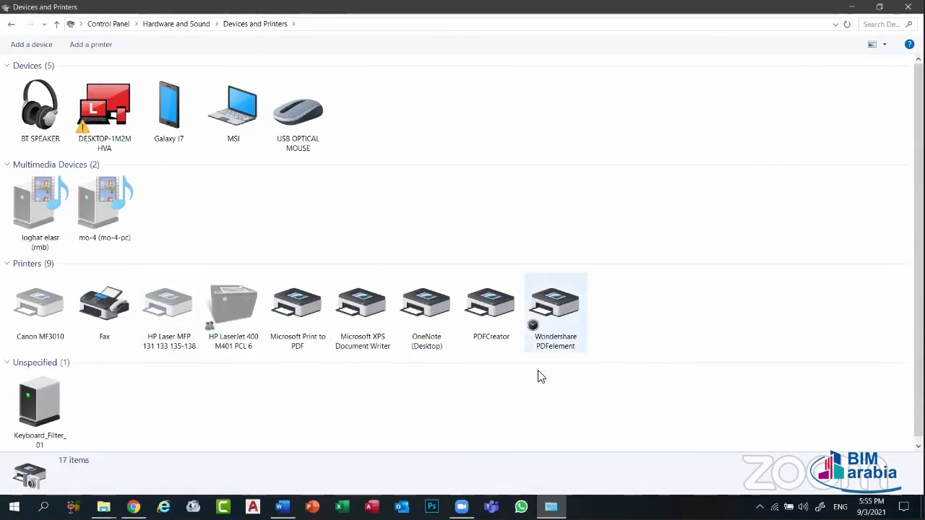
- Inspect the details of the Microsoft Print to PDF and OneNote (Desktop) printers, and return to Hardware and Sound
left_click(427, 315)
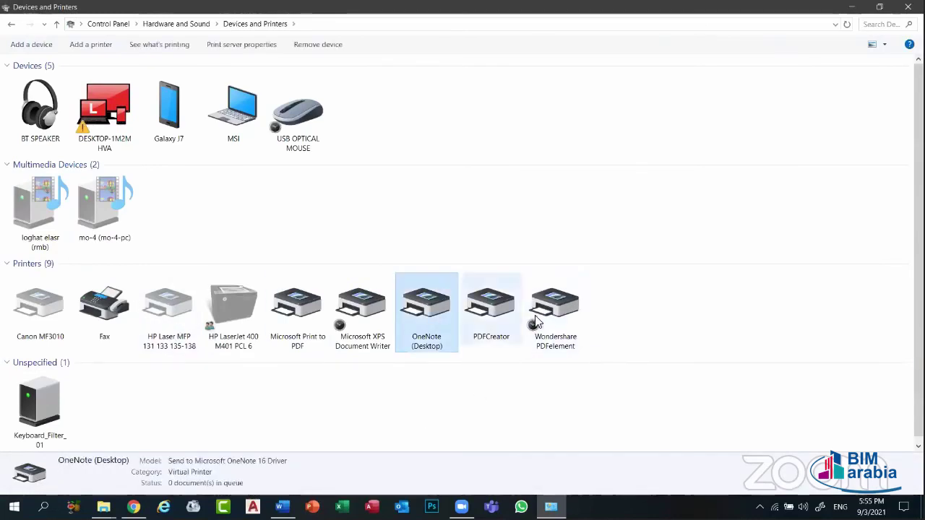
left_click(376, 321)
left_click(327, 338)
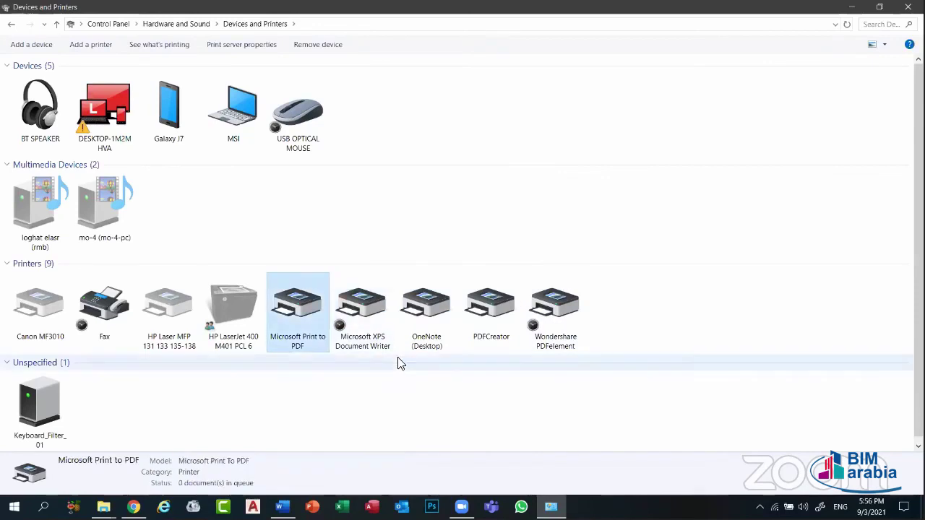
left_click(444, 333)
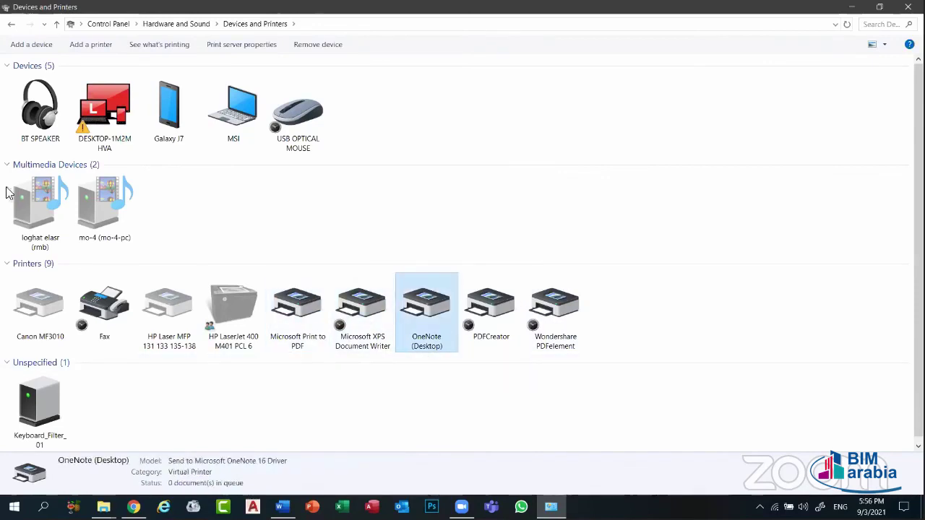
left_click(11, 24)
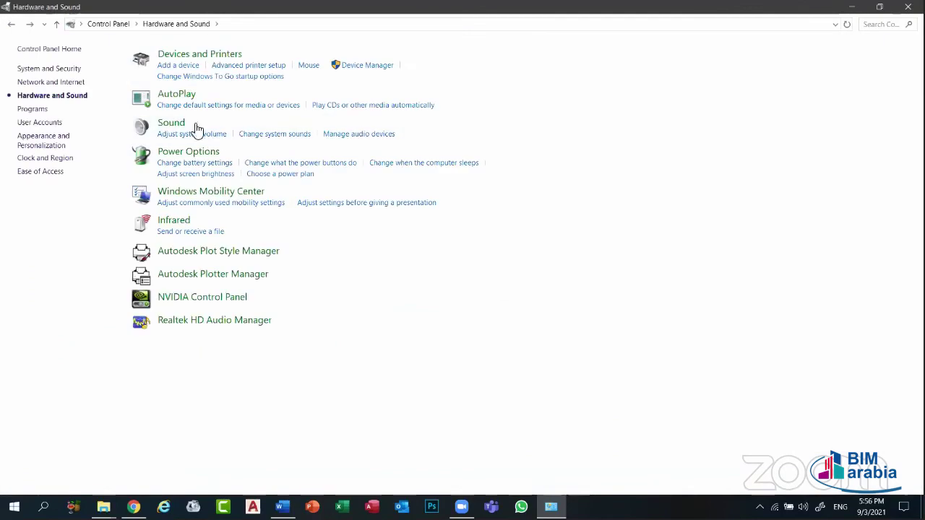
- Reopen Devices and Printers and show the actions available for the OneNote (Desktop) printer
left_click(178, 58)
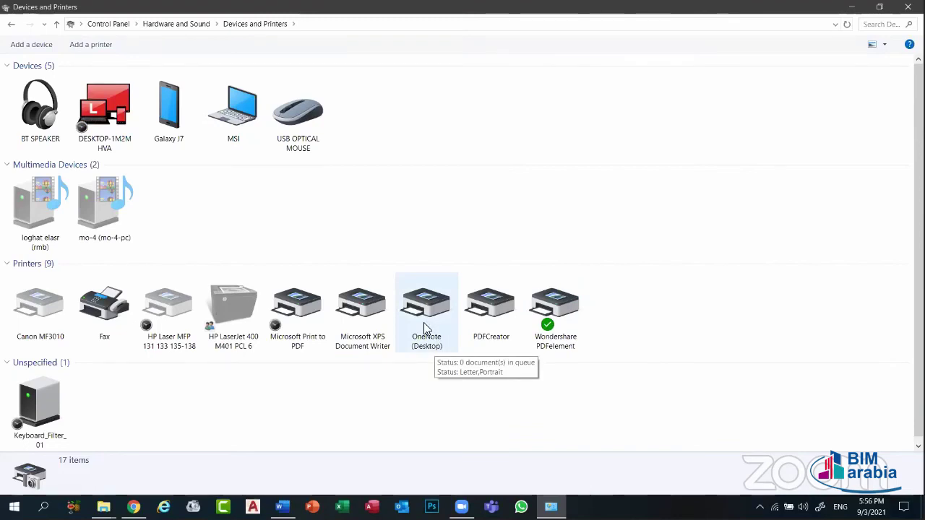
left_click(426, 318)
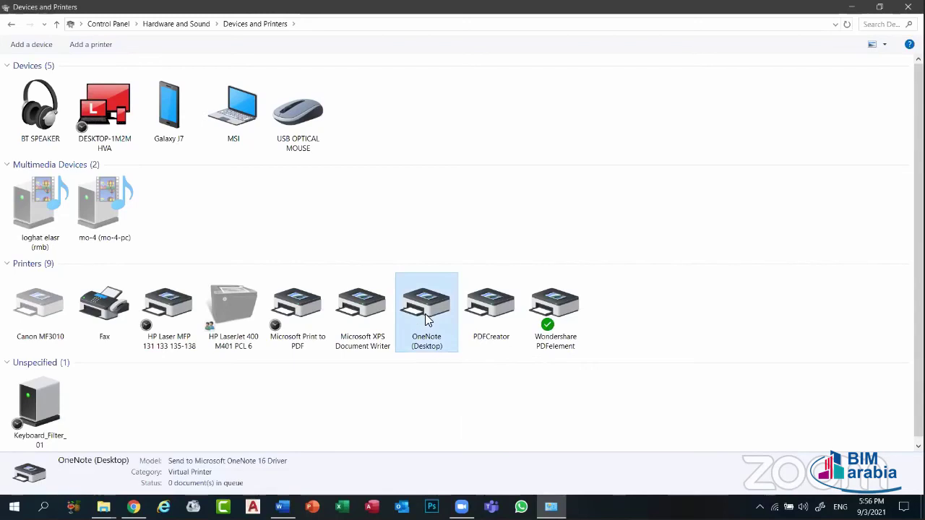
right_click(425, 322)
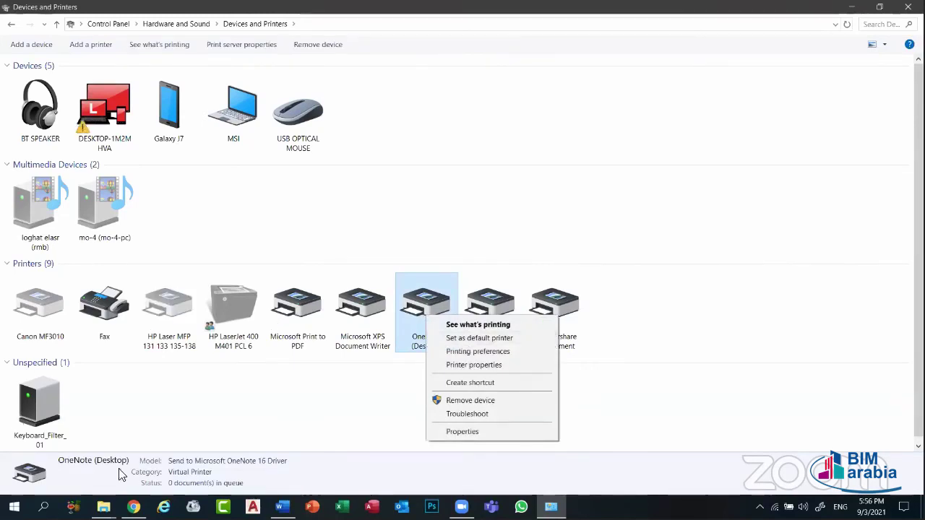
- View the printer exam question images Screenshot (405).png and Screenshot (406).png from the أسئلة متنوعة folder
left_click(103, 507)
left_click(347, 443)
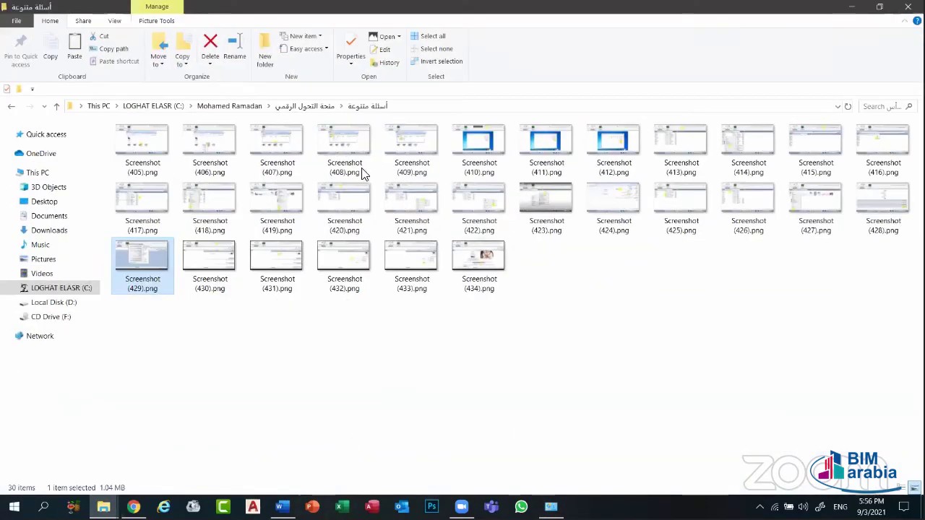
double_click(356, 145)
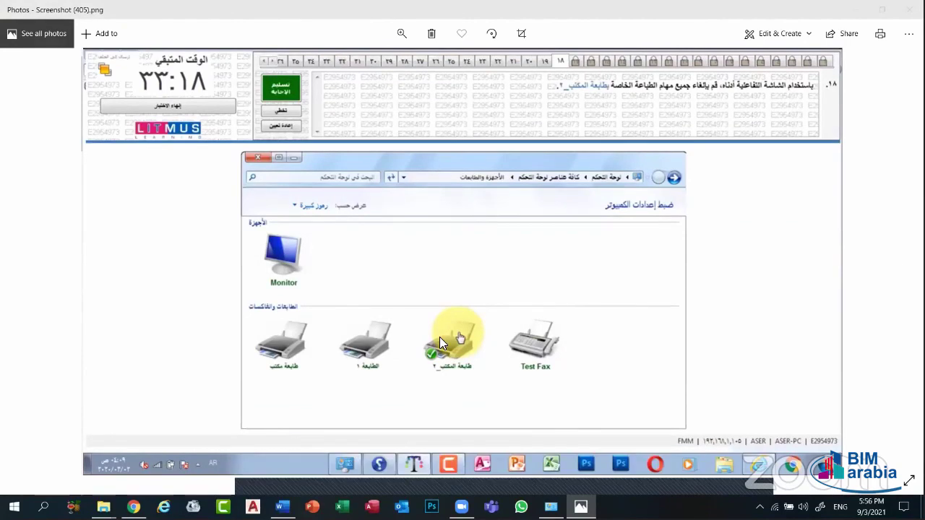
key("alt+F4")
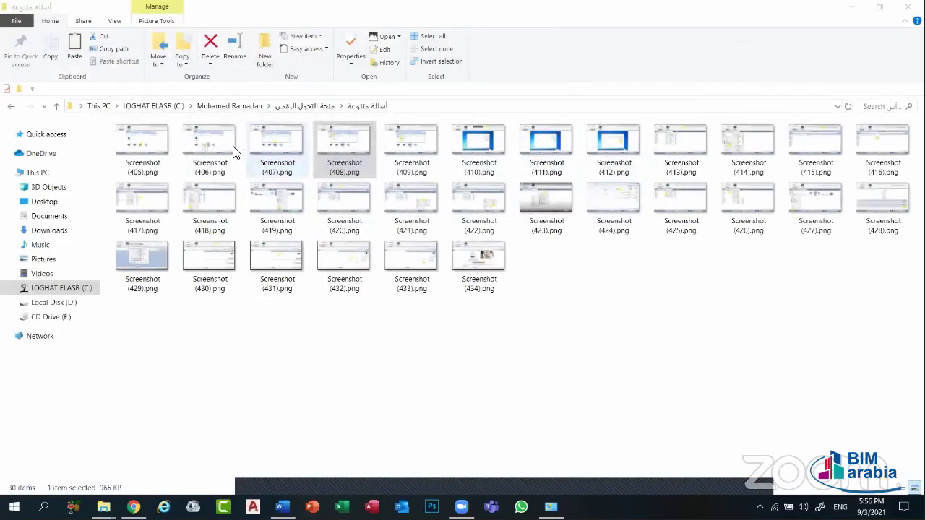
left_click(239, 150)
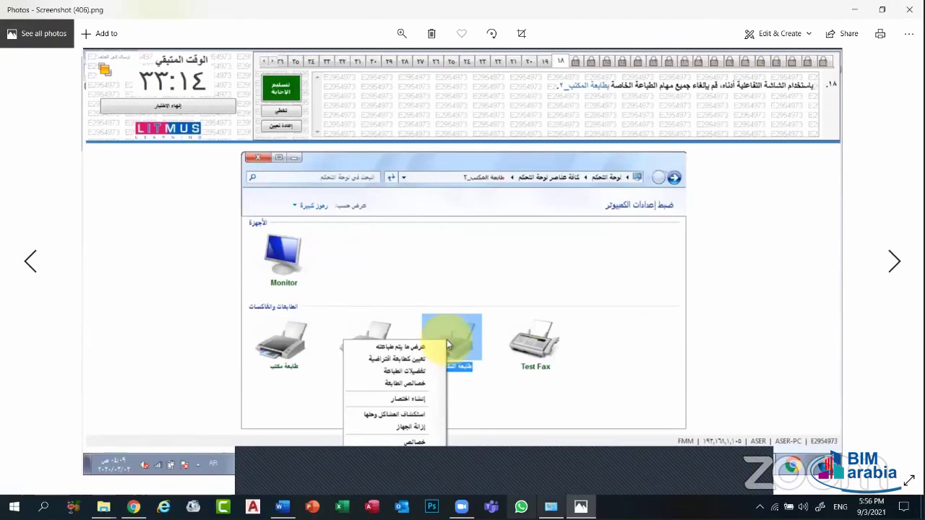
- Switch back to Devices and Printers and open the print queue of the OneNote (Desktop) printer
key("alt+Tab")
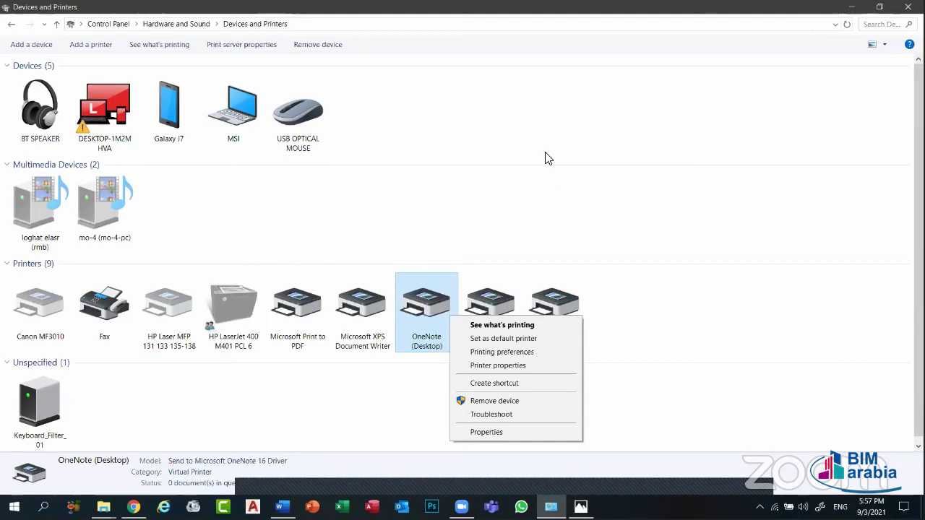
left_click(499, 325)
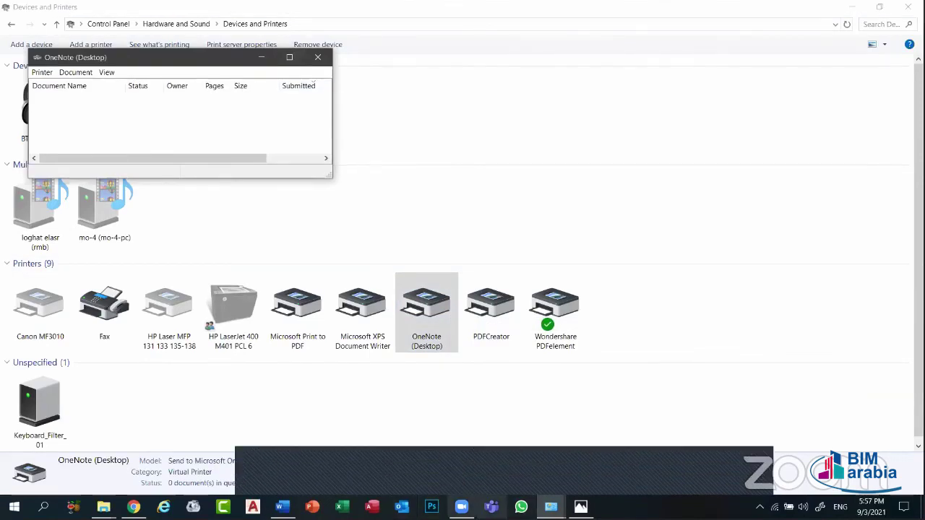
- Switch to Photos and view the print-queue question images Screenshot (407).png and Screenshot (408).png
mouse_move(550, 506)
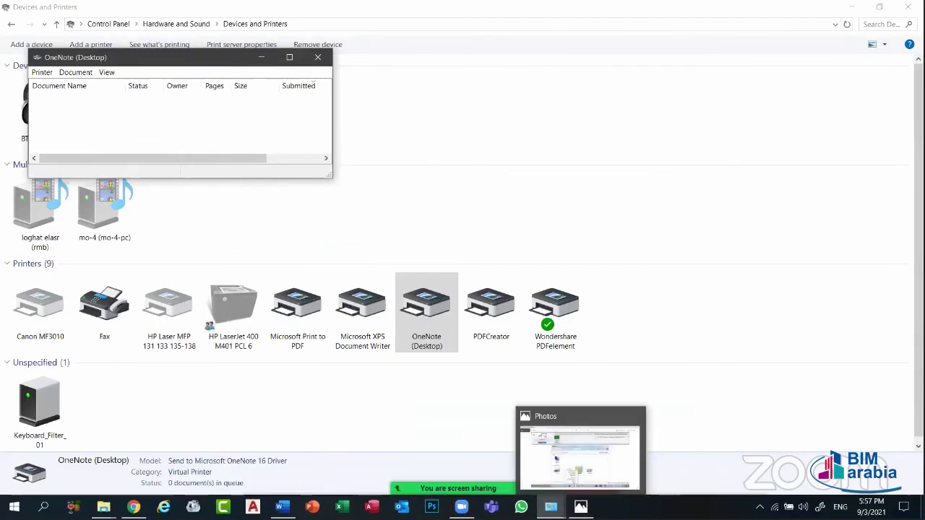
left_click(580, 507)
key("Right")
key("Right")
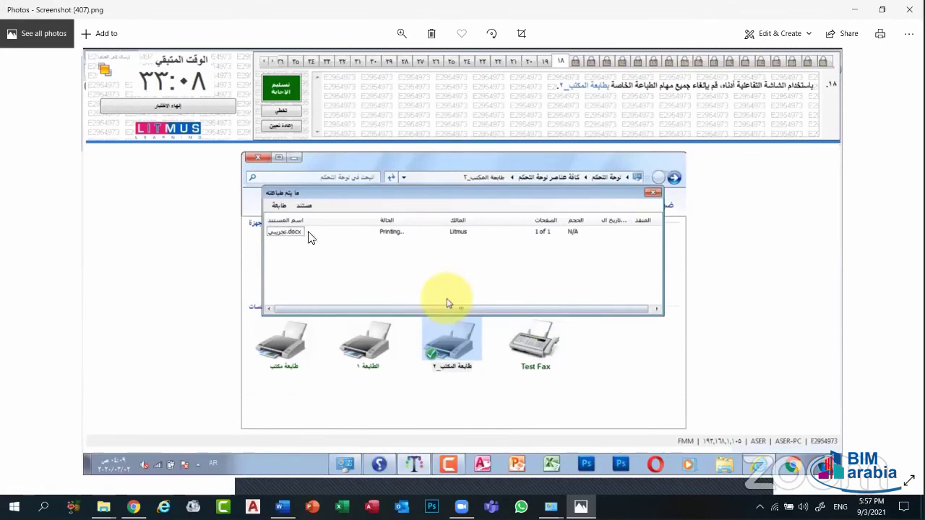
key("Right")
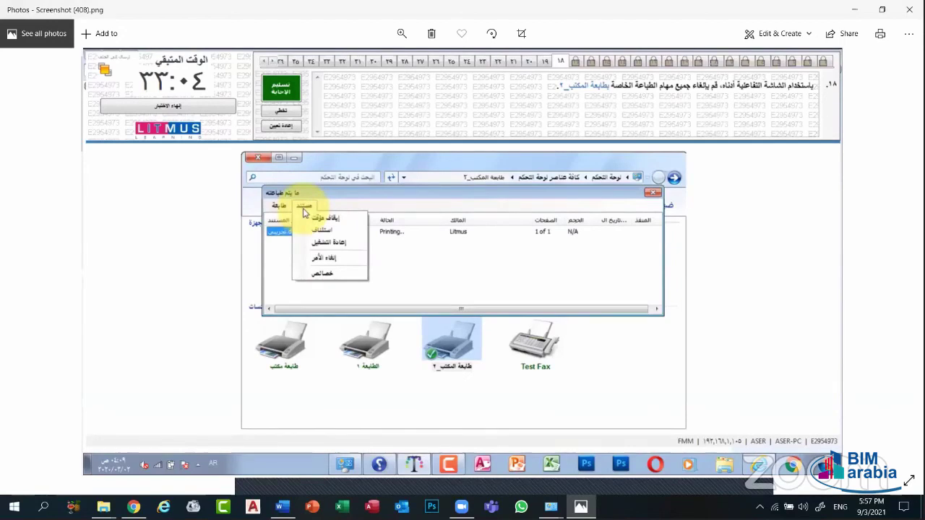
- Show the Document commands of the OneNote (Desktop) print queue in a maximized window, and close the queue
mouse_move(551, 506)
left_click(619, 463)
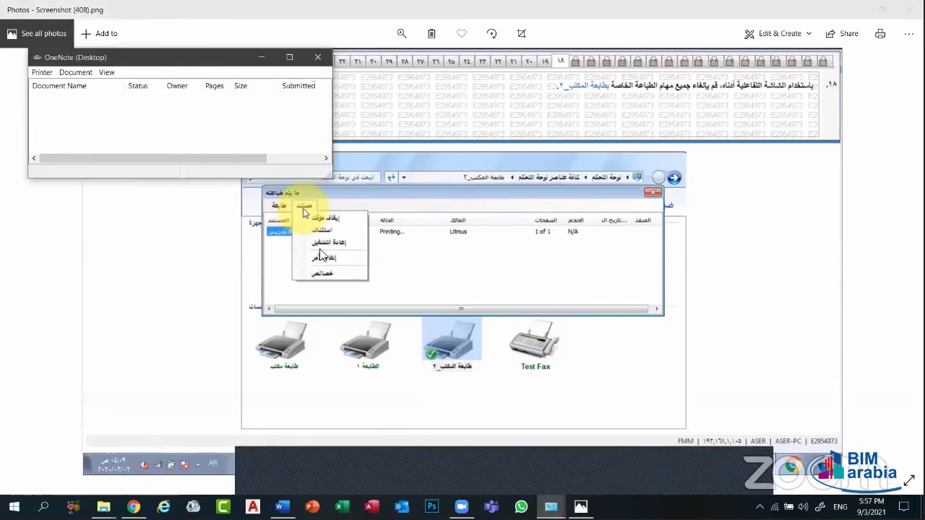
double_click(164, 61)
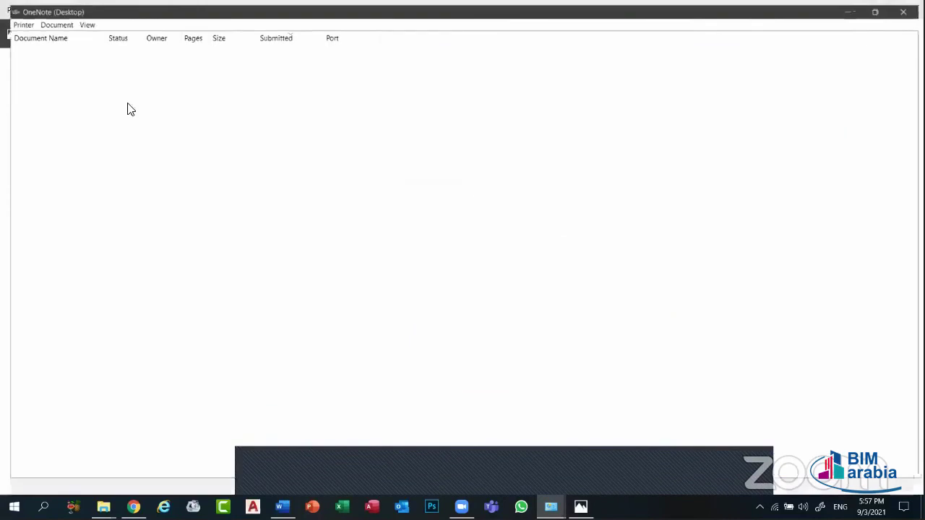
left_click(51, 23)
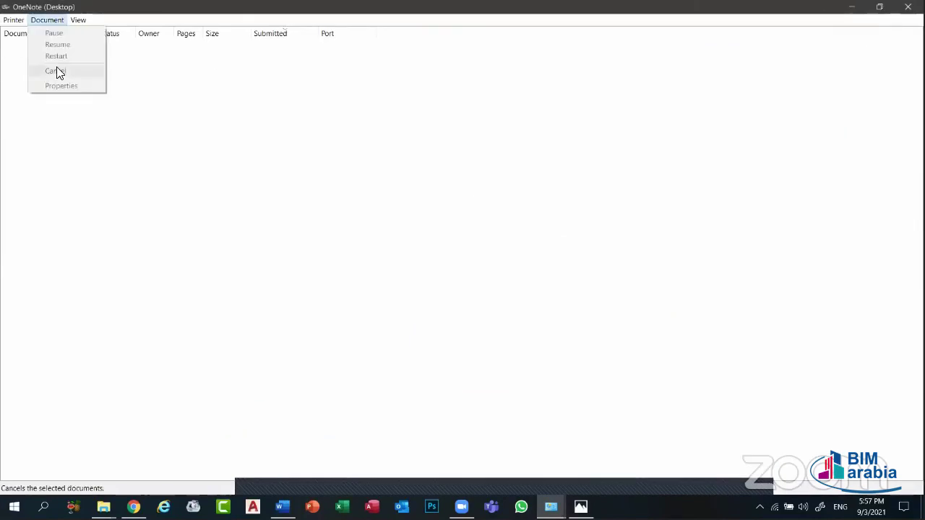
key("Escape")
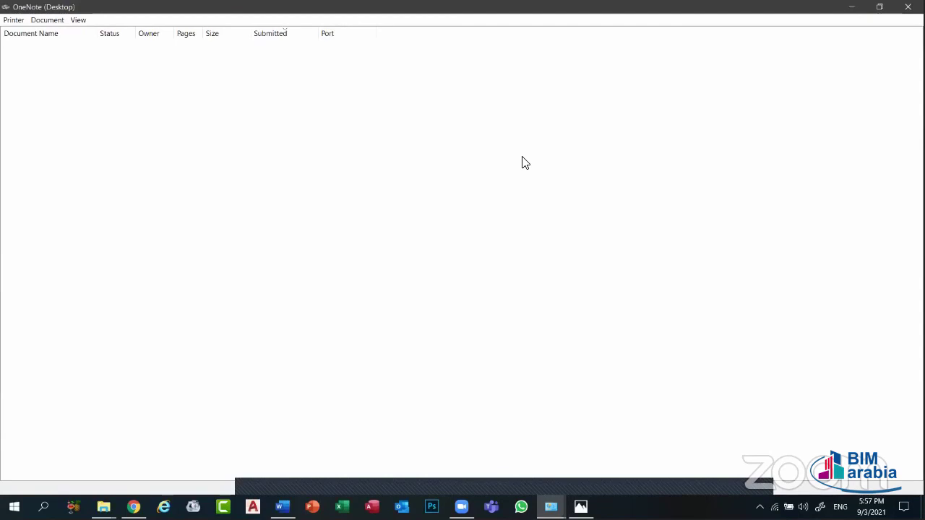
left_click(907, 7)
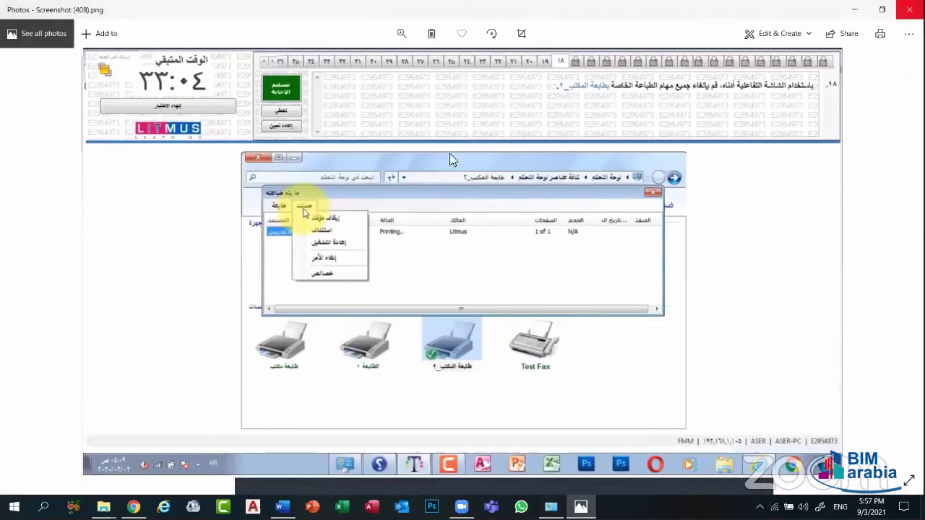
- Review the printer question images back to Screenshot (405).png and advance to the folder-expansion question in Screenshot (410).png
key("Left")
key("Left")
key("Left")
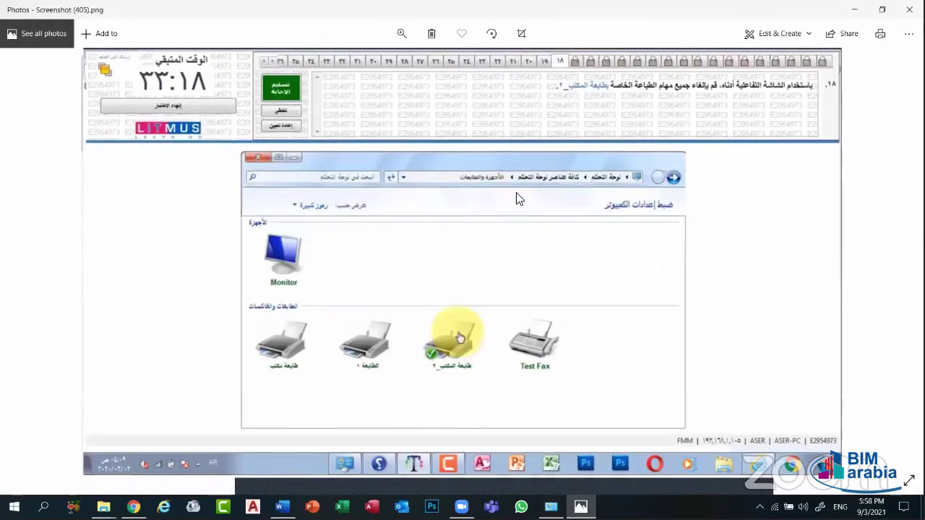
key("Right")
key("Right")
key("Right")
key("Right")
key("Right")
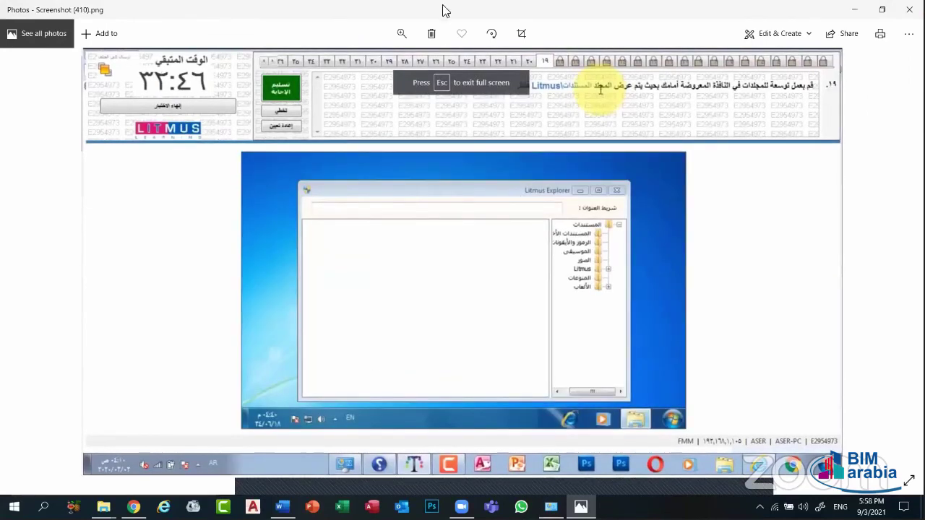
- Zoom in on the Litmus Explorer folder tree in Screenshot (410).png, and restore the full image view
left_click(402, 34)
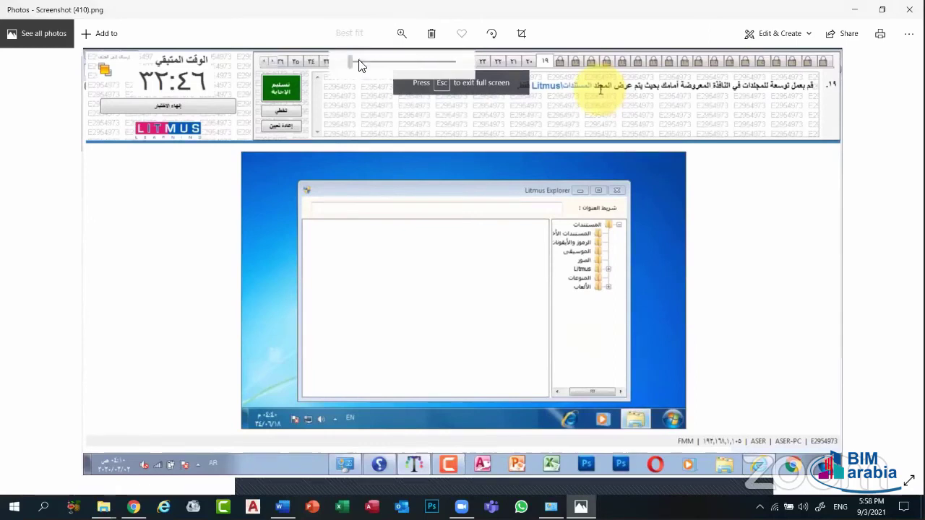
left_click_drag(361, 65, 386, 64)
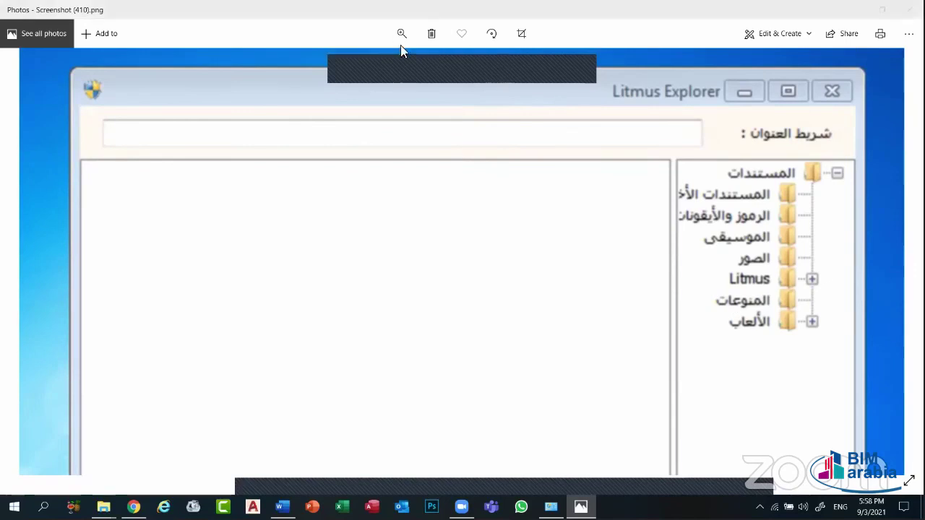
left_click_drag(388, 62, 204, 99)
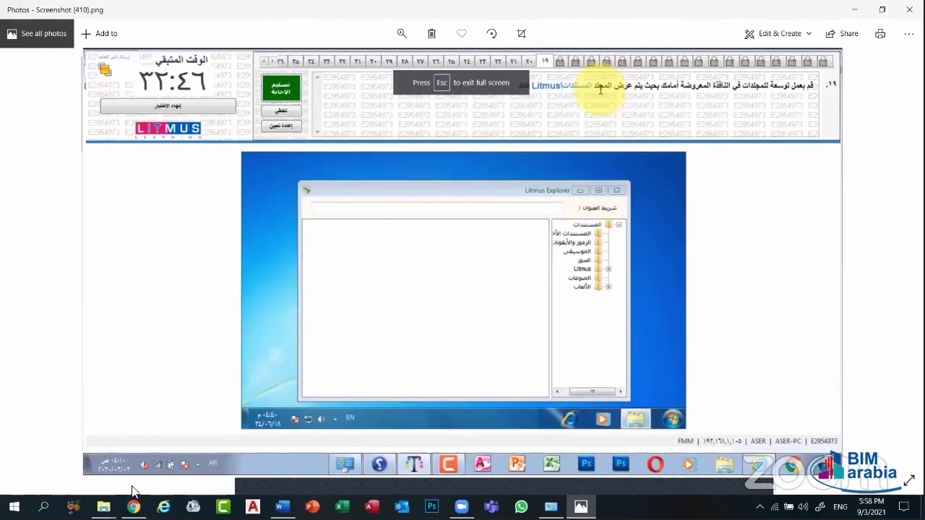
- Close the image and reopen Screenshot (410).png from the أسئلة متنوعة folder
left_click(909, 9)
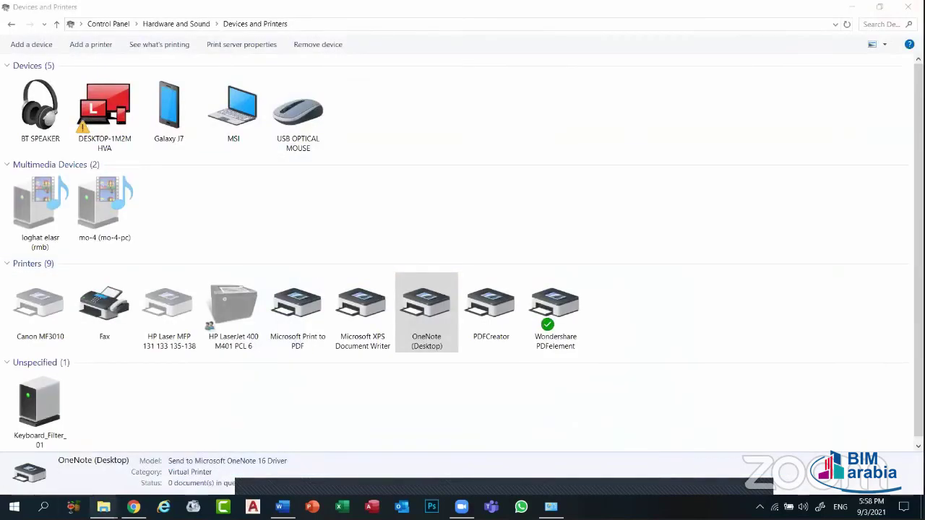
mouse_move(103, 507)
left_click(291, 457)
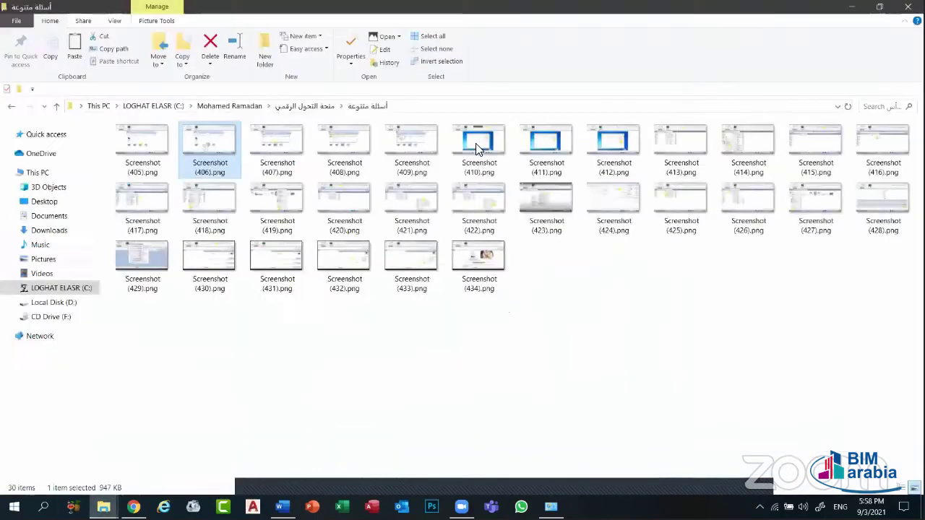
double_click(475, 143)
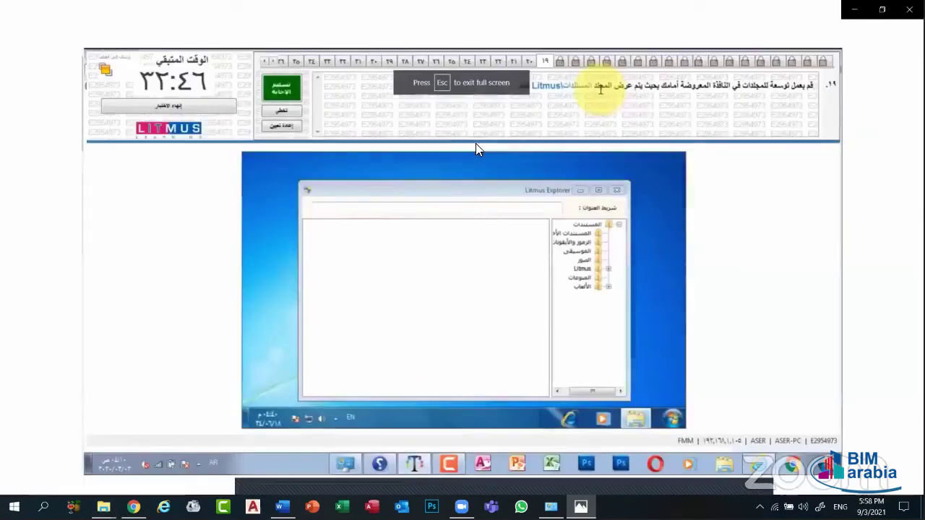
- Browse the file and folder question images up to Screenshot (418).png, and return to the file-size question in Screenshot (417).png
key("Right")
key("Right")
key("Right")
key("Right")
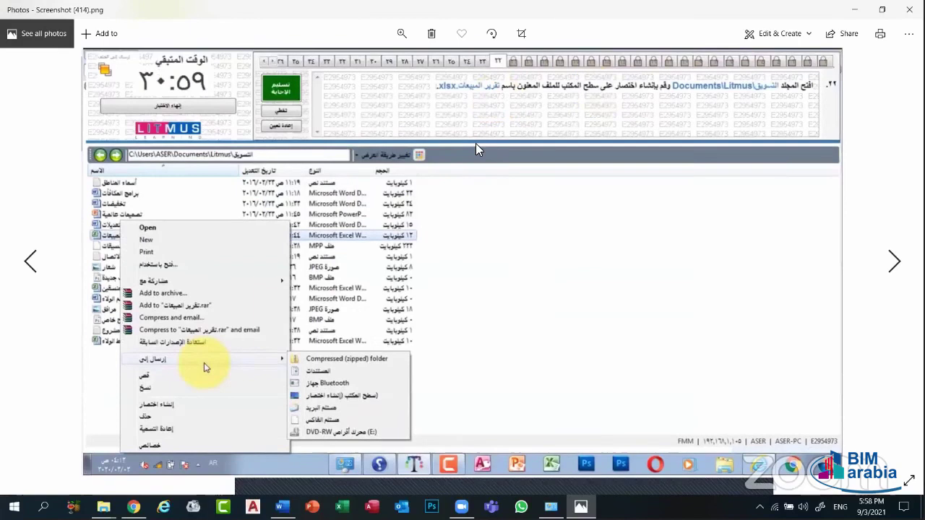
key("Right")
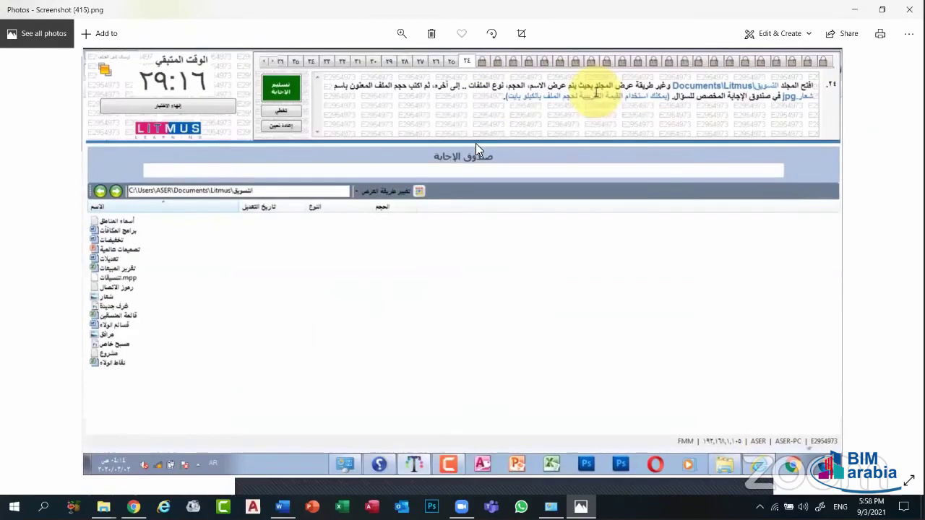
key("Right")
key("Right")
key("Right")
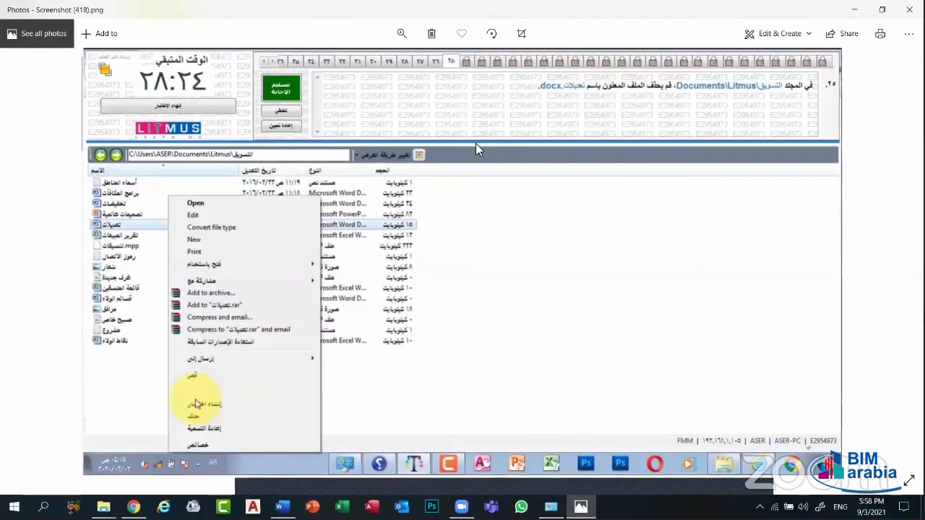
key("Left")
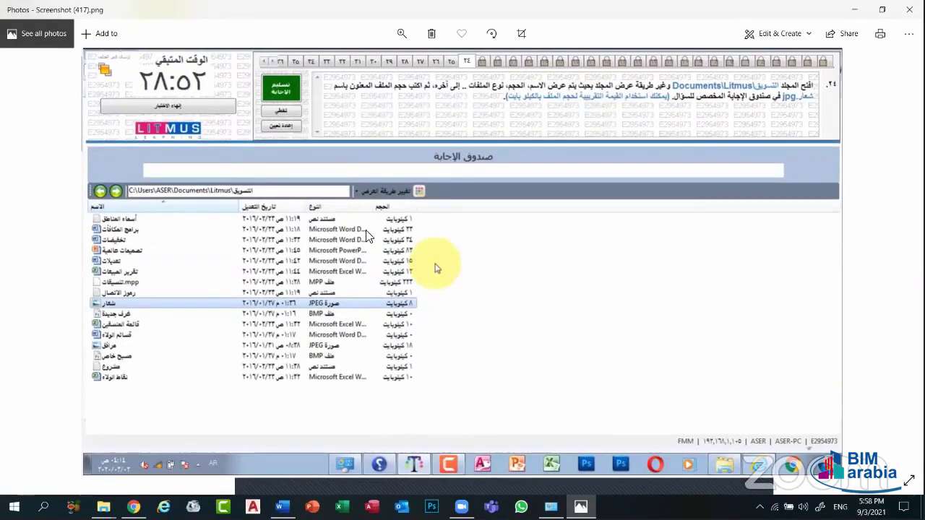
- Minimize the open Photos and Devices and Printers windows, and open Local Disk (D:) from This PC
left_click(851, 8)
left_click(831, 7)
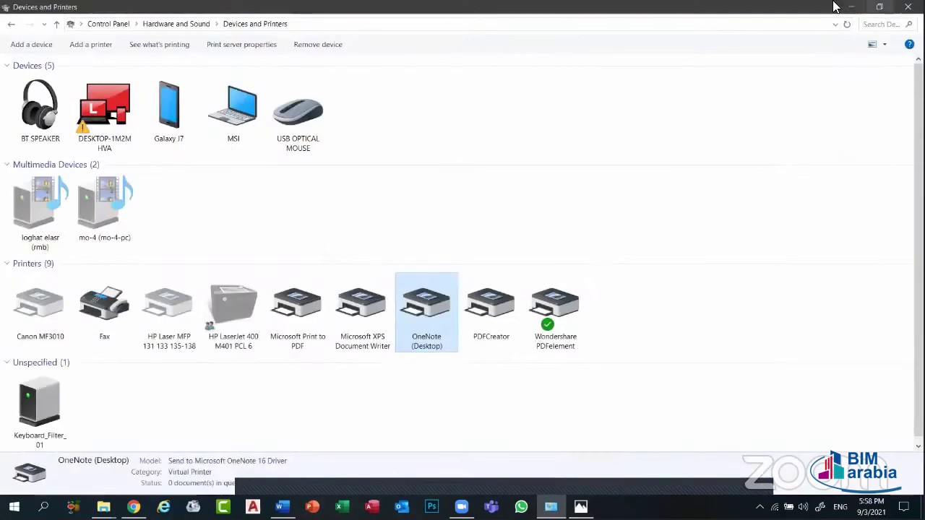
left_click(851, 7)
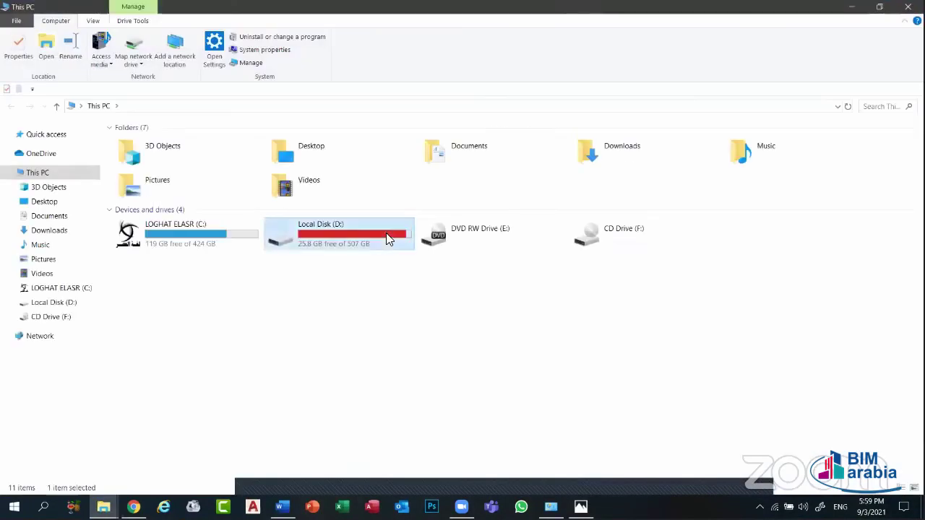
double_click(385, 233)
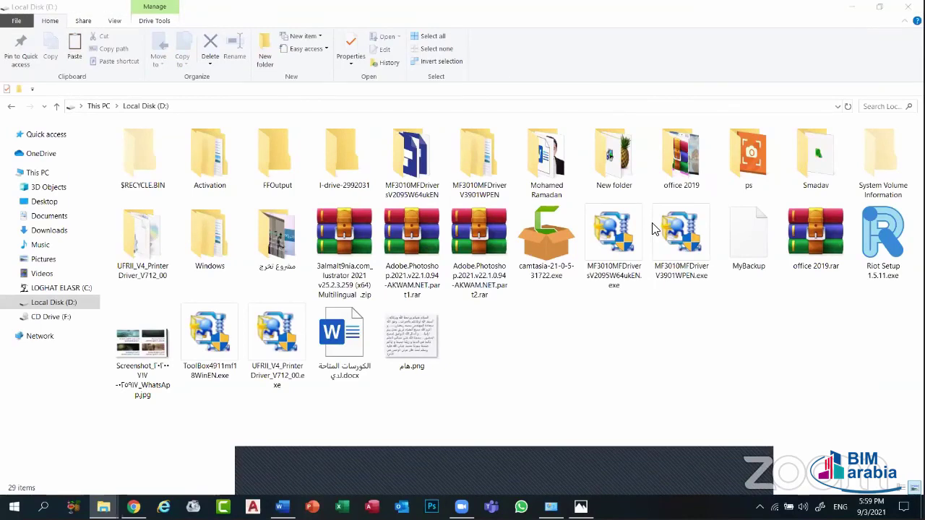
- Sort the contents of Local Disk (D:) by size, and restore the sorting by name
right_click(733, 208)
mouse_move(621, 227)
left_click(765, 257)
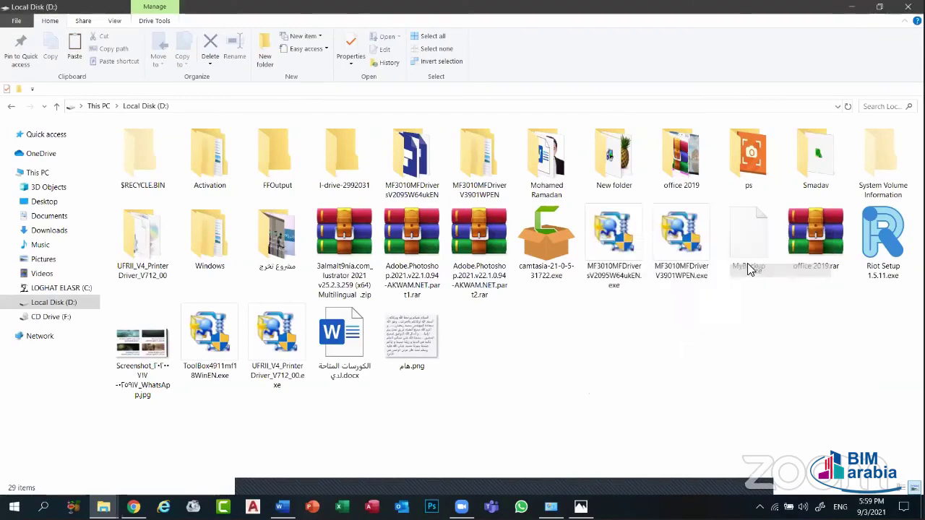
right_click(547, 346)
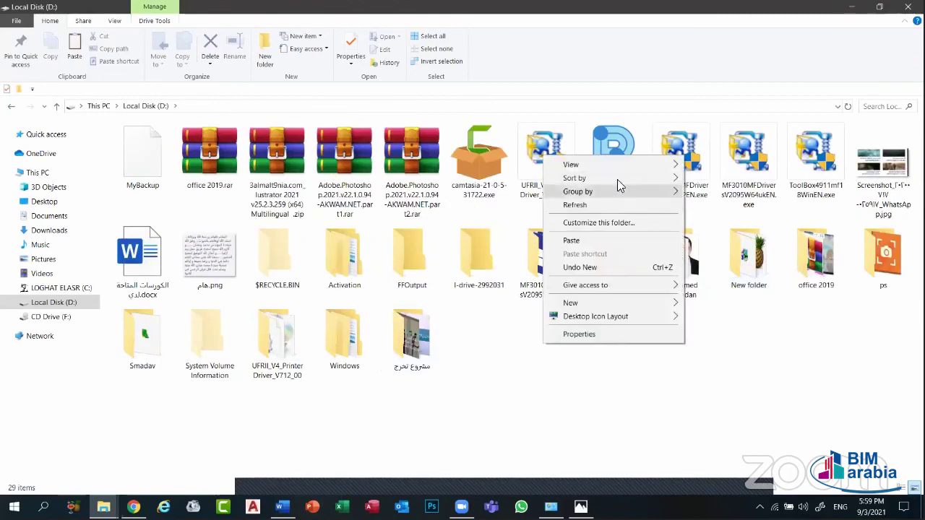
mouse_move(628, 181)
left_click(727, 179)
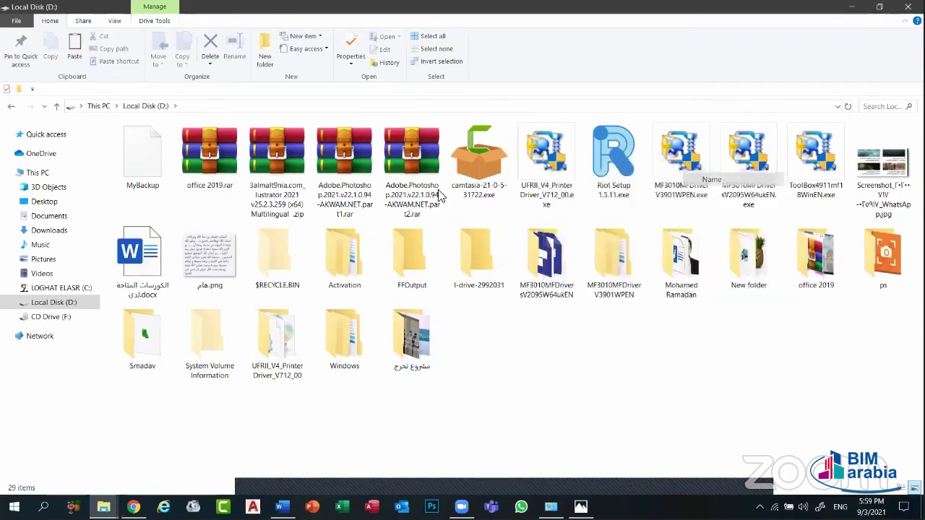
- Show Local Disk (D:) in Details view, select camtasia-21-0-5-31722.exe, and restore the Large icons layout with nothing selected
left_click(112, 23)
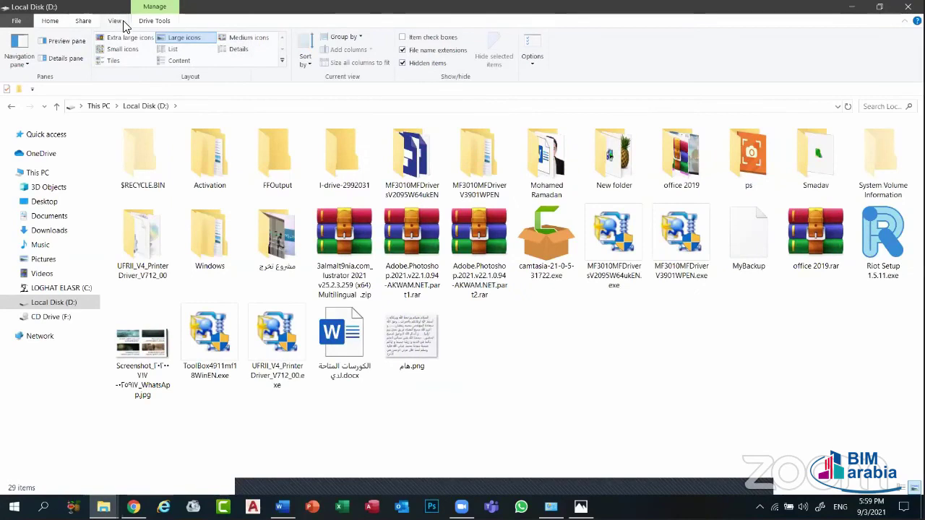
left_click(239, 49)
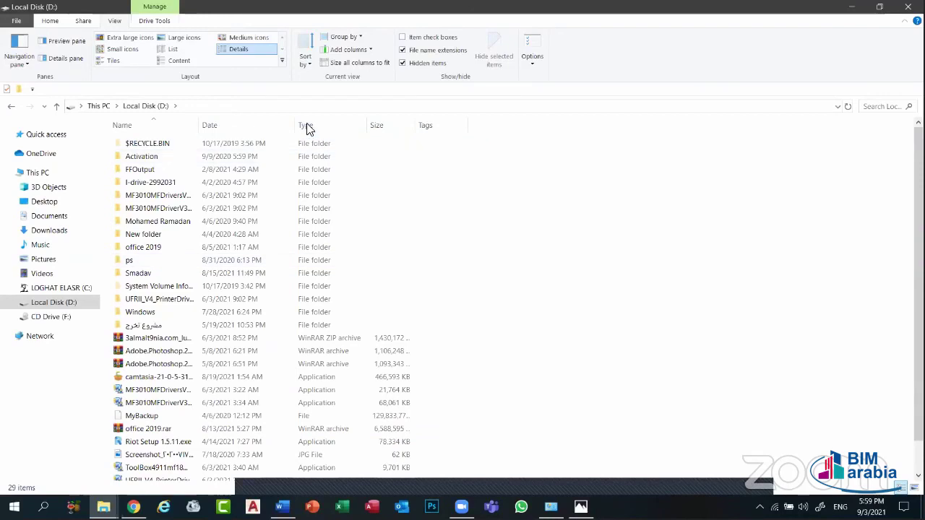
left_click(151, 377)
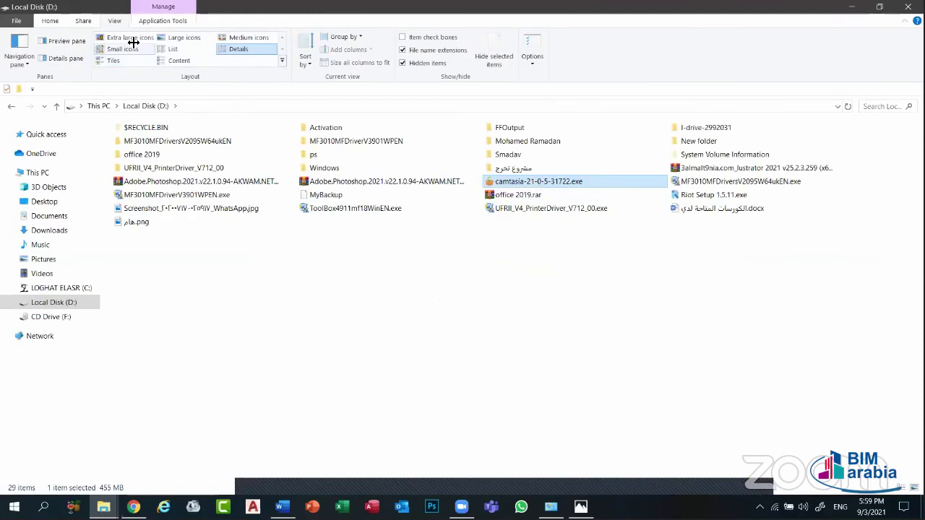
left_click(170, 38)
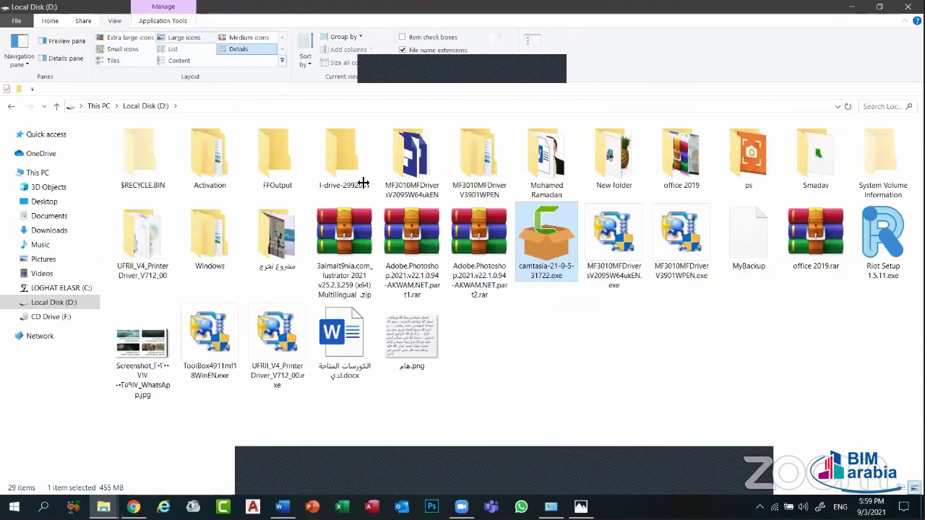
left_click(525, 329)
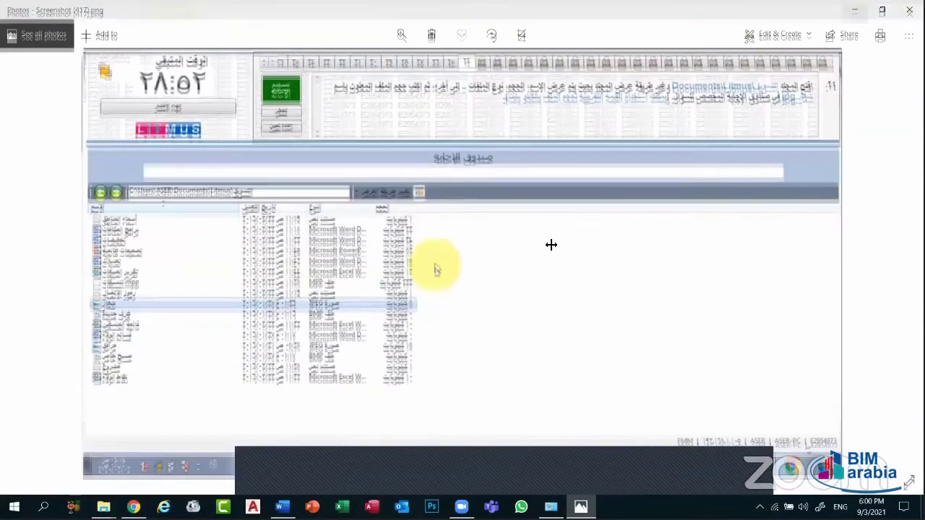
- Advance through the question images in Photos to the file-copy question in Screenshot (425).png
key("Right")
key("Right")
key("Right")
key("Right")
key("Right")
key("Right")
key("Right")
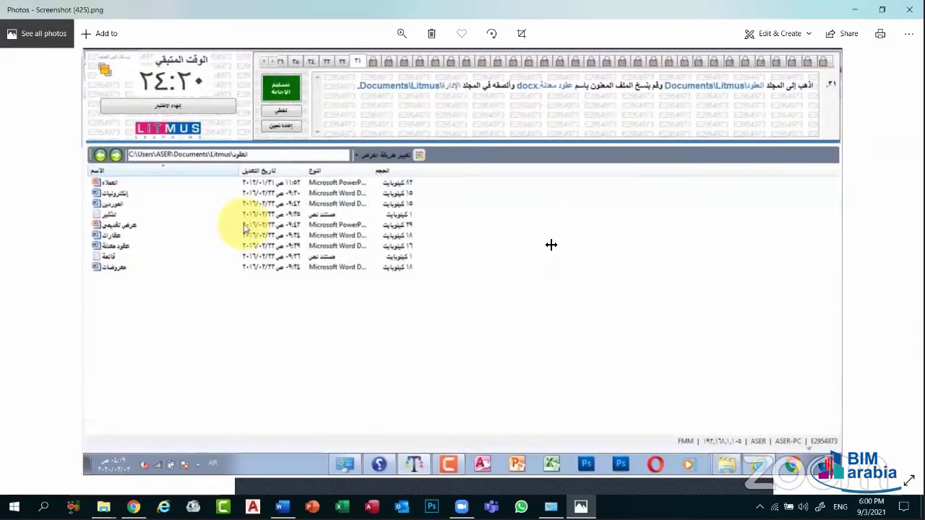
- View the read-only attribute question in Screenshot (427).png and the folder-hierarchy question in Screenshot (428).png, and open the action center
key("Left")
key("Right")
key("Right")
key("Right")
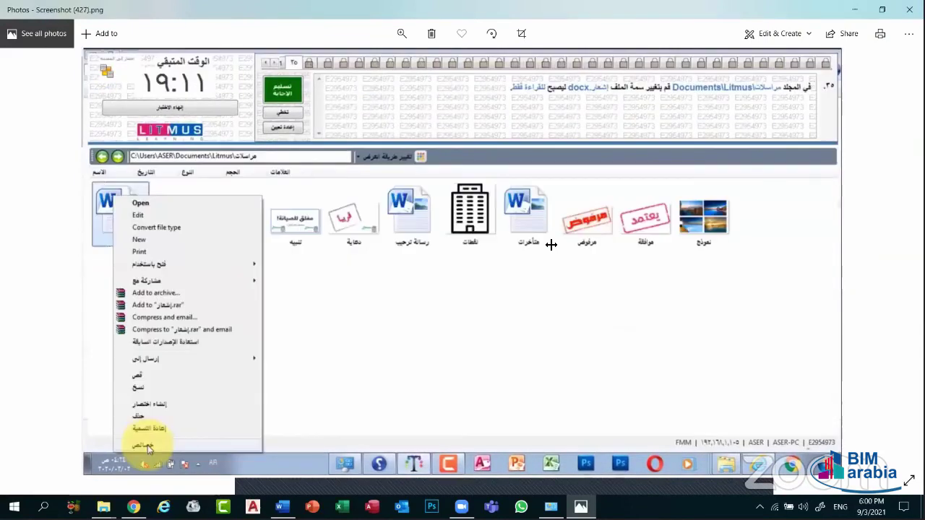
key("Right")
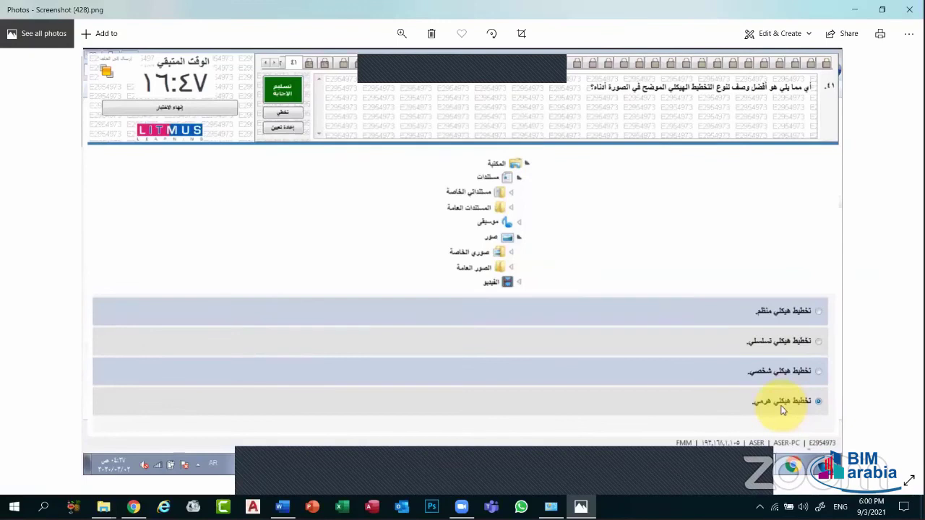
key("super+a")
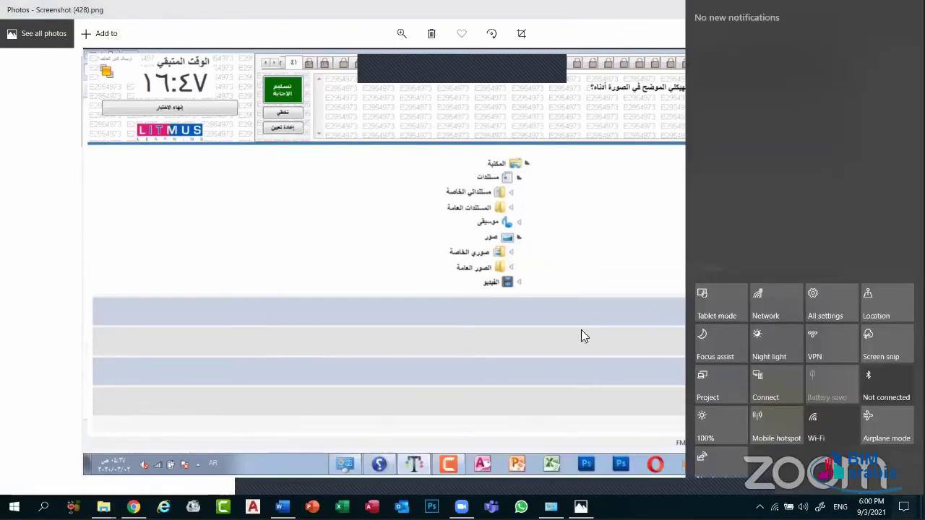
- Open a blank Sketchpad from the Windows Ink Workspace and bring up the yellow highlighter's color and size options
right_click(824, 502)
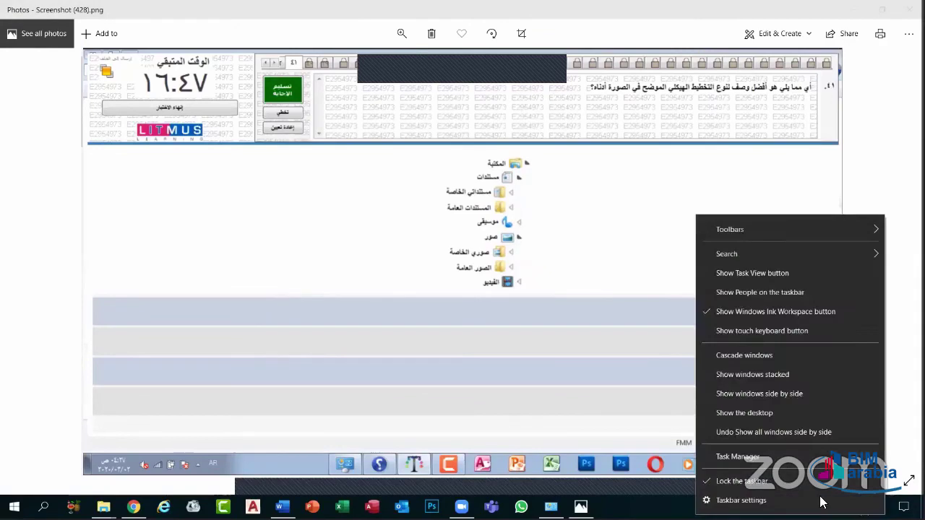
left_click(782, 409)
key("super+w")
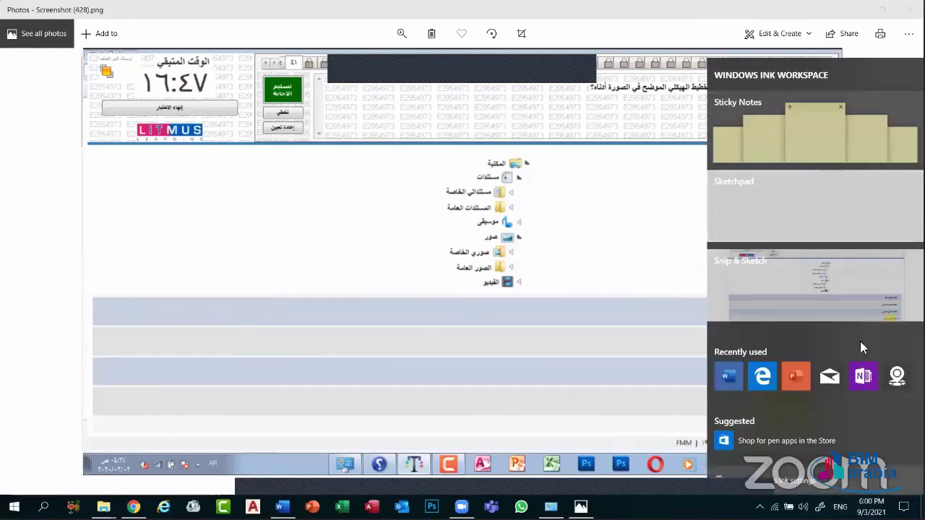
left_click(788, 192)
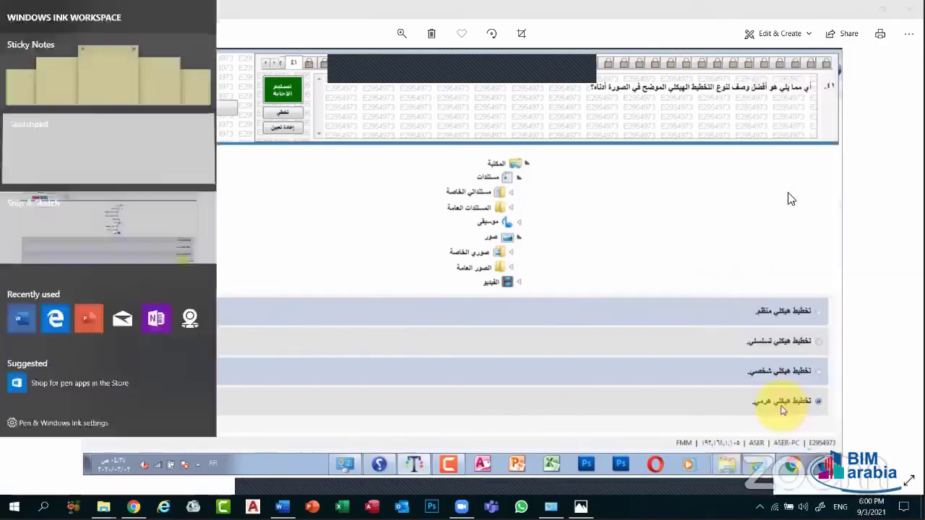
left_click(600, 14)
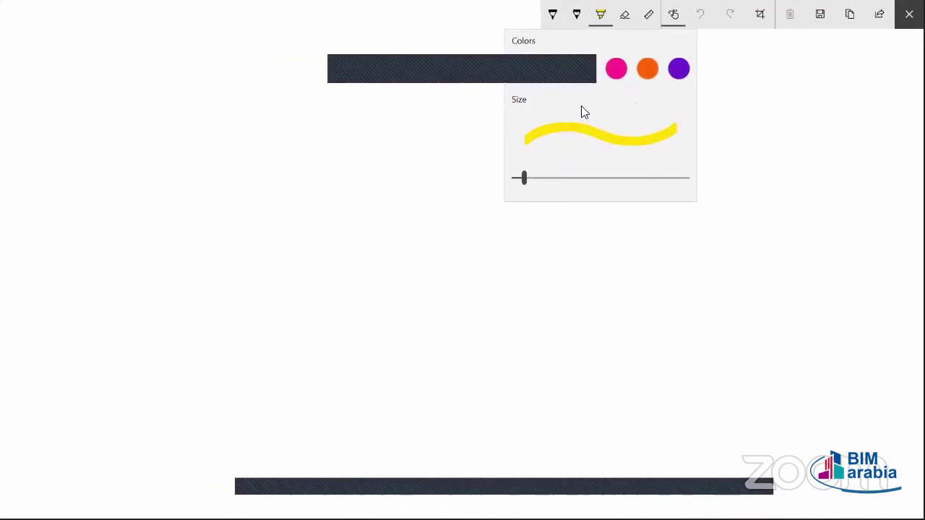
- Highlight three staggered pairs of points on the blank sketch, draw a yellow stroke between each pair, and close Sketchpad
left_click(786, 224)
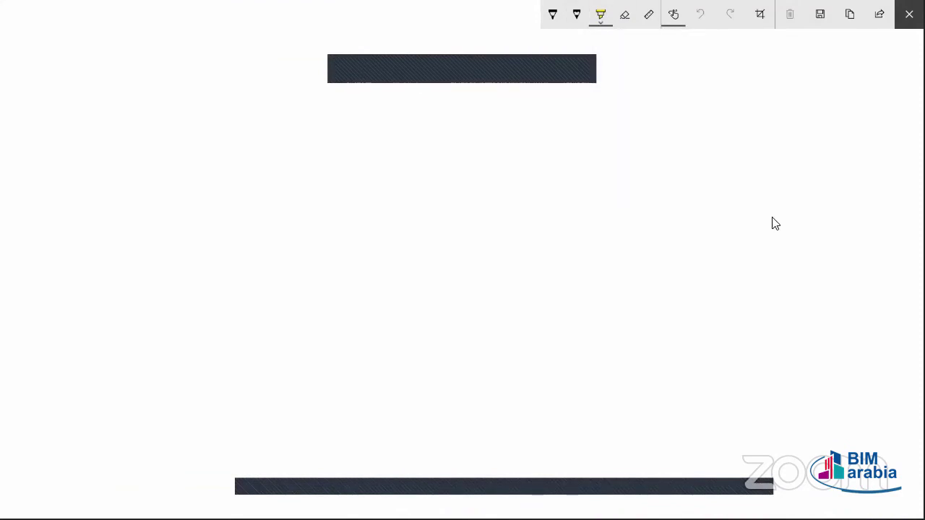
left_click(772, 217)
left_click(654, 284)
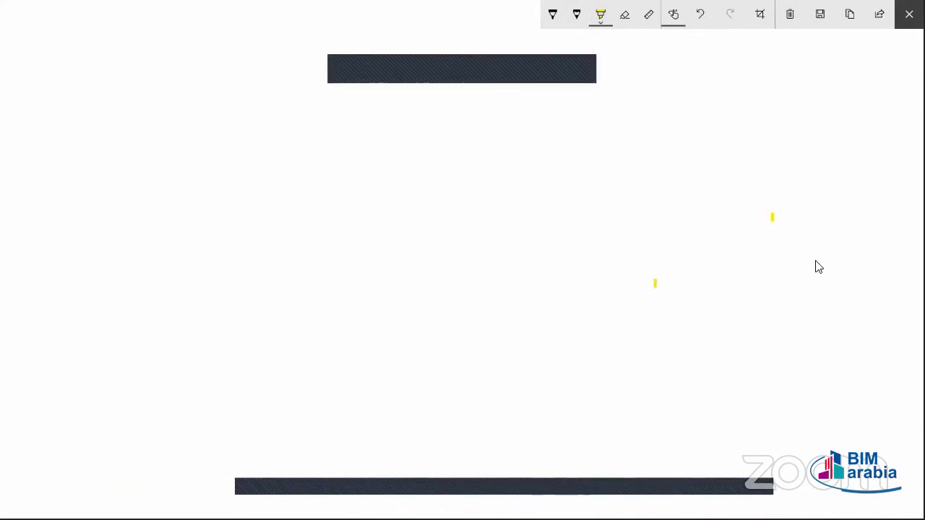
left_click(807, 286)
left_click(679, 348)
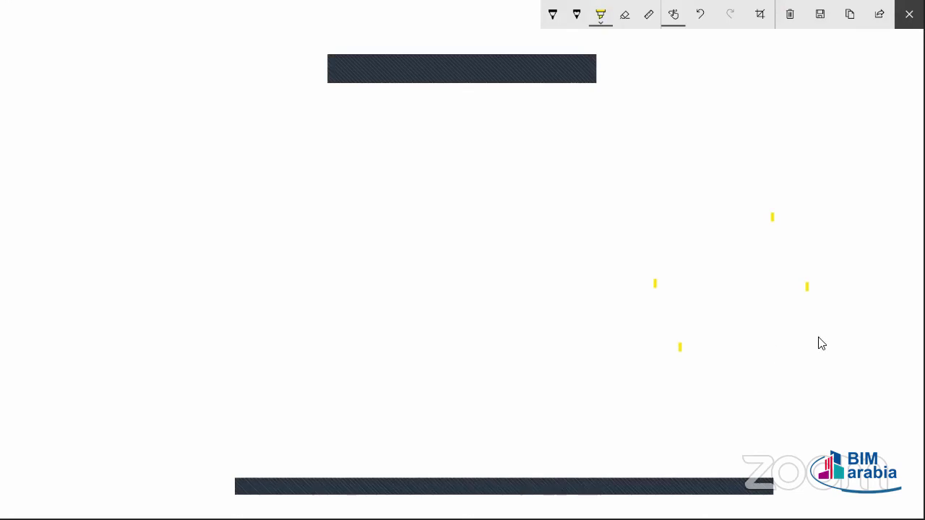
left_click(839, 357)
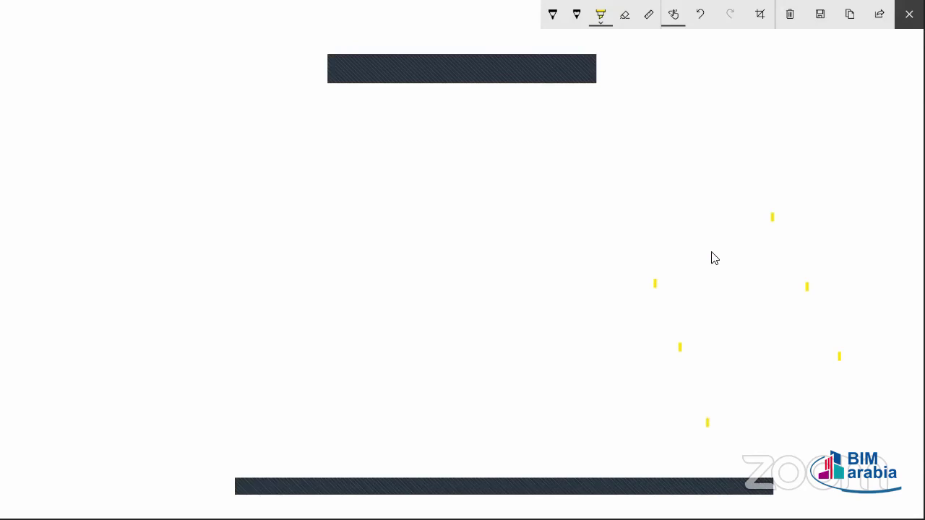
left_click_drag(770, 224, 657, 277)
left_click_drag(801, 296, 694, 336)
mouse_move(839, 370)
left_mouse_down()
mouse_move(744, 390)
mouse_move(715, 418)
left_mouse_up()
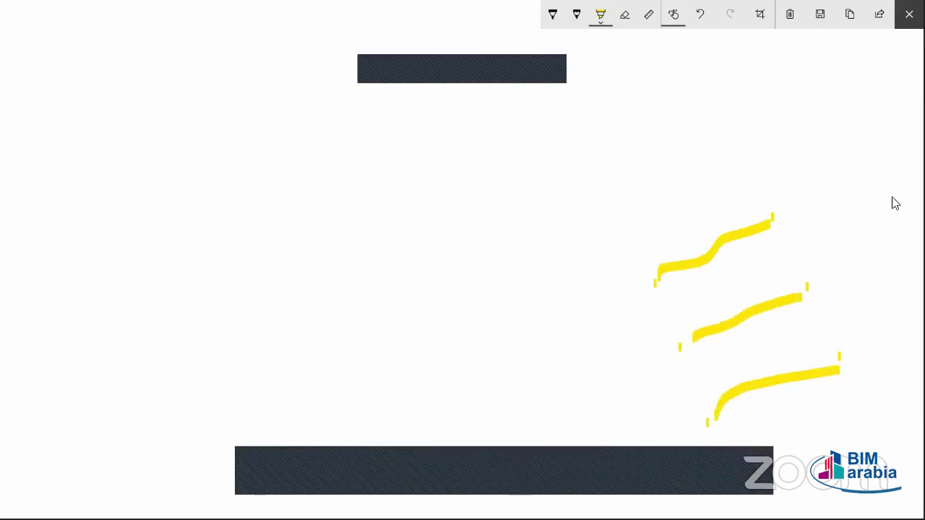
key("Escape")
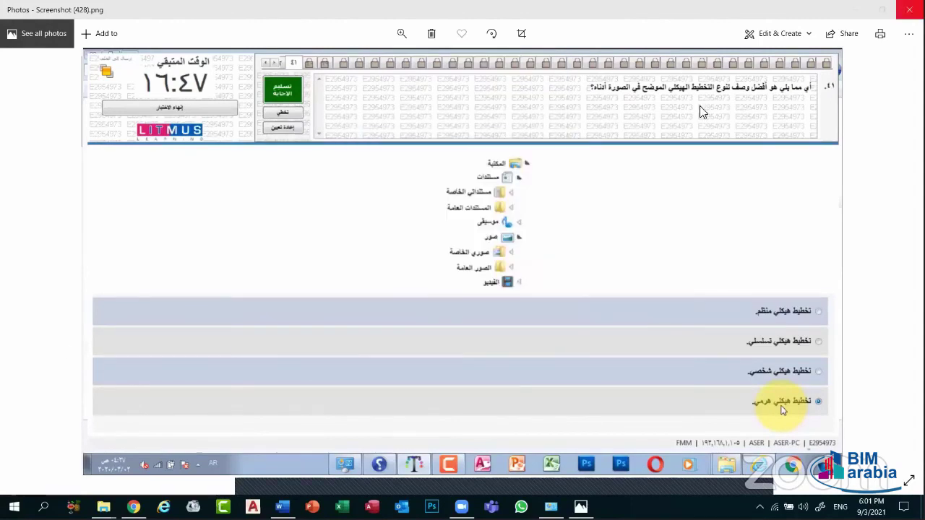
- Close the current question image and open Screenshot (411).png from the أسئلة متنوعة folder
left_click(909, 10)
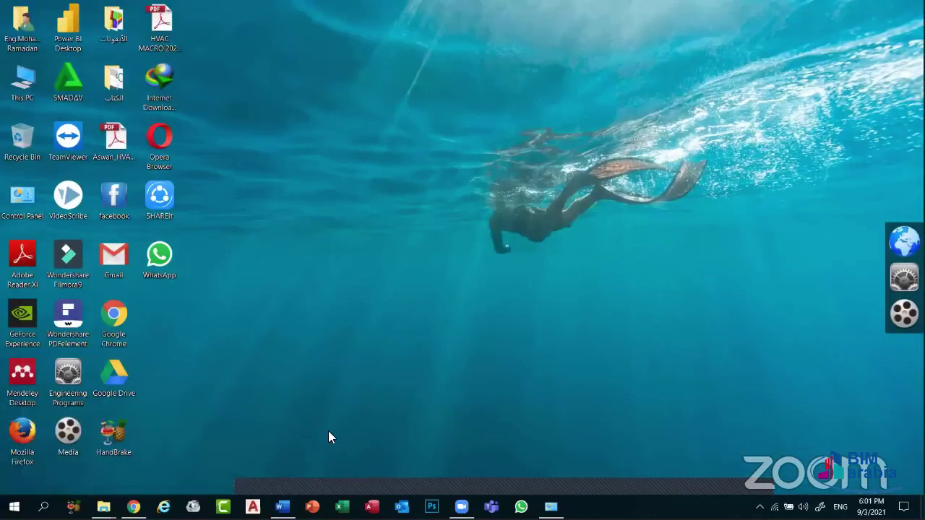
left_click(104, 507)
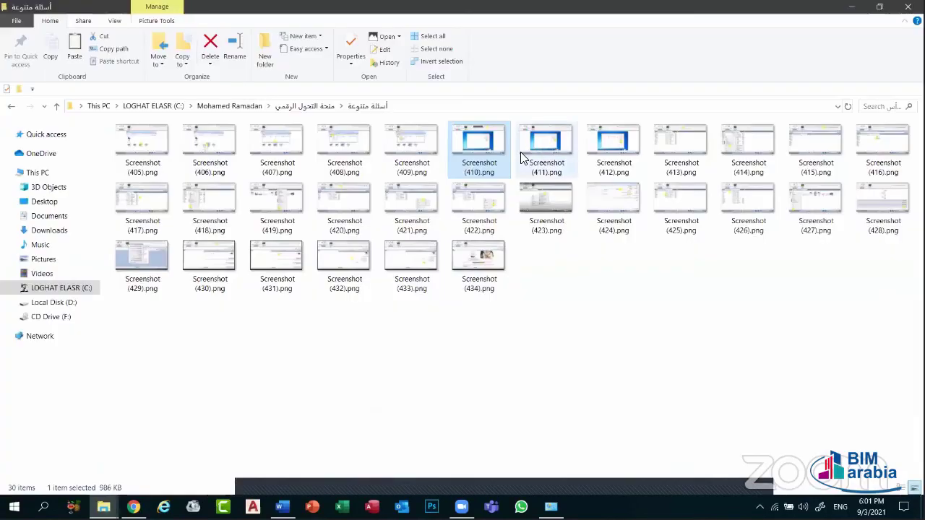
double_click(520, 155)
- Advance through the question images to Screenshot (434).png, and close the photo viewer and the folder
key("Right")
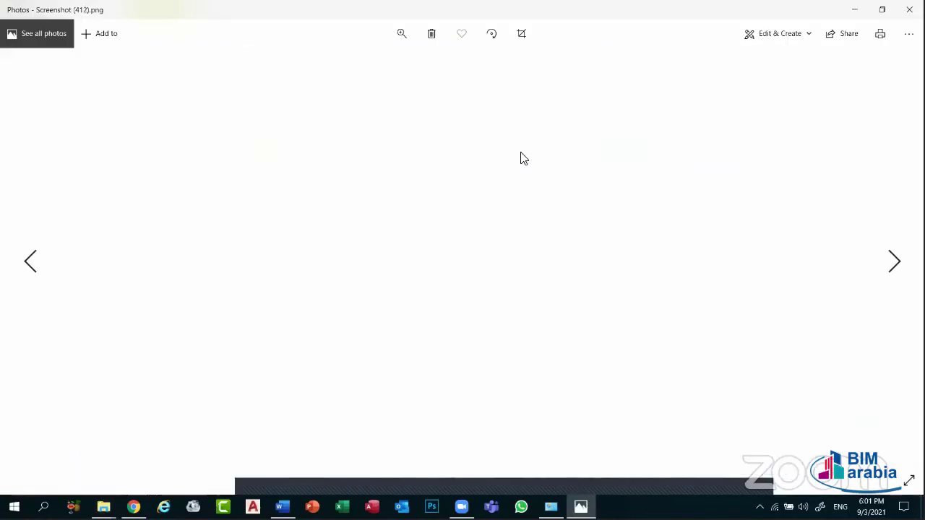
key("Right")
key("Right")
key("Right")
key("Right")
key("Right")
key("Right")
key("Right")
key("Right")
key("Right")
key("Right")
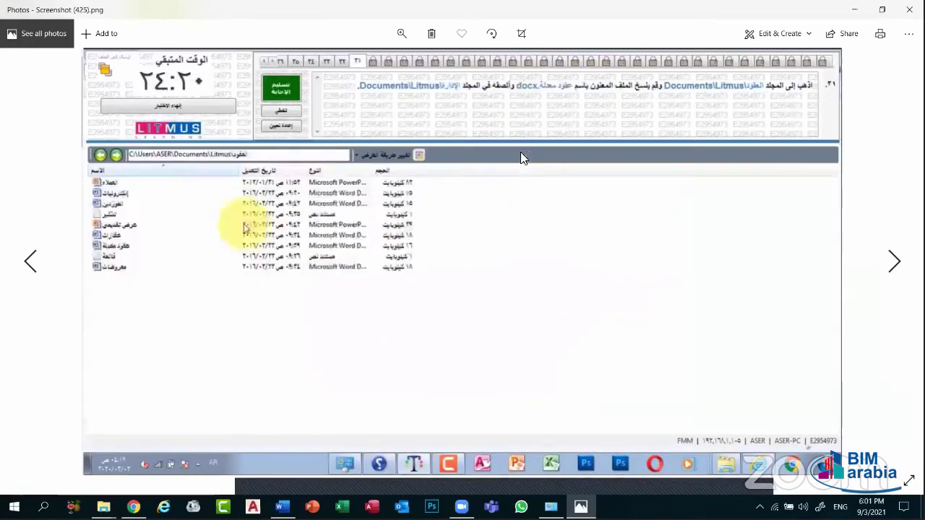
key("Right")
key("Right")
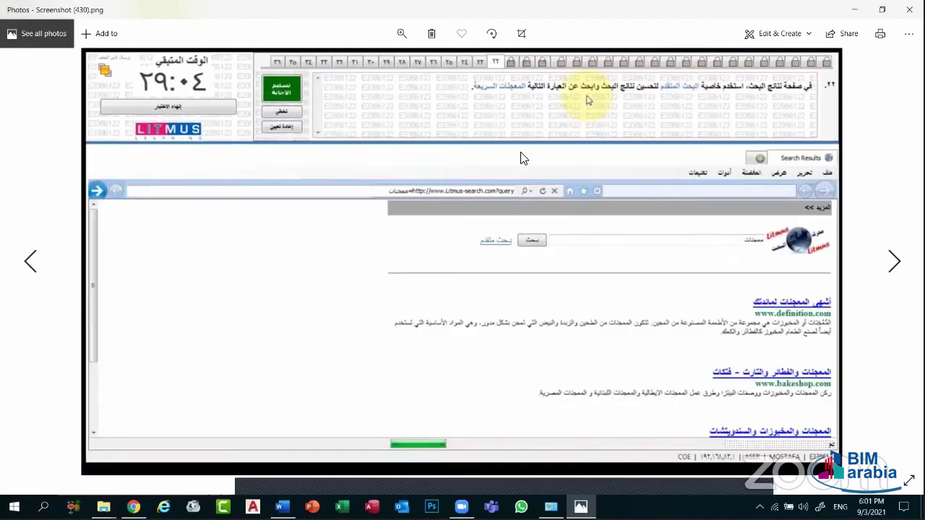
key("Right")
key("Right")
key("Right")
key("Right")
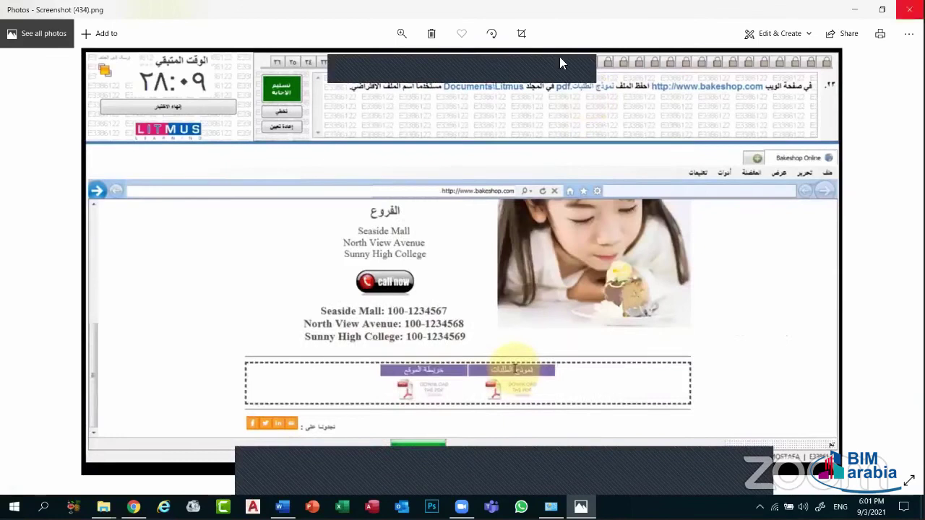
key("alt+F4")
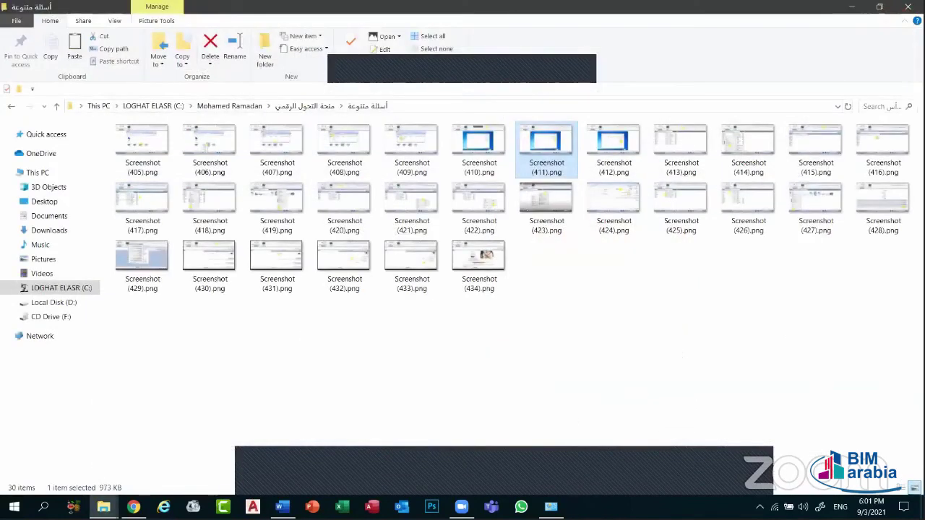
key("alt+F4")
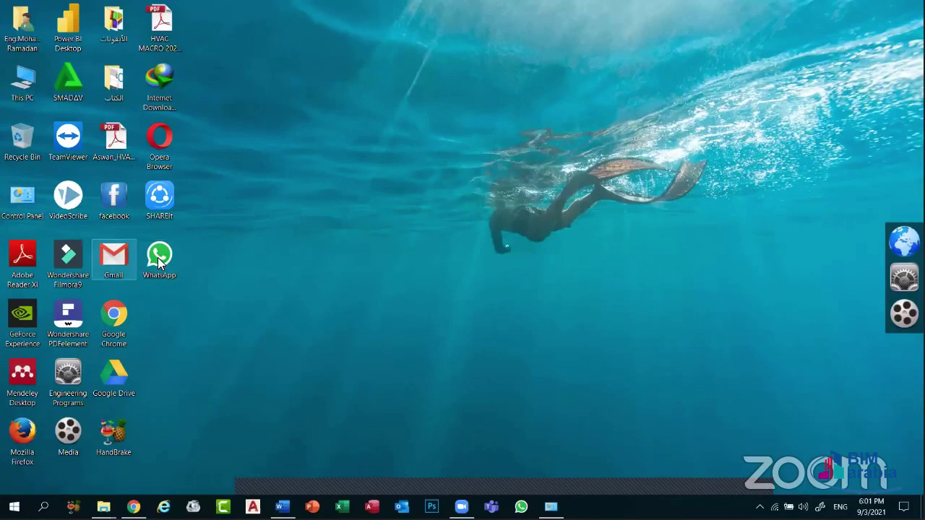
- Move the WhatsApp shortcut to the open area of the desktop, and turn on Auto arrange icons
left_click_drag(157, 257, 589, 162)
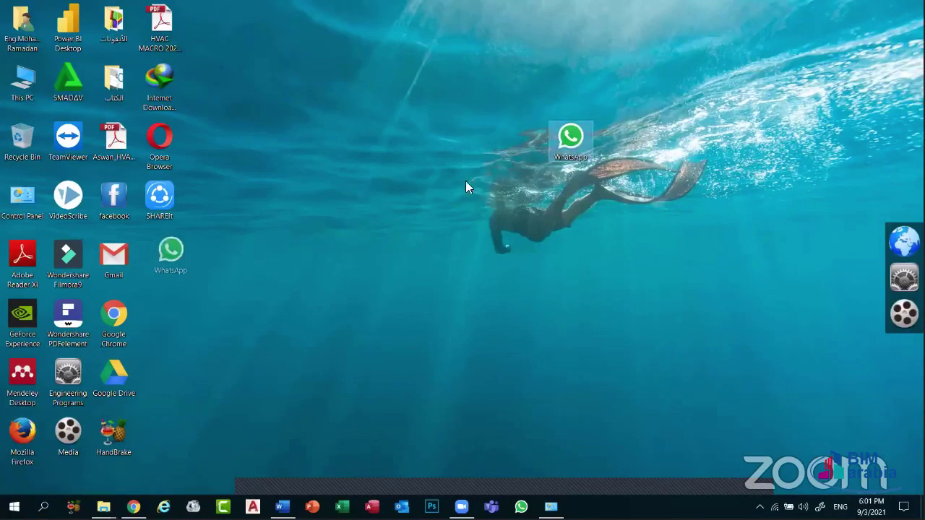
right_click(300, 216)
mouse_move(325, 223)
left_click(499, 270)
- Try to move the WhatsApp shortcut out of the icon columns, and turn off Auto arrange icons
left_click_drag(155, 257, 283, 255)
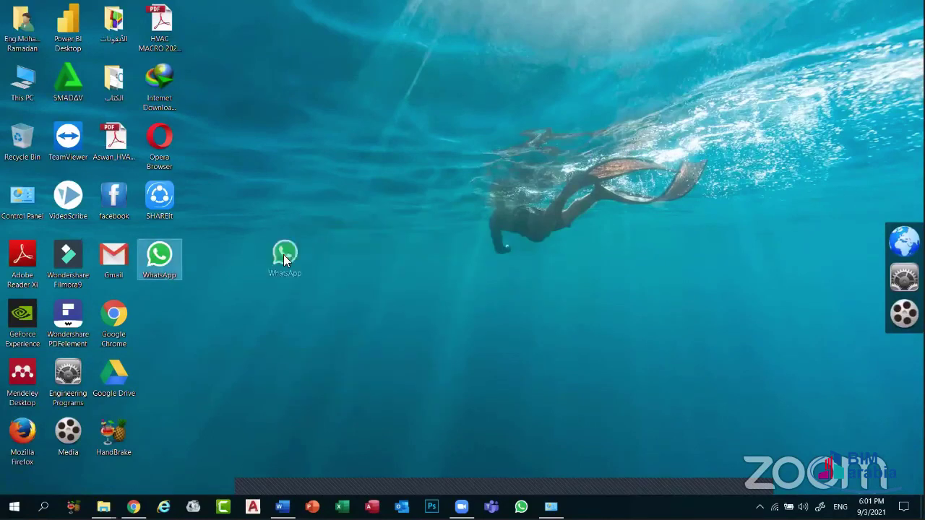
right_click(276, 165)
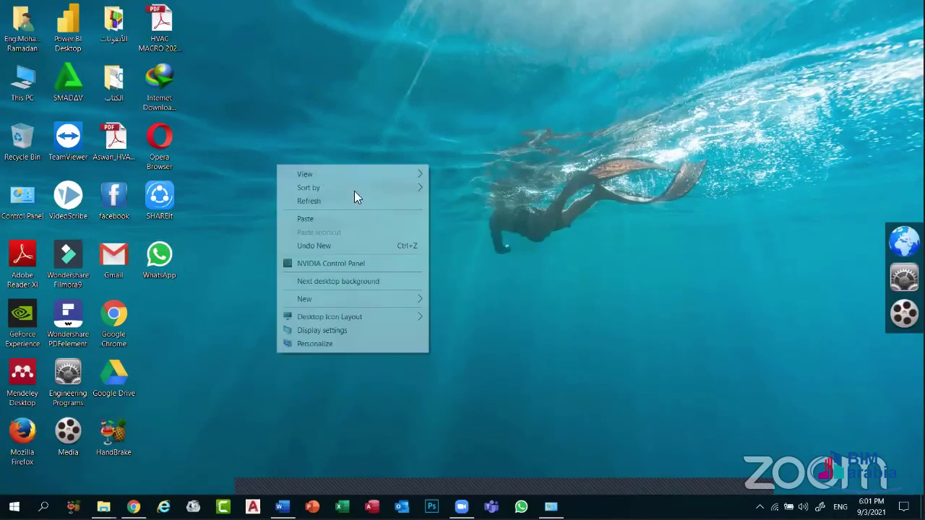
mouse_move(399, 173)
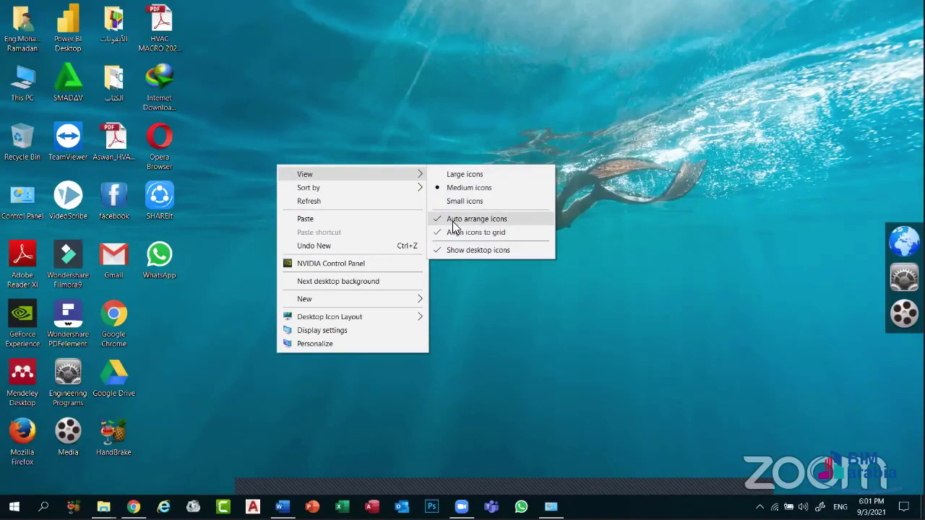
left_click(453, 220)
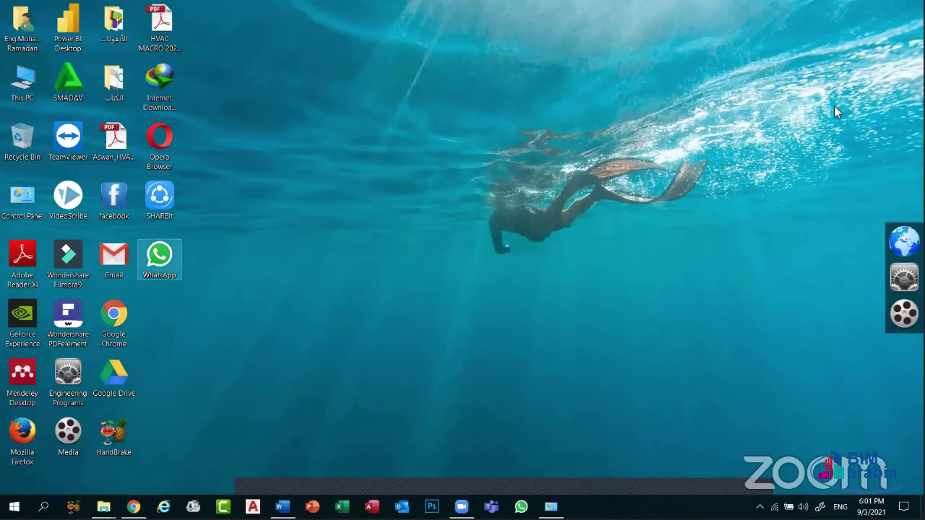
- Move the WhatsApp shortcut across the desktop to the far side and back to its place below SHAREit
left_click_drag(835, 109, 869, 70)
left_click_drag(893, 40, 166, 261)
right_click(354, 206)
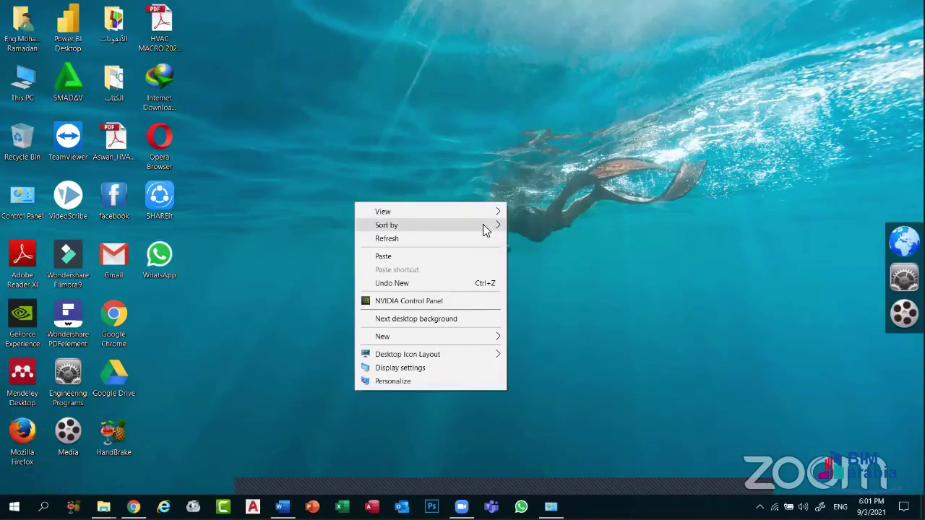
left_click(502, 149)
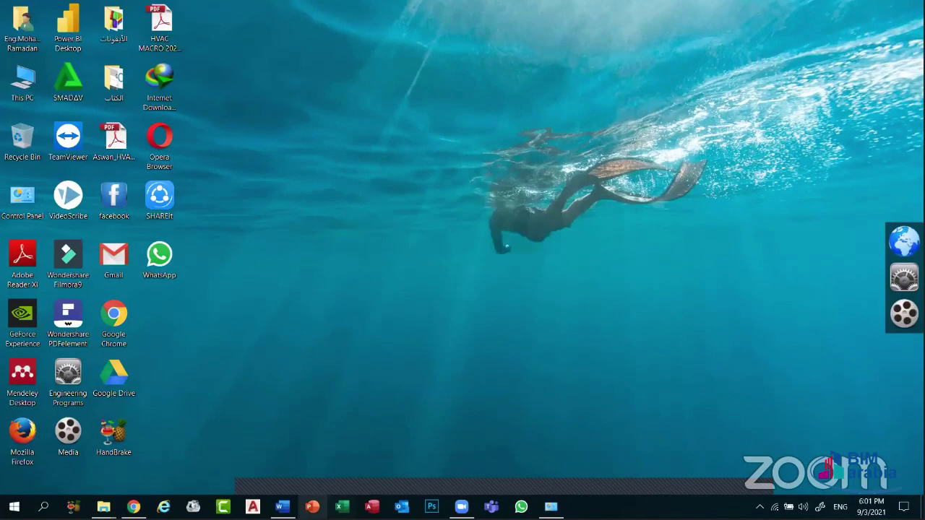
- Switch to Devices and Printers, start and cancel adding a printer, and select the Microsoft XPS Document Writer
key("super+d")
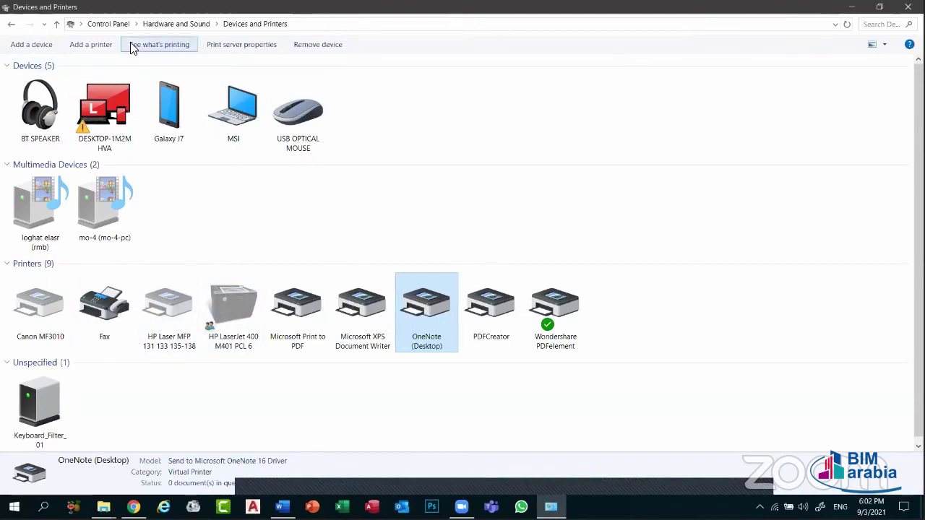
left_click(84, 45)
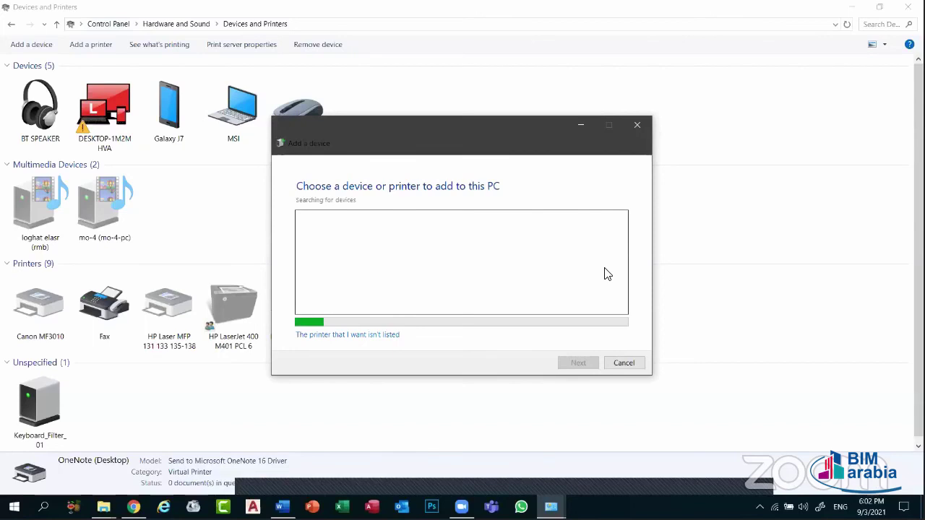
key("Escape")
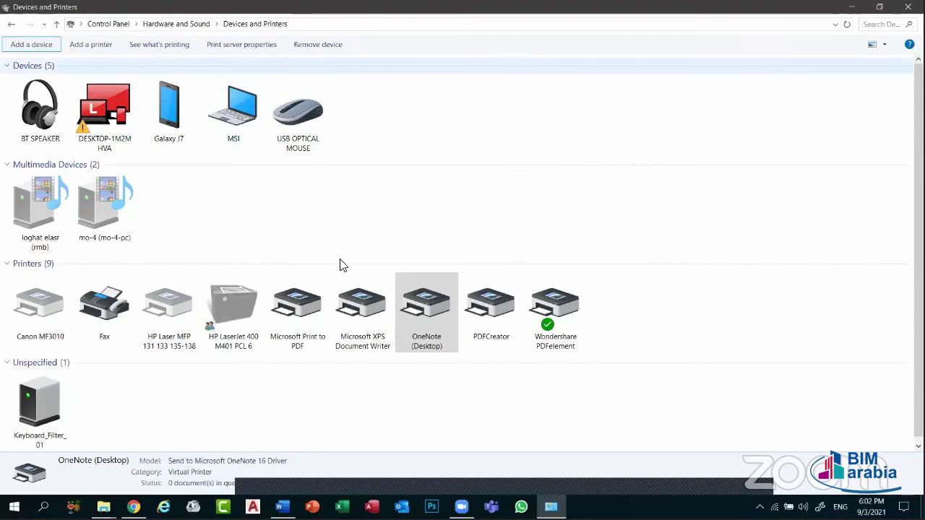
left_click(357, 324)
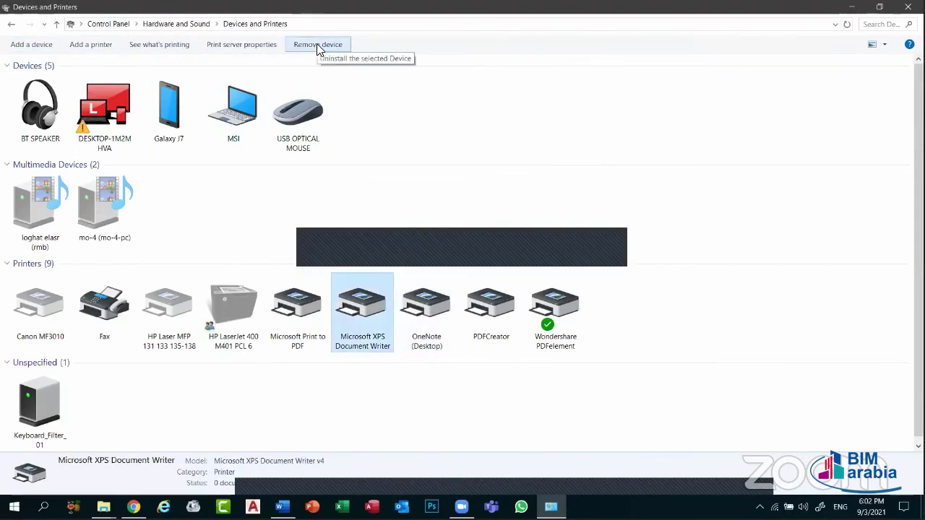
- Return to Hardware and Sound, view the playback devices in the Sound settings, and close them
left_click(10, 26)
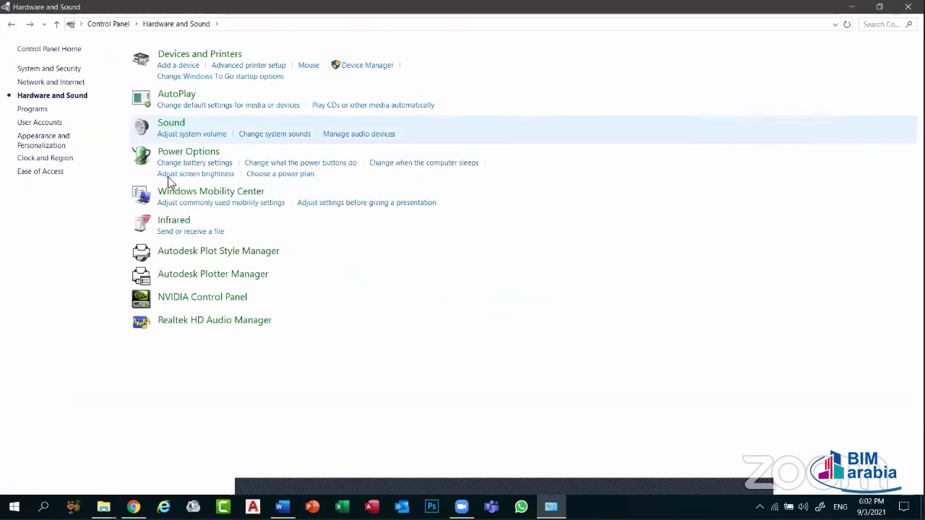
left_click(171, 122)
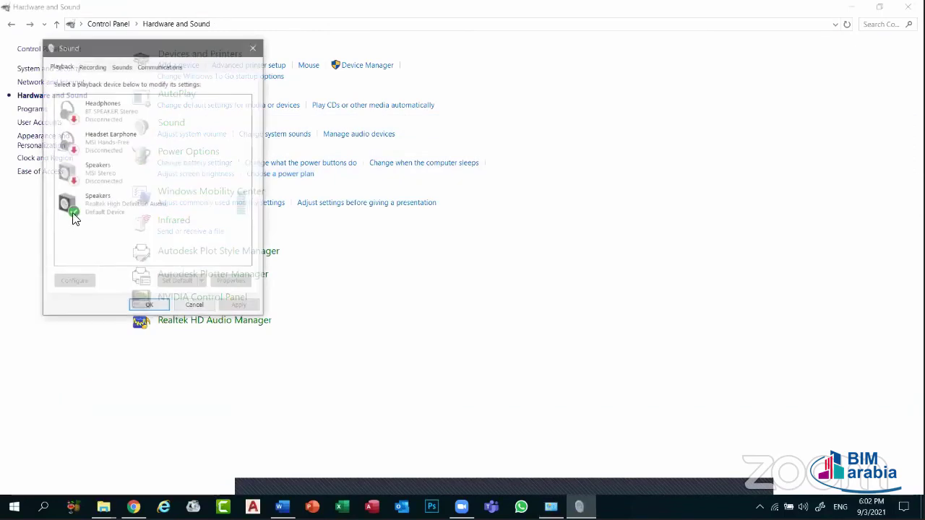
left_click(254, 46)
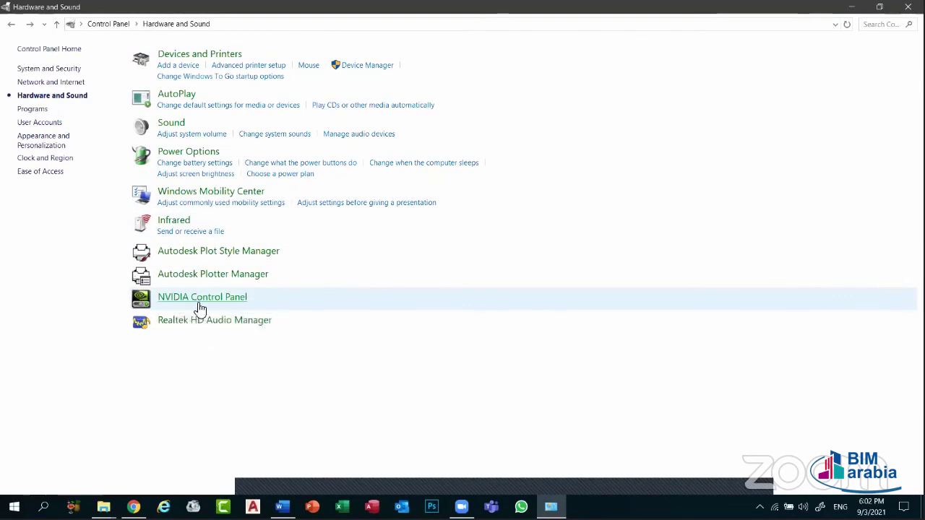
- Go to the Programs category of Control Panel and open the Programs and Features list
left_click(10, 24)
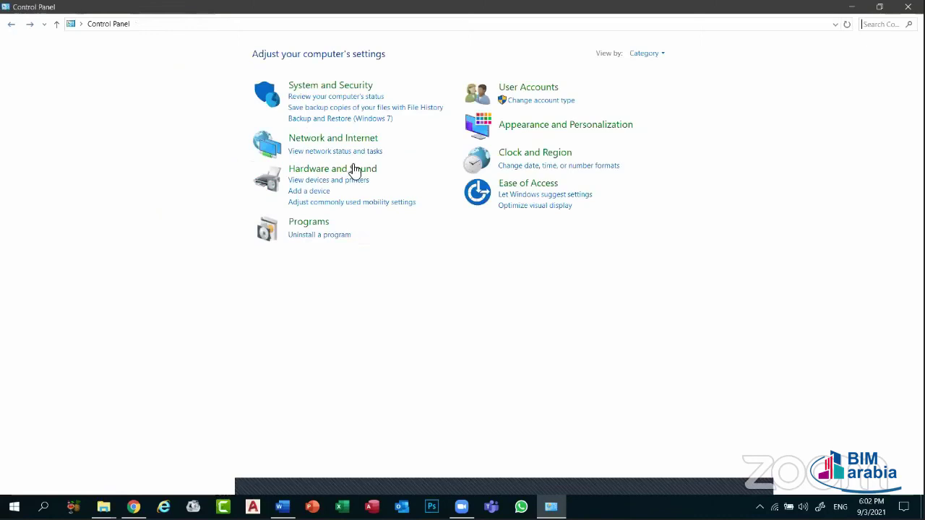
left_click(307, 224)
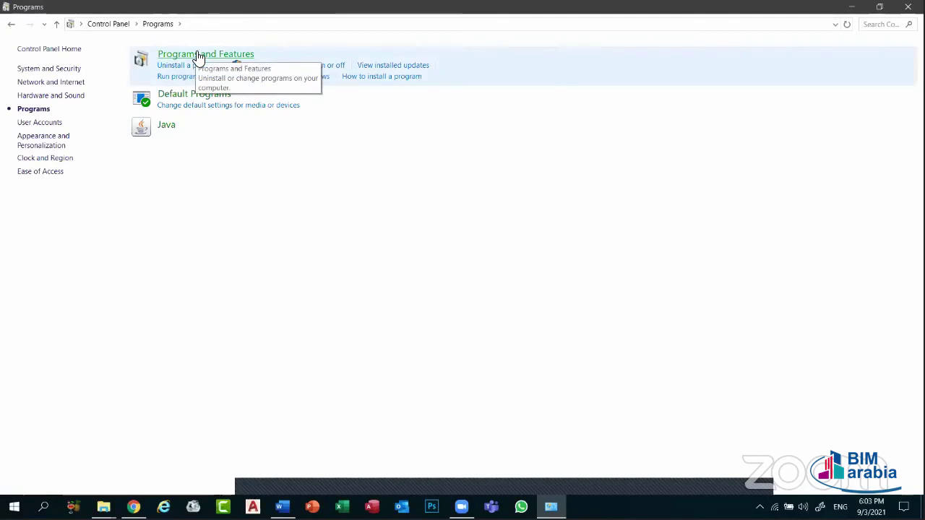
left_click(527, 66)
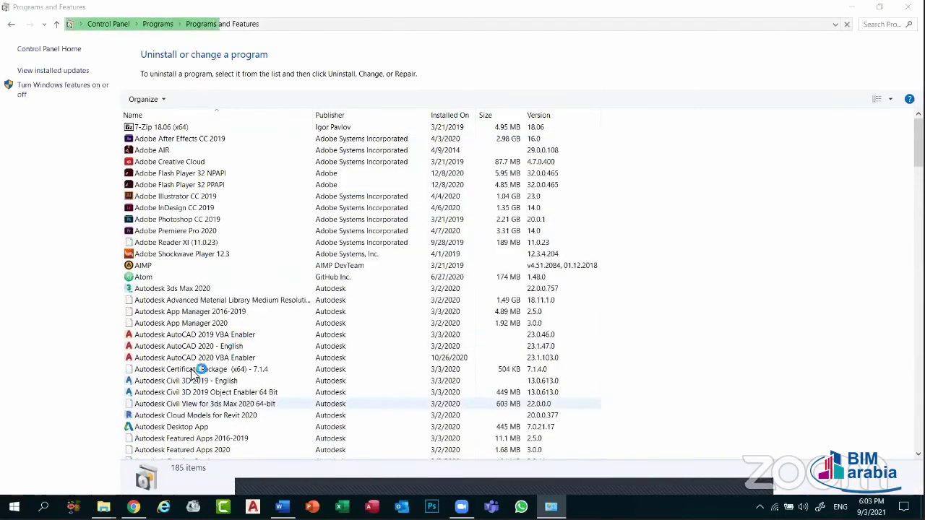
- Try Uninstall/Change on Adobe After Effects CC 2019 and check the options for Adobe Illustrator CC 2019, AIMP and Autodesk App Manager 2016-2019
left_click(135, 142)
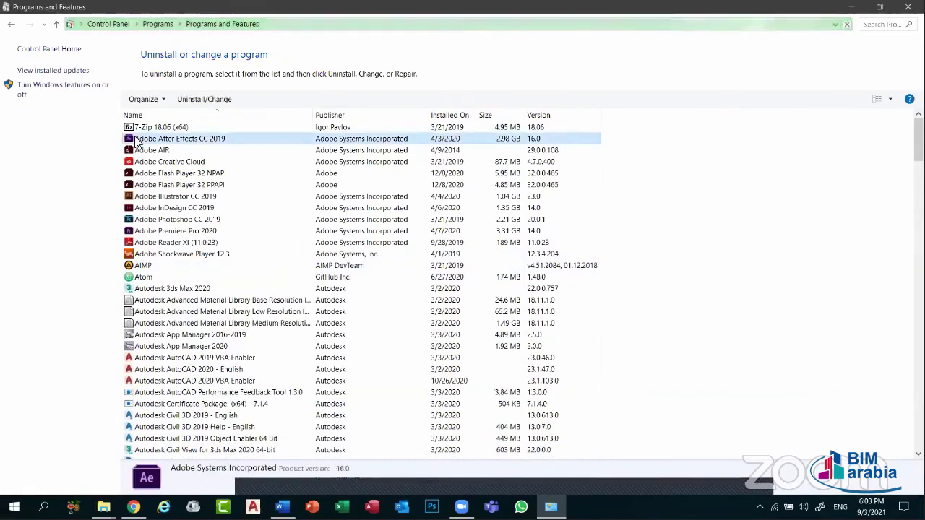
left_click(209, 106)
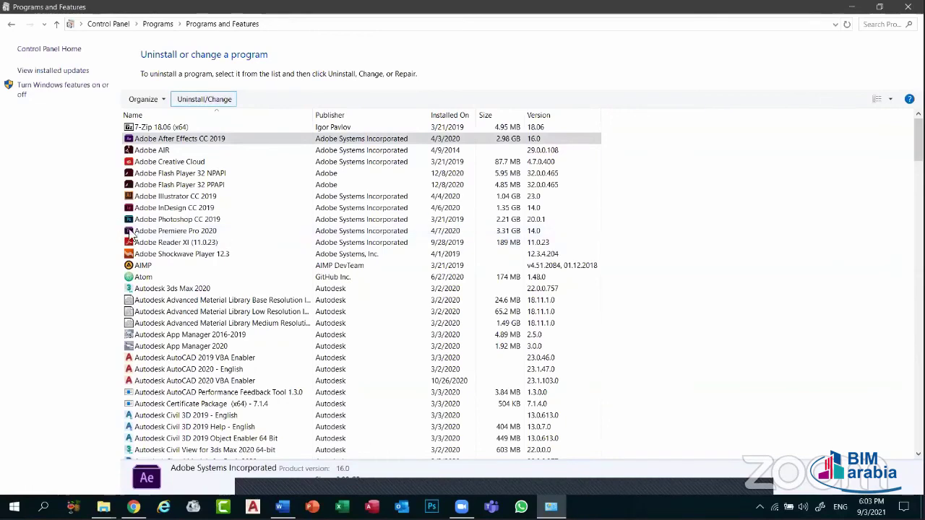
left_click(165, 197)
left_click(162, 266)
left_click(189, 334)
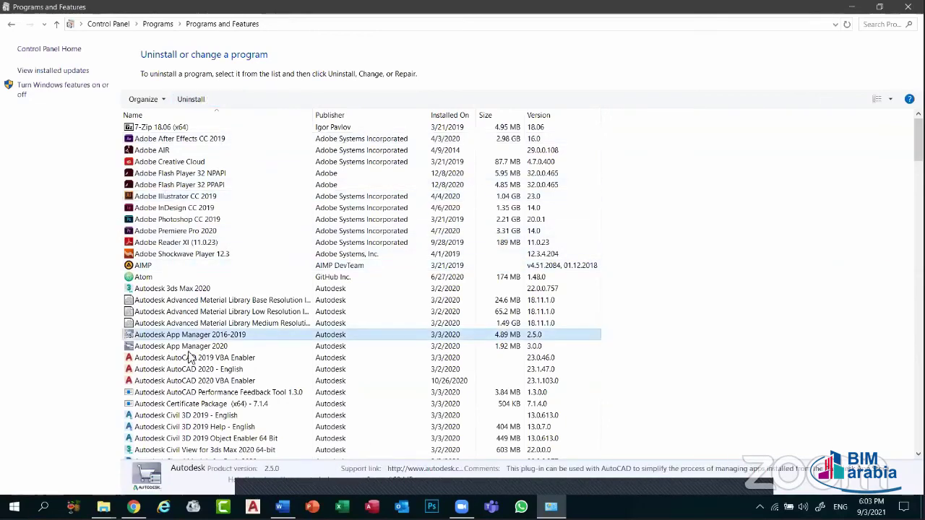
- Try Repair on Autodesk AutoCAD Performance Feedback Tool 1.3.0 and check the options offered for Adobe Premiere Pro 2020
left_click(201, 394)
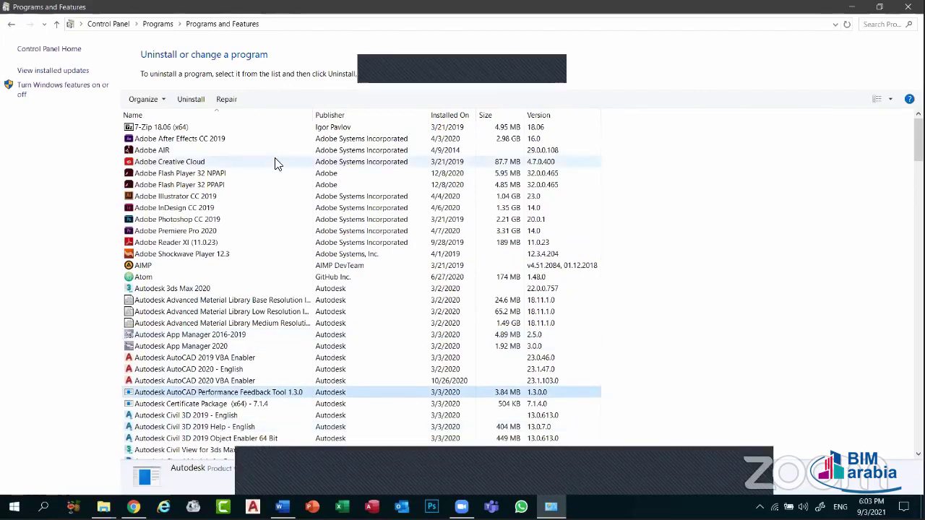
left_click(226, 99)
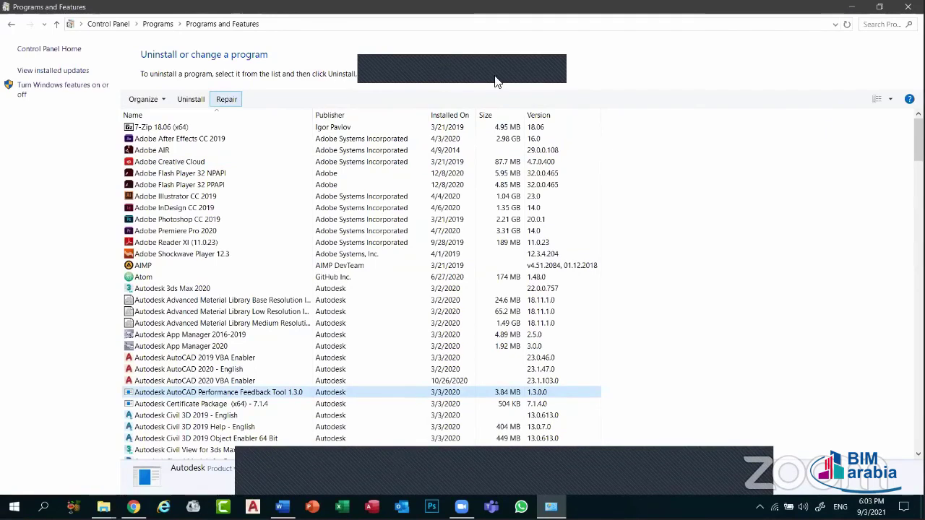
left_click(173, 396)
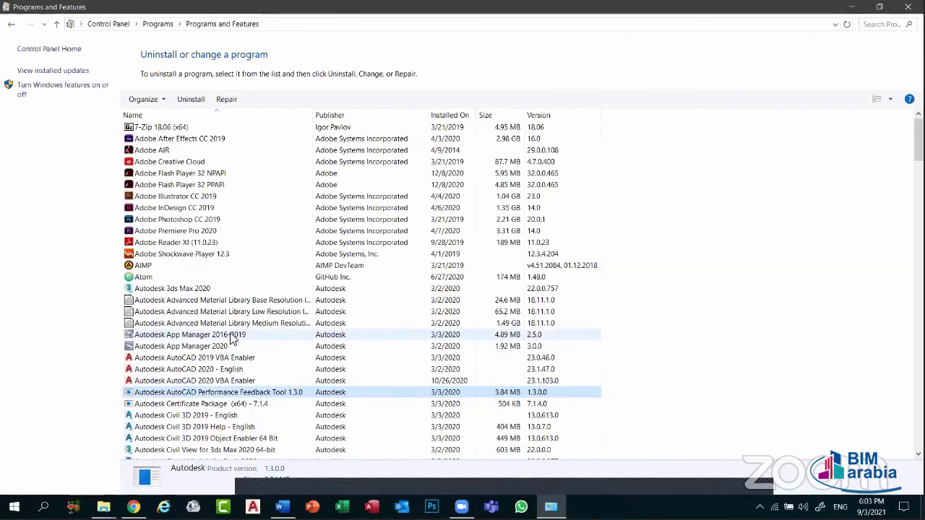
left_click(232, 101)
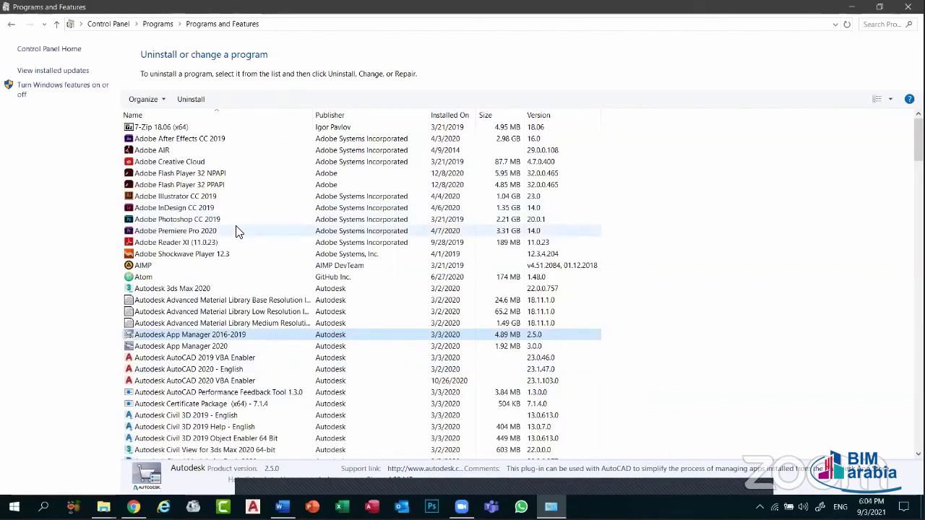
left_click(165, 232)
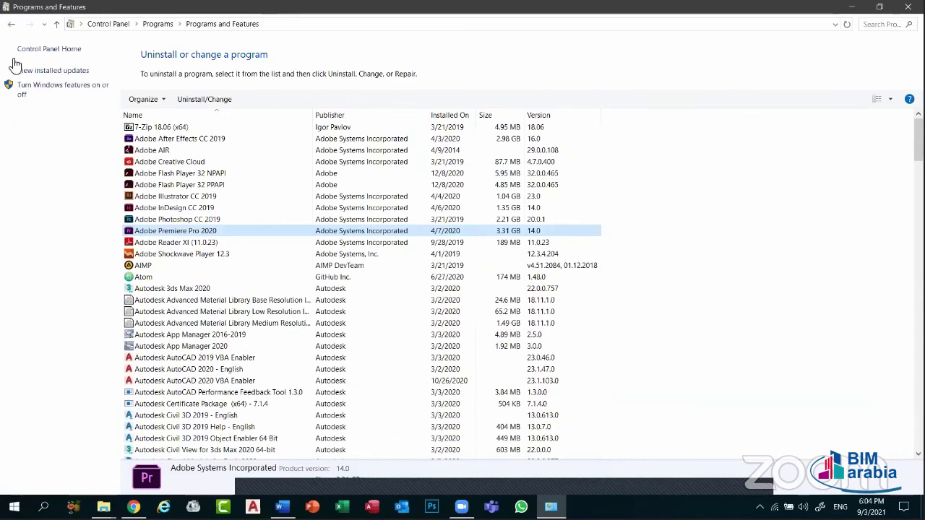
- Go back to the Programs category, view the Default Programs page, and return to the Control Panel home
key("alt+Left")
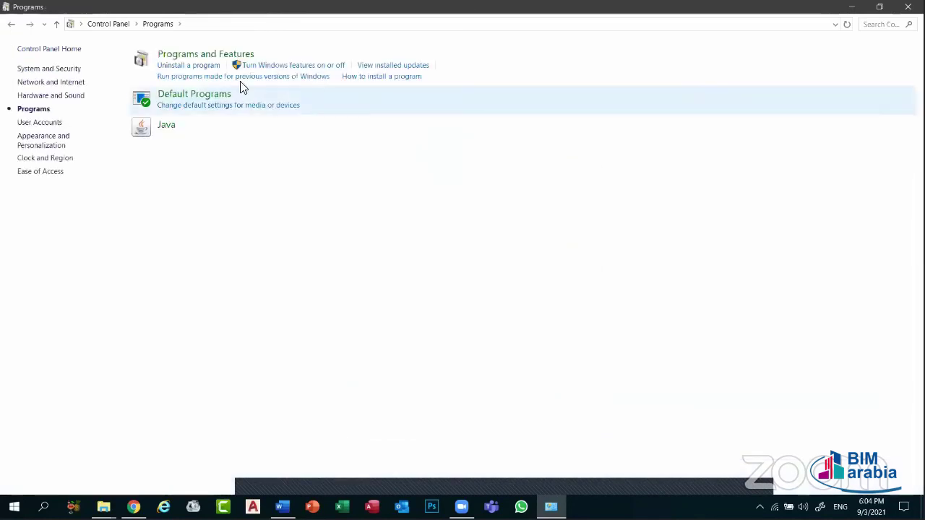
left_click(222, 109)
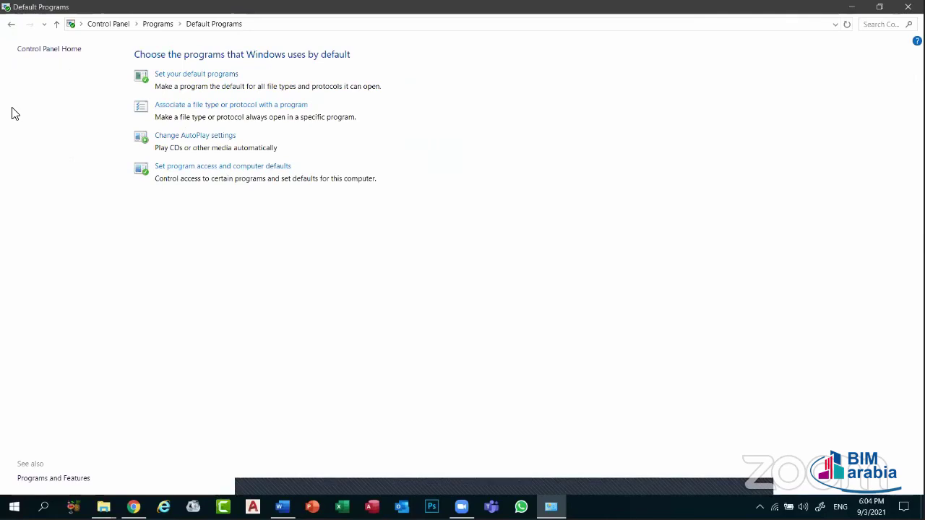
left_click(10, 24)
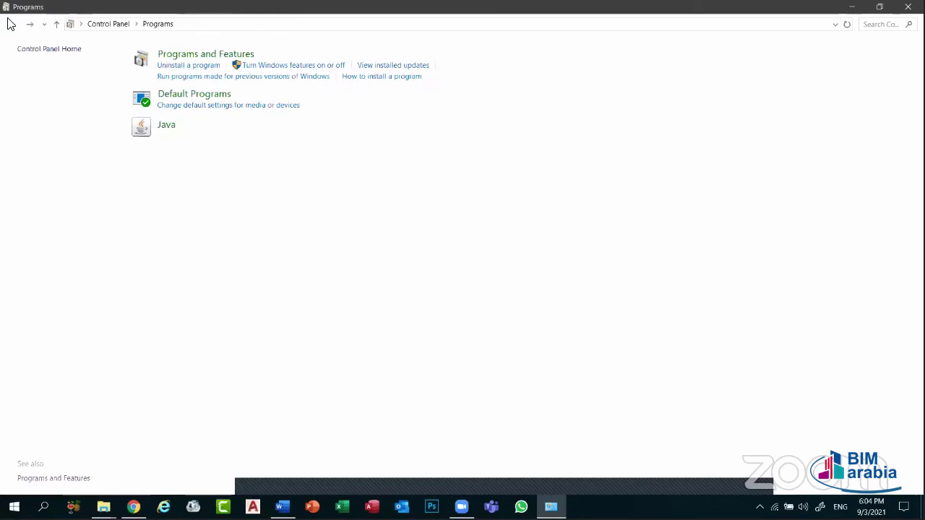
left_click(10, 24)
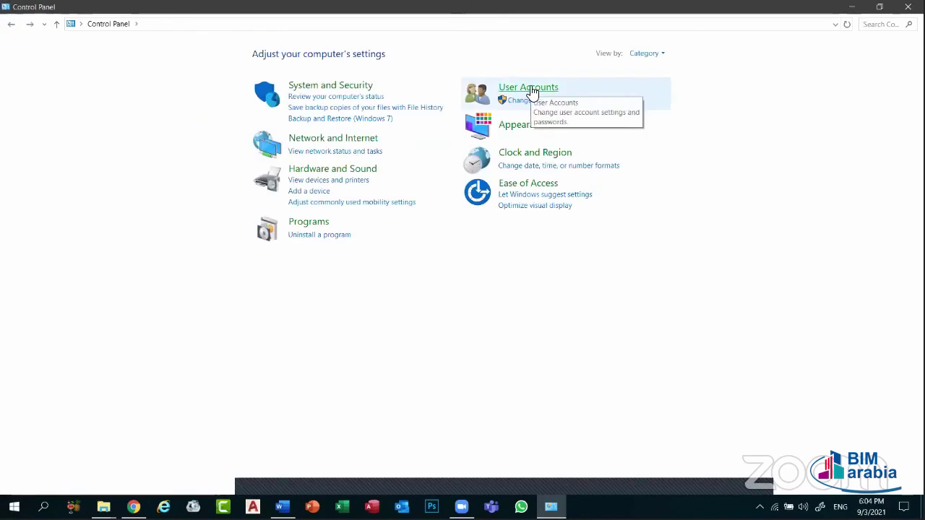
- View the account name change page in User Accounts without entering a new name, and return to the Control Panel home
left_click(531, 91)
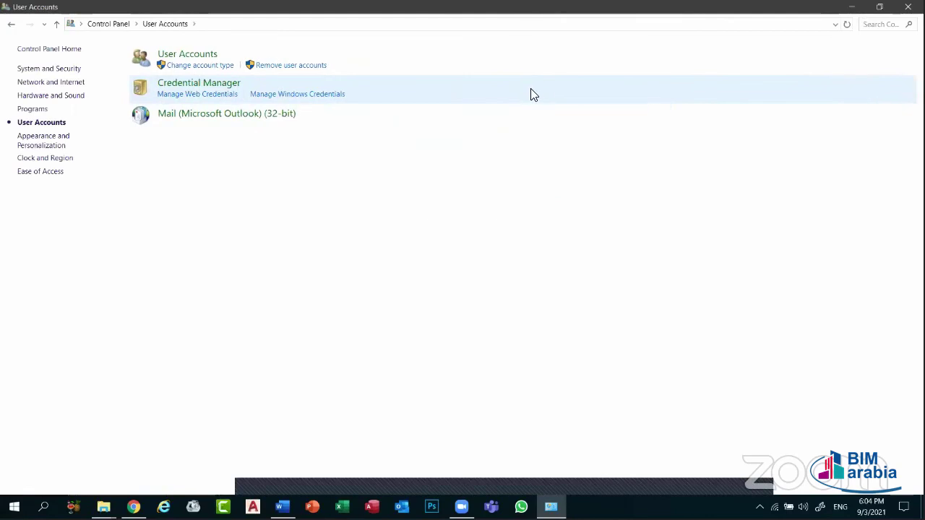
left_click(163, 57)
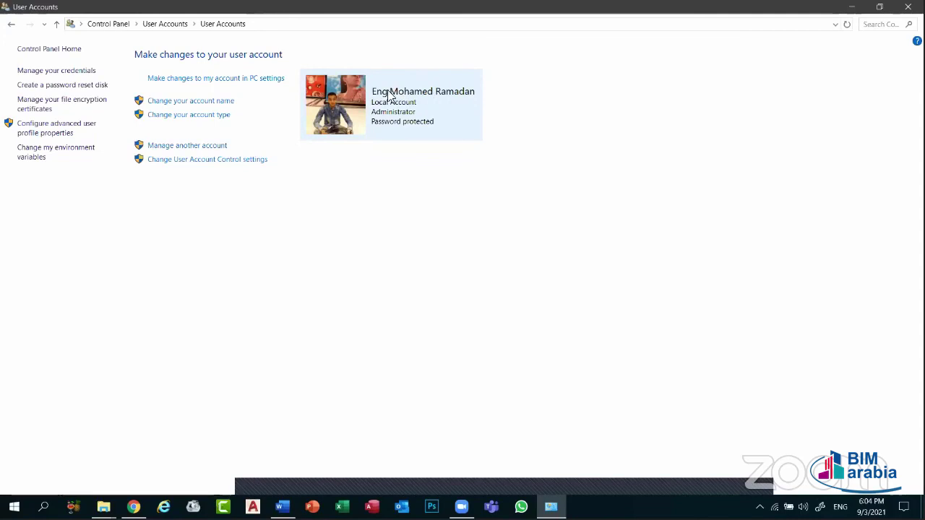
left_click(168, 103)
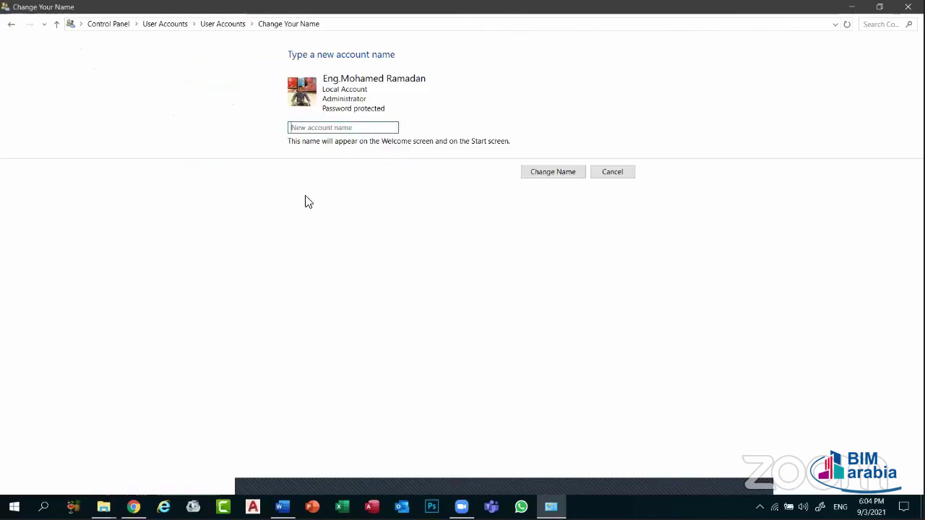
left_click(366, 127)
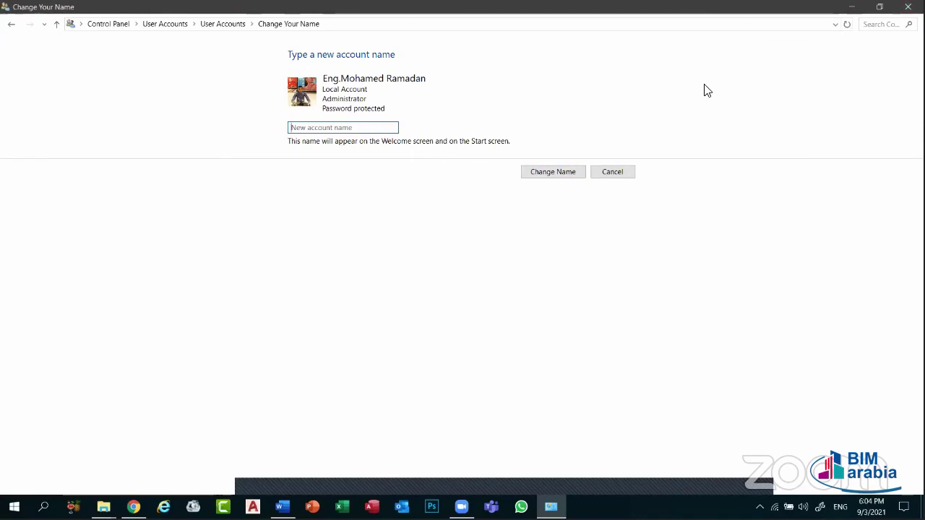
left_click(4, 25)
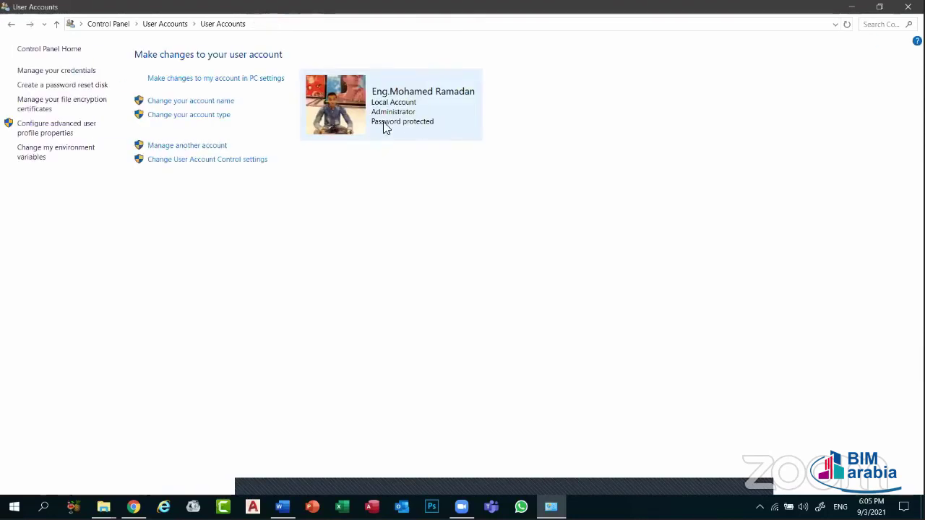
left_click(14, 25)
left_click(14, 25)
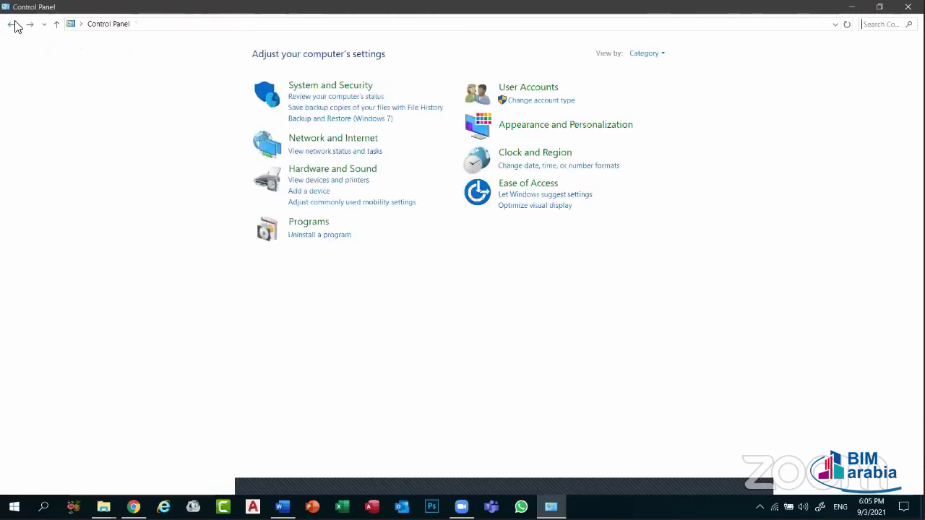
- Open Appearance and Personalization, view the Taskbar and Navigation settings, and close them
left_click(563, 127)
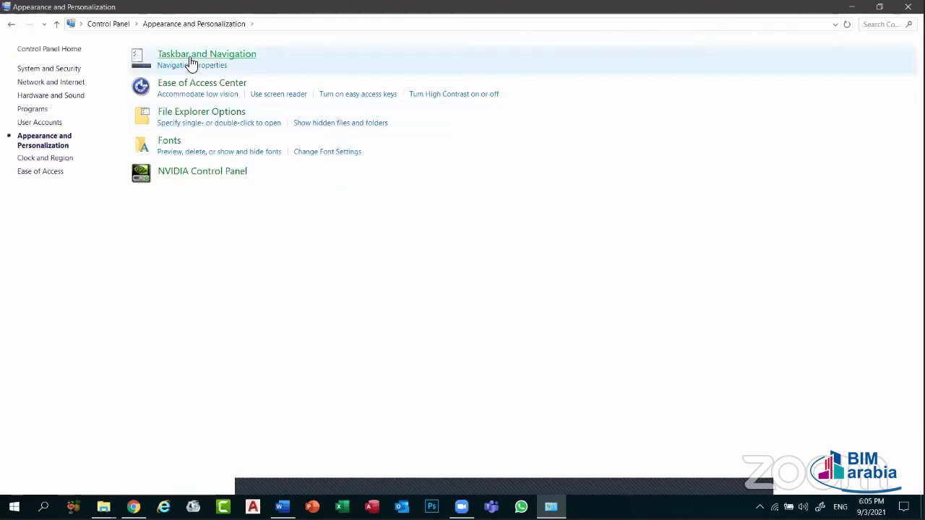
left_click(190, 58)
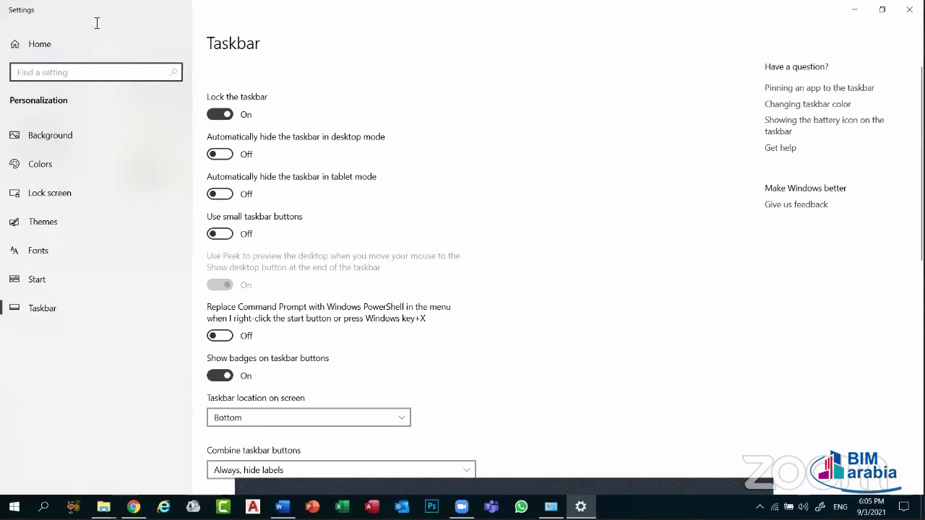
left_click(909, 9)
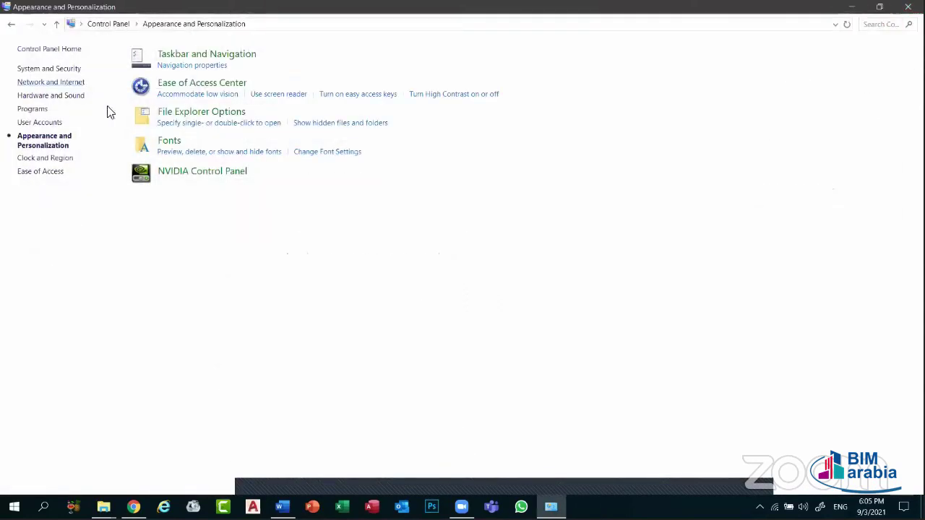
- Open the Ease of Access Center, dismiss the Winstep update notice, and start and close the Magnifier
left_click(182, 87)
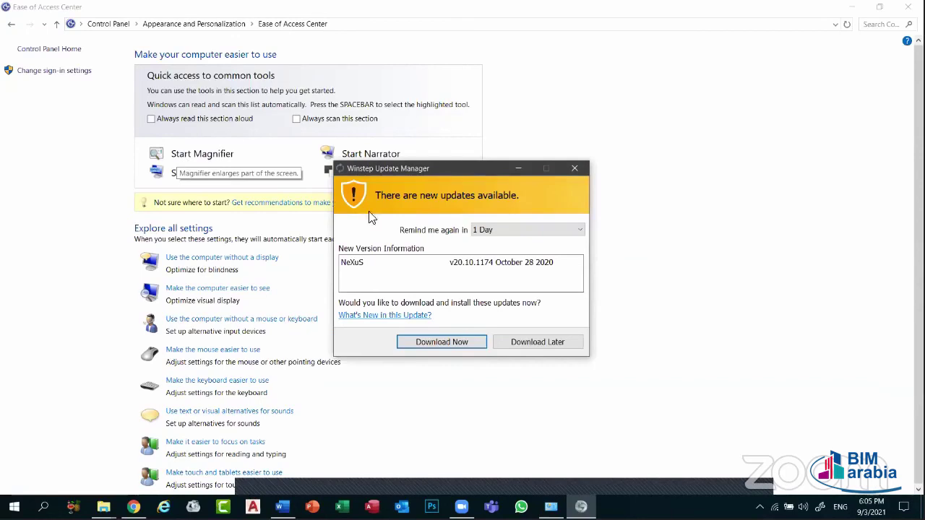
left_click(562, 170)
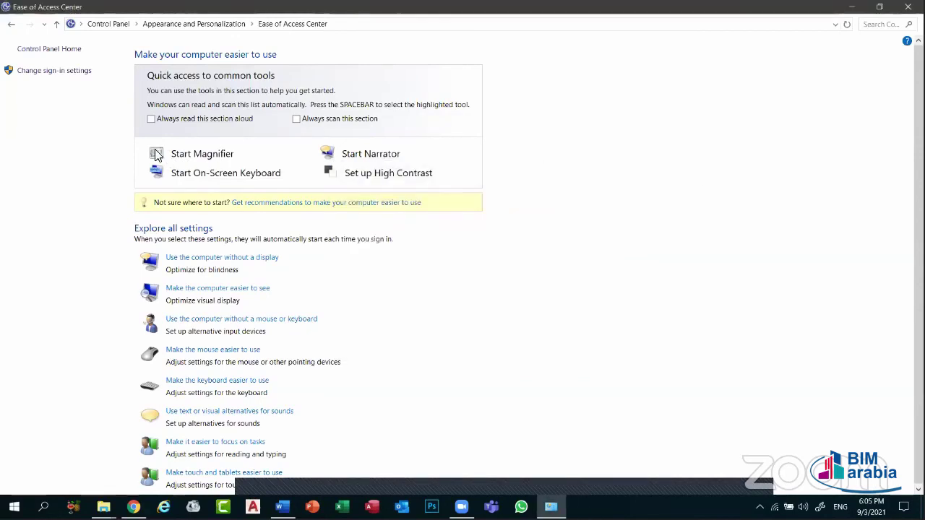
left_click(220, 155)
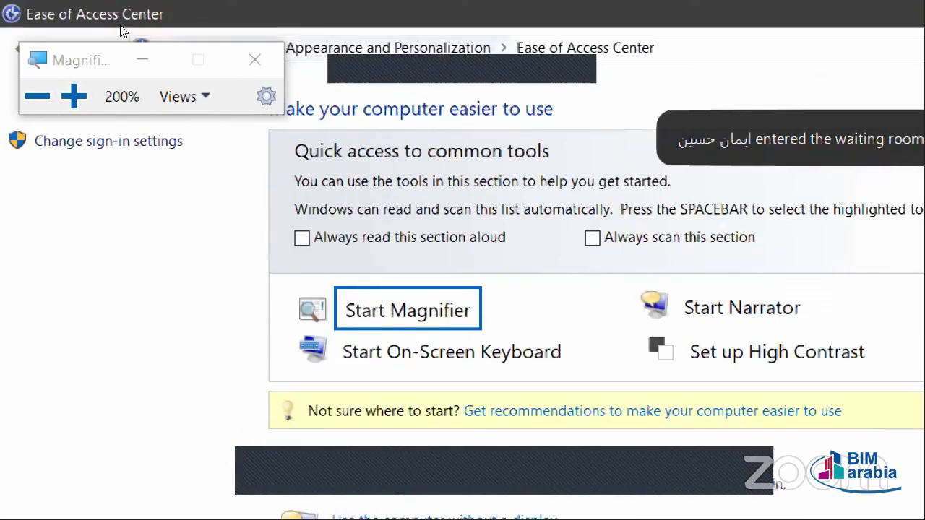
key("super+Escape")
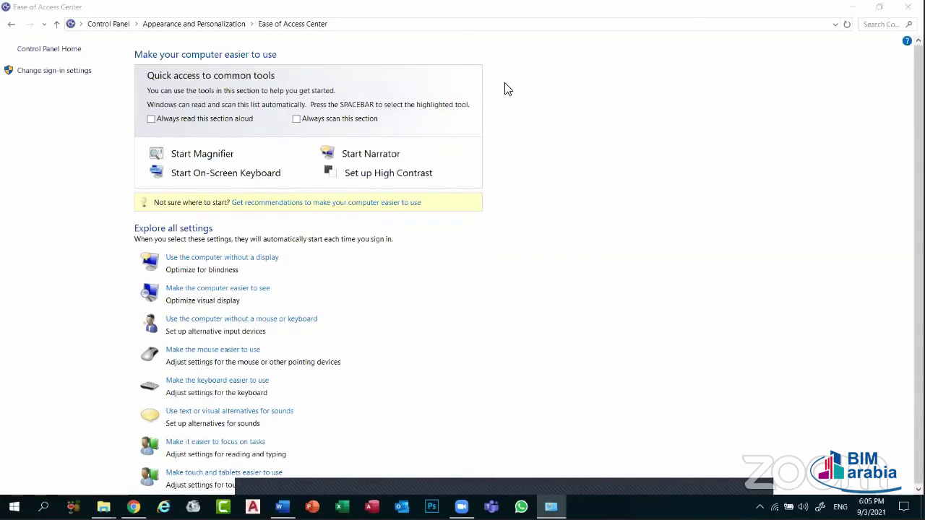
- Start Narrator from the Ease of Access Center, accept its keyboard changes notice, and exit Narrator
left_click(354, 156)
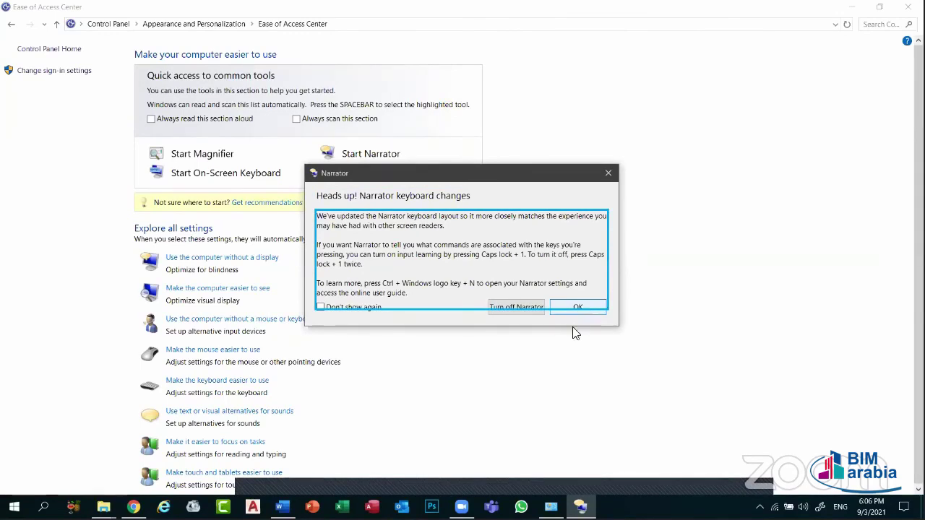
left_click(579, 308)
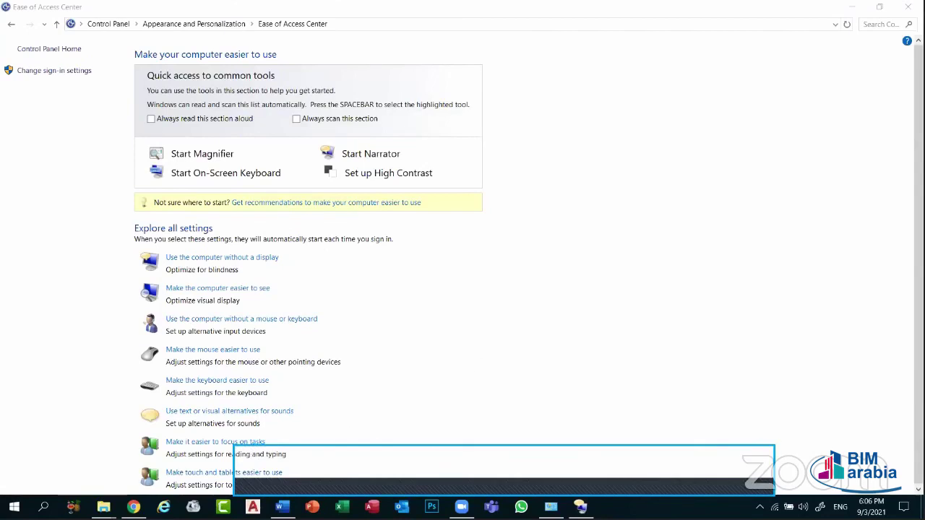
left_click(624, 452)
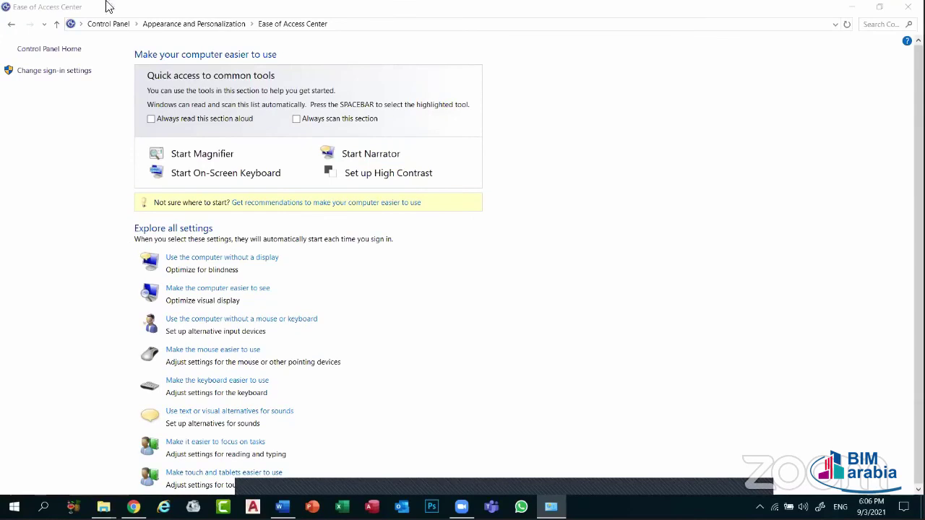
- Return to the Control Panel home and open the Ease of Access Center through the Ease of Access category
left_click(12, 24)
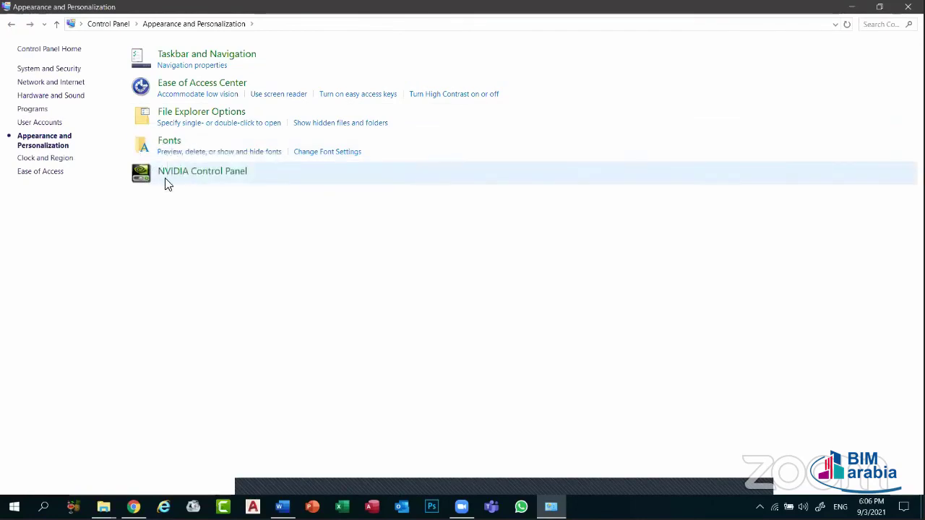
key("alt+Up")
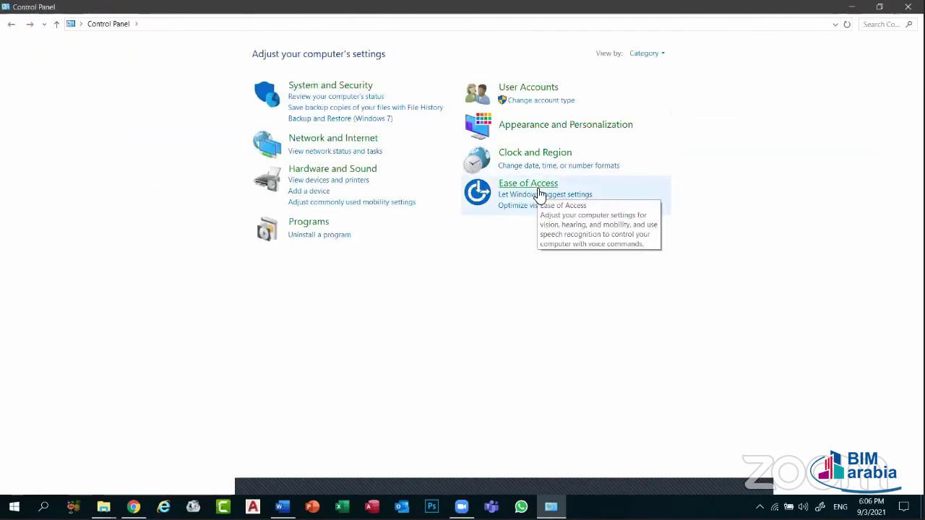
left_click(536, 187)
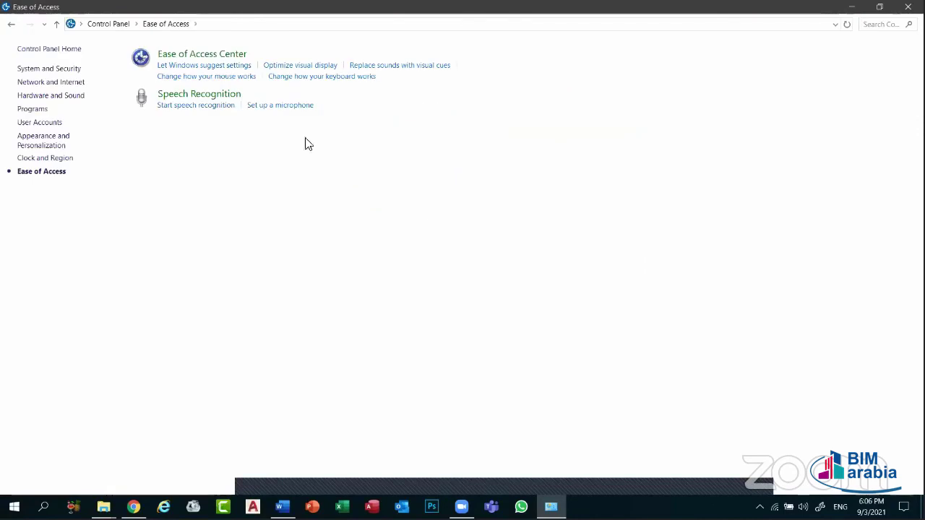
left_click(206, 56)
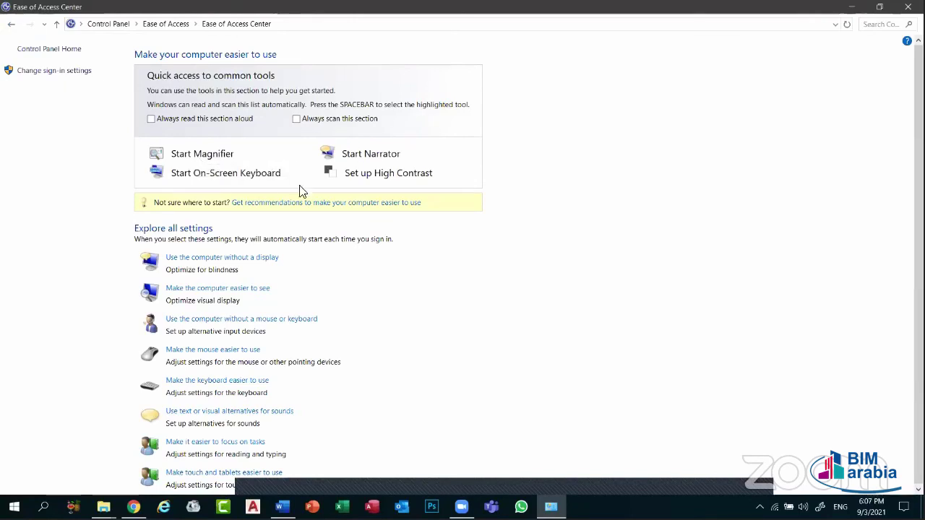
- Go back to the Control Panel home and open the Clock and Region category
left_click(10, 26)
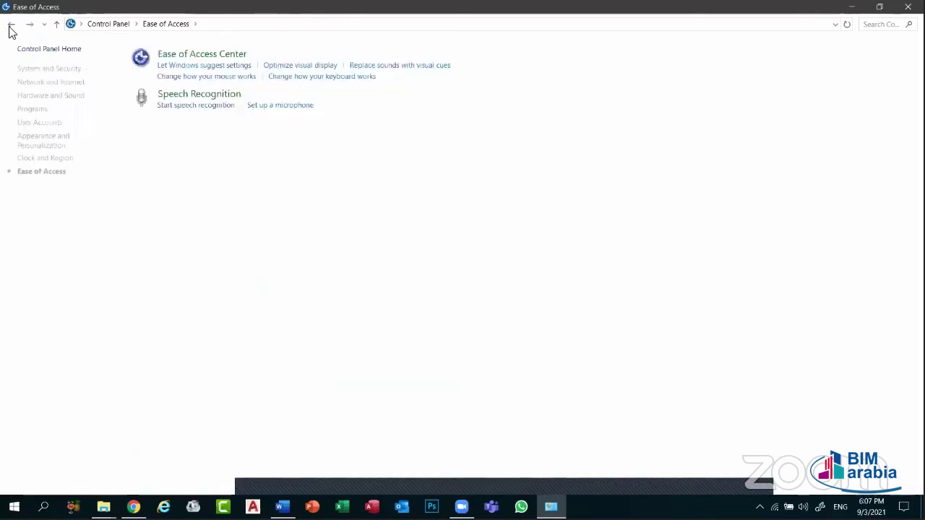
left_click(10, 26)
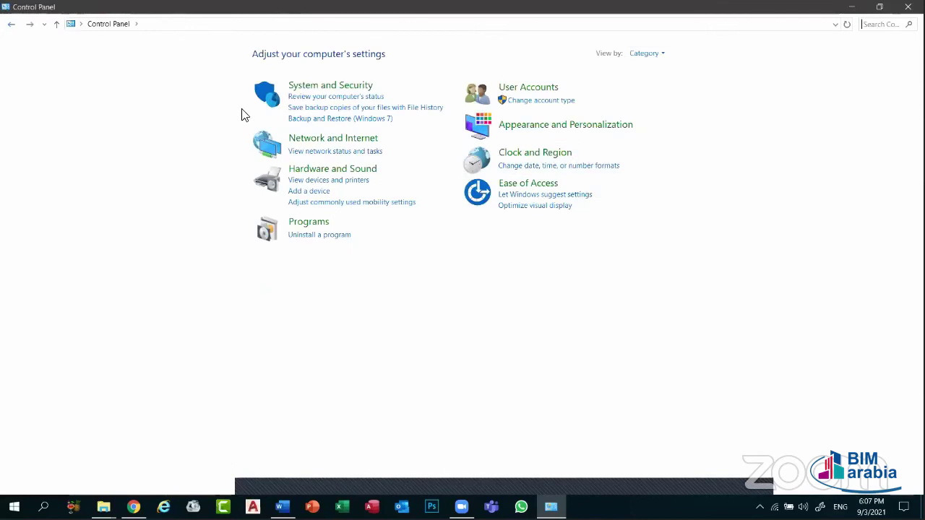
left_click(543, 153)
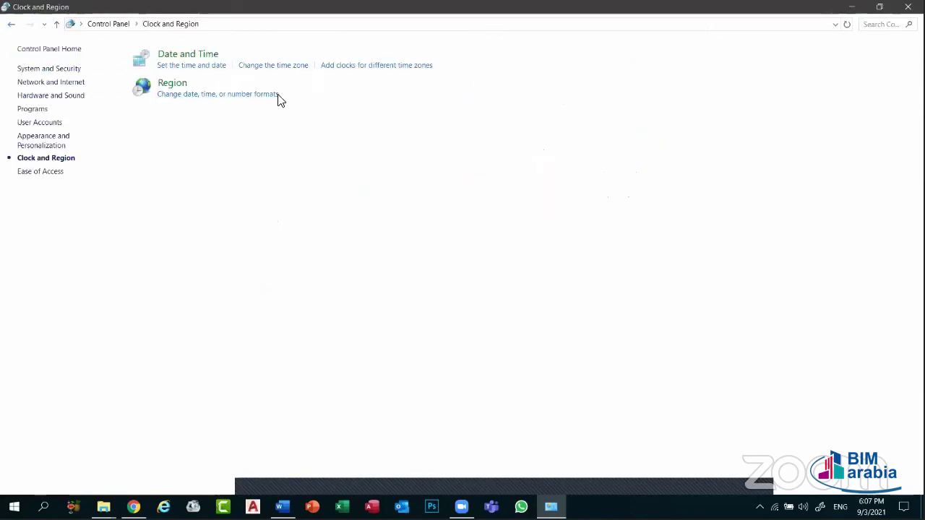
- Open the Date and Time dialog, view the date and time settings without changing them, and close the dialog
left_click(198, 55)
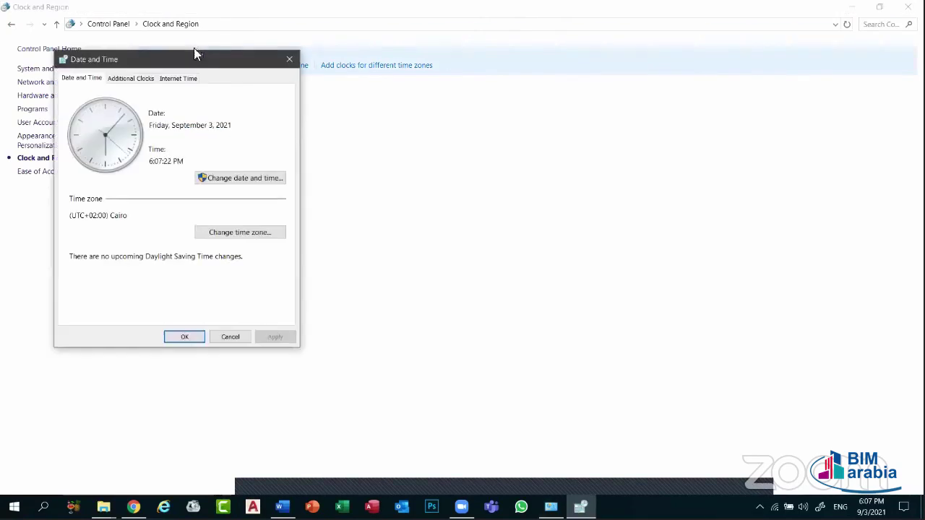
left_click(242, 181)
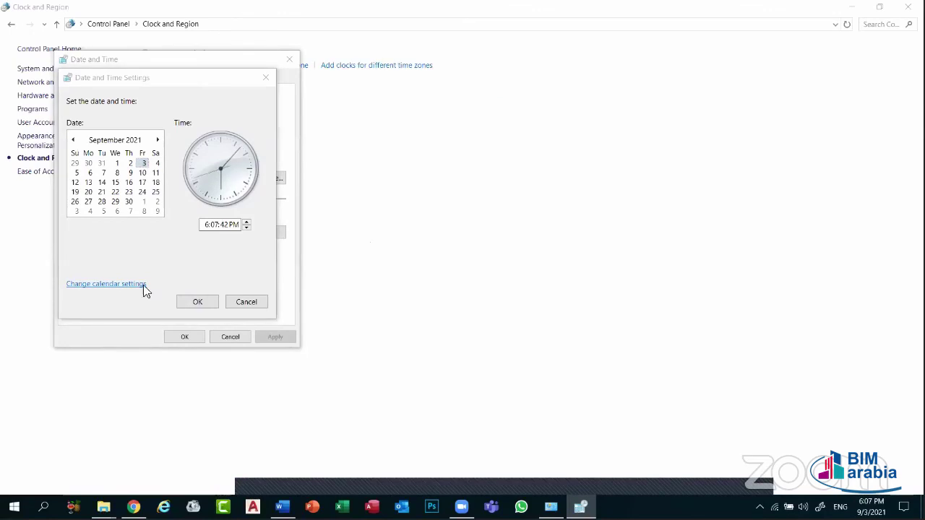
left_click(246, 304)
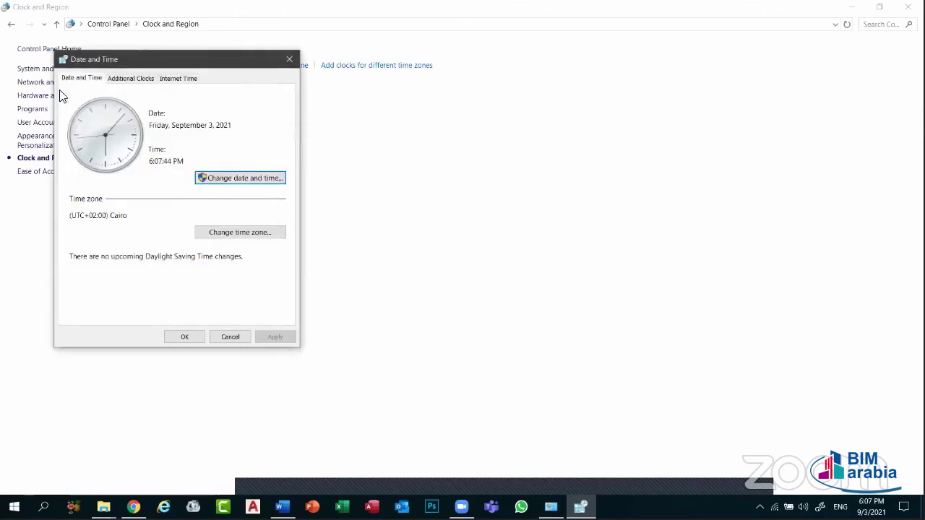
left_click(295, 57)
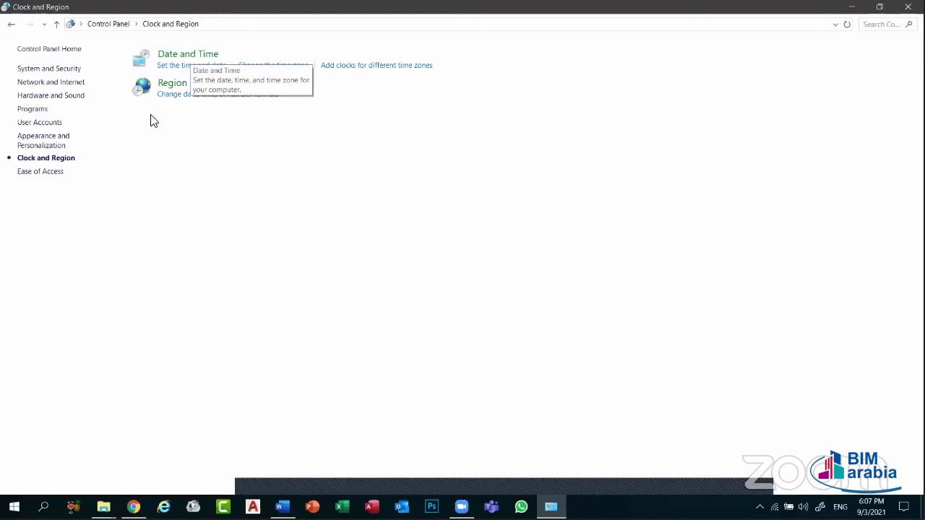
- Open the Region dialog, look through the available regional formats, and keep English (United States)
left_click(173, 98)
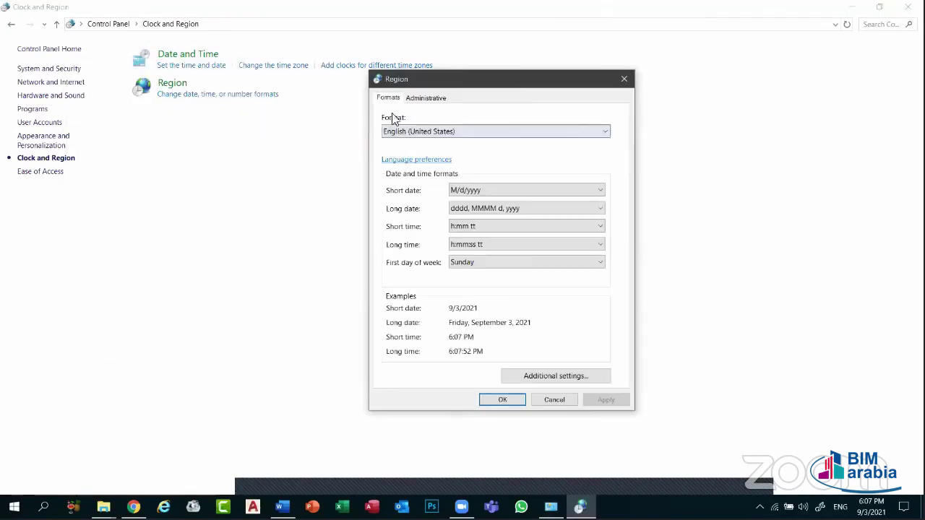
left_click(406, 132)
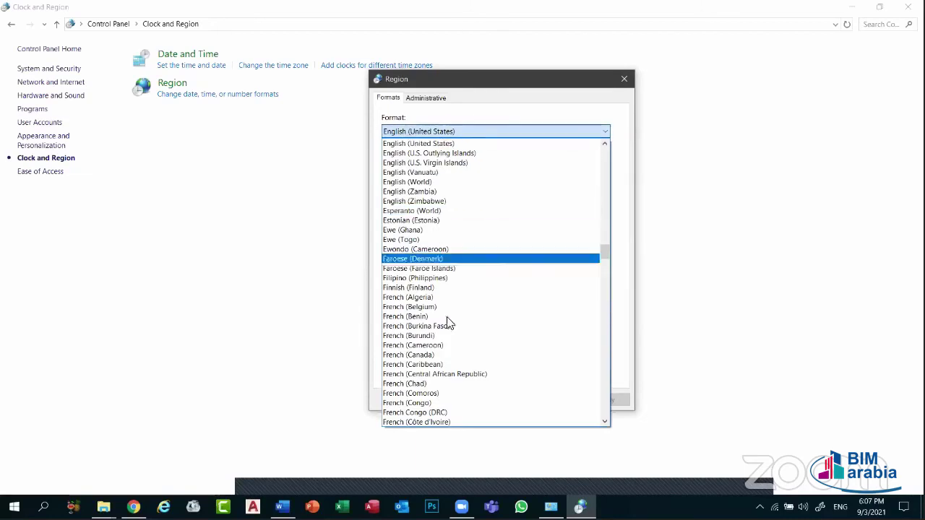
left_click(527, 87)
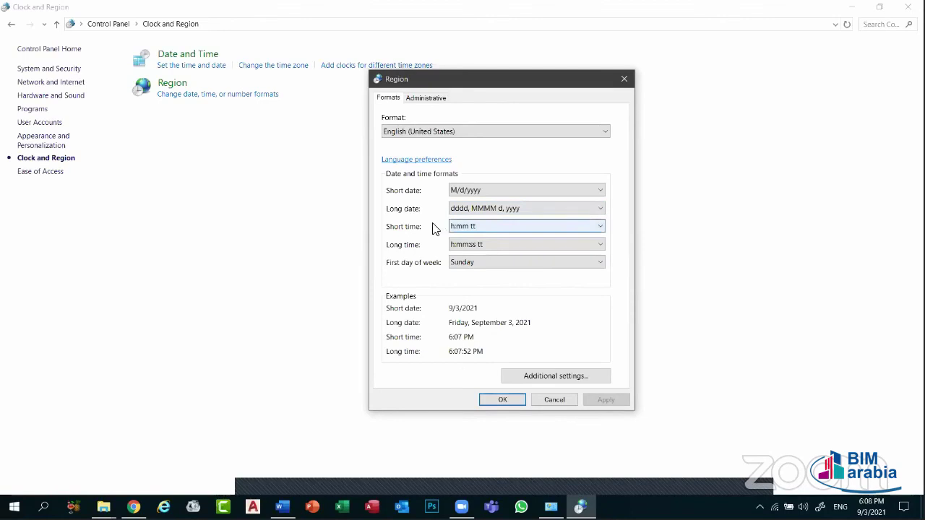
- Set the short time format to HH:mm and the long time format to HH:mm:ss
left_click(480, 226)
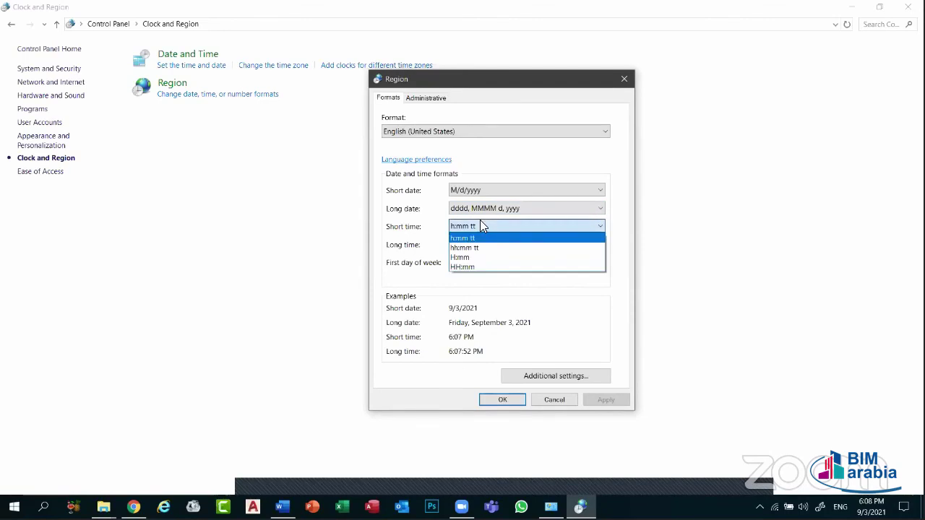
left_click(473, 267)
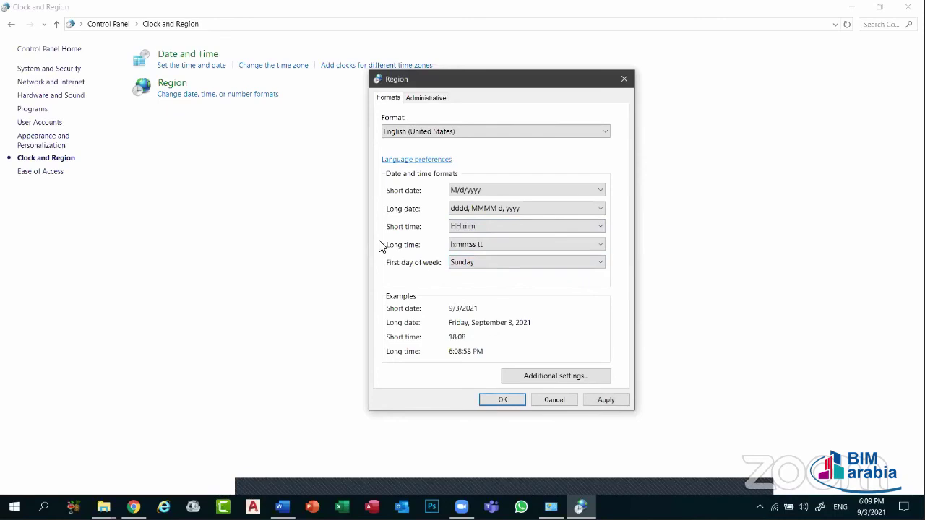
left_click(500, 244)
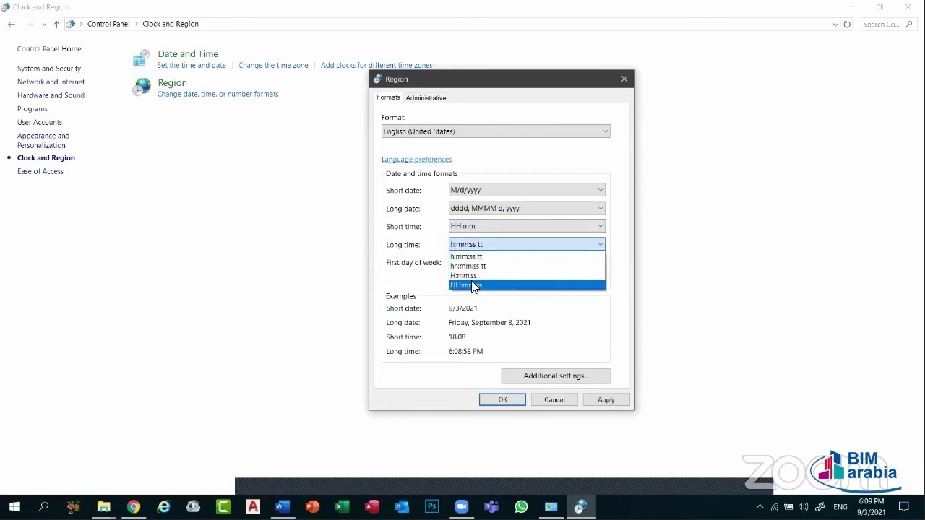
left_click(474, 287)
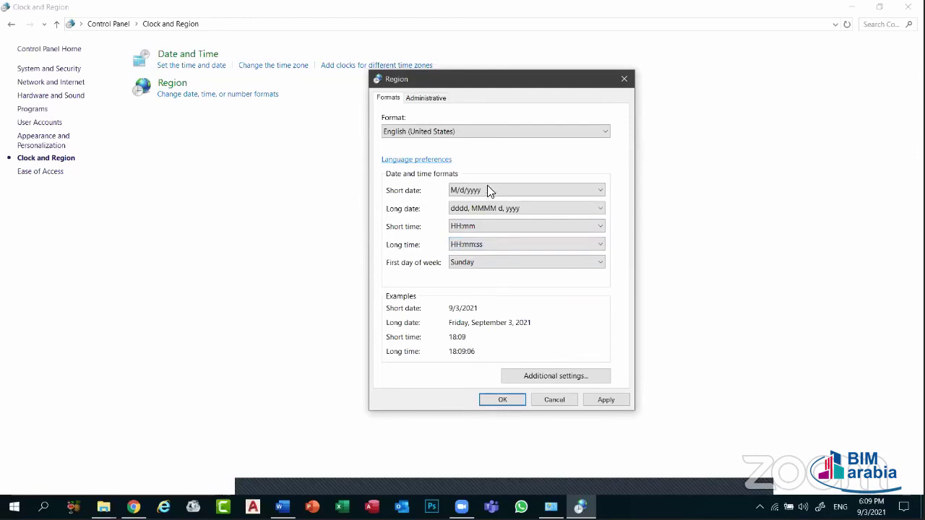
- Review the short time format choices, and set short time to h:mm tt and long time to h:mm:ss tt
left_click(466, 228)
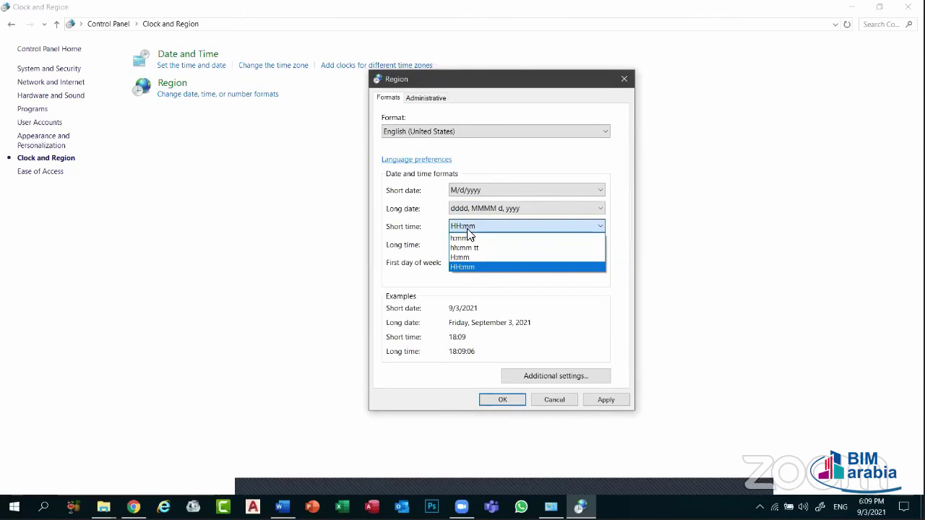
left_click(467, 229)
left_click(467, 228)
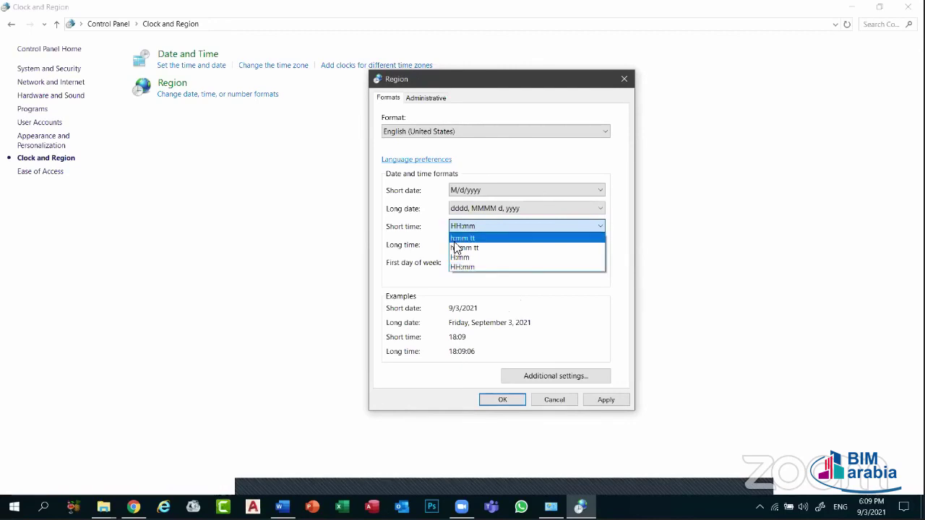
left_click(438, 266)
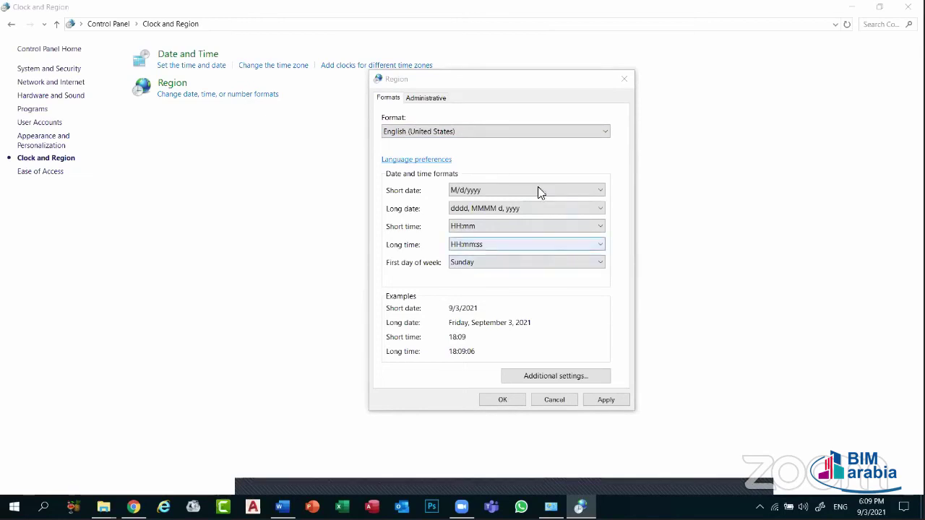
left_click(494, 229)
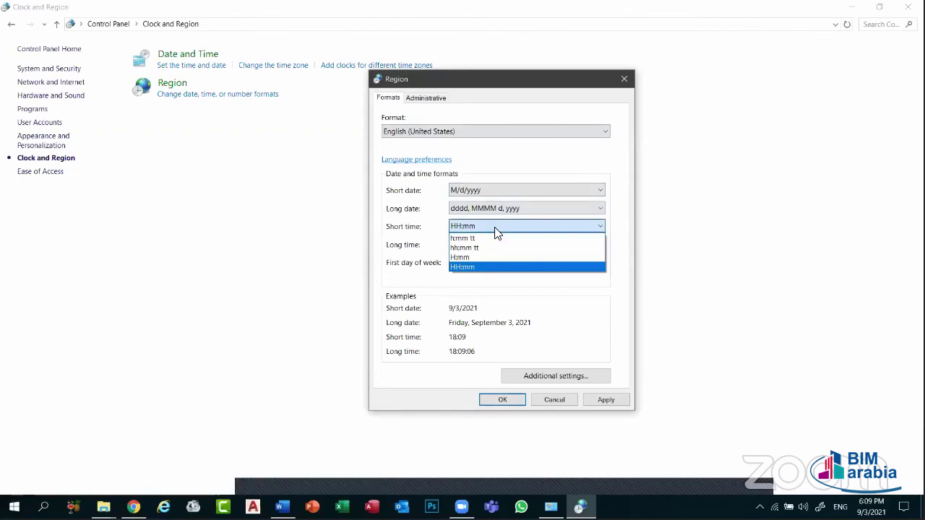
left_click(458, 240)
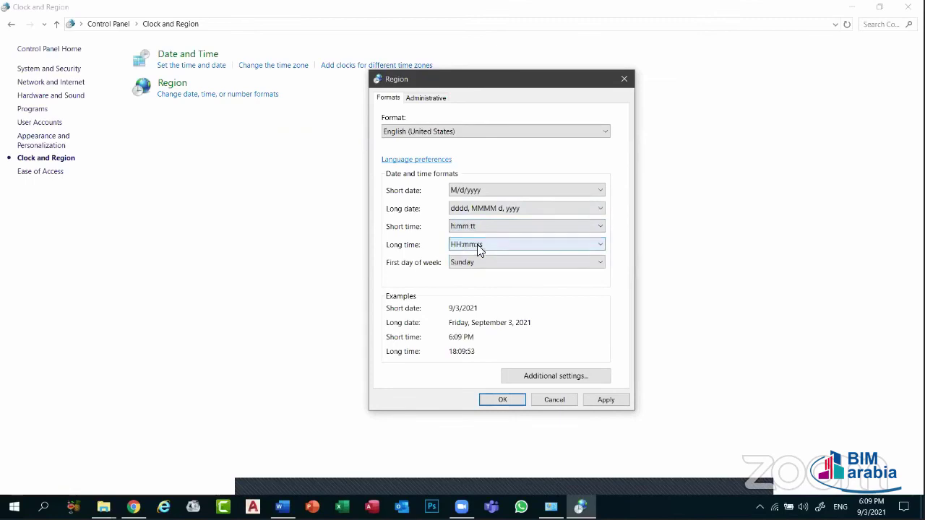
left_click(478, 246)
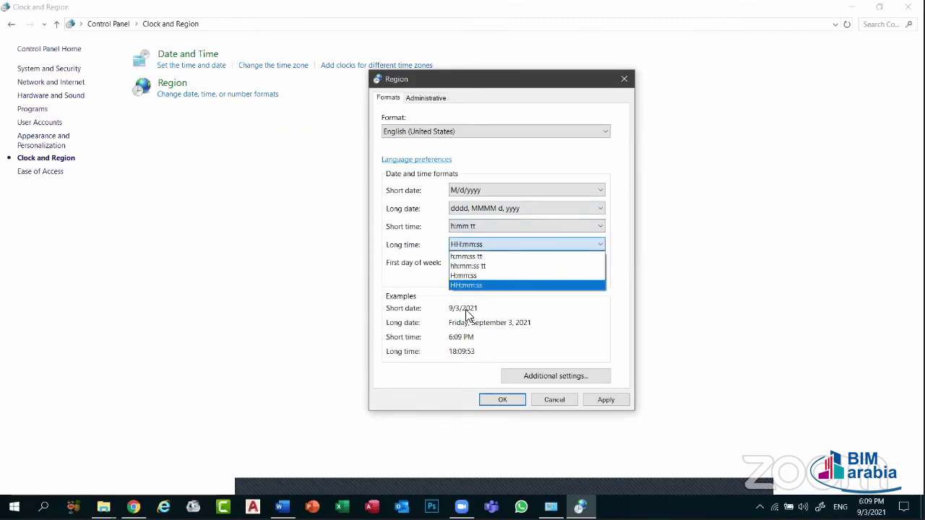
left_click(473, 257)
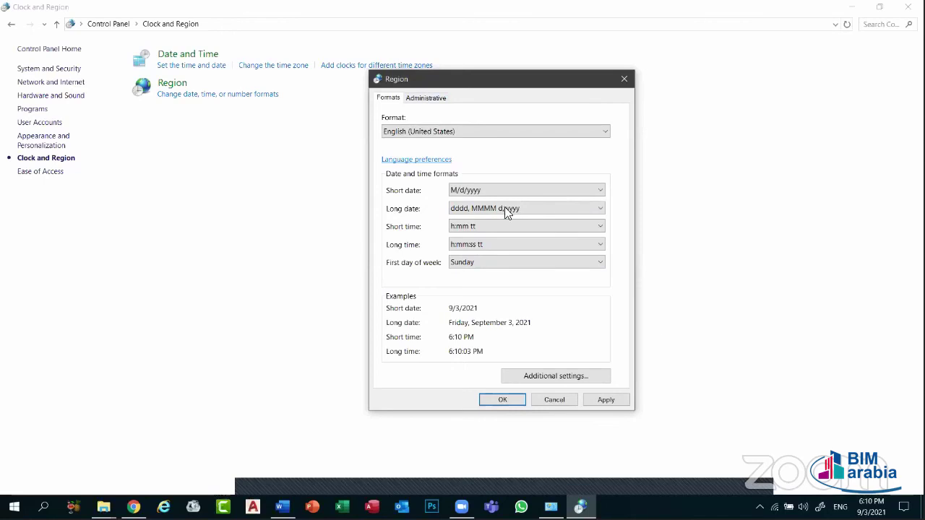
- Close the Region dialog without applying changes, return to the Control Panel home, and close the Control Panel
left_click(620, 75)
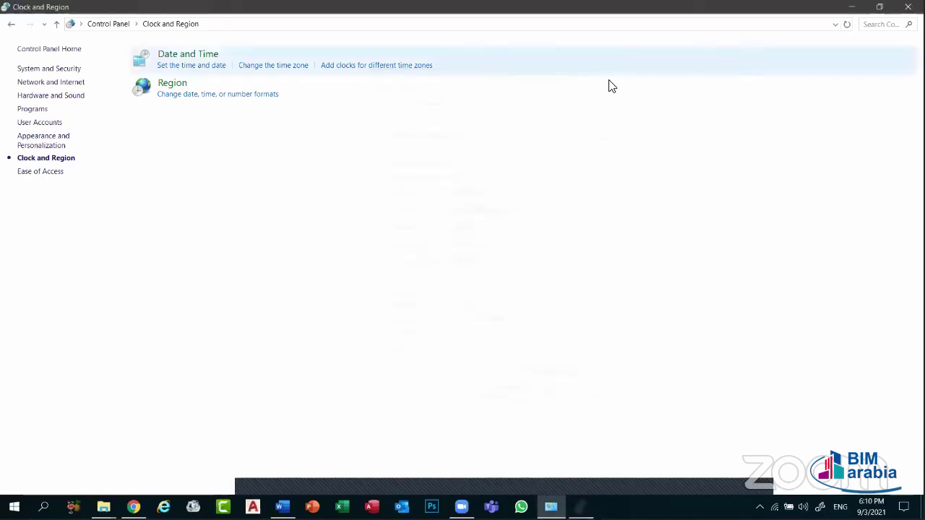
key("alt+Left")
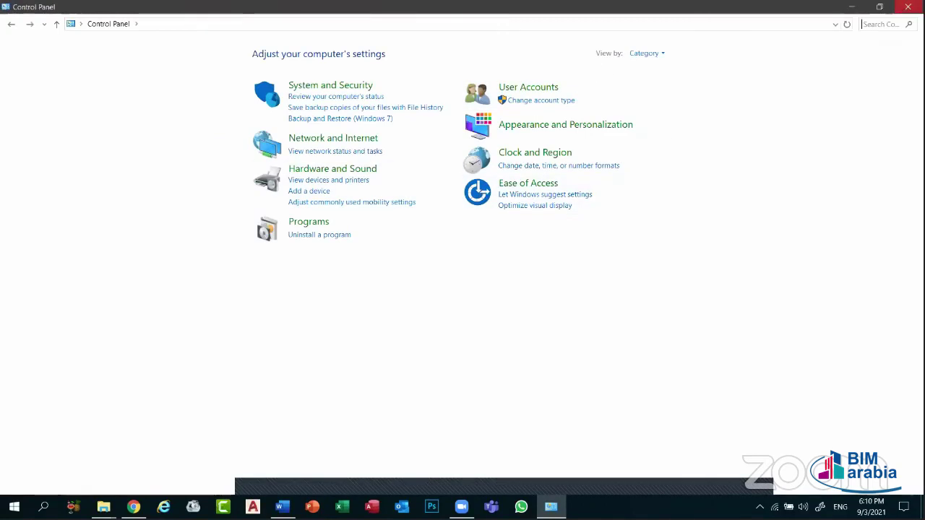
left_click(907, 7)
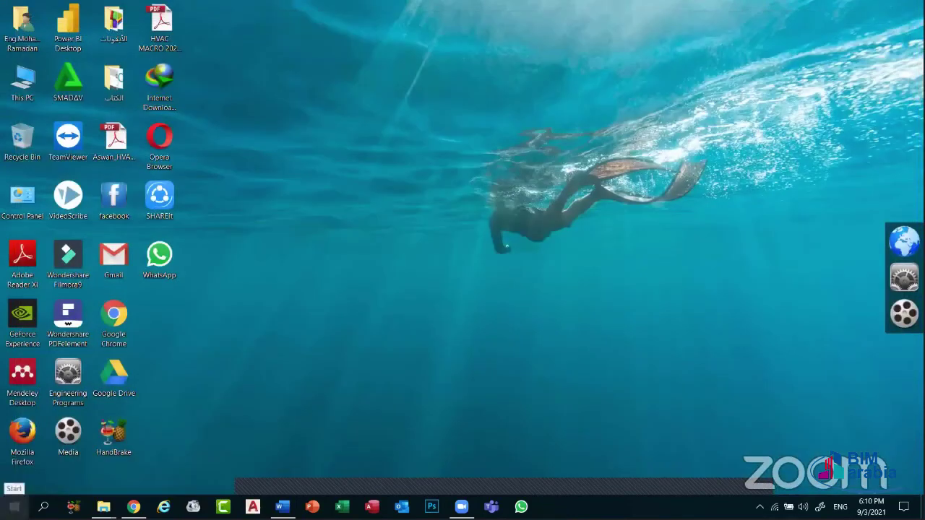
- Examine the Sleep, Hibernate, Shut down and Restart power options in the Start menu and dismiss them without choosing one
left_click(14, 507)
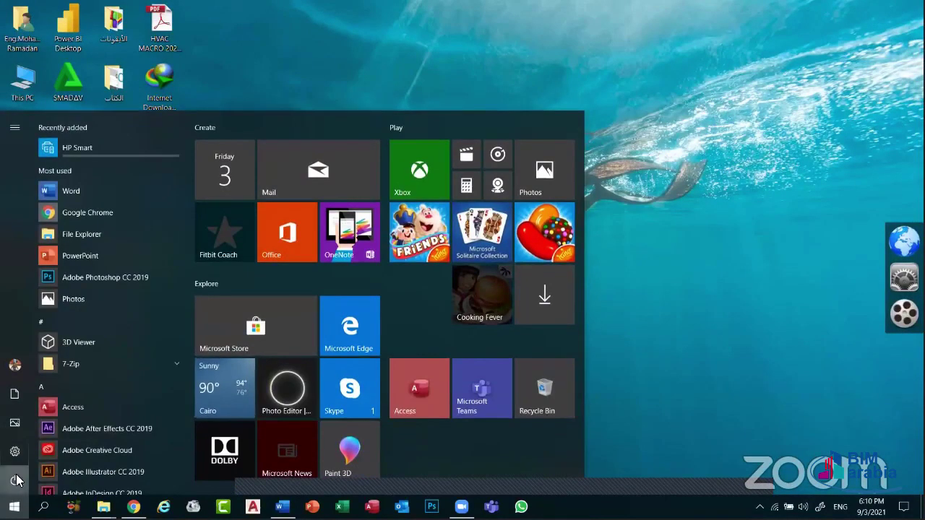
left_click(15, 480)
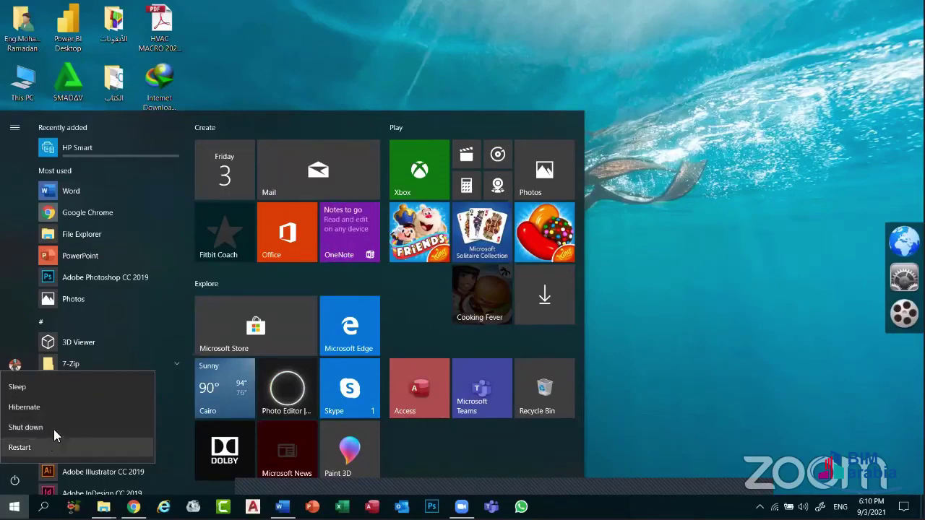
left_click(583, 32)
left_click(582, 37)
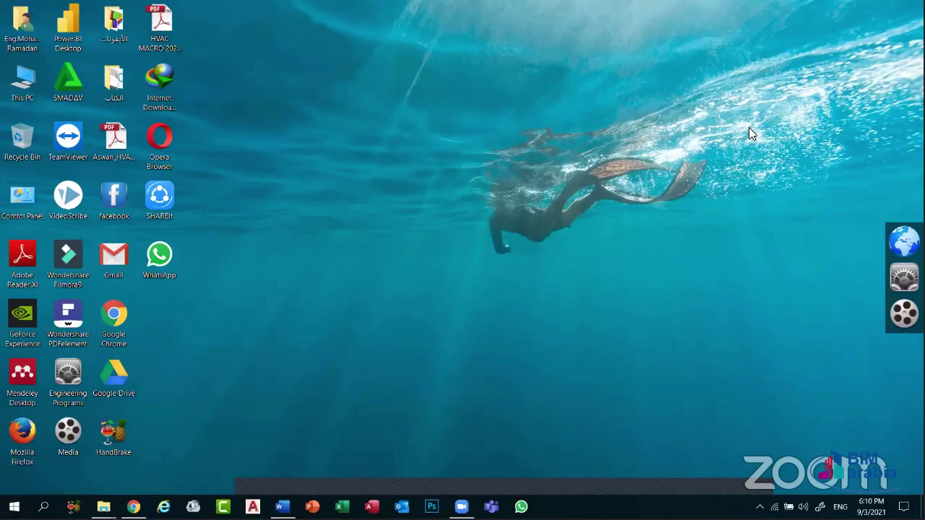
left_click(13, 506)
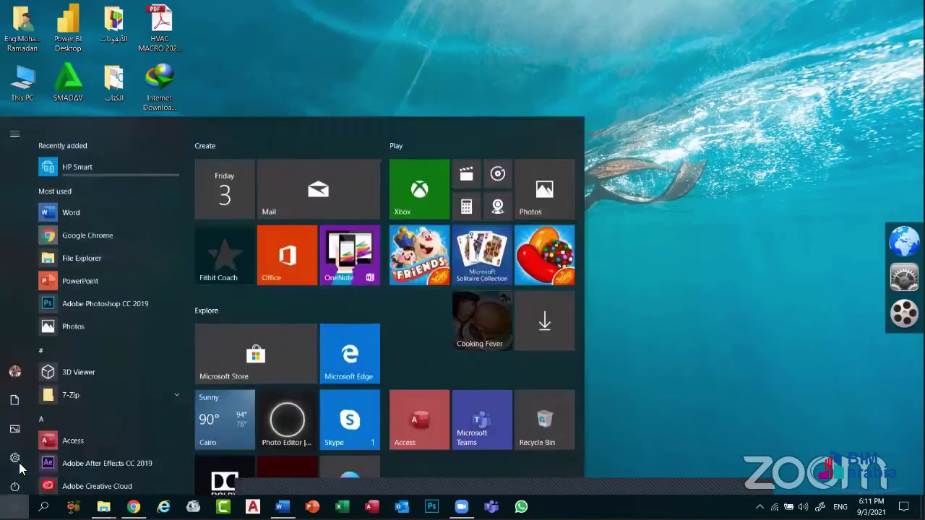
left_click(14, 486)
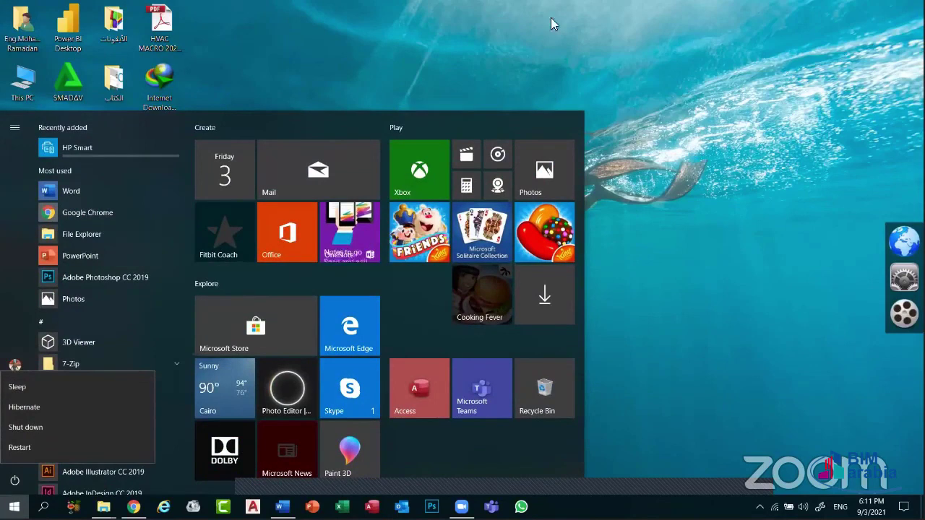
key("Escape")
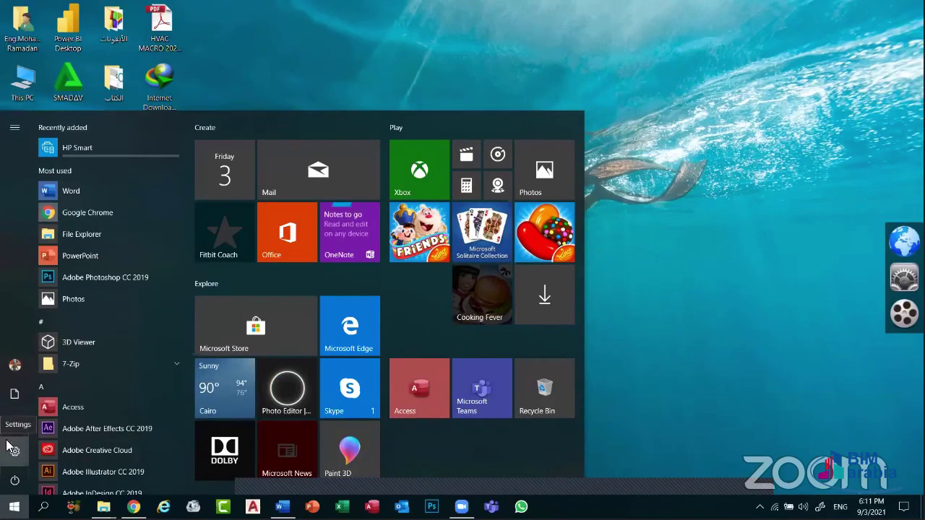
left_click(367, 6)
- Open Windows Settings, view the Display page of the System category, and return to the Settings home
left_click(14, 507)
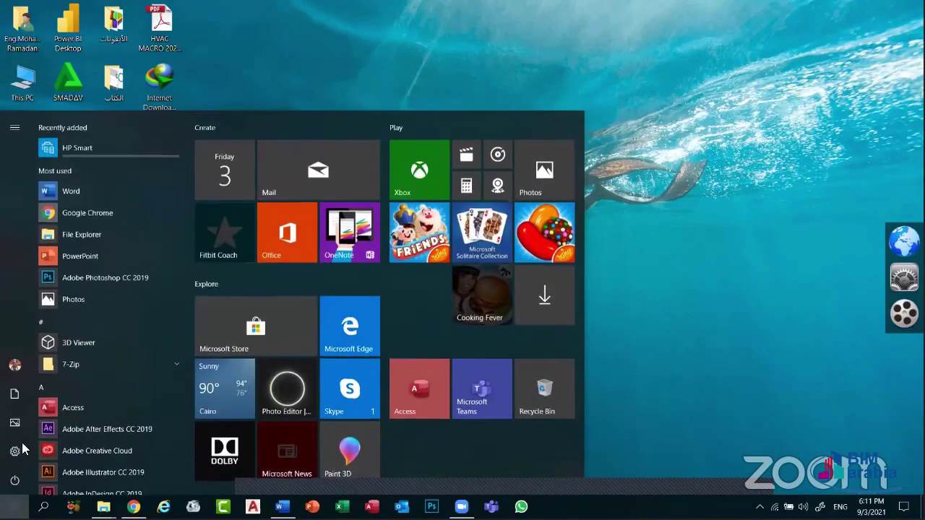
left_click(15, 452)
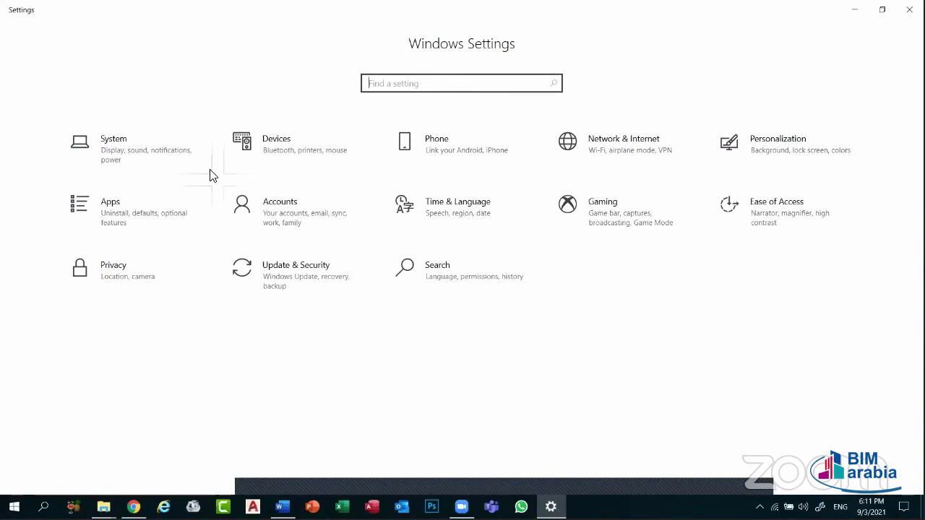
left_click(161, 144)
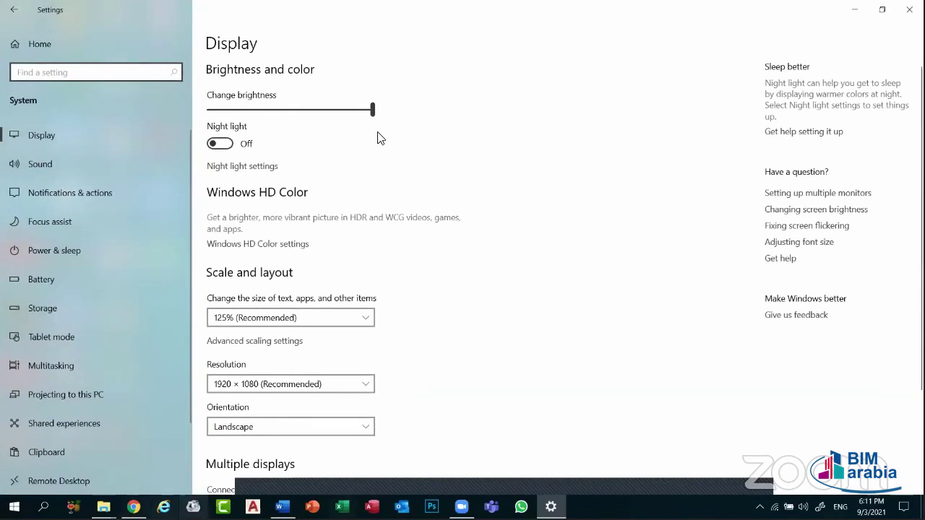
left_click(16, 11)
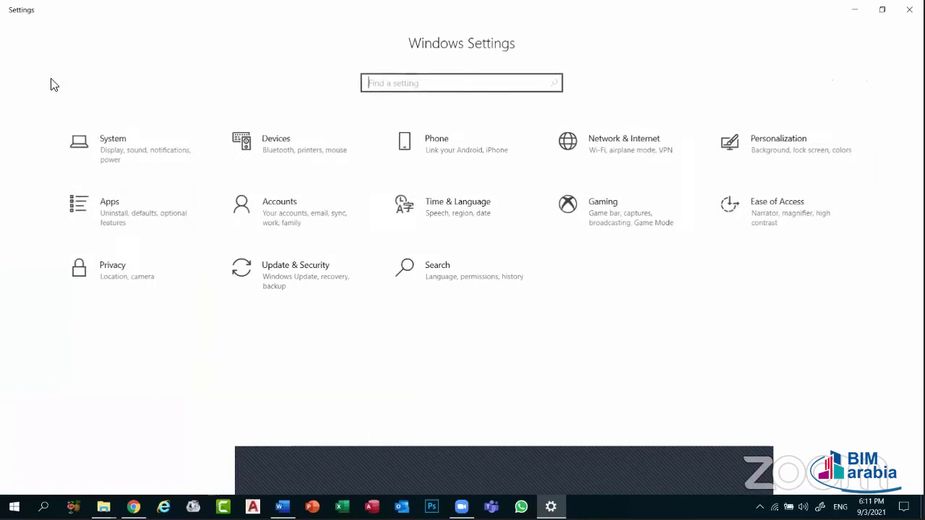
- Open the Devices category, review the Bluetooth & other devices page, and turn Bluetooth off
left_click(282, 149)
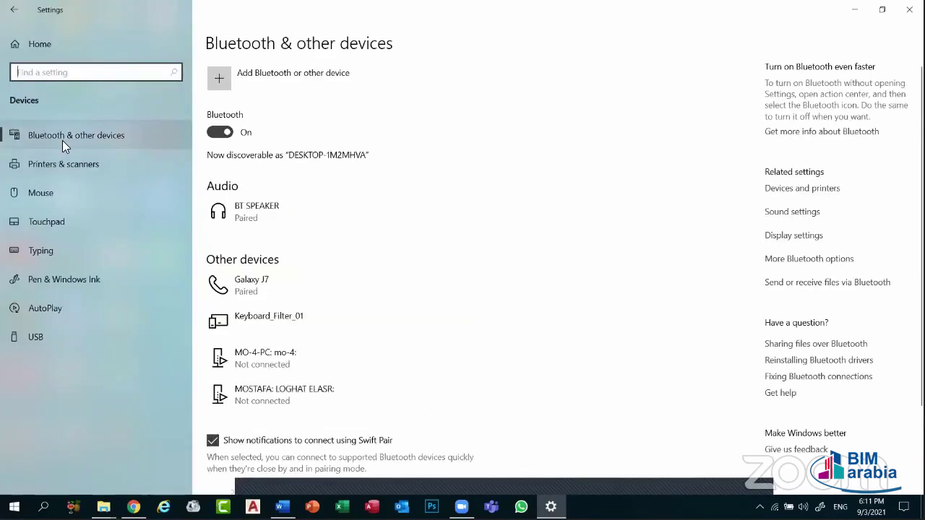
left_click(64, 141)
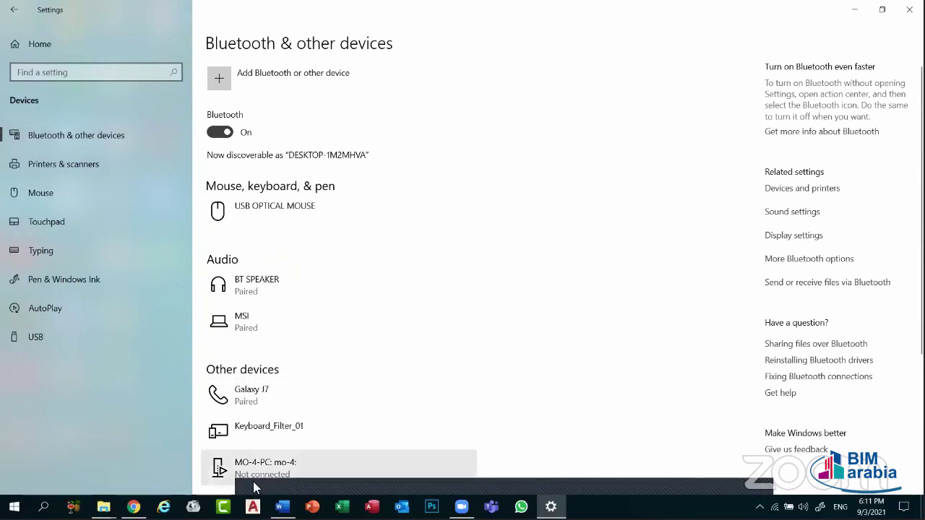
scroll(289, 362, "down", 2)
scroll(251, 238, "up", 2)
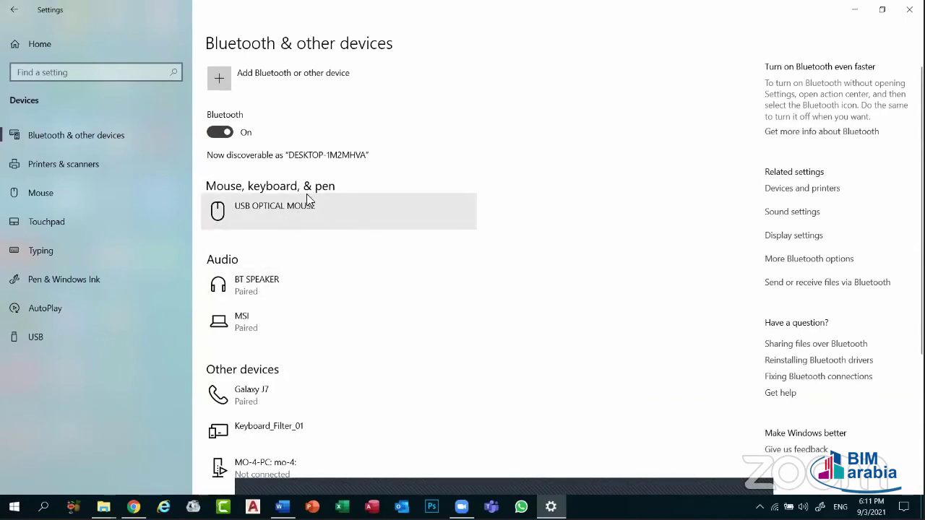
left_click(227, 133)
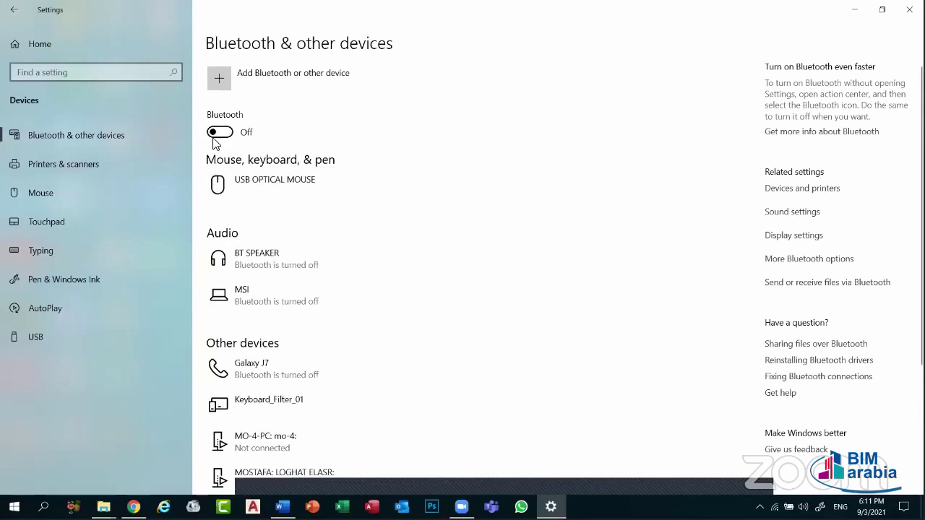
- Turn Bluetooth back on, view the Printers & scanners page, and open the Mouse page of the Devices category
left_click(221, 133)
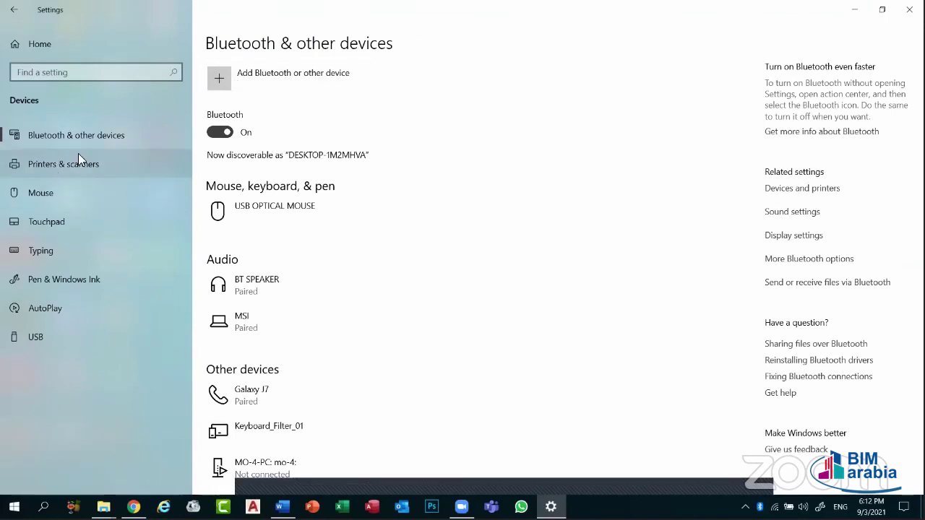
left_click(45, 172)
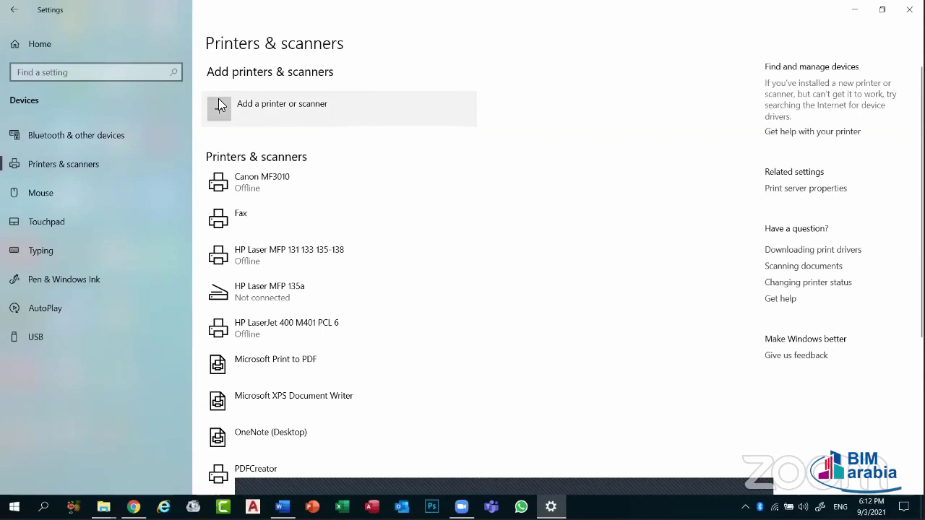
left_click(37, 197)
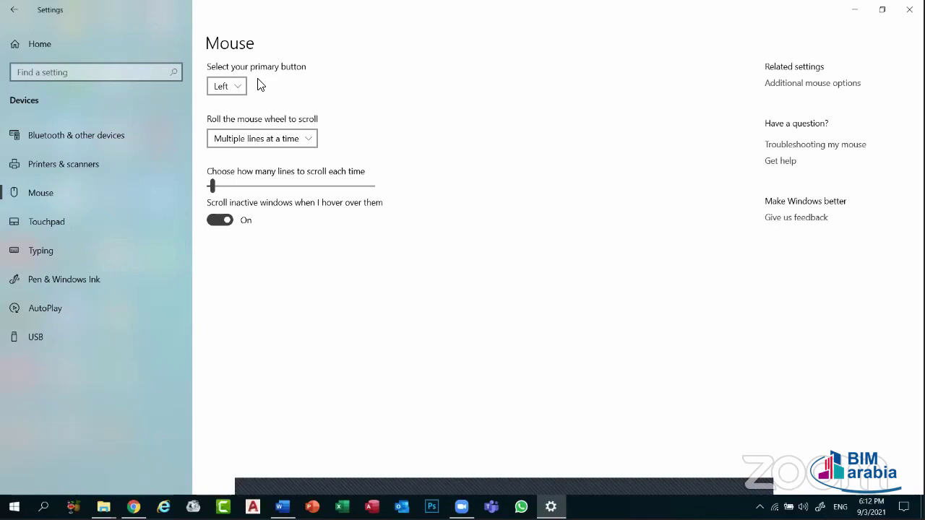
- Switch the primary mouse button to Right and set it back to Left
left_click(238, 105)
left_click(238, 86)
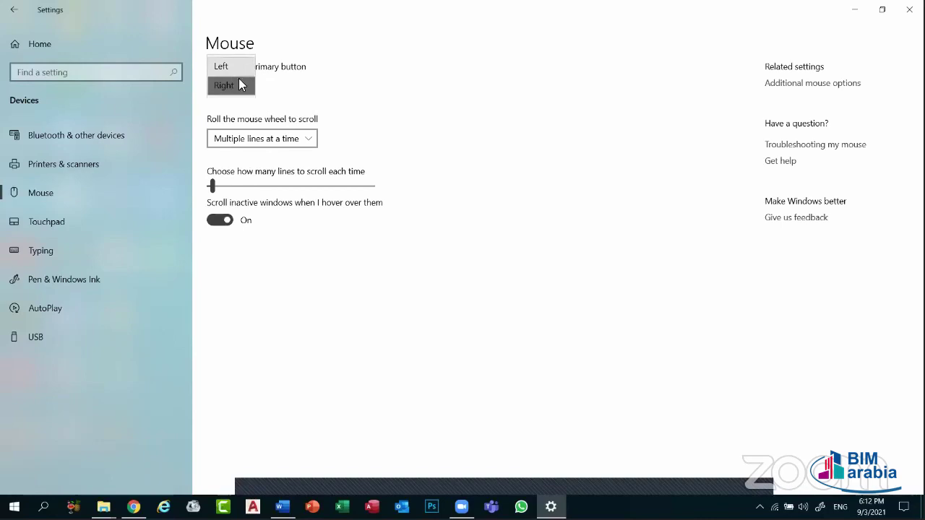
left_click(231, 66)
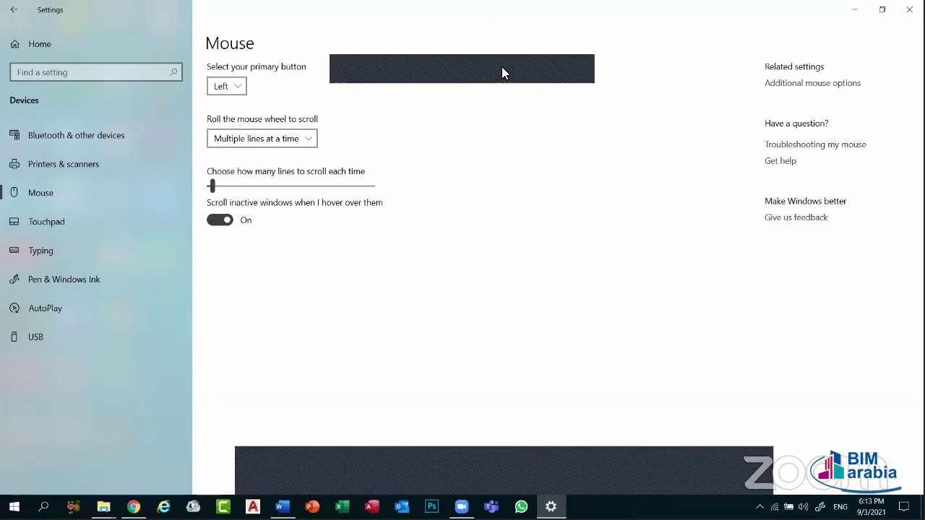
left_click(503, 70)
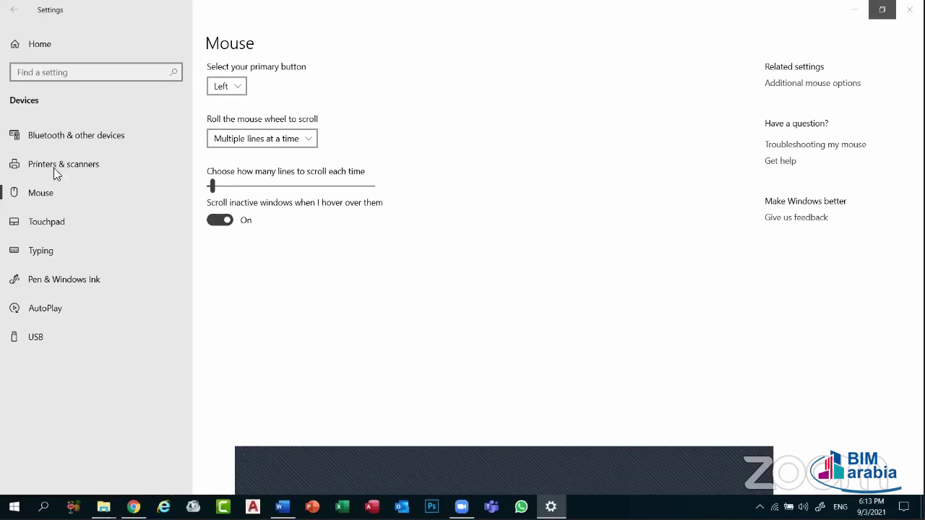
- Show the desktop, view the context options of the This PC icon, and open and close the This PC window
key("super+d")
right_click(24, 82)
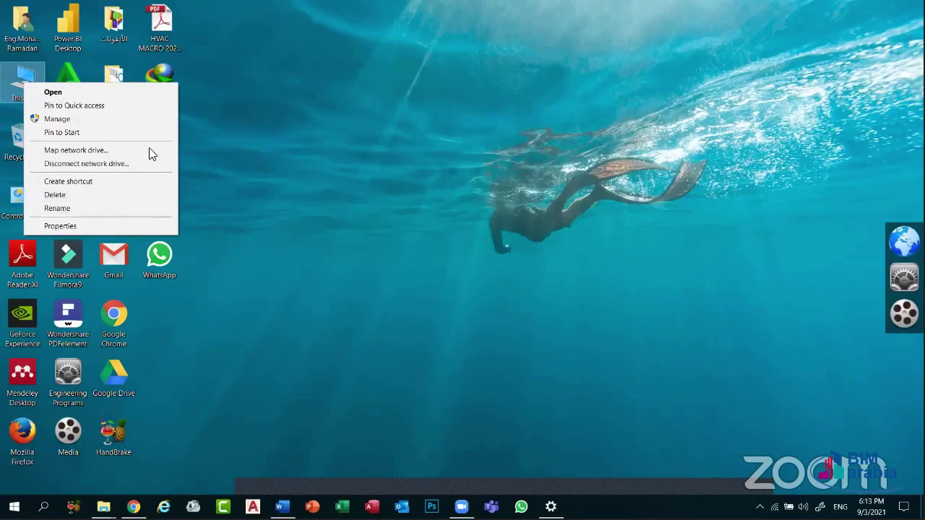
left_click(24, 80)
right_click(21, 76)
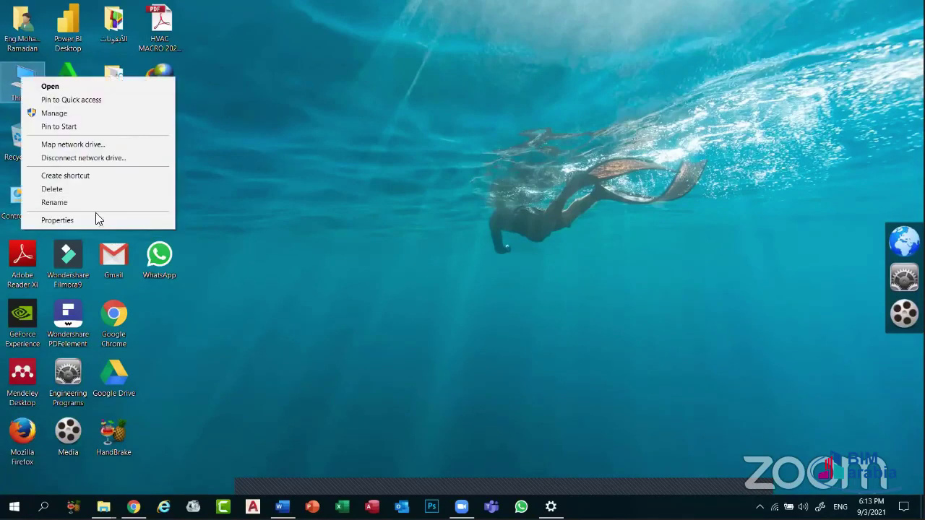
left_click(26, 73)
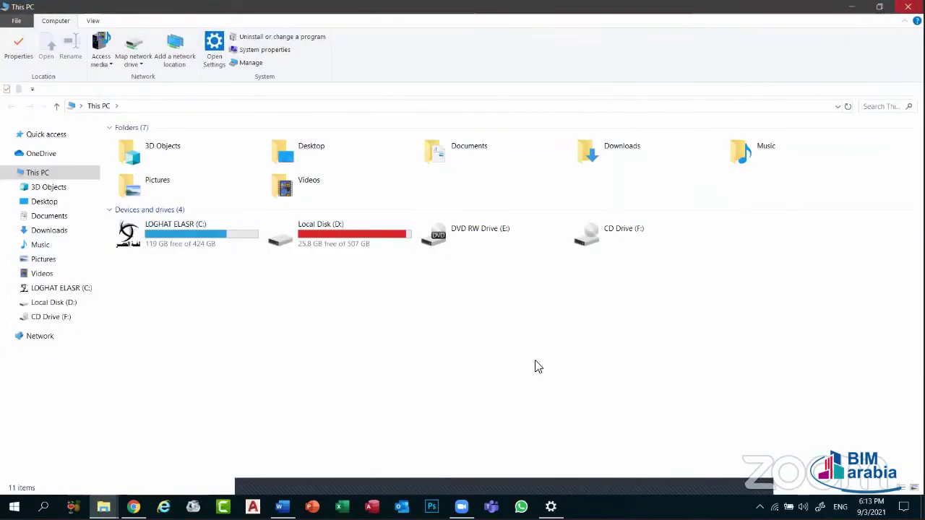
key("alt+F4")
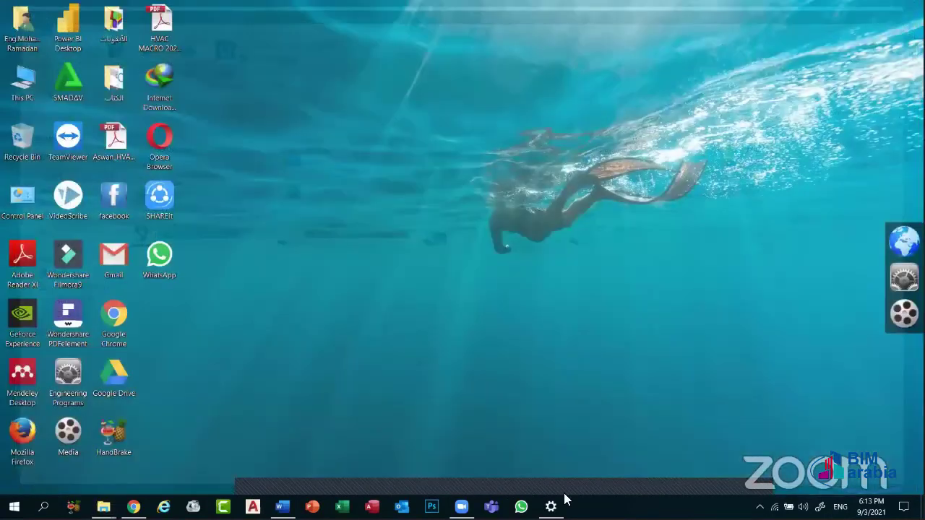
- Return to the Mouse settings page, open the additional mouse options, and examine the Buttons and Pointers settings, including Diagonal Resize 1
left_click(564, 500)
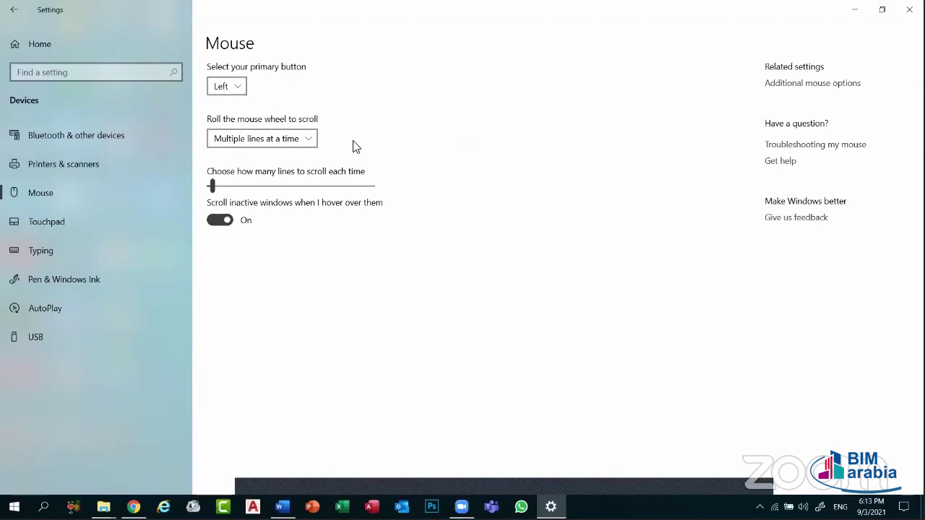
left_click(791, 85)
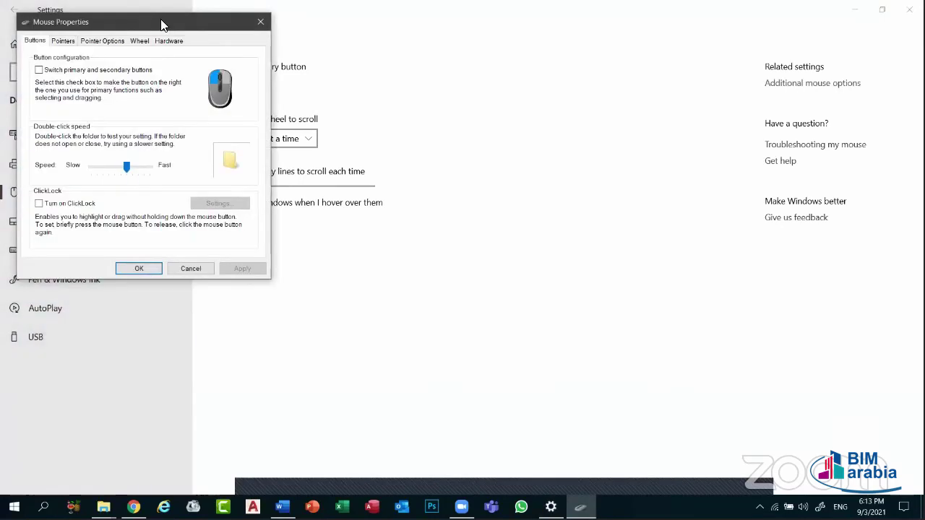
left_click_drag(161, 25, 517, 38)
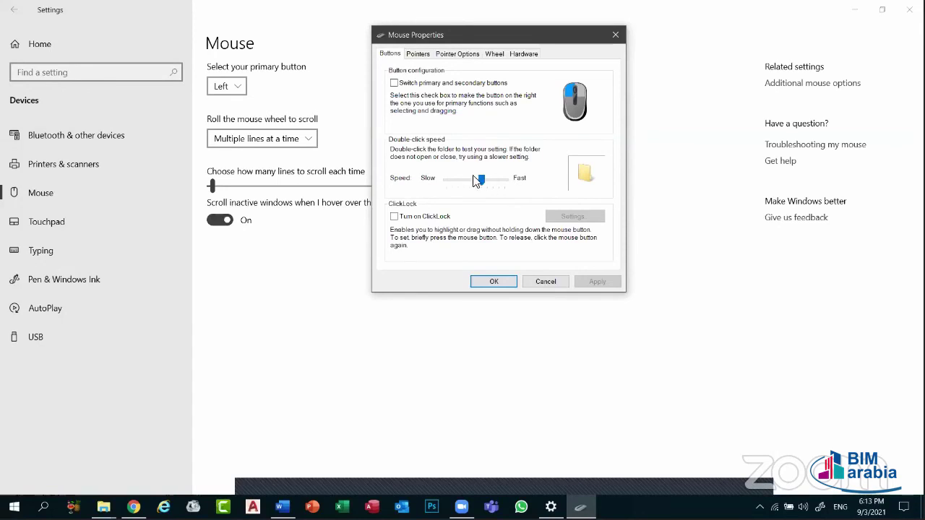
left_click(418, 54)
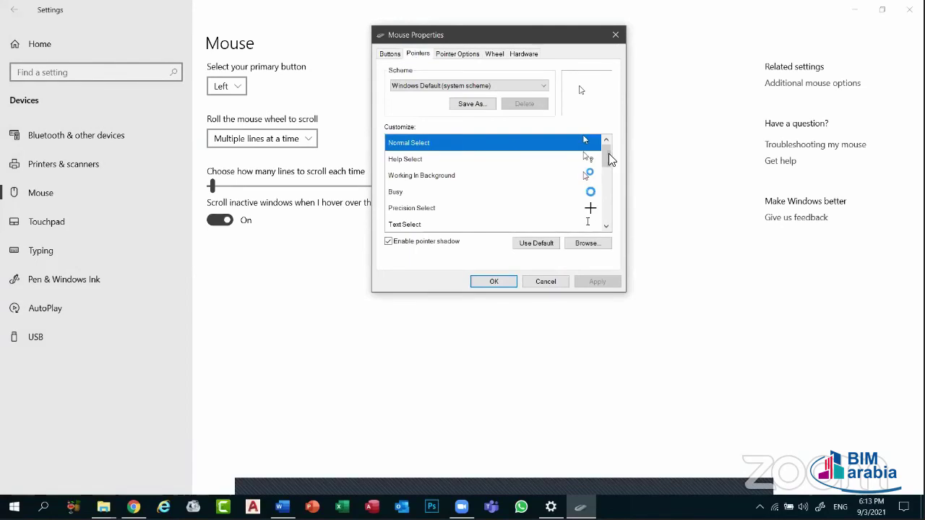
scroll(609, 159, "down", 3)
scroll(593, 148, "up", 3)
scroll(594, 156, "down", 3)
left_click(580, 175)
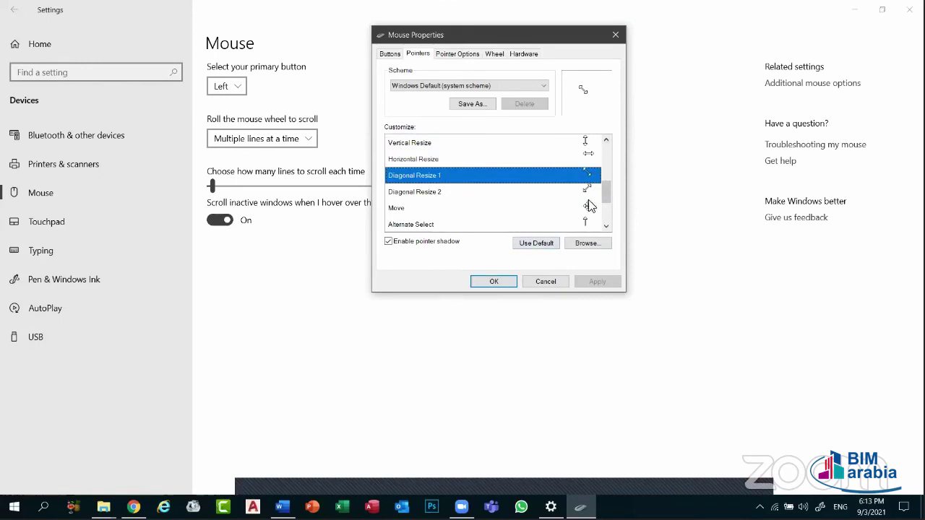
left_click_drag(609, 202, 607, 192)
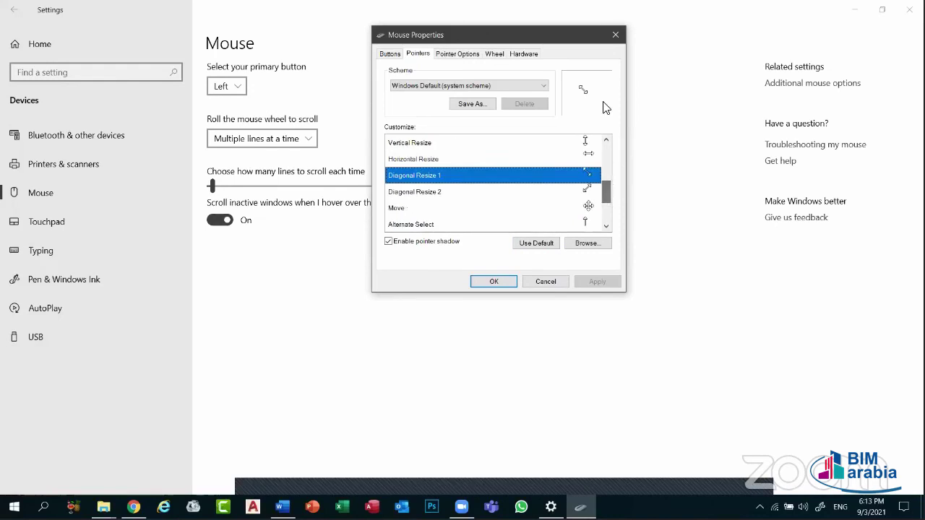
- In the Pointer Options, enable and apply Display pointer trails, then disable it again and confirm the Mouse Properties dialog
left_click(453, 56)
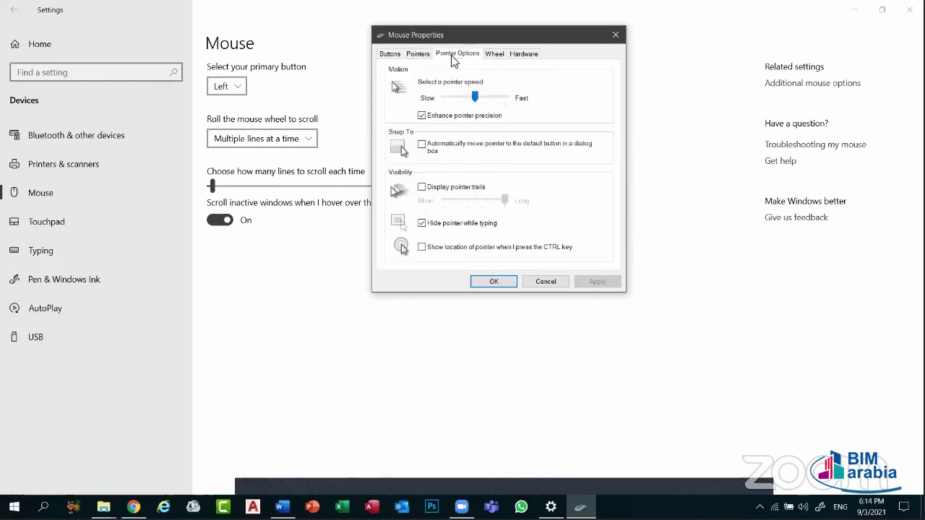
left_click(421, 188)
left_click(599, 281)
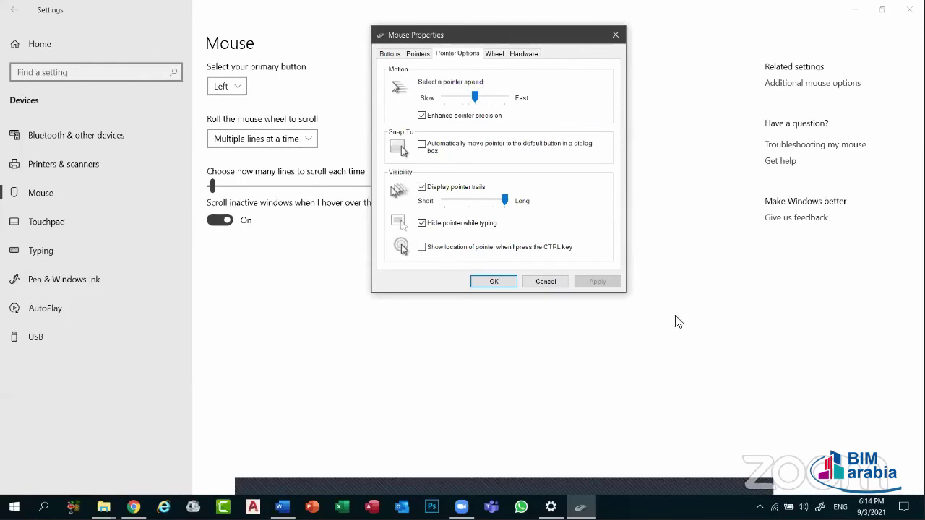
left_click(423, 188)
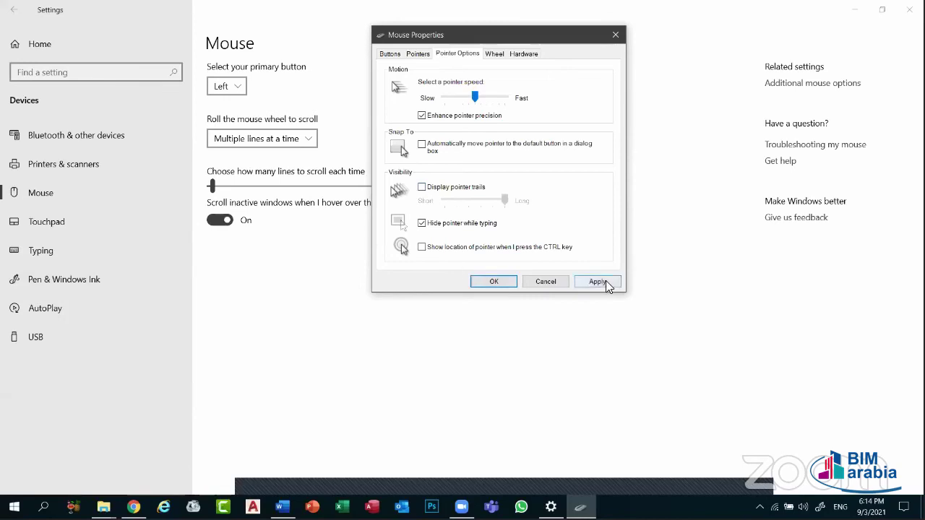
left_click(494, 283)
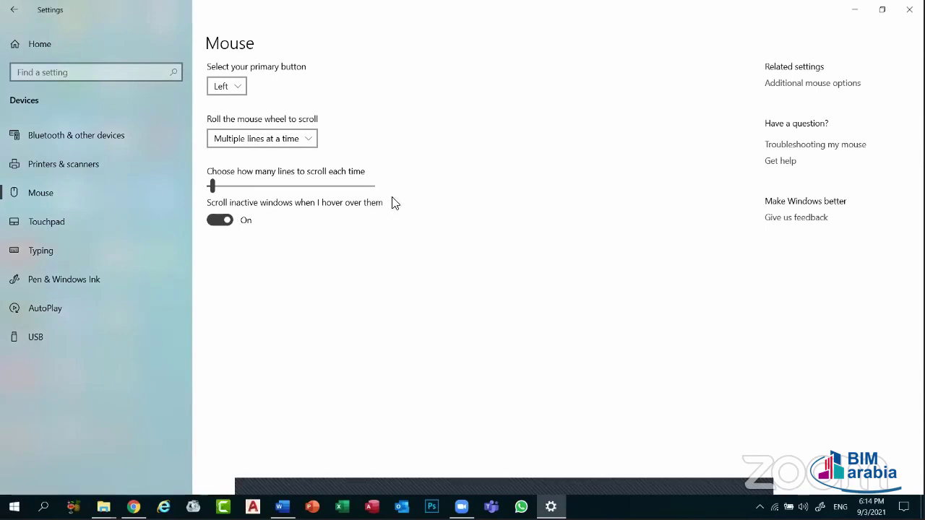
- Review the Touchpad, Typing, Pen & Windows Ink and AutoPlay pages of the Devices category
left_click(83, 223)
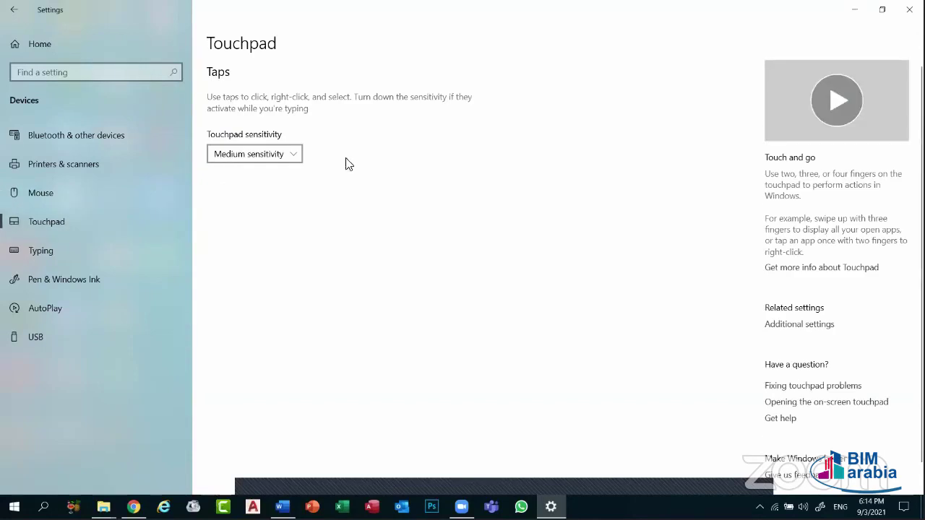
left_click(86, 246)
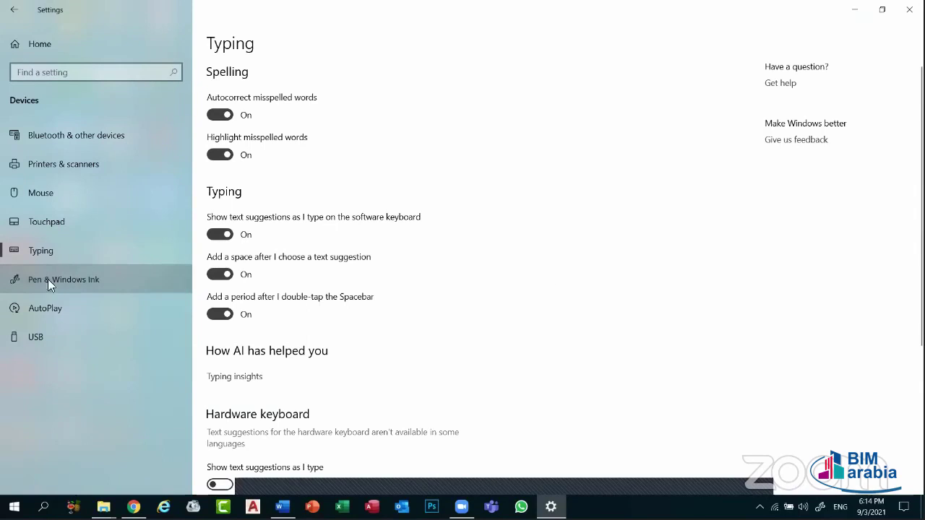
left_click(85, 281)
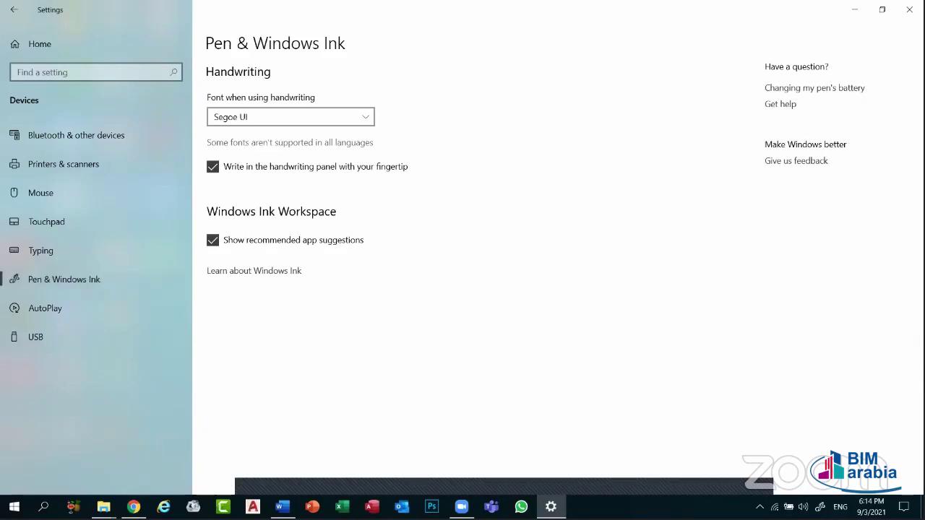
left_click(819, 506)
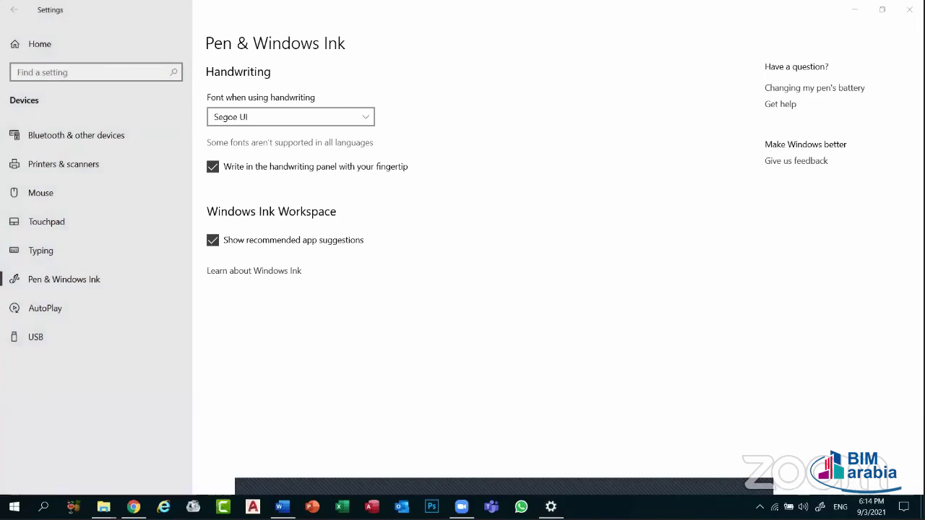
left_click(451, 308)
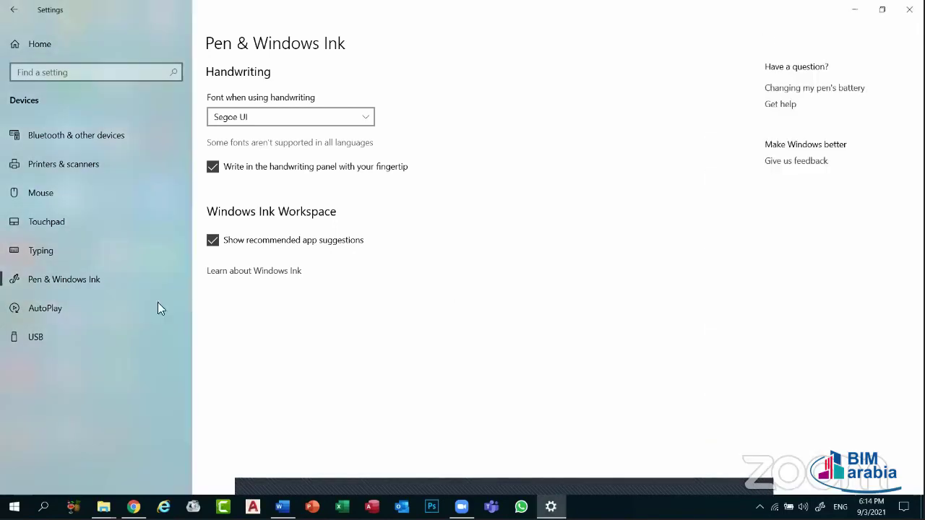
left_click(107, 298)
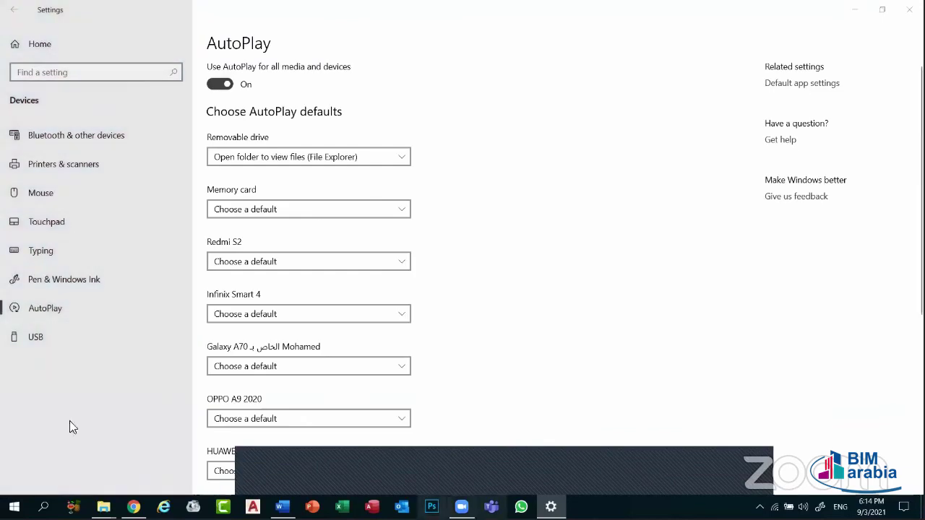
left_click(33, 341)
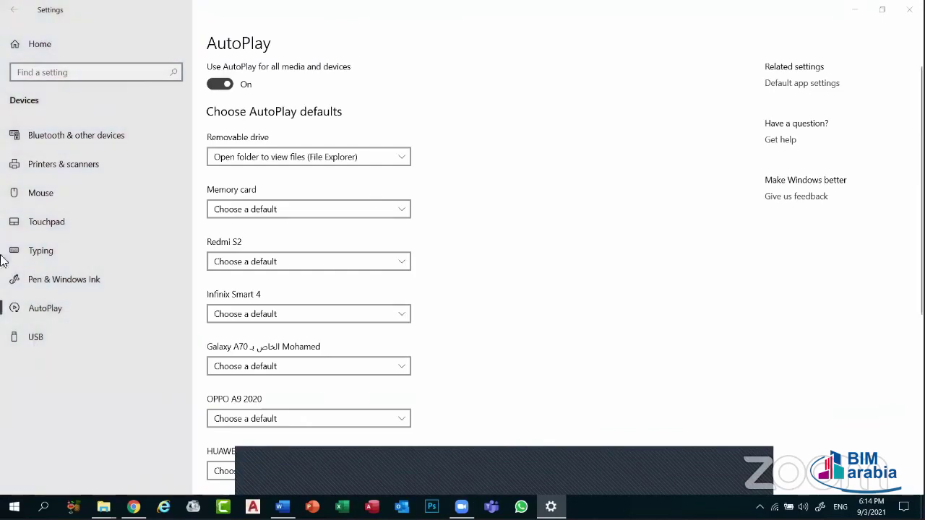
- From the Settings home, view the Phone category with its linked phones options and return to the home page
left_click(33, 37)
left_click(509, 149)
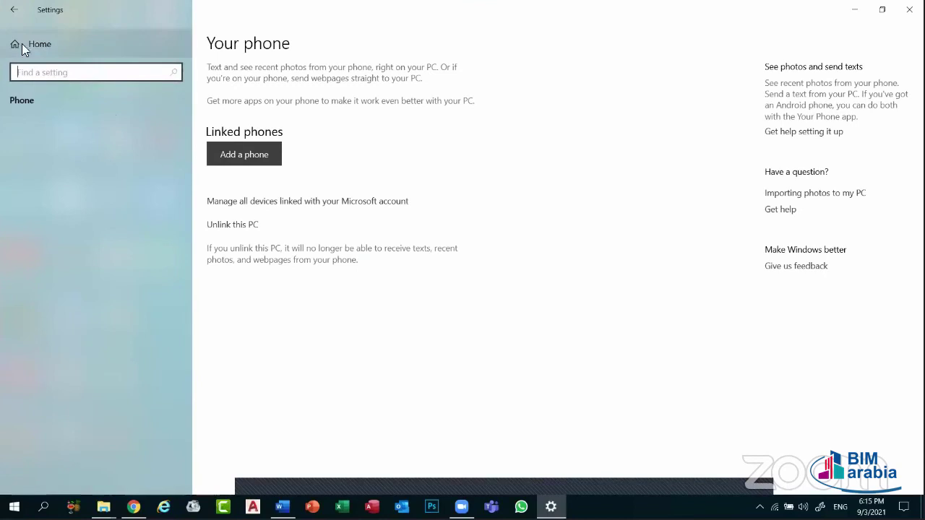
left_click(84, 51)
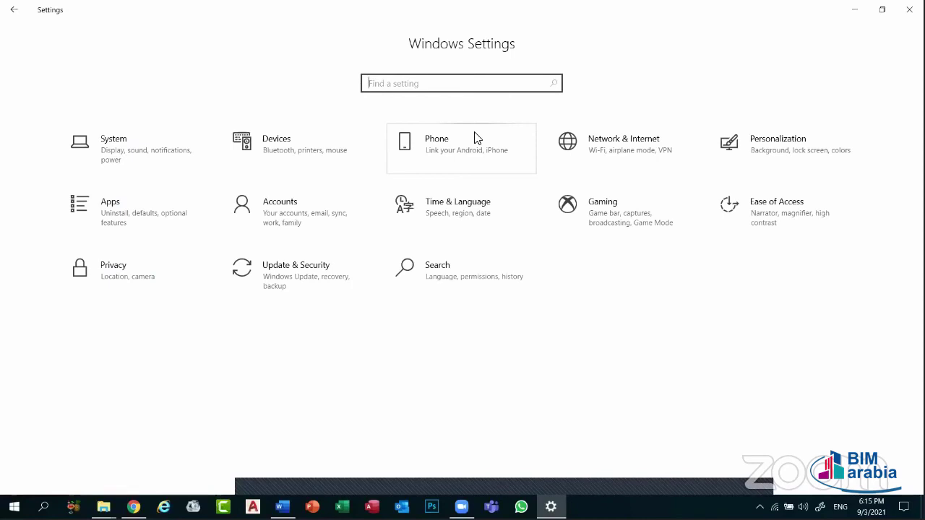
left_click(475, 138)
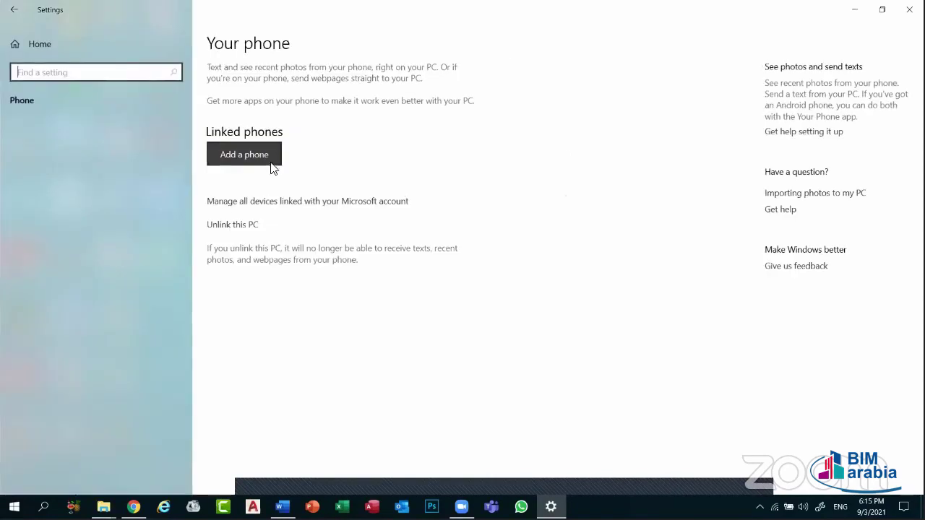
left_click(37, 48)
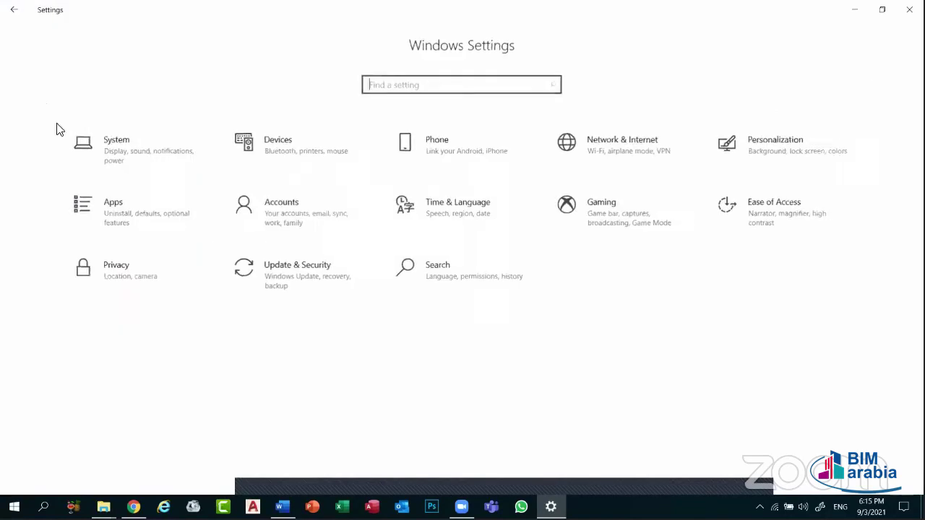
- Open the Network & Internet category and review its Status, Wi-Fi, Airplane mode and Mobile hotspot pages
left_click(648, 160)
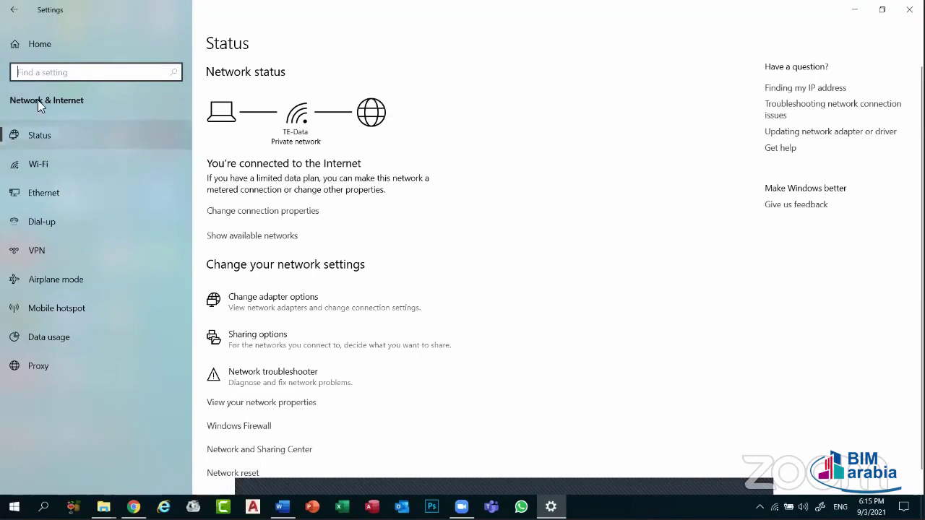
left_click(42, 163)
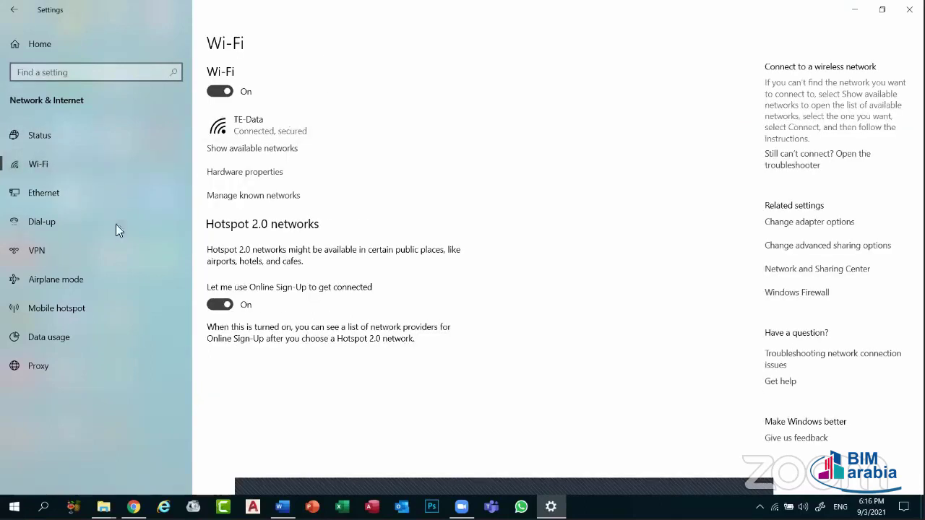
left_click(46, 279)
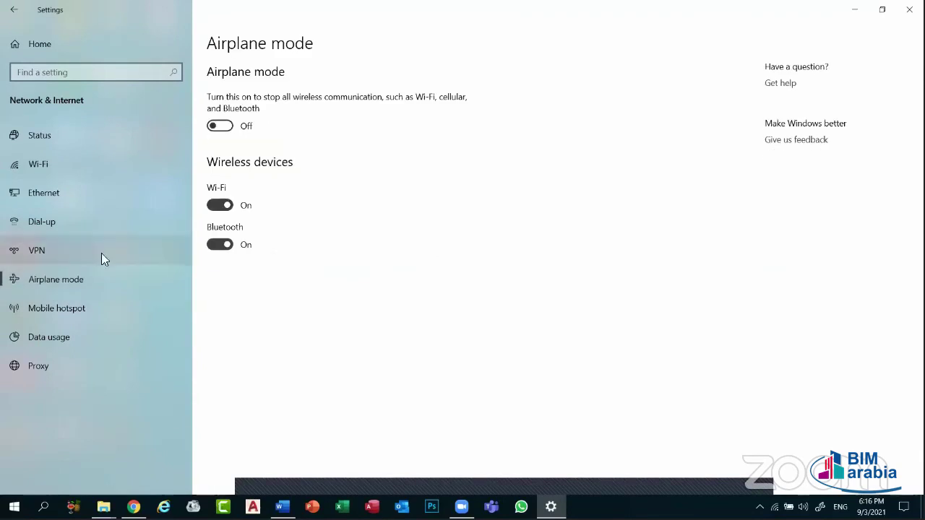
left_click(69, 310)
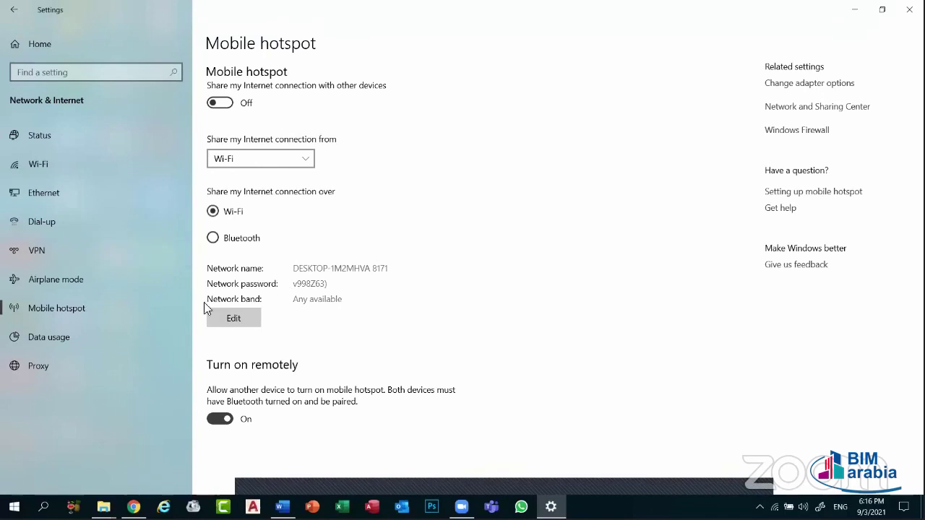
- From the Settings home, view the Background page of the Personalization category and close Settings
left_click(40, 43)
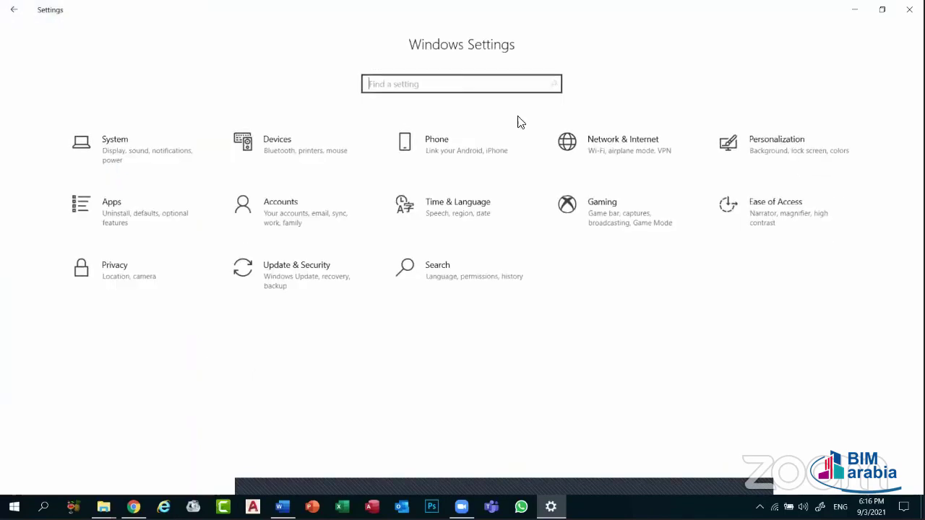
left_click(808, 159)
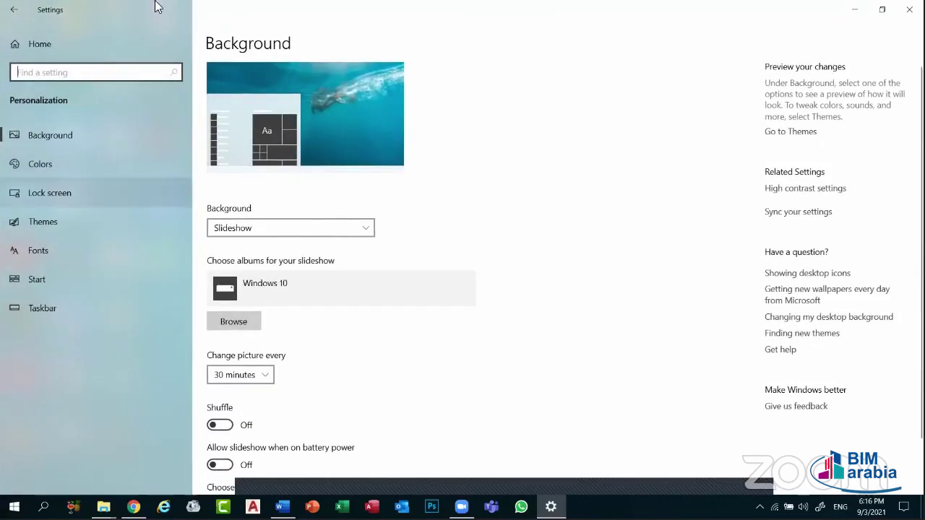
key("alt+F4")
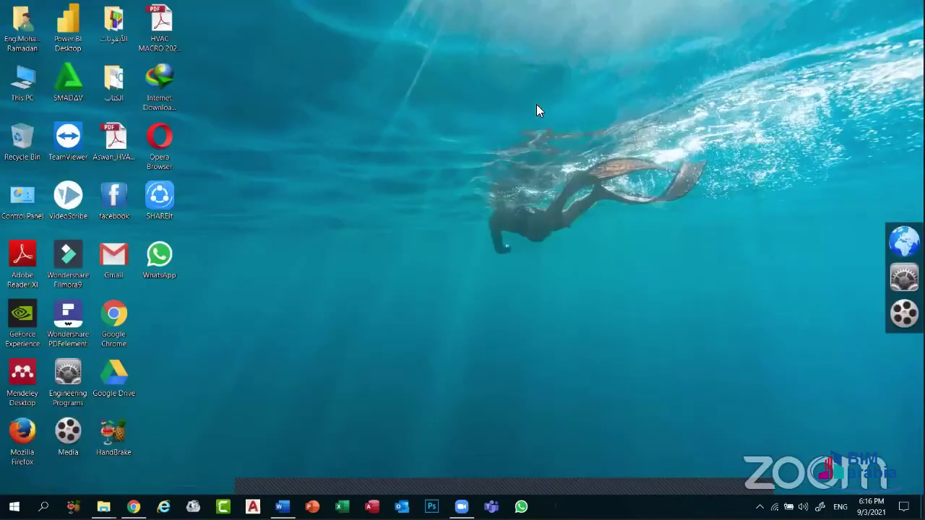
- Open the desktop's personalization settings, set the background slideshow to change picture every 1 day, and close Settings
right_click(536, 106)
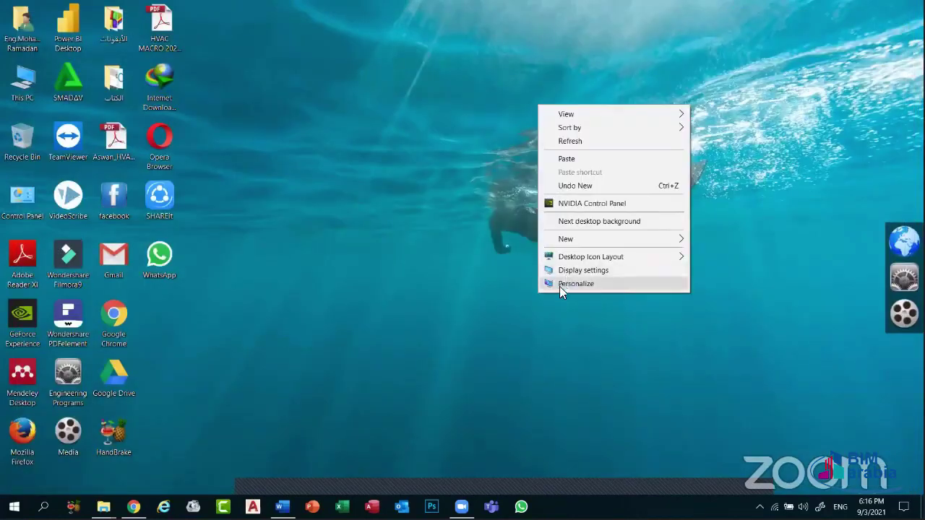
left_click(561, 286)
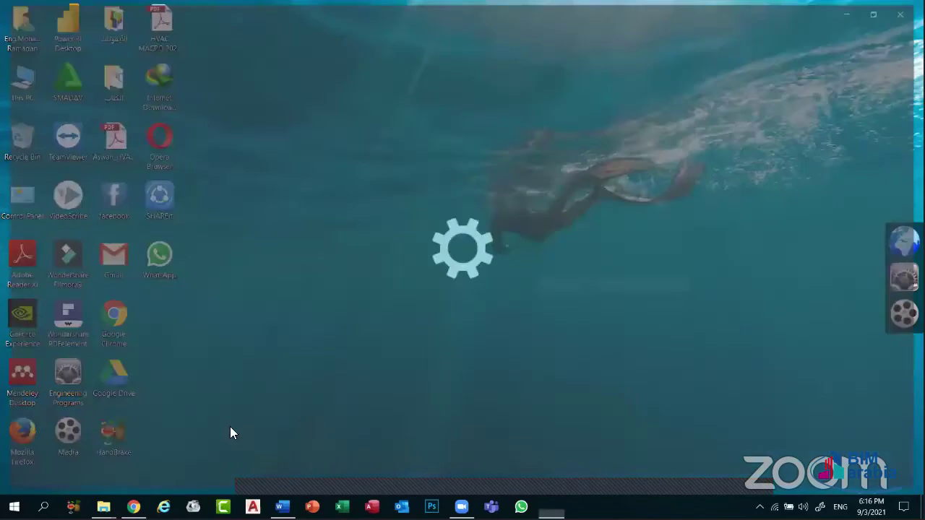
left_click(229, 423)
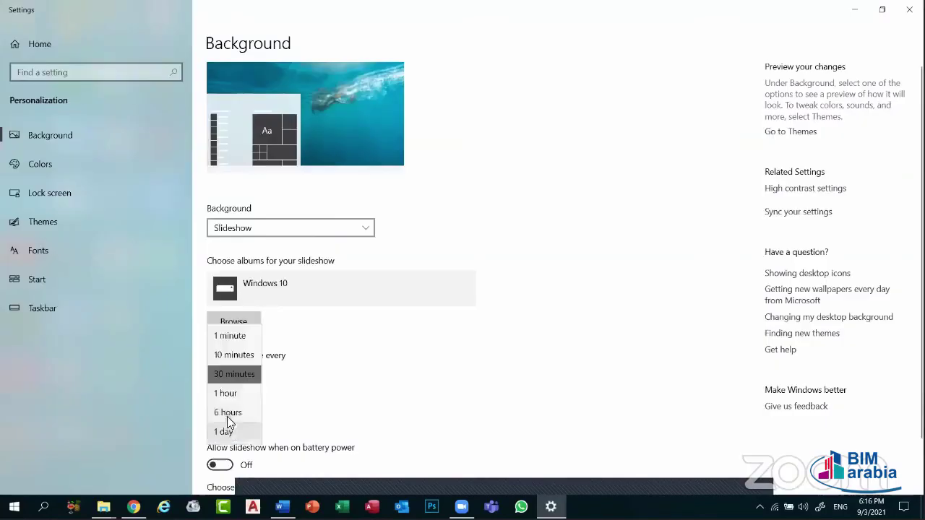
left_click(229, 428)
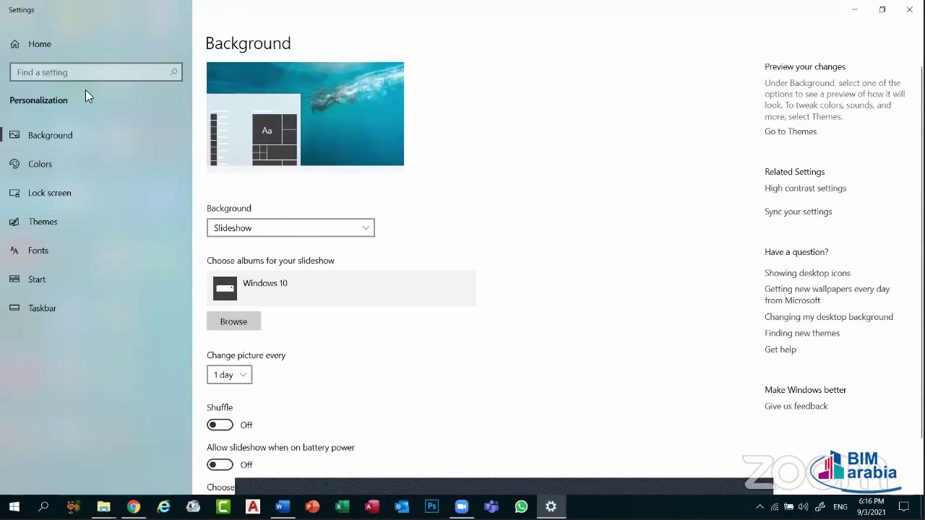
left_click(906, 9)
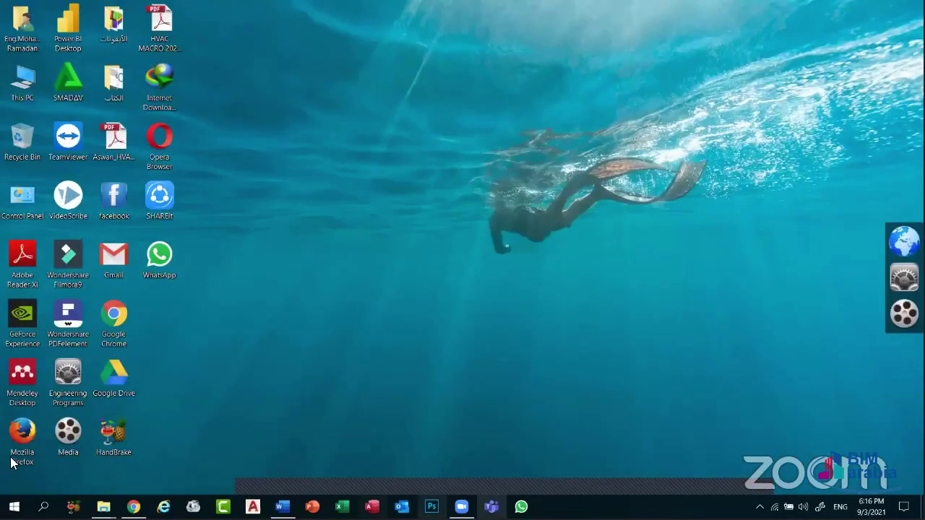
- Reopen Windows Settings and show the Apps & features page of the Apps category
left_click(14, 507)
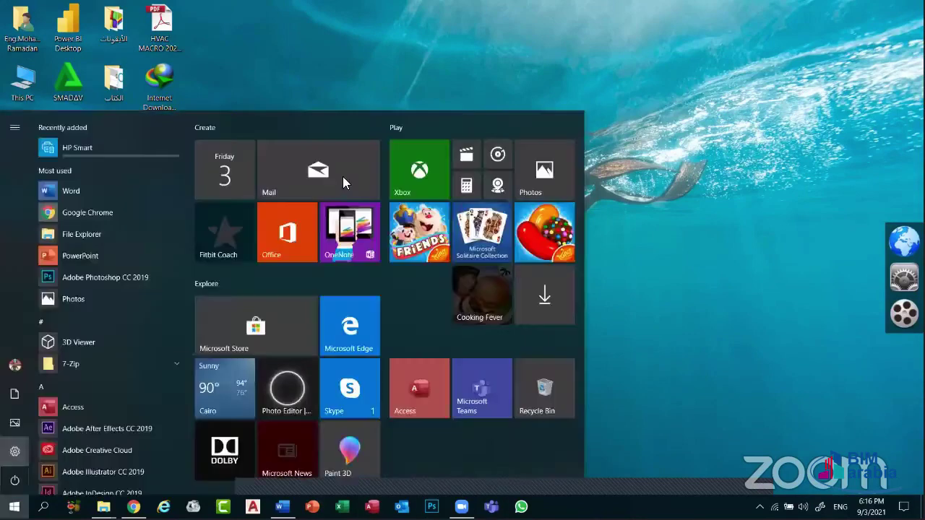
left_click(14, 450)
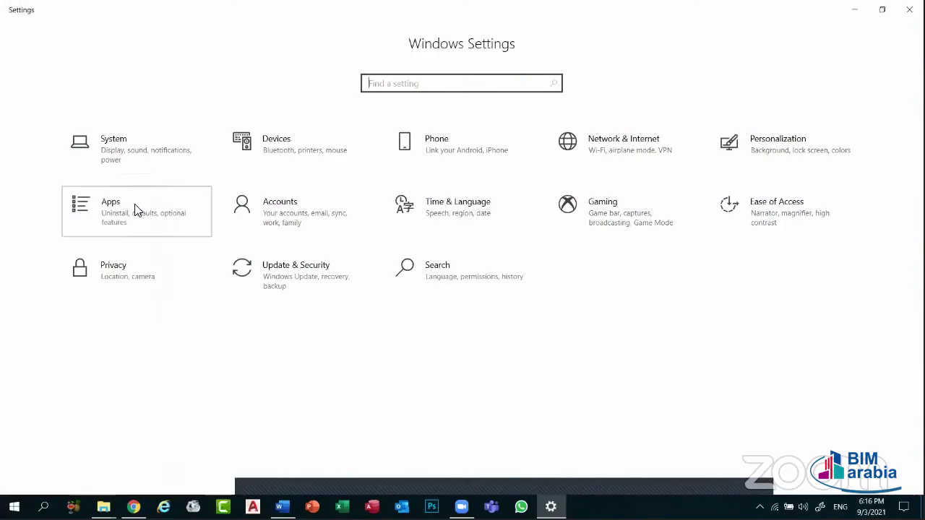
left_click(135, 203)
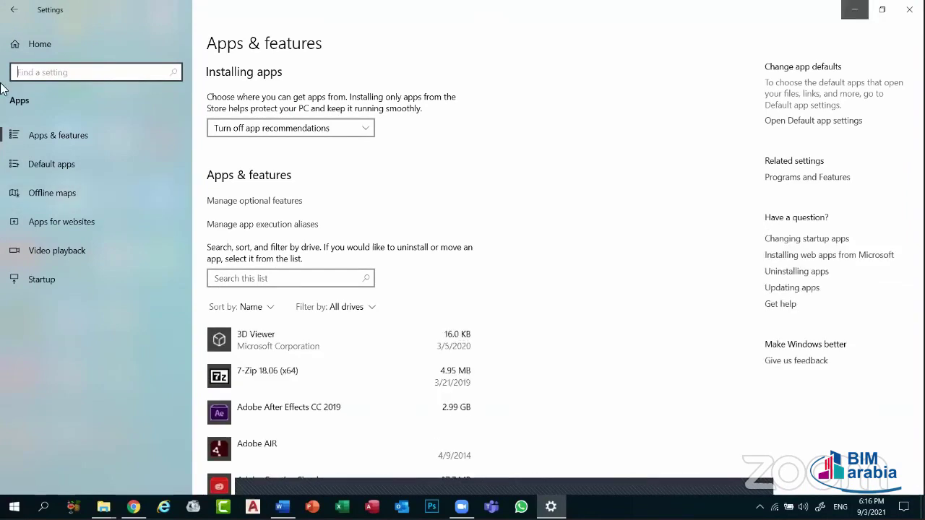
- Open This PC from the desktop to point out its Uninstall or change a program command, and return to Settings
key("super+d")
double_click(31, 77)
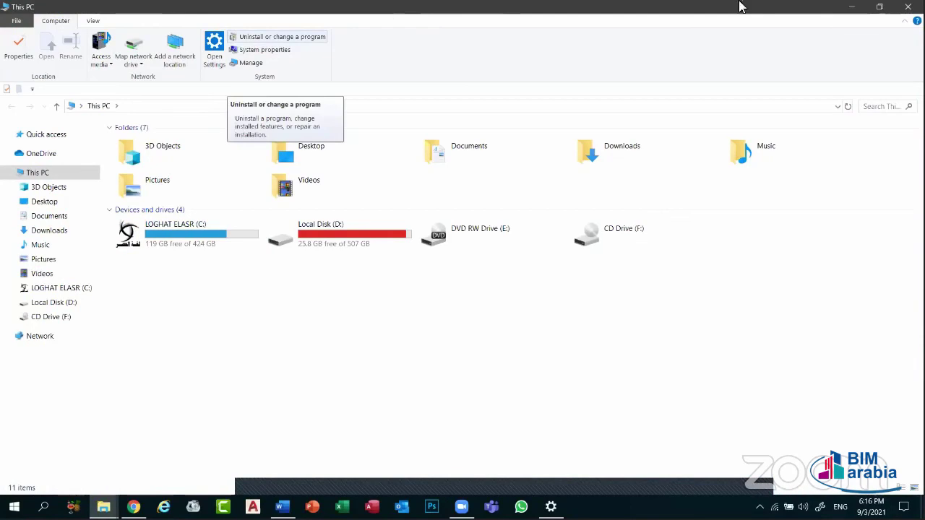
key("super+d")
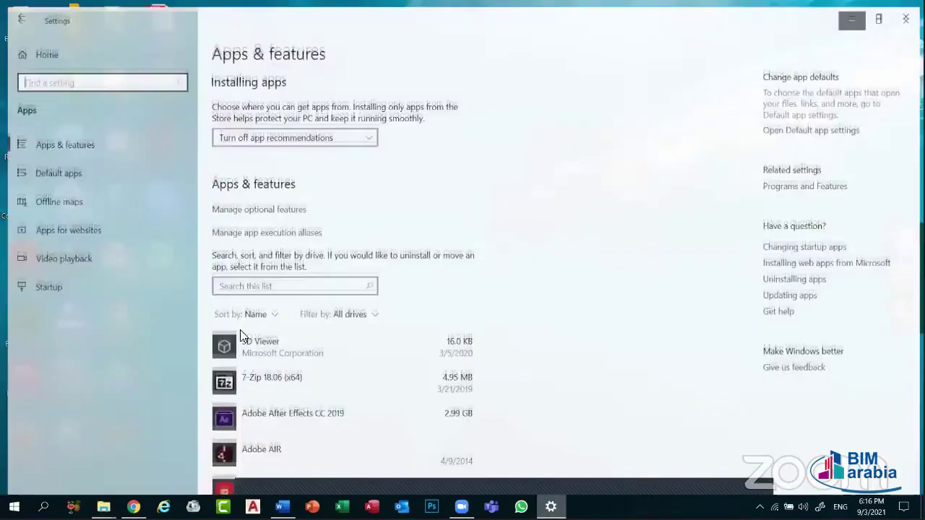
- Show the uninstall option of Adobe After Effects CC 2019 and the Default apps page, returning to the Settings home
scroll(239, 336, "down", 2)
left_click(243, 339)
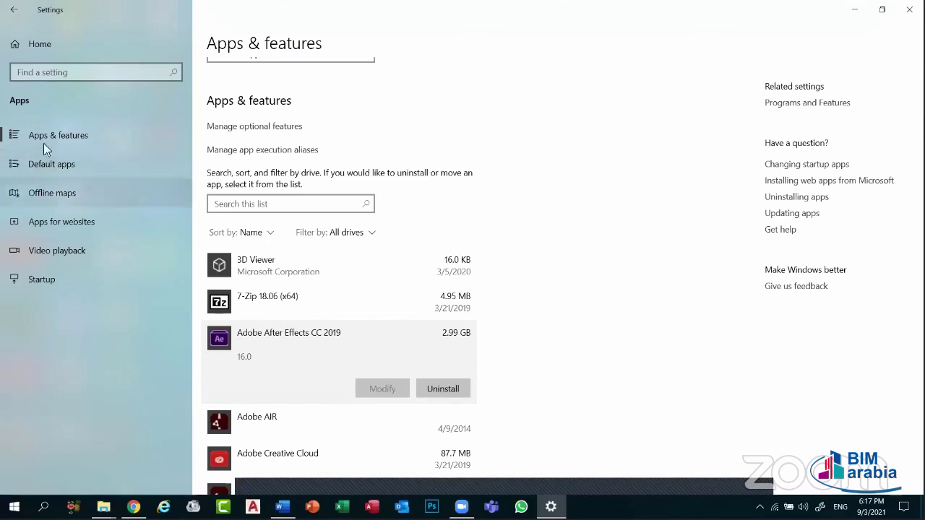
left_click(54, 169)
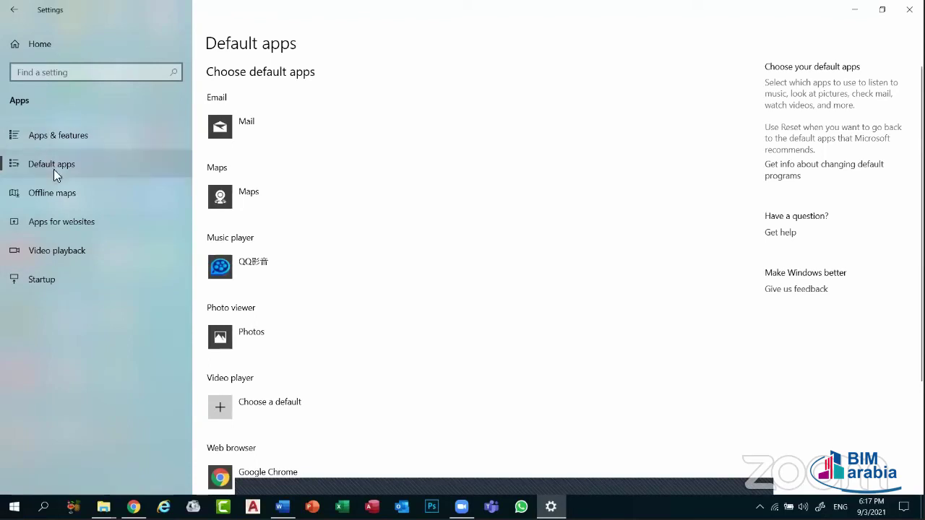
left_click(22, 41)
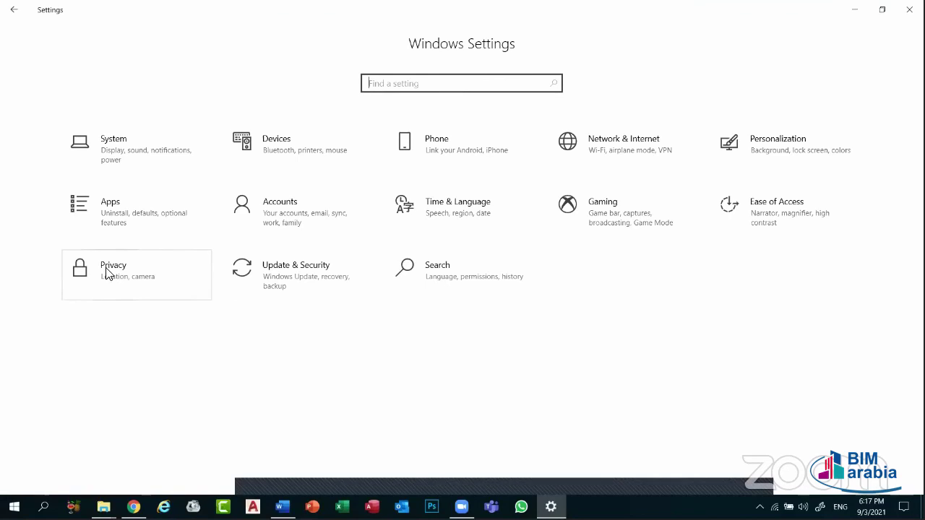
- View the Windows Update page of Update & Security and the Language page of Search, returning to the Settings home
left_click(269, 271)
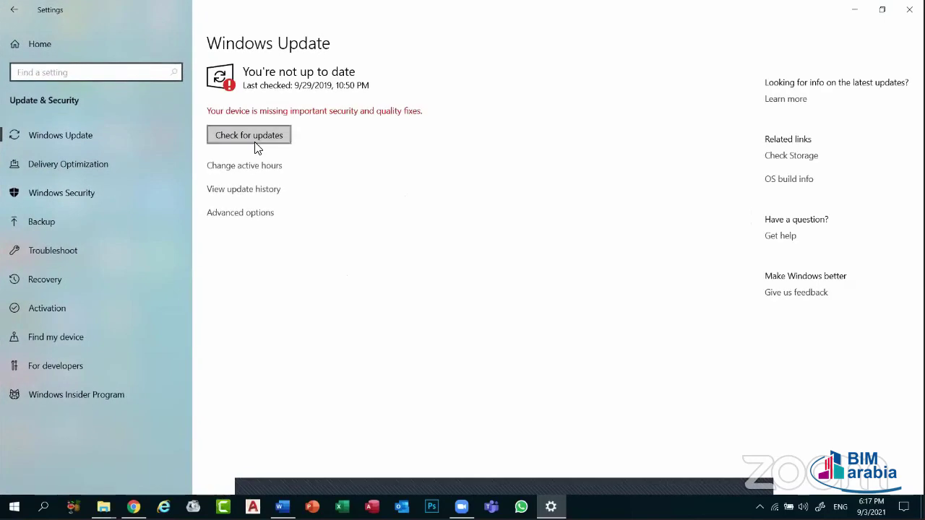
left_click(49, 45)
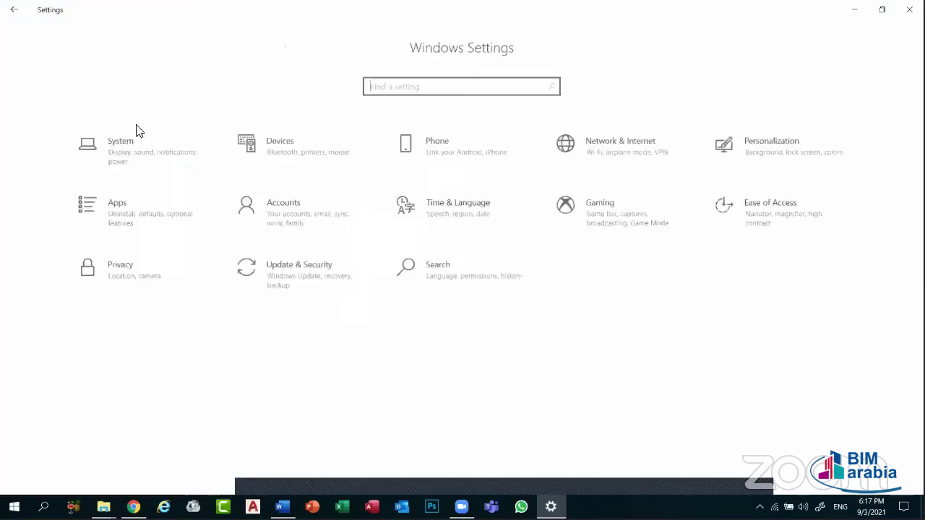
left_click(268, 271)
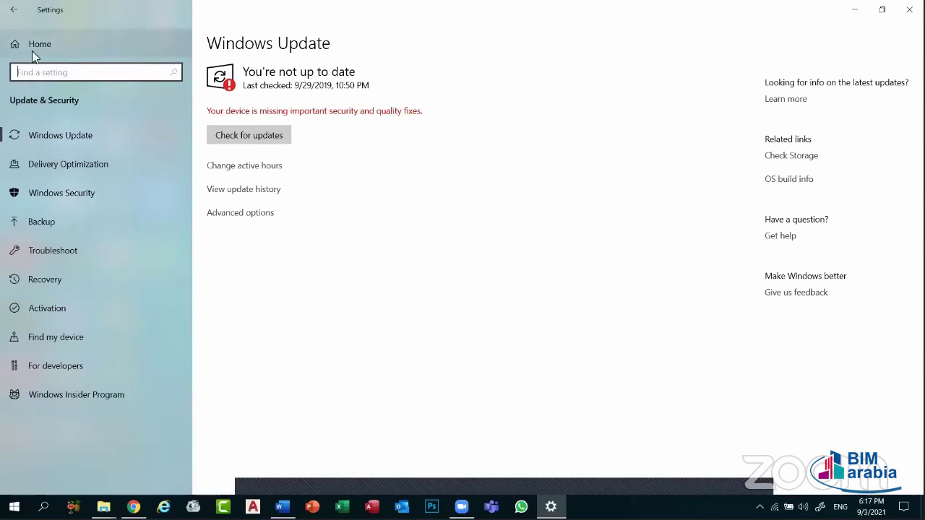
left_click(76, 46)
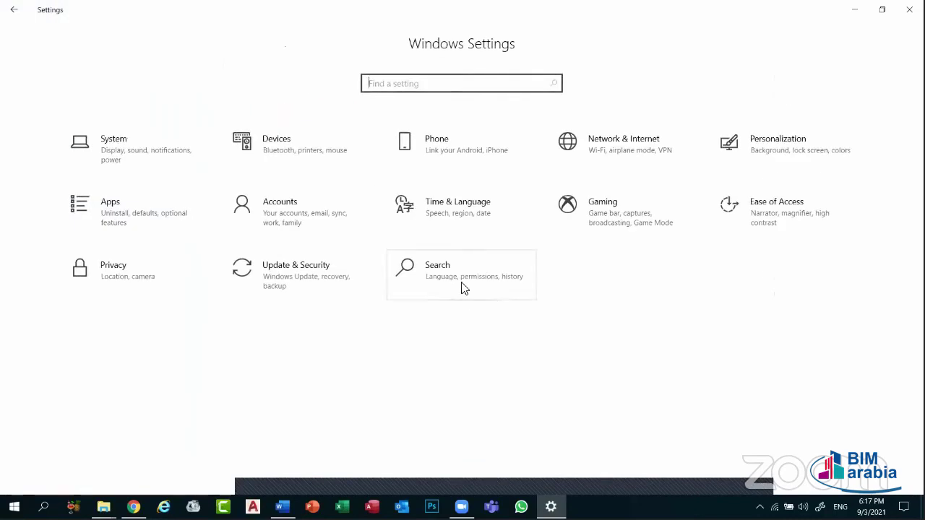
left_click(463, 288)
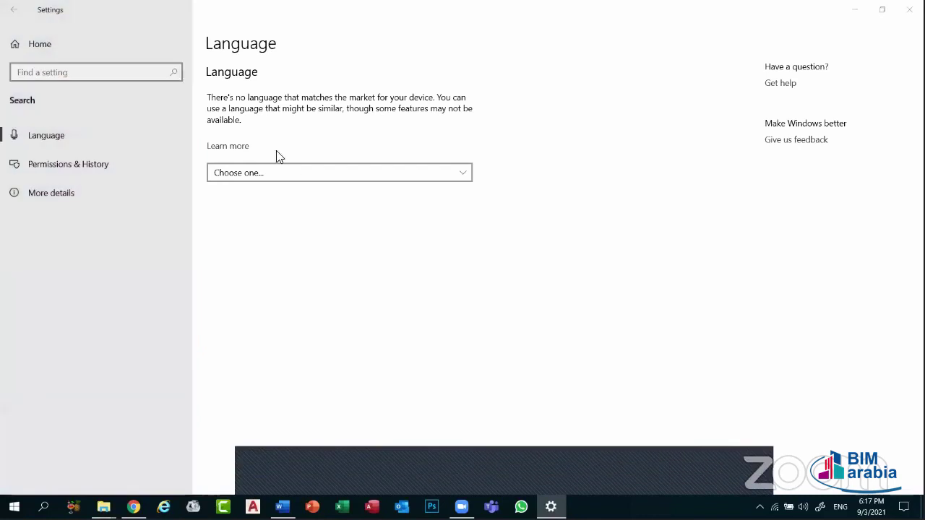
left_click(18, 43)
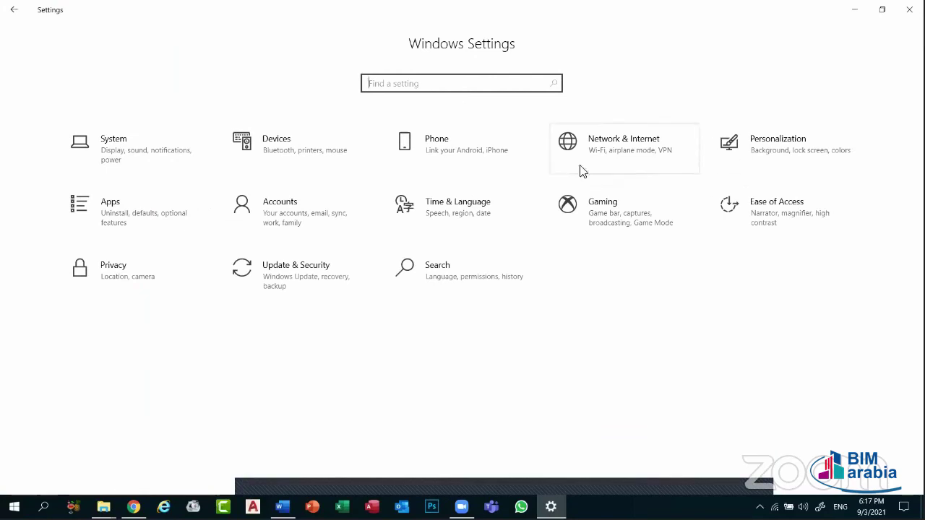
- Open the Accounts category and show where the profile picture is browsed for and where it appears in the Start menu
left_click(338, 216)
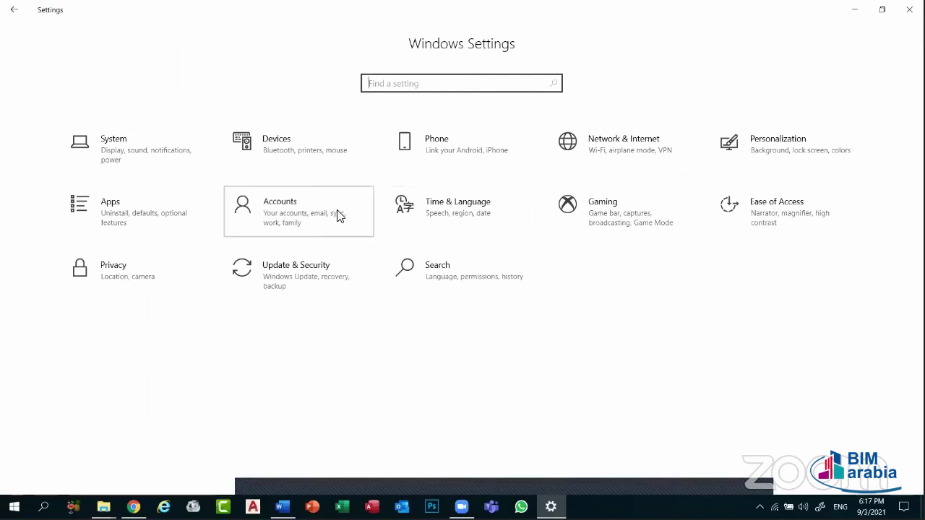
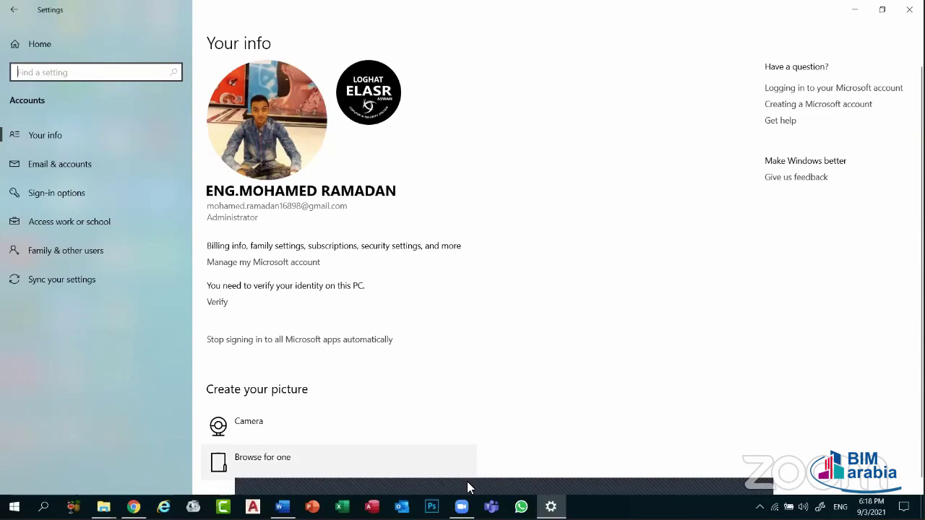
left_click(243, 464)
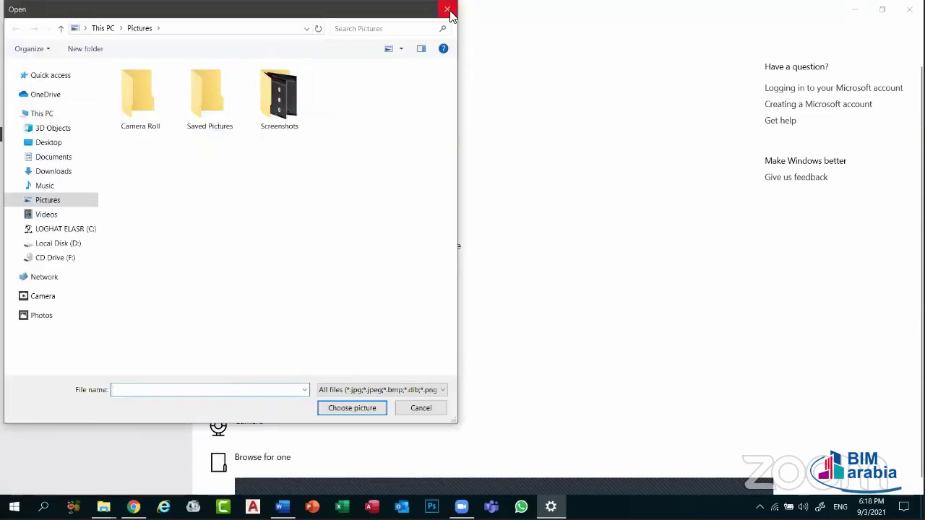
left_click(447, 10)
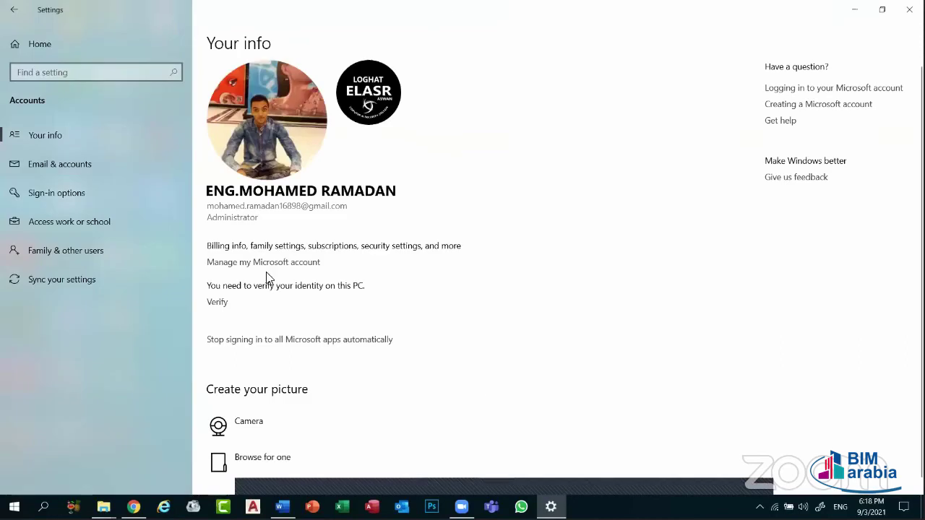
left_click(14, 506)
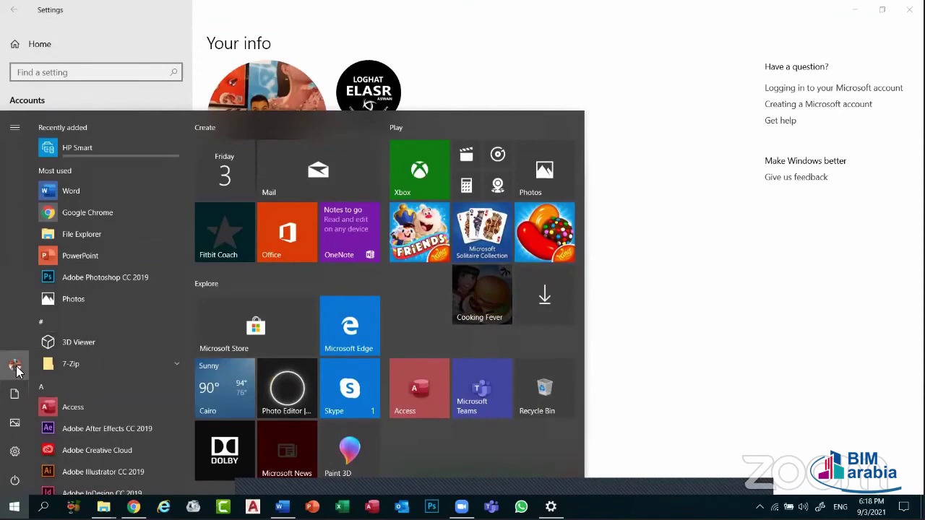
left_click(621, 94)
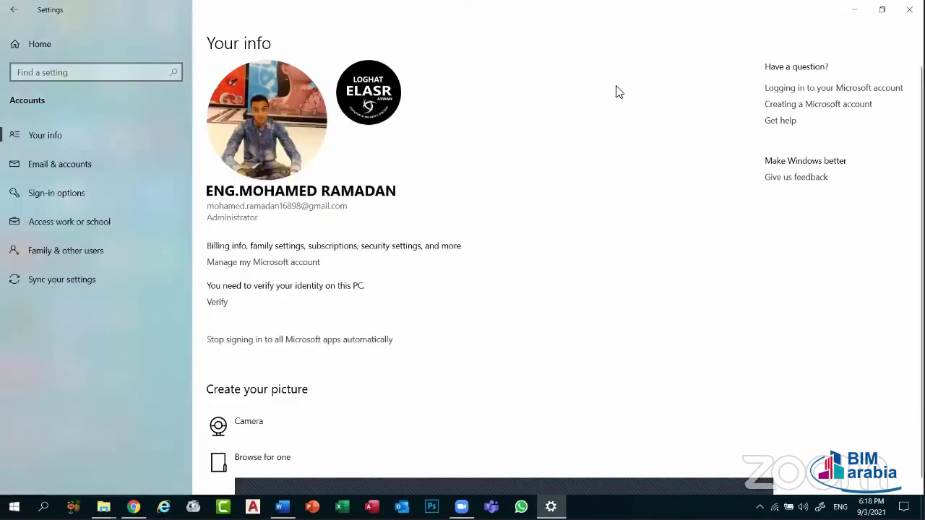
- Review the Email & accounts page and the Sign-in options page, including the Require sign-in, PIN, Password and Picture password sections
left_click(39, 171)
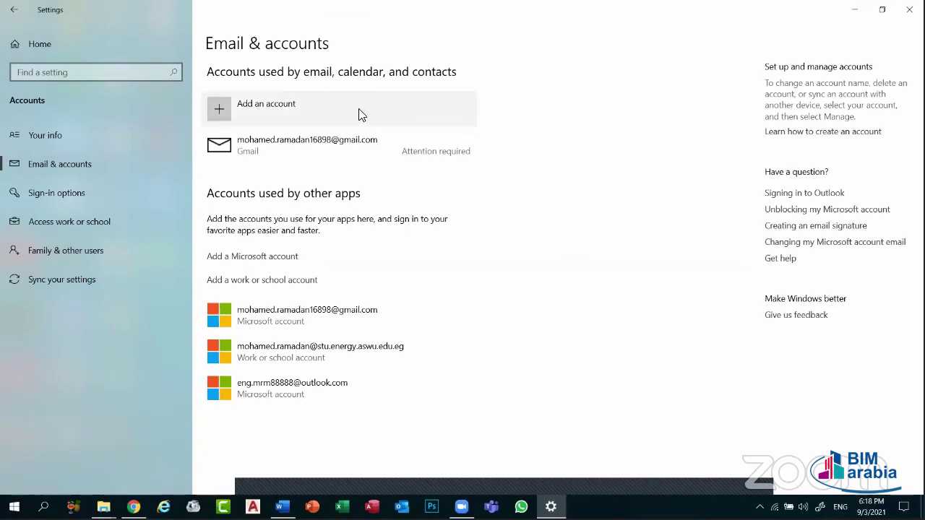
left_click(80, 195)
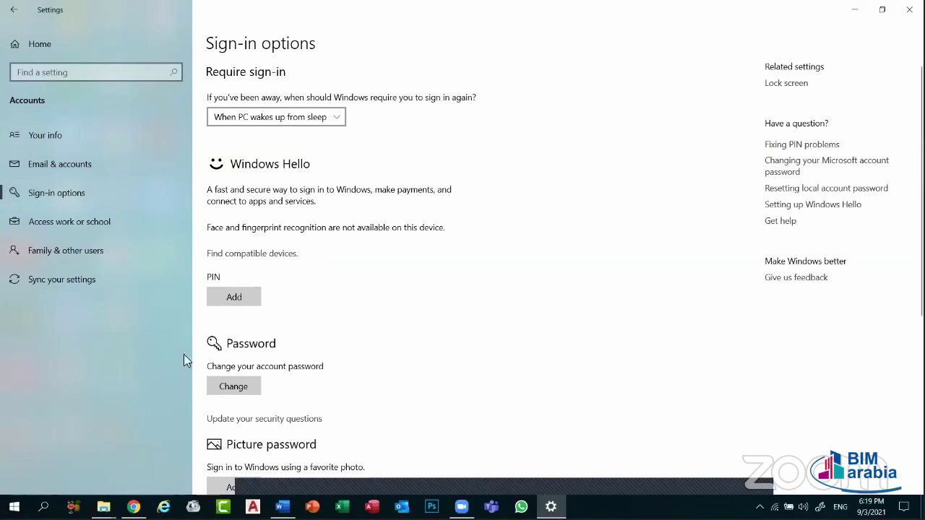
scroll(245, 326, "down", 5)
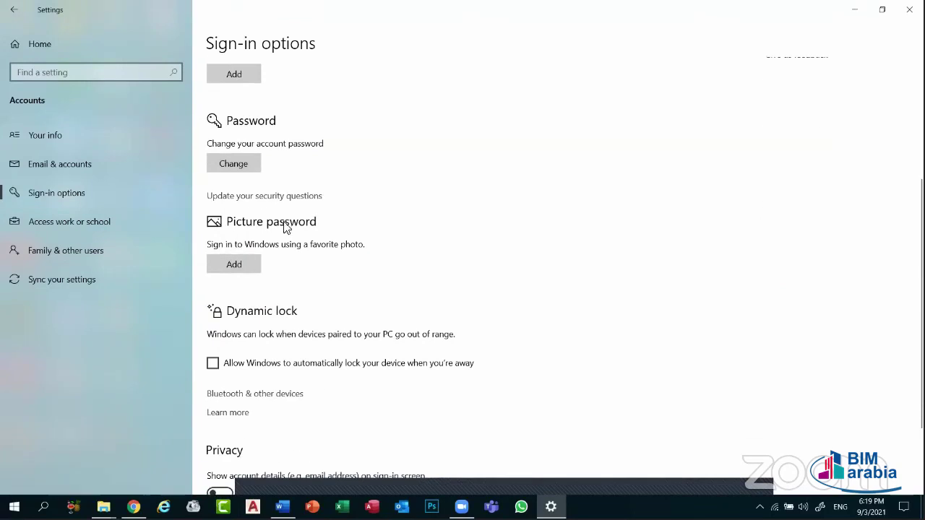
scroll(262, 215, "up", 3)
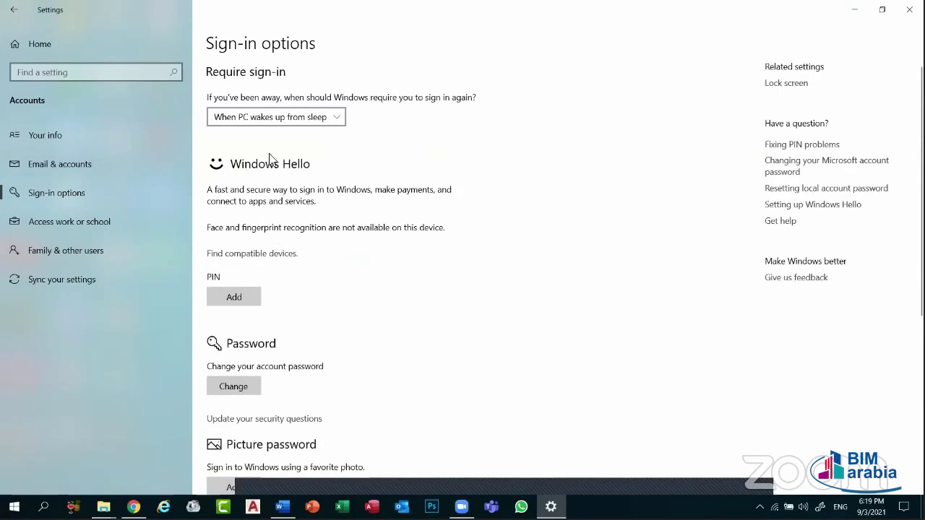
left_click(287, 117)
left_click(287, 118)
scroll(268, 212, "down", 3)
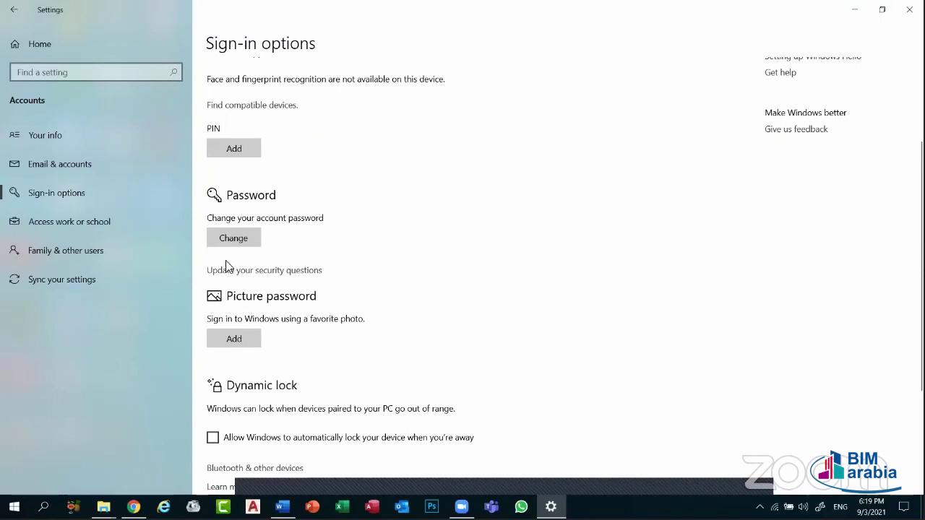
- Start changing the account password and try to confirm the current password
left_click(239, 240)
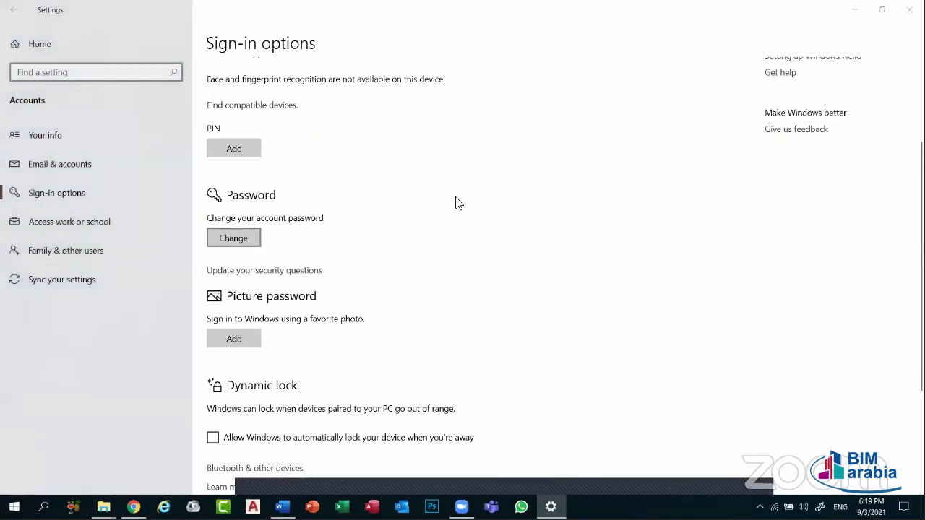
key("Caps_Lock")
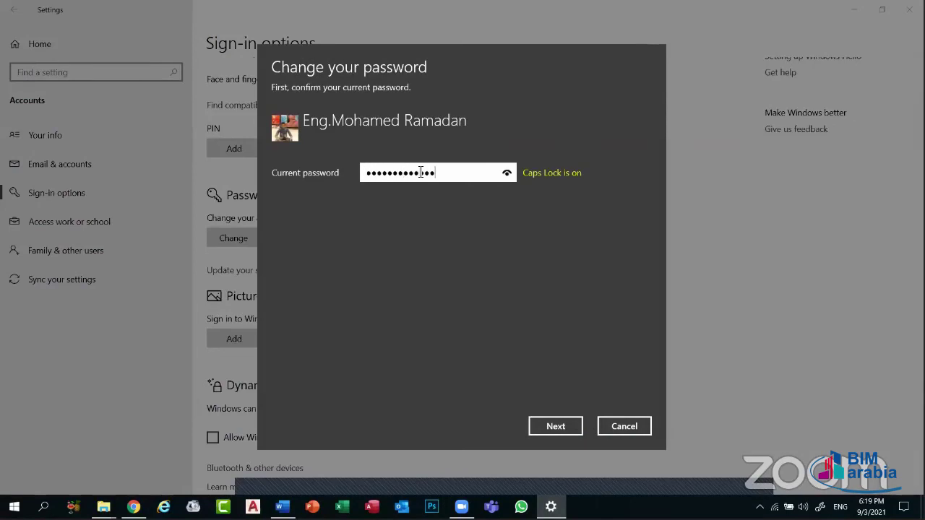
type("•")
key("Return")
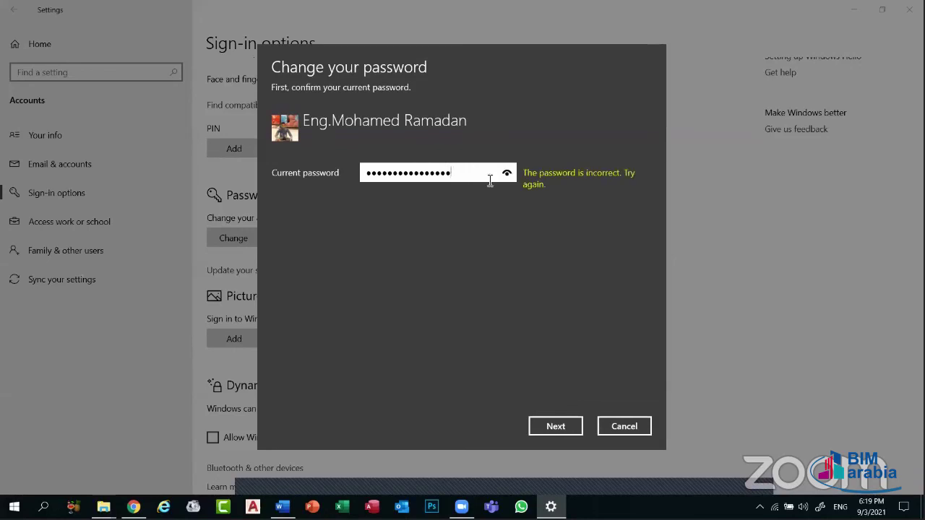
- Re-enter the current account password and continue to the form for the new password
left_click_drag(464, 176, 303, 182)
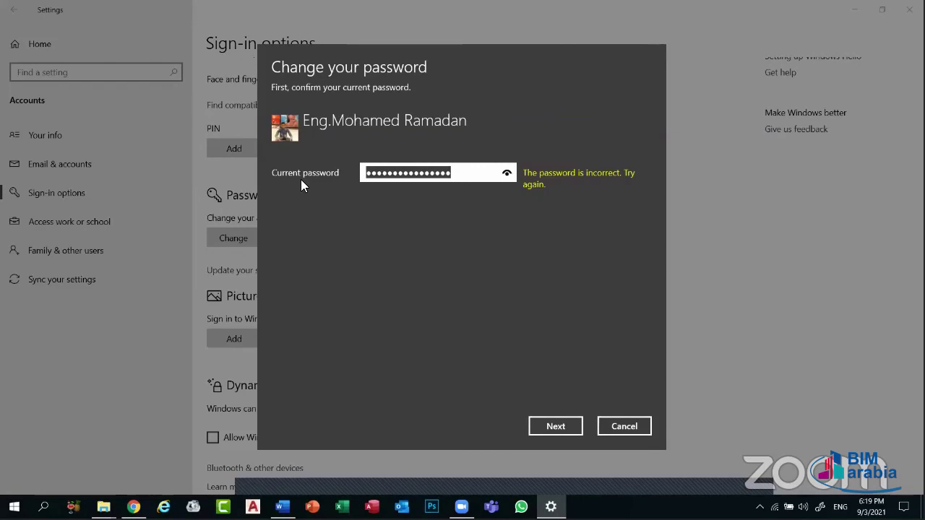
key("Caps_Lock")
type("••••")
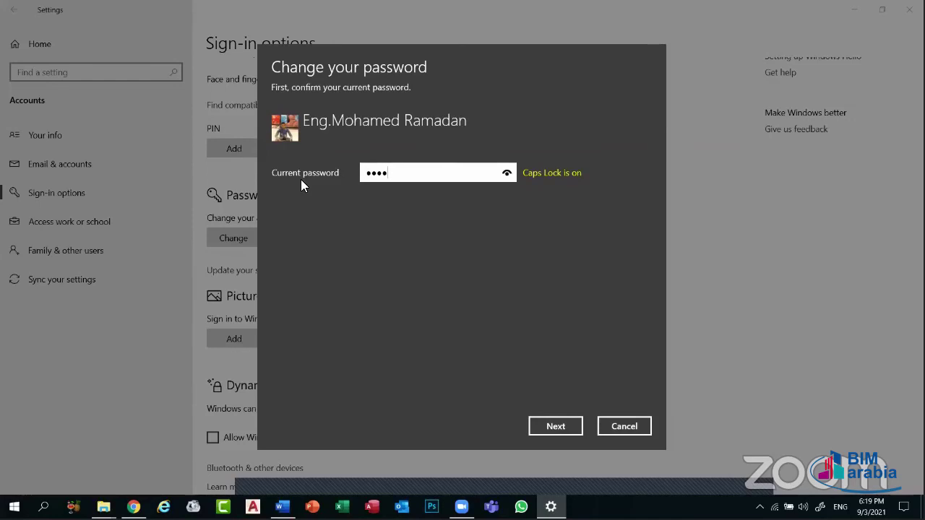
key("BackSpace")
key("BackSpace")
key("BackSpace")
key("BackSpace")
type("•••••••••••••••")
left_click(541, 428)
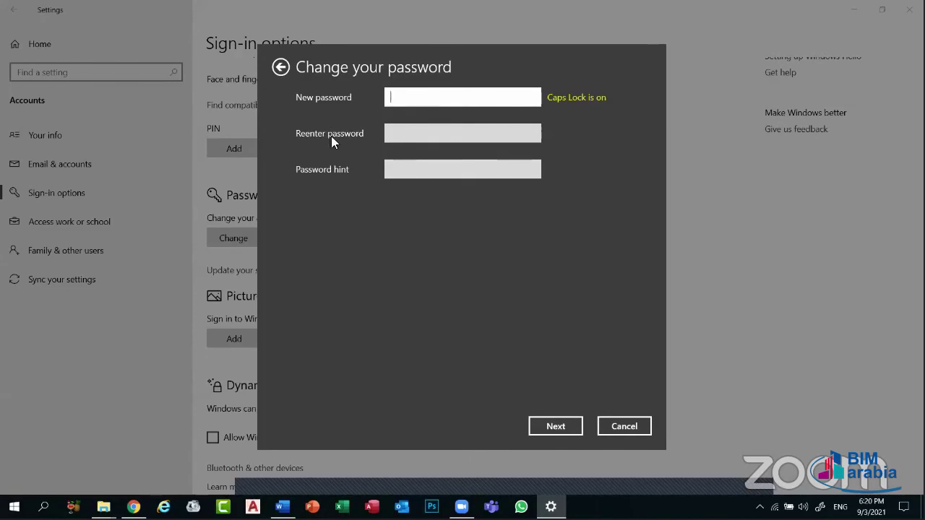
- Show the Reenter password and Password hint fields, cancel the password change and close Settings
left_click(416, 143)
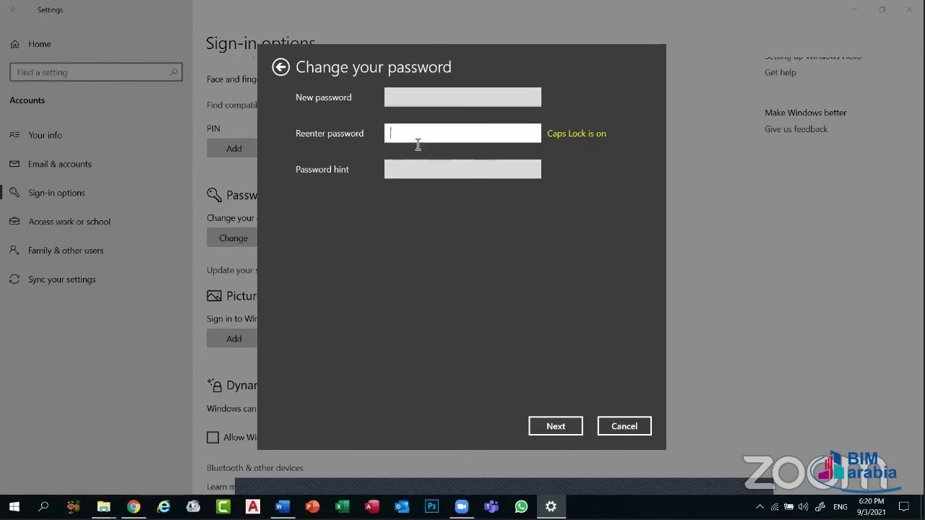
left_click(407, 168)
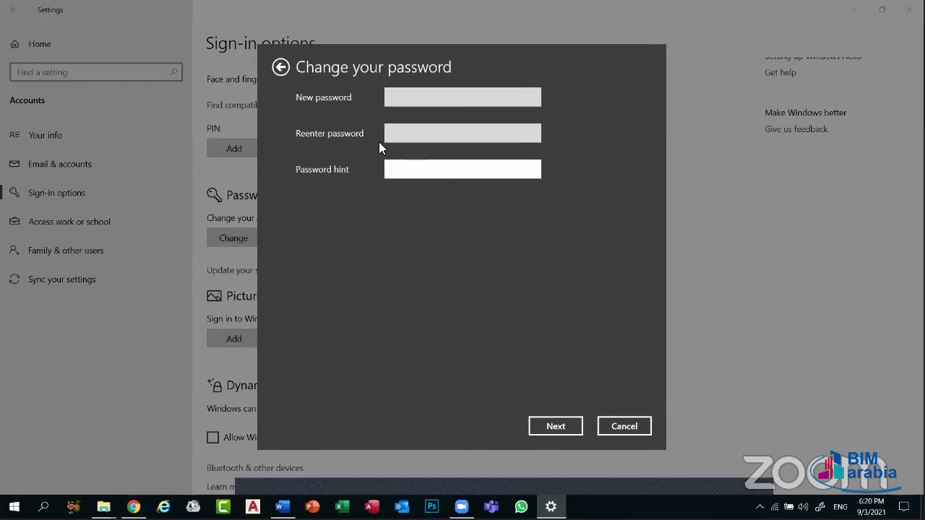
left_click(626, 425)
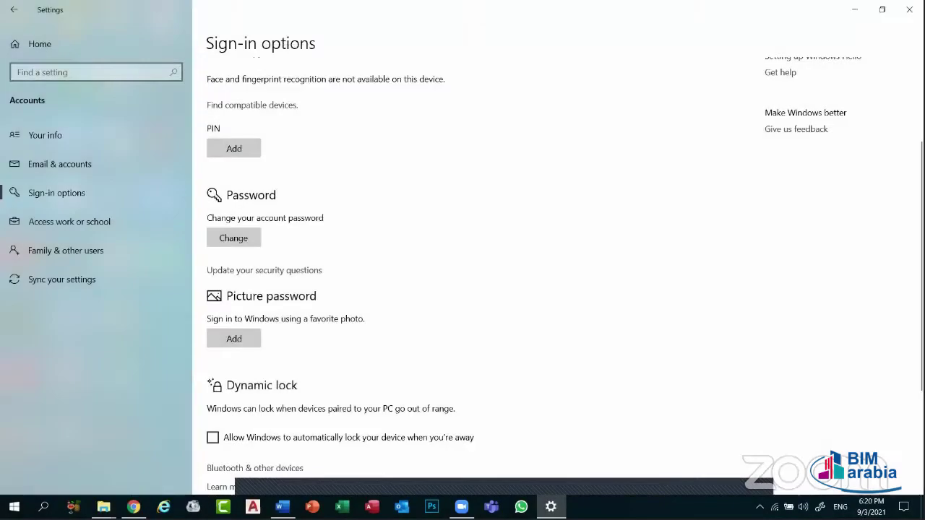
left_click(909, 9)
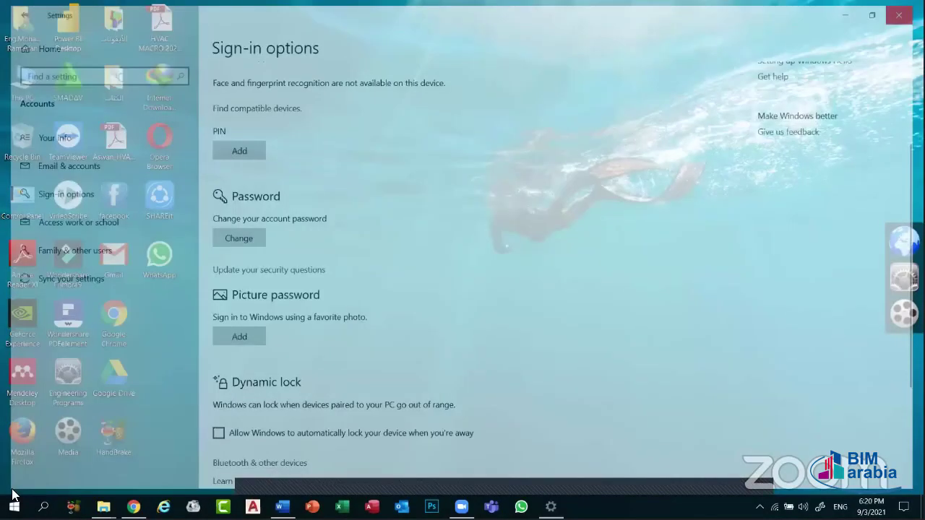
- Show the power options in the Start menu and return to the desktop
left_click(13, 507)
left_click(14, 481)
left_click(354, 391)
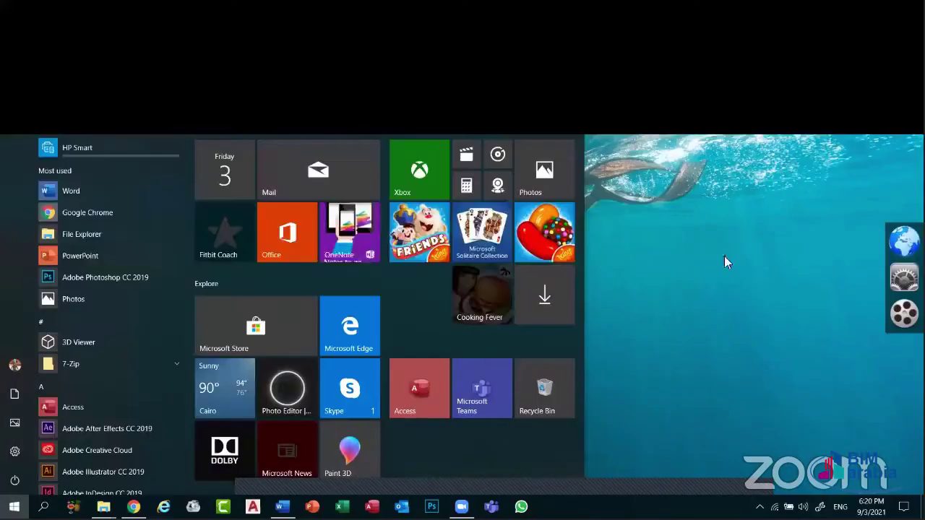
left_click(583, 506)
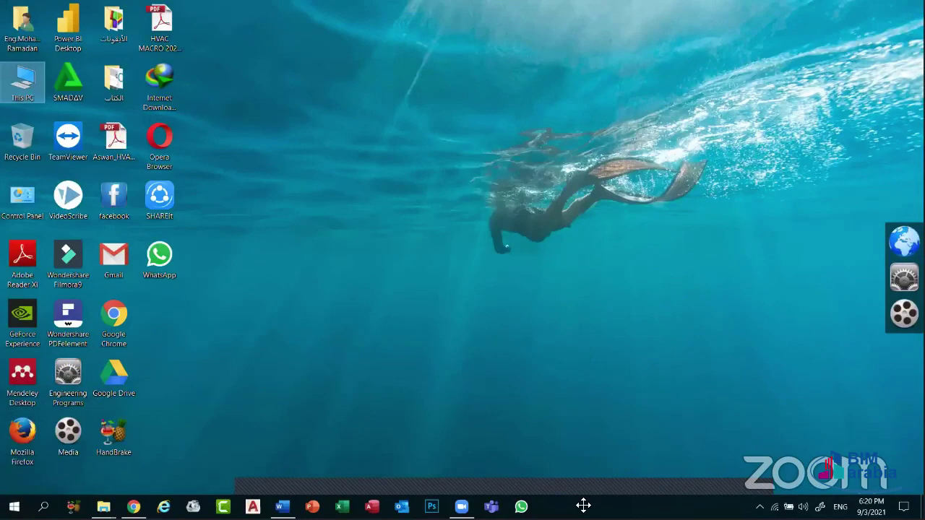
key("super")
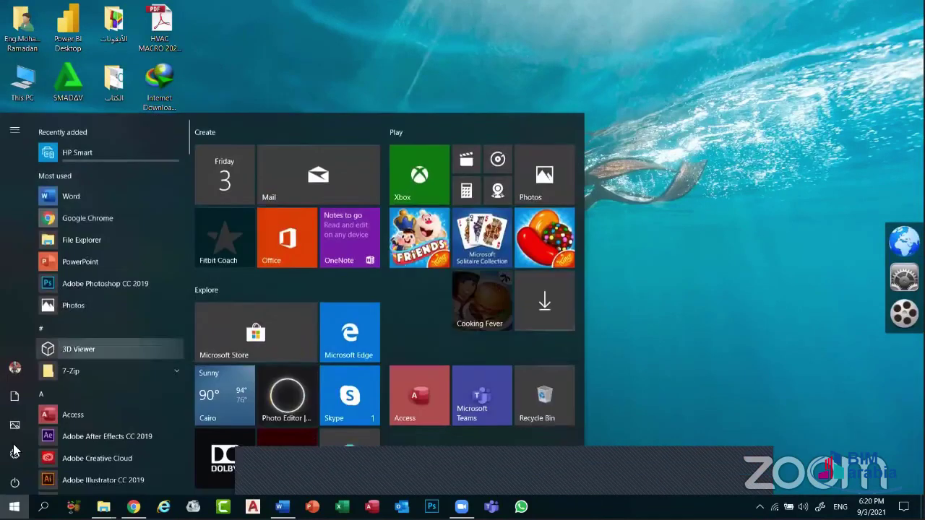
key("super")
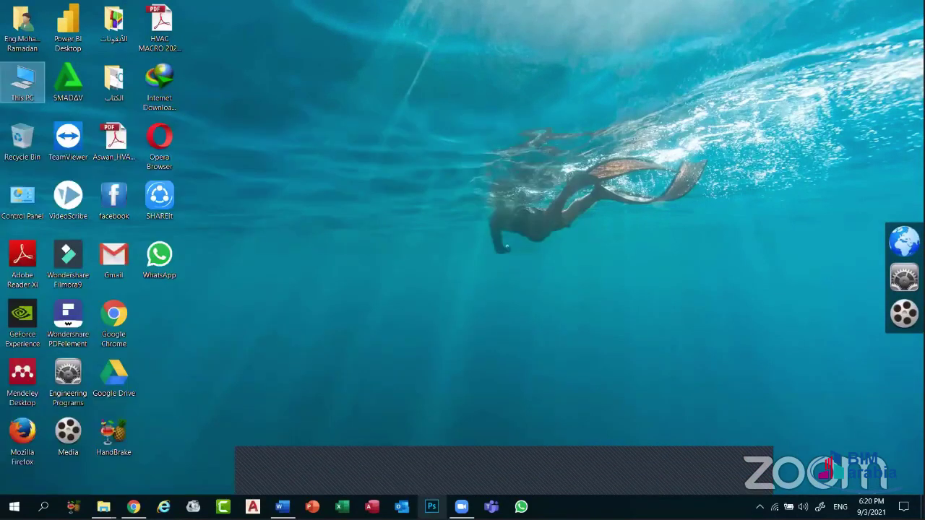
- Reopen Settings from the Start menu, view the Sign-in options page of Accounts and return to the Settings home
key("super")
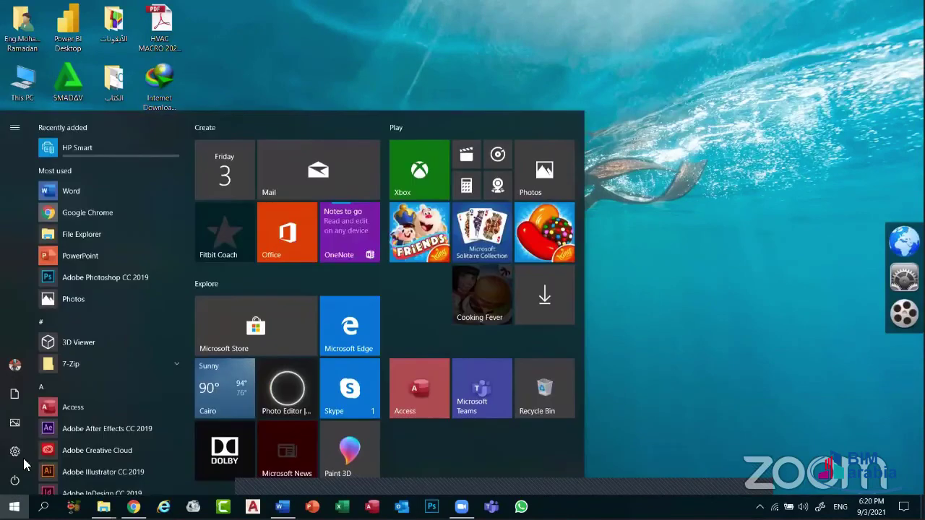
left_click(18, 452)
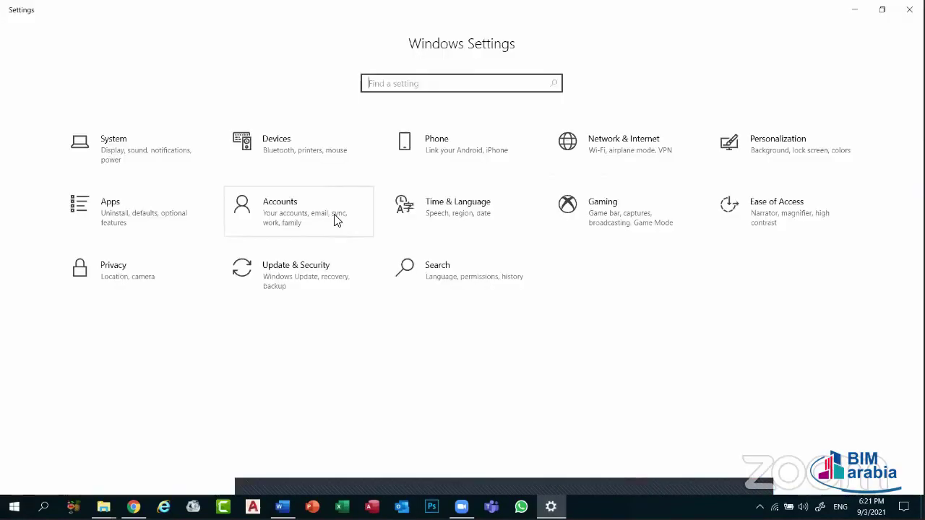
left_click(335, 220)
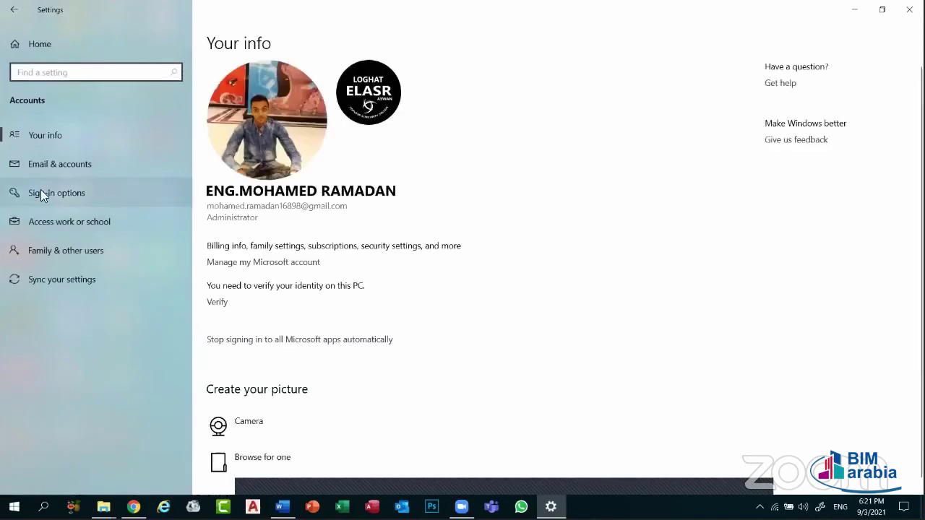
left_click(44, 192)
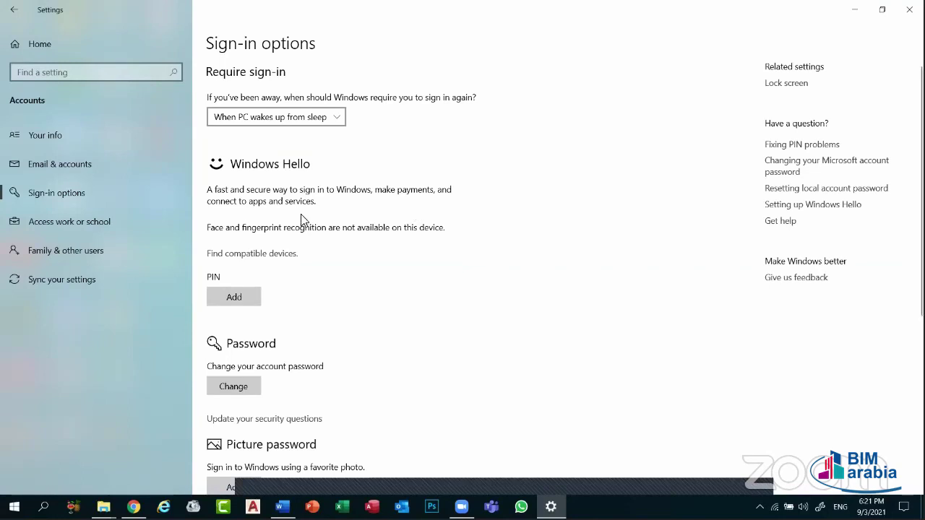
left_click(62, 45)
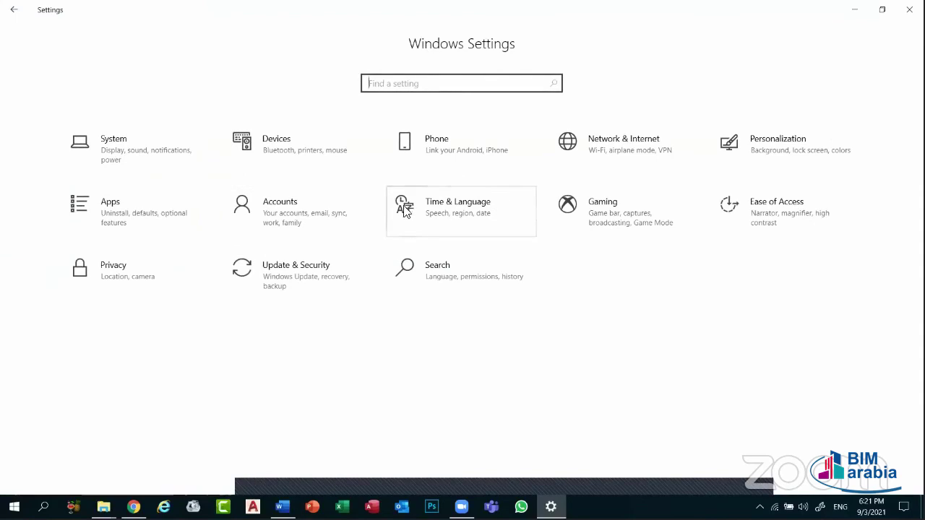
- Open the Time & Language category and view its Date & time page
left_click(454, 211)
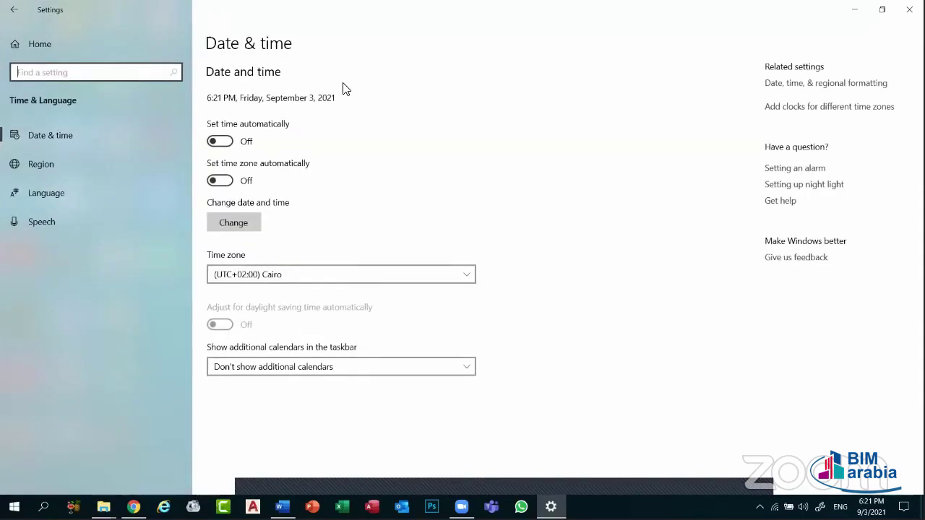
key("super")
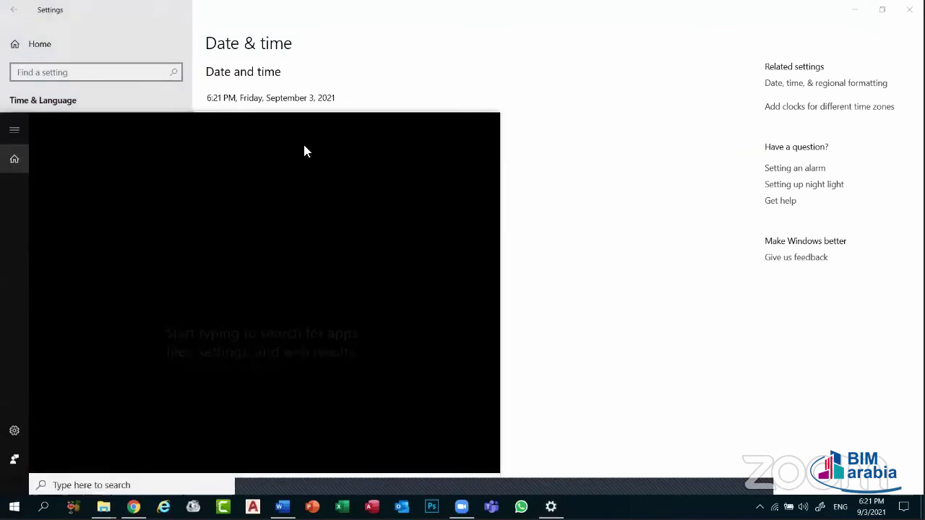
left_click(584, 67)
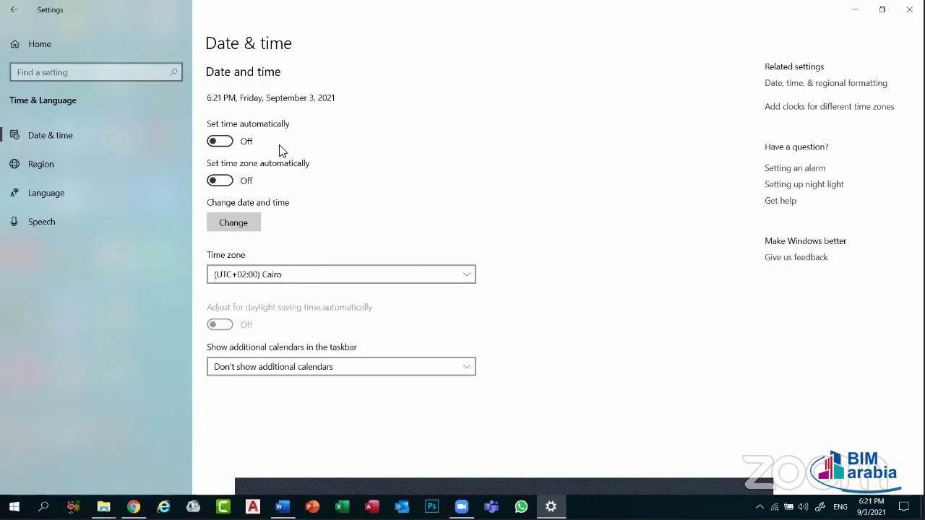
- Switch Set time automatically on and back off, and open the Change date and time dialog, cancelling it without edits
left_click(220, 143)
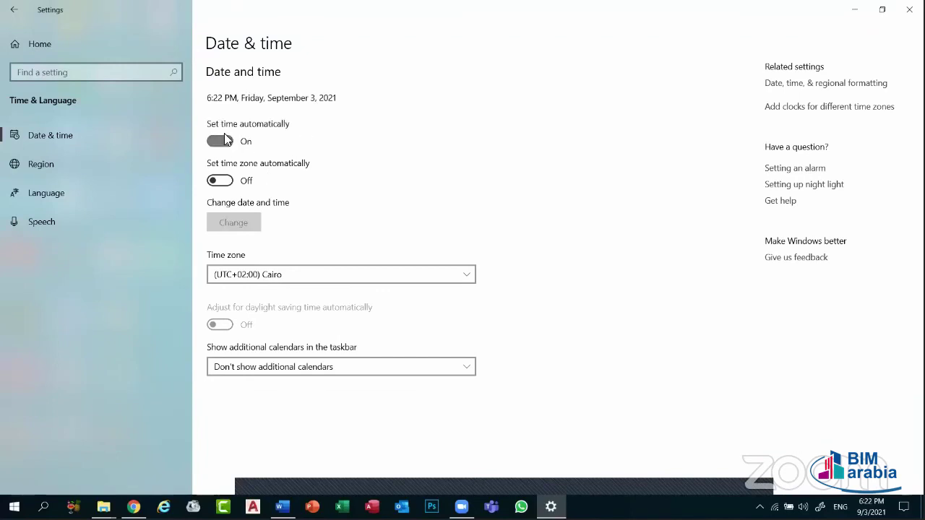
left_click(228, 141)
left_click(249, 224)
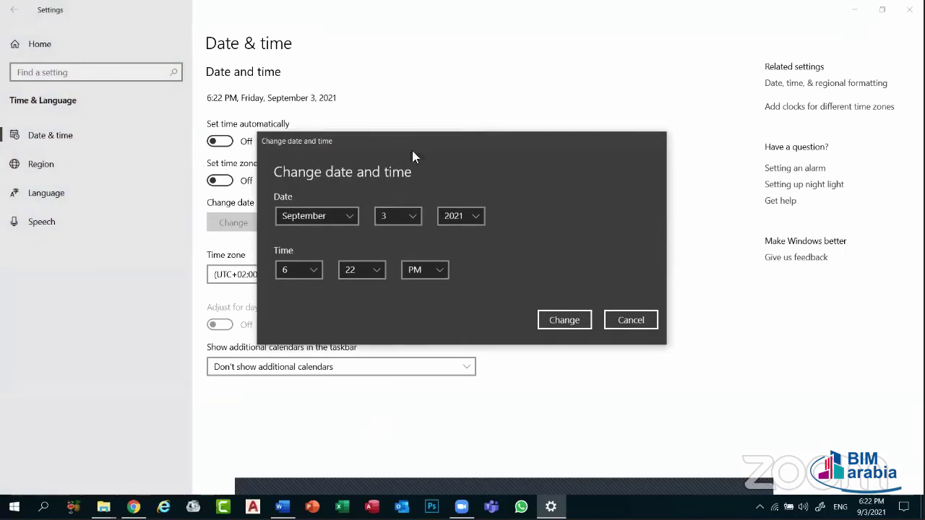
left_click(647, 325)
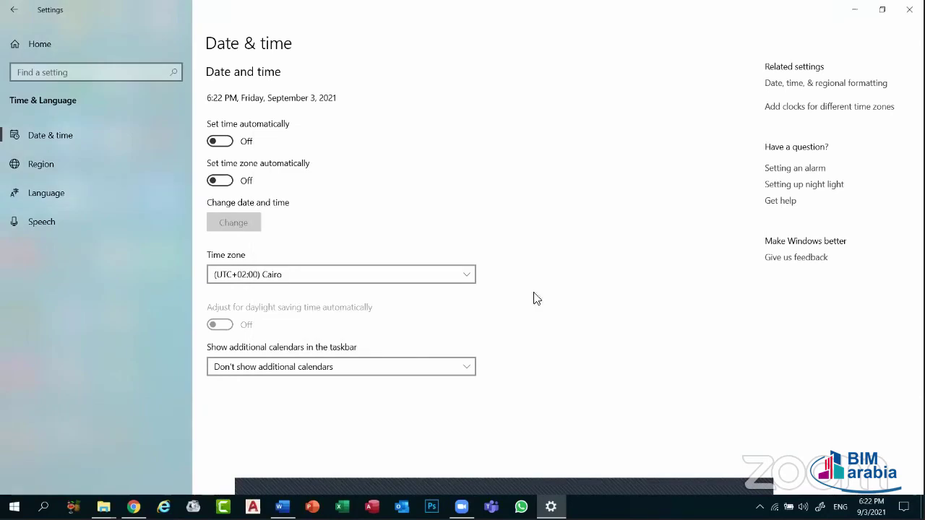
- View the Region page and the First day of week choices in Change data formats, leaving the formats unedited
left_click(70, 164)
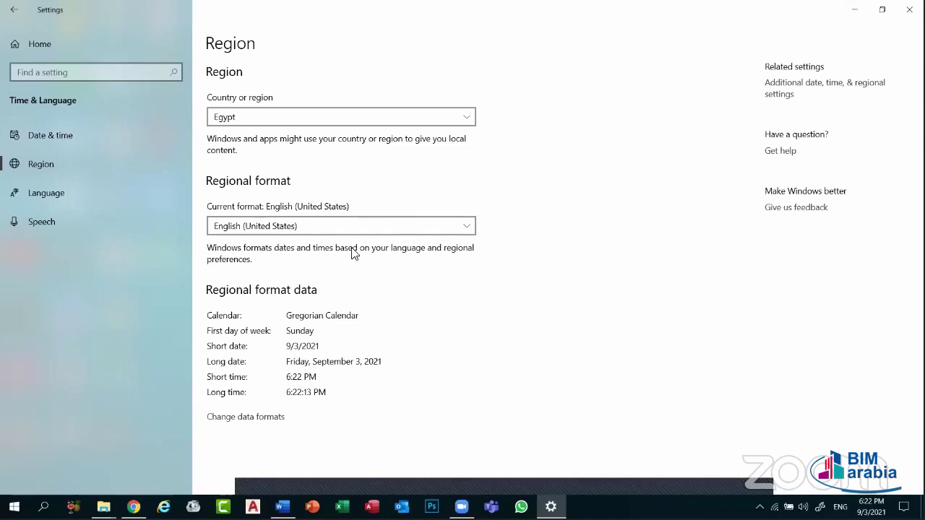
left_click(260, 418)
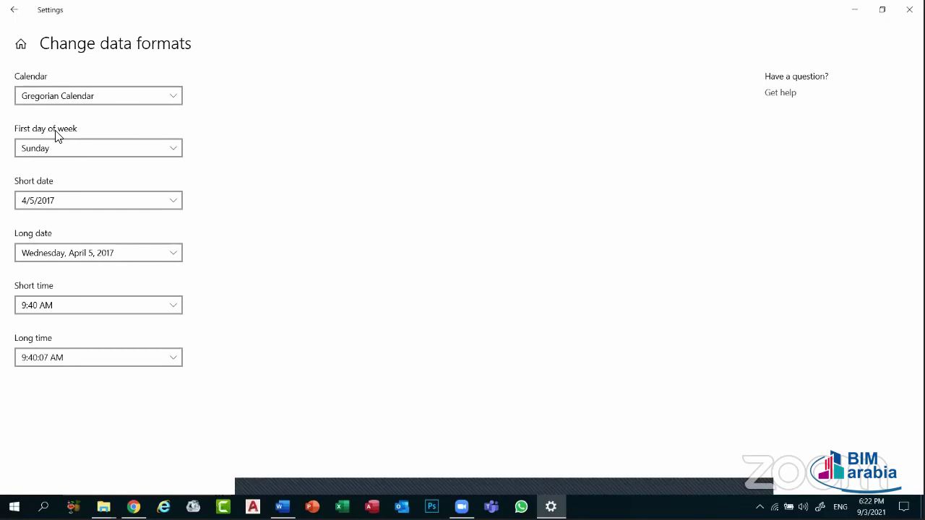
left_click(46, 149)
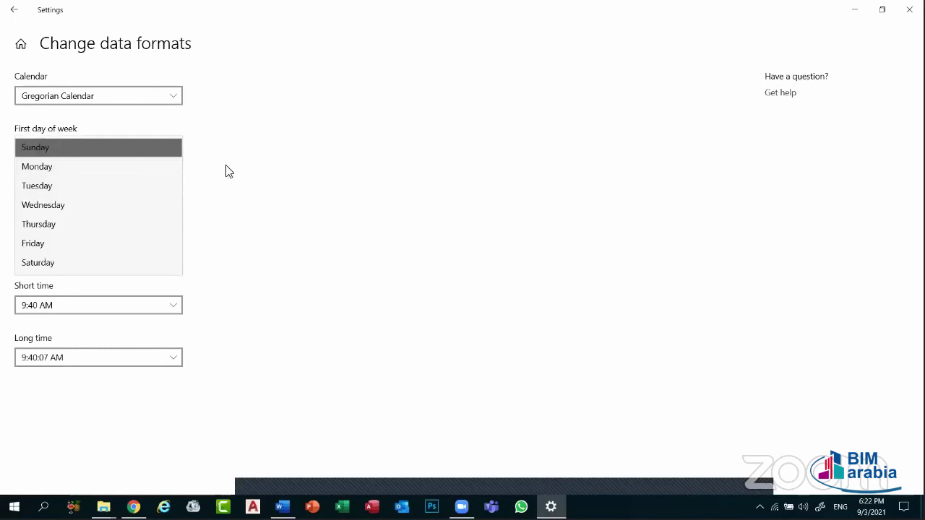
left_click(273, 175)
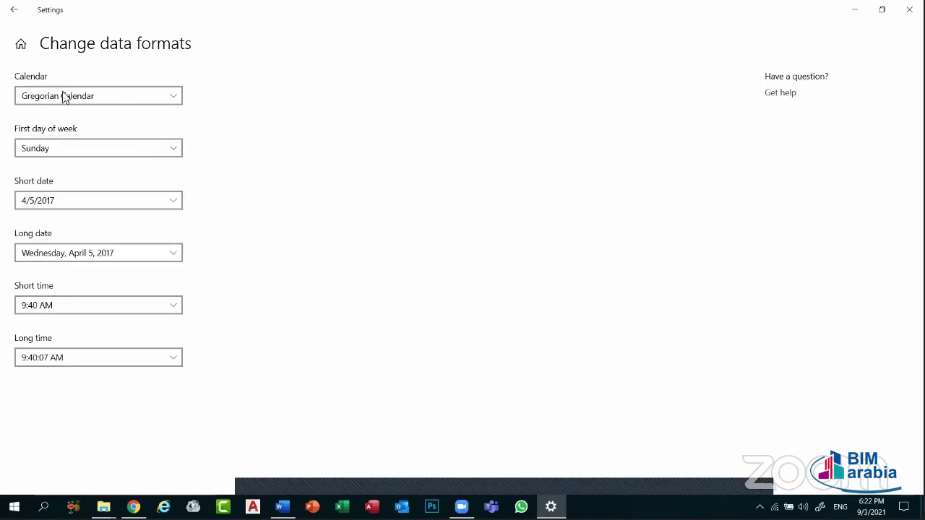
left_click(16, 10)
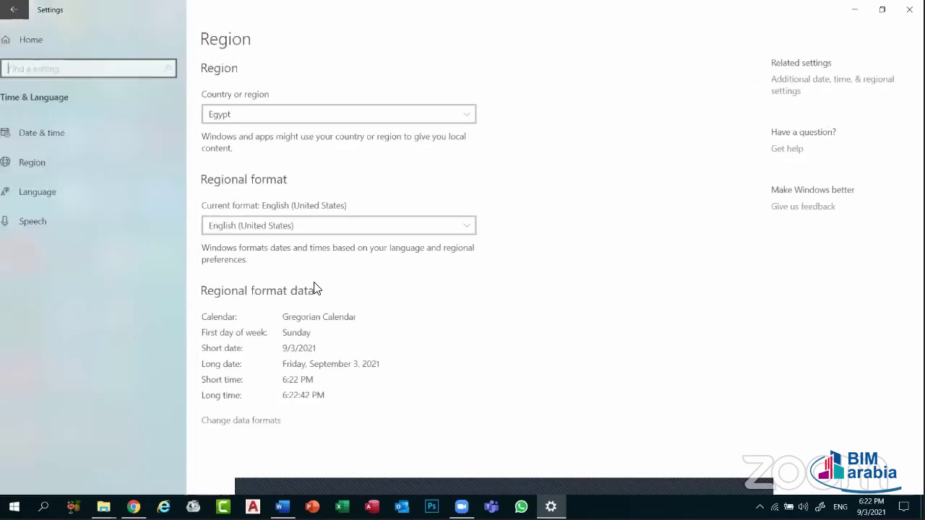
- View the Windows display language choices and the languages available to install, selecting Arabic (Bahrain) and cancelling the installation
left_click(260, 112)
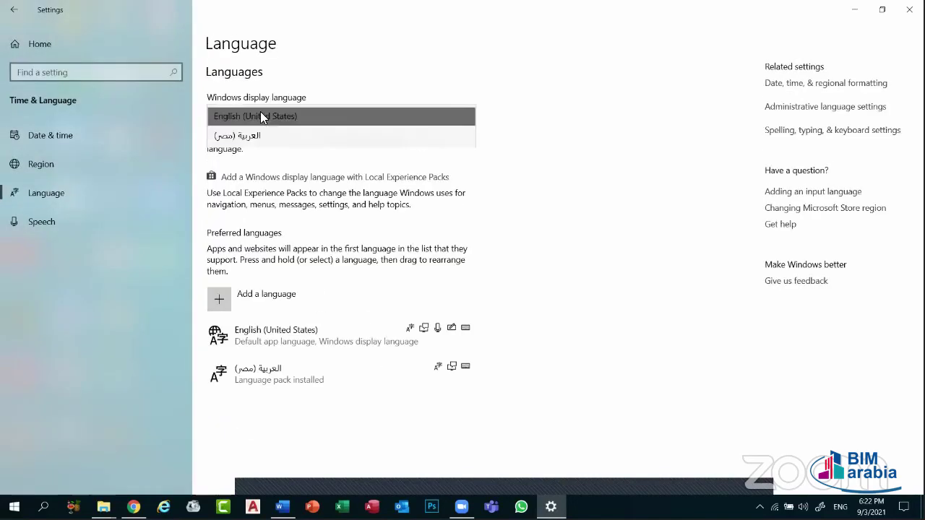
left_click(261, 112)
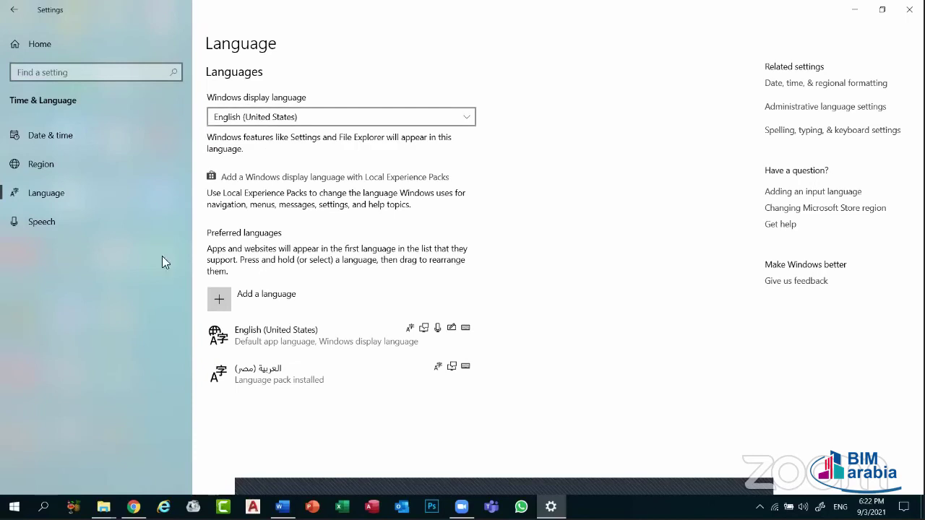
left_click(232, 309)
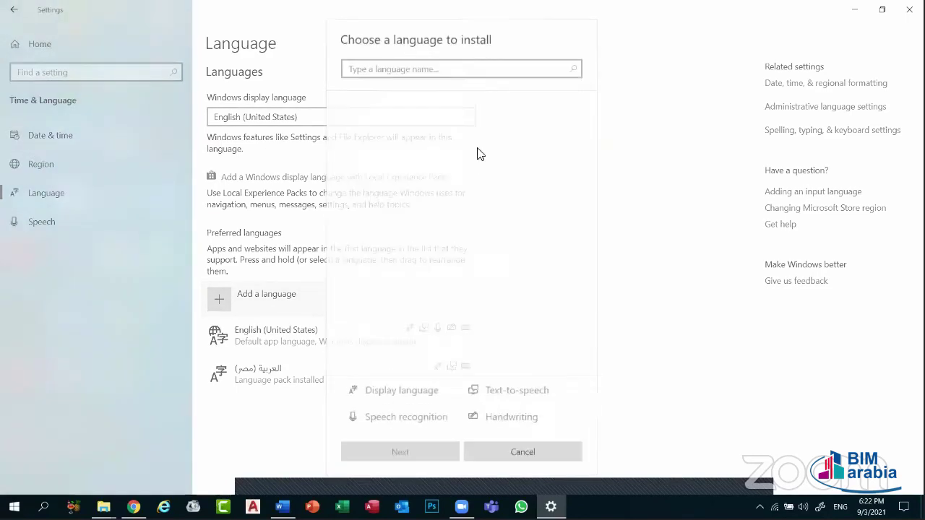
left_click(405, 318)
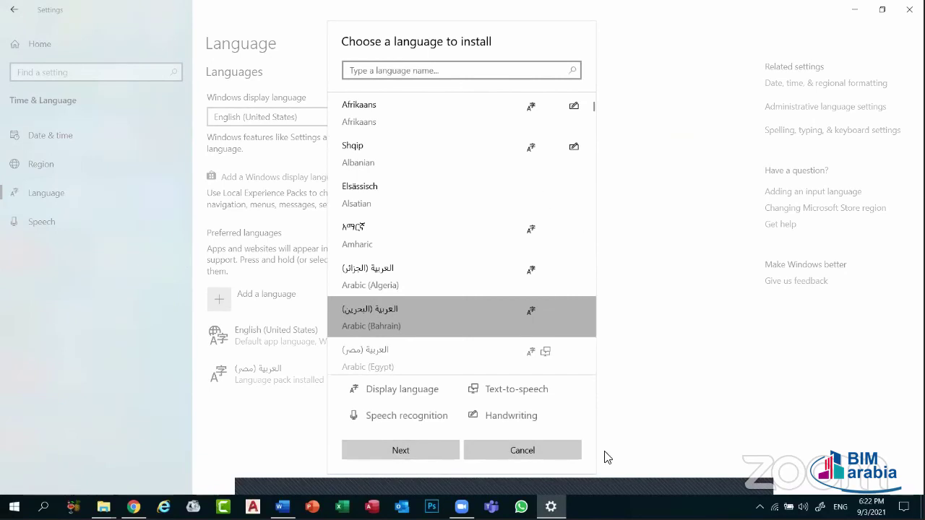
left_click(542, 448)
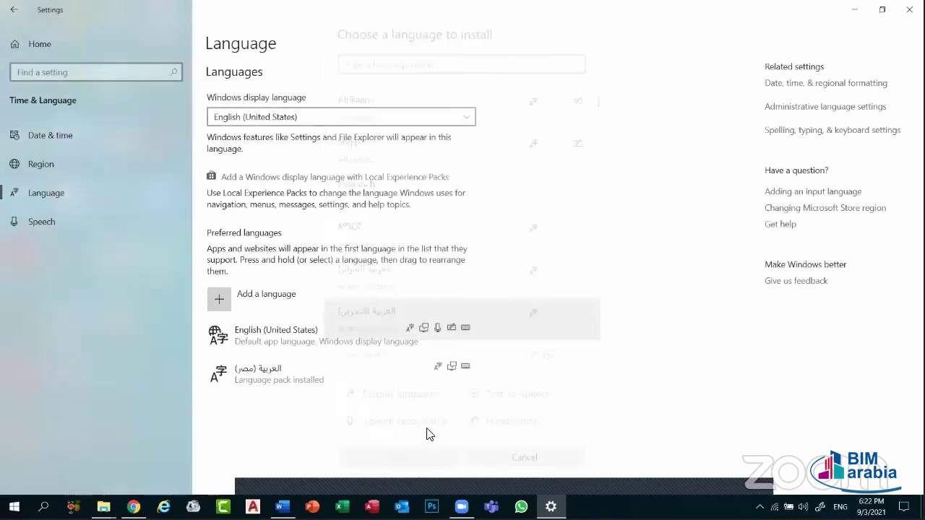
- Open the Ease of Access category from the Settings home and view its Cursor & pointer size page
left_click(44, 40)
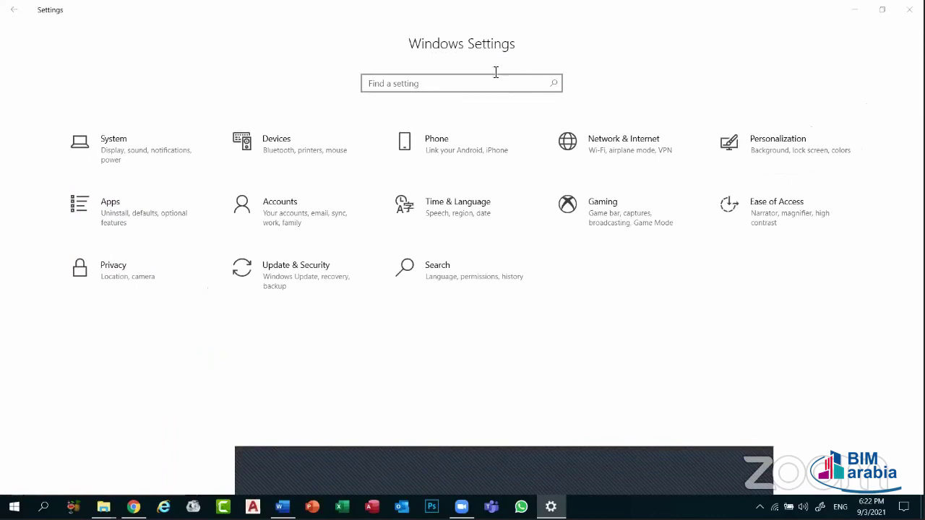
left_click(754, 200)
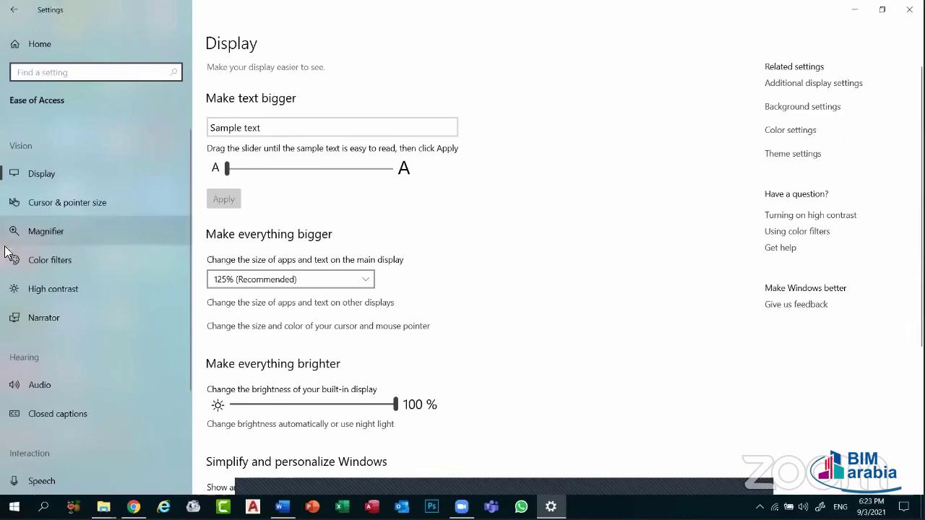
left_click(38, 203)
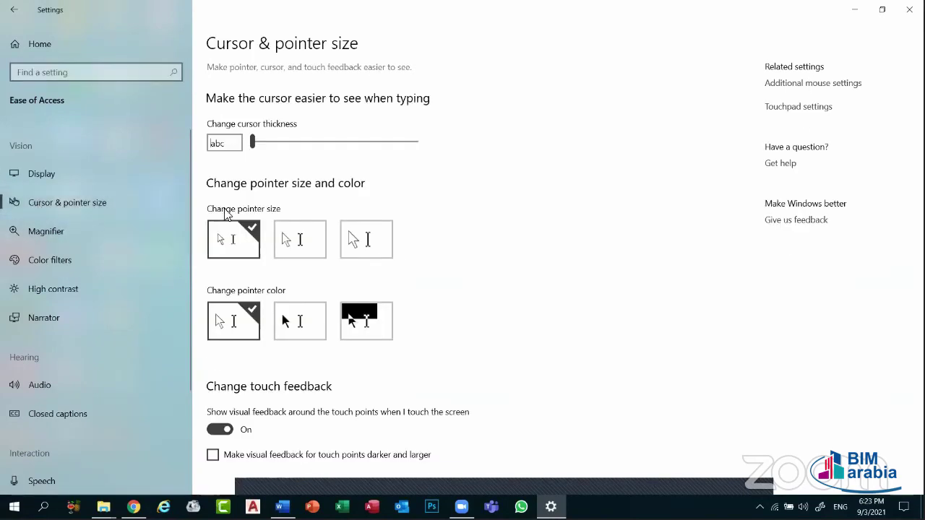
- Try the medium and large pointer sizes and return to the smallest pointer size
left_click(286, 244)
left_click(366, 240)
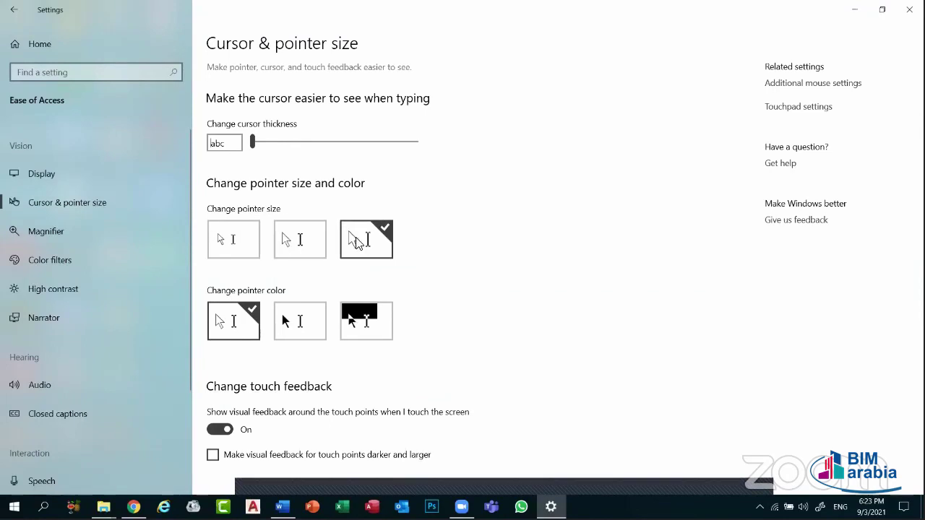
left_click(309, 239)
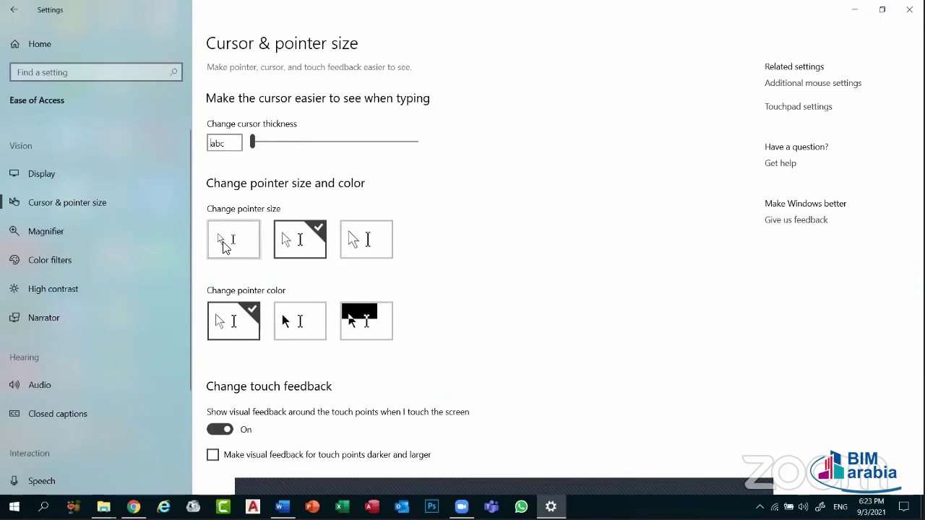
left_click(224, 243)
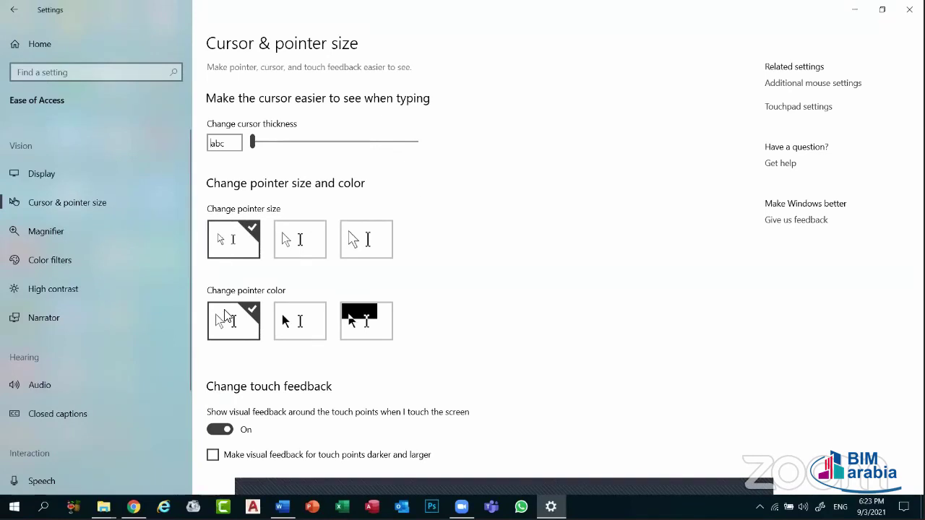
- Try the black and inverted pointer colors and return to the white pointer
left_click(300, 318)
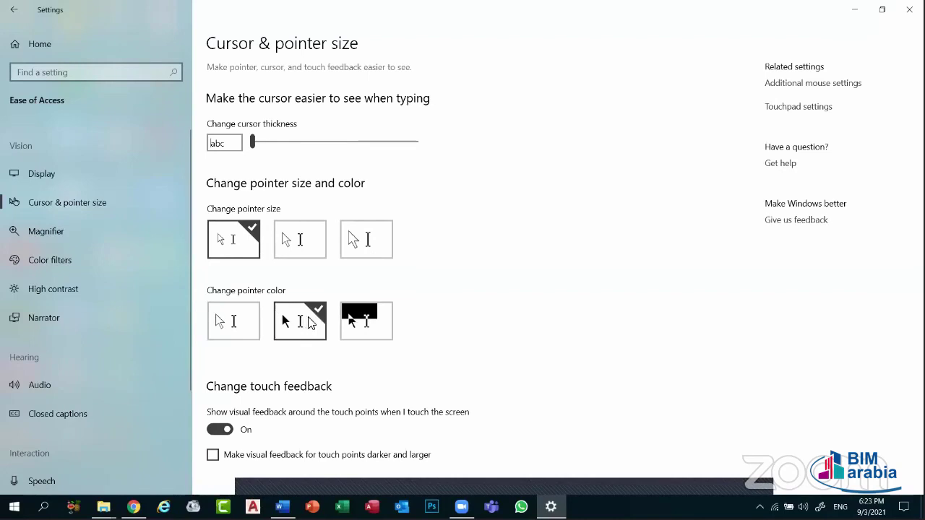
left_click(372, 331)
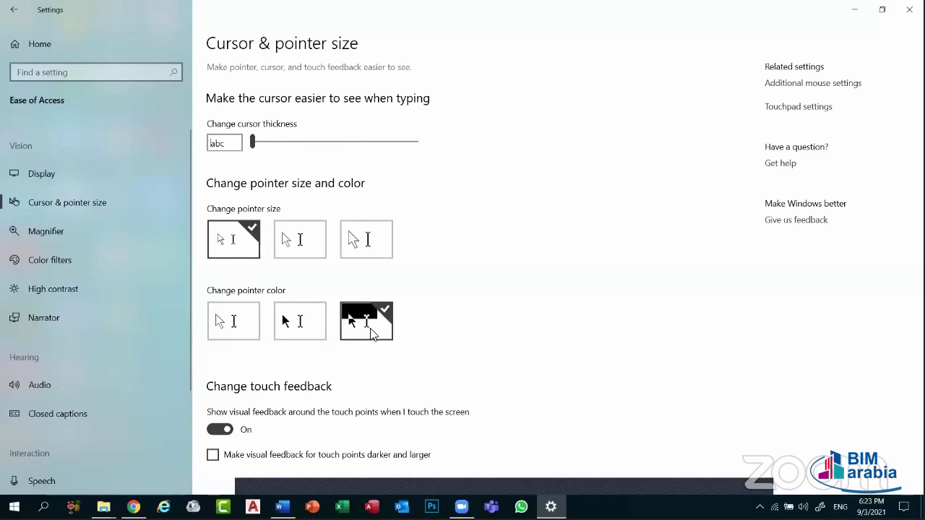
left_click(310, 331)
left_click(239, 329)
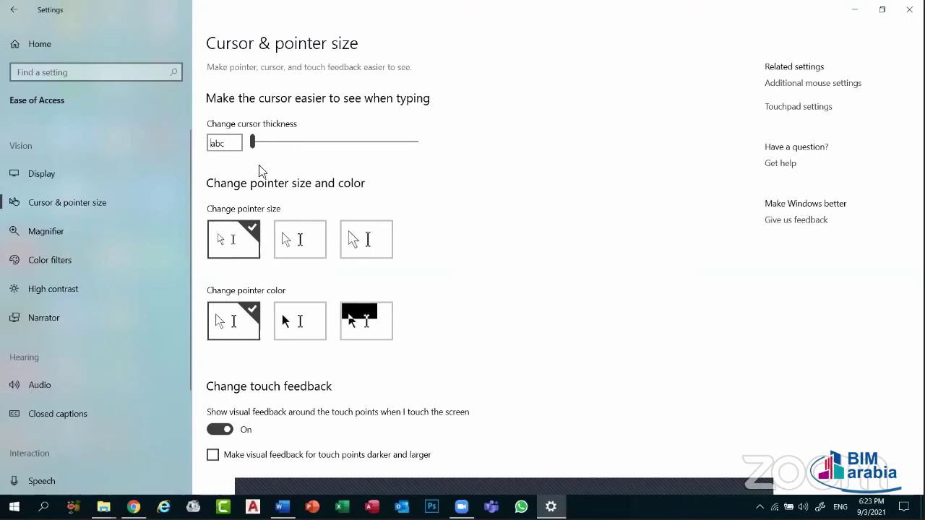
- Switch touch visual feedback off and back on, and try the cursor thickness slider, leaving it at the minimum
left_click(221, 431)
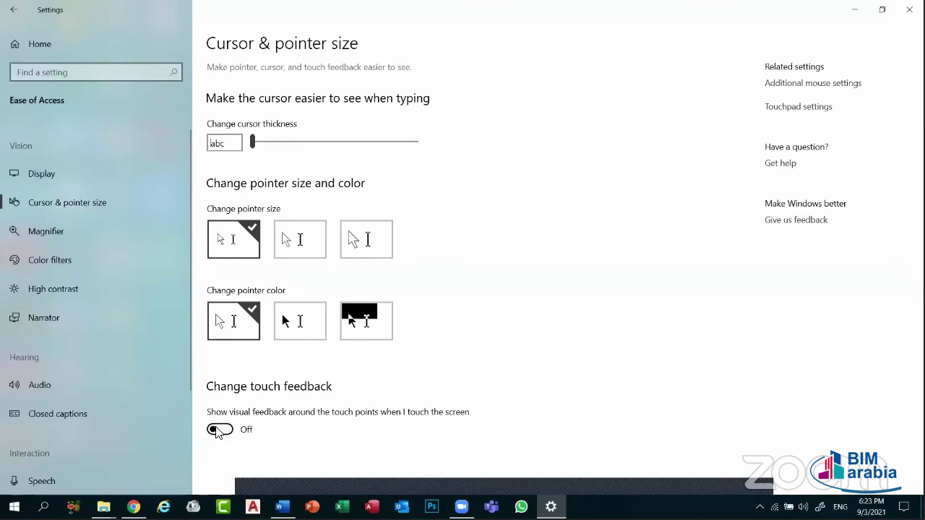
left_click(221, 432)
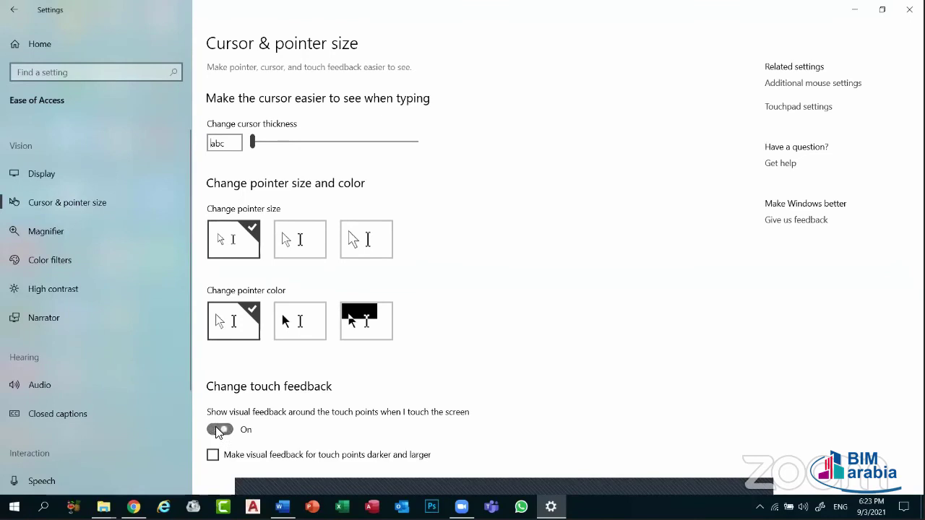
left_click(253, 142)
left_click_drag(253, 144, 245, 159)
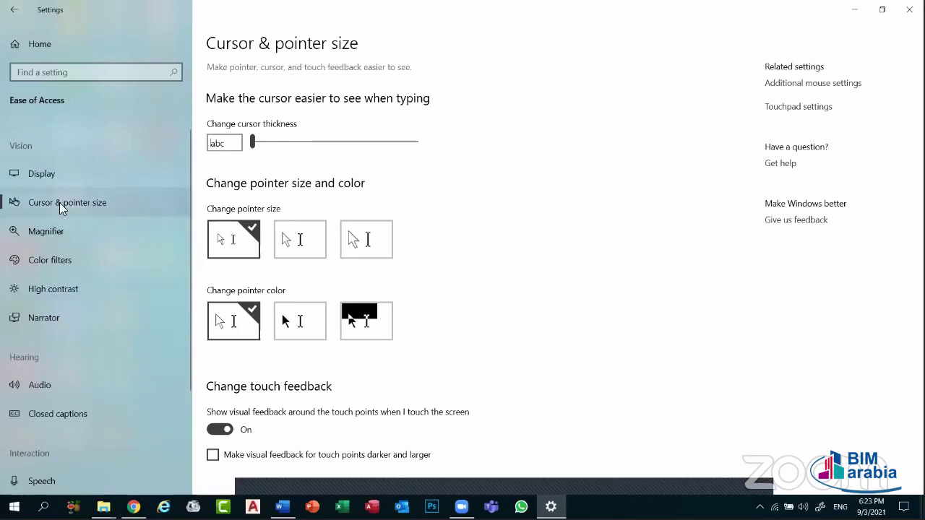
- View the Ease of Access Display page and try its text size, app size and brightness controls, leaving their values unedited
left_click(41, 174)
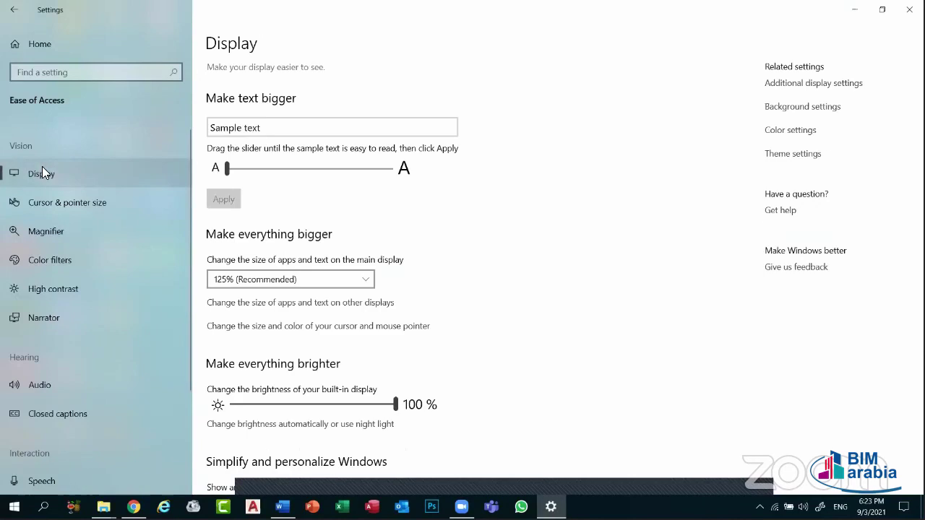
left_click_drag(273, 177, 177, 181)
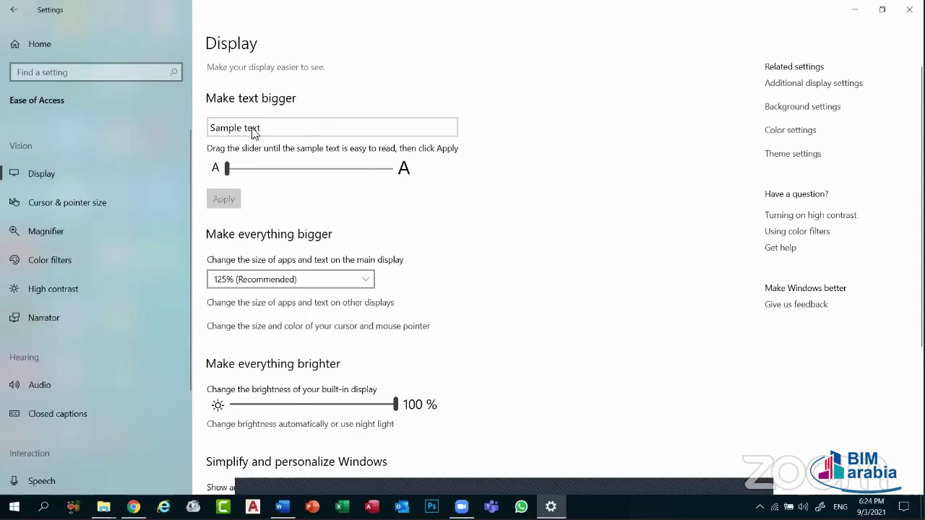
left_click_drag(229, 169, 383, 182)
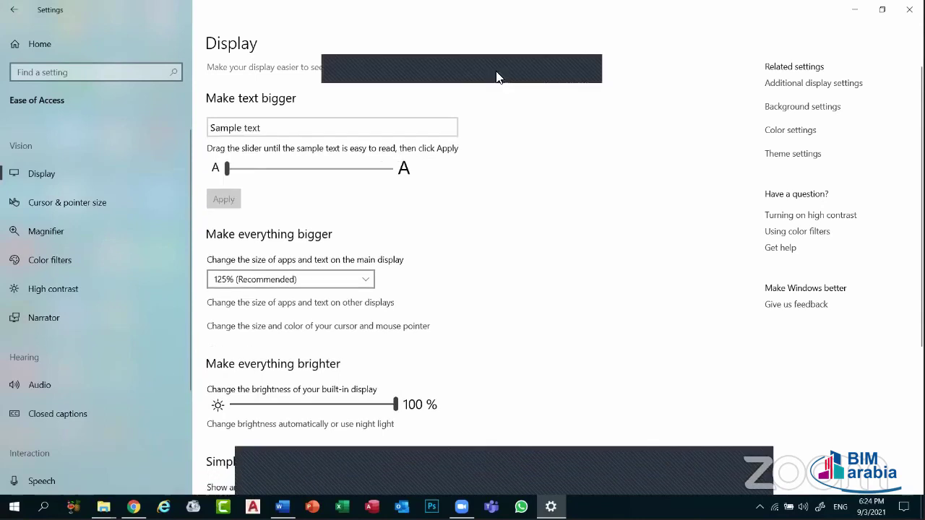
left_click(235, 282)
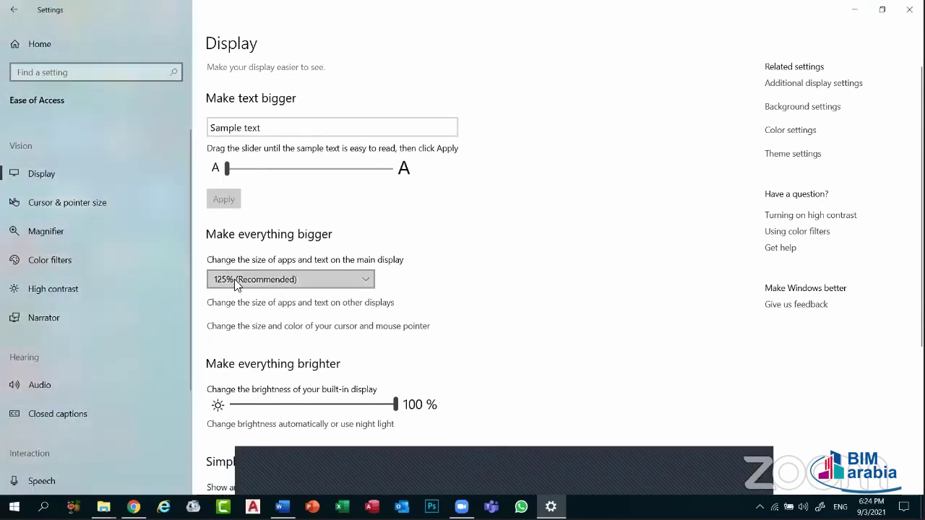
left_click(233, 280)
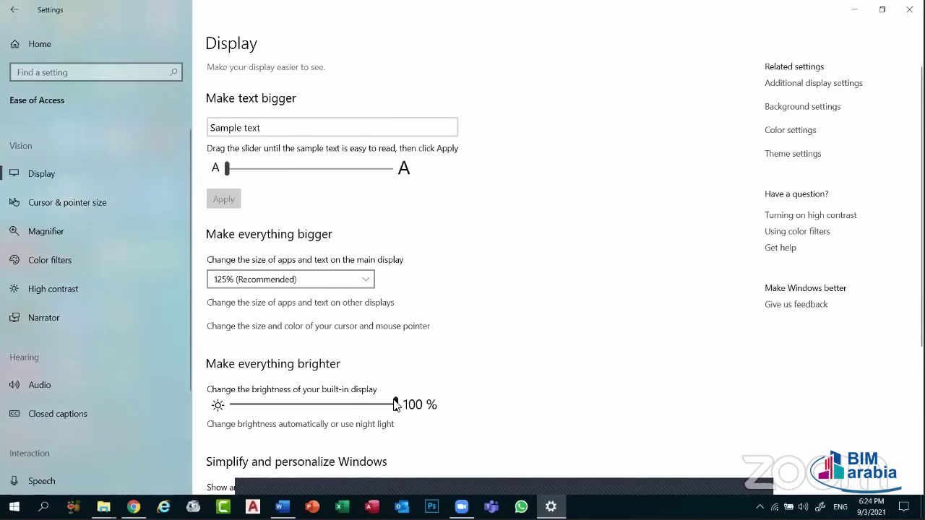
left_click_drag(395, 404, 473, 402)
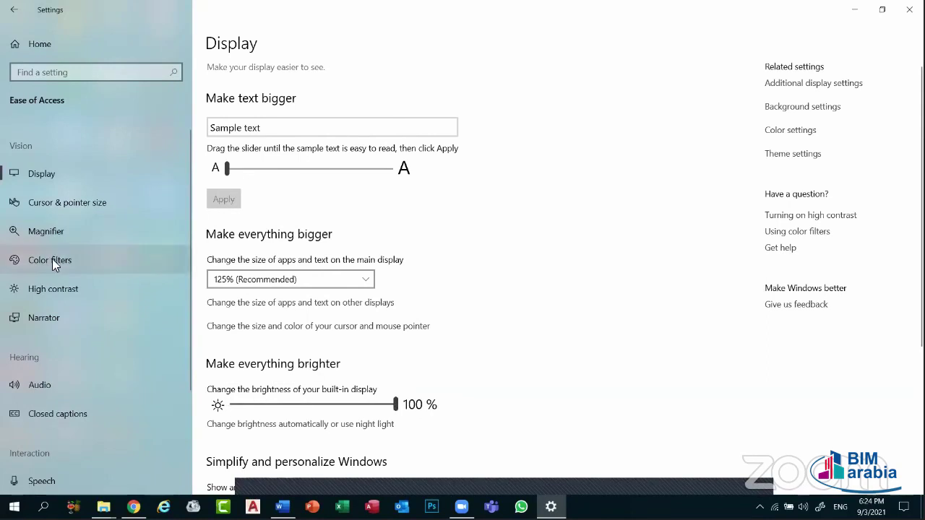
- View the Color filters page, including the colorblindness filters and the color wheel
left_click(71, 256)
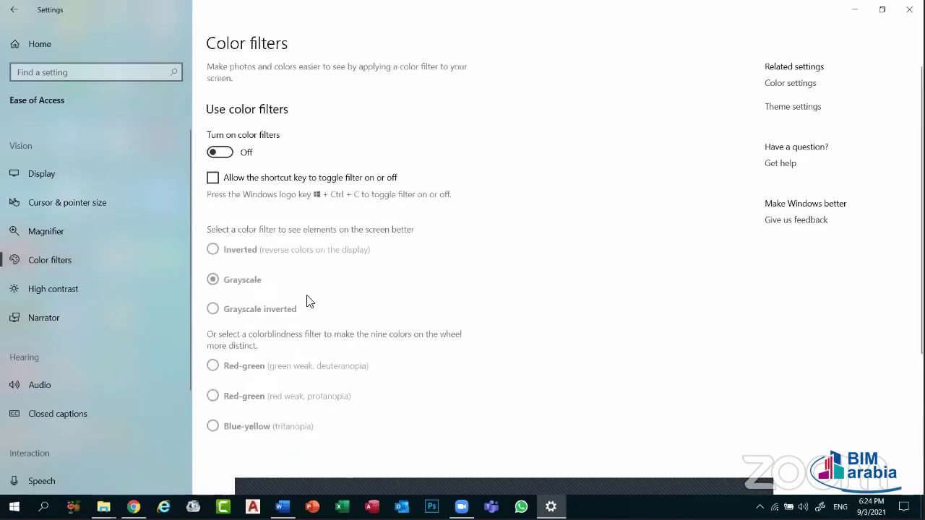
scroll(306, 300, "down", 5)
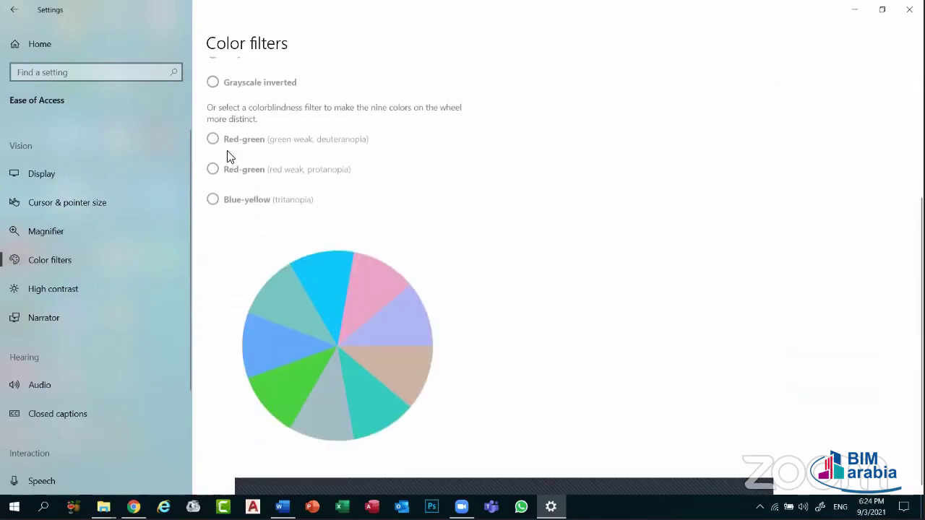
scroll(233, 248, "up", 5)
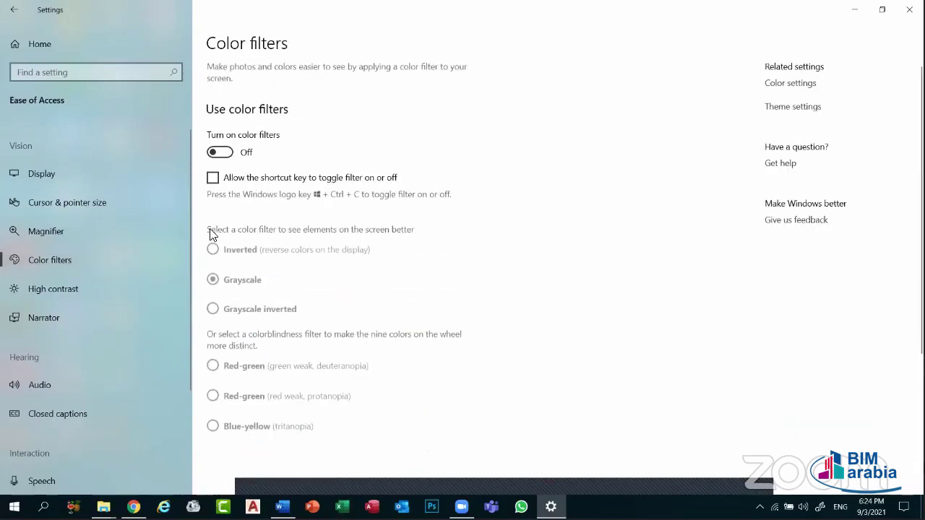
- On the High contrast page, switch high contrast on and back off
left_click(45, 287)
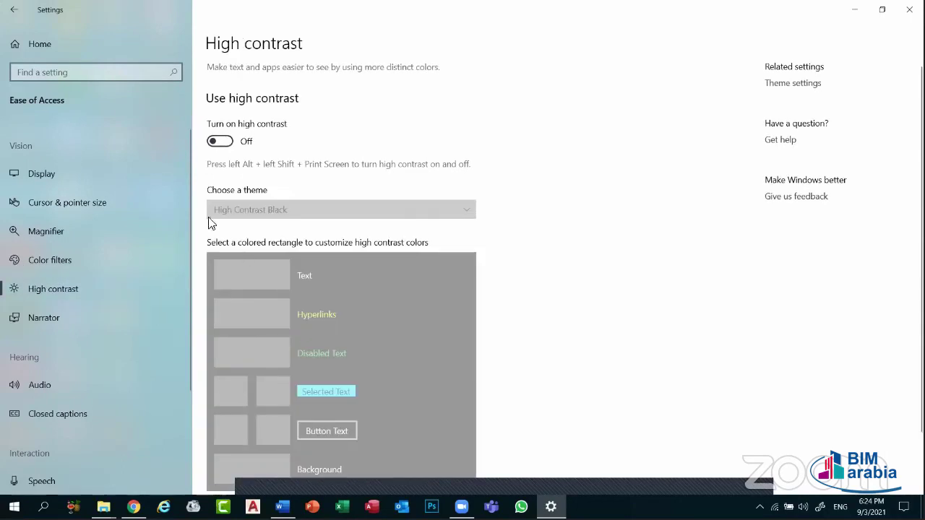
left_click(217, 142)
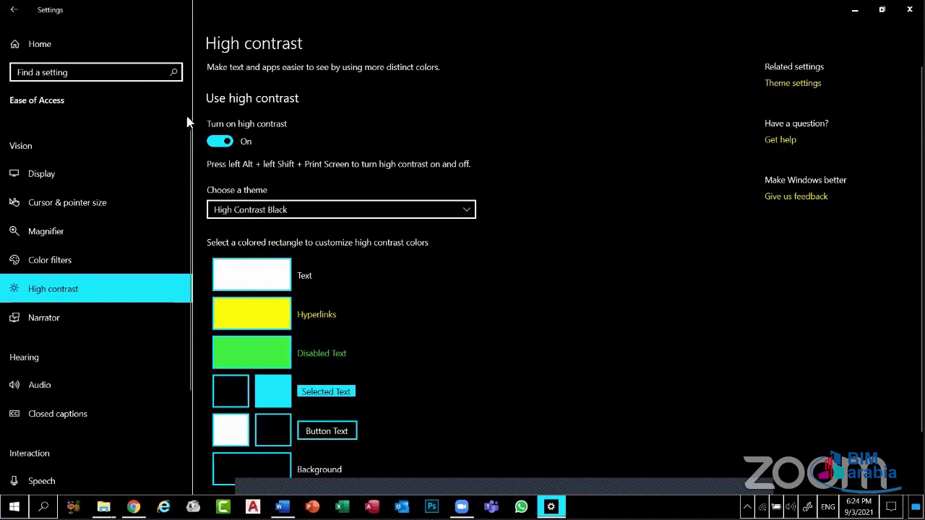
left_click(229, 144)
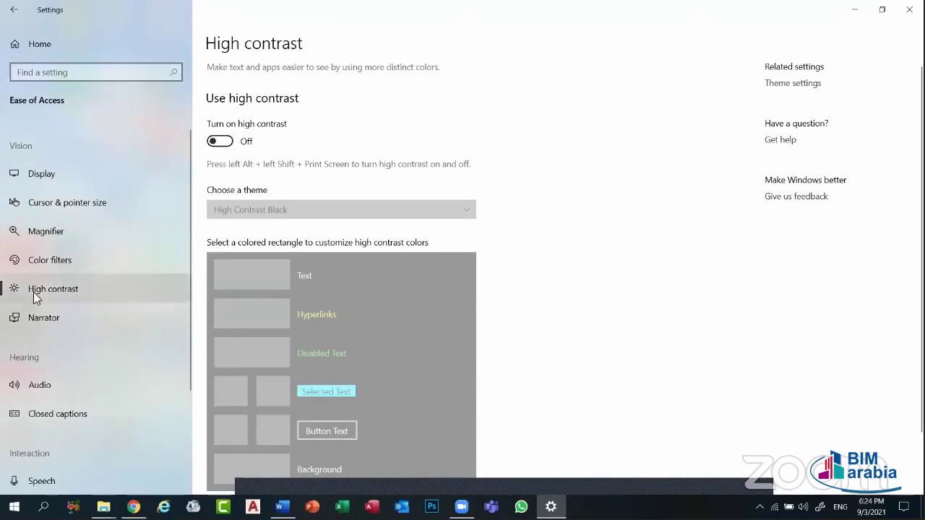
- View the Narrator page, return to the Settings home, and close Settings
left_click(51, 319)
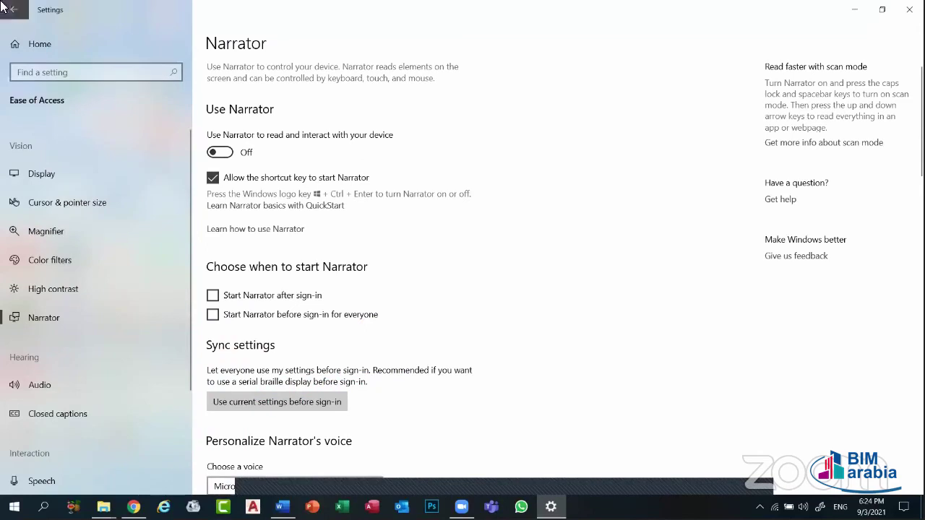
left_click(44, 46)
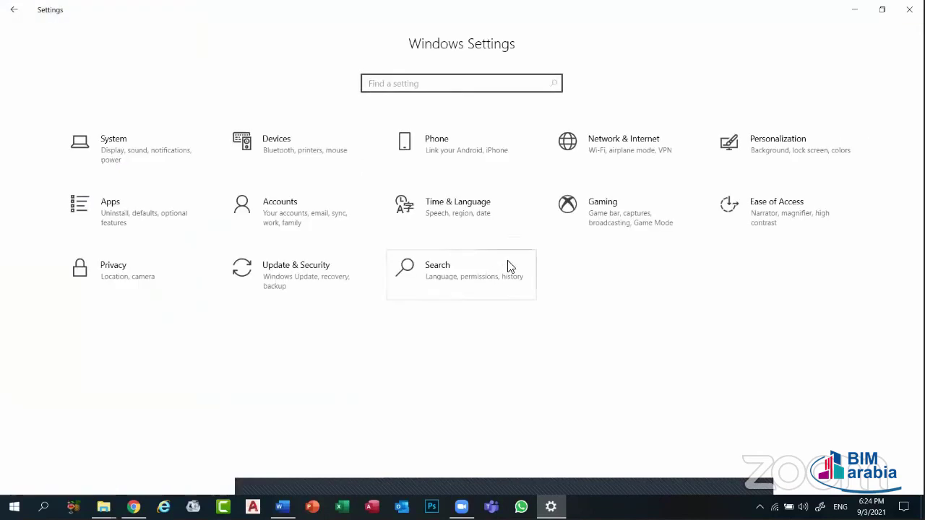
key("alt+F4")
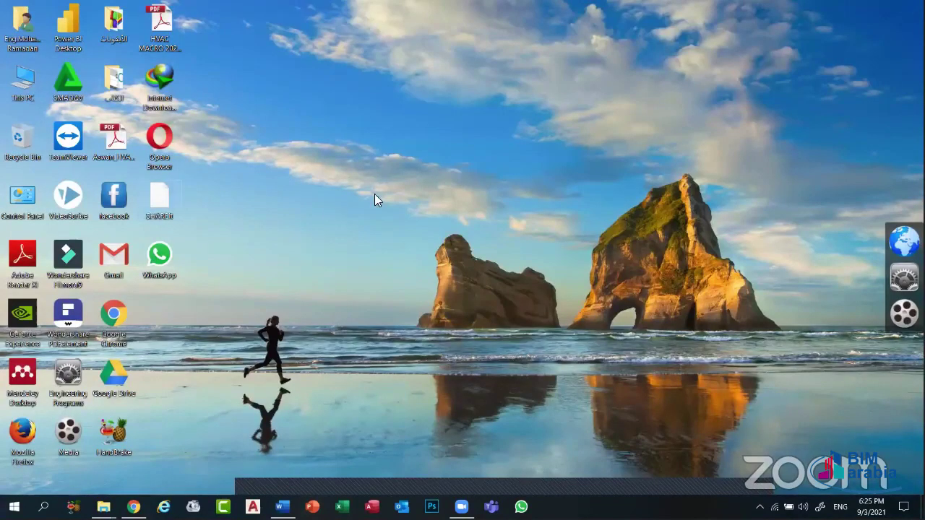
- Search Windows for the Notepad app with "NOT" and clear the search text
double_click(150, 214)
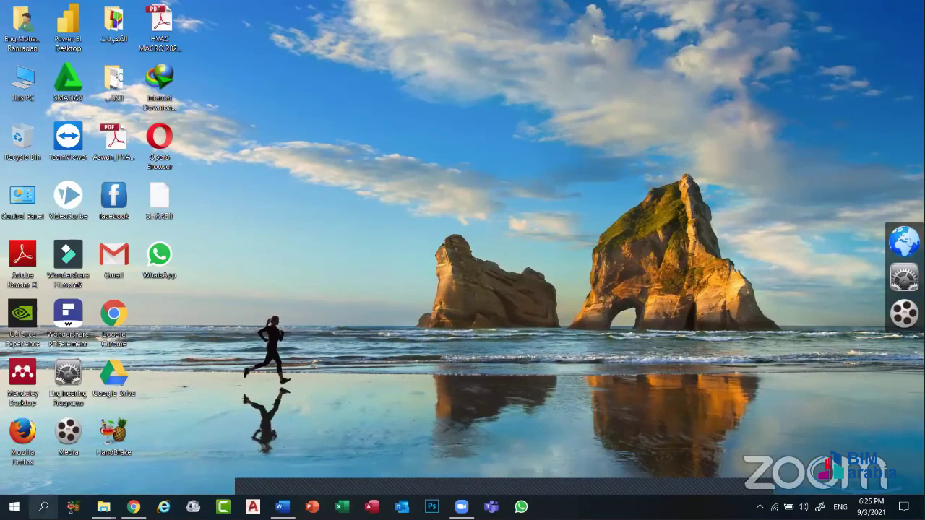
left_click(43, 506)
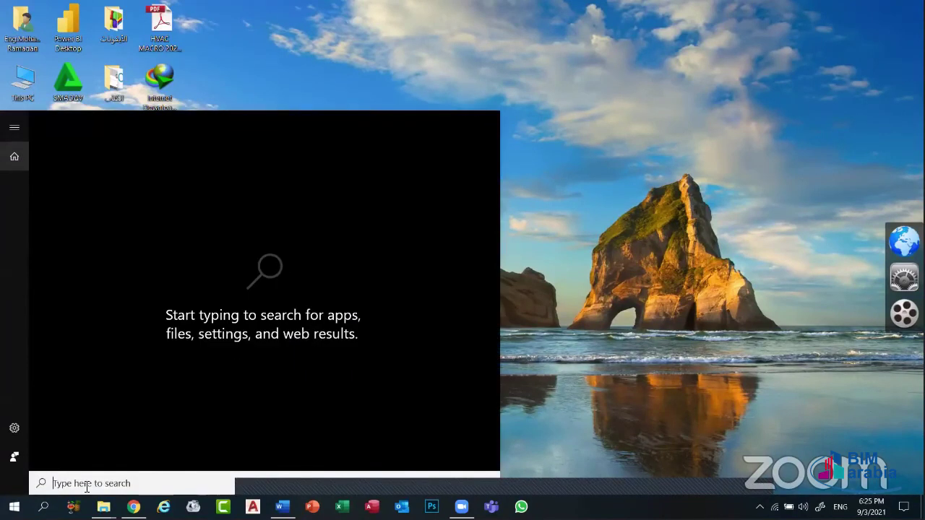
type("NOT")
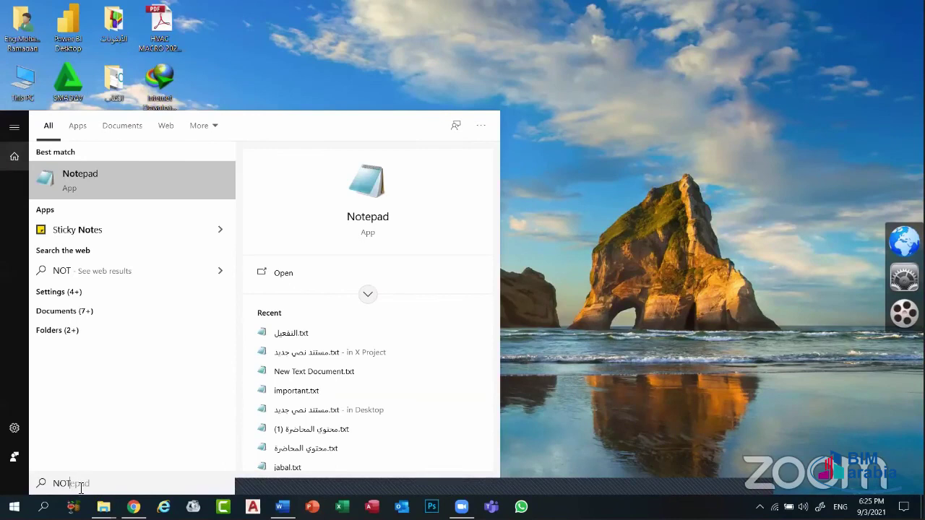
key("BackSpace")
key("BackSpace")
key("BackSpace")
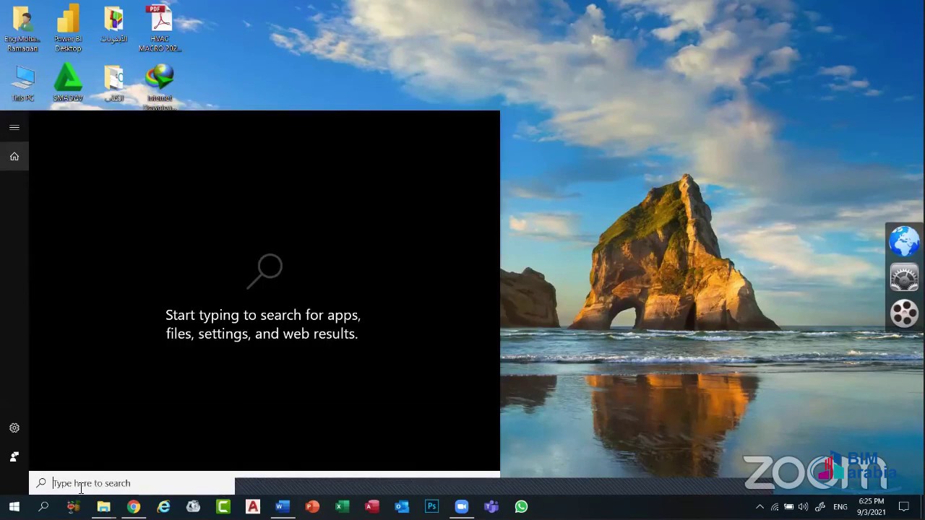
- Search Windows for "PAINT 3D", and replace the search text with "SNI" to look for the Snipping Tool
type("PAINT")
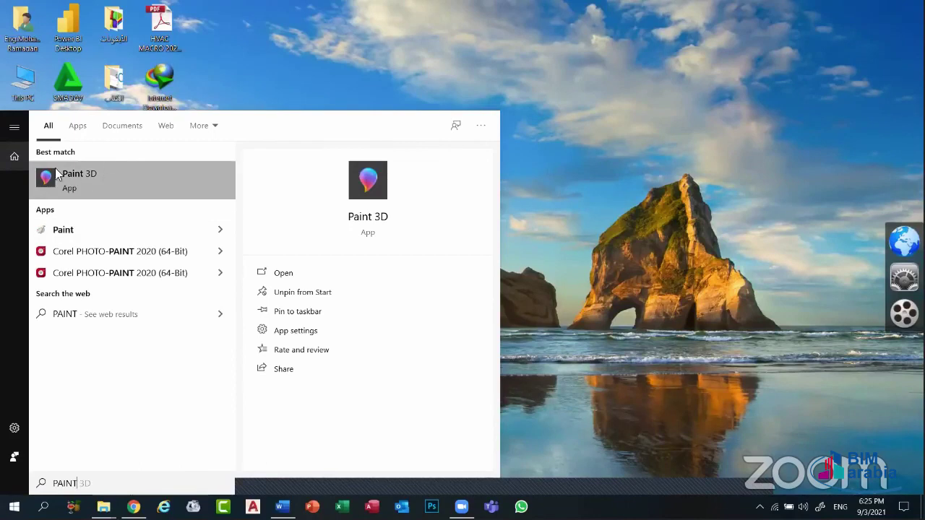
type(" 3D")
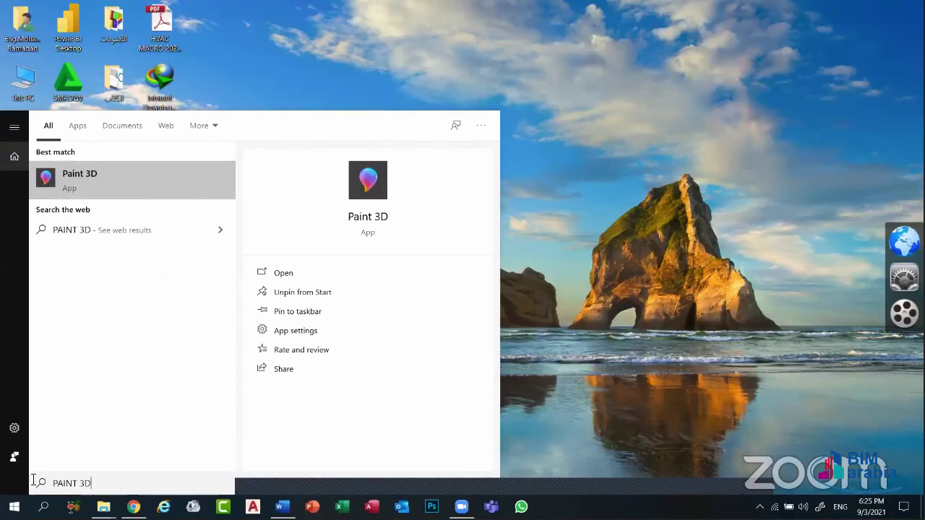
key("ctrl+a")
type("s")
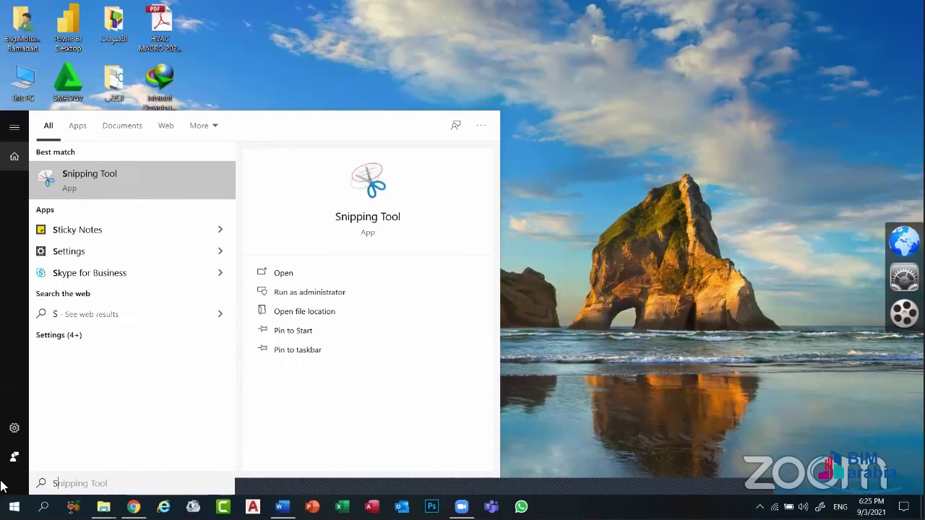
key("BackSpace")
type("sNI")
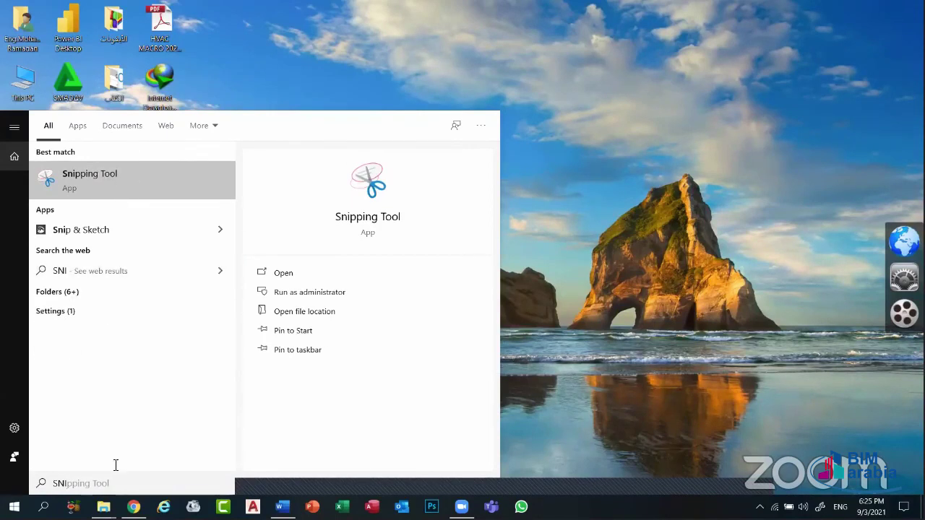
- Clear and close the Windows search, and open the Windows Ink Workspace to view its tools
key("BackSpace")
key("BackSpace")
key("BackSpace")
key("Escape")
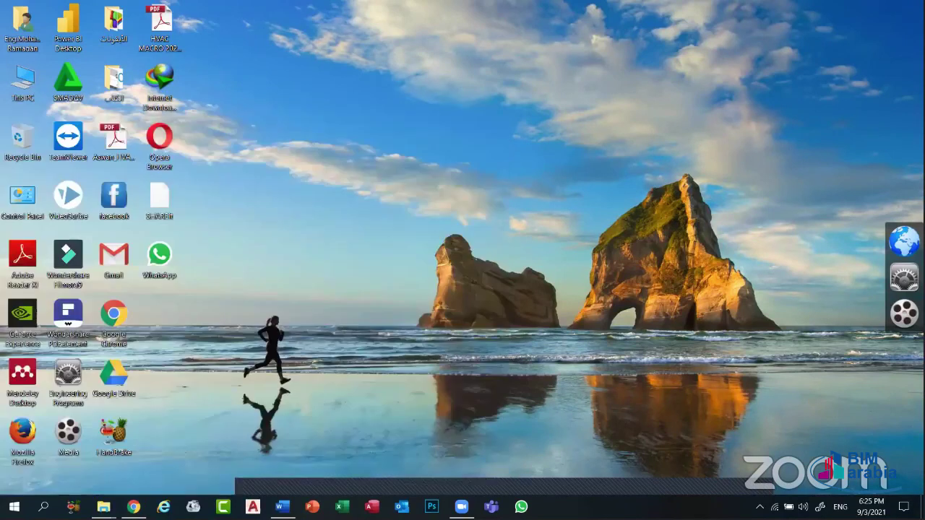
left_click(820, 506)
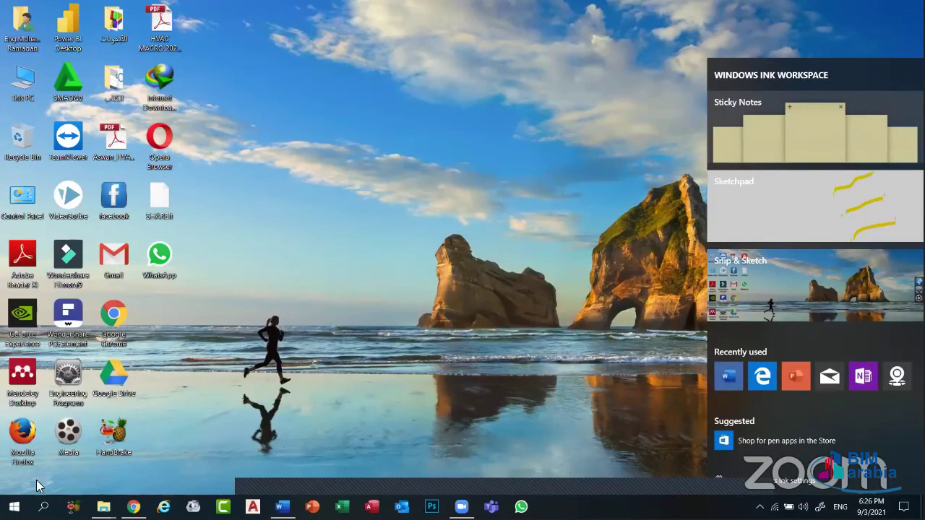
- Search Windows for the Calculator app with "CAL" and close the search
left_click(43, 506)
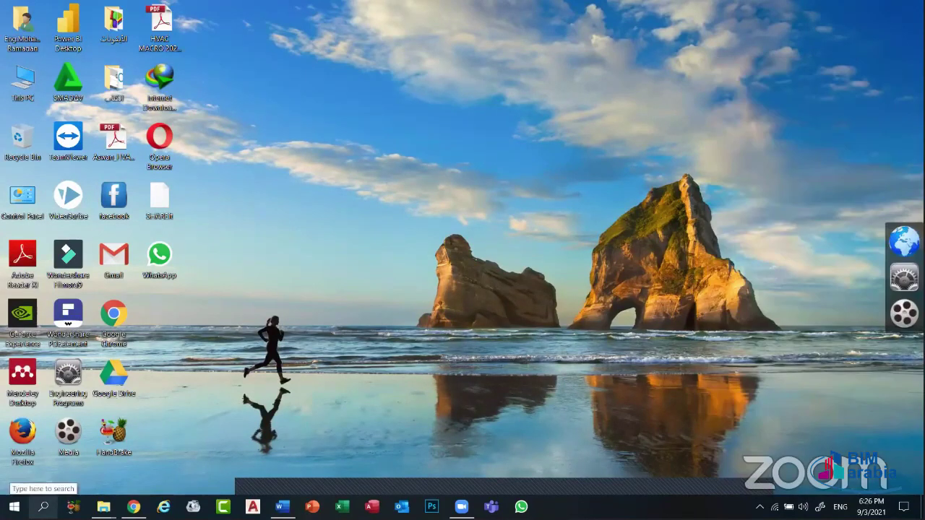
left_click(44, 507)
type("Cl")
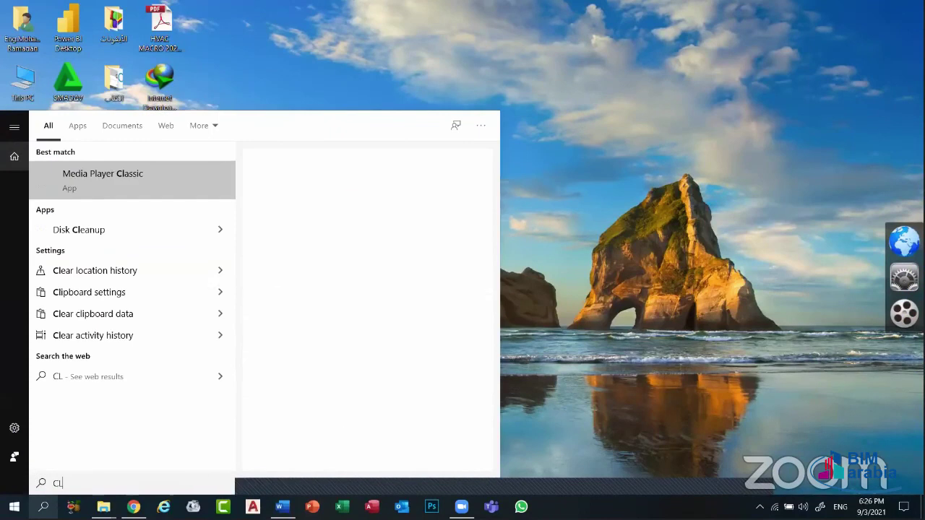
key("BackSpace")
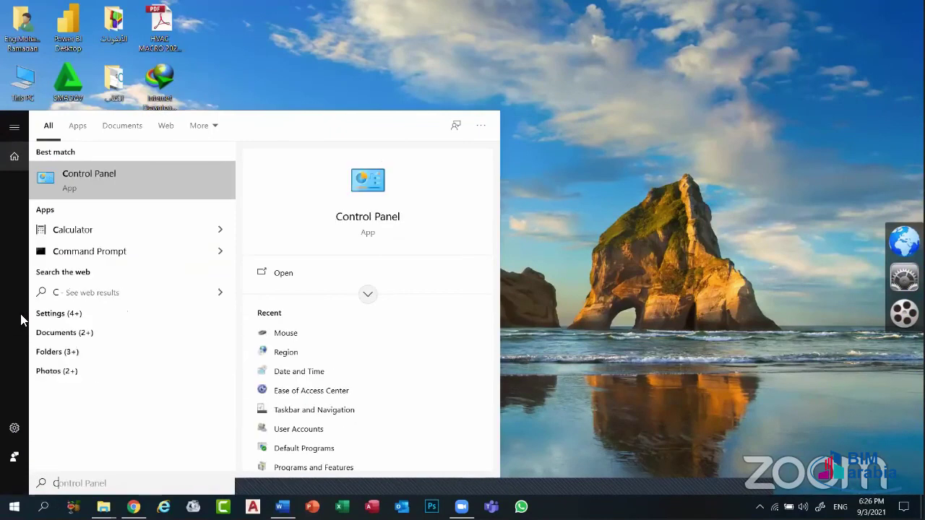
type("AL")
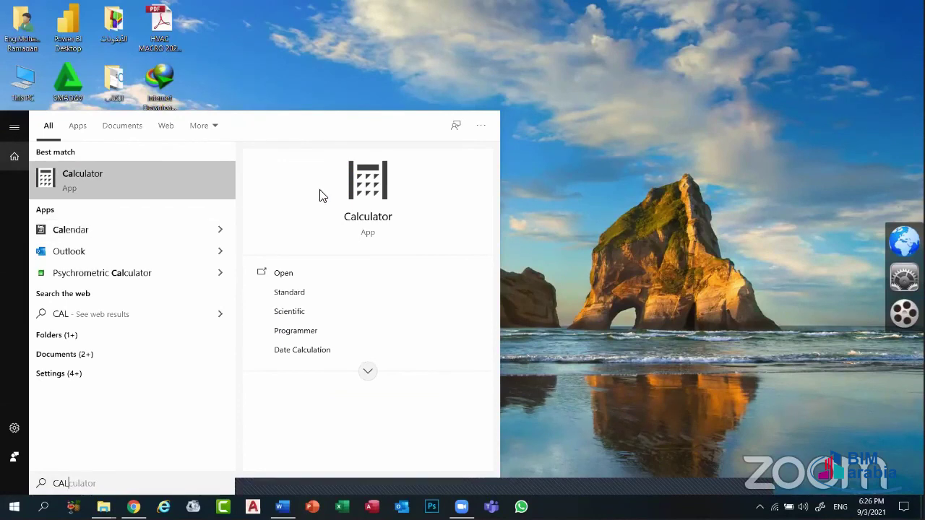
key("Escape")
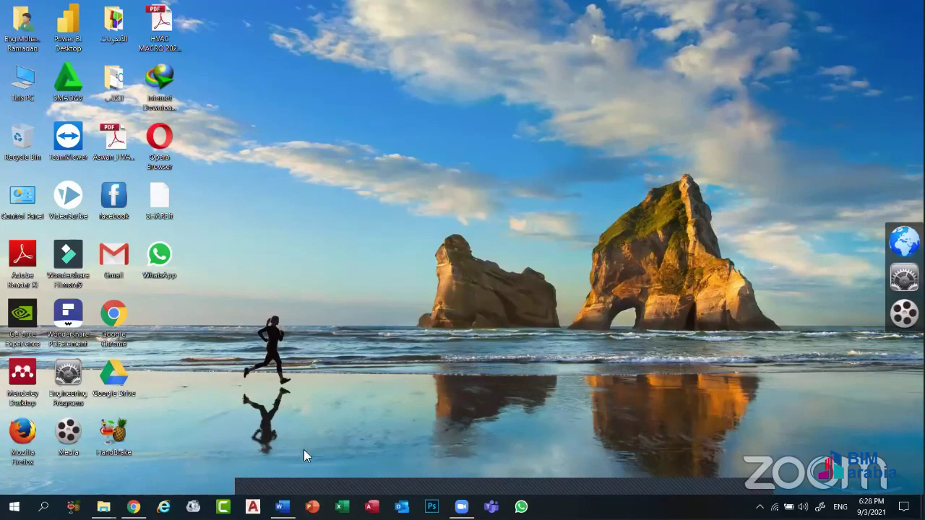
left_click_drag(284, 463, 7, 43)
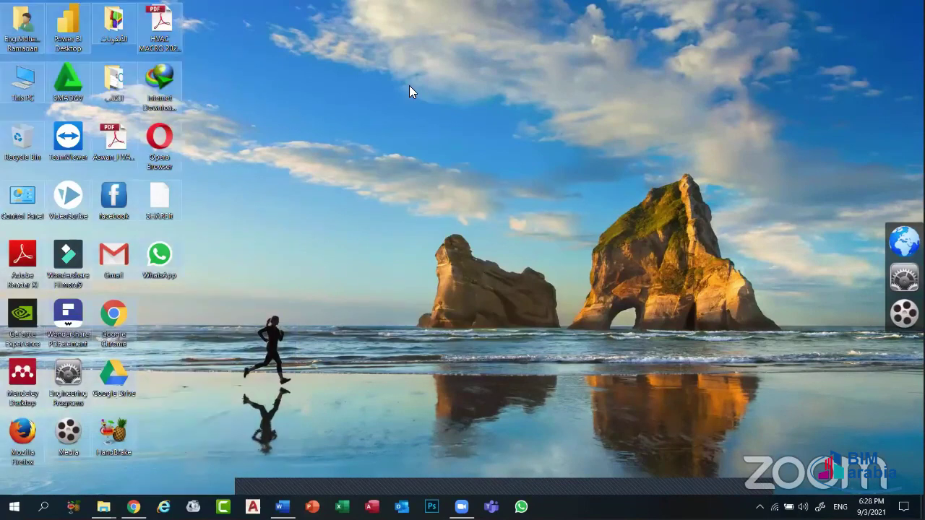
left_click(412, 86)
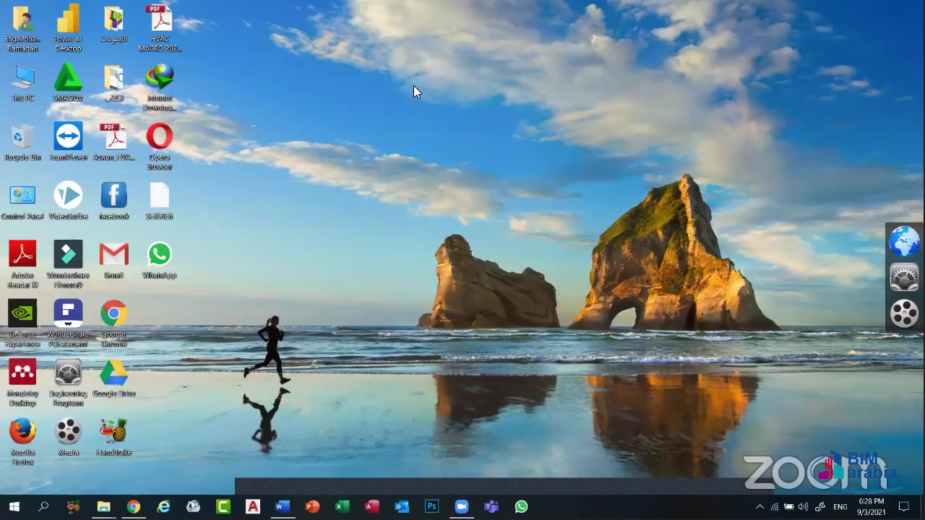